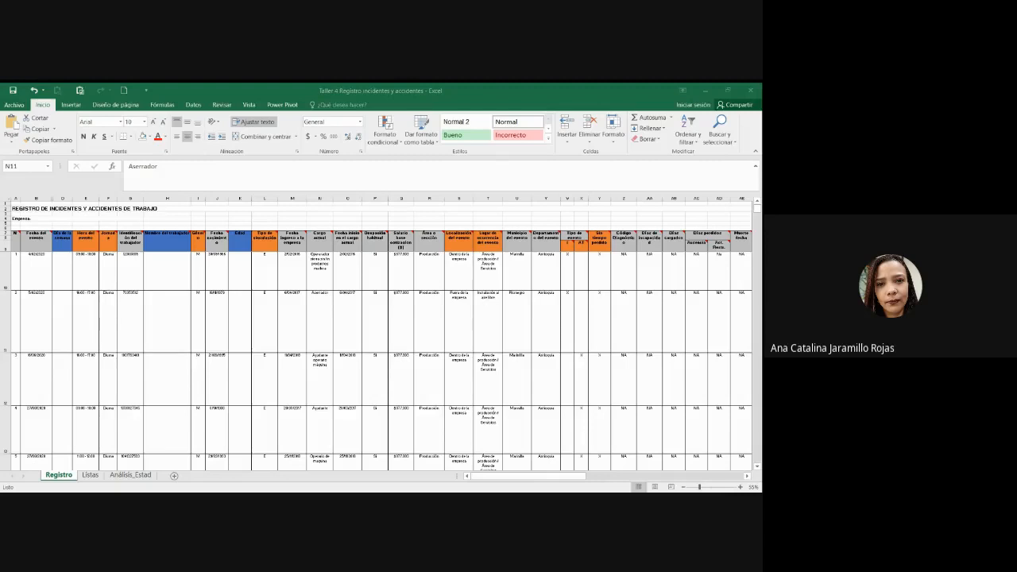
Step: Inspect the Registro entries: the Producción area, Cargo actual and the Edad age formula
click(274, 269)
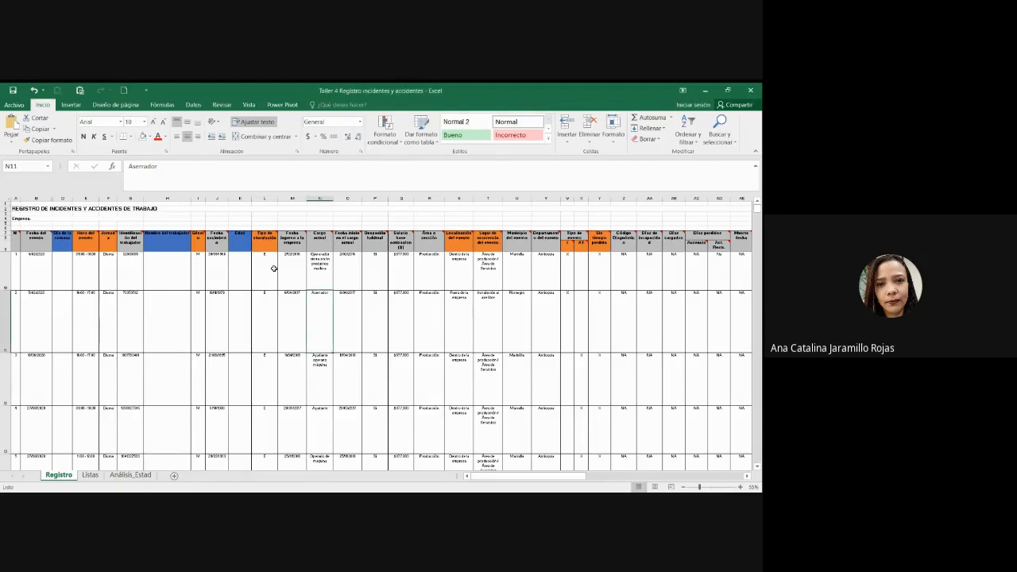
click(436, 309)
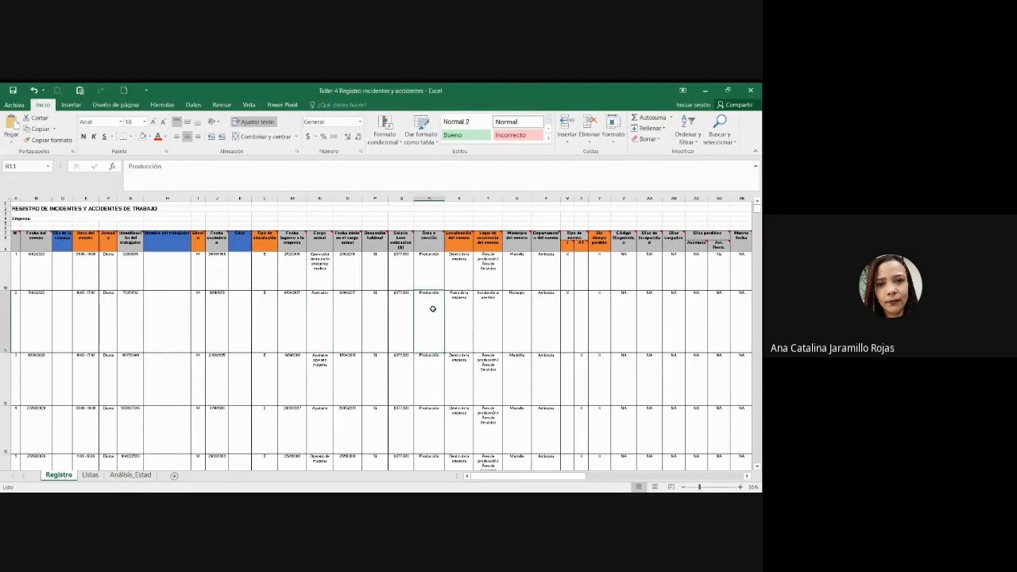
key(alt+Tab)
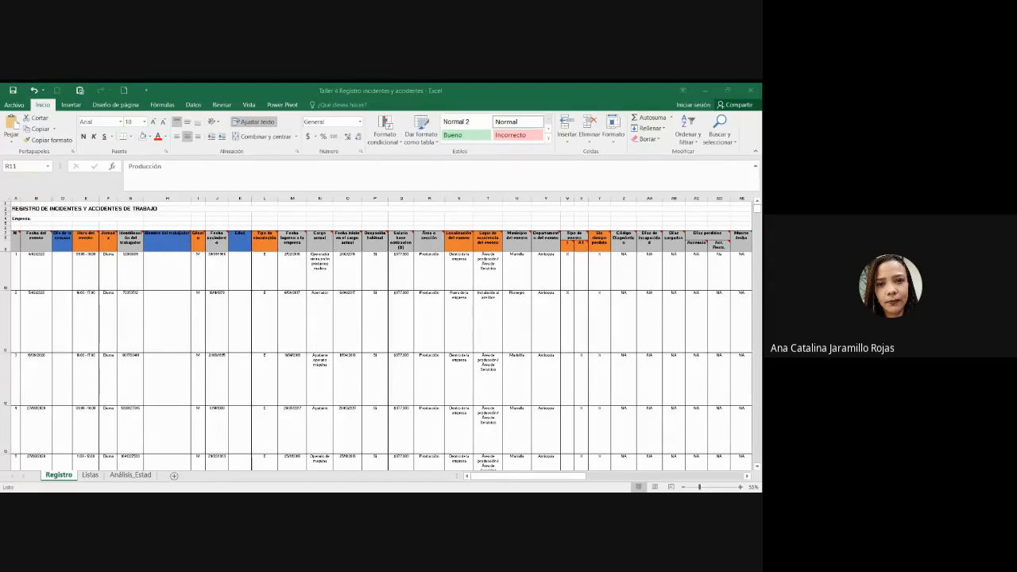
click(261, 291)
click(331, 274)
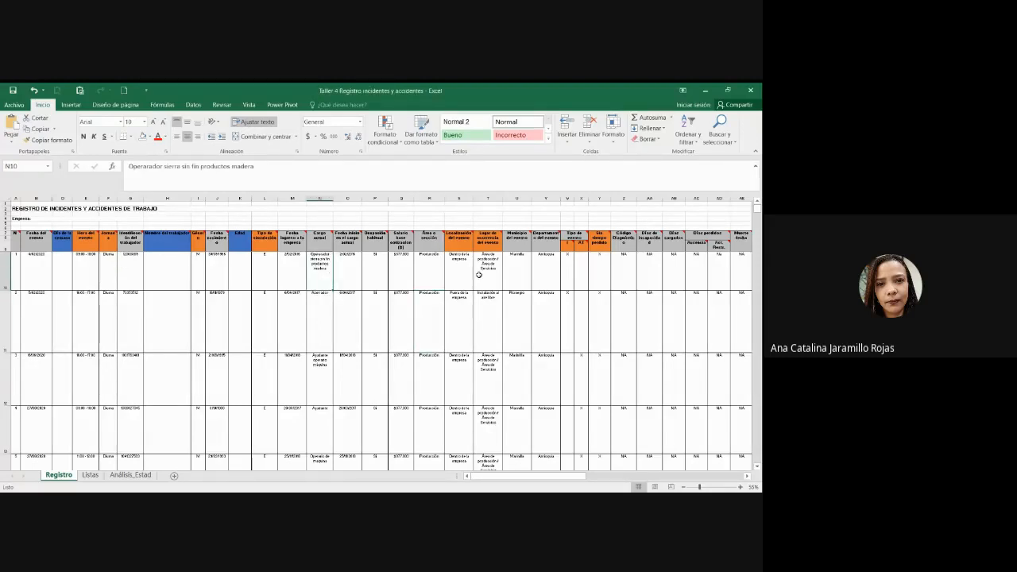
mouse_move(548, 477)
mouse_down()
mouse_move(586, 479)
mouse_move(547, 477)
mouse_up()
click(477, 371)
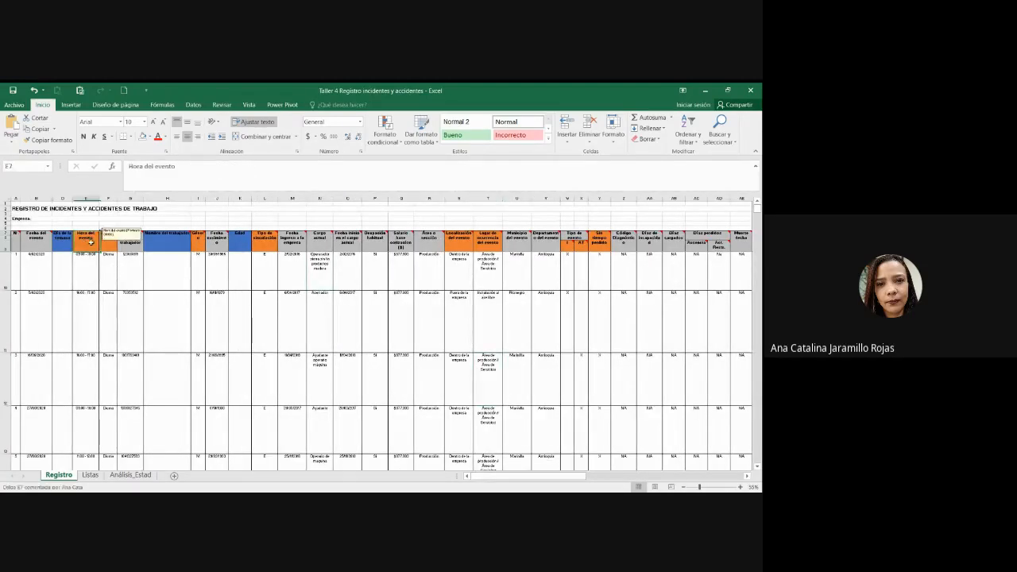
click(230, 274)
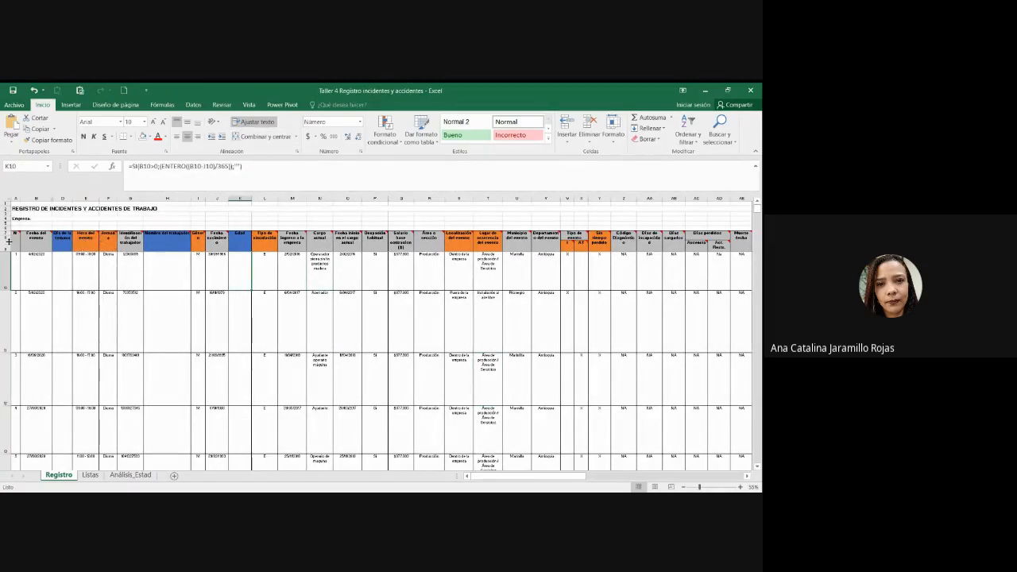
drag(14, 237, 37, 237)
ctrl+scroll(466, 393, up, 3)
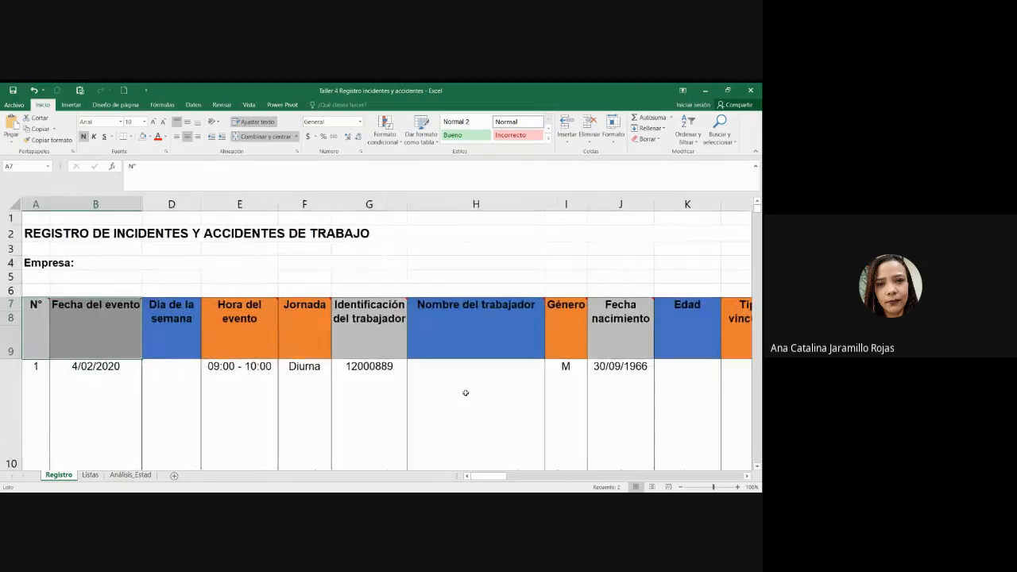
ctrl+scroll(466, 393, down, 3)
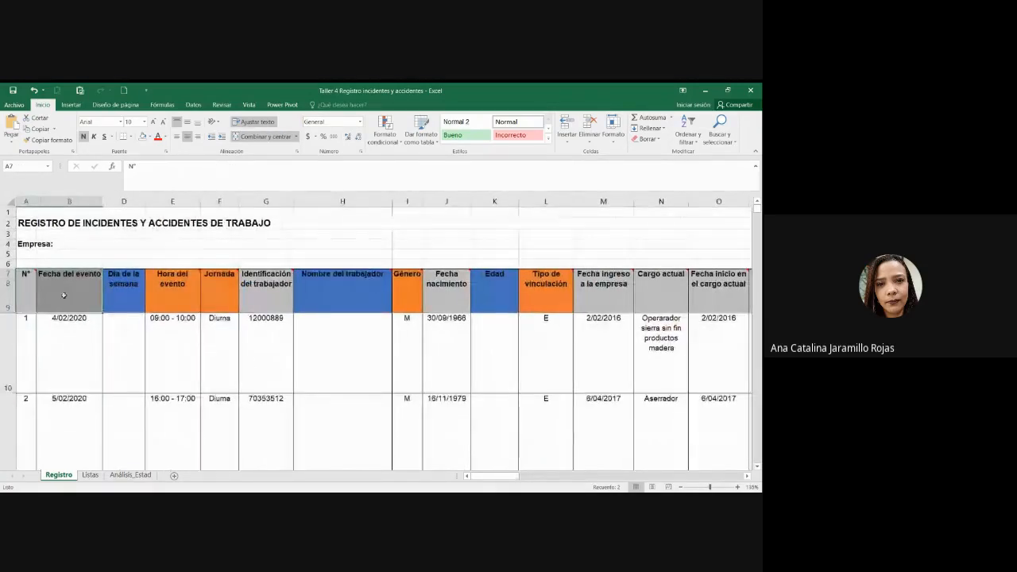
ctrl+scroll(143, 304, down, 1)
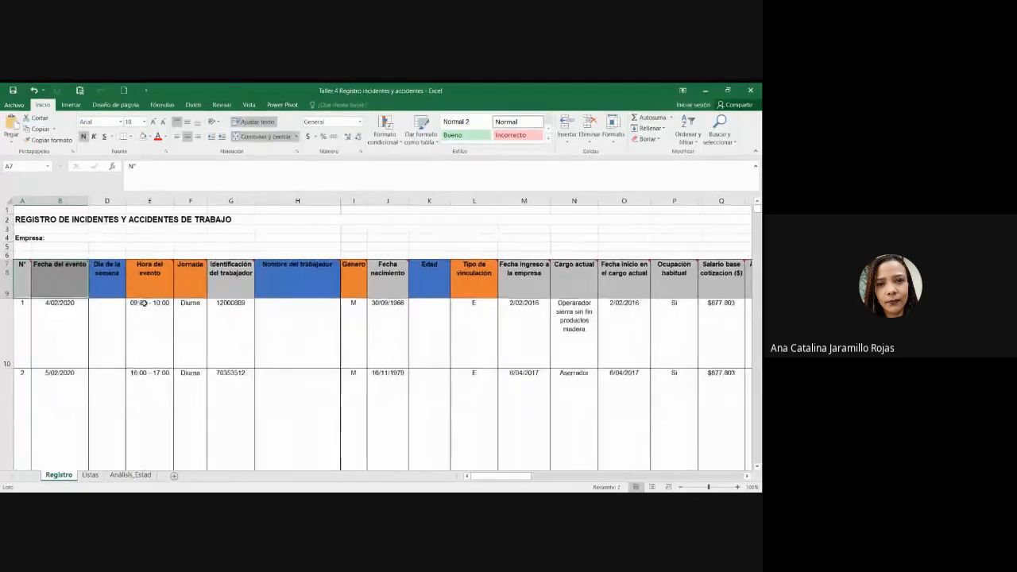
key(alt+Tab)
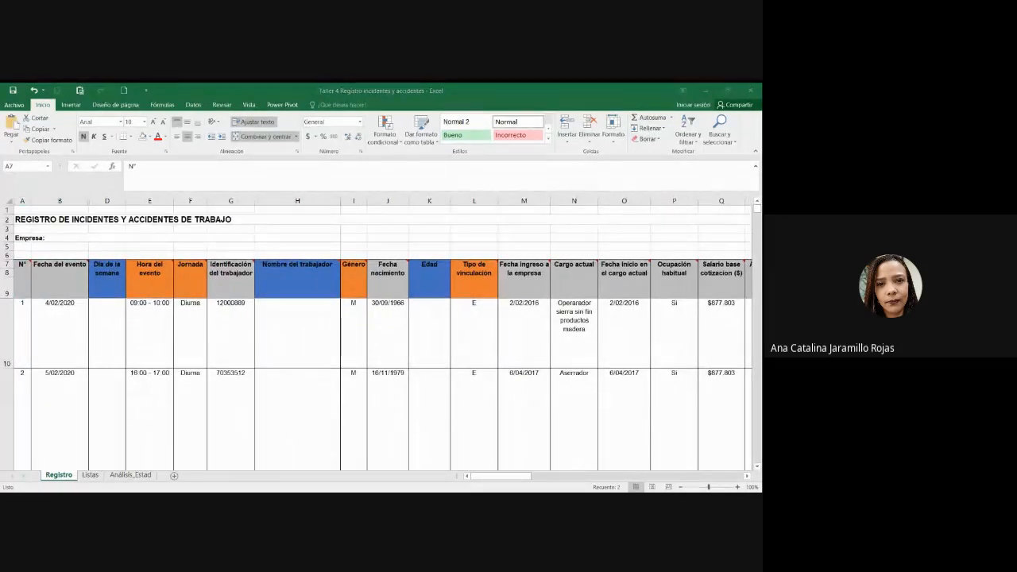
Step: Look over the worker, Hora del evento and Jornada headers and the first incident's values
click(230, 282)
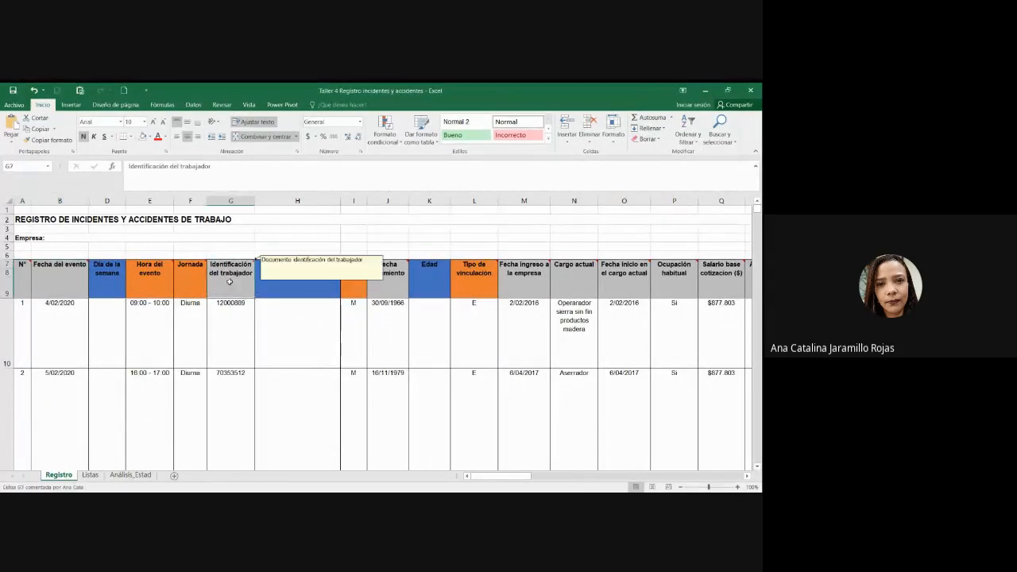
click(288, 280)
drag(141, 277, 189, 279)
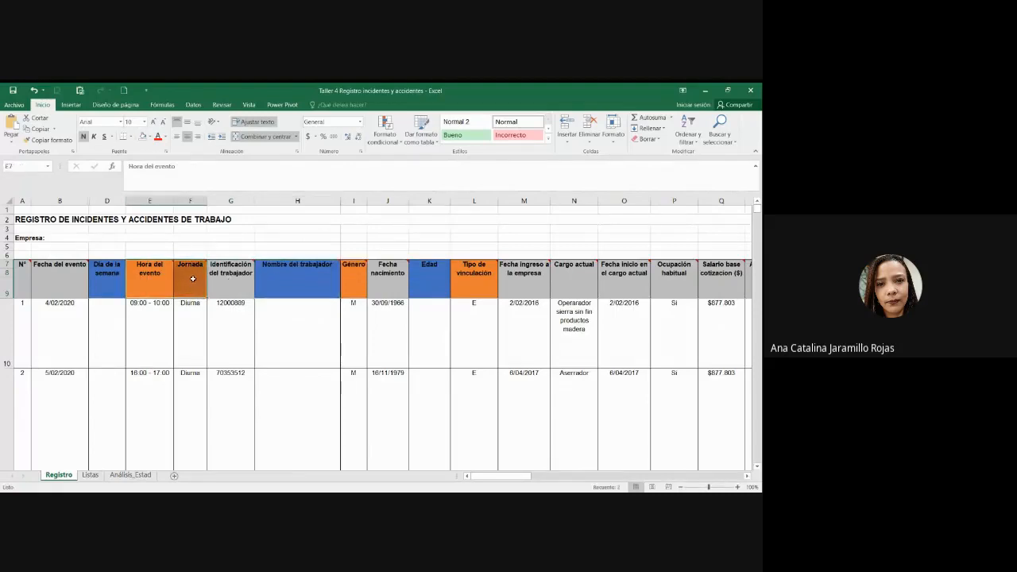
click(191, 279)
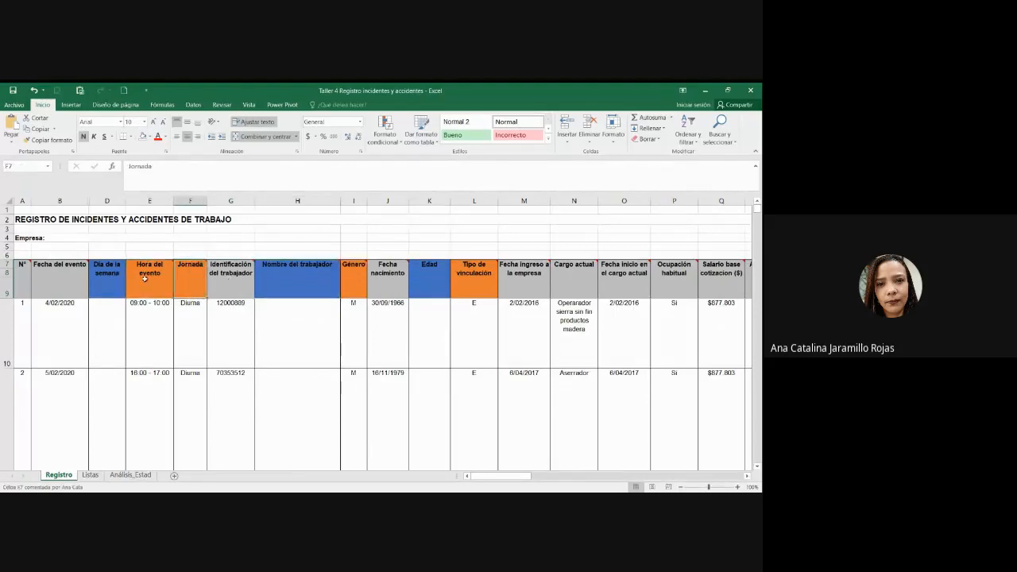
click(160, 325)
click(191, 323)
drag(159, 281, 195, 284)
click(163, 310)
click(185, 318)
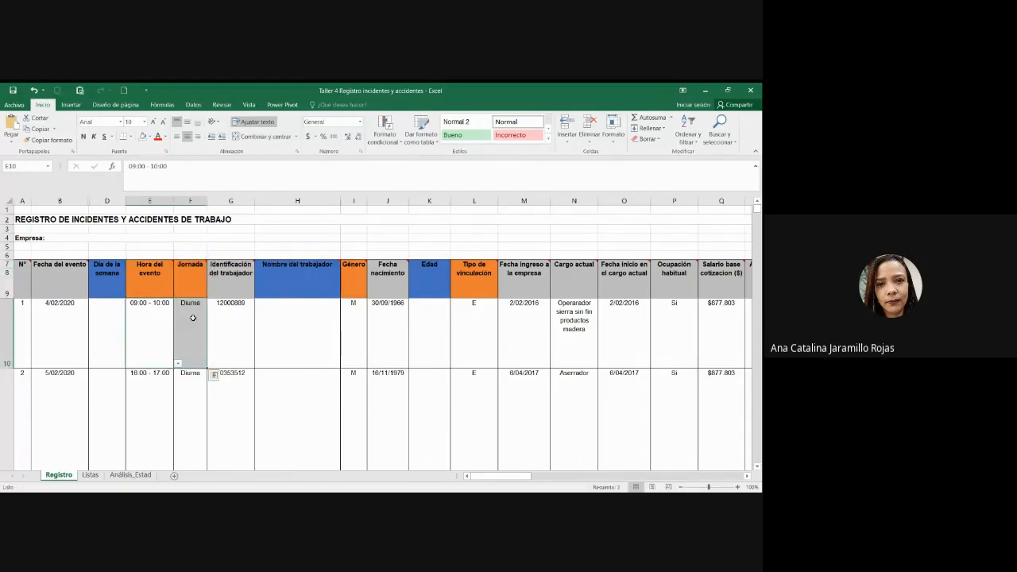
Step: Check the Listas sheet, then the Día de la semana, Edad and hire-date cells on Registro
click(90, 475)
key(alt+Tab)
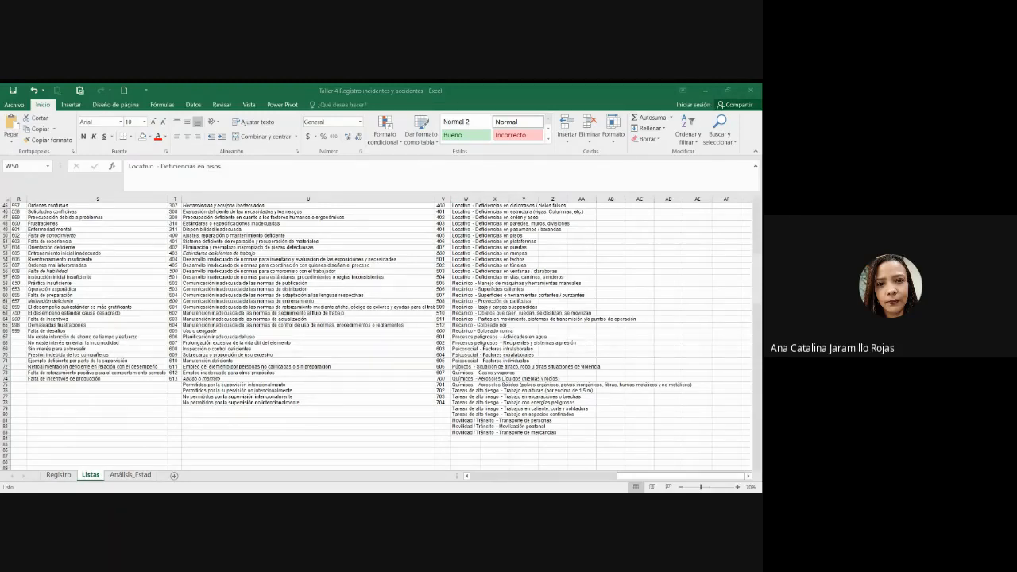
key(alt+Tab)
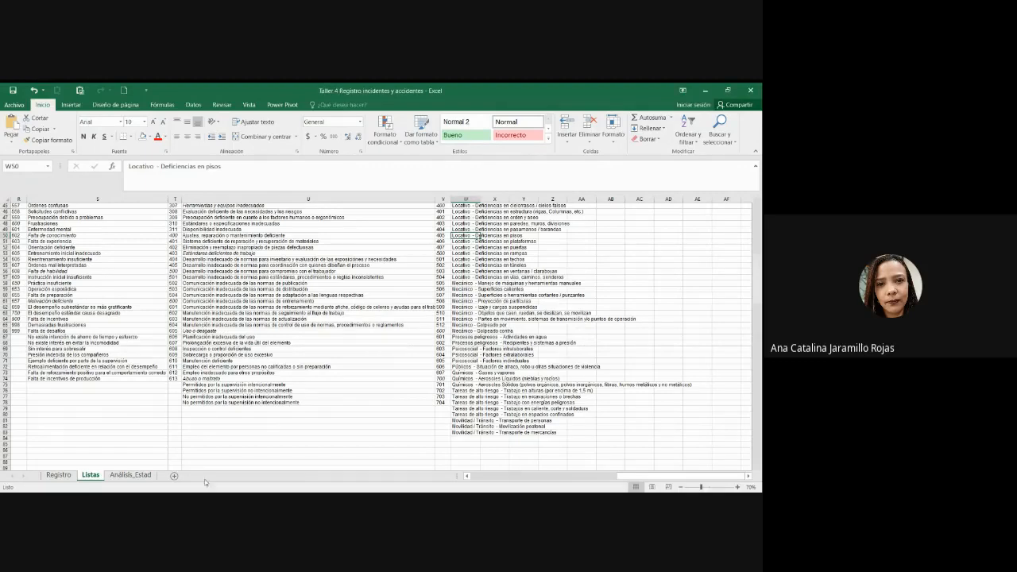
key(alt+Tab)
click(477, 236)
scroll(184, 384, up, 6)
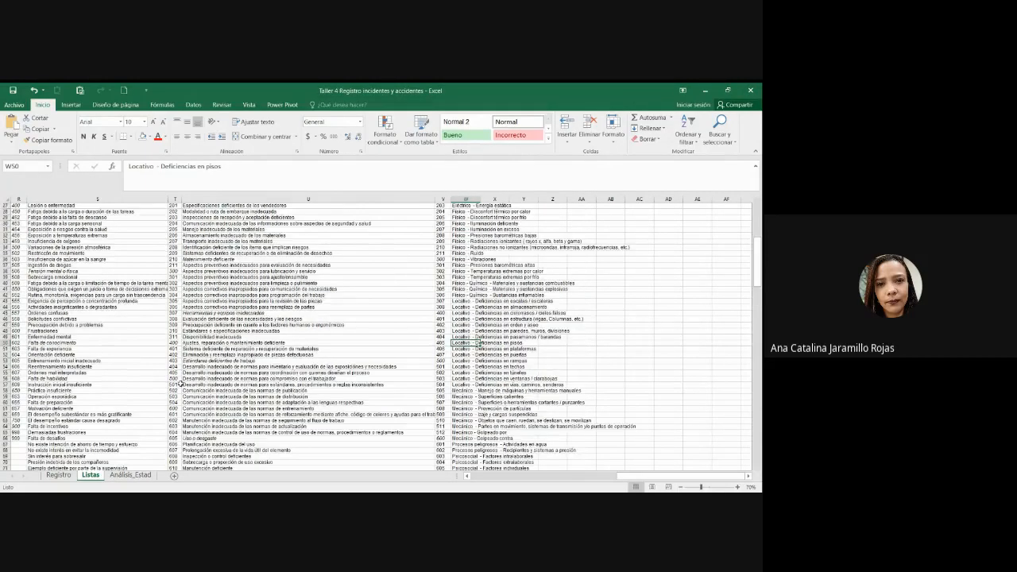
click(58, 474)
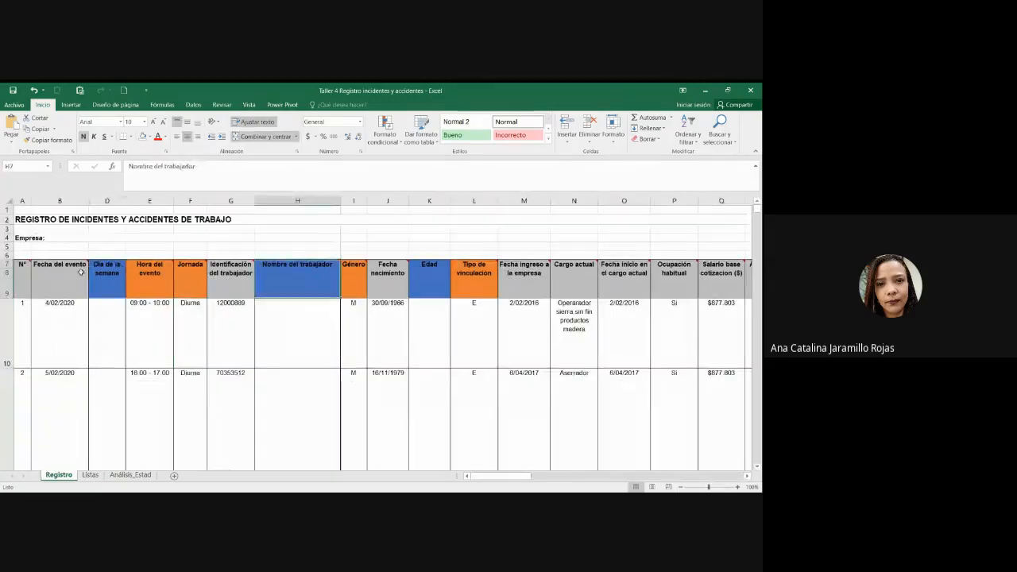
click(107, 274)
click(429, 280)
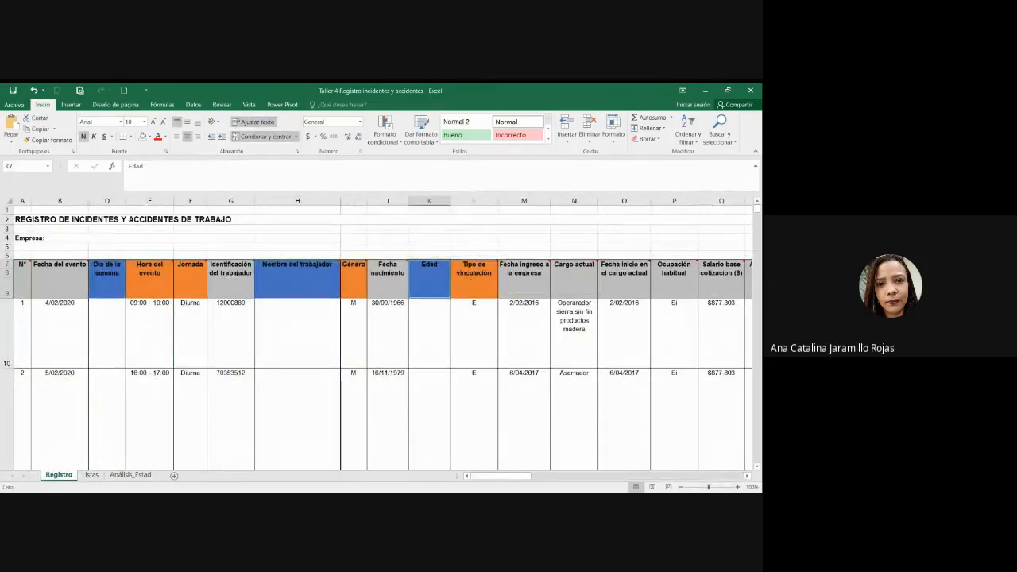
drag(501, 480, 479, 481)
click(511, 344)
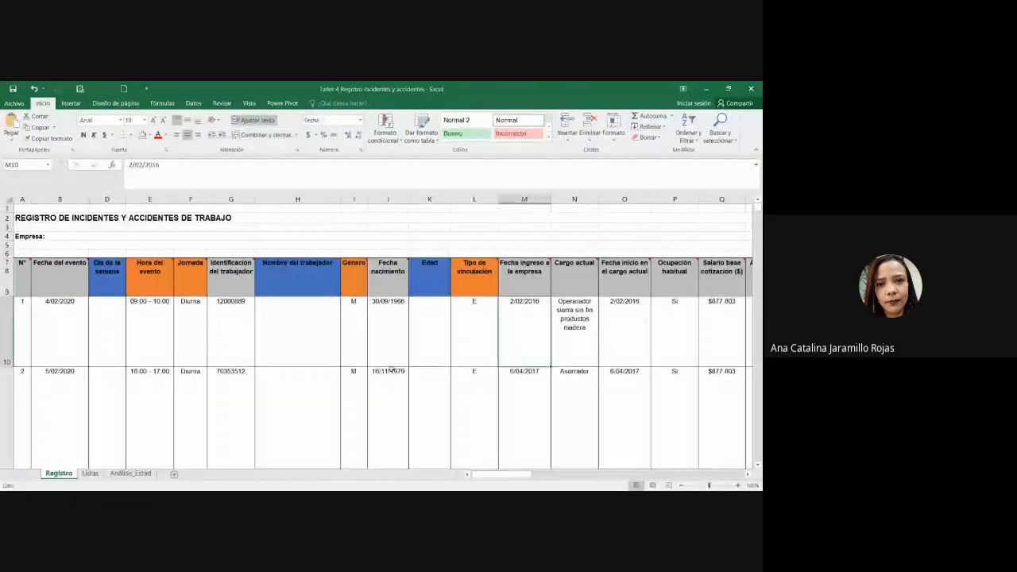
Step: Select the first 17 Agente de Riesgo cells on the Listas sheet
click(91, 474)
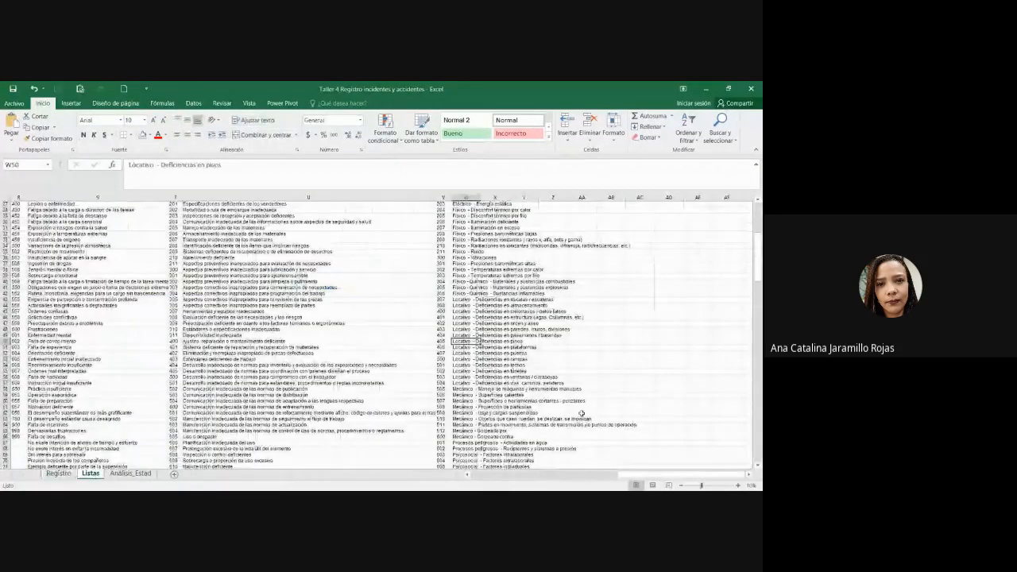
scroll(582, 413, up, 2)
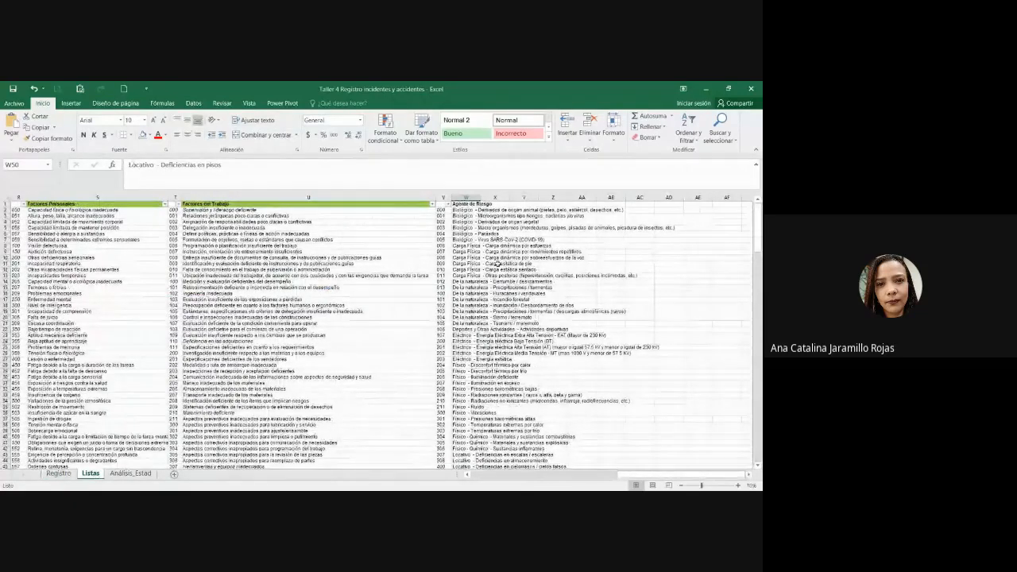
scroll(685, 312, up, 2)
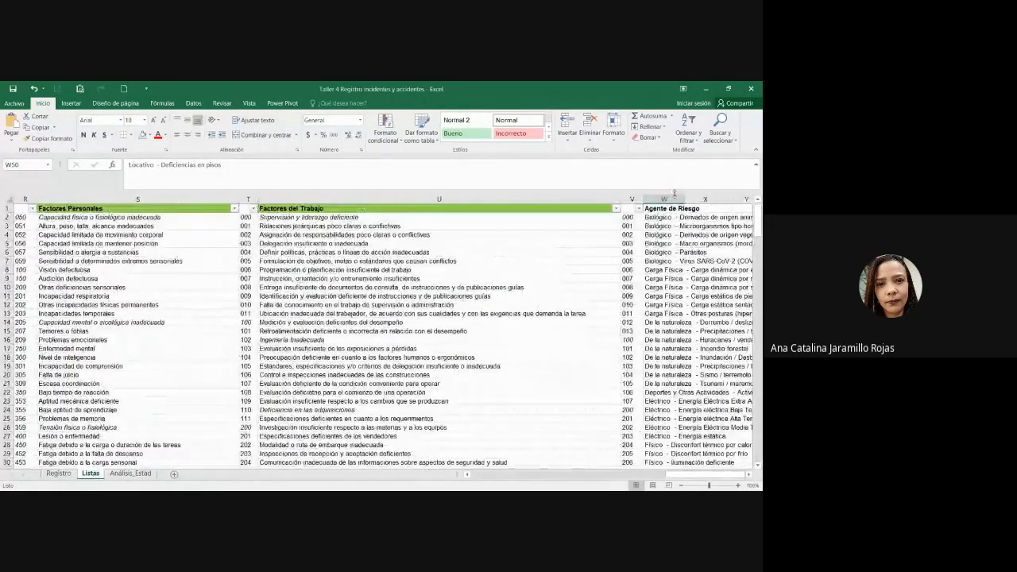
click(666, 198)
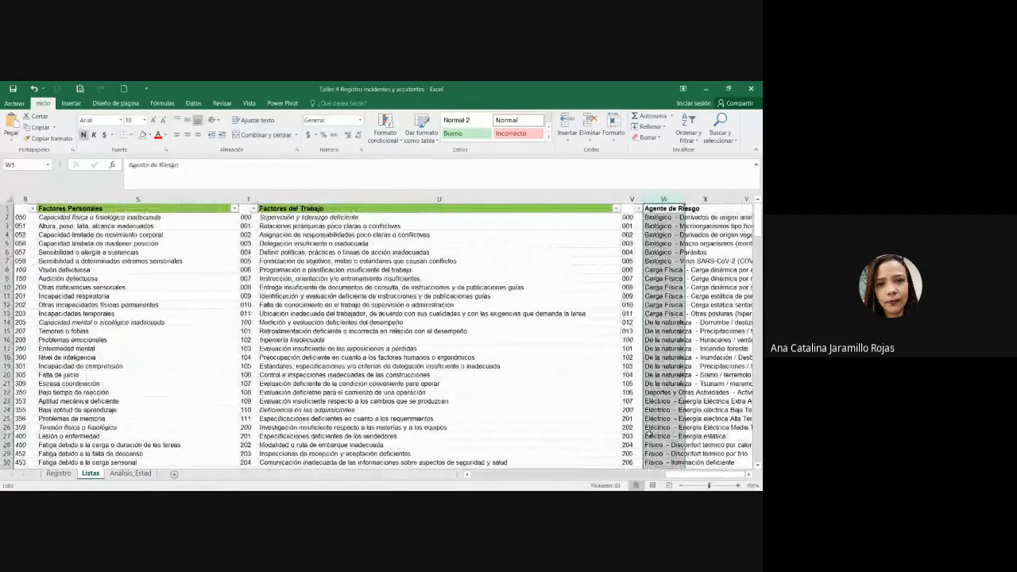
click(748, 475)
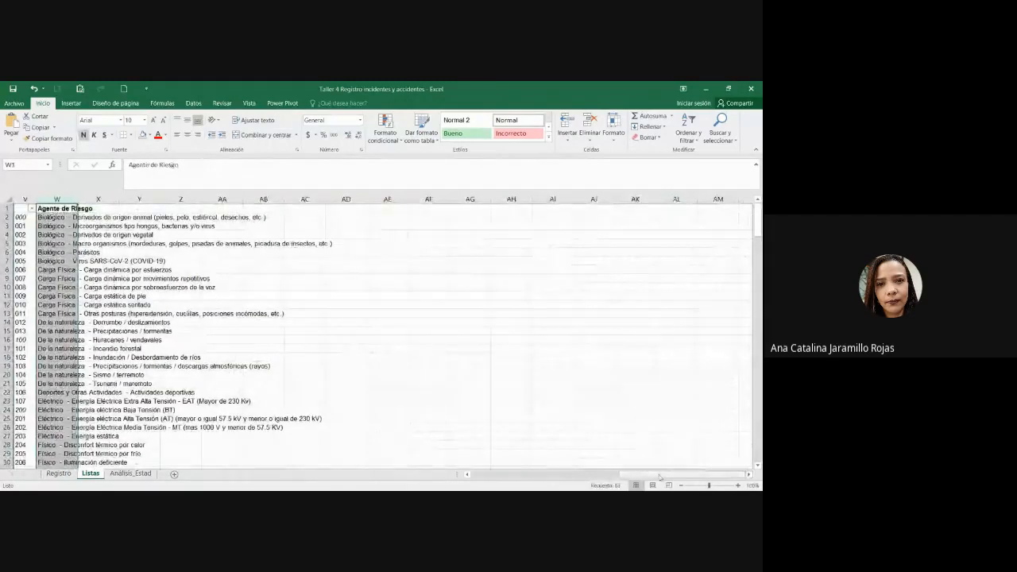
drag(660, 477, 646, 476)
click(619, 430)
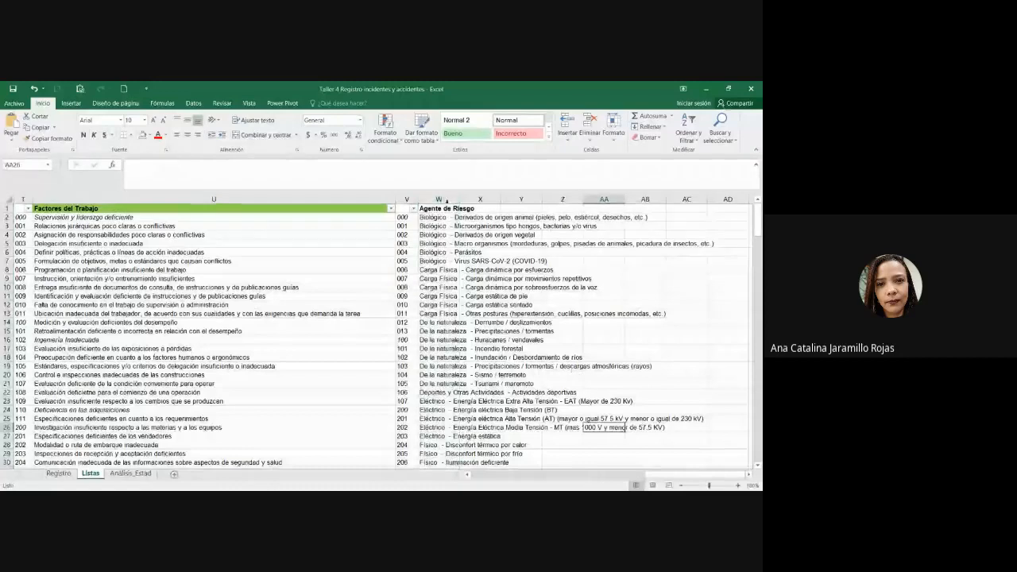
click(442, 200)
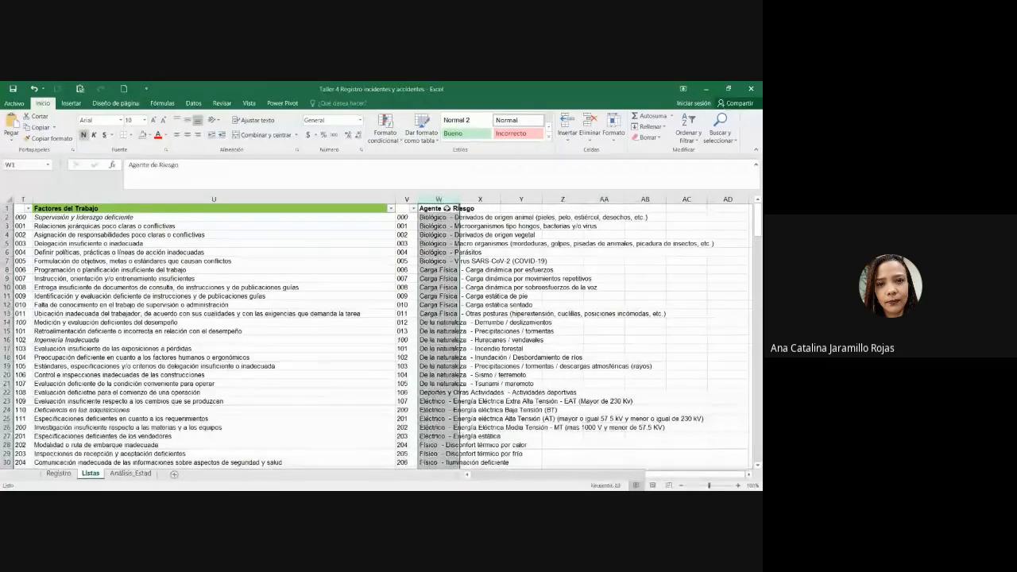
drag(447, 208, 442, 349)
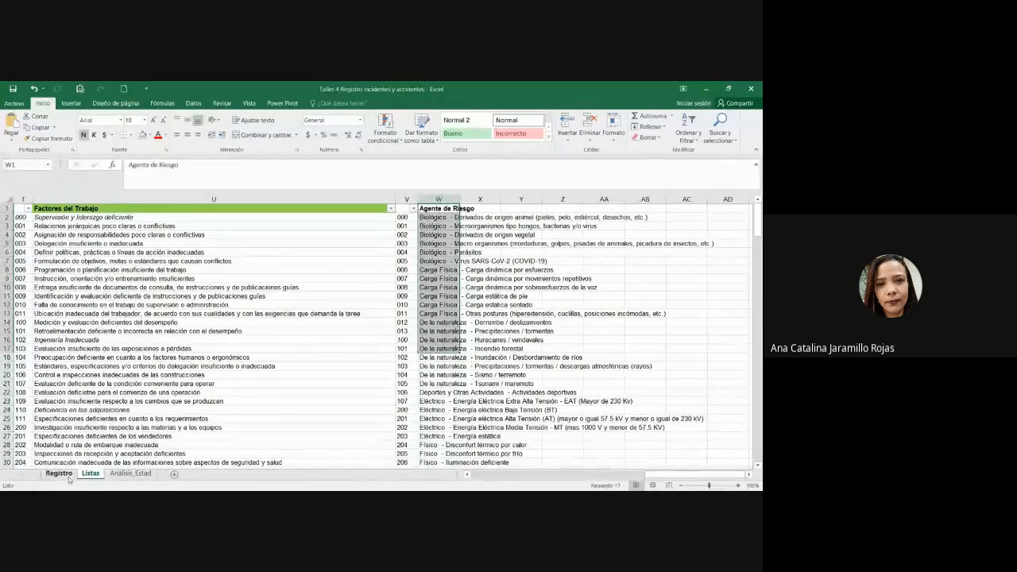
click(60, 474)
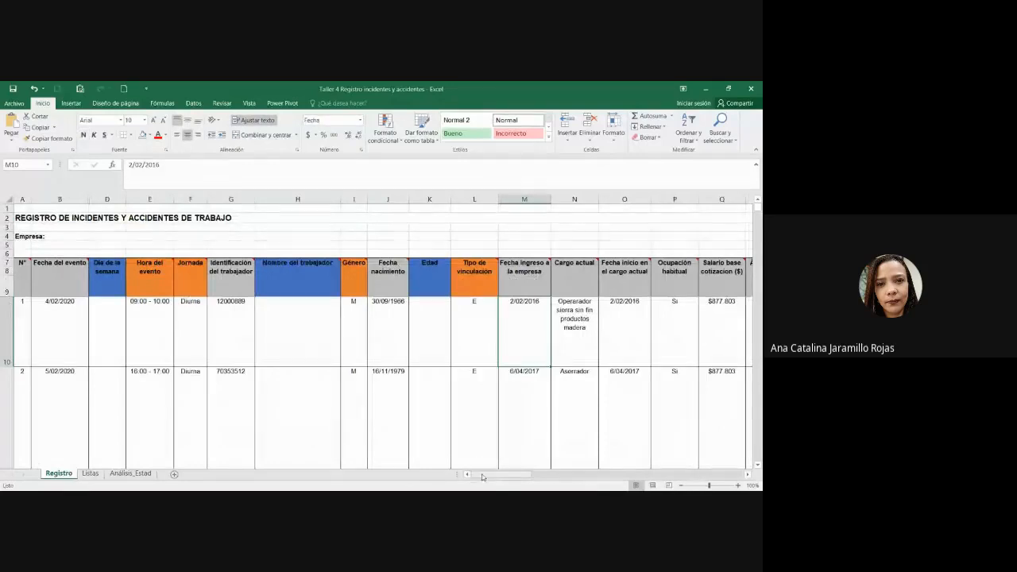
Step: Read the notes on the orange injury-related headers, including Agente de Riesgo
key(alt+Tab)
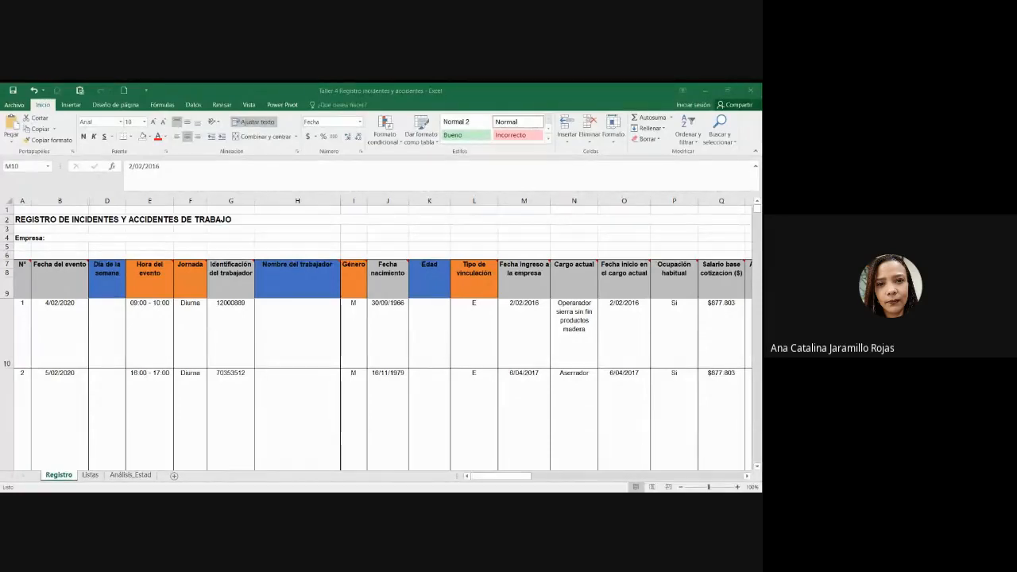
key(alt+Tab)
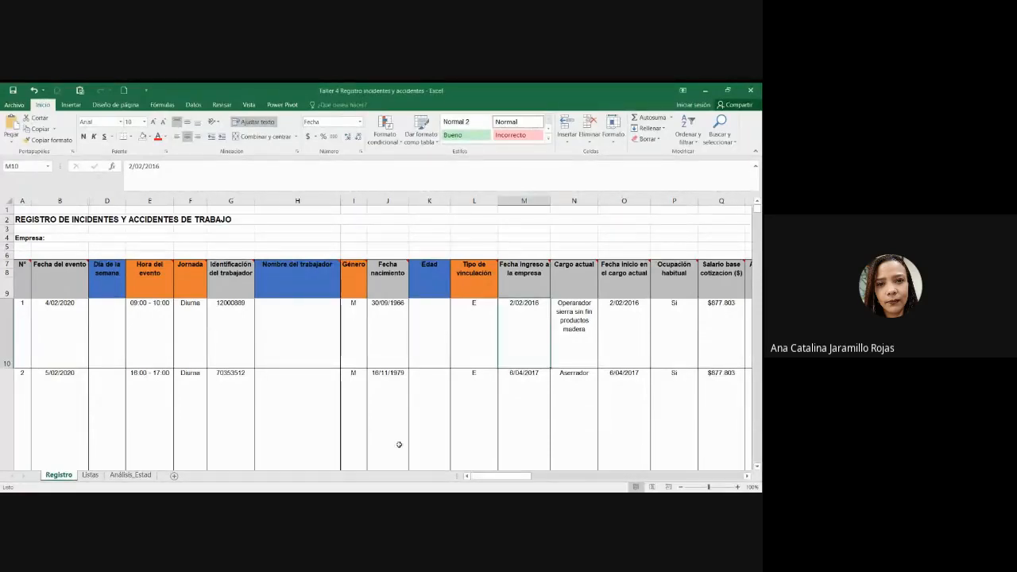
drag(515, 477, 688, 486)
drag(342, 275, 638, 275)
click(638, 276)
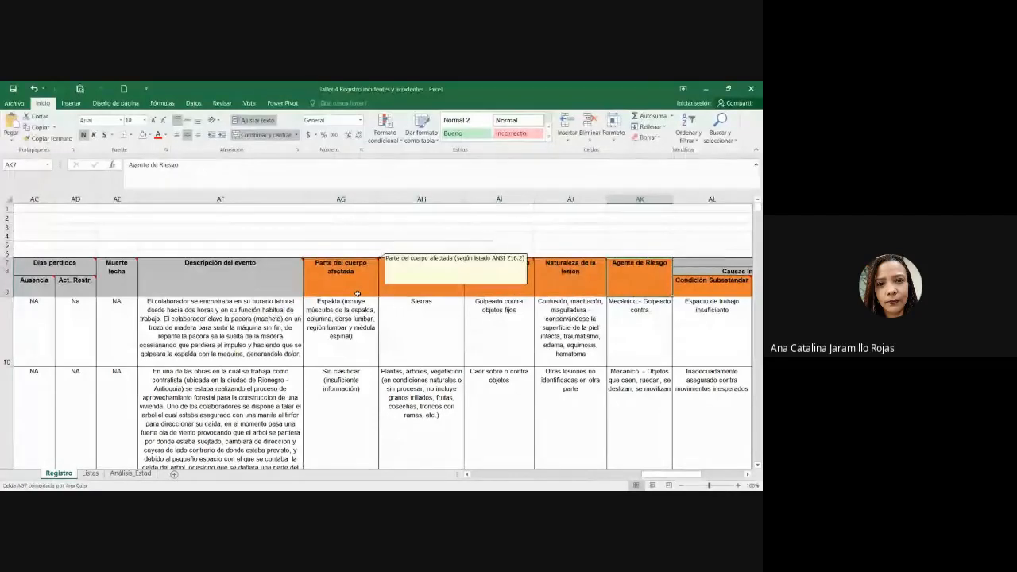
click(362, 276)
click(457, 301)
click(449, 284)
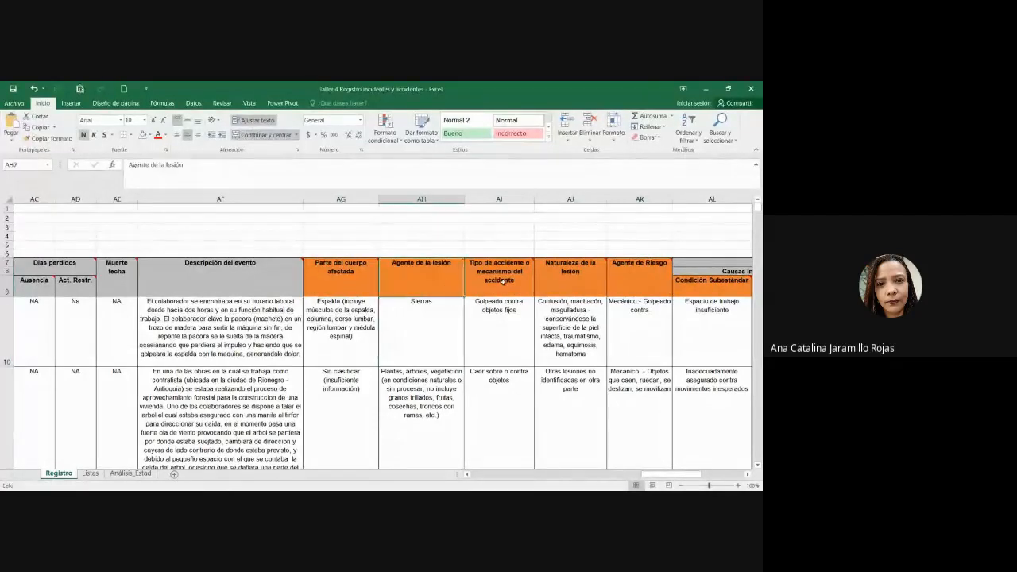
click(516, 282)
mouse_move(577, 280)
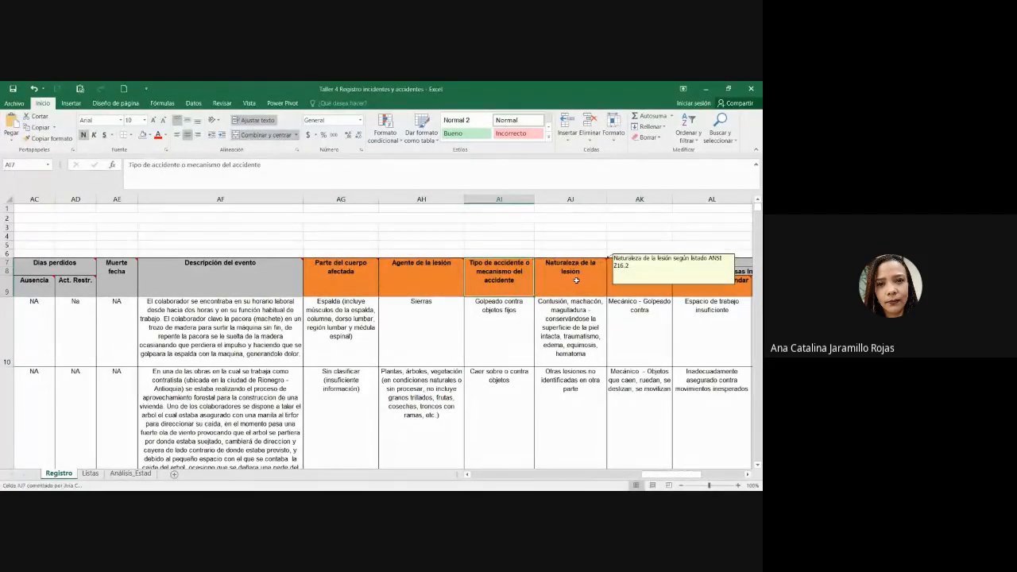
click(661, 272)
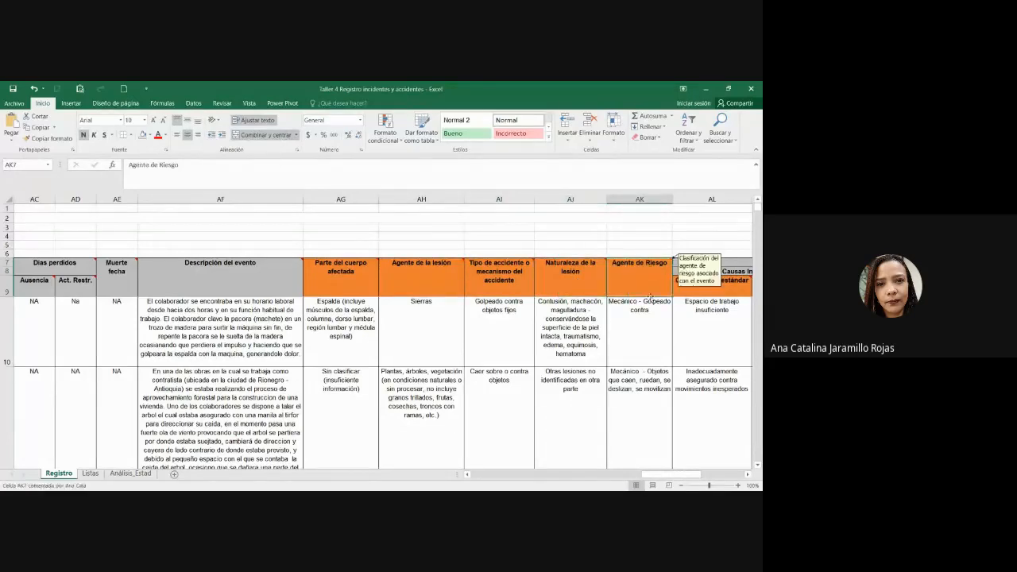
click(639, 198)
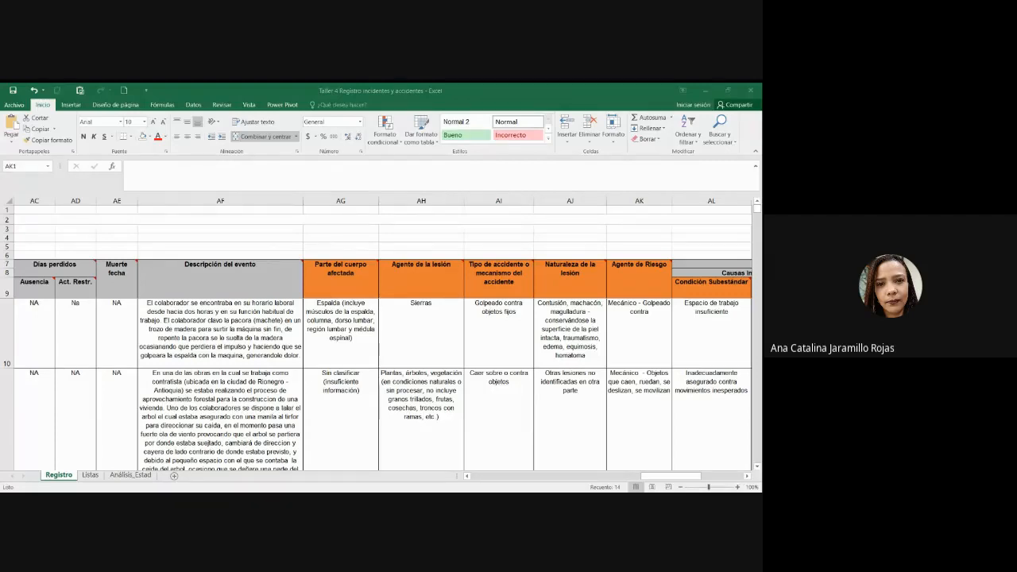
Step: Examine the Agente de Riesgo header, its column and the first incident's risk agent
click(325, 87)
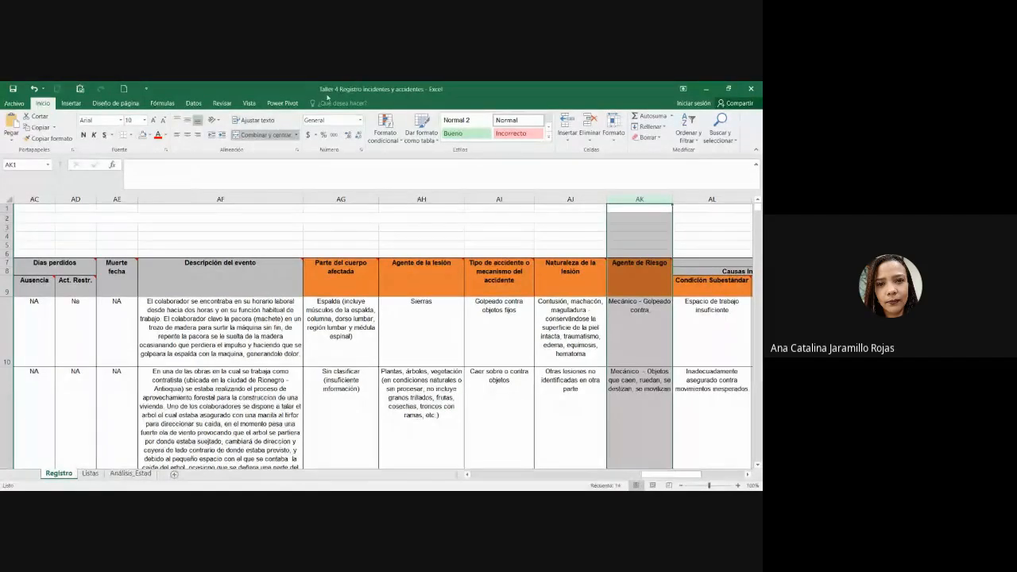
key(alt+Tab)
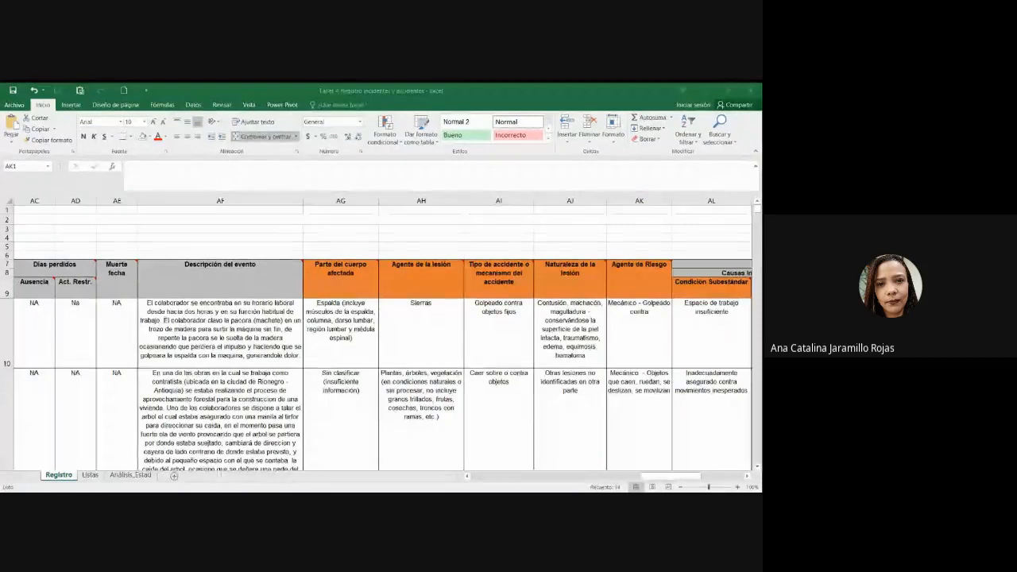
click(399, 87)
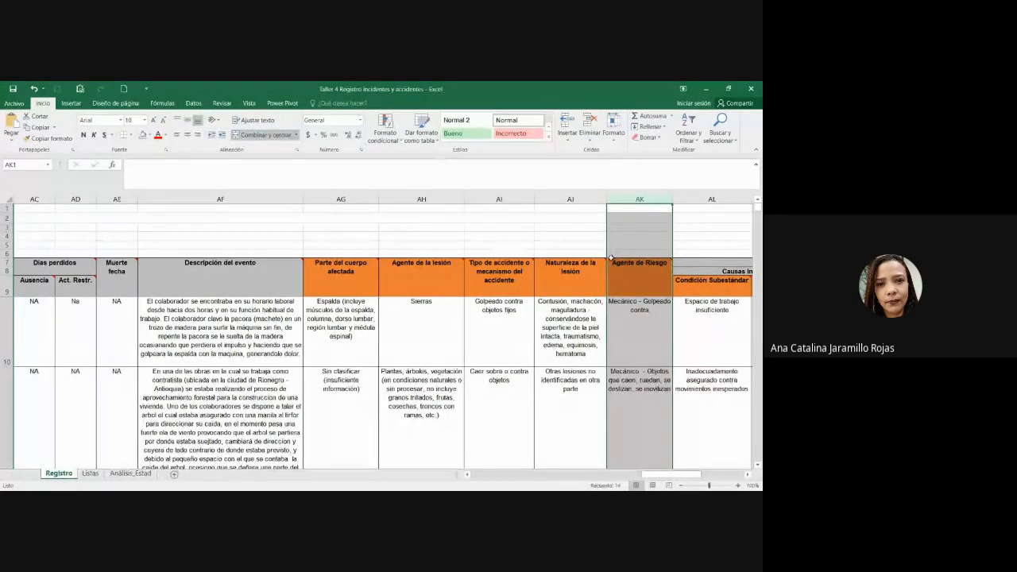
key(alt+Tab)
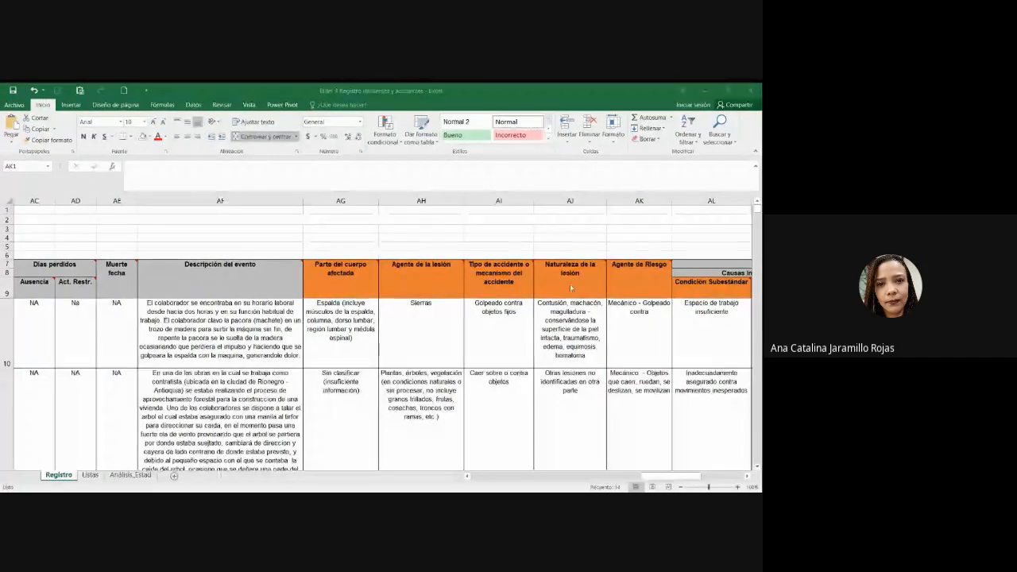
key(alt+Tab)
key(alt+Tab)
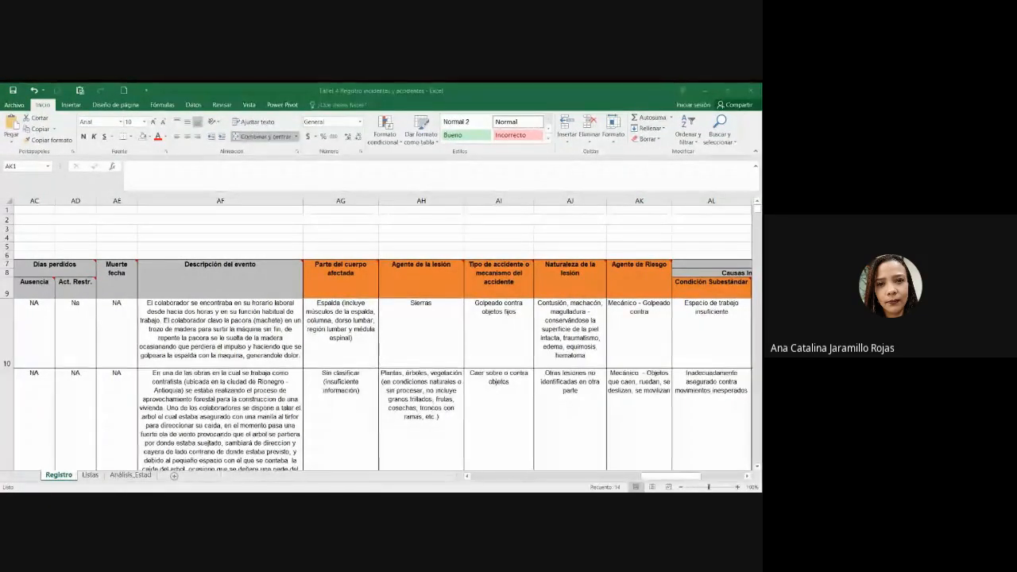
key(alt+Tab)
click(635, 282)
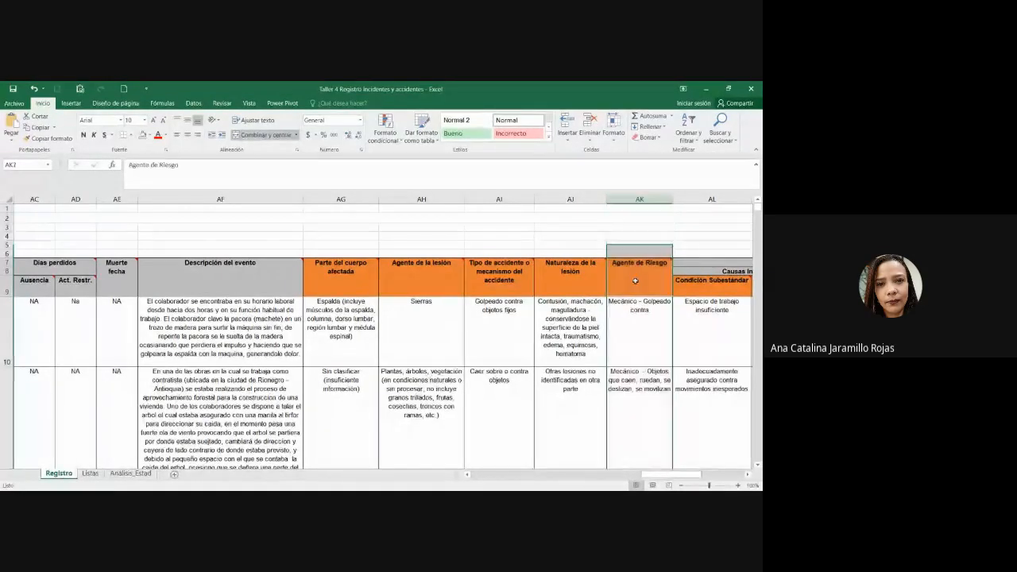
click(641, 200)
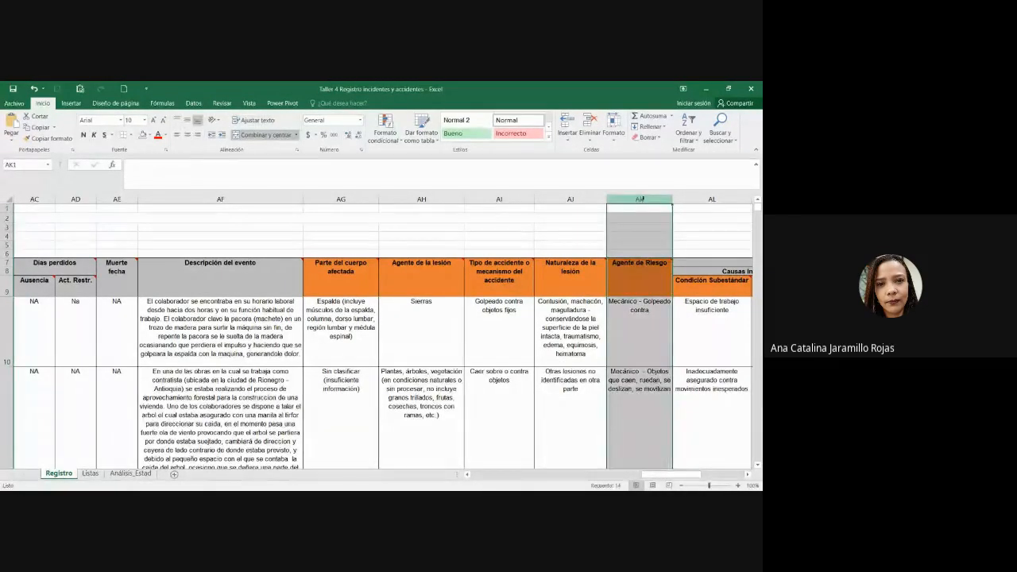
click(642, 274)
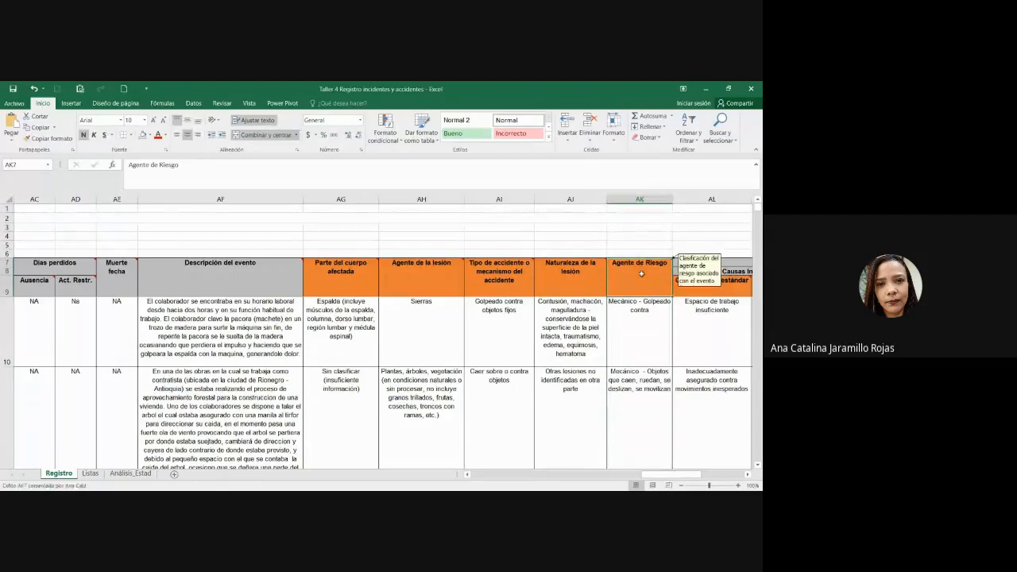
key(Down)
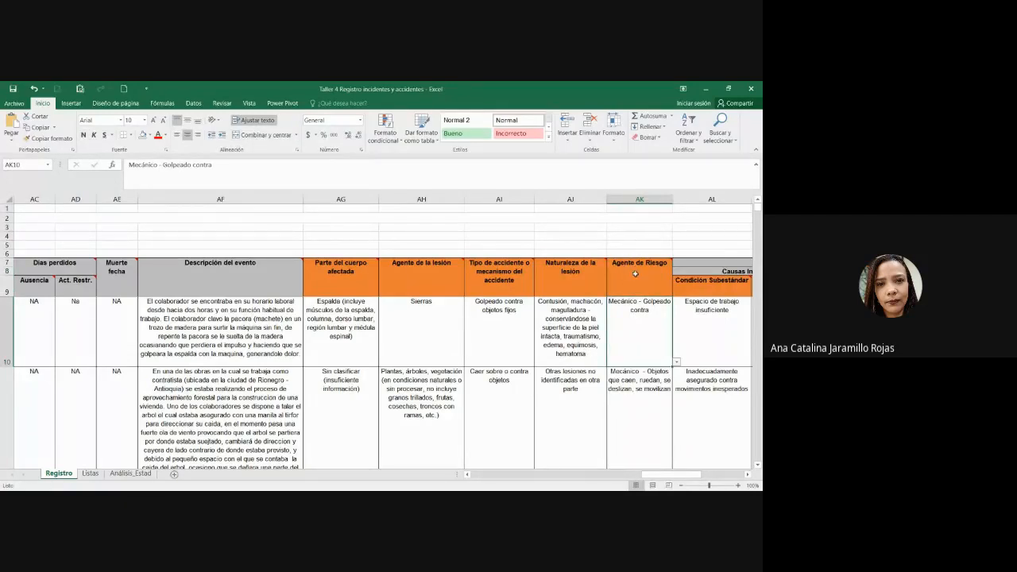
click(635, 274)
click(639, 199)
click(629, 319)
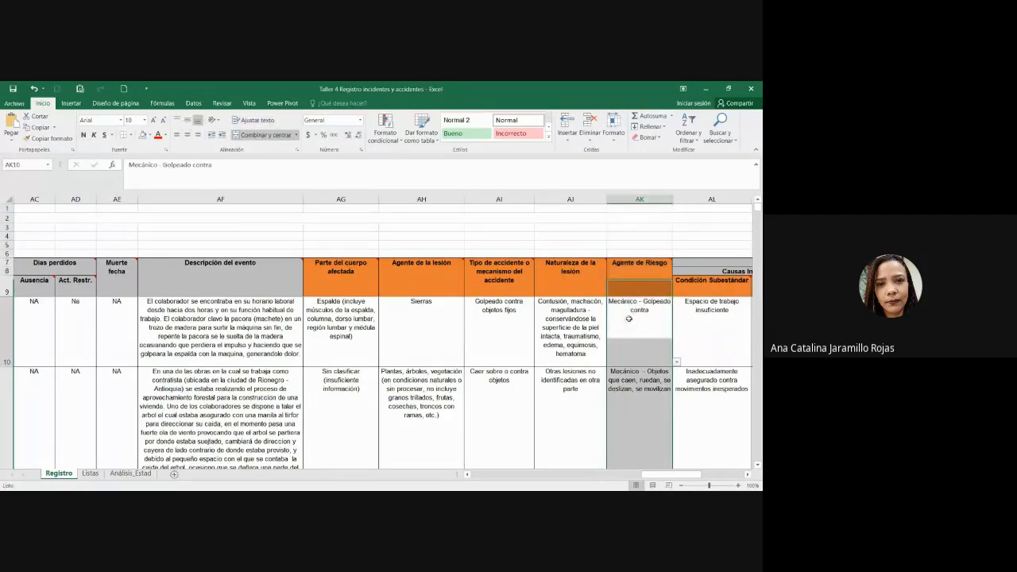
Step: Compare the Listas lookup lists with the incidents' risk agent and substandard condition entries
click(90, 474)
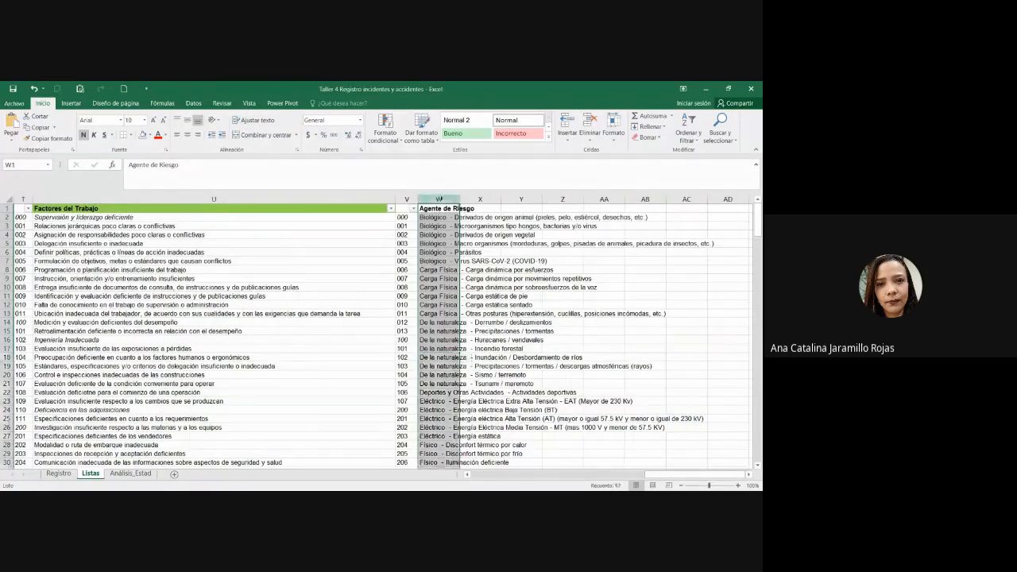
click(59, 474)
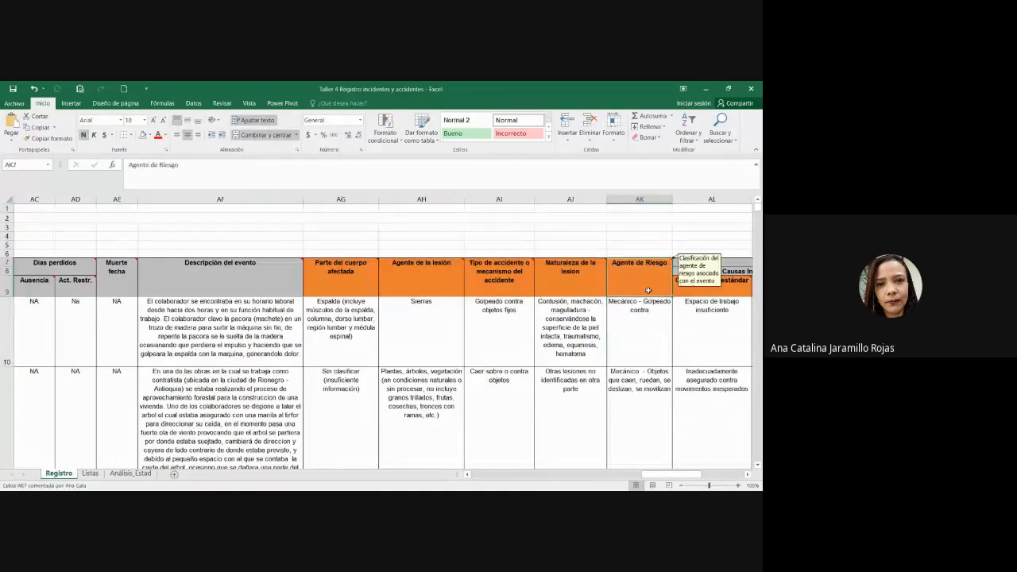
click(635, 334)
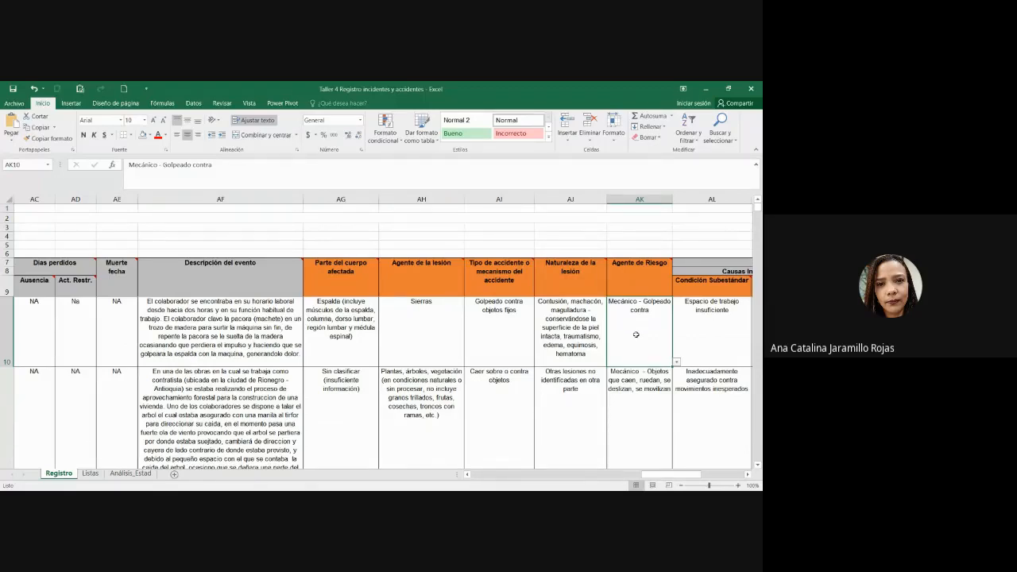
ctrl+scroll(635, 335, down, 1)
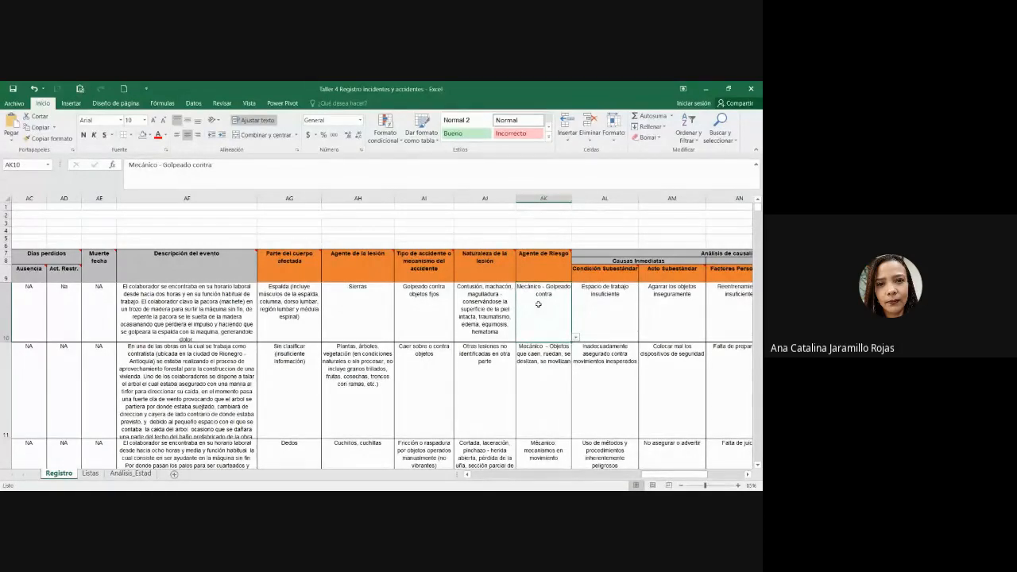
key(alt+Tab)
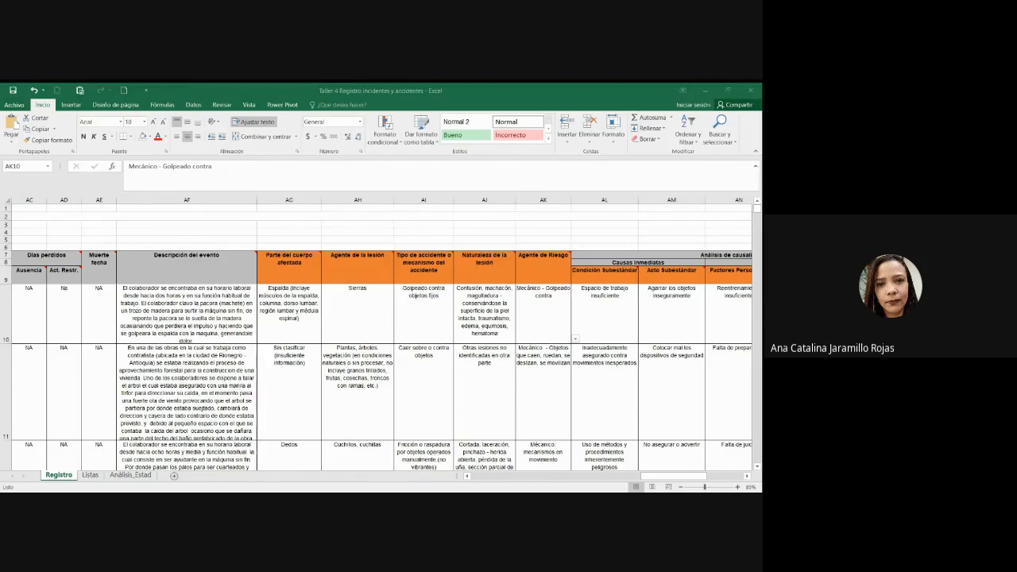
click(624, 370)
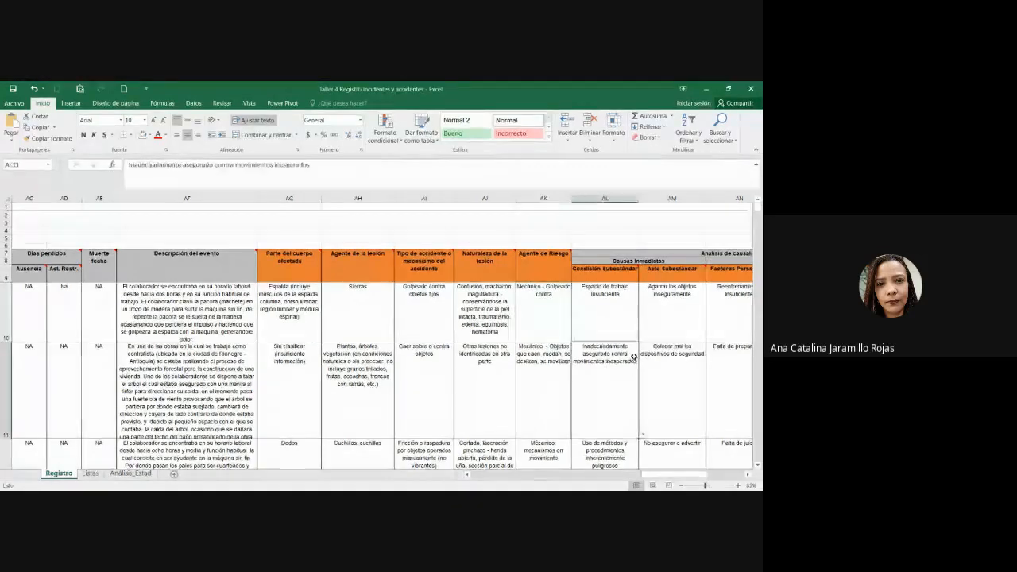
drag(667, 477, 493, 477)
Step: Review the analysis variable names in column B of Análisis_Estad, then return to Registro
click(235, 264)
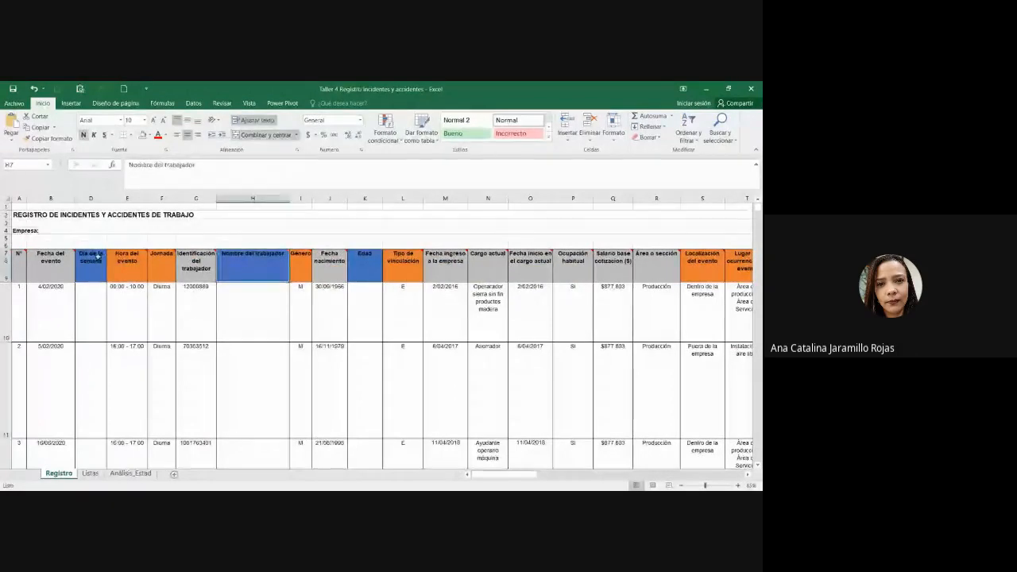
click(369, 268)
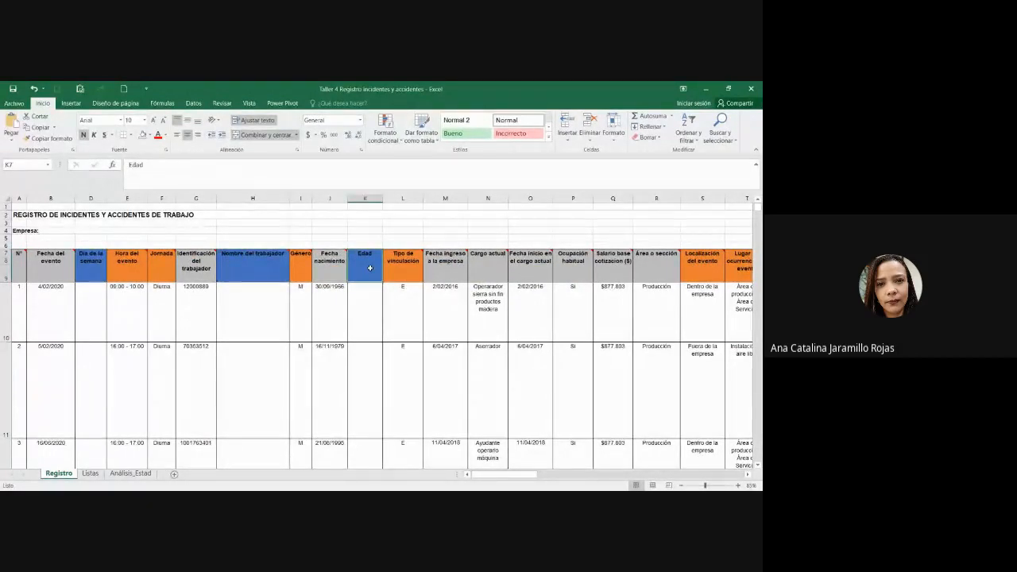
scroll(369, 268, up, 1)
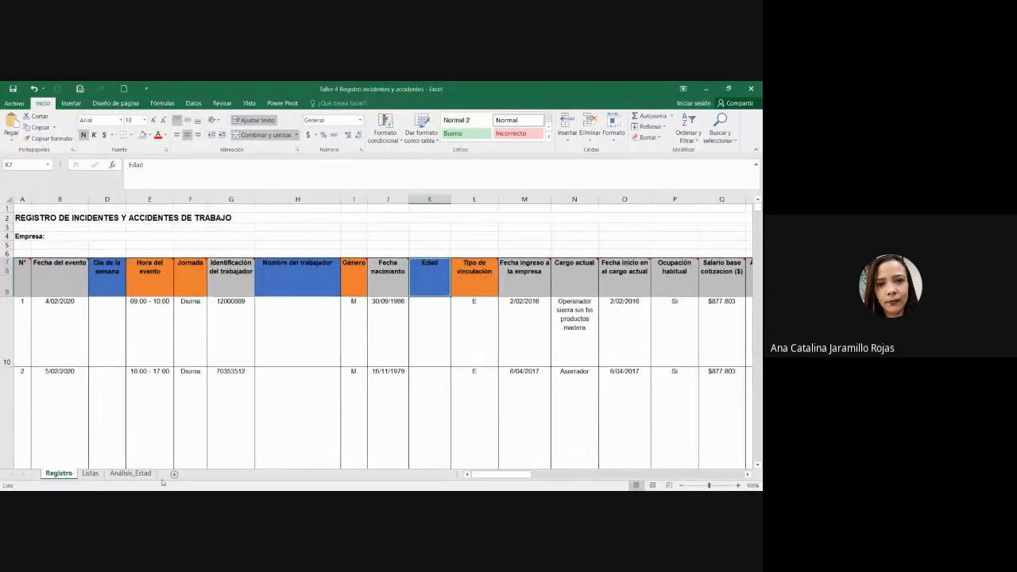
click(130, 473)
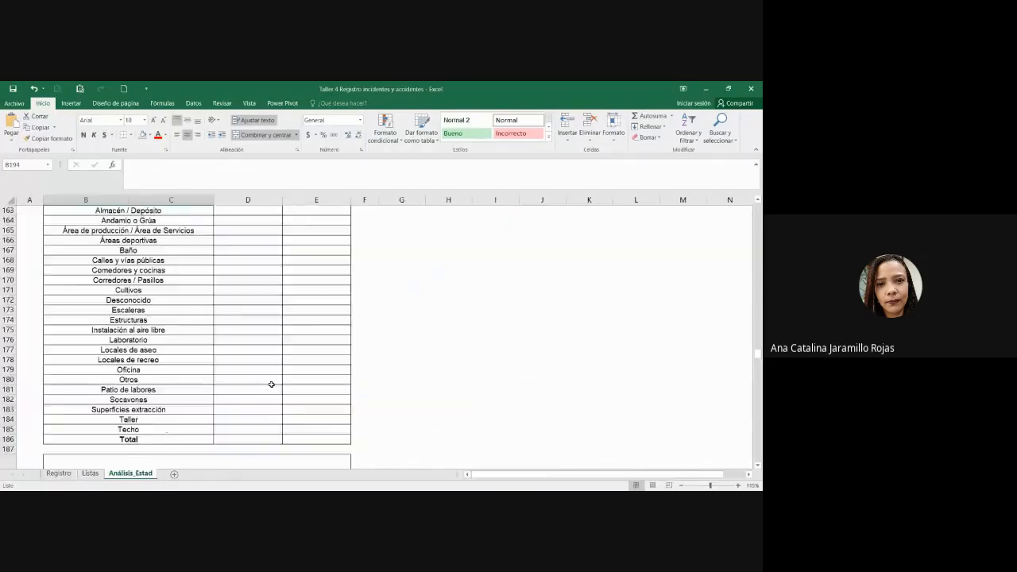
scroll(271, 385, up, 20)
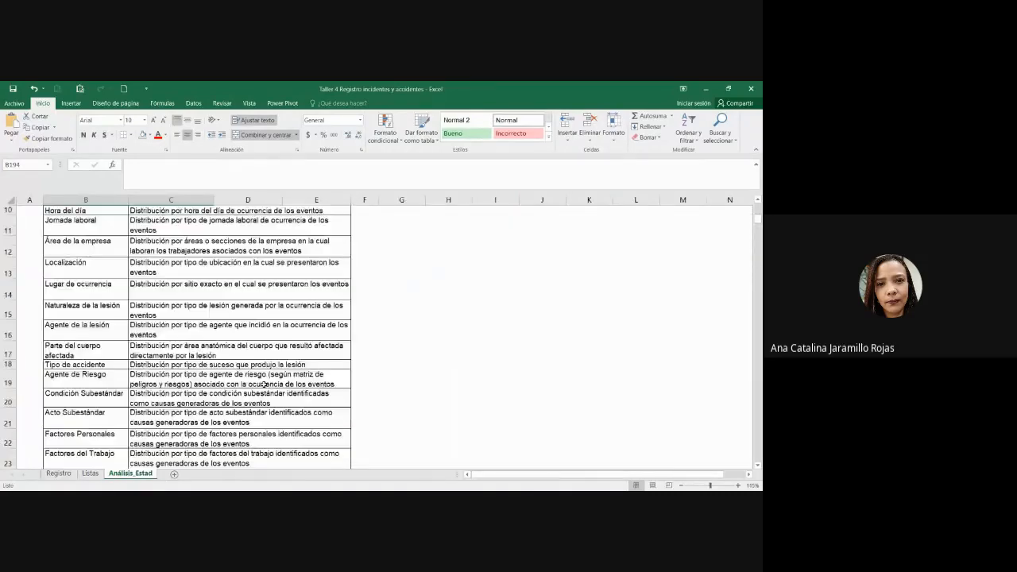
scroll(264, 384, up, 3)
drag(93, 246, 89, 451)
scroll(89, 452, up, 3)
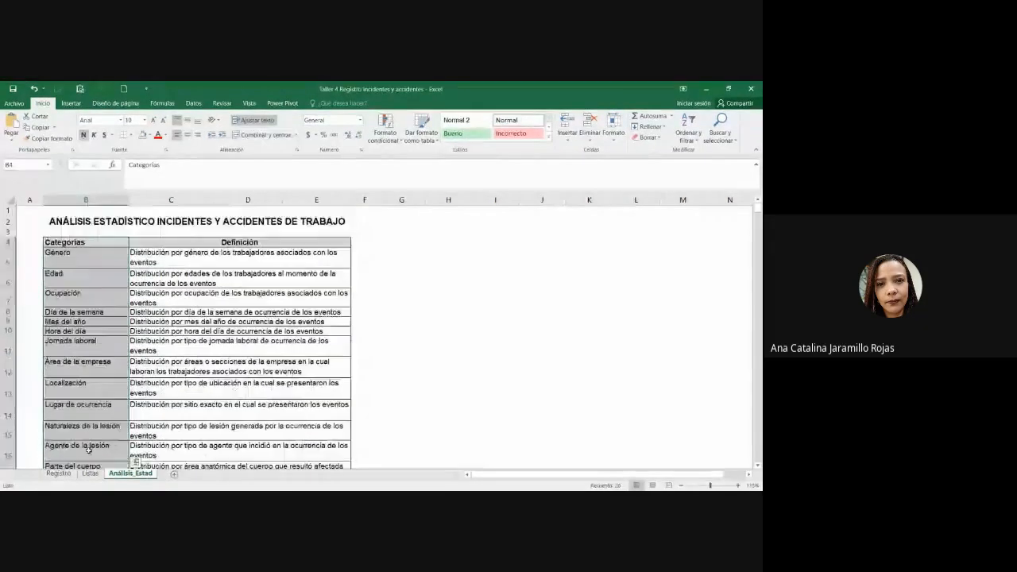
click(220, 450)
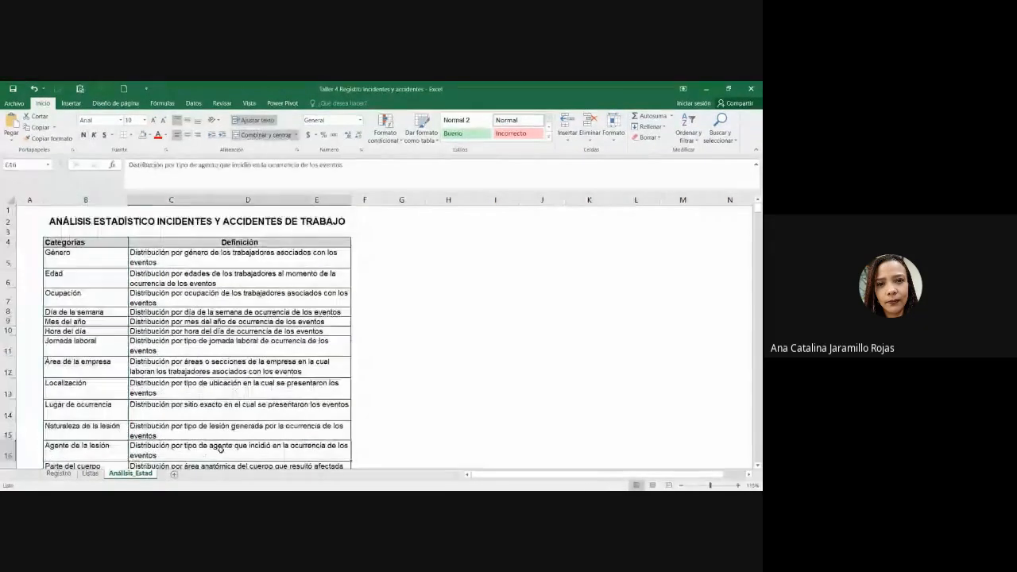
click(58, 473)
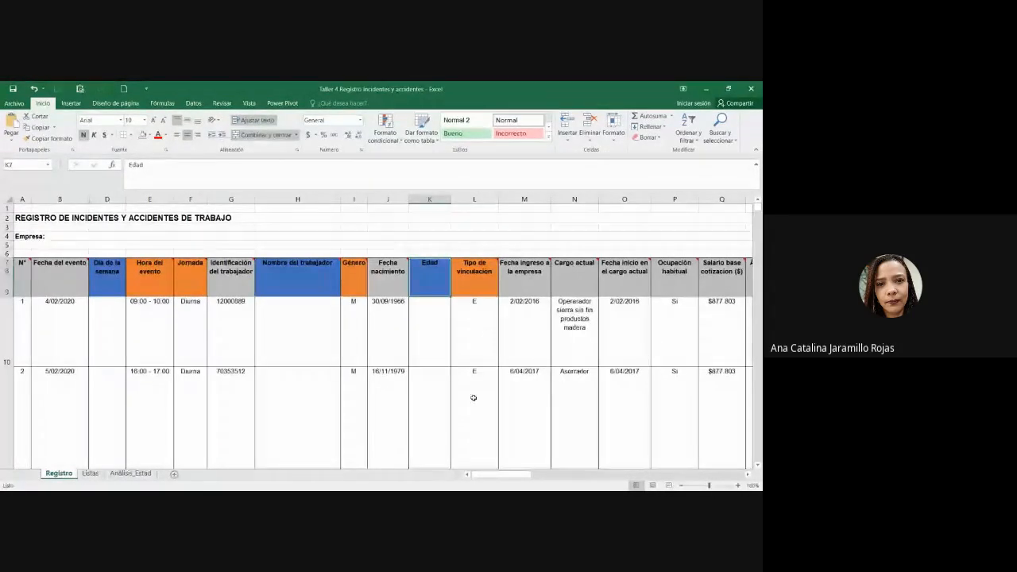
Step: Check the age formula in K10, worker name H10 and identification cells in column G
click(439, 354)
click(321, 341)
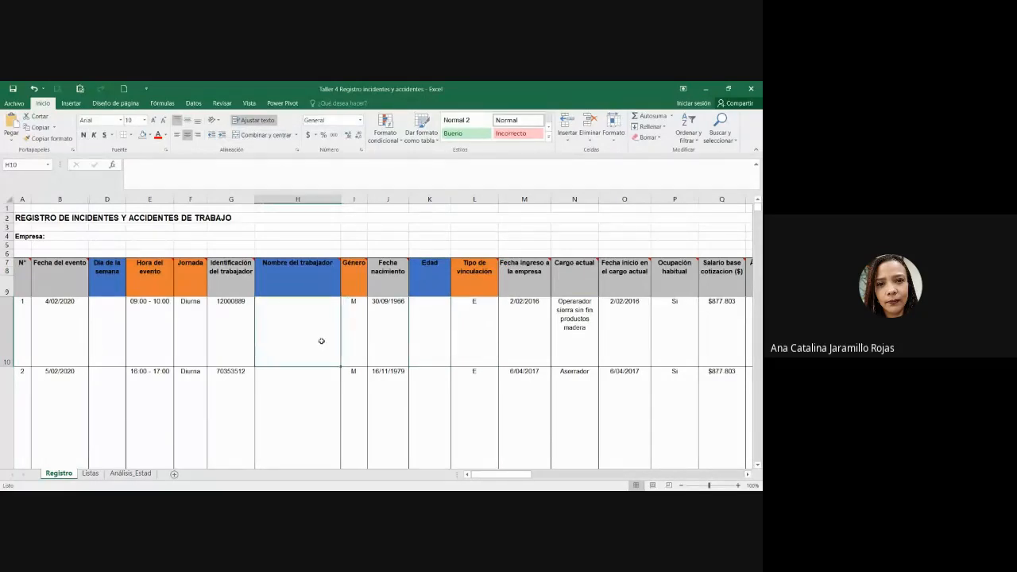
click(227, 320)
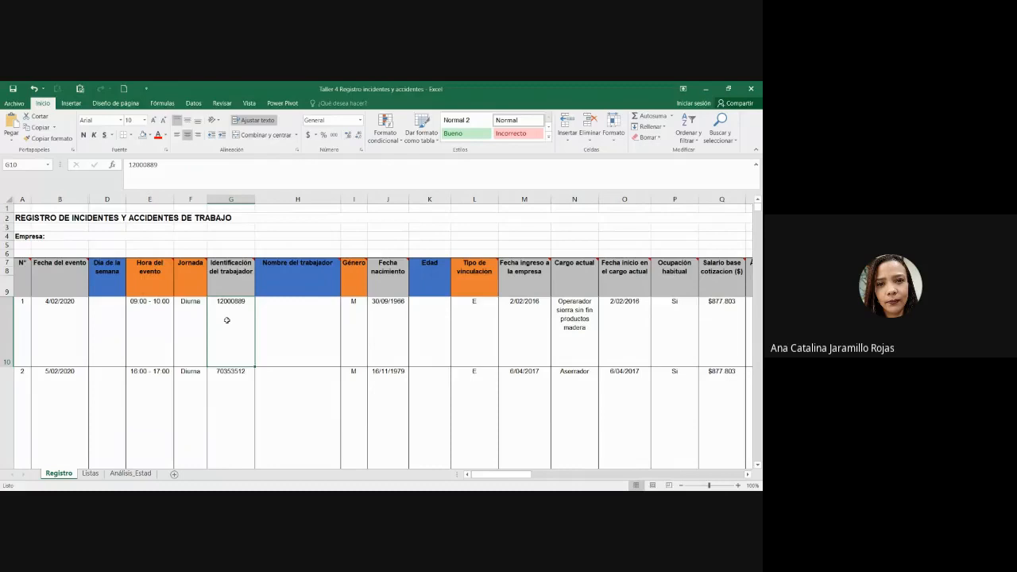
scroll(227, 320, down, 4)
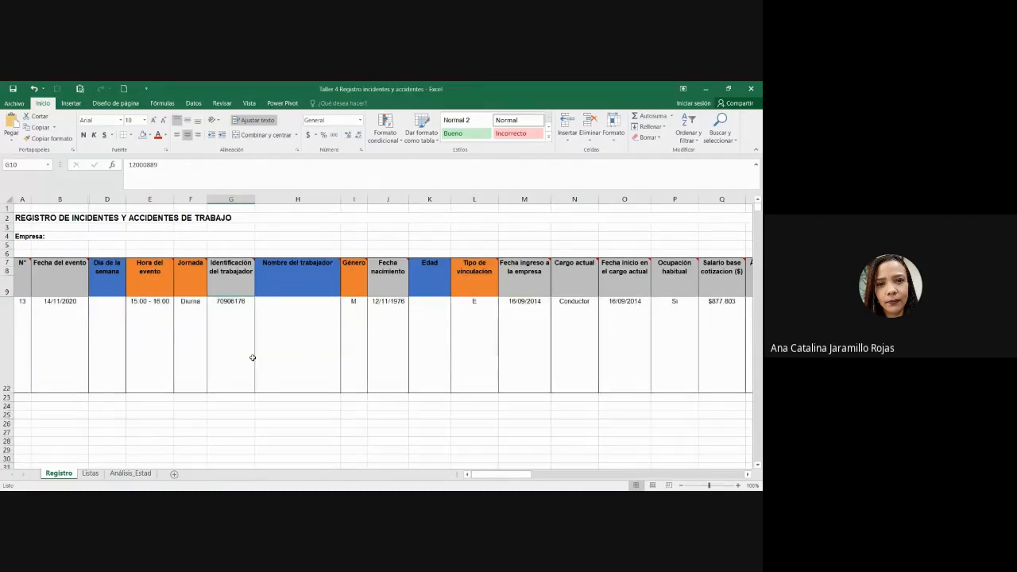
scroll(325, 349, up, 4)
click(233, 276)
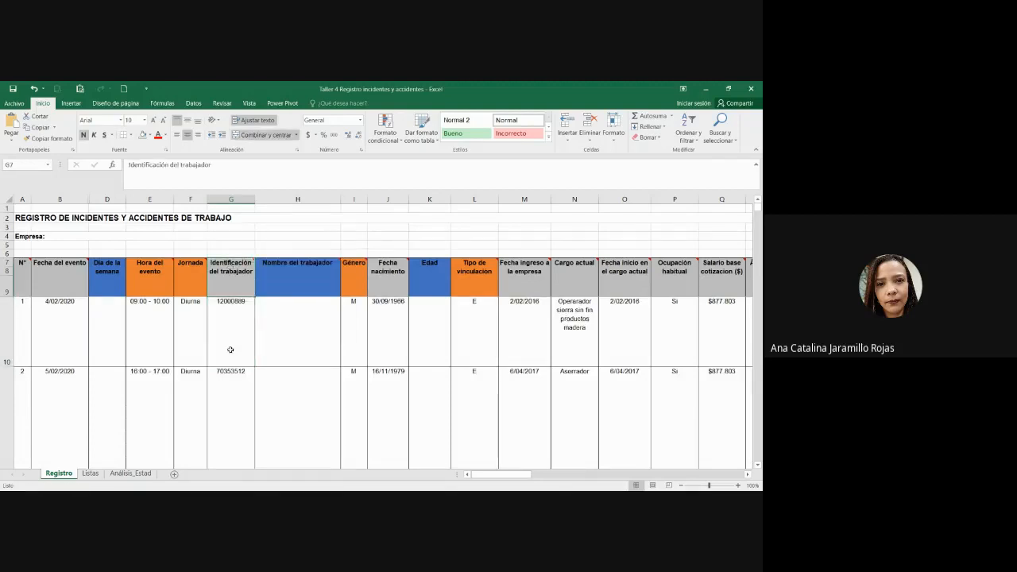
Step: Select the worker identifications G10:G22 and bring up the Insertar commands for a pivot table
click(256, 341)
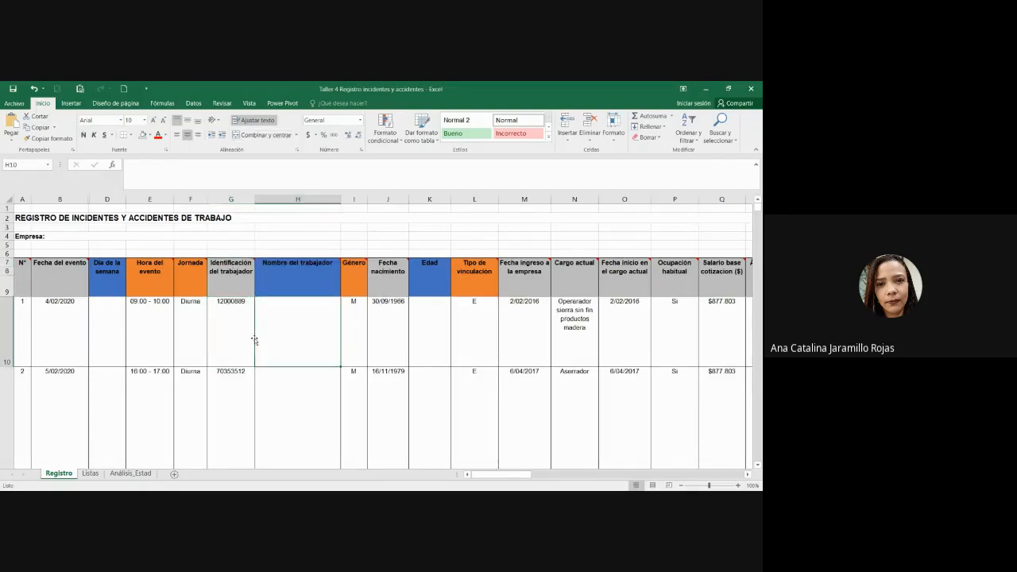
click(235, 342)
scroll(233, 344, down, 3)
scroll(234, 346, down, 1)
shift+click(234, 362)
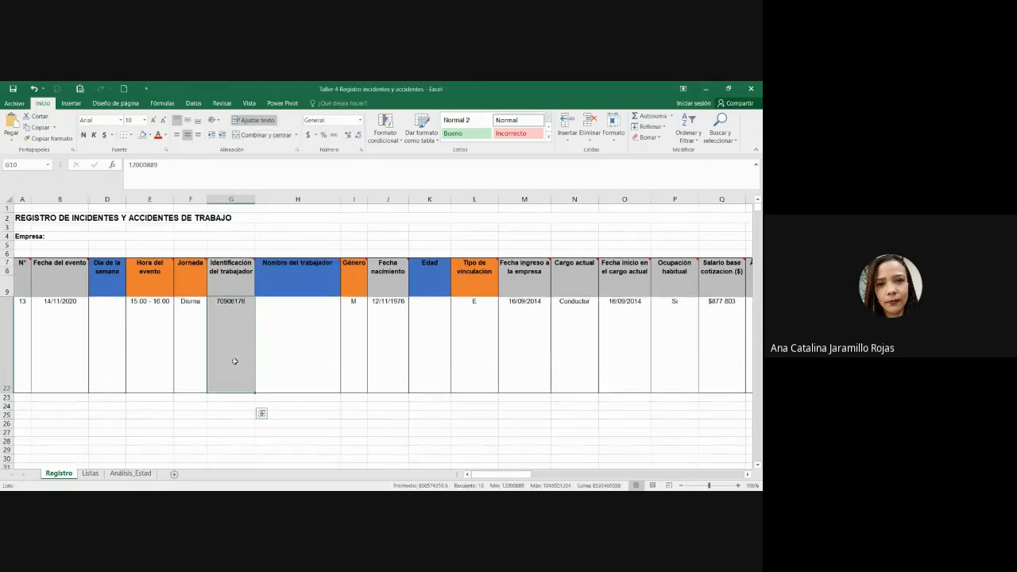
scroll(258, 376, up, 5)
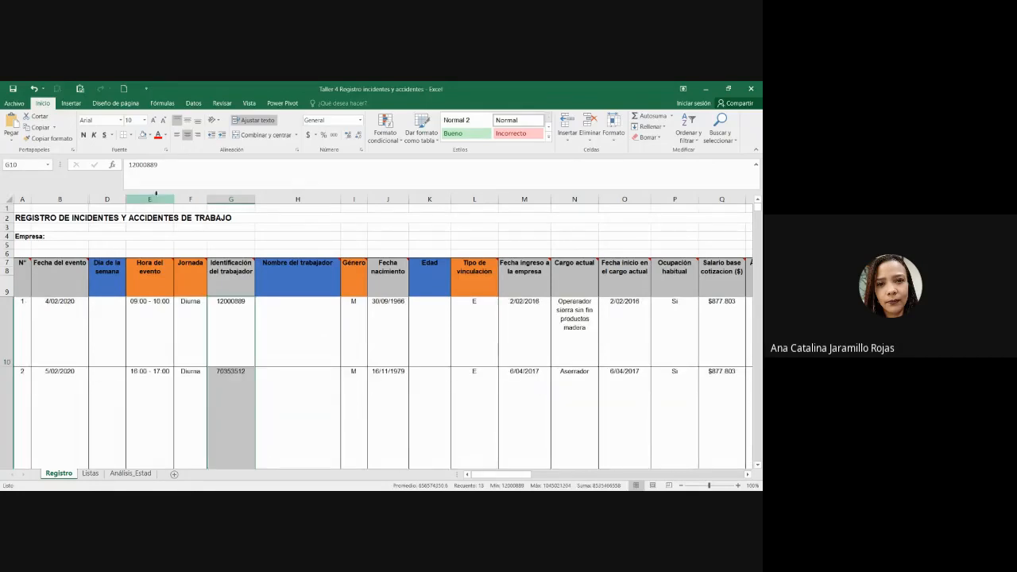
click(70, 103)
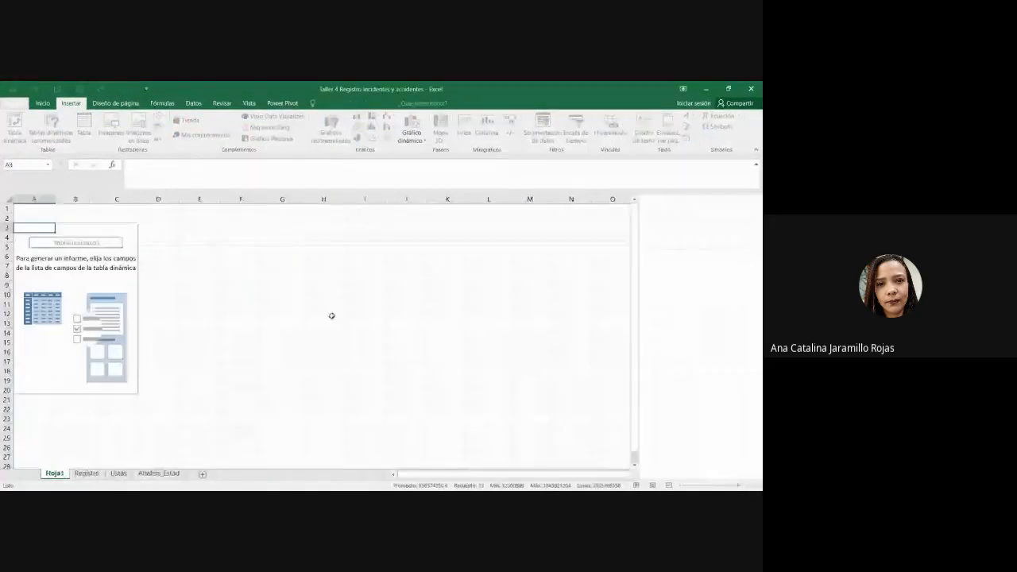
Step: Put the worker identification field in the pivot rows, listing the IDs in A4:A12
drag(666, 259, 676, 439)
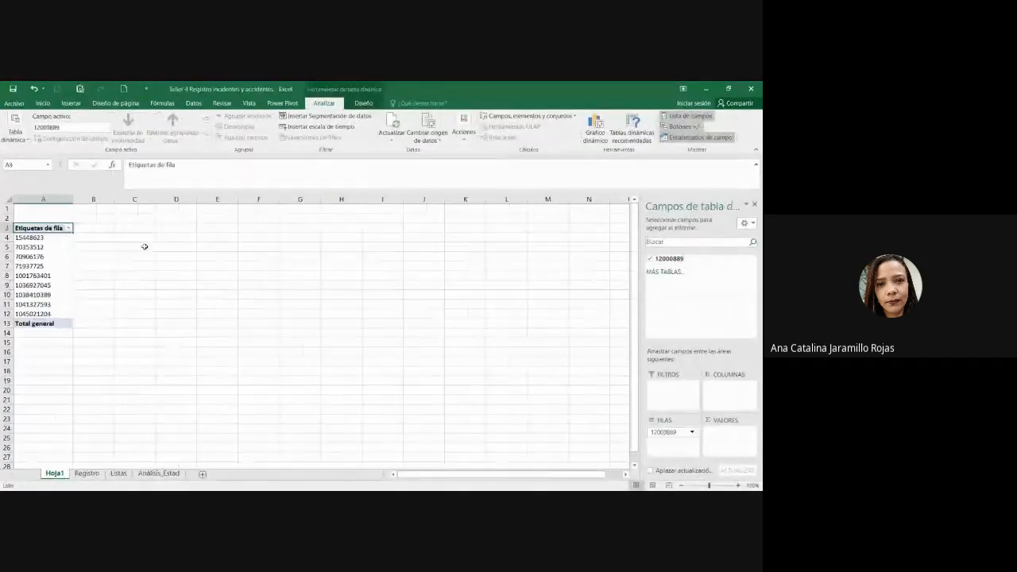
drag(44, 236, 50, 315)
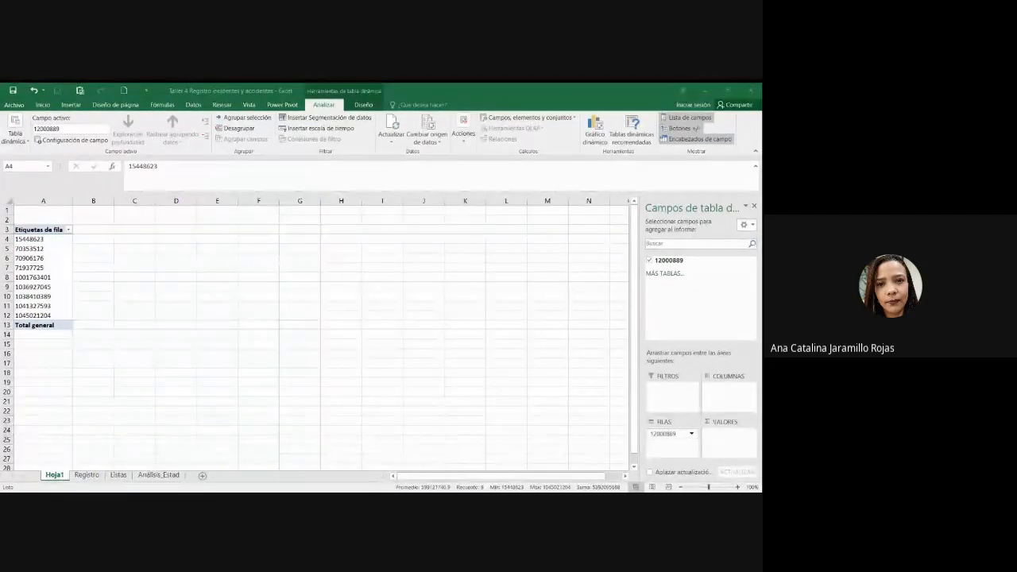
click(135, 276)
click(103, 238)
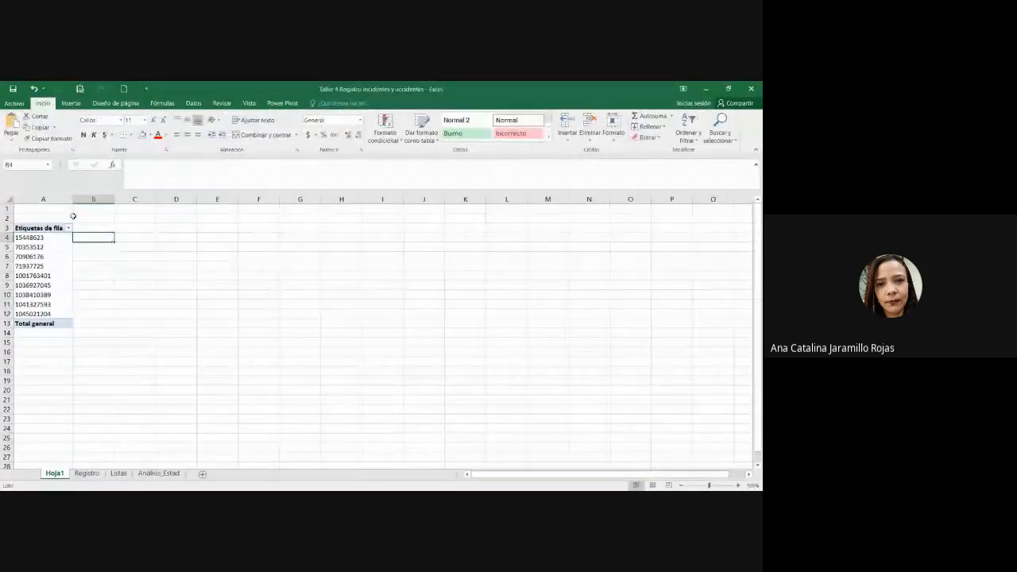
drag(65, 237, 61, 313)
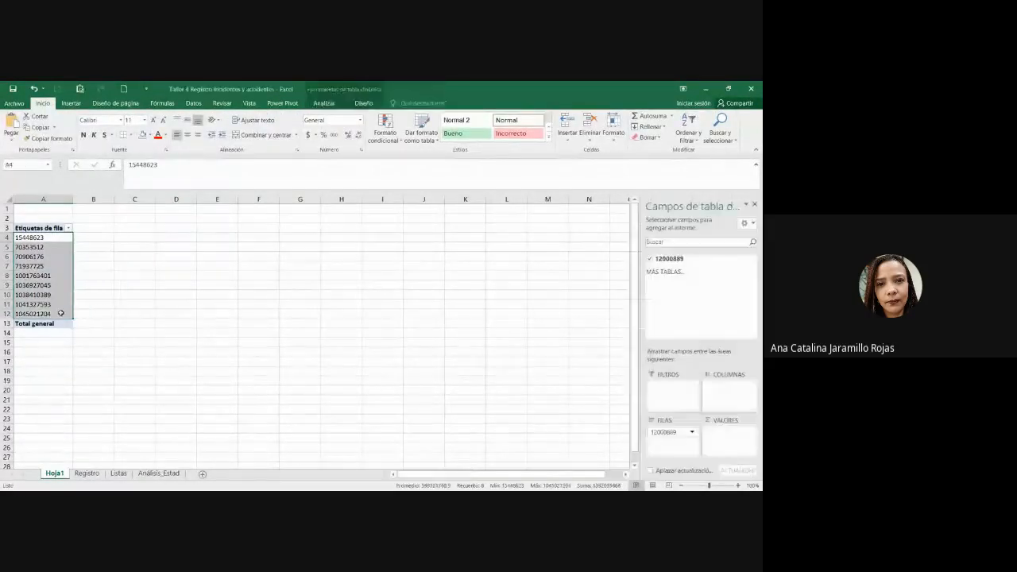
click(107, 311)
click(102, 233)
Step: Widen column B beside the identification list so it can hold worker names
drag(158, 200, 161, 199)
click(39, 244)
click(46, 239)
click(102, 245)
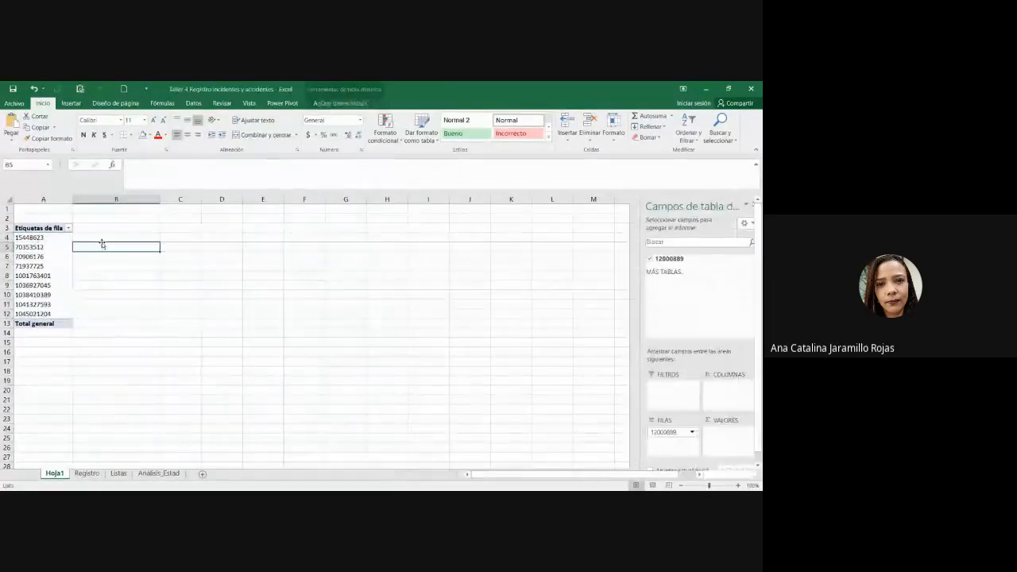
click(33, 237)
click(126, 236)
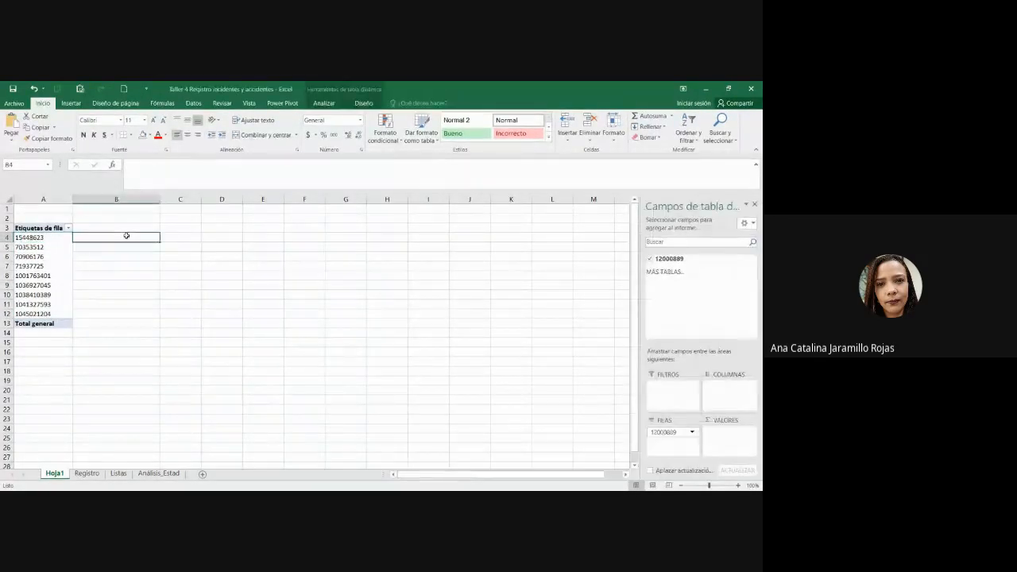
key(alt+Tab)
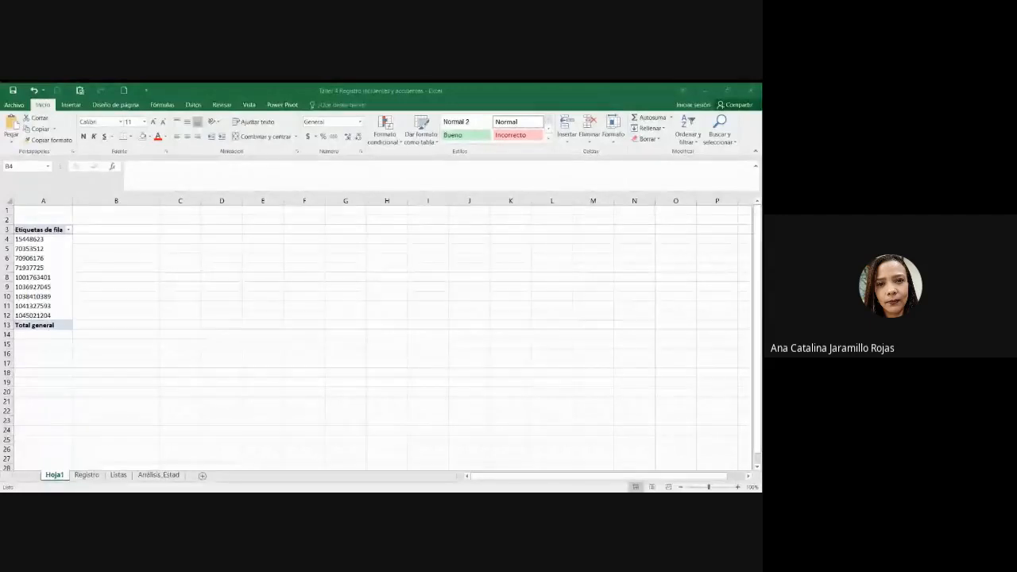
Step: Type the first four worker names into B4 through B7, correcting a typo in B6
key(alt+Tab)
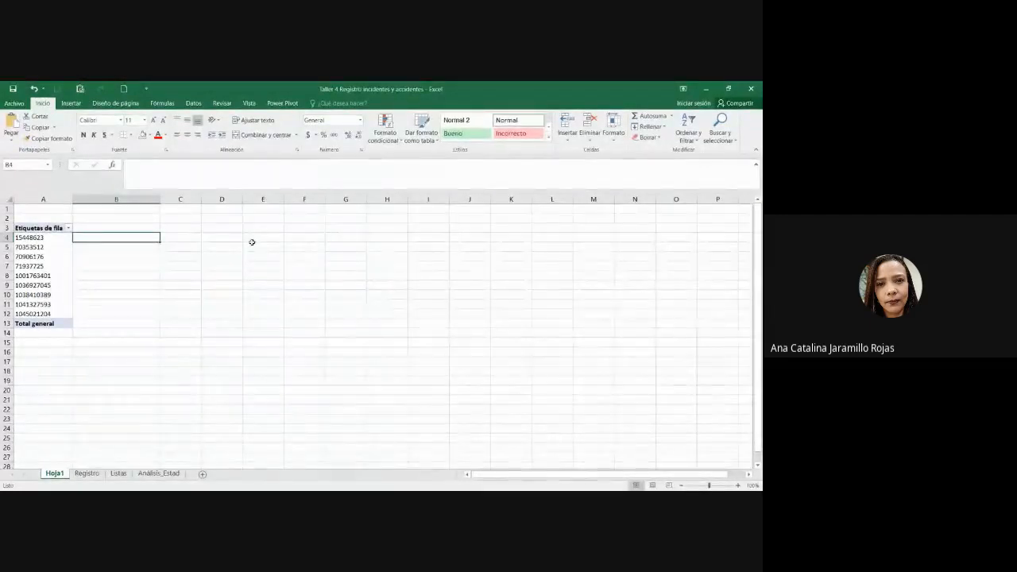
text(an)
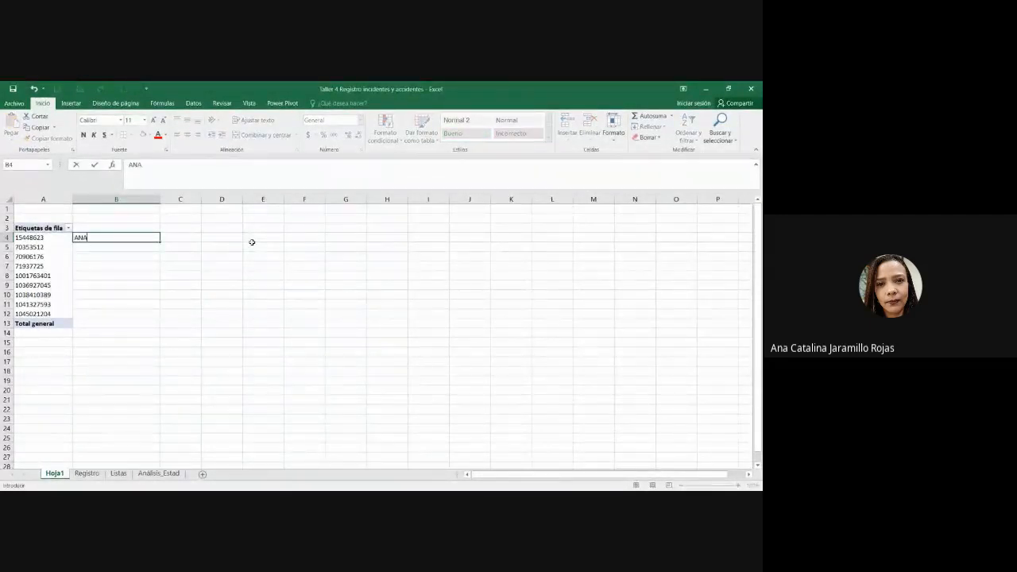
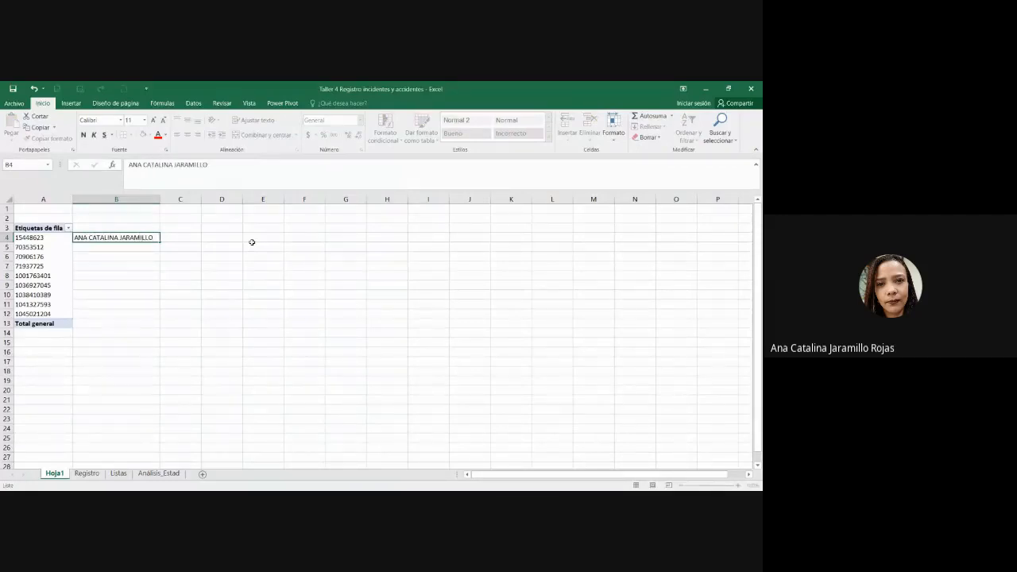
key(Return)
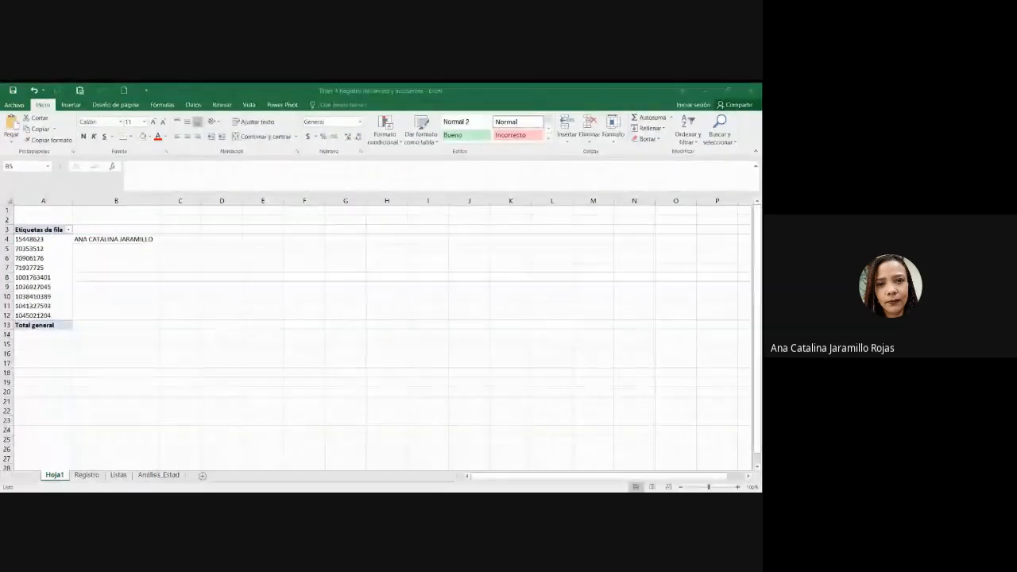
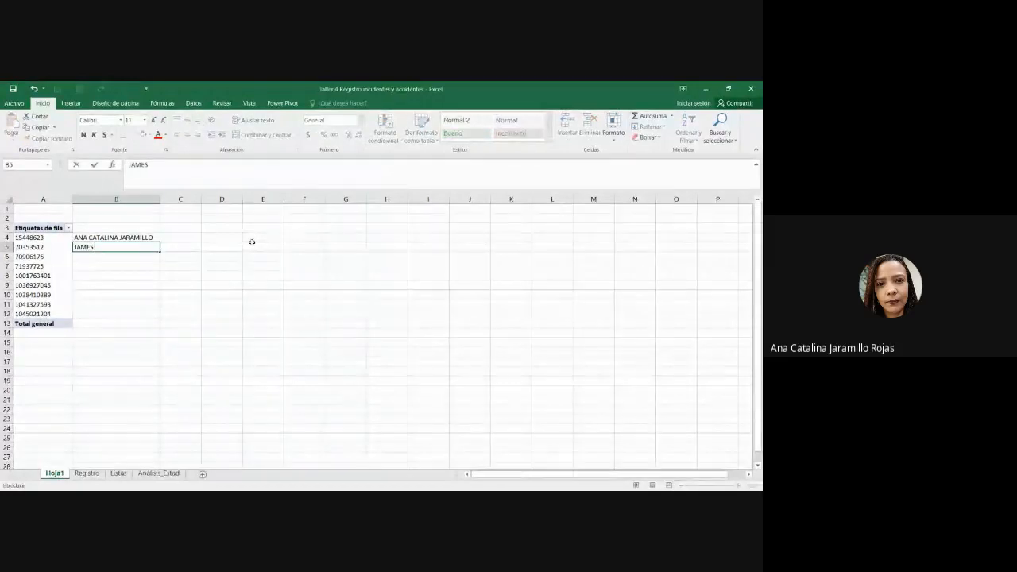
key(Return)
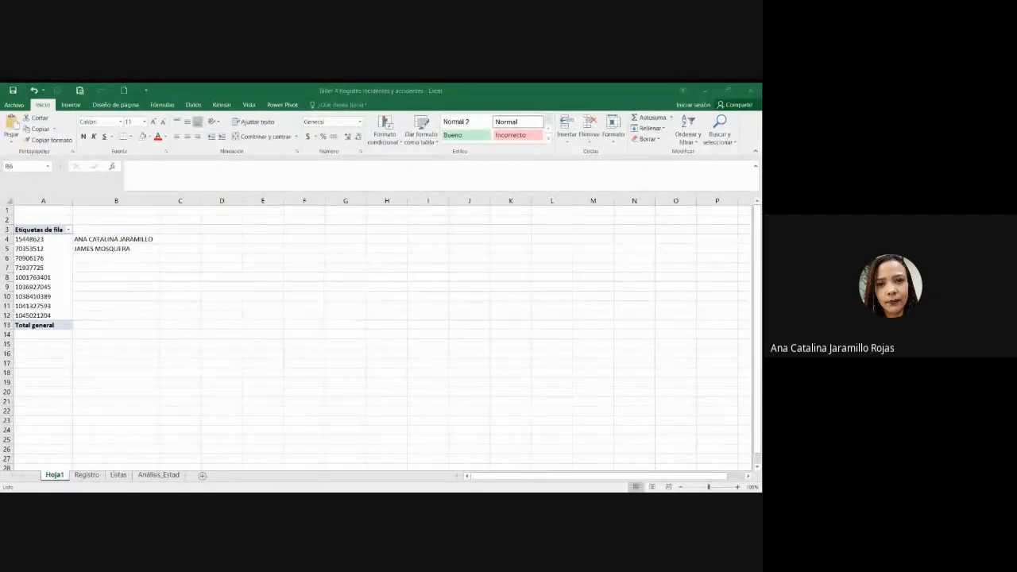
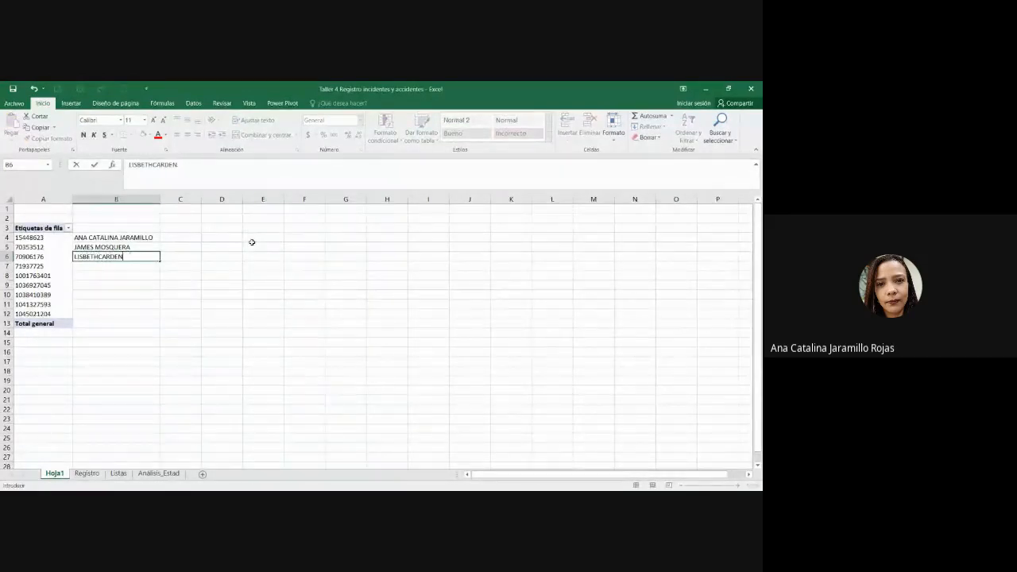
key(Return)
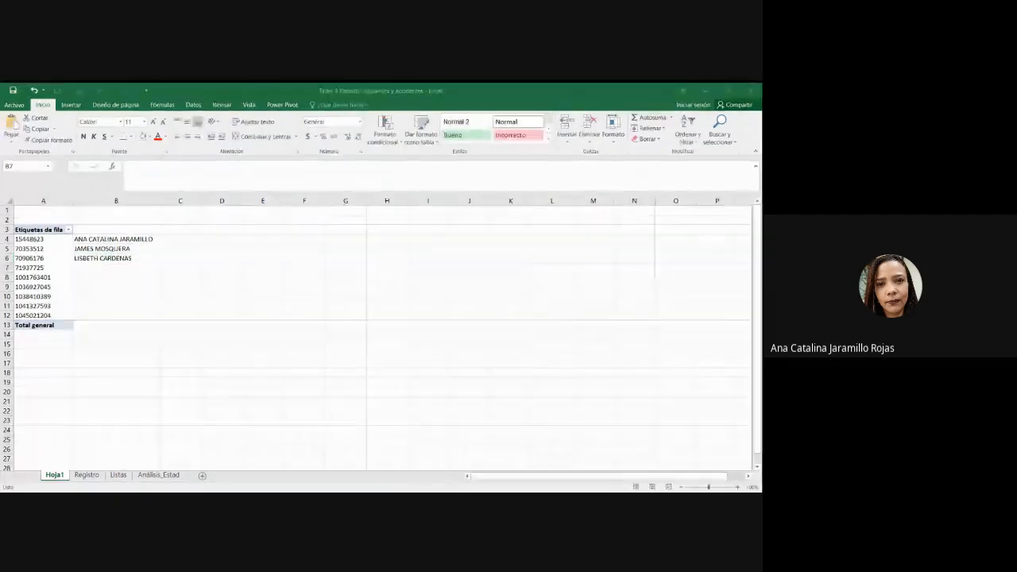
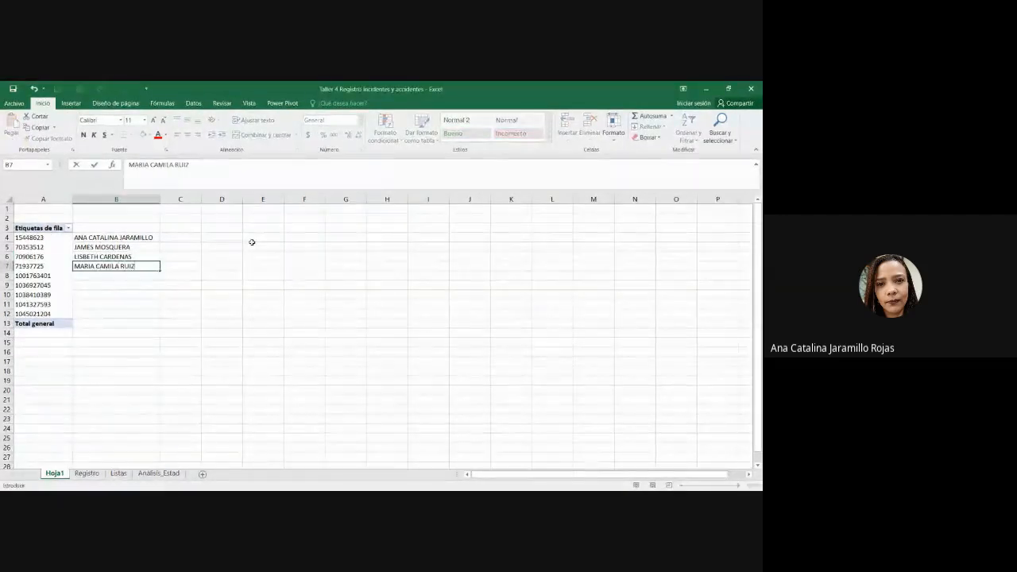
key(Return)
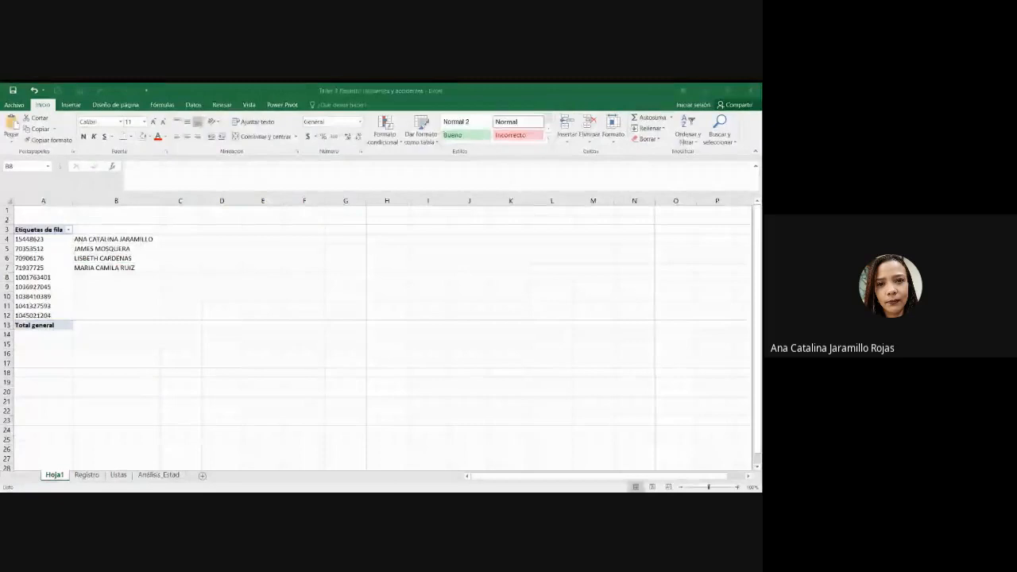
Step: Type the remaining five worker names into B8 through B12
key(alt+Tab)
key(alt+Tab)
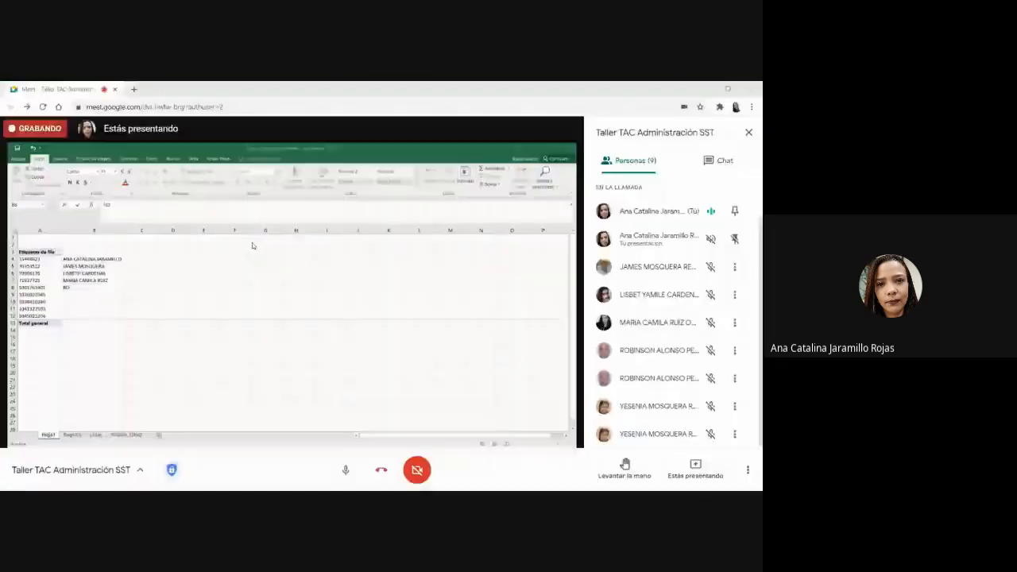
key(alt+Tab)
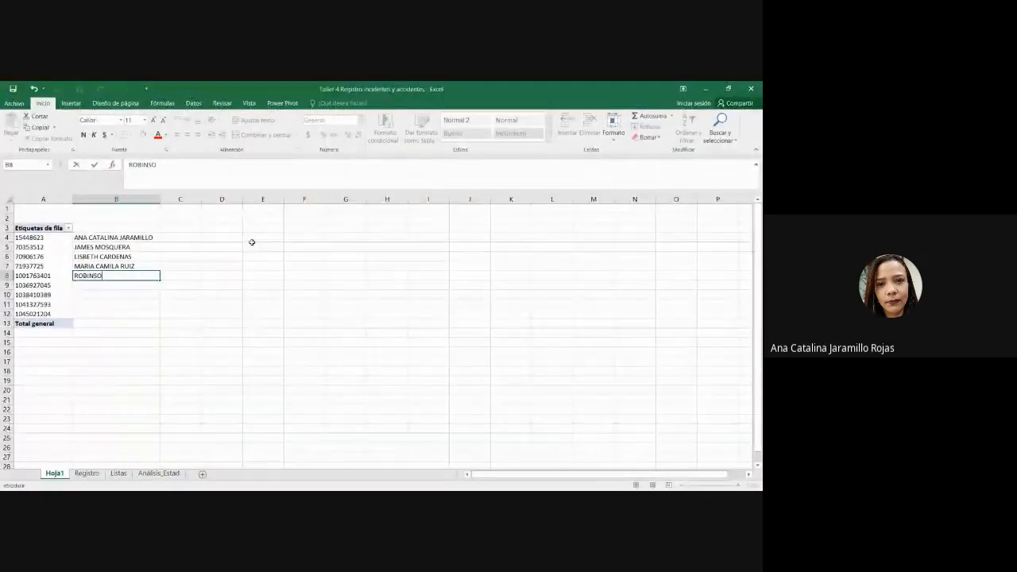
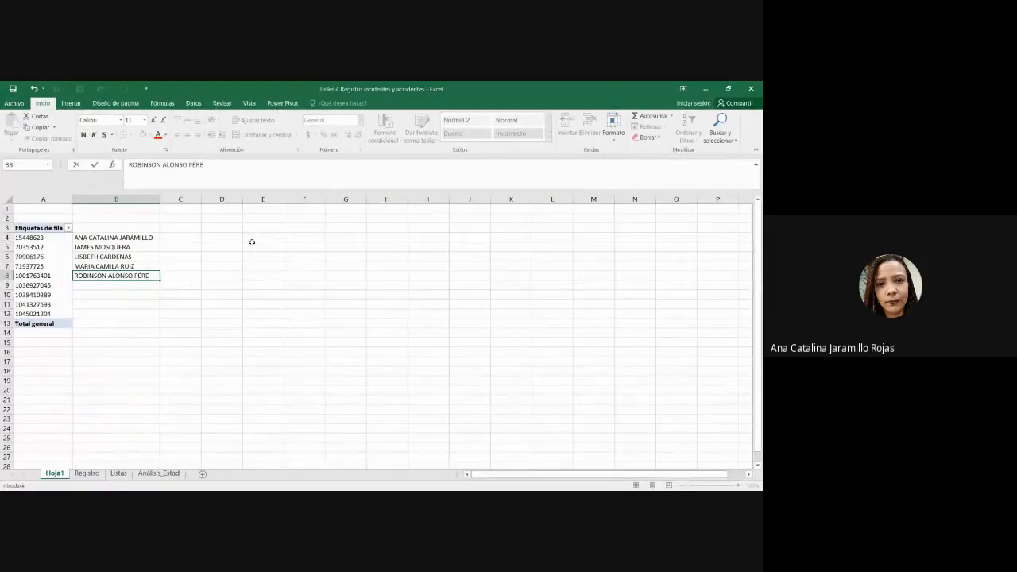
key(Return)
key(alt+Tab)
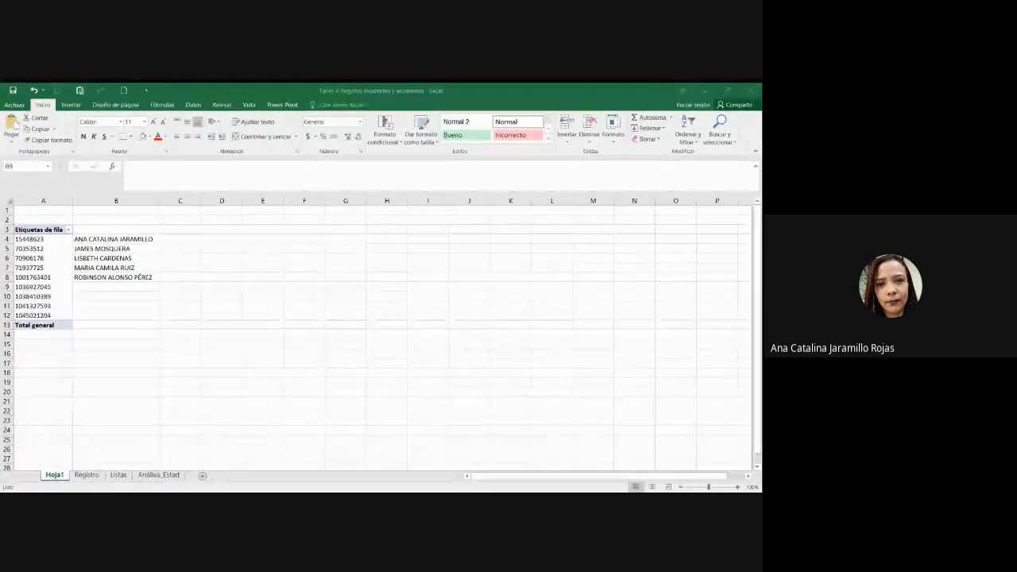
key(alt+Tab)
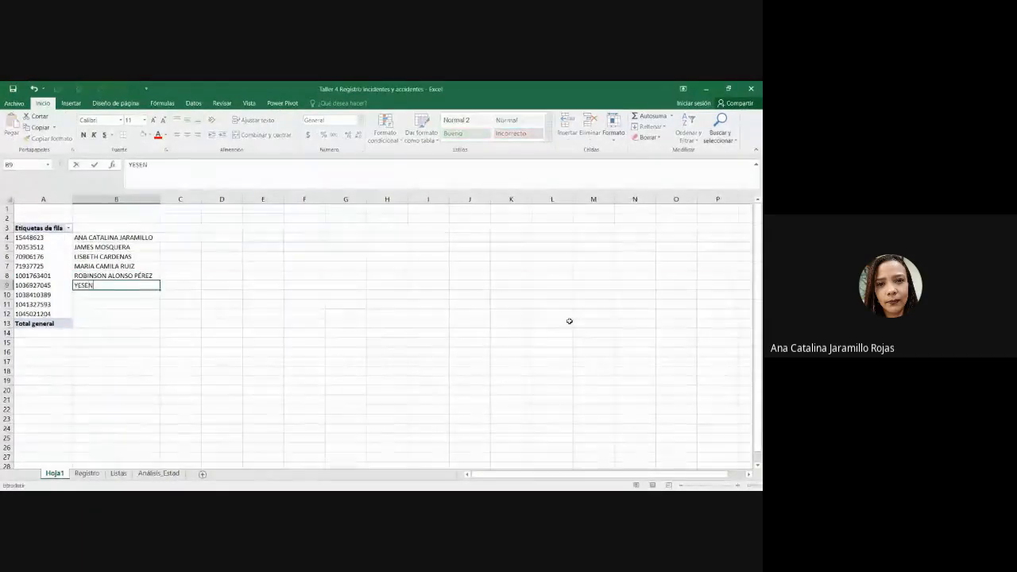
key(Return)
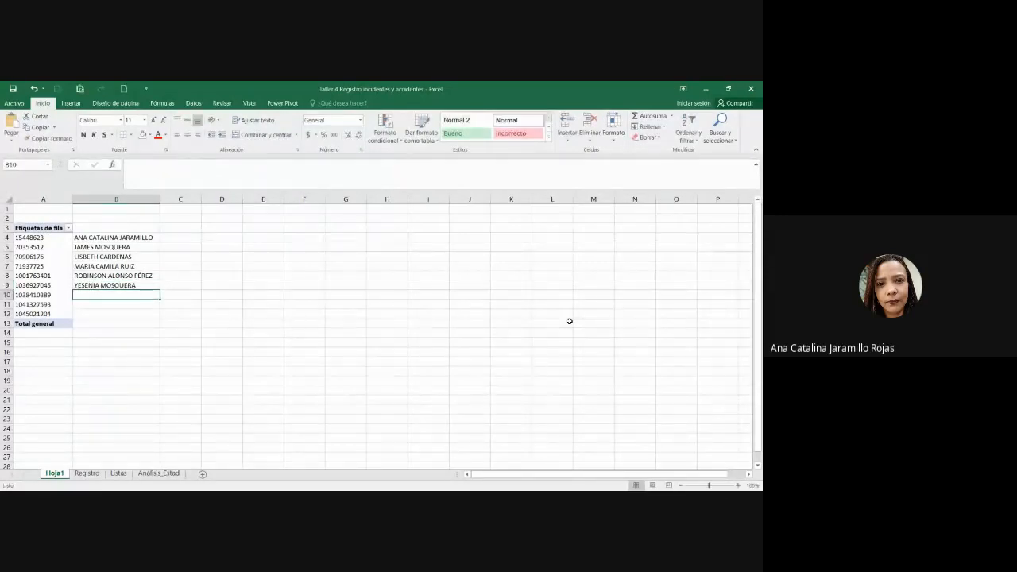
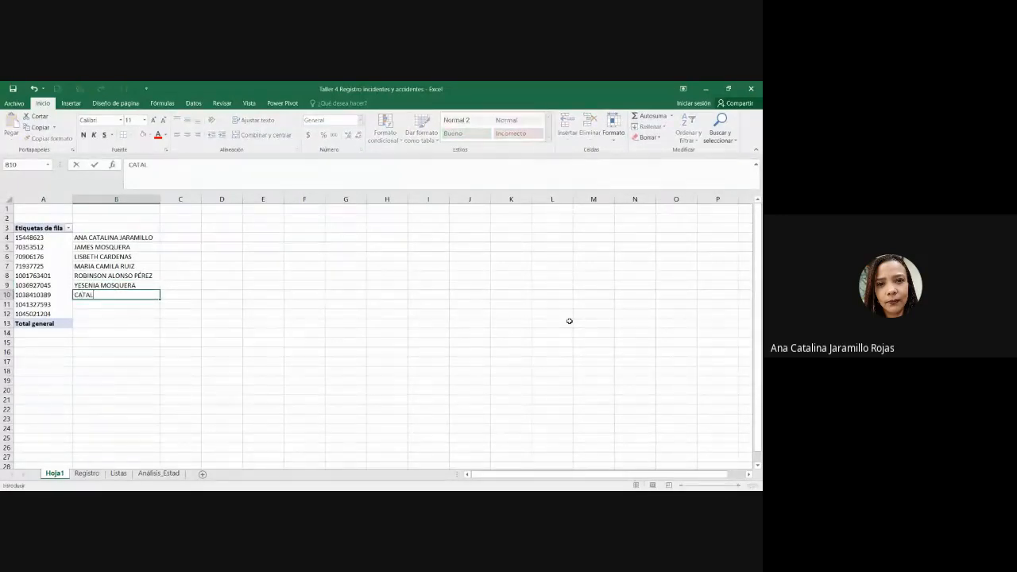
key(Return)
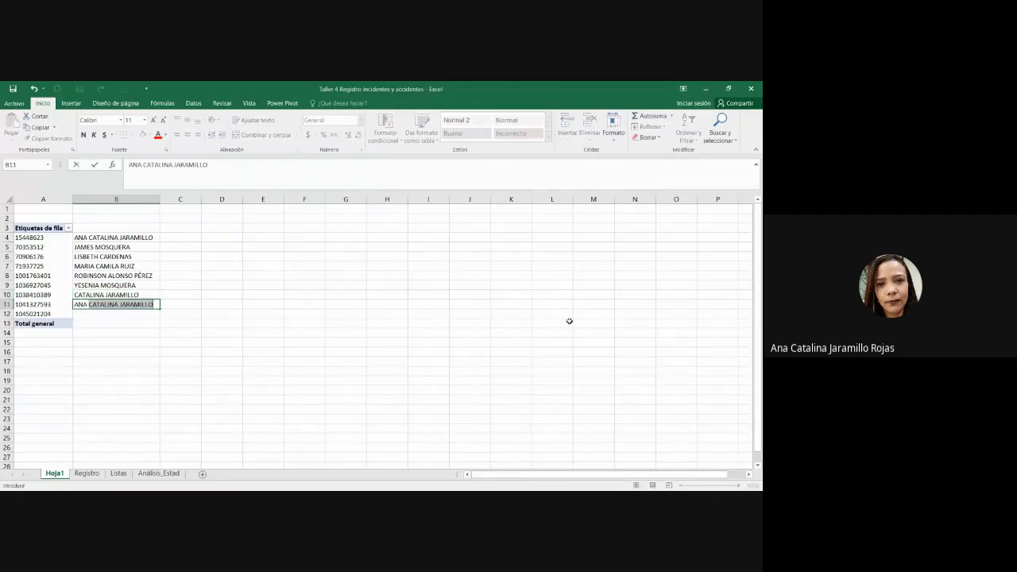
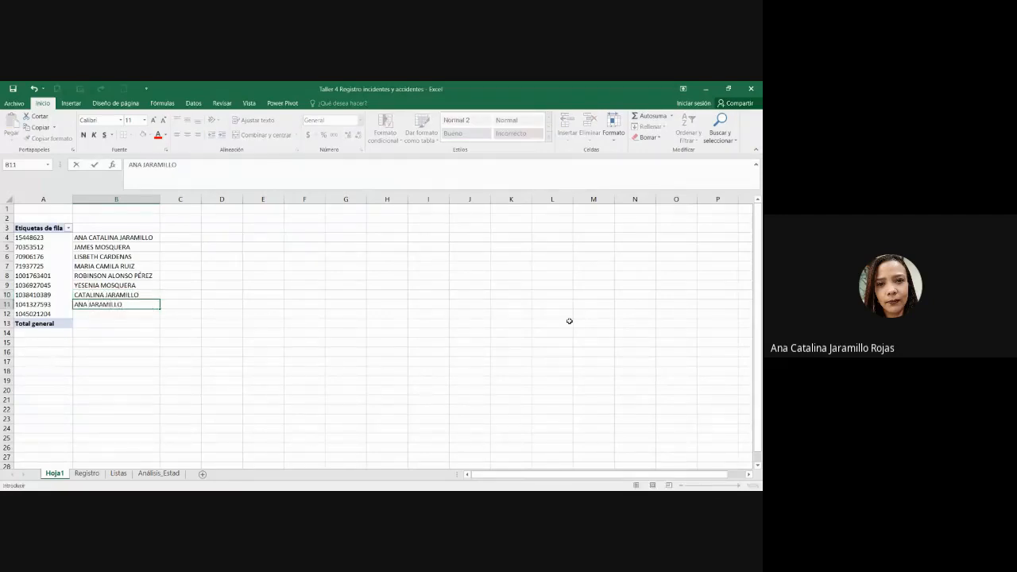
key(Return)
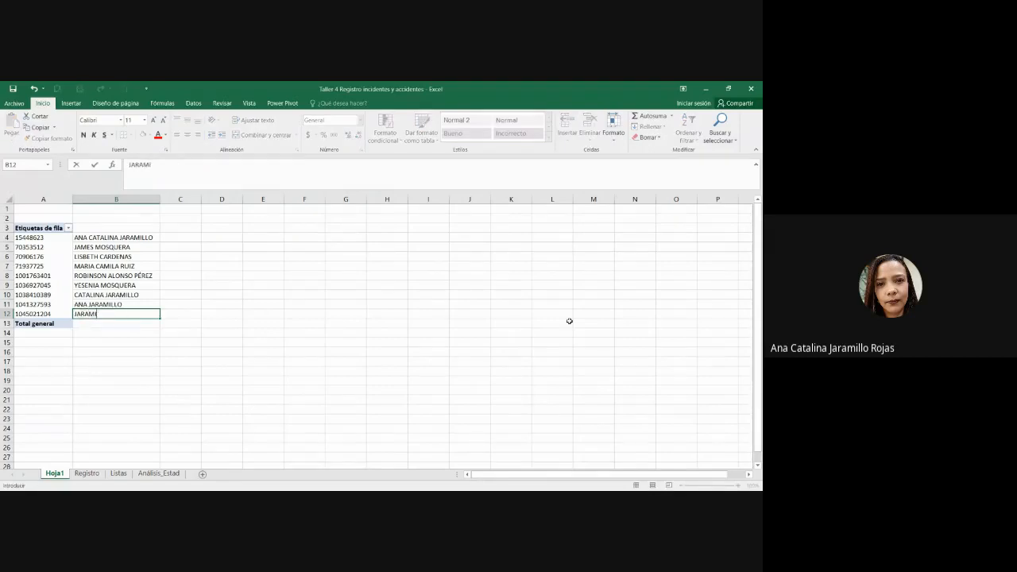
key(Return)
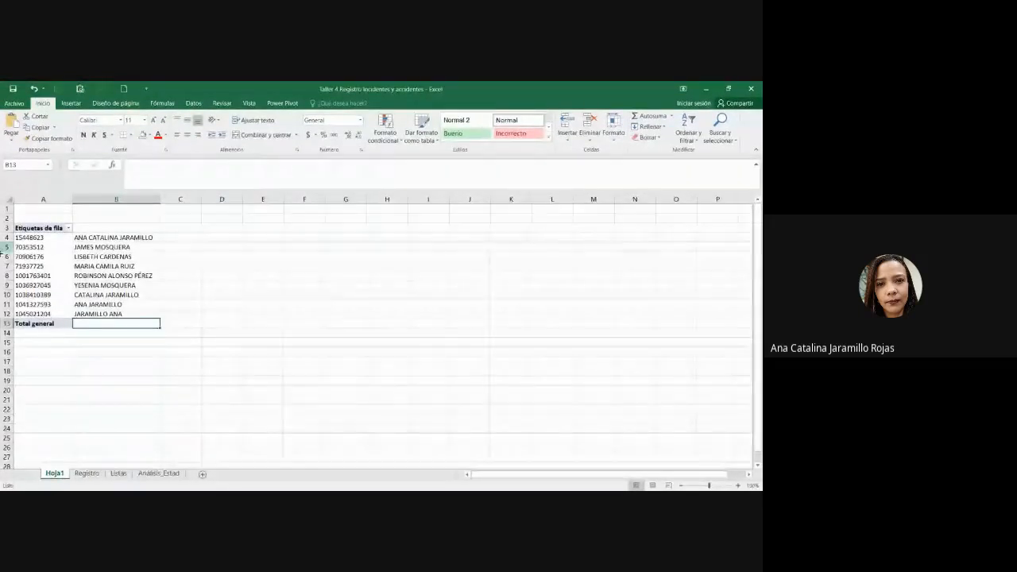
key(alt+Tab)
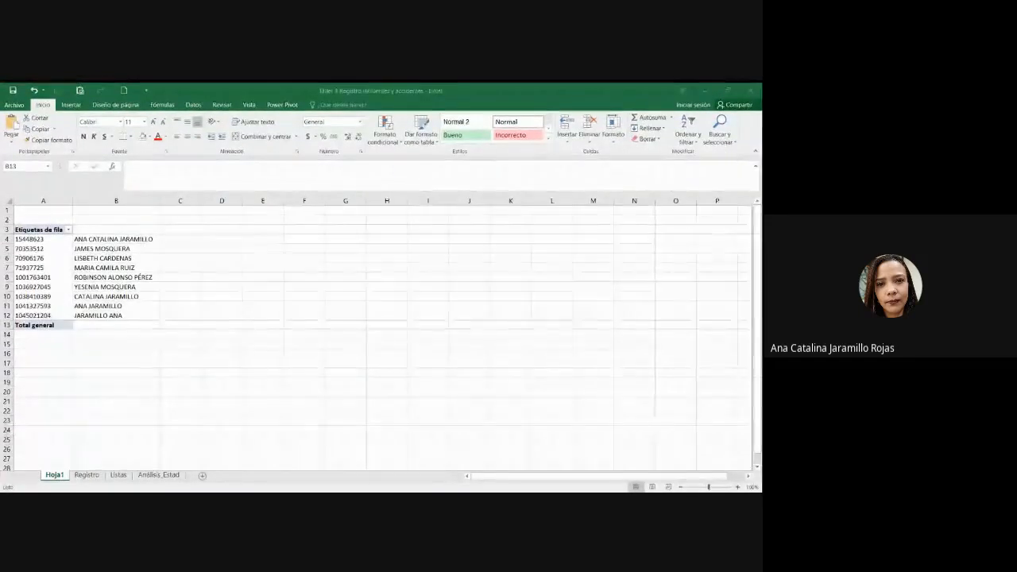
key(alt+Tab)
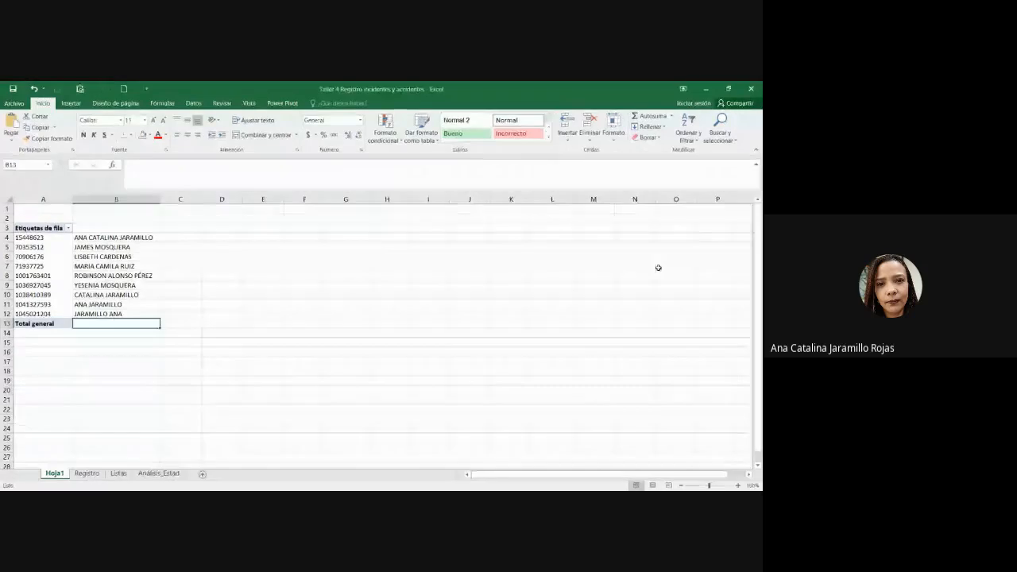
click(257, 276)
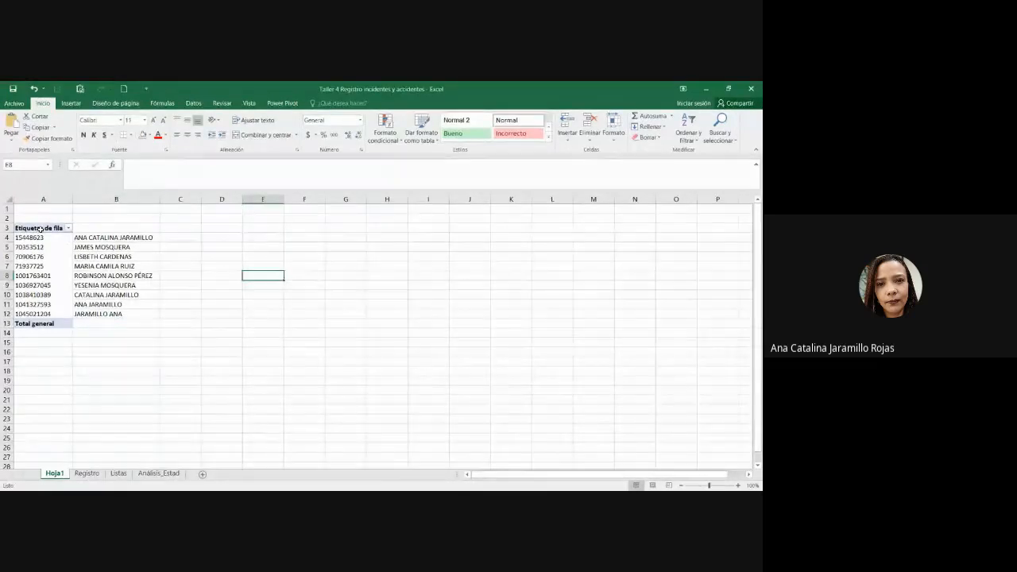
Step: Retitle A3 and B3 as 'Cédula Trabajador' and 'Nombre Trabajador', bolding the B3 heading
click(70, 231)
text(n)
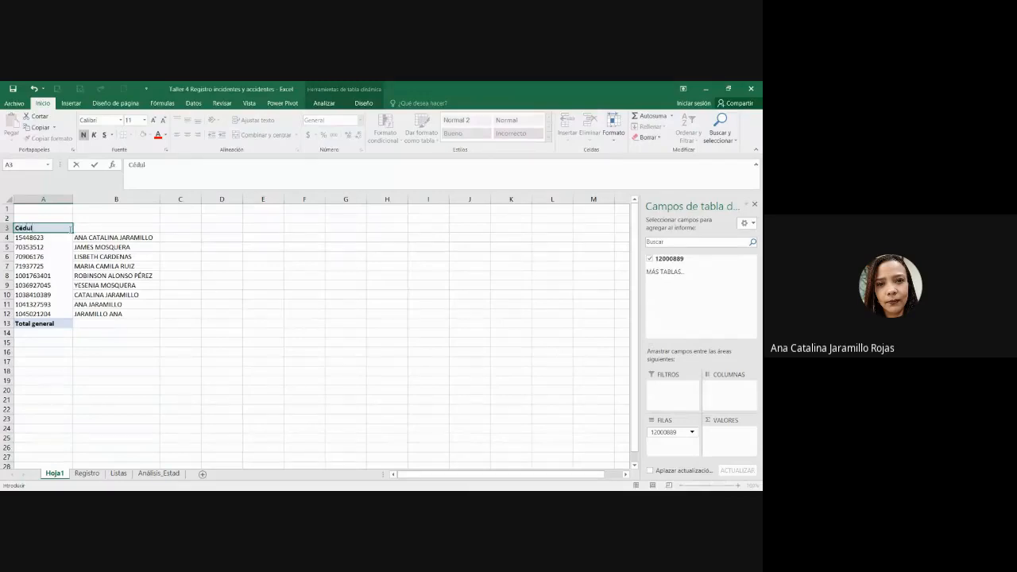
key(Tab)
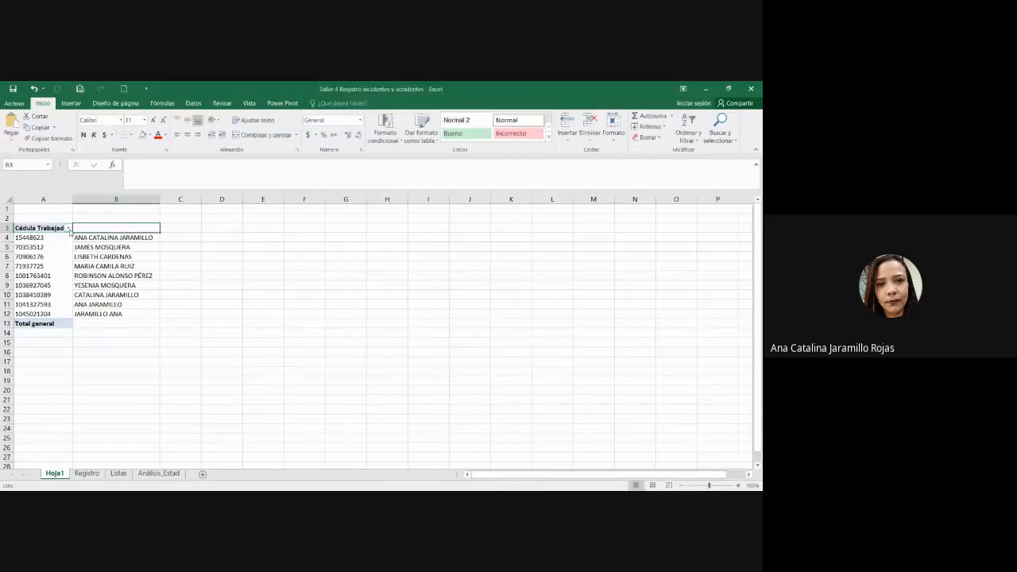
text(Nombr)
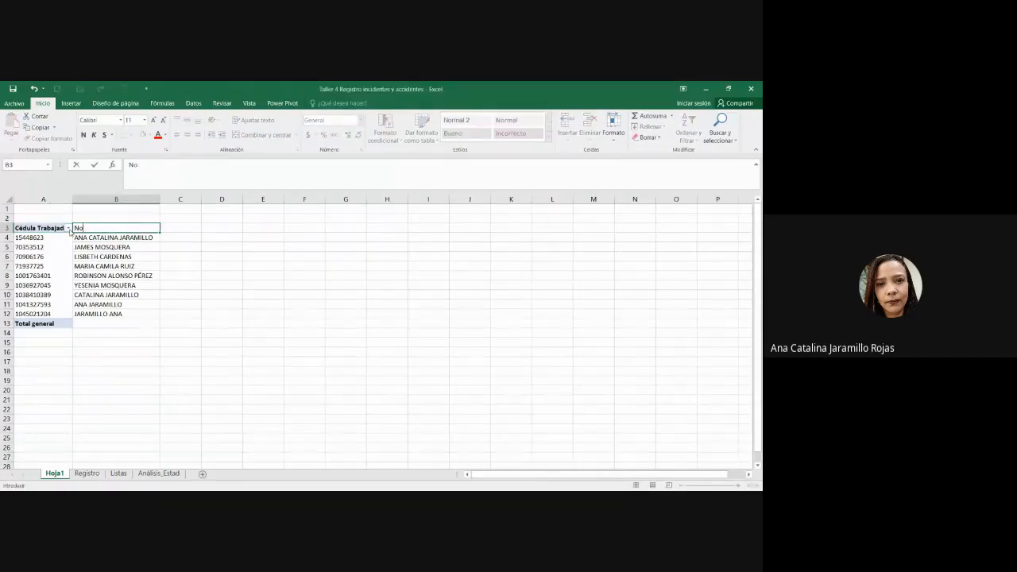
key(BackSpace)
key(BackSpace)
text(mbre Trabajador)
key(Tab)
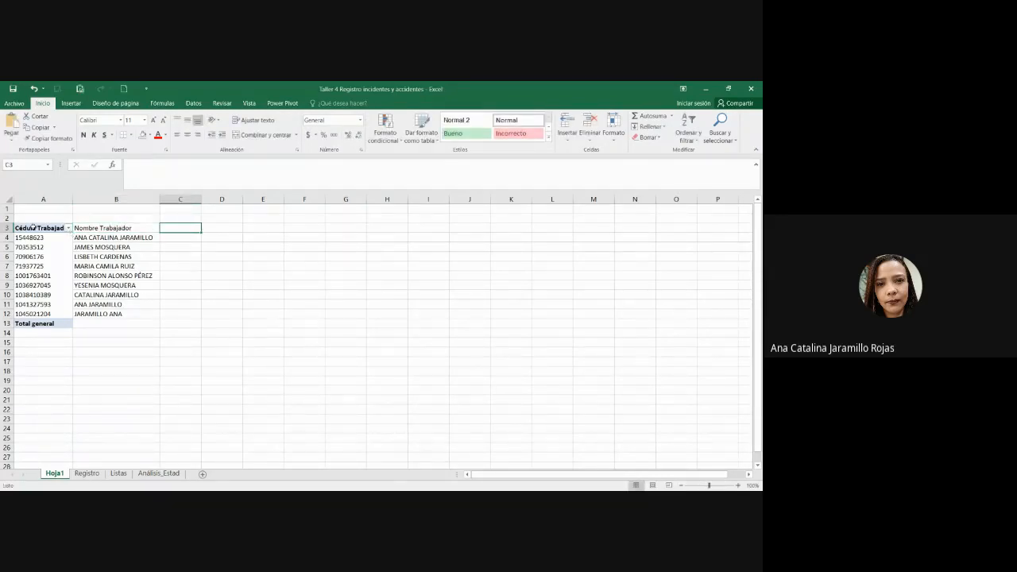
click(32, 226)
click(155, 224)
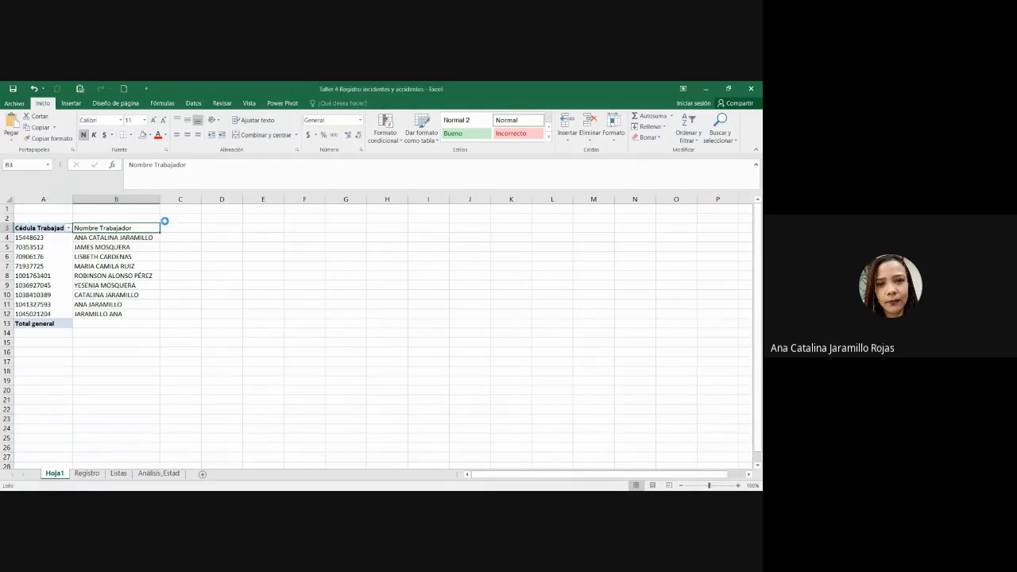
click(222, 267)
Step: Copy the ID and name list A3:B12 into a new sheet at A1
drag(35, 228, 155, 311)
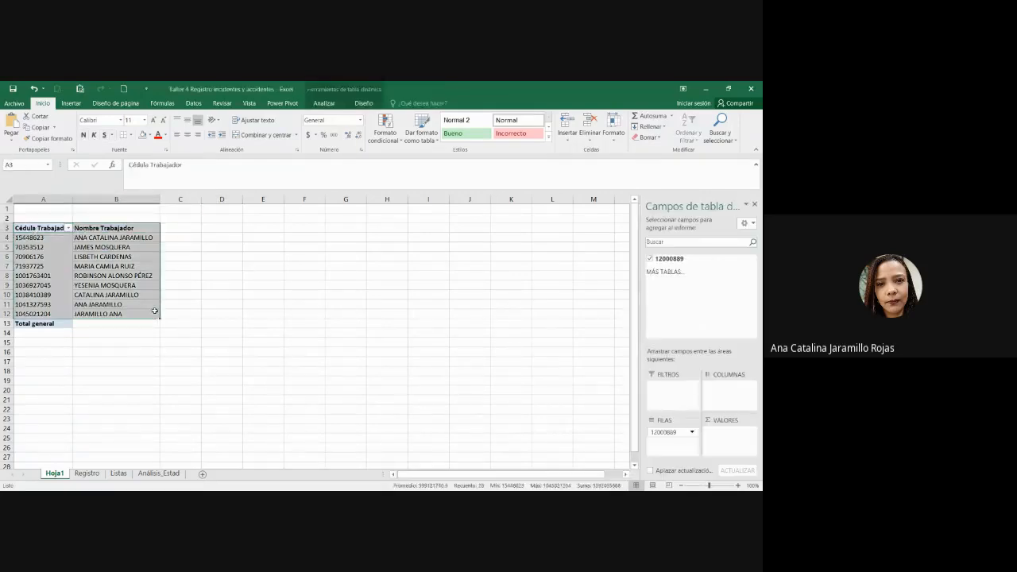
key(ctrl+c)
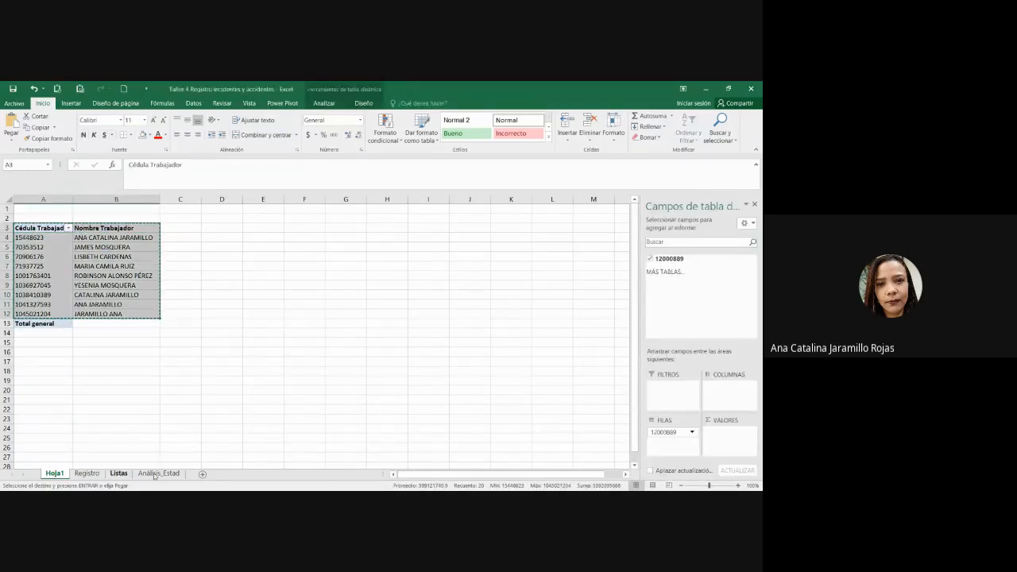
click(201, 474)
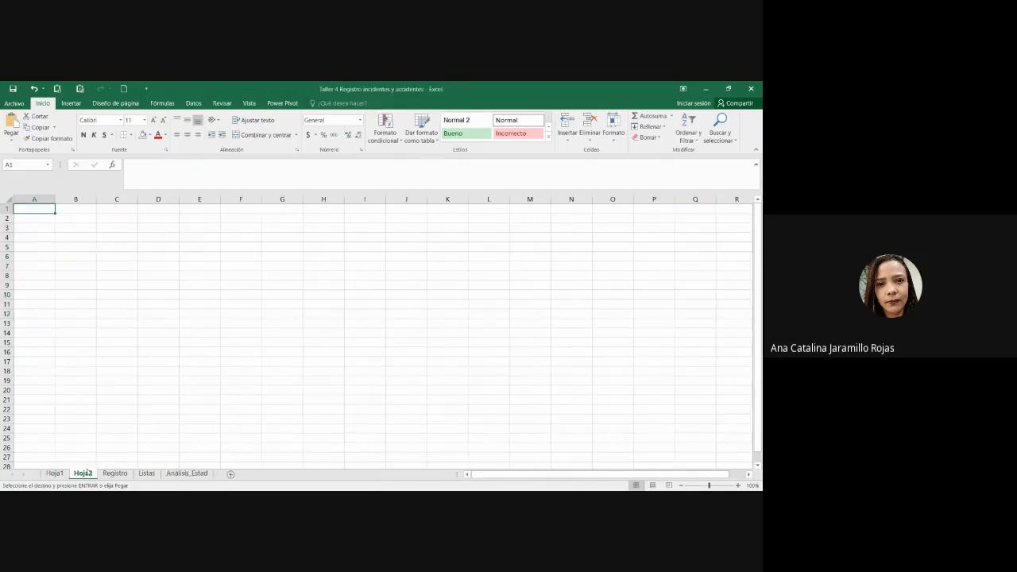
key(ctrl+v)
Step: Make both Hoja2 headings bold and widen column A to fit the IDs
click(75, 208)
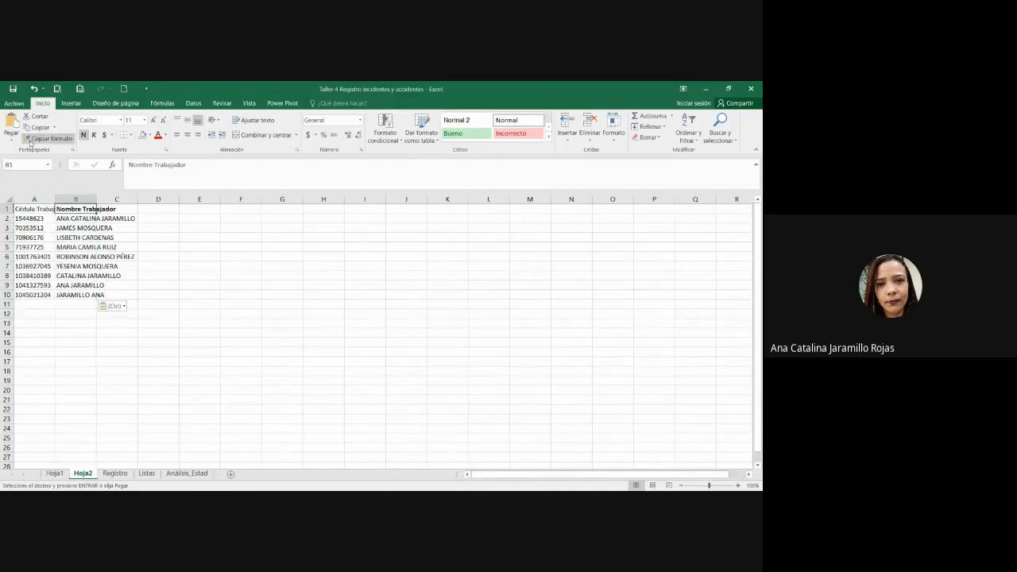
click(52, 139)
click(39, 209)
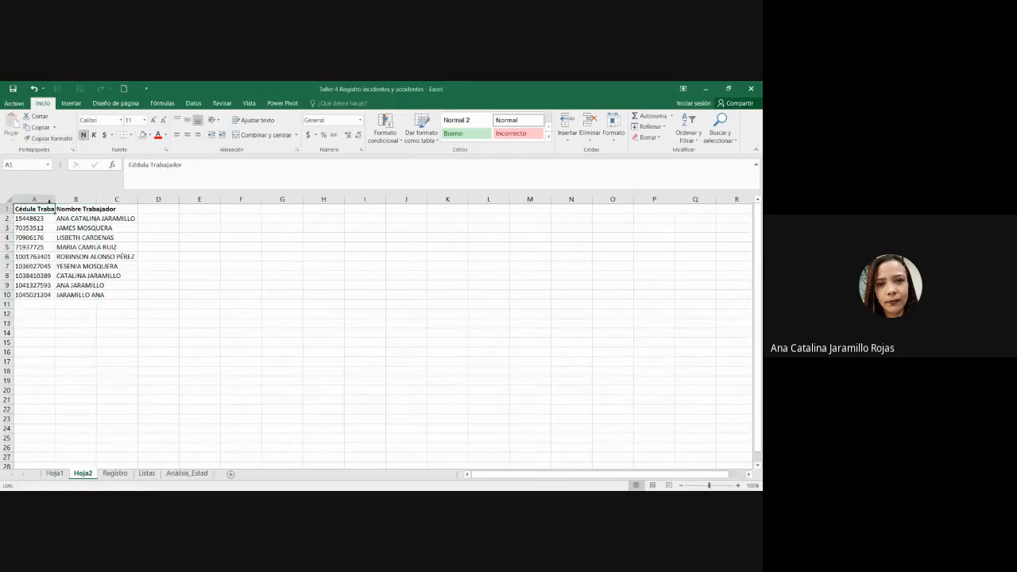
drag(56, 200, 79, 199)
click(269, 302)
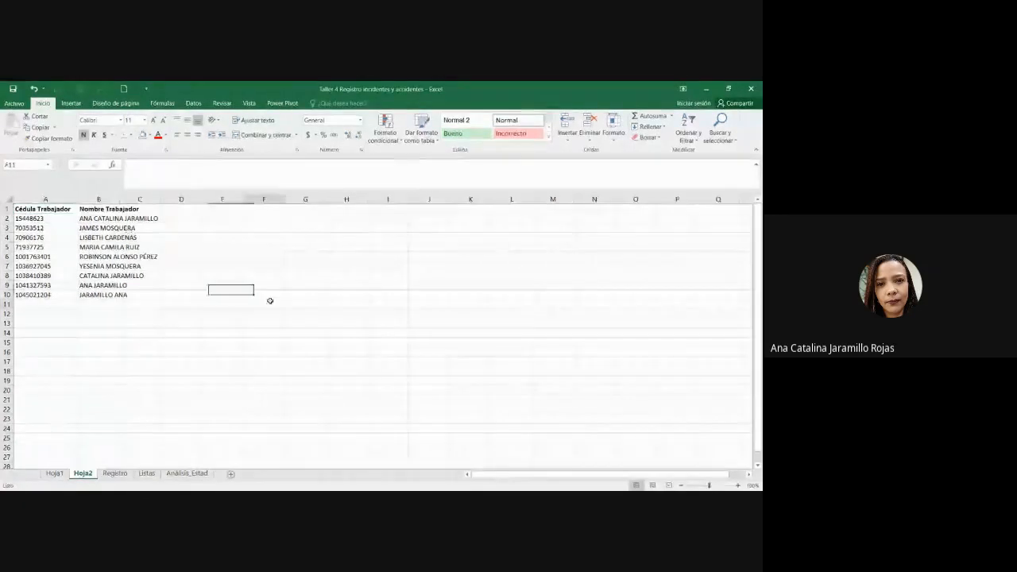
Step: Delete the Hoja1 sheet and switch to the Registro sheet
click(63, 476)
right_click(63, 477)
click(87, 373)
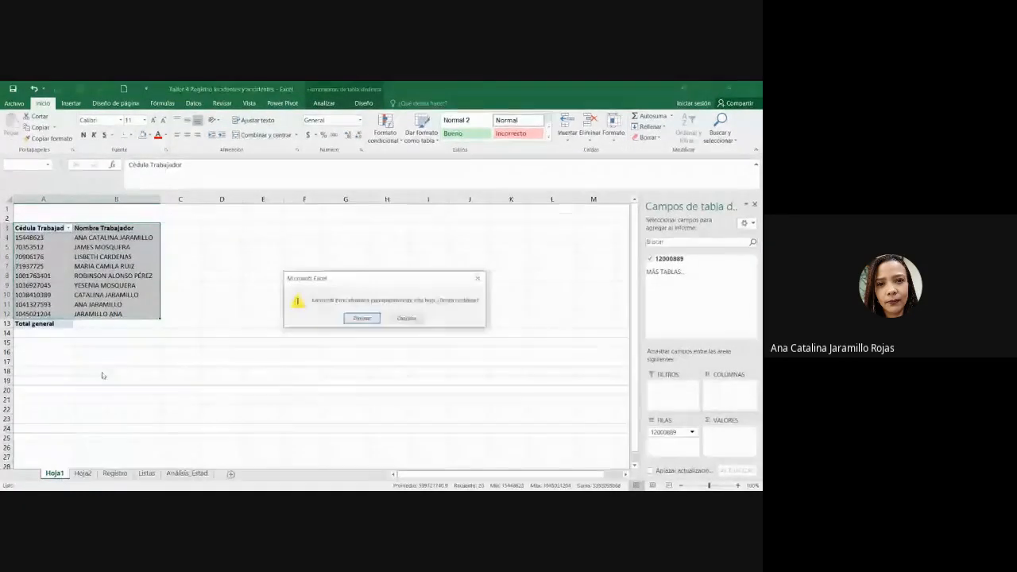
click(362, 318)
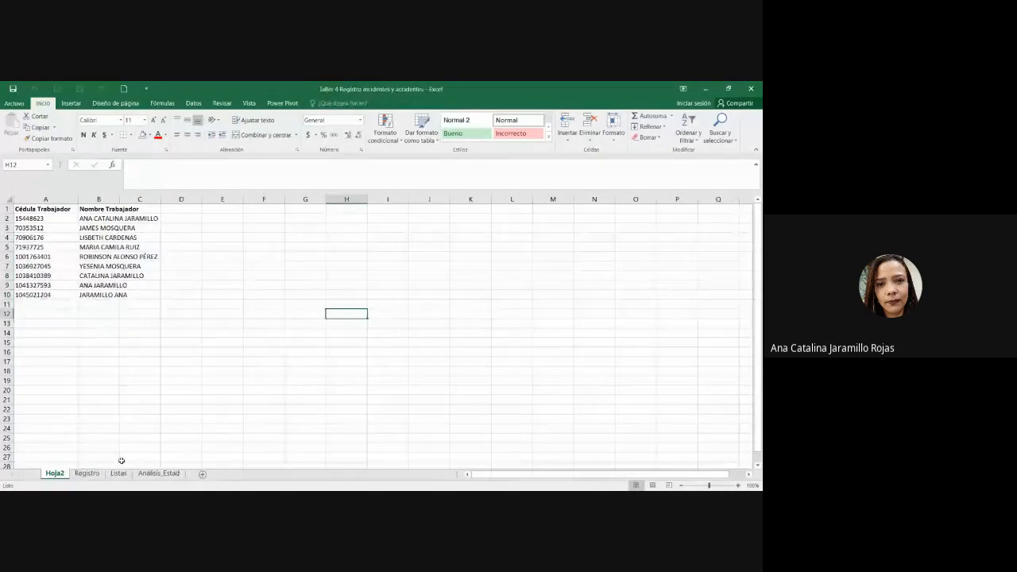
click(87, 474)
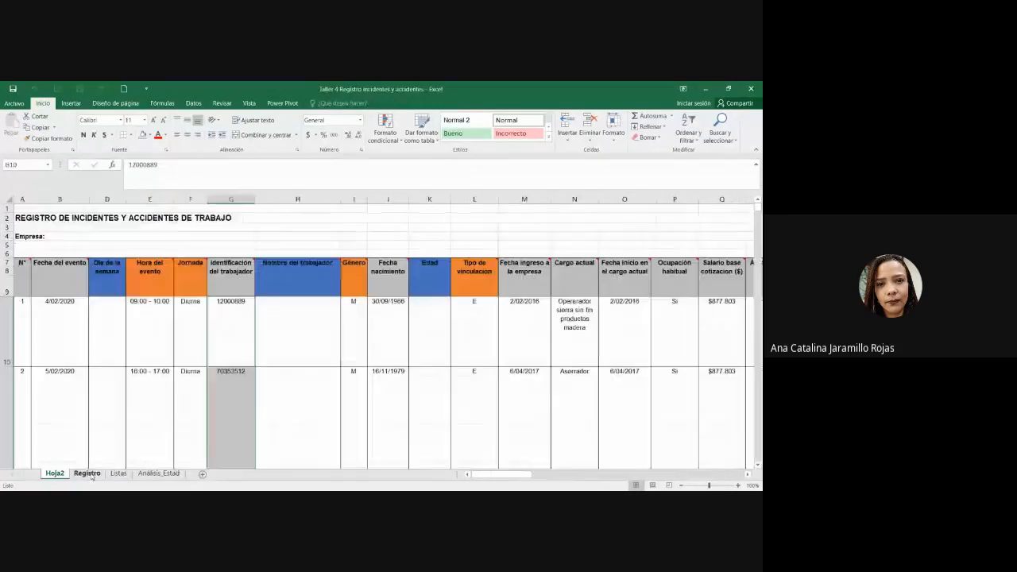
Step: Select cell H10 under the Nombre del trabajador heading on Registro
click(311, 333)
click(323, 268)
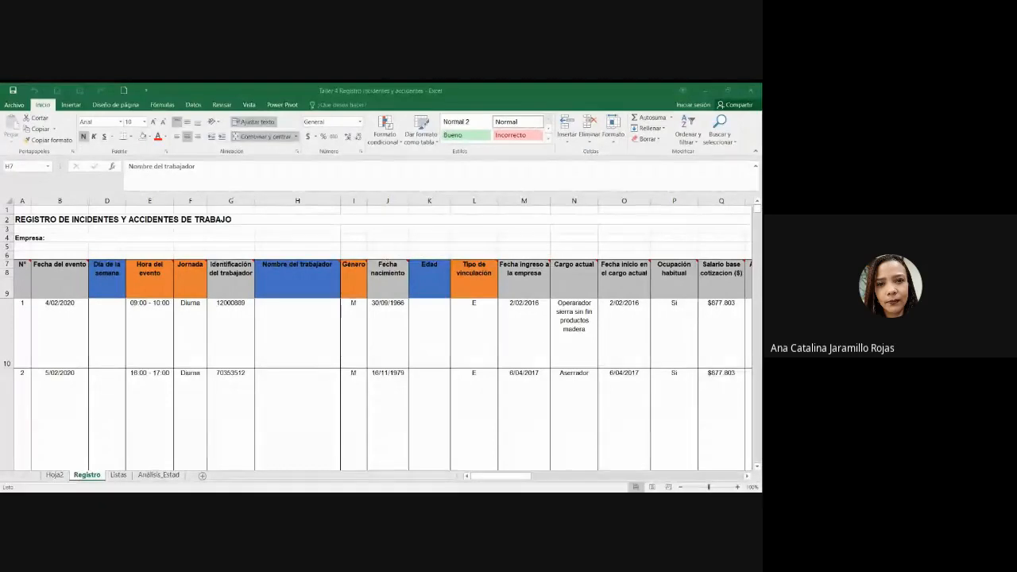
click(339, 347)
scroll(341, 347, down, 4)
scroll(341, 346, up, 4)
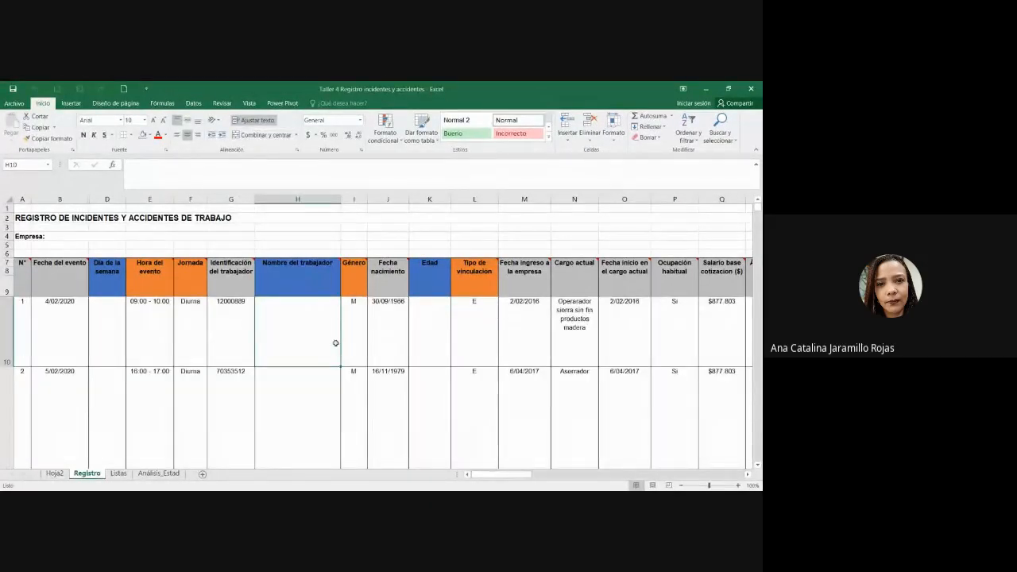
key(alt+Tab)
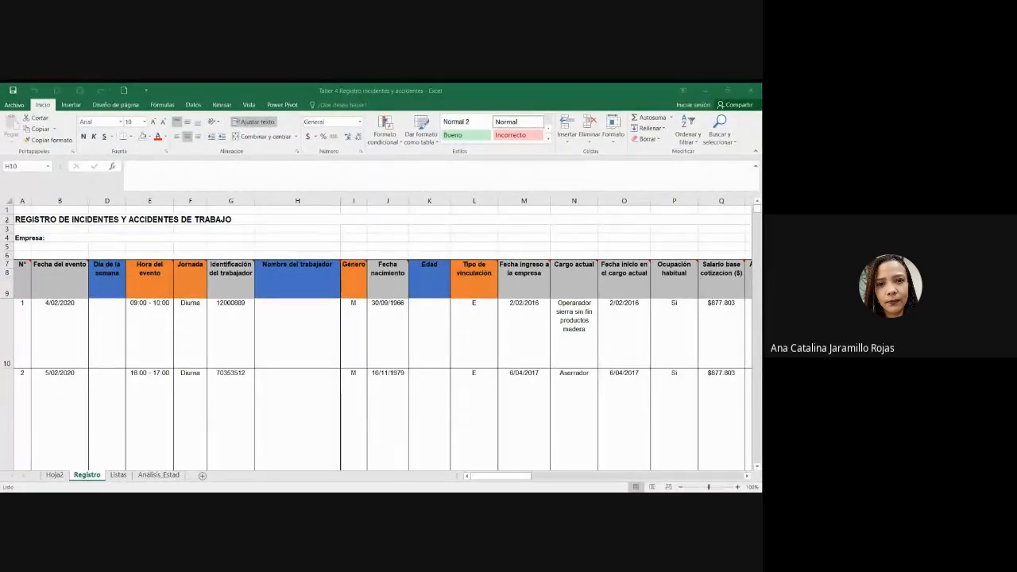
key(alt+Tab)
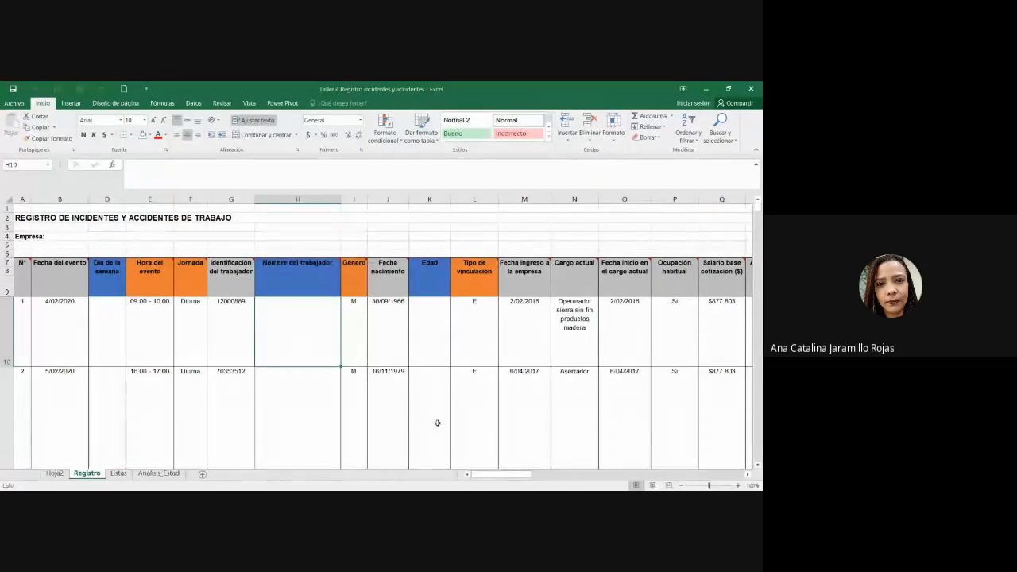
Step: Enter =BUSCARV(G10;Hoja2!A1:B10;2;FALSO) in H10, which returns #N/A
text(=buscar)
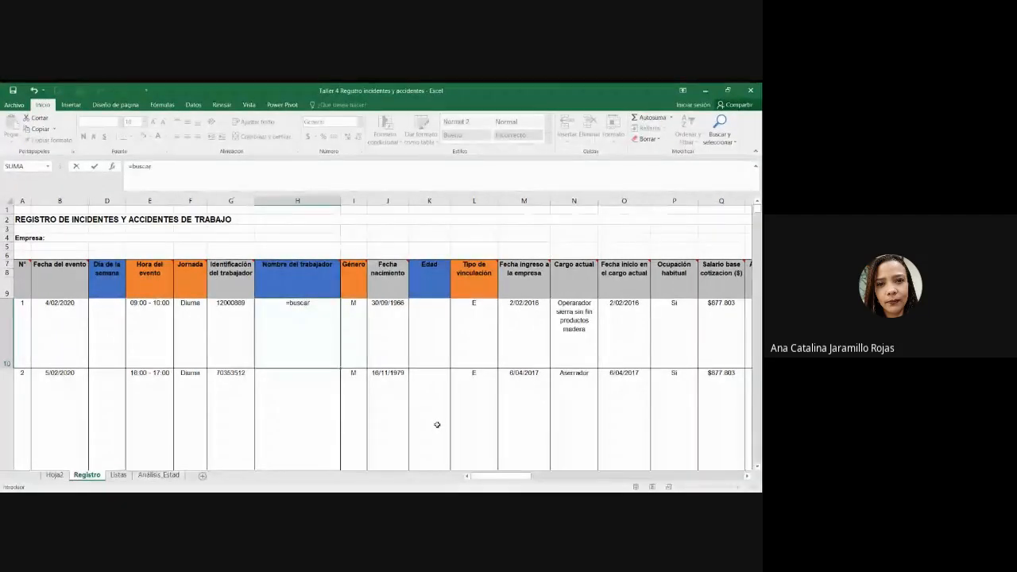
text(v()
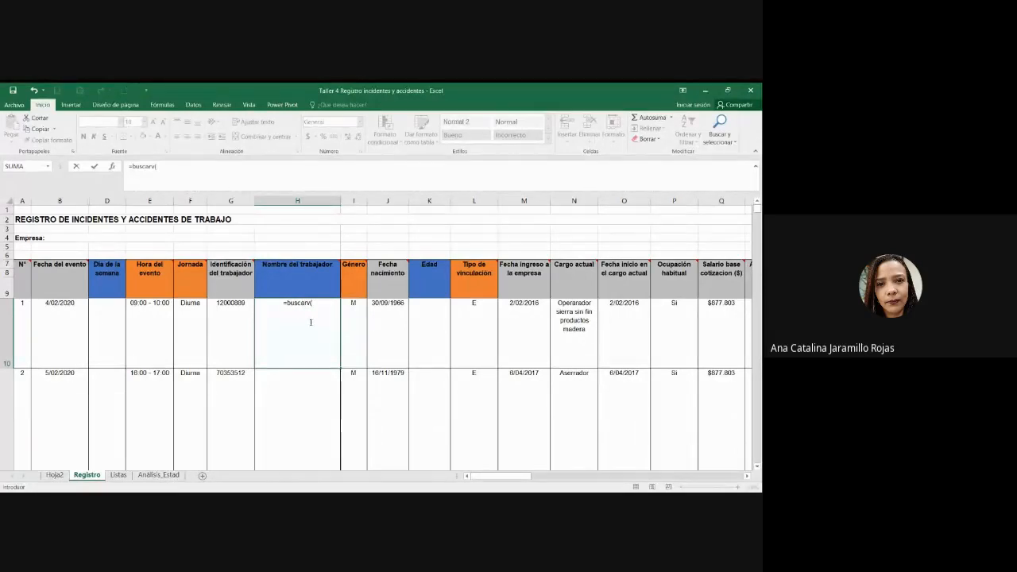
click(230, 310)
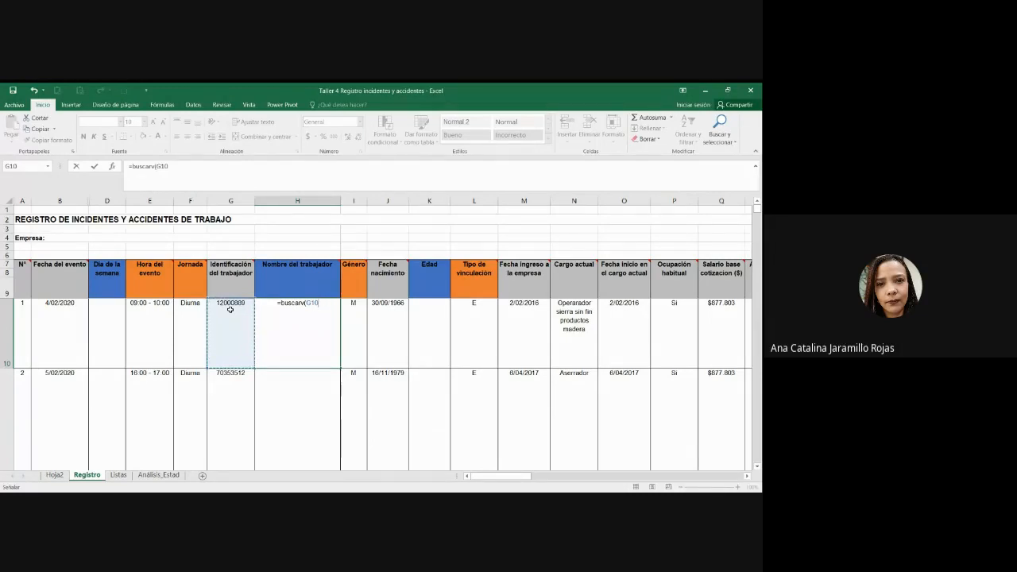
text(;)
click(54, 474)
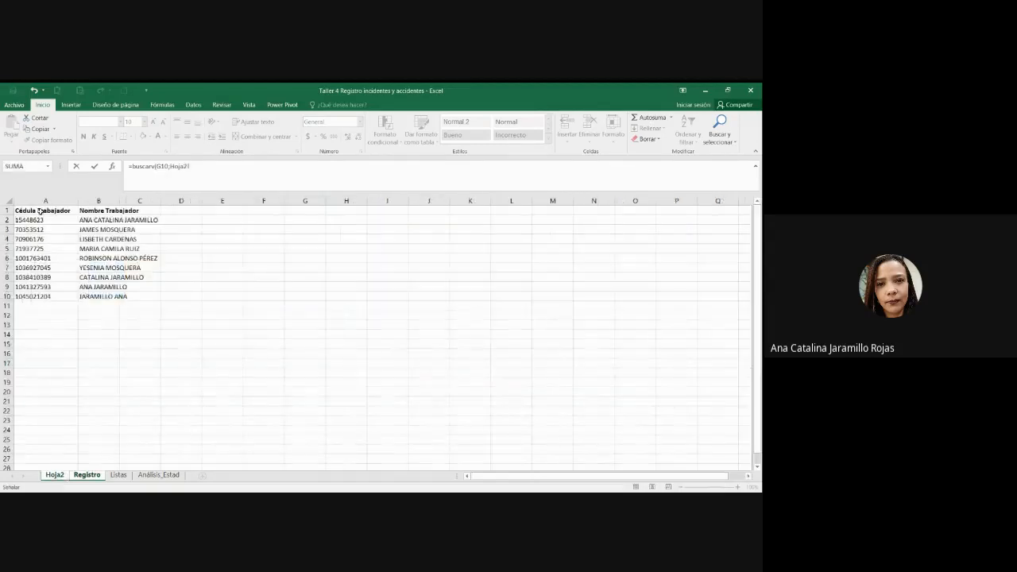
drag(39, 210, 107, 297)
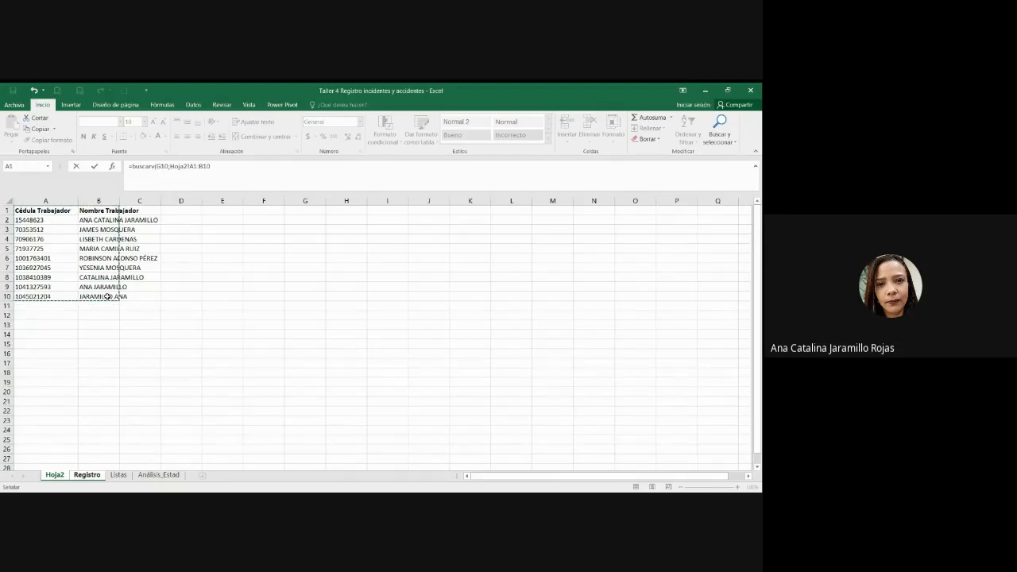
text(;2;fal)
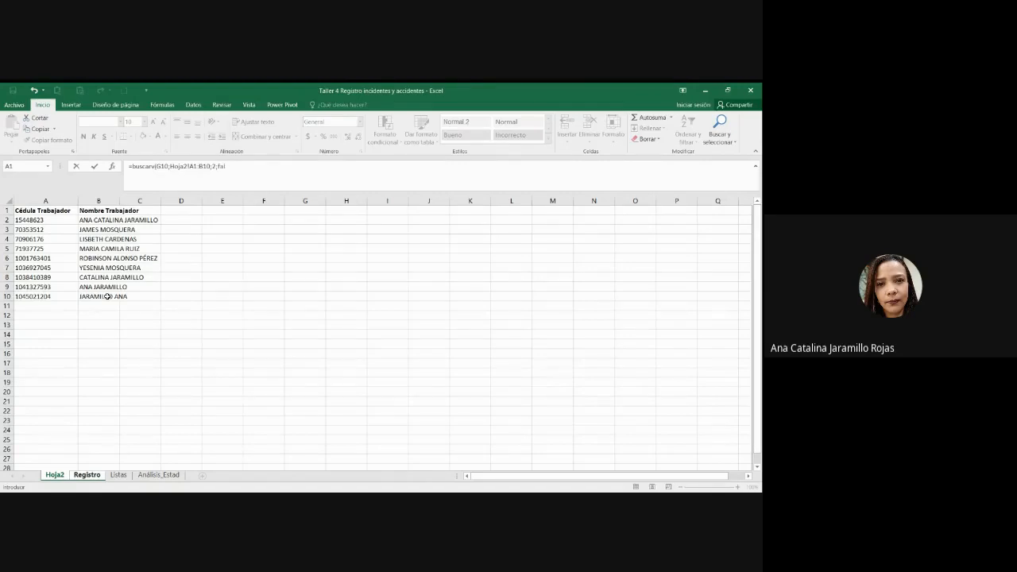
text(so))
key(Return)
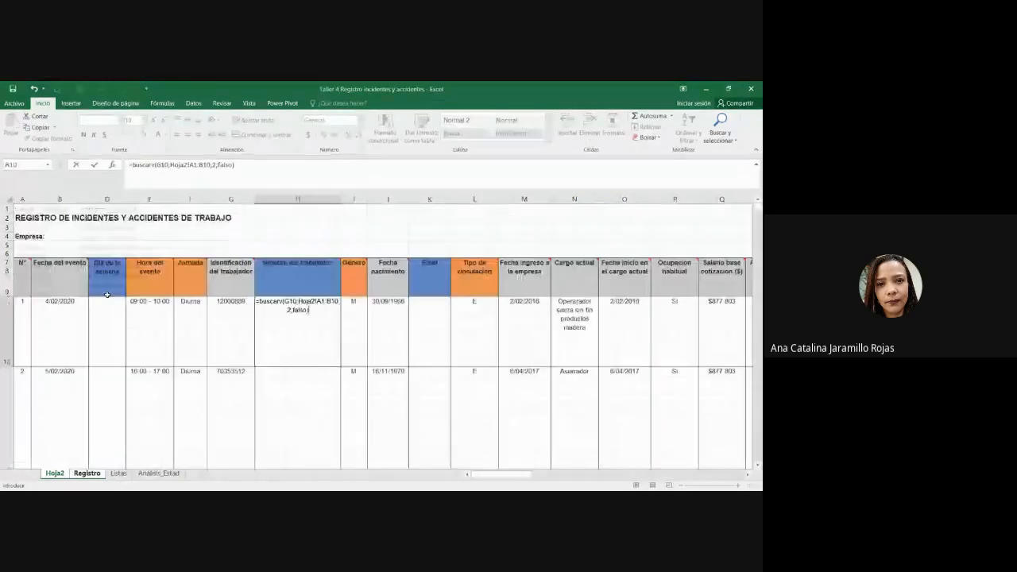
scroll(272, 352, down, 1)
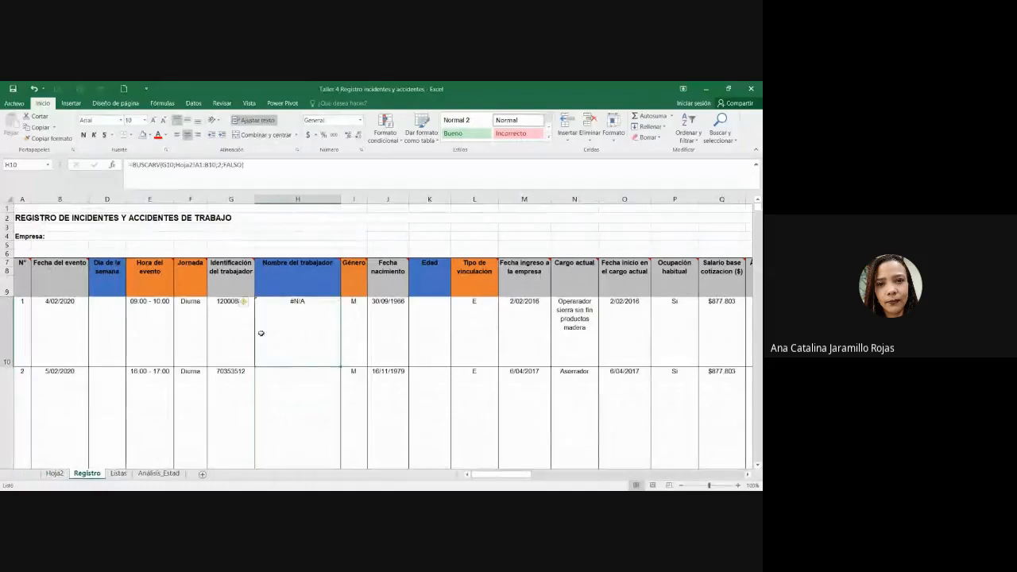
Step: Compare the H10 formula and Registro worker IDs against the IDs listed on Hoja2
double_click(262, 334)
key(Escape)
click(55, 474)
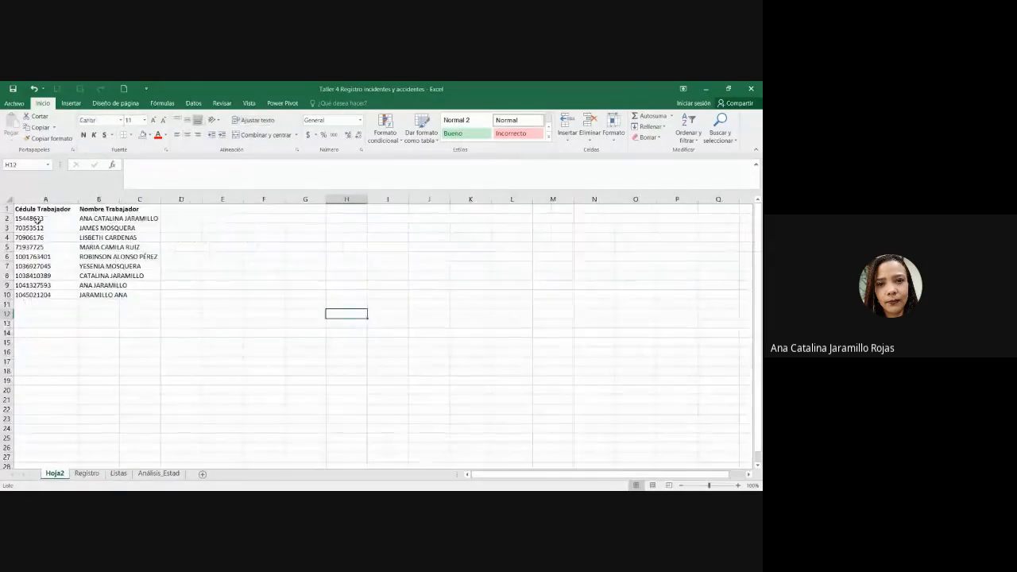
click(31, 219)
click(86, 474)
click(226, 371)
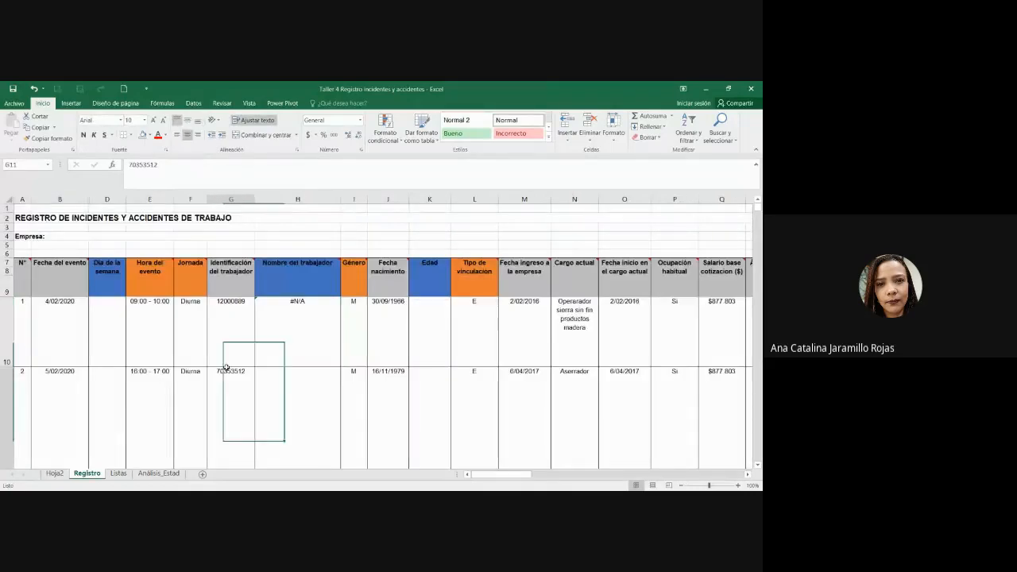
click(235, 332)
click(280, 323)
Step: Copy Registro worker IDs G10:G22 and paste them into Hoja2 starting at A2
click(242, 321)
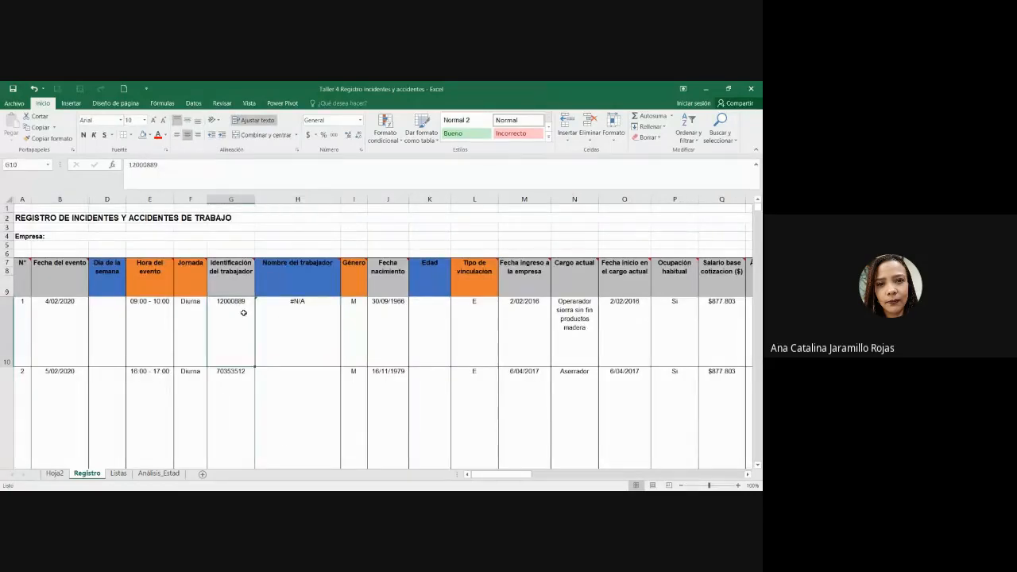
scroll(241, 320, down, 5)
scroll(238, 349, up, 5)
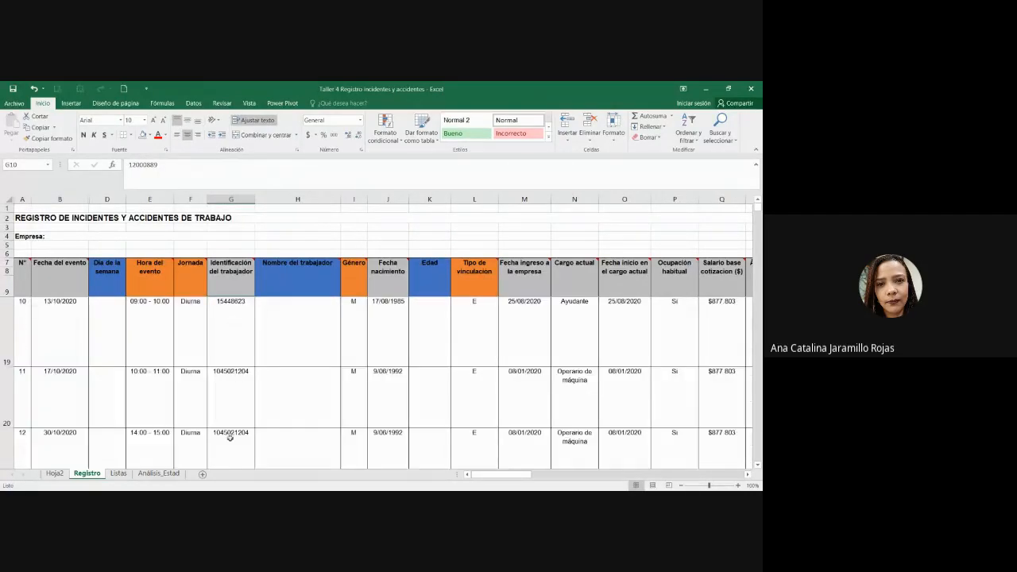
scroll(232, 369, down, 4)
shift+click(238, 357)
key(ctrl+c)
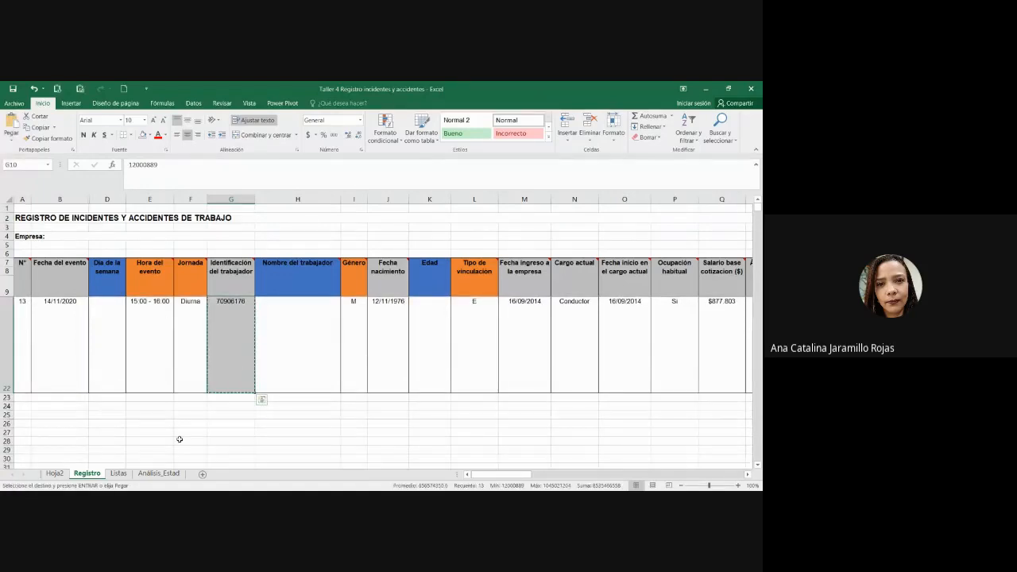
scroll(180, 438, up, 4)
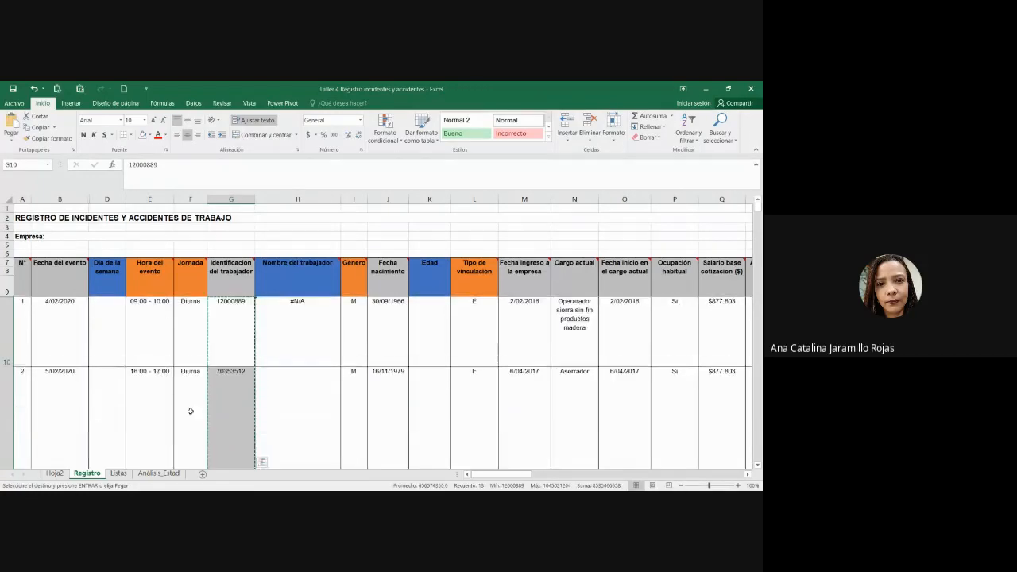
click(118, 473)
click(56, 474)
click(52, 217)
key(ctrl+v)
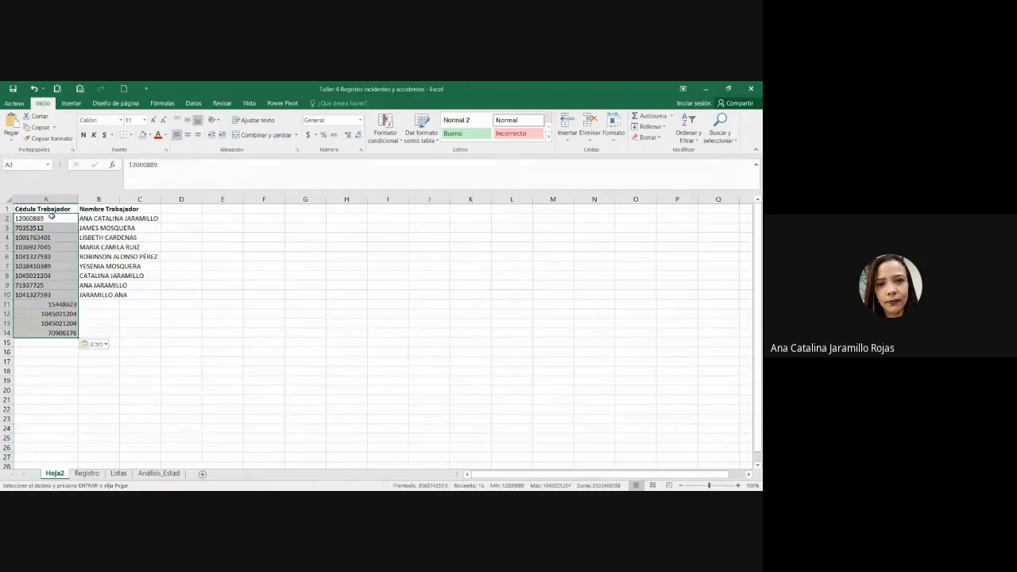
Step: Delete the extra IDs in A11:A14, leaving the ID column as A2:A10
click(150, 303)
drag(53, 305, 53, 334)
key(Delete)
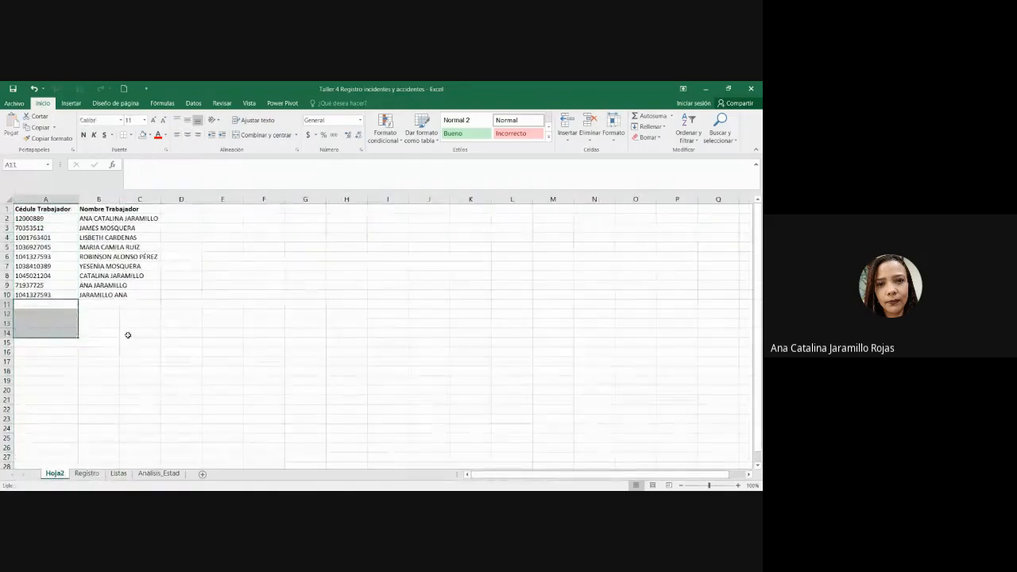
click(125, 334)
click(59, 295)
drag(53, 219, 53, 294)
click(96, 295)
Step: Check H10's lookup result against the Hoja2 table and reopen the H10 formula for editing
click(87, 473)
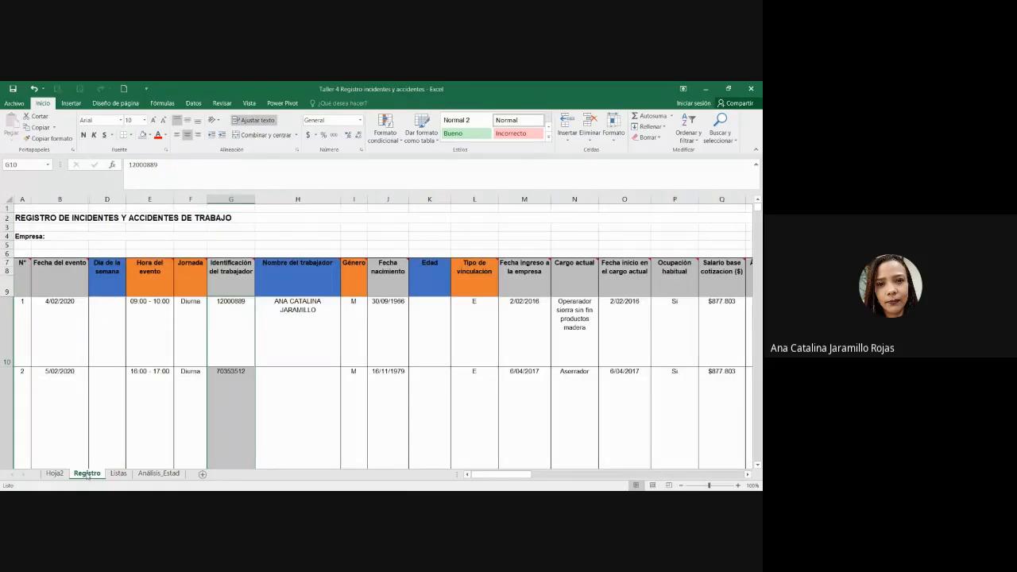
click(335, 345)
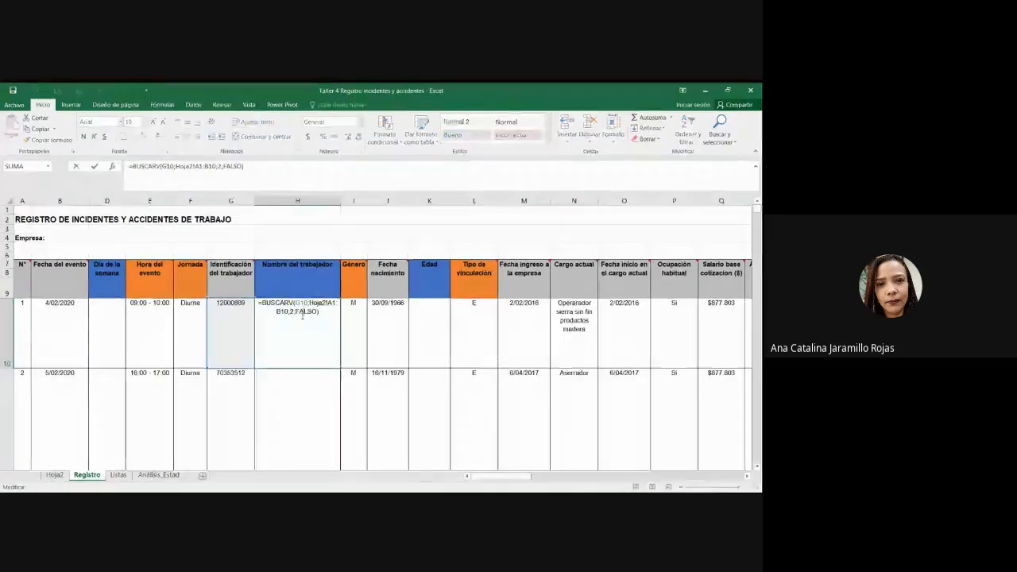
click(240, 329)
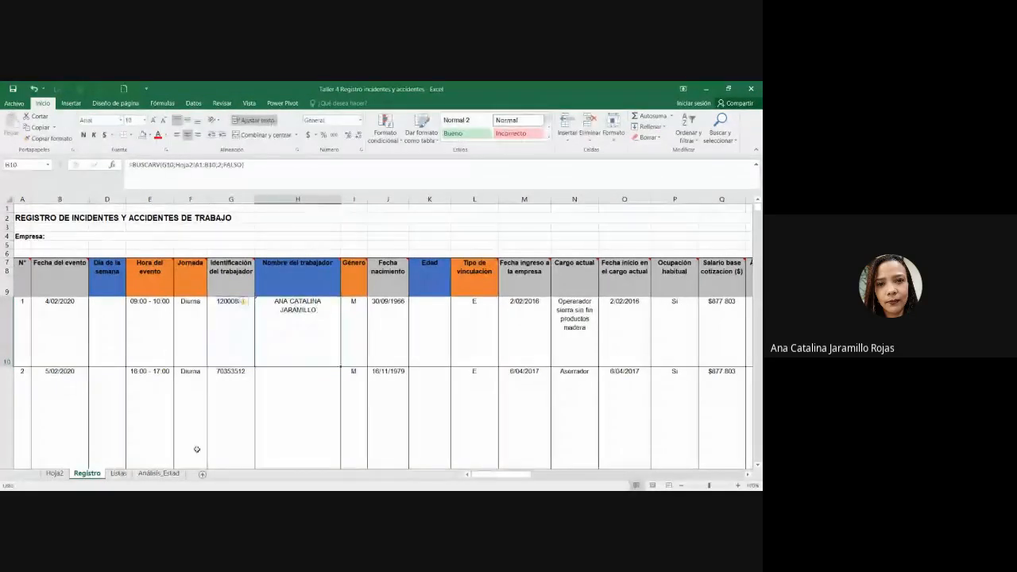
click(54, 474)
drag(49, 219, 112, 297)
click(305, 314)
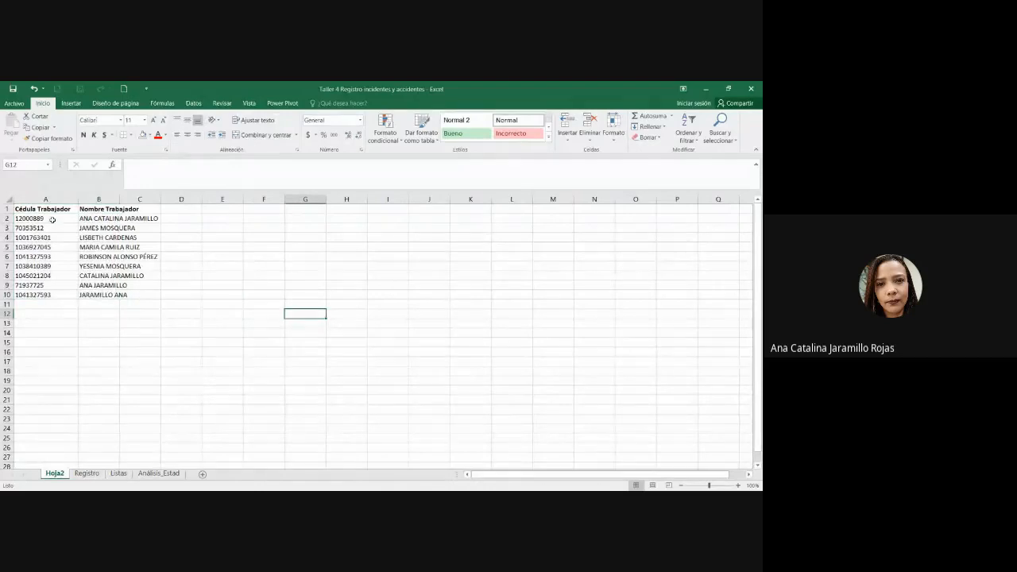
drag(51, 219, 55, 306)
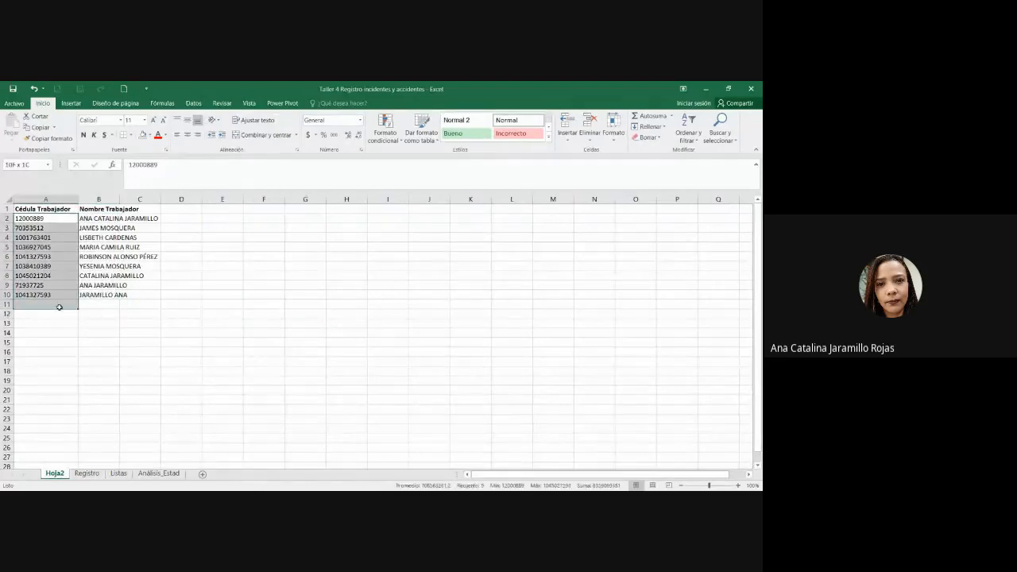
click(87, 473)
double_click(314, 318)
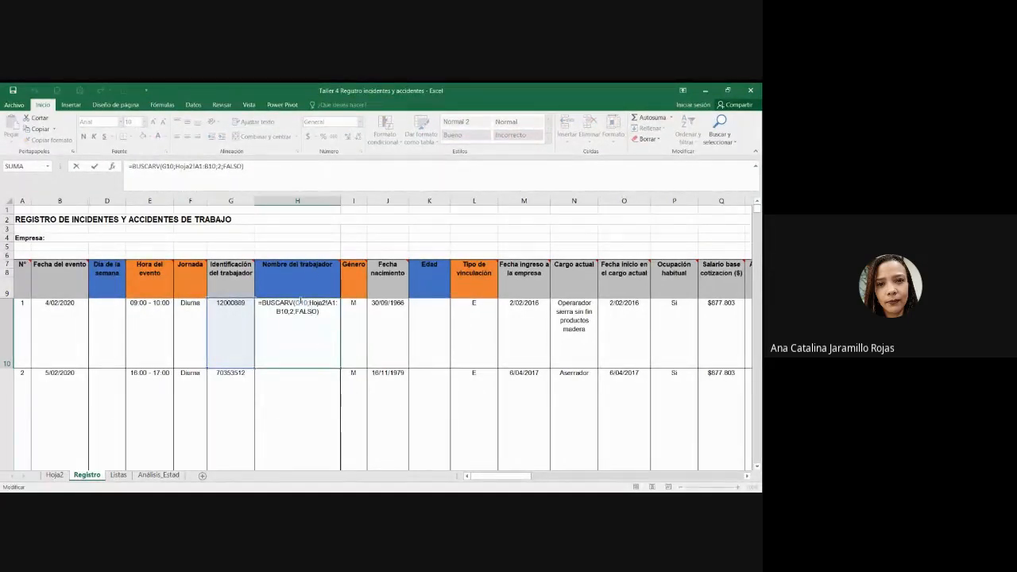
Step: Make the H10 lookup range absolute as Hoja2!$A$1:$B$10 with F4
click(200, 167)
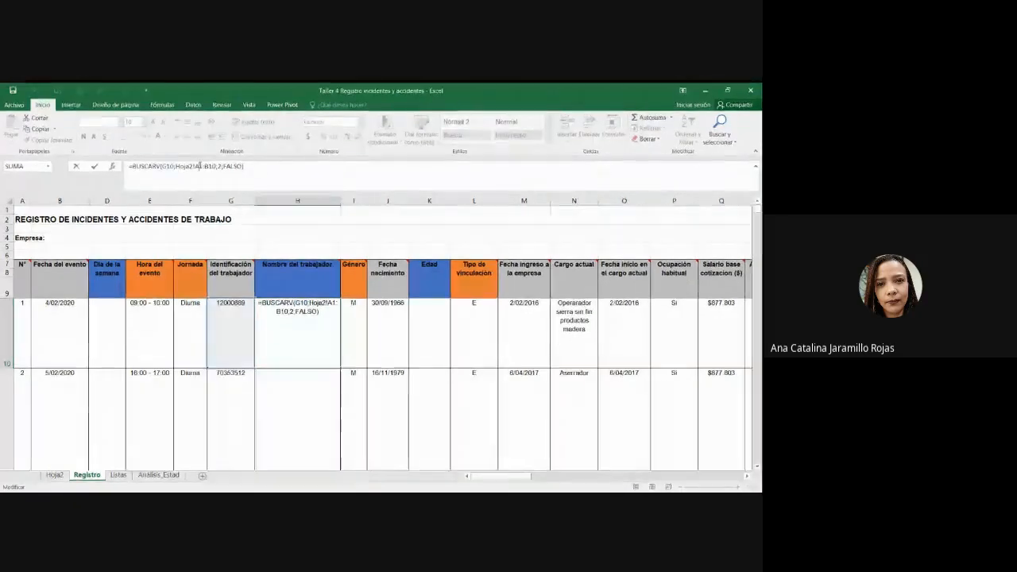
key(F4)
click(216, 166)
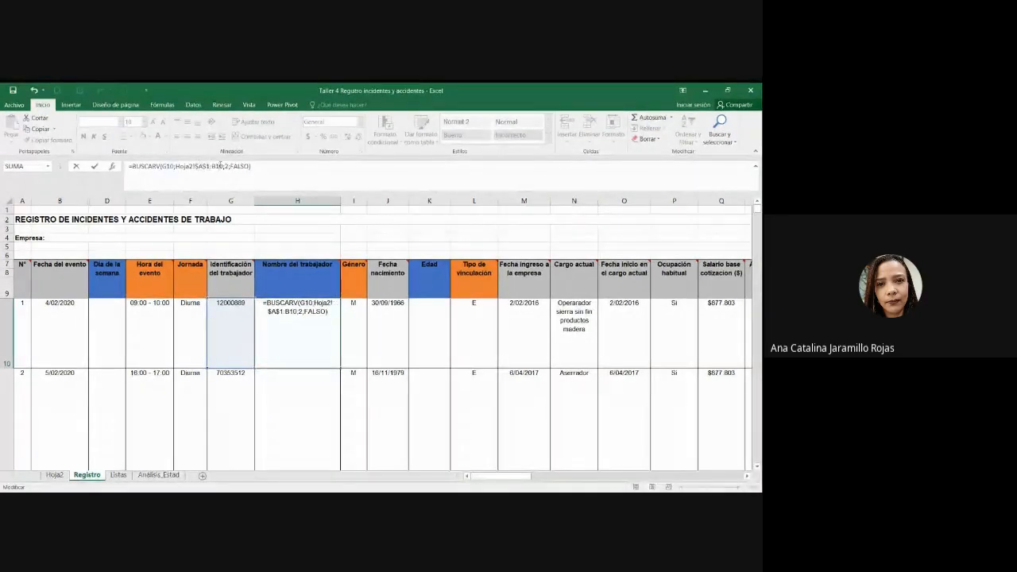
key(F4)
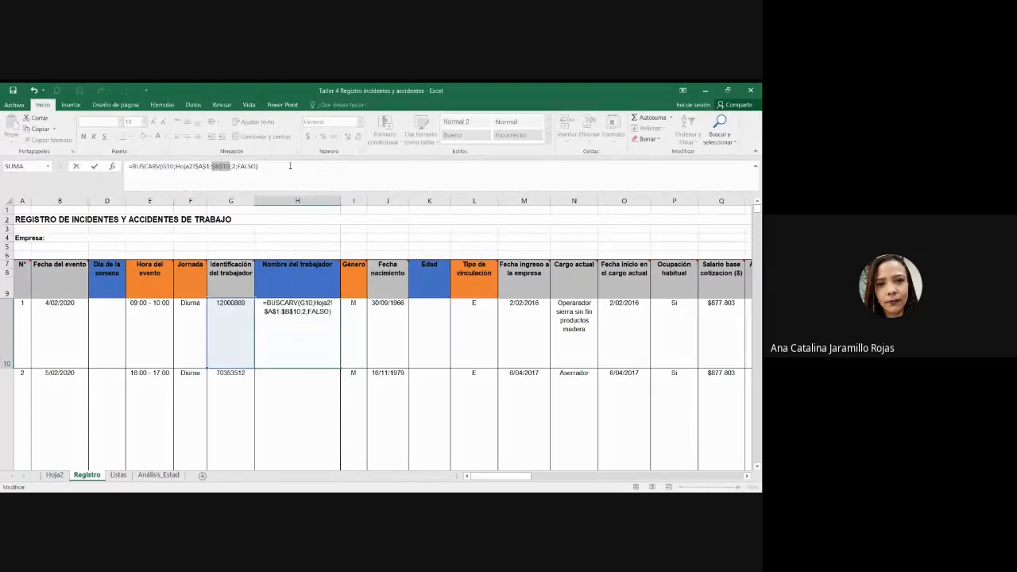
key(Return)
scroll(333, 342, down, 1)
scroll(341, 328, up, 1)
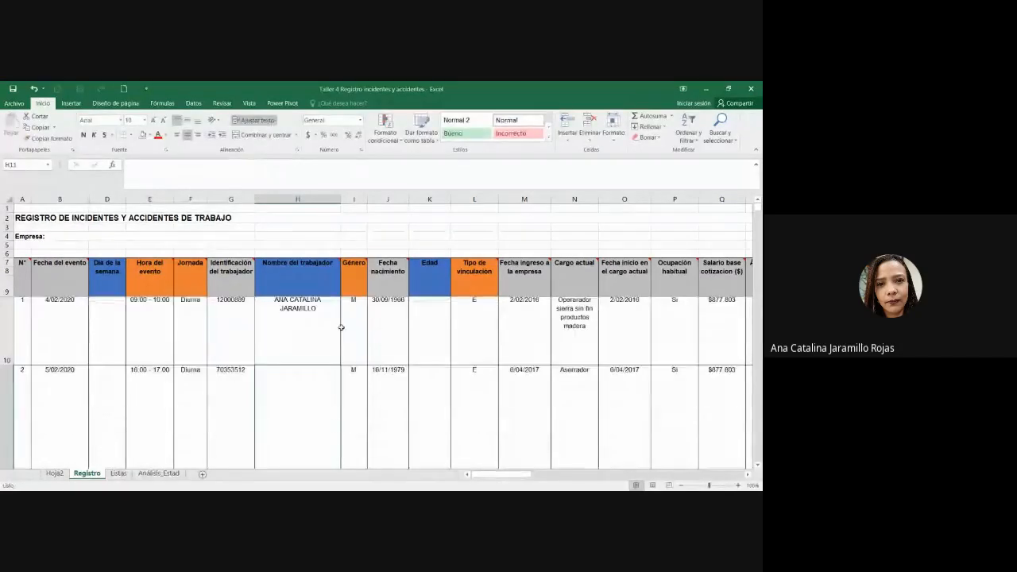
Step: Dismiss H10's unprotected-formula warning with Omitir error
click(306, 314)
click(251, 302)
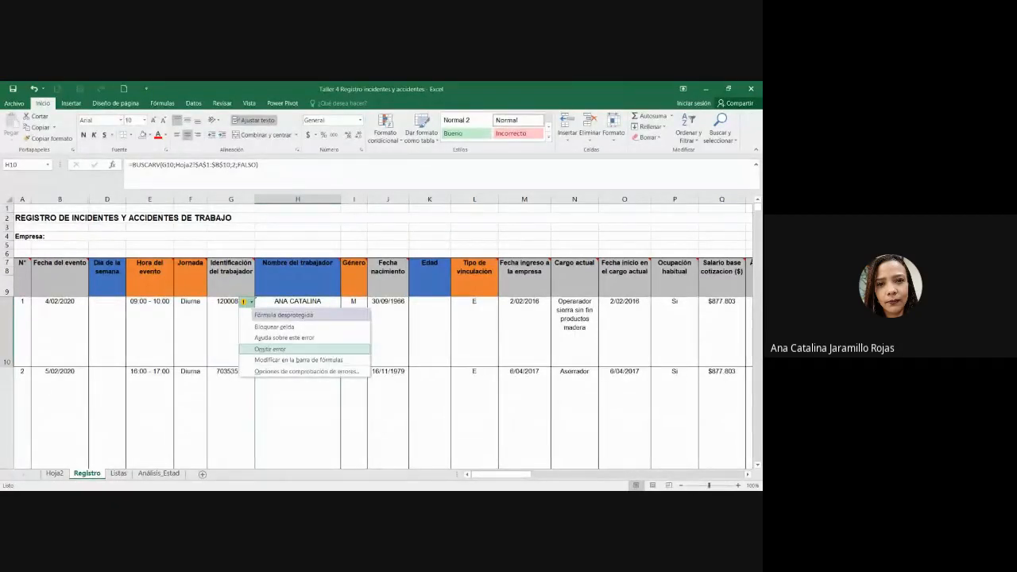
click(271, 349)
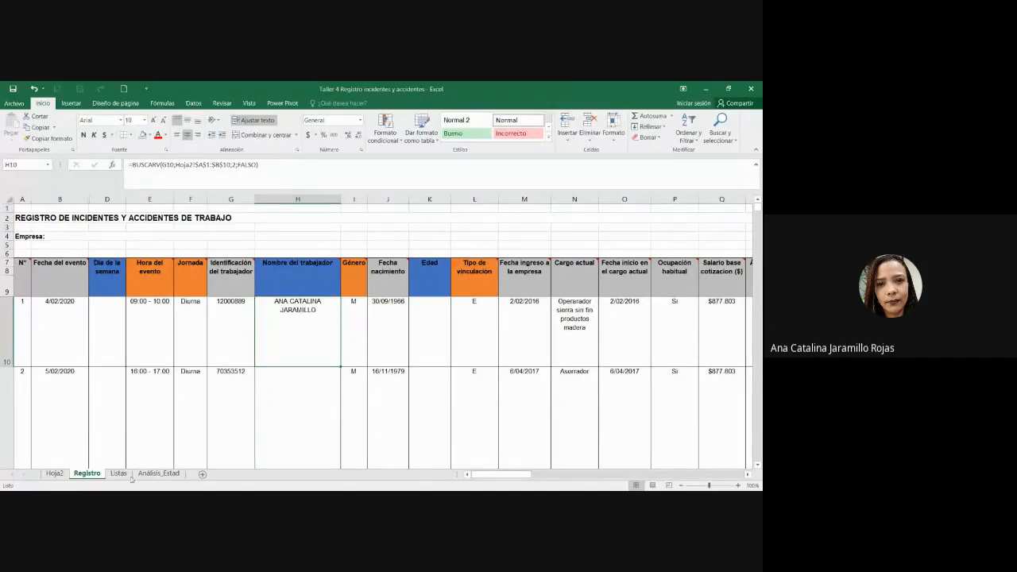
click(238, 351)
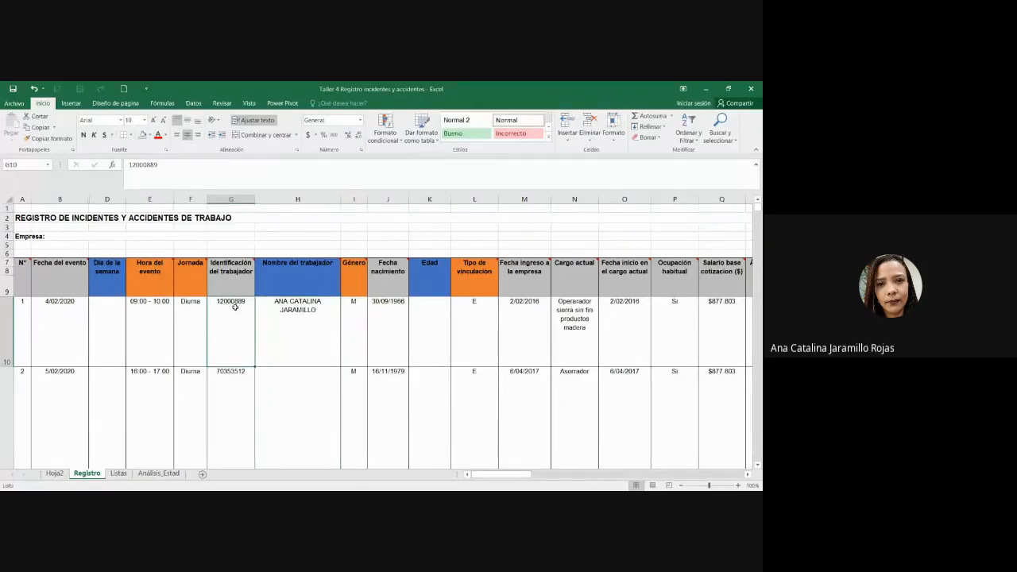
Step: Autofit Hoja2's column B to fit the full worker names
click(58, 475)
click(63, 228)
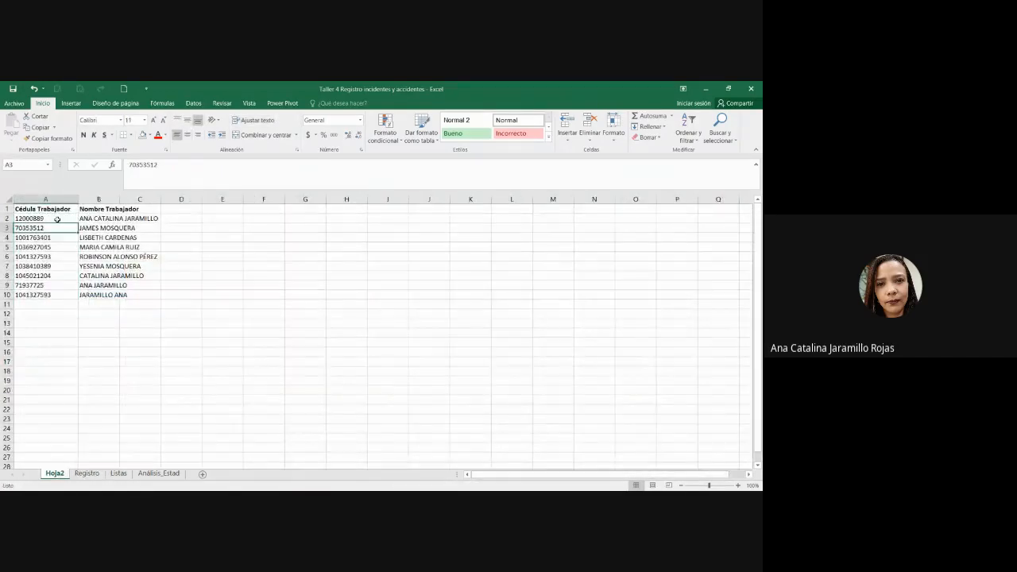
drag(58, 219, 143, 218)
click(124, 199)
double_click(120, 199)
click(210, 245)
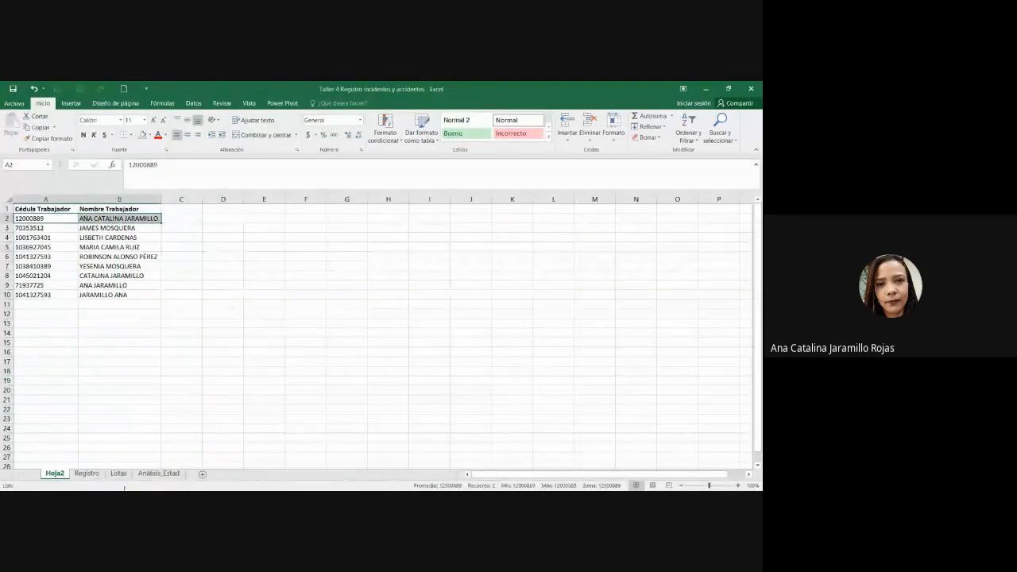
click(87, 473)
key(alt+Tab)
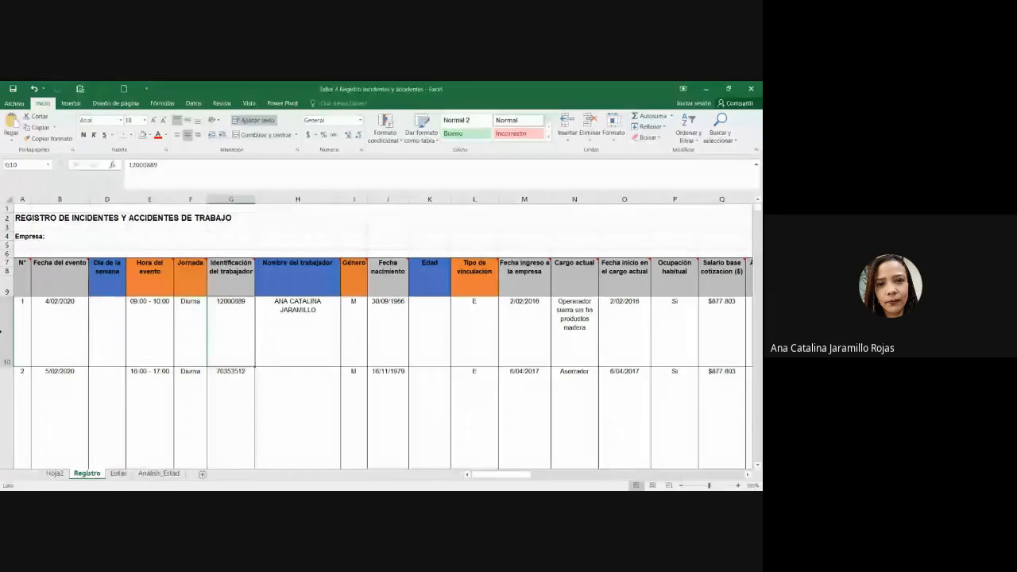
Step: Review H10's absolute lookup formula and fill it down the Nombre del trabajador column
click(329, 342)
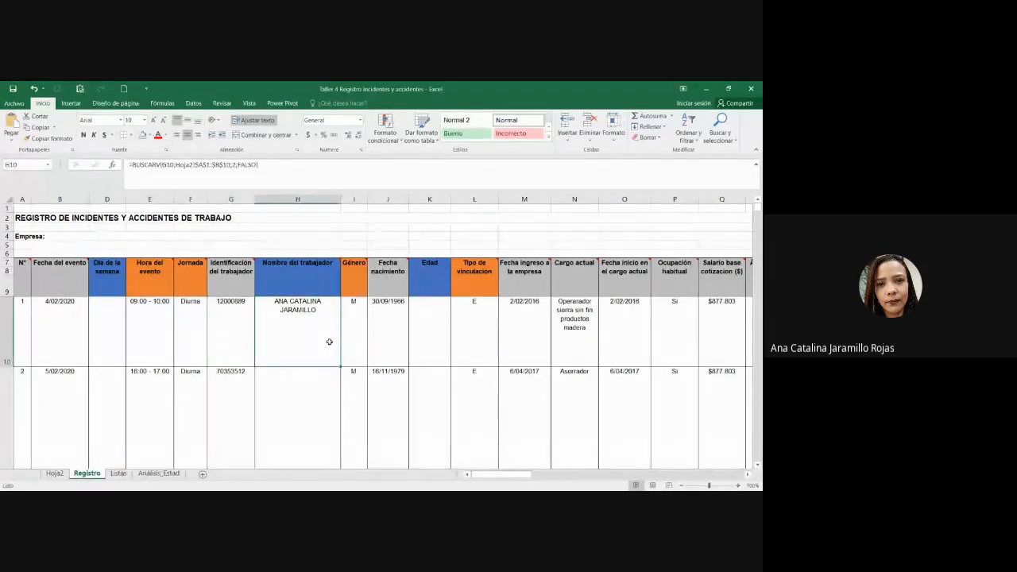
double_click(269, 328)
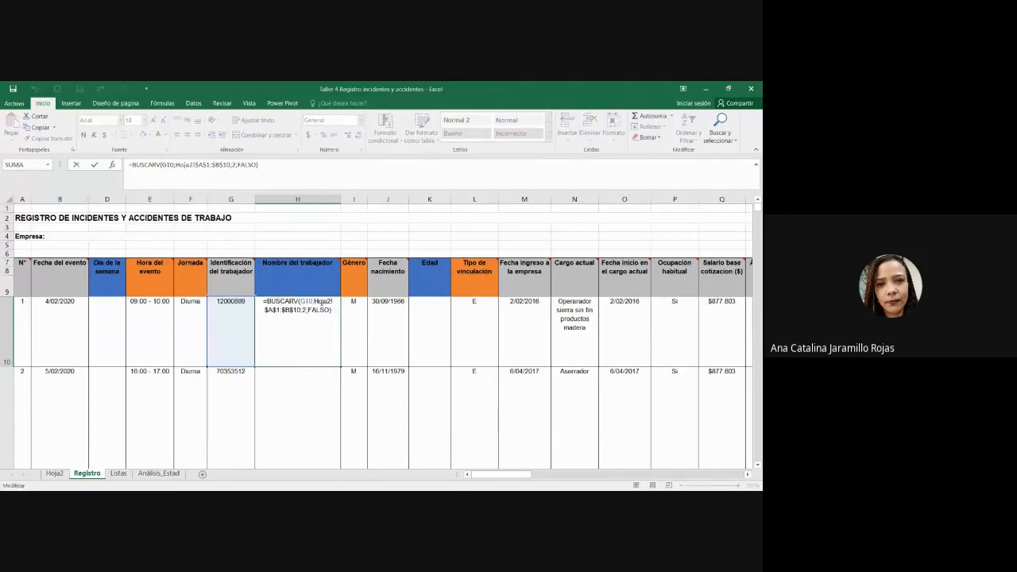
drag(265, 310, 305, 310)
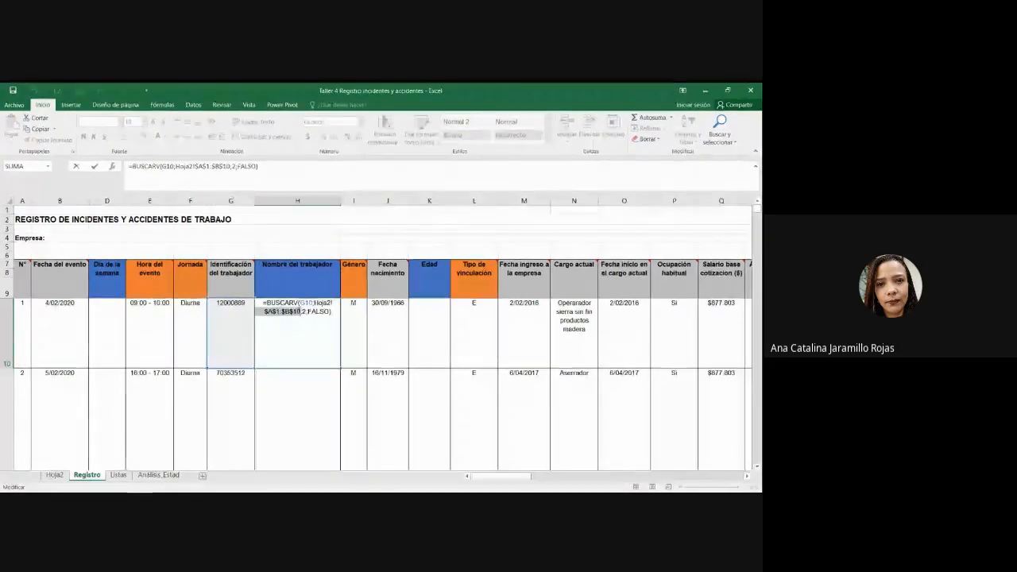
key(Escape)
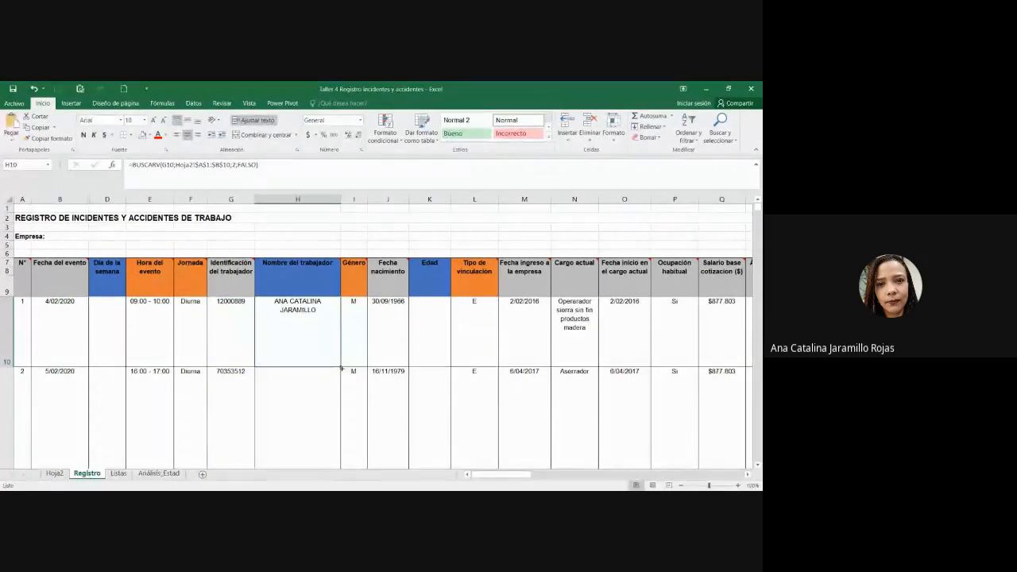
drag(342, 368, 293, 426)
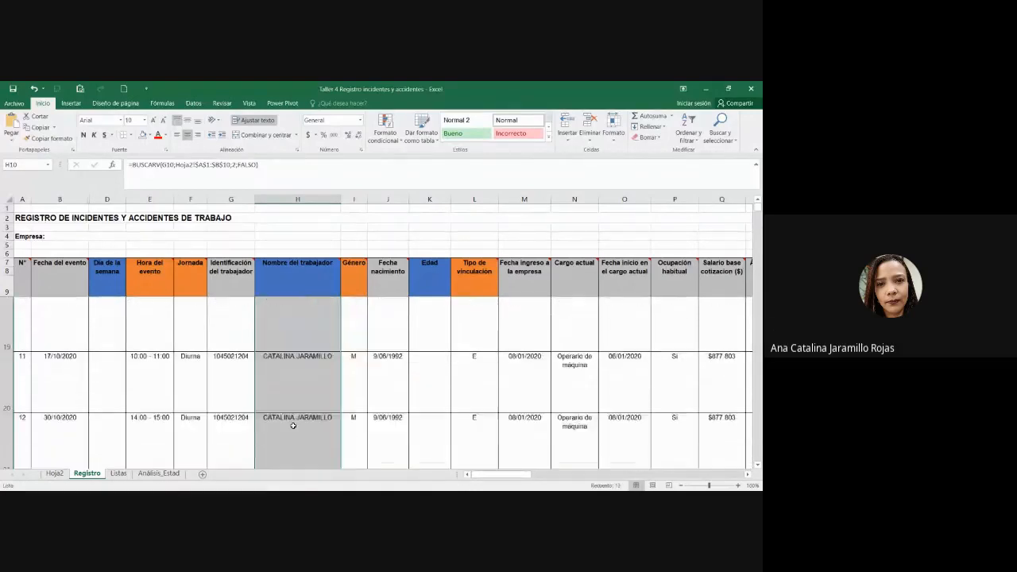
Step: Check the copied worker-name lookups against the worker IDs for incidents 2, 5 and row 17
scroll(293, 426, up, 3)
click(316, 381)
click(222, 392)
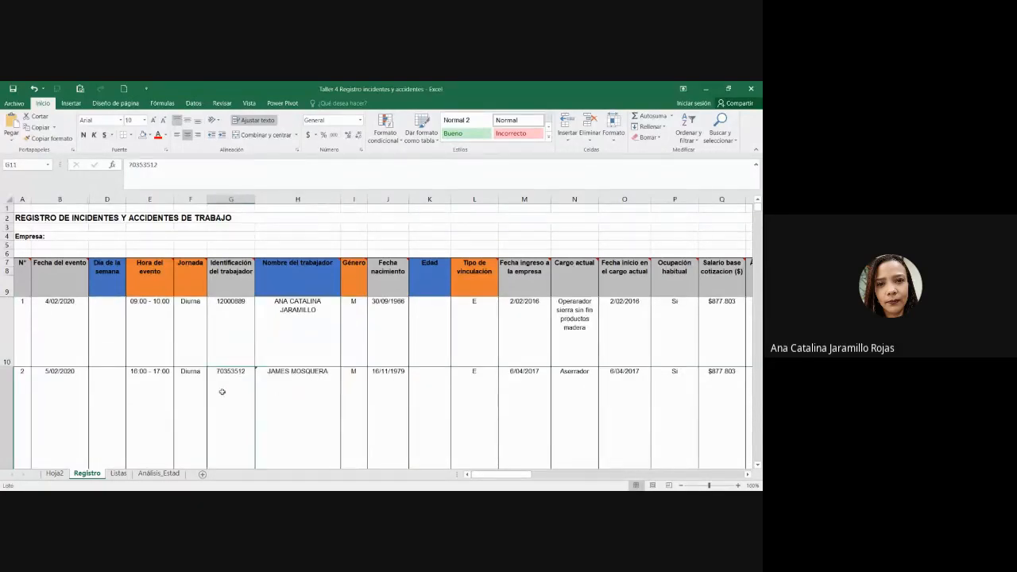
click(331, 391)
click(239, 385)
click(286, 394)
scroll(298, 399, down, 1)
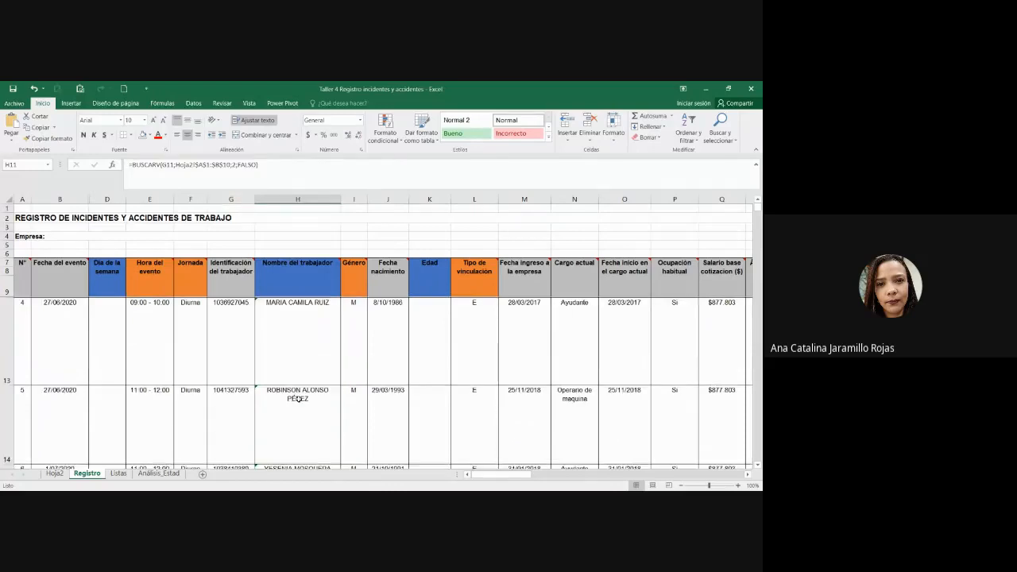
click(242, 411)
click(285, 415)
scroll(285, 416, down, 3)
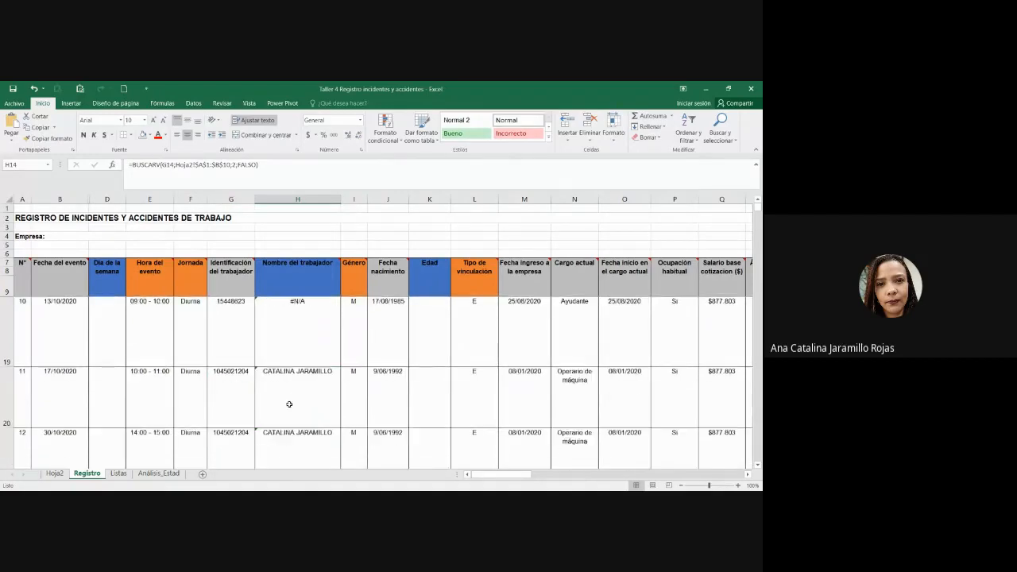
click(262, 425)
click(232, 421)
scroll(262, 429, down, 2)
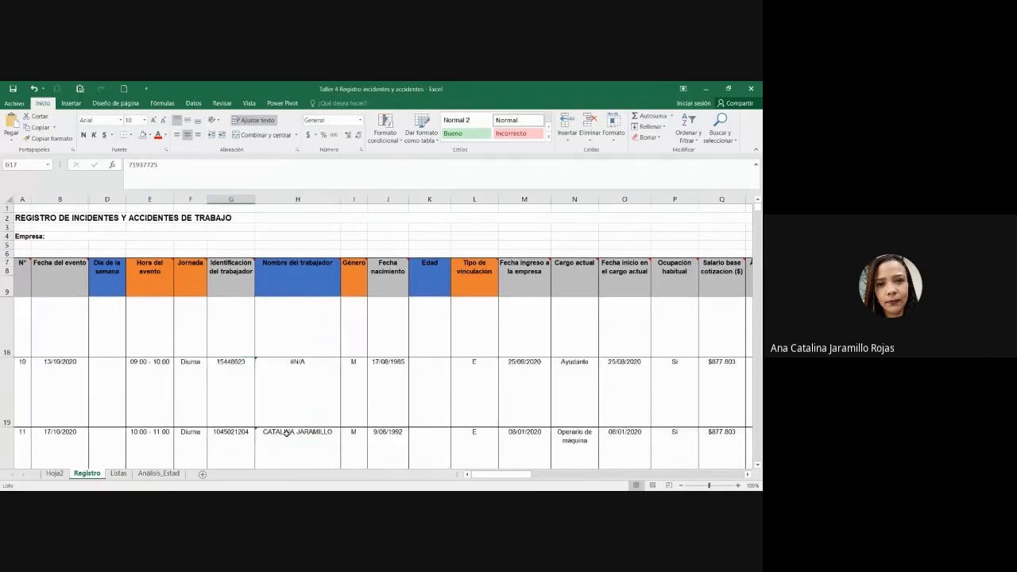
Step: Copy incident 10's worker ID, whose lookup returns #N/A, and bring up Hoja2's worker list
drag(224, 348, 271, 341)
click(270, 340)
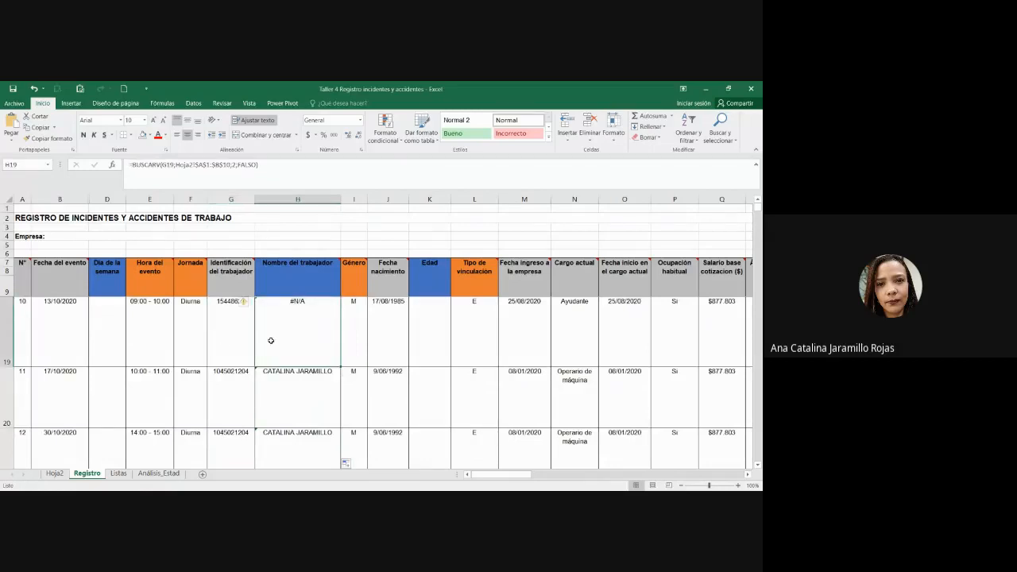
click(238, 318)
double_click(143, 165)
key(ctrl+c)
key(Tab)
click(54, 472)
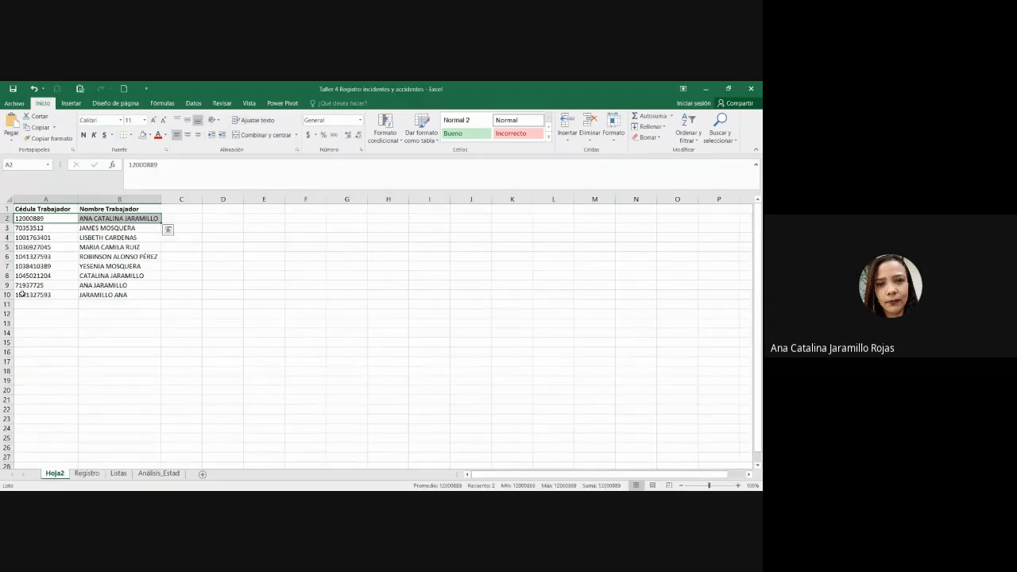
Step: Insert a new row 10 on Hoja2 holding incident 10's worker ID in A10 and the worker's name in B10
click(6, 295)
right_click(7, 295)
click(30, 363)
click(41, 295)
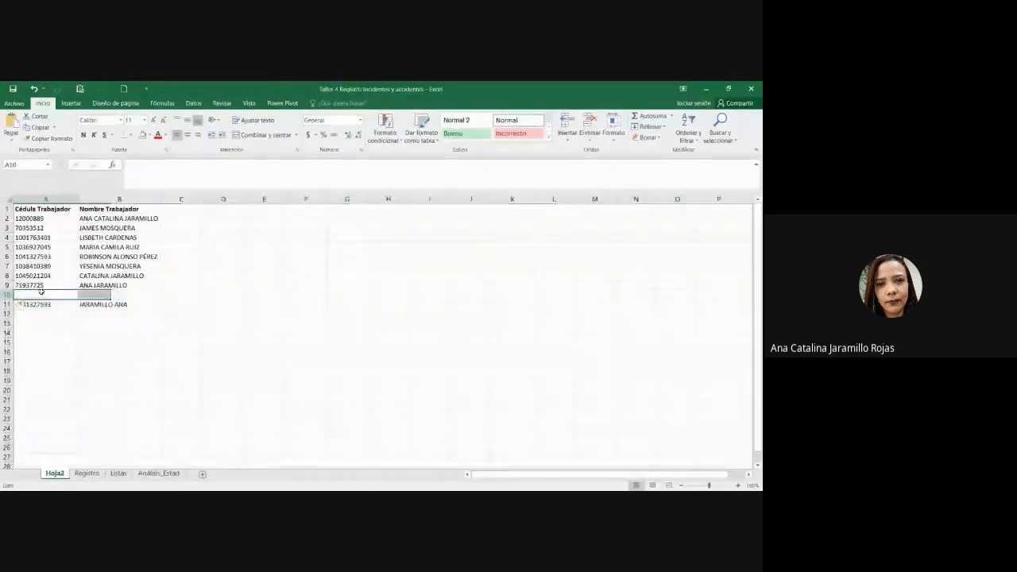
key(ctrl+v)
click(107, 295)
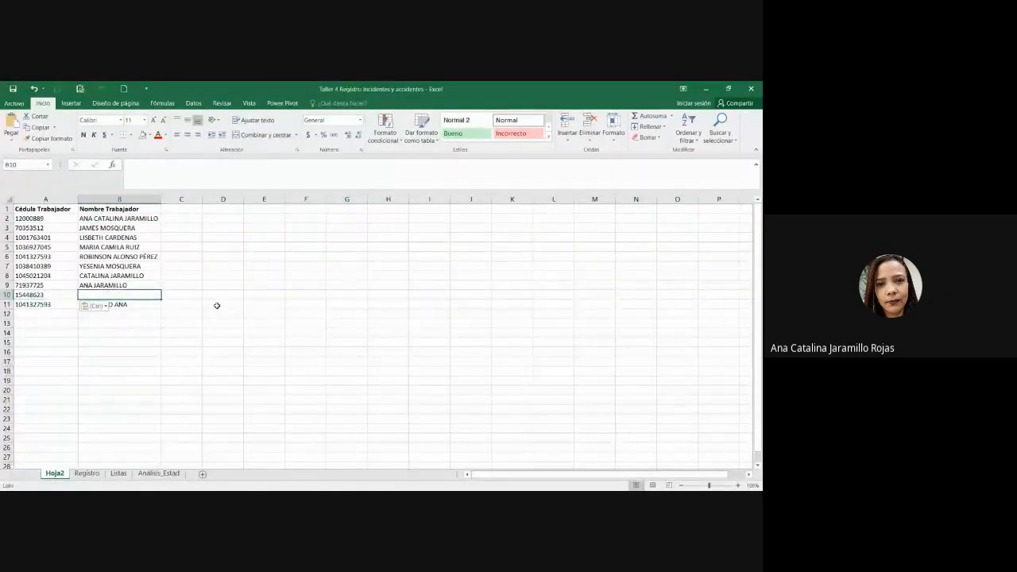
text(jar)
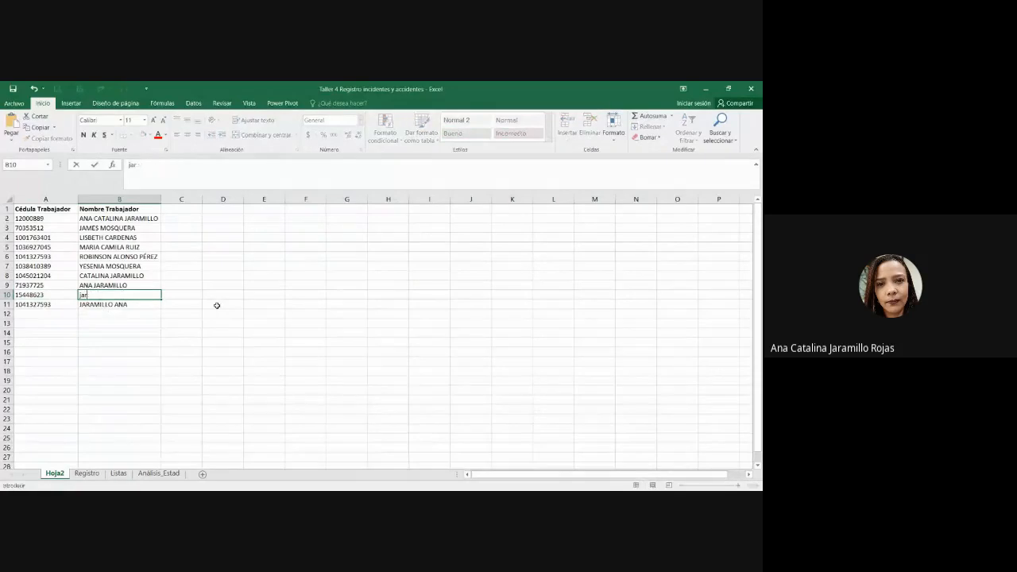
key(Return)
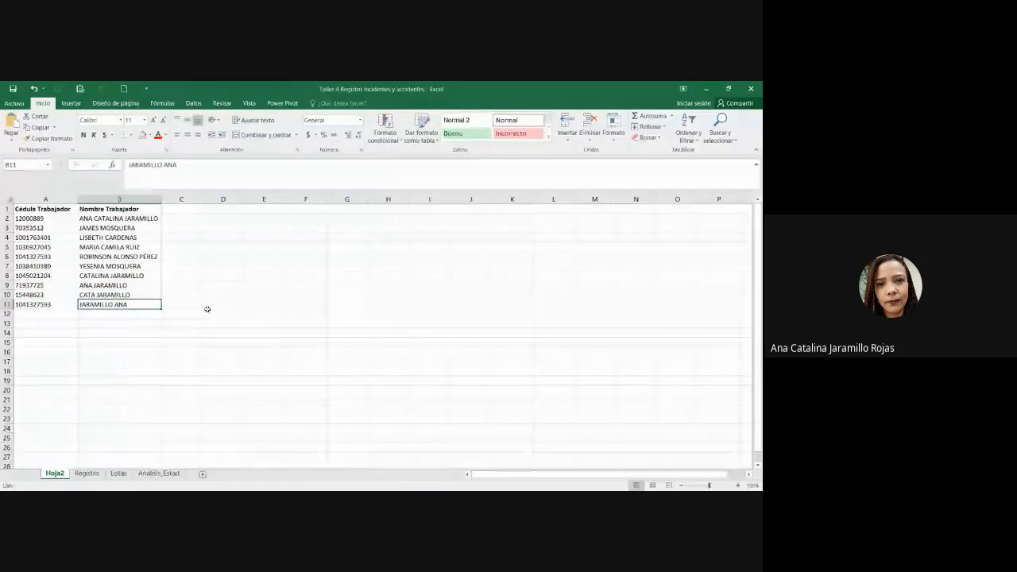
click(97, 474)
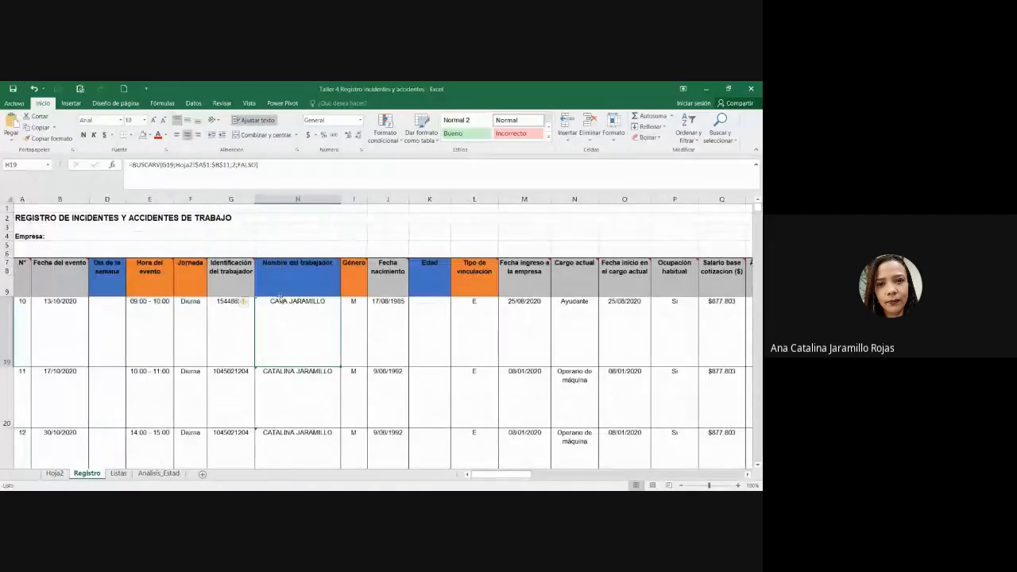
drag(243, 324, 269, 326)
click(241, 321)
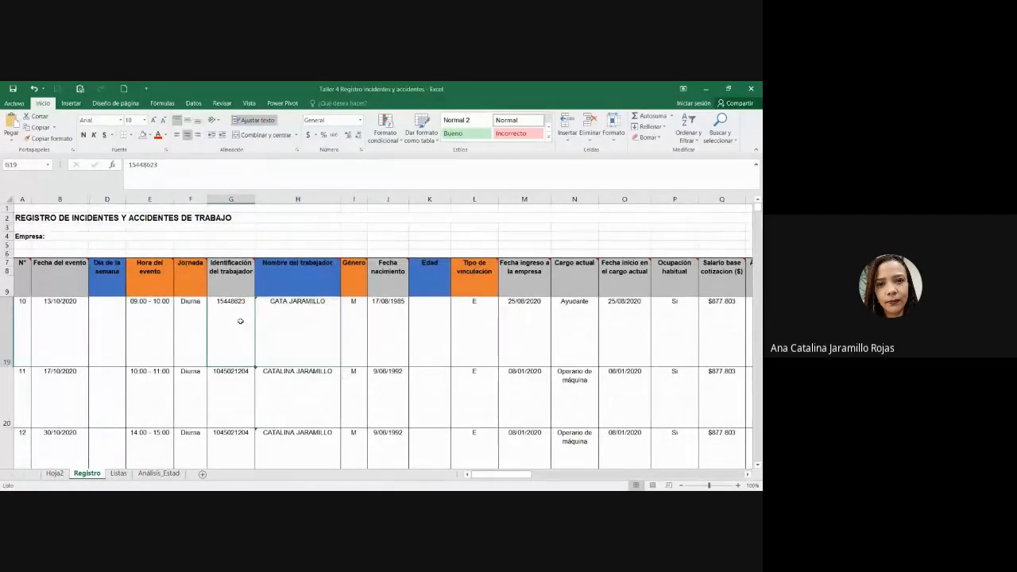
click(280, 310)
double_click(281, 312)
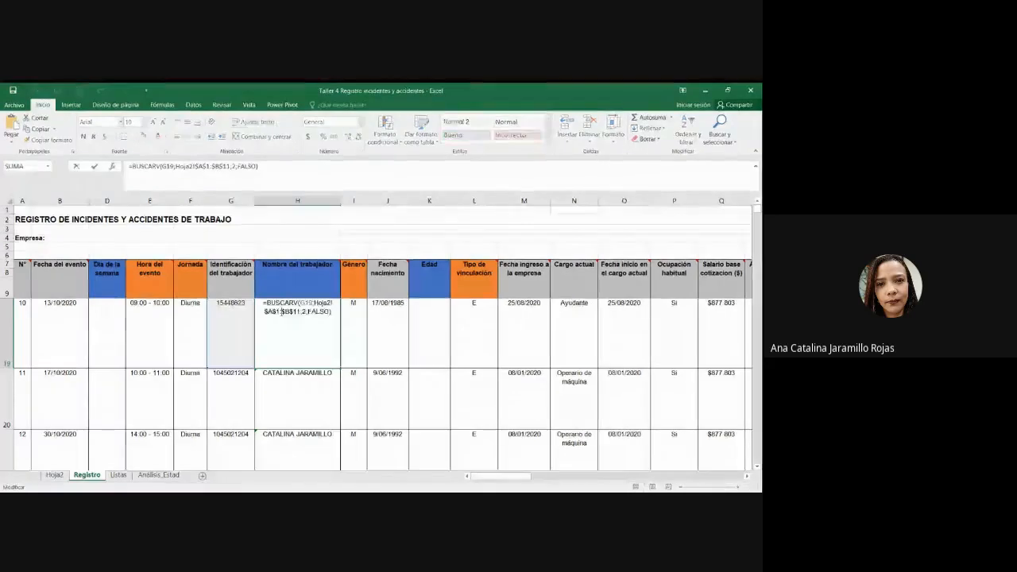
key(Escape)
click(238, 326)
click(295, 323)
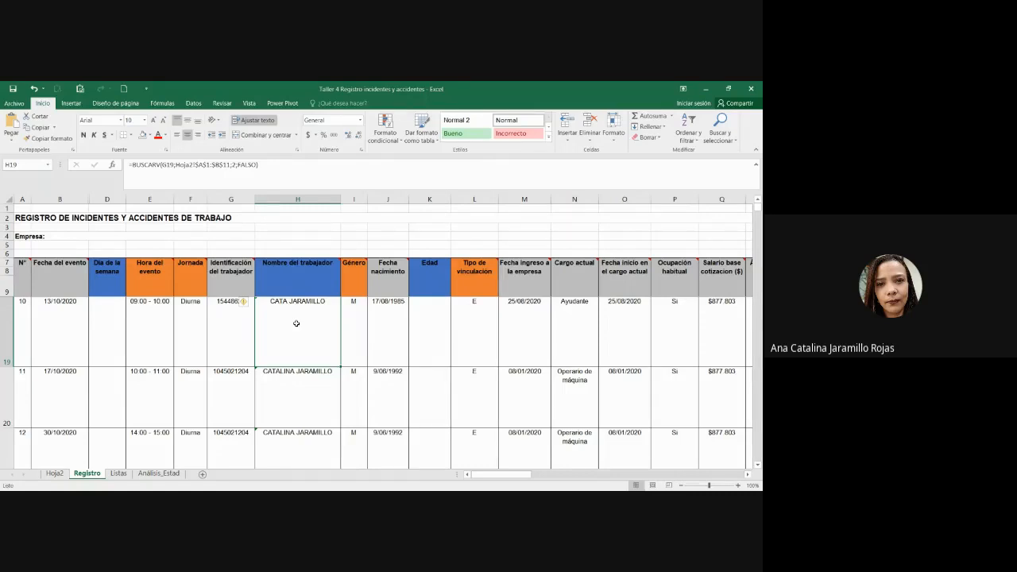
key(alt+Tab)
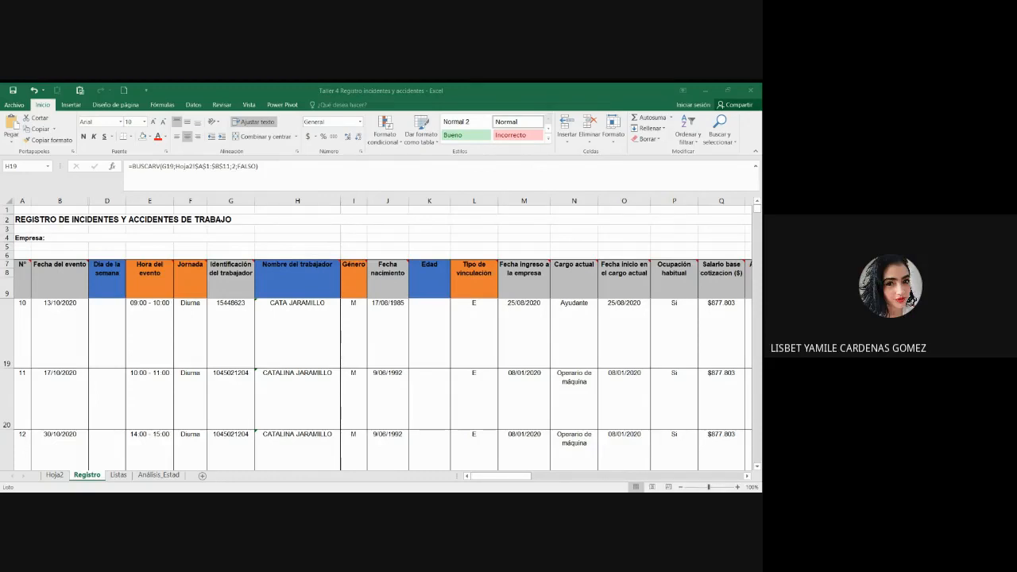
Step: Review the lookup formulas for incidents 10 and 1 with the expanded range
double_click(316, 316)
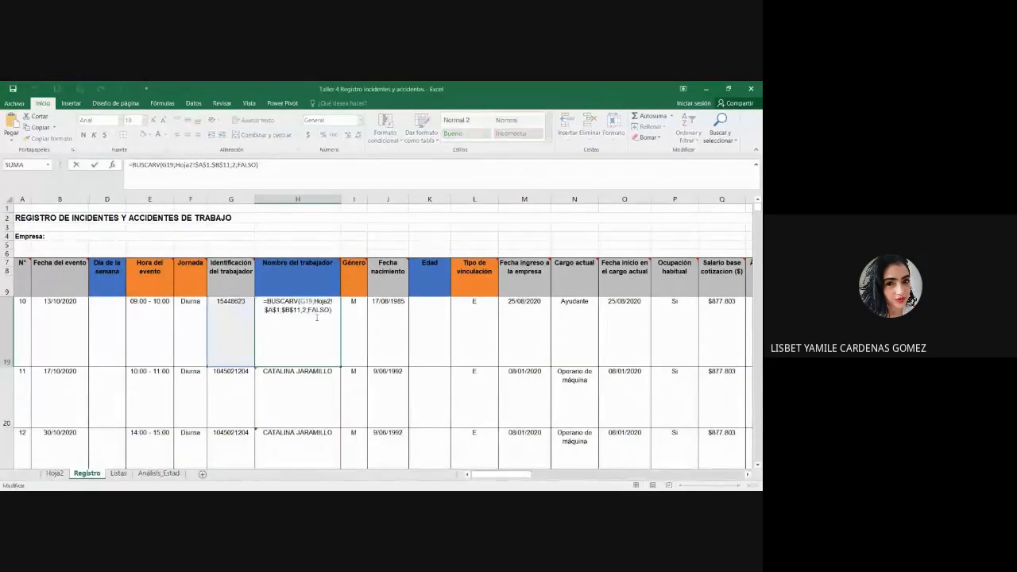
scroll(236, 342, up, 3)
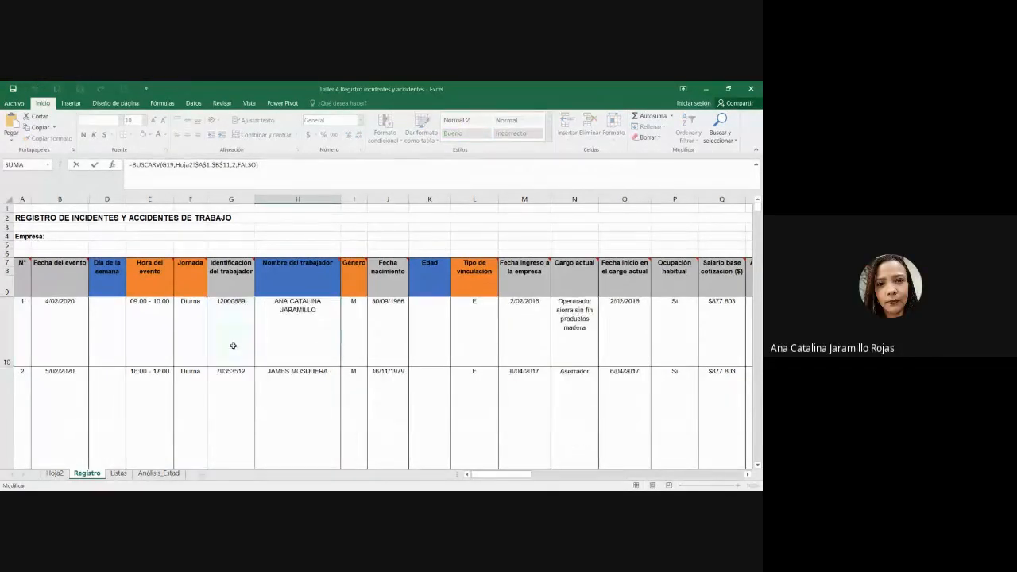
double_click(289, 345)
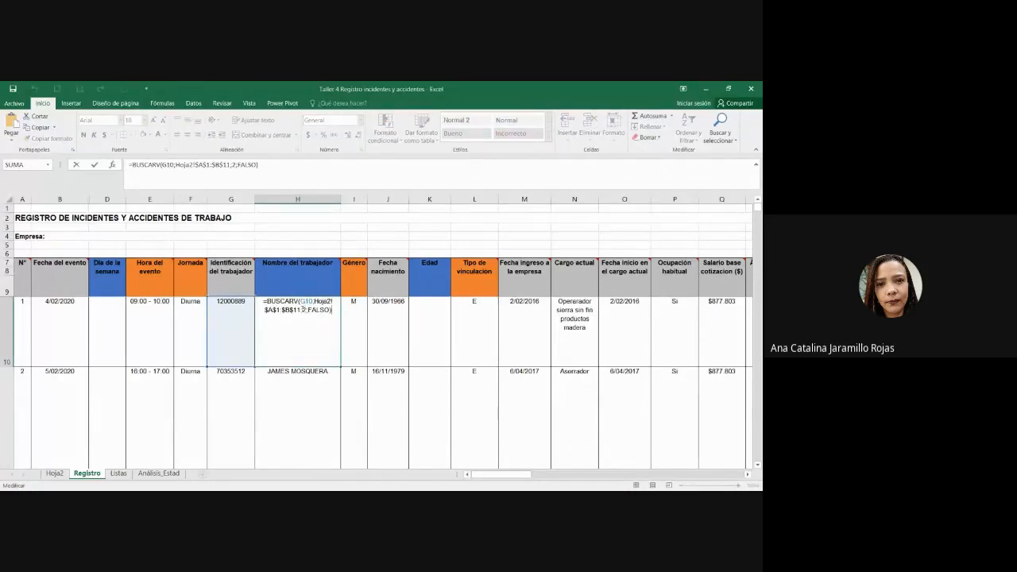
key(ctrl+Return)
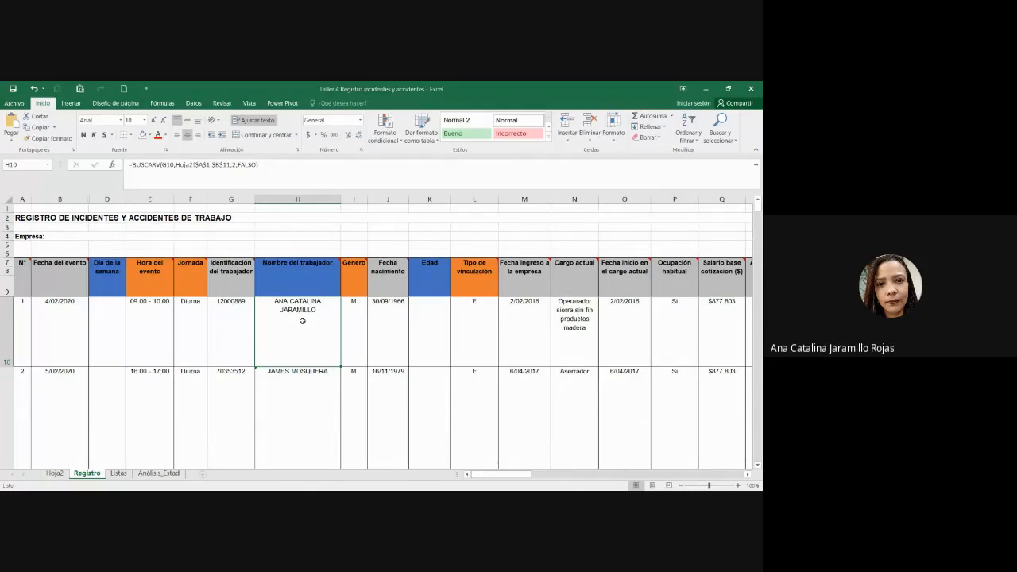
Step: Enter a BUSCARV formula in H10 looking up G10 in Hoja2!A1:B11
text(=BU)
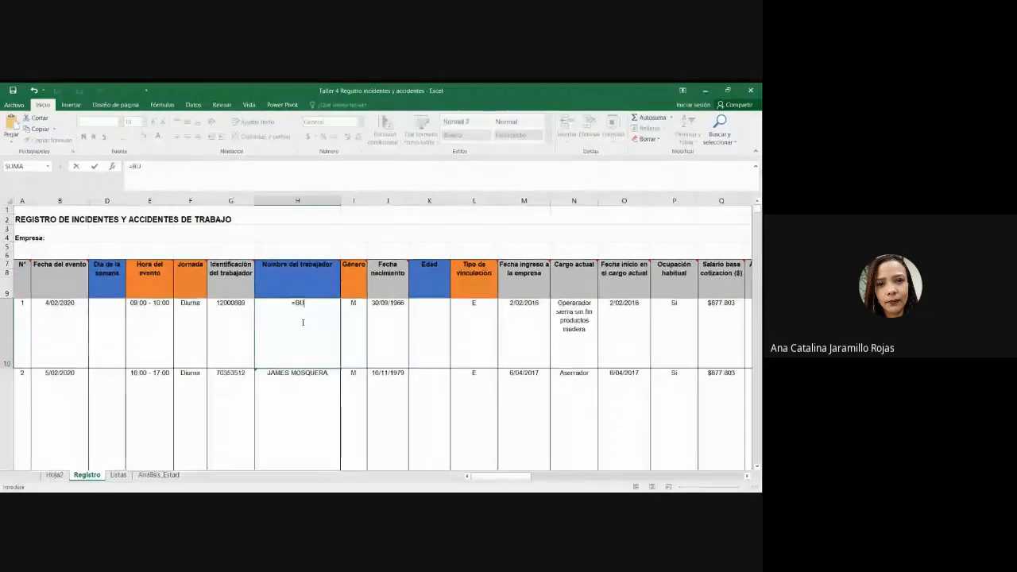
text(SCARV()
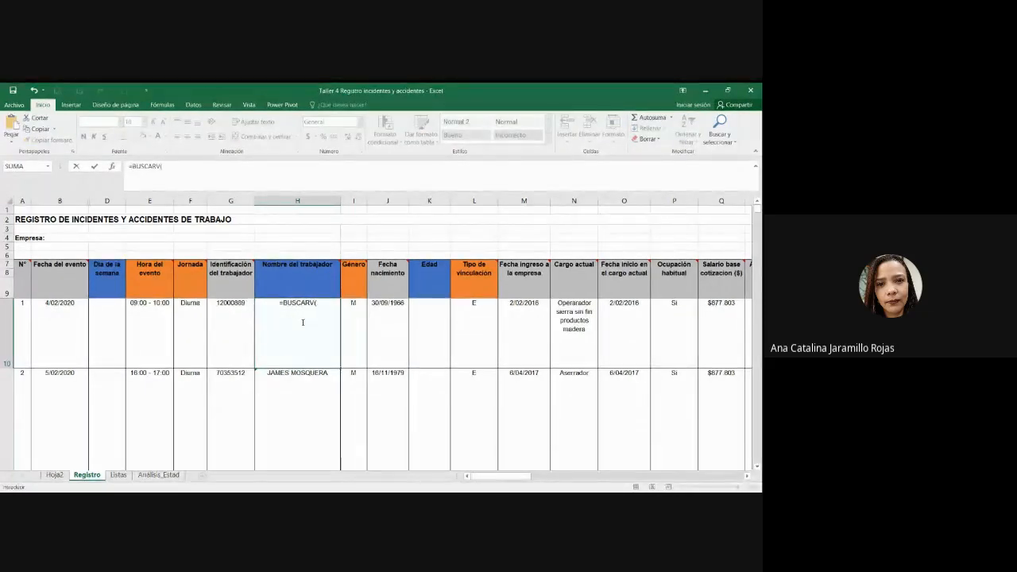
click(233, 322)
text(,)
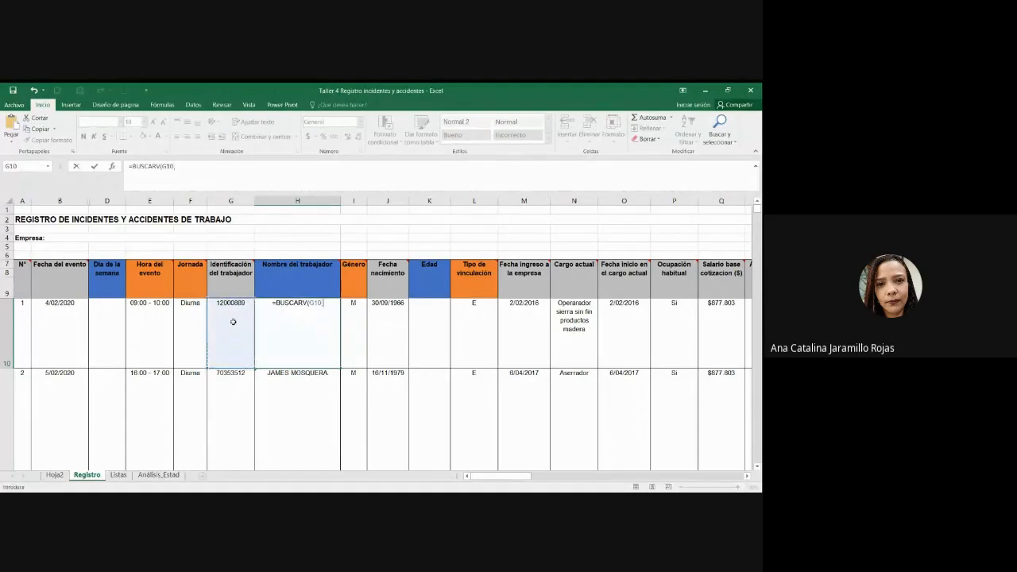
click(55, 475)
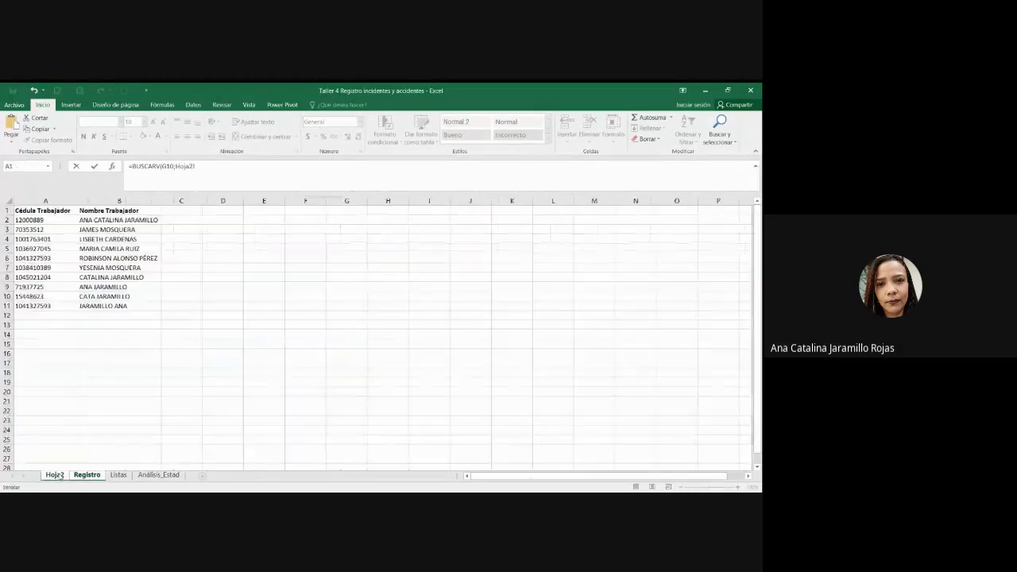
drag(42, 211, 115, 307)
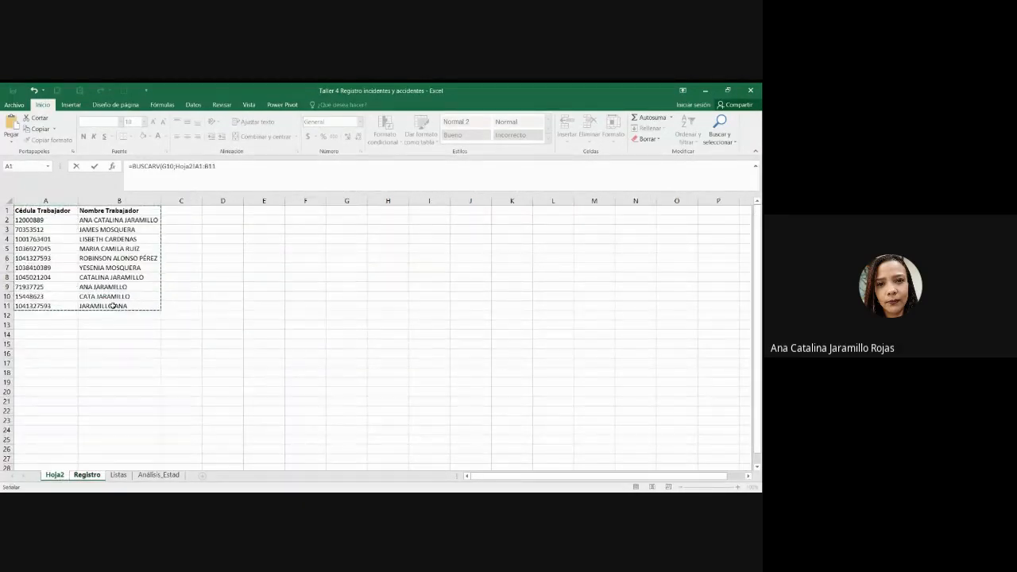
text(;2;FALSO)
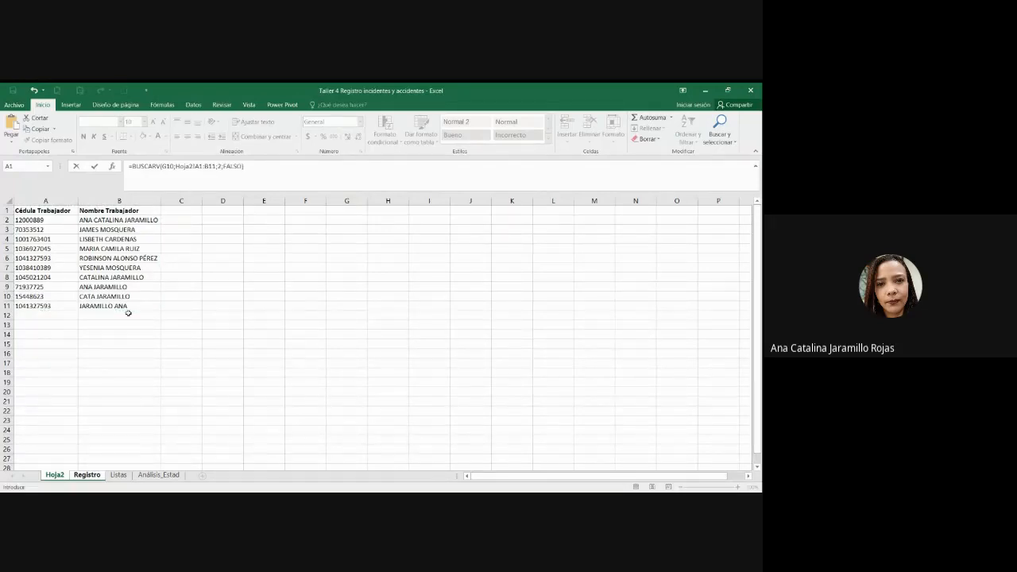
key(Return)
Step: Make H10's lookup range absolute as Hoja2!$A$1:$B$11
double_click(306, 332)
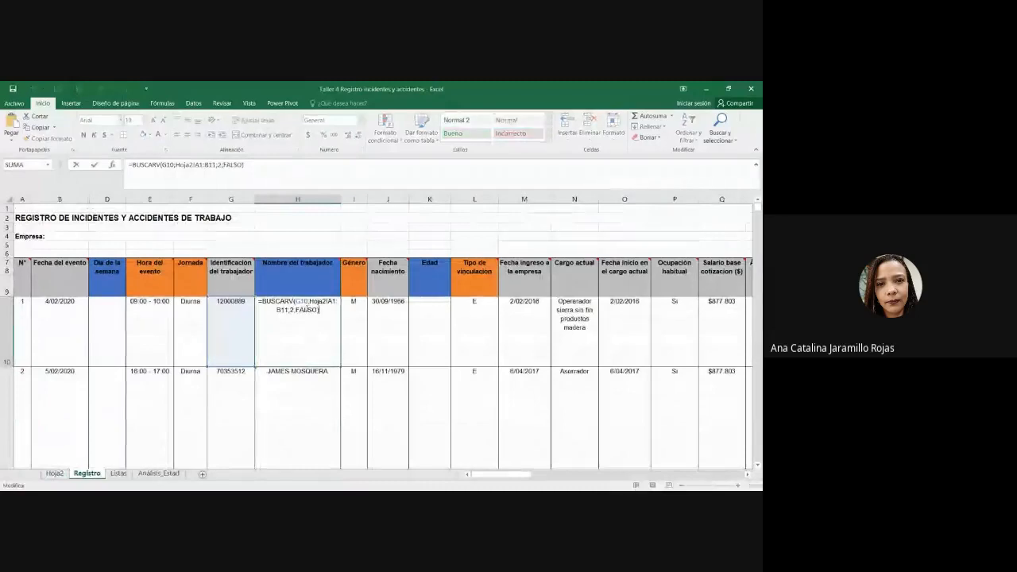
drag(309, 301, 288, 311)
click(288, 311)
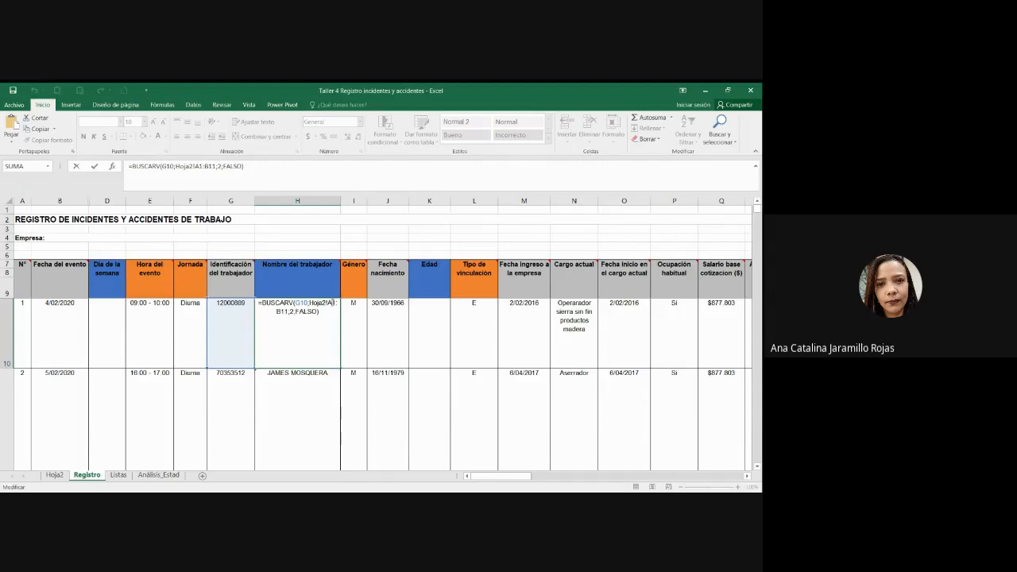
key(F4)
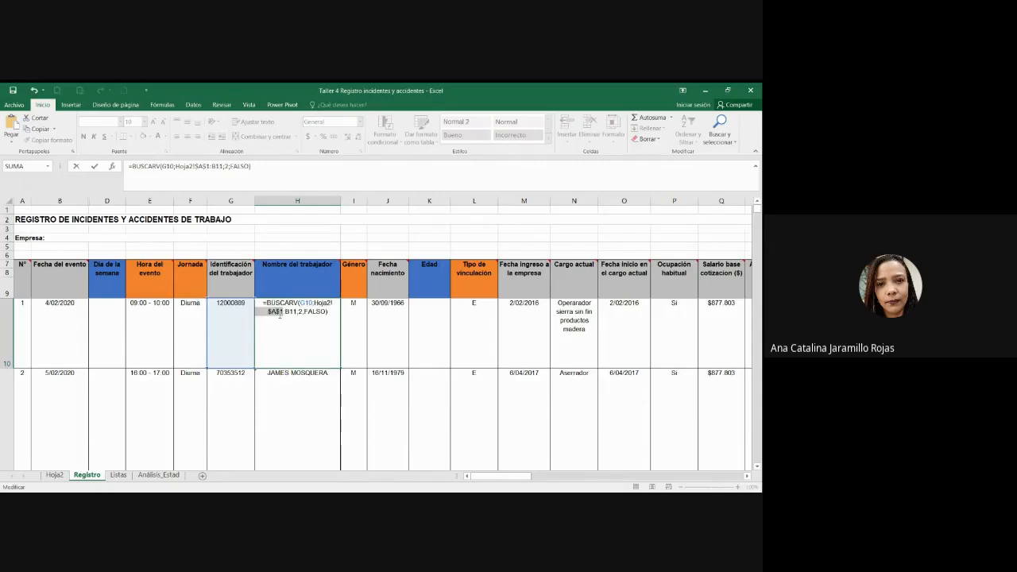
click(287, 312)
key(F4)
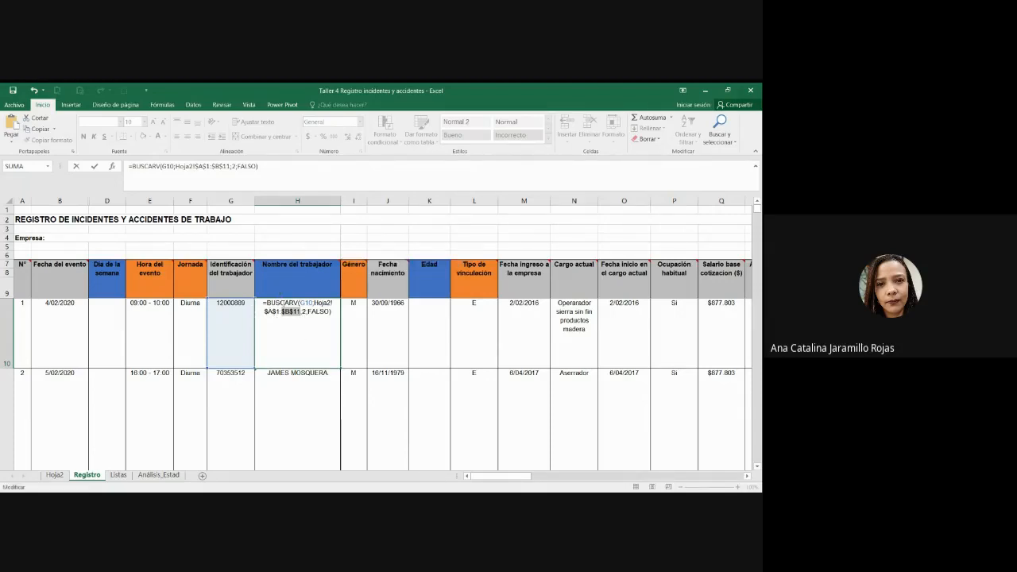
key(Return)
Step: Fill H10's formula down to H11 and confirm H11 keeps the $A$1:$B$11 range
scroll(325, 341, up, 1)
click(325, 341)
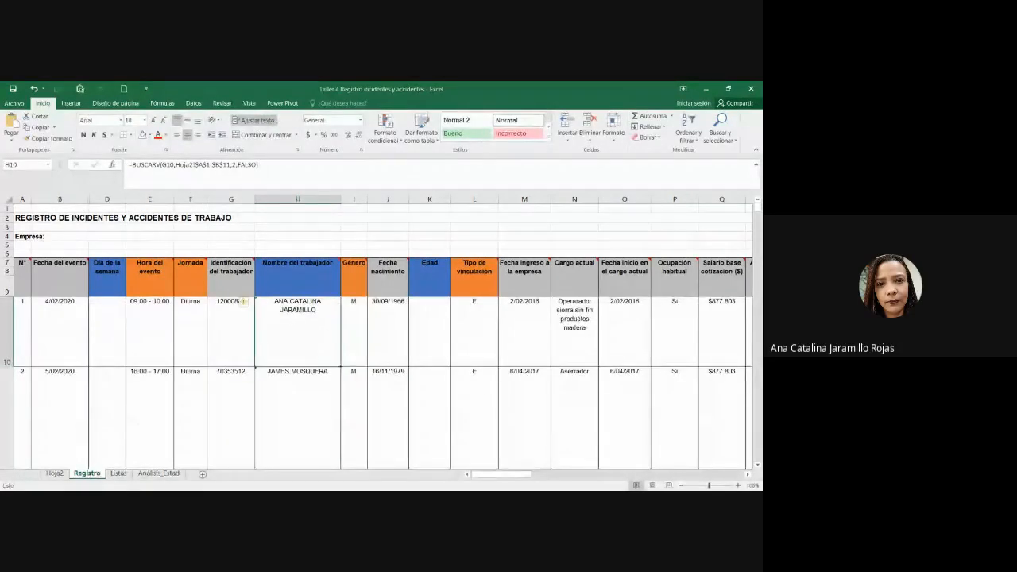
drag(341, 366, 332, 453)
click(311, 346)
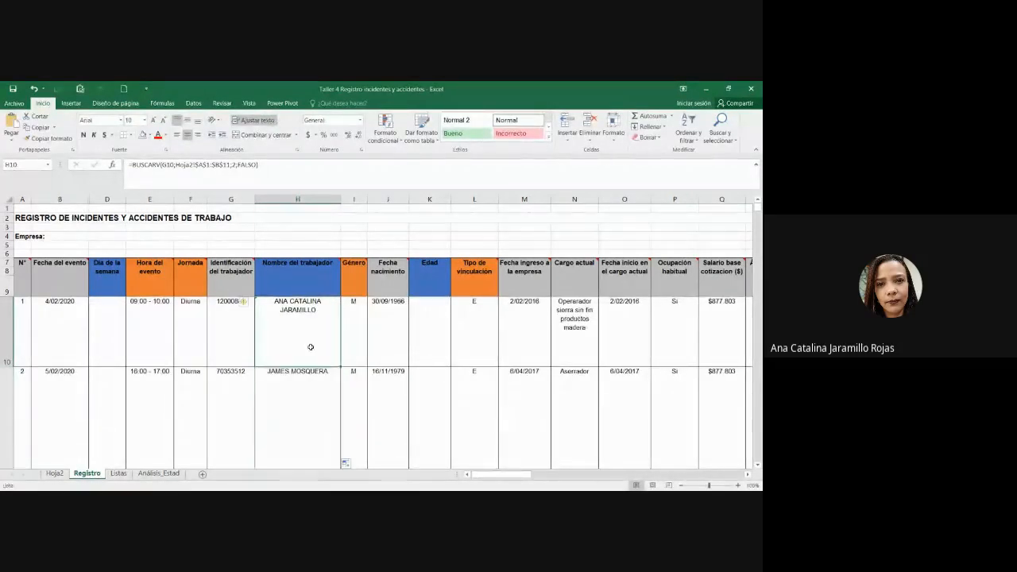
click(307, 371)
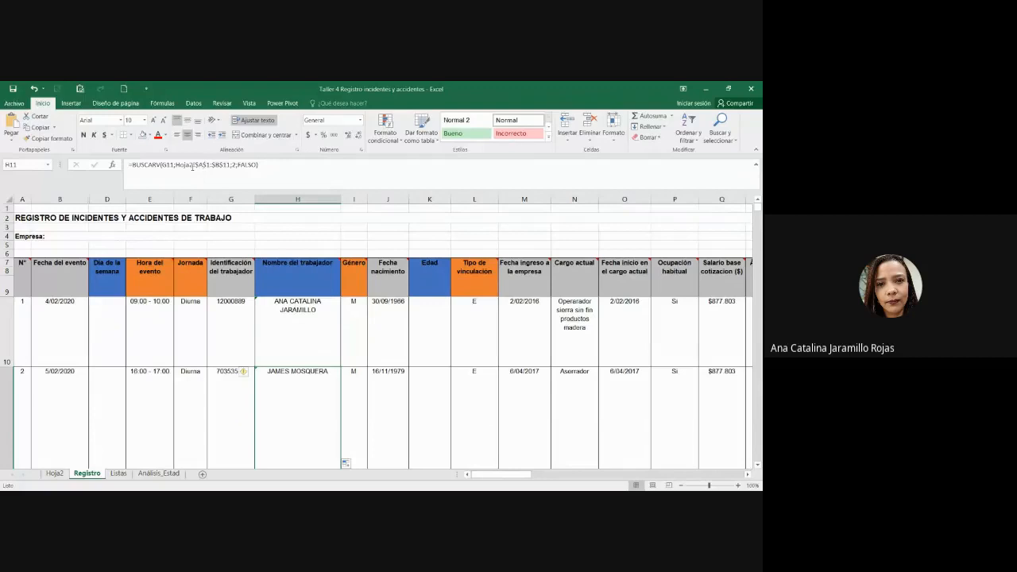
click(192, 167)
drag(194, 166, 232, 166)
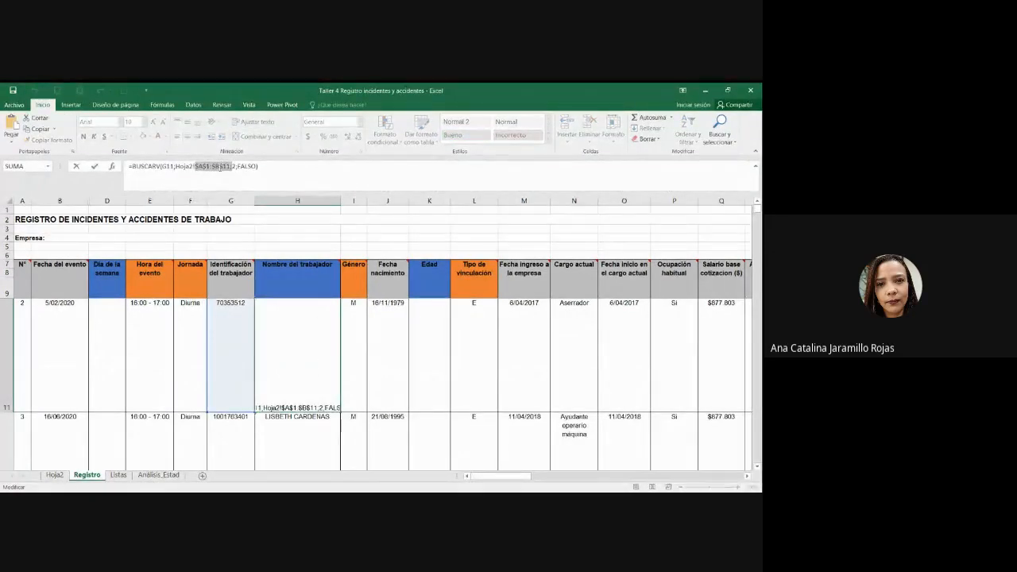
key(Return)
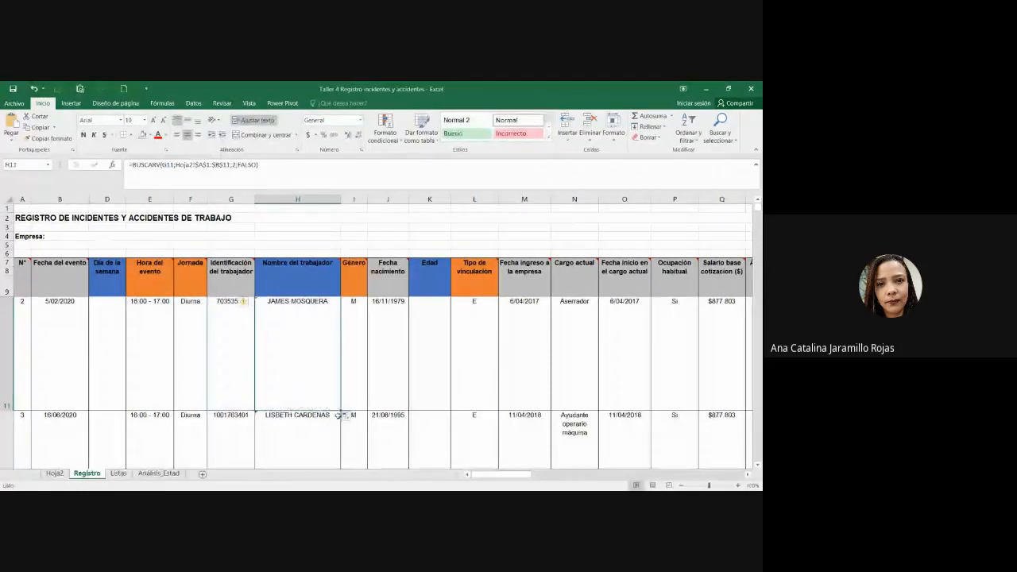
scroll(345, 398, up, 1)
click(313, 338)
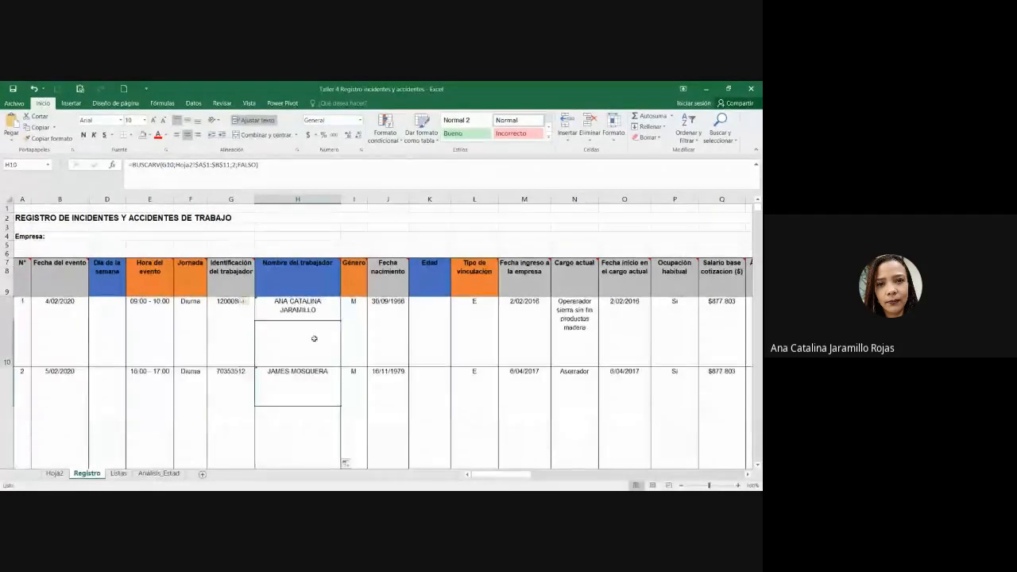
Step: Change H10's lookup range back to relative Hoja2!A1:B11
click(208, 165)
key(F4)
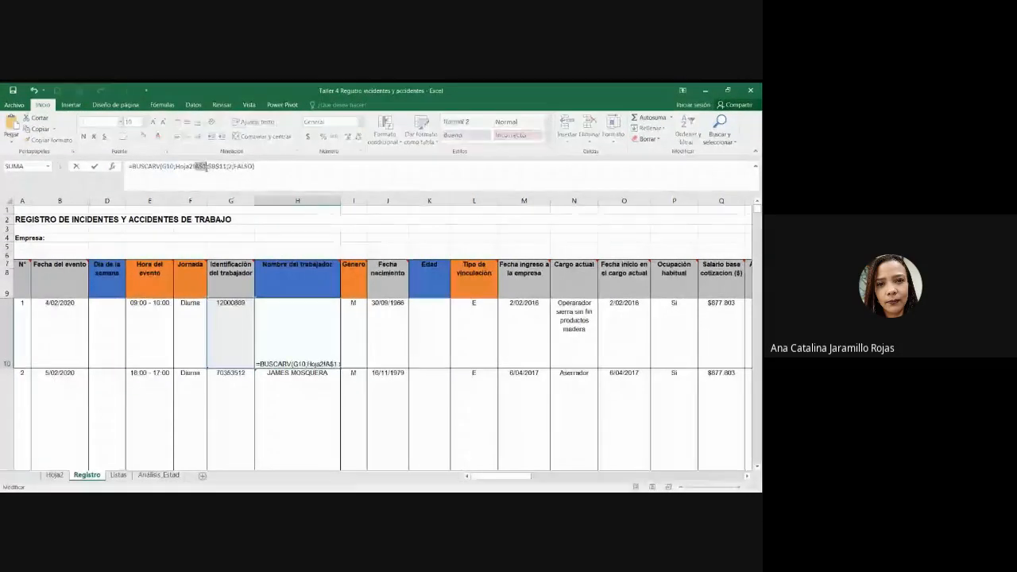
key(F4)
key(F4)
click(214, 166)
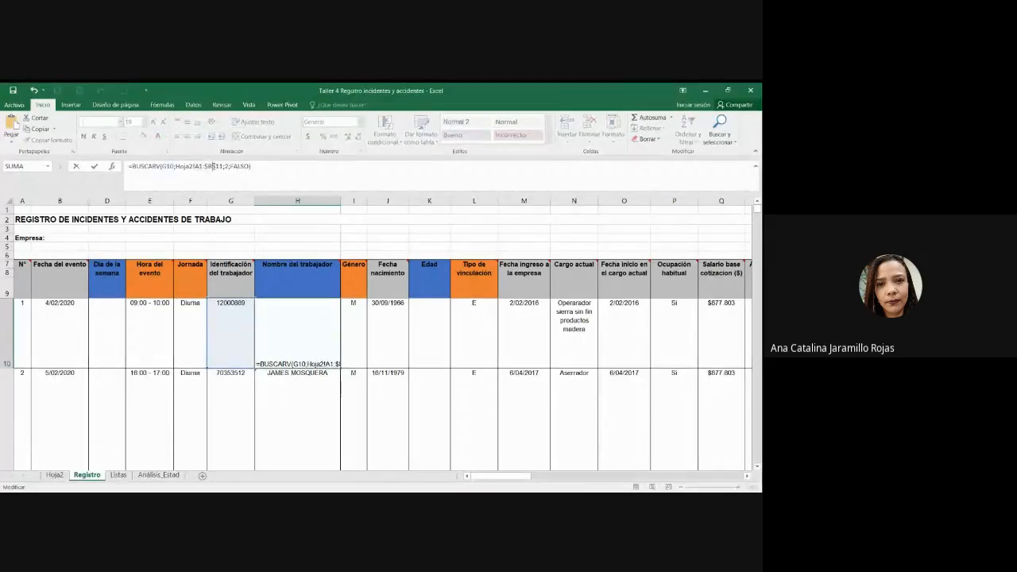
key(F4)
key(F4)
key(F4)
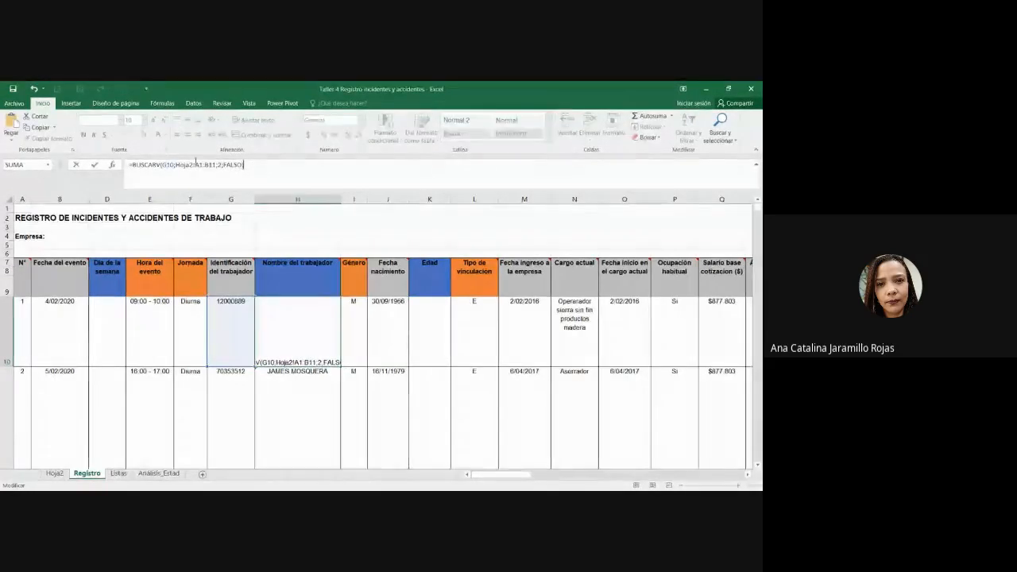
key(ctrl+Return)
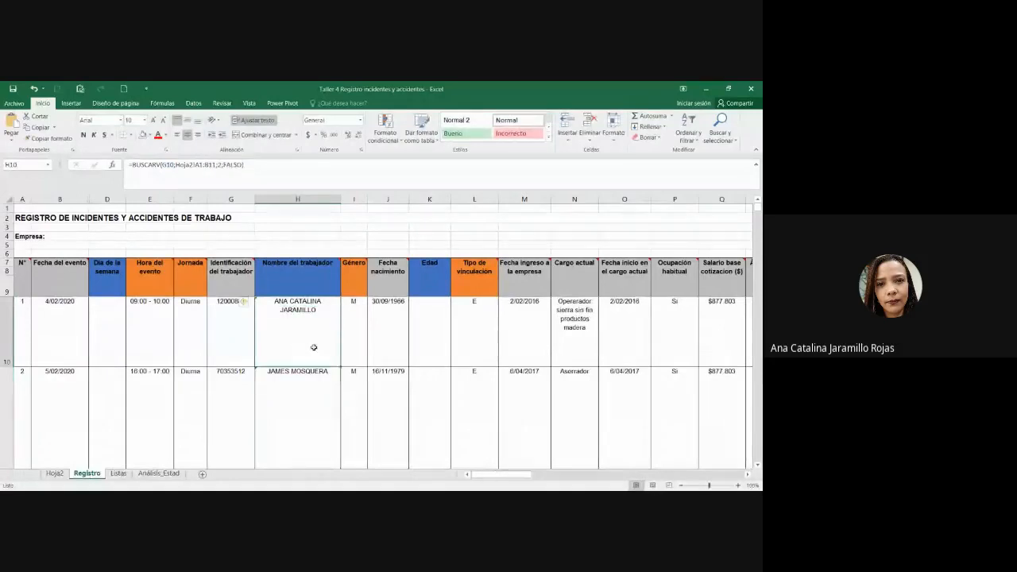
Step: Copy H10's formula into H11, where the range shifts to Hoja2!A2:B12
key(ctrl+c)
click(318, 421)
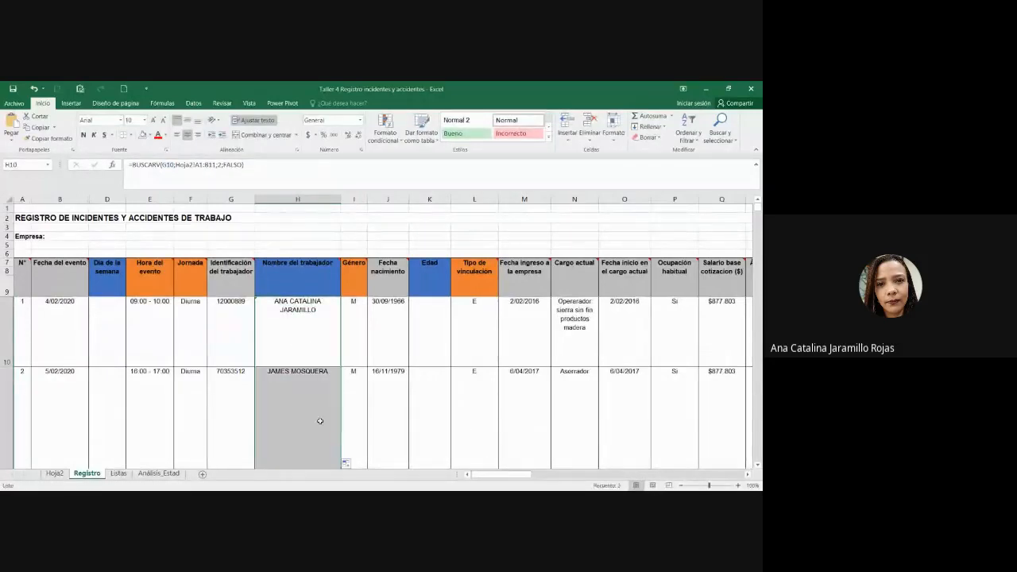
key(ctrl+v)
scroll(282, 404, down, 1)
scroll(284, 368, up, 1)
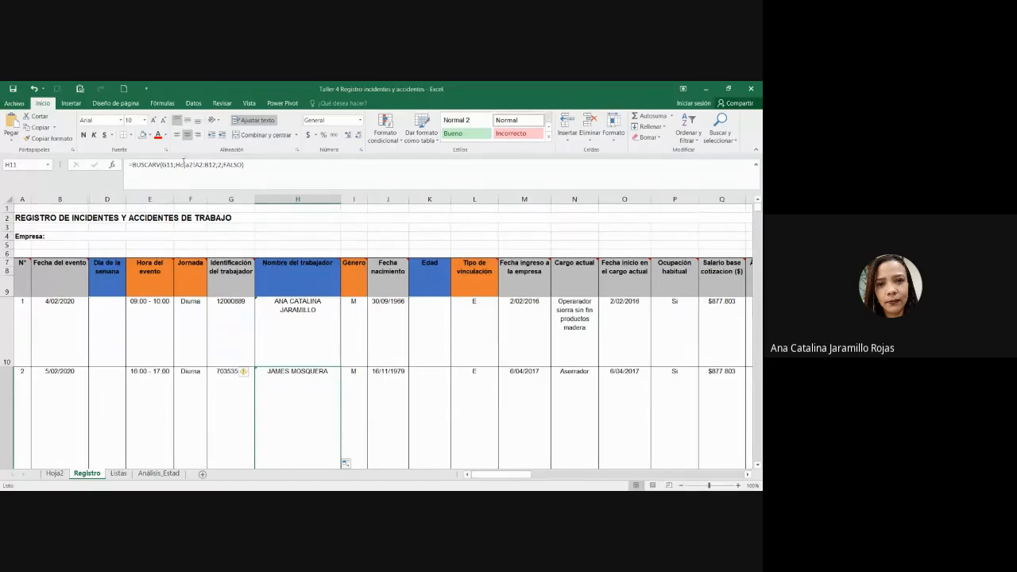
Step: Re-anchor H10's range as Hoja2!$A$1:$B$11 and fill the formula down to H11
double_click(198, 164)
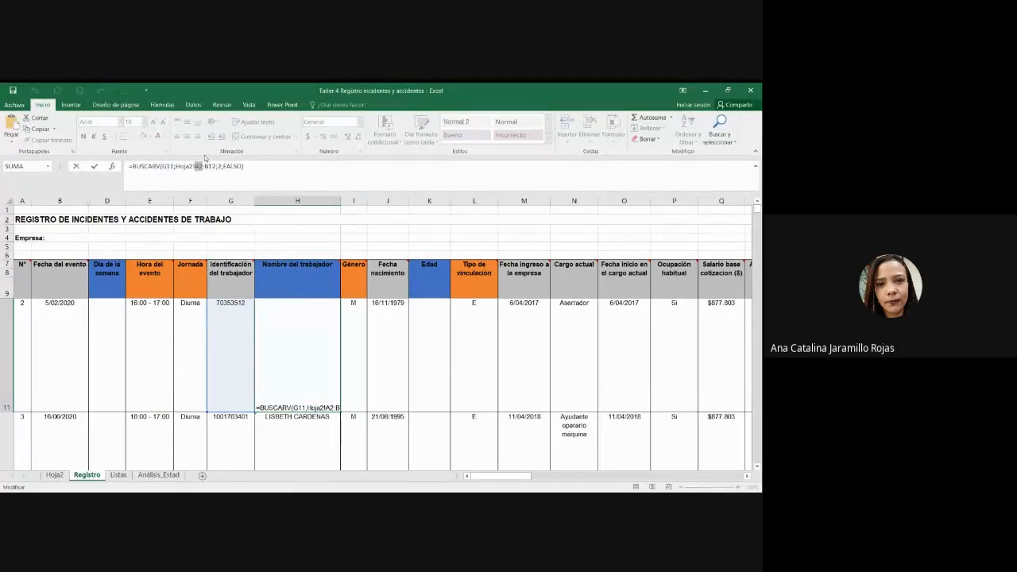
key(Escape)
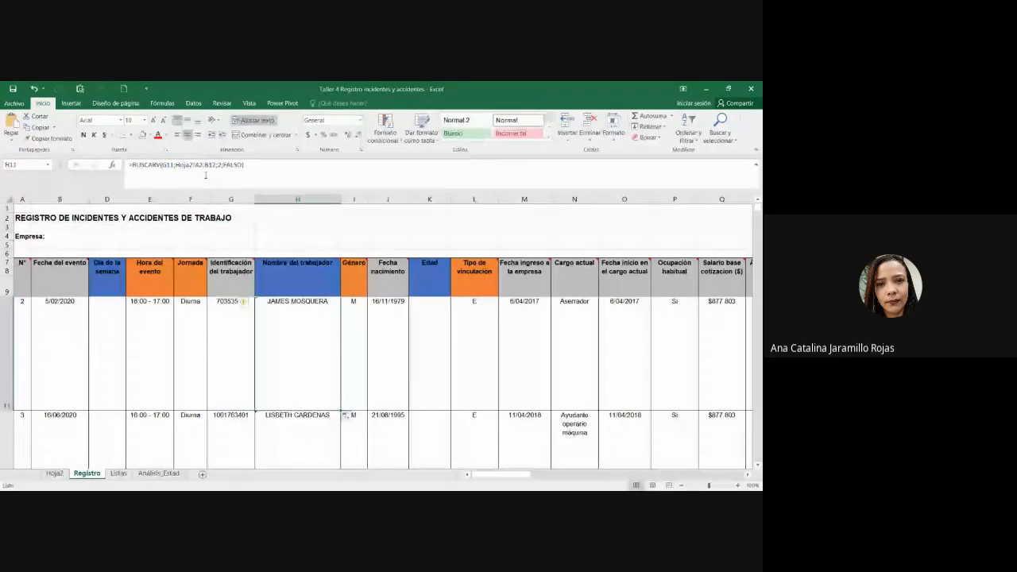
scroll(320, 372, up, 1)
click(316, 335)
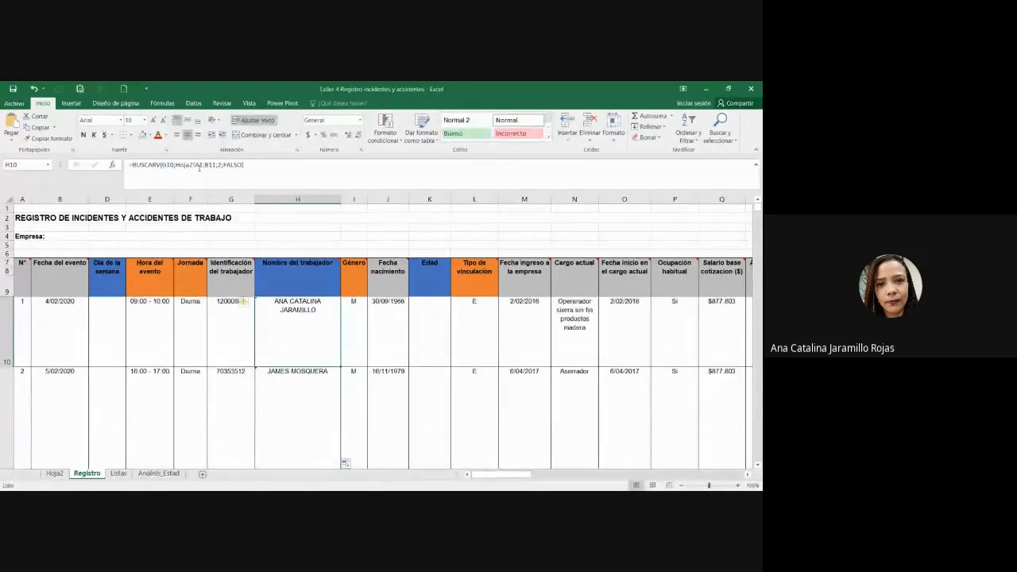
click(199, 168)
key(F4)
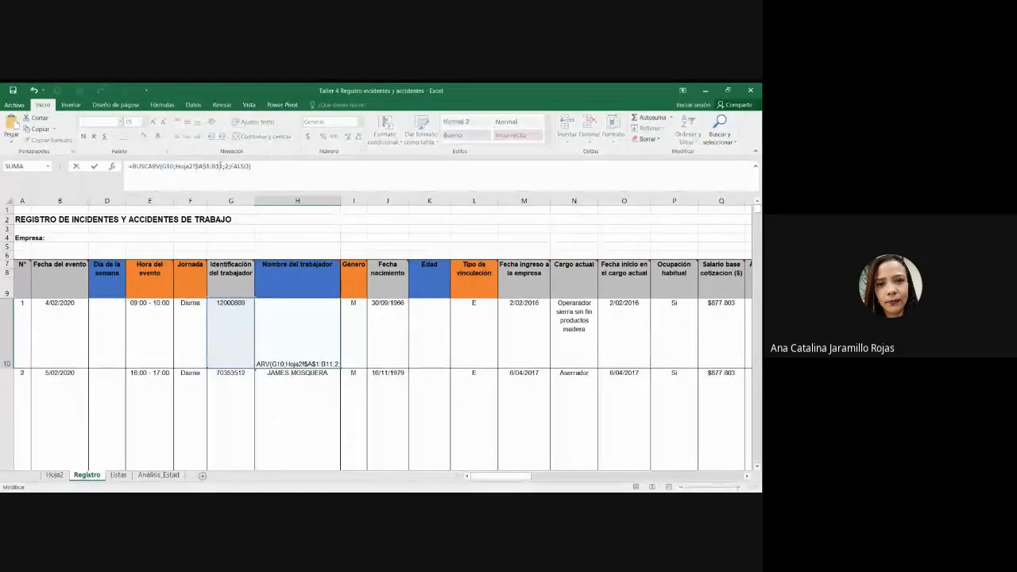
key(Return)
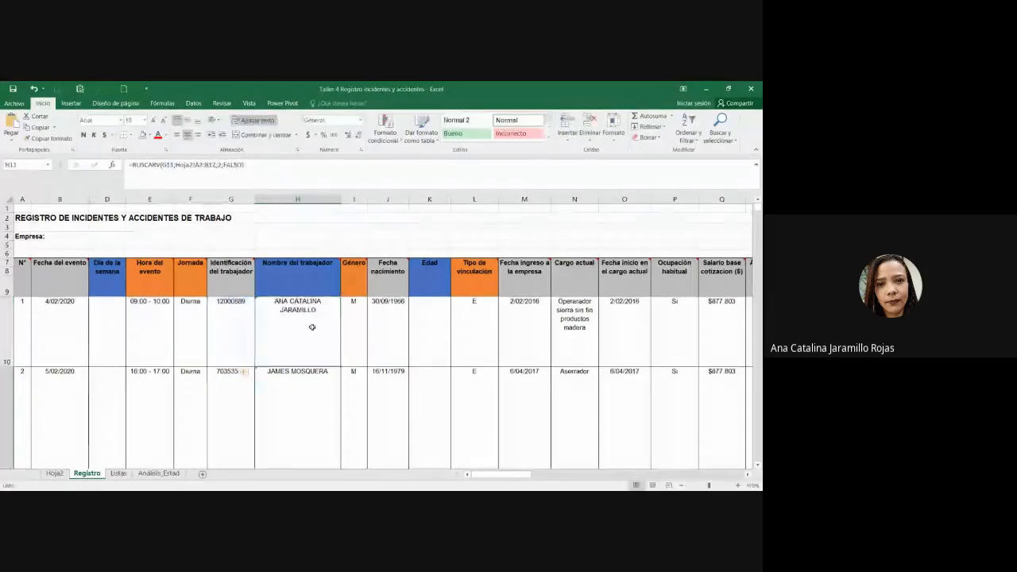
drag(341, 367, 327, 406)
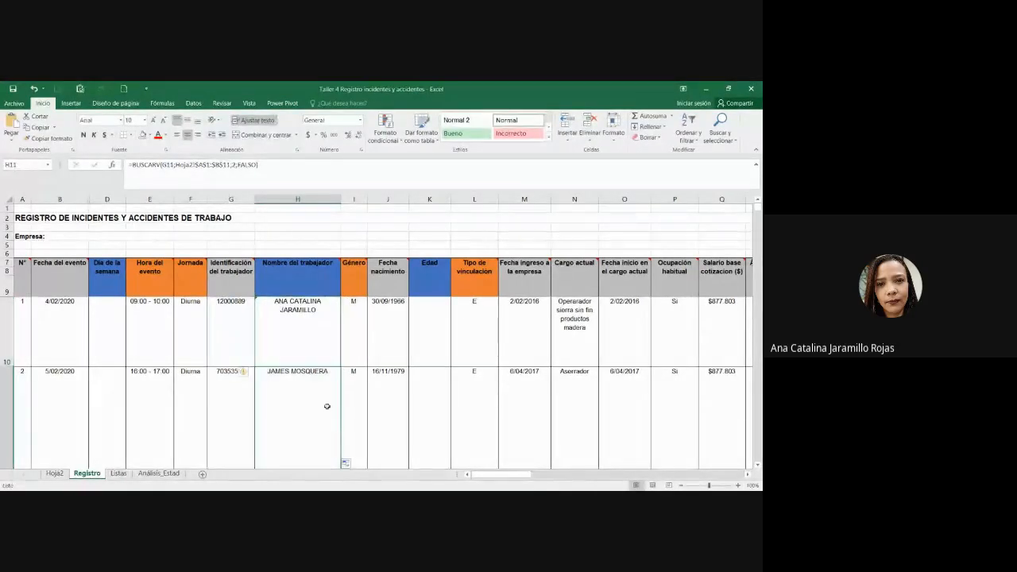
key(alt+Tab)
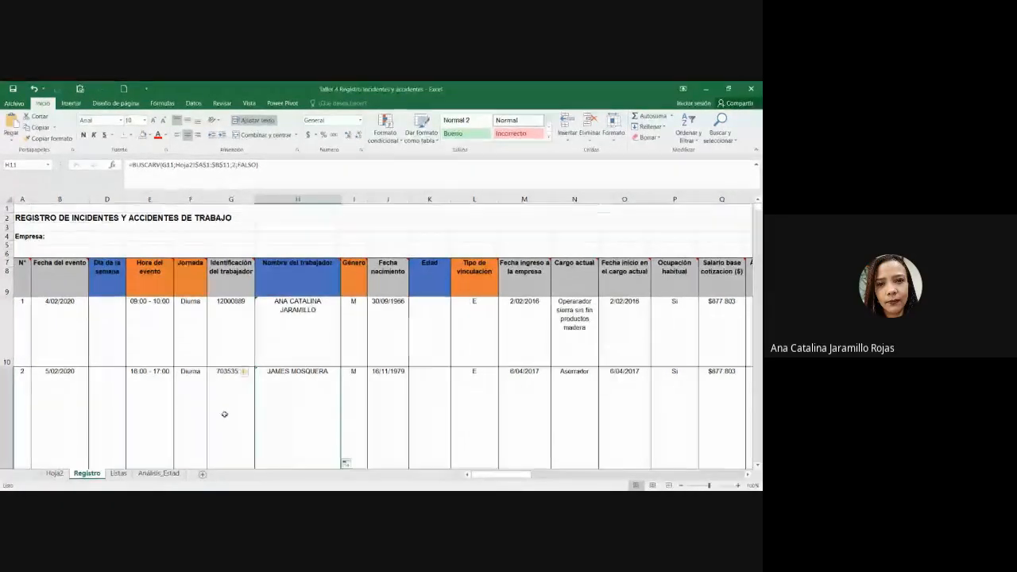
Step: Review Hoja2's worker ID and name table in A1:B11, selecting the names in column B
click(54, 474)
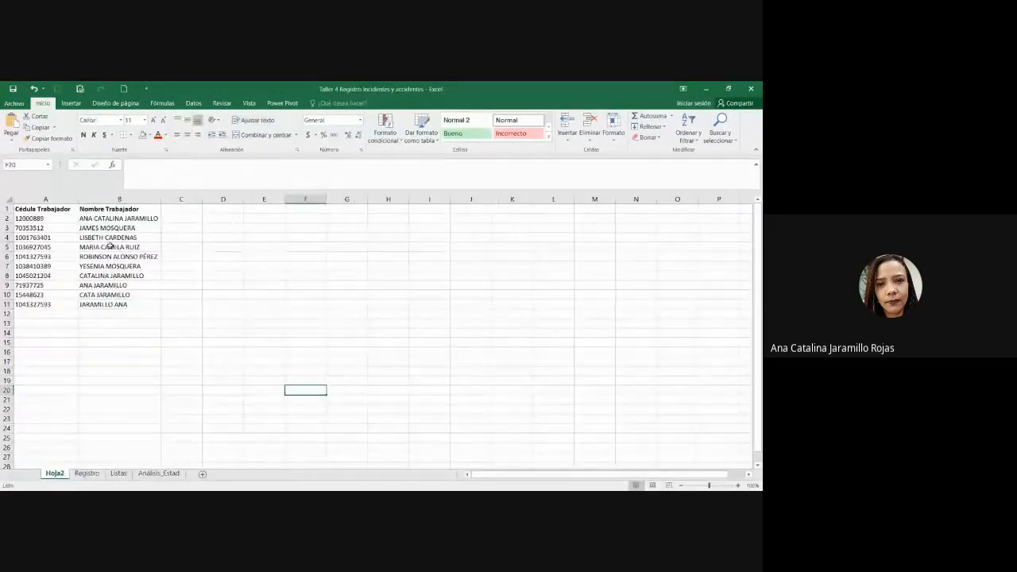
drag(51, 211, 119, 304)
key(alt+Tab)
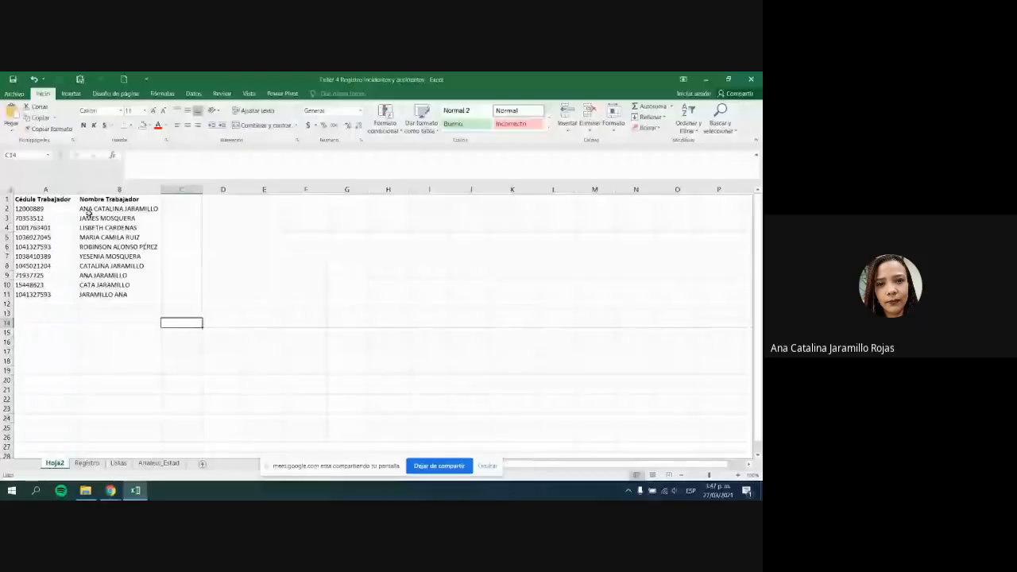
drag(44, 198, 103, 293)
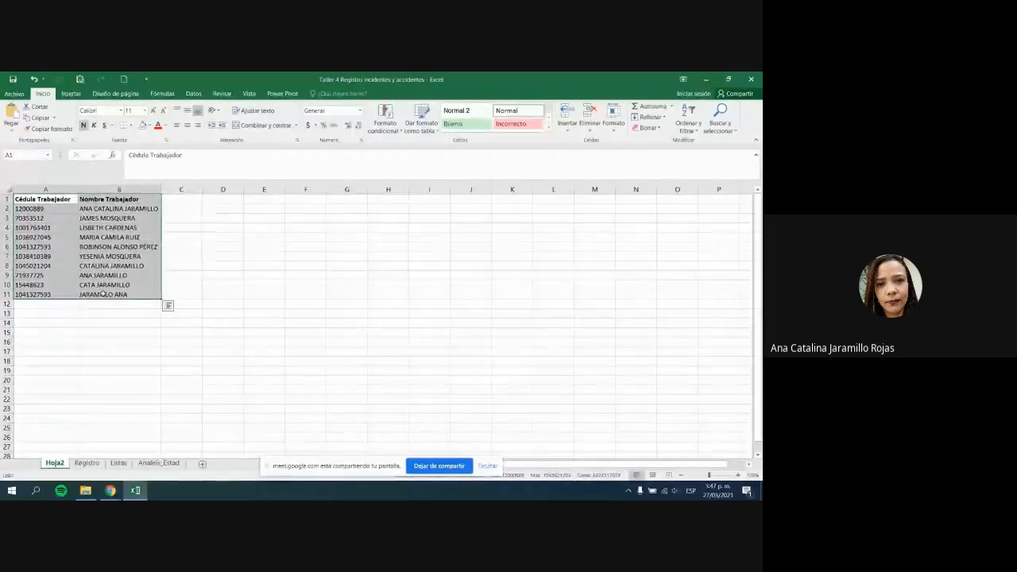
click(103, 294)
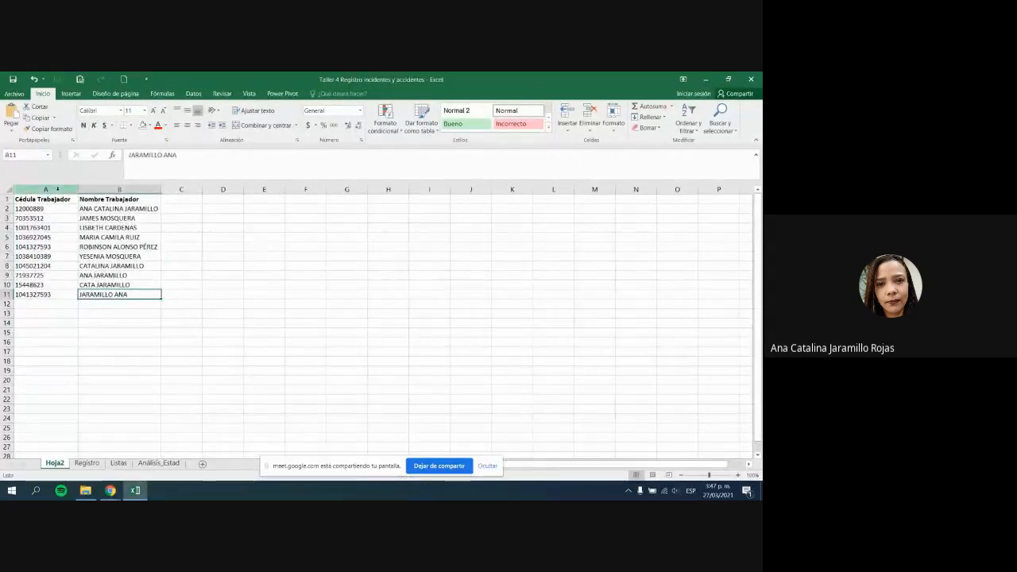
drag(62, 199, 125, 295)
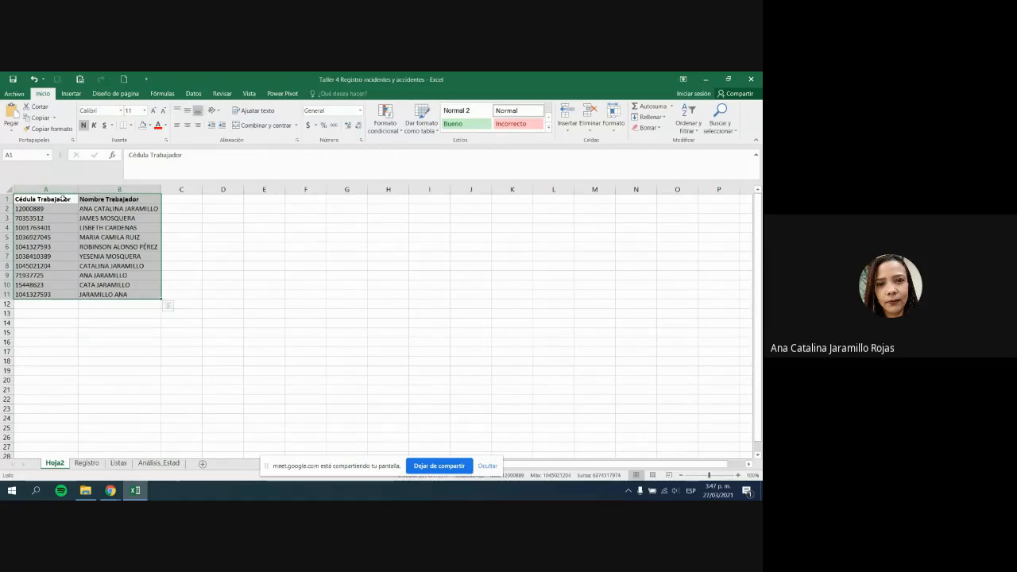
drag(123, 198, 123, 295)
Step: Insert a new column B on Hoja2 headed 'Fecha Nacimiento'
click(118, 189)
right_click(116, 191)
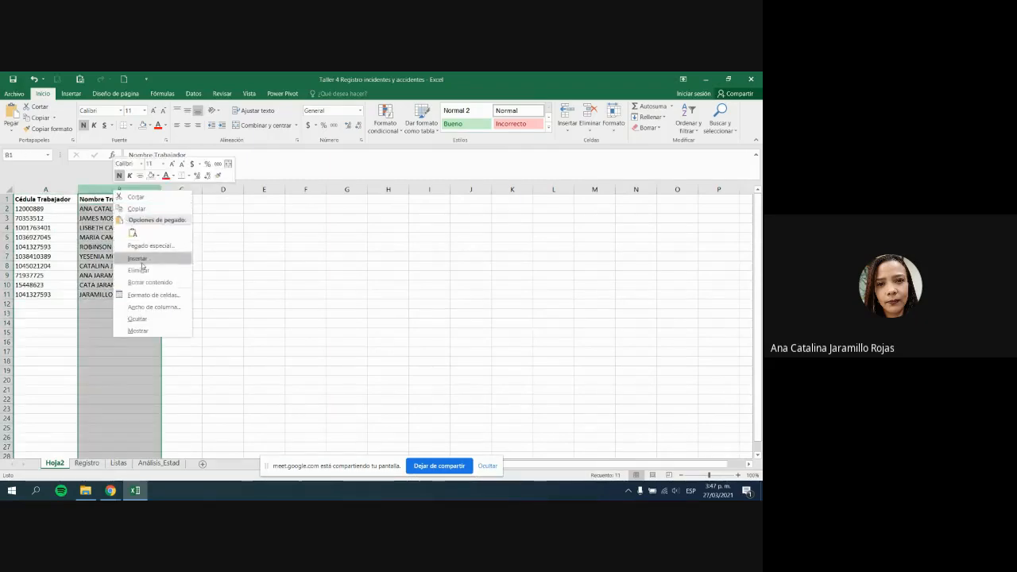
click(137, 258)
click(107, 199)
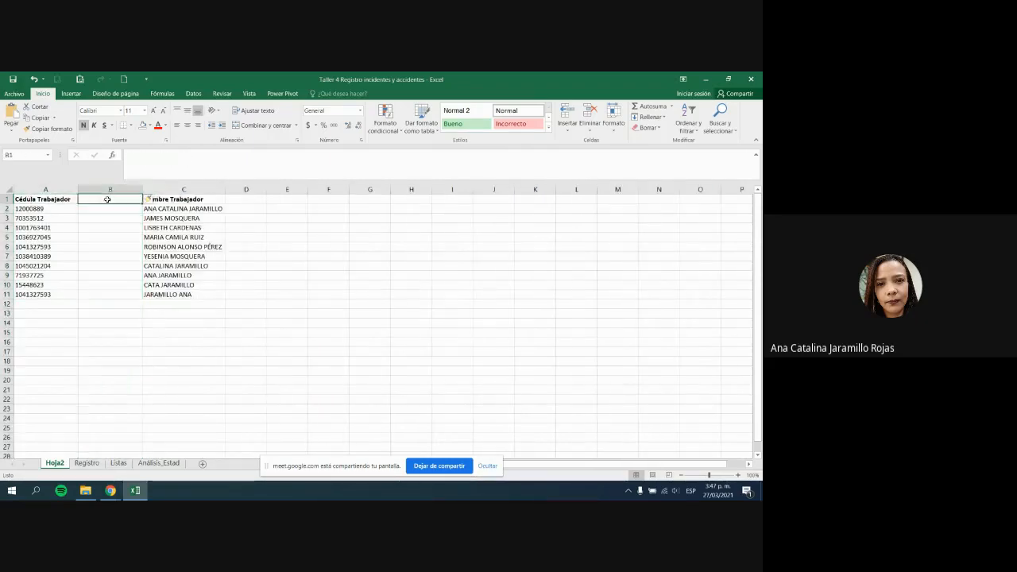
text(feCHA n)
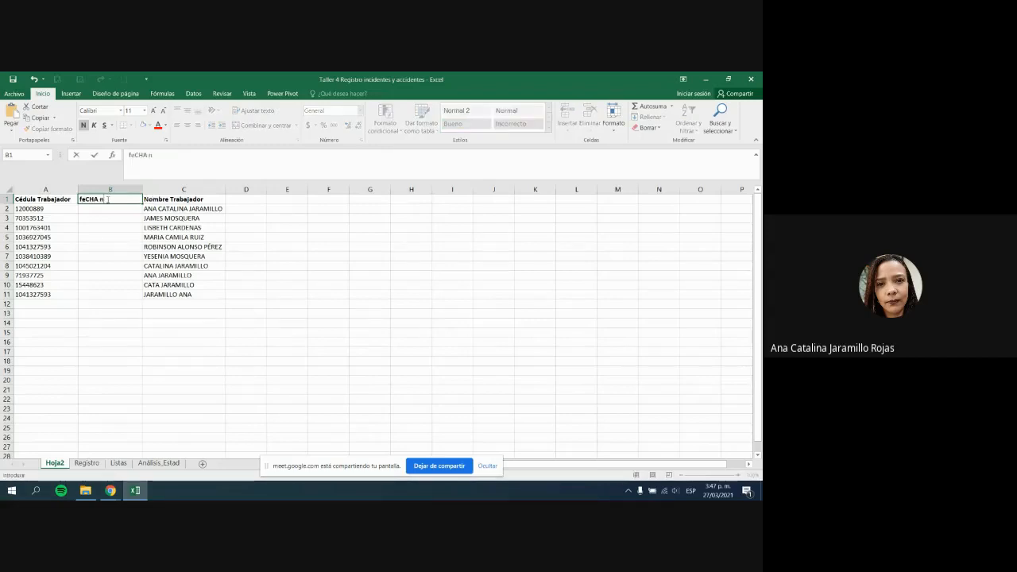
key(BackSpace)
key(BackSpace)
key(BackSpace)
key(BackSpace)
text(FE)
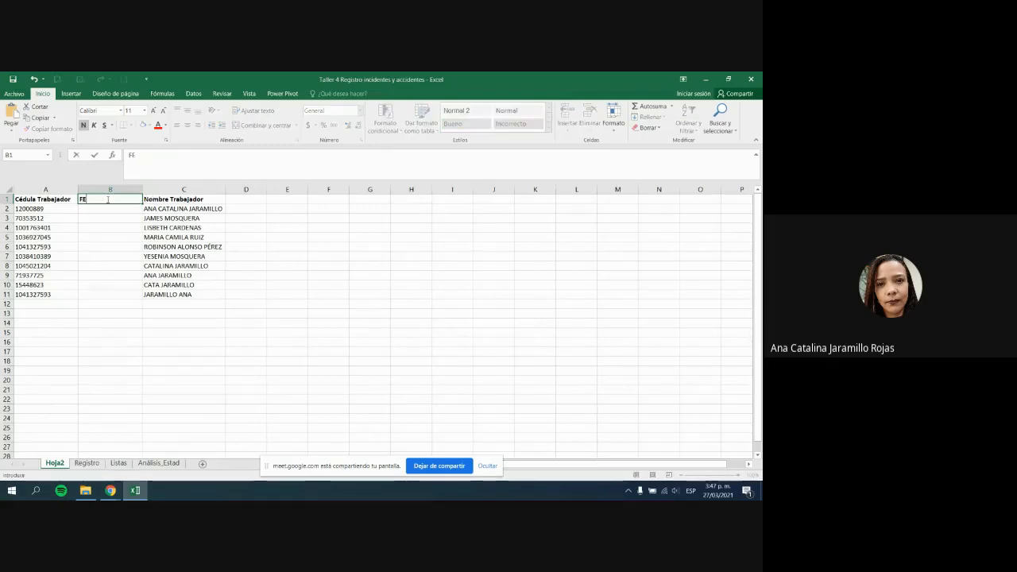
key(BackSpace)
text(echga)
key(BackSpace)
text(a Na)
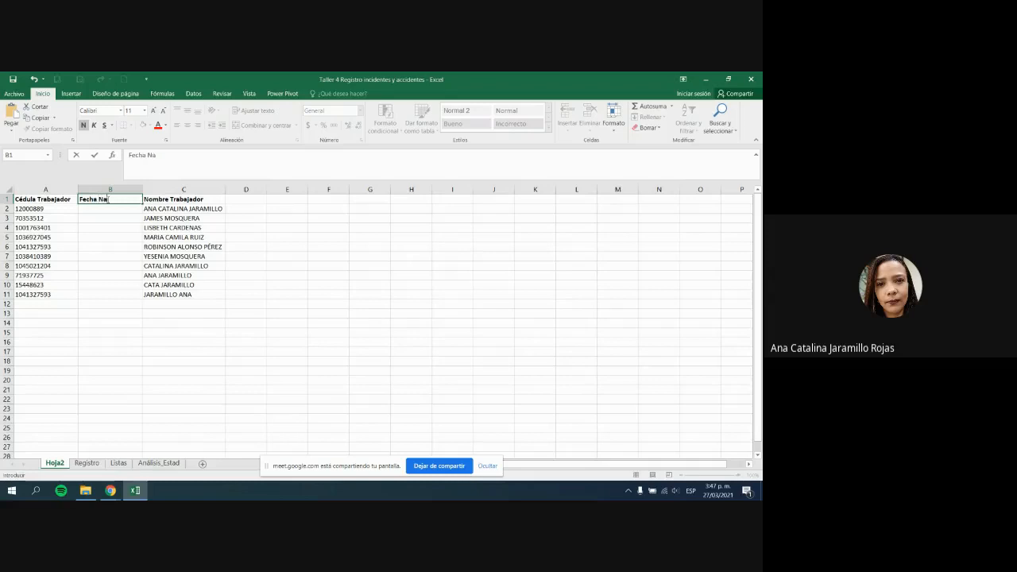
text(cimiento)
key(Tab)
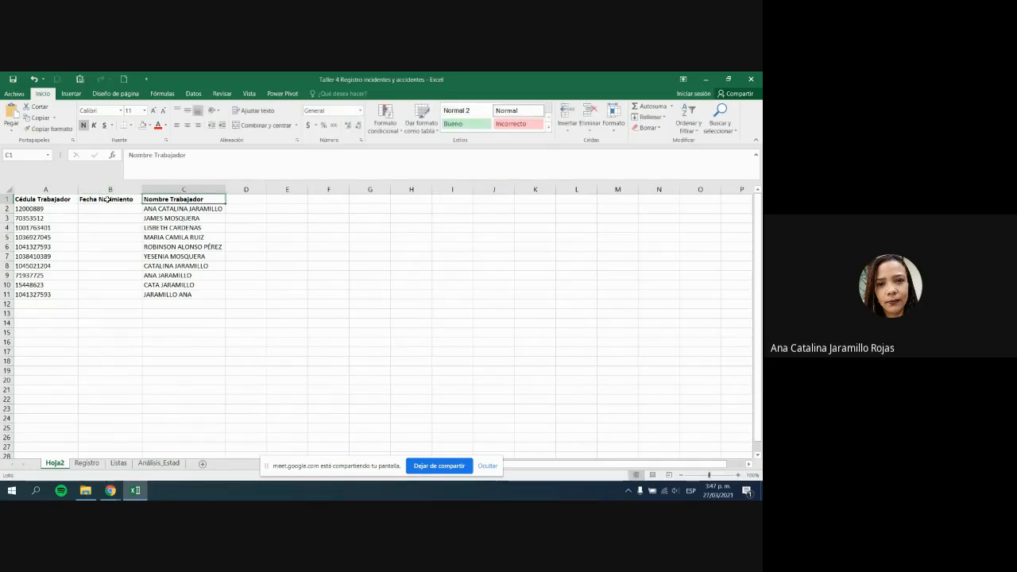
Step: Check the new header and the worker names now shifted into column C
click(107, 199)
click(160, 198)
drag(165, 199, 171, 295)
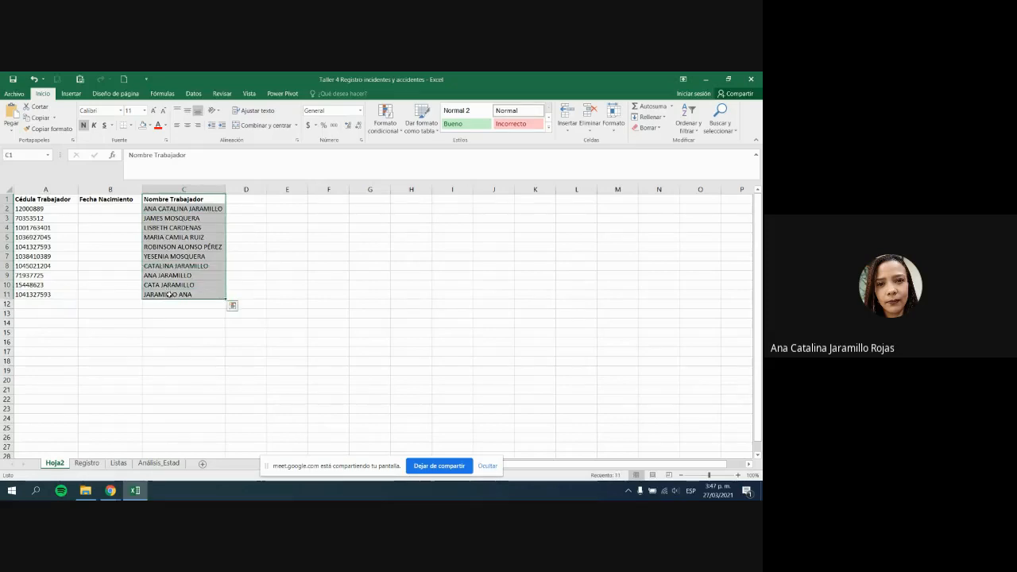
click(110, 189)
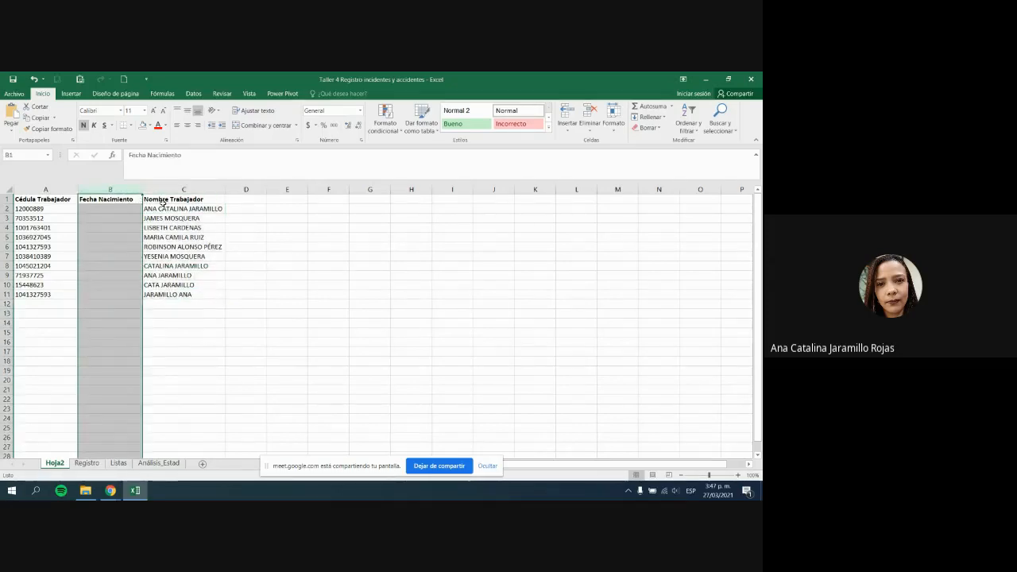
drag(165, 200, 171, 291)
click(171, 292)
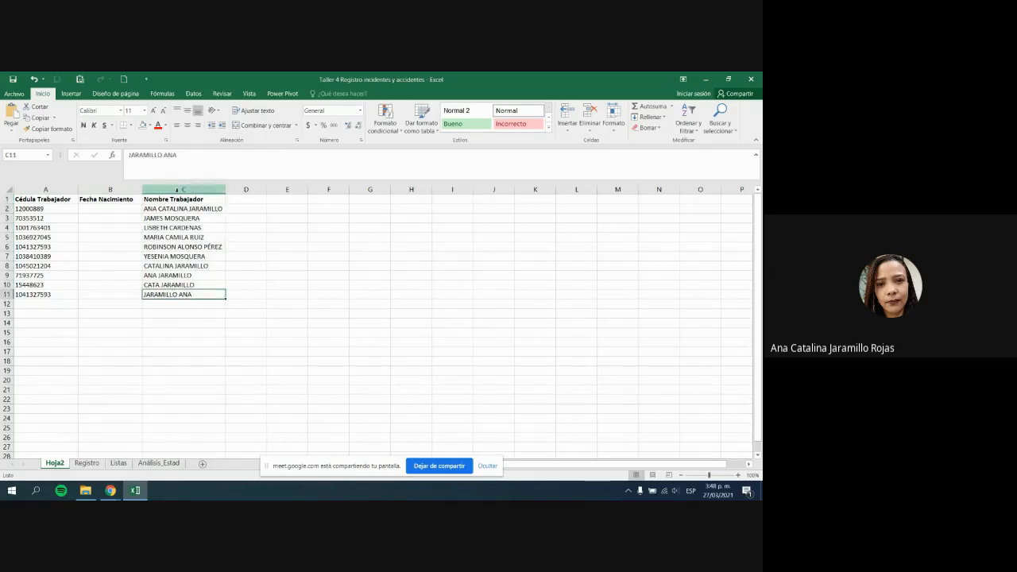
click(180, 188)
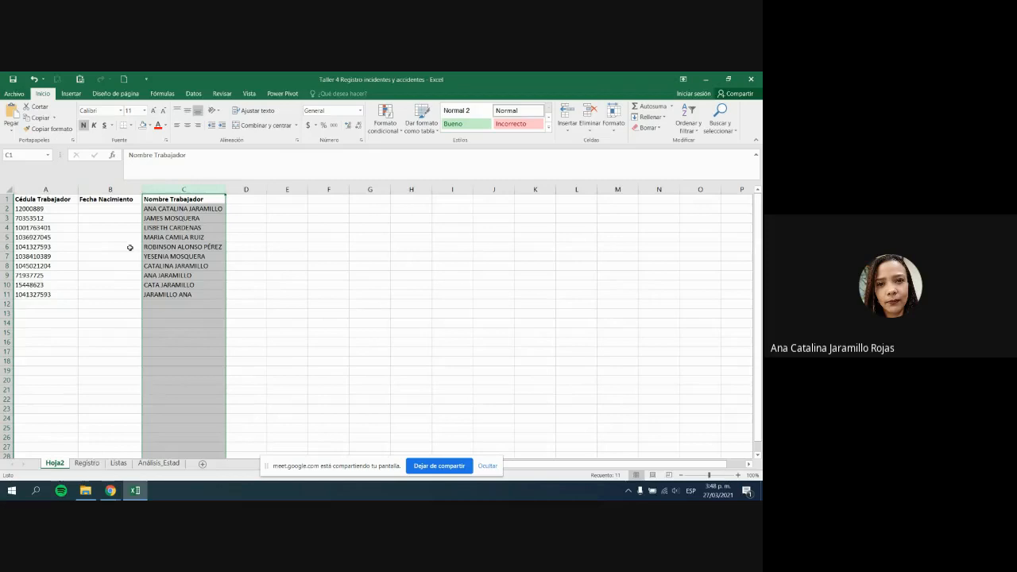
click(87, 463)
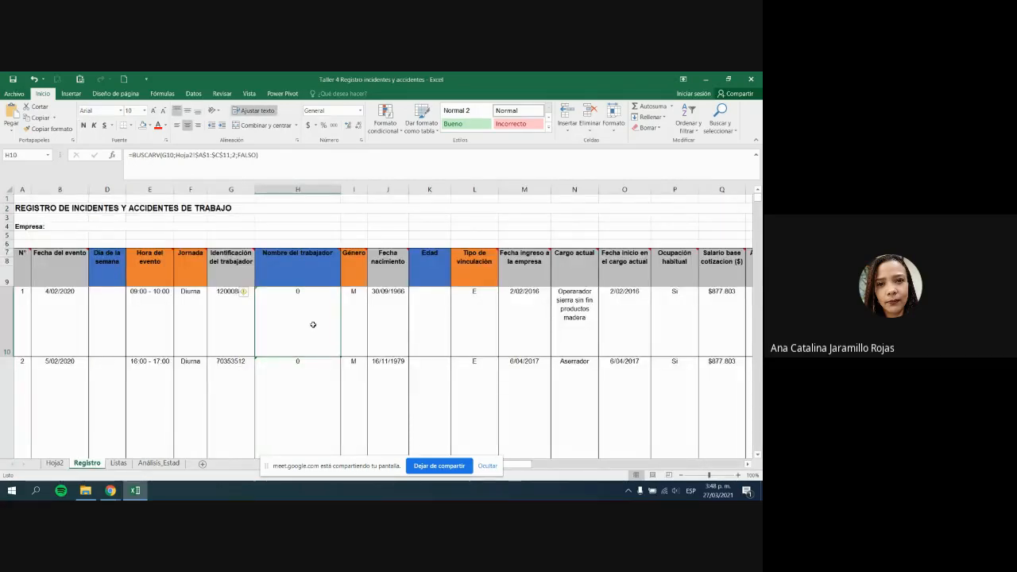
Step: Change H10's BUSCARV column index from 2 to 3 to read names from Hoja2's column C
click(235, 155)
click(235, 154)
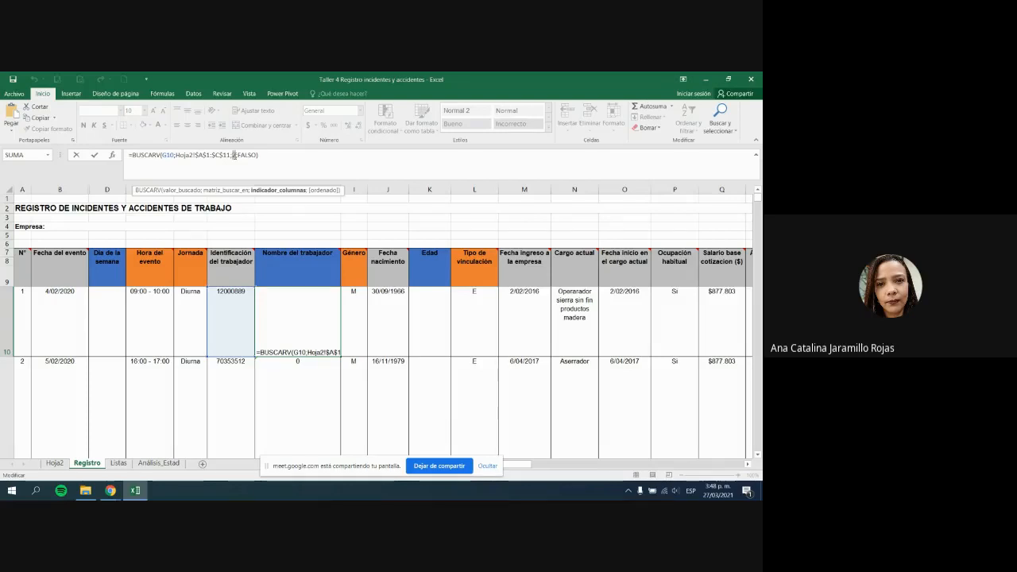
key(Return)
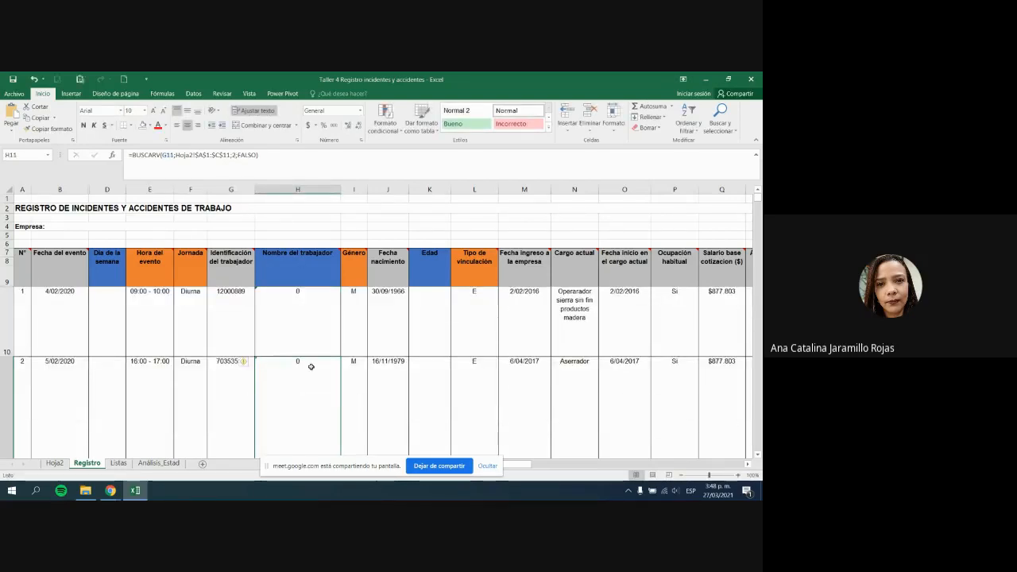
key(Up)
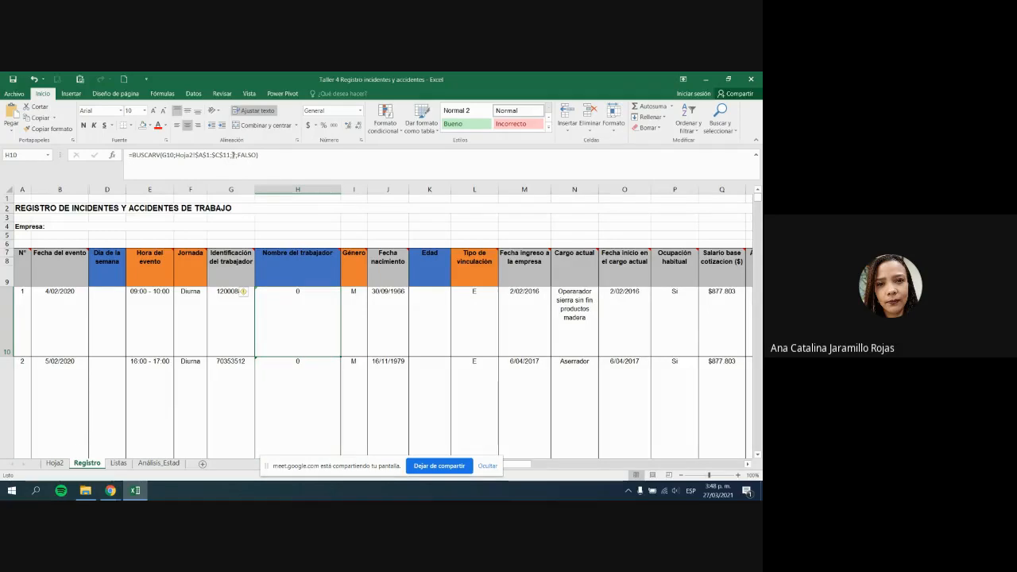
double_click(235, 155)
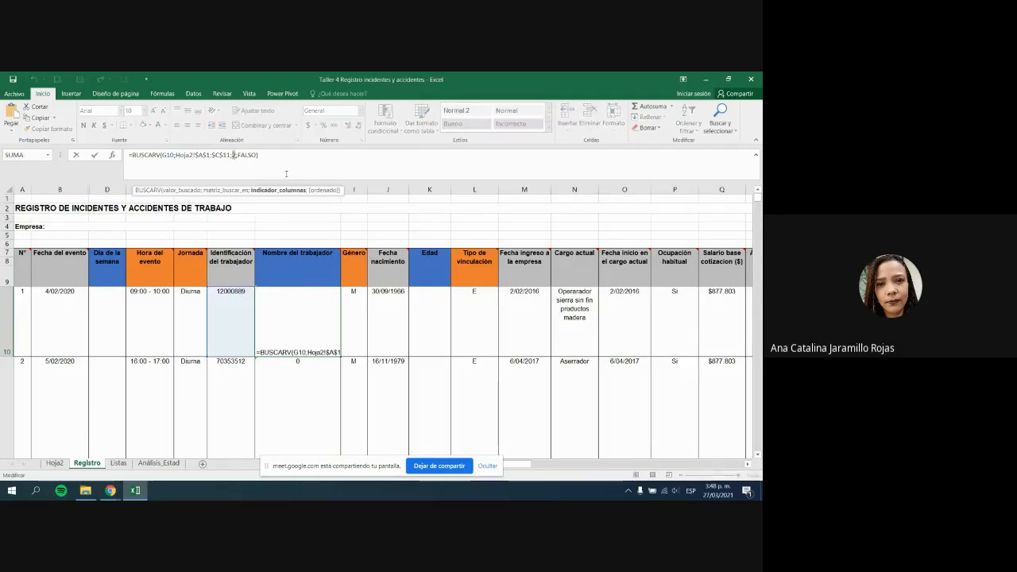
key(BackSpace)
text(3)
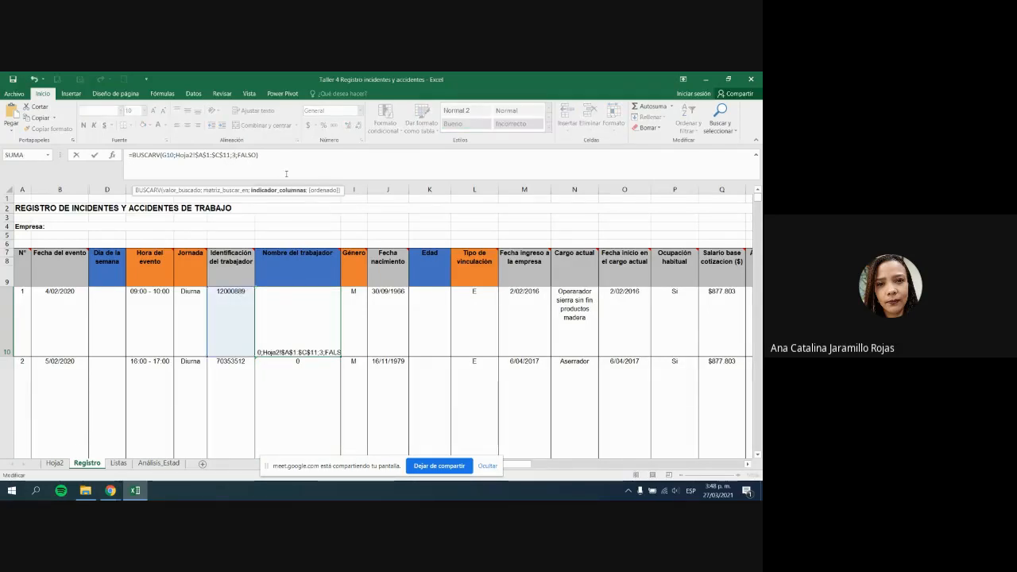
key(Return)
scroll(309, 452, up, 1)
click(290, 330)
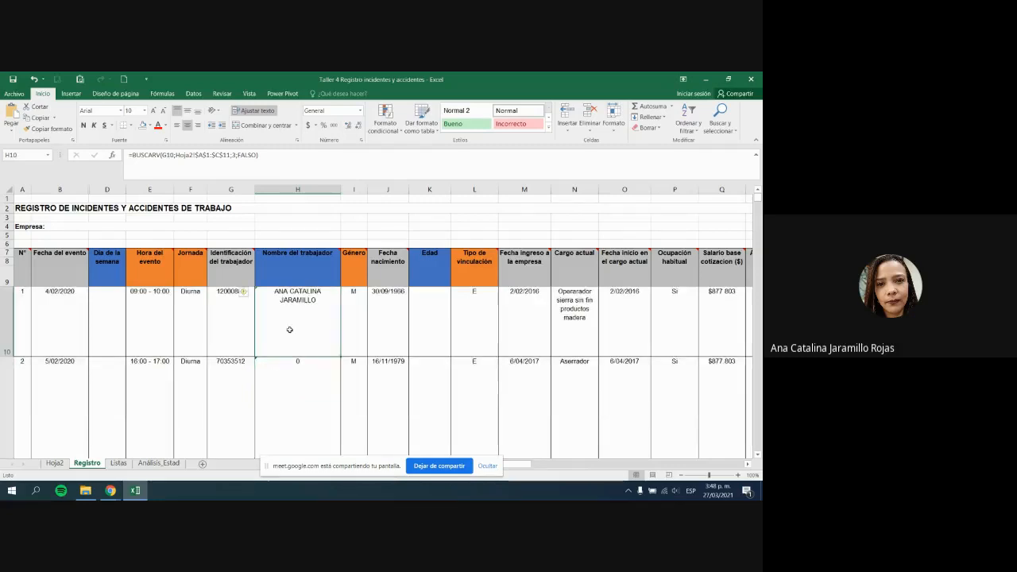
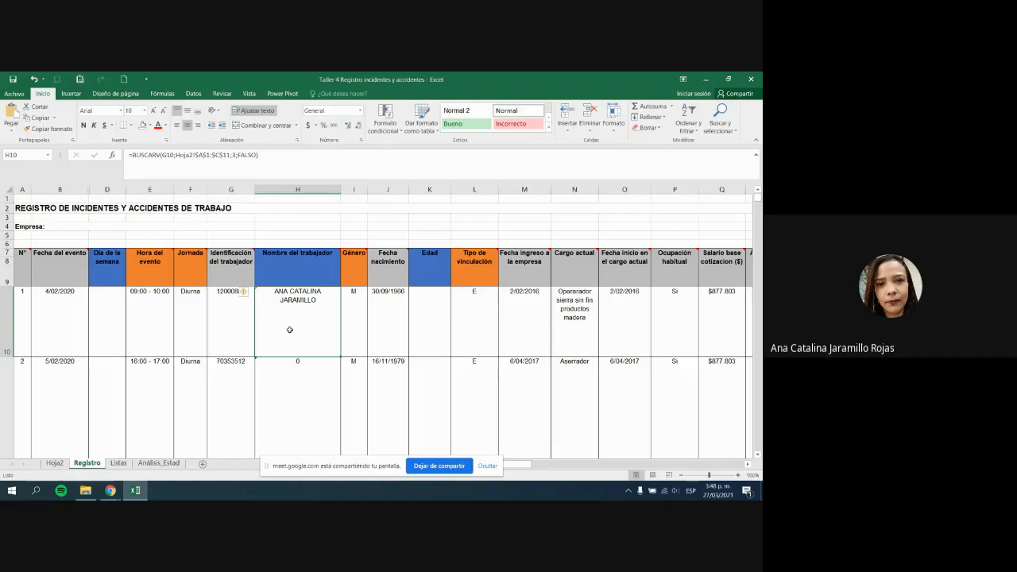
Step: Browse the Hoja2 worker list, selecting the ID, empty Fecha Nacimiento and name headers
click(54, 463)
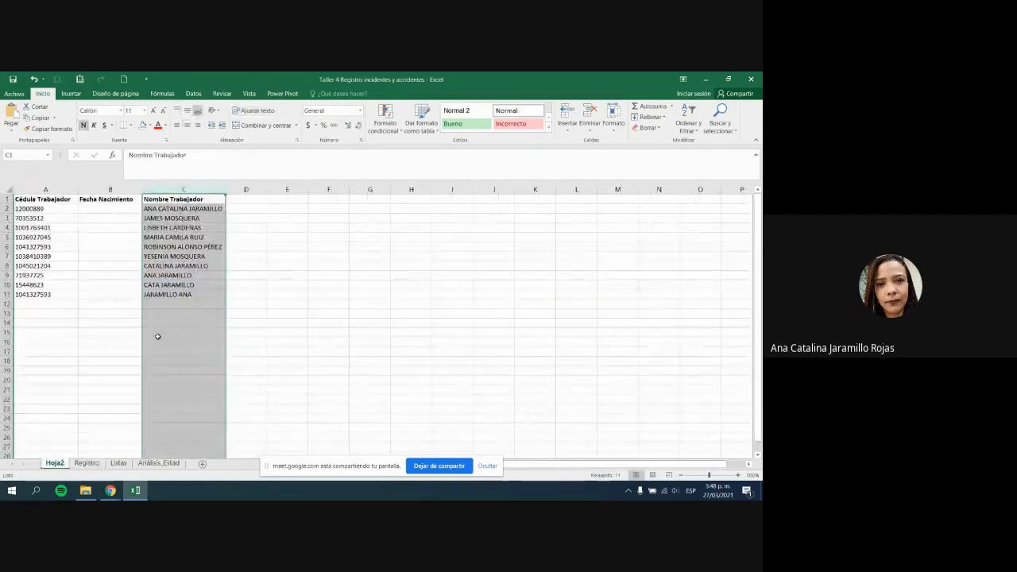
click(31, 202)
key(ctrl+a)
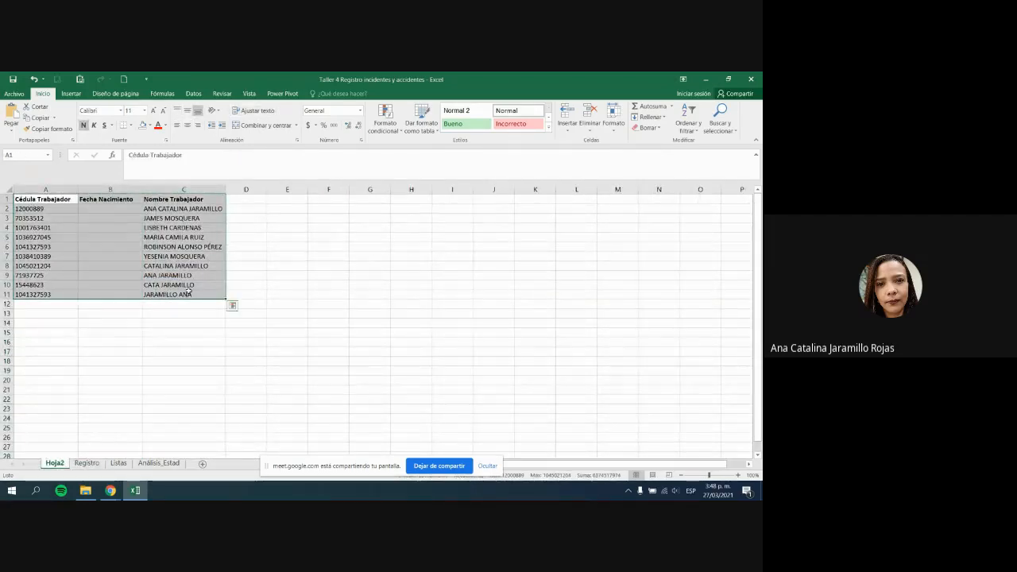
click(184, 198)
drag(32, 200, 601, 301)
click(176, 245)
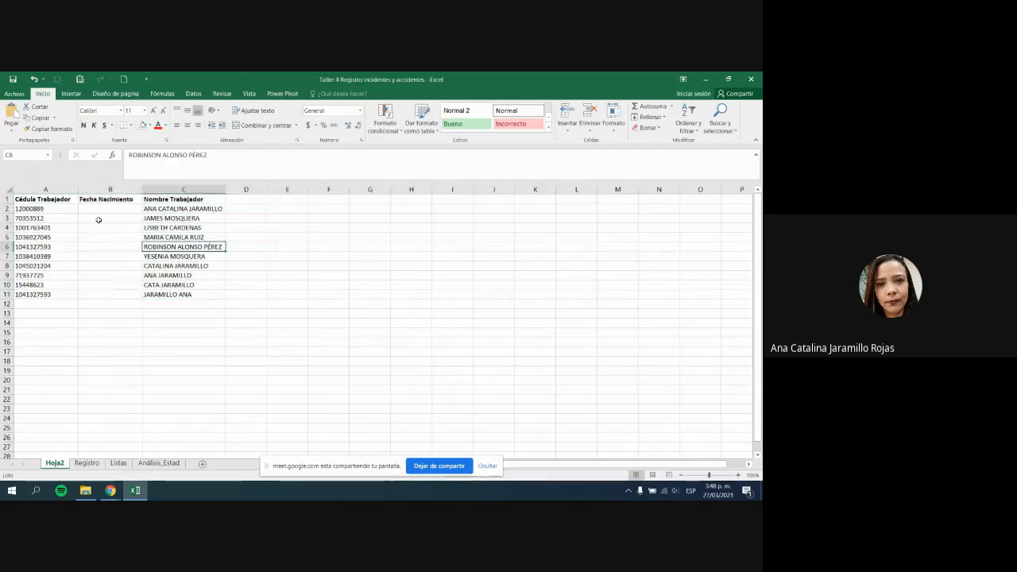
click(66, 190)
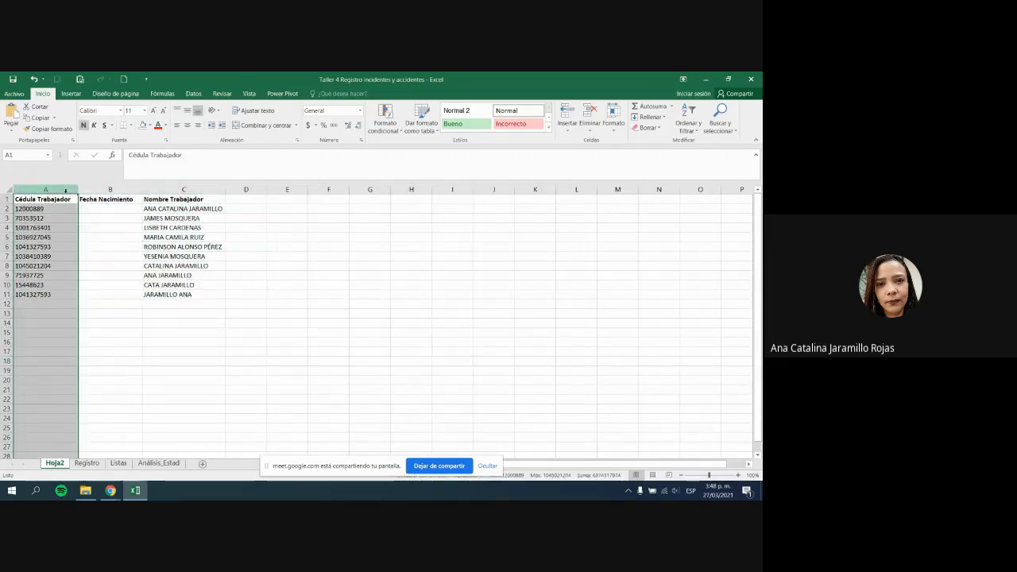
click(59, 200)
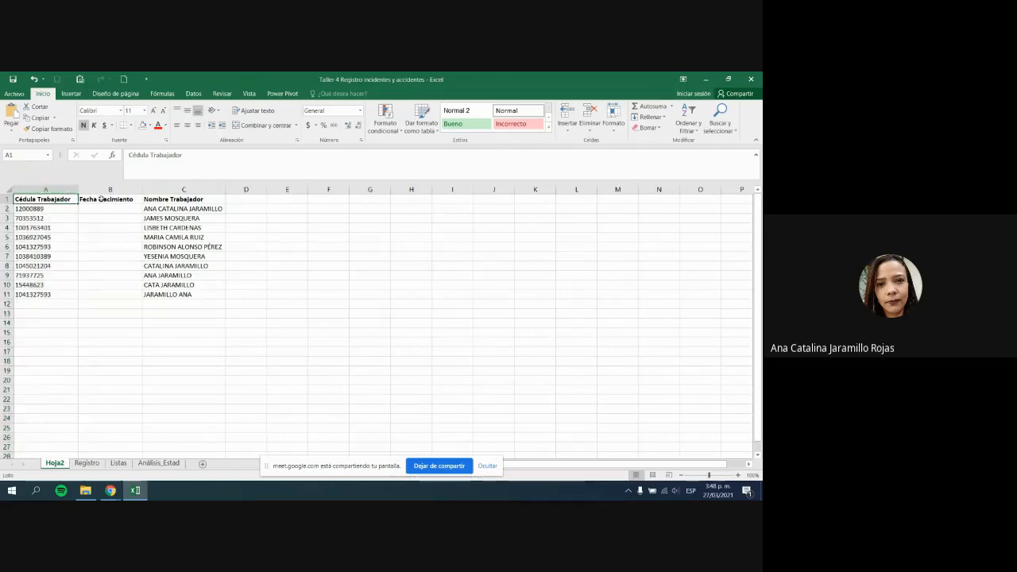
click(123, 199)
click(158, 199)
click(244, 200)
click(293, 205)
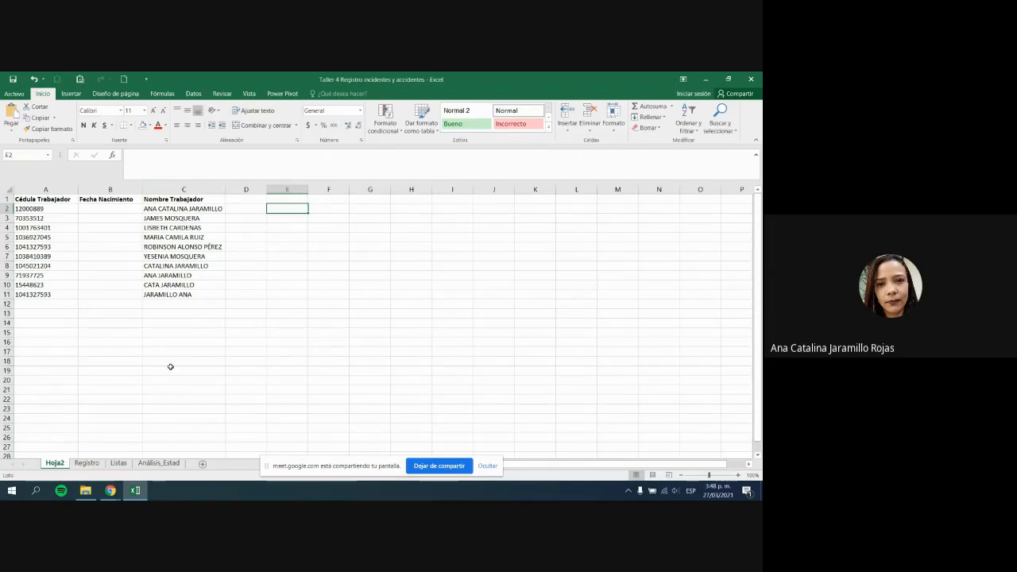
Step: Dismiss the screen-sharing notice in Google Meet and come back to the Excel workbook
key(alt+Tab)
key(alt+Tab)
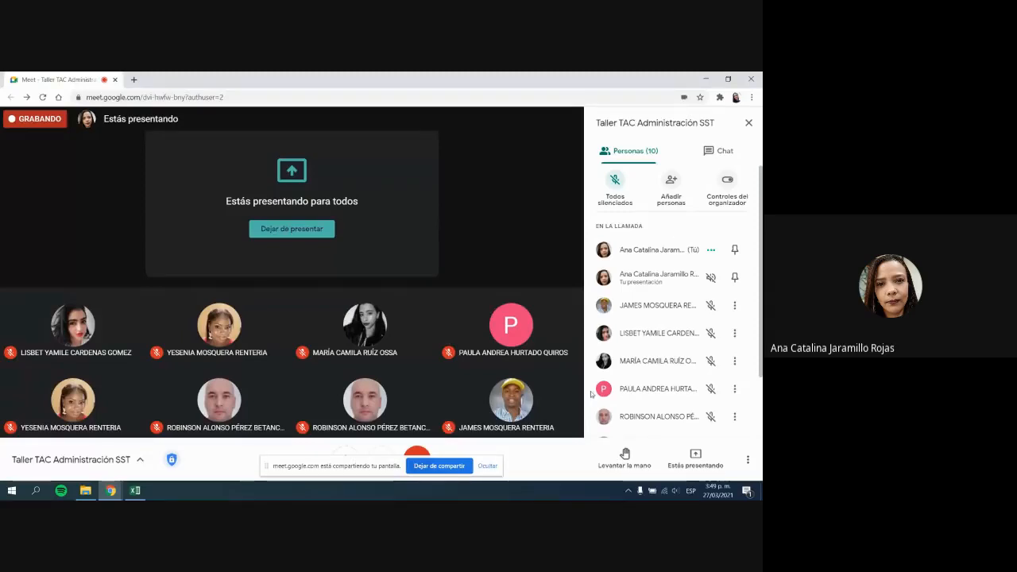
click(488, 468)
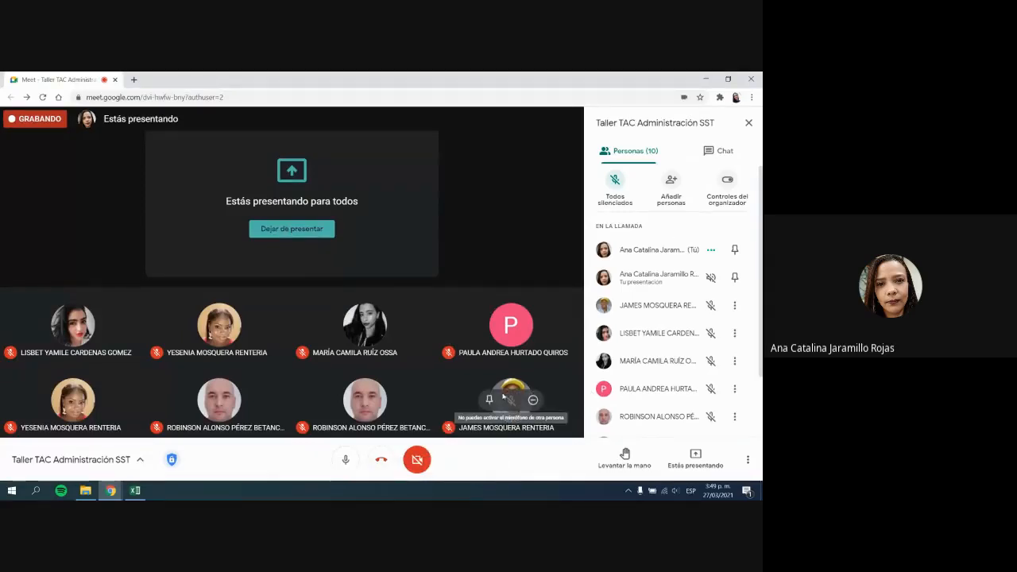
key(alt+Tab)
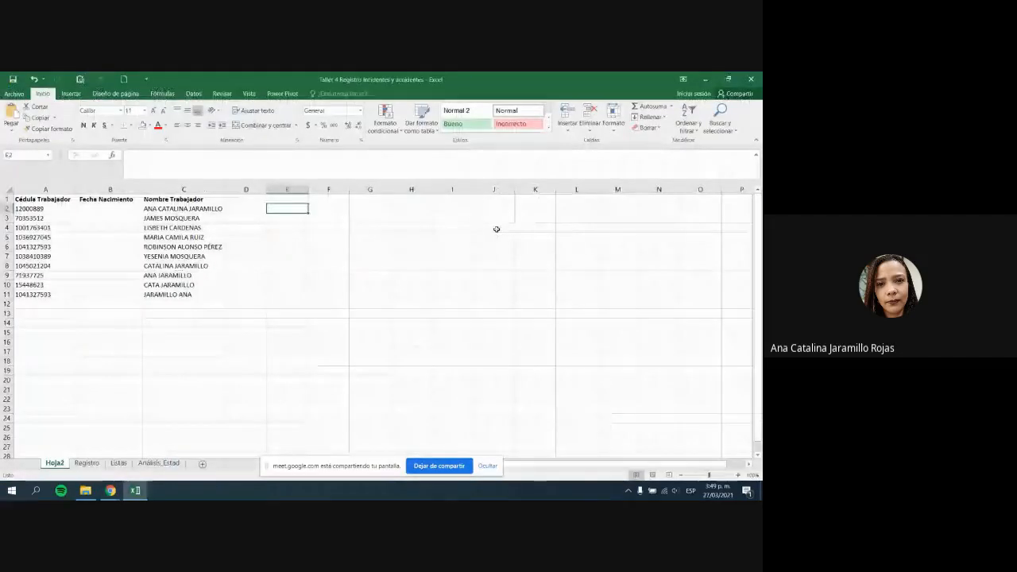
click(495, 227)
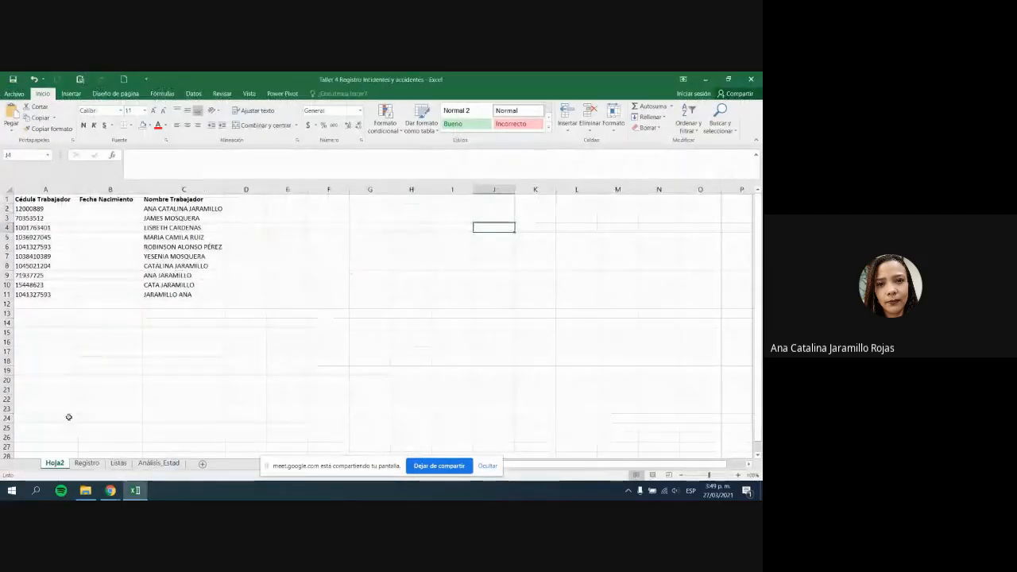
Step: Delete the empty Fecha Nacimiento column B on Hoja2
click(86, 463)
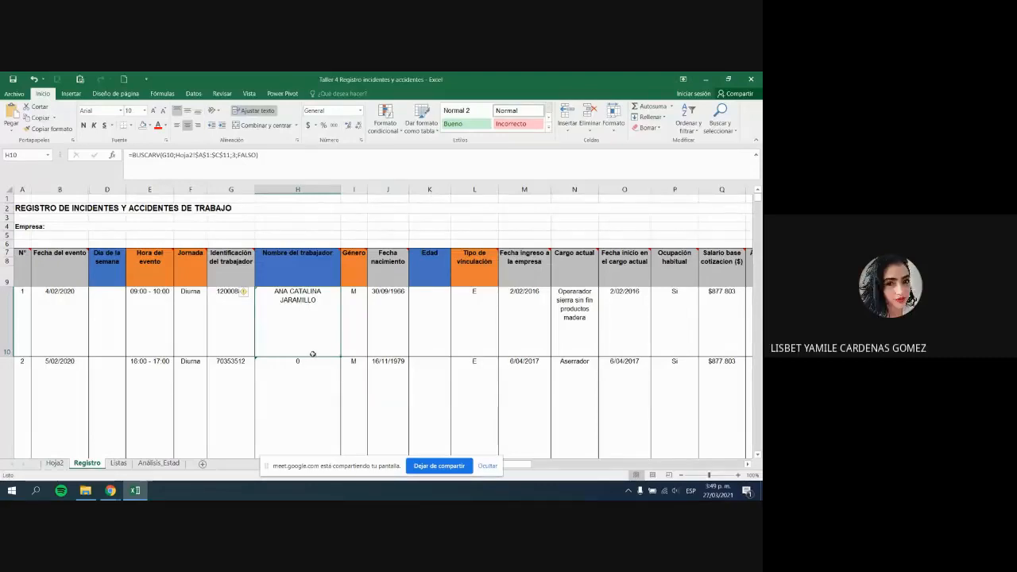
click(54, 463)
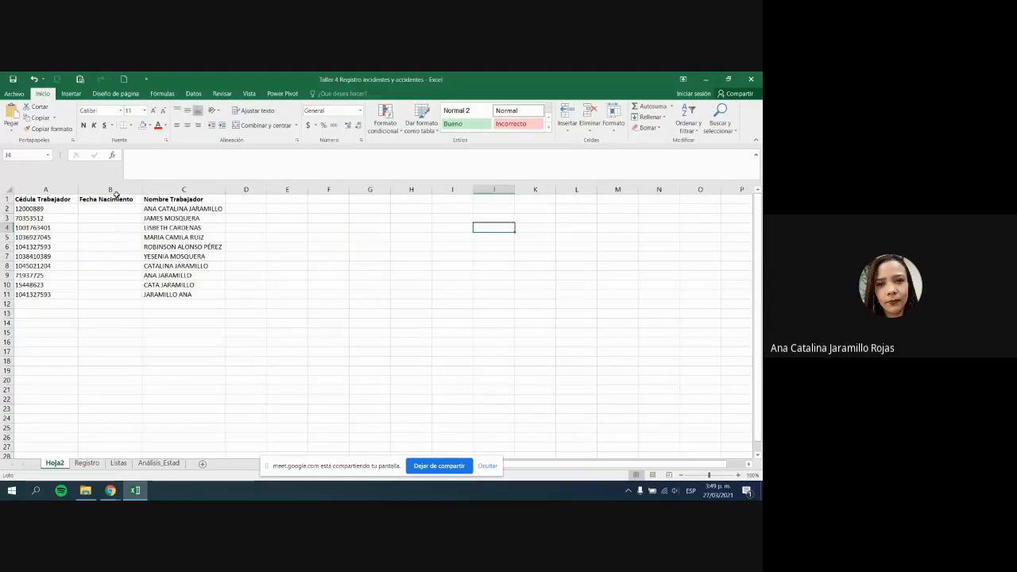
click(116, 191)
right_click(116, 191)
key(Escape)
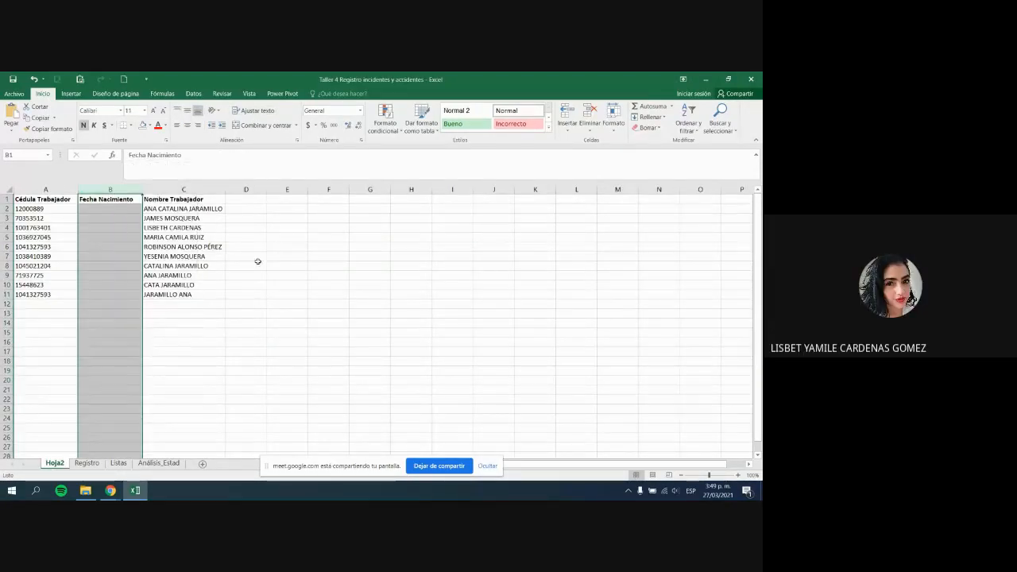
right_click(116, 191)
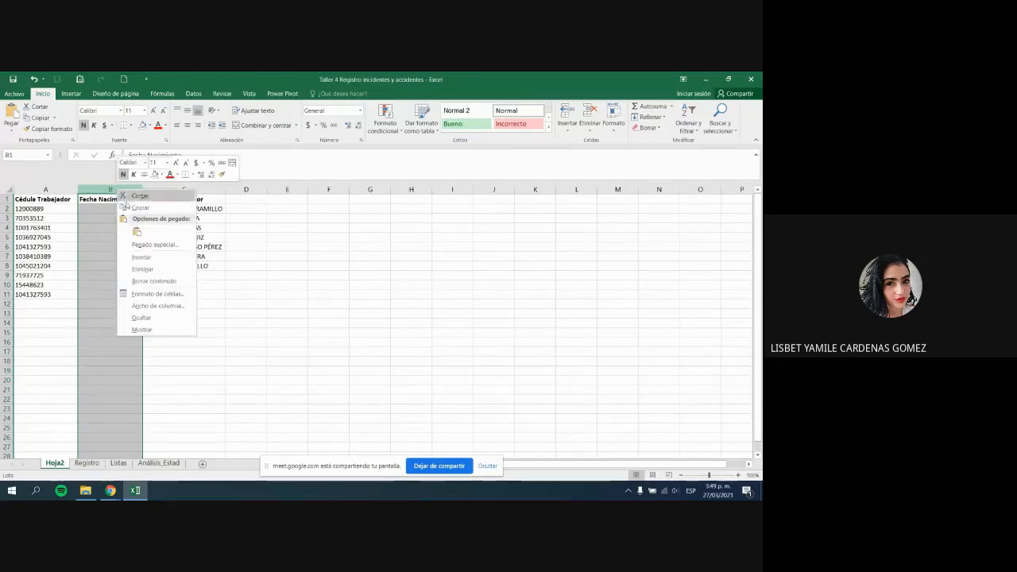
click(148, 270)
Step: Check the names now in column B and the worker IDs in A1:A11
click(148, 275)
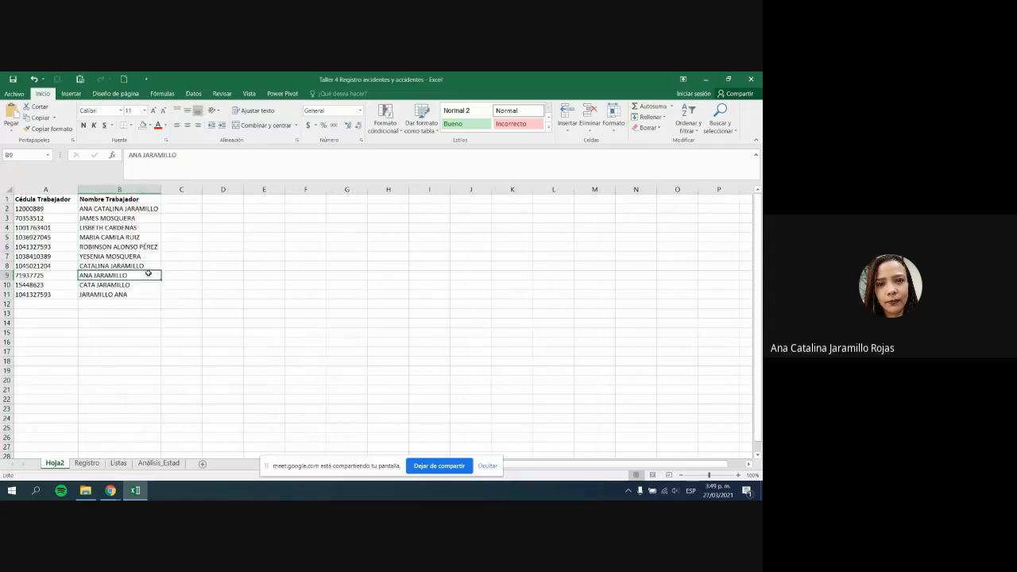
click(128, 294)
click(119, 198)
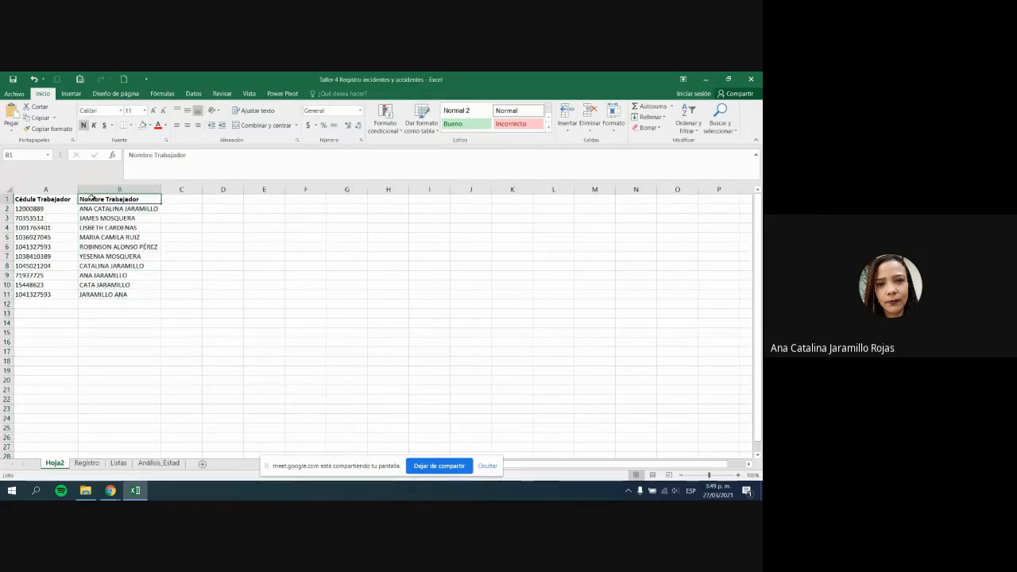
click(65, 199)
click(71, 230)
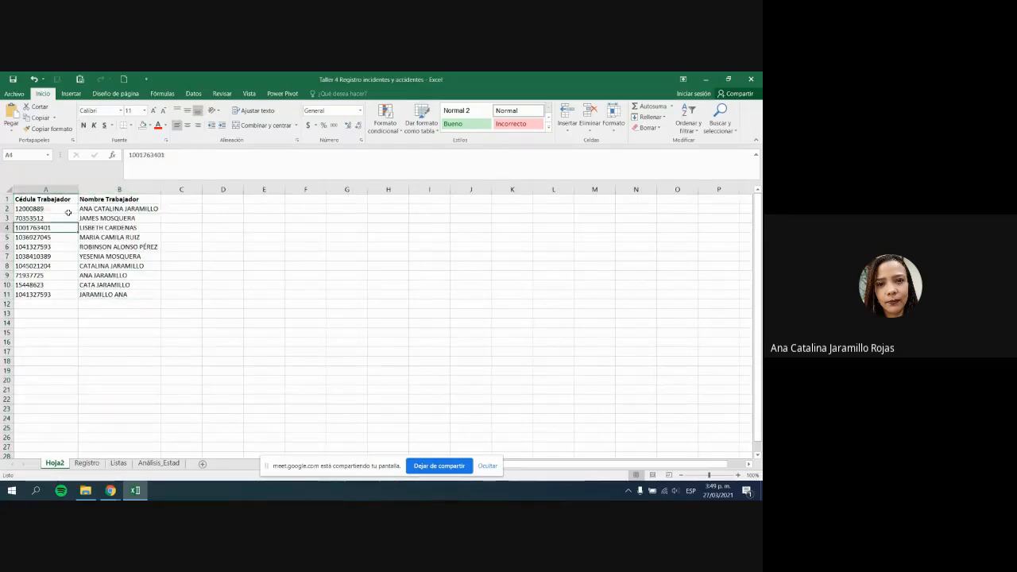
drag(63, 201, 67, 294)
click(67, 294)
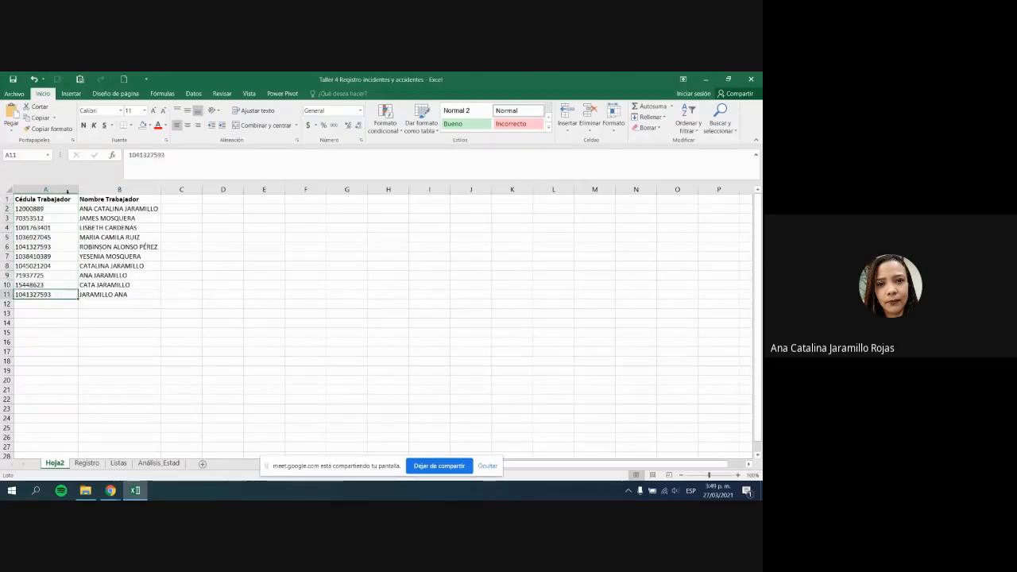
Step: Restore H10's worker-name lookup on Registro by pasting H11's updated BUSCARV formula into it
click(87, 462)
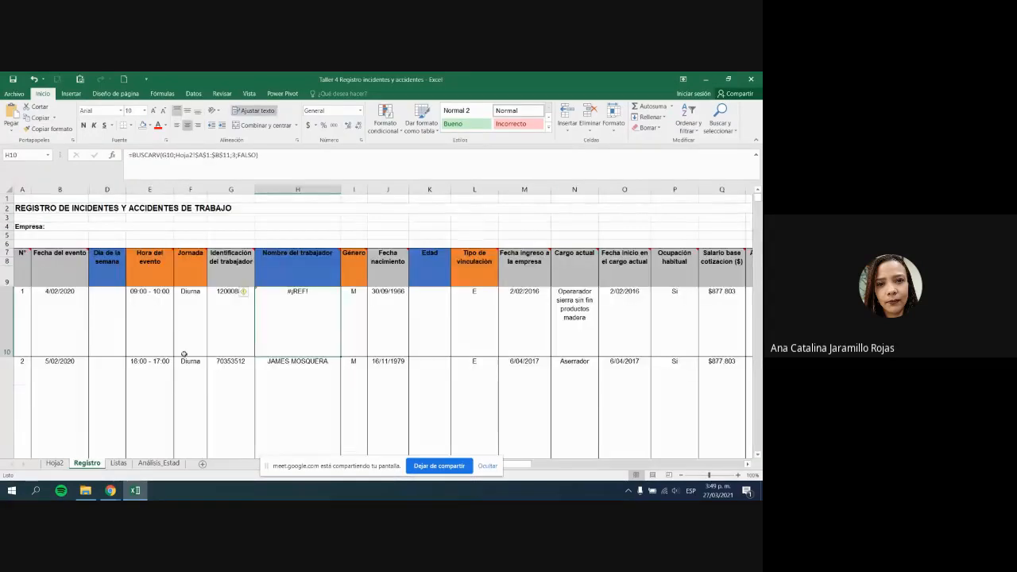
click(228, 323)
click(302, 324)
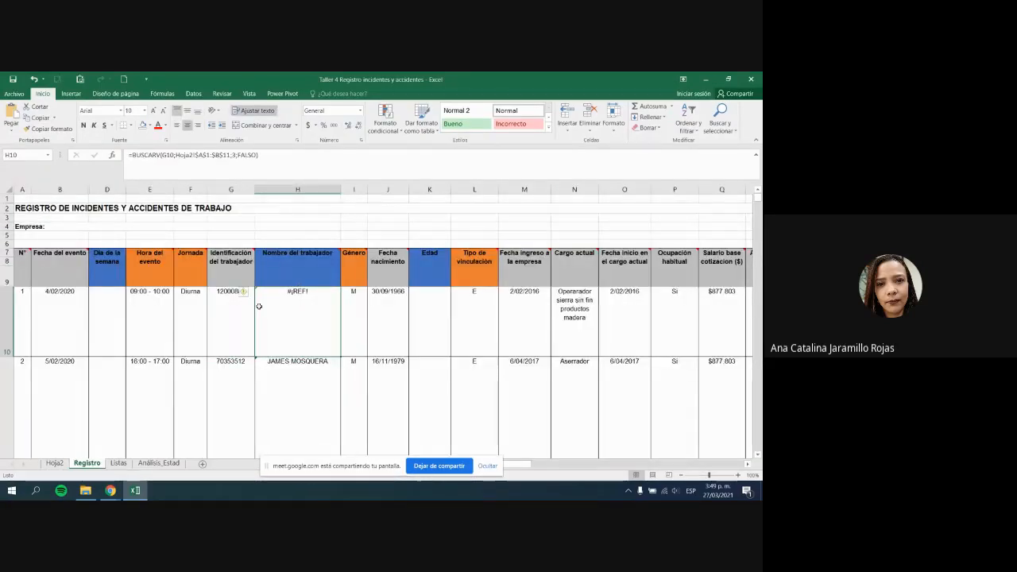
click(322, 394)
scroll(326, 389, down, 1)
scroll(342, 382, up, 2)
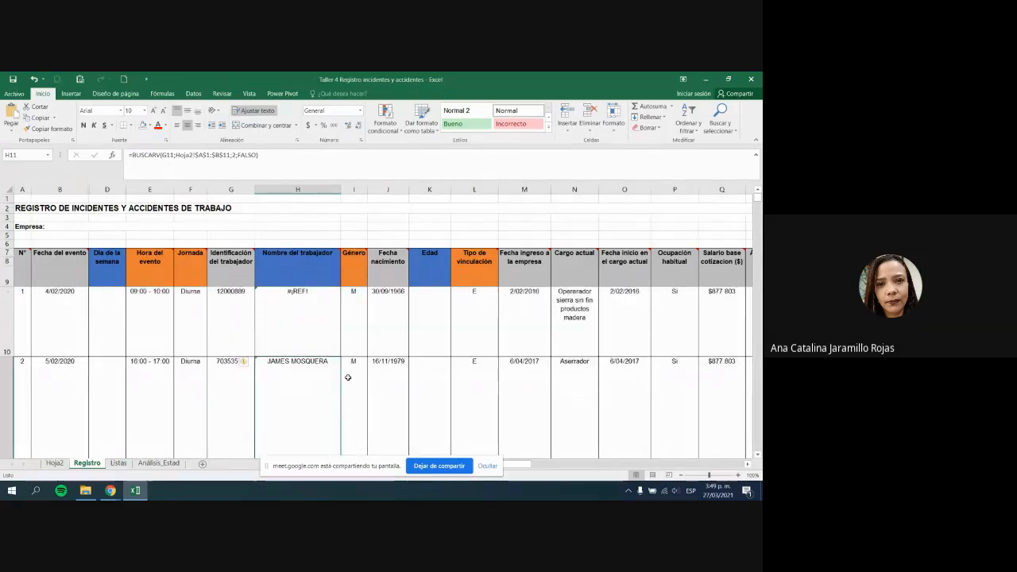
key(ctrl+c)
key(Up)
key(ctrl+v)
click(239, 300)
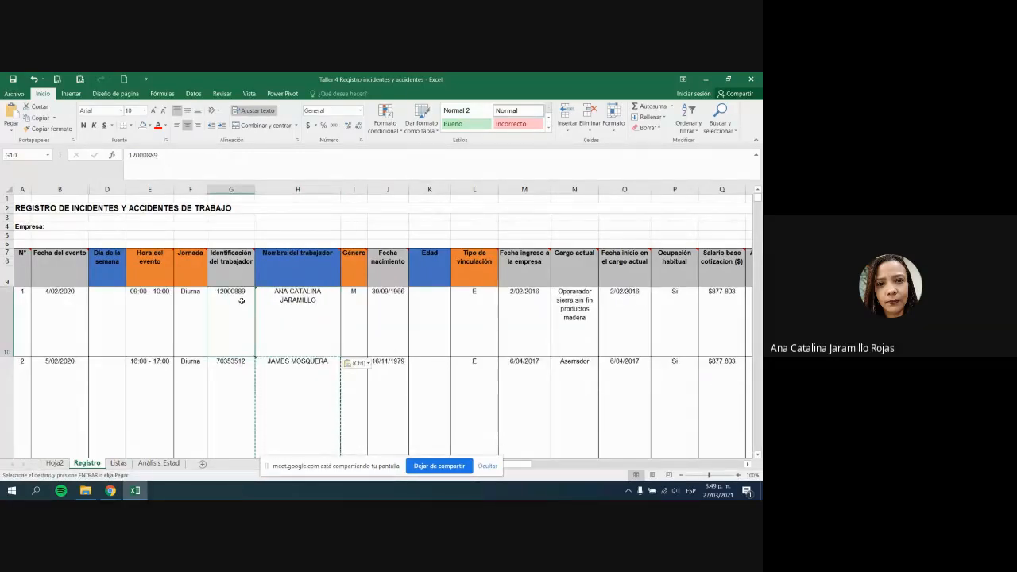
drag(236, 275, 241, 334)
click(240, 333)
click(279, 337)
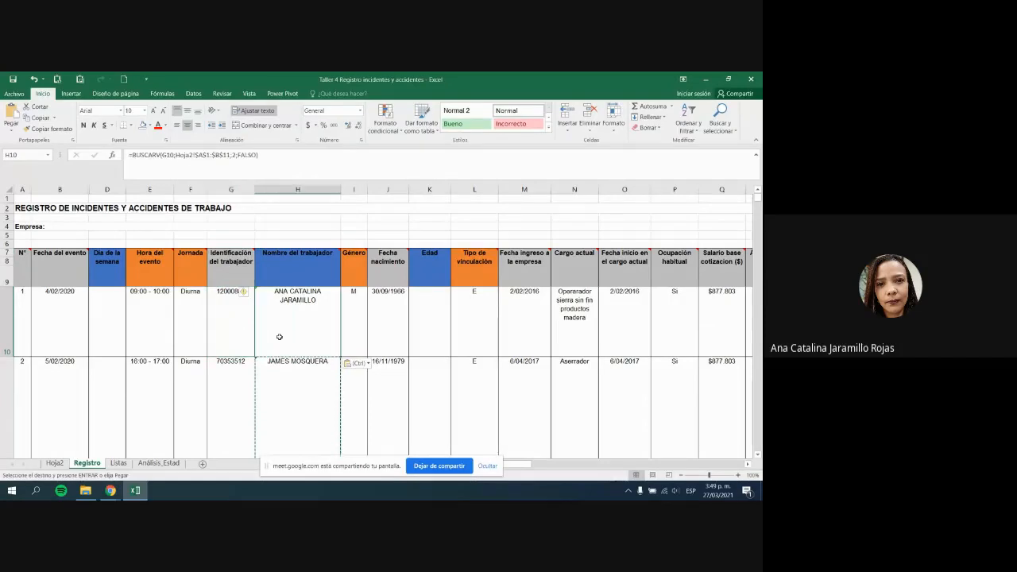
Step: Review the Hoja2 worker list in A1:B11 and its Cédula Trabajador column
click(54, 463)
drag(54, 199, 113, 294)
click(113, 294)
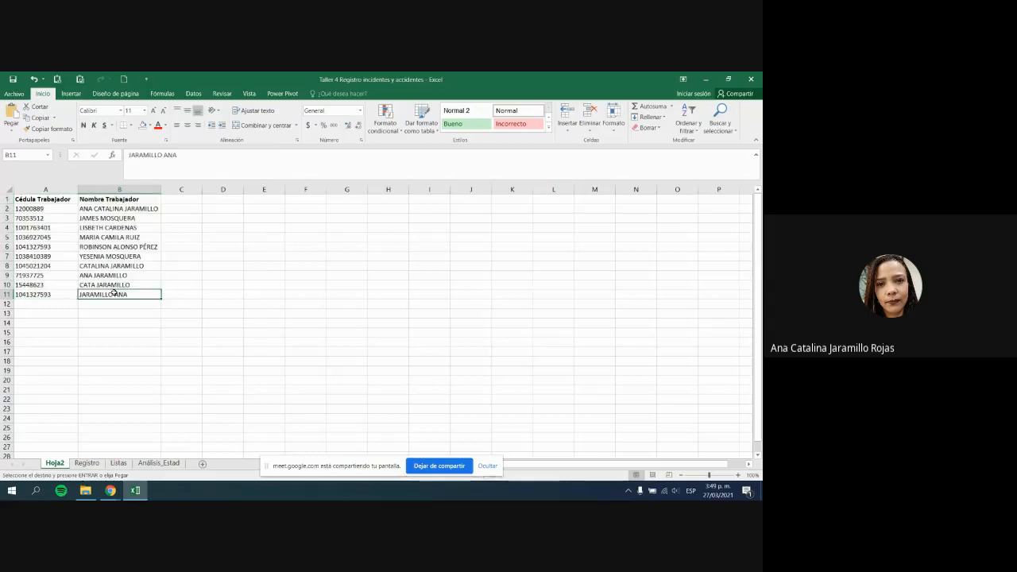
click(54, 188)
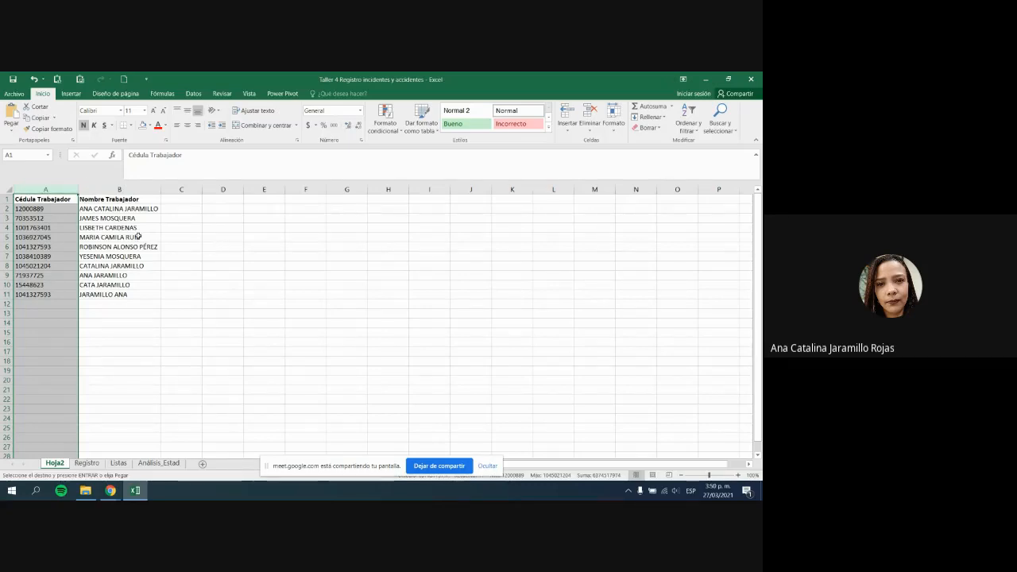
click(64, 185)
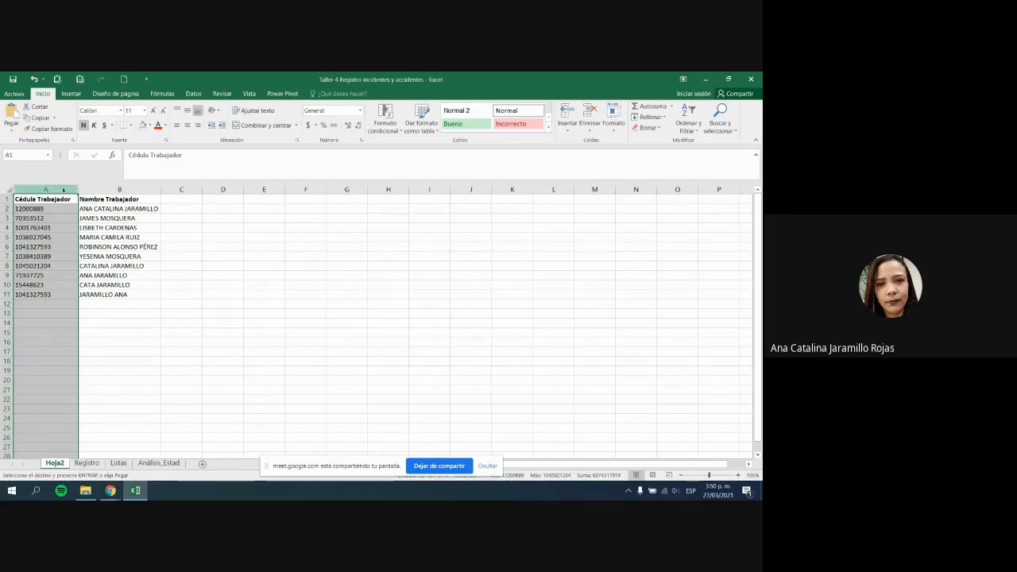
Step: Glance at the browser, return to the Registro sheet, then go back to Hoja2
key(alt+Tab)
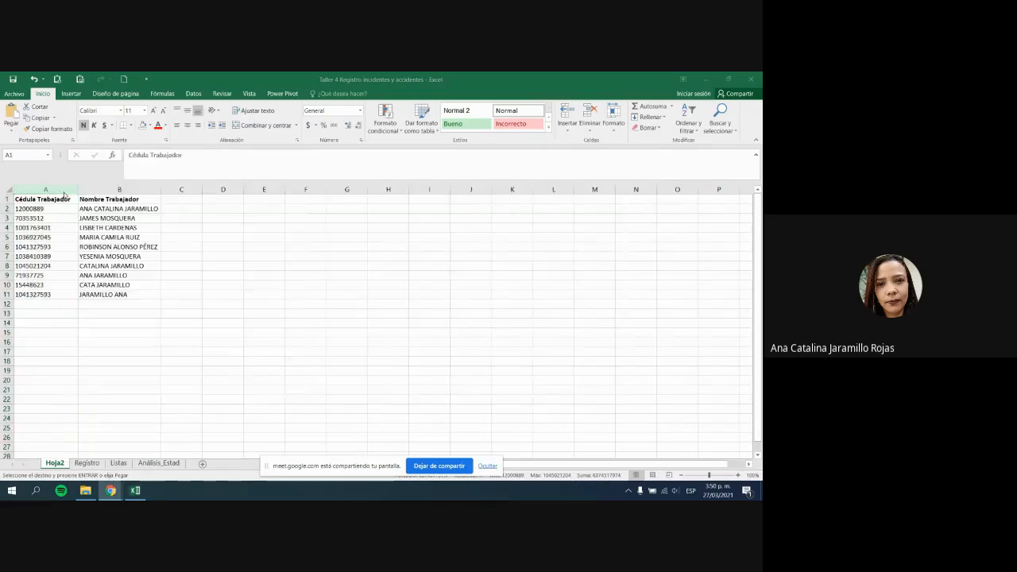
click(94, 463)
click(87, 464)
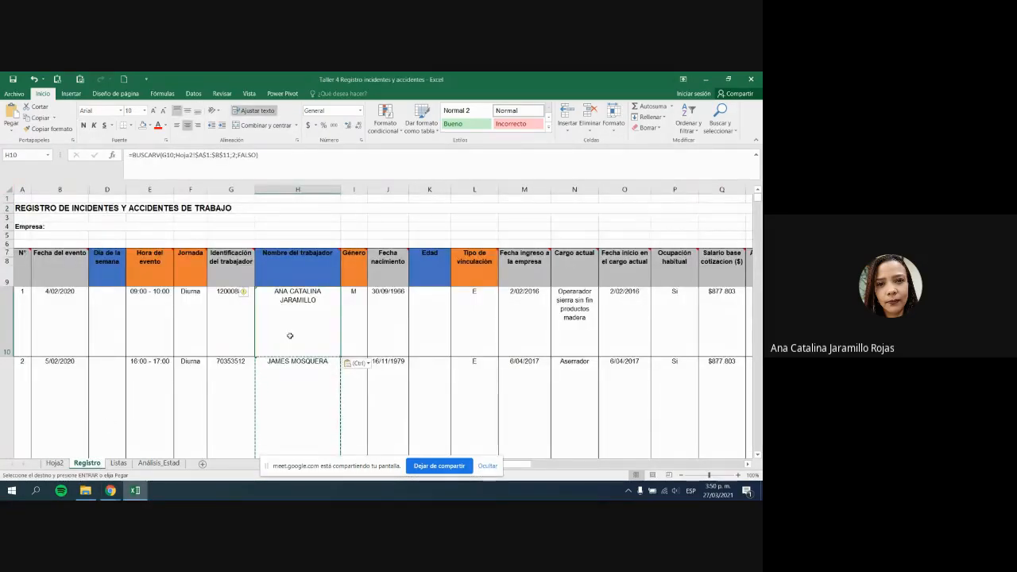
key(Escape)
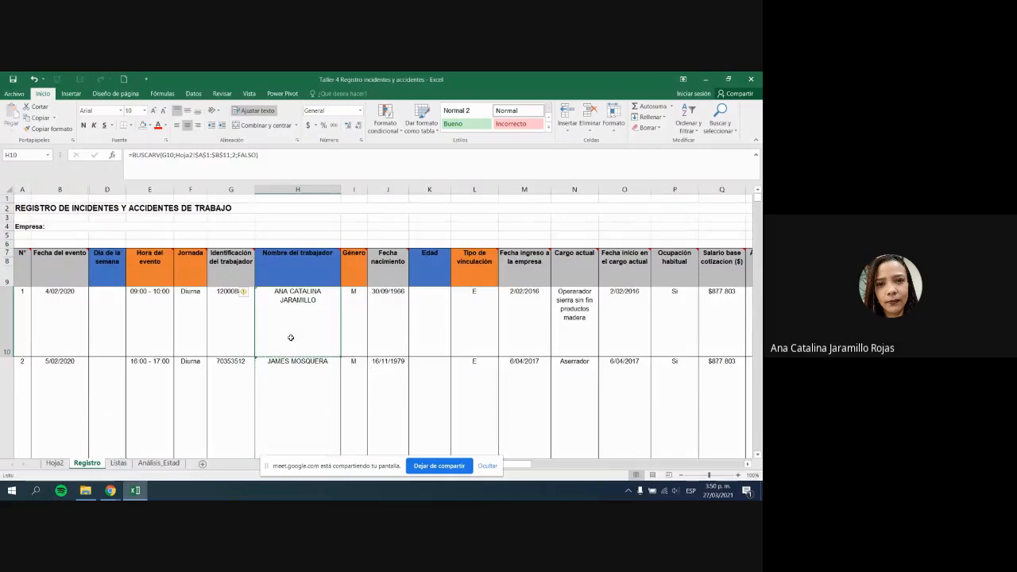
click(54, 463)
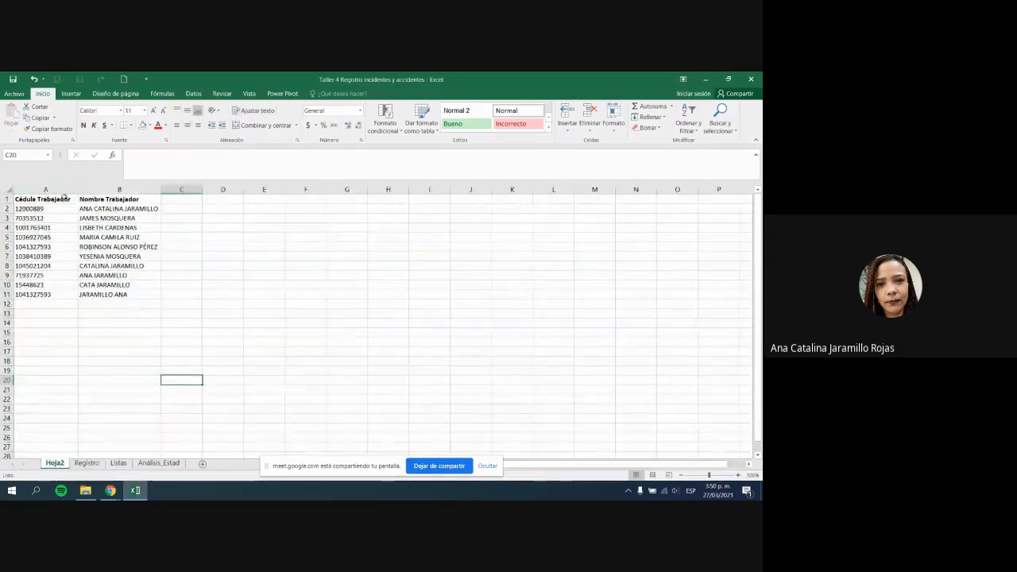
Step: Copy the worker IDs to column C and move the names and IDs into columns A and B
drag(64, 197, 127, 296)
drag(43, 198, 52, 293)
key(ctrl+c)
click(178, 200)
key(ctrl+v)
click(120, 198)
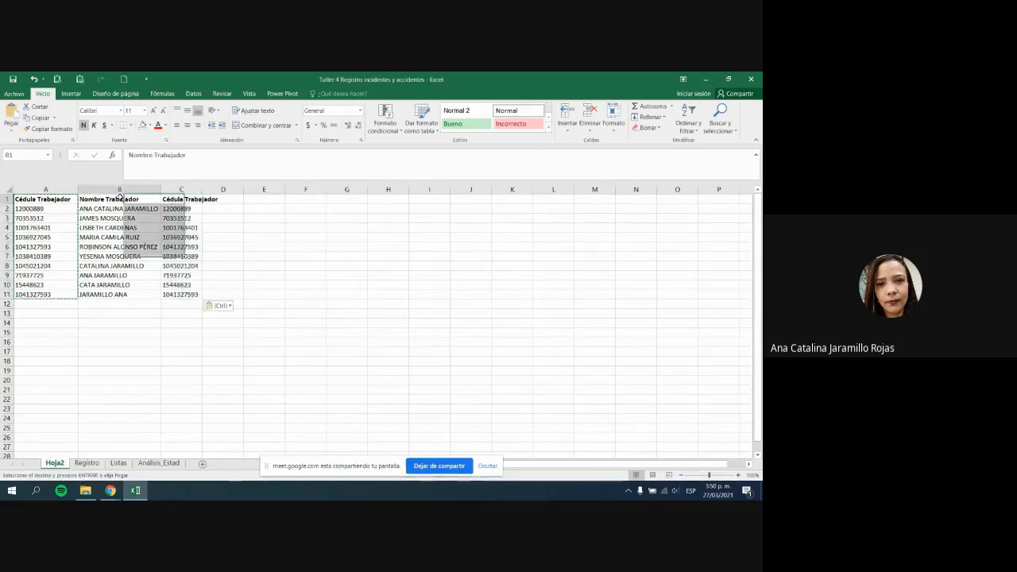
drag(120, 198, 182, 295)
key(Escape)
drag(71, 200, 119, 295)
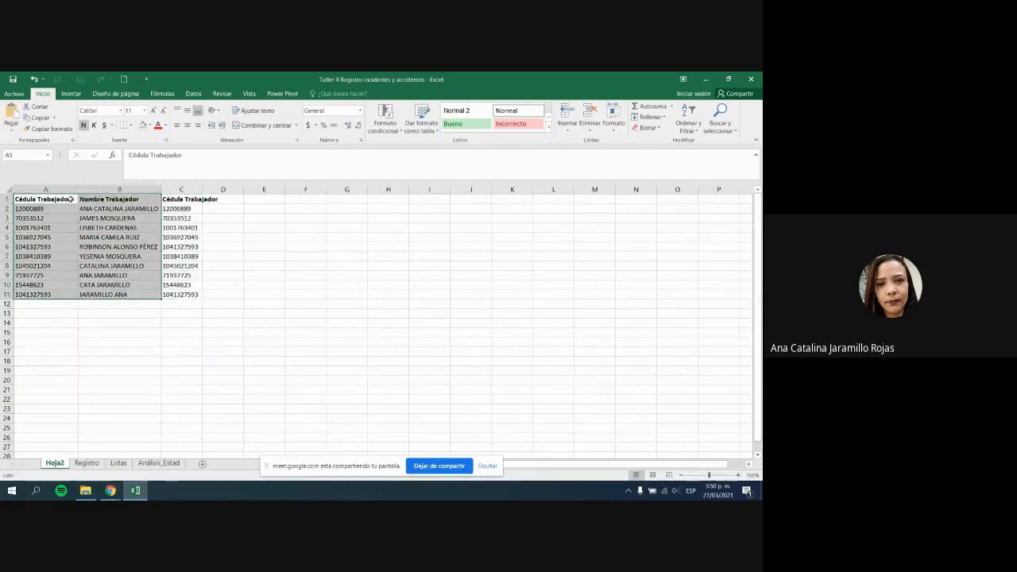
key(ctrl+v)
click(90, 237)
Step: Check the reordered Hoja2 list, names in column A and IDs in column B
drag(101, 200, 109, 294)
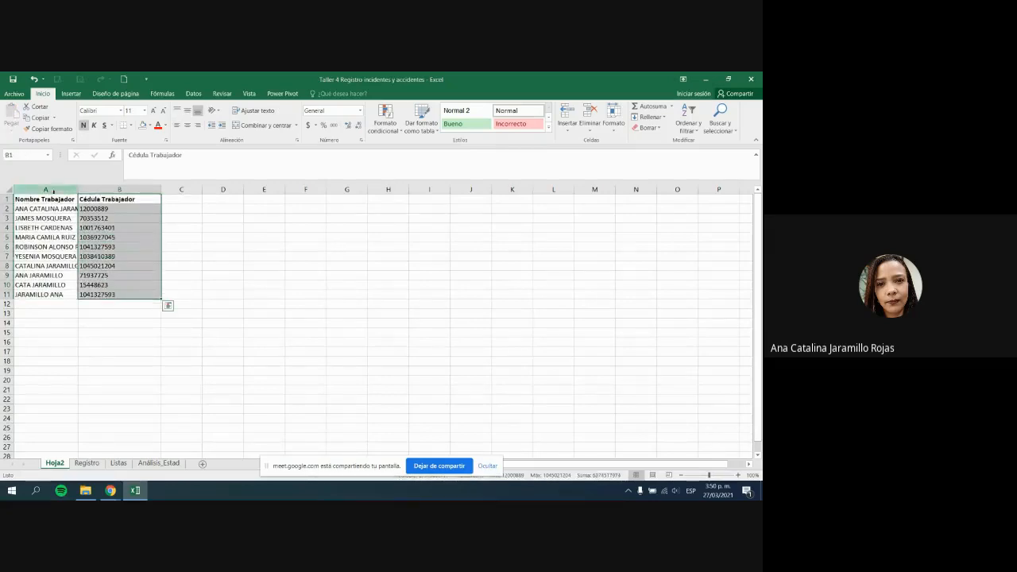
click(53, 191)
drag(56, 199, 59, 286)
drag(103, 201, 112, 294)
click(99, 294)
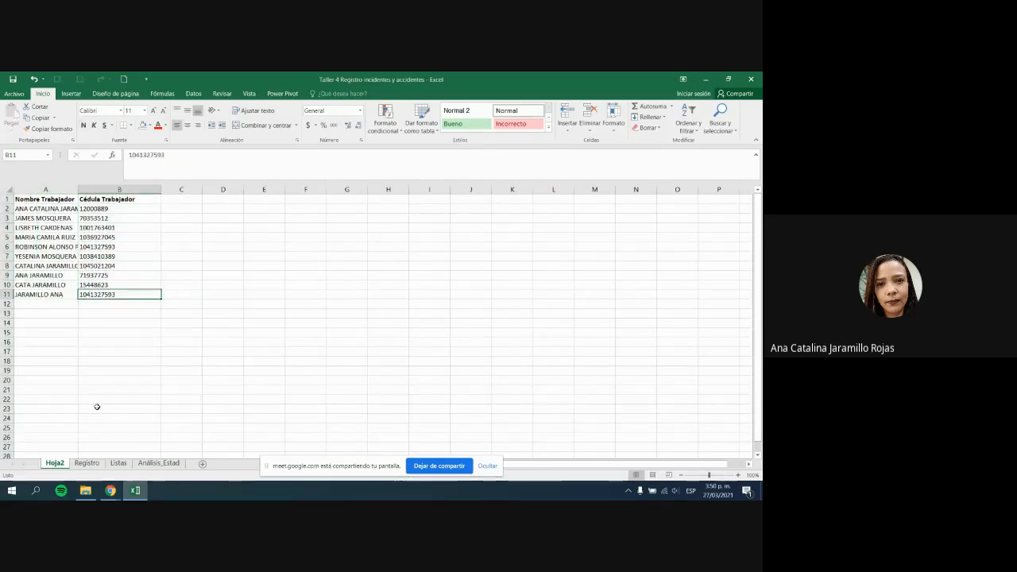
Step: Re-enter the BUSCARV name lookup formula in Registro's H10
click(89, 463)
click(329, 314)
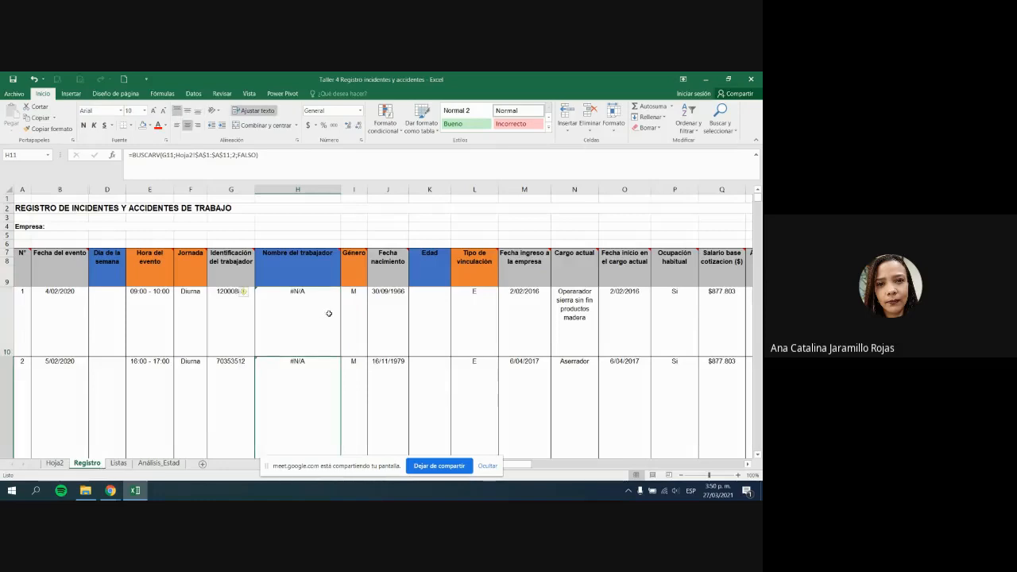
click(299, 155)
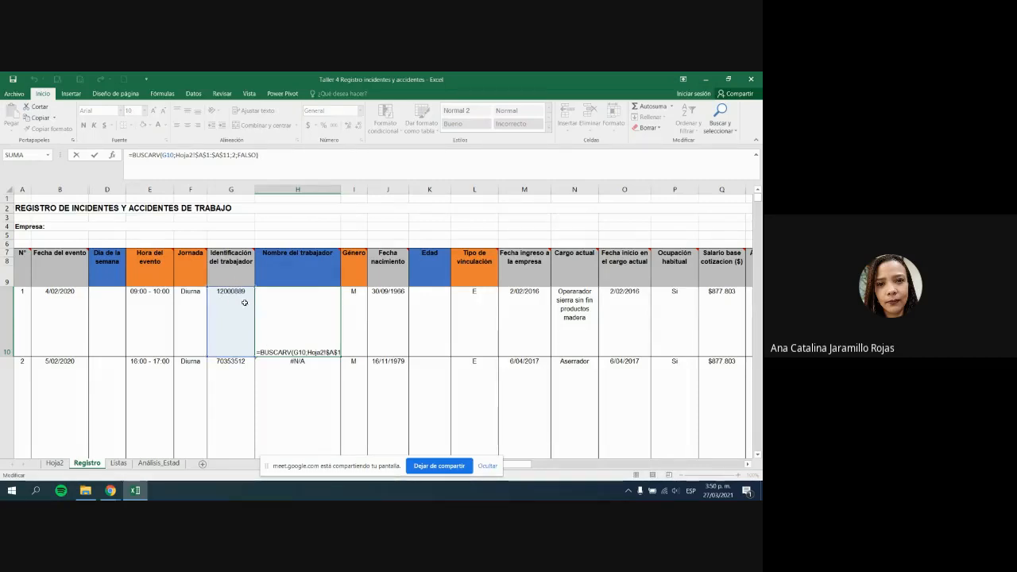
key(Return)
Step: Compare Hoja2's name and ID columns against the #N/A lookups on Registro
click(54, 463)
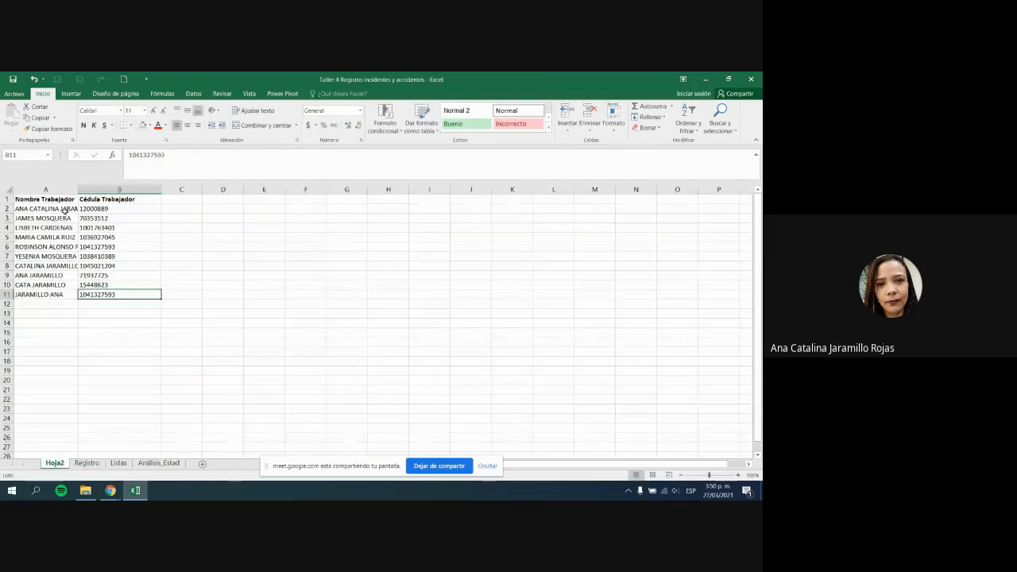
drag(64, 208, 59, 294)
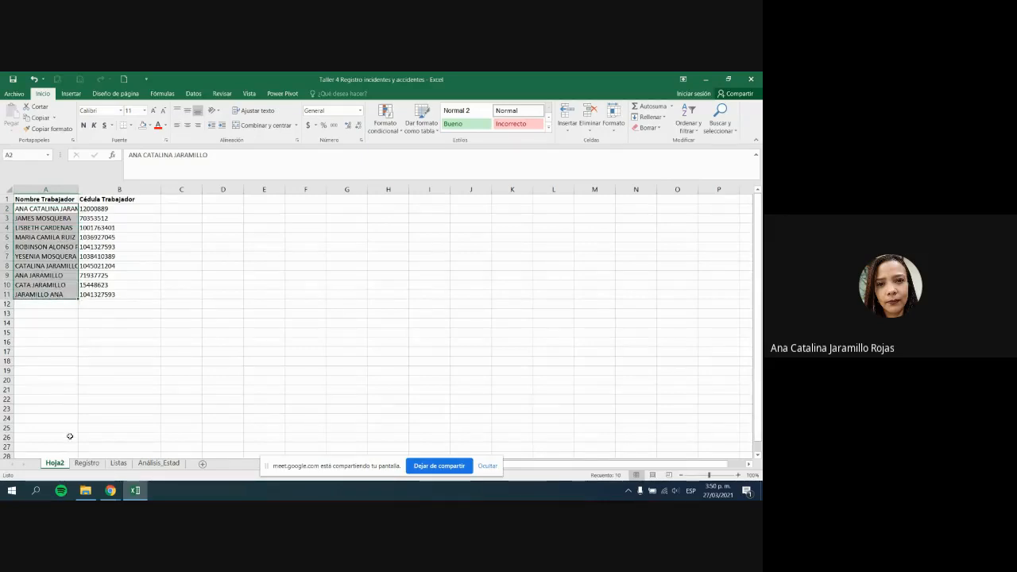
click(87, 462)
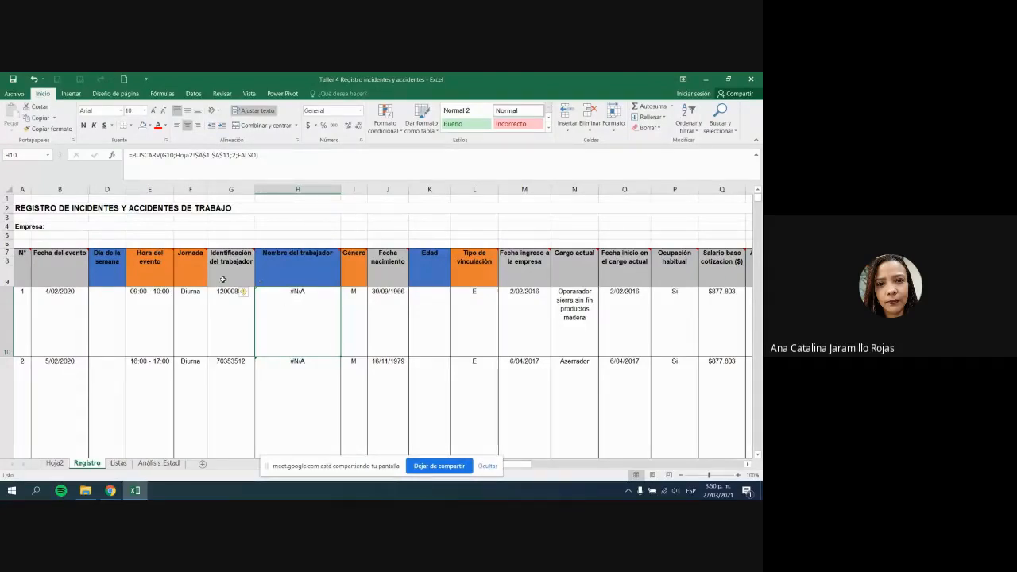
click(54, 463)
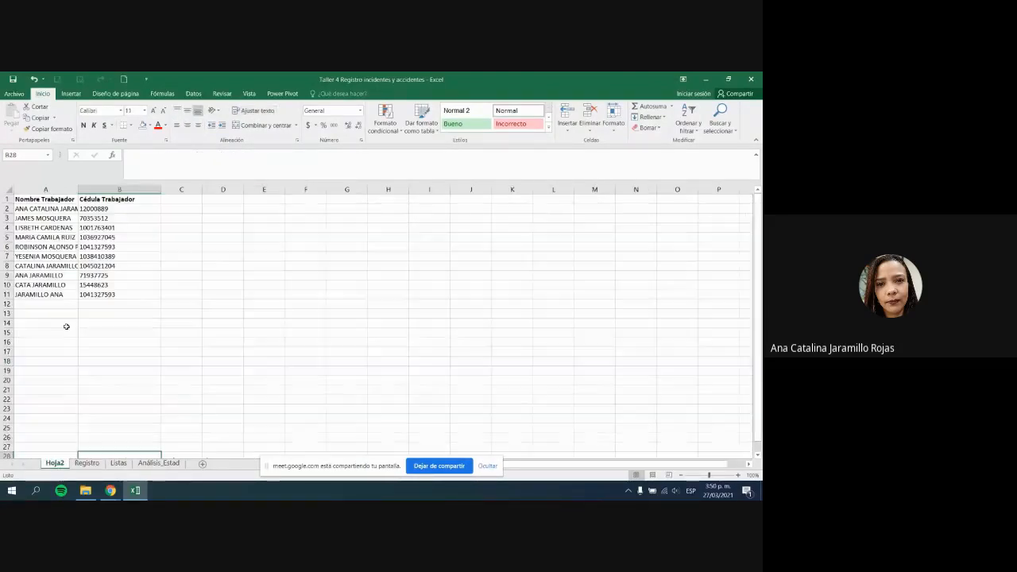
drag(106, 208, 104, 294)
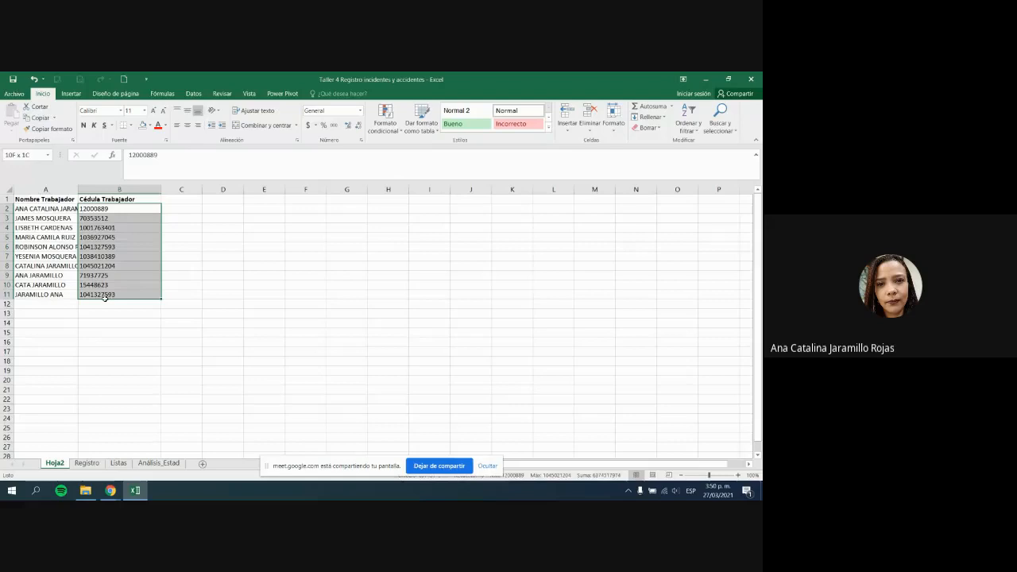
click(43, 188)
click(107, 217)
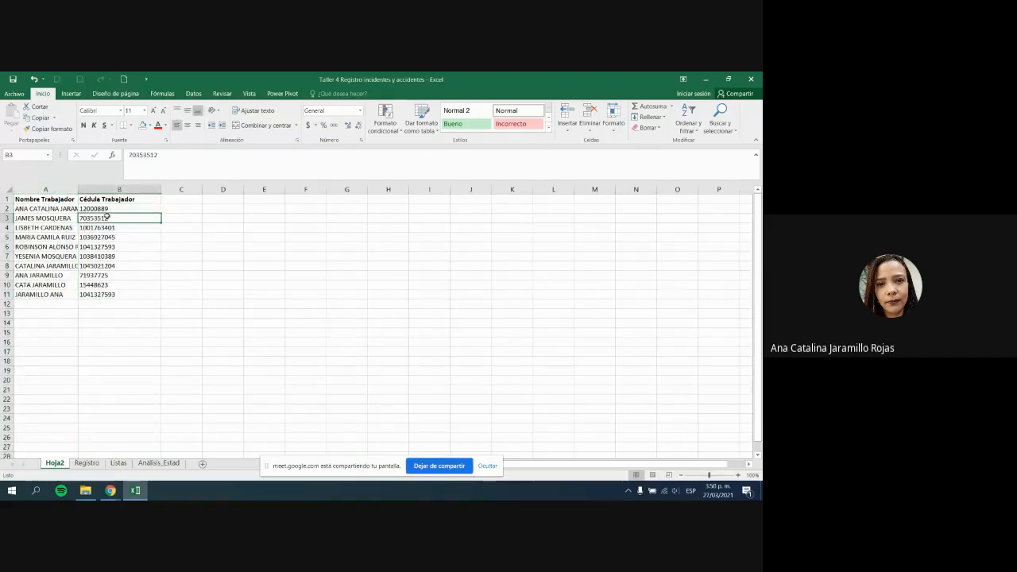
Step: Move the names to column C and delete empty column A, leaving IDs in A and names in B
click(61, 190)
key(ctrl+c)
click(151, 189)
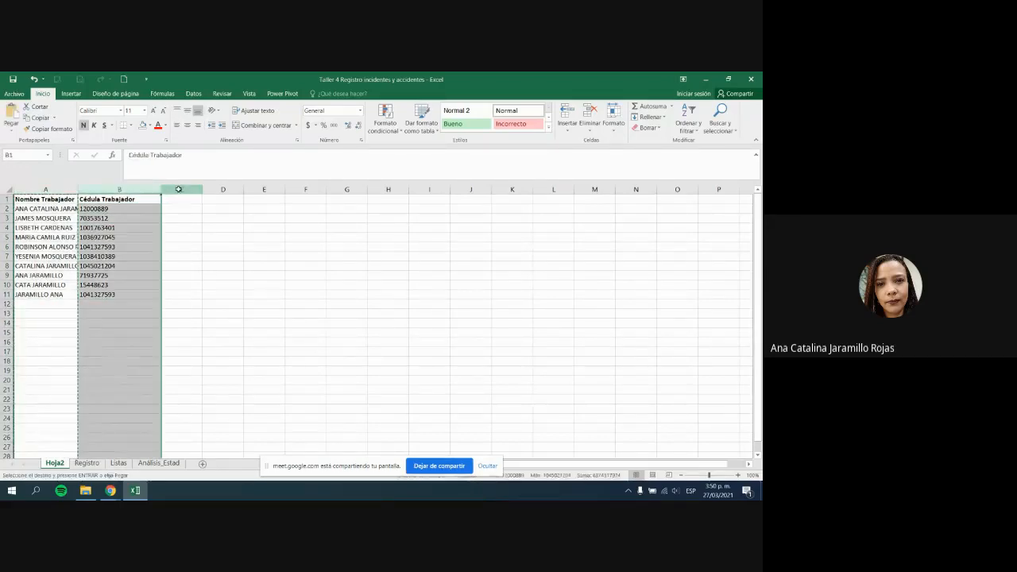
click(179, 189)
key(ctrl+v)
drag(78, 189, 55, 189)
right_click(50, 189)
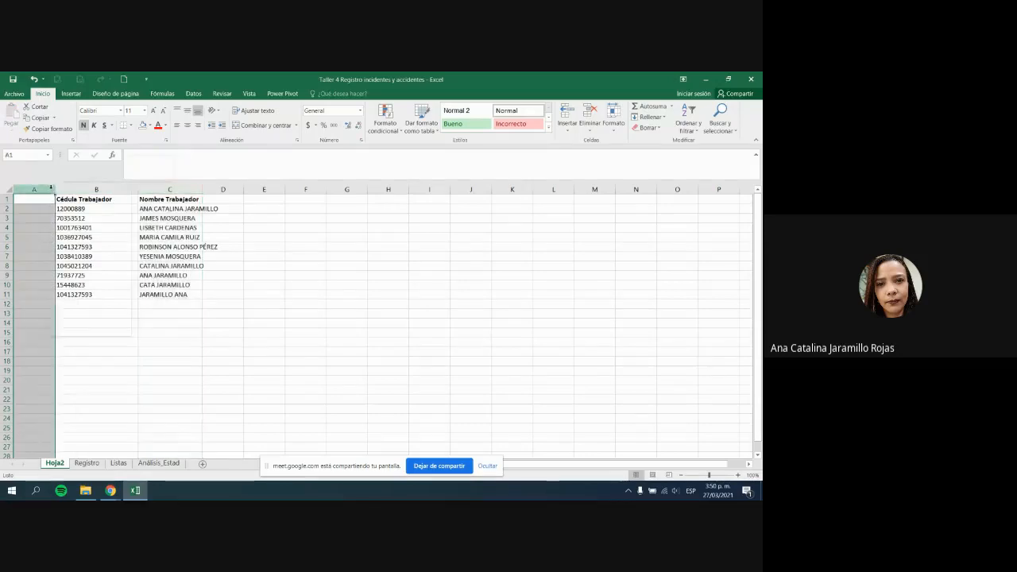
click(89, 270)
click(178, 295)
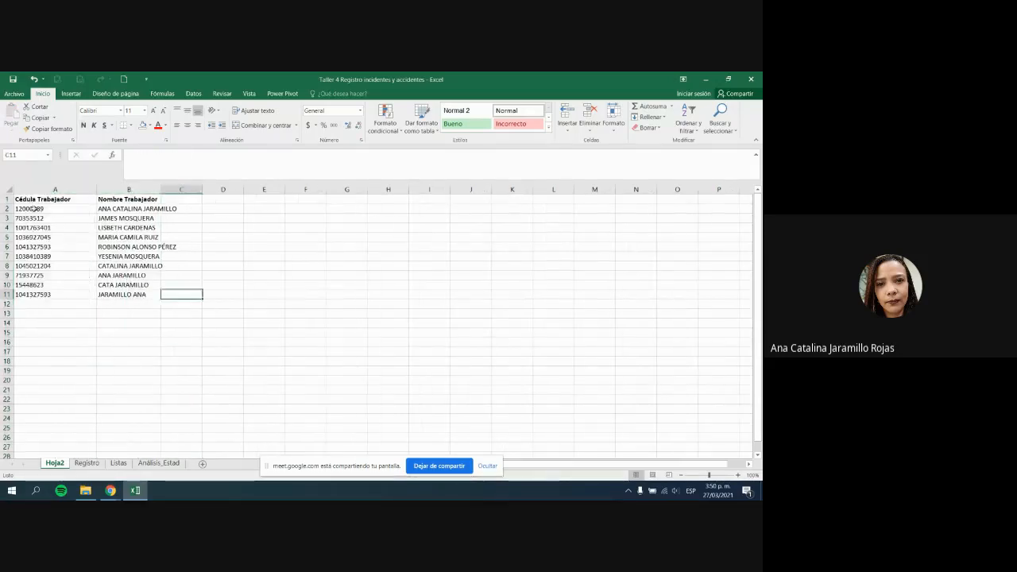
drag(51, 209, 49, 305)
click(75, 288)
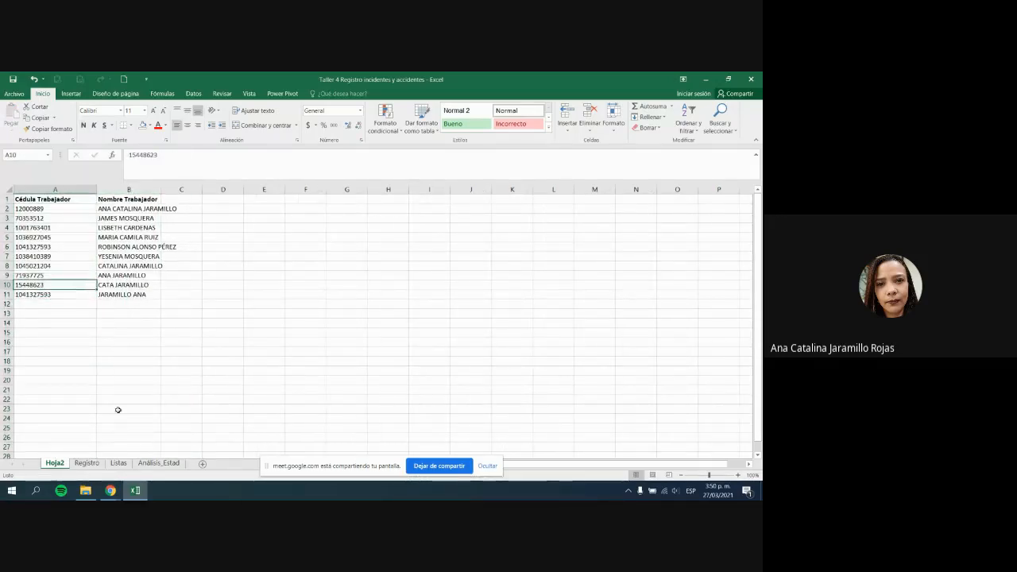
click(90, 463)
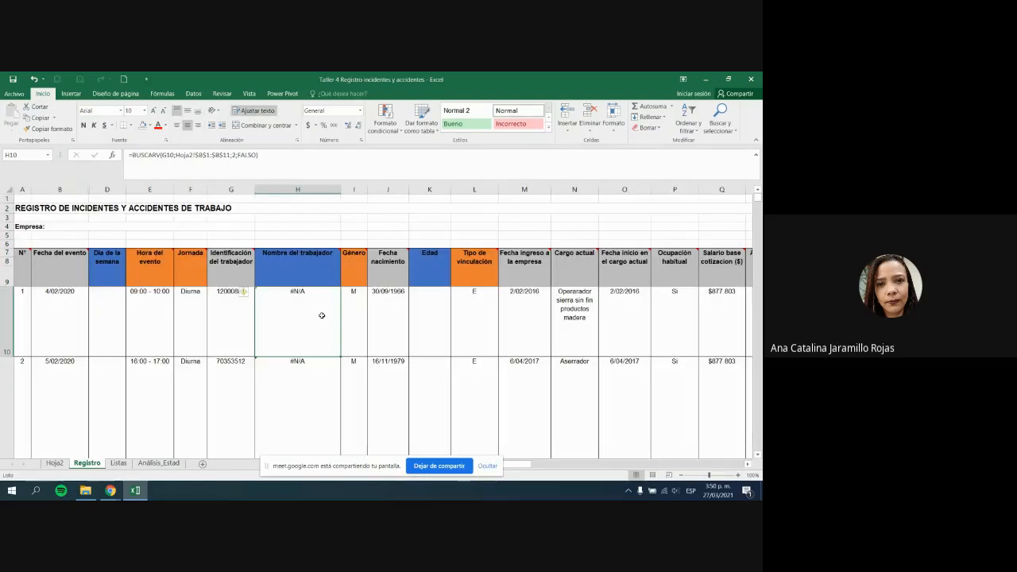
Step: Change H10's BUSCARV range to Hoja2!$A$1:$B$11 and fill it down the name column
click(306, 158)
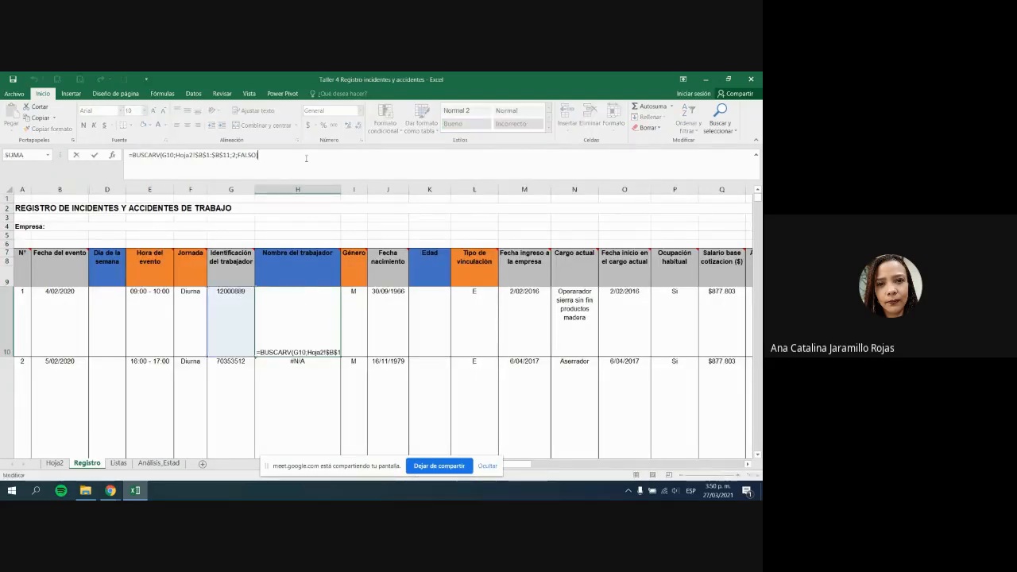
double_click(200, 154)
text(a)
key(Return)
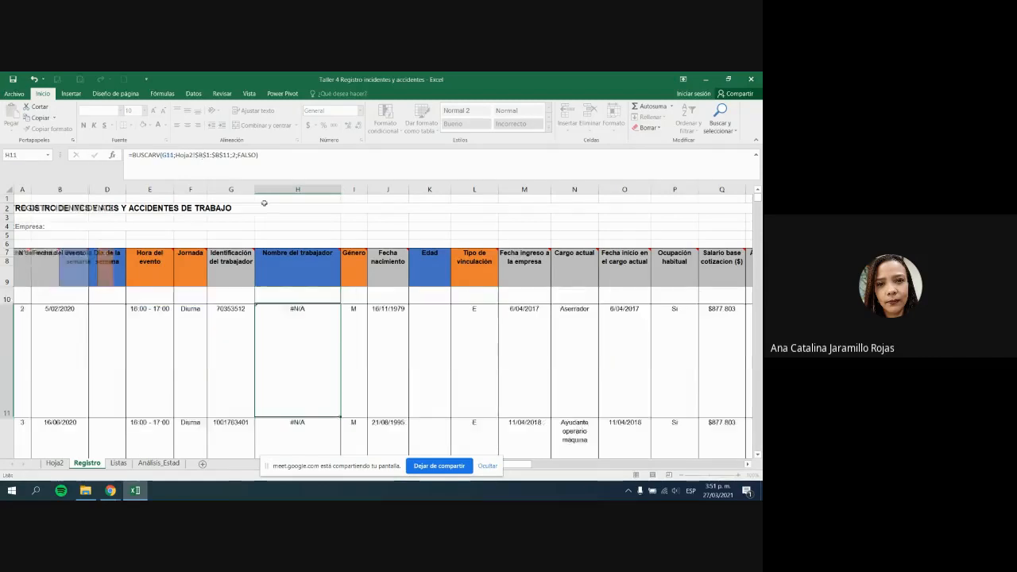
double_click(341, 357)
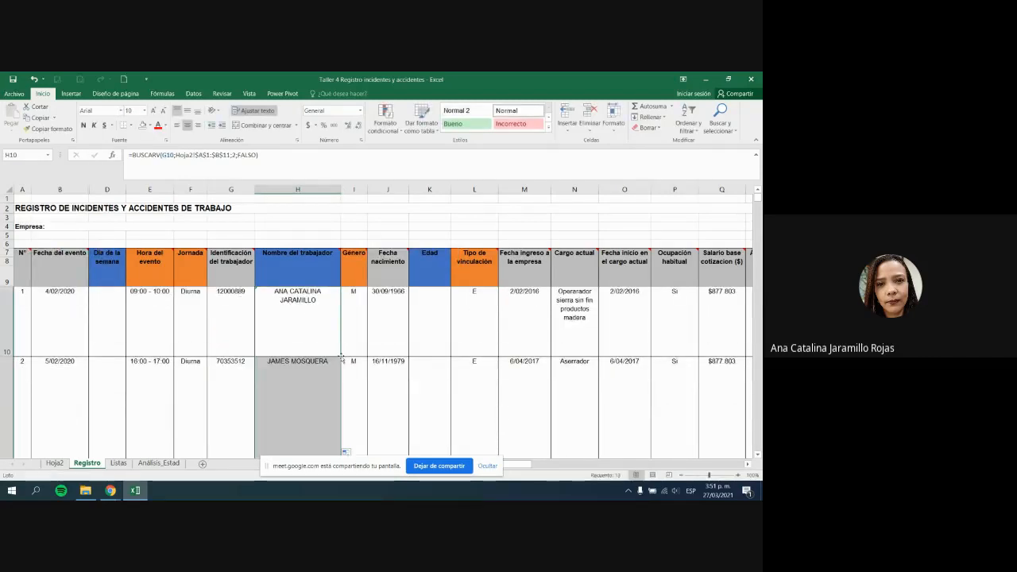
Step: Recheck the lookup range in H10's formula, hide the sharing notice and switch to Google Meet
click(320, 309)
drag(200, 157, 229, 155)
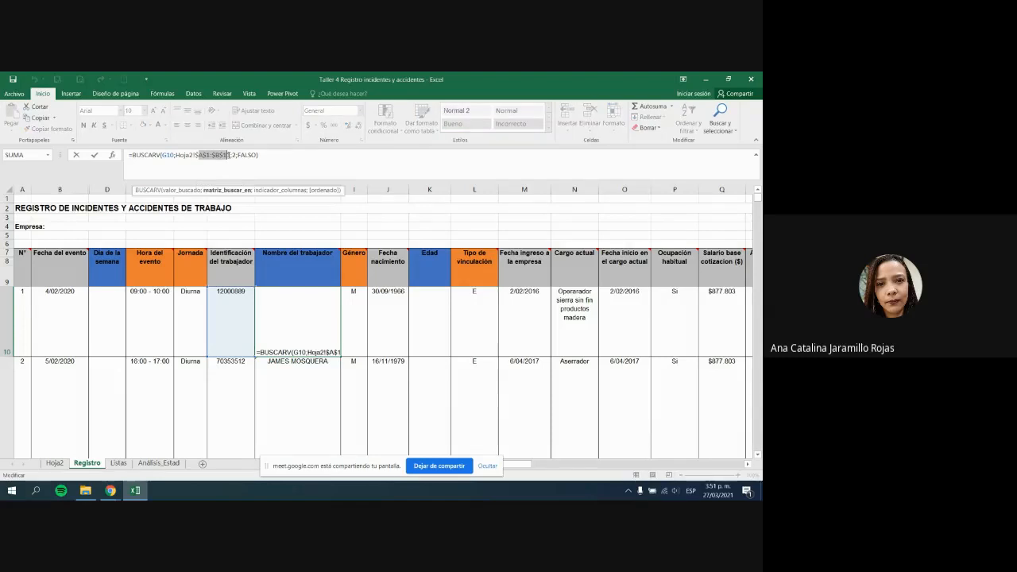
click(291, 154)
key(Return)
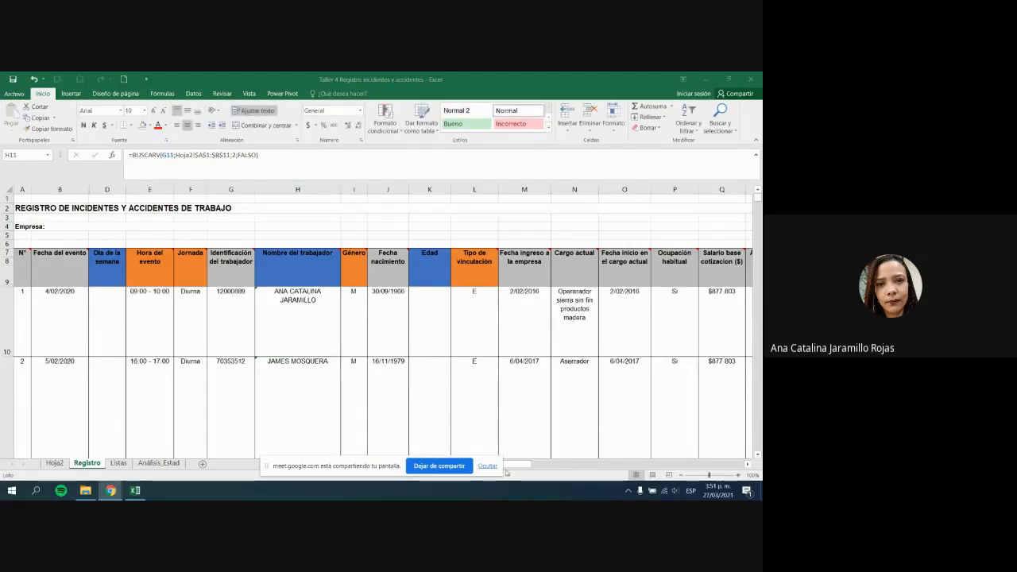
click(488, 466)
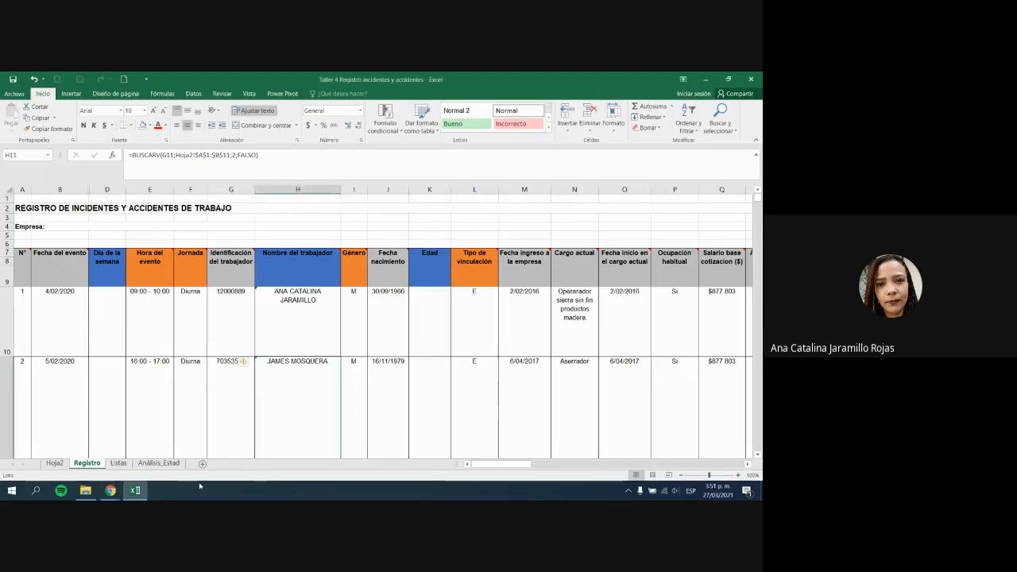
key(alt+Tab)
key(alt+Tab)
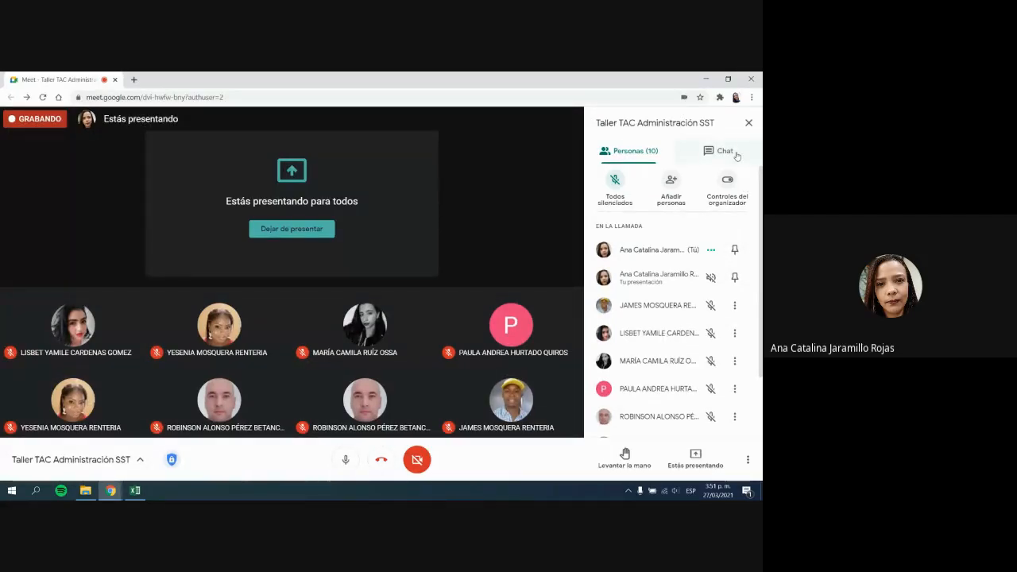
Step: Walk through H10's BUSCARV worker-name lookup based on the ID in G10, leaving it unchanged
key(alt+Tab)
click(256, 307)
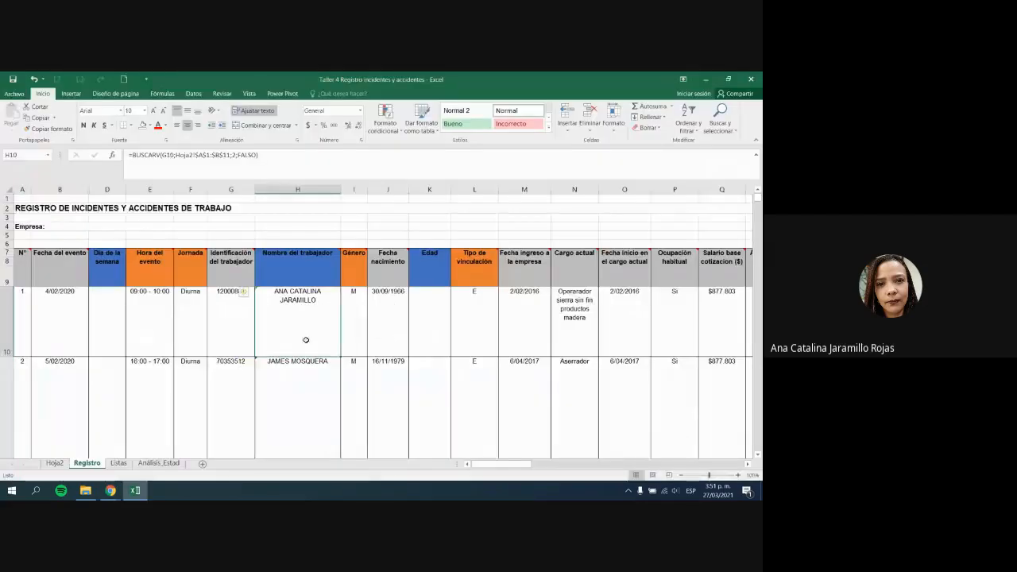
click(238, 308)
click(299, 304)
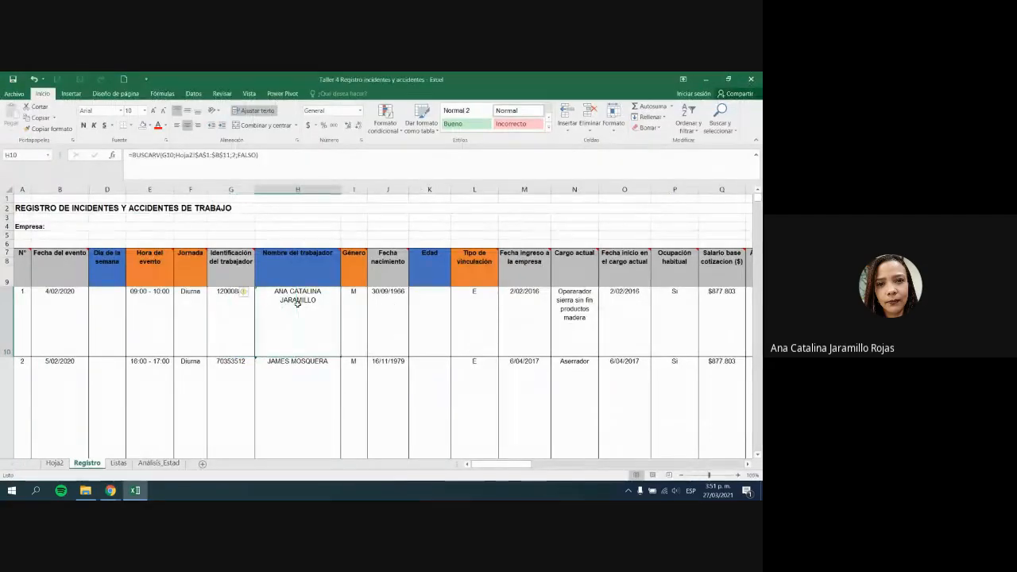
click(427, 314)
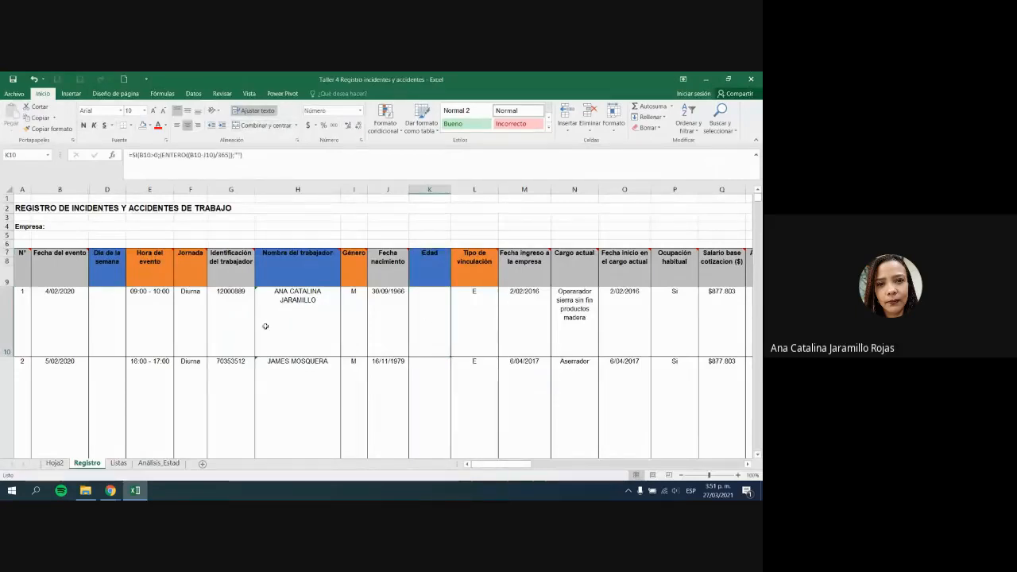
click(302, 321)
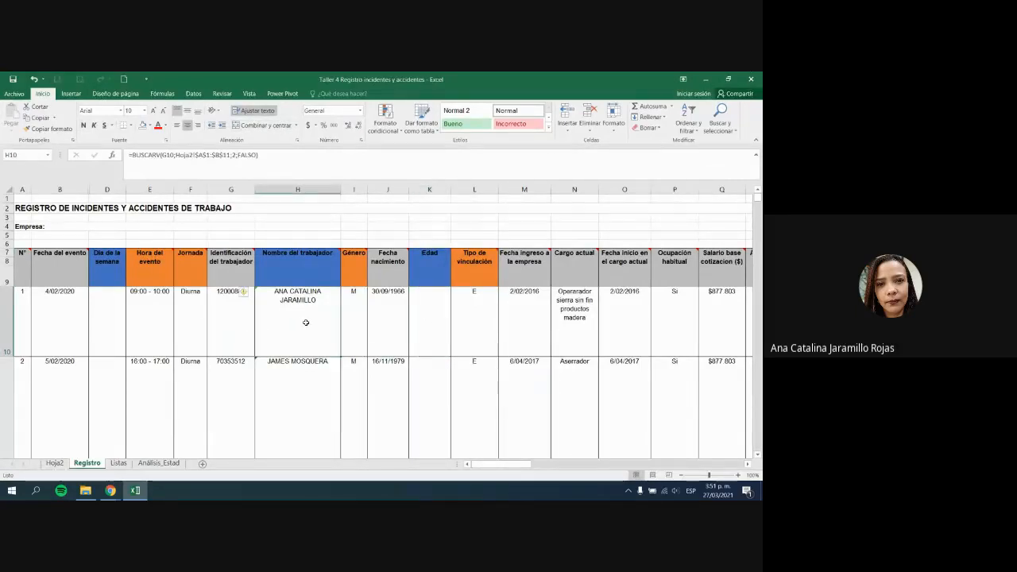
click(234, 322)
drag(289, 270, 299, 334)
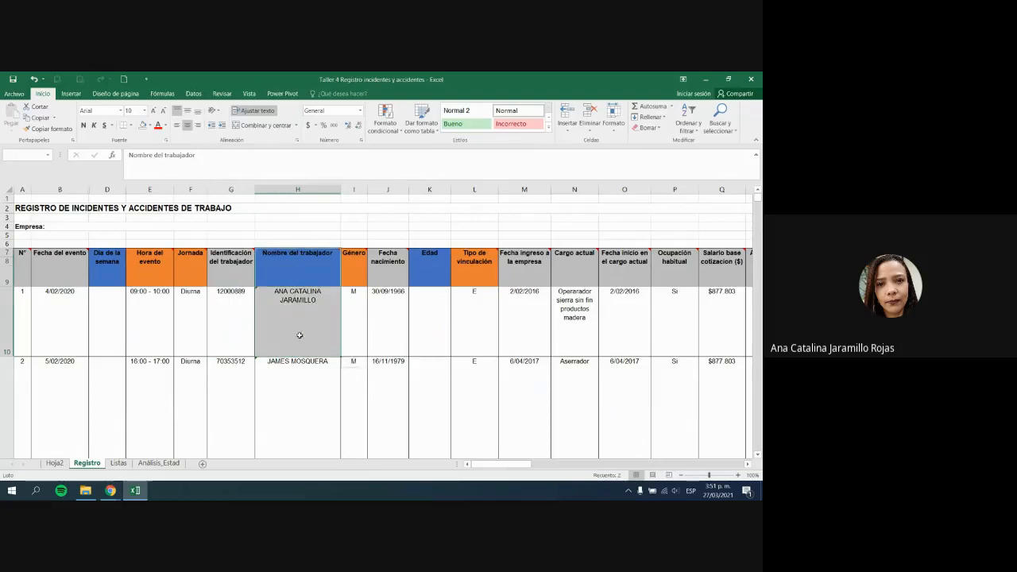
click(304, 309)
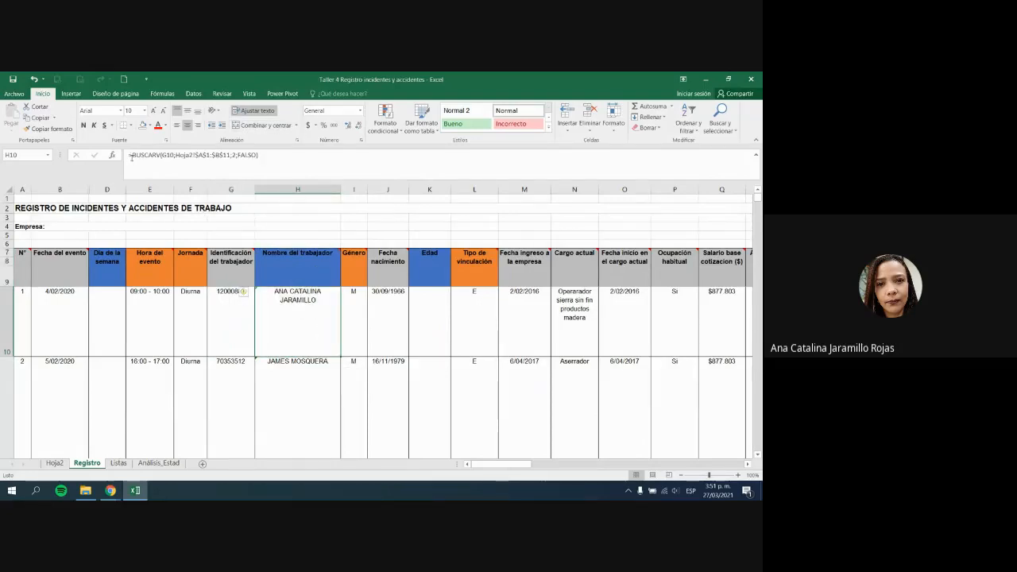
drag(132, 156, 162, 154)
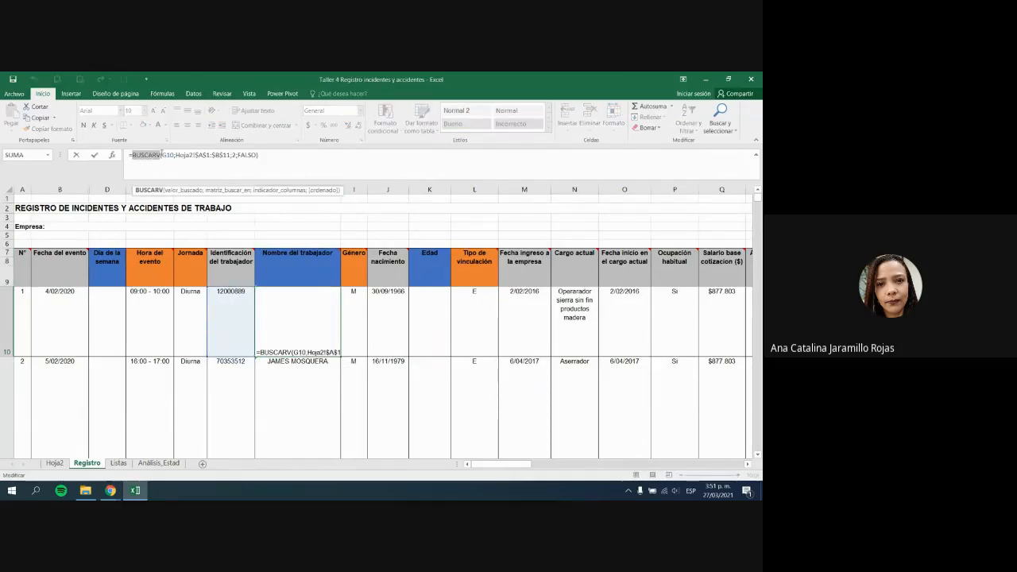
key(Escape)
Step: Point out the Edad header and K10's age formula beside the J10 birth date
click(430, 272)
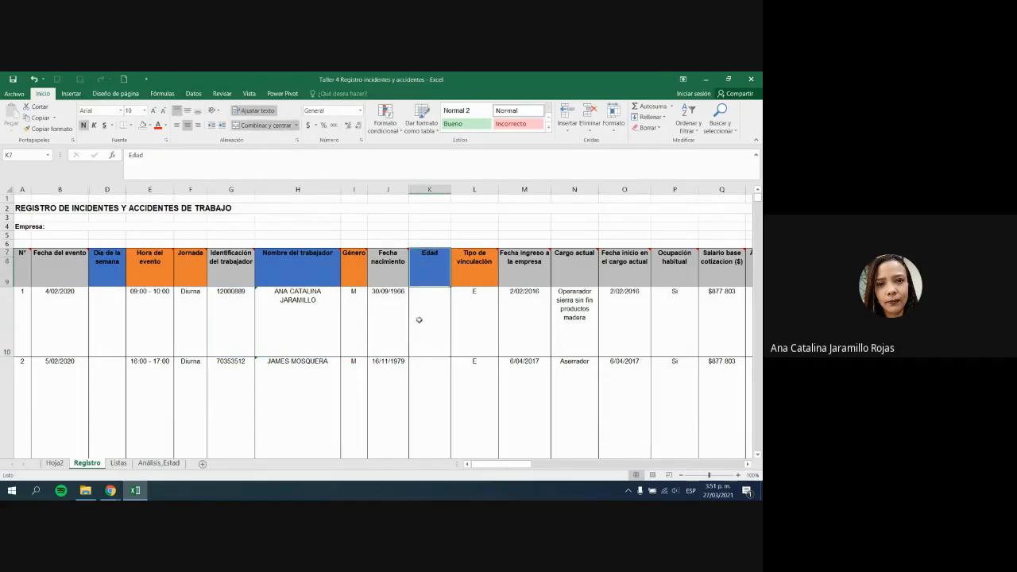
click(433, 319)
click(393, 312)
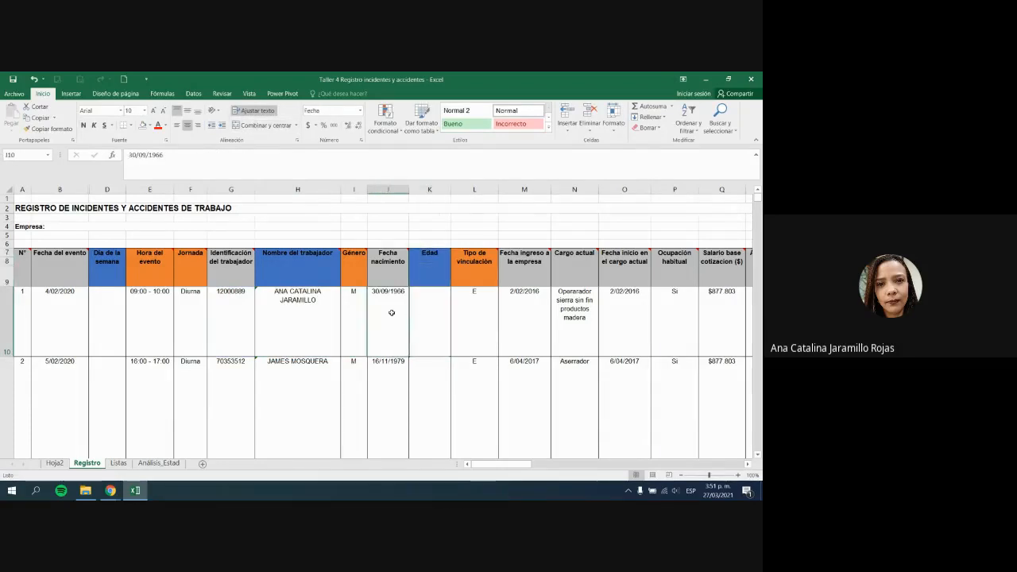
click(435, 308)
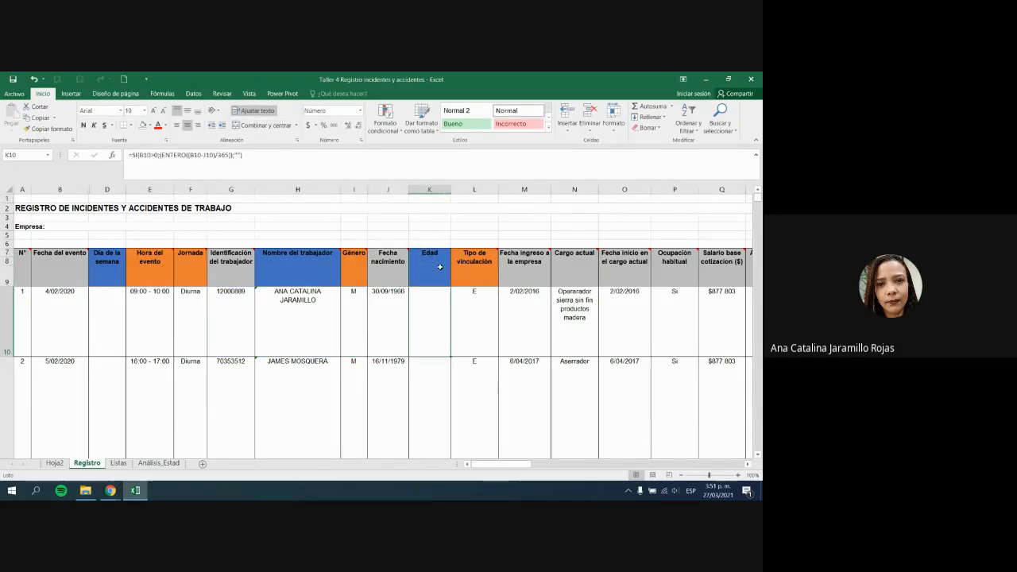
Step: Admit the waiting participant into the Google Meet call and return to Excel
key(alt+Tab)
click(475, 167)
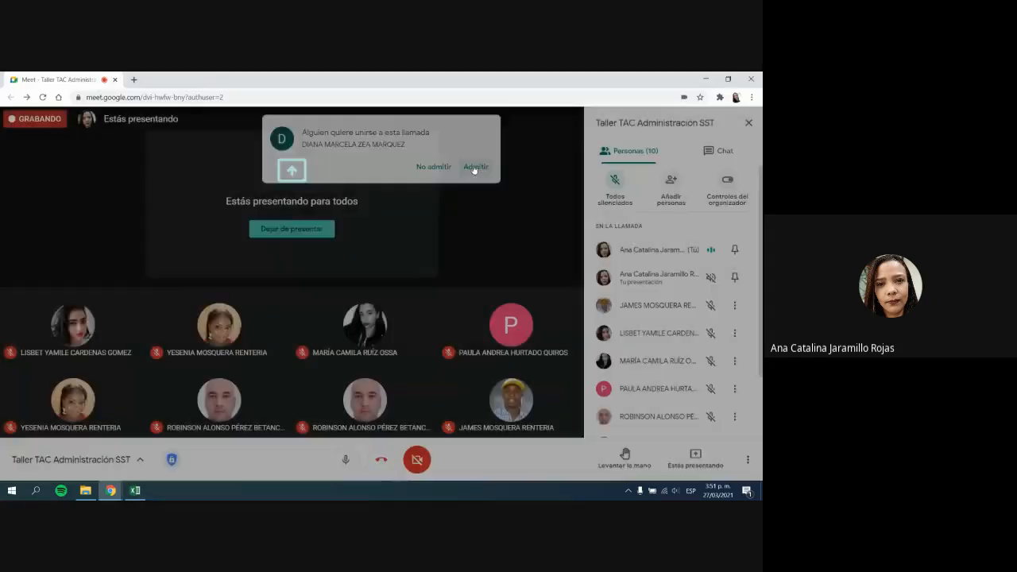
key(alt+Tab)
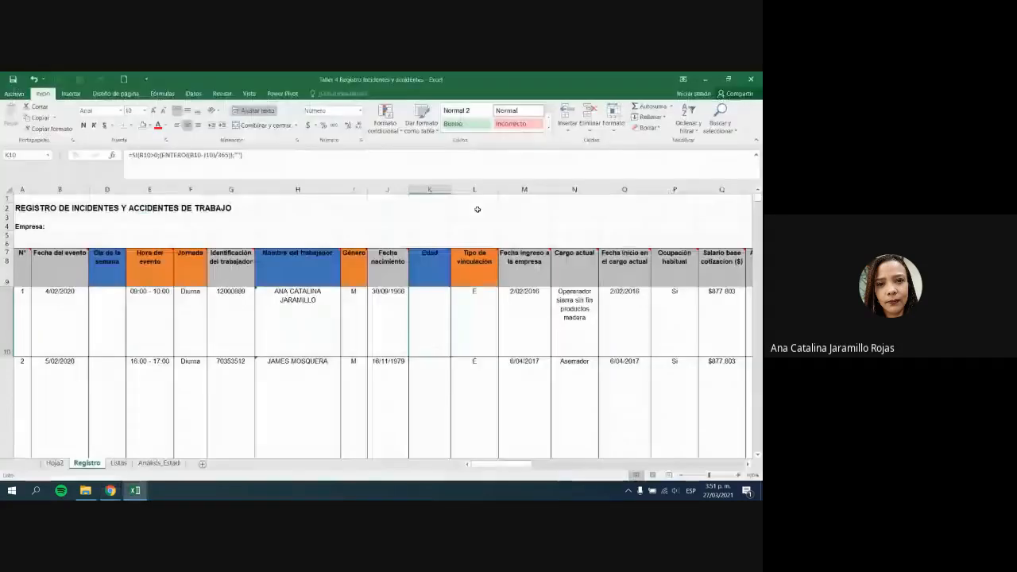
Step: Explain K10's age formula using birth date 30/09/1966 in J10 and event date 4/02/2020 in B10
click(399, 310)
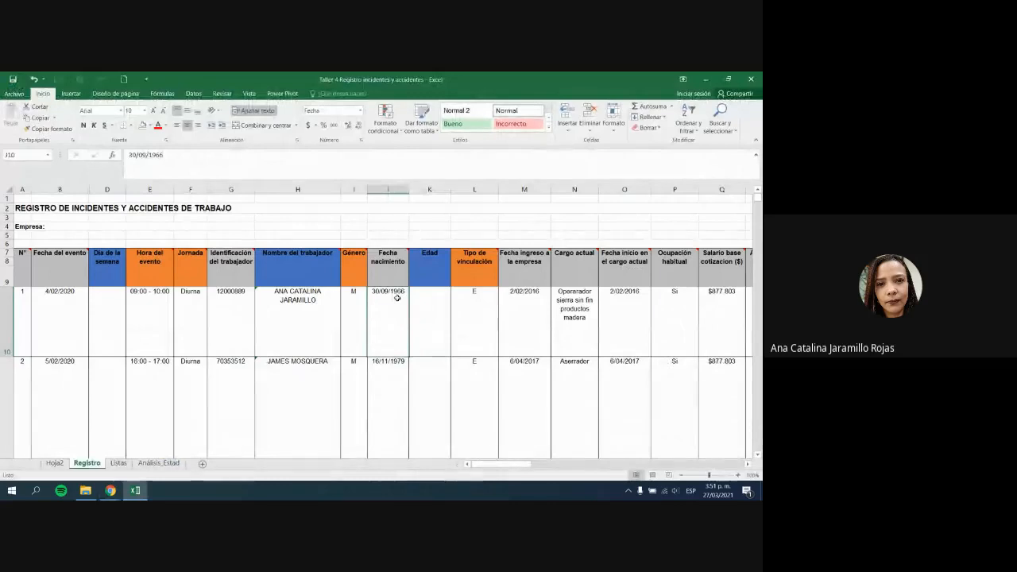
click(436, 295)
click(435, 276)
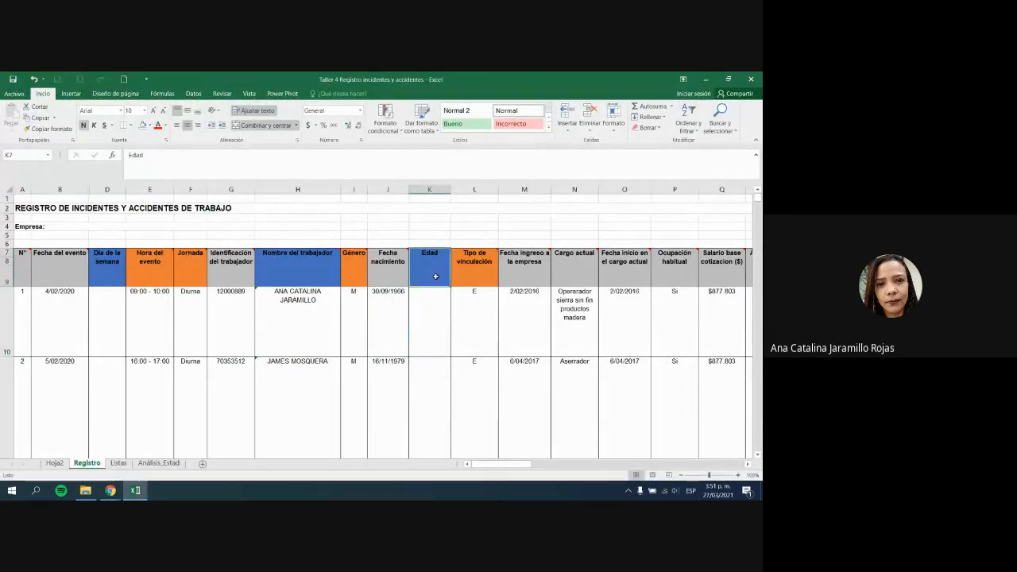
click(442, 354)
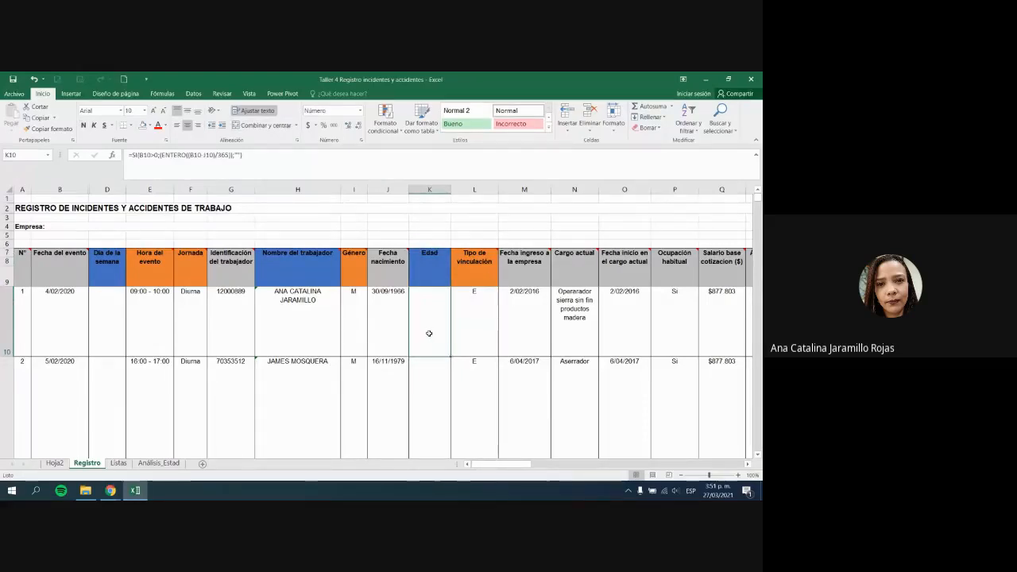
click(437, 280)
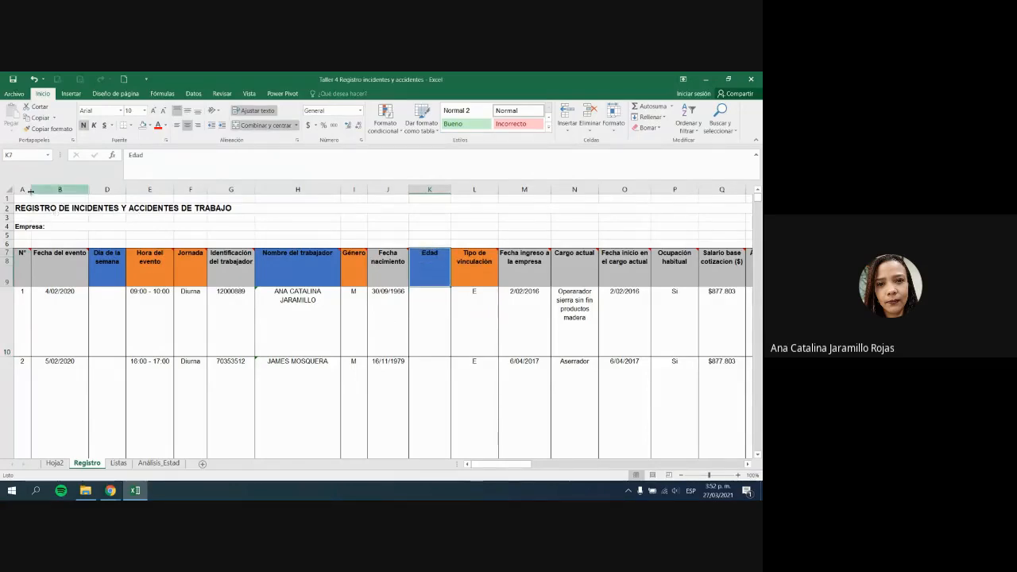
click(393, 347)
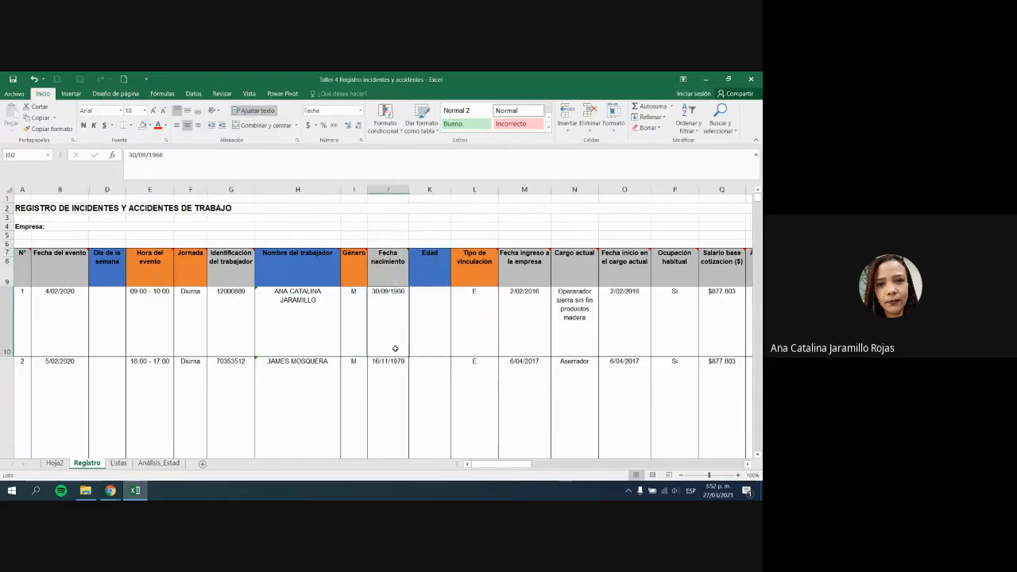
drag(422, 264, 439, 349)
click(445, 256)
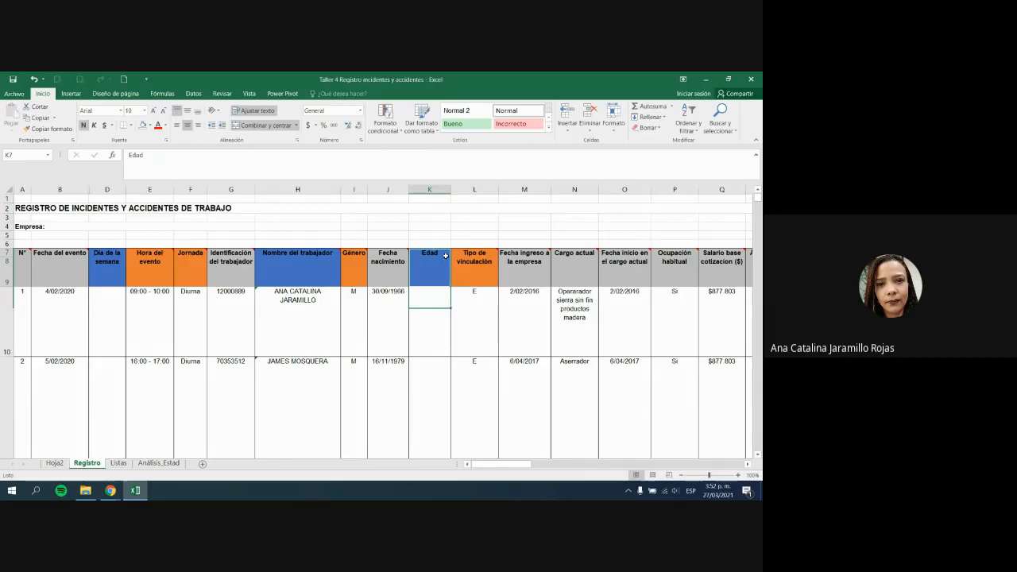
click(445, 318)
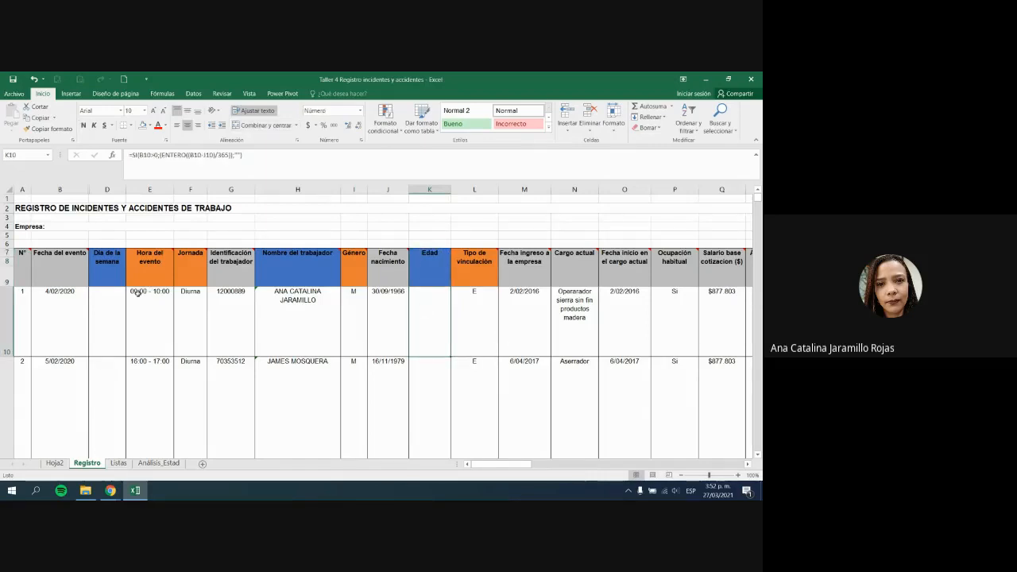
drag(59, 263, 63, 316)
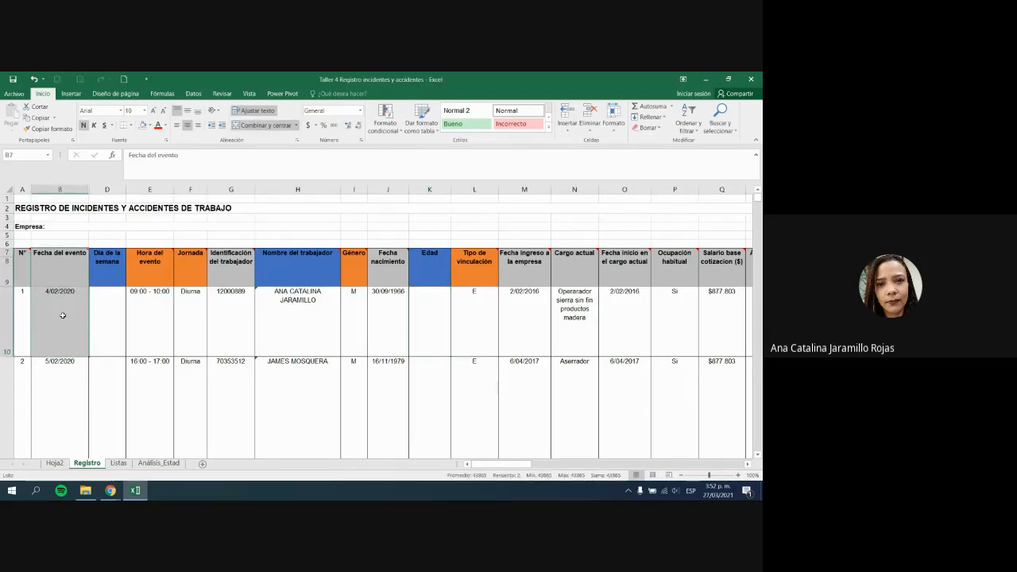
click(436, 315)
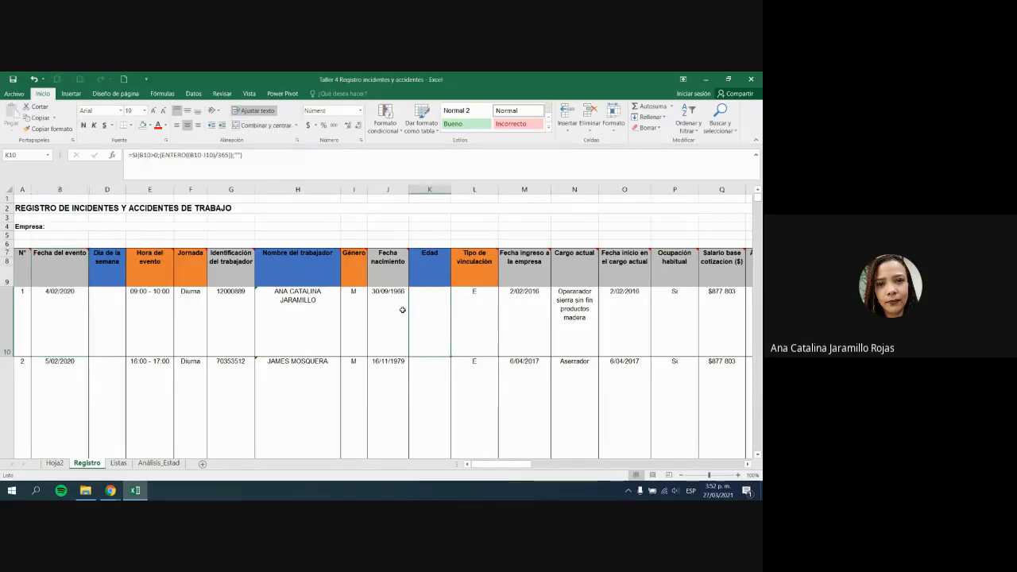
click(402, 310)
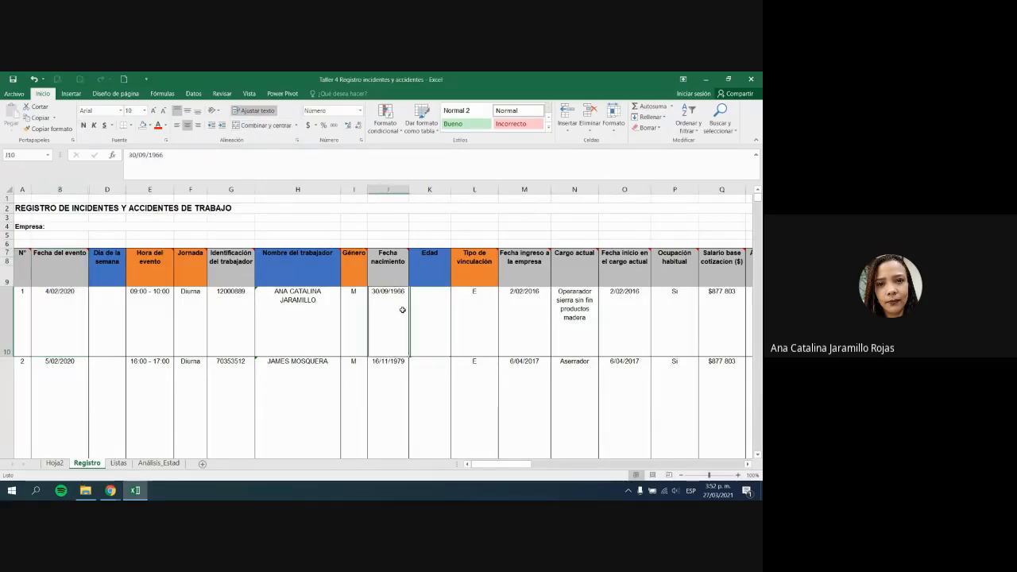
click(66, 316)
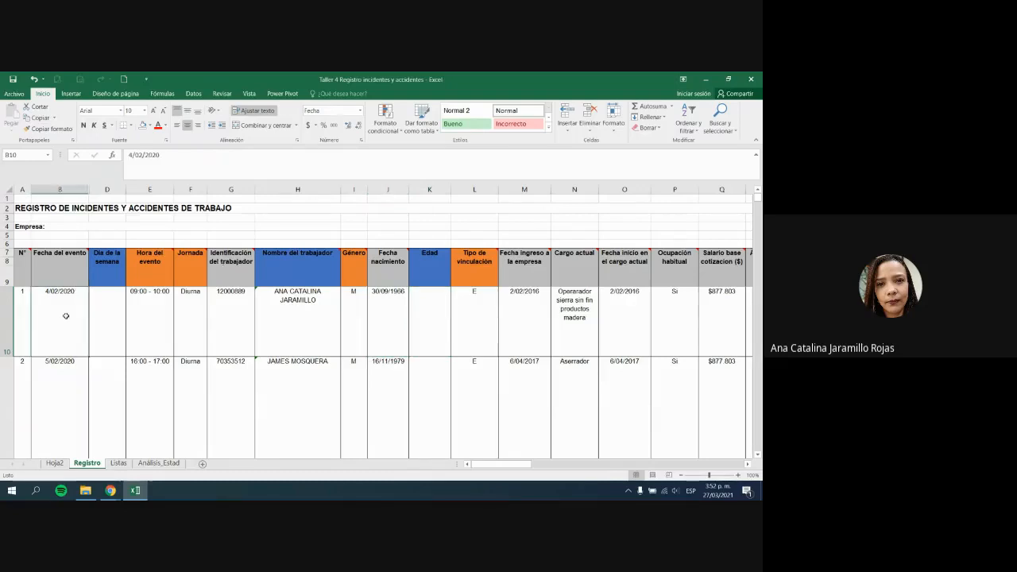
Step: Enter a formula in K10 subtracting the birth date J10 from the event date B10
click(413, 319)
text(=)
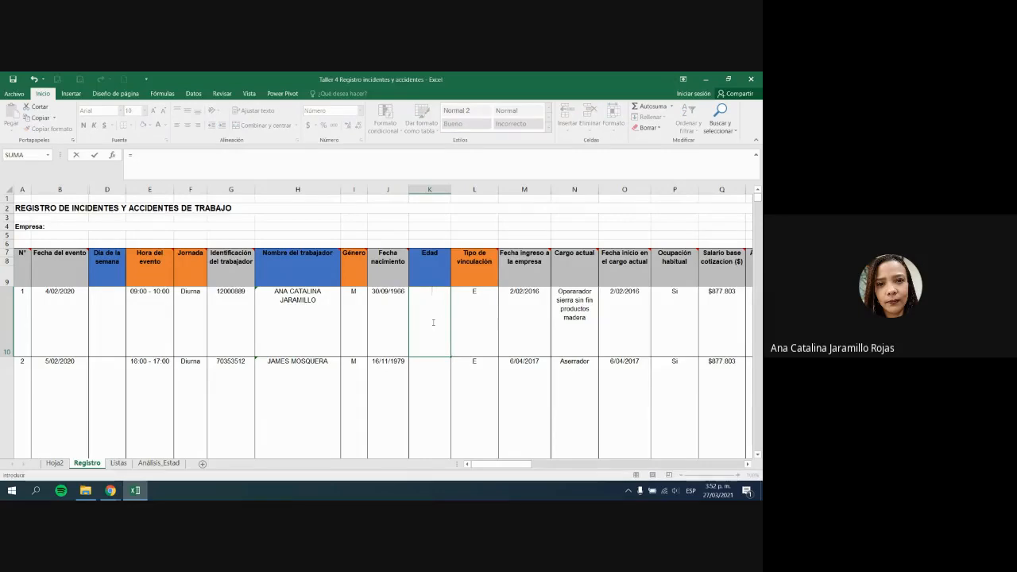
click(375, 312)
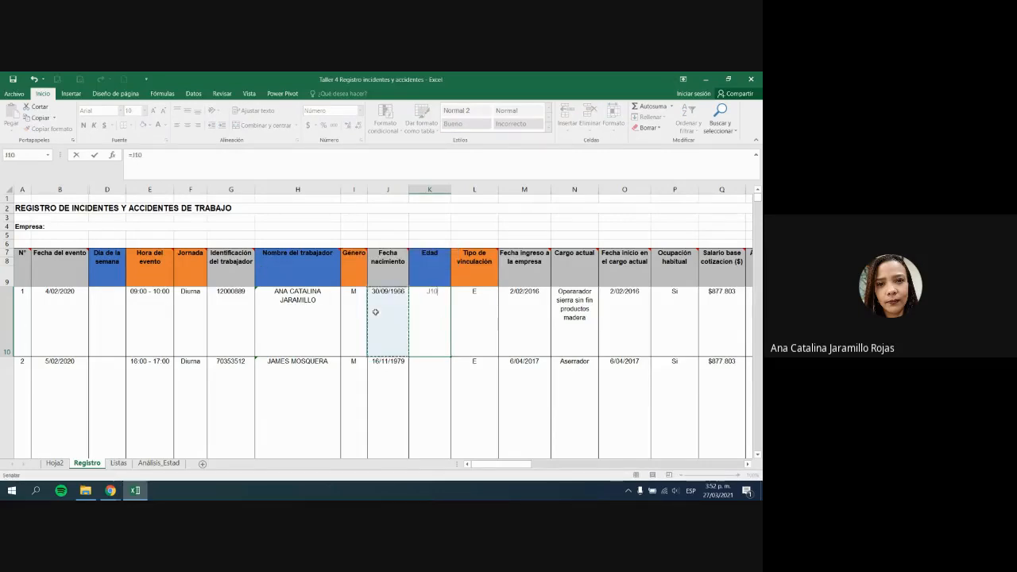
key(BackSpace)
key(BackSpace)
key(BackSpace)
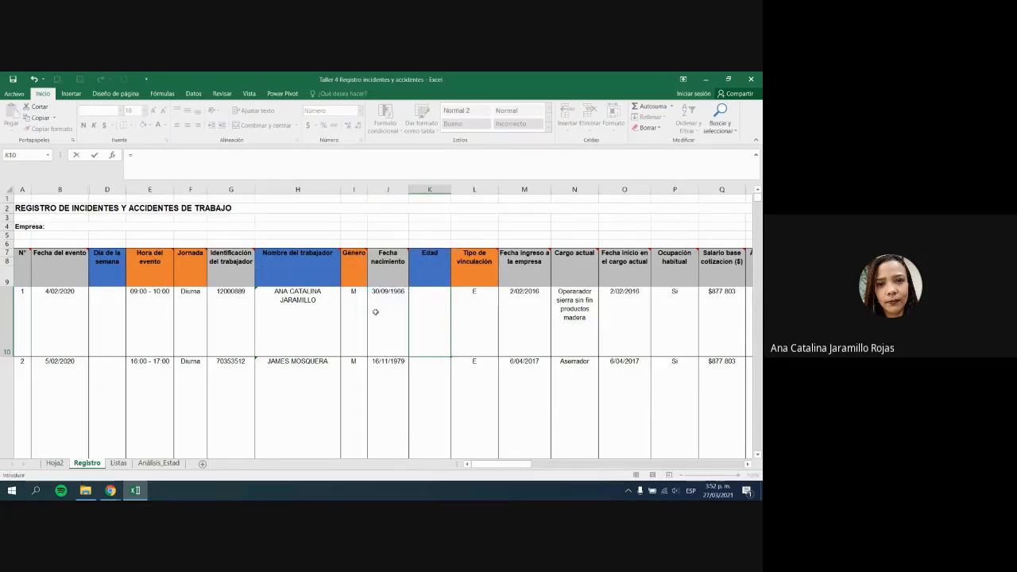
click(375, 312)
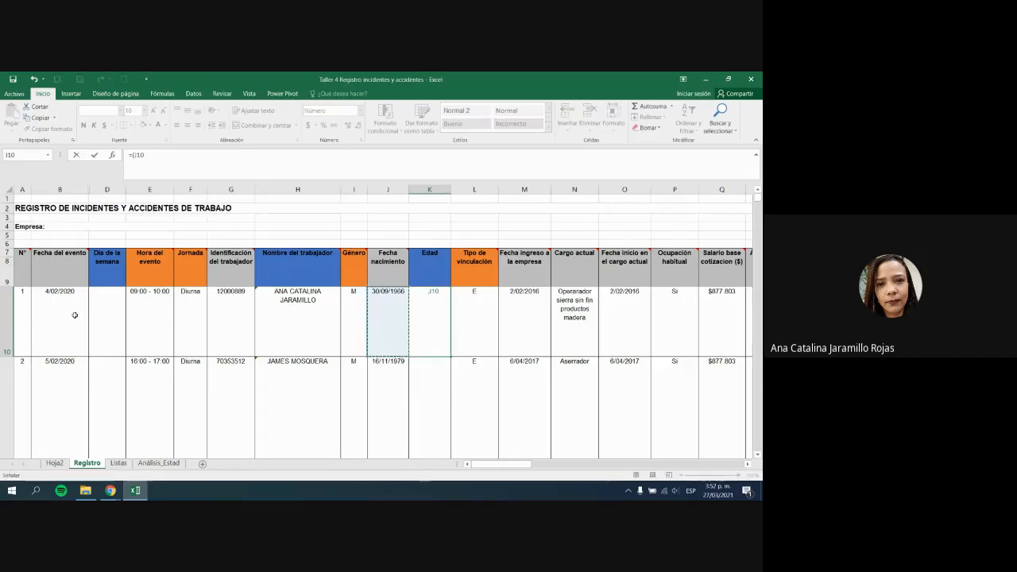
click(163, 311)
click(72, 315)
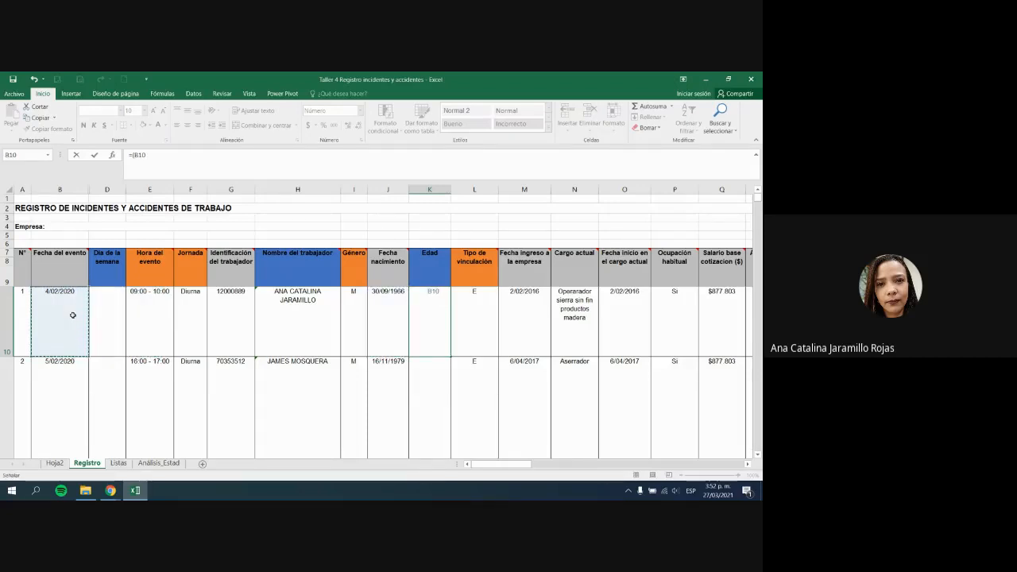
text(-)
click(391, 331)
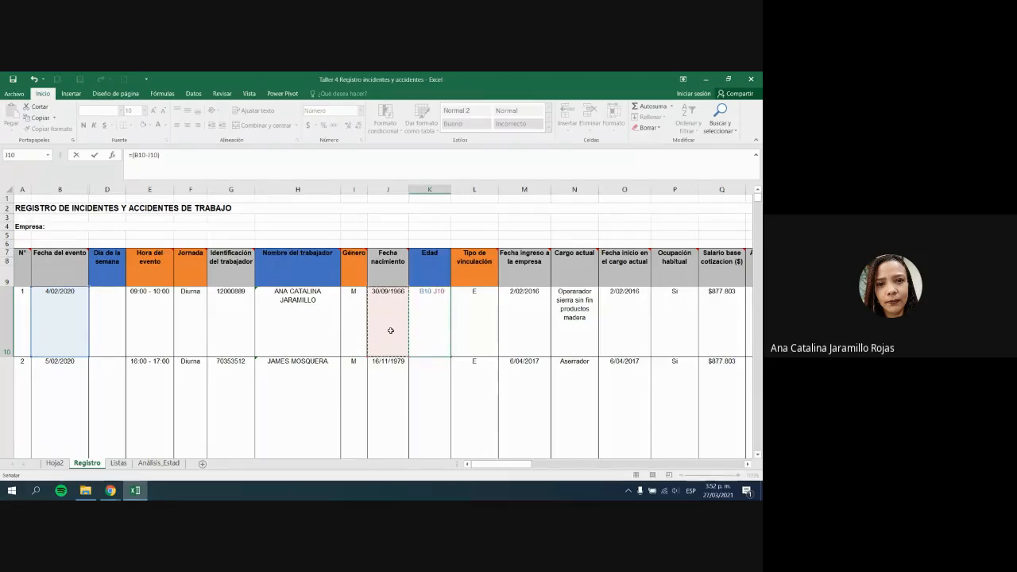
key(Return)
key(Up)
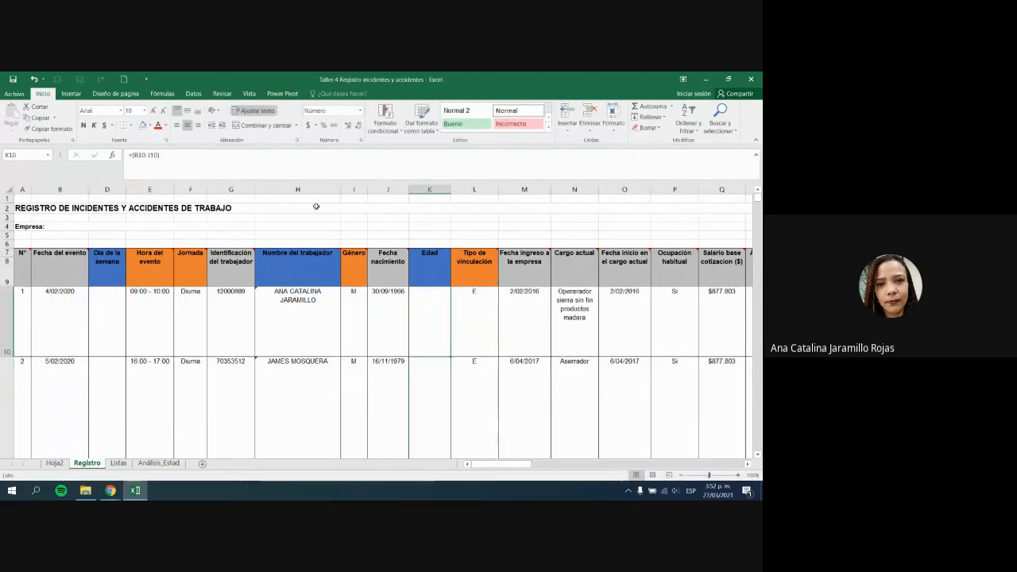
Step: Set K10's font colour to Automático
click(166, 125)
click(173, 137)
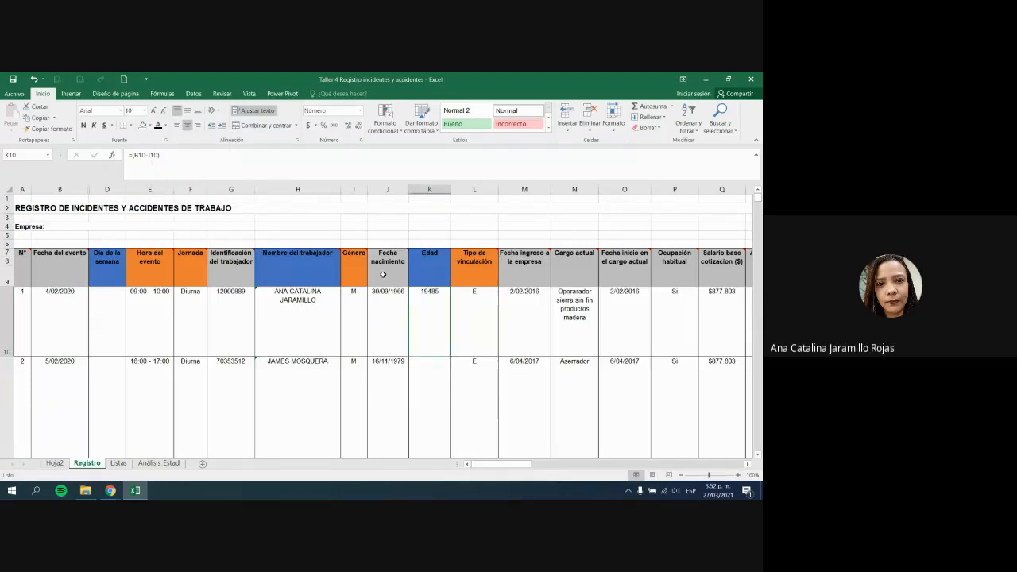
click(507, 327)
click(425, 308)
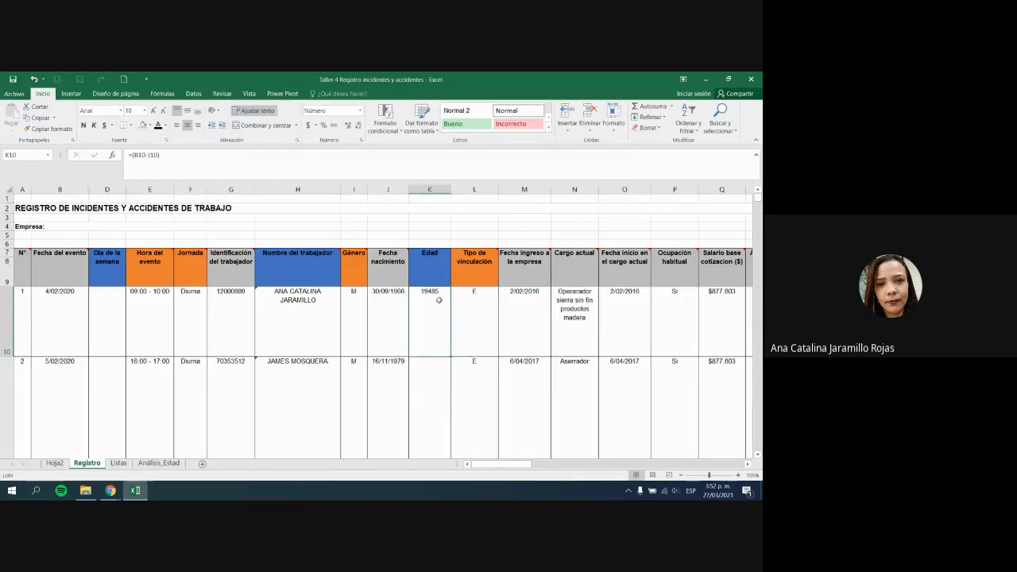
Step: Divide the K10 formula by 365, making it =(B10-J10)/365
mouse_move(459, 284)
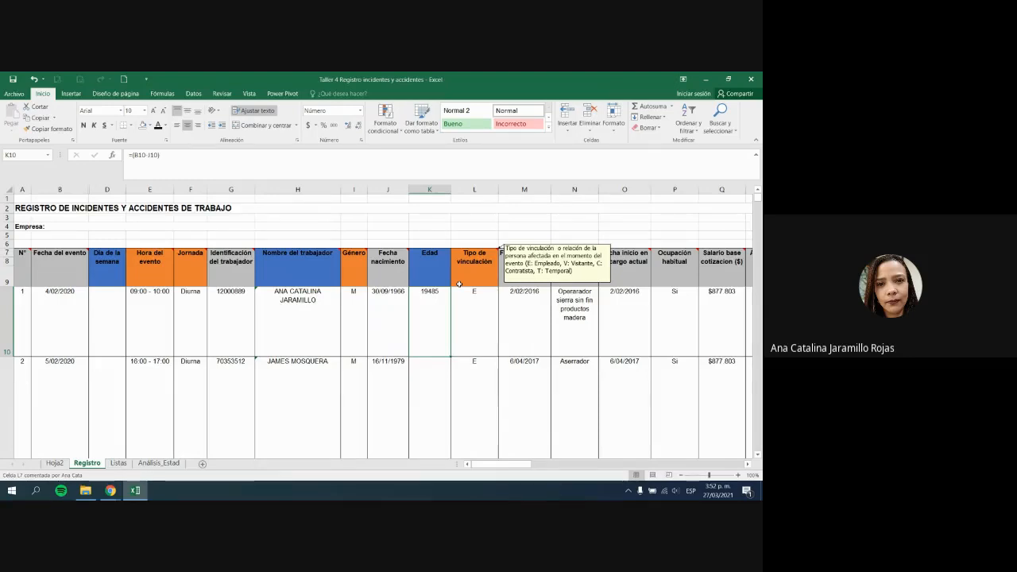
click(141, 155)
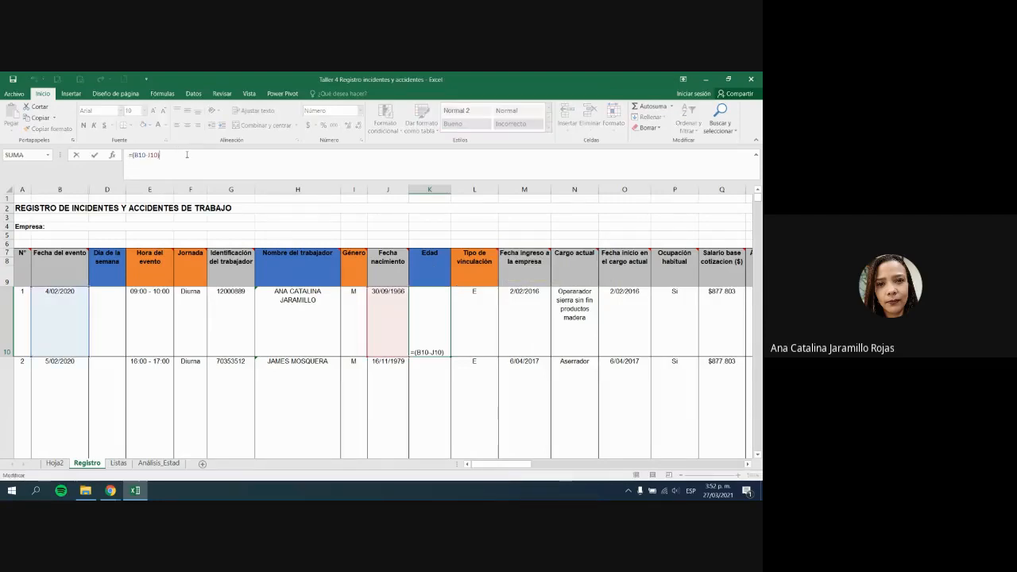
text(/365)
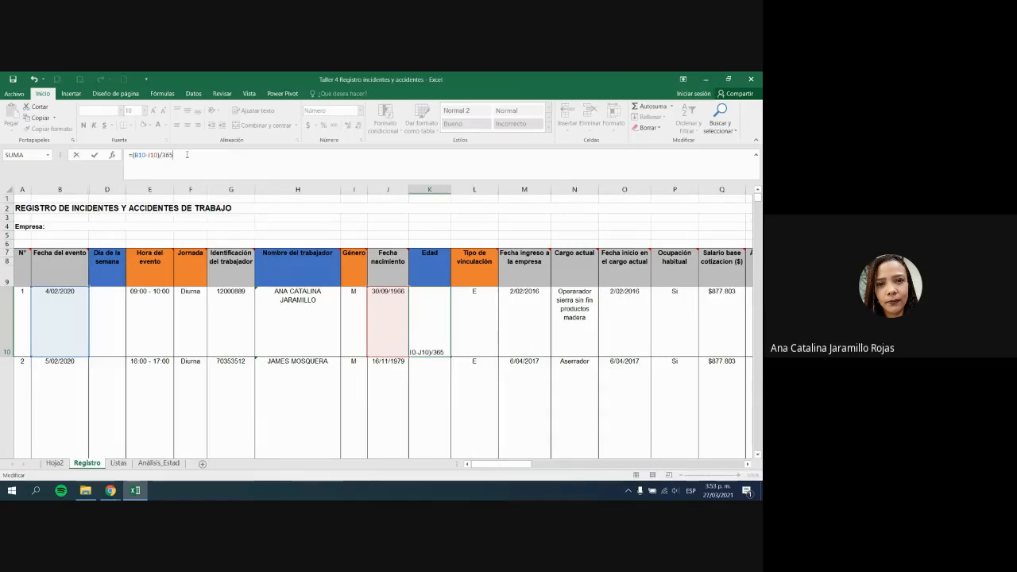
key(Return)
key(Up)
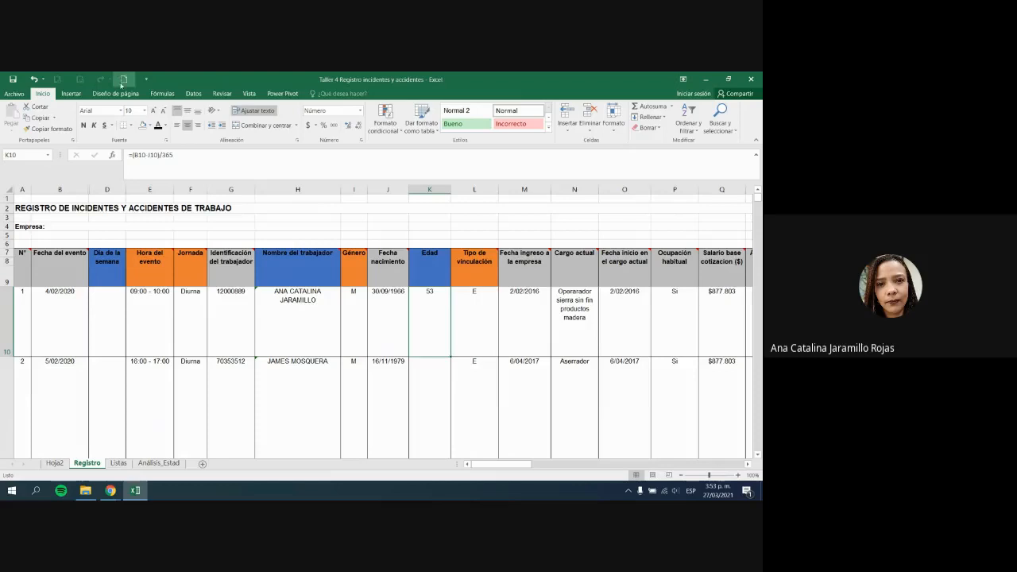
Step: Show K10's result with two decimals so it reads 53,38
click(133, 156)
key(Escape)
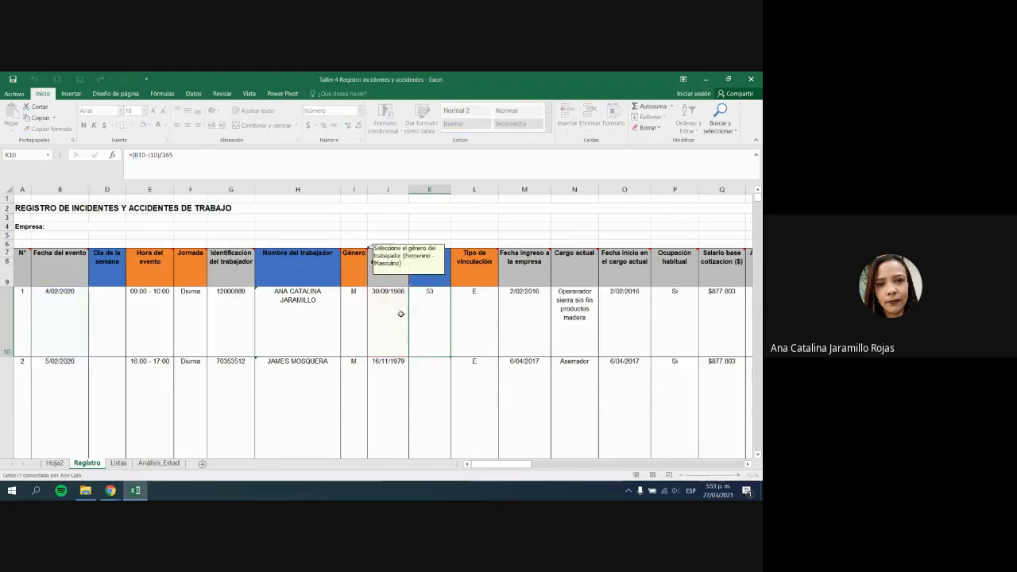
click(347, 126)
click(347, 127)
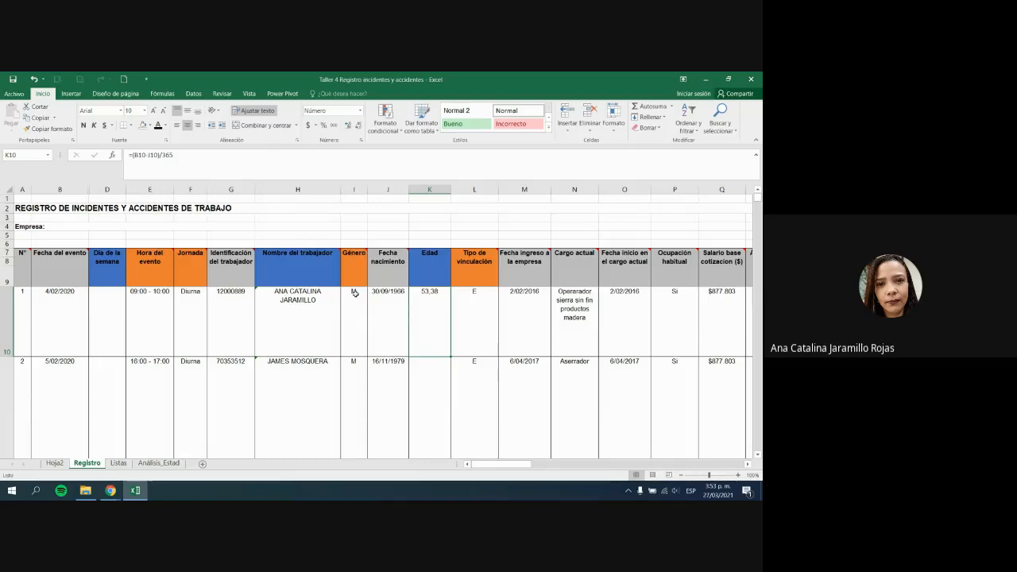
Step: Change K10 to =REDONDEAR.MENOS((B10-J10)/365;0) so the age shows 53,00
click(145, 156)
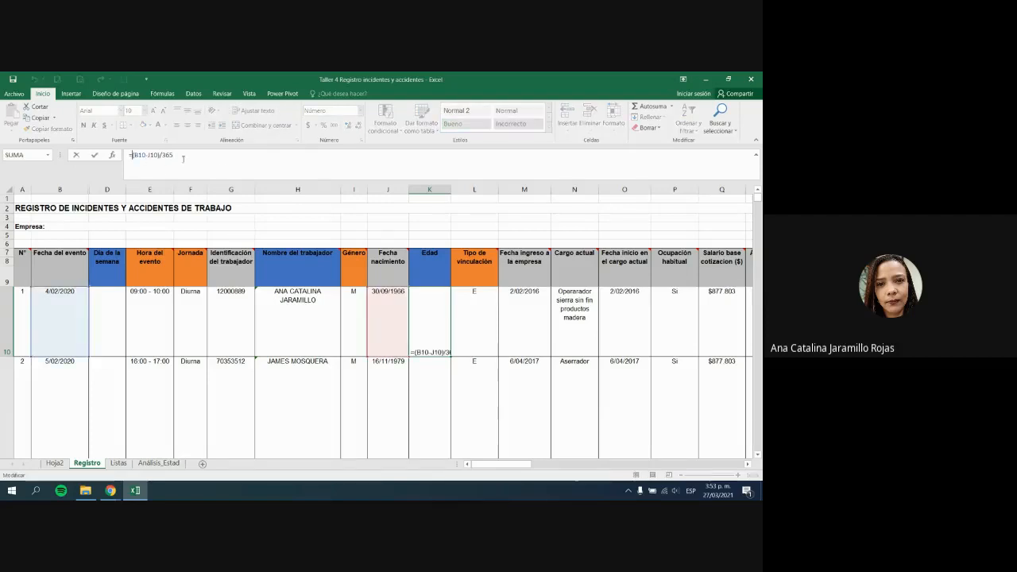
text(redon)
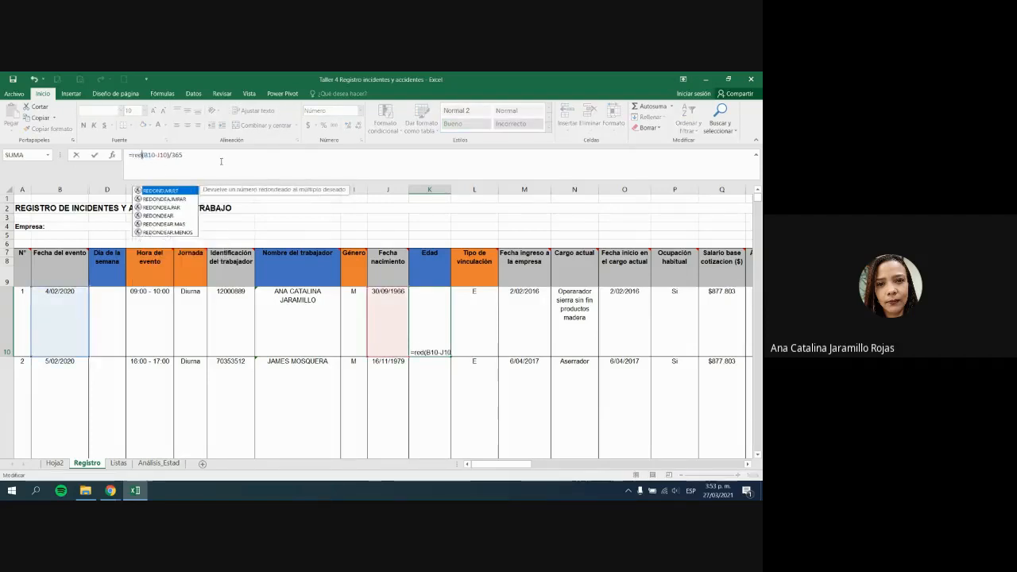
text(dea)
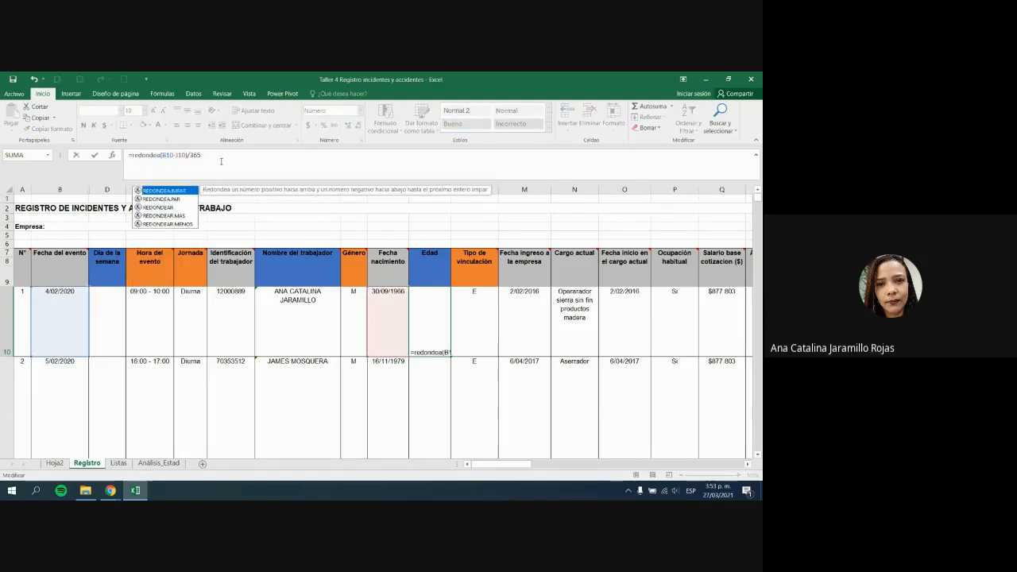
text(r.me)
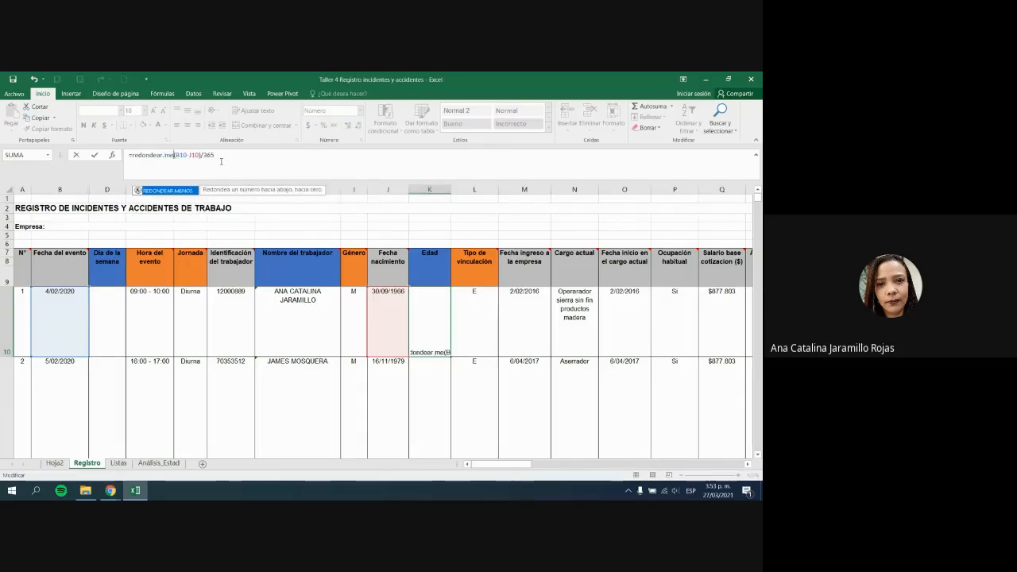
text(nos)
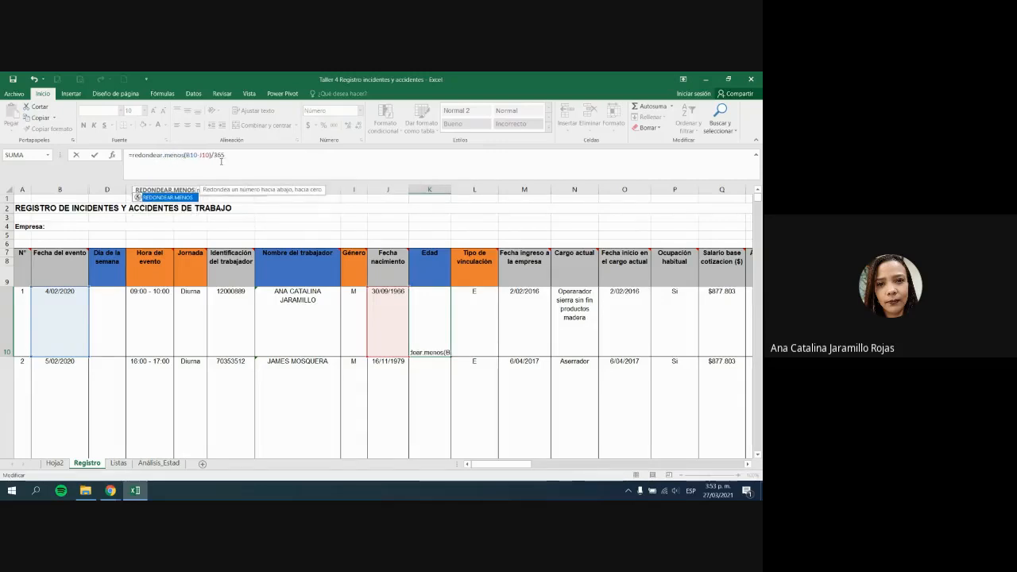
text(()
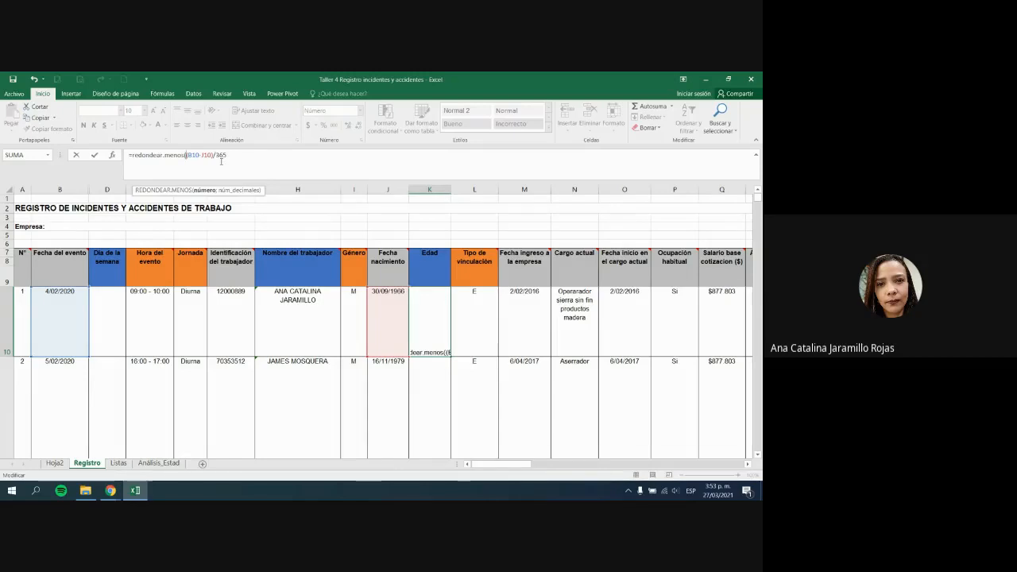
click(308, 159)
text())
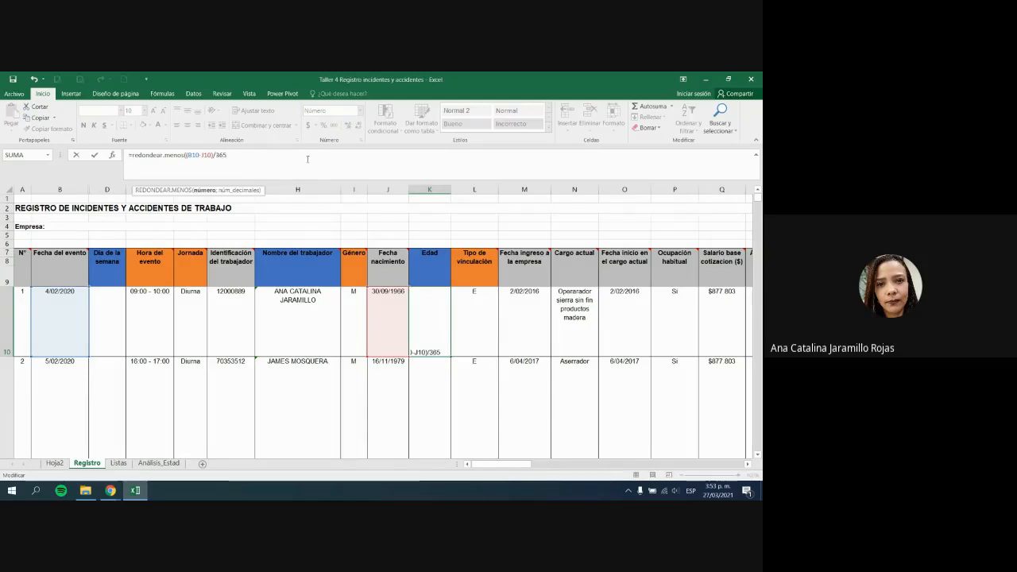
key(Return)
key(Return)
click(227, 157)
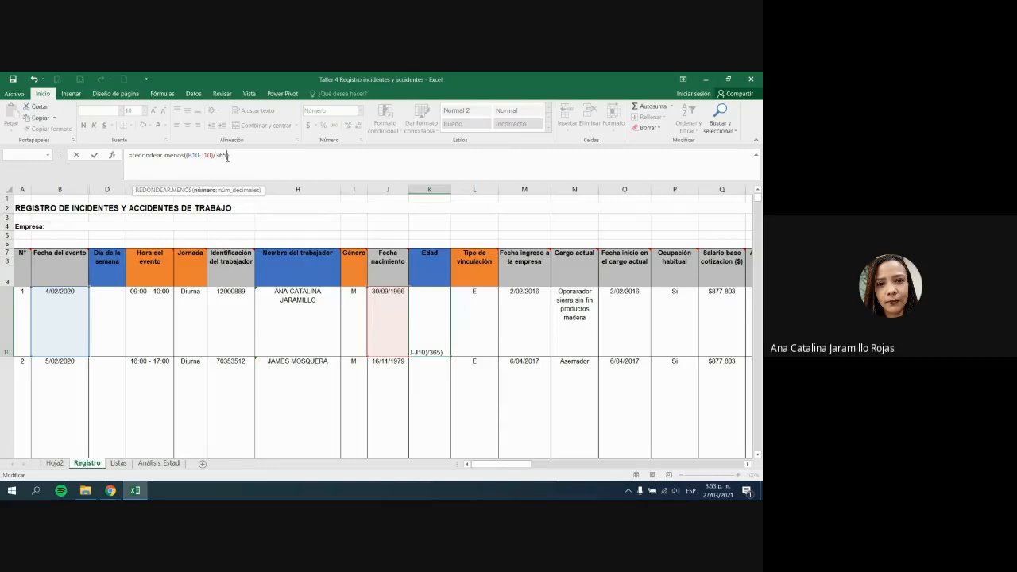
right_click(296, 161)
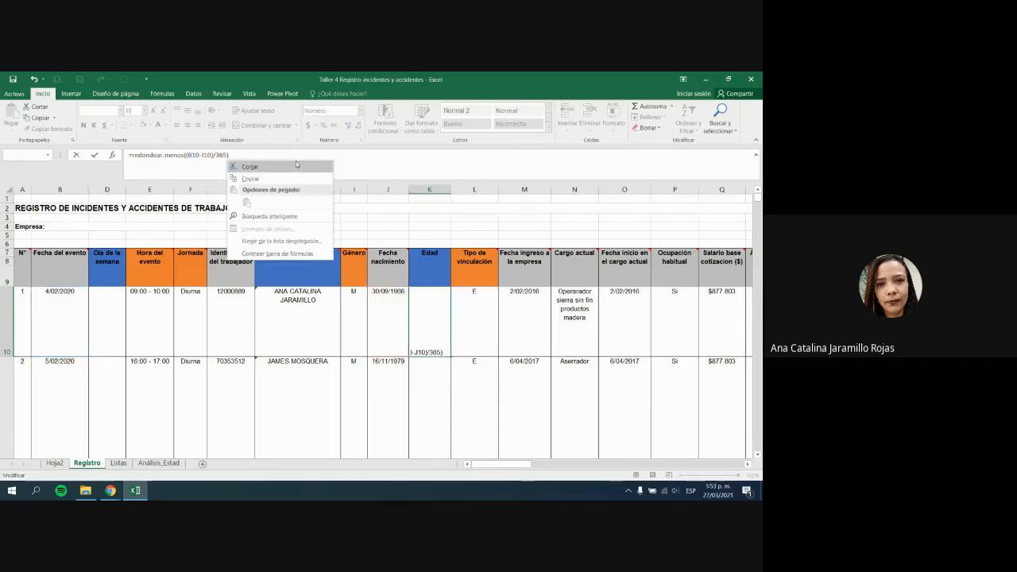
key(Escape)
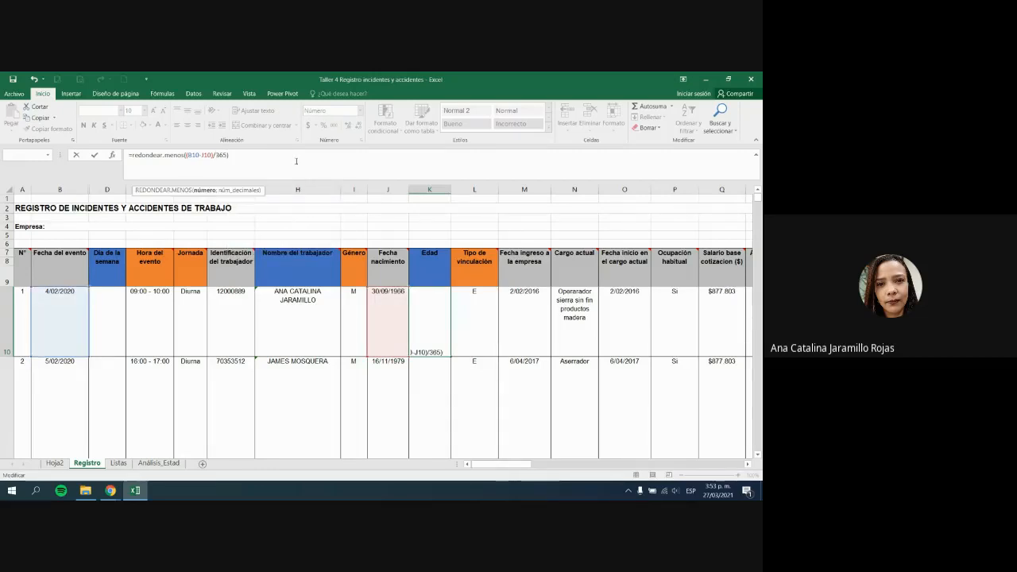
text(;0)
key(Return)
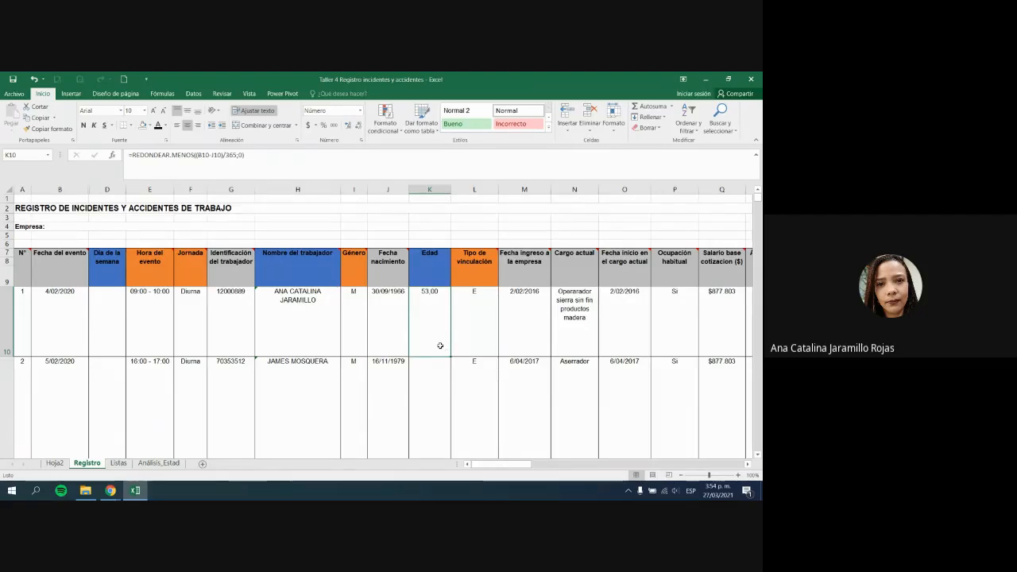
click(195, 155)
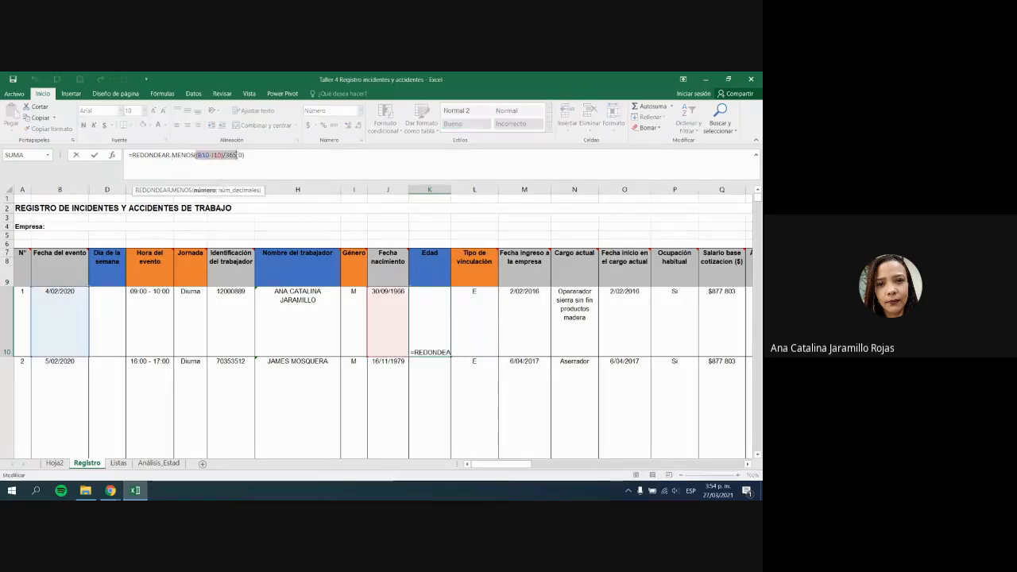
key(Escape)
Step: Enter the age formula =(B11-J11)/365 in K11 for the second worker
click(445, 396)
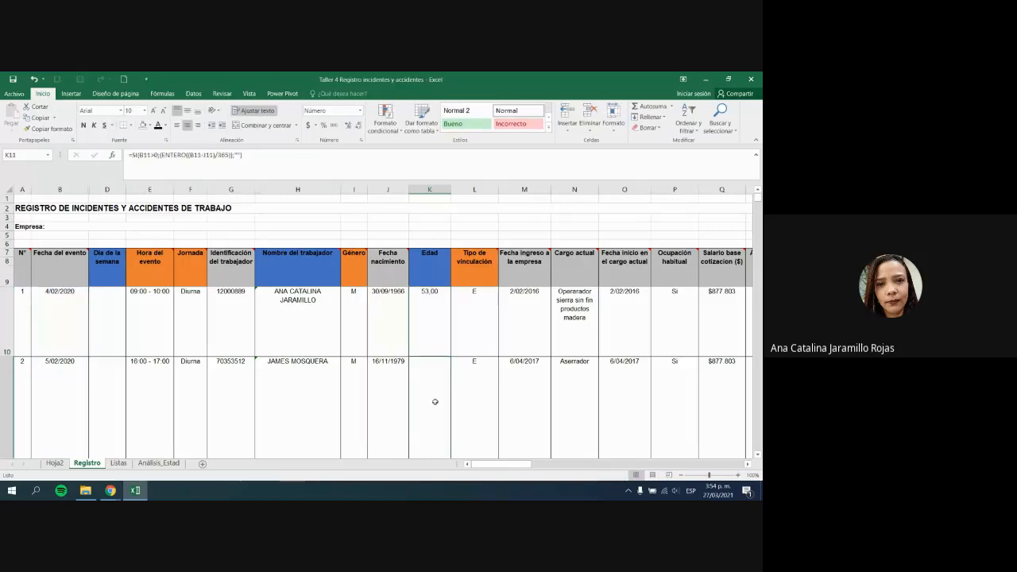
text(=)
scroll(434, 398, down, 1)
click(28, 346)
click(53, 341)
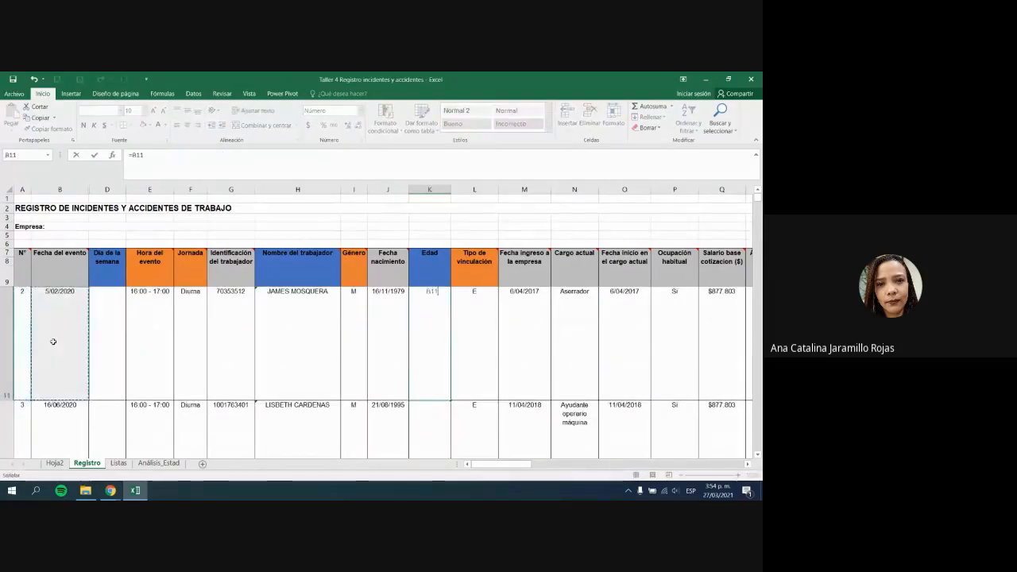
text(-)
click(384, 322)
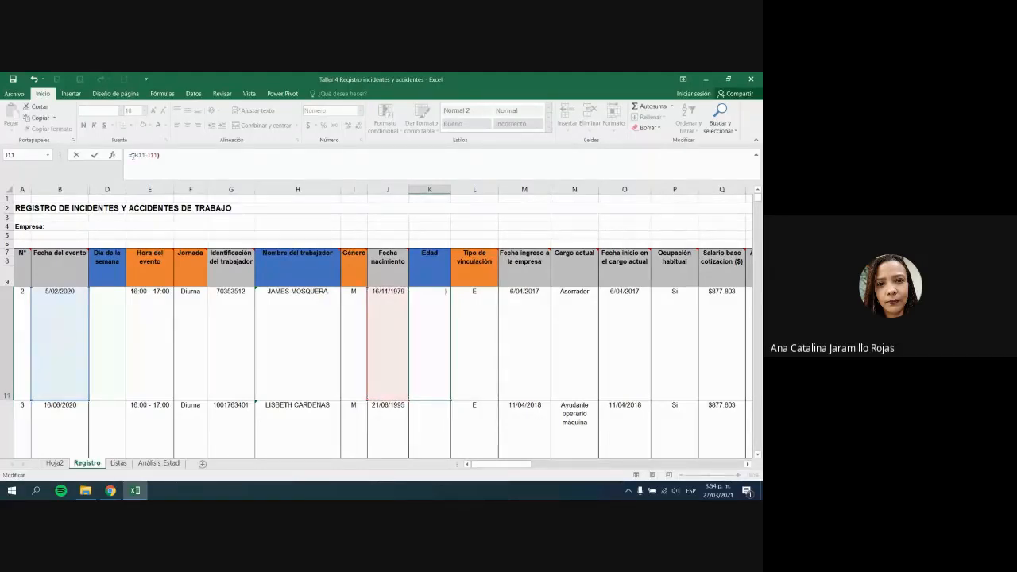
text(()
text(65)
key(Return)
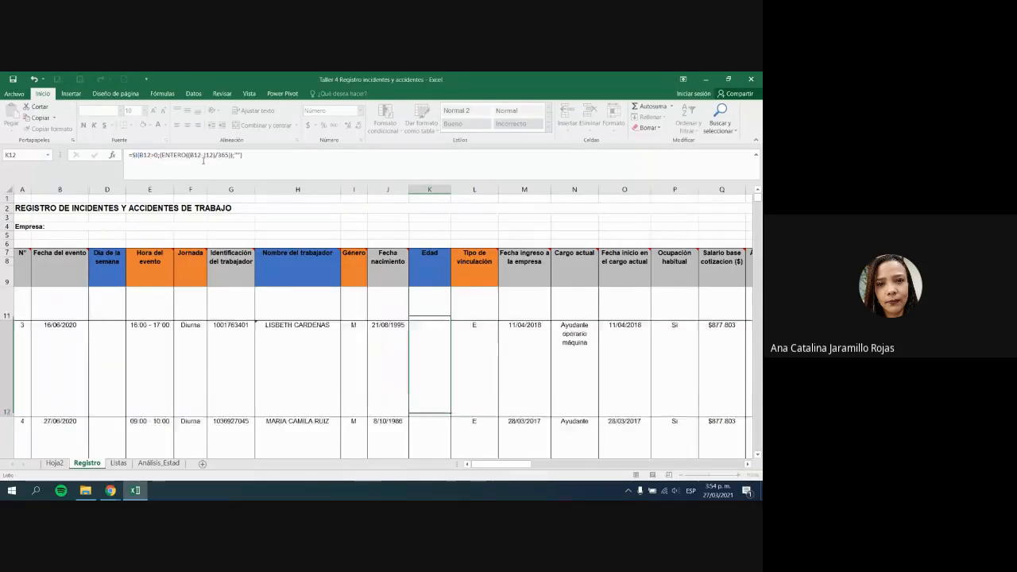
key(Up)
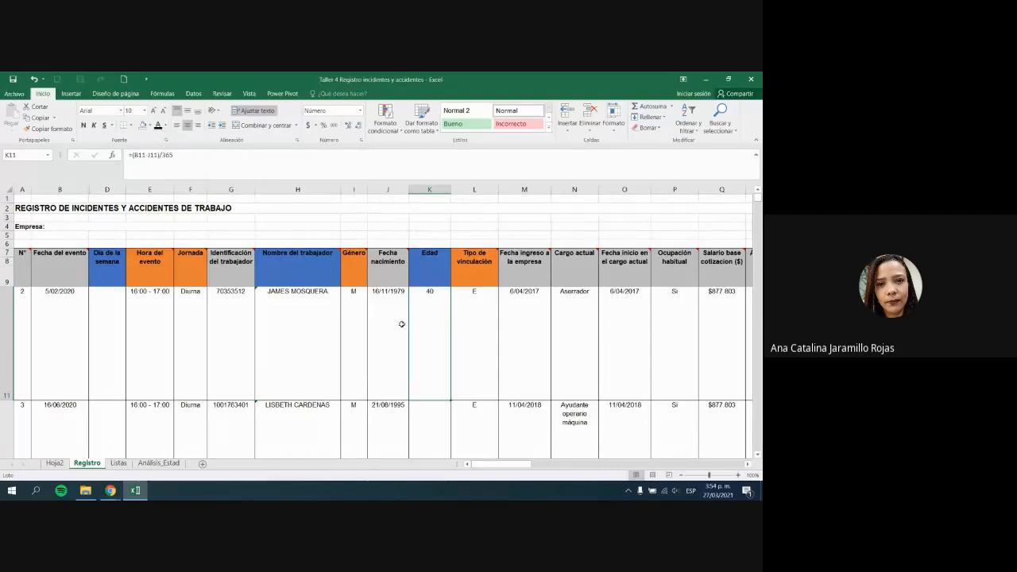
Step: Show K11's age with two decimals, reading 40,25
click(348, 125)
click(348, 125)
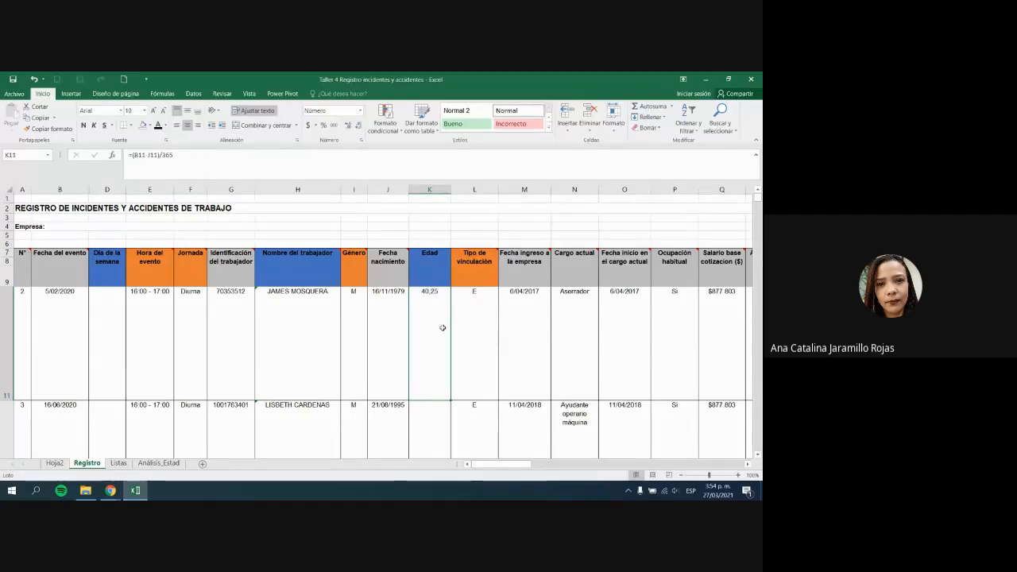
scroll(450, 387, down, 1)
scroll(450, 387, up, 1)
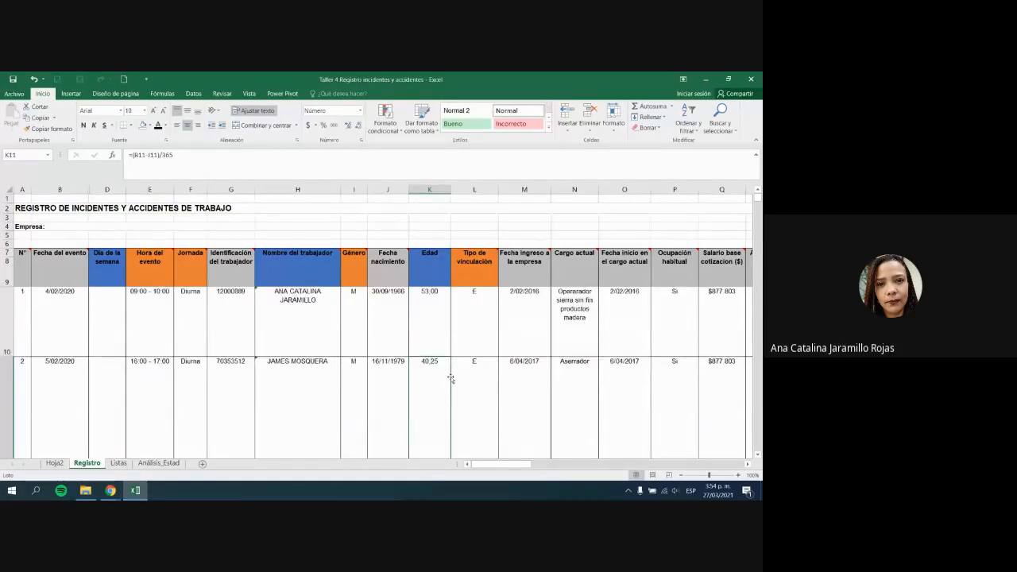
scroll(451, 377, down, 1)
ctrl+scroll(447, 351, down, 1)
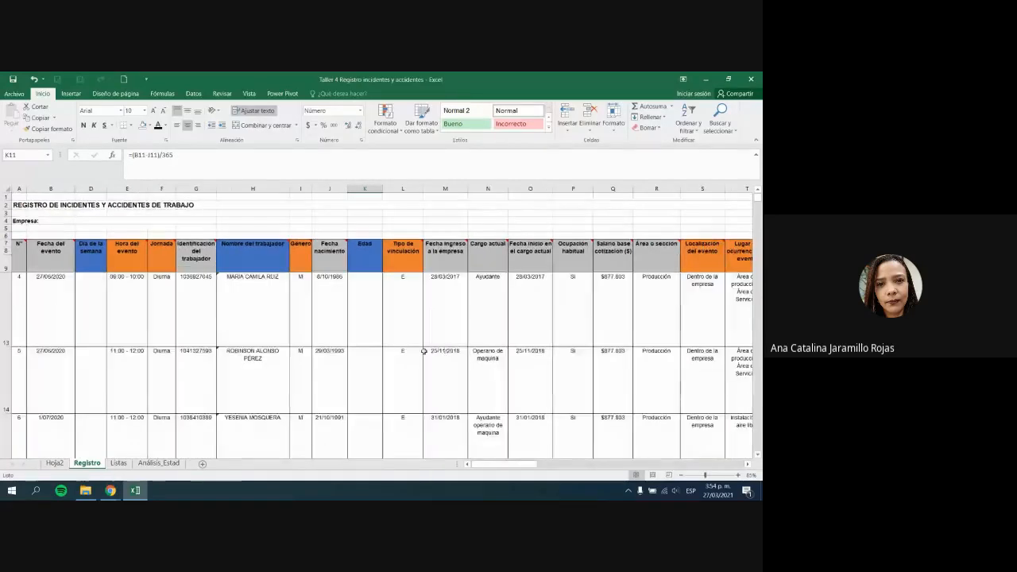
Step: Copy the K11 age formula down the Edad column to the remaining records
scroll(423, 351, up, 1)
double_click(383, 428)
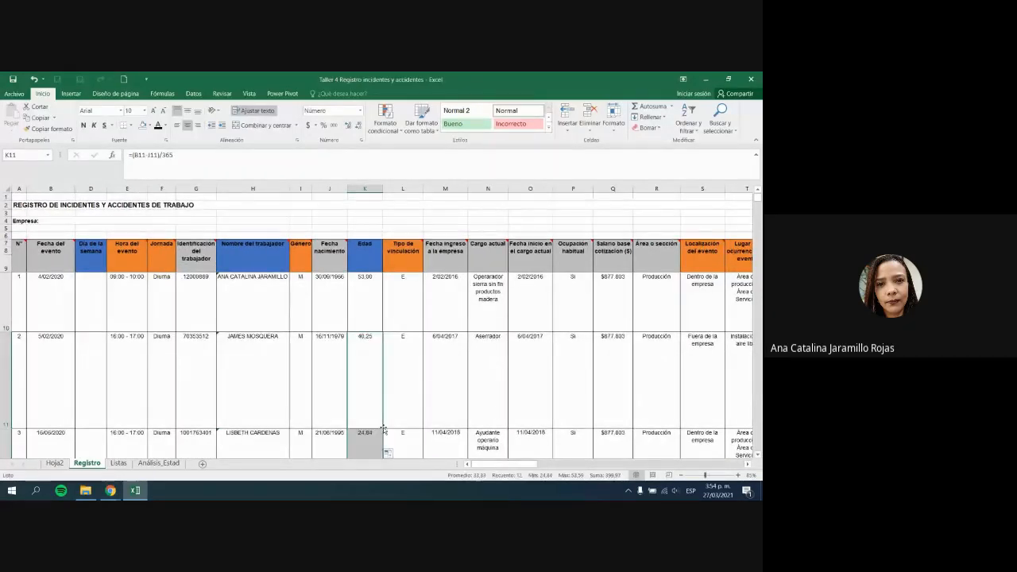
click(372, 441)
scroll(373, 437, down, 1)
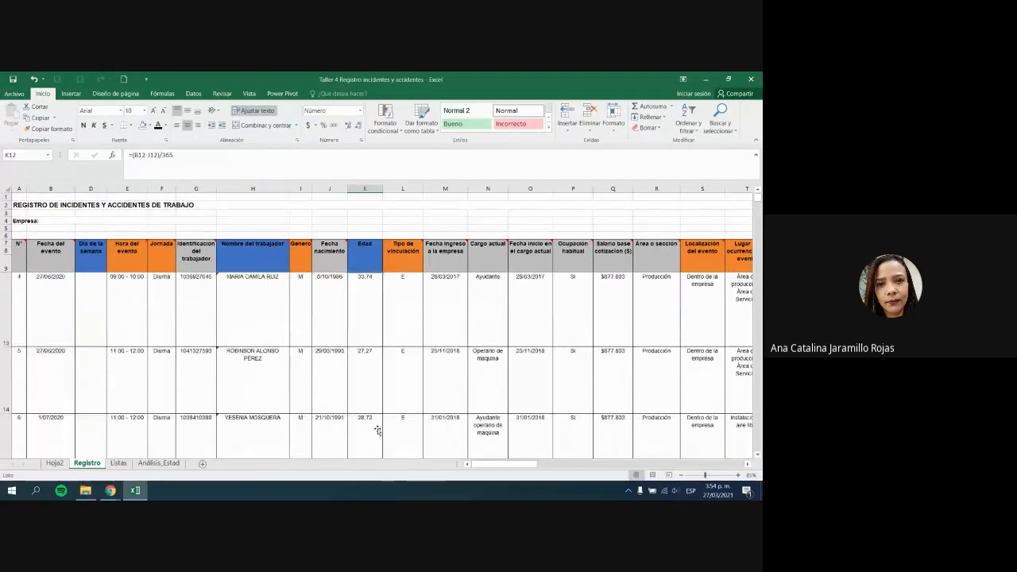
scroll(379, 430, up, 1)
ctrl+scroll(378, 430, up, 1)
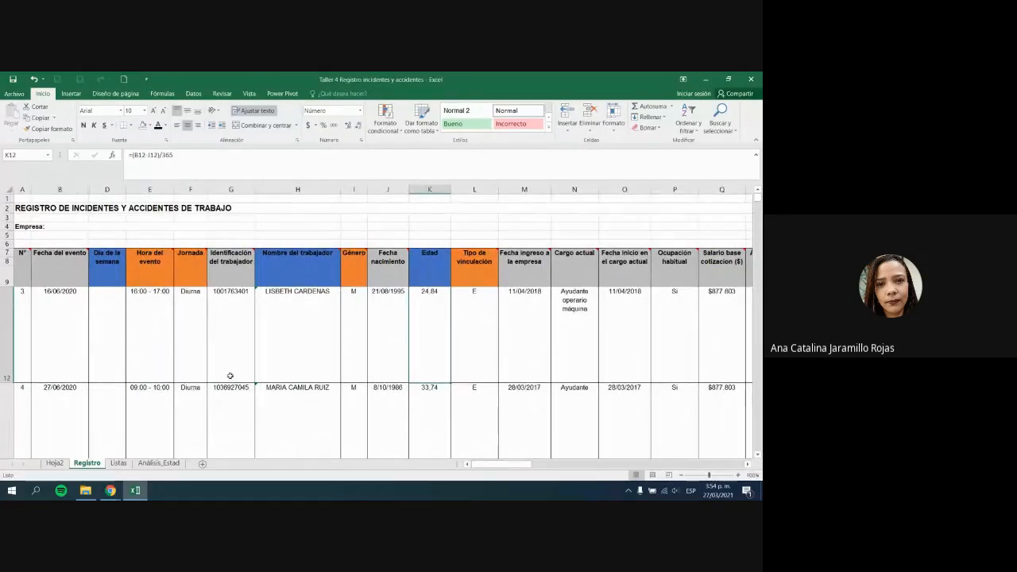
Step: Confirm K12's formula =(B12-J12)/365 unchanged, giving 24,84
click(7, 334)
double_click(414, 329)
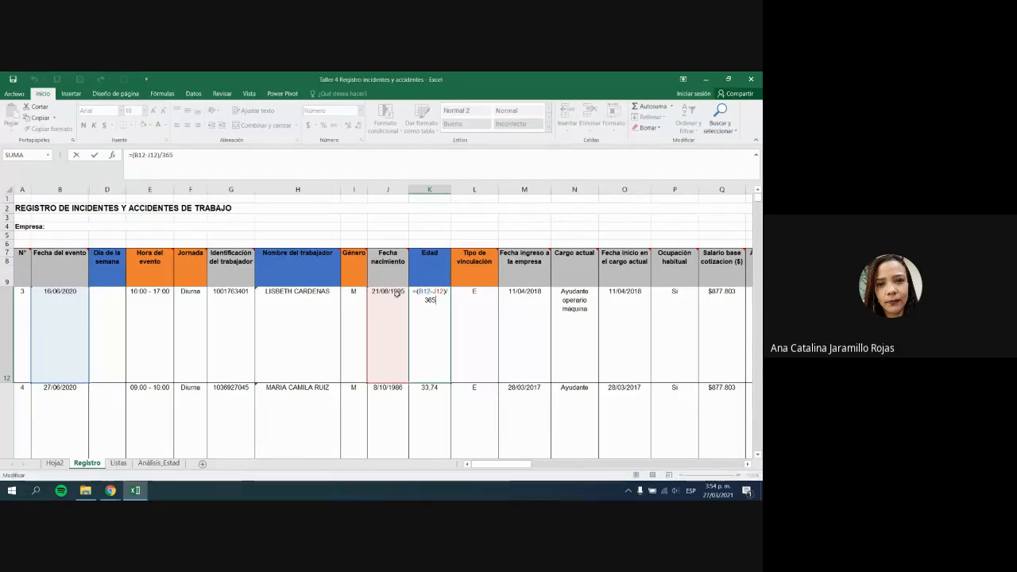
key(alt+Tab)
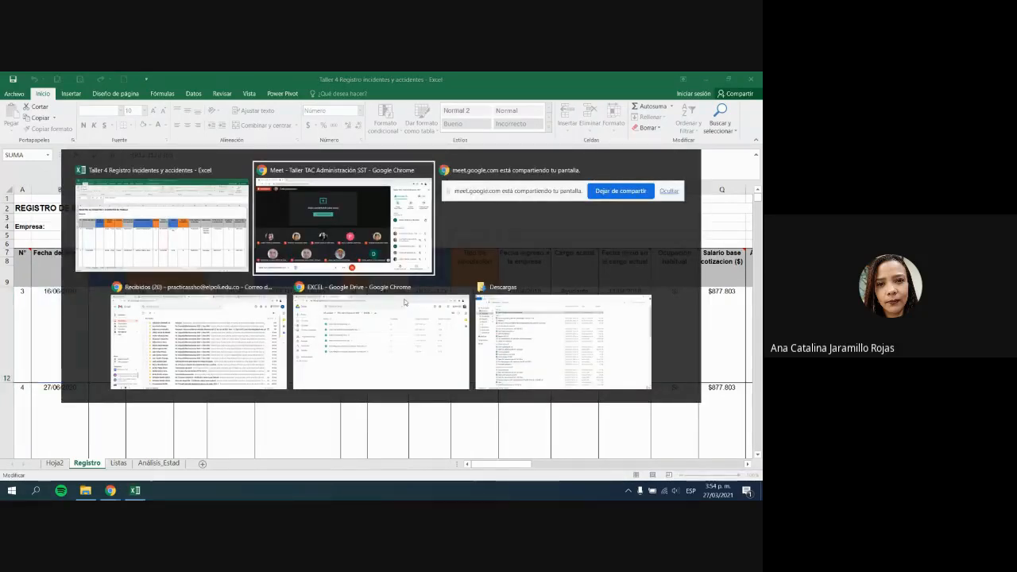
key(alt+Tab)
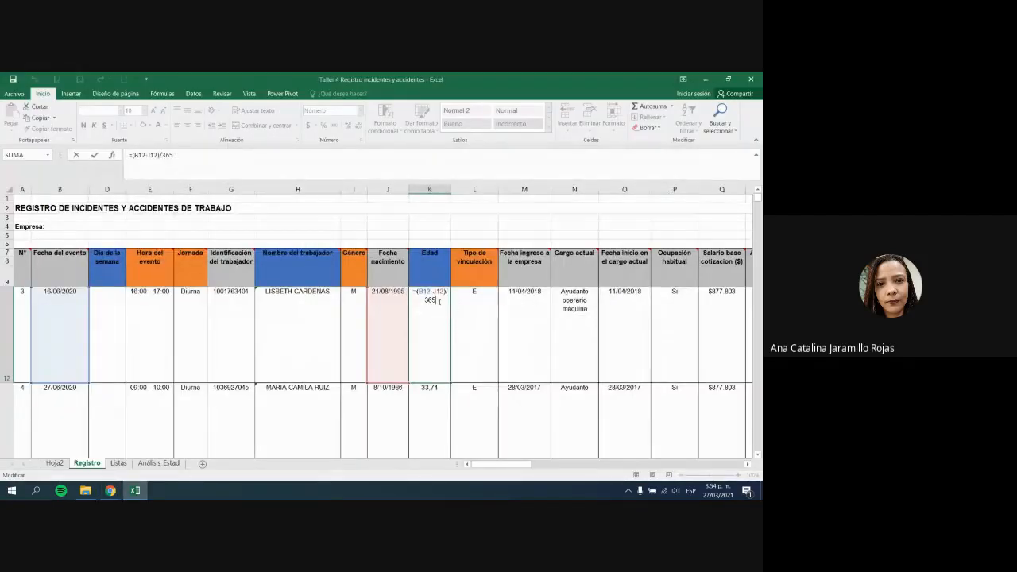
key(Return)
scroll(437, 306, up, 1)
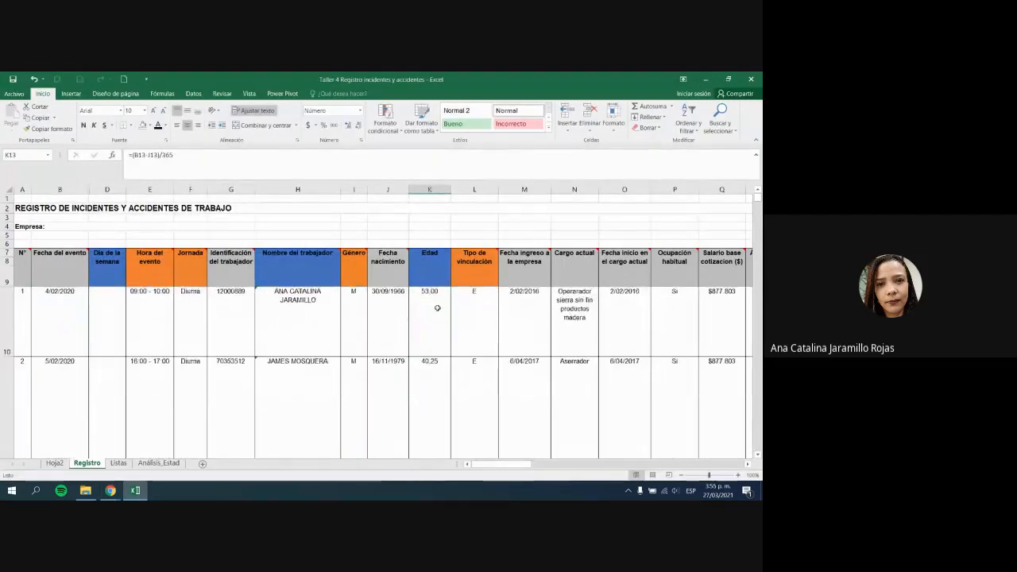
scroll(438, 308, down, 1)
key(Up)
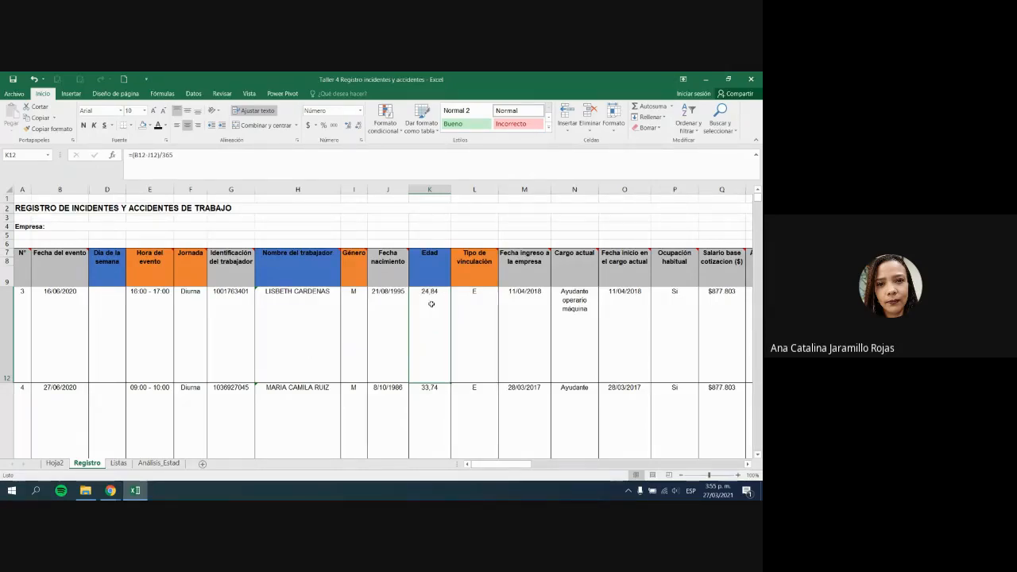
Step: Compare K12's dates in B12 and J12, then display its age with no decimals as 25
double_click(357, 128)
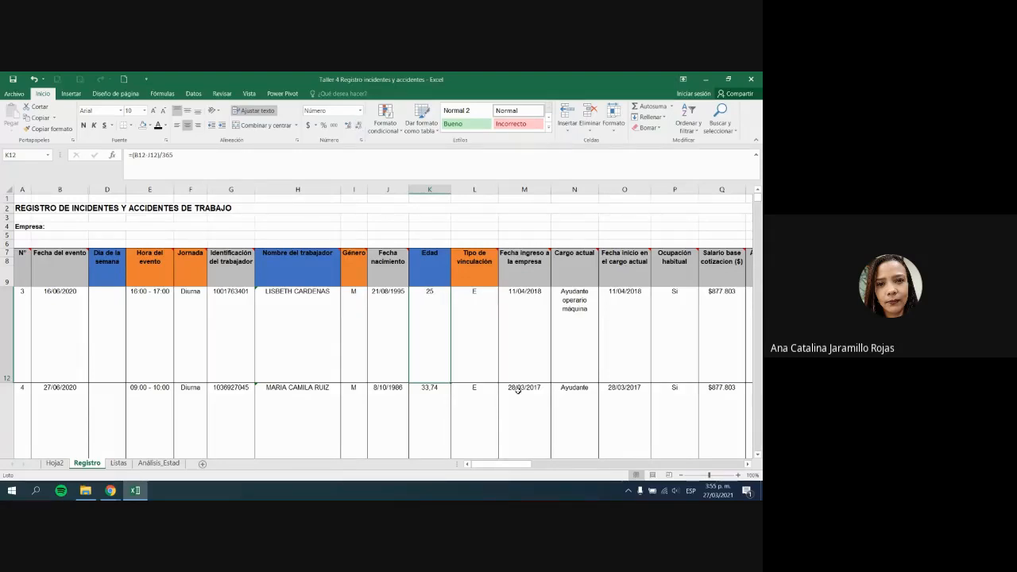
click(348, 125)
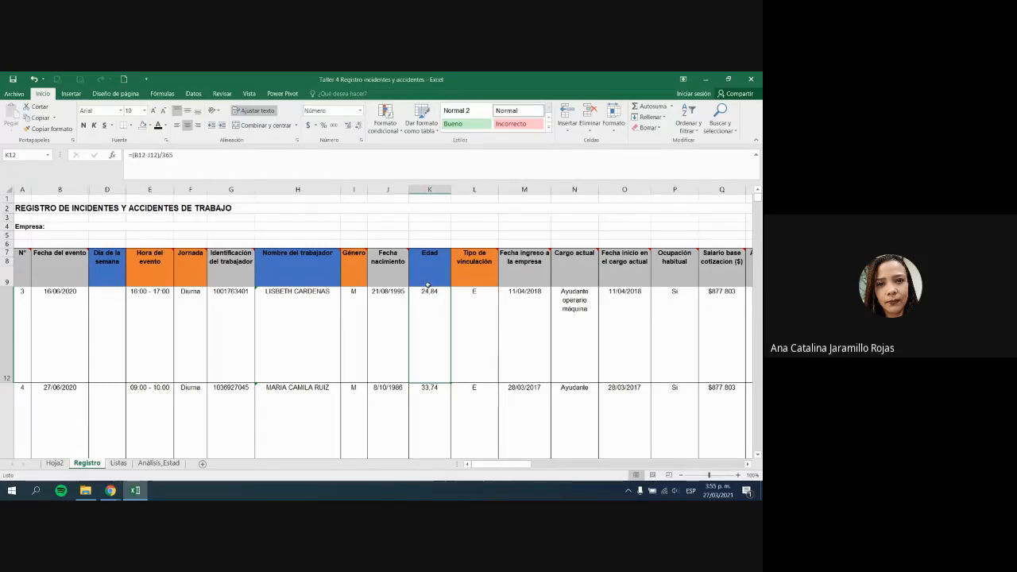
click(348, 126)
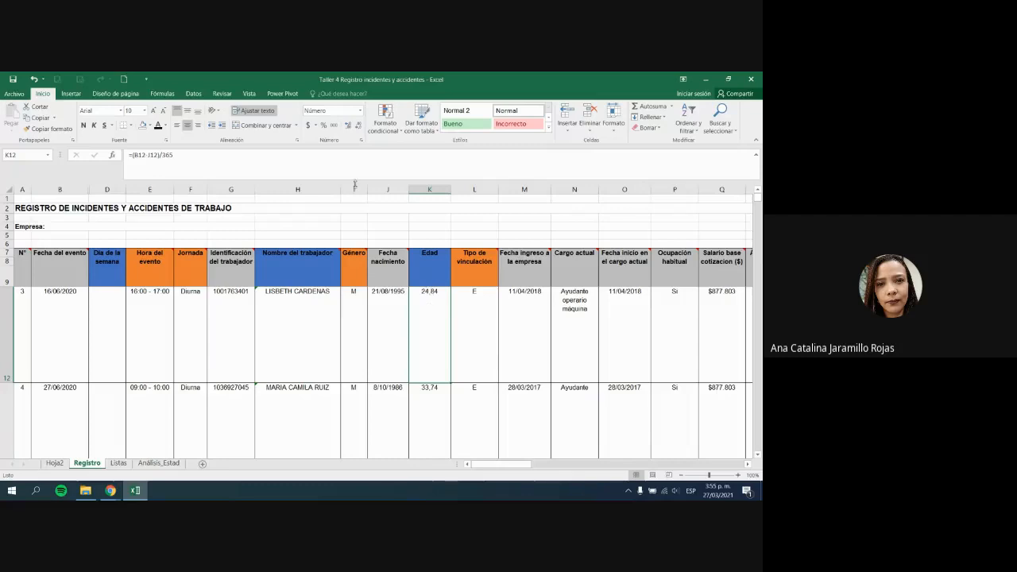
click(358, 126)
click(359, 125)
double_click(358, 125)
click(60, 320)
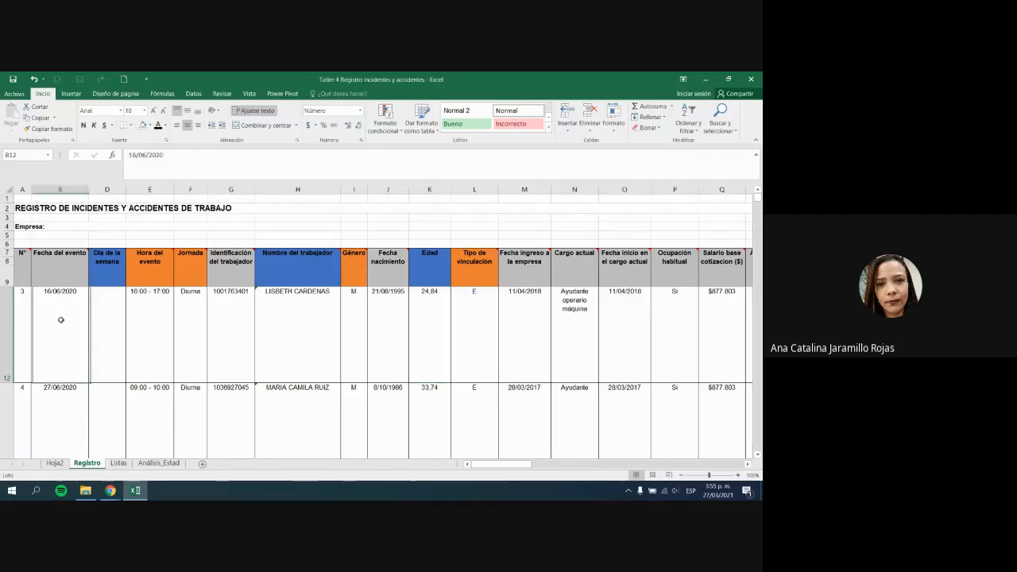
click(384, 341)
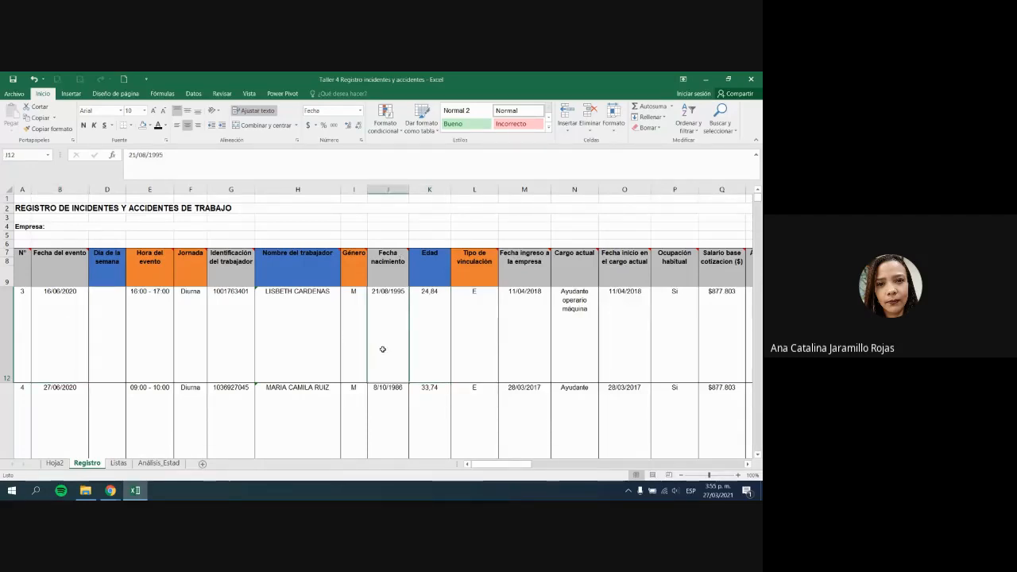
click(434, 310)
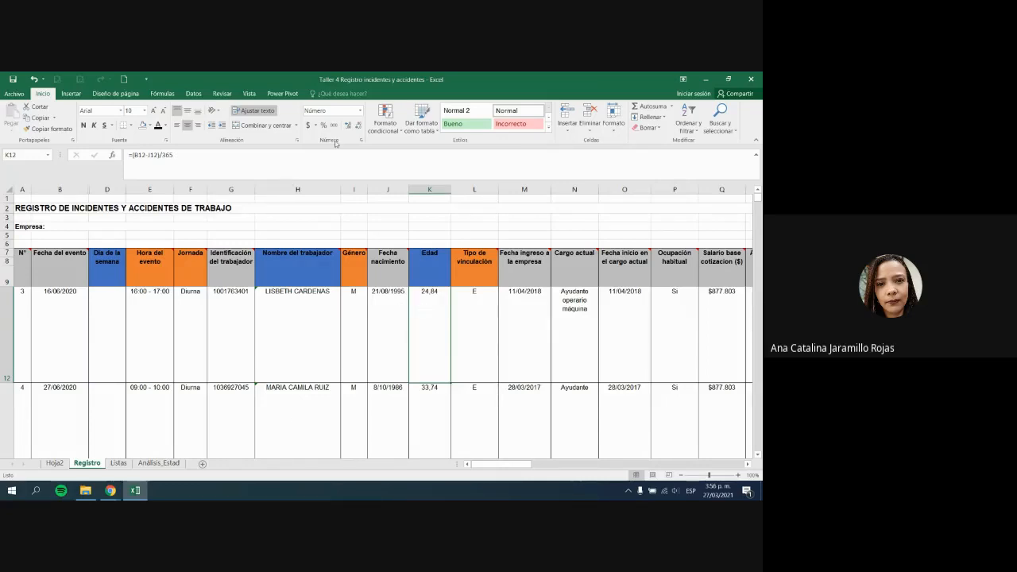
click(357, 127)
click(357, 127)
Step: Change K12 to =REDONDEAR.MENOS((B12-J12)/365;0) so the third age reads 24
click(334, 170)
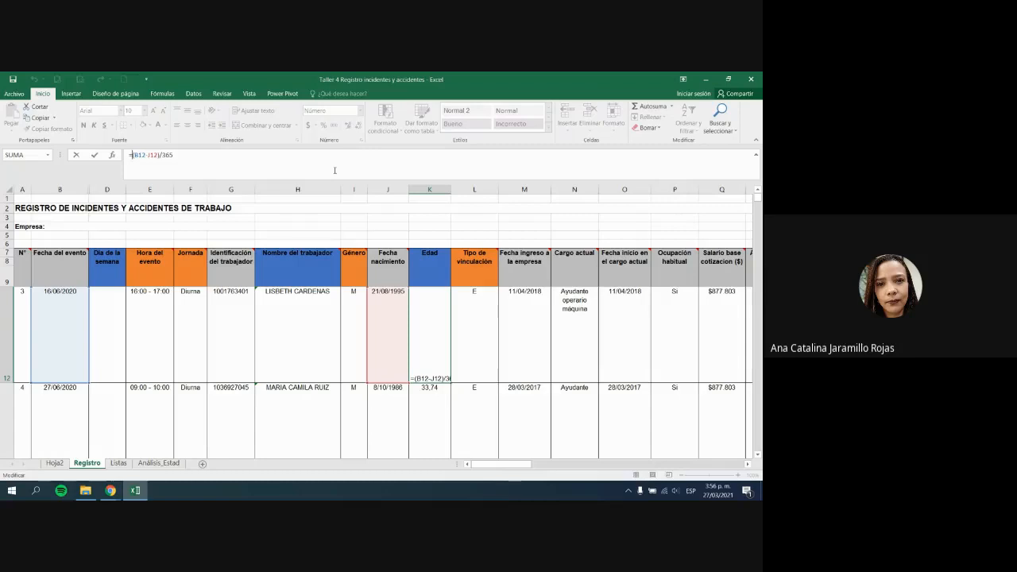
text(redonde)
text(ar.menso)
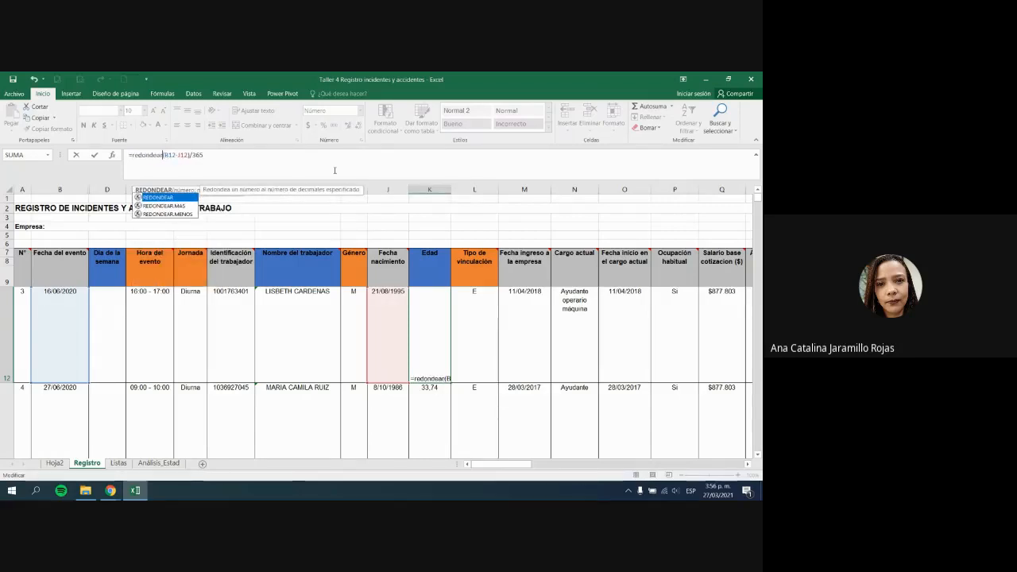
key(BackSpace)
key(BackSpace)
text(os()
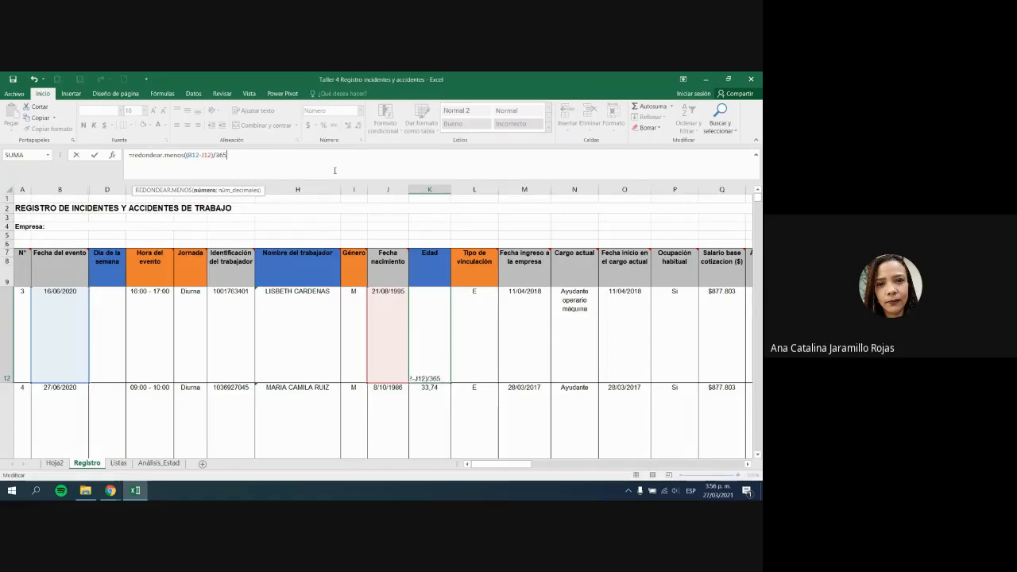
text(;0)
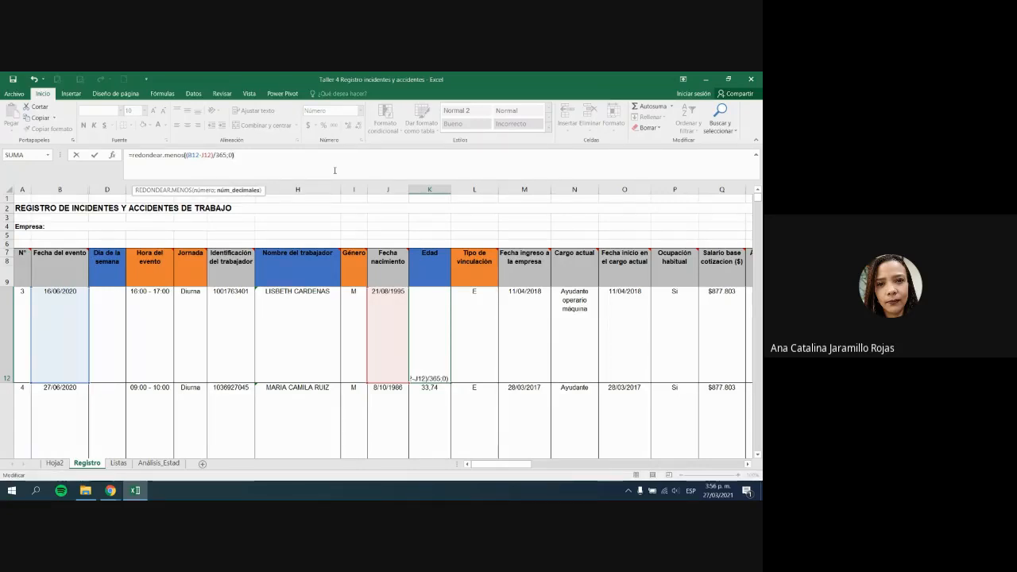
text())
key(Return)
key(Up)
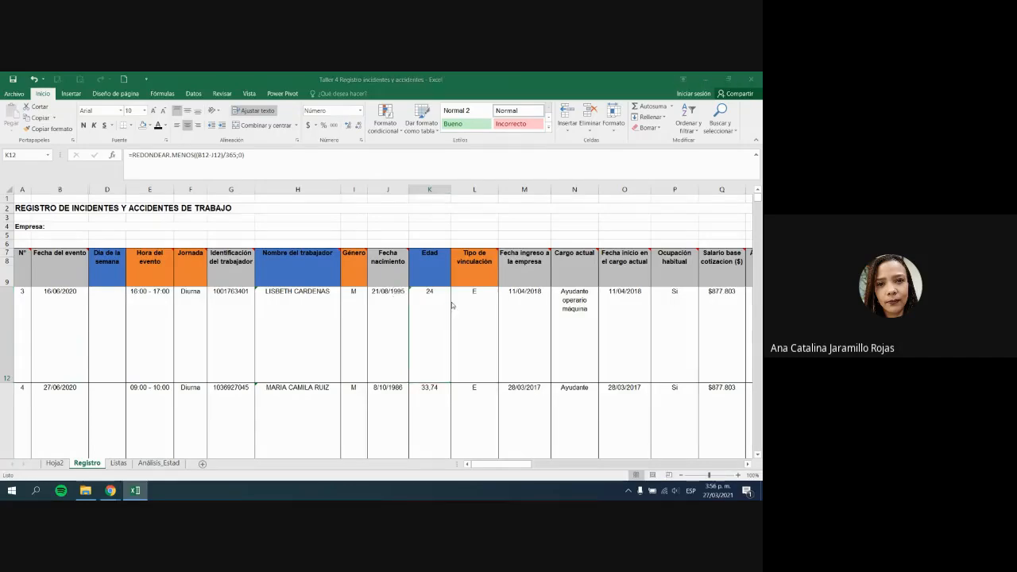
key(alt+Tab)
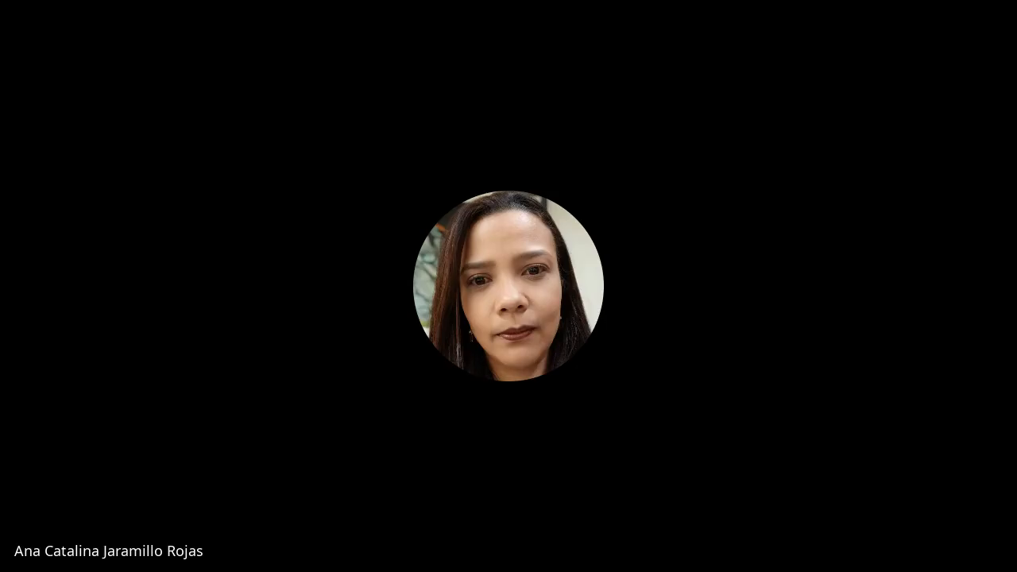
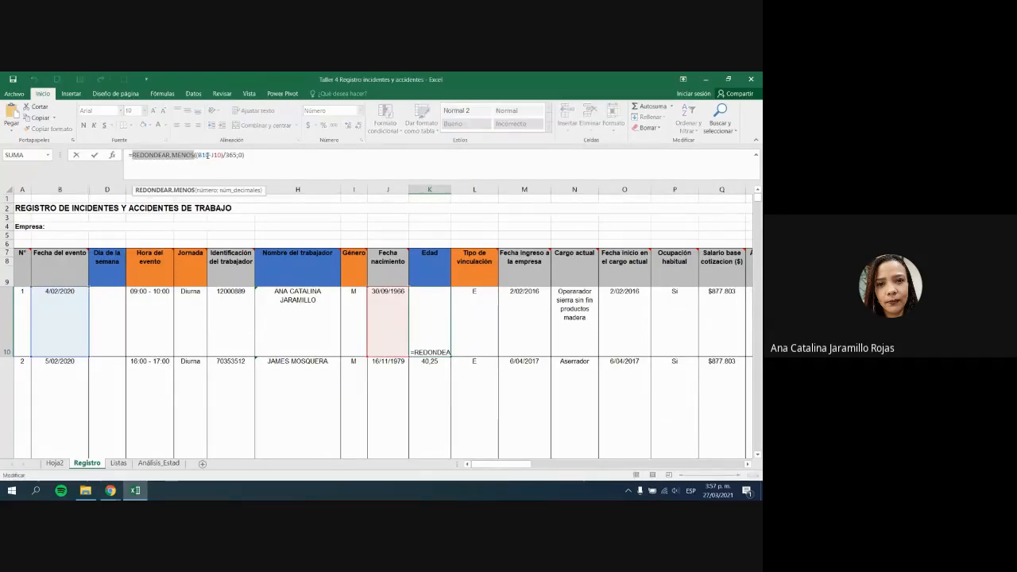
Step: Commit =REDONDEAR.MENOS((B10-J10)/365;0) in K10 so the first worker's age shows 53
click(240, 155)
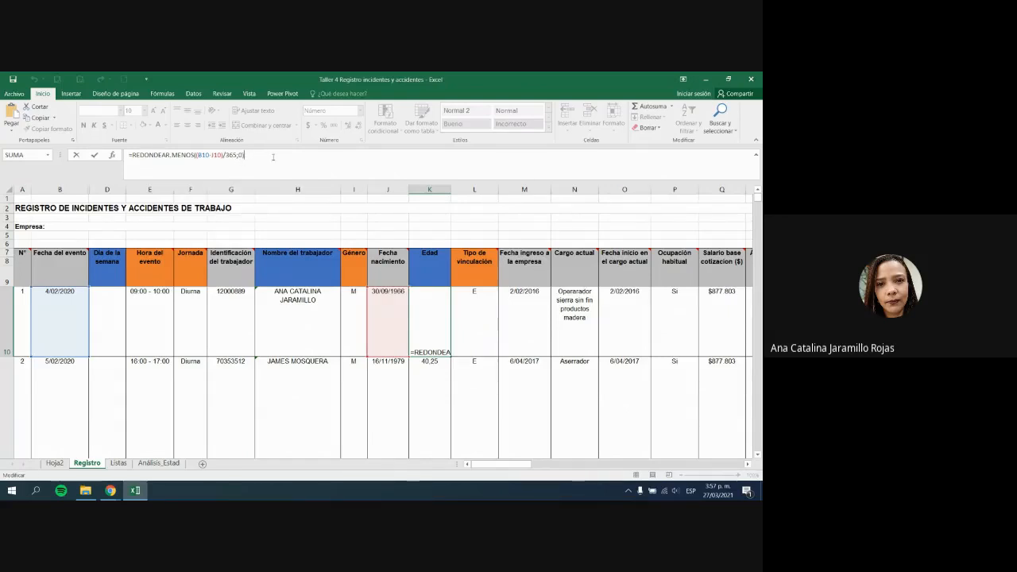
key(Return)
key(Up)
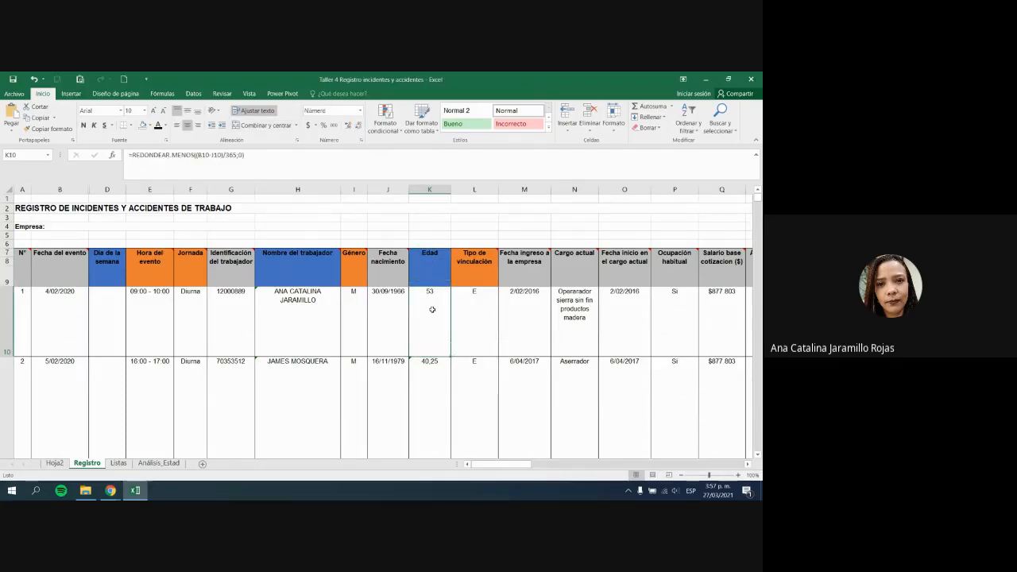
Step: Fill the rounded-down age formula down column K, then reconfirm K10's formula
drag(450, 356, 430, 420)
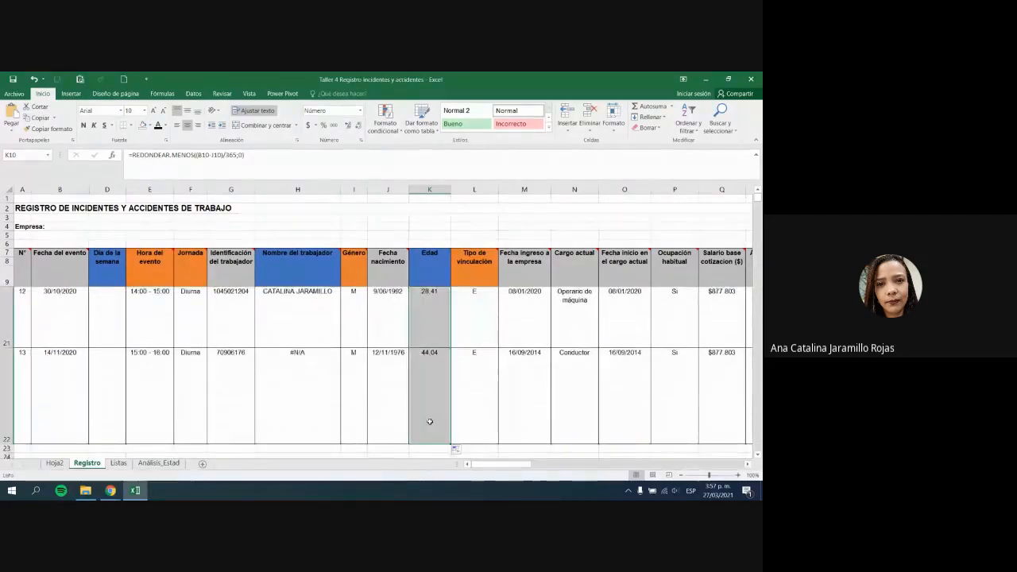
scroll(430, 420, up, 4)
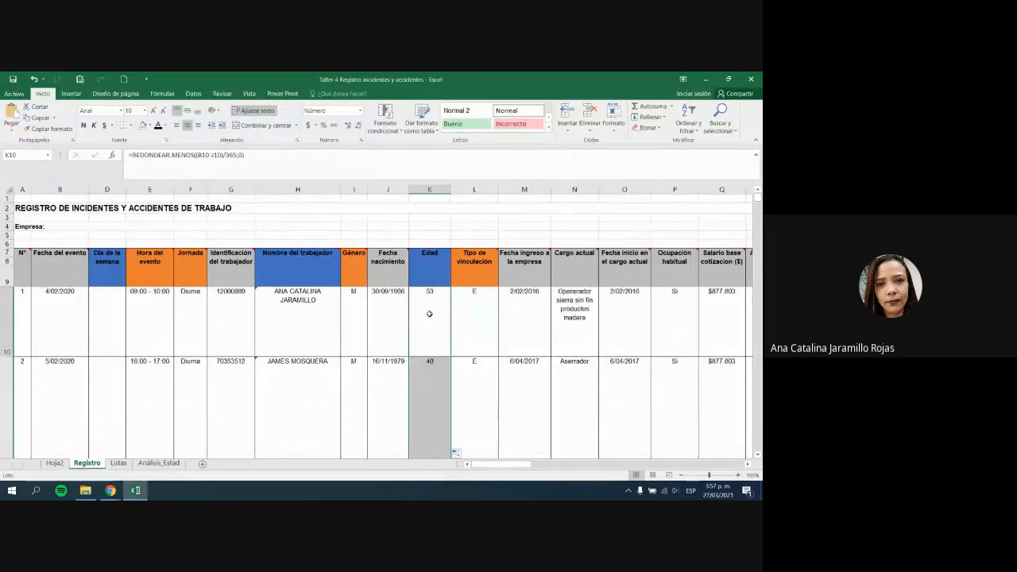
double_click(432, 313)
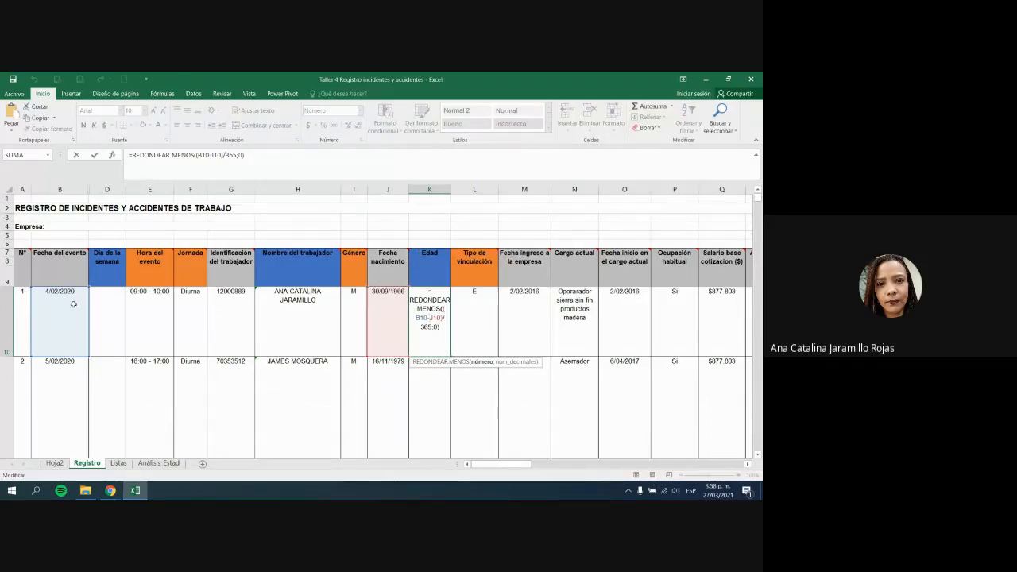
key(ctrl+Return)
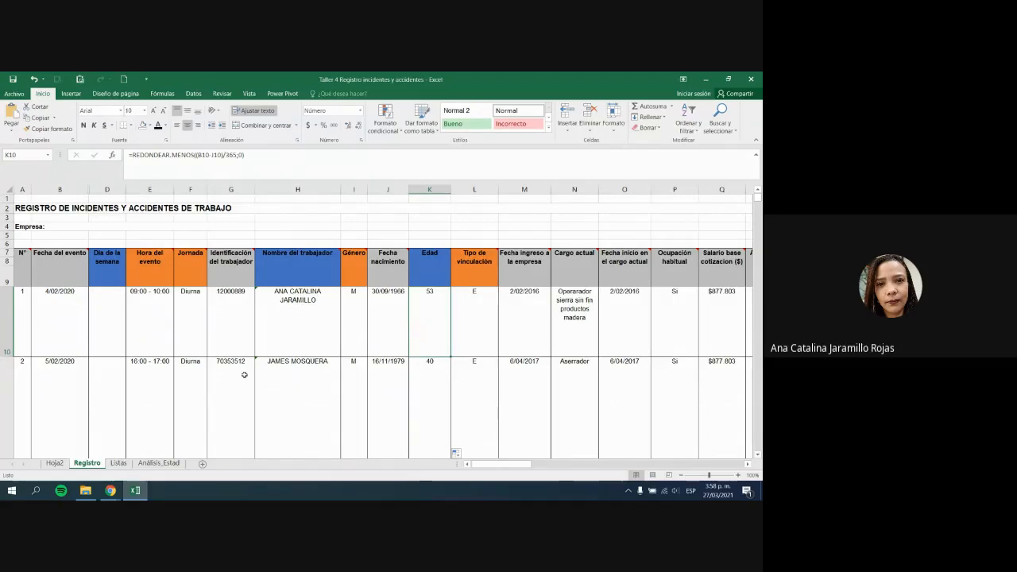
Step: Inspect D10, the H10 name lookup and the Día de la semana column, then bring up the browser
click(91, 320)
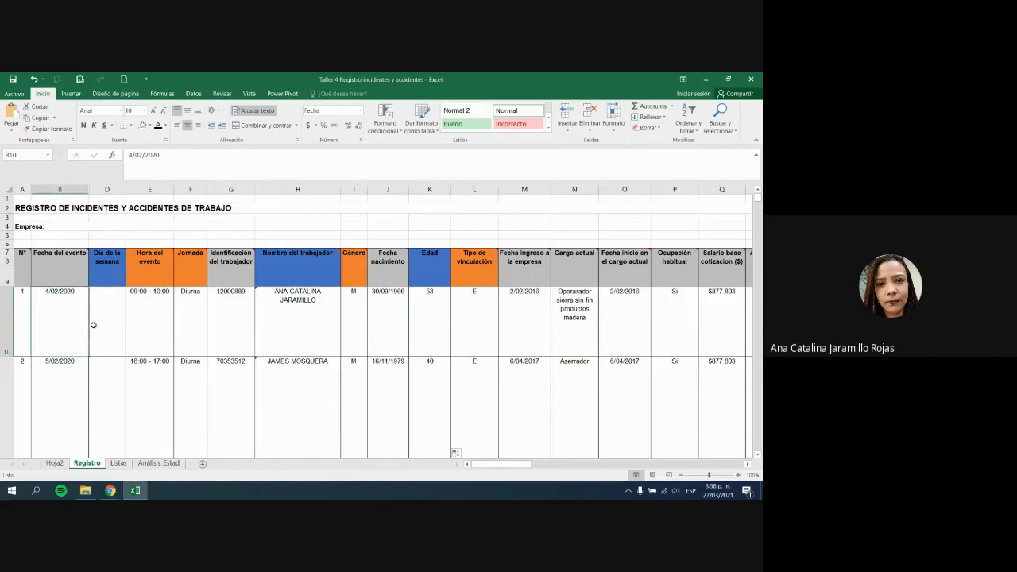
click(304, 324)
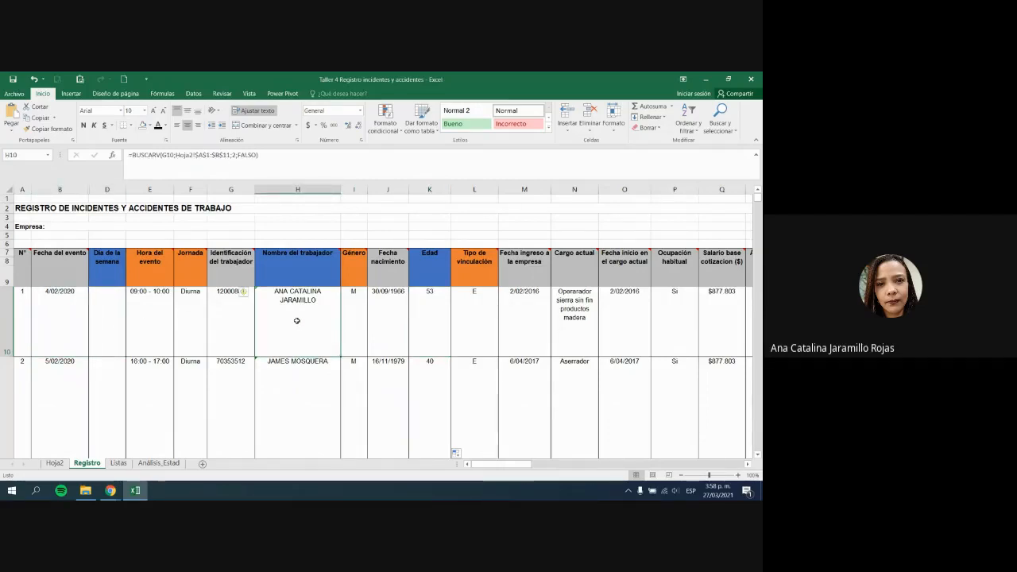
click(104, 262)
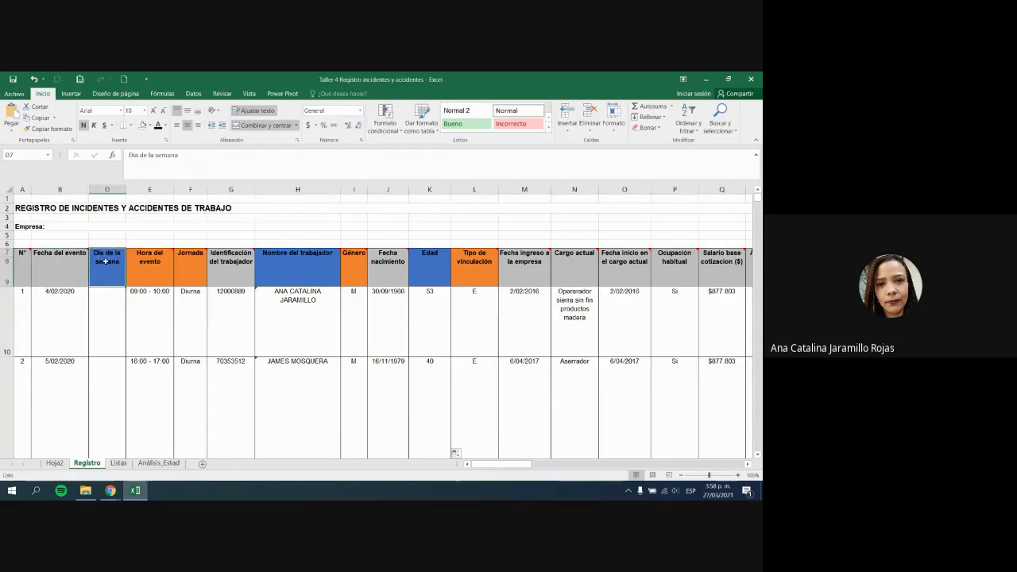
drag(104, 262, 114, 351)
click(116, 276)
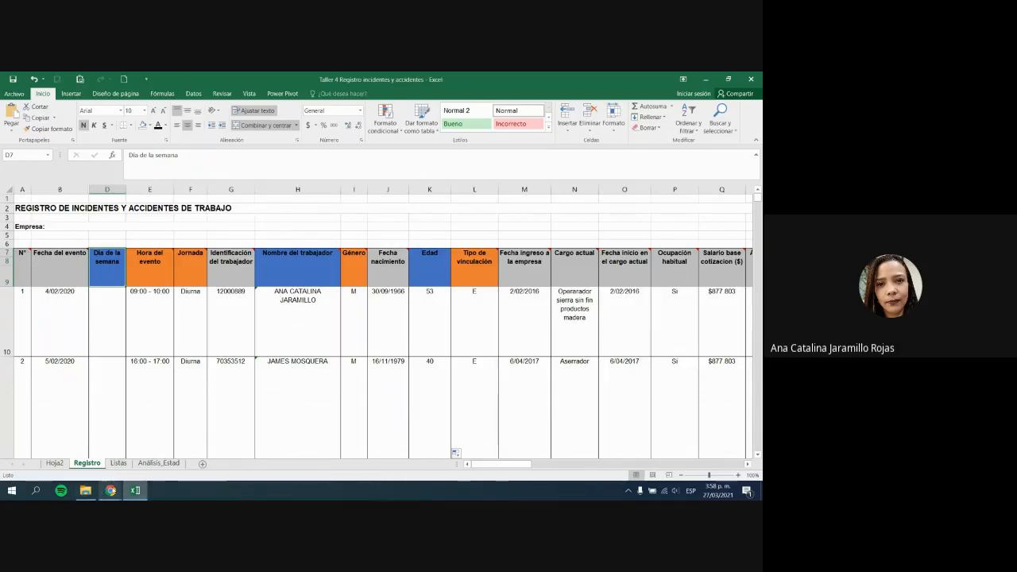
click(110, 490)
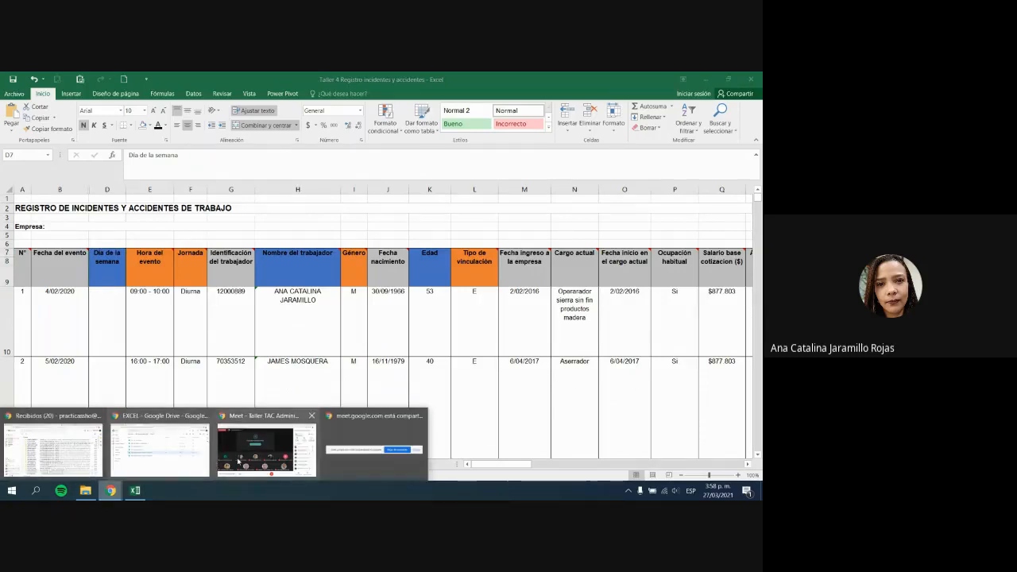
click(238, 461)
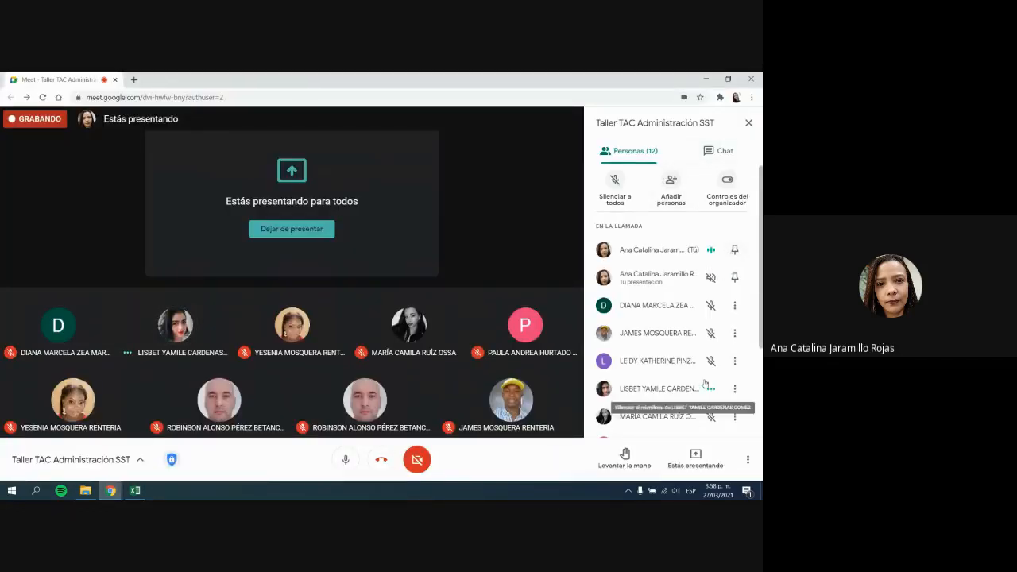
scroll(711, 382, down, 2)
scroll(715, 378, up, 2)
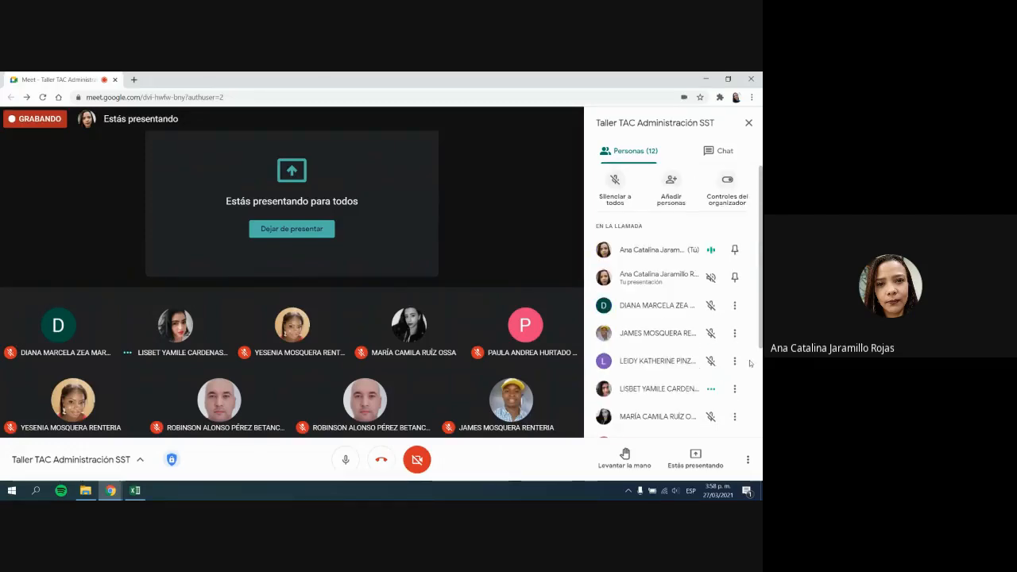
scroll(716, 374, down, 3)
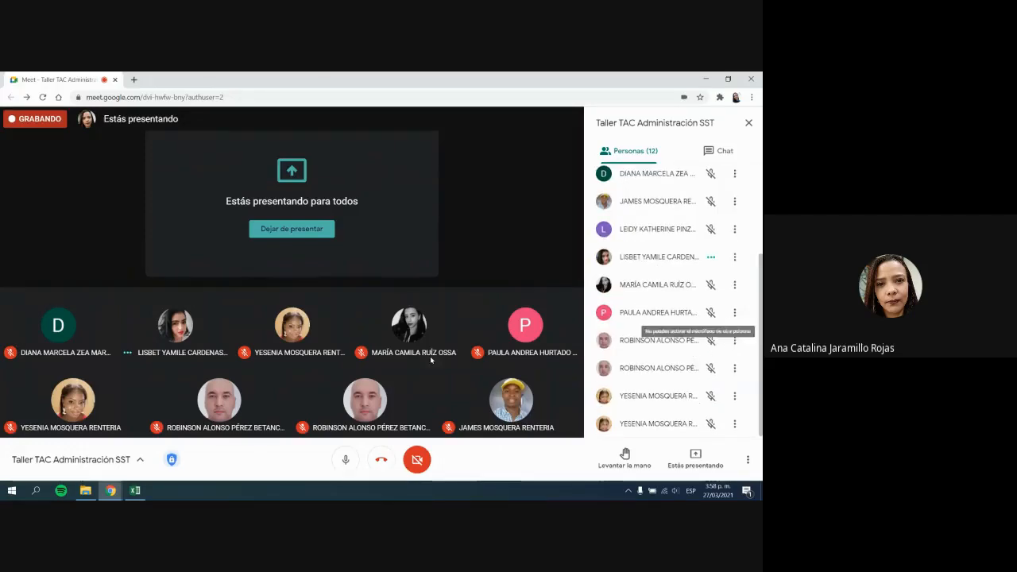
click(135, 493)
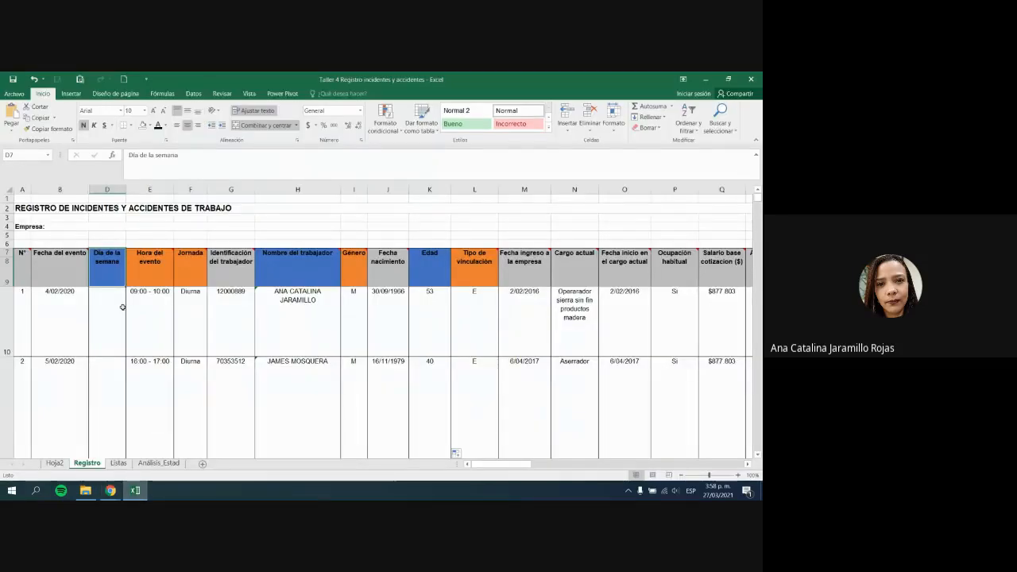
click(79, 313)
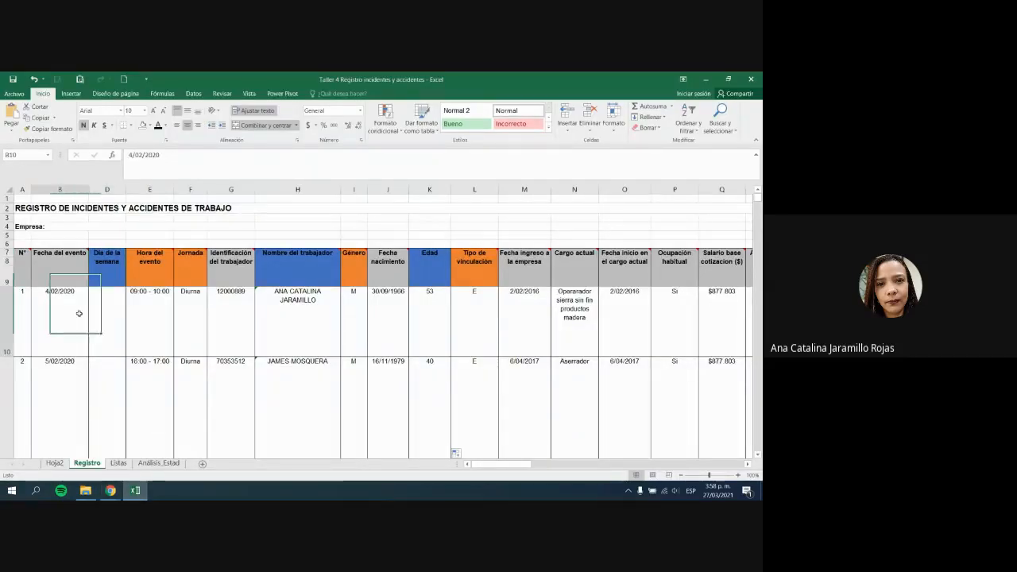
text(27/03/2021)
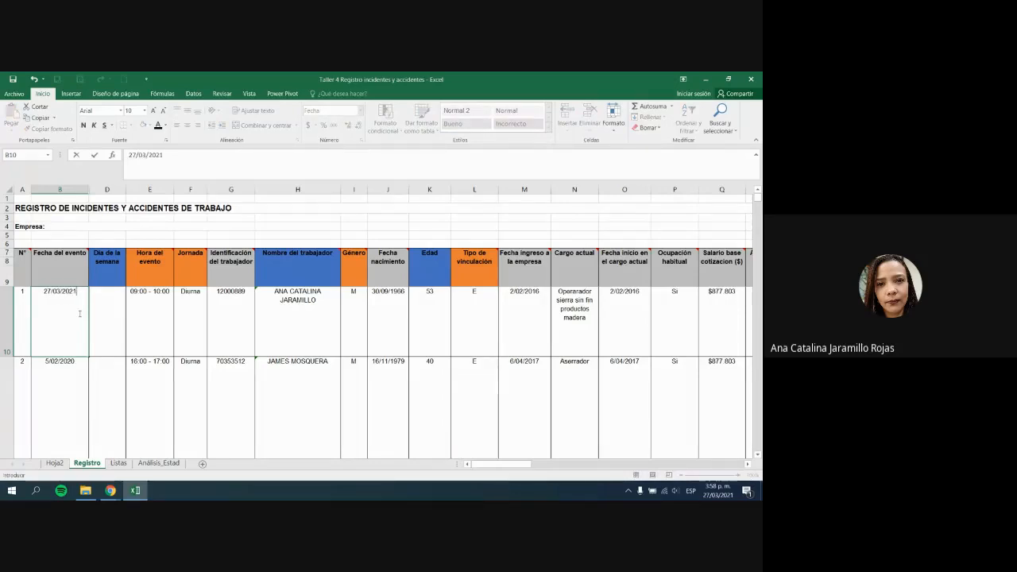
key(Tab)
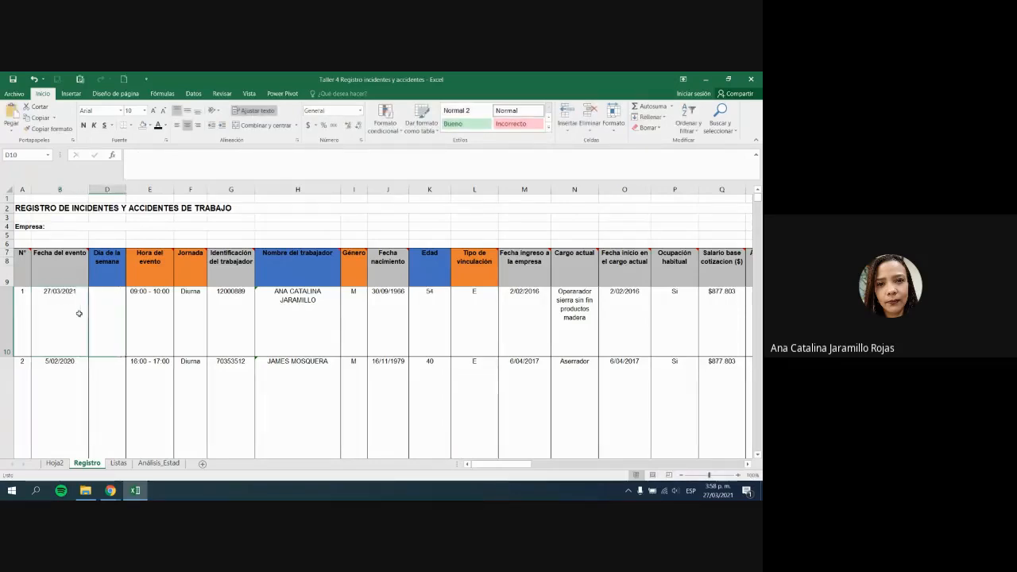
text(Sábado)
key(Return)
key(Up)
click(79, 314)
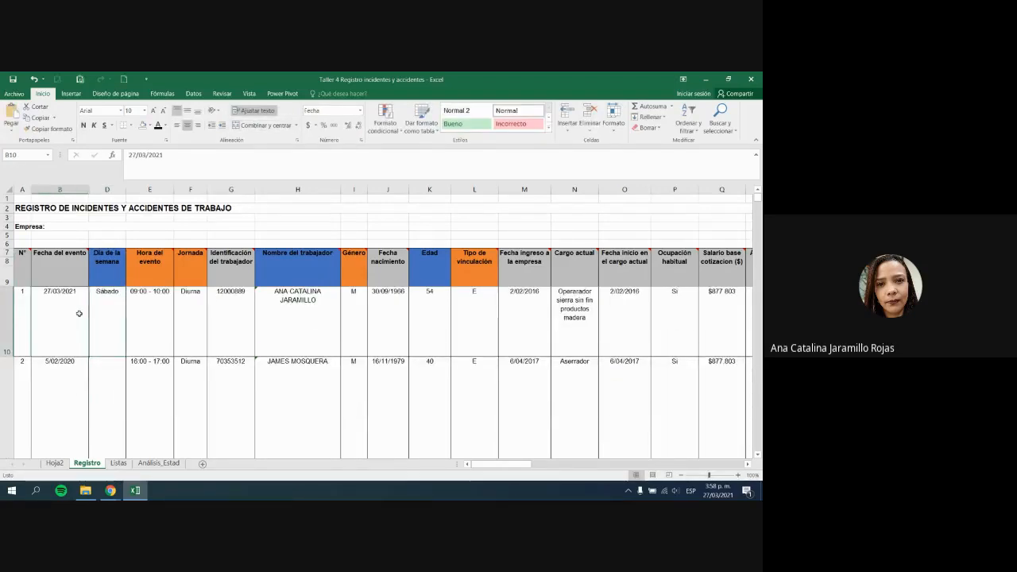
key(shift+Right)
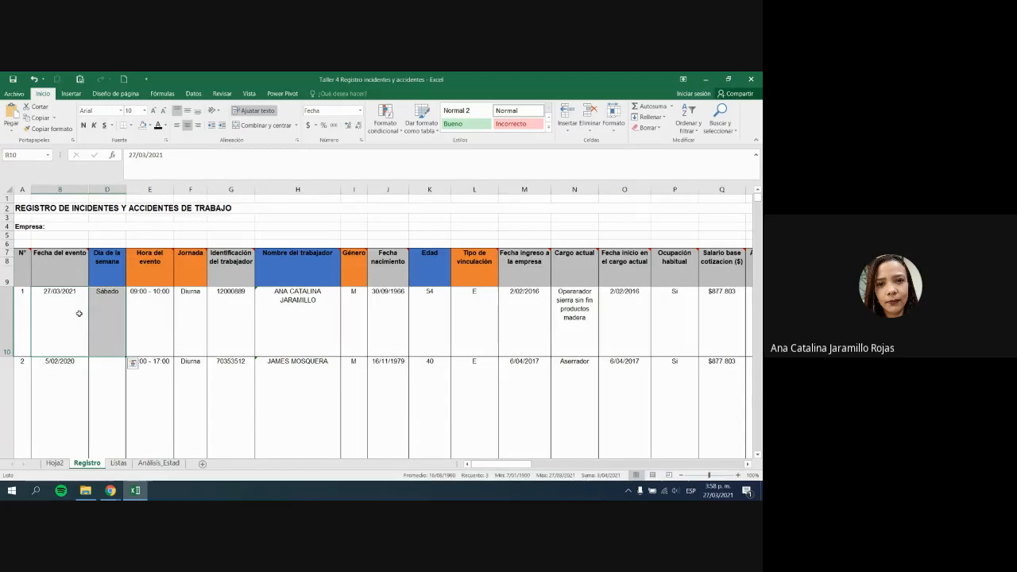
key(Left)
key(ctrl+c)
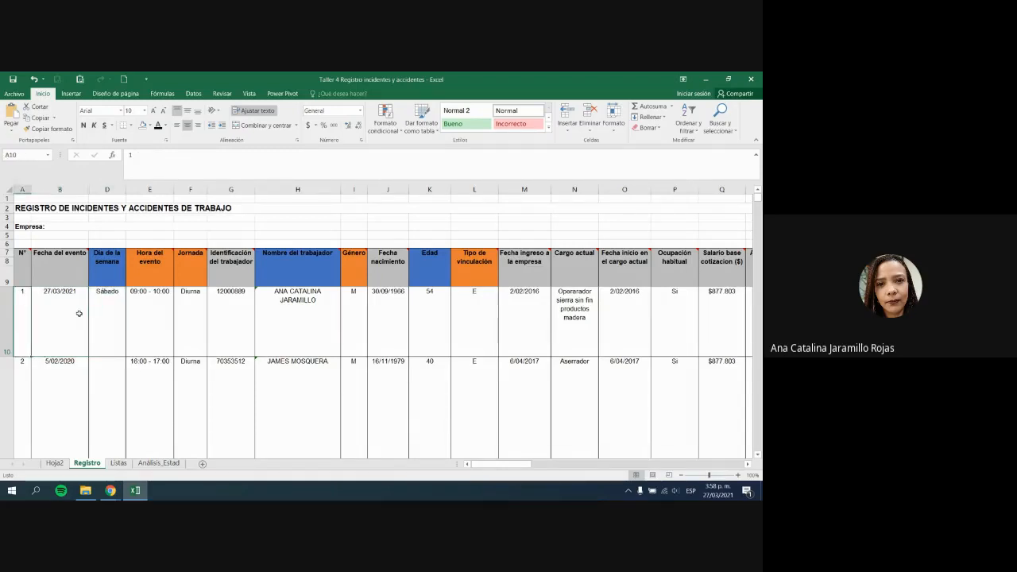
key(ctrl+z)
key(ctrl+z)
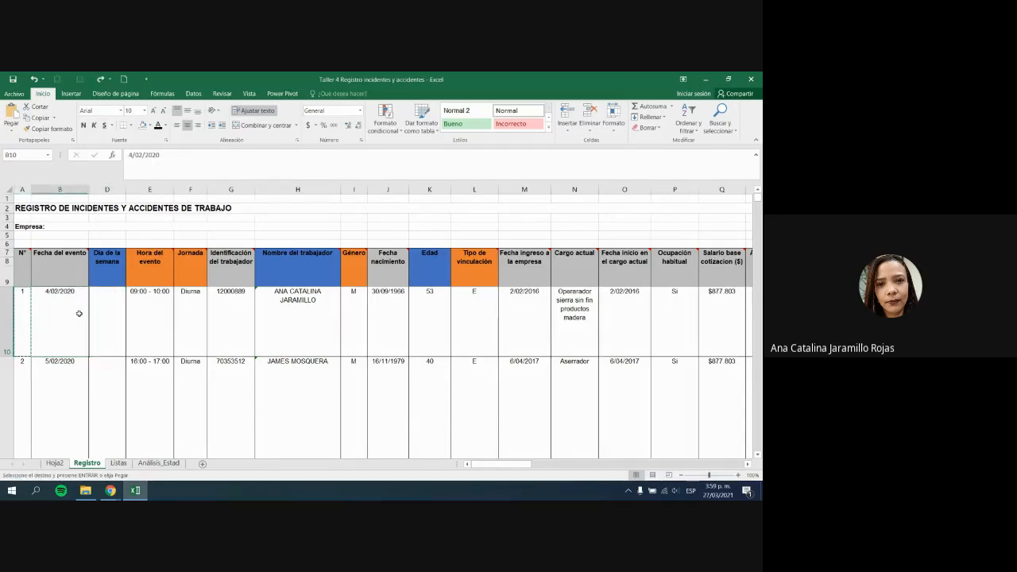
key(Escape)
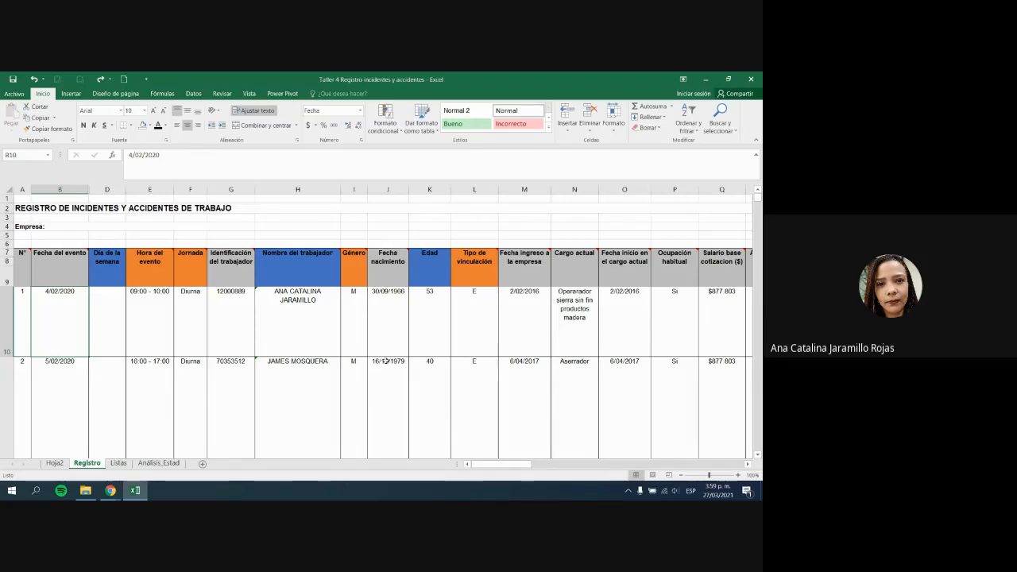
Step: Review row 10 and the Fecha del evento and Día de la semana columns
click(45, 328)
mouse_move(45, 327)
mouse_down()
mouse_move(747, 318)
mouse_move(760, 306)
mouse_move(591, 306)
mouse_up()
drag(713, 464, 349, 427)
click(324, 415)
click(70, 314)
click(54, 266)
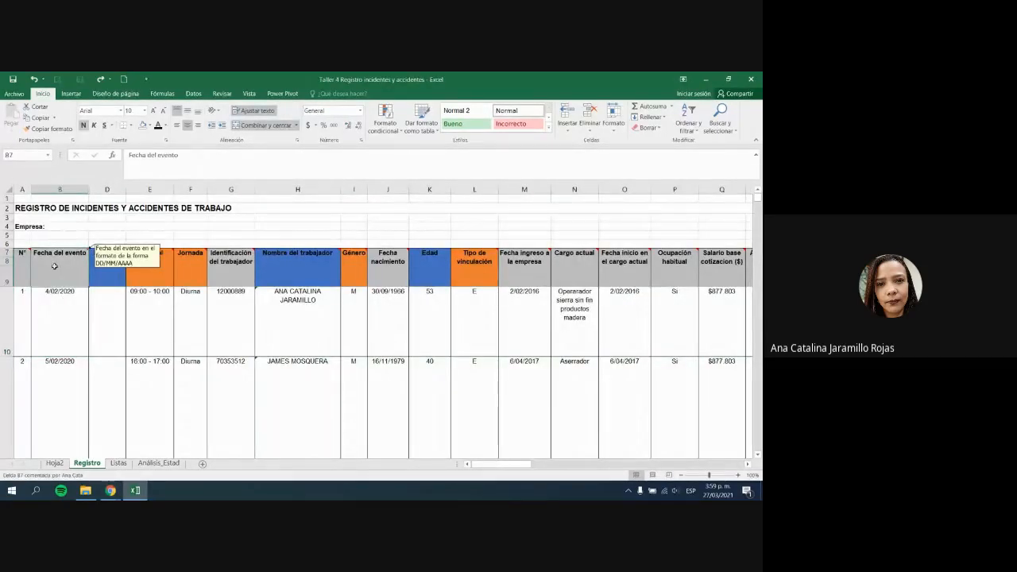
click(57, 322)
click(95, 279)
click(60, 273)
click(97, 277)
Step: Unhide column C, head it Día Semana, and begin a weekday formula below
drag(92, 192, 119, 192)
mouse_move(107, 251)
mouse_down()
mouse_move(106, 270)
mouse_move(104, 261)
mouse_up()
click(83, 256)
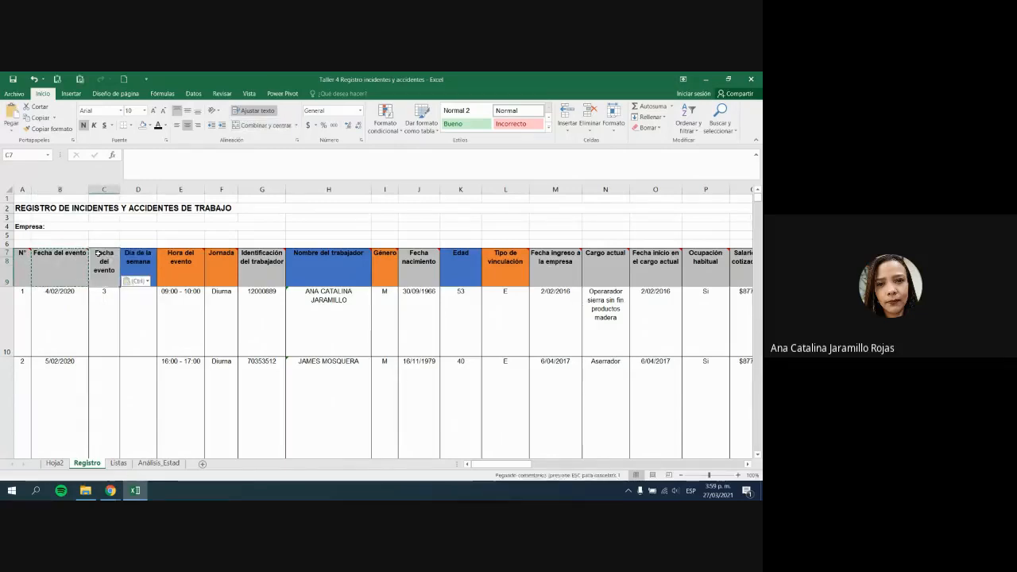
key(BackSpace)
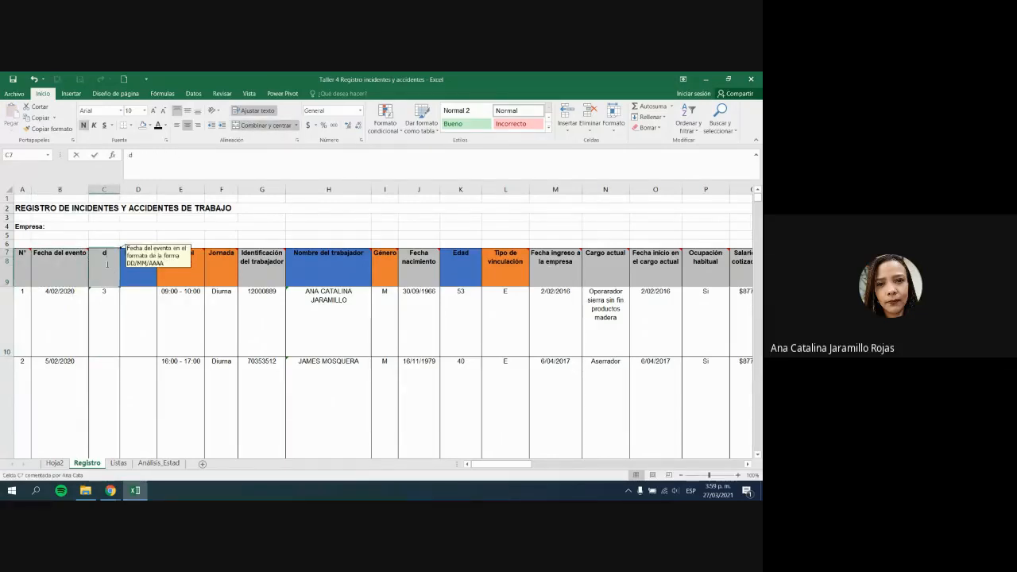
text(Día)
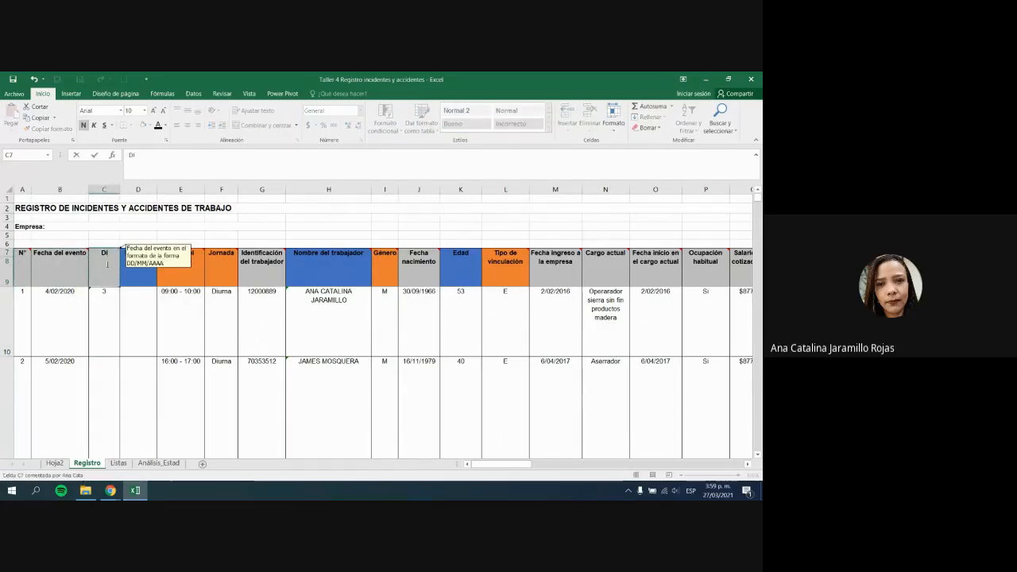
text( Semana)
key(Return)
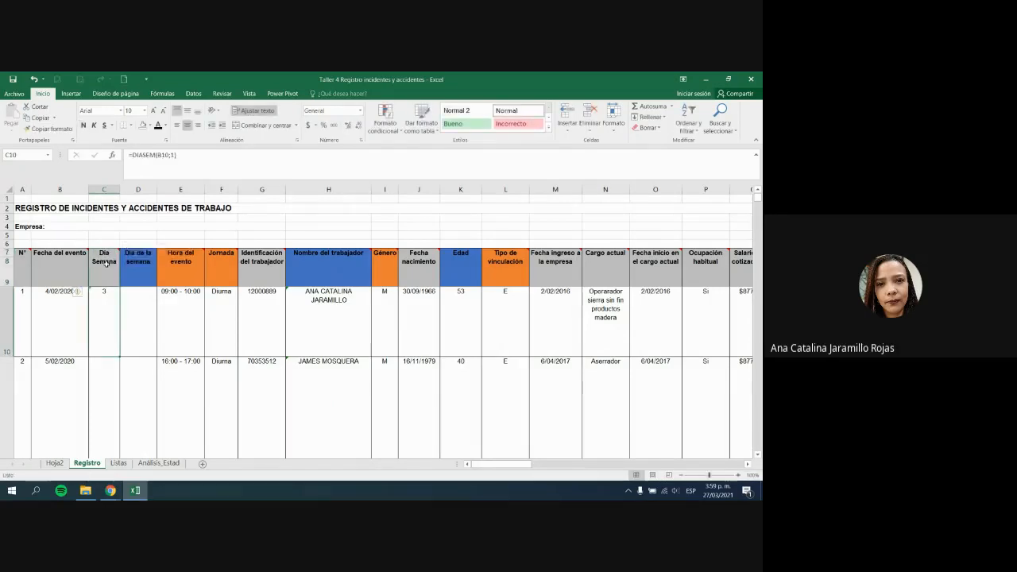
text(=)
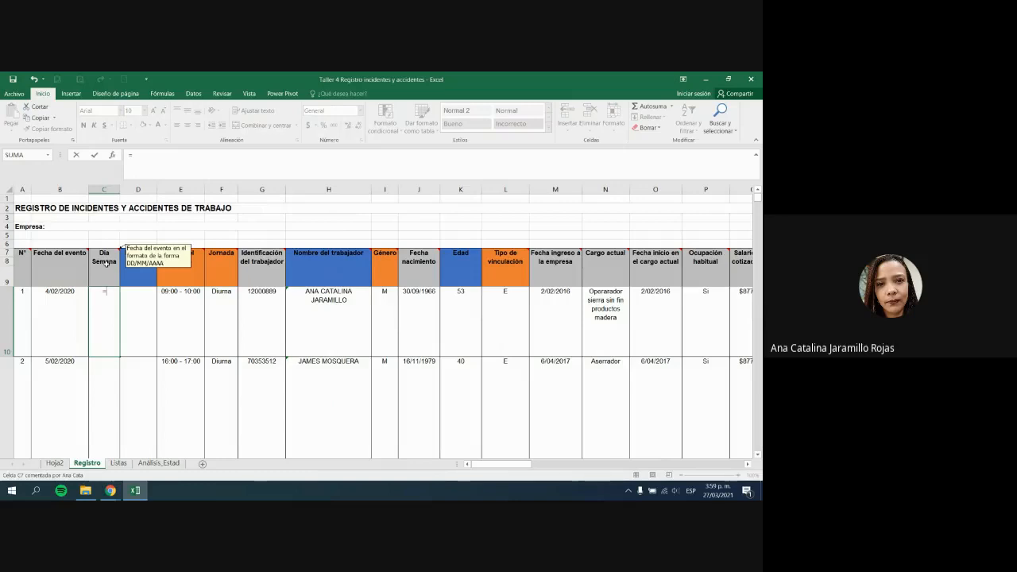
text(DIUA)
Step: Start =DIASEM(B10; in C10 and review the weekday numbering type options
key(BackSpace)
key(BackSpace)
text(A)
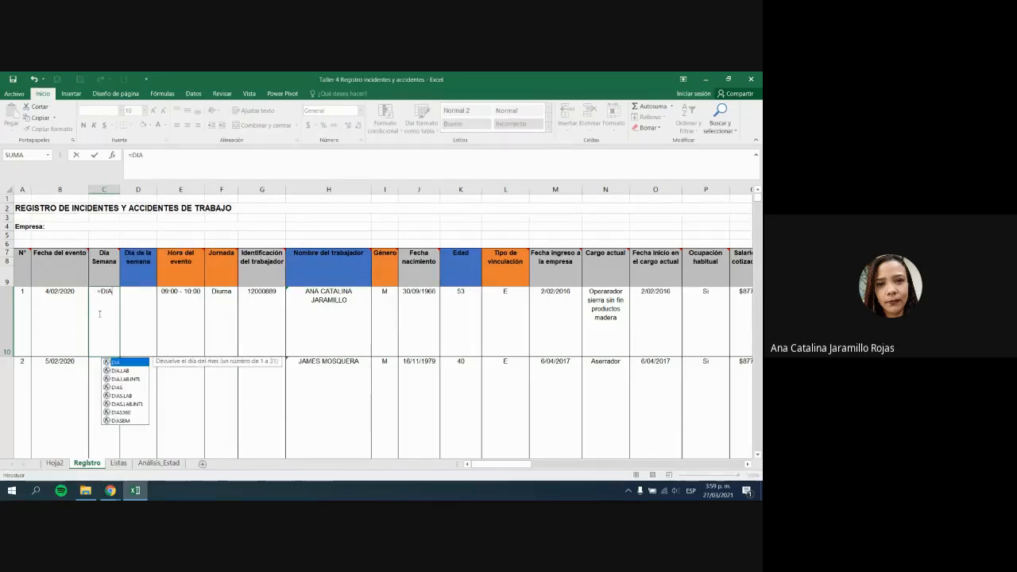
text(SEM)
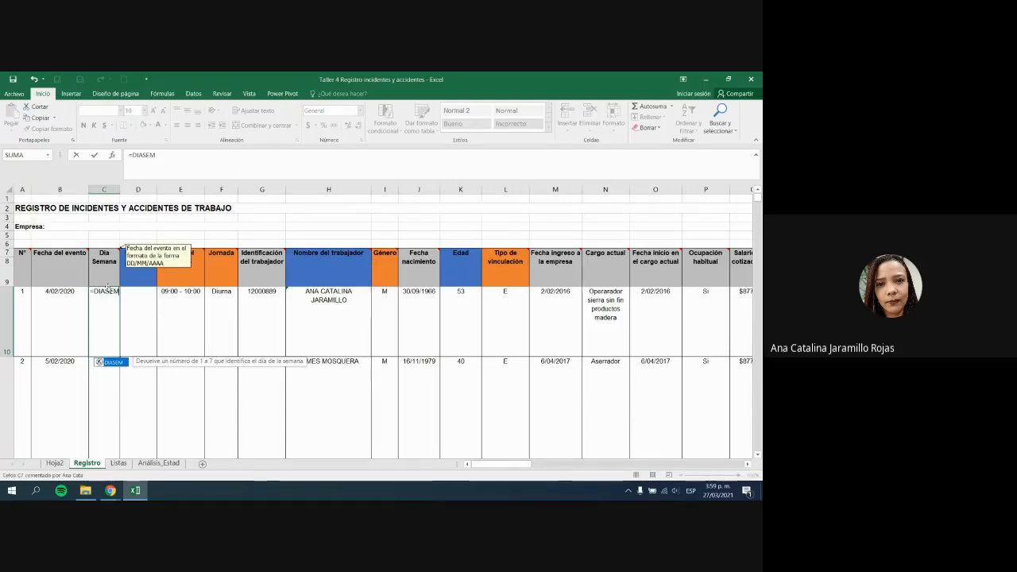
text(()
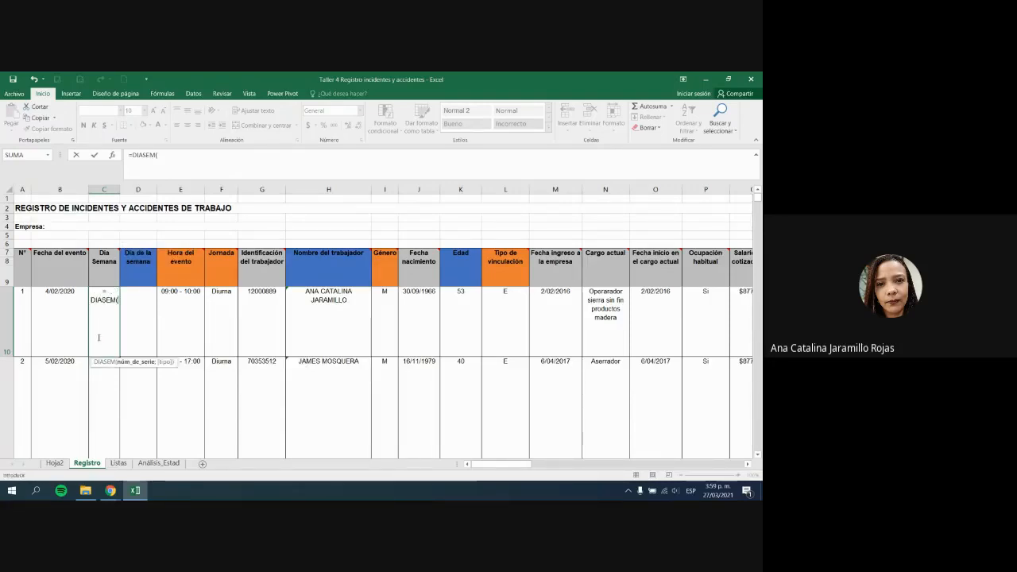
click(66, 301)
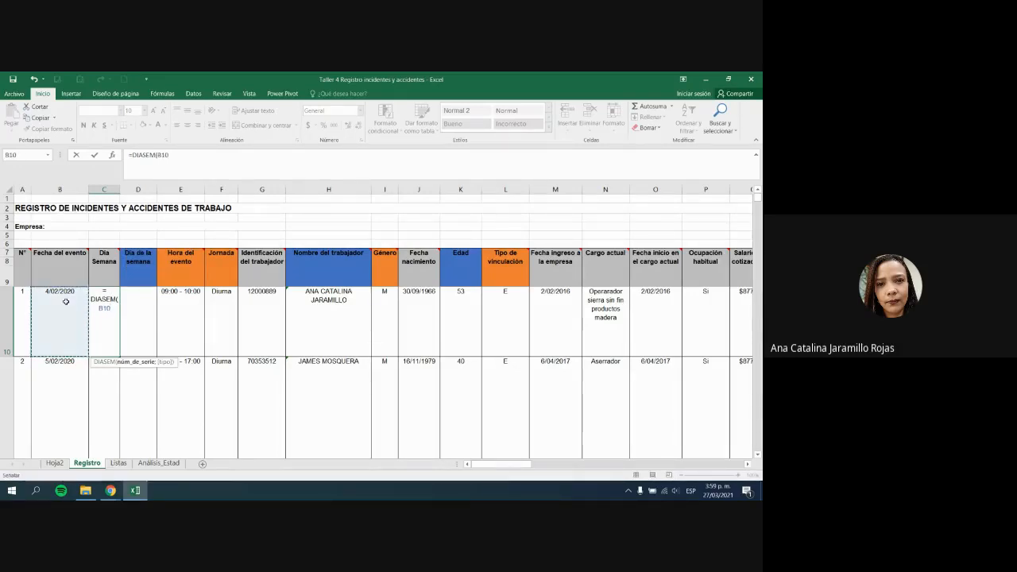
text(;)
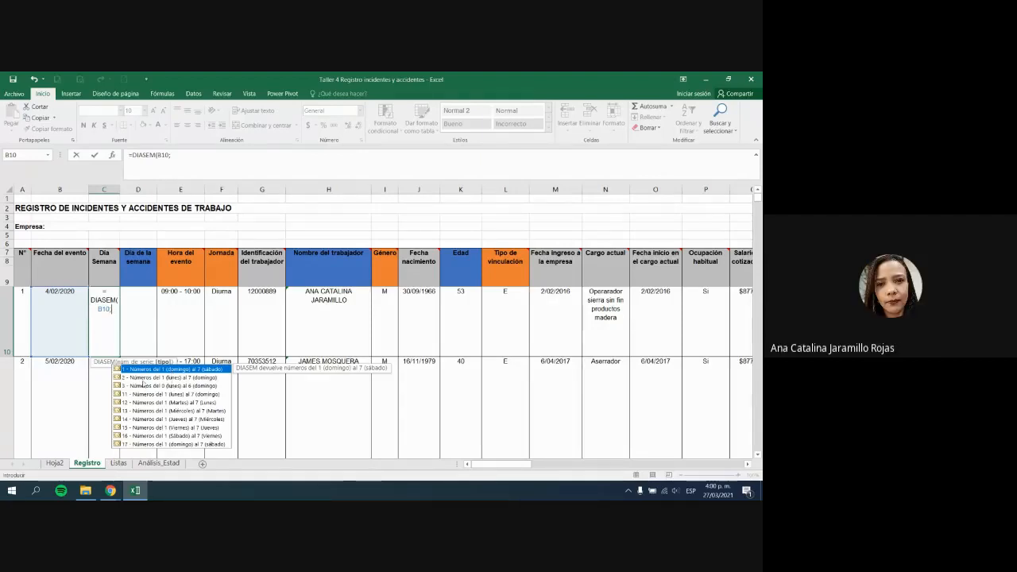
click(124, 379)
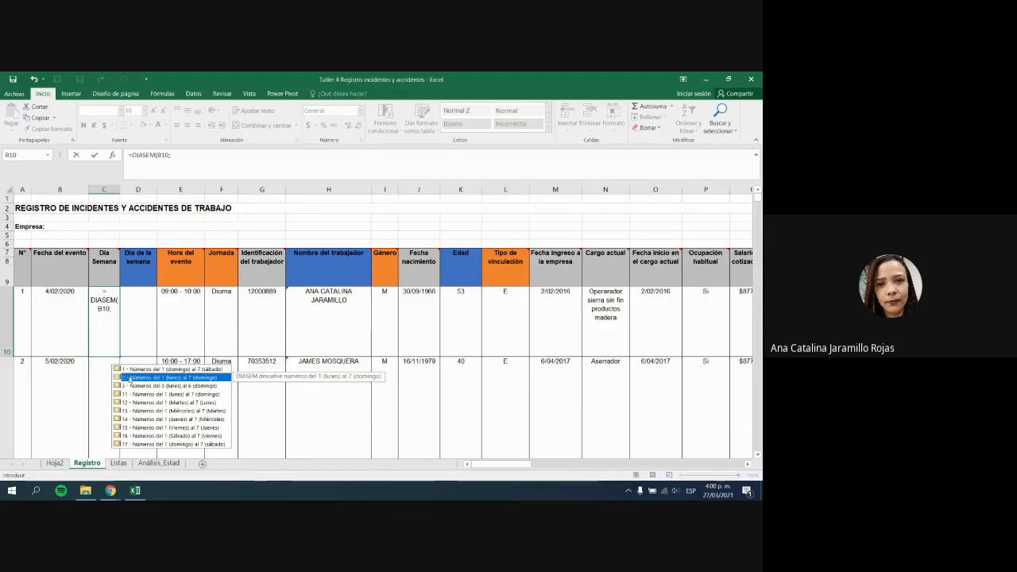
click(181, 394)
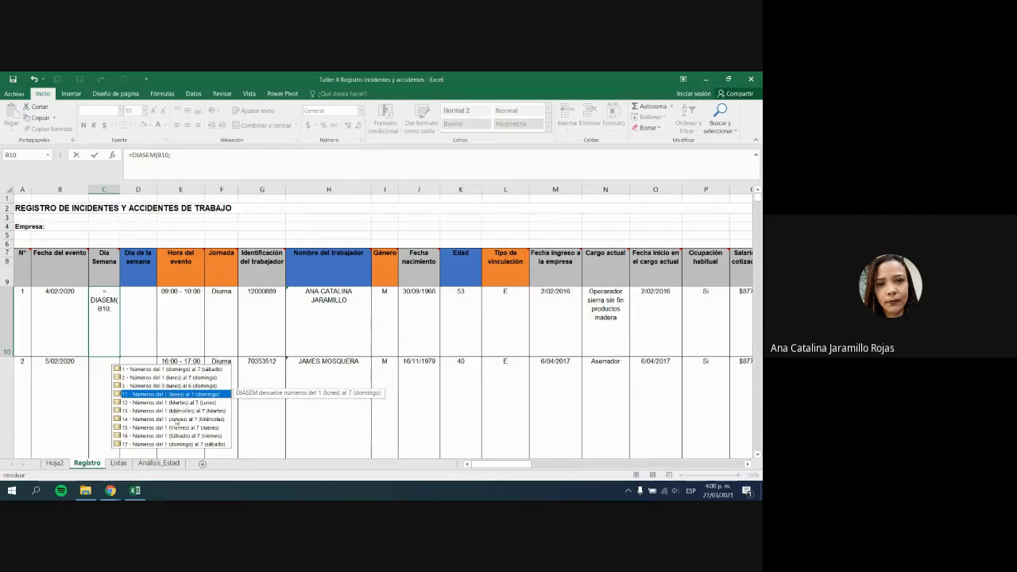
click(181, 403)
click(185, 411)
click(185, 418)
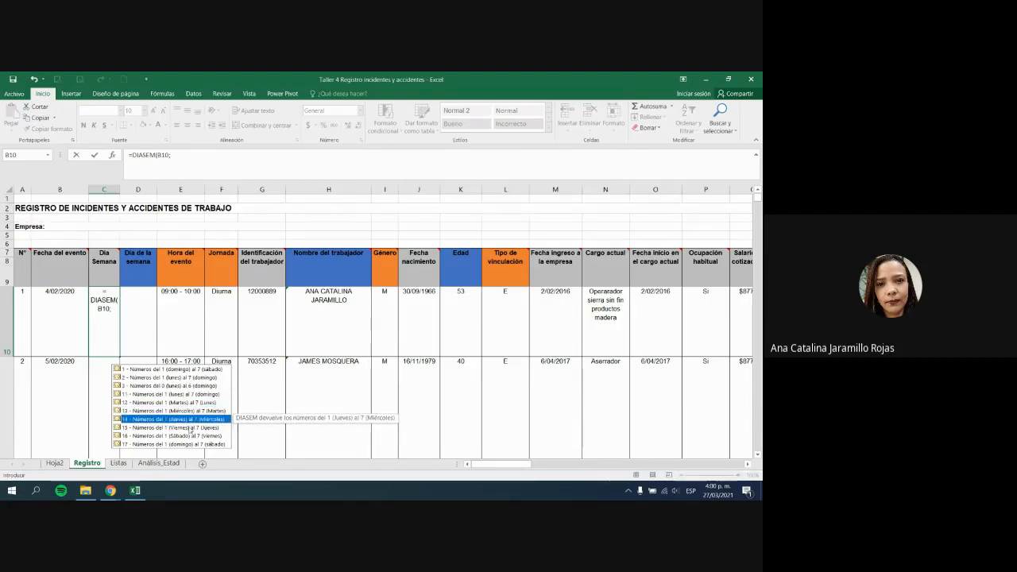
click(190, 427)
click(192, 435)
click(192, 445)
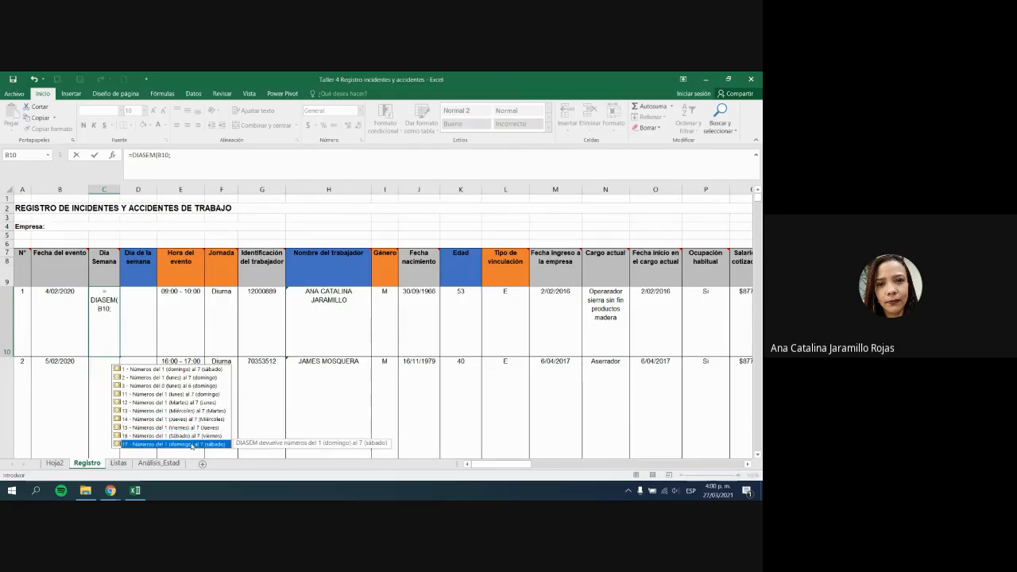
Step: Pick Sunday-as-1 numbering to finish =DIASEM(B10;1), giving 3, and reopen it for review
click(151, 372)
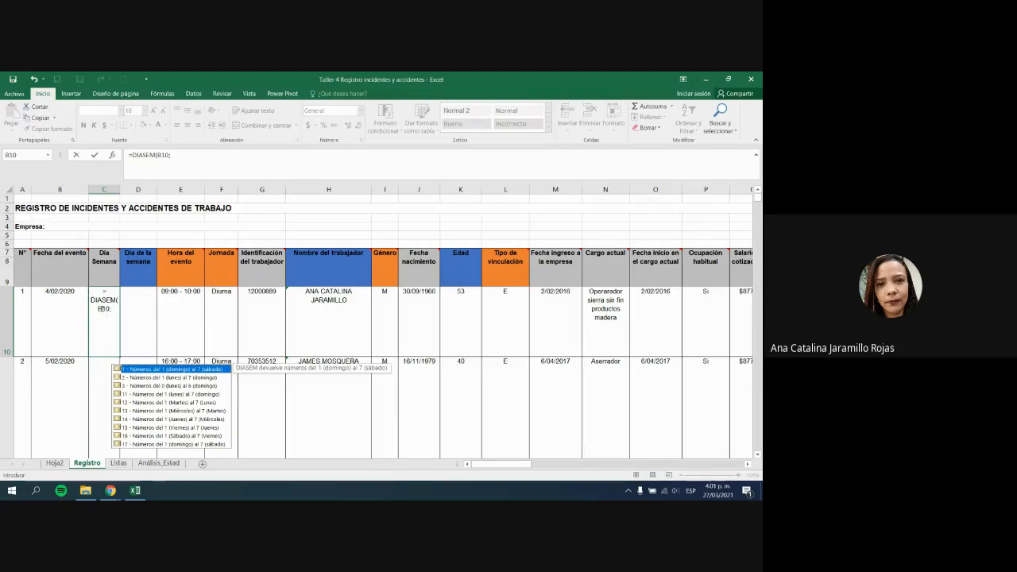
double_click(162, 370)
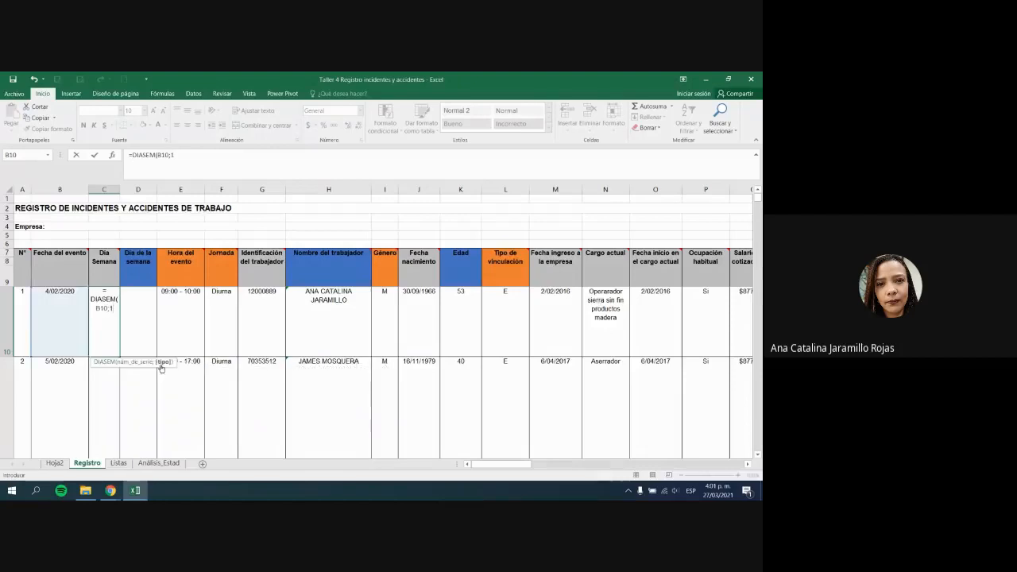
text())
key(Return)
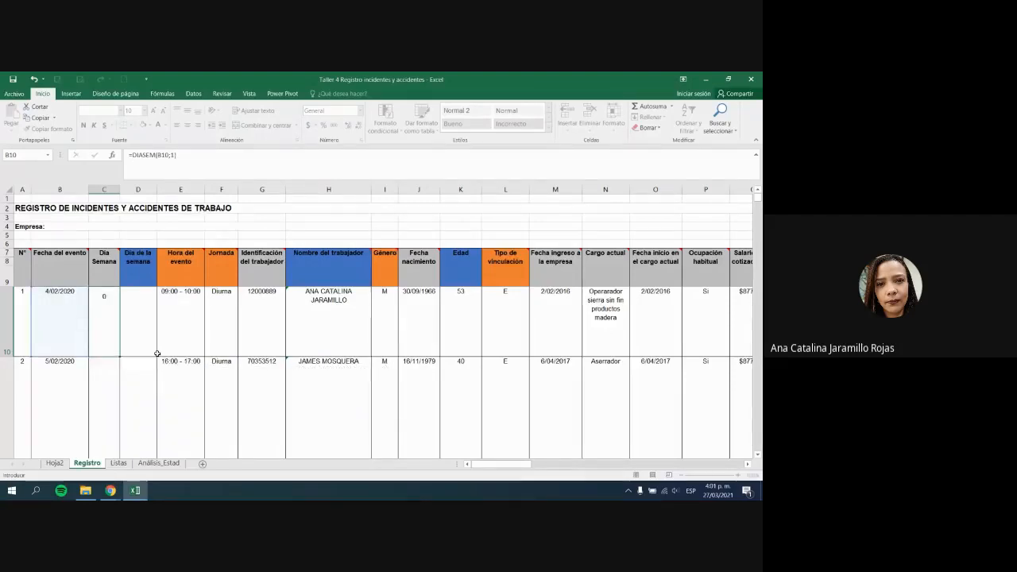
key(Up)
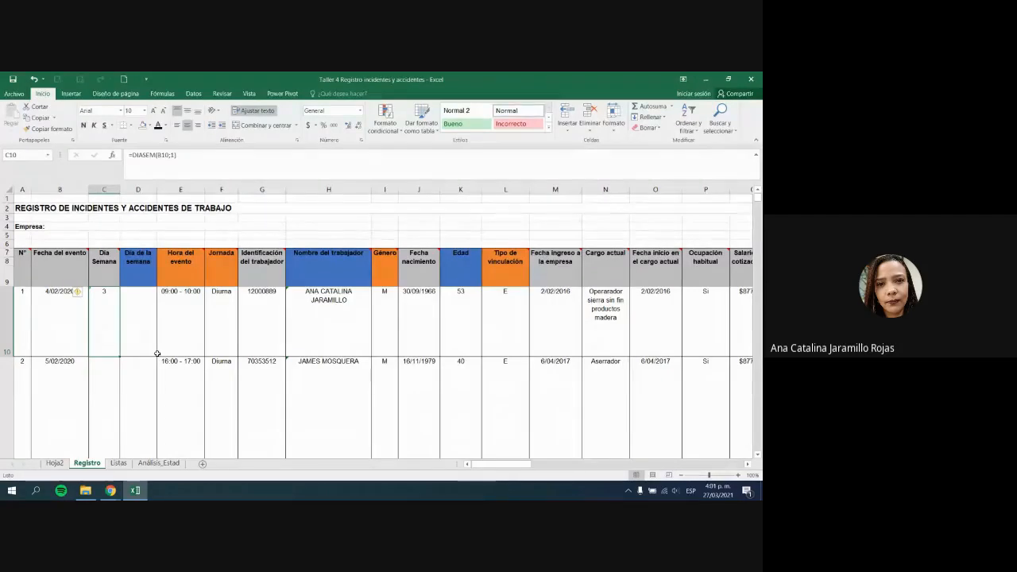
double_click(104, 293)
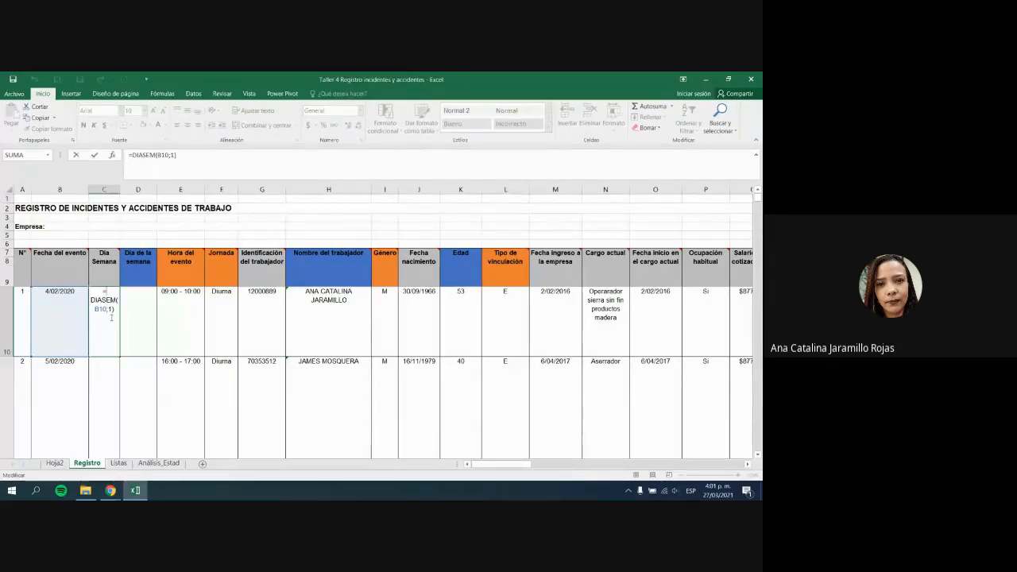
Step: Change the event date in B10 to 27/03/2021
click(68, 317)
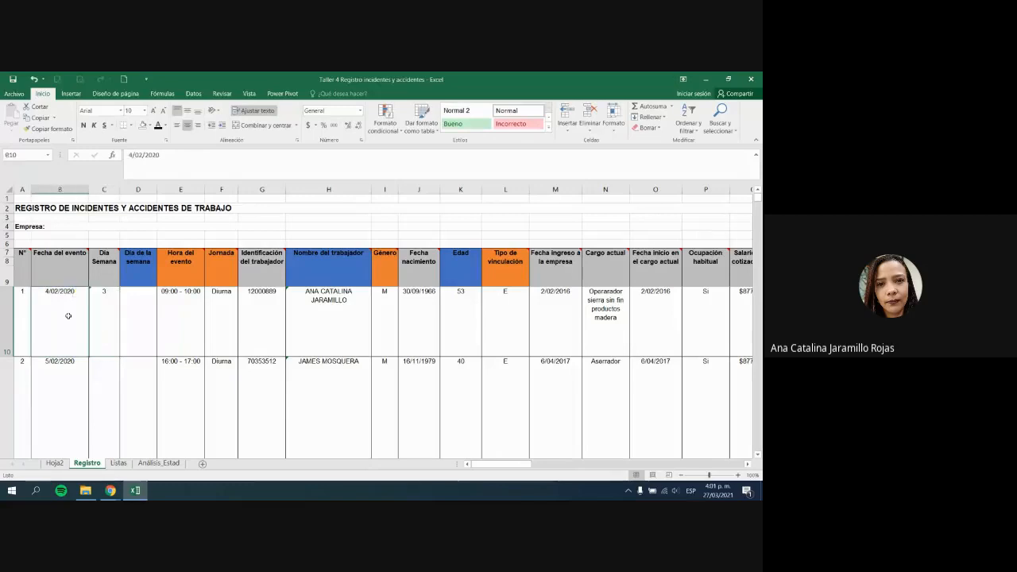
text(27/03/)
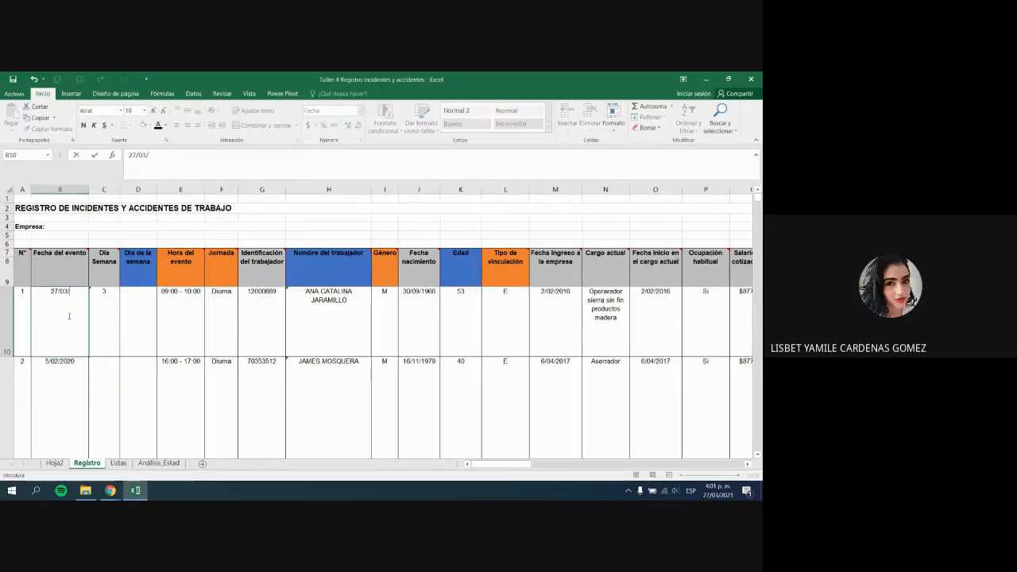
text(2021)
key(Return)
key(Up)
key(Right)
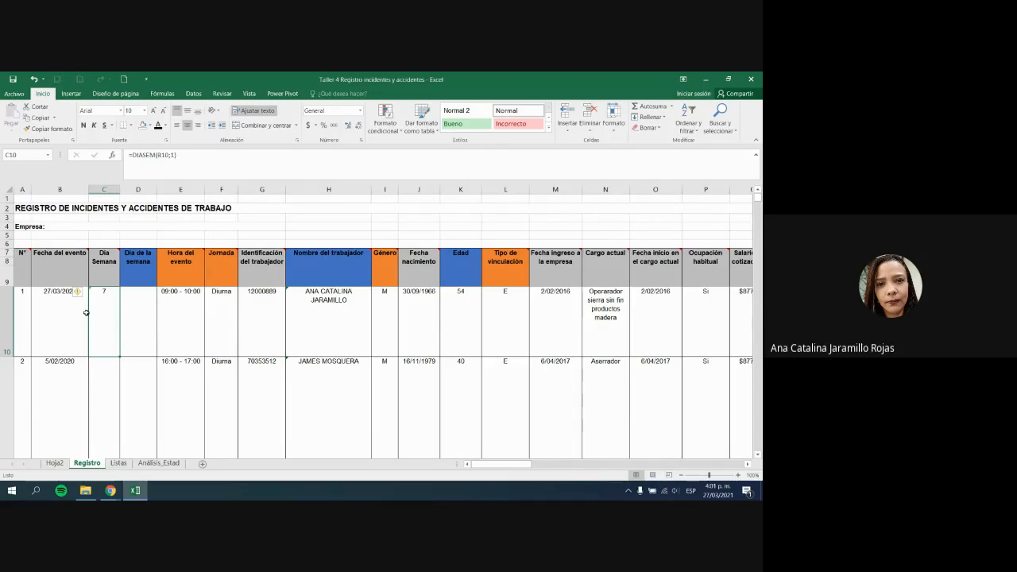
Step: Edit C10 to =DIASEM(B10;2) so Monday counts as 1, returning 6
click(173, 155)
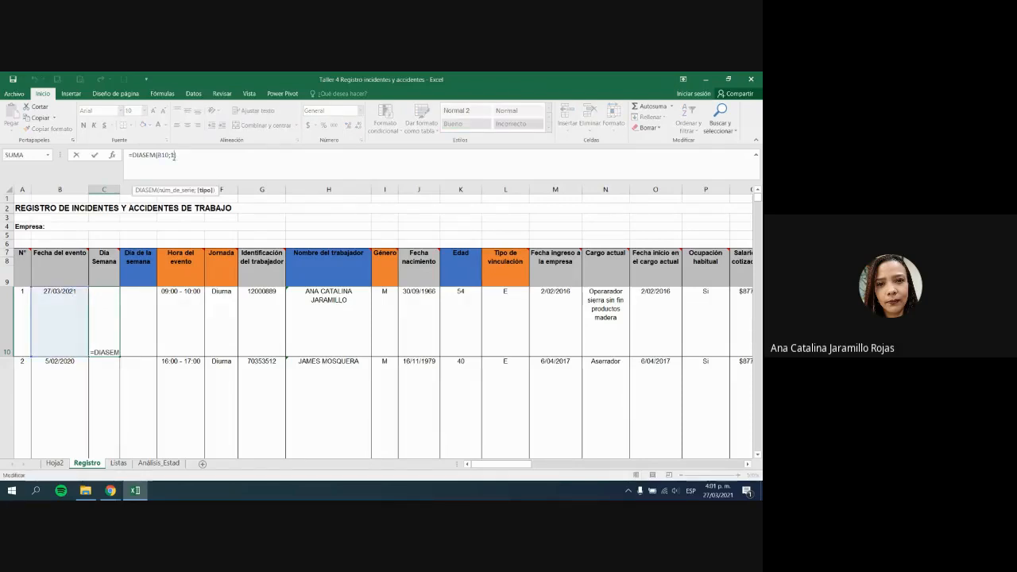
key(BackSpace)
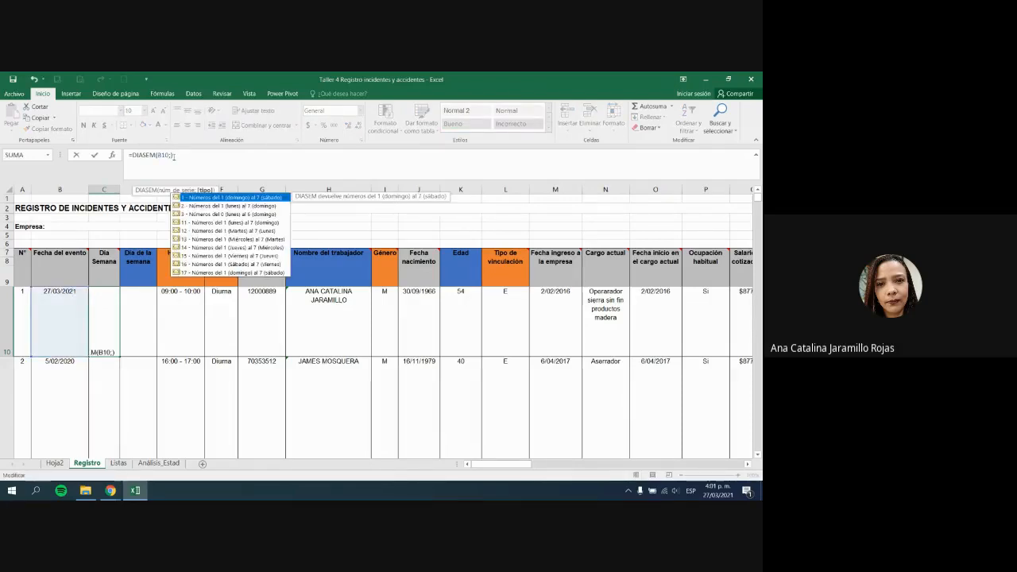
text(2)
key(Return)
key(Up)
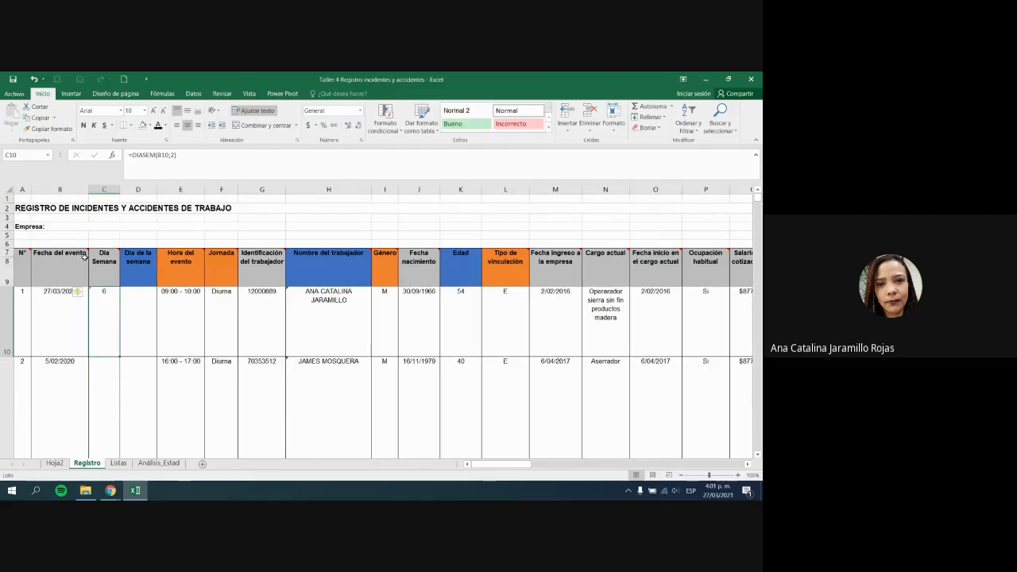
click(72, 314)
key(Right)
Step: Bring the Meet call forward and mute the speaking participant for everyone
mouse_move(111, 490)
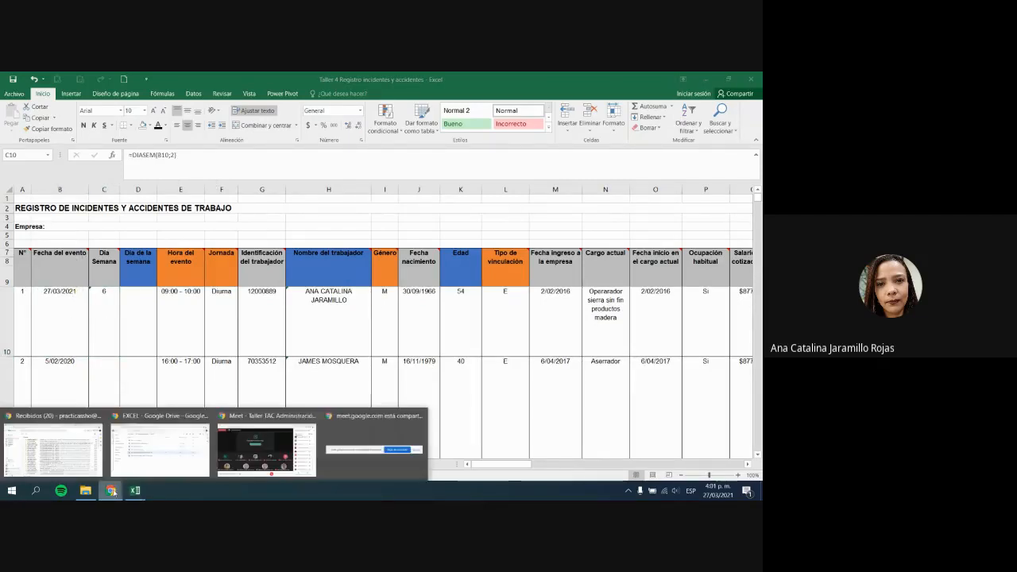
click(278, 444)
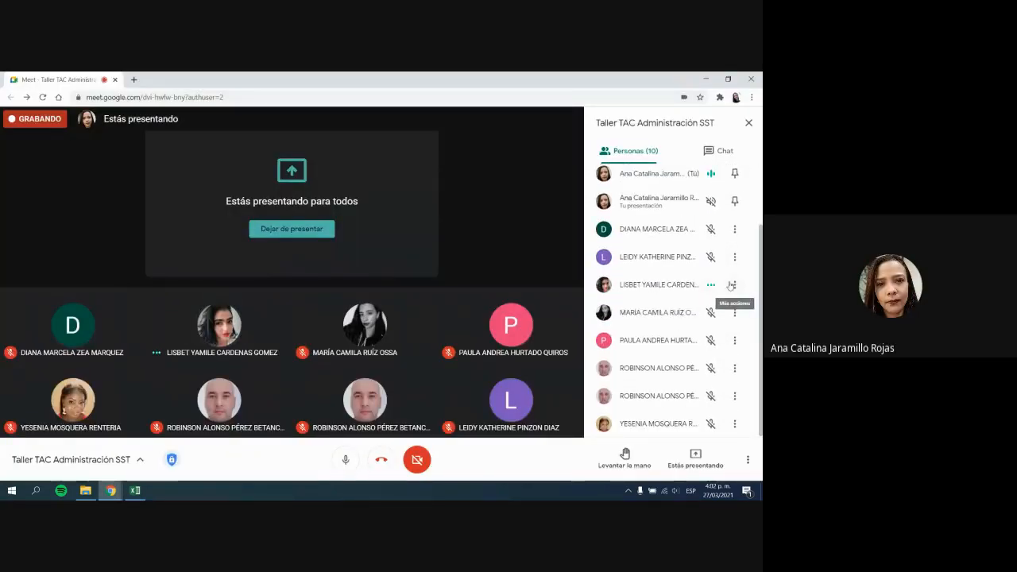
click(735, 286)
click(609, 289)
click(711, 285)
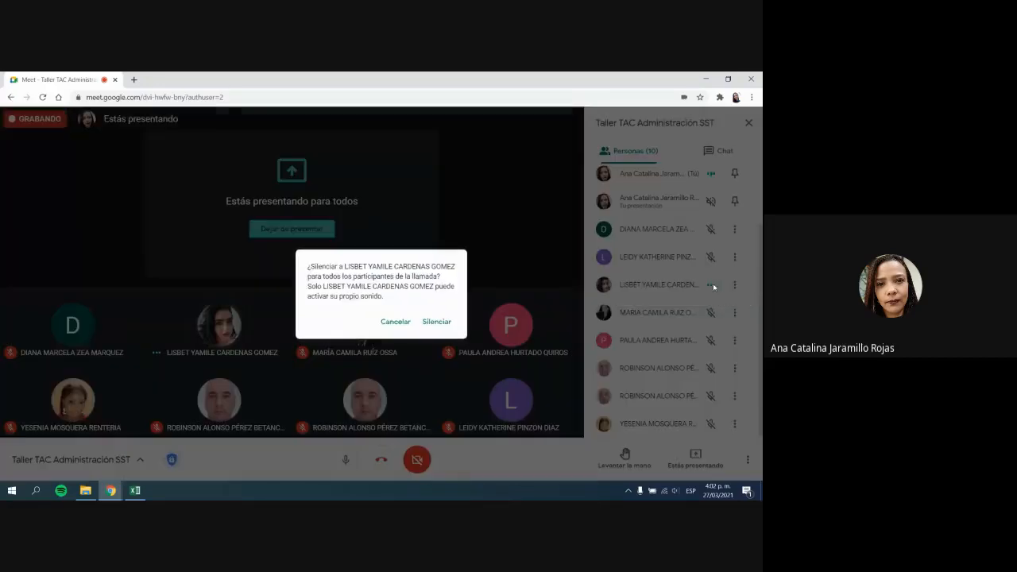
click(439, 322)
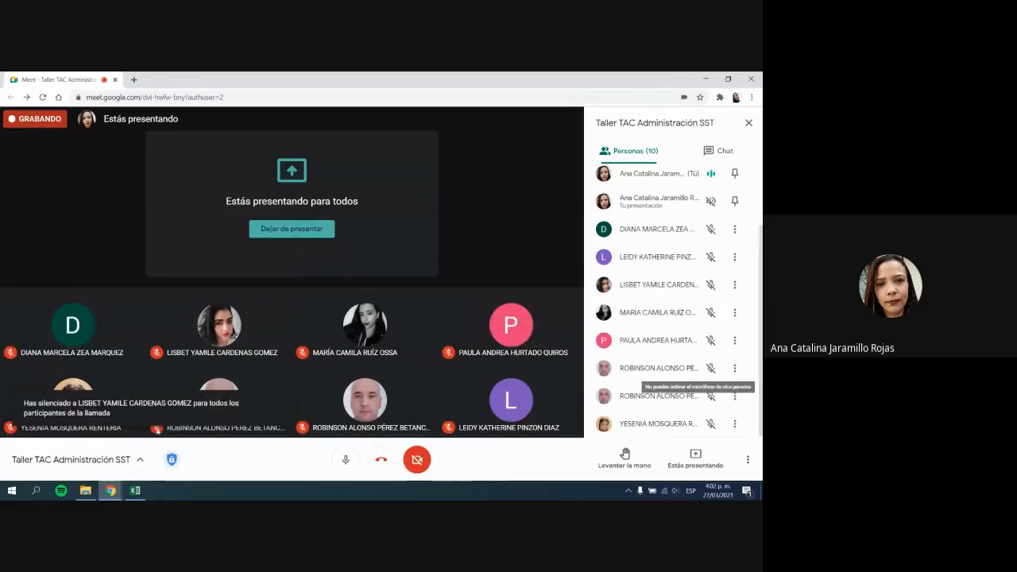
Step: Back in the register, open C10's weekday formula in the function helper and close it unchanged
click(132, 491)
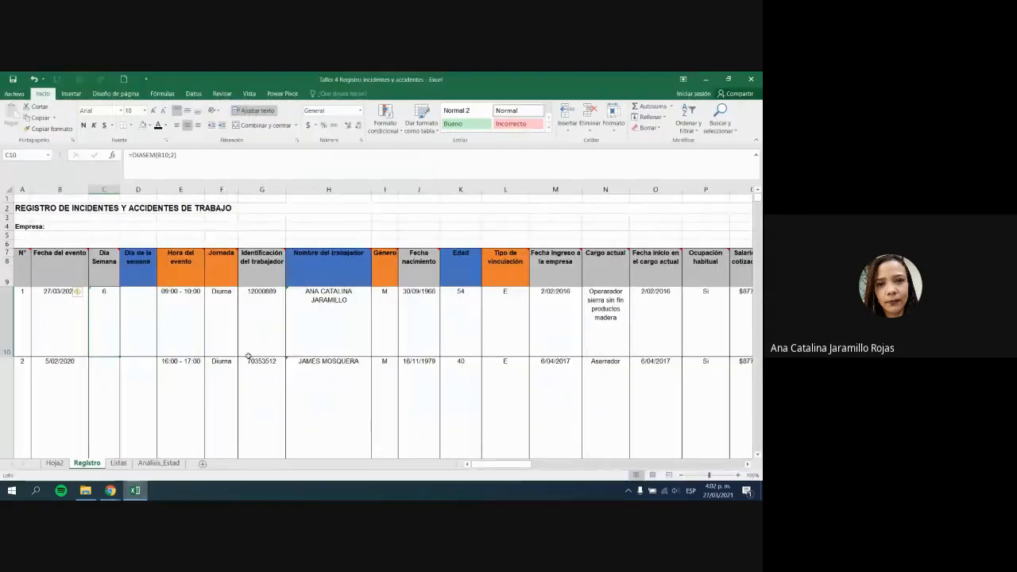
double_click(98, 298)
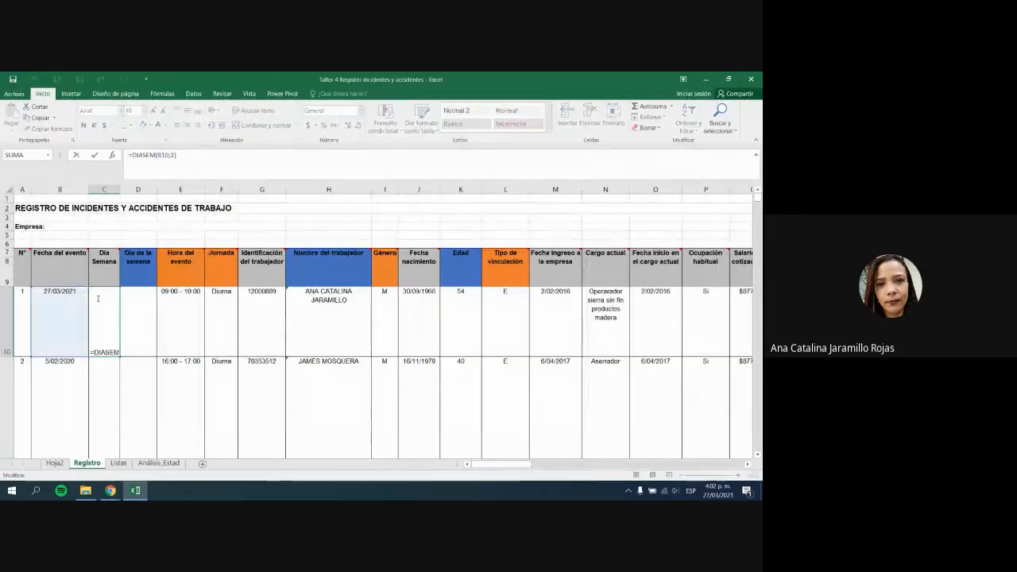
click(113, 156)
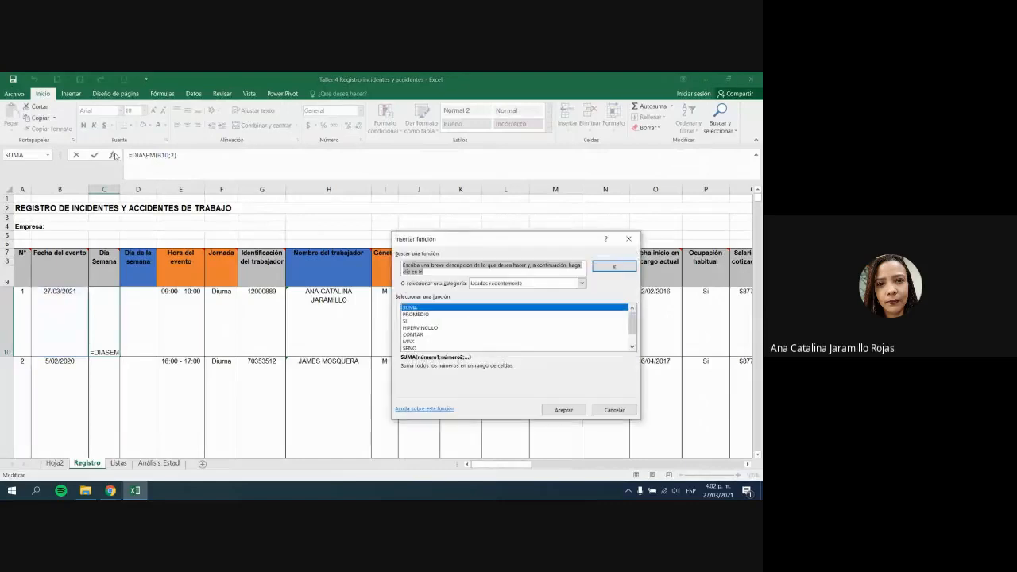
click(628, 238)
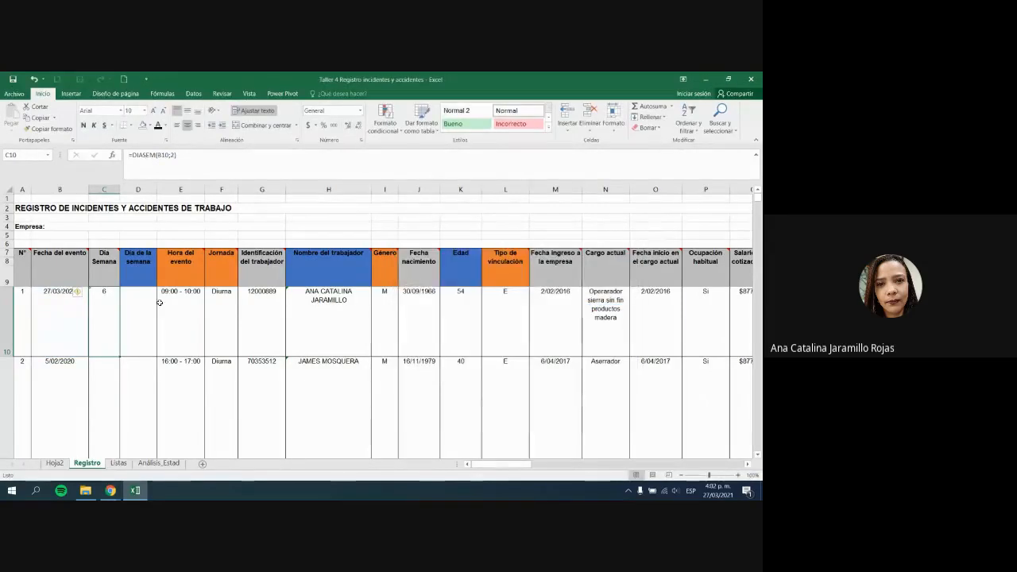
Step: Change C10's numbering type to 2, then undo back to =DIASEM(B10;1) and the original header
double_click(105, 307)
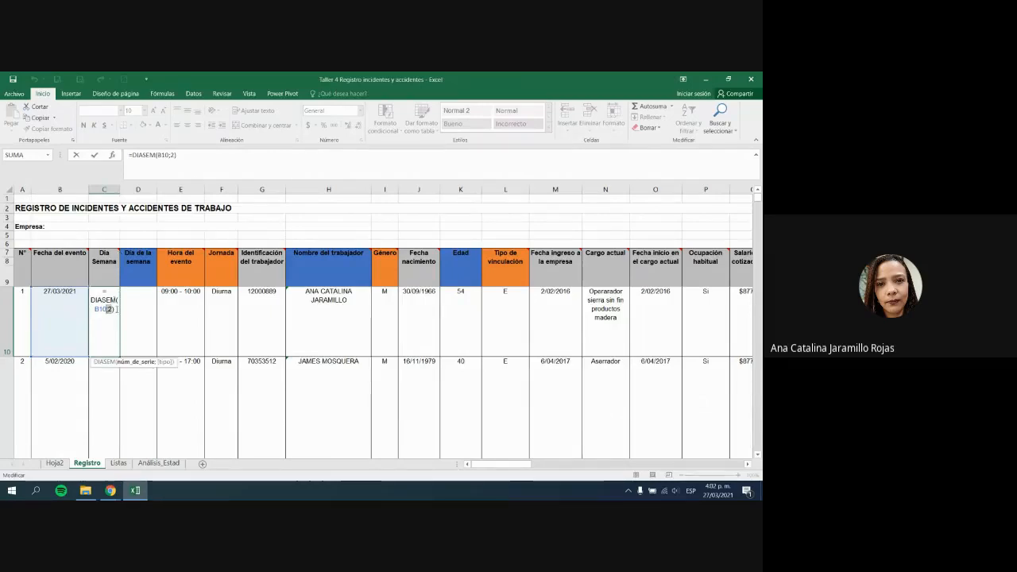
click(108, 308)
key(BackSpace)
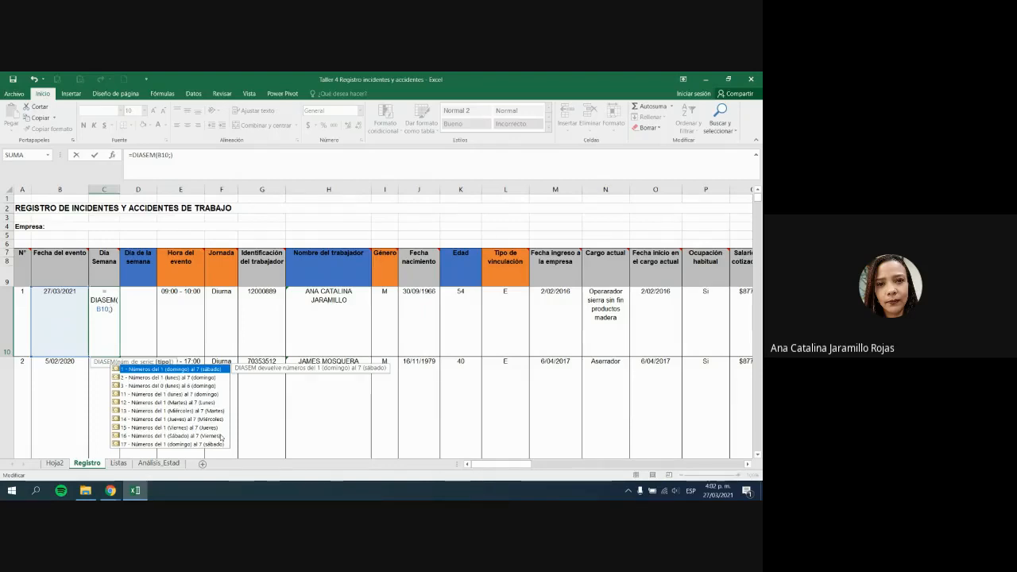
text(2)
key(Return)
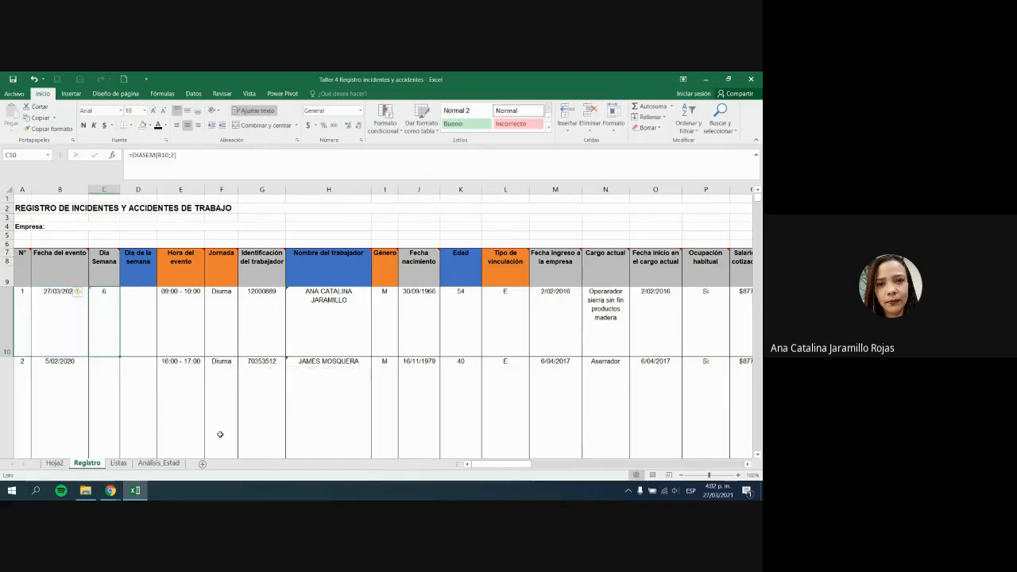
key(ctrl+z)
key(ctrl+z)
key(ctrl+z)
key(ctrl+z)
click(72, 325)
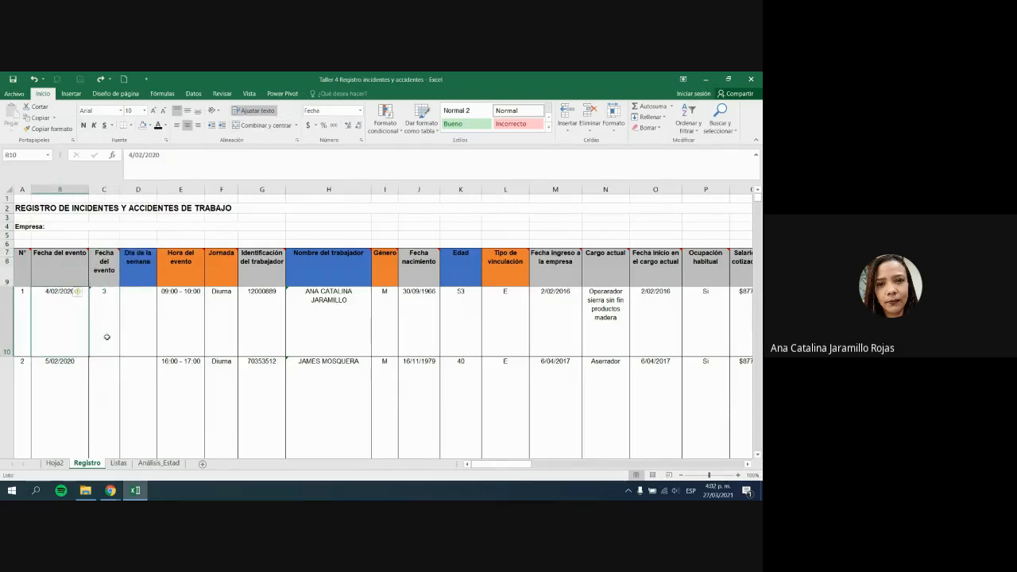
Step: Copy the Fecha del evento header from B7 into C7
key(Up)
key(ctrl+c)
key(Right)
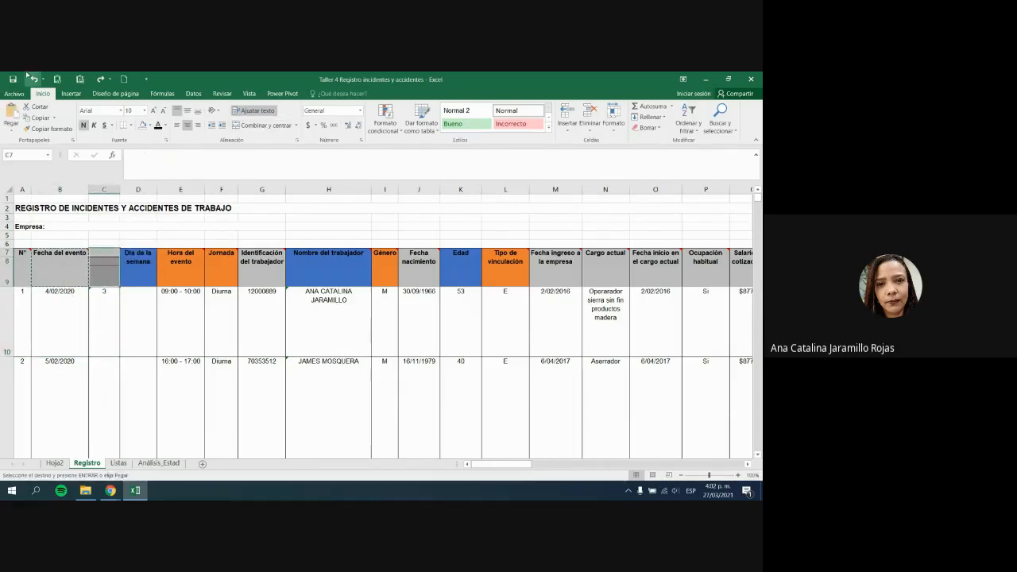
key(Return)
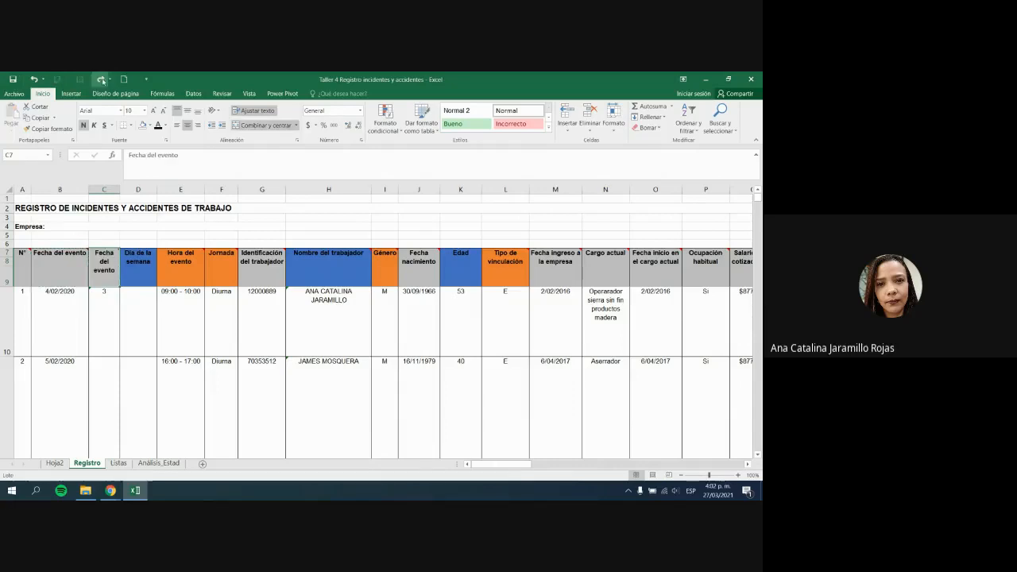
Step: Re-enter =DIASEM(B10;1) in C10 and show it beside the Día de la semana header
click(106, 290)
text(=DIASEM(B10;1))
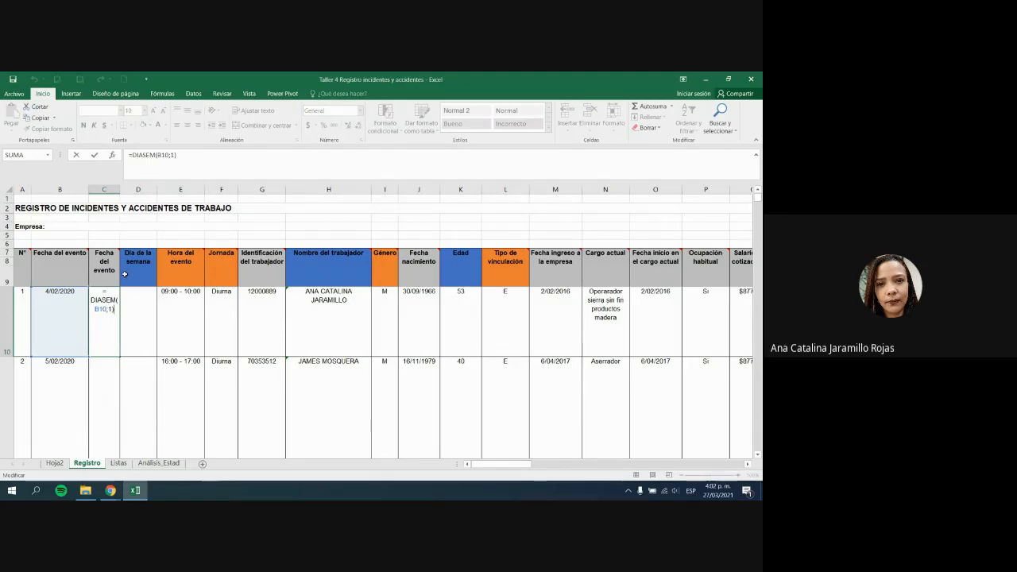
key(ctrl+Return)
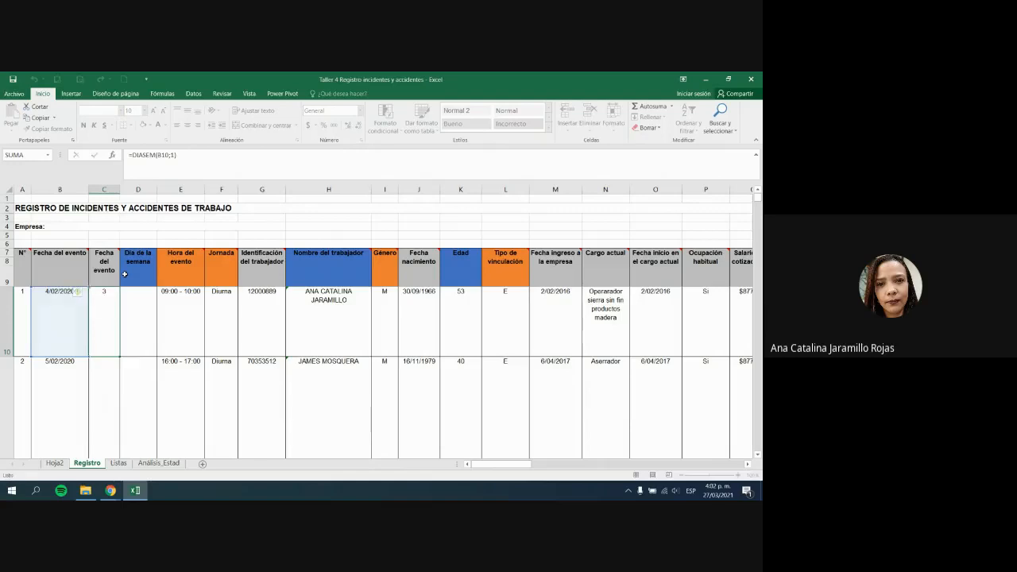
key(Left)
key(Right)
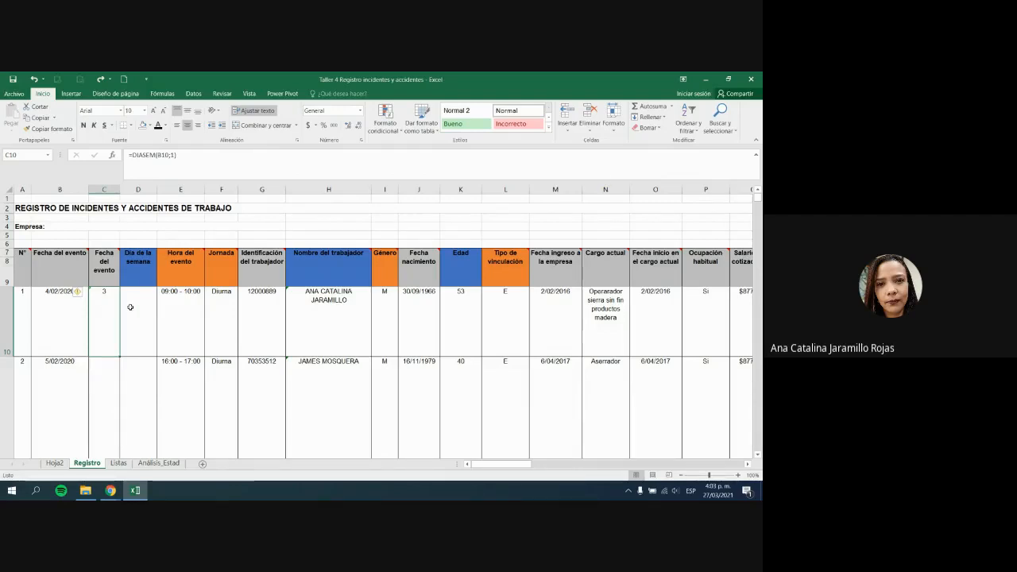
click(121, 271)
click(110, 272)
click(109, 321)
click(147, 273)
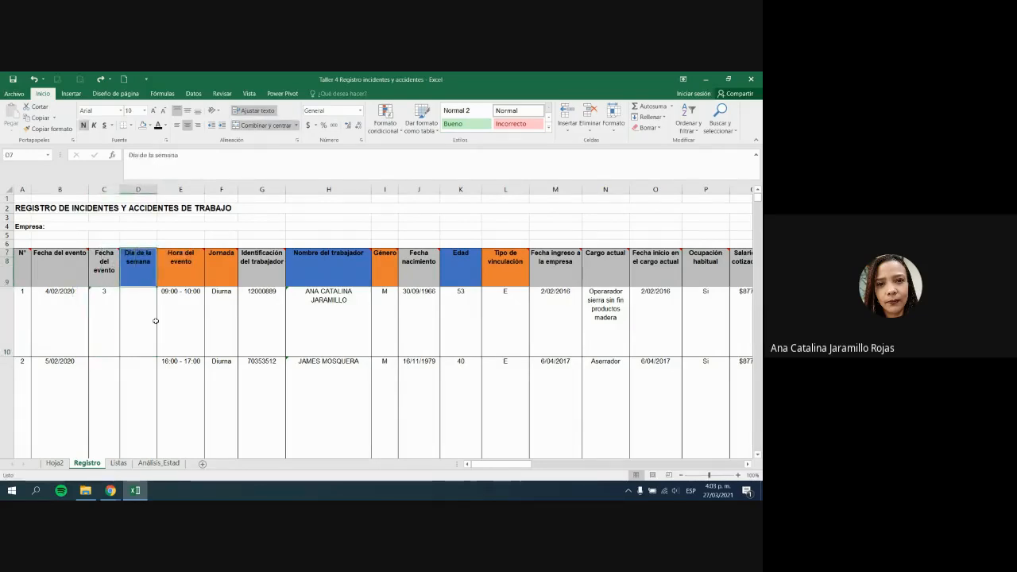
click(109, 317)
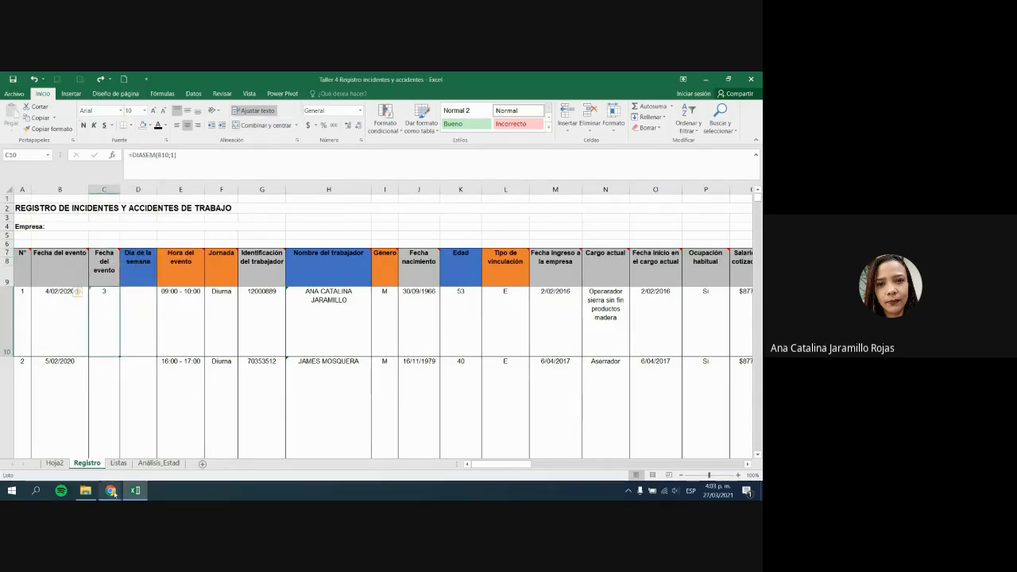
Step: Glance at the Google Meet call, then return to Excel and open C10's formula for editing
mouse_move(112, 493)
click(266, 445)
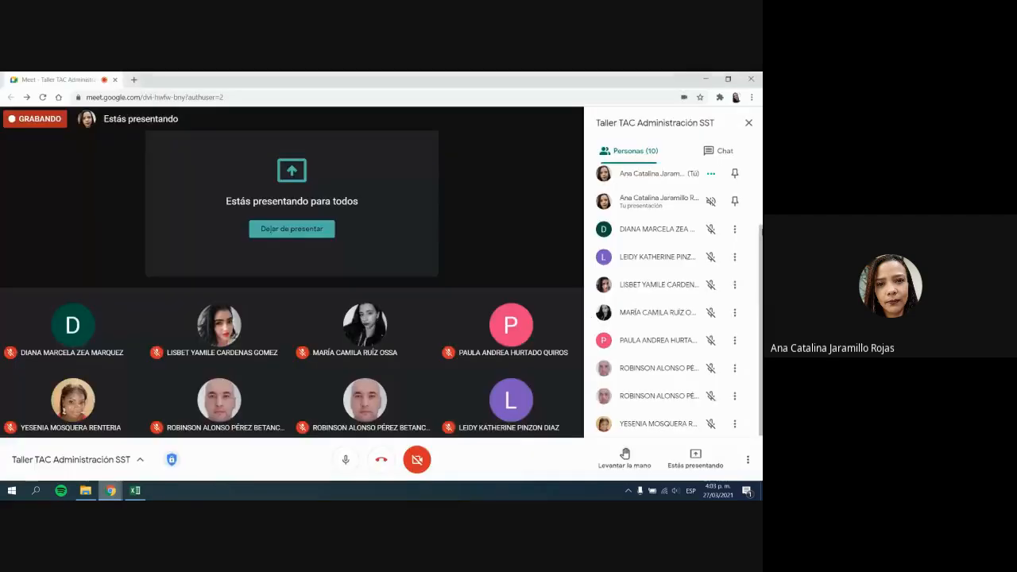
scroll(754, 242, up, 2)
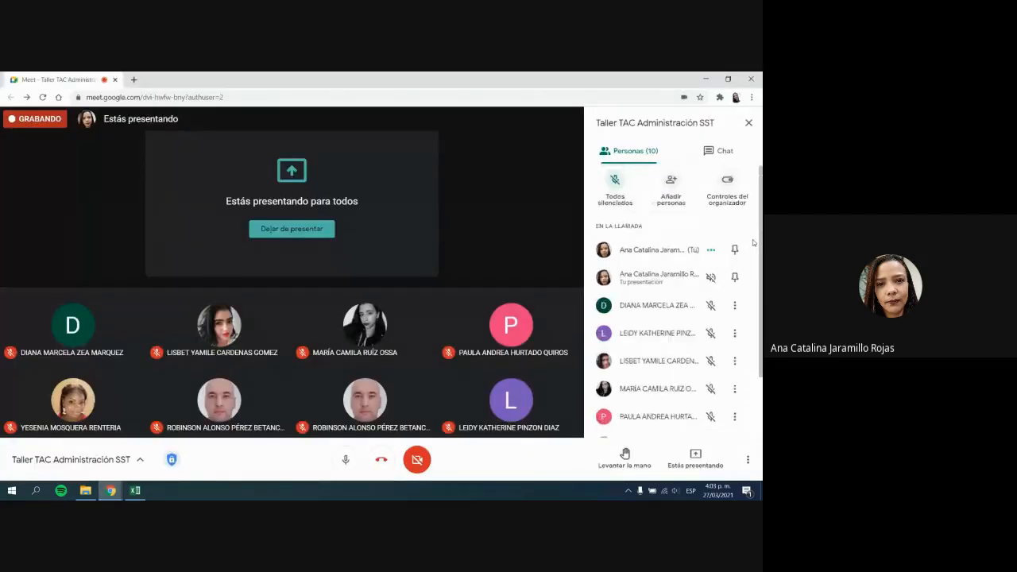
scroll(754, 247, down, 2)
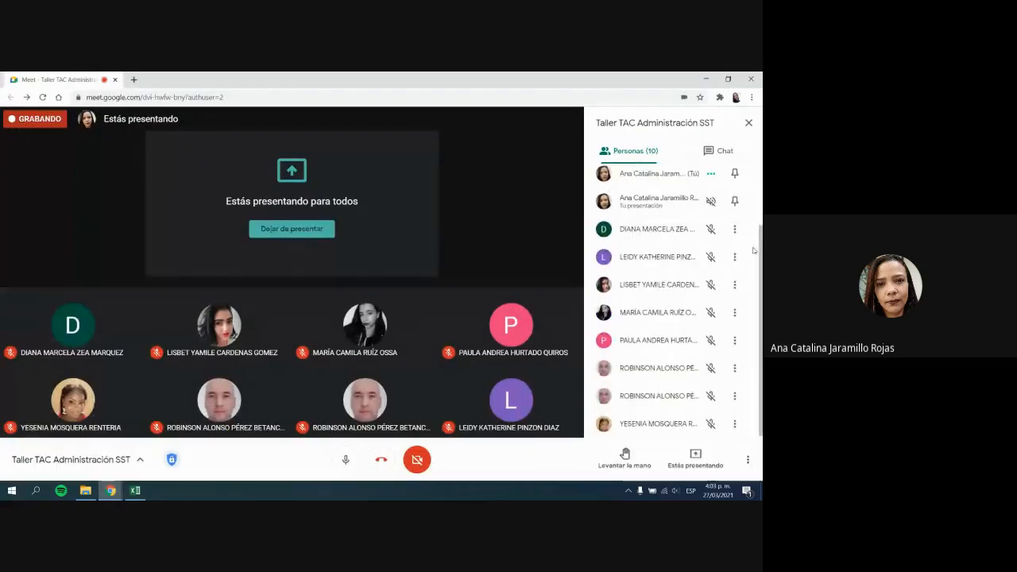
click(136, 490)
click(200, 156)
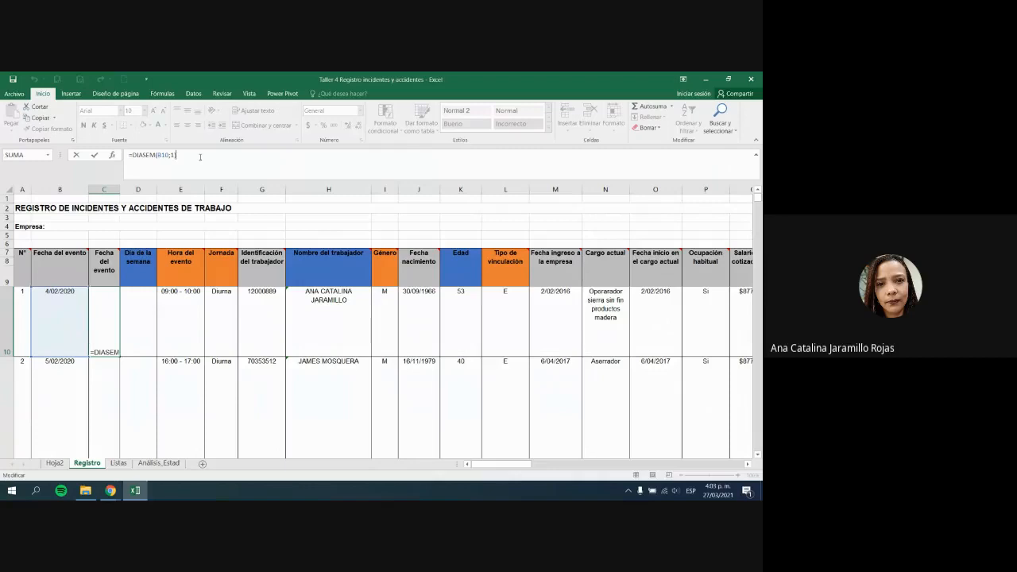
Step: Enter =SI(C10=3;"MARTES") in D10 so day number 3 shows MARTES
key(Escape)
click(126, 342)
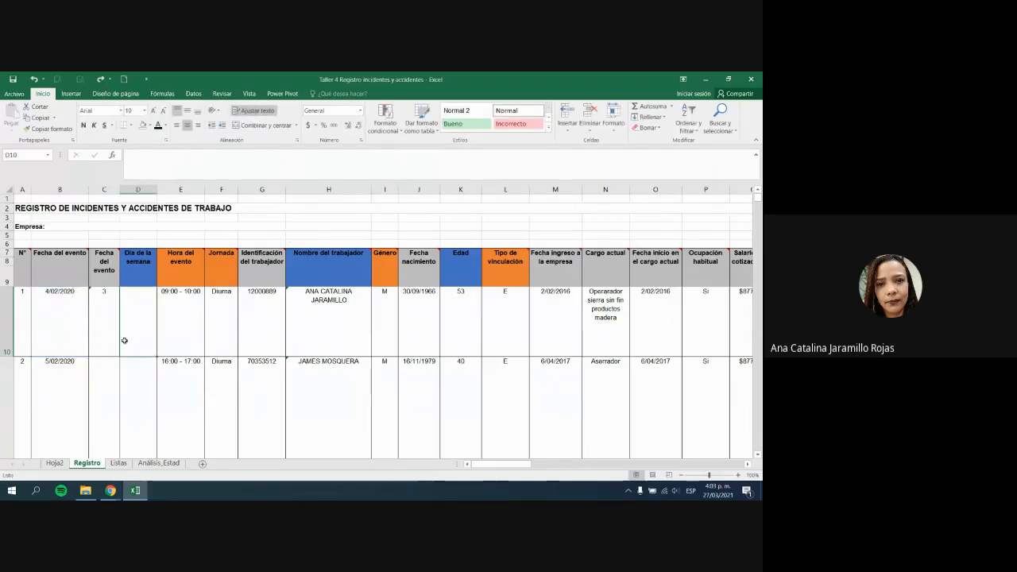
click(115, 313)
key(Right)
key(F2)
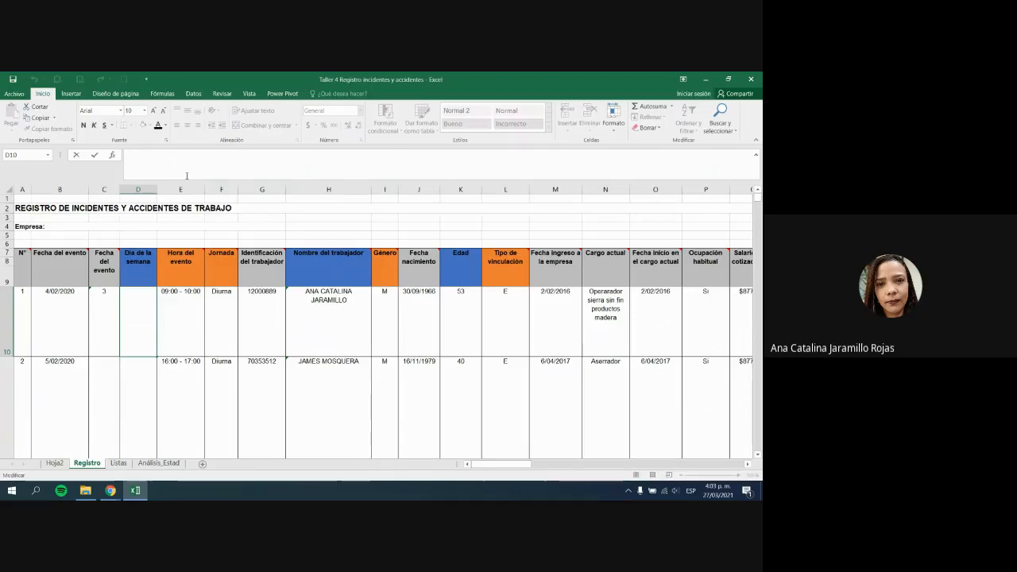
text(=SI)
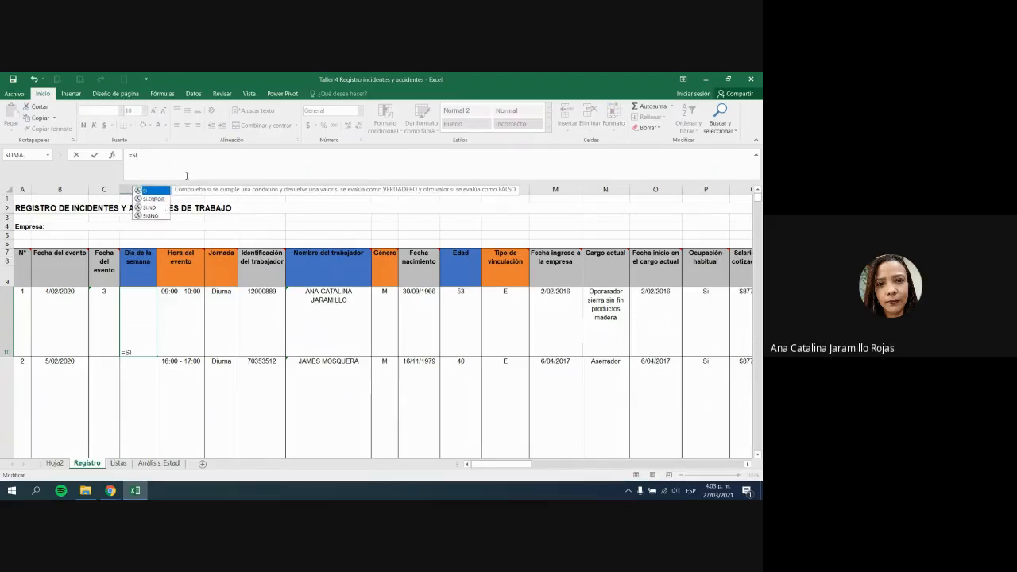
text(()
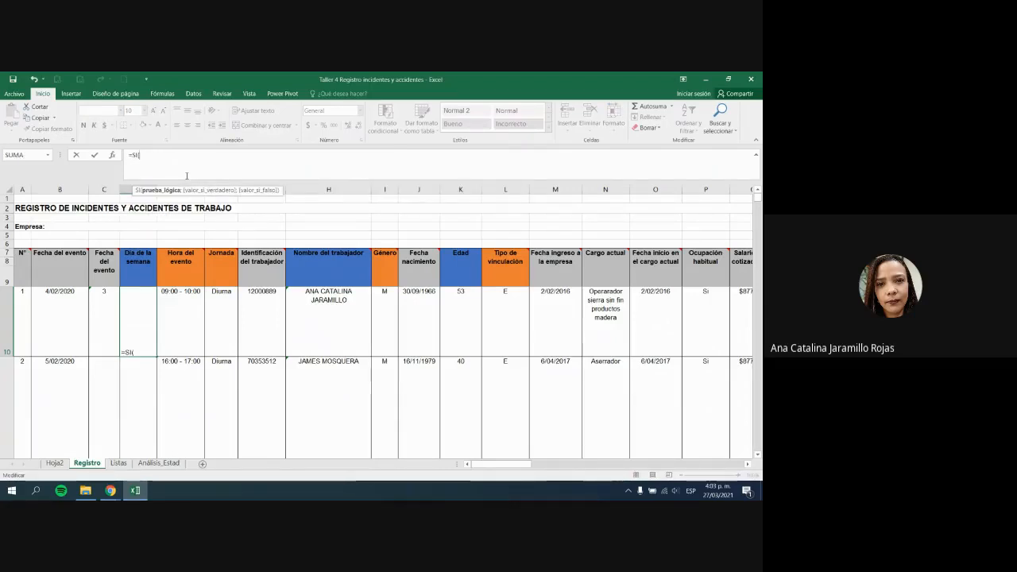
click(103, 313)
text(;)
key(BackSpace)
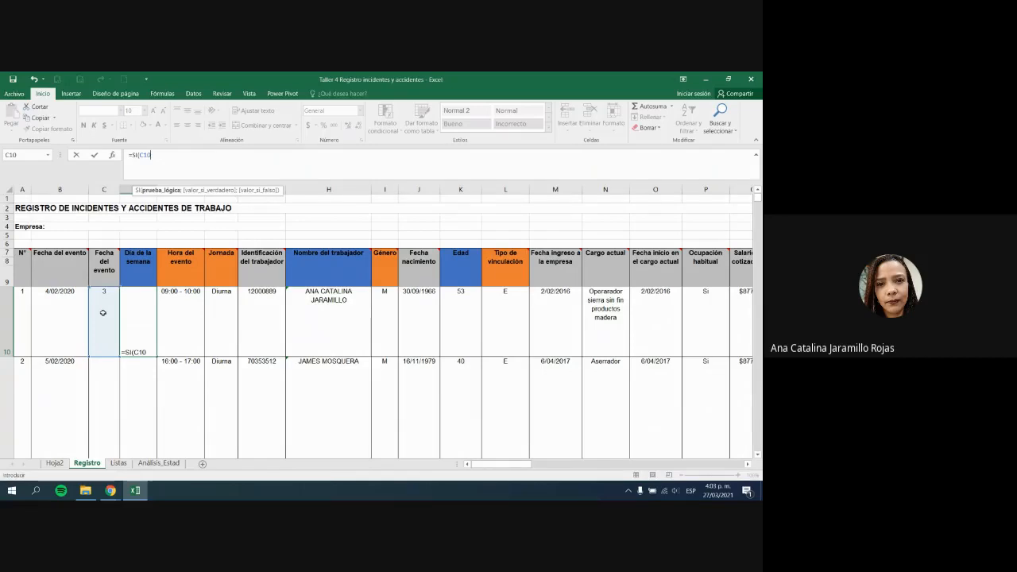
text(=3;"MARTES)
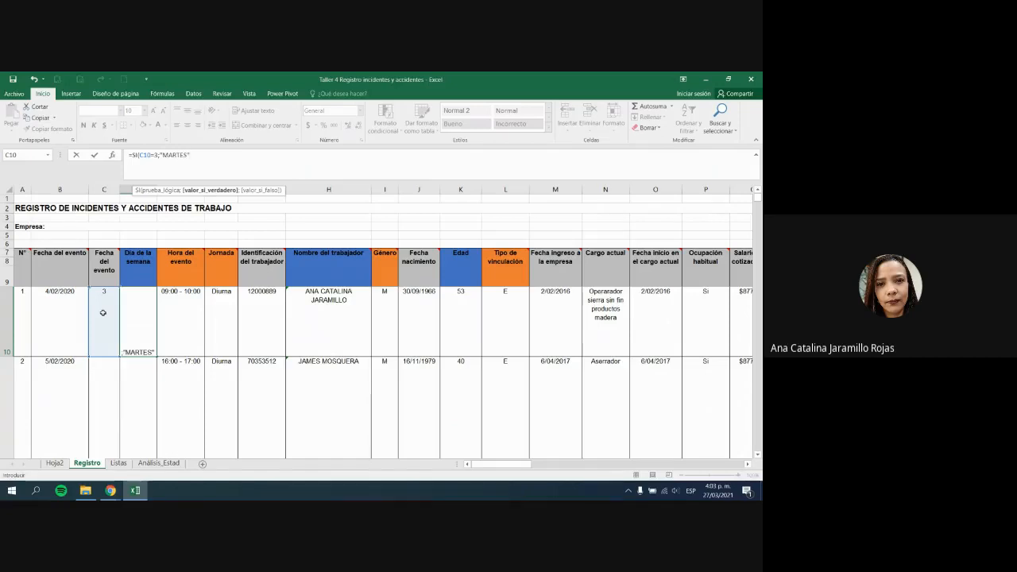
text("))
key(ctrl+Return)
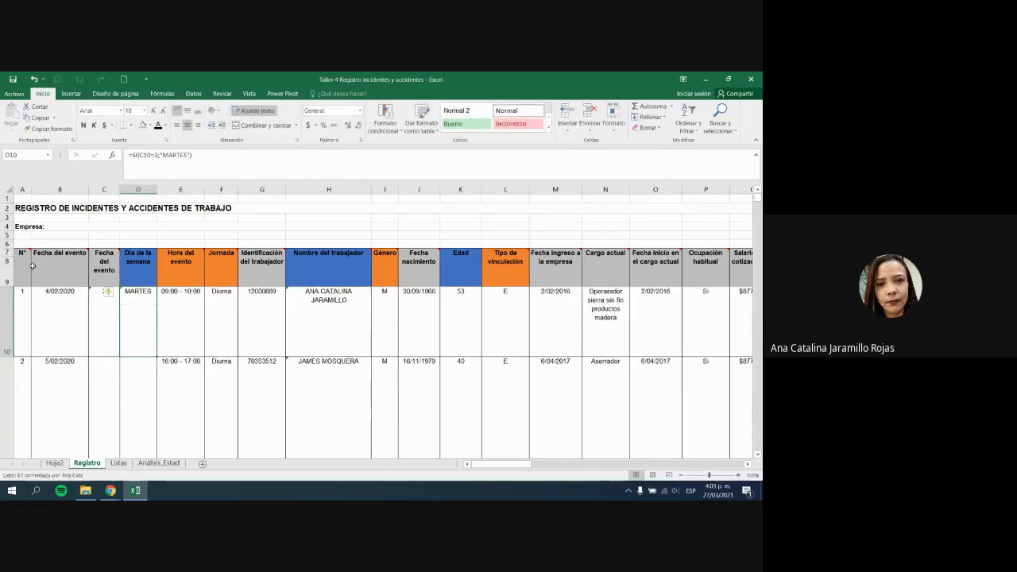
click(244, 161)
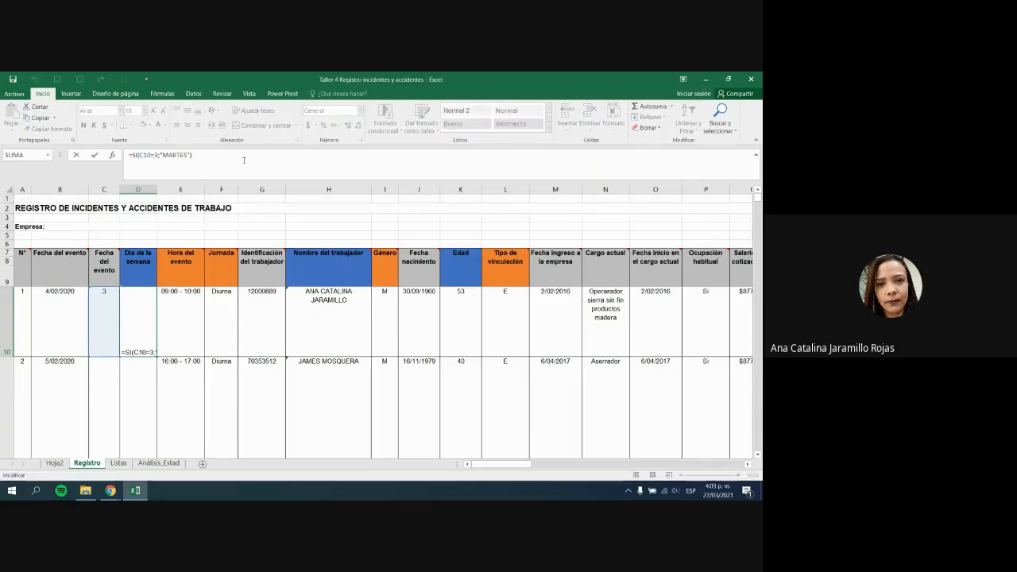
key(Return)
Step: Reopen D10's SI formula, then switch to the Google Meet presentation window
double_click(147, 318)
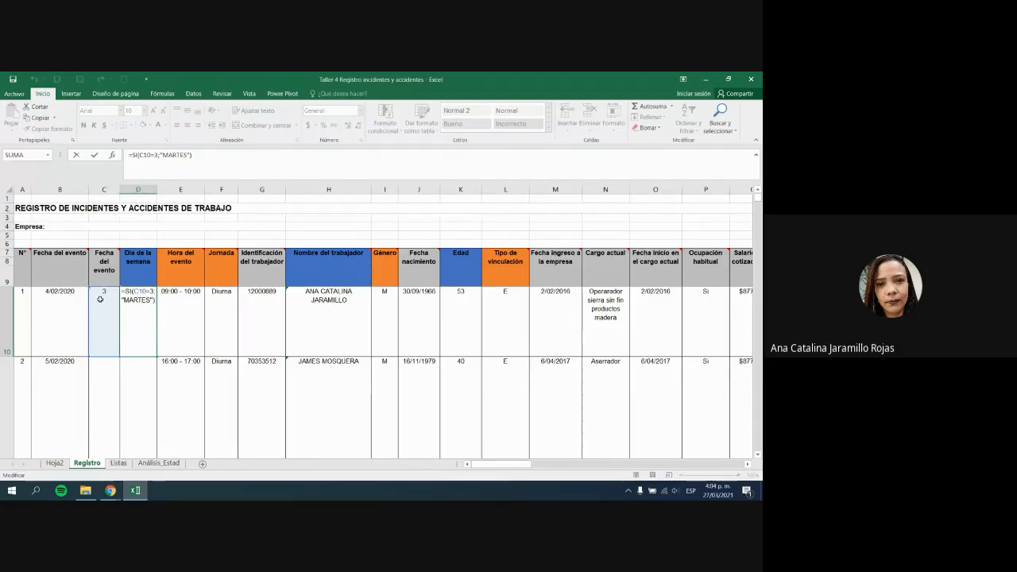
mouse_move(108, 283)
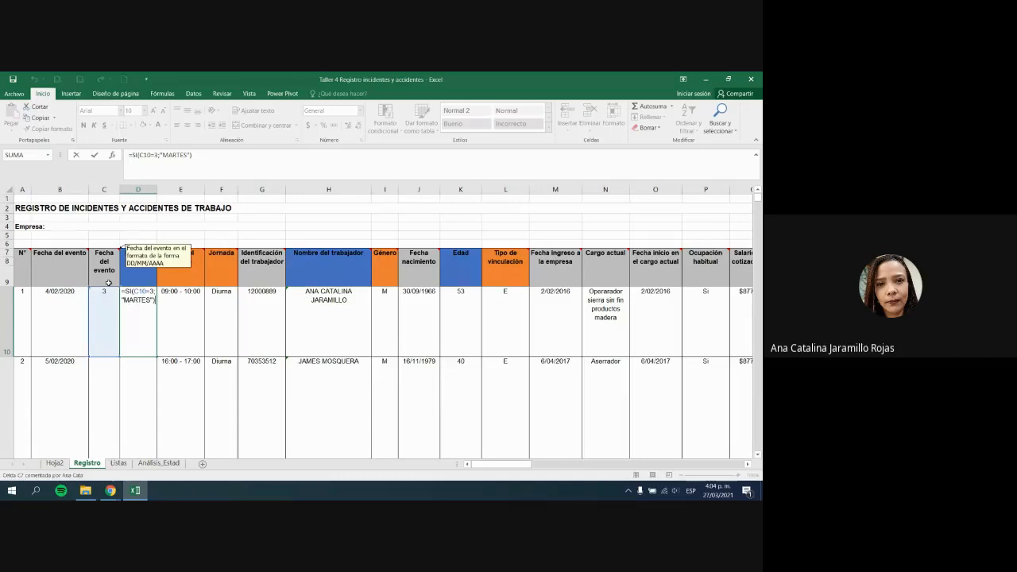
key(alt+Tab)
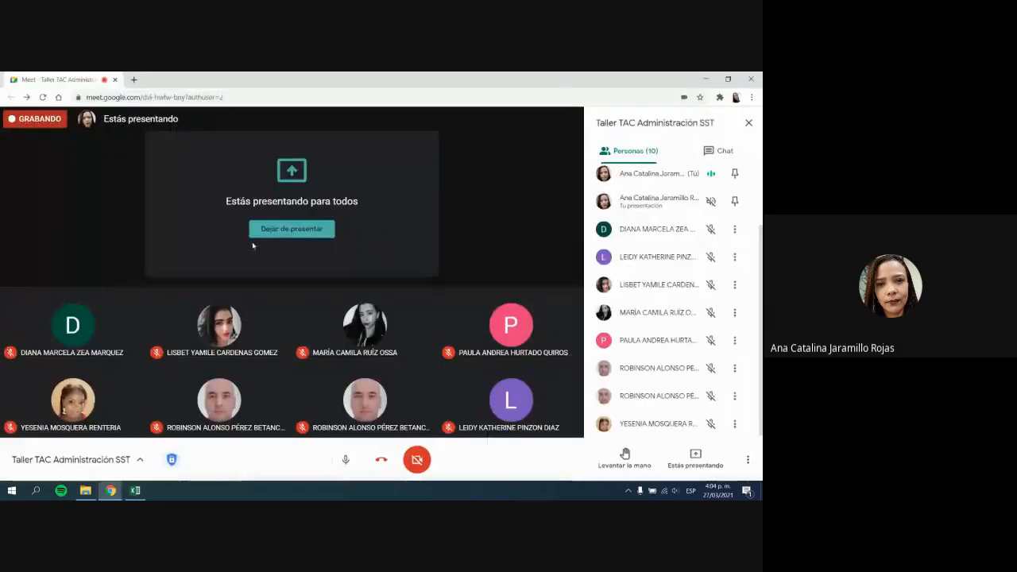
Step: Switch from the Google Meet call back to the Excel incident register
key(alt+Tab)
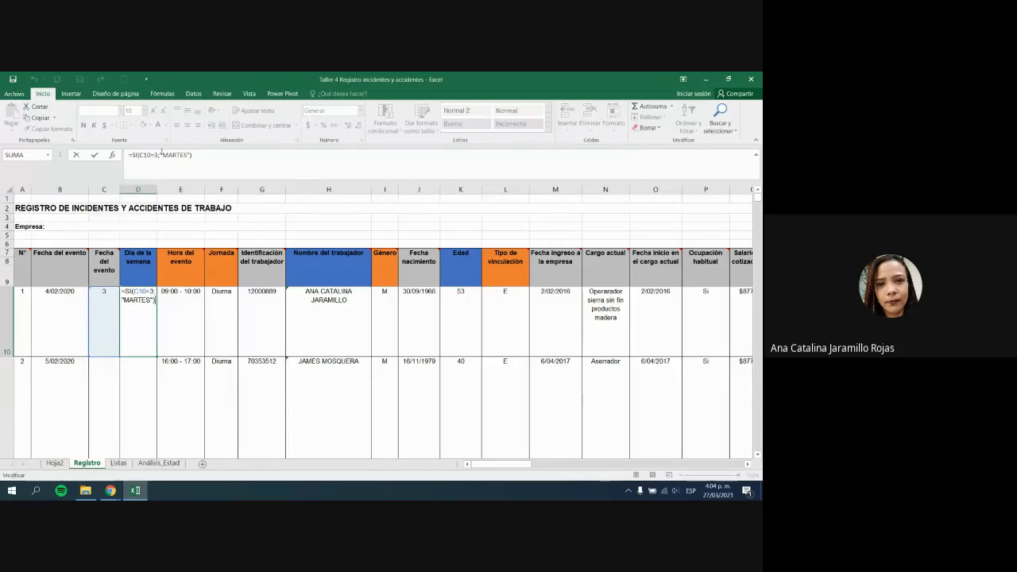
Step: Rewrite D10's formula as =SI(C10=1;"DOMINGO")
double_click(156, 155)
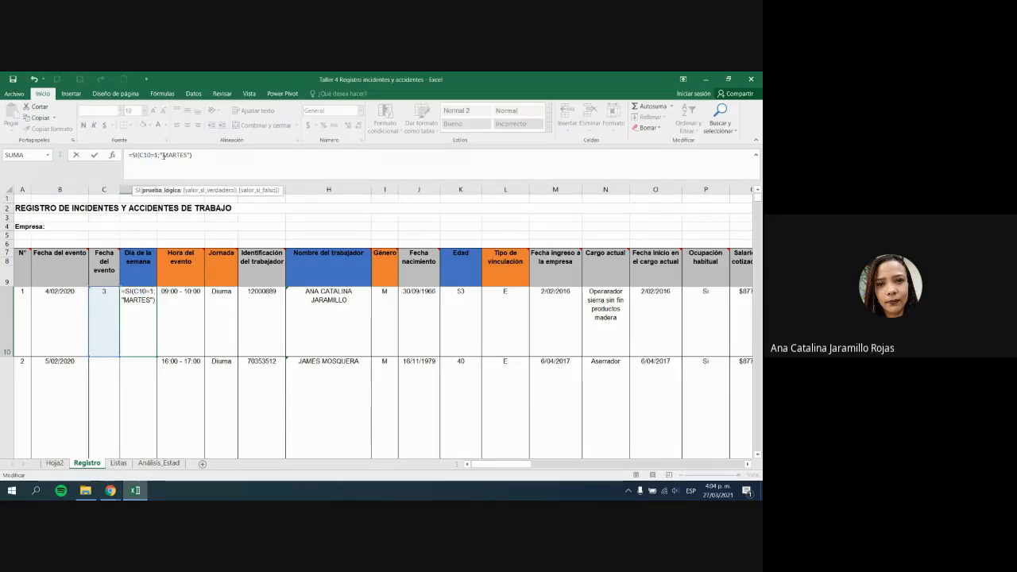
double_click(172, 155)
text(DOMINGO)
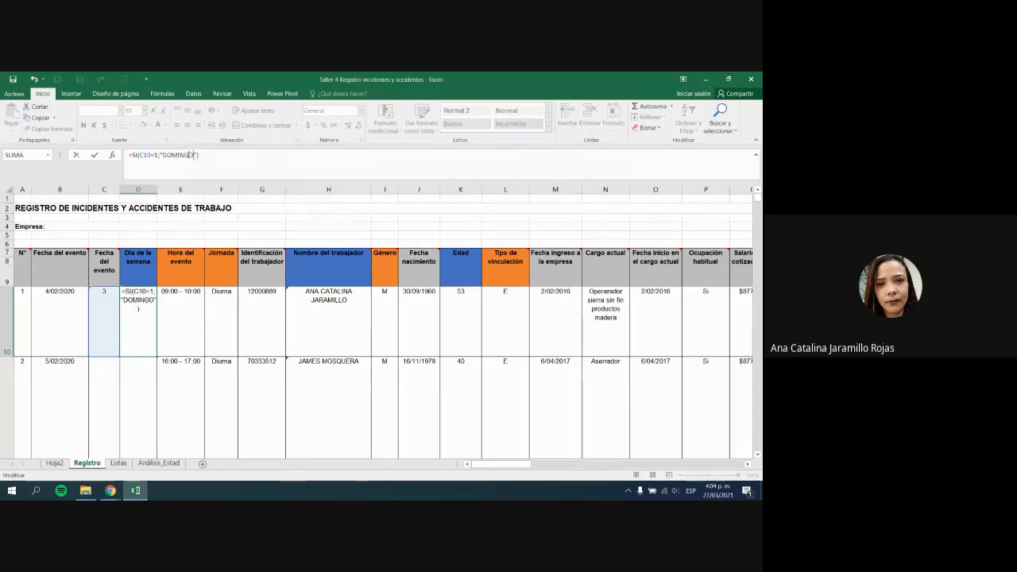
key(Return)
Step: Check C10's =DIASEM(B10;1) day number, then return to D10's formula
key(Up)
key(Up)
key(Down)
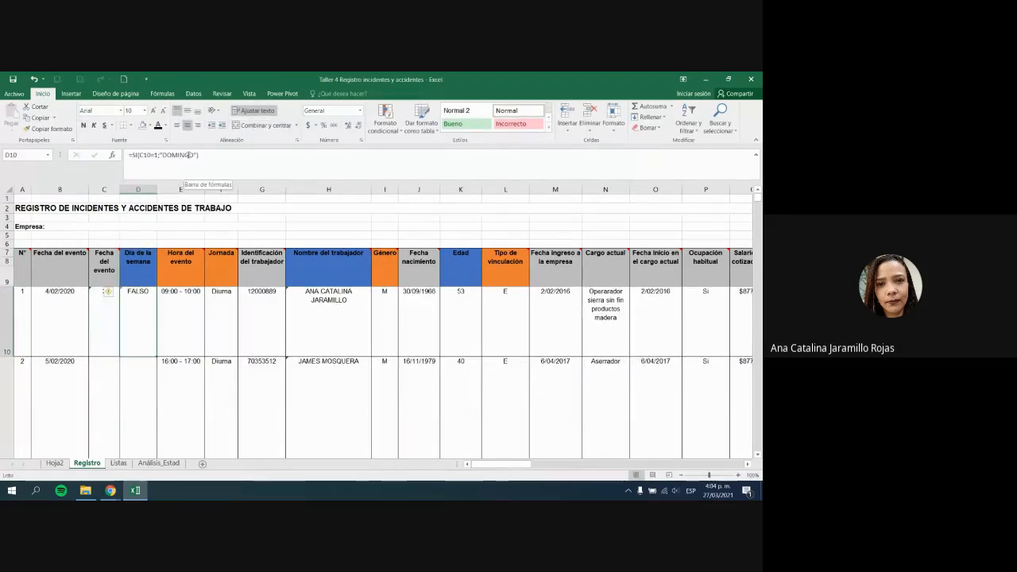
key(Left)
key(Right)
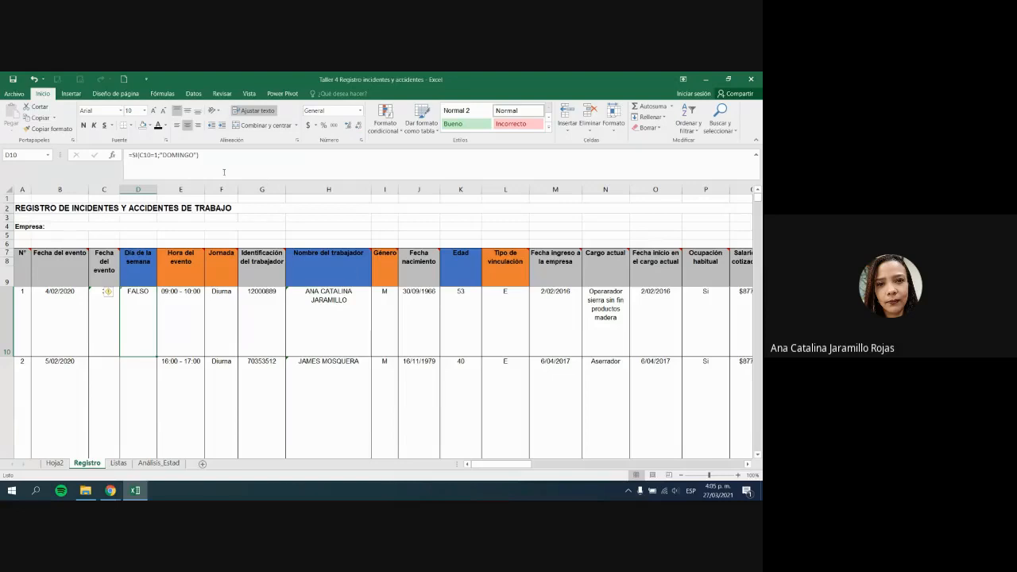
Step: Append ;C10=2;"LUNES" to D10's SI formula, then add a parenthesis before C10=2 after the error
click(205, 156)
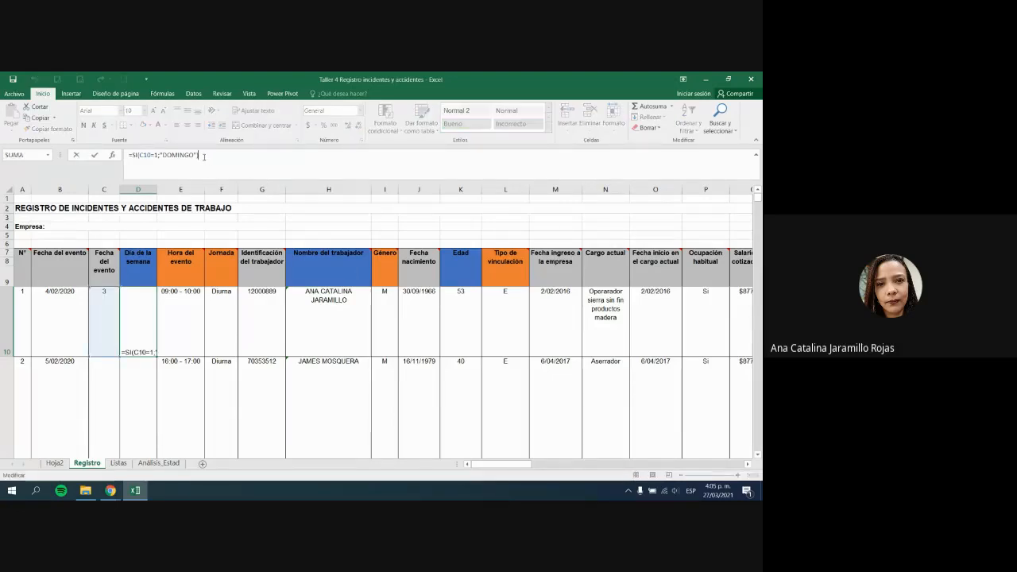
text())
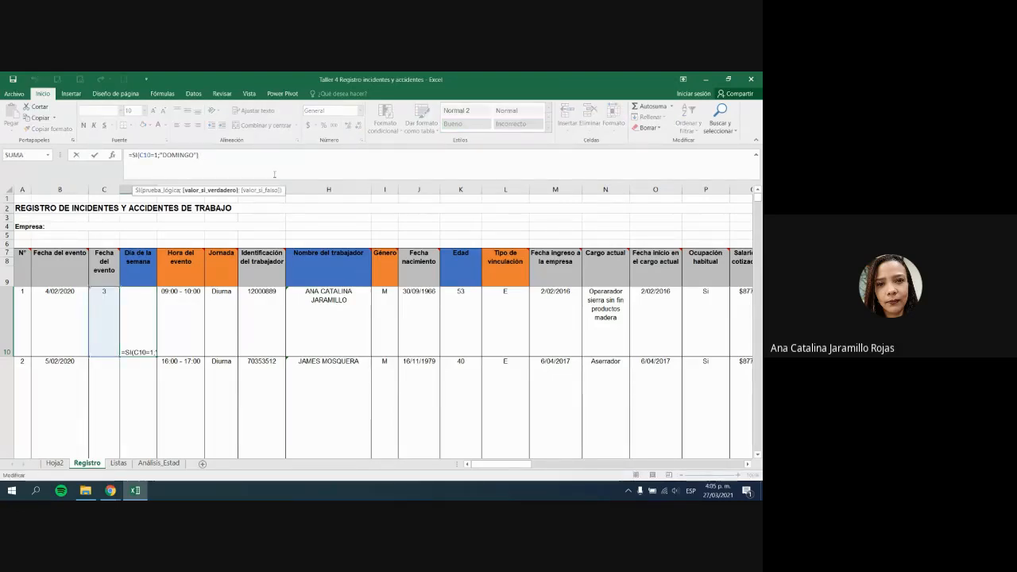
text(;)
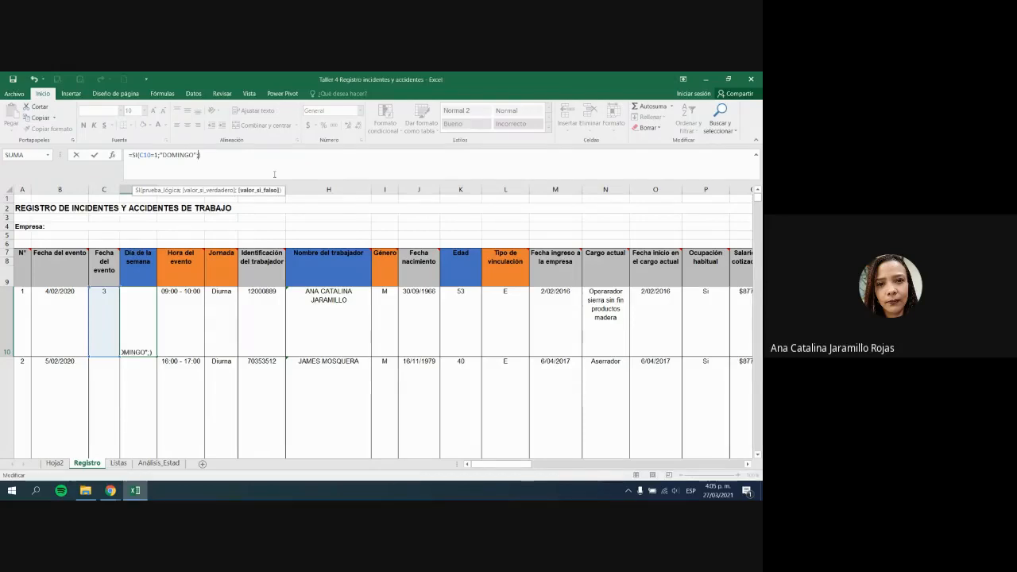
text(C10)
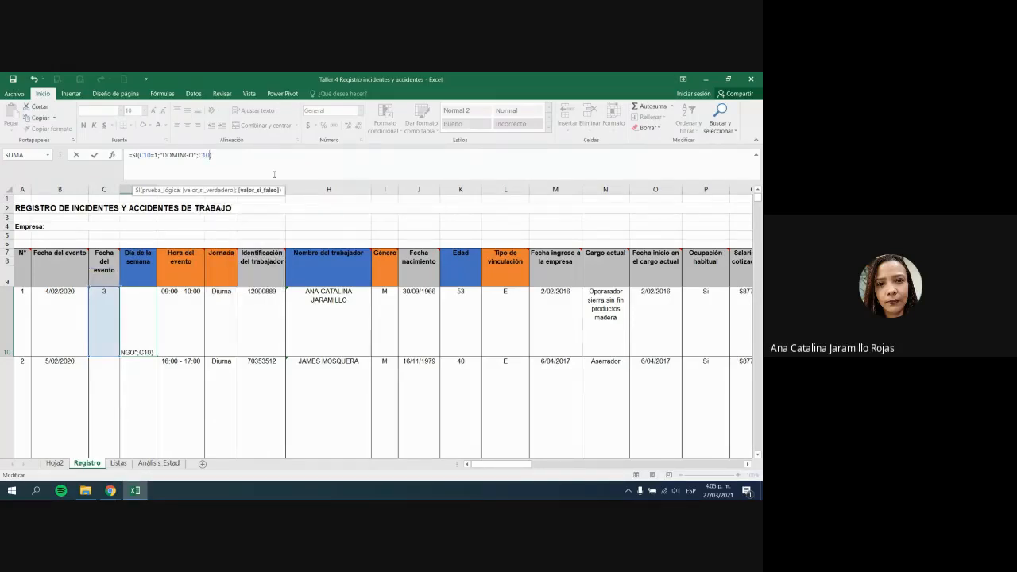
text(=2)
text(;")
text(LUNES"))
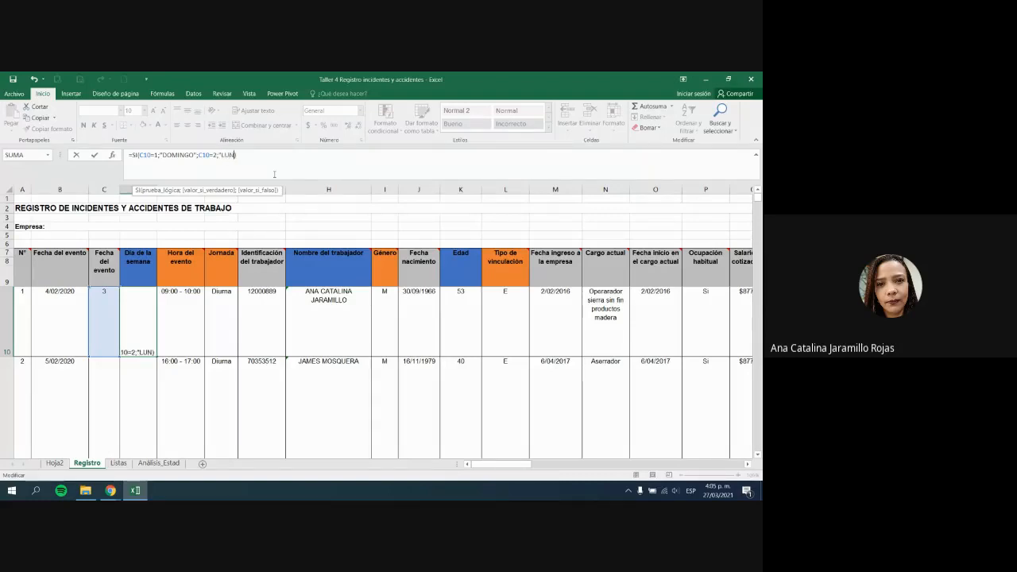
key(Return)
key(Return)
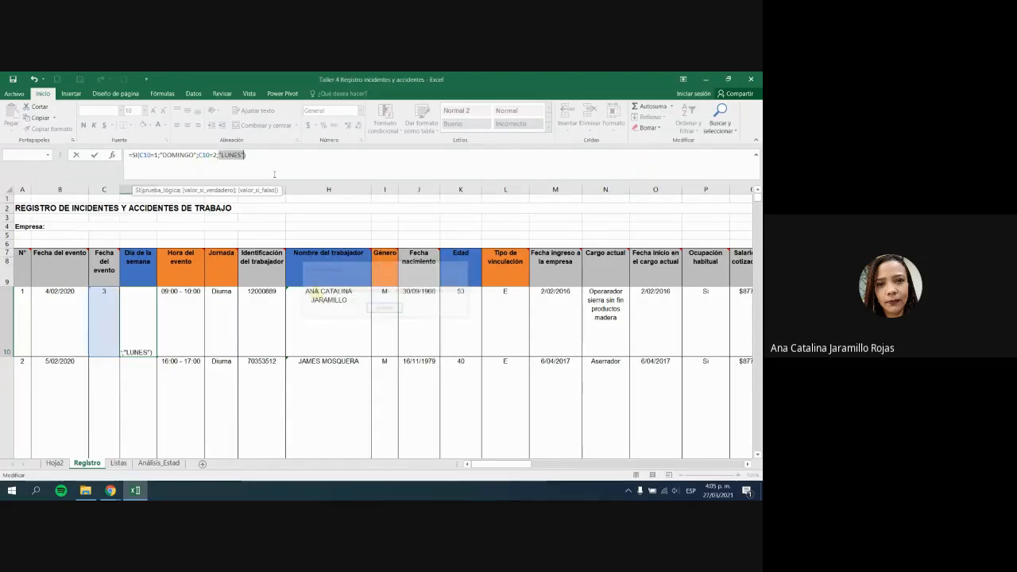
click(199, 155)
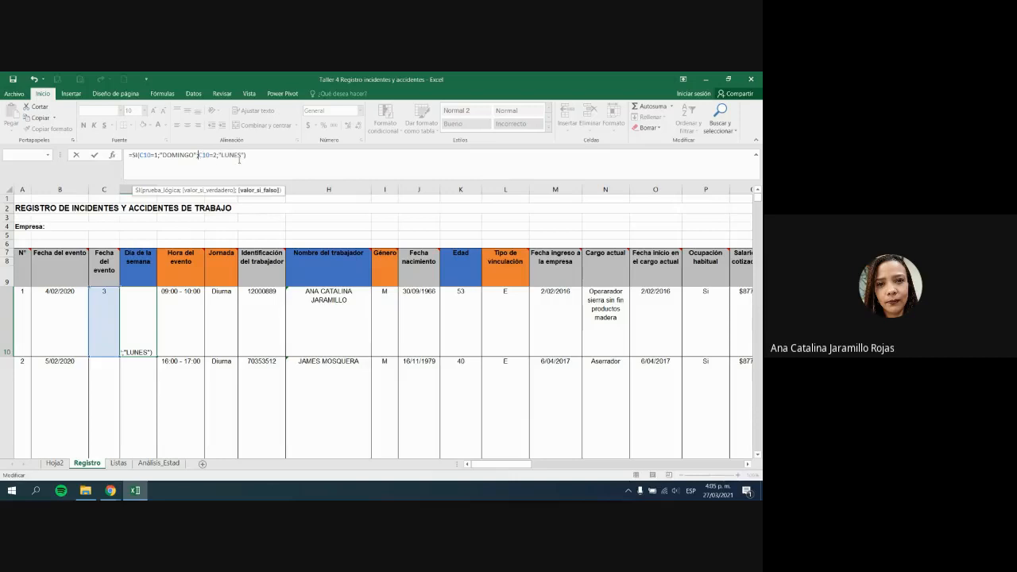
text(()
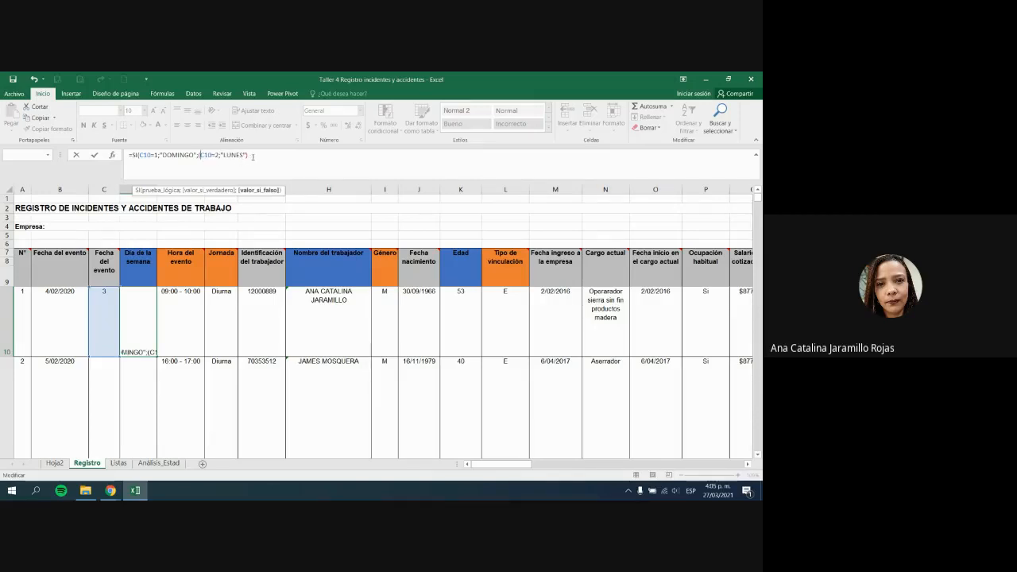
text())
Step: Delete the extra parentheses in D10's formula and retry, hitting a too-many-arguments error
key(Return)
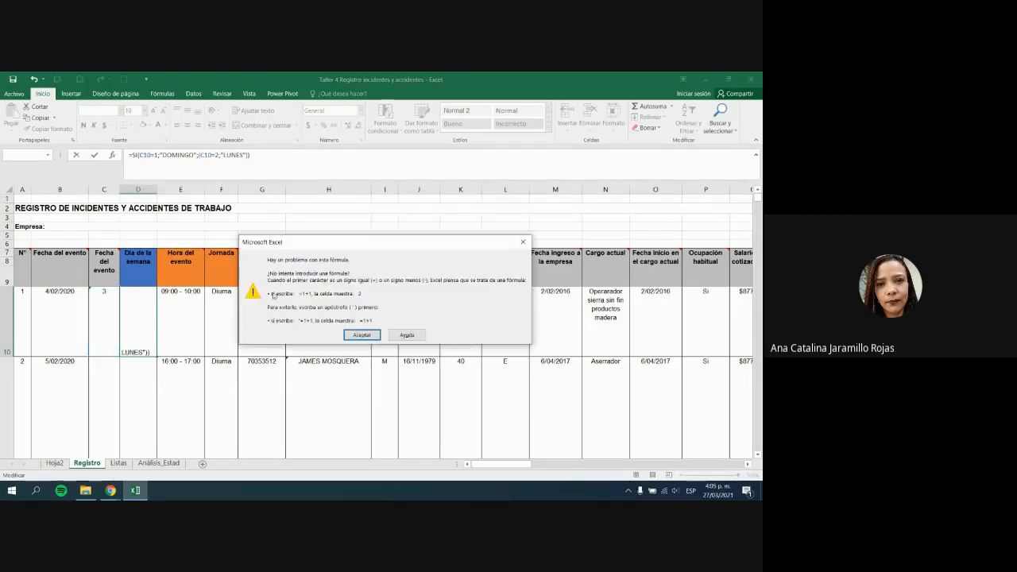
key(Return)
click(322, 166)
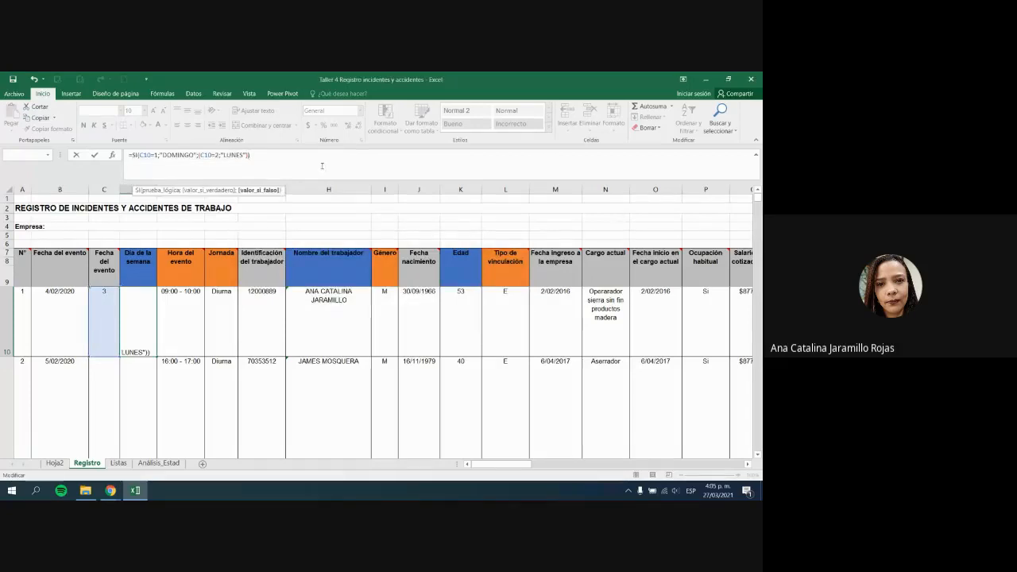
key(BackSpace)
click(250, 158)
key(BackSpace)
key(Return)
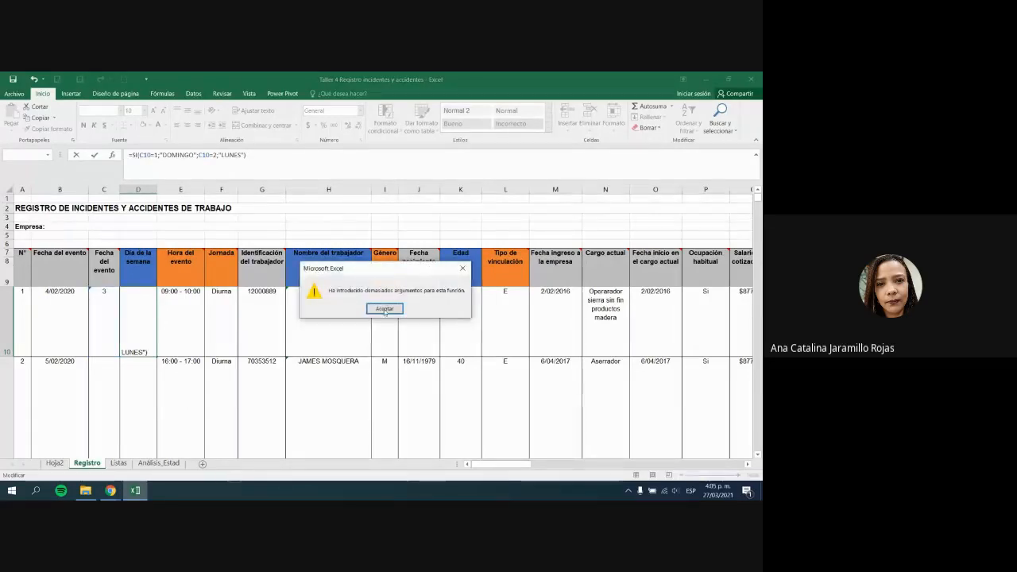
key(Return)
Step: Inspect the SI function's arguments, including value-if-false, in the argument helper
click(212, 154)
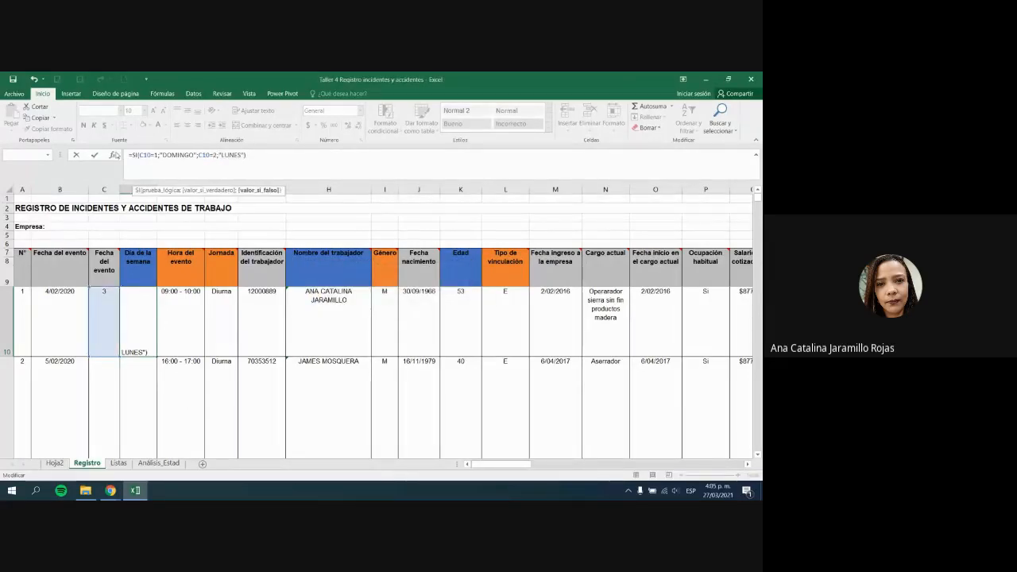
click(114, 154)
click(466, 300)
click(604, 399)
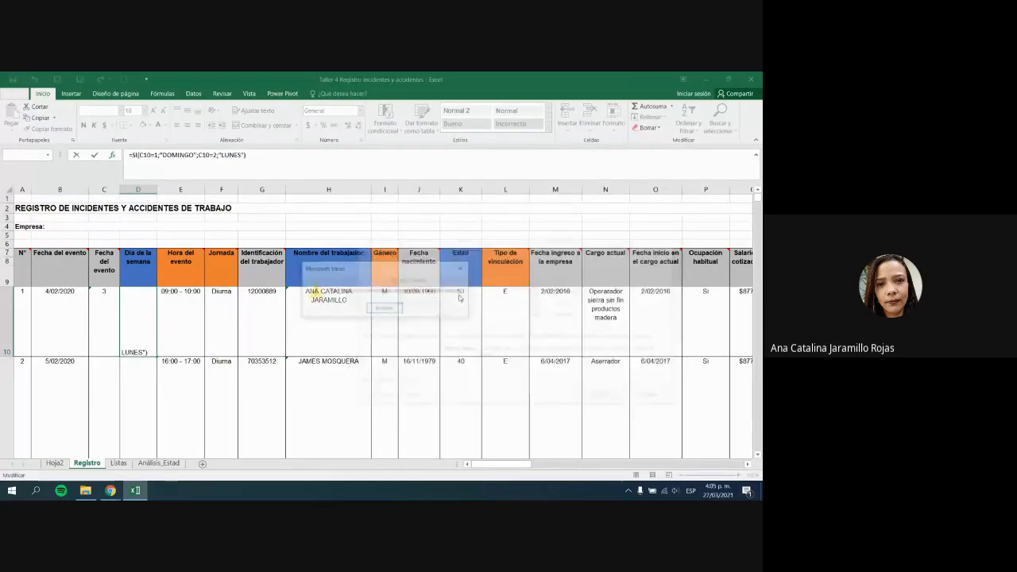
click(385, 310)
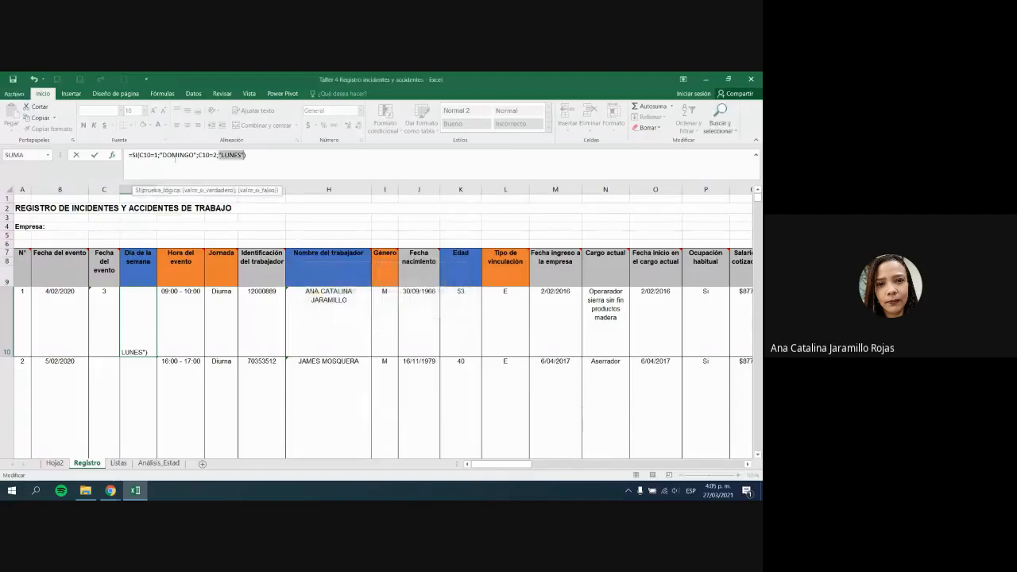
Step: Wrap C10=2;"LUNES" in parentheses with two closing parentheses; Excel still rejects it
click(140, 154)
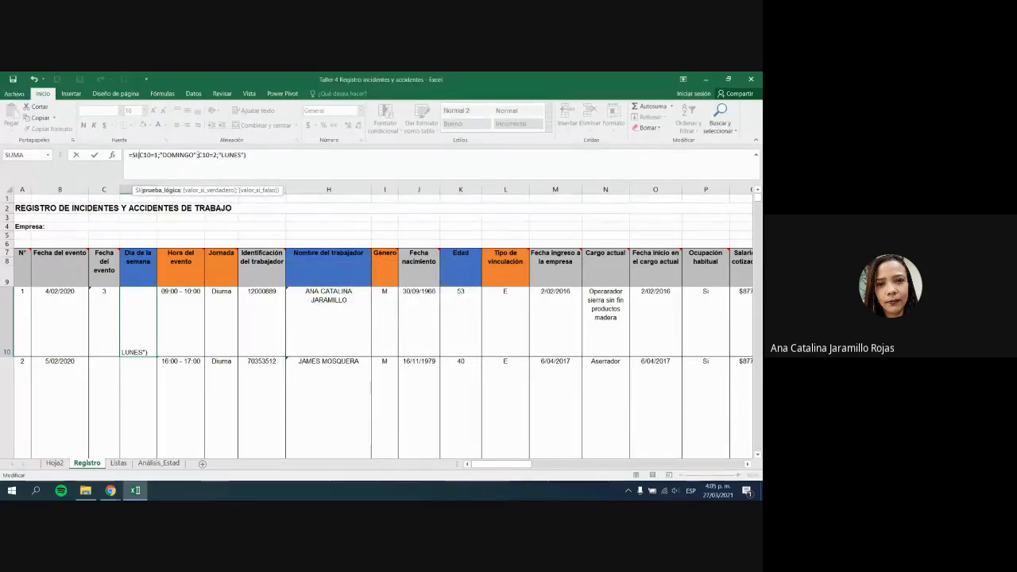
click(199, 154)
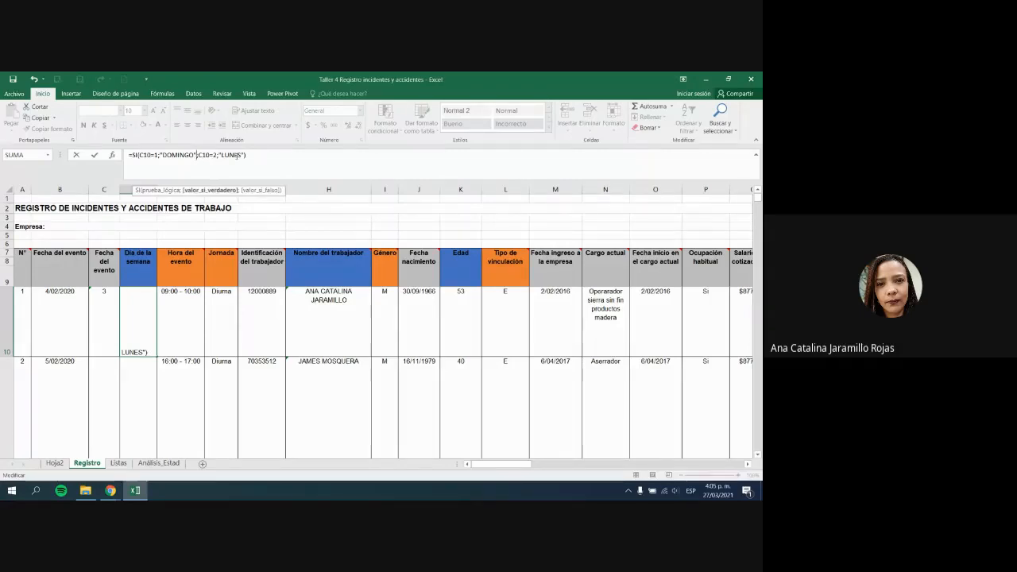
click(201, 155)
text(()
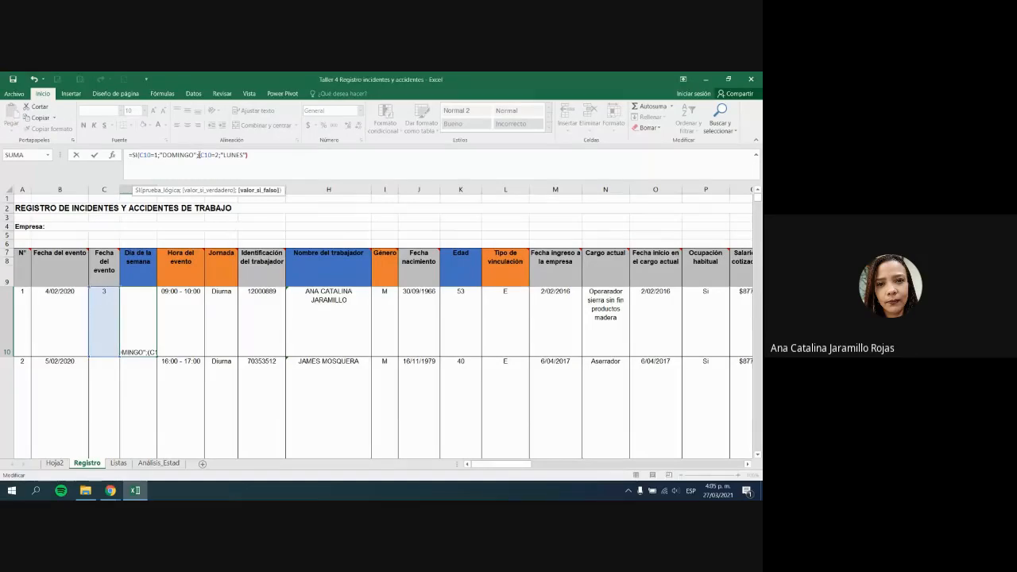
key(Return)
key(Return)
click(262, 157)
text()))
key(Return)
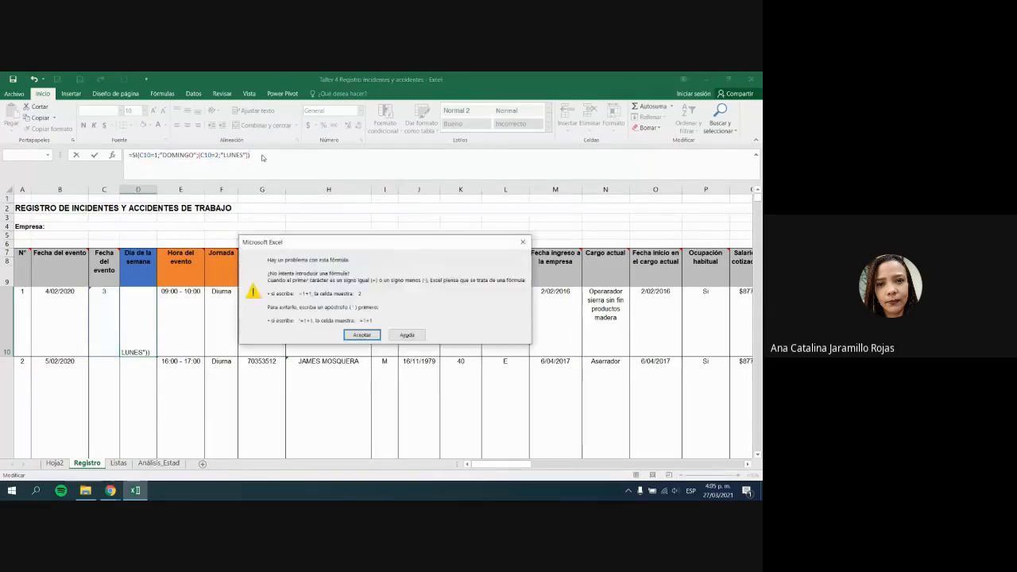
key(Return)
Step: Try adding an extra ;"" argument to D10's formula, then remove the stray characters
click(253, 154)
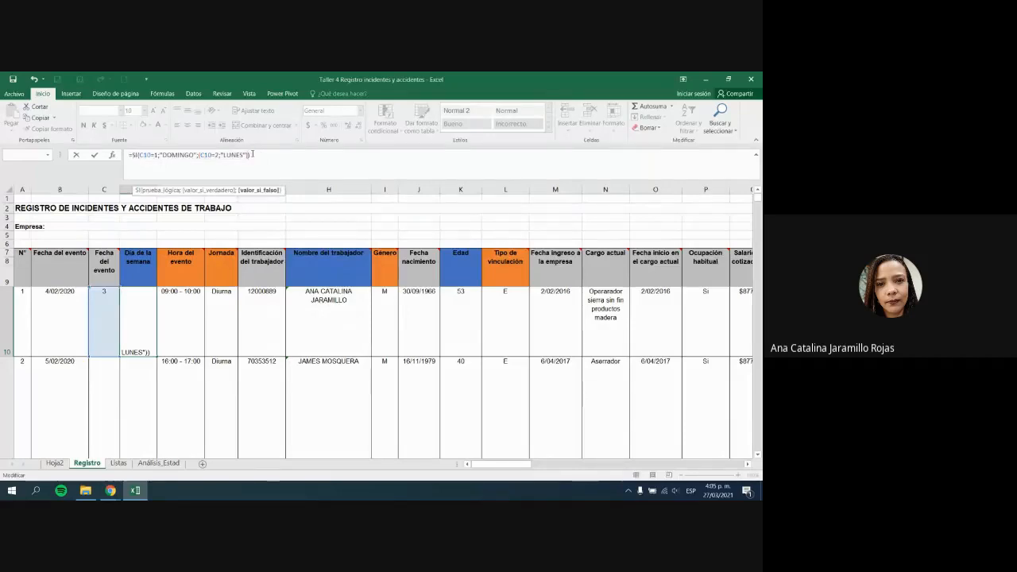
text(;22)
text("")
key(Return)
key(Return)
click(253, 154)
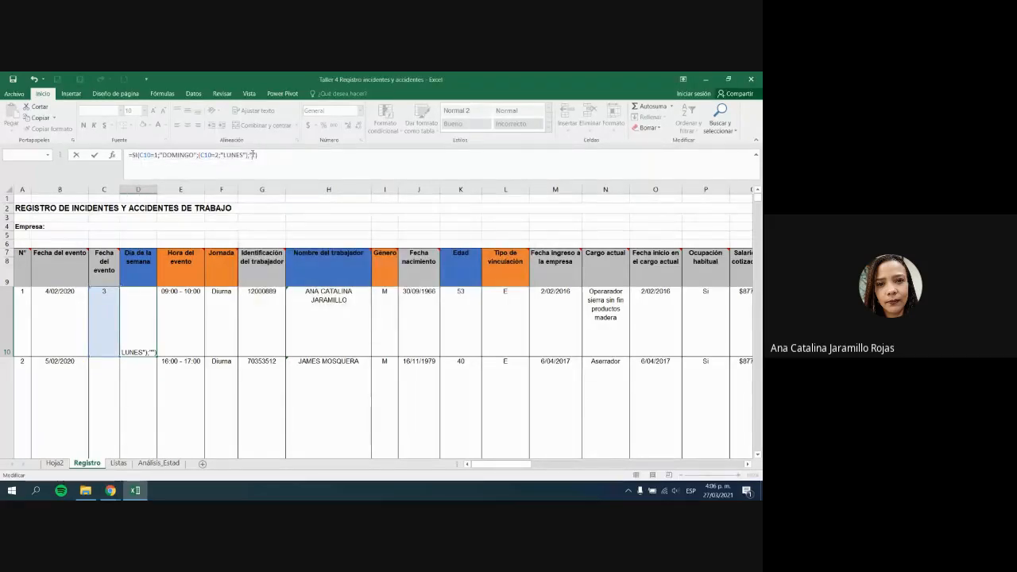
key(BackSpace)
key(BackSpace)
key(BackSpace)
key(BackSpace)
key(Return)
key(Return)
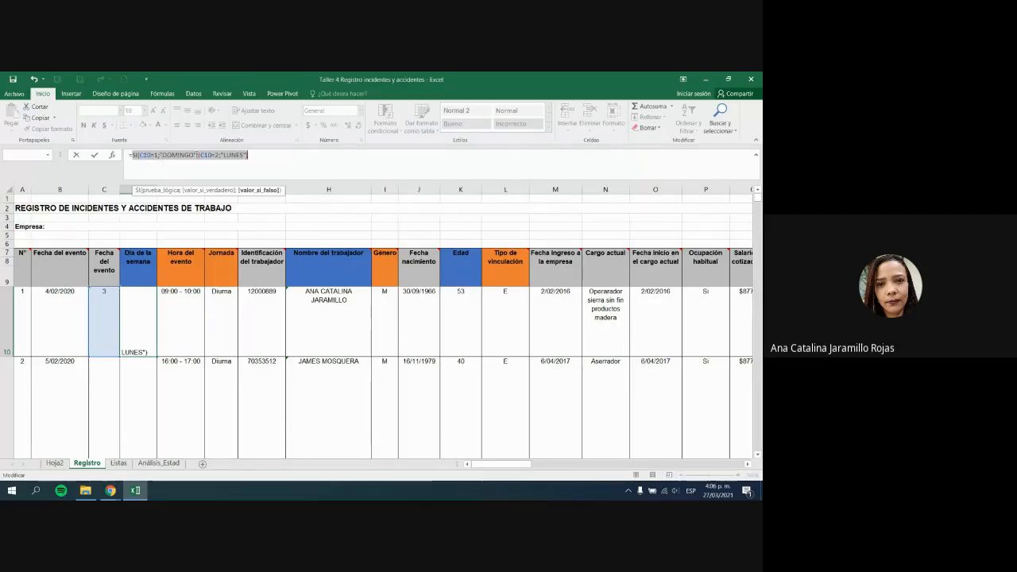
Step: Try a parenthesis before "DOMINGO" plus a closing one, then cancel to restore =SI(C10=1;"DOMINGO")
click(197, 155)
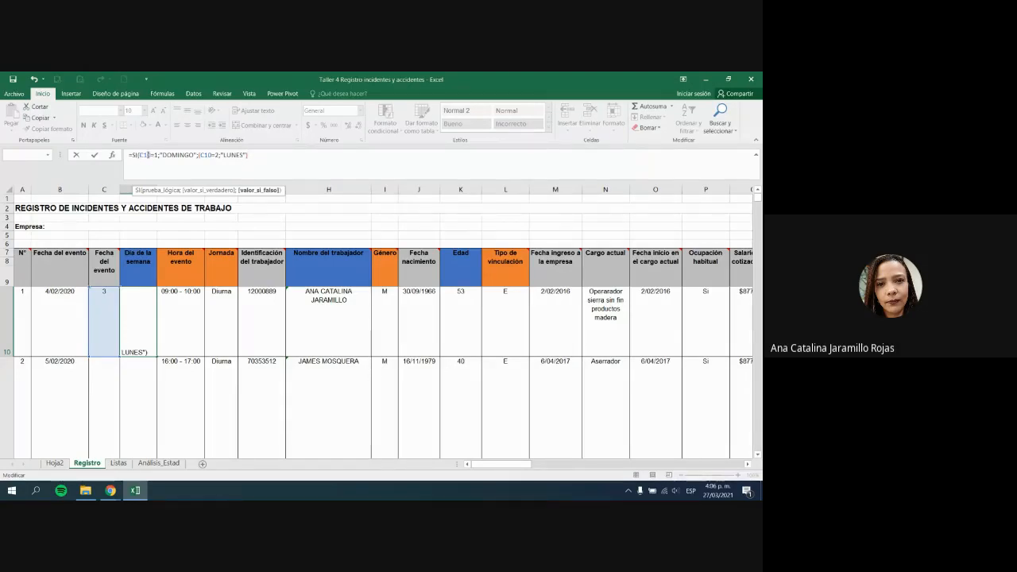
click(161, 155)
text(()
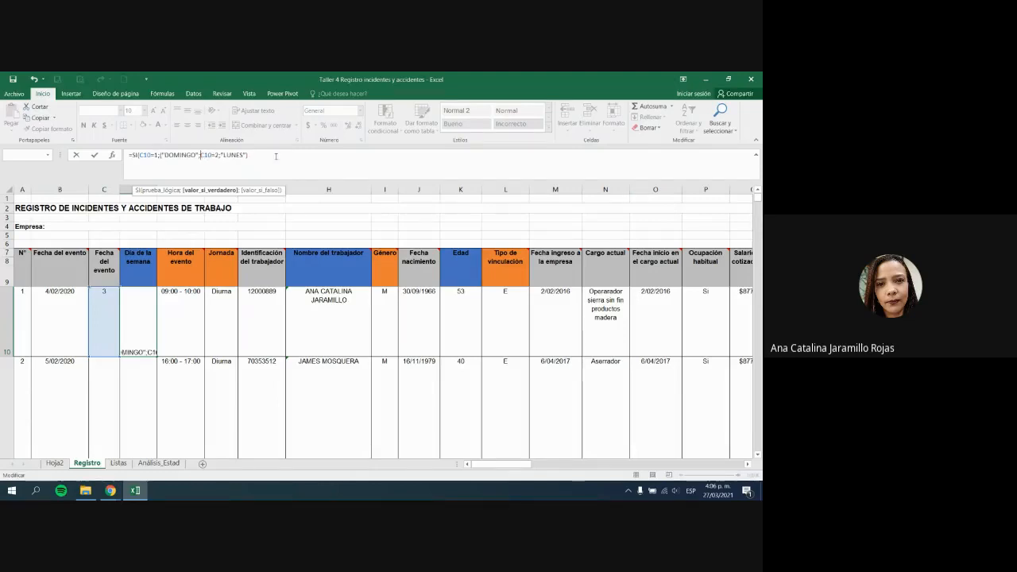
key(Return)
click(361, 335)
click(273, 157)
text())
key(Return)
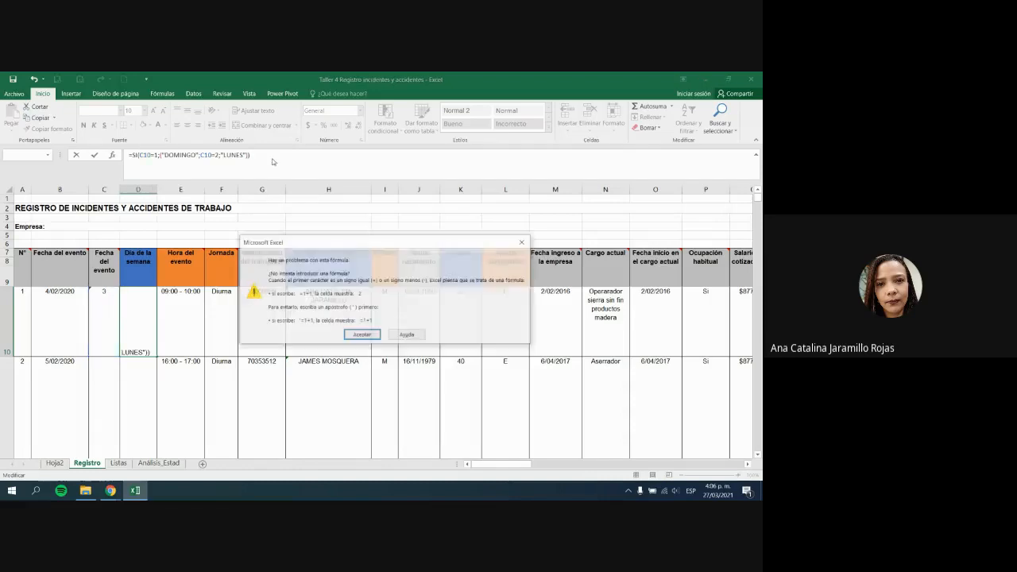
click(362, 334)
key(Escape)
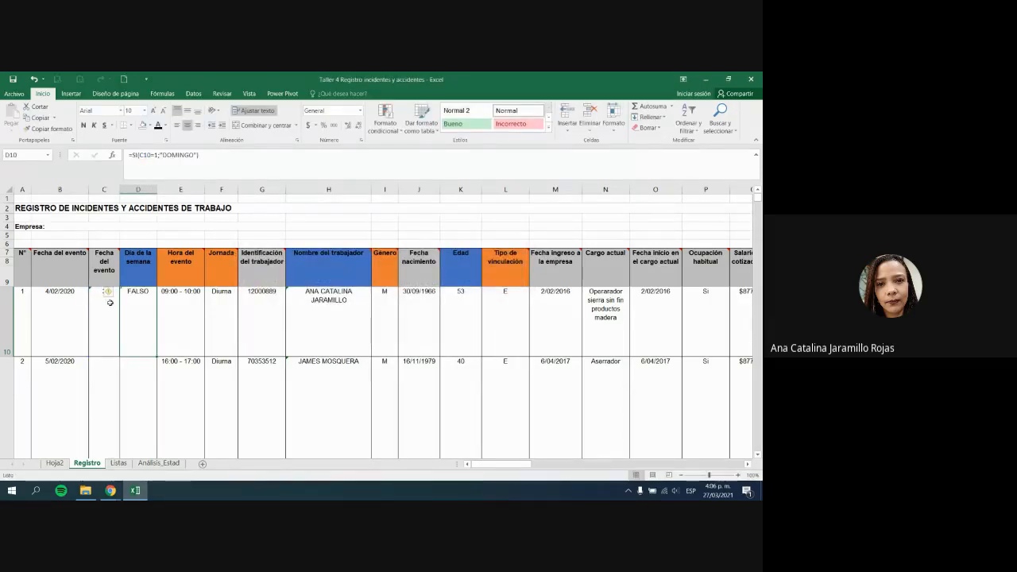
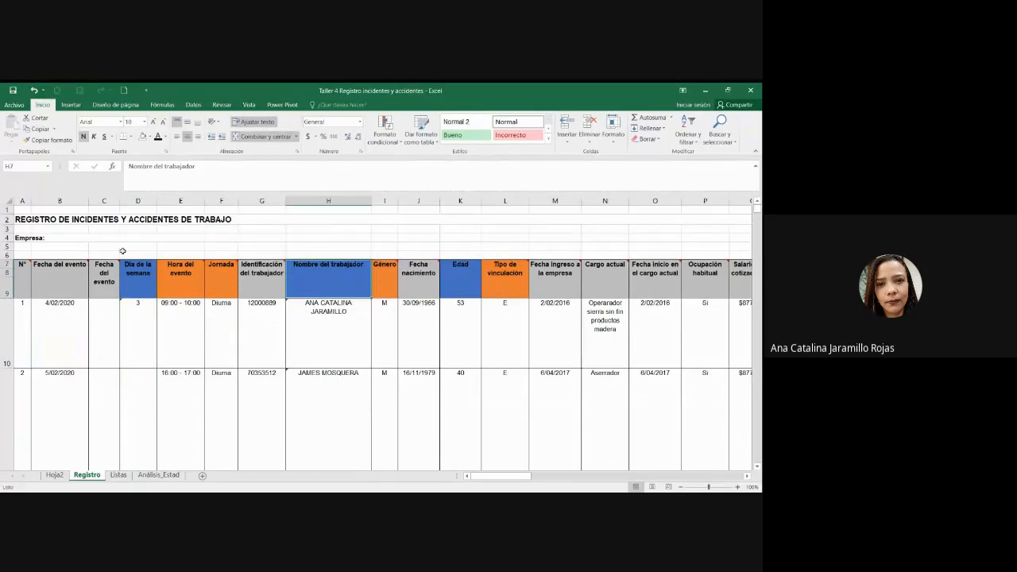
Step: Delete the empty column C on Registro, accepting the large-operation warning
click(104, 201)
right_click(106, 203)
click(134, 286)
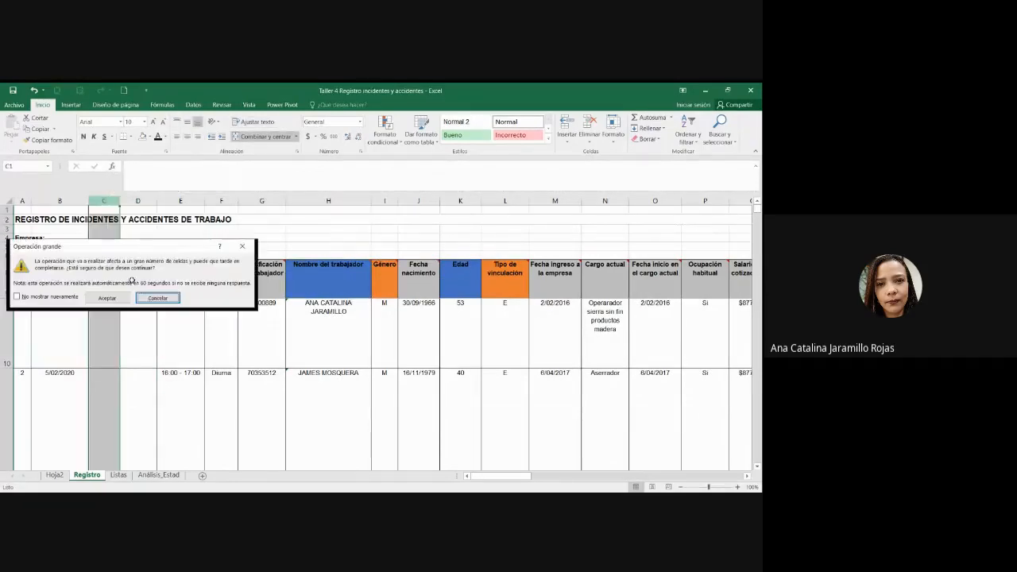
click(156, 298)
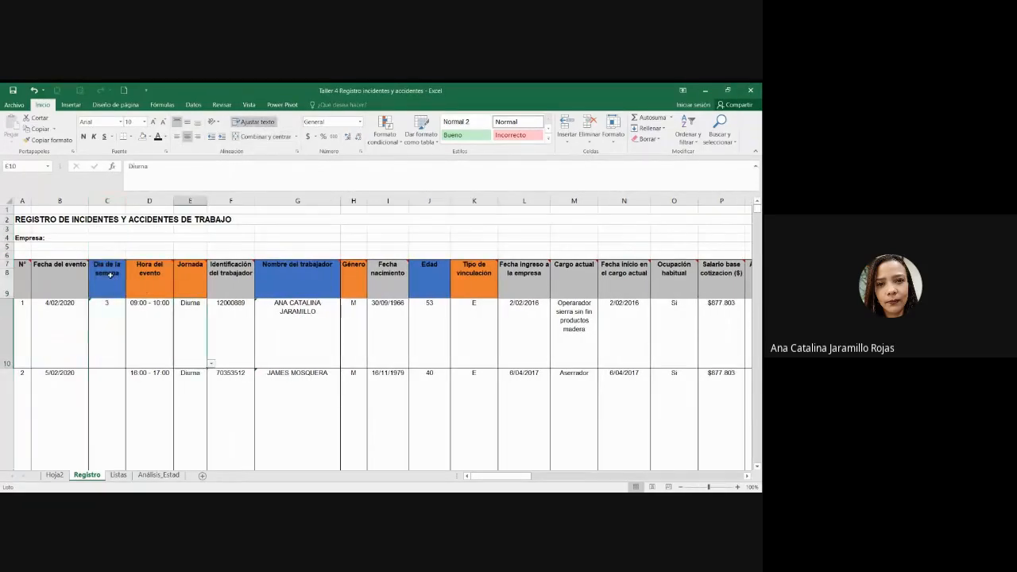
Step: Confirm =DIASEM(B10;1) in C10 and fill it down through row 22
click(103, 326)
click(214, 178)
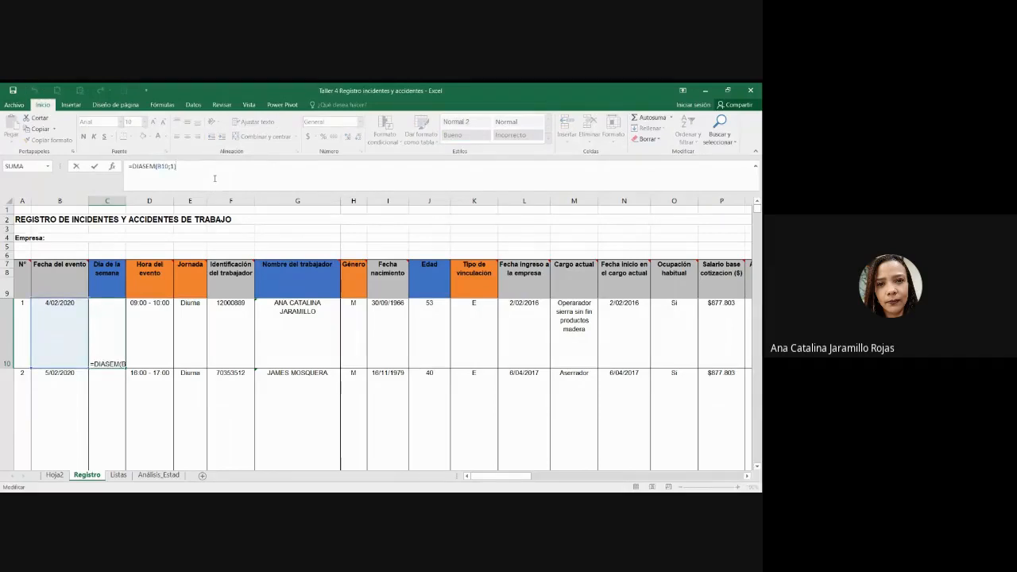
key(Return)
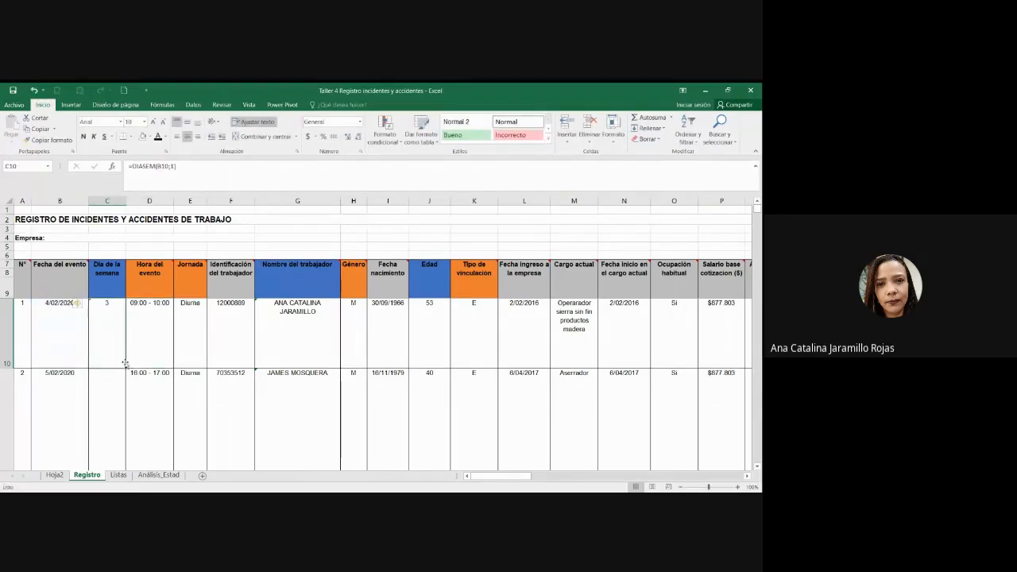
drag(126, 369, 100, 436)
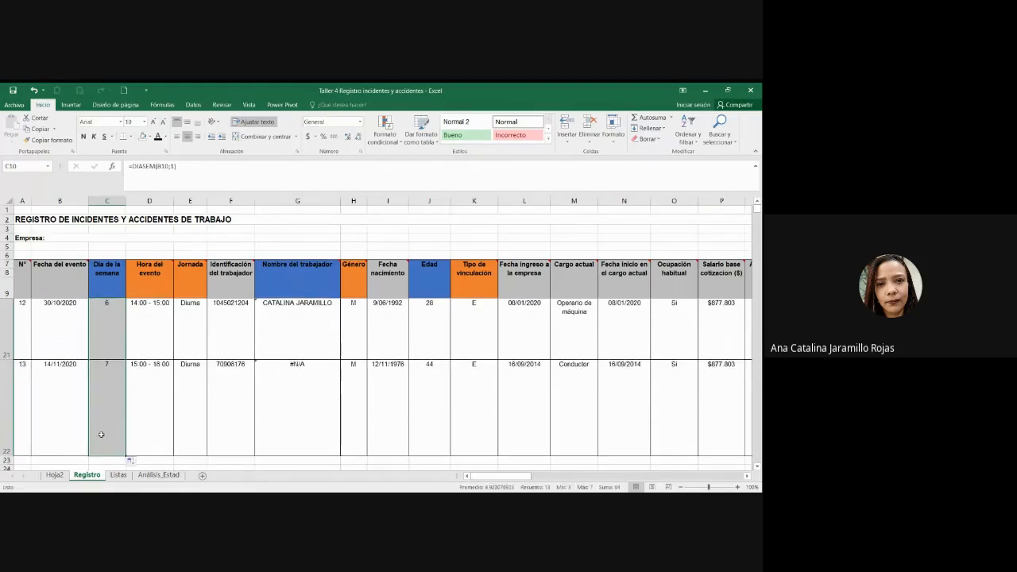
scroll(104, 422, up, 4)
click(212, 183)
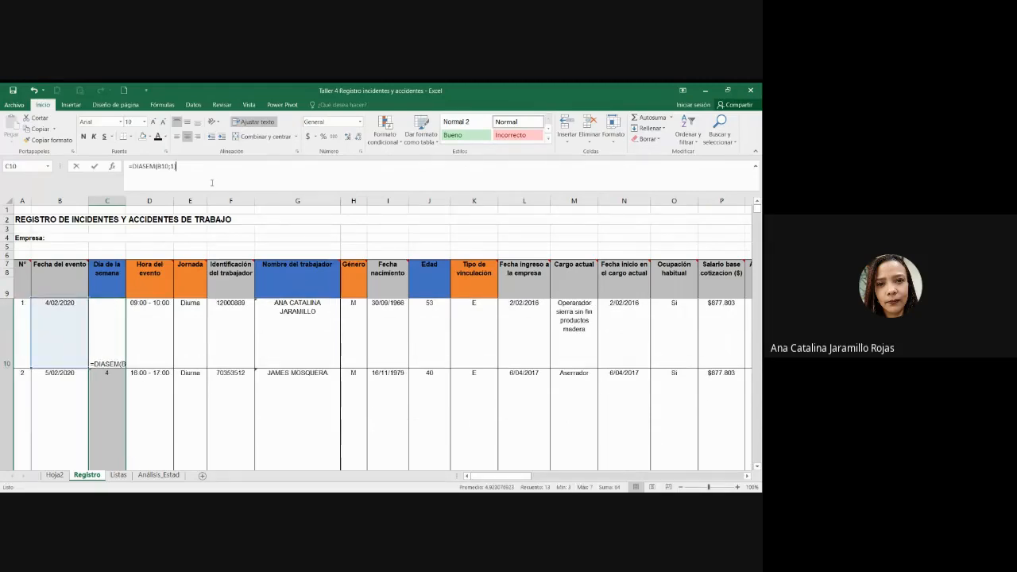
key(ctrl+Return)
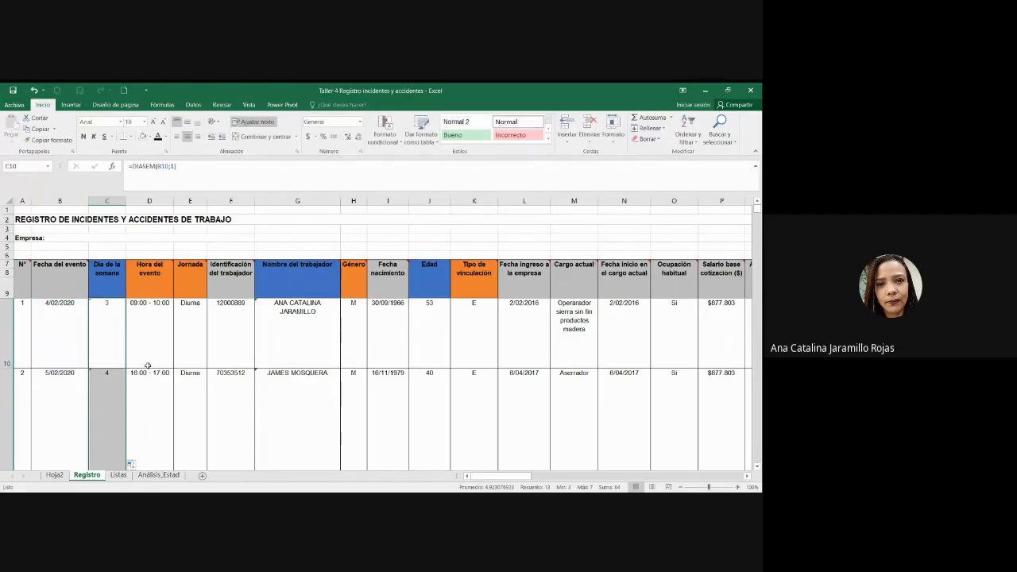
click(158, 475)
click(268, 226)
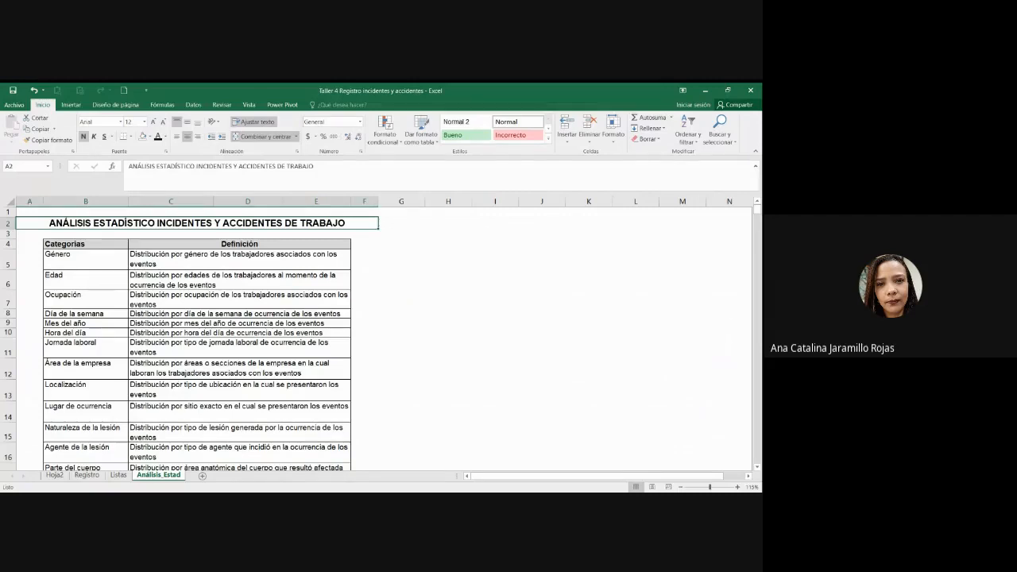
click(326, 390)
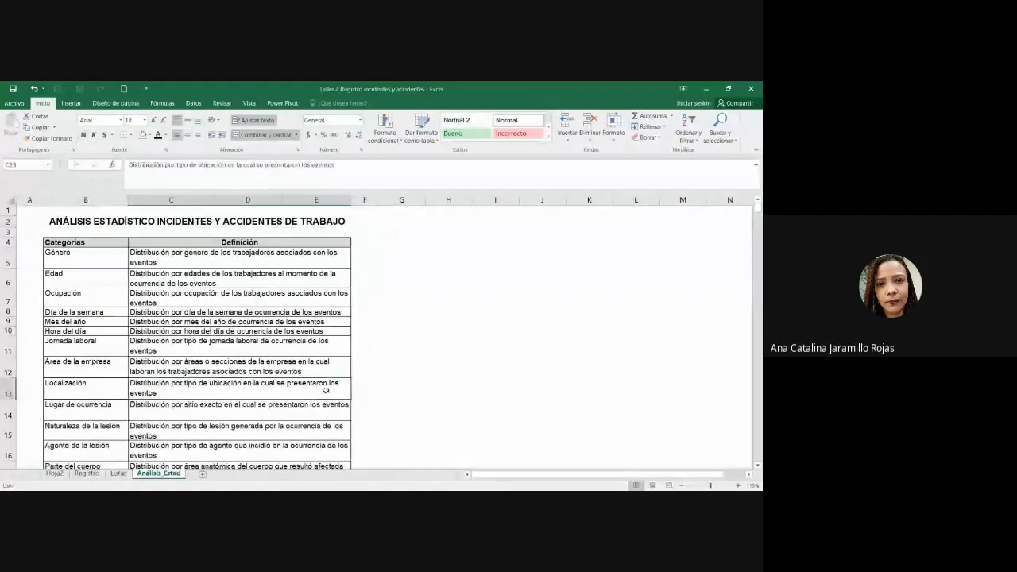
click(84, 242)
scroll(84, 255, down, 4)
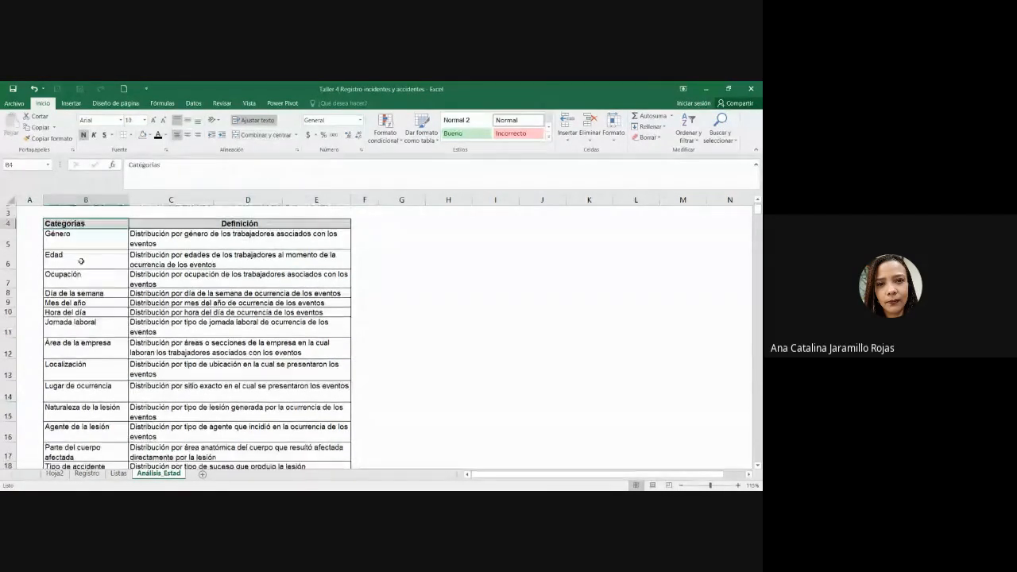
scroll(123, 398, up, 4)
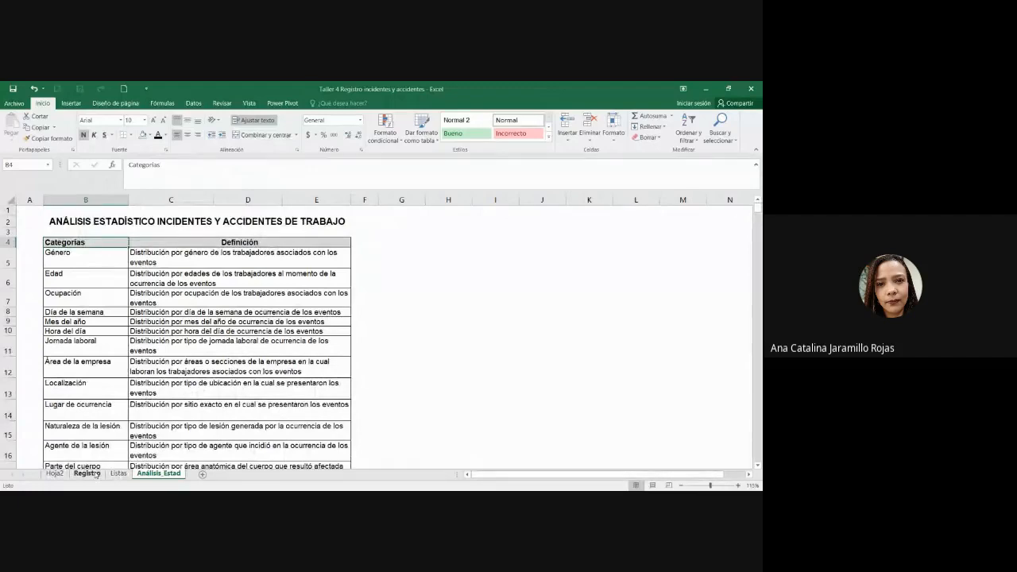
click(88, 474)
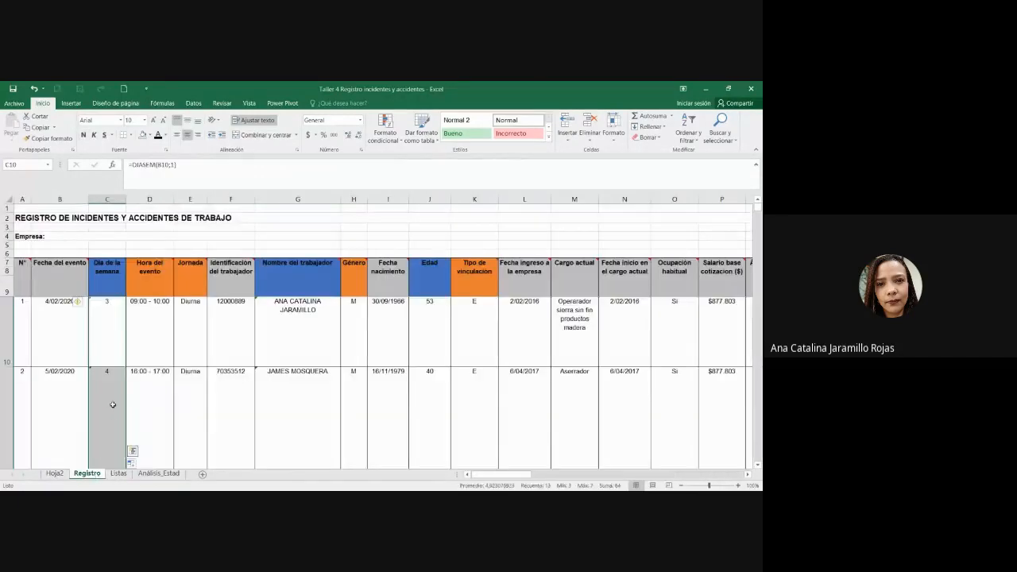
click(20, 333)
scroll(23, 368, down, 4)
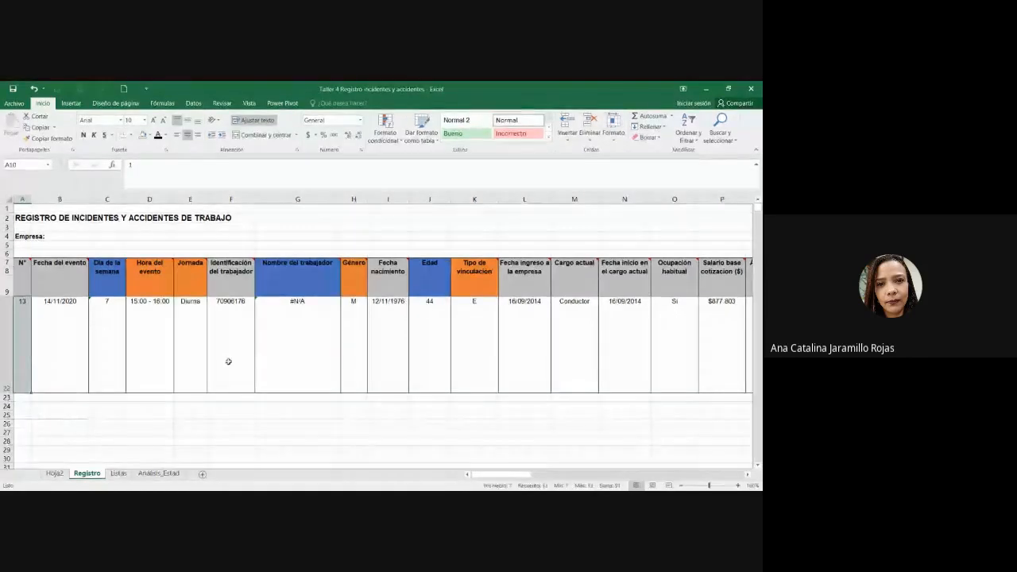
scroll(231, 362, up, 4)
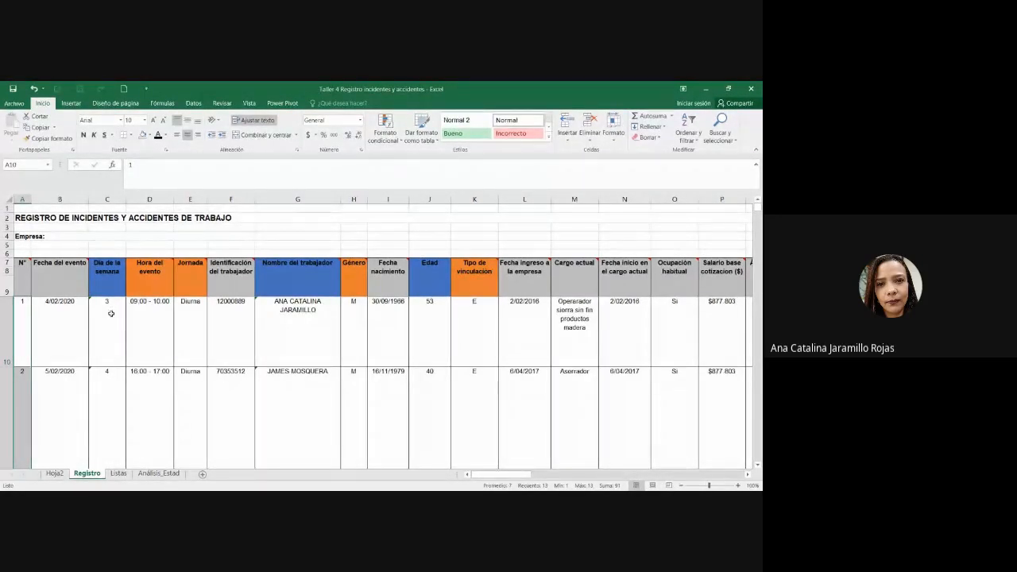
click(158, 473)
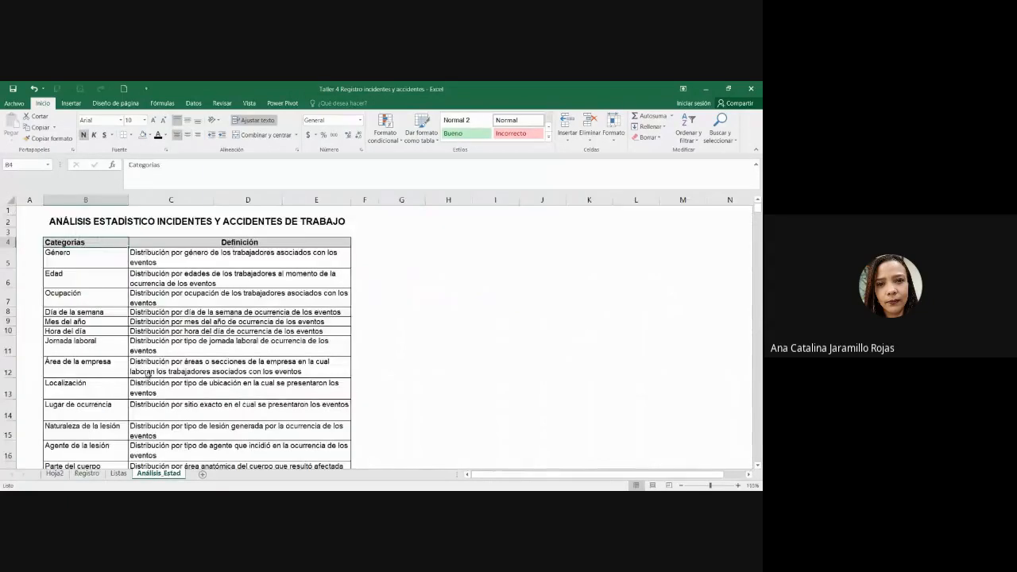
scroll(147, 373, down, 5)
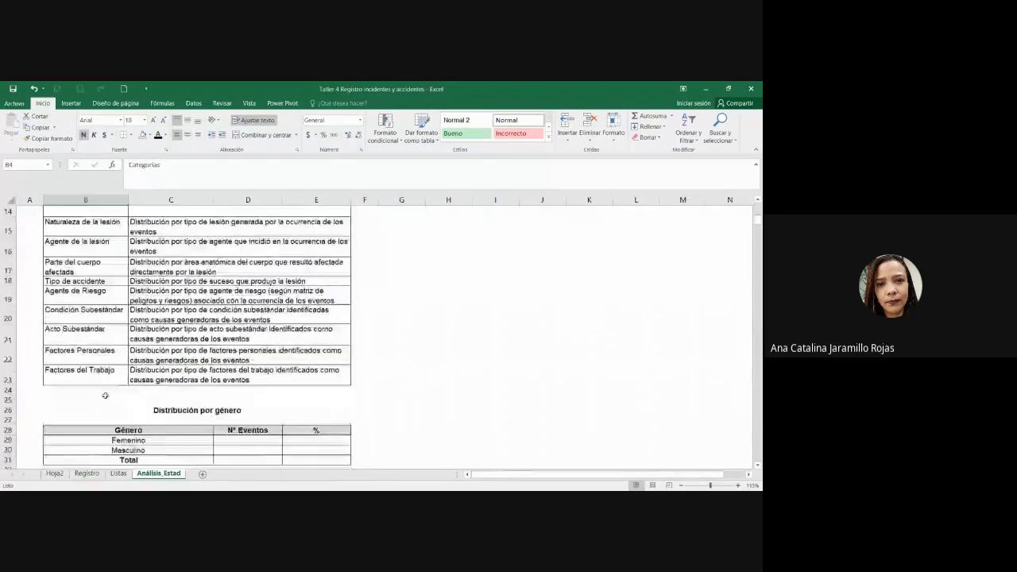
scroll(105, 395, down, 2)
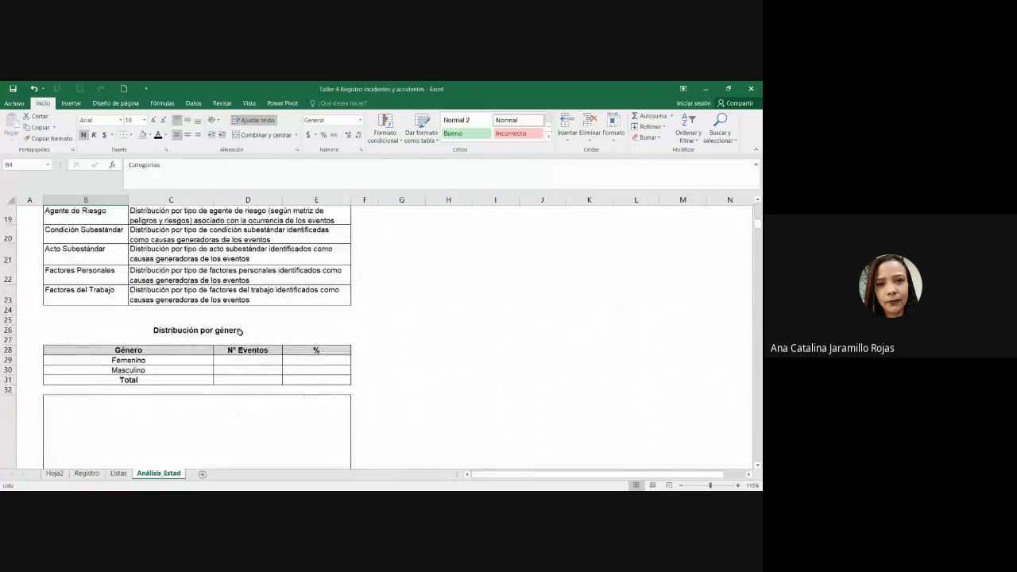
click(239, 330)
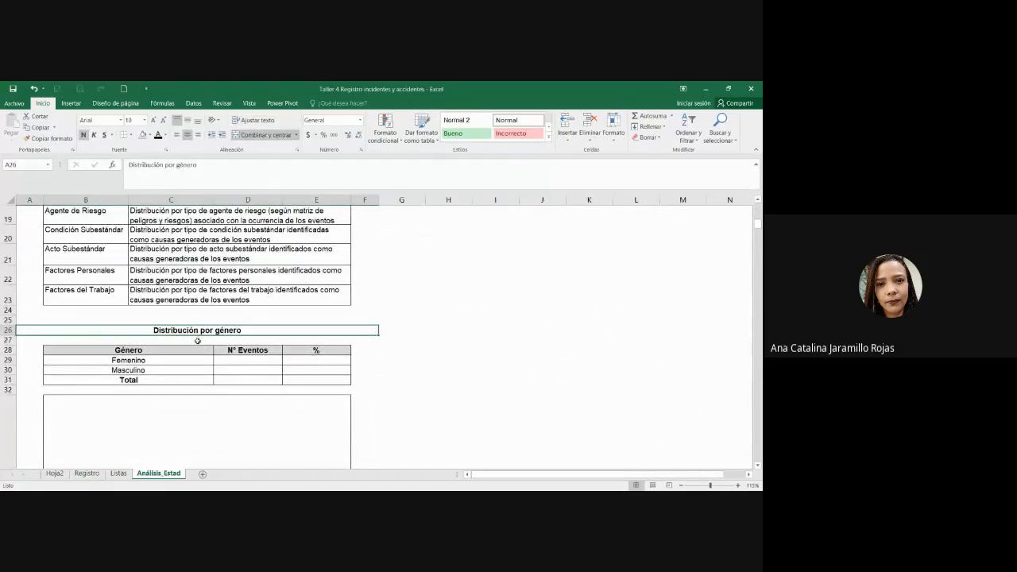
click(86, 473)
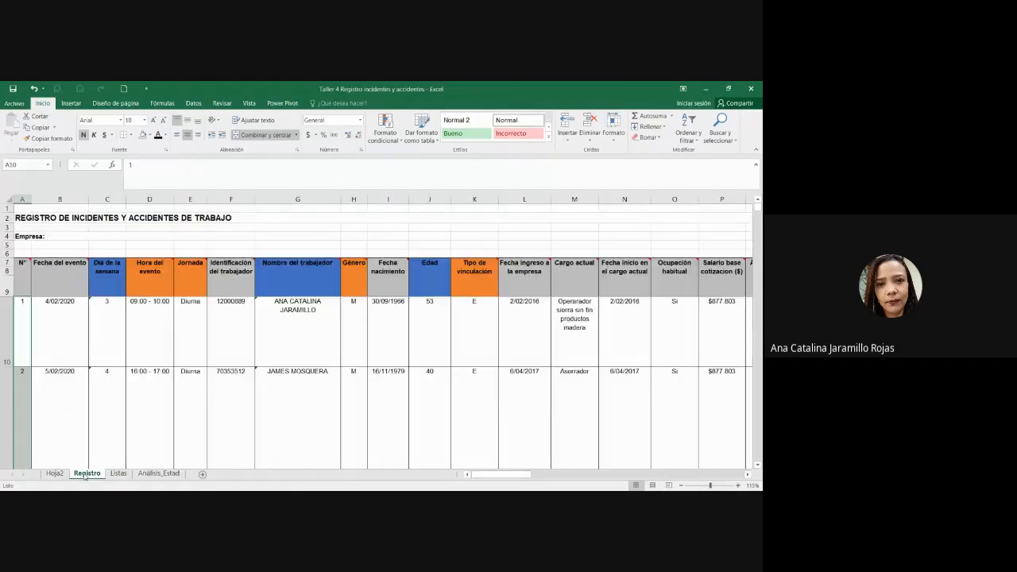
click(111, 271)
key(Right)
key(Right)
key(Right)
key(Right)
key(Right)
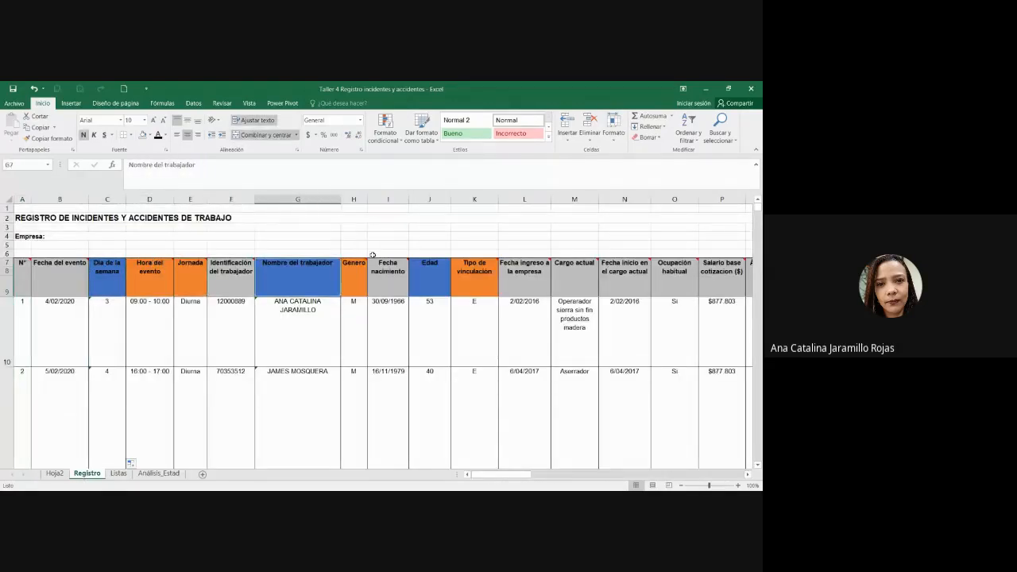
click(353, 200)
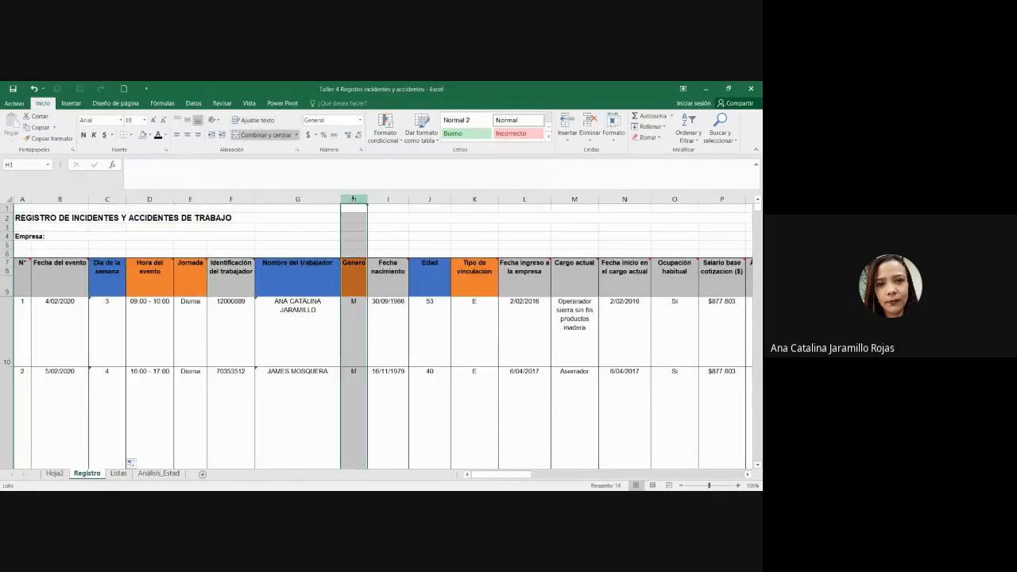
click(350, 285)
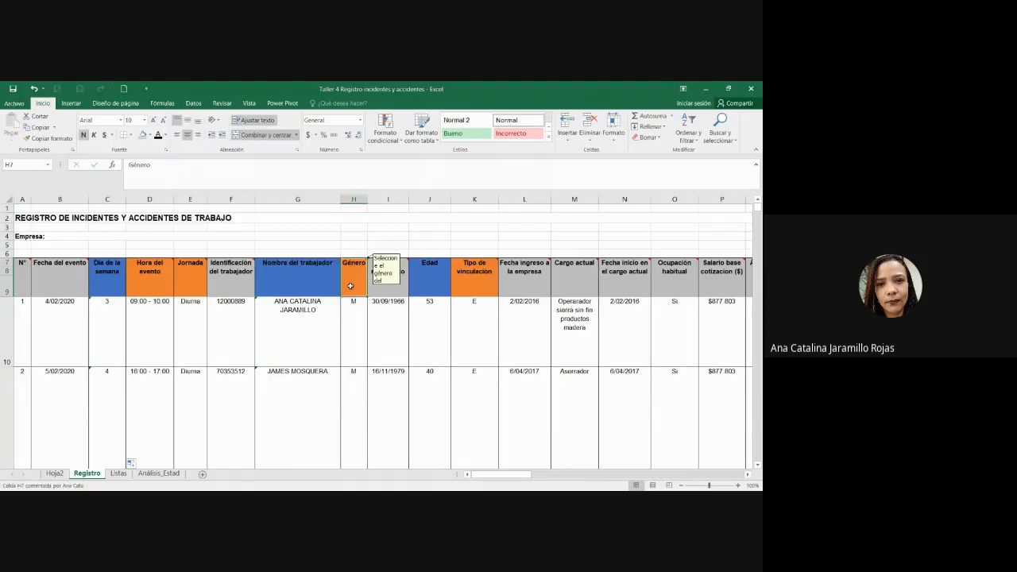
click(170, 467)
click(170, 474)
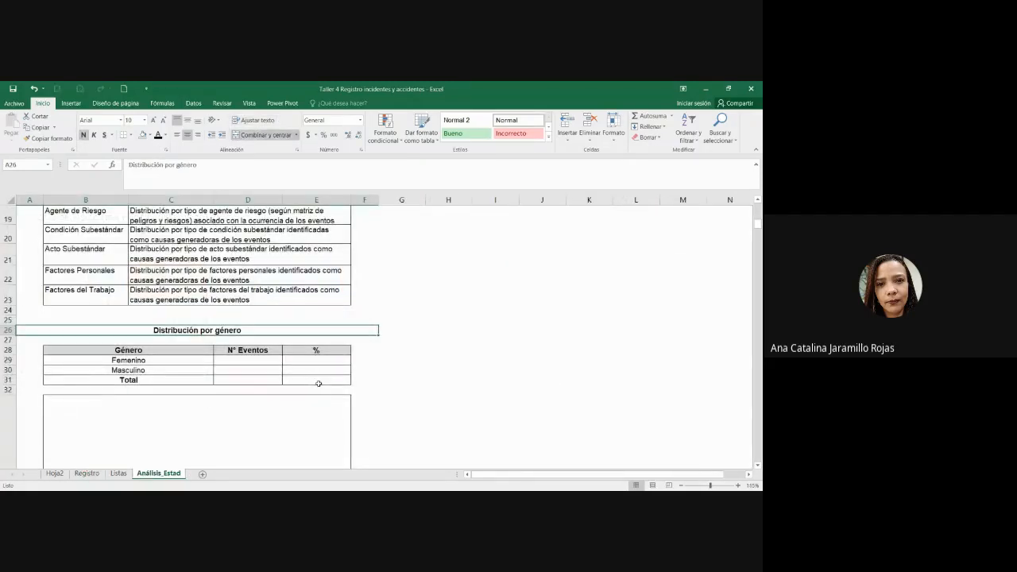
click(259, 361)
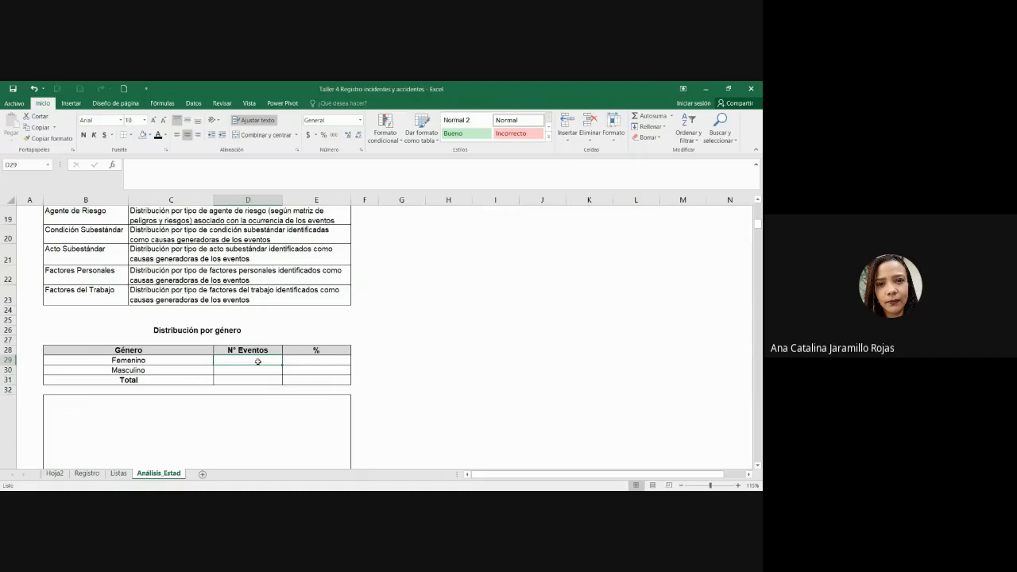
Step: Enter =CONTAR.SI(Registro!H10:H22;"F") in D29 to count the Femenino events
text(=)
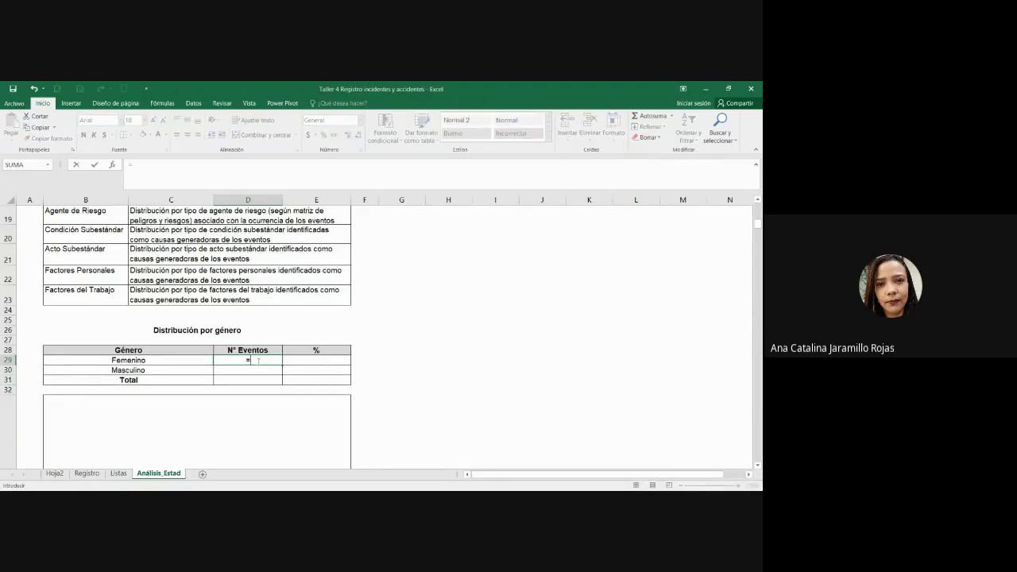
text(CONTAR.)
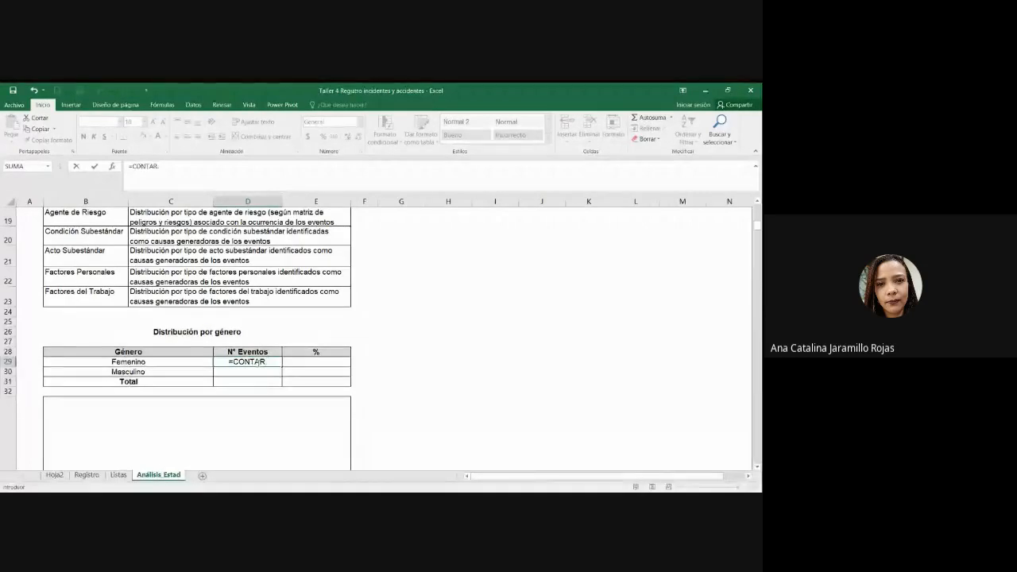
text(SI)
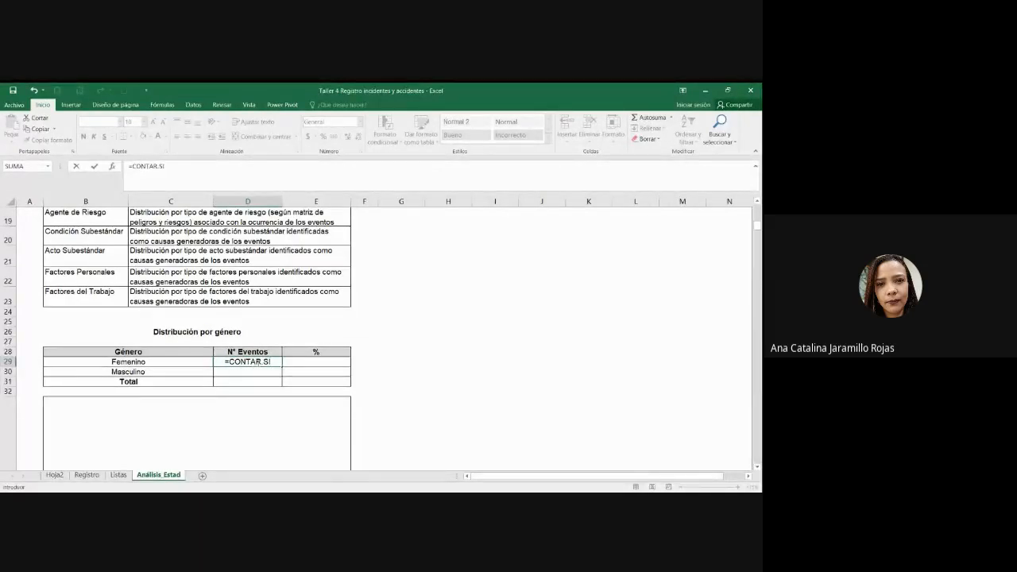
text(()
click(73, 477)
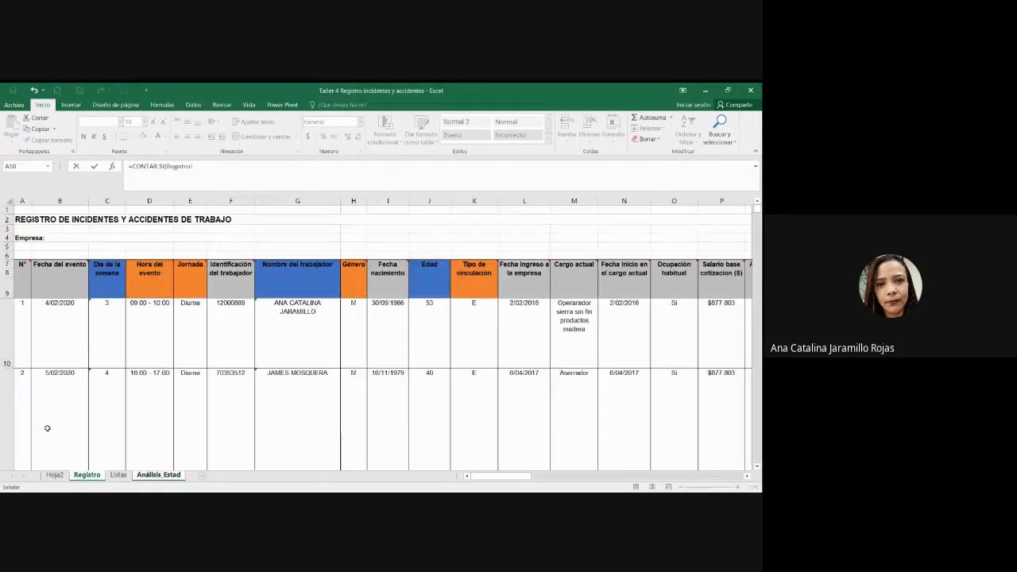
click(340, 323)
click(354, 321)
key(ctrl+shift+Down)
text(;)
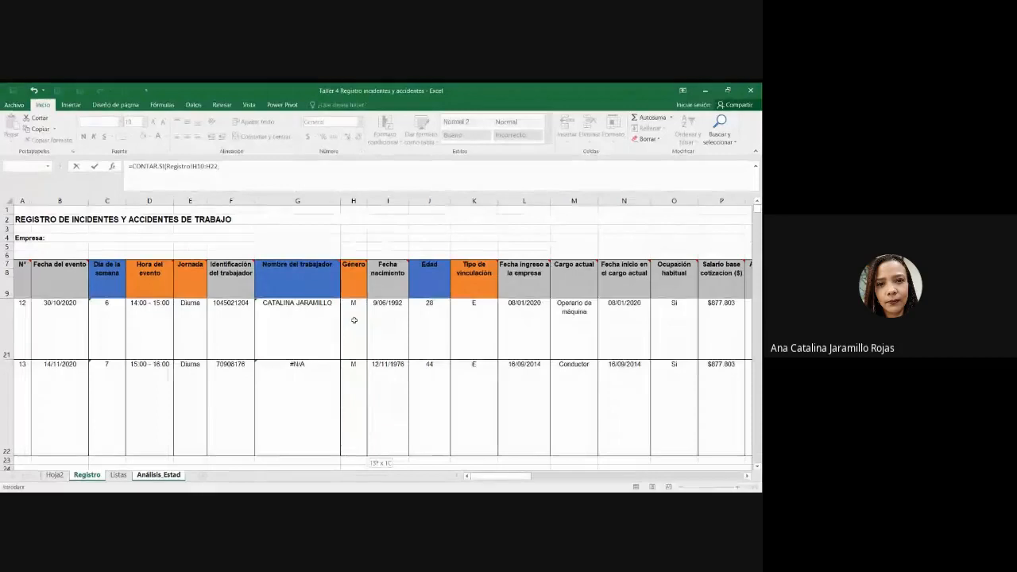
text("F)
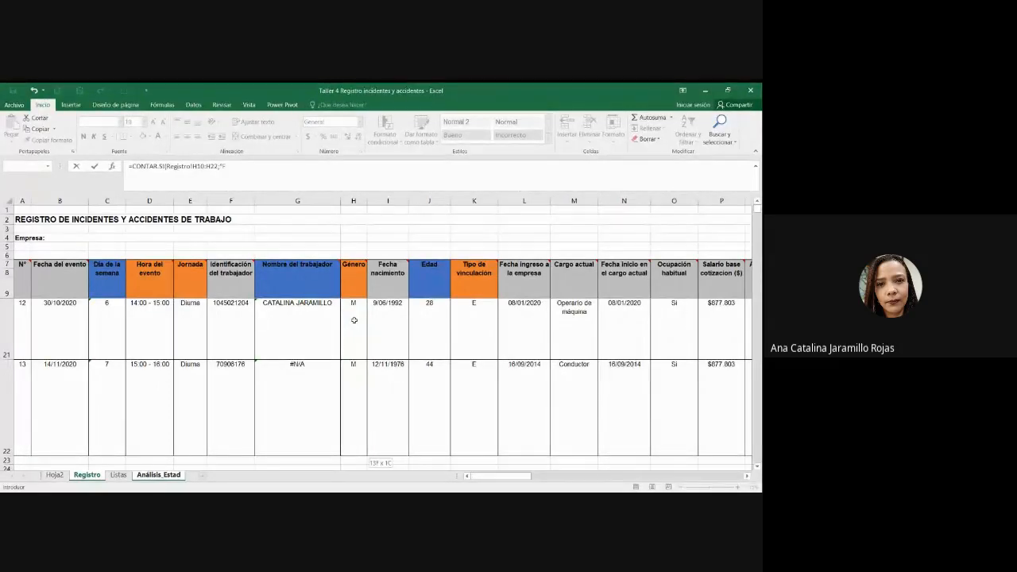
text("))
key(Return)
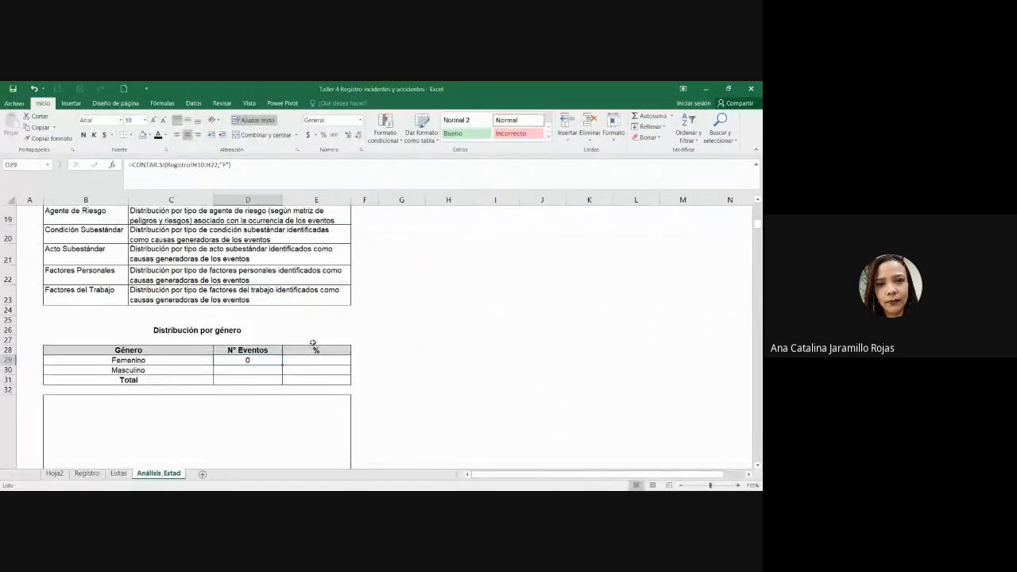
Step: Relabel the gender rows as Femenino (F) and Masculino (M)
double_click(187, 360)
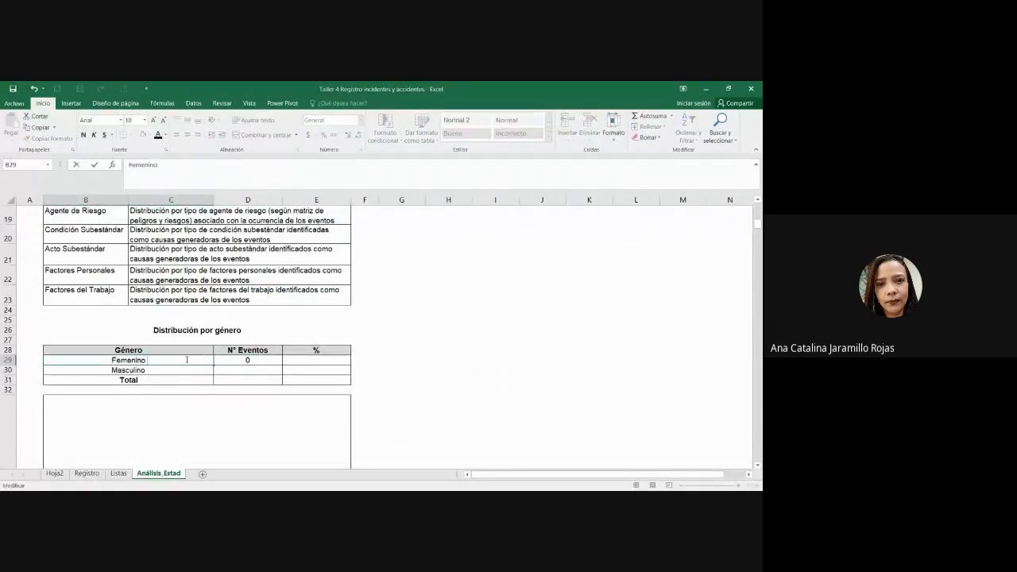
text((F))
key(Return)
key(F2)
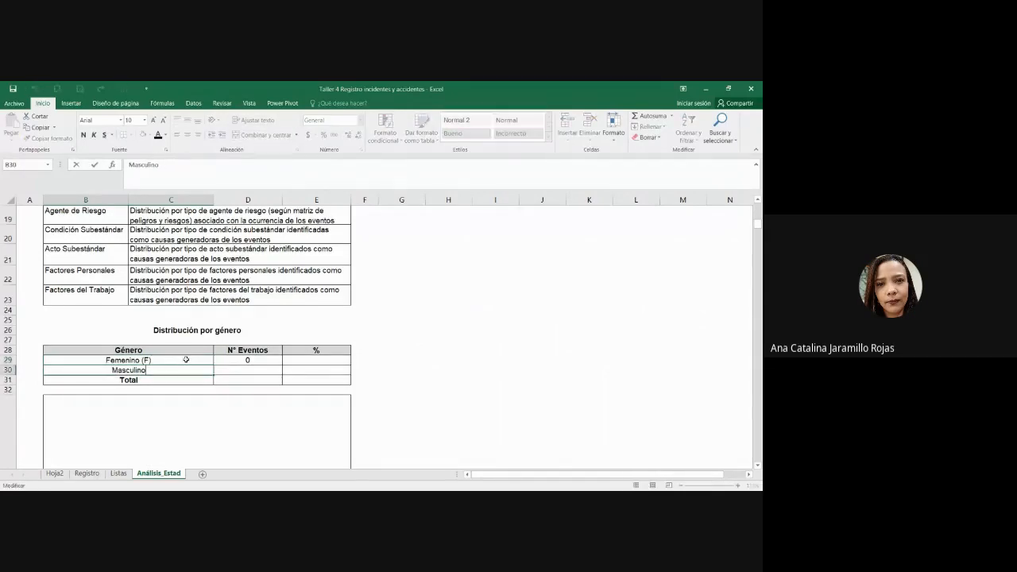
text((M))
key(Tab)
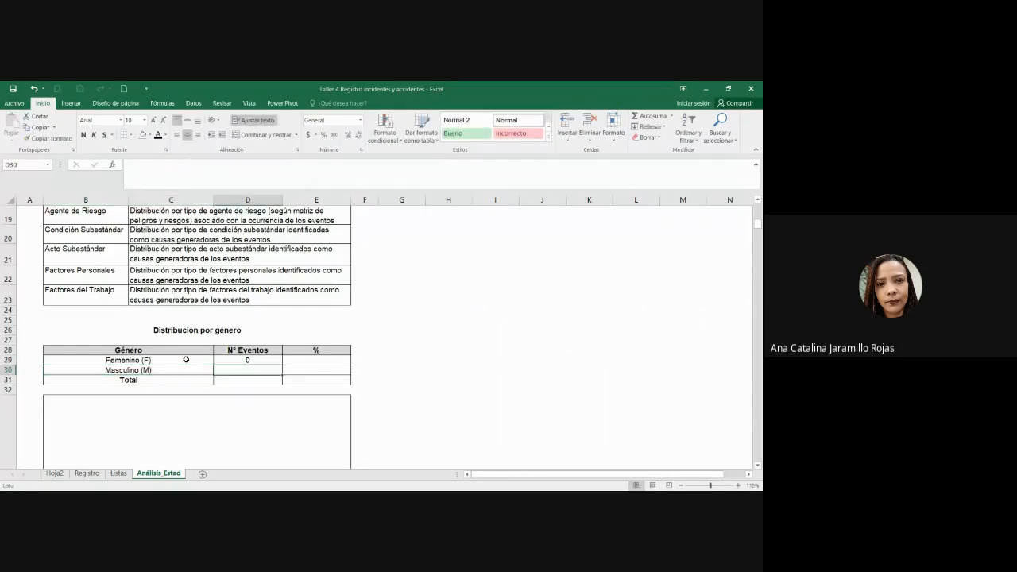
Step: Copy D29's count formula into D30 with "M" instead of "F", counting 13 male events
click(275, 361)
drag(248, 167, 81, 158)
key(ctrl+c)
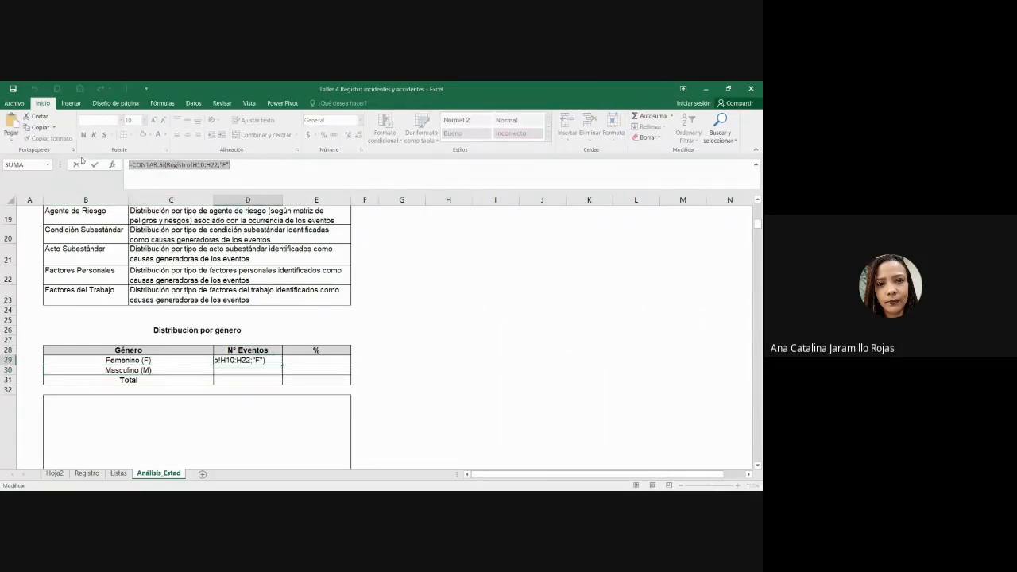
key(Return)
click(204, 170)
key(ctrl+v)
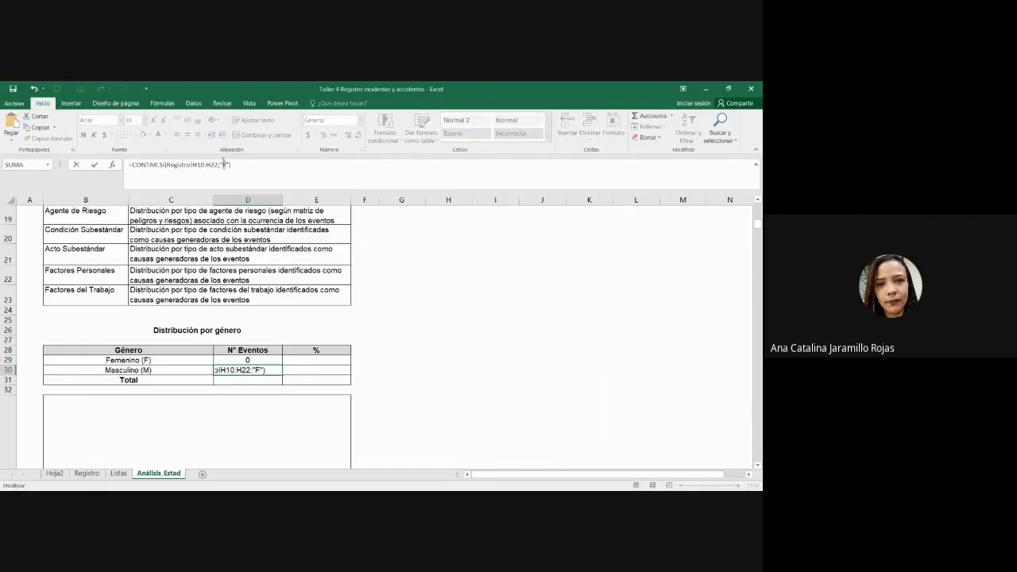
text(M)
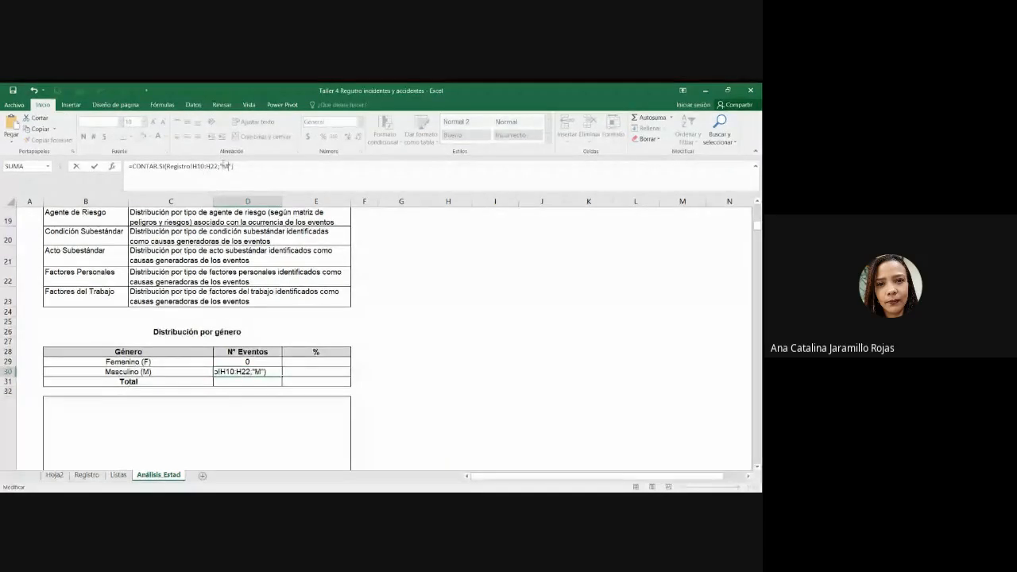
key(Return)
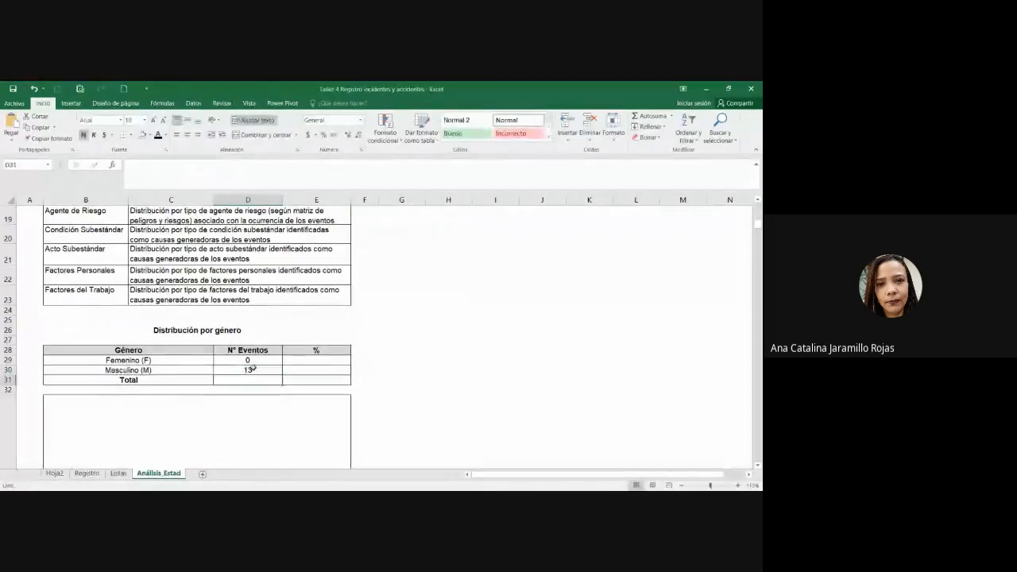
Step: AutoSum D29:D30 into D31 for a total of 13 events
click(260, 359)
drag(258, 363, 256, 374)
click(254, 380)
click(255, 380)
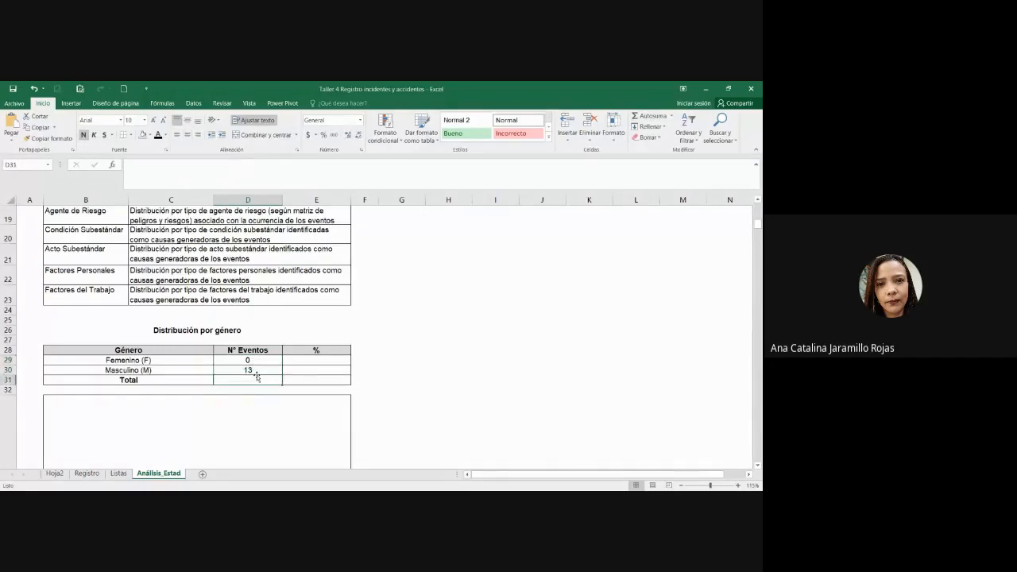
click(650, 116)
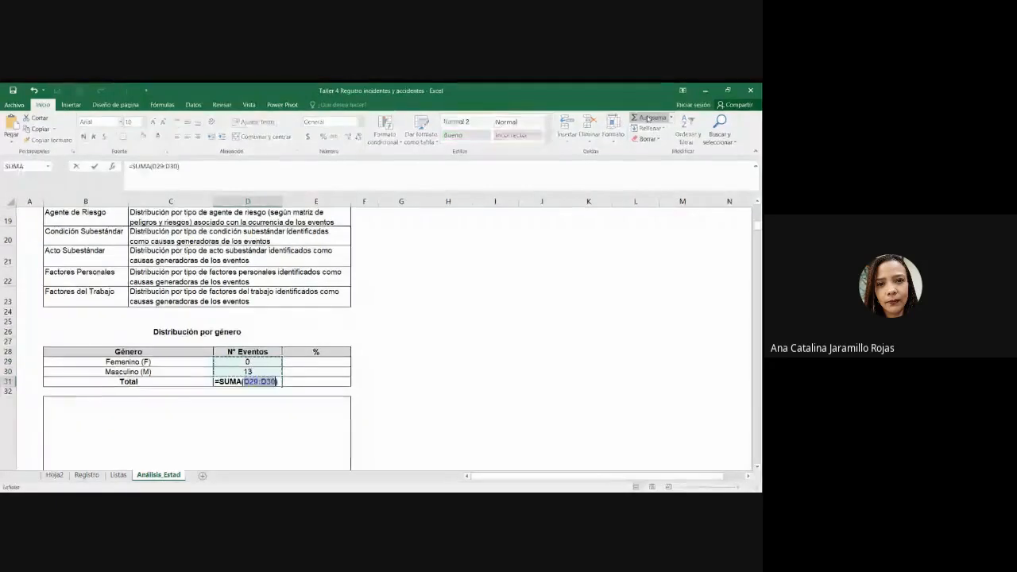
key(Return)
click(271, 380)
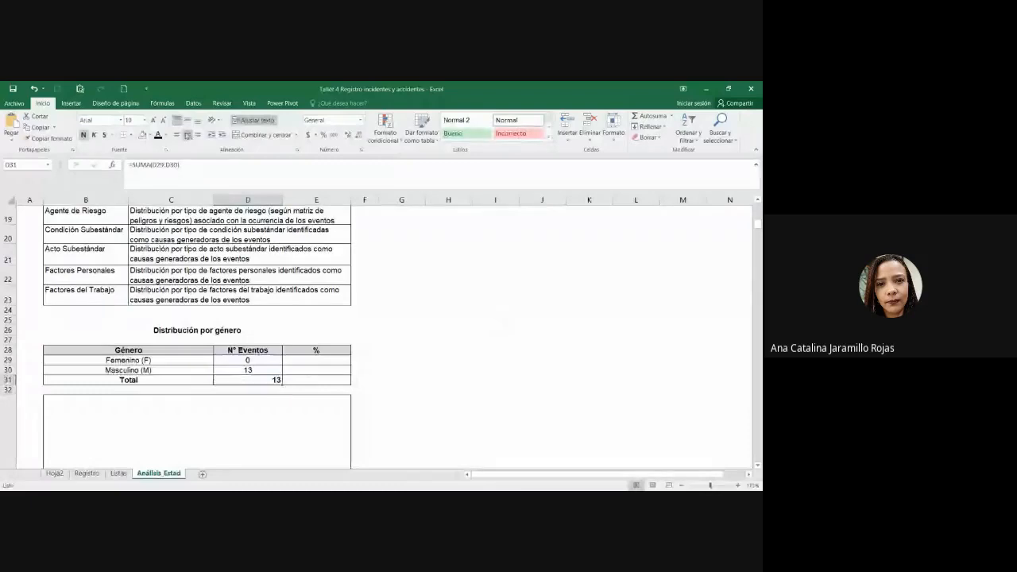
click(86, 474)
scroll(29, 398, down, 3)
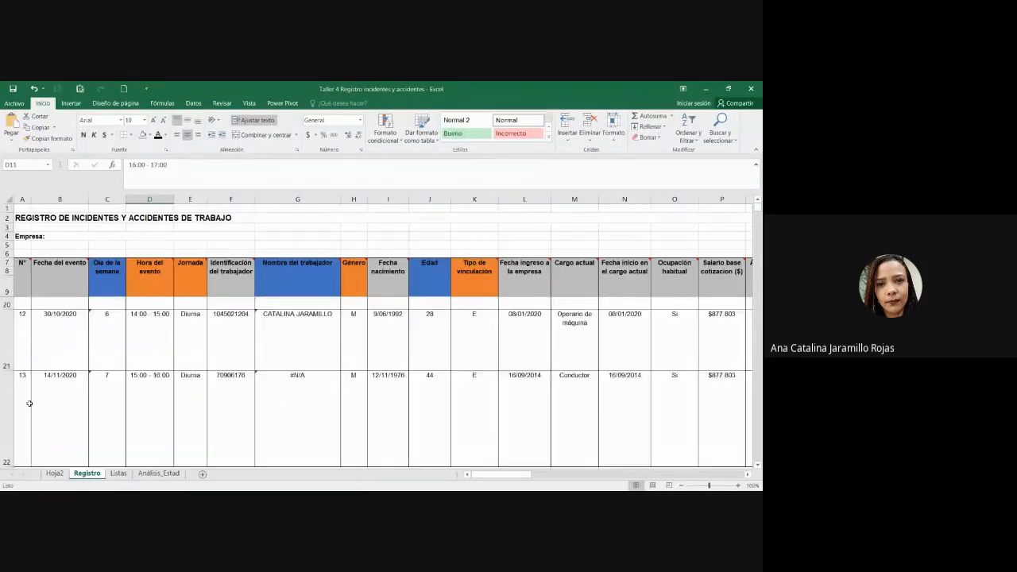
click(28, 404)
scroll(32, 383, up, 4)
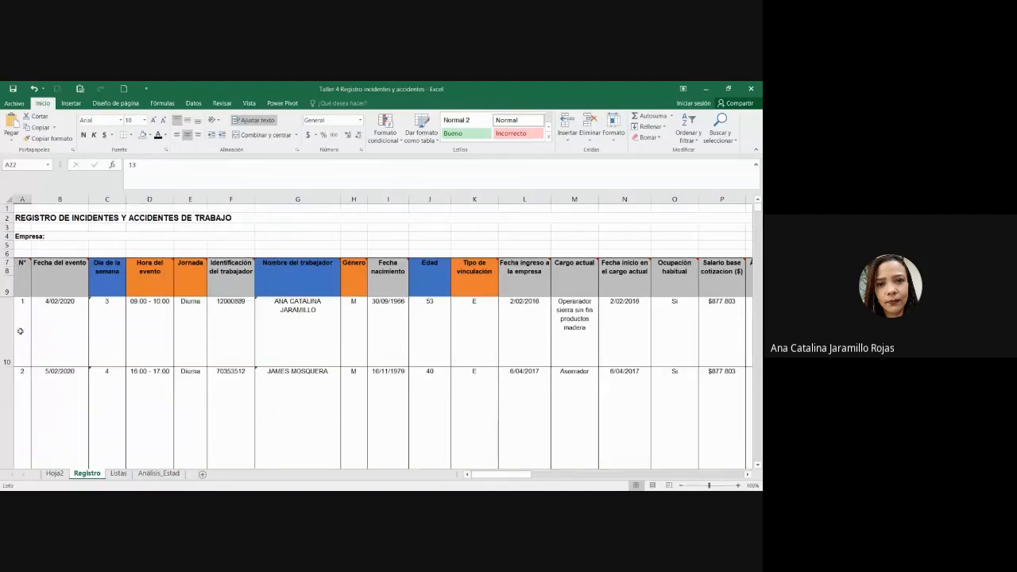
shift+click(20, 330)
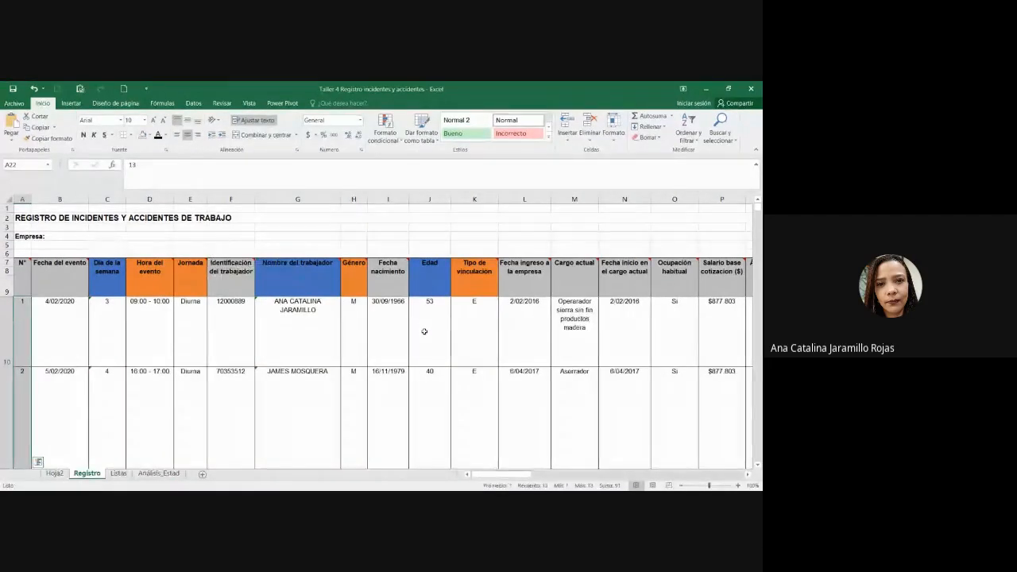
click(484, 274)
click(361, 273)
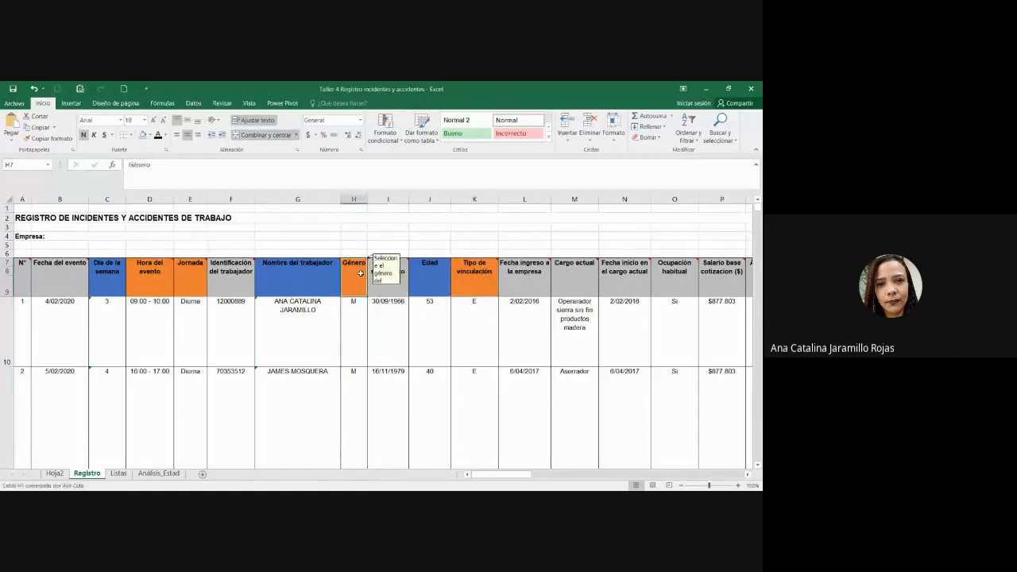
click(353, 198)
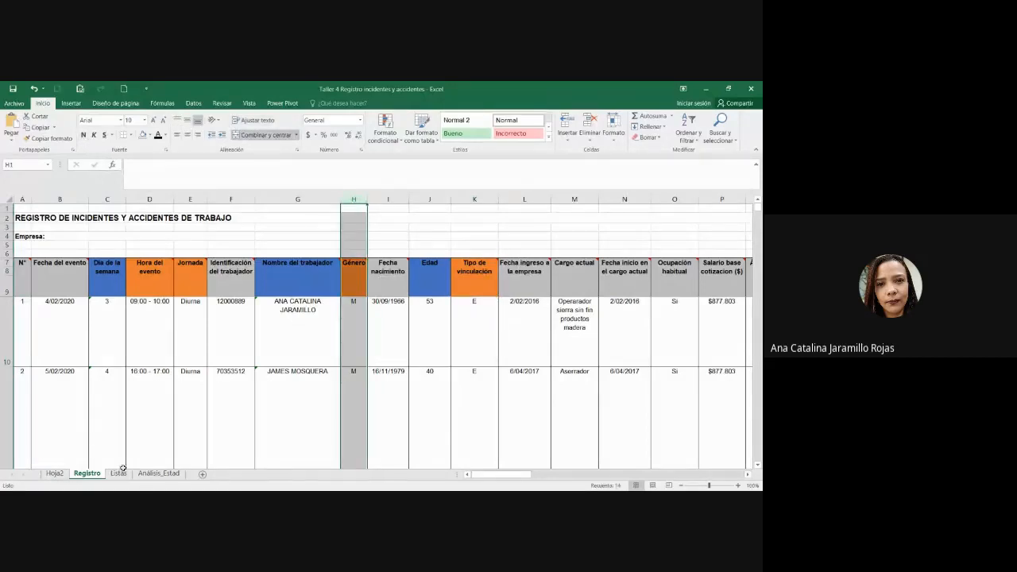
click(159, 474)
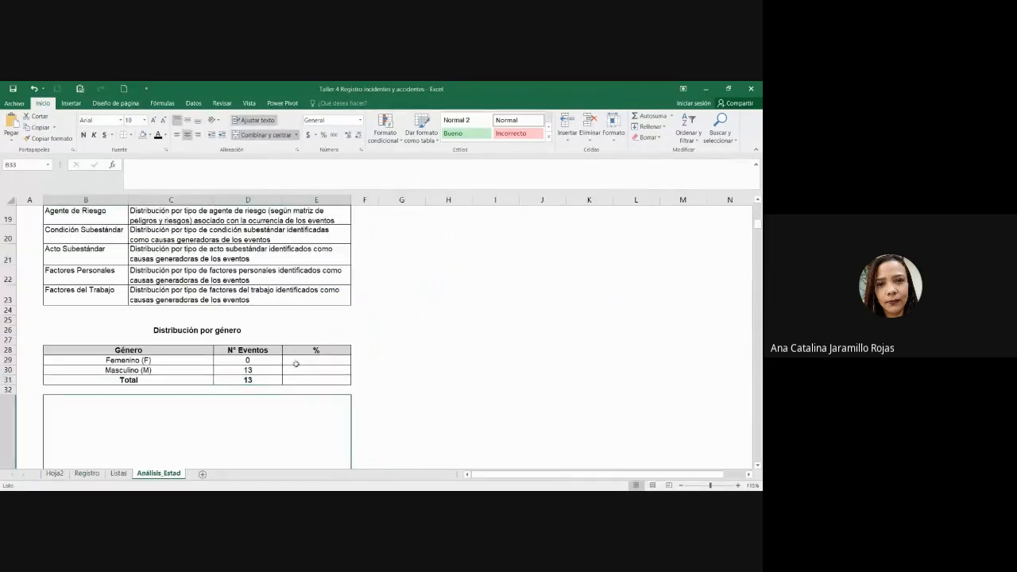
Step: Enter =D29/$D$31 in E29 for the Femenino share of total events
click(296, 364)
click(270, 380)
click(268, 371)
click(318, 363)
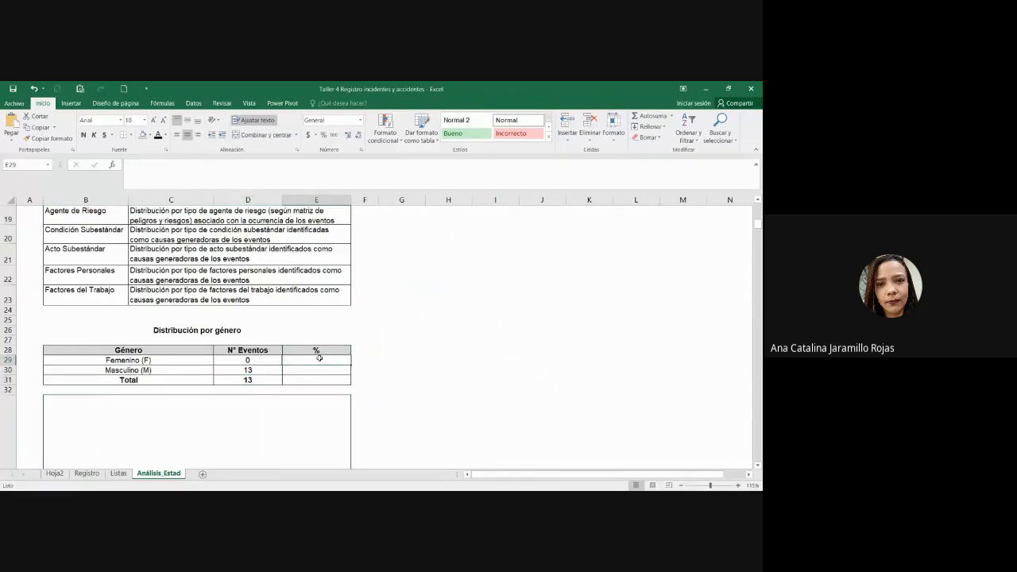
text(=)
click(248, 360)
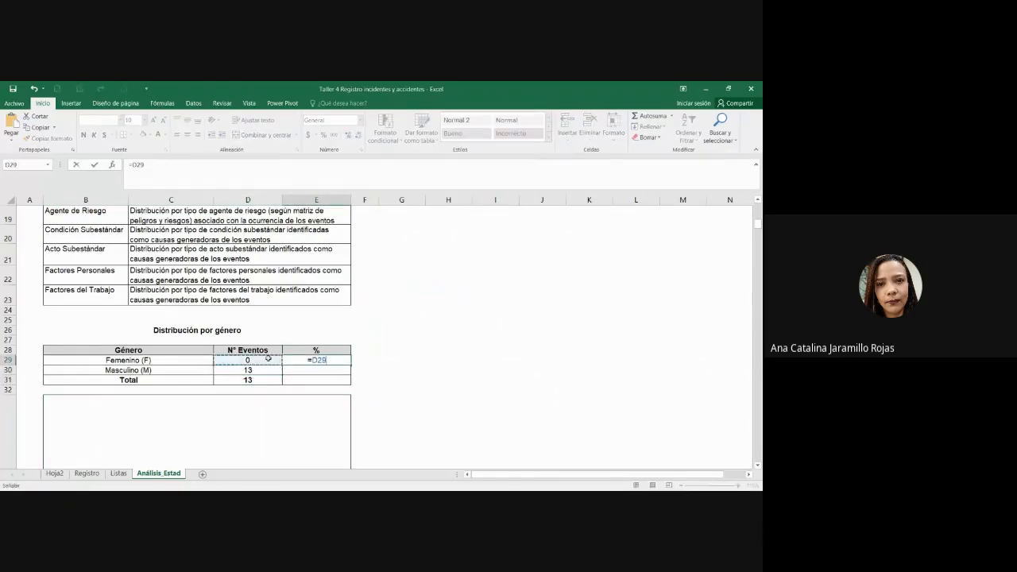
text(/)
click(244, 387)
click(240, 380)
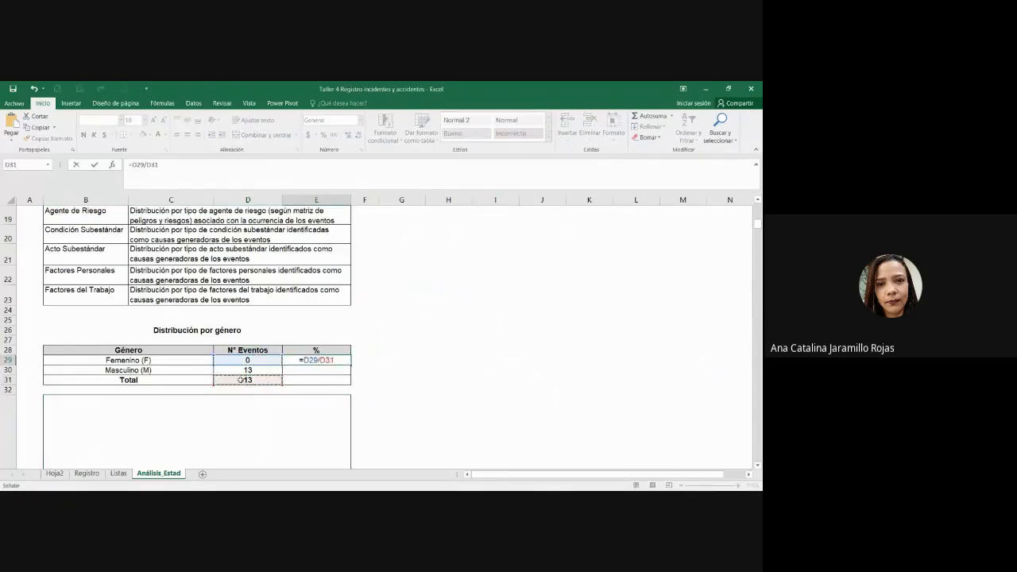
key(F4)
key(Return)
Step: Format E29 as a percentage and fill it down to E30, showing 0% and 100%
click(341, 363)
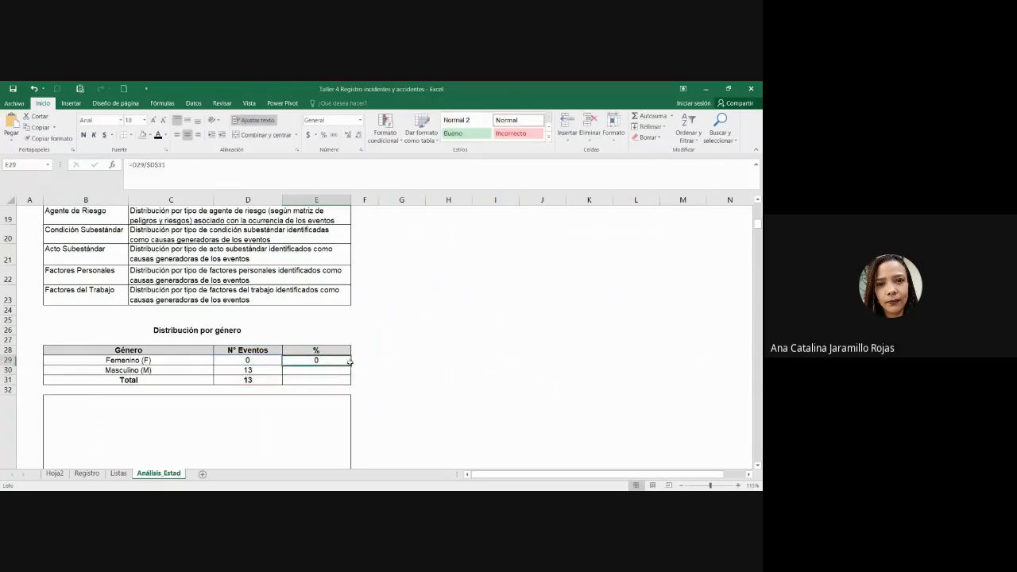
click(323, 135)
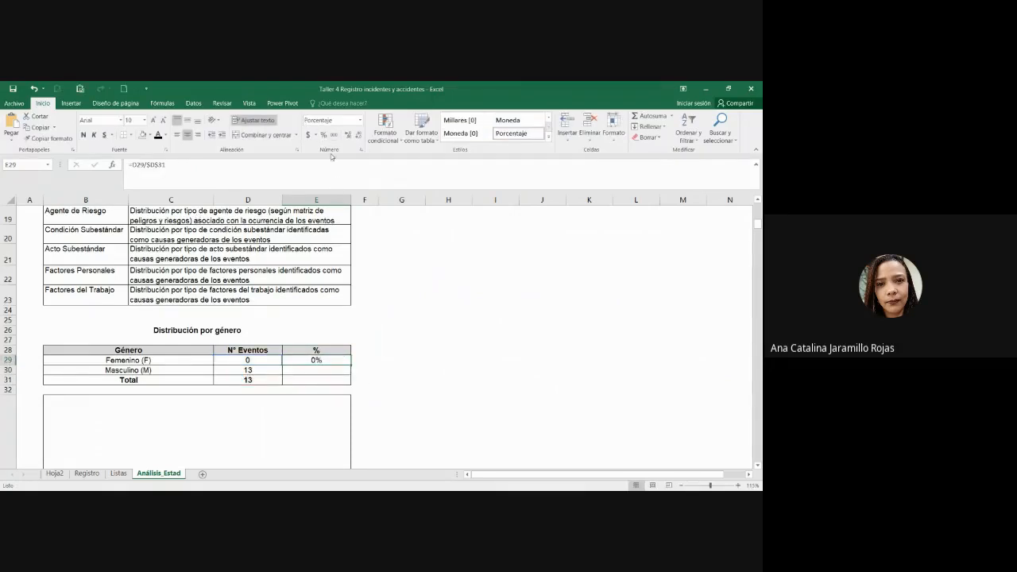
drag(351, 365, 351, 375)
click(336, 369)
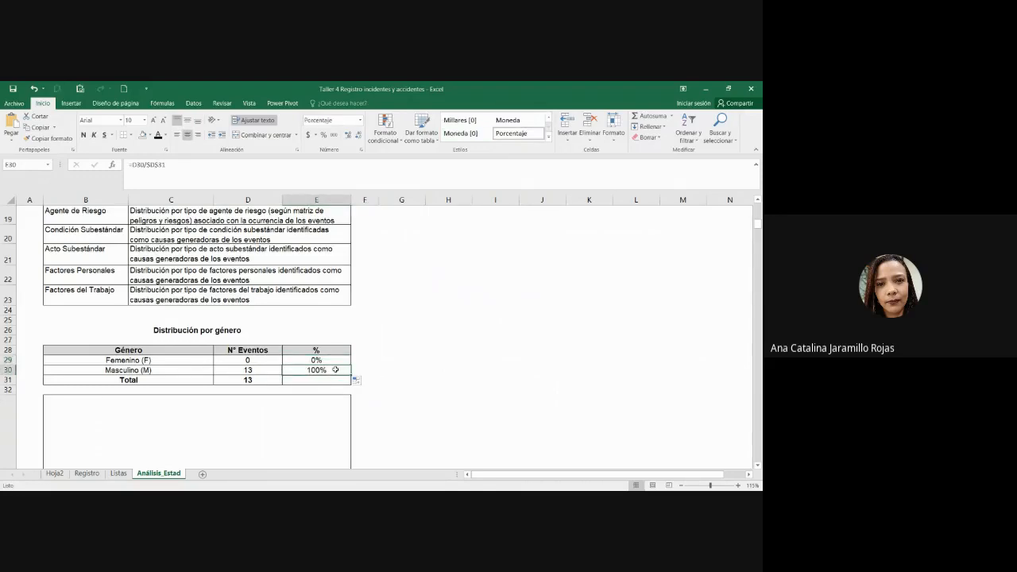
scroll(336, 370, down, 1)
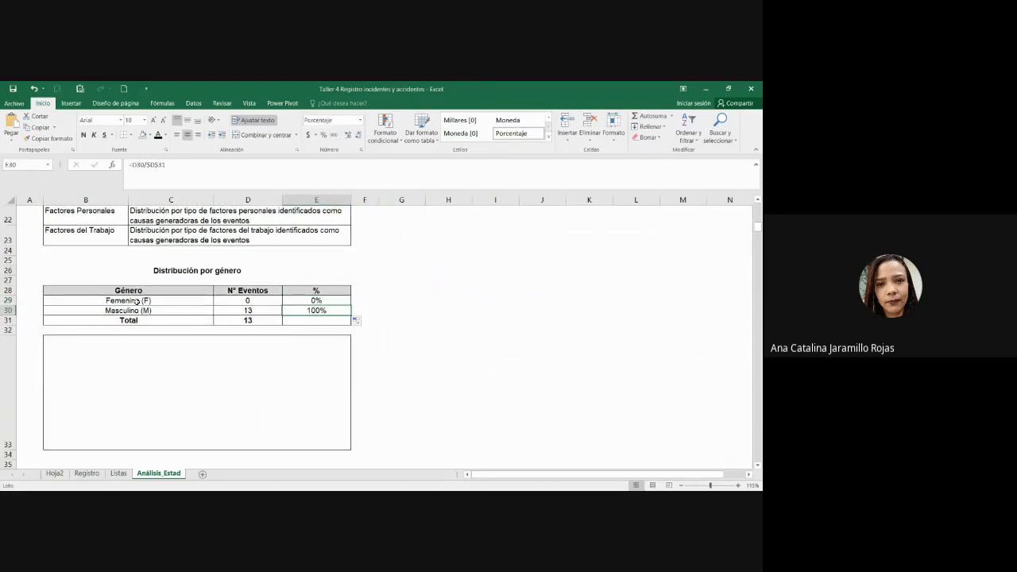
drag(136, 302, 287, 310)
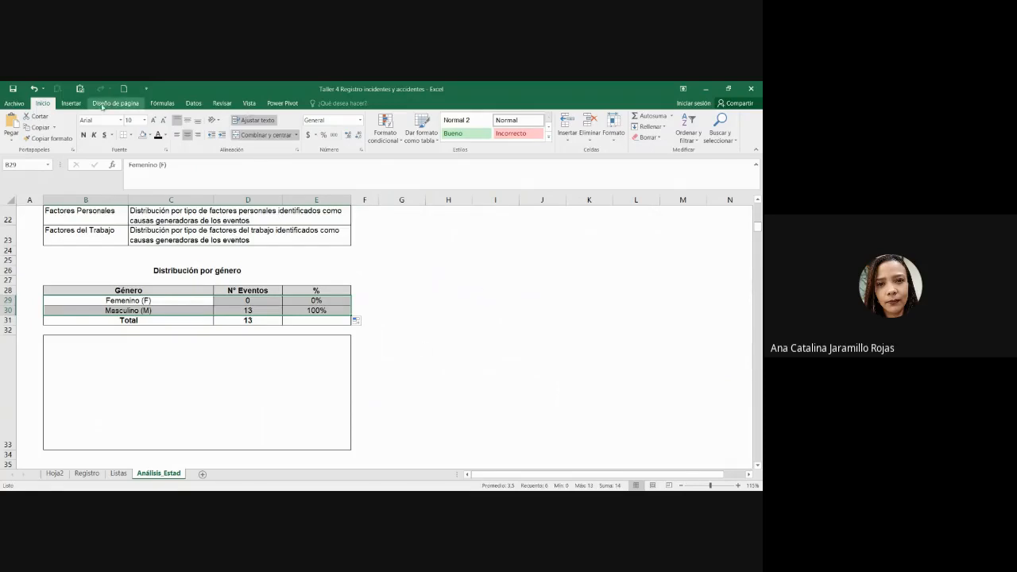
Step: Insert a pie chart from the gender labels and counts B29:D30 and inspect its data source
click(71, 103)
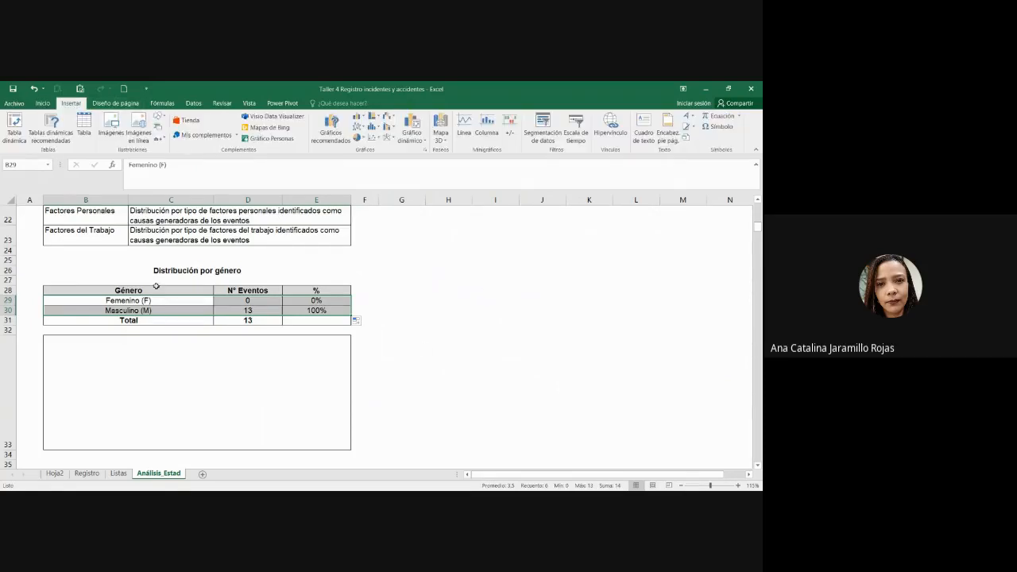
drag(155, 289, 334, 322)
click(332, 321)
click(278, 384)
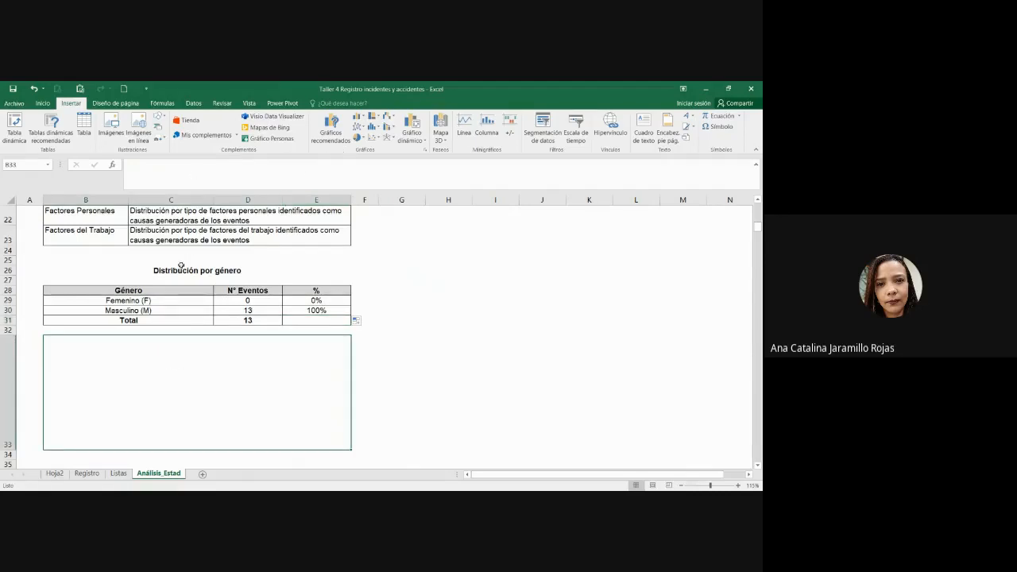
drag(162, 298, 247, 311)
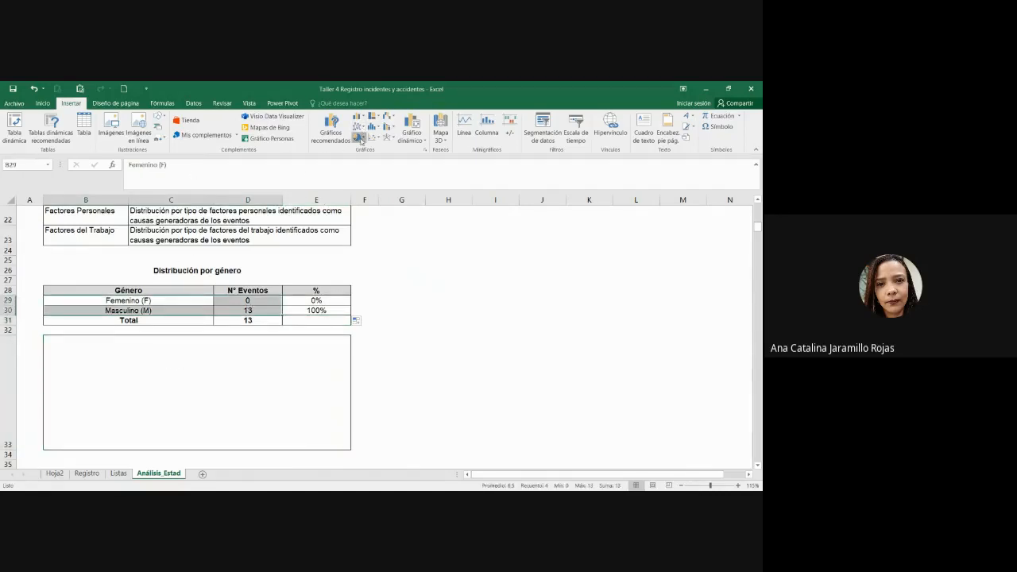
click(357, 138)
click(366, 207)
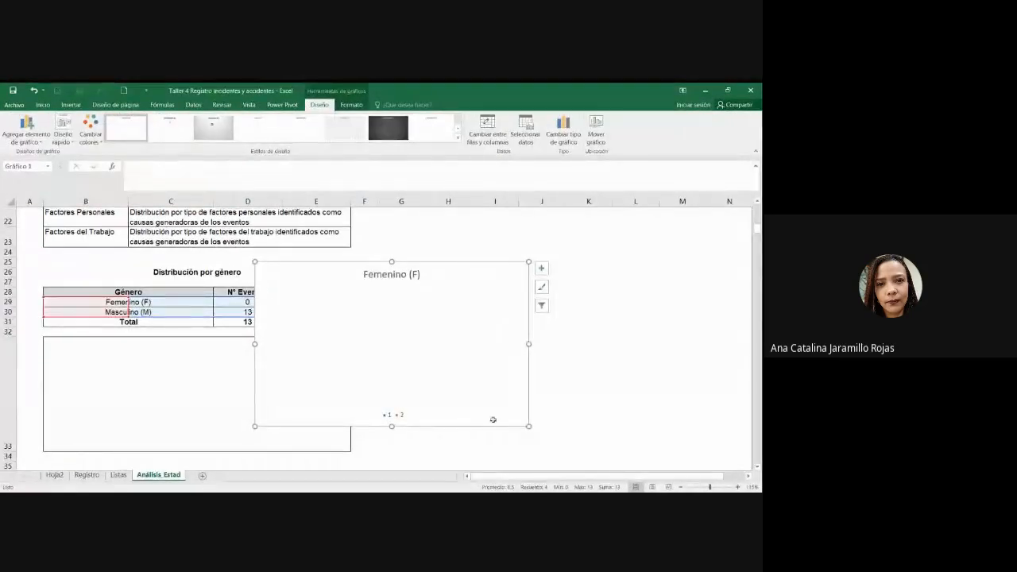
click(526, 133)
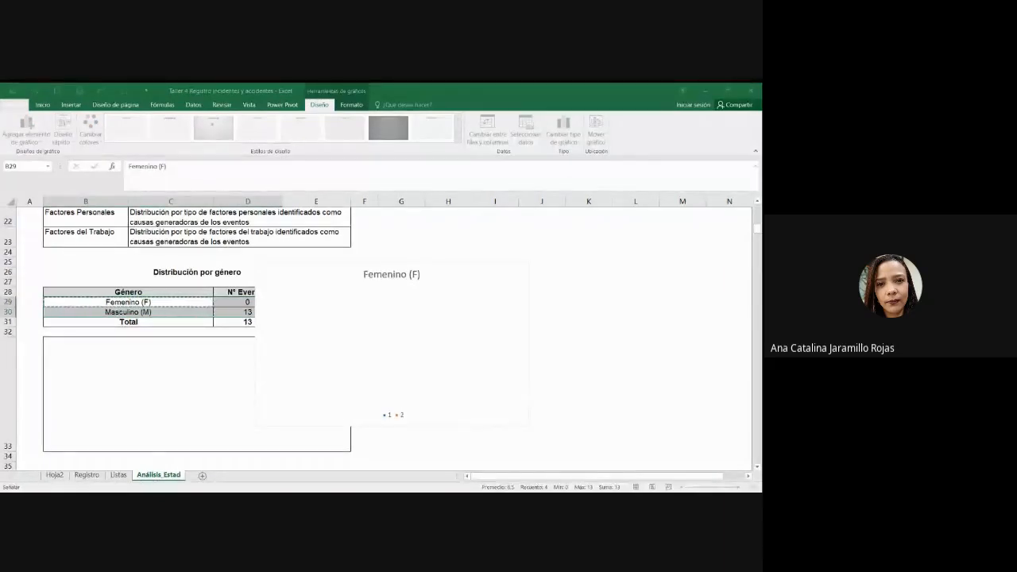
key(Escape)
key(Escape)
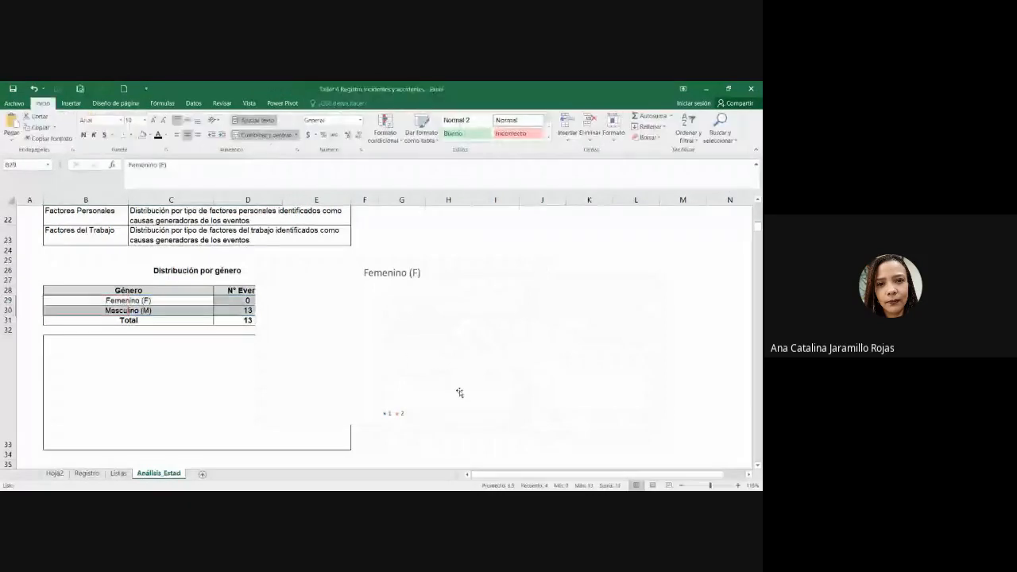
Step: Delete that chart and insert a 3D pie chart of the counts D29:D30 instead
click(494, 391)
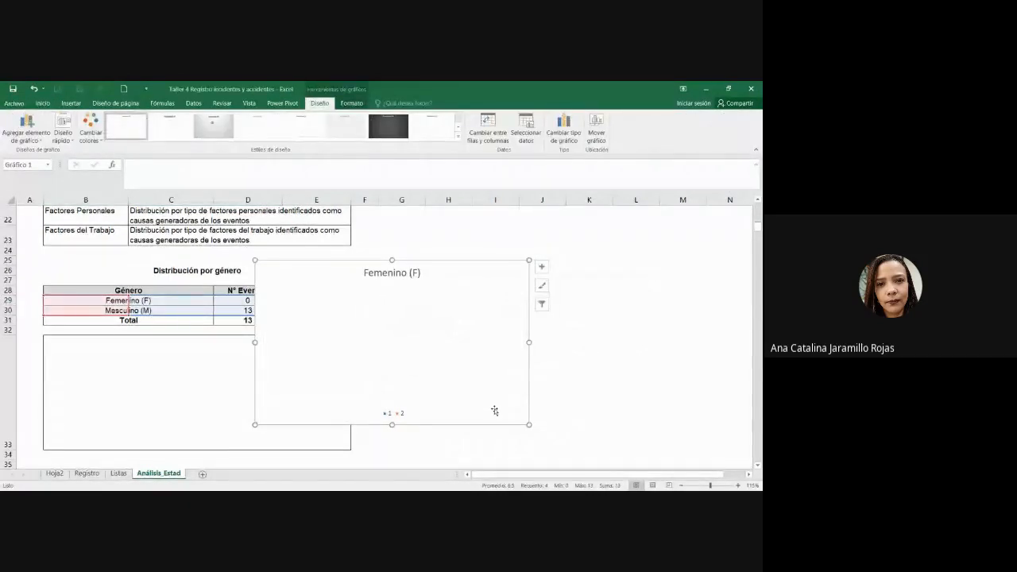
key(Delete)
drag(270, 302, 259, 311)
click(70, 103)
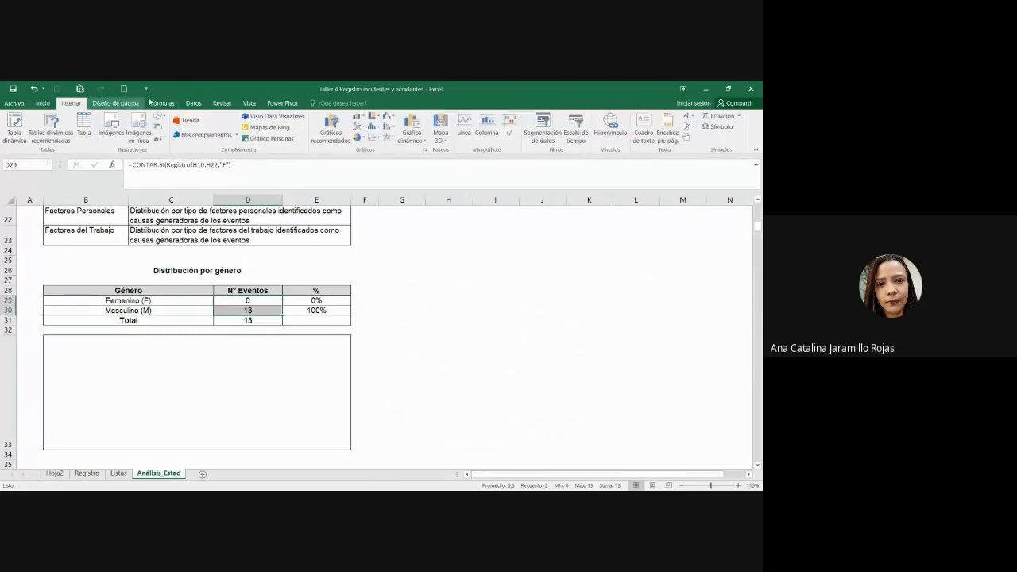
click(357, 137)
click(364, 207)
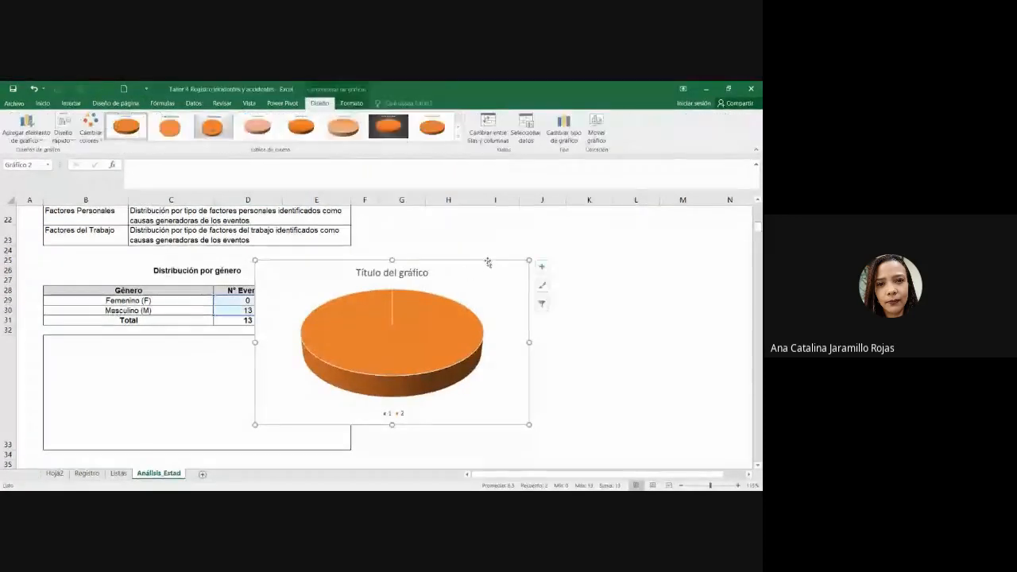
Step: Remove the chart title and move and shrink the pie into the box below the table
drag(486, 261, 347, 288)
drag(389, 452, 329, 405)
click(254, 300)
key(Delete)
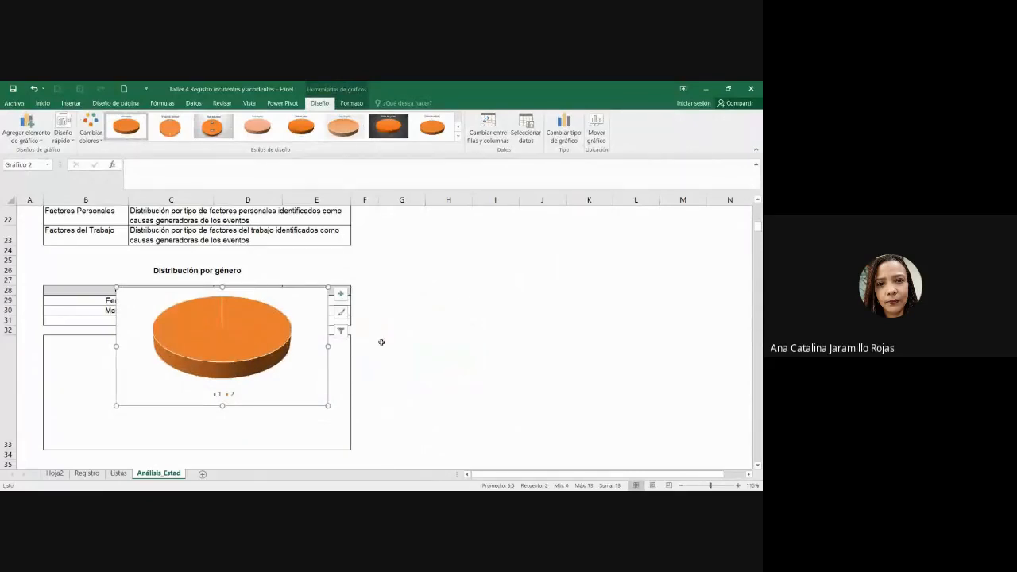
click(381, 342)
click(291, 402)
drag(291, 402, 284, 428)
click(325, 424)
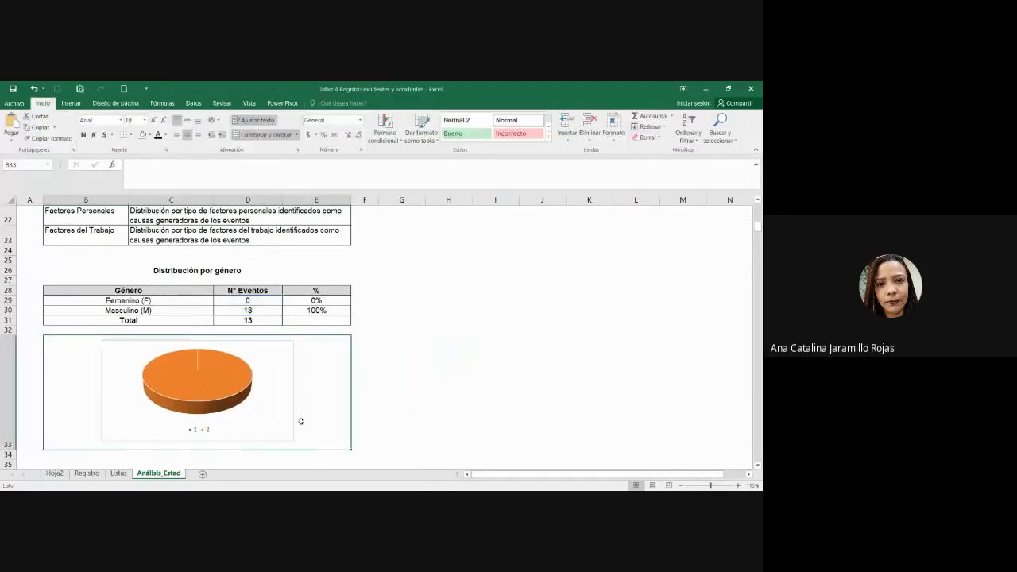
Step: Set B29:B30 as the pie's category labels and nudge the chart into place
click(286, 416)
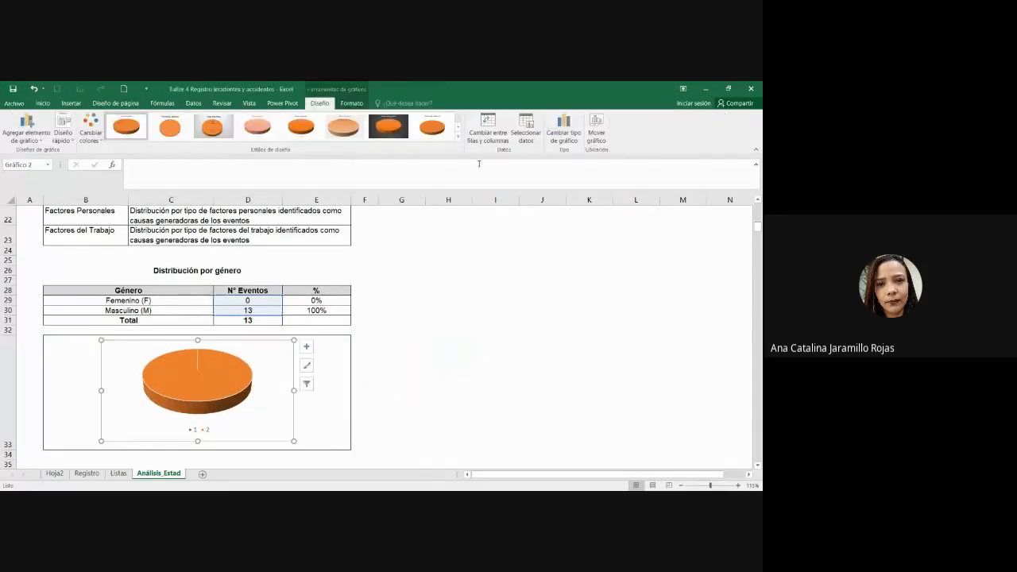
click(529, 127)
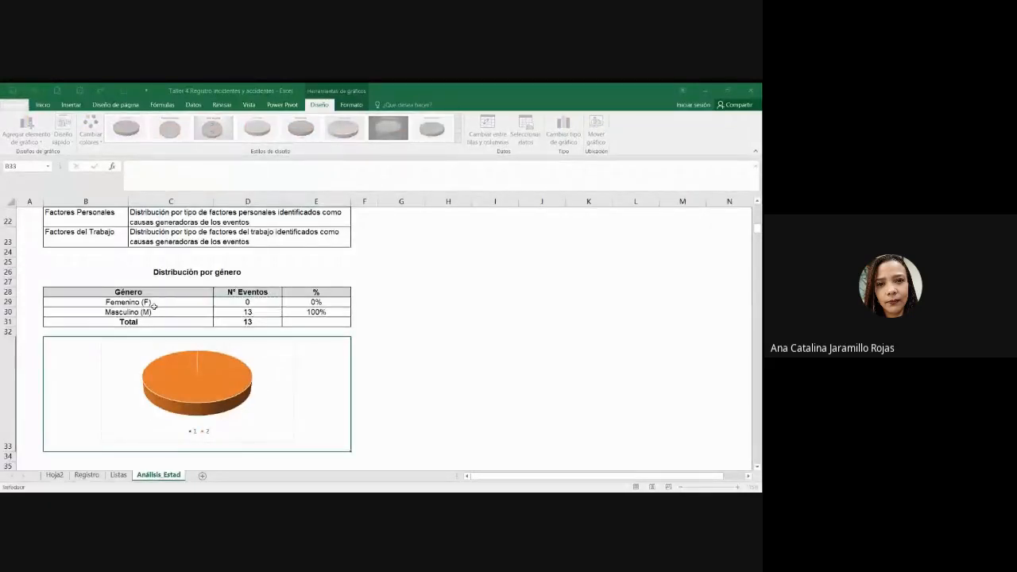
drag(129, 302, 127, 312)
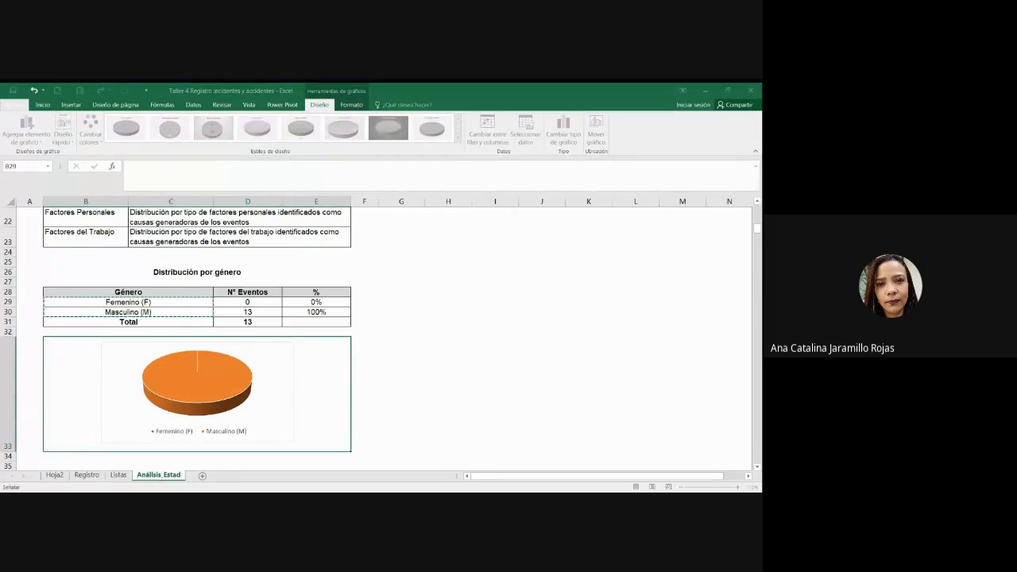
key(Return)
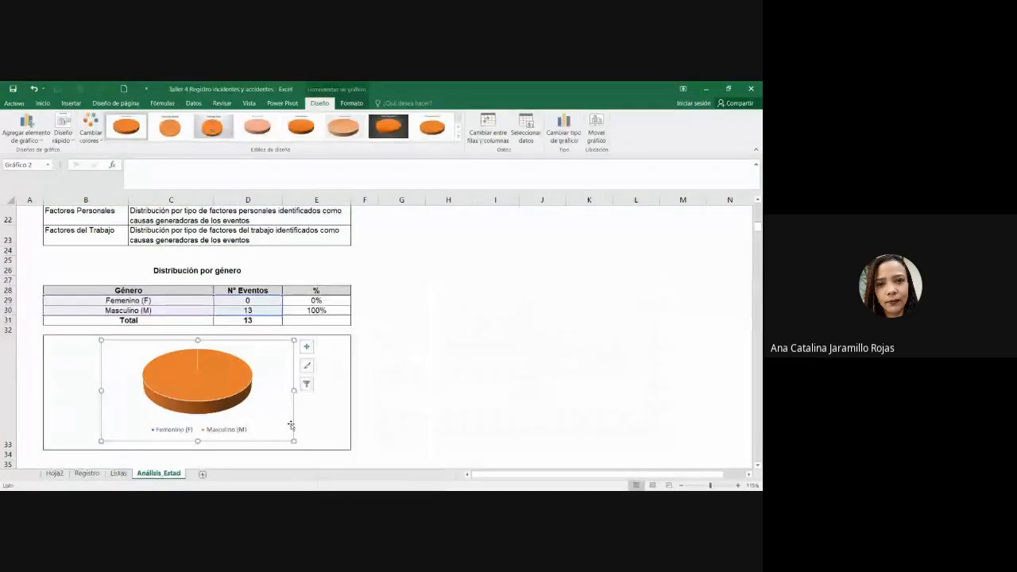
drag(293, 427, 293, 431)
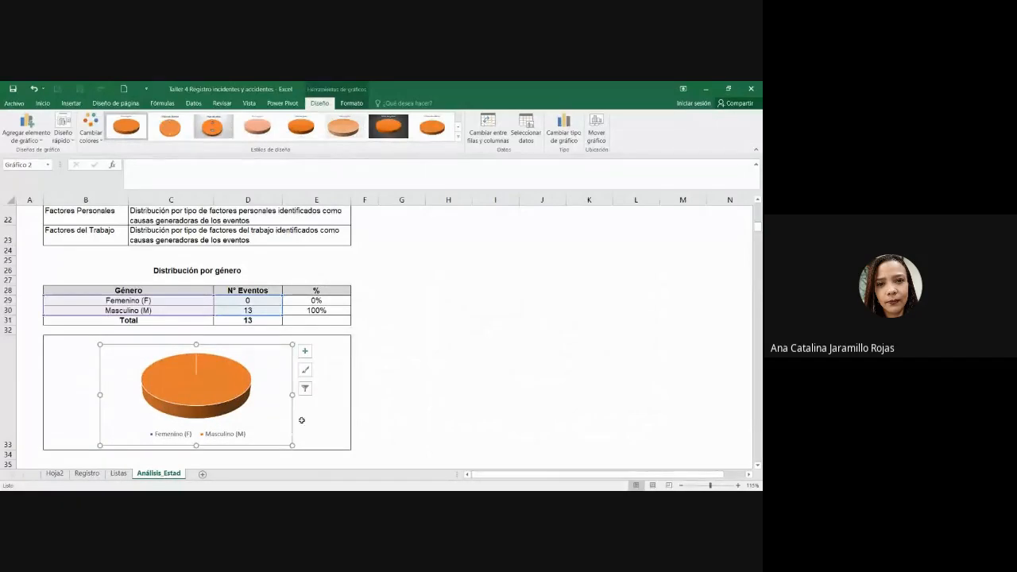
click(308, 350)
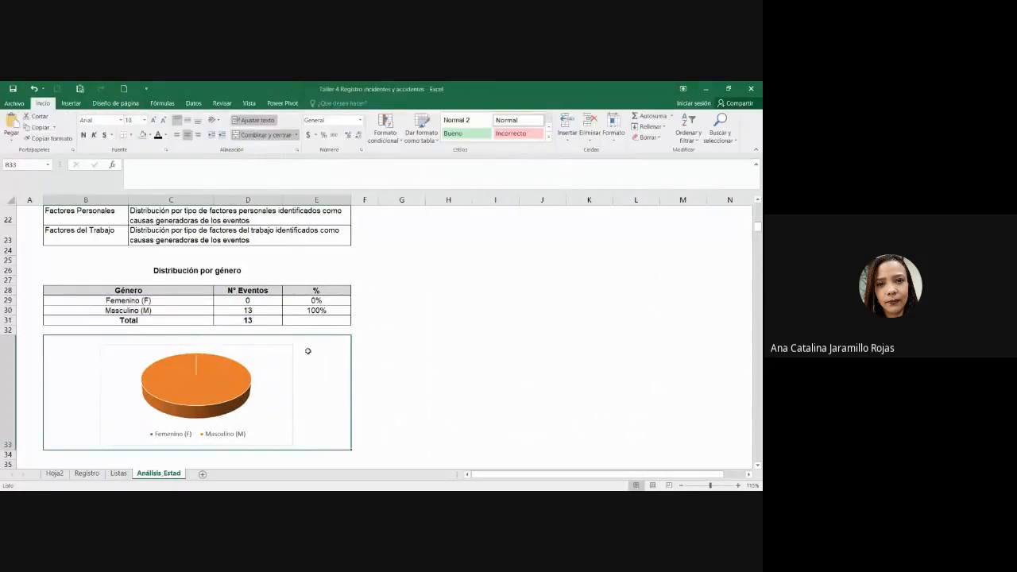
click(308, 351)
click(305, 350)
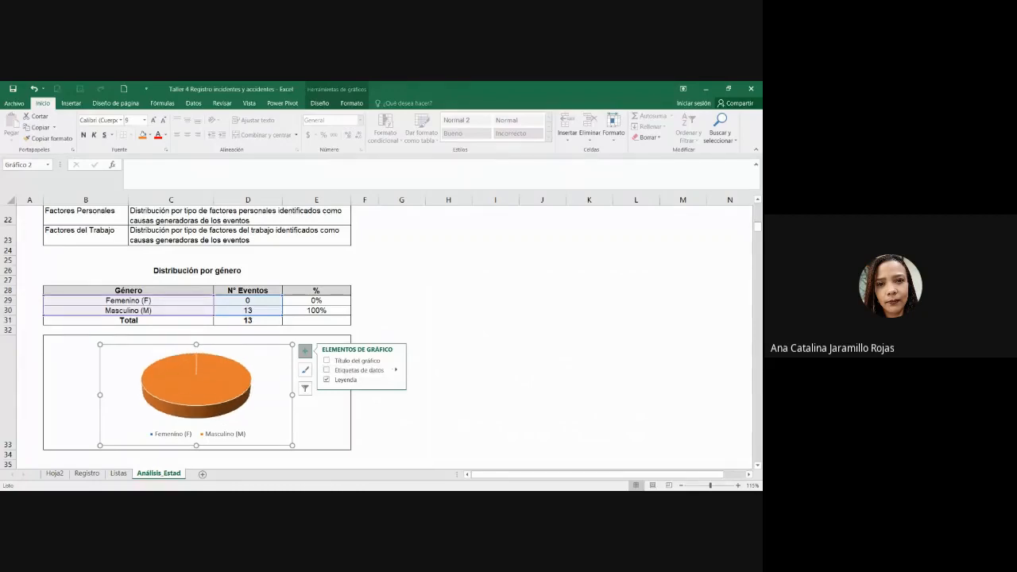
Step: Add data labels to the pie showing Porcentaje instead of Valor
click(326, 370)
mouse_move(395, 370)
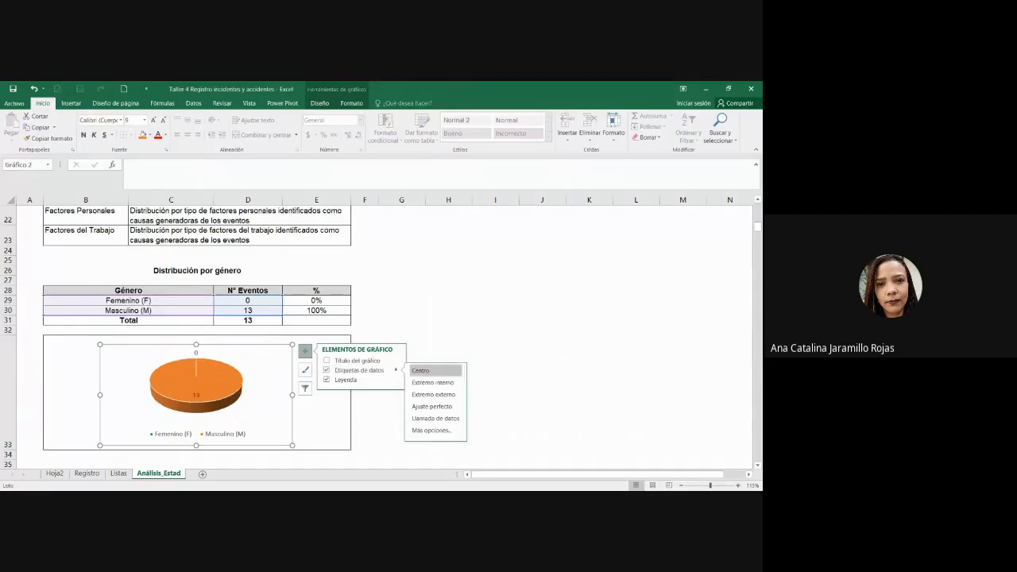
click(445, 430)
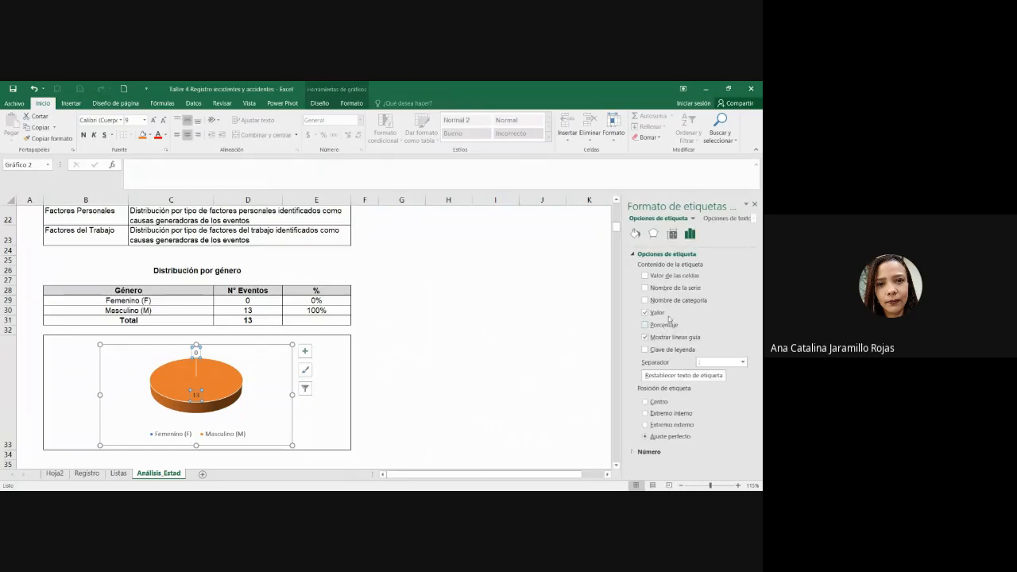
click(661, 325)
click(654, 313)
Step: Shift the chart's inner plot area slightly and enlarge the chart a little
click(545, 376)
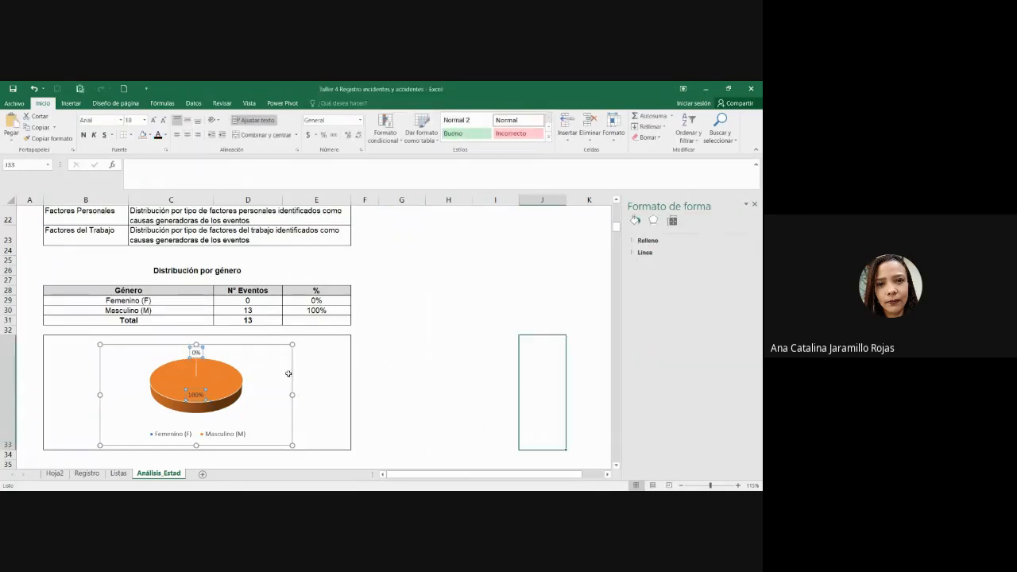
click(353, 405)
drag(278, 345, 275, 338)
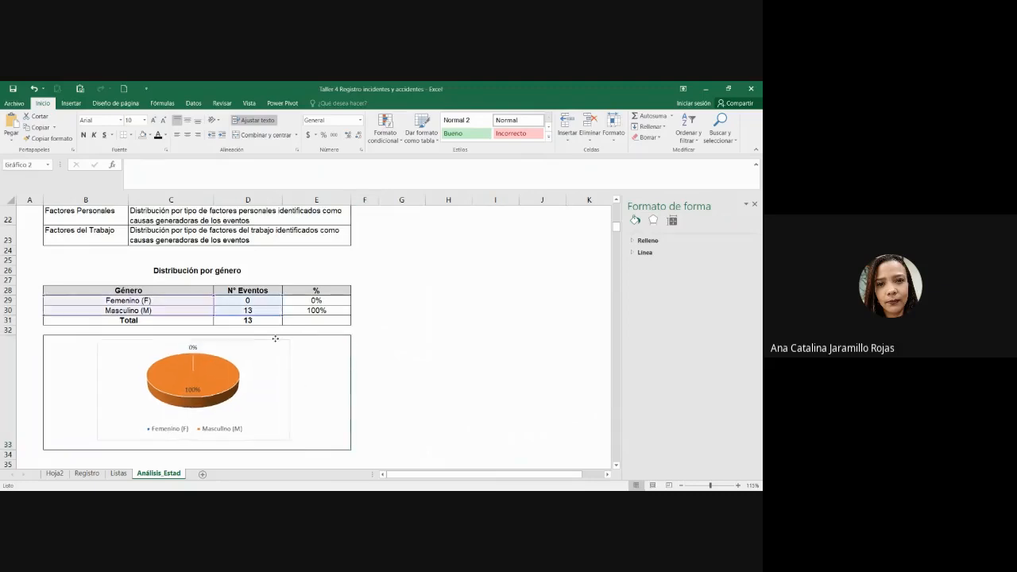
click(275, 339)
drag(290, 440, 298, 445)
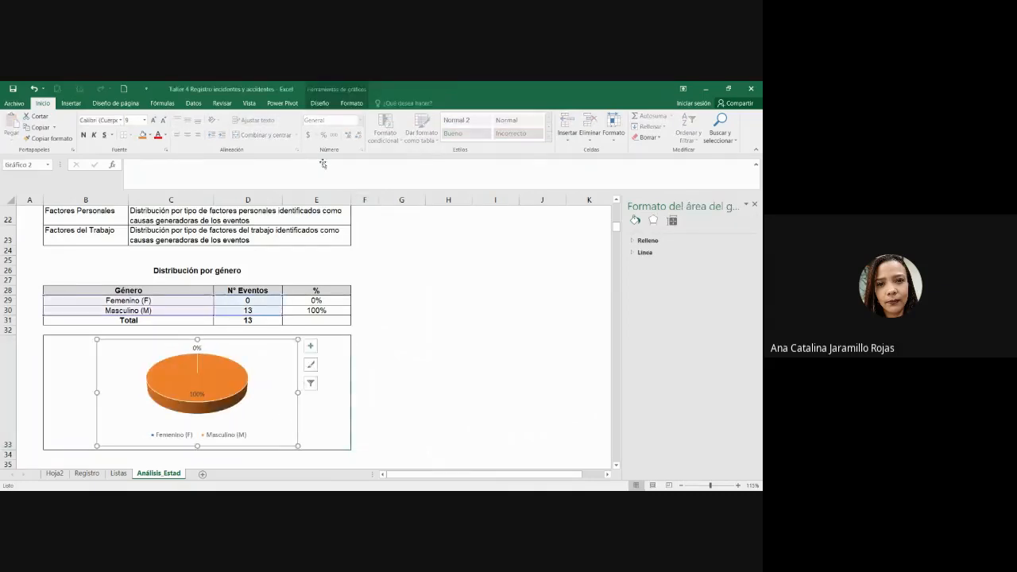
Step: Set the chart's shape outline to Sin contorno
click(319, 103)
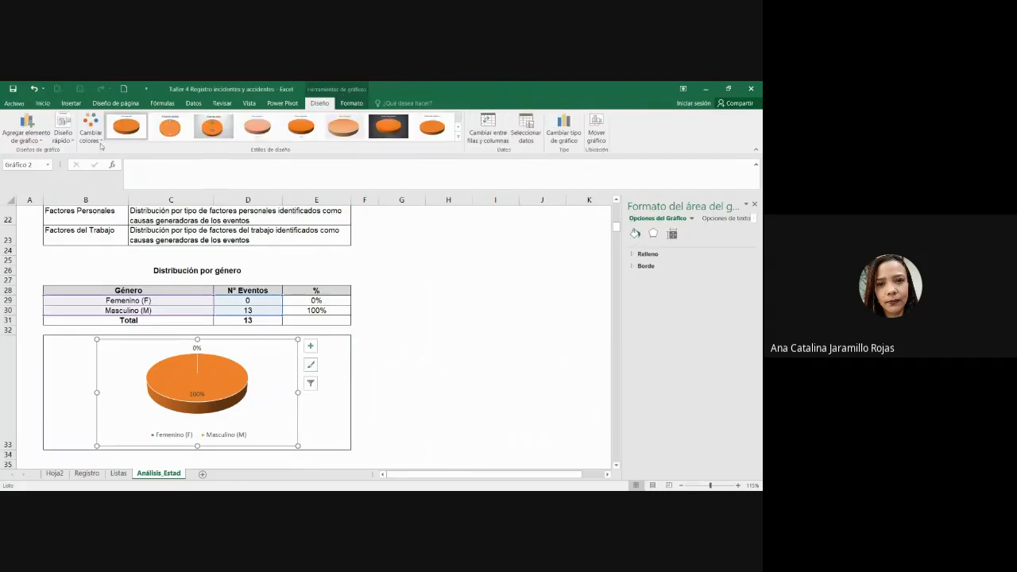
click(352, 104)
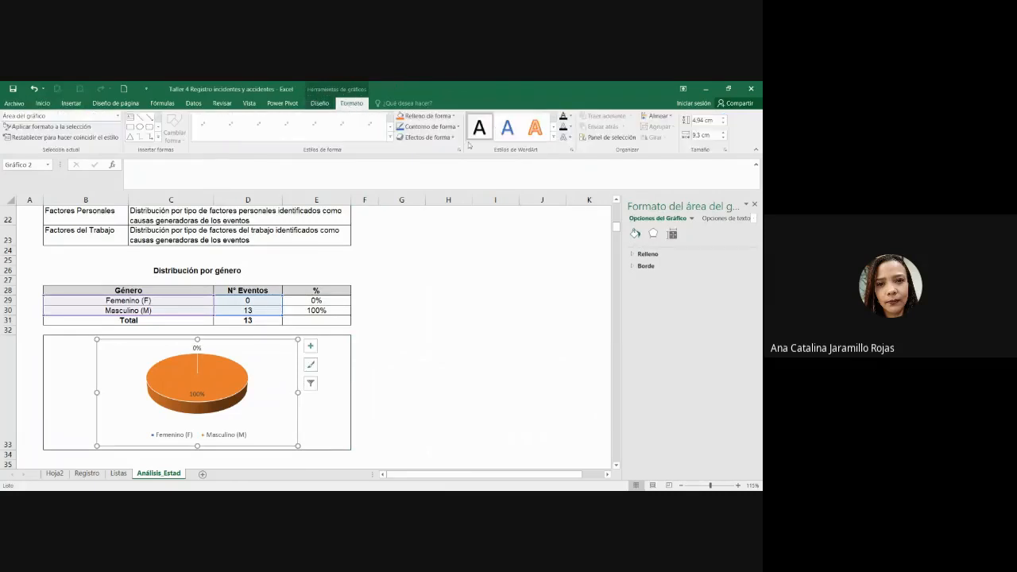
click(429, 128)
click(421, 225)
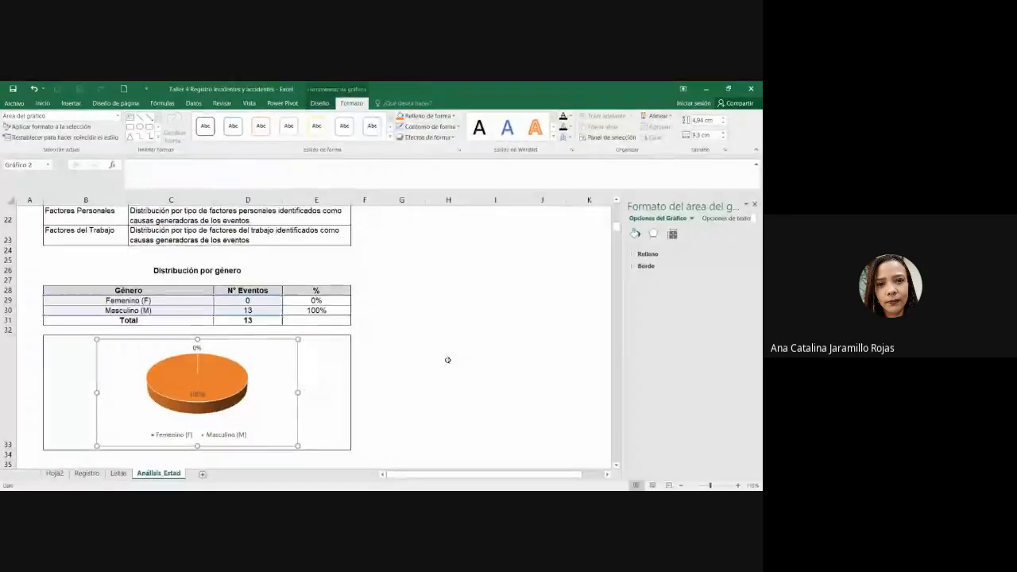
click(416, 393)
Step: Review the gender table title, count and total formulas, legend and pie series
scroll(408, 383, down, 1)
click(426, 377)
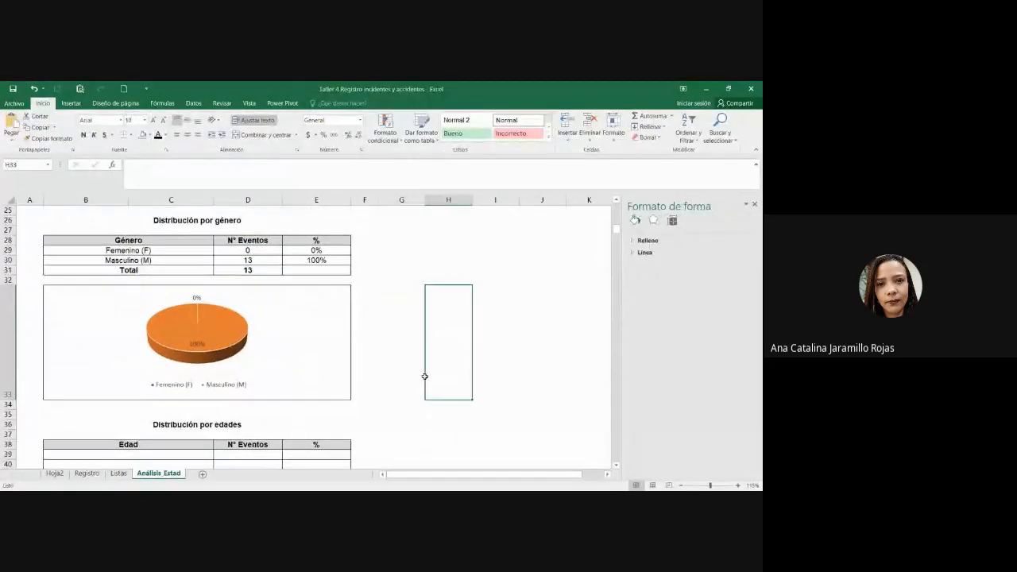
click(199, 228)
click(442, 394)
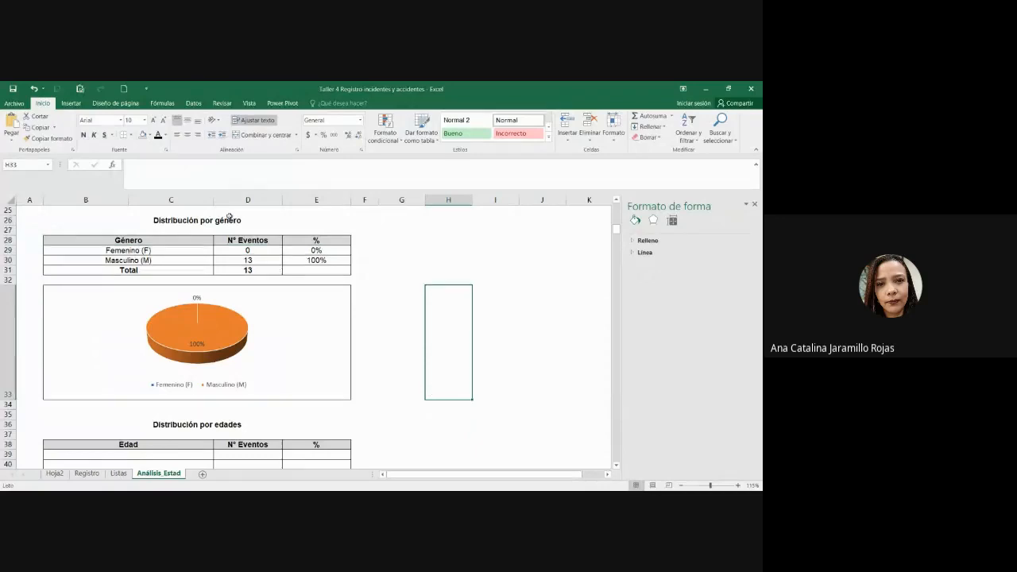
click(229, 217)
click(270, 263)
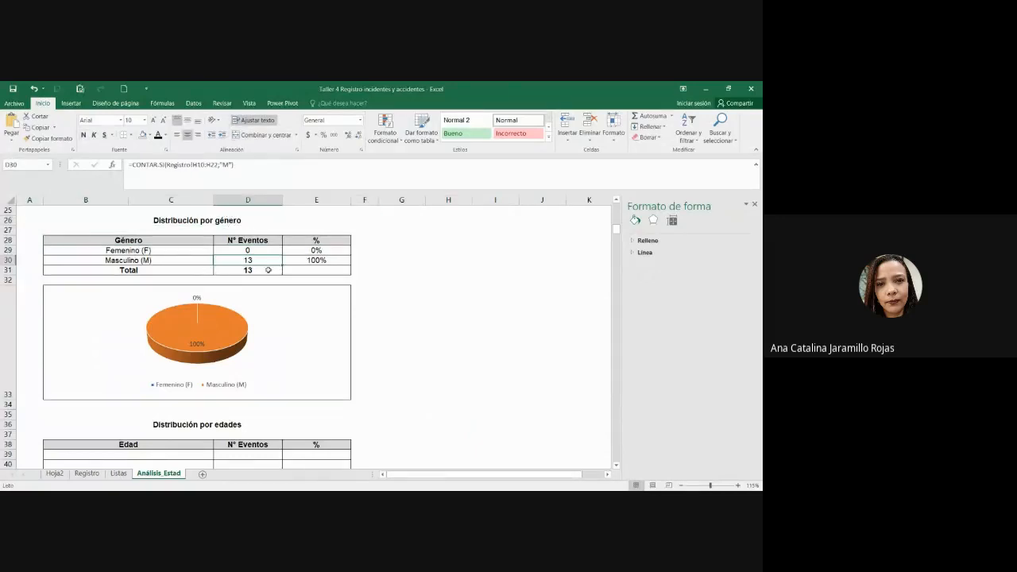
click(269, 270)
click(415, 313)
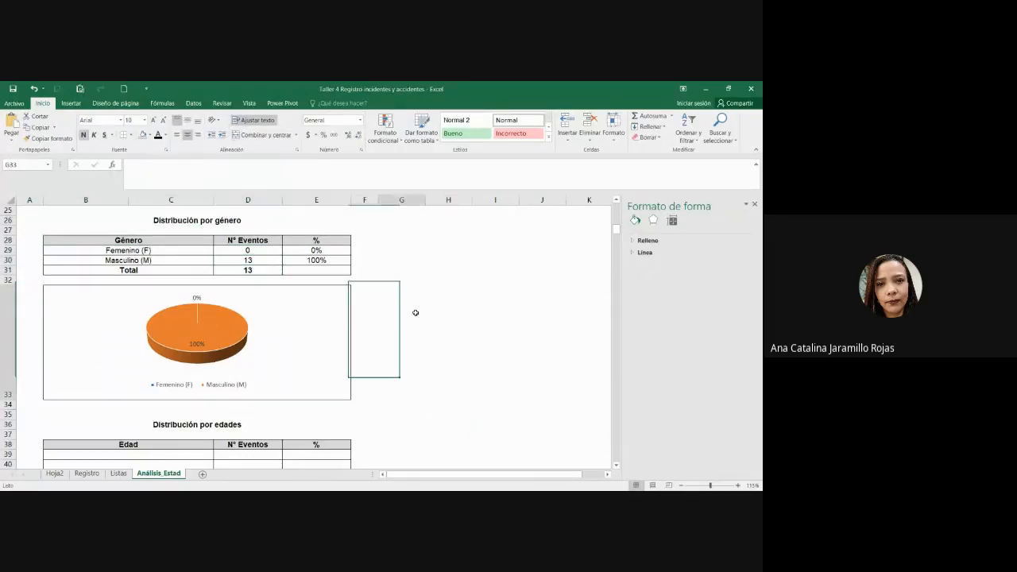
click(176, 391)
click(335, 402)
click(192, 338)
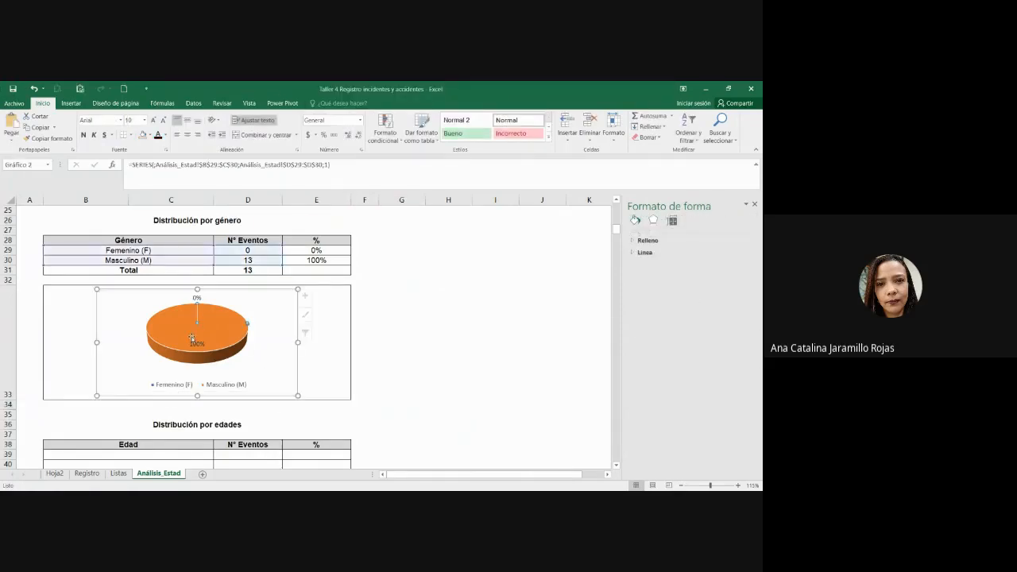
click(339, 387)
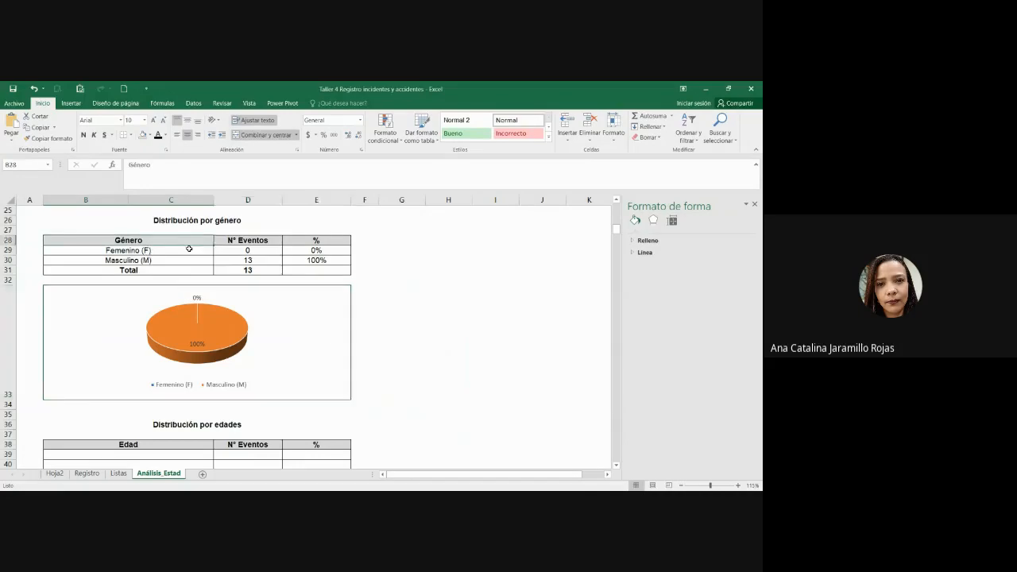
click(410, 388)
Step: Check the layout of the gender table B28:E31 and the chart area beneath it
drag(155, 237, 329, 384)
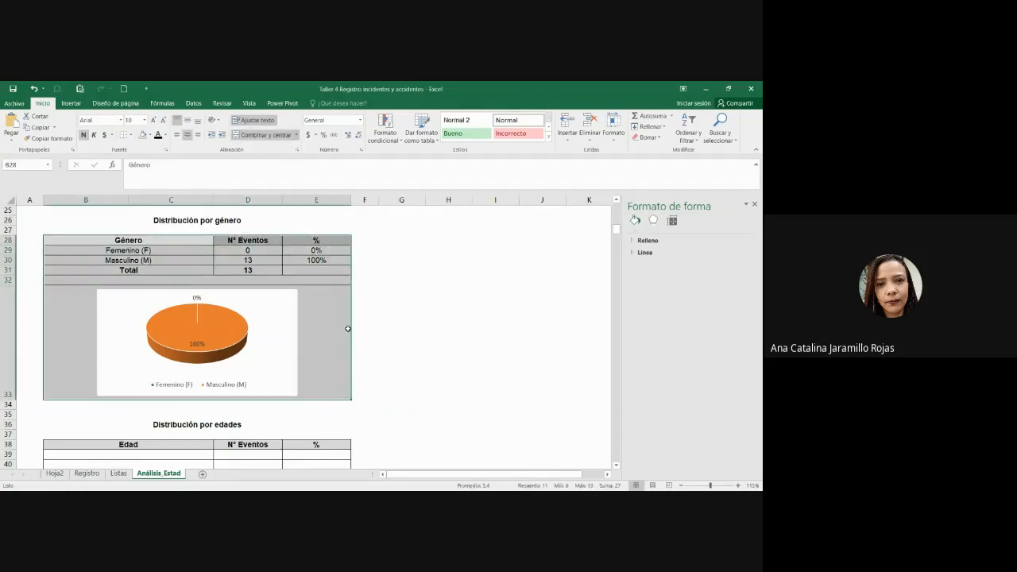
click(445, 352)
drag(225, 223, 271, 359)
click(374, 365)
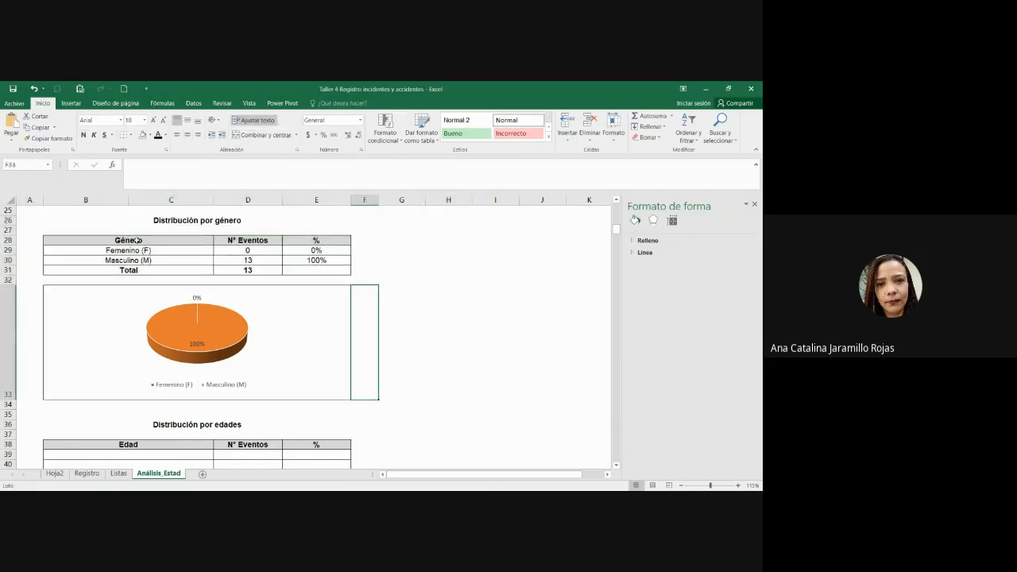
drag(136, 240, 331, 304)
click(326, 309)
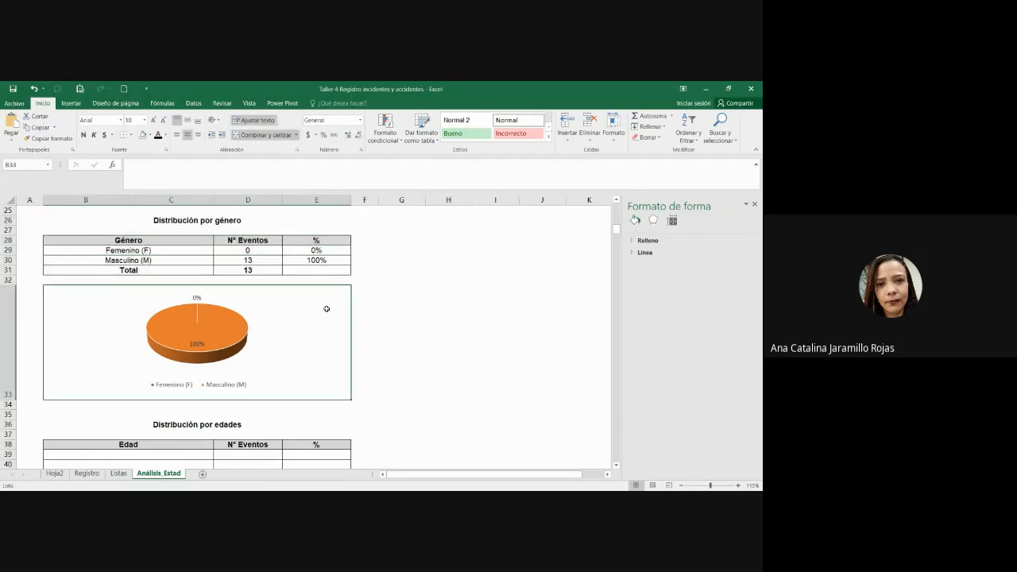
key(alt+Tab)
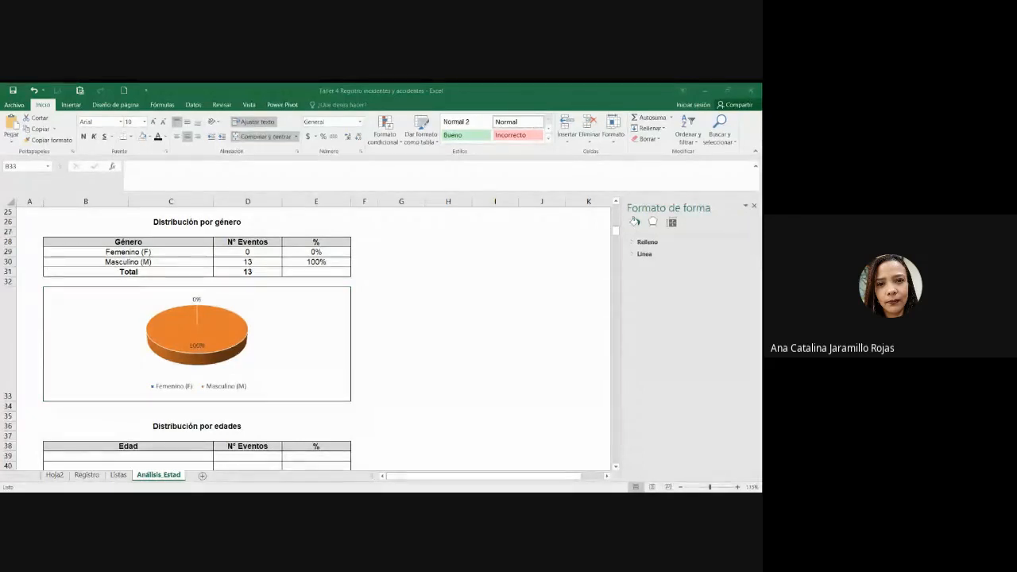
Step: Scroll to the Distribución por edades table and check its Edad and N° Eventos headers
click(442, 303)
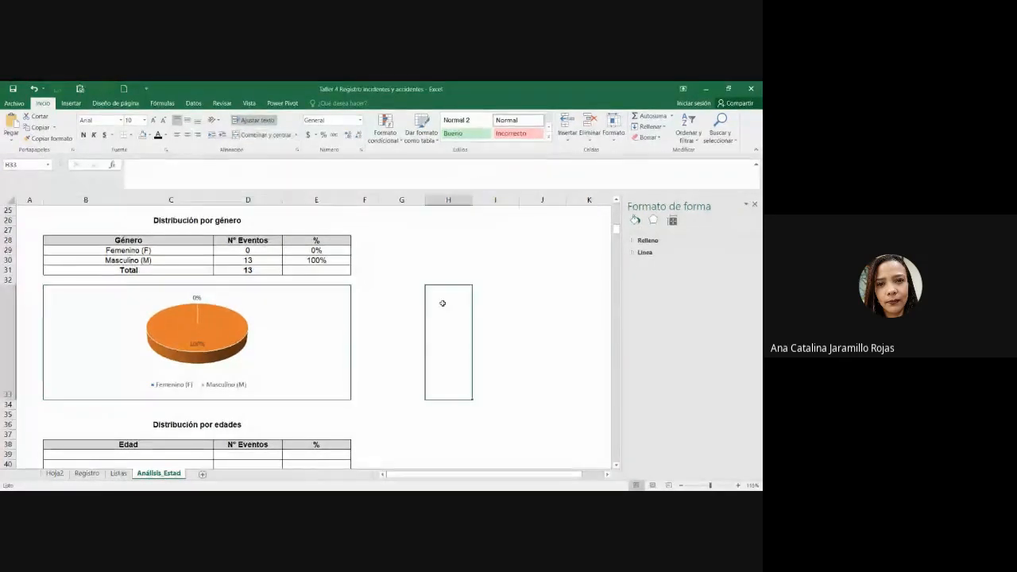
scroll(443, 304, down, 1)
click(204, 415)
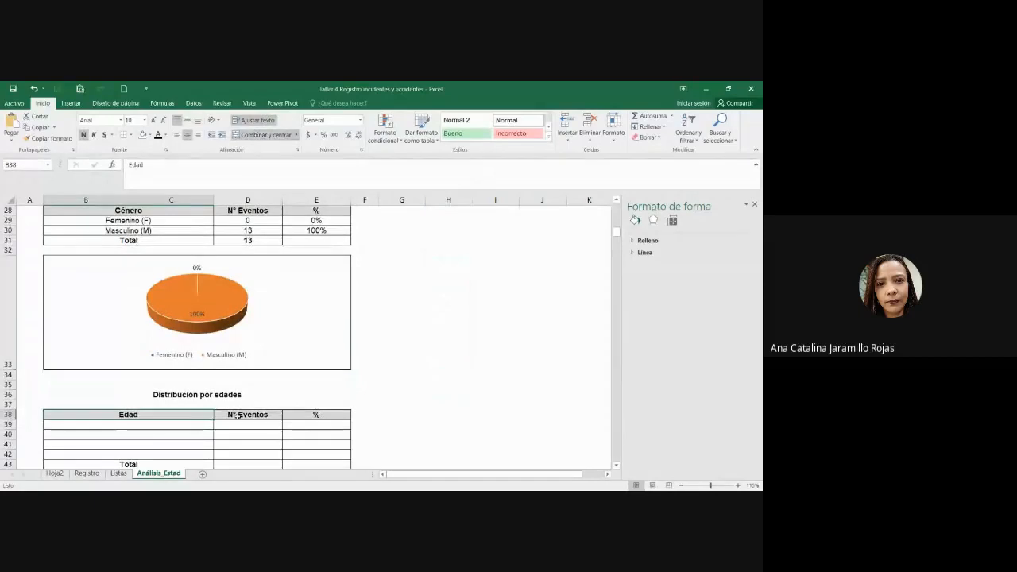
click(237, 415)
click(161, 415)
scroll(392, 384, down, 2)
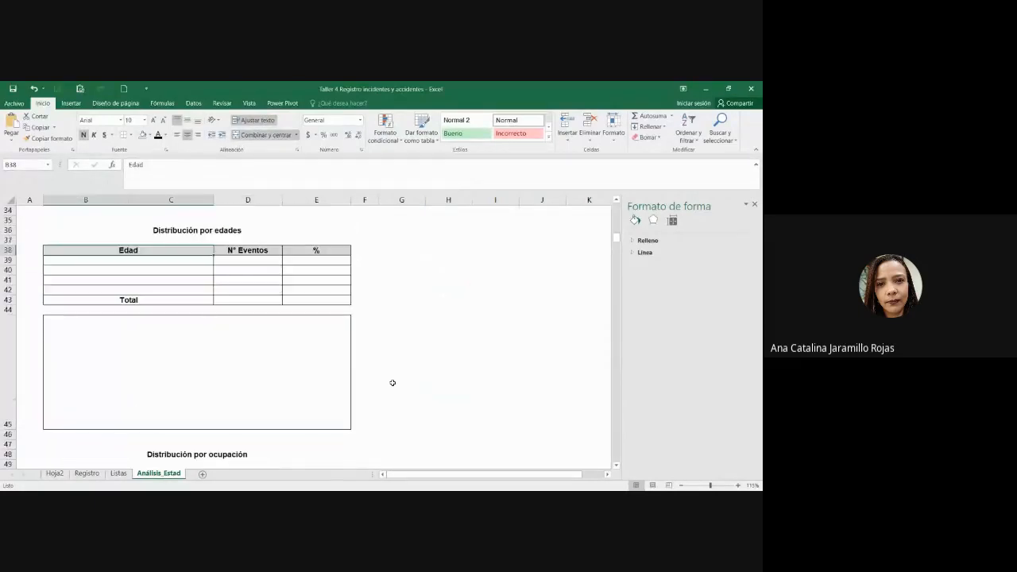
Step: Close the Formato de forma pane and review the ages J10:J22 on Registro
click(84, 474)
click(431, 290)
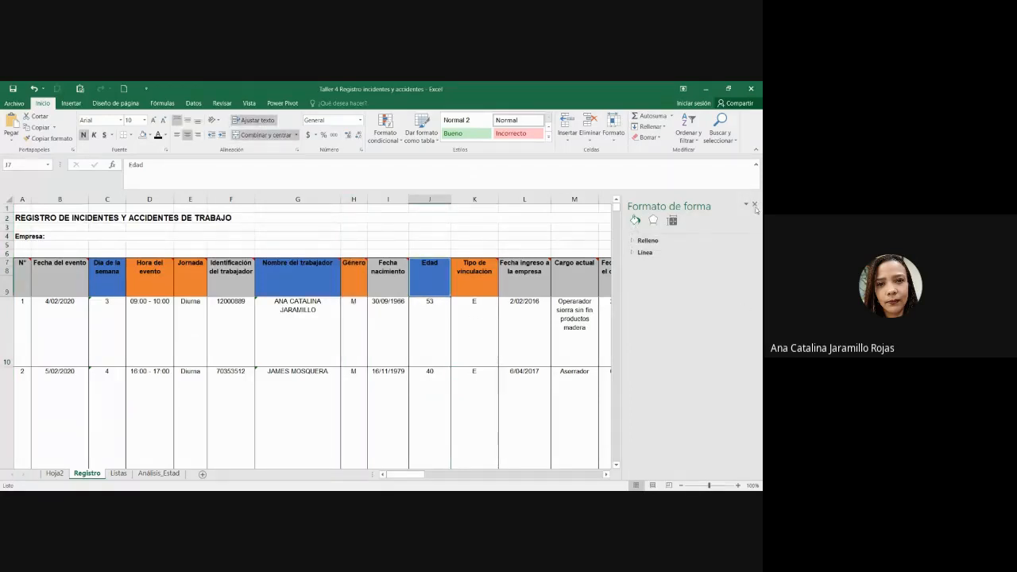
click(754, 204)
click(439, 335)
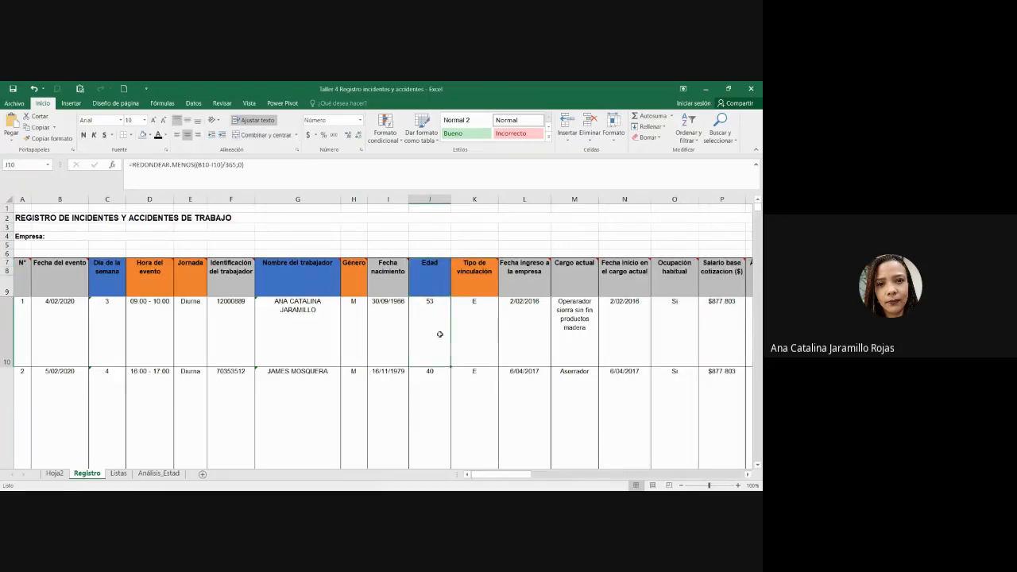
key(ctrl+shift+Down)
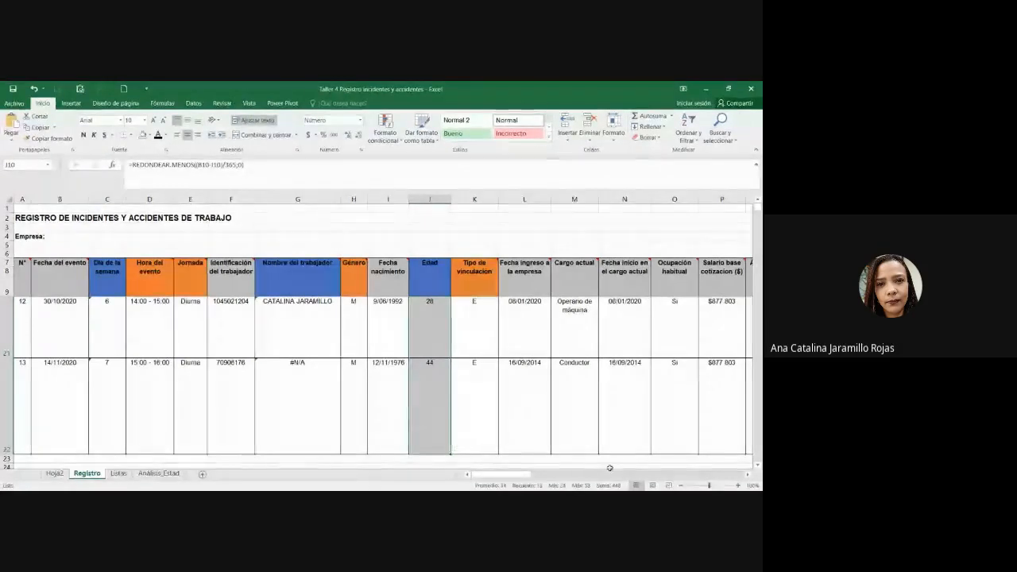
click(151, 474)
drag(201, 264, 197, 291)
Step: Enter 'Entre 20 y 30 años', 'Entre 31 y 40 años', 'Entre 40 y 50 años', 'Mayor de 50 años' in B39:B42
click(199, 291)
click(193, 263)
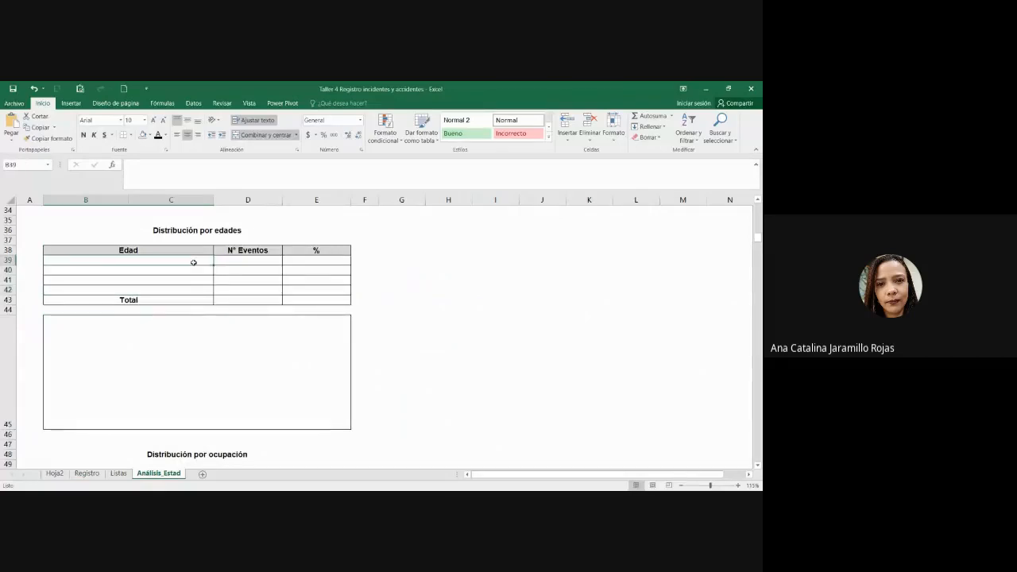
text(Entre )
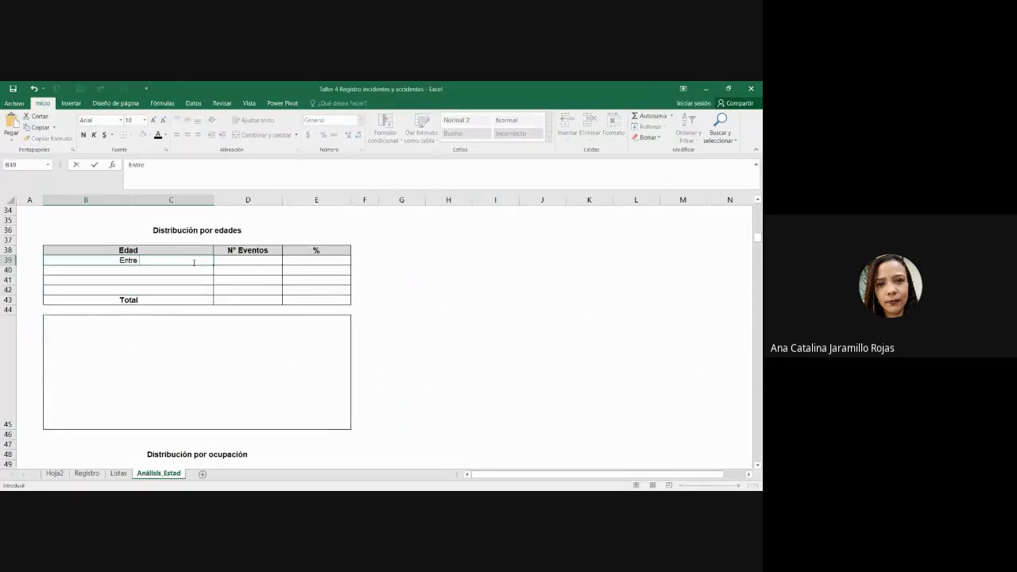
text(20 y 30 años)
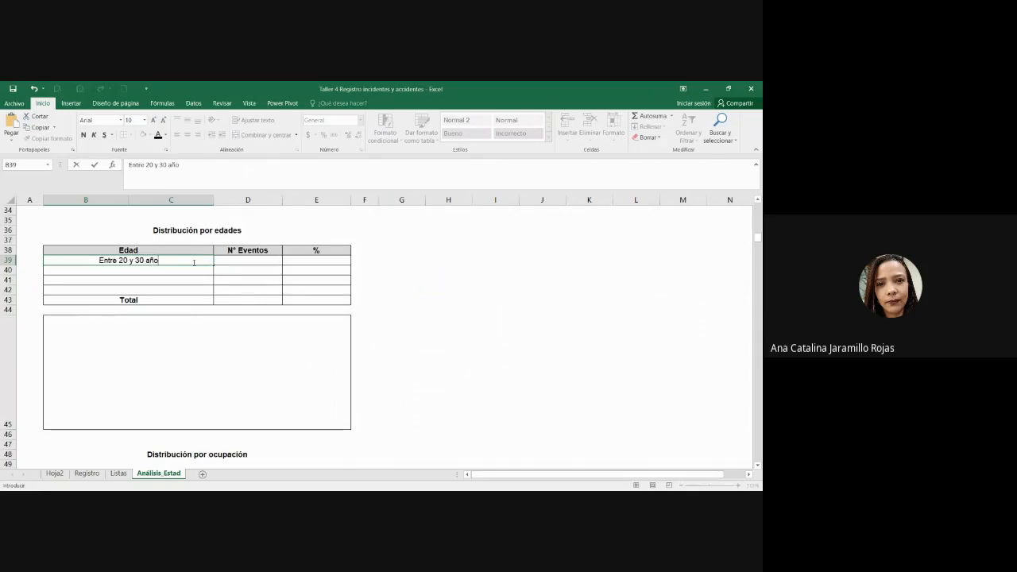
key(Return)
text(Entre 31 y)
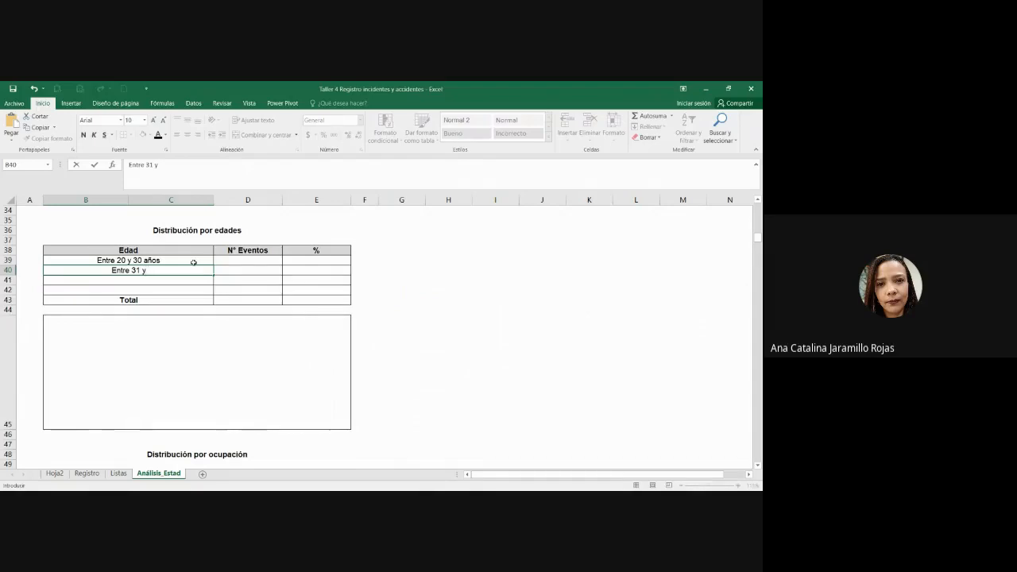
text( 40 años)
key(Return)
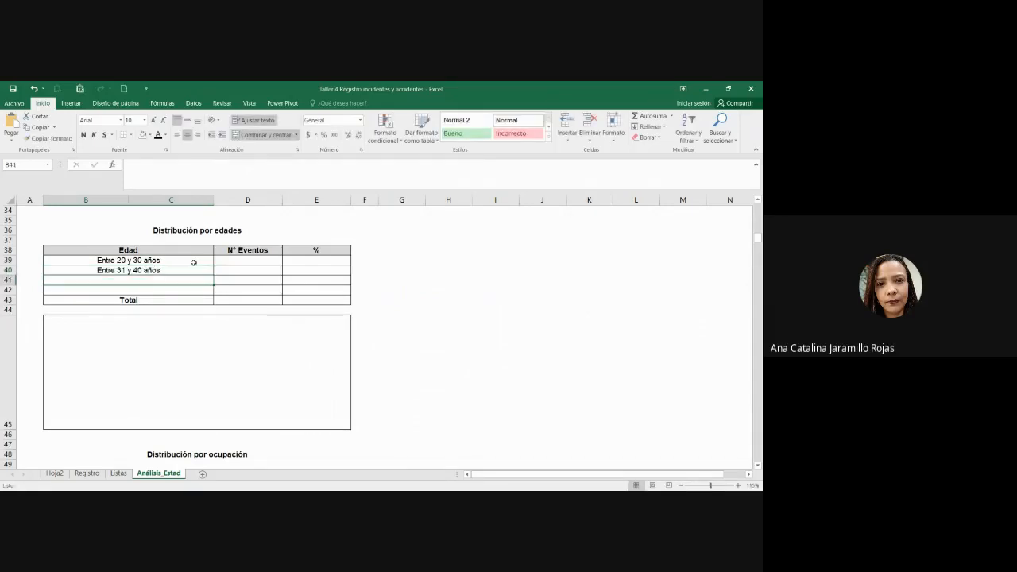
text(Entre 40)
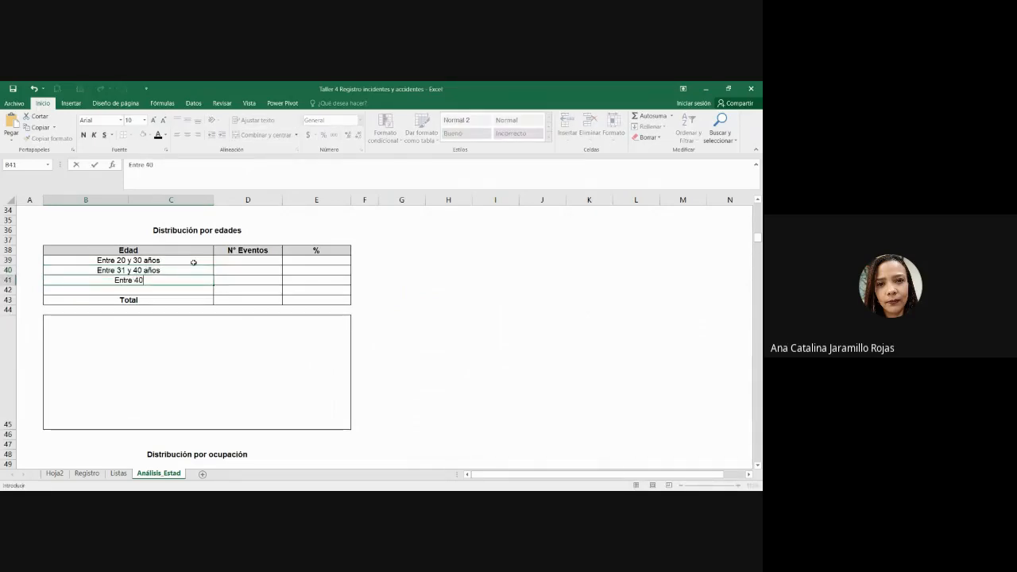
text( y 50 años)
key(Return)
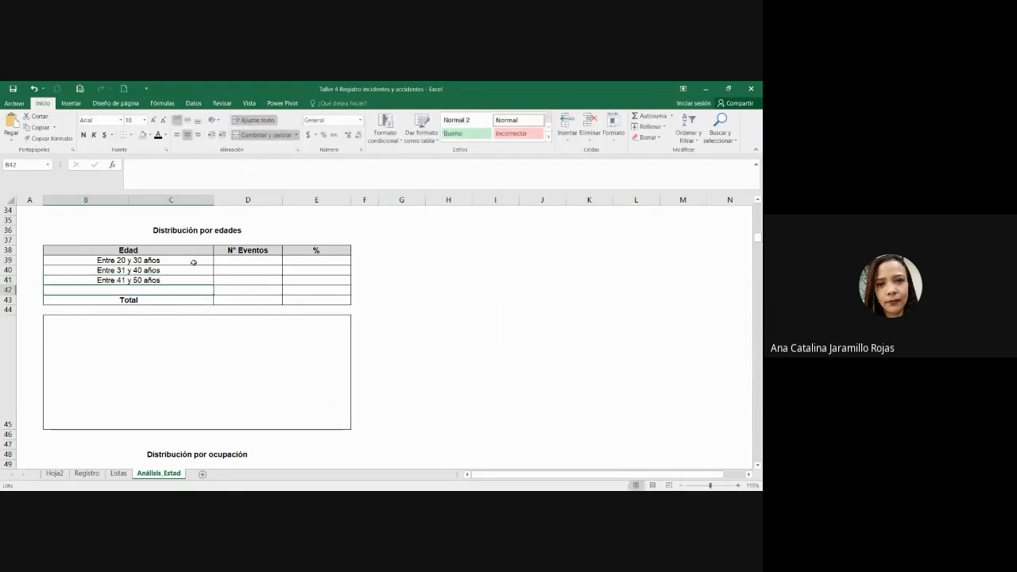
text(Mayor de )
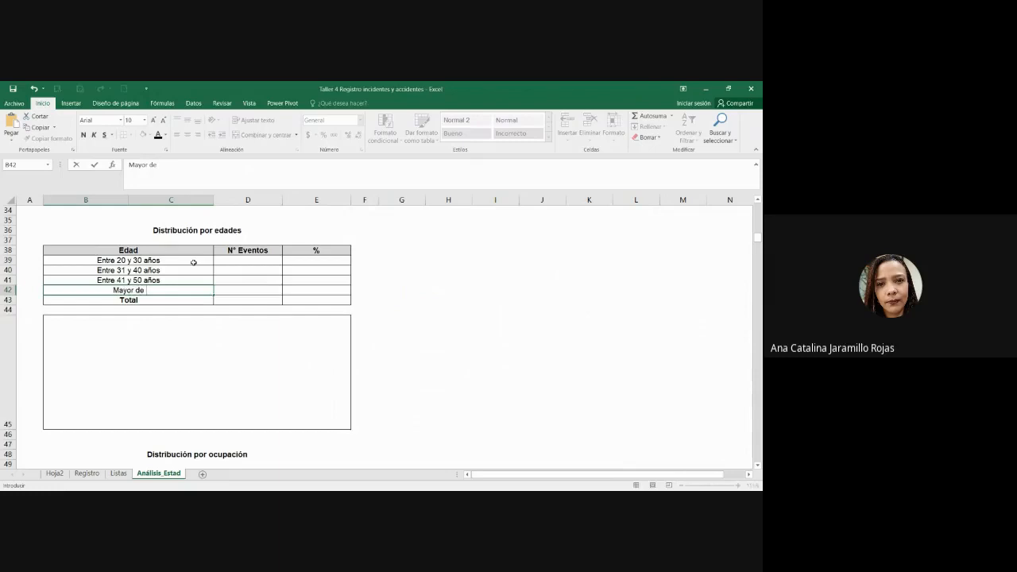
text(50 años)
key(ctrl+Return)
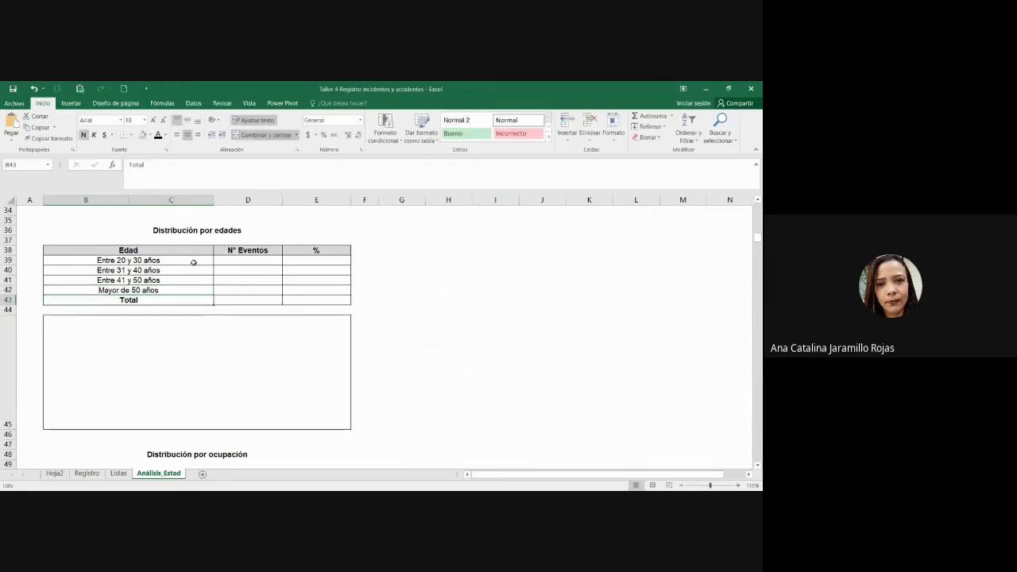
Step: Select the four age-range labels, ending on the Mayor de 50 años cell
drag(193, 262, 194, 289)
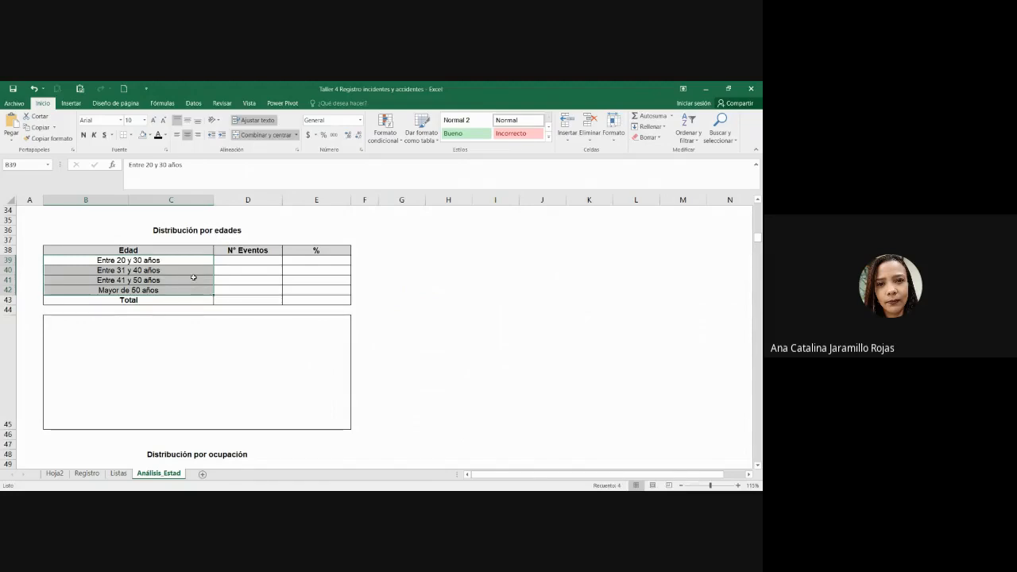
click(162, 326)
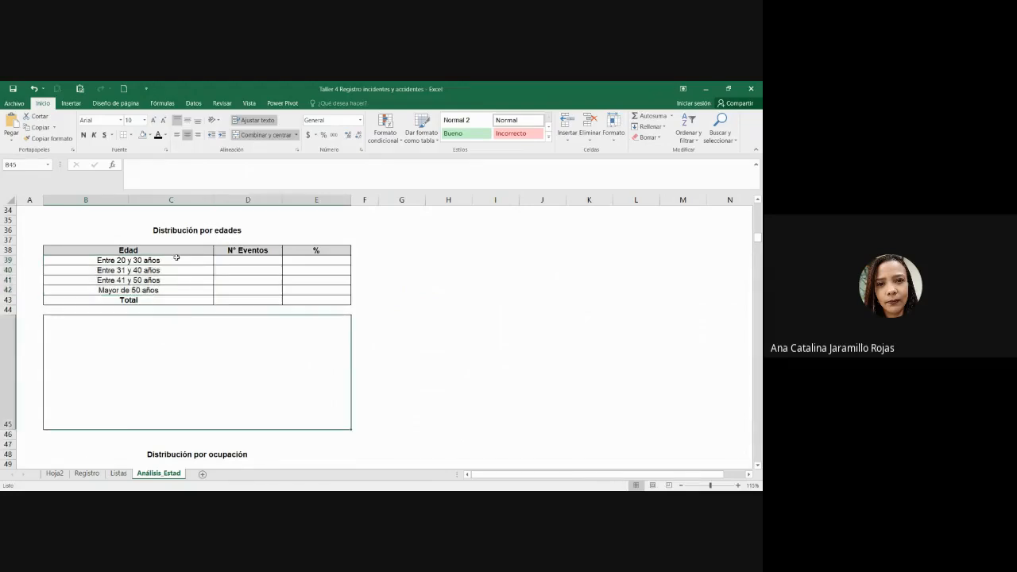
drag(177, 257, 177, 293)
click(184, 291)
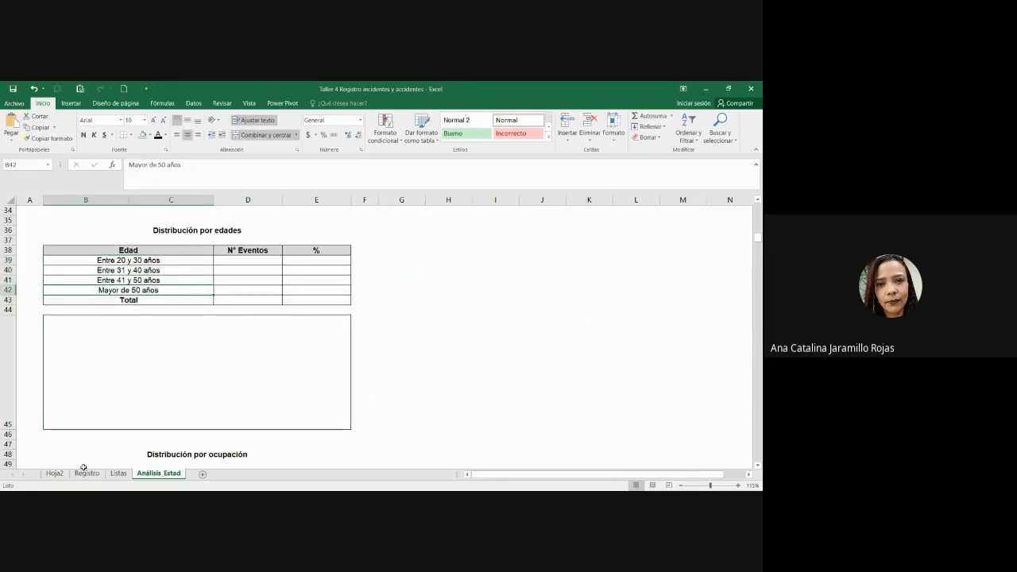
Step: Review the 13 ages in the Registro sheet's Edad column, J10 downward
click(118, 474)
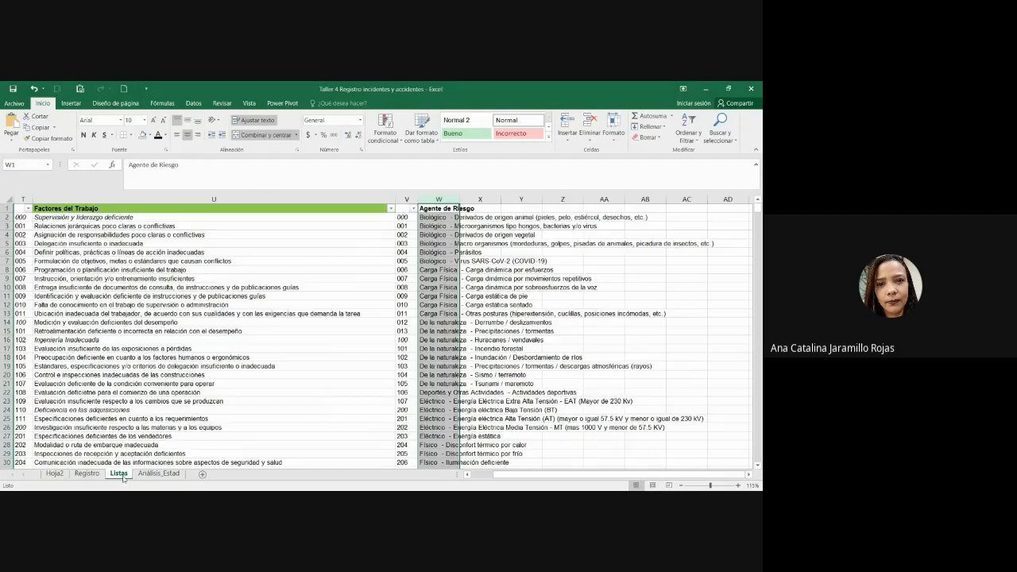
click(86, 474)
click(441, 333)
scroll(442, 335, down, 3)
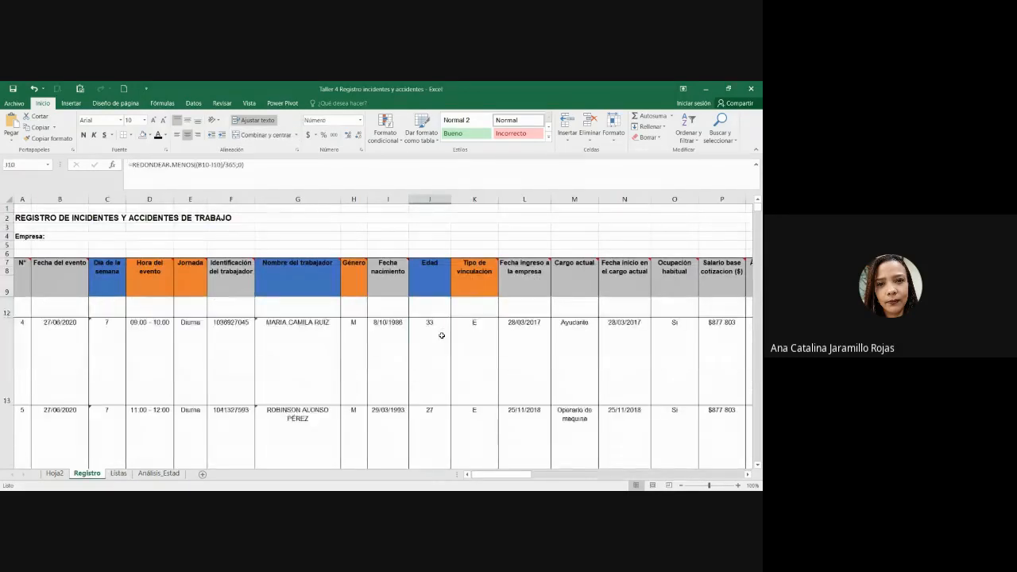
scroll(441, 335, down, 1)
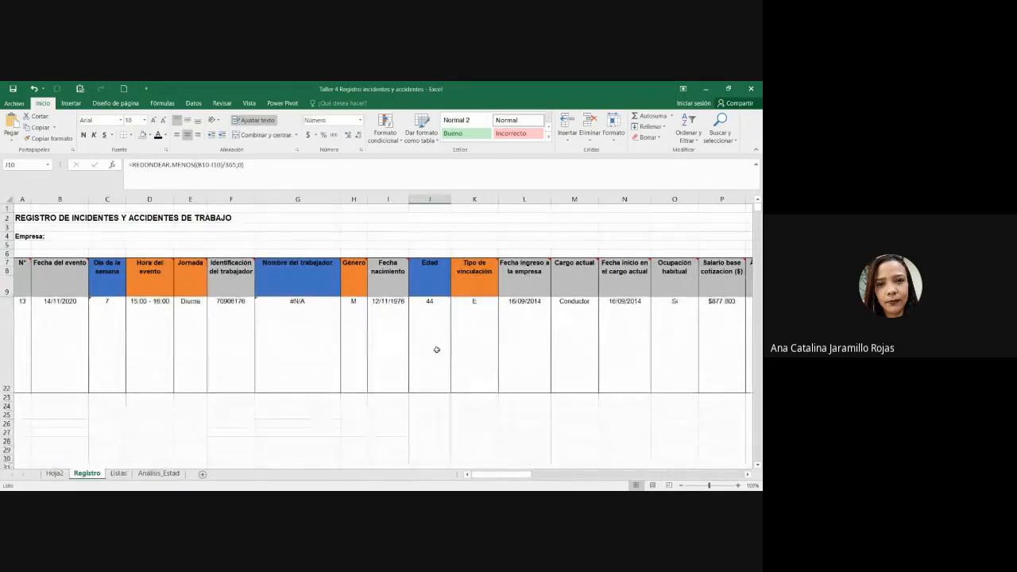
shift+click(438, 351)
scroll(449, 367, up, 4)
shift+click(447, 372)
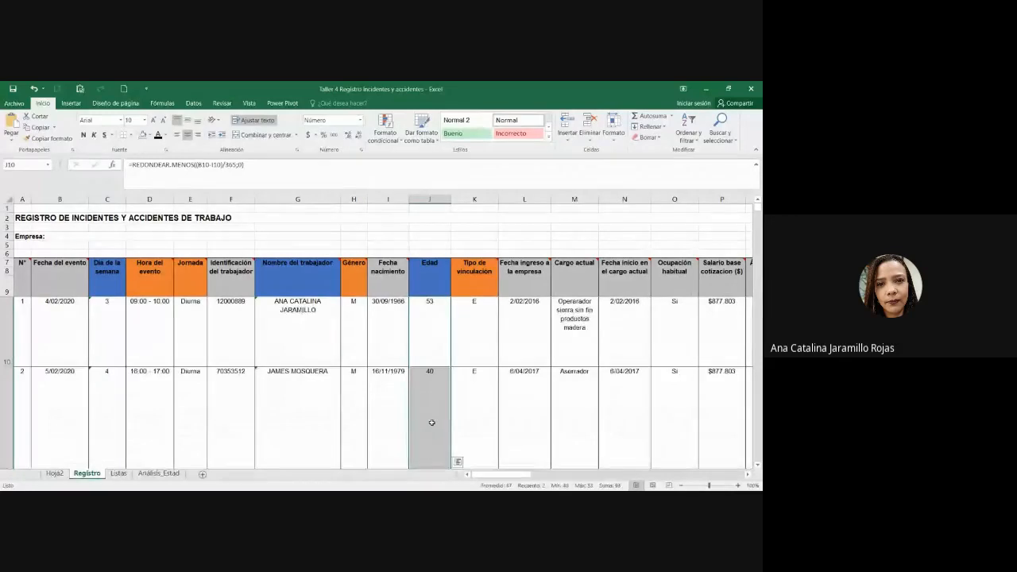
scroll(440, 434, down, 4)
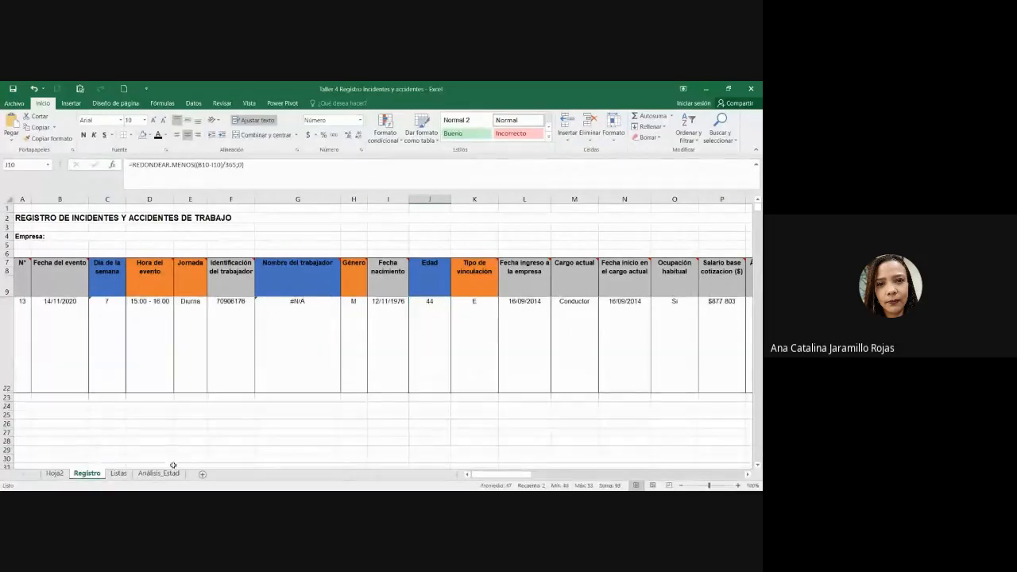
shift+click(438, 375)
scroll(437, 375, up, 4)
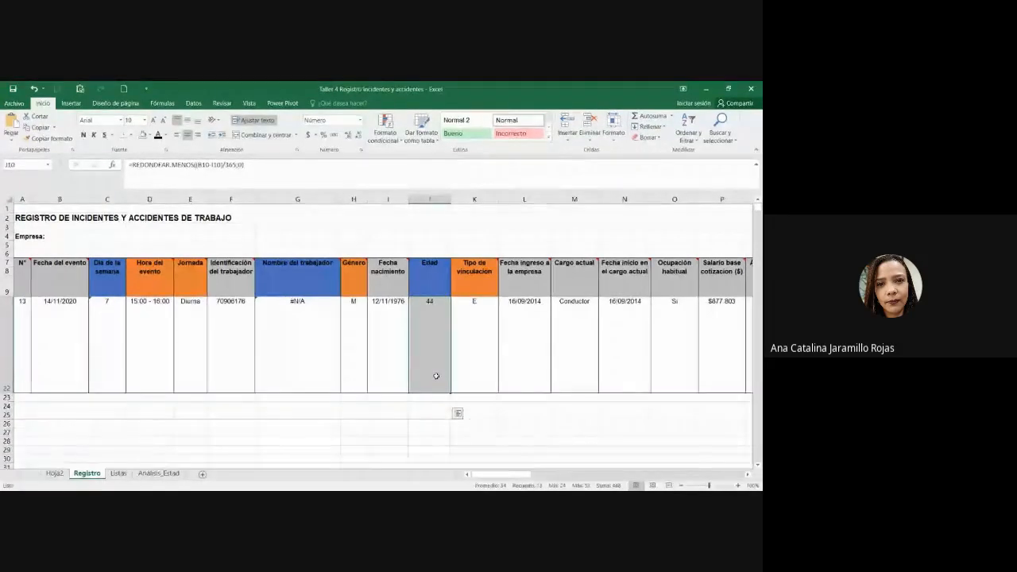
scroll(436, 375, down, 5)
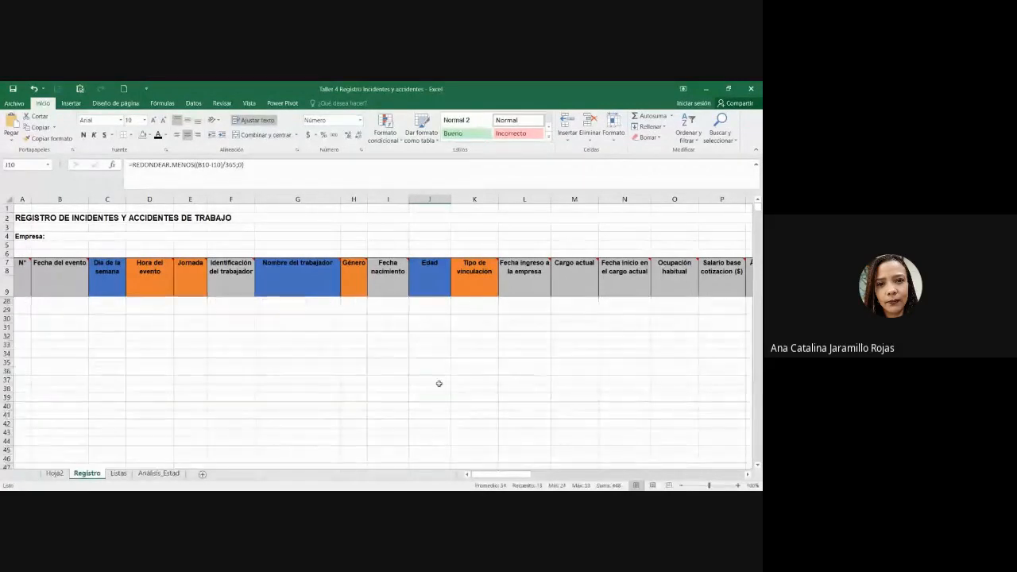
scroll(433, 382, up, 5)
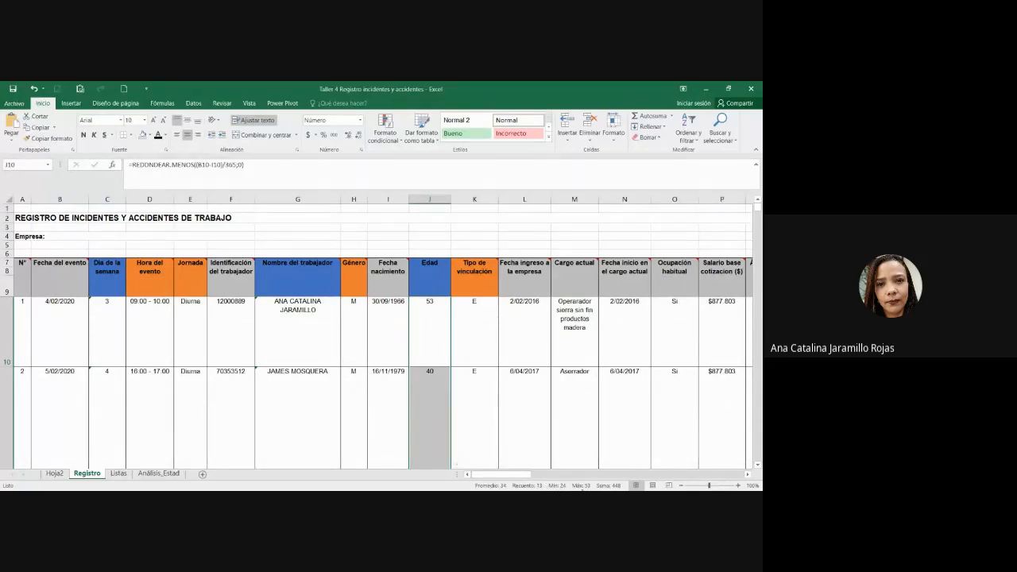
Step: On Análisis_Estad, change the last age label to 'Mayor de 51 años'
click(175, 474)
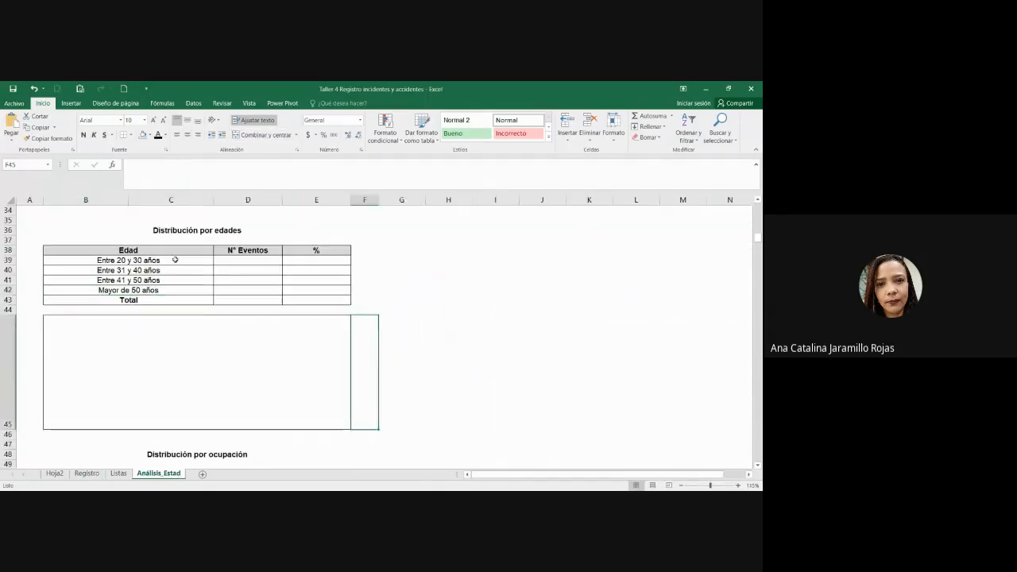
drag(175, 260, 178, 288)
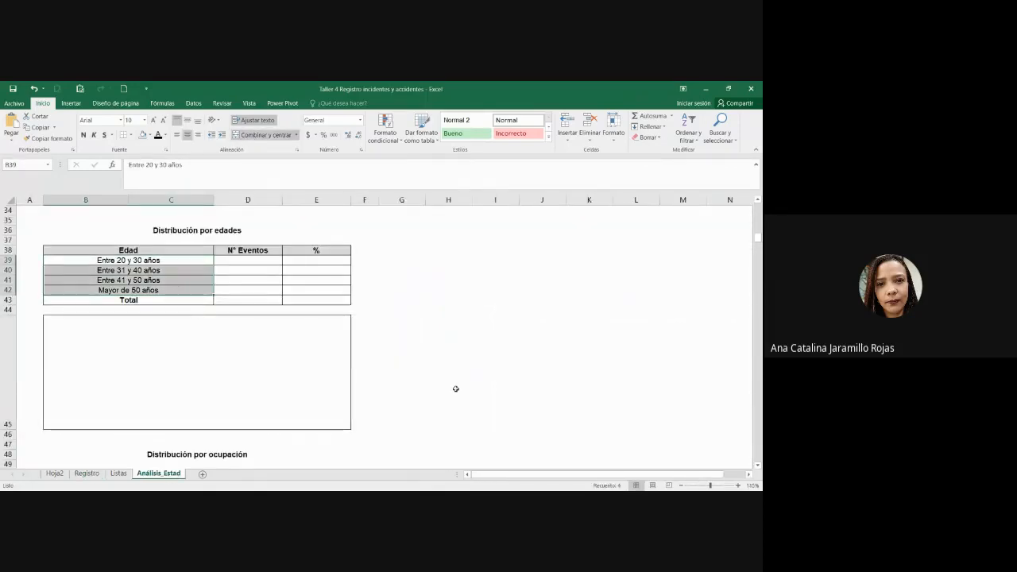
scroll(461, 389, up, 4)
scroll(454, 383, down, 4)
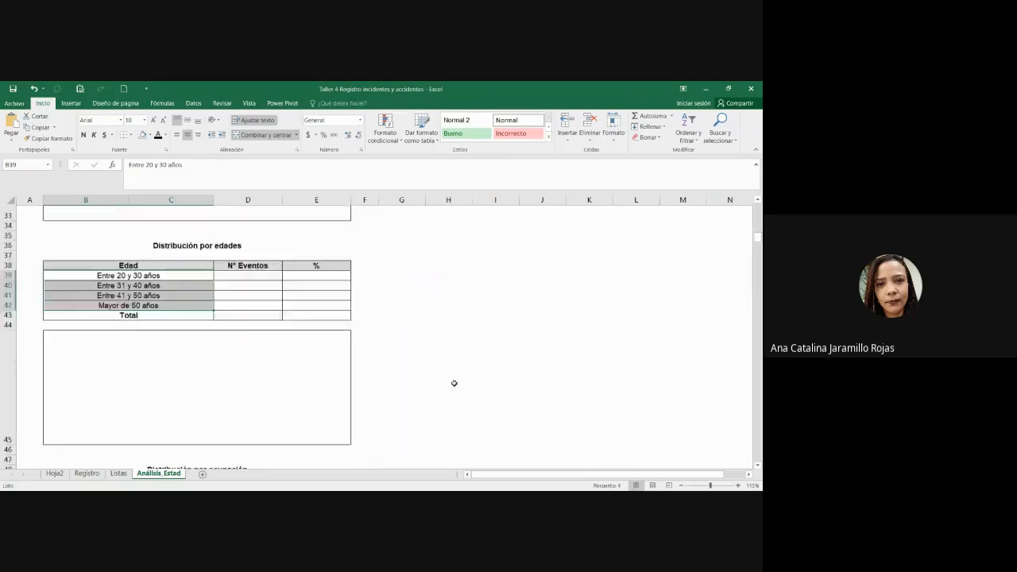
click(402, 251)
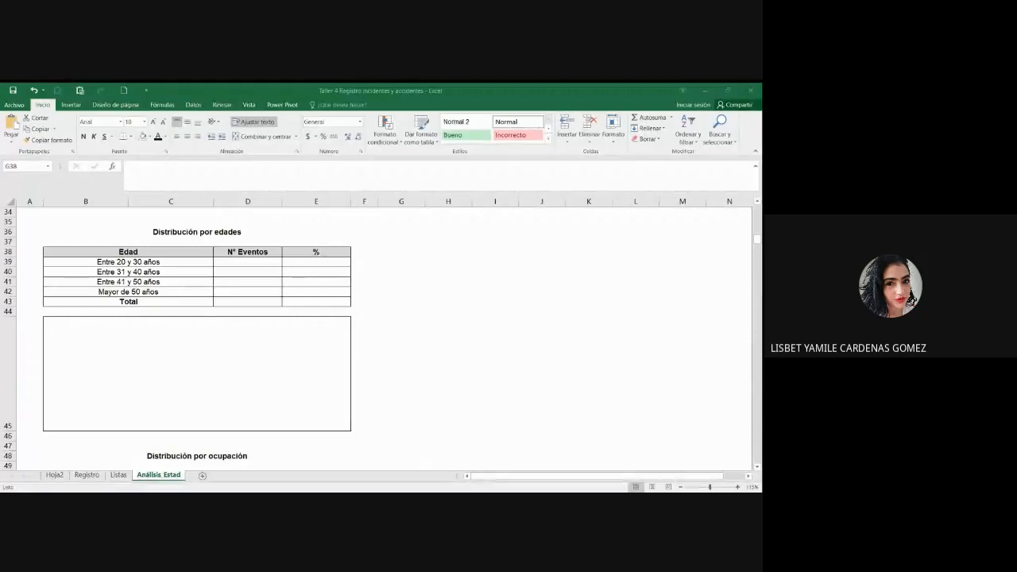
click(166, 291)
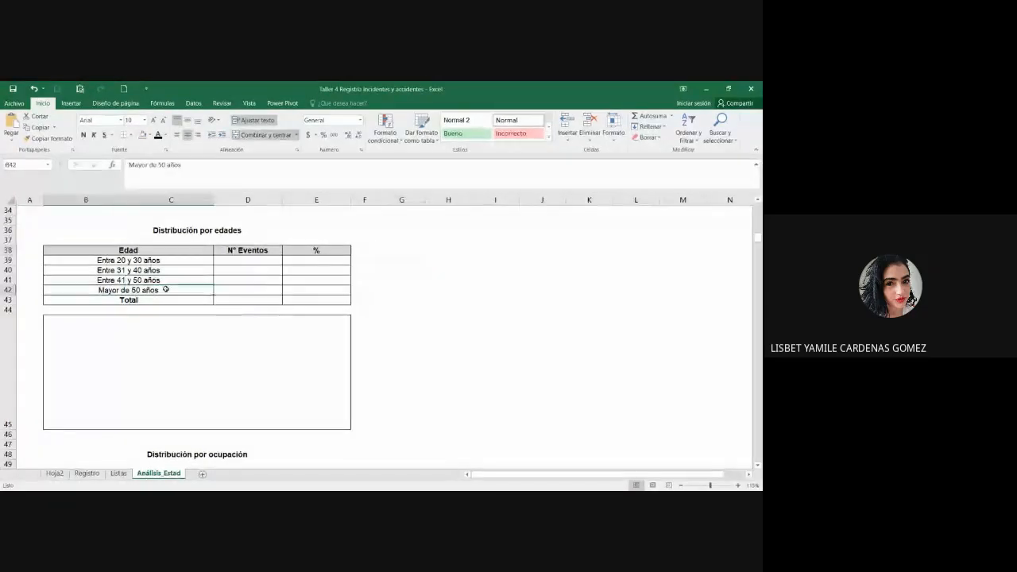
click(160, 165)
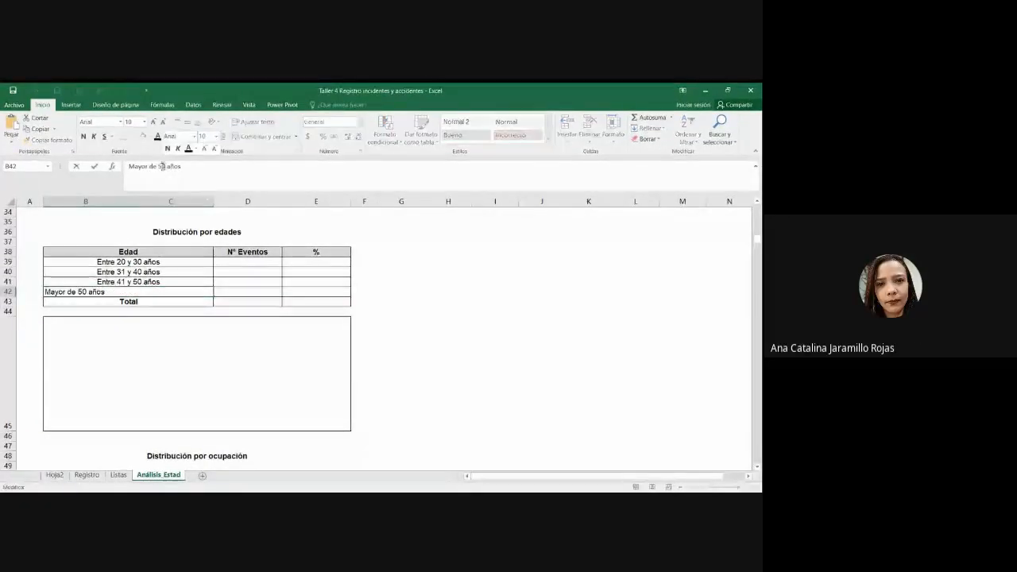
key(BackSpace)
text(1)
key(Return)
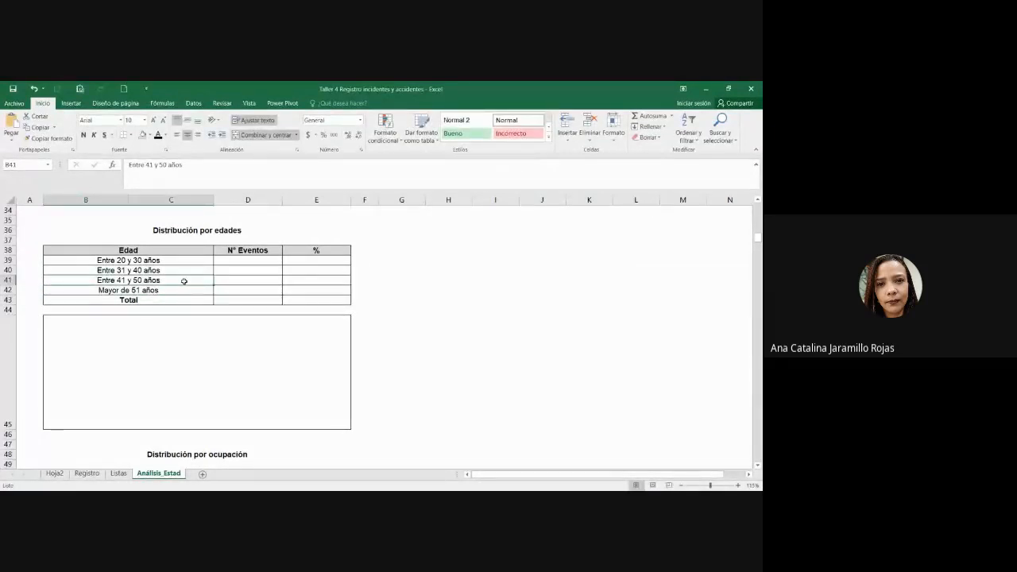
Step: Pick cell G38 beside the age table as the target location
click(245, 268)
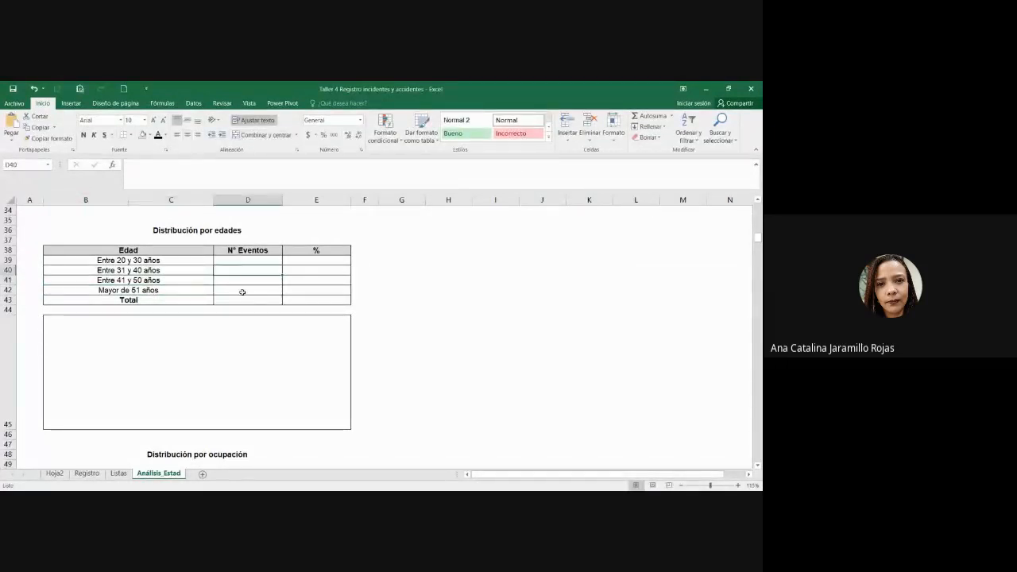
key(alt+Tab)
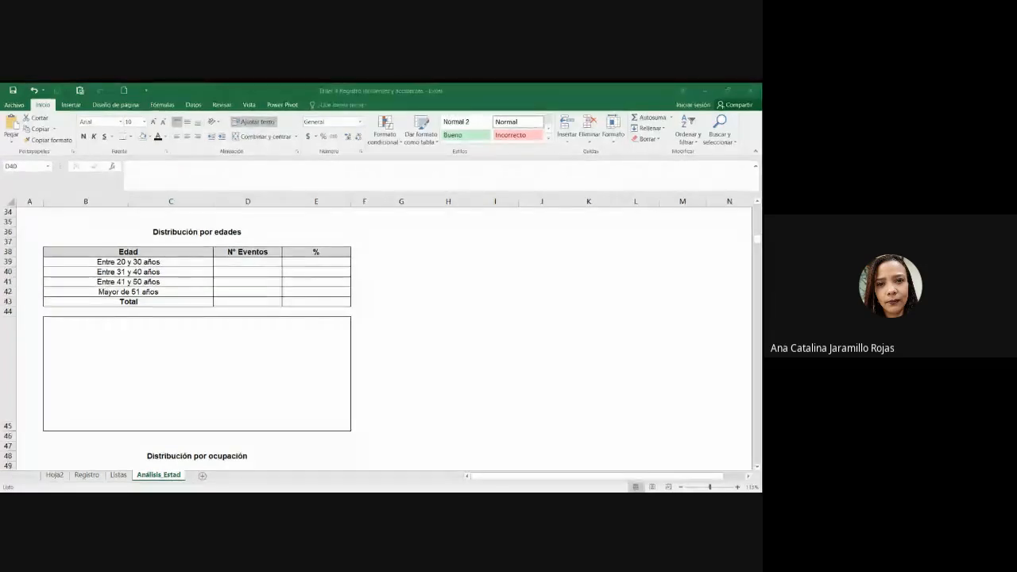
key(alt+Tab)
click(359, 385)
click(412, 282)
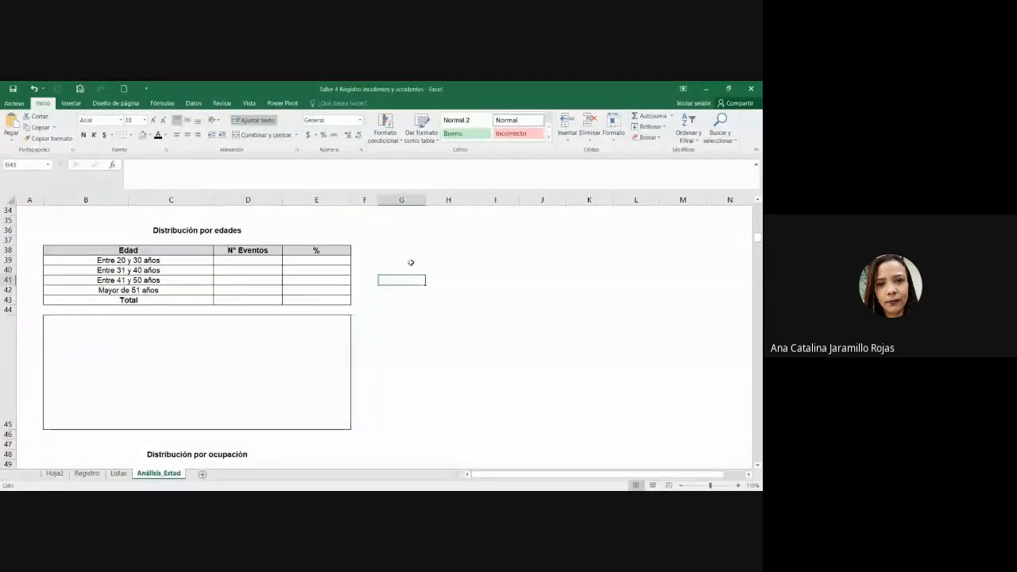
click(404, 251)
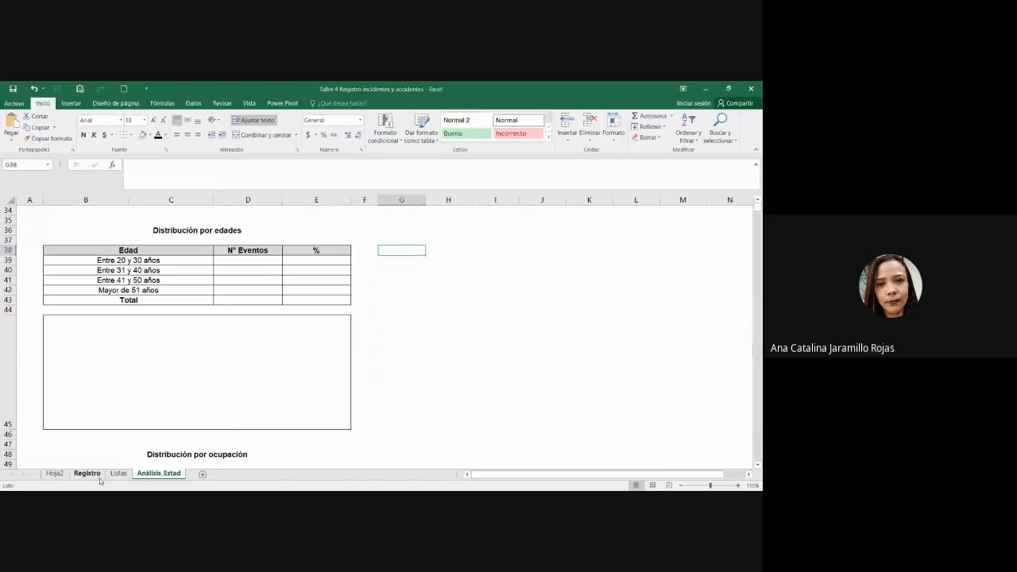
click(87, 473)
Step: Create a pivot table from the Registro Edad column, placed at Análisis_Estad!G38
click(438, 272)
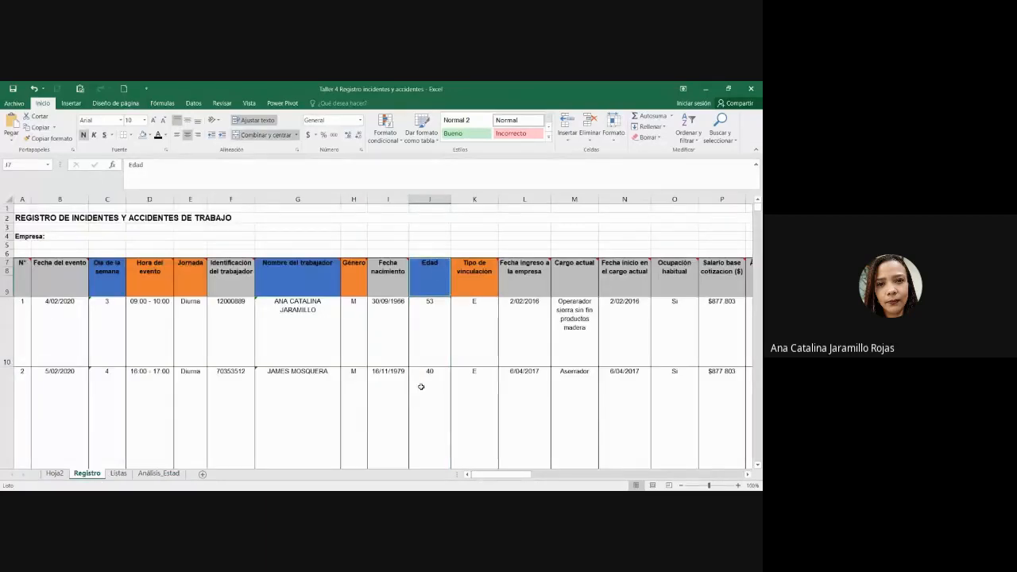
scroll(429, 389, down, 3)
scroll(430, 432, down, 2)
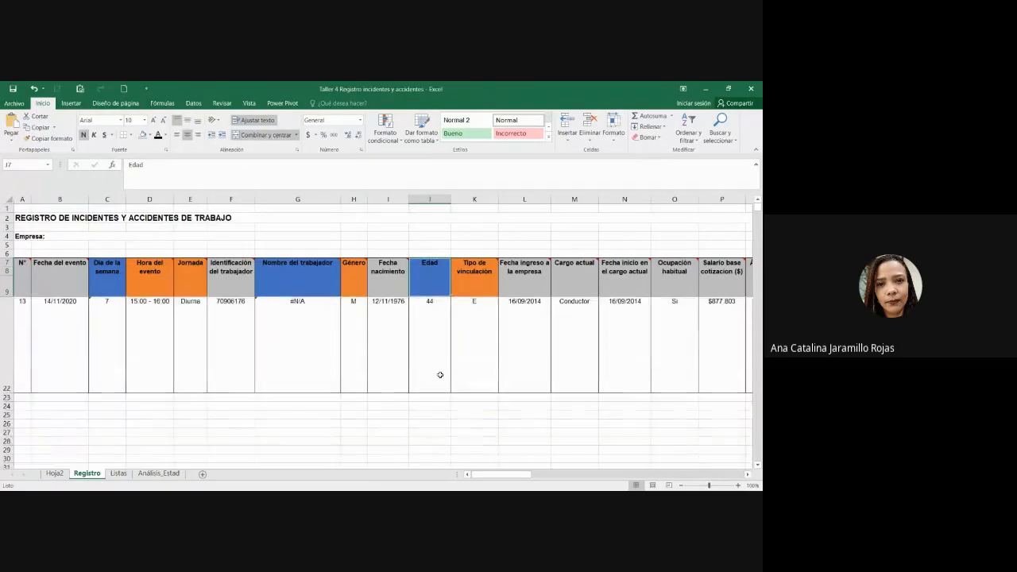
key(ctrl+shift+Down)
click(66, 104)
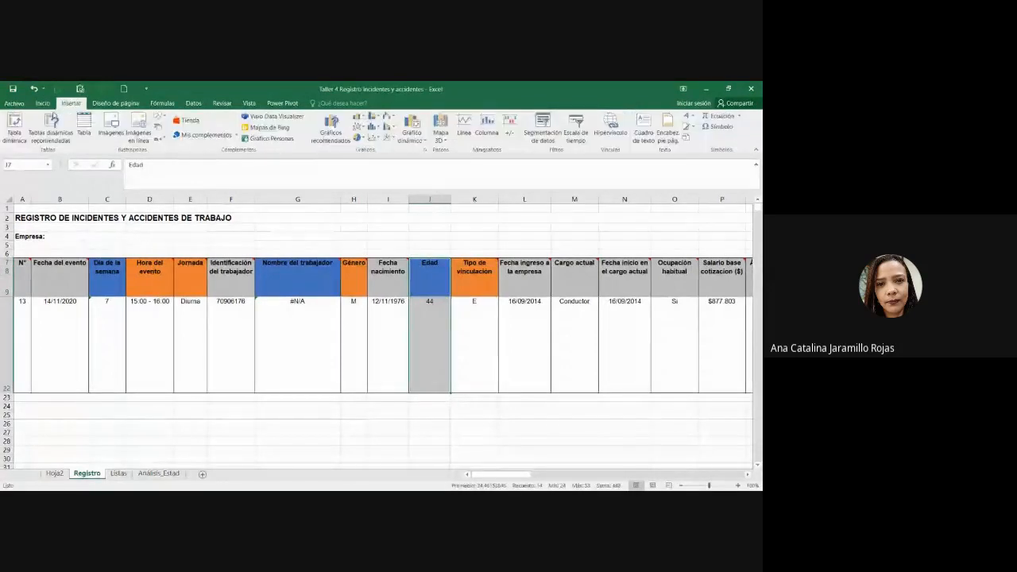
key(ctrl+c)
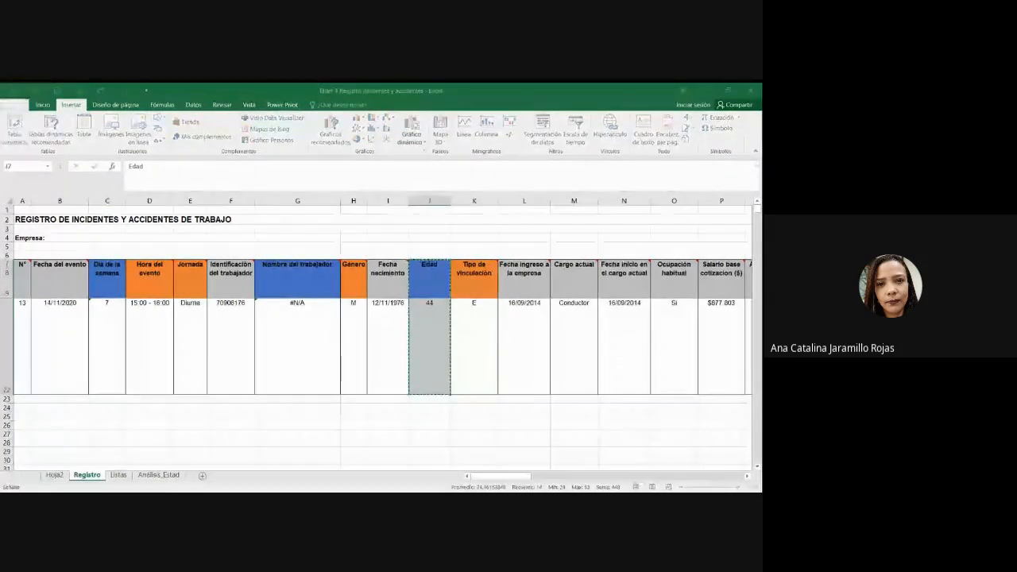
click(294, 326)
click(159, 474)
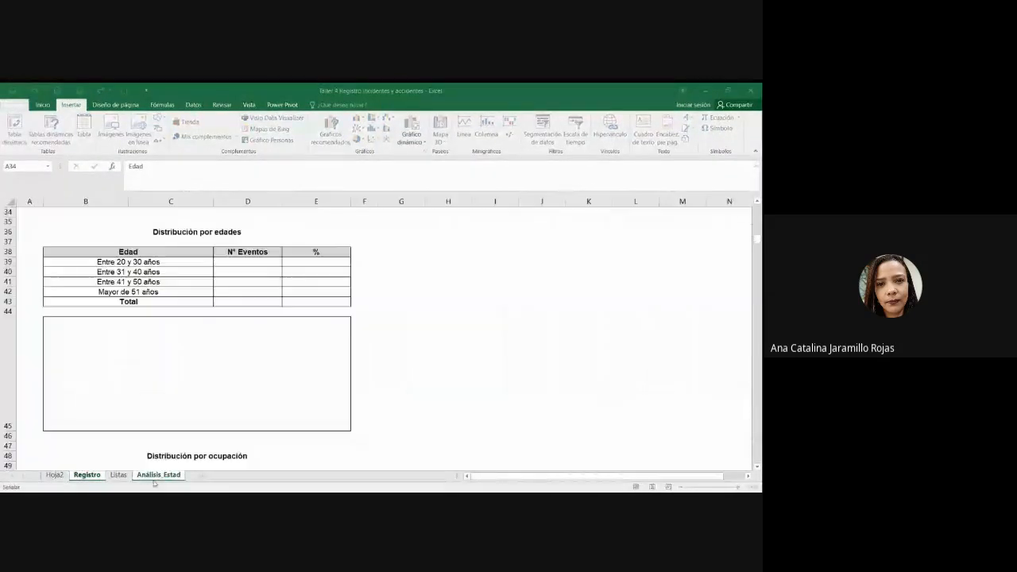
click(414, 244)
click(409, 252)
click(632, 395)
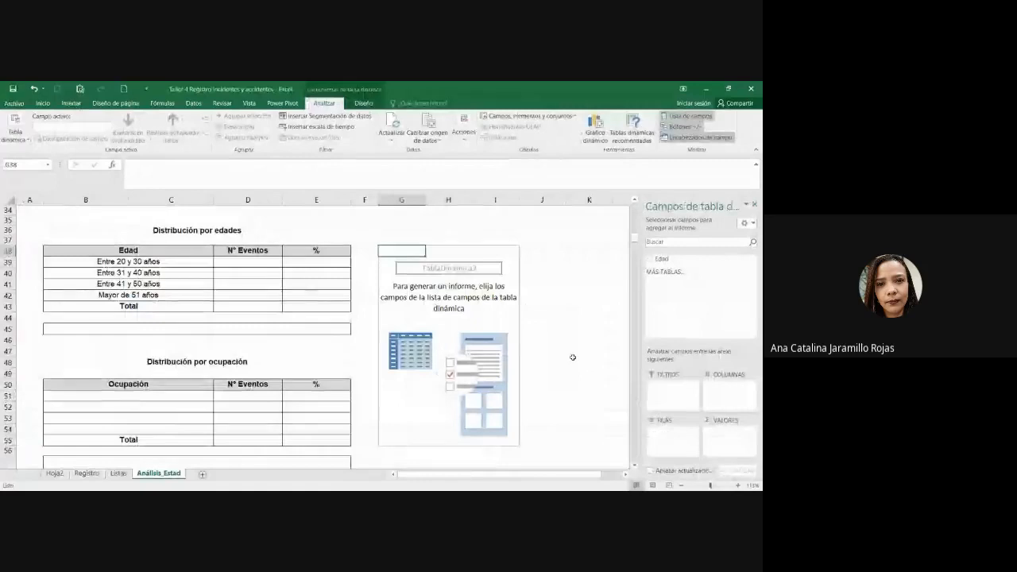
Step: Add the Edad field to the pivot rows and to its values as a count
scroll(576, 359, up, 3)
scroll(573, 357, down, 3)
drag(194, 267, 196, 294)
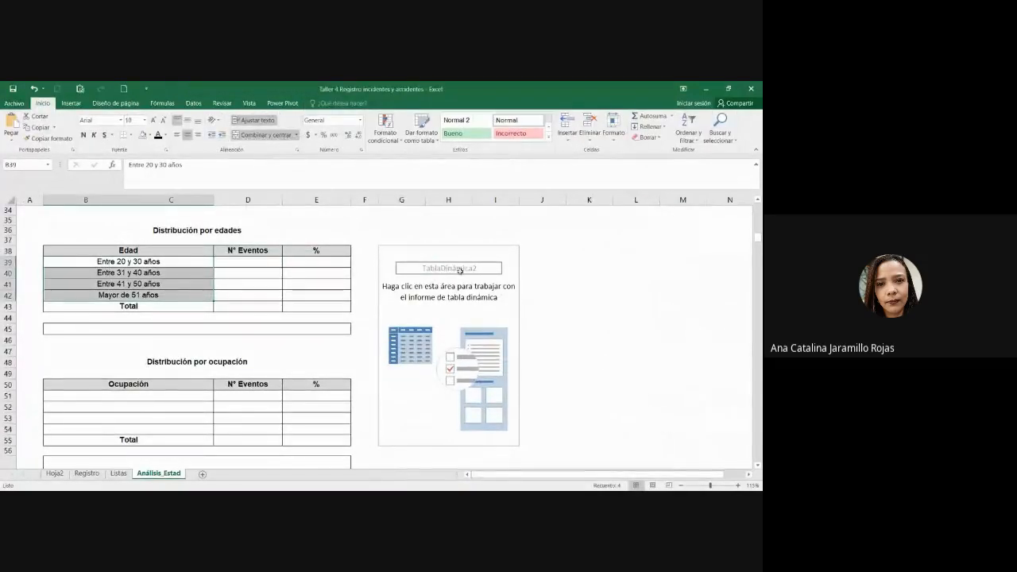
click(480, 251)
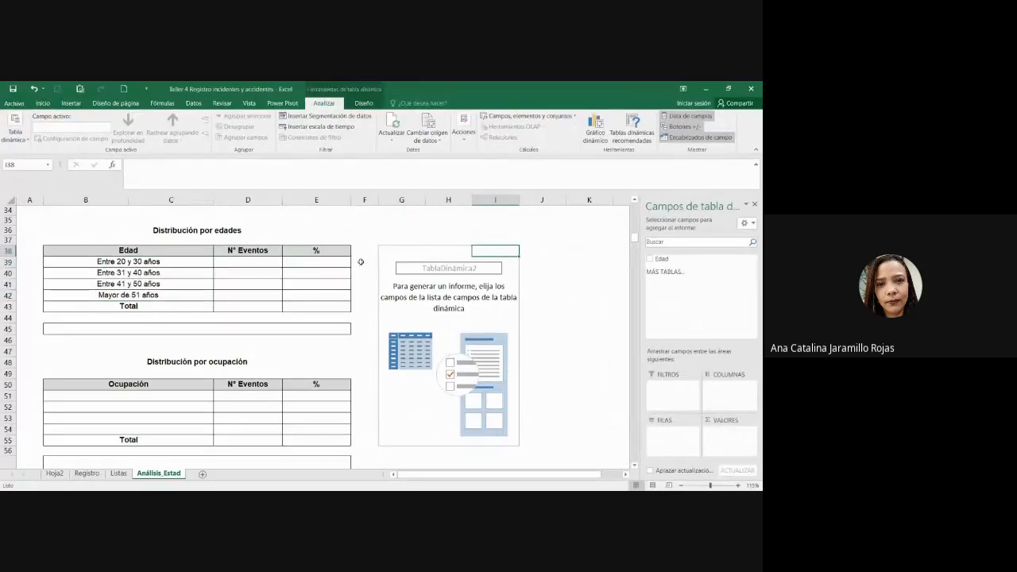
drag(675, 259, 674, 440)
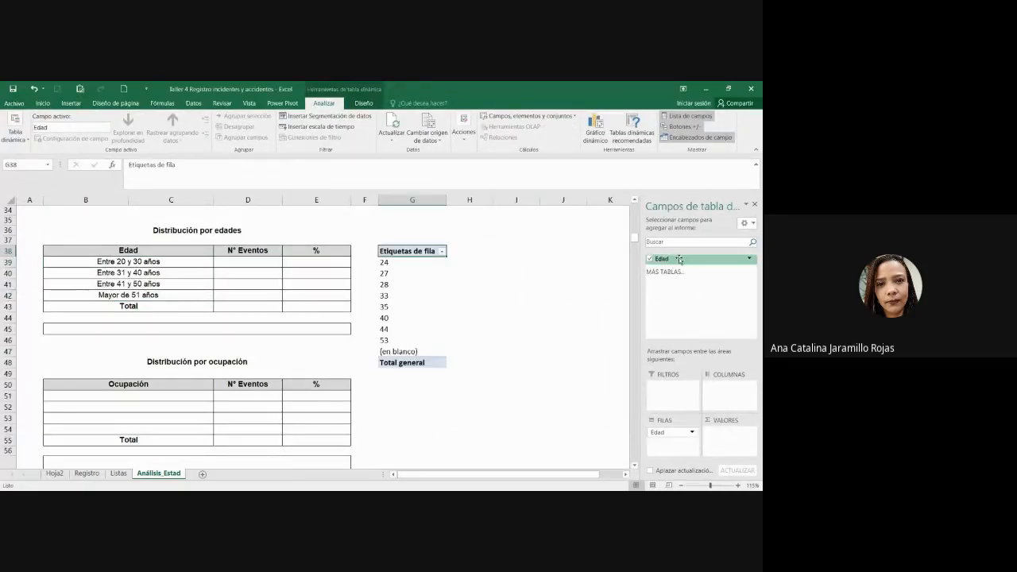
drag(678, 258, 725, 429)
Step: Sort the pivot table by its Cuenta de Edad counts
click(577, 361)
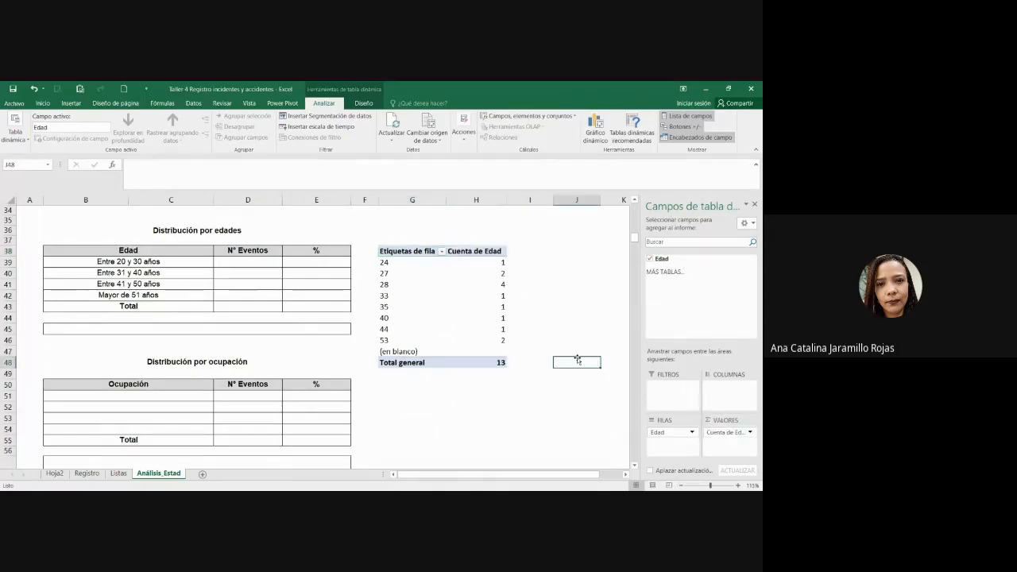
drag(497, 262, 494, 338)
click(540, 334)
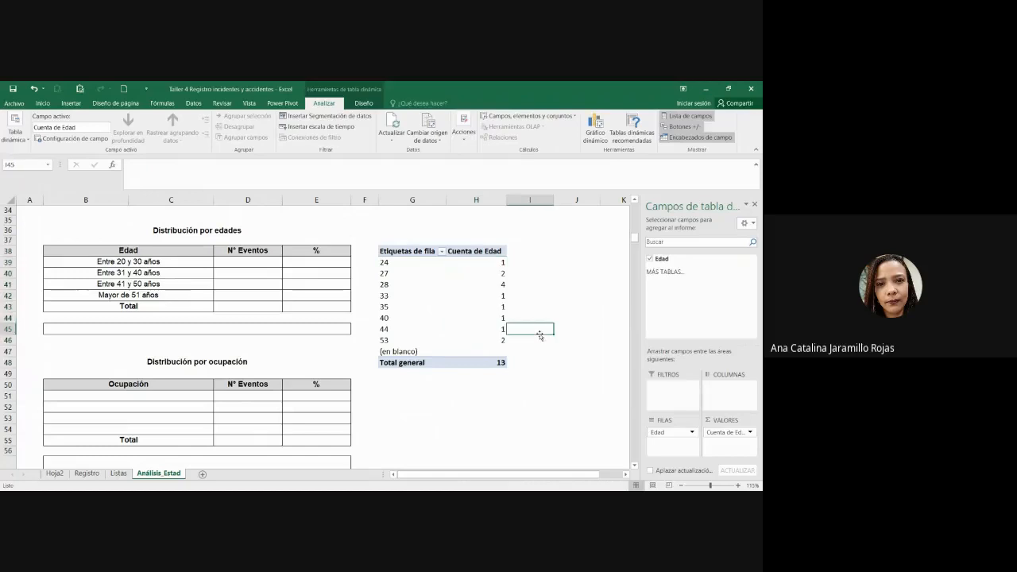
click(494, 261)
right_click(493, 263)
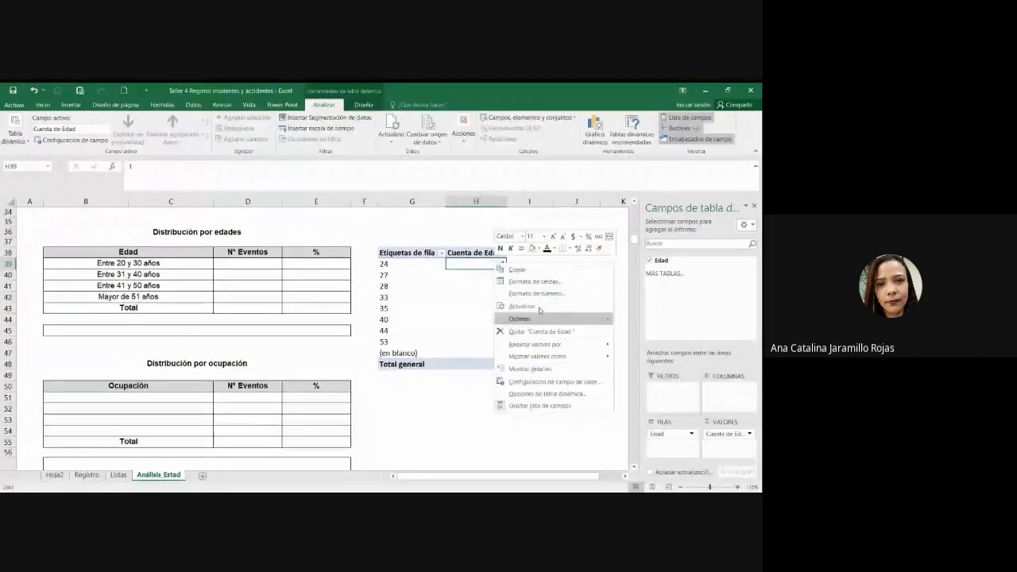
mouse_move(578, 320)
click(690, 321)
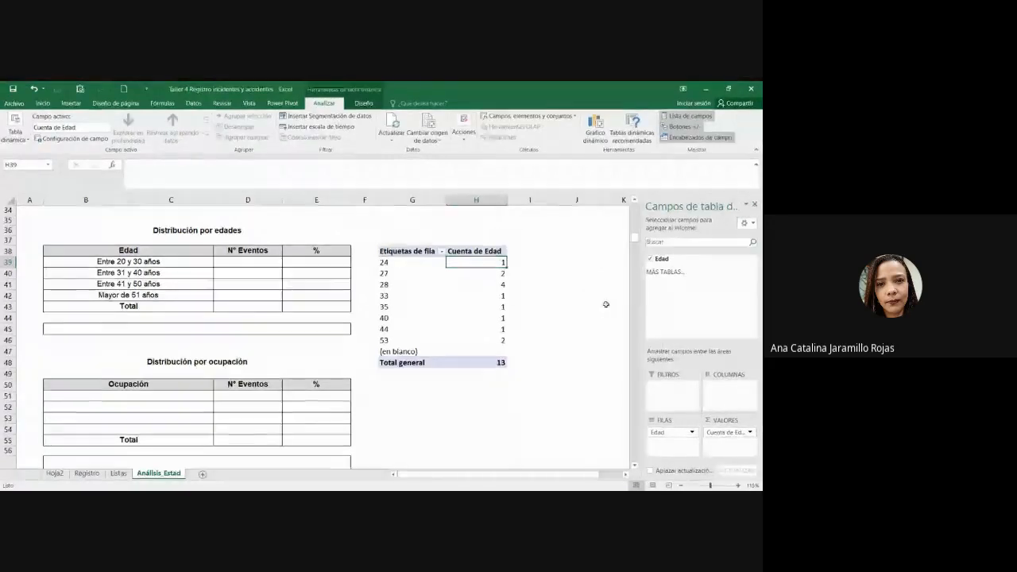
click(606, 304)
click(455, 275)
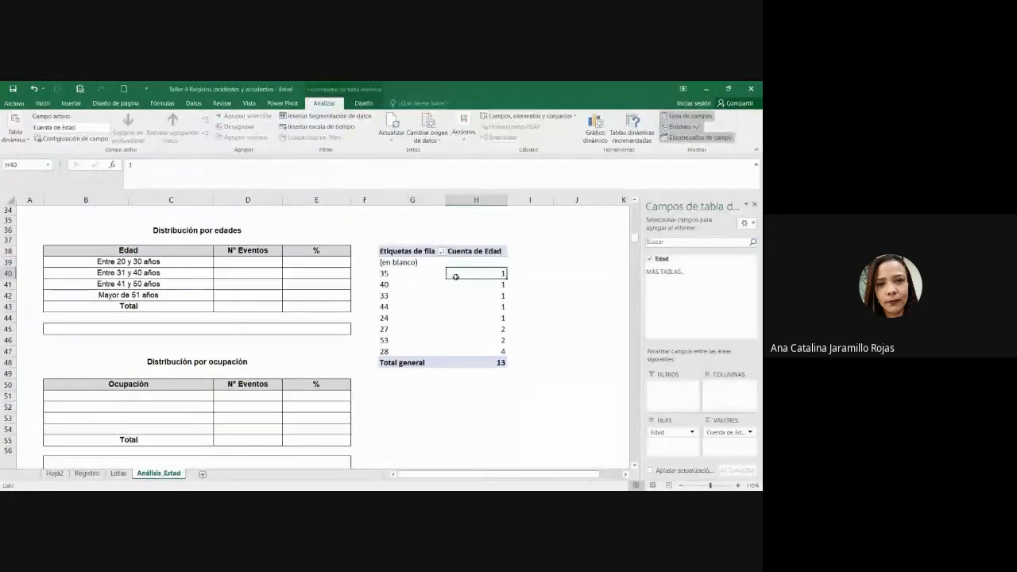
right_click(488, 276)
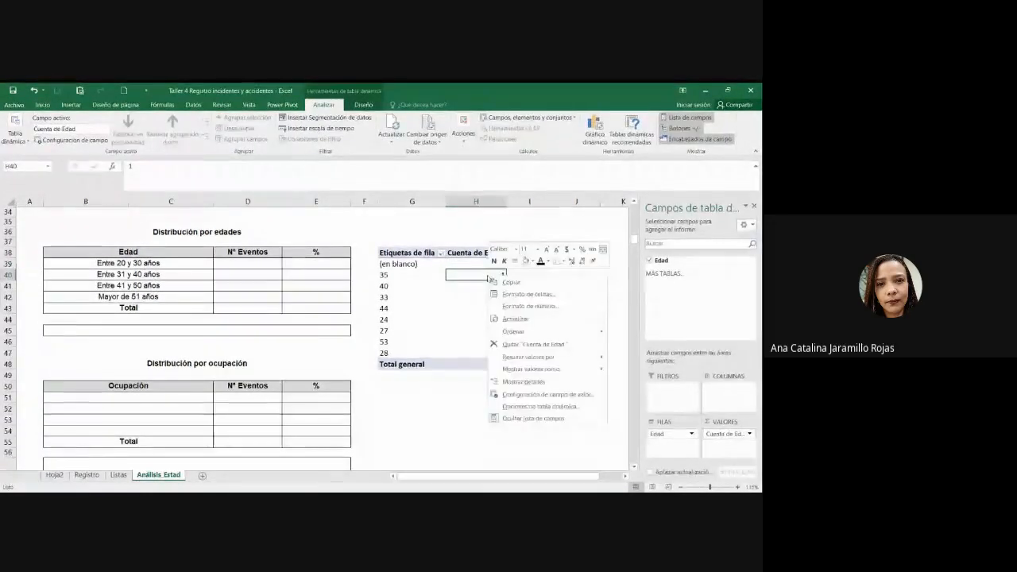
click(444, 288)
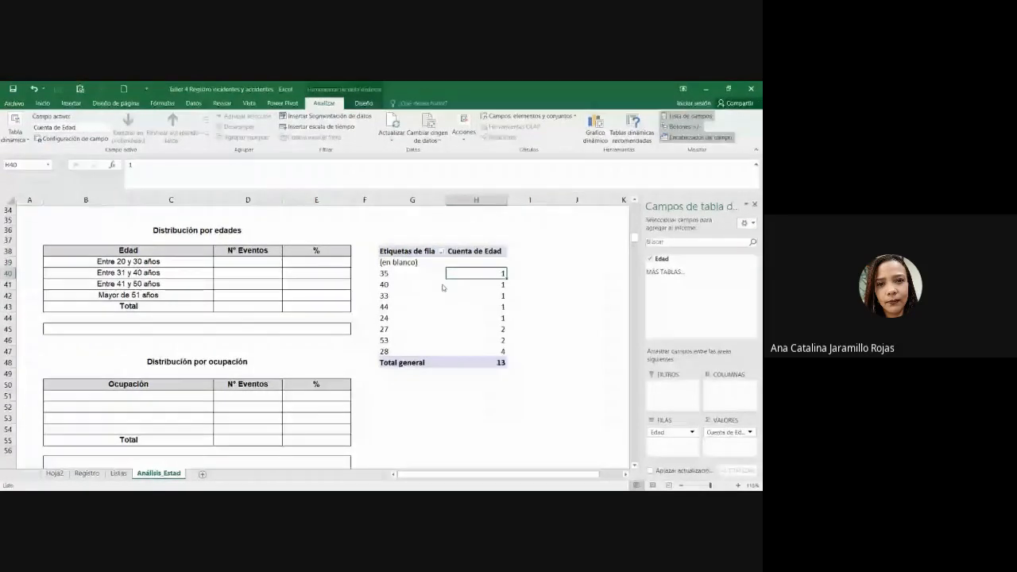
Step: Sort the pivot ages from largest to smallest, 53 down to 24
click(413, 274)
right_click(415, 273)
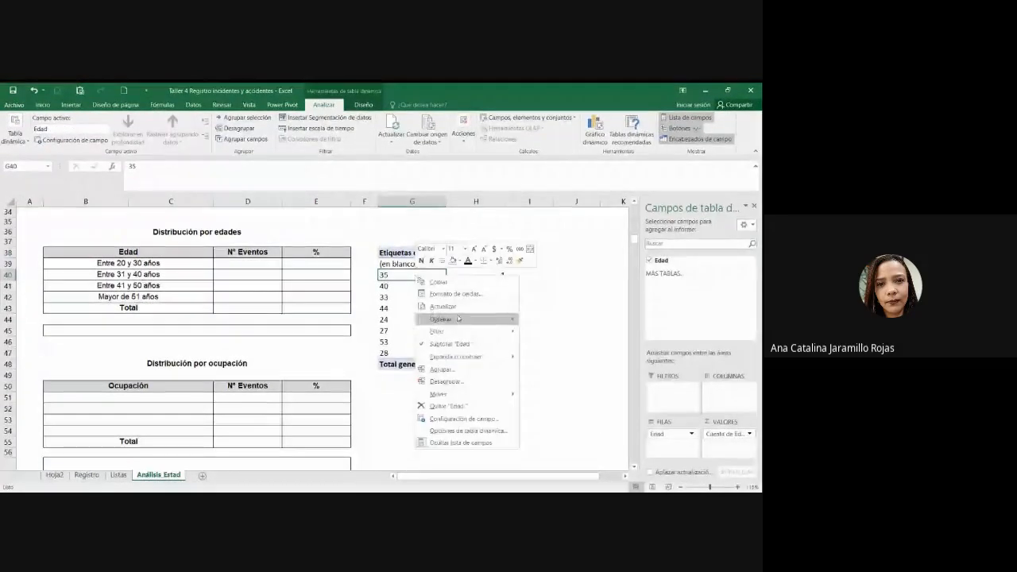
click(571, 335)
click(572, 330)
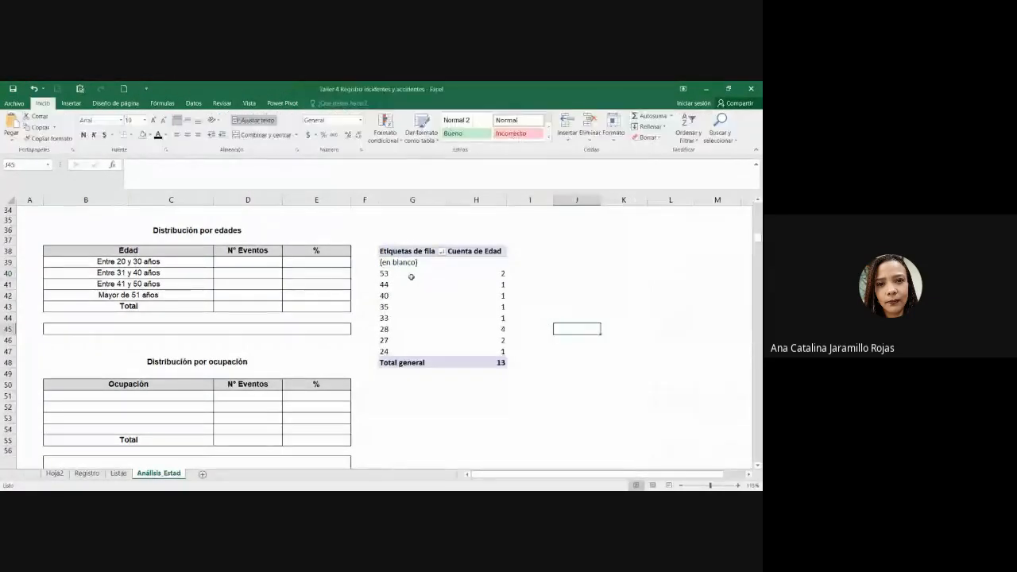
click(411, 275)
click(530, 306)
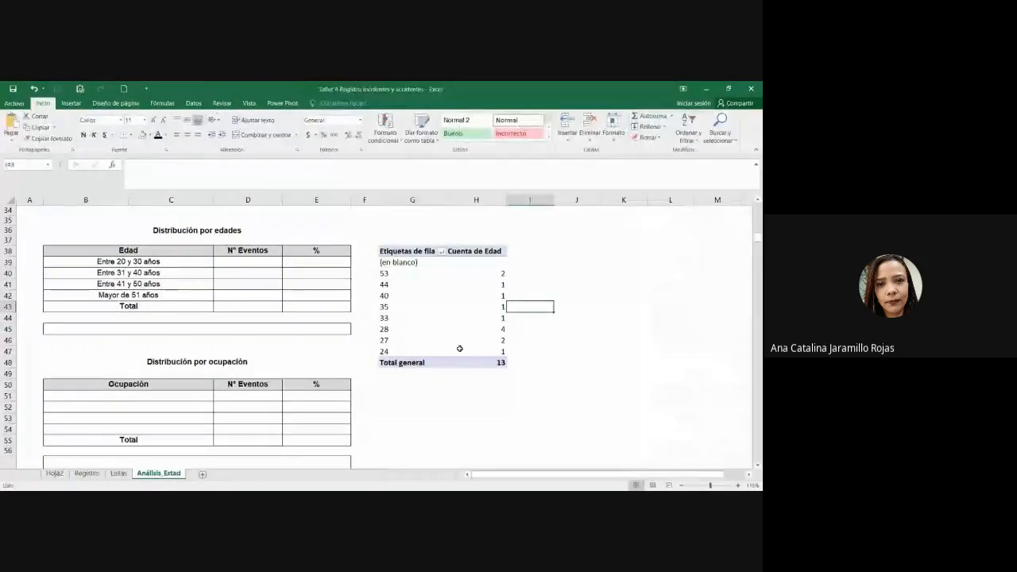
click(390, 352)
drag(406, 352, 487, 351)
drag(404, 342, 502, 341)
click(384, 330)
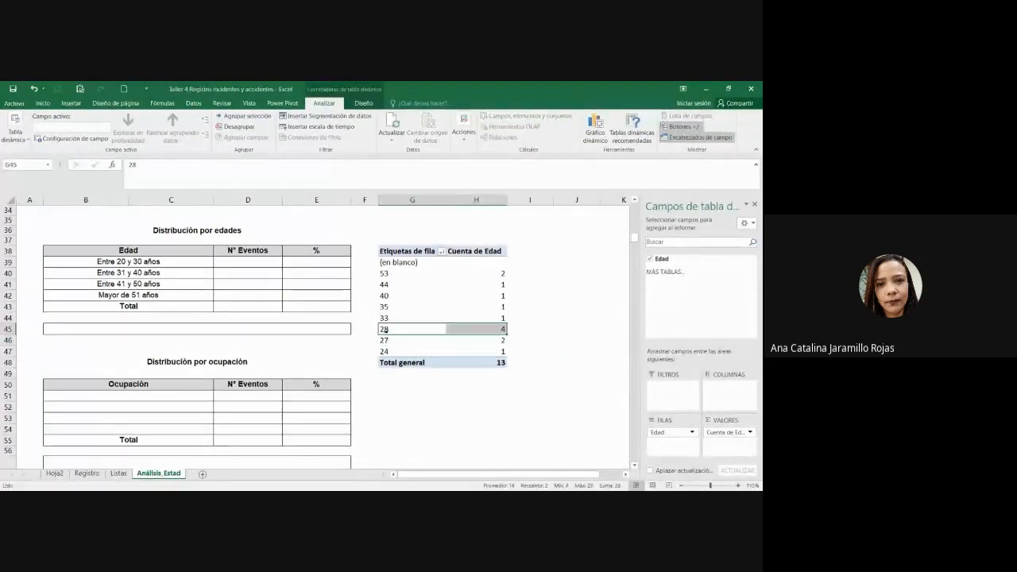
click(498, 318)
click(500, 305)
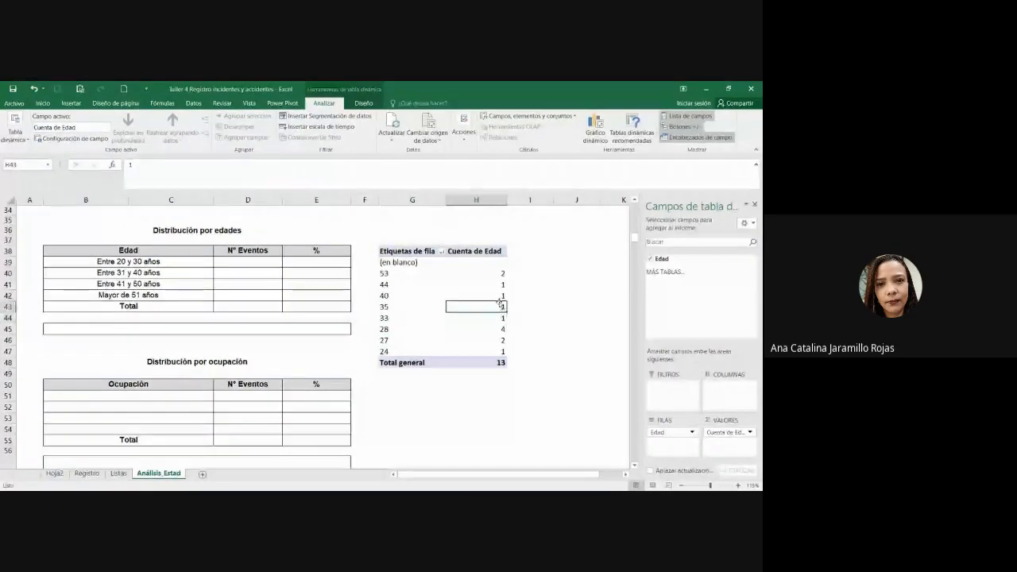
click(500, 295)
click(497, 285)
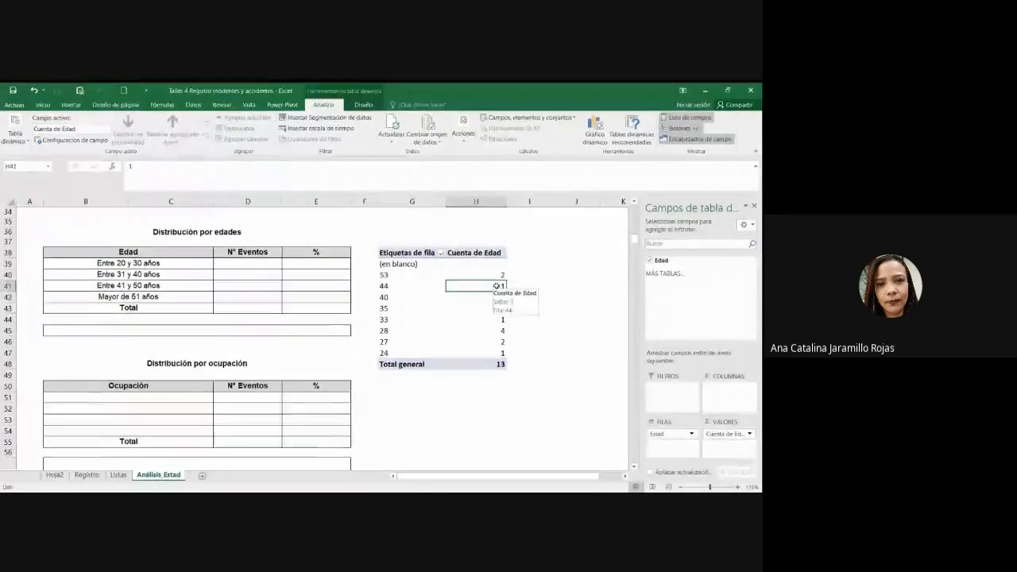
click(499, 275)
click(531, 308)
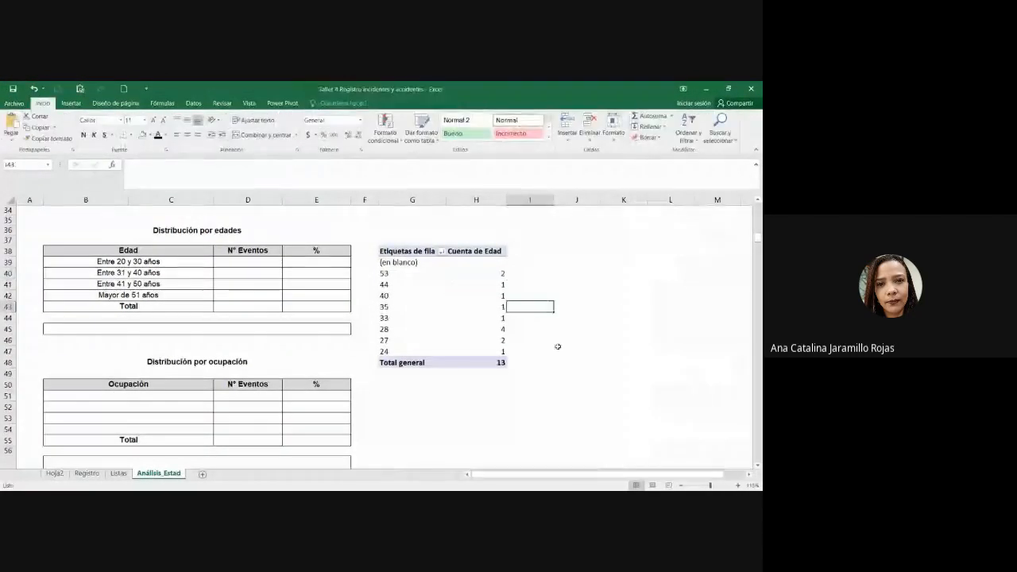
drag(397, 273, 504, 351)
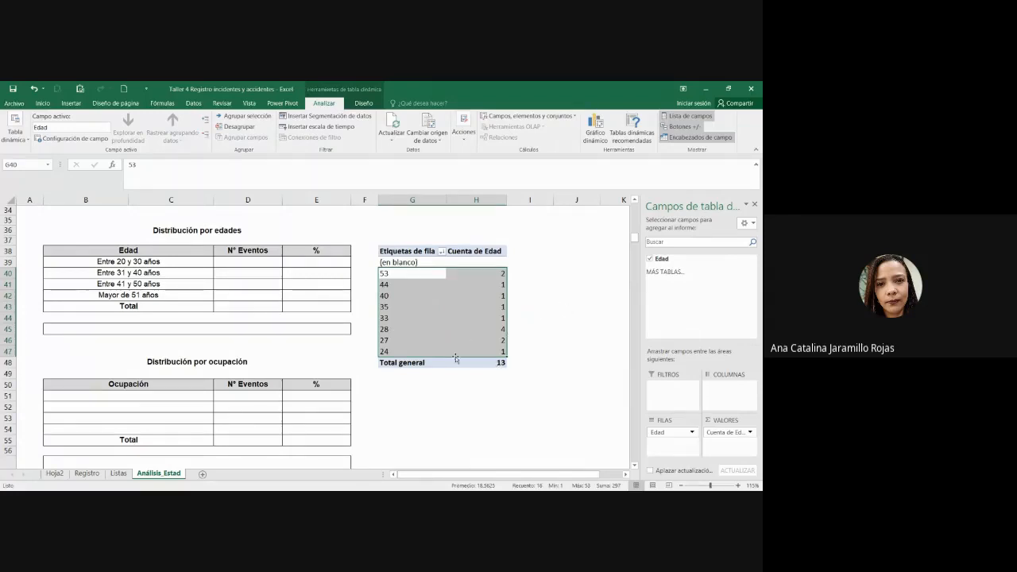
click(246, 263)
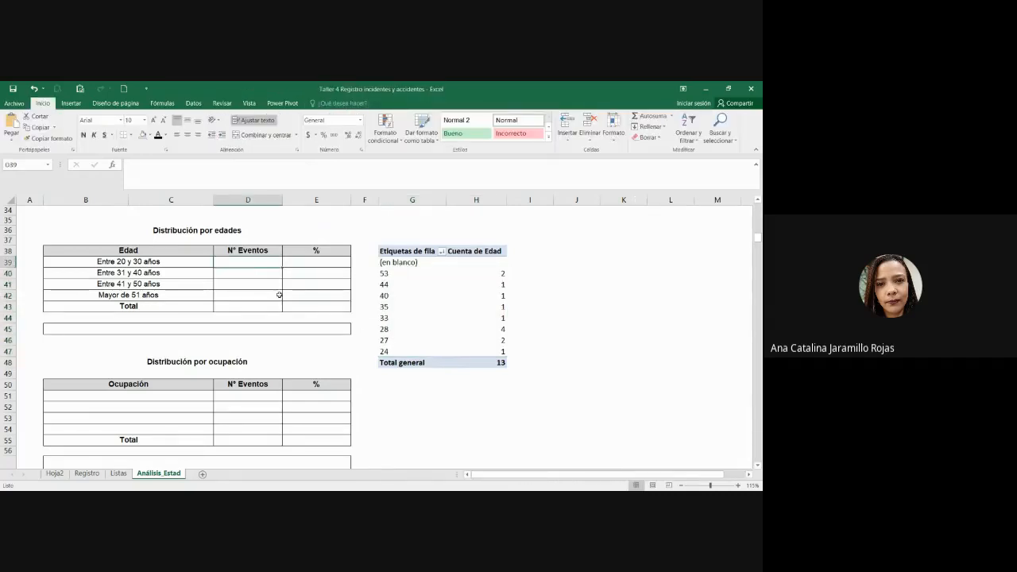
click(147, 263)
drag(405, 330, 496, 349)
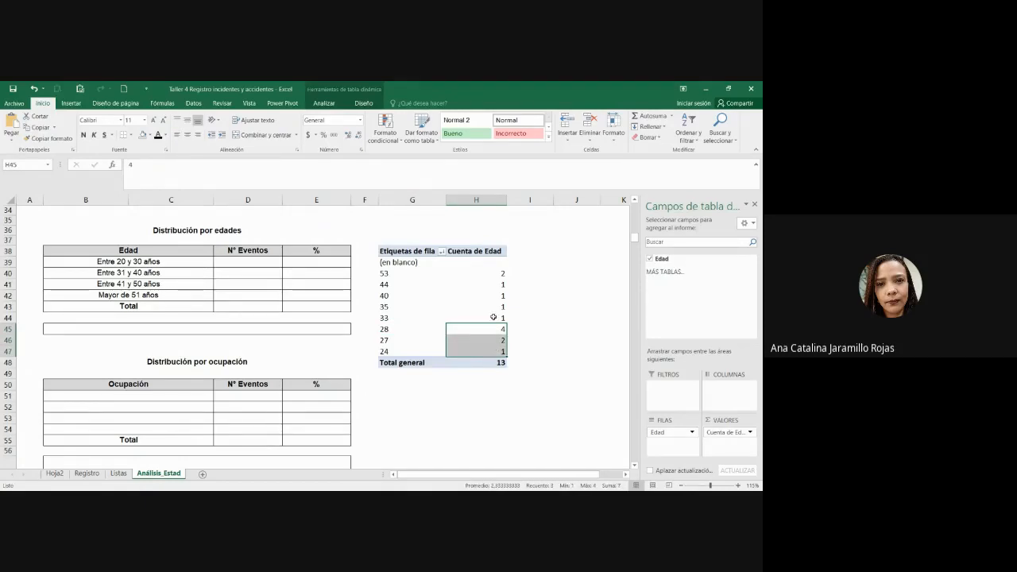
mouse_move(493, 317)
mouse_down()
mouse_move(491, 298)
mouse_move(491, 317)
mouse_up()
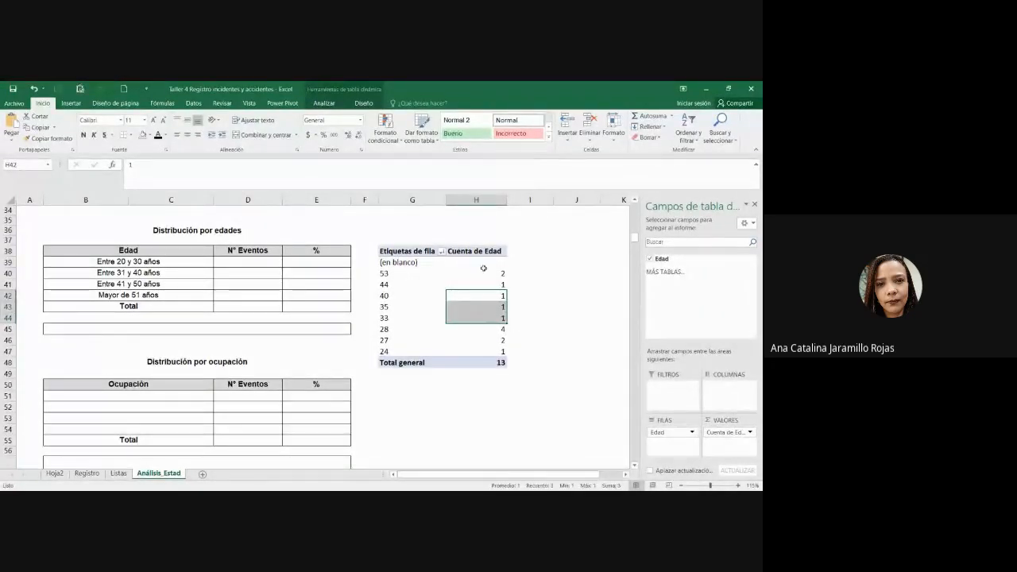
drag(483, 273, 485, 284)
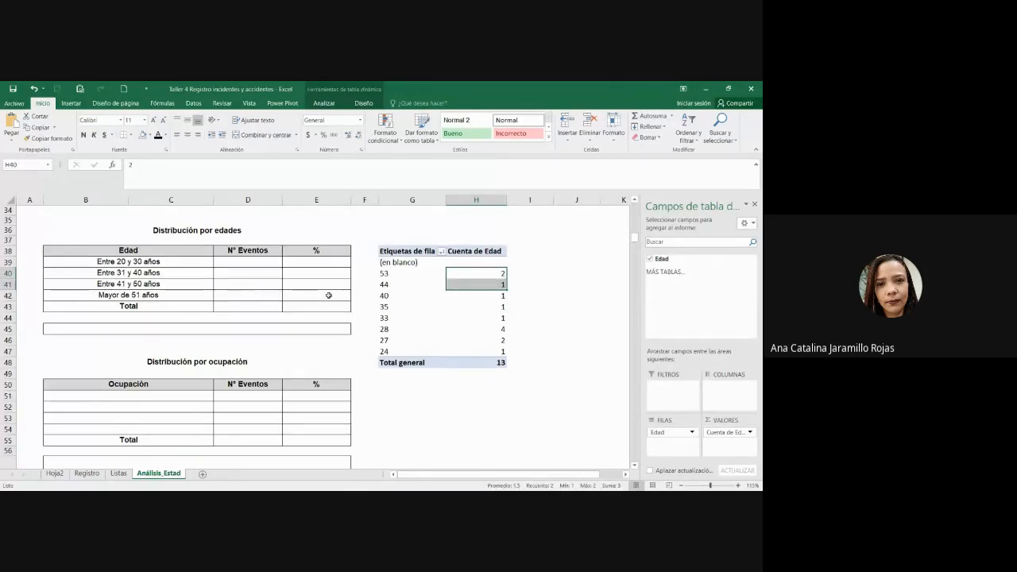
click(481, 285)
click(106, 295)
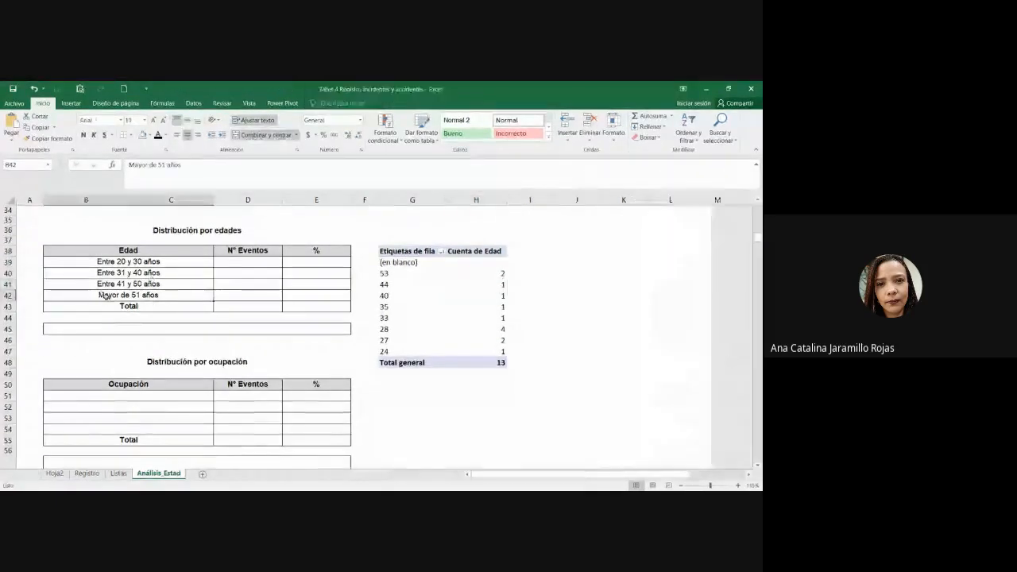
click(238, 294)
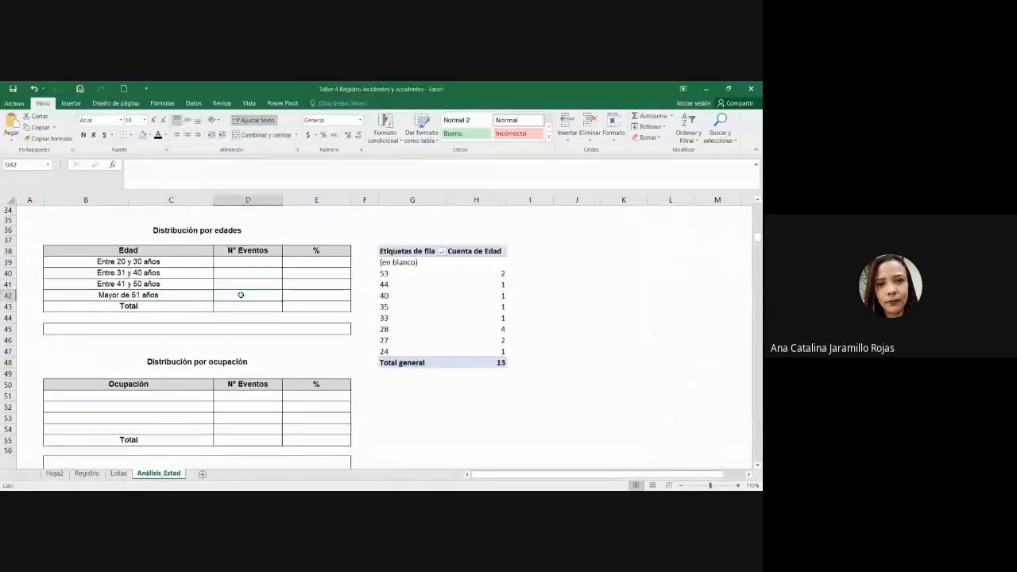
click(502, 272)
click(532, 284)
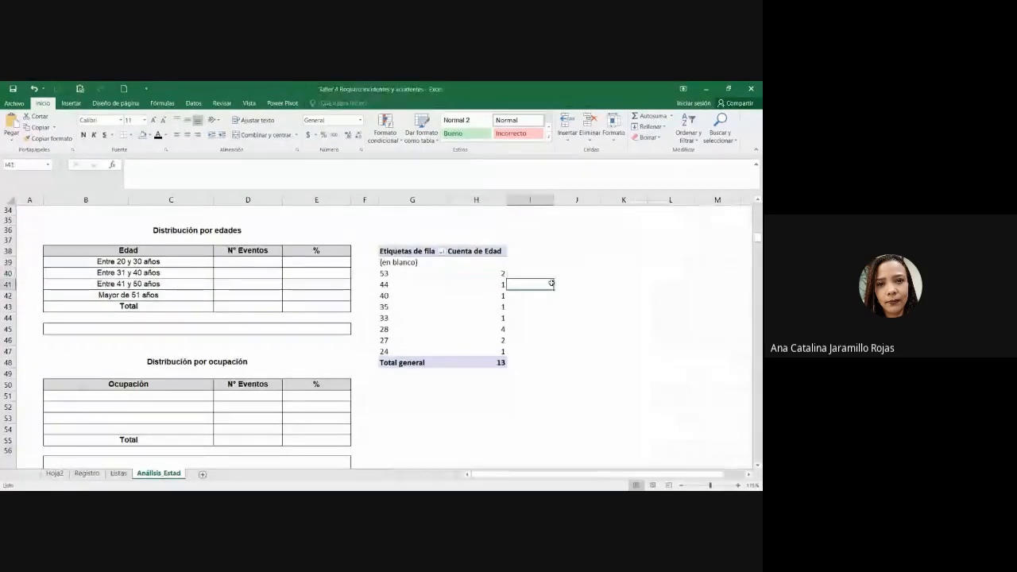
mouse_move(475, 325)
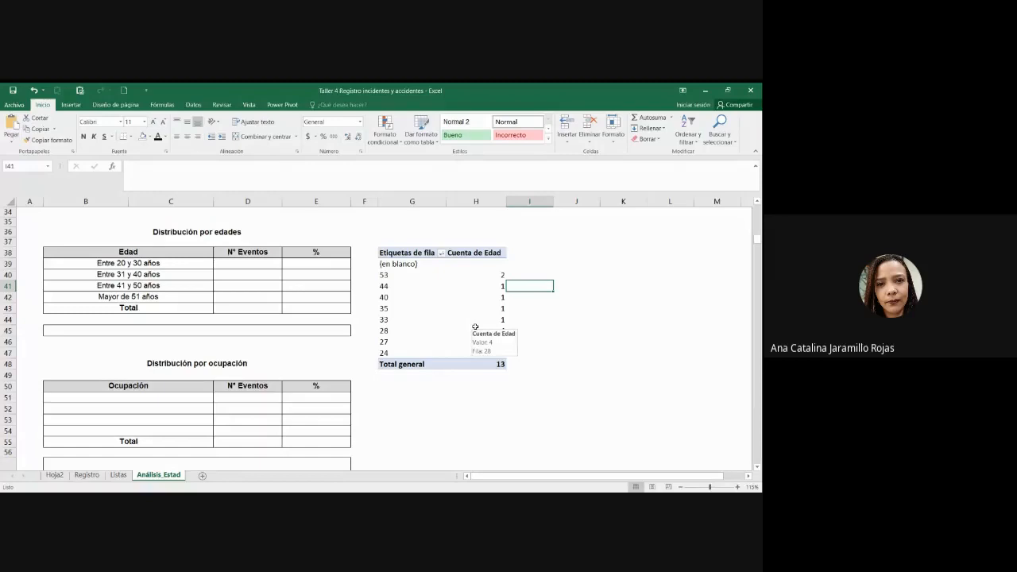
drag(389, 274, 446, 352)
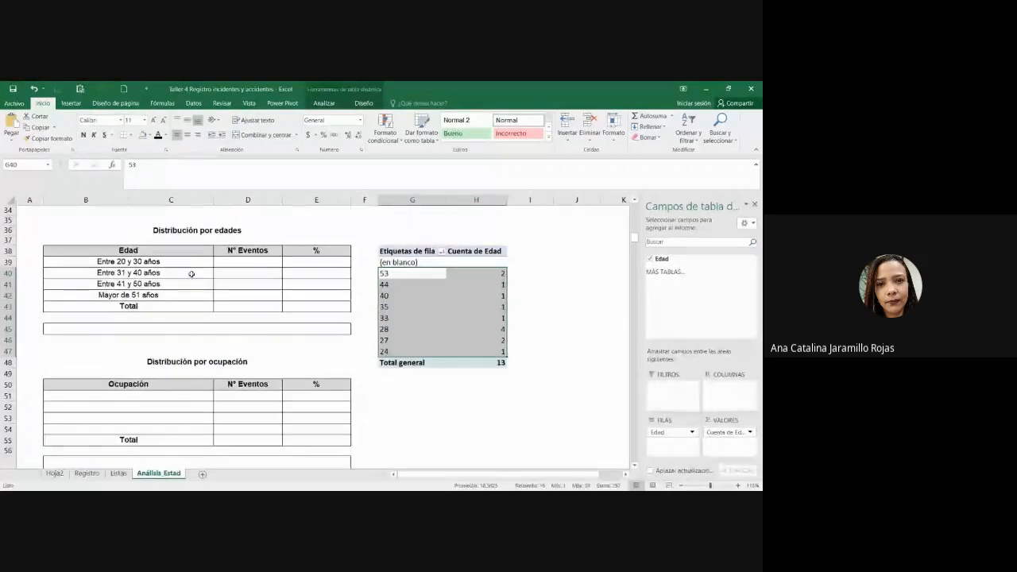
drag(186, 262, 209, 305)
click(197, 307)
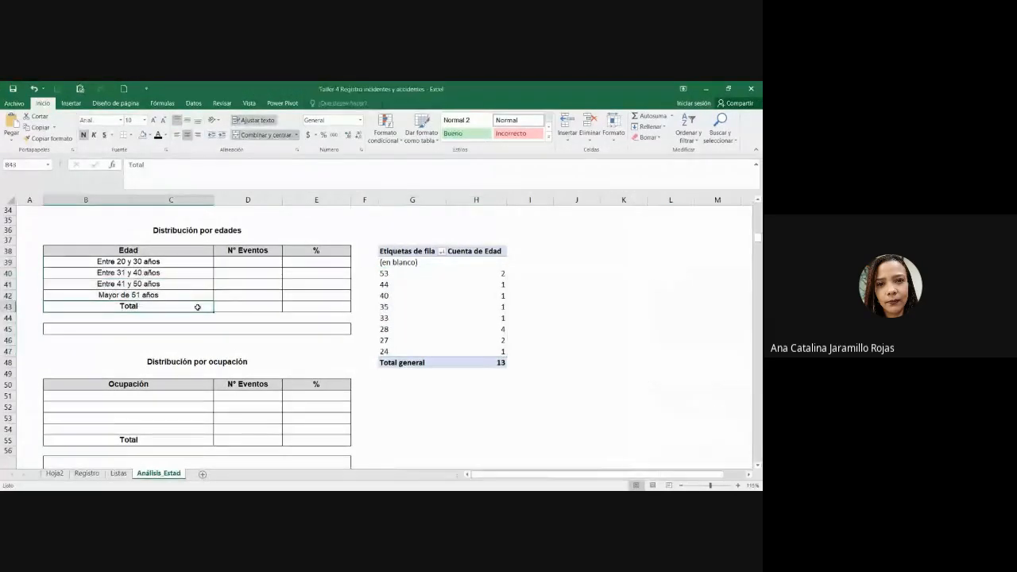
click(200, 294)
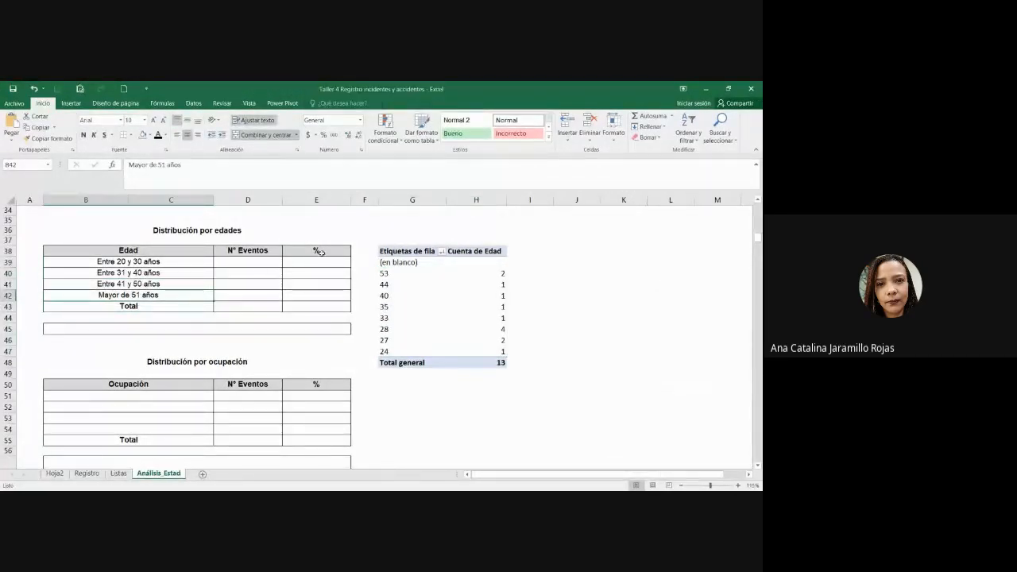
click(569, 425)
scroll(569, 425, up, 4)
scroll(569, 425, down, 4)
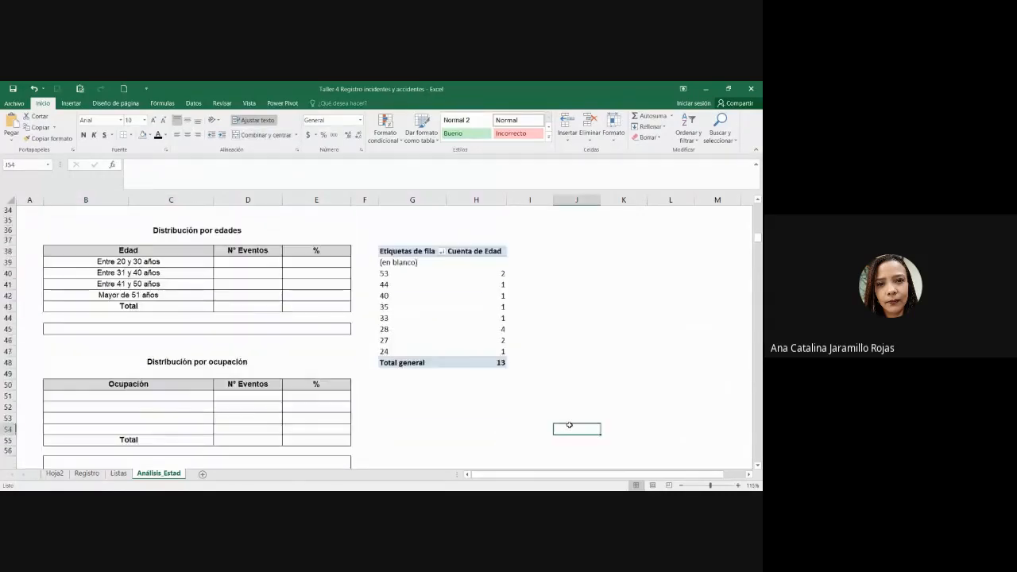
scroll(289, 367, up, 3)
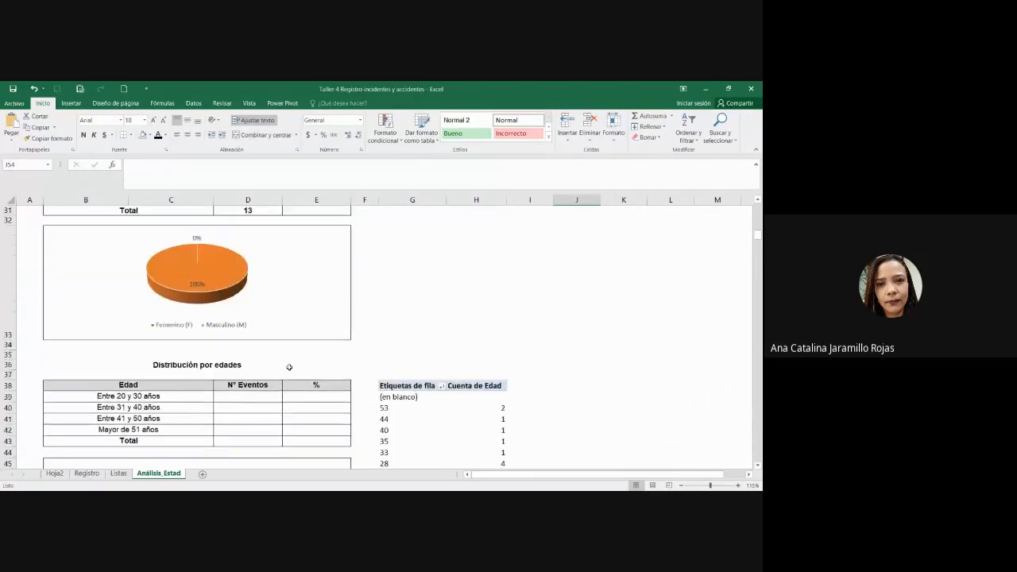
scroll(289, 367, down, 3)
click(265, 271)
Step: Start a CONTAR.SI formula in D39 referencing the Registro ages J10:J22
click(256, 261)
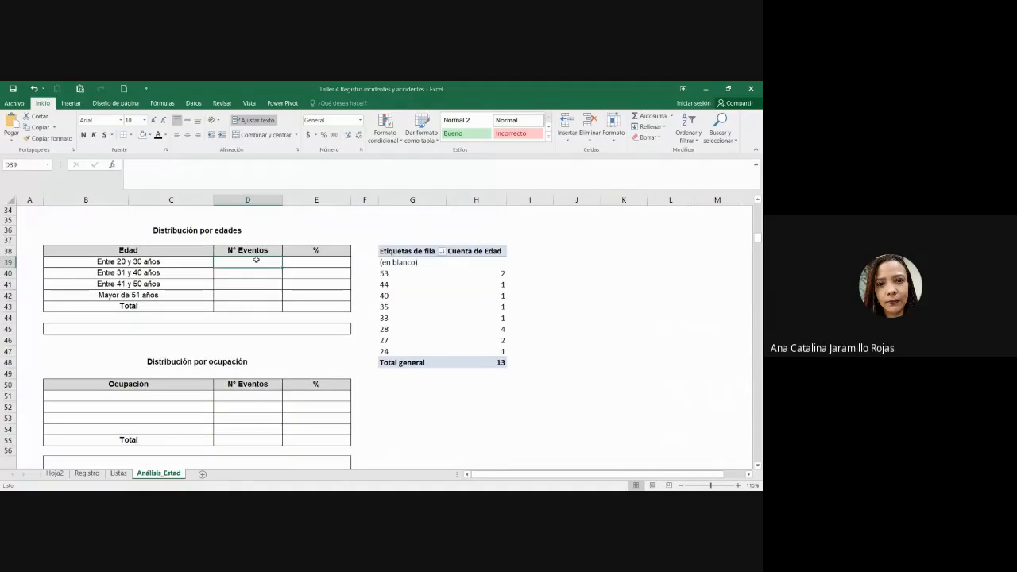
text(=cob)
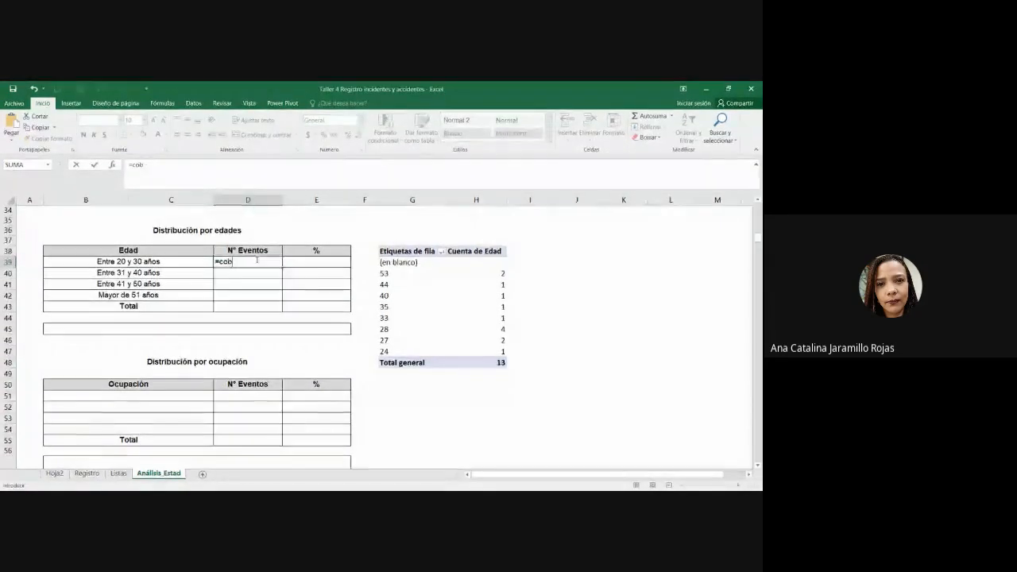
key(BackSpace)
text(ntar)
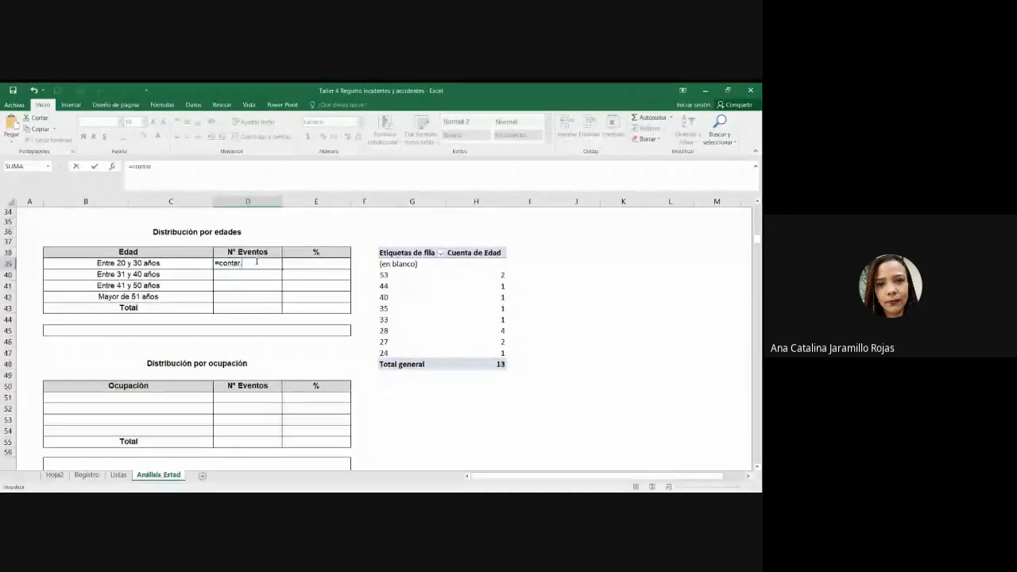
text(.si()
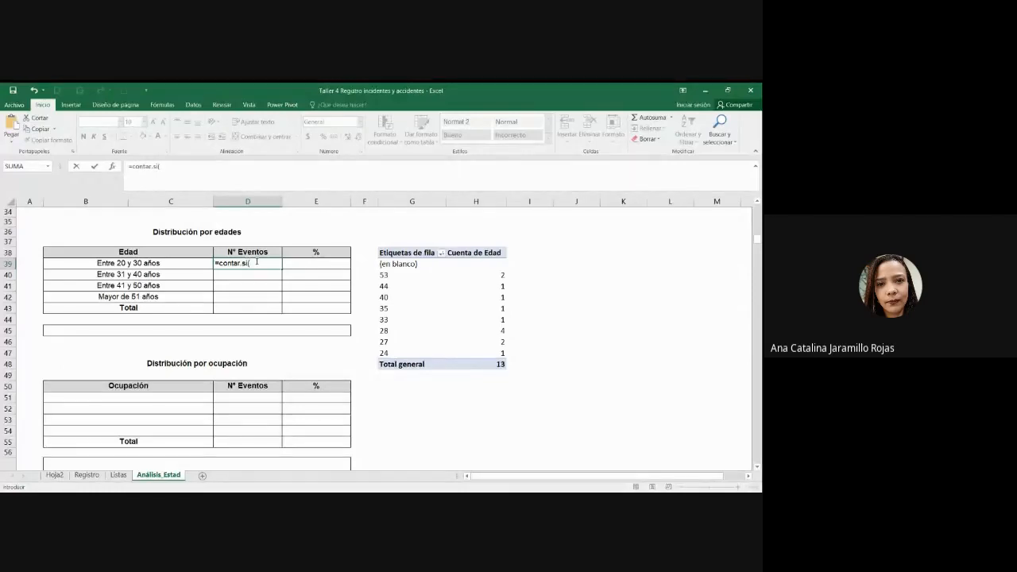
click(86, 475)
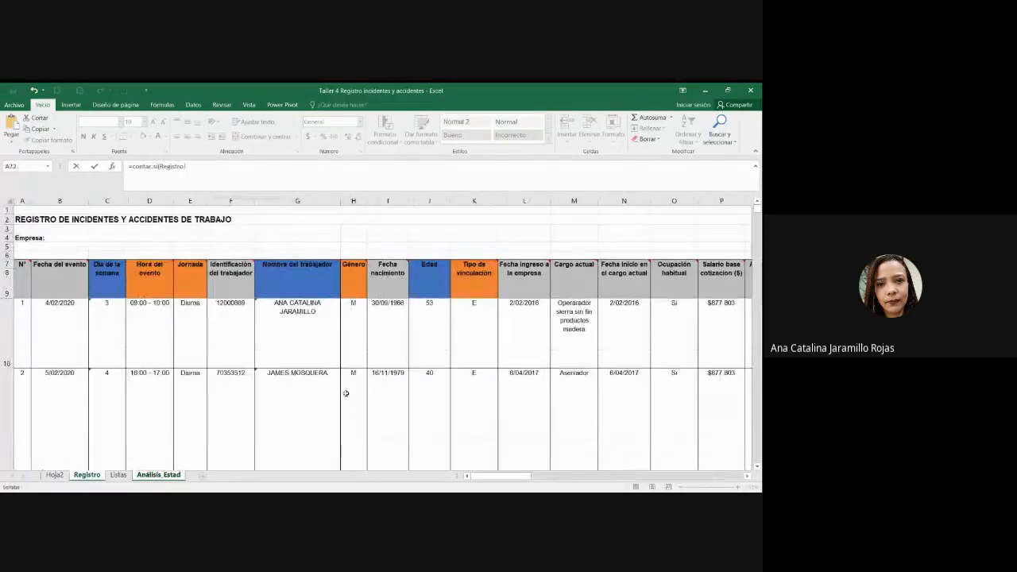
click(438, 321)
drag(438, 322, 433, 457)
Step: Change it to CONTAR.SI.CONJUNTO with quoted ">20" and "<=30" criteria; Excel reports too few arguments
click(222, 166)
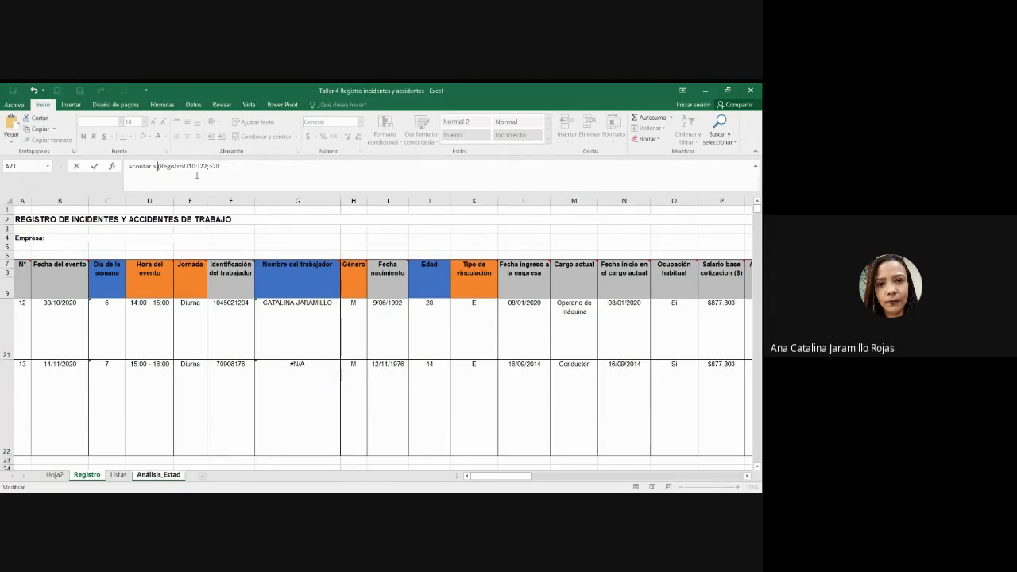
text(.conjunto)
key(BackSpace)
key(Return)
key(Return)
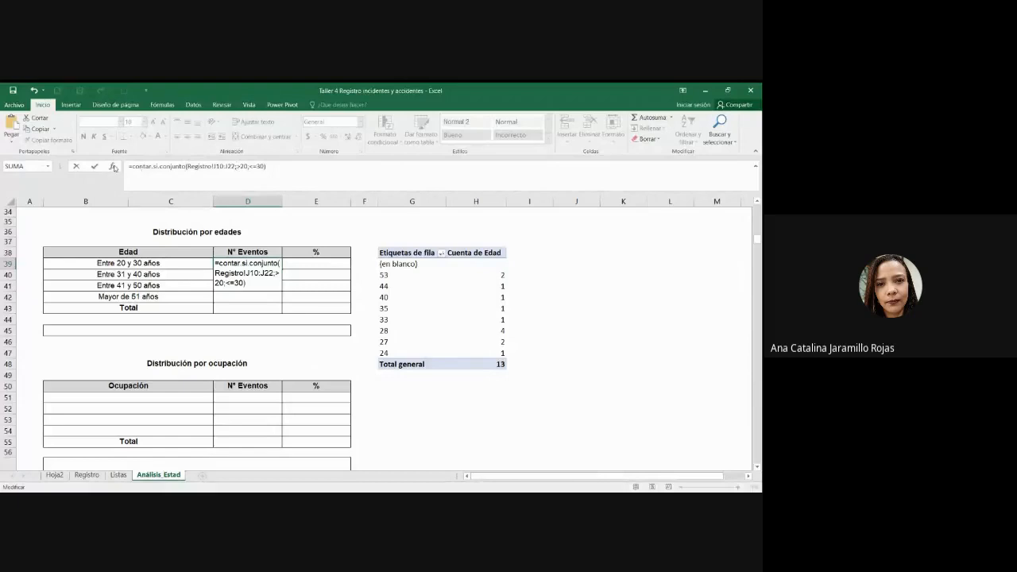
key(Return)
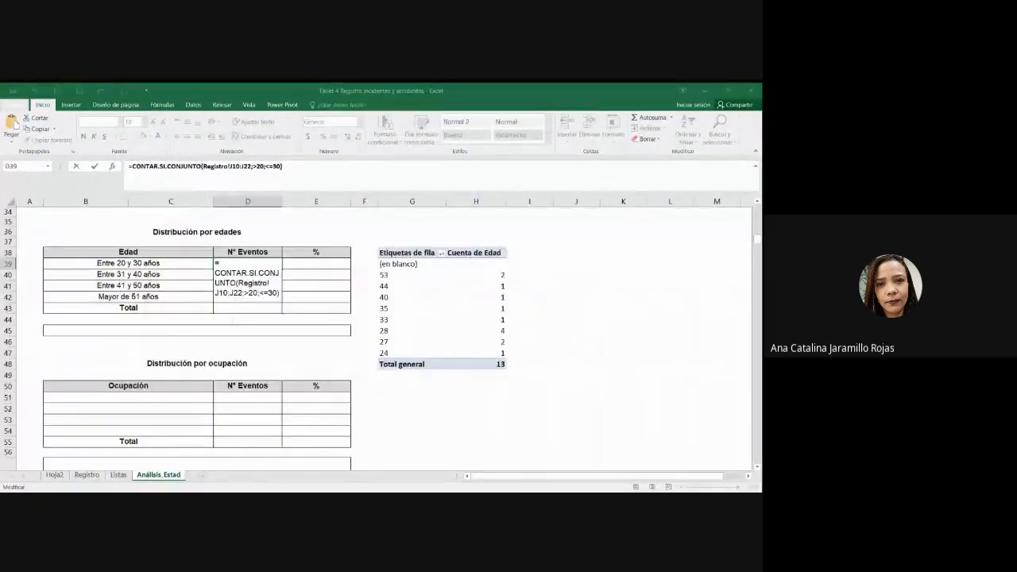
text(")
key(Right)
key(Right)
key(Right)
text(";)
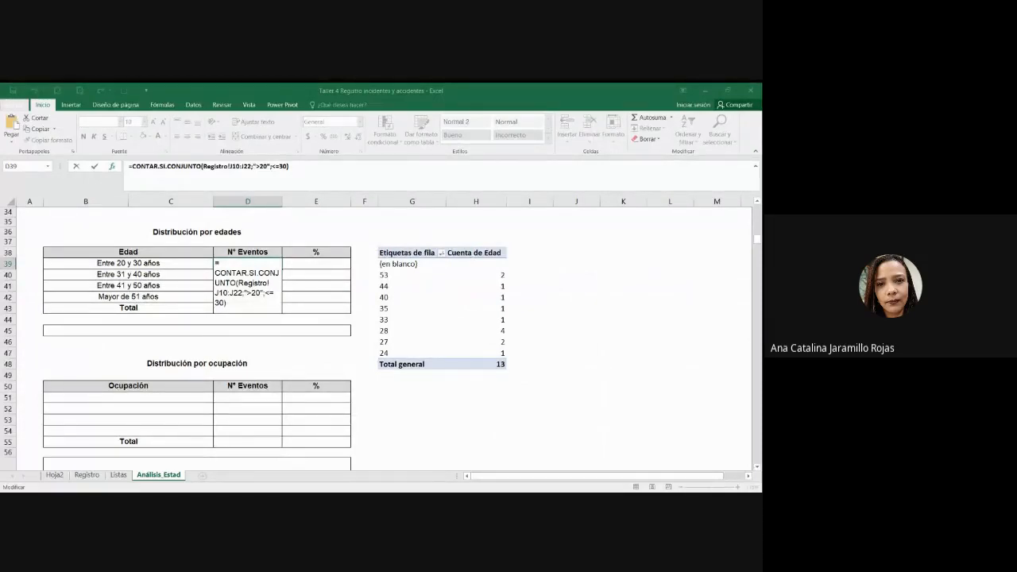
text(")
key(Return)
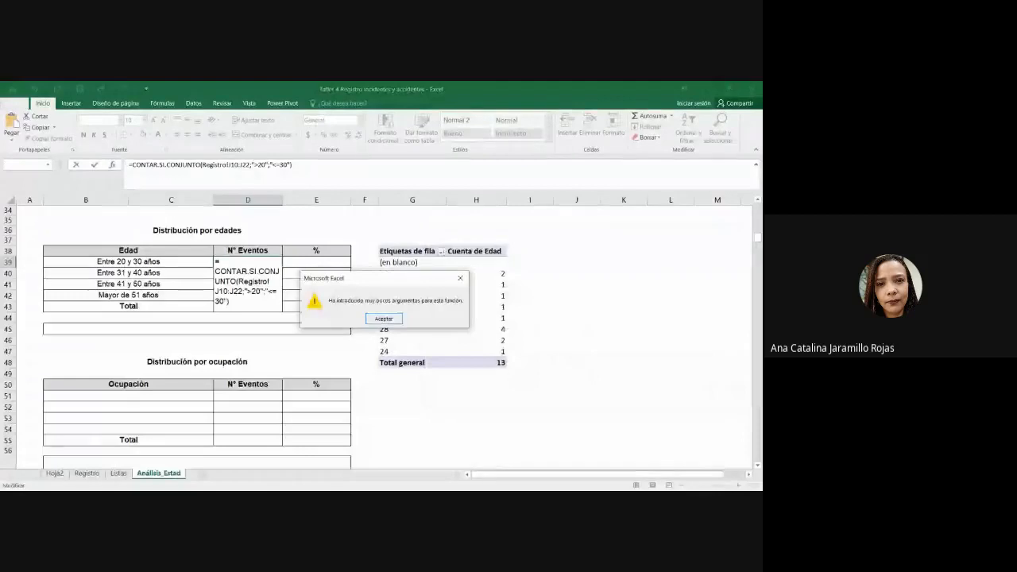
Step: Dismiss the too-few-arguments error and retry the formula, which fails again
key(Return)
click(337, 167)
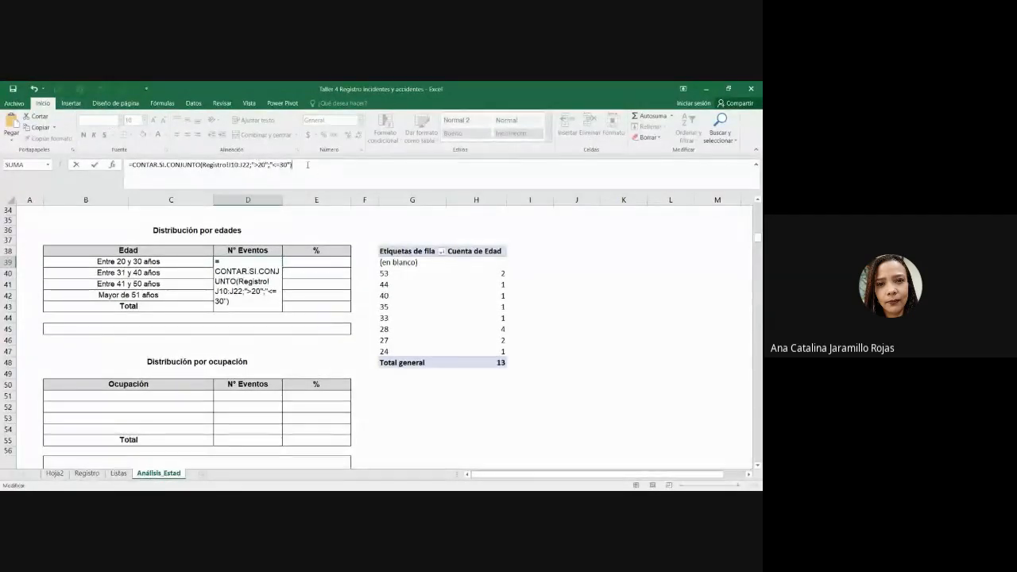
click(114, 166)
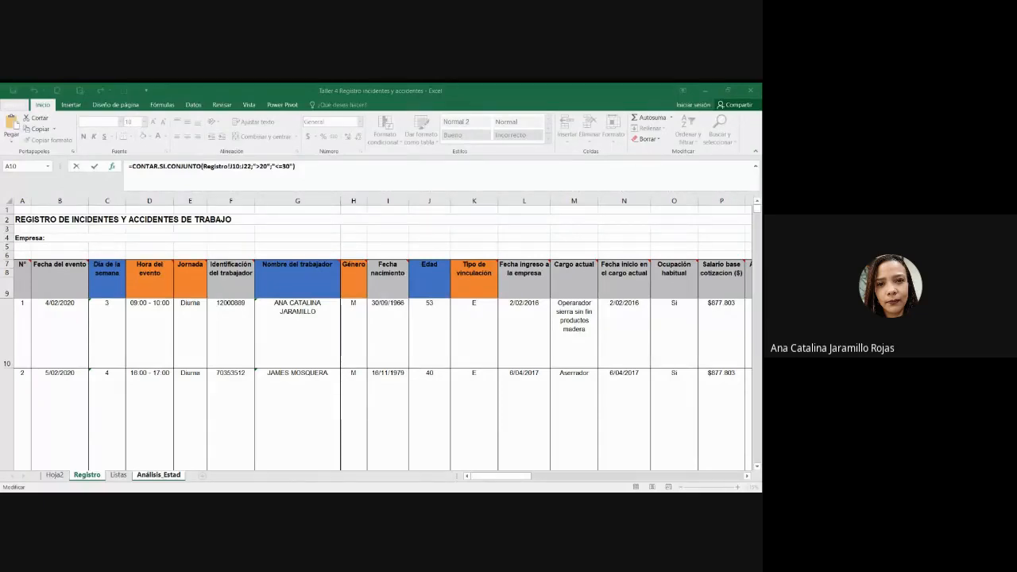
key(Return)
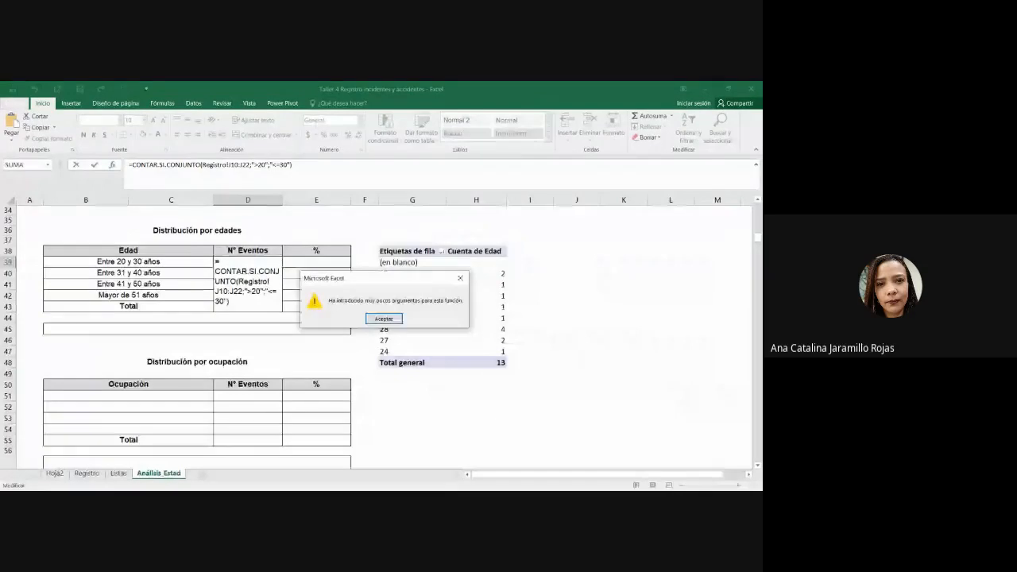
click(373, 318)
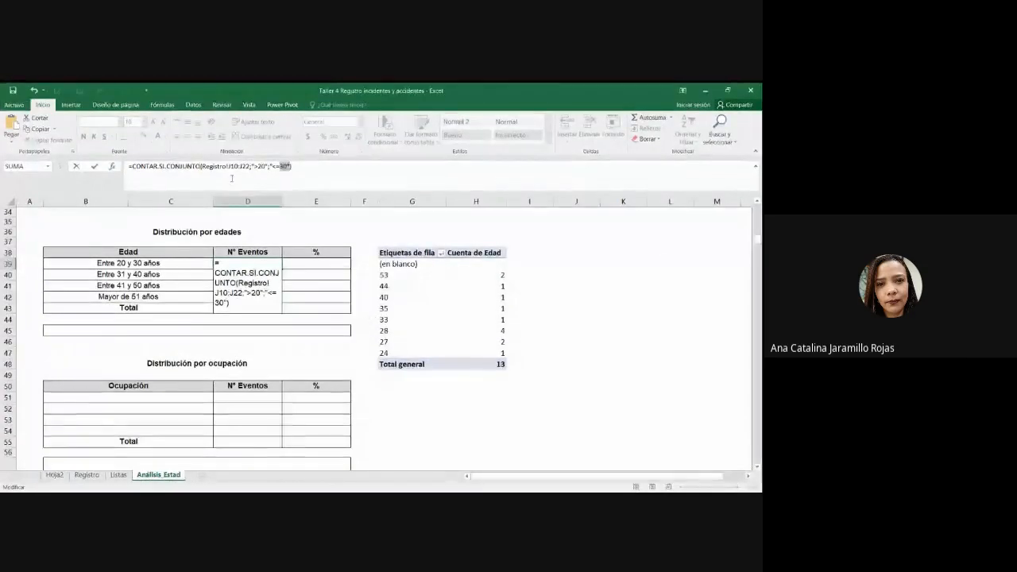
Step: Insert Registro!J10:J22; before "<=30" so D39 returns 7
click(335, 180)
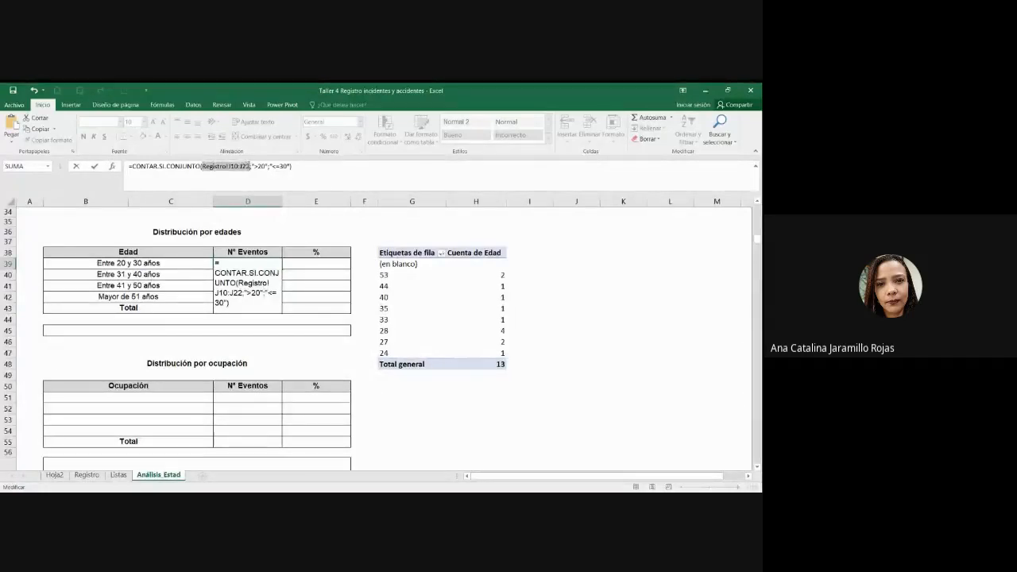
click(268, 166)
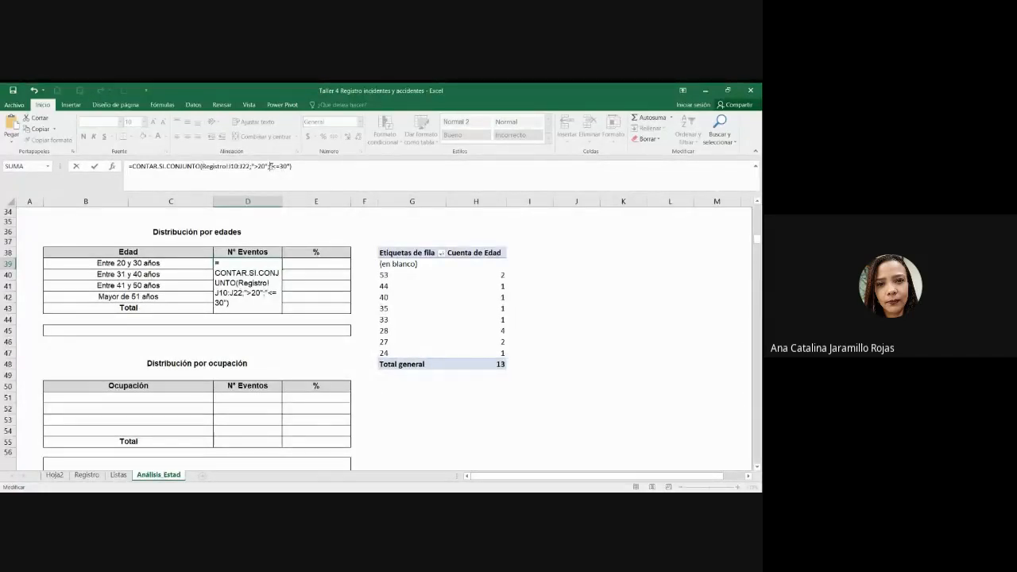
key(ctrl+v)
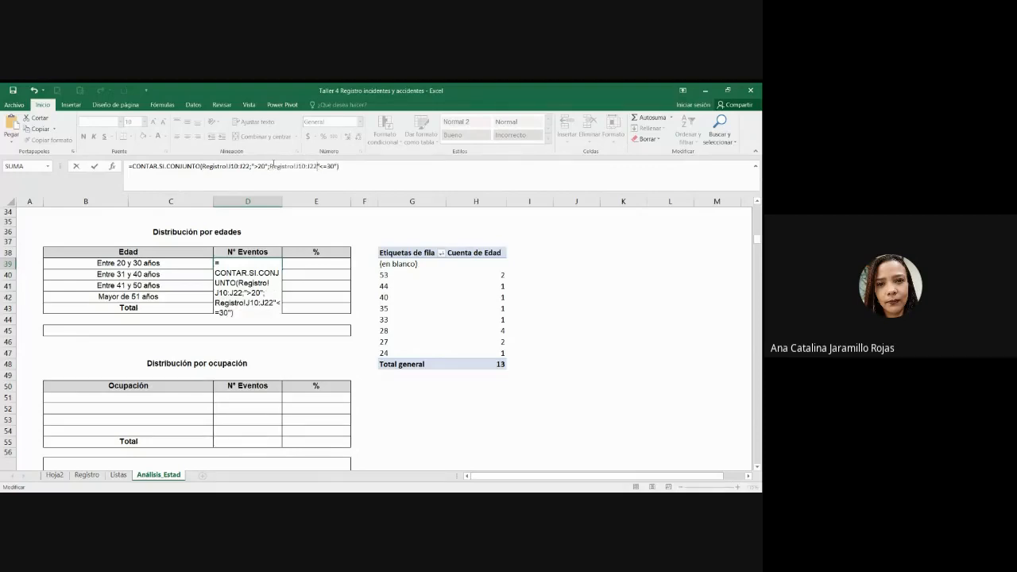
text(;)
key(Return)
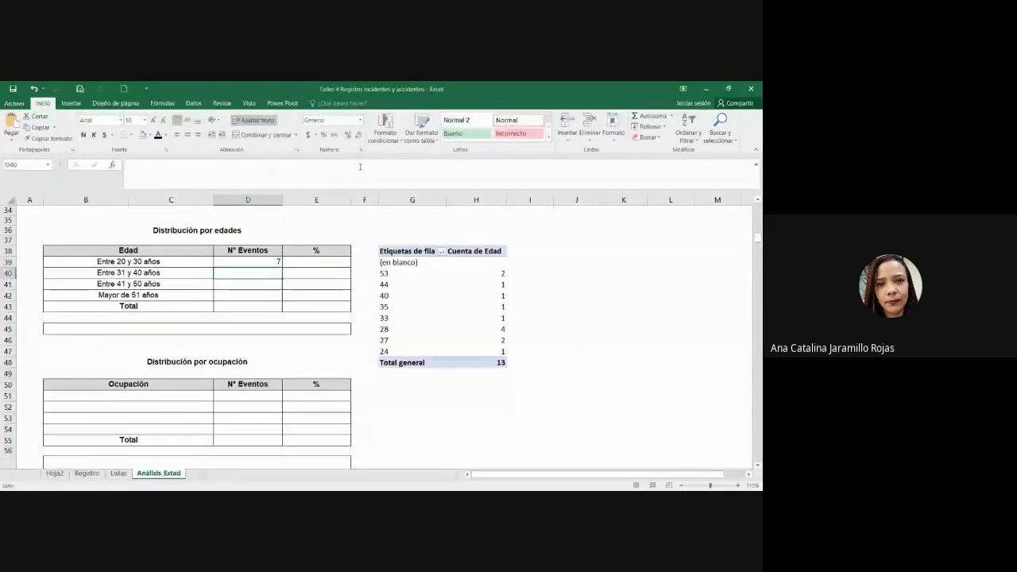
click(272, 261)
Step: Rewrite D39 as =CONTAR.SI.CONJUNTO with Registro!J10:J22 selected for both criteria ranges
click(187, 134)
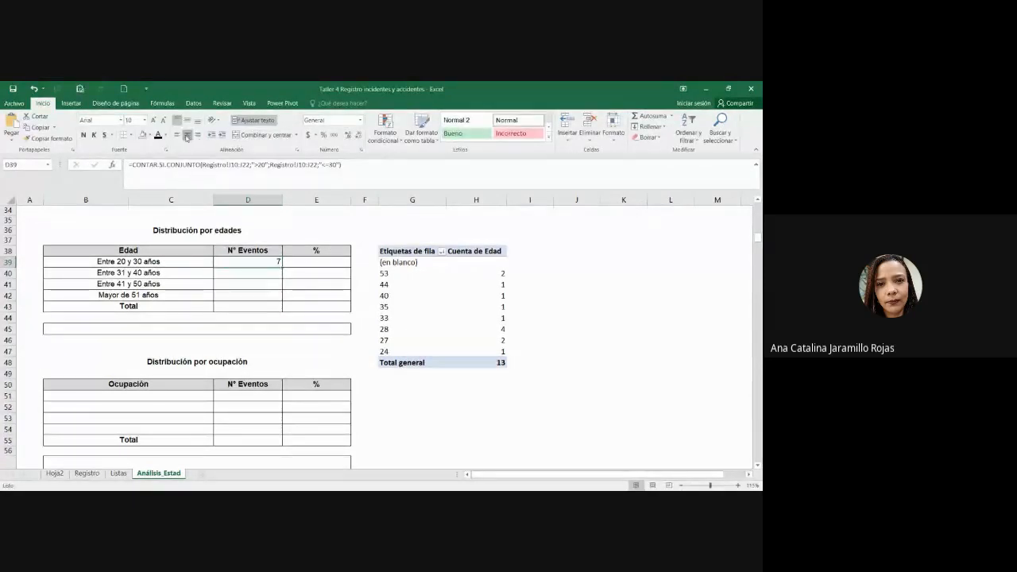
key(Delete)
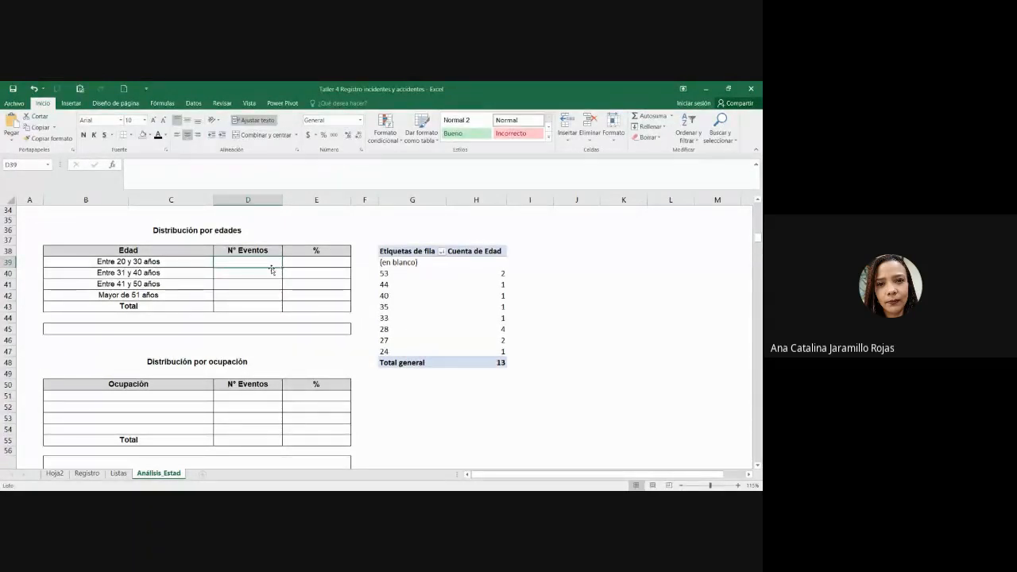
text(=CON)
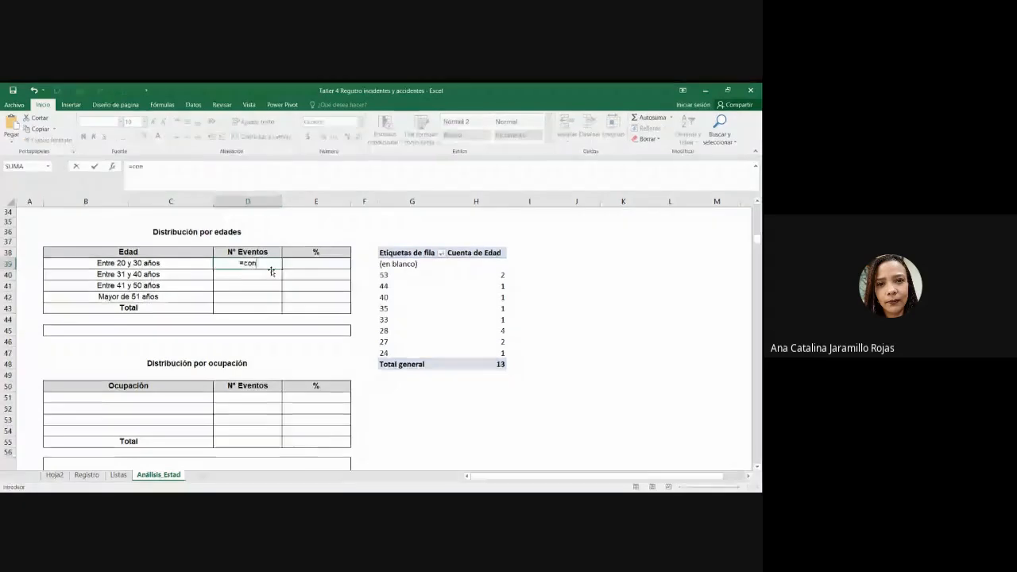
text(T)
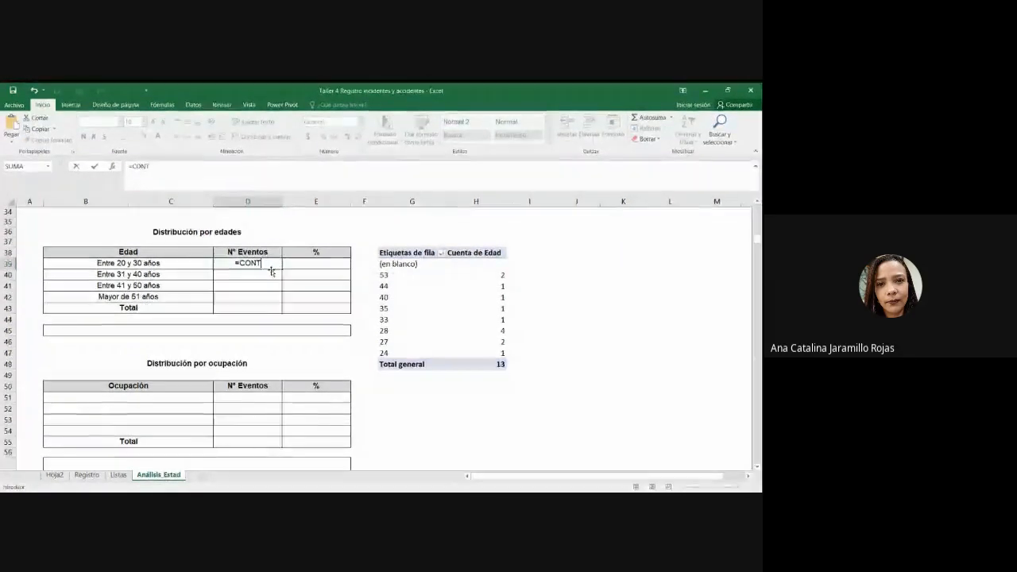
text(AR.SI.CONJUNTO)
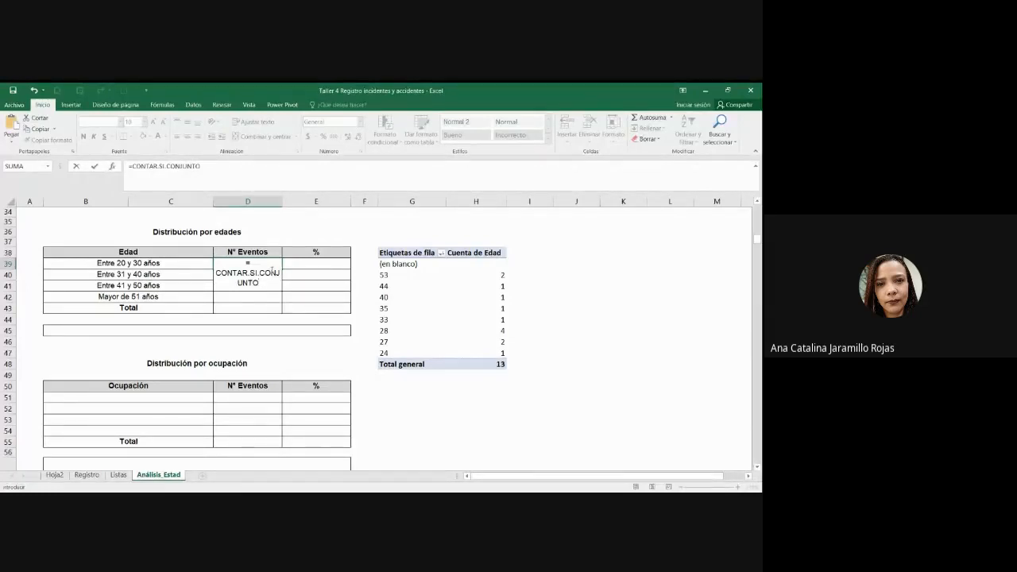
text(()
click(86, 474)
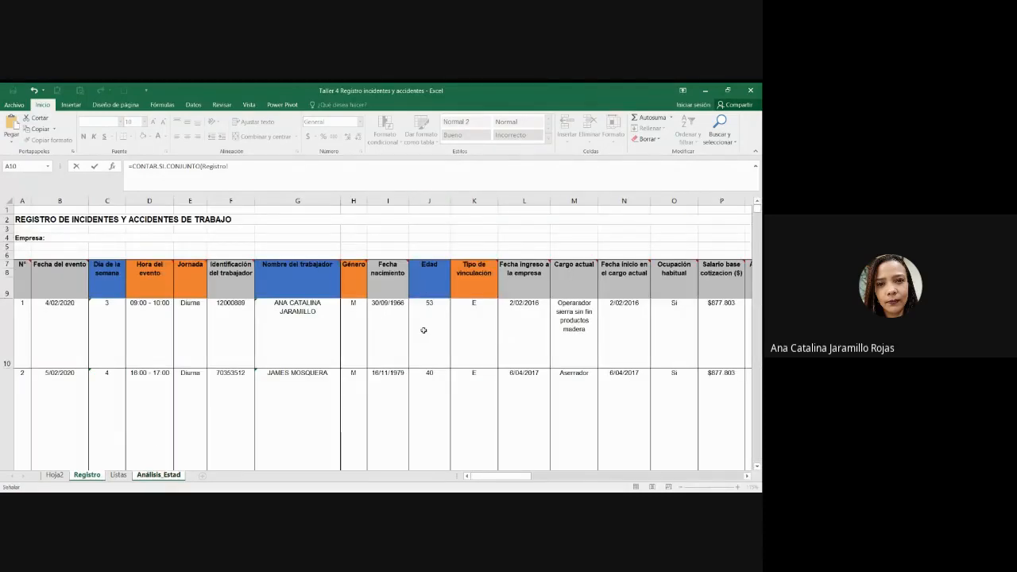
click(424, 330)
scroll(423, 331, down, 4)
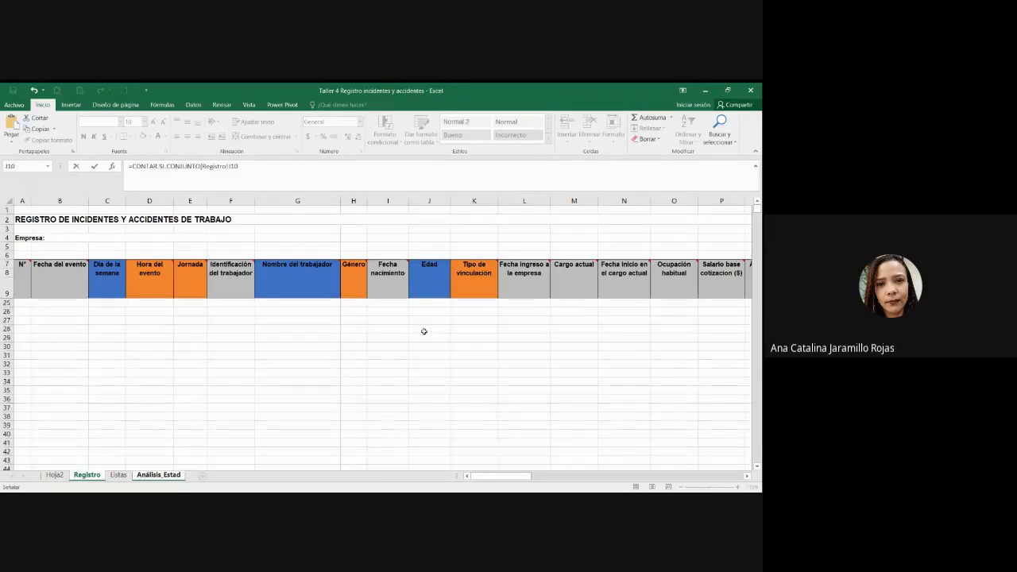
drag(424, 331, 439, 376)
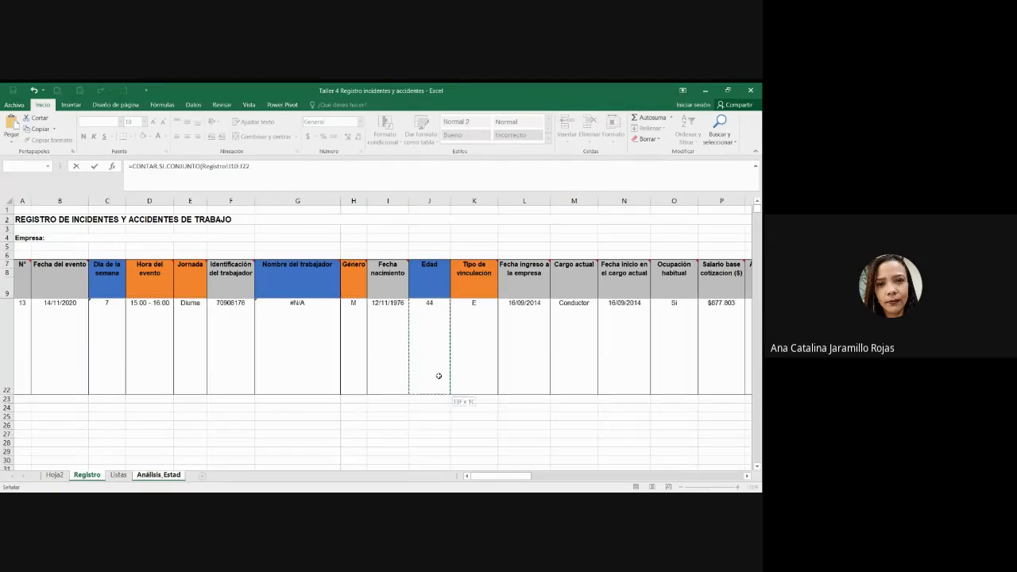
text(;>20;)
scroll(464, 358, up, 2)
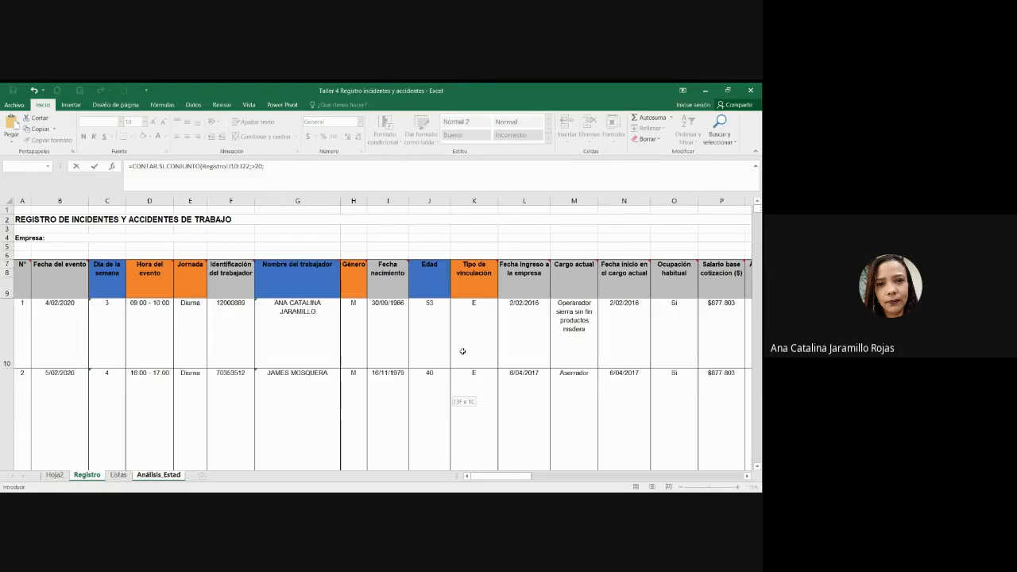
click(444, 324)
scroll(445, 324, up, 1)
scroll(433, 357, down, 3)
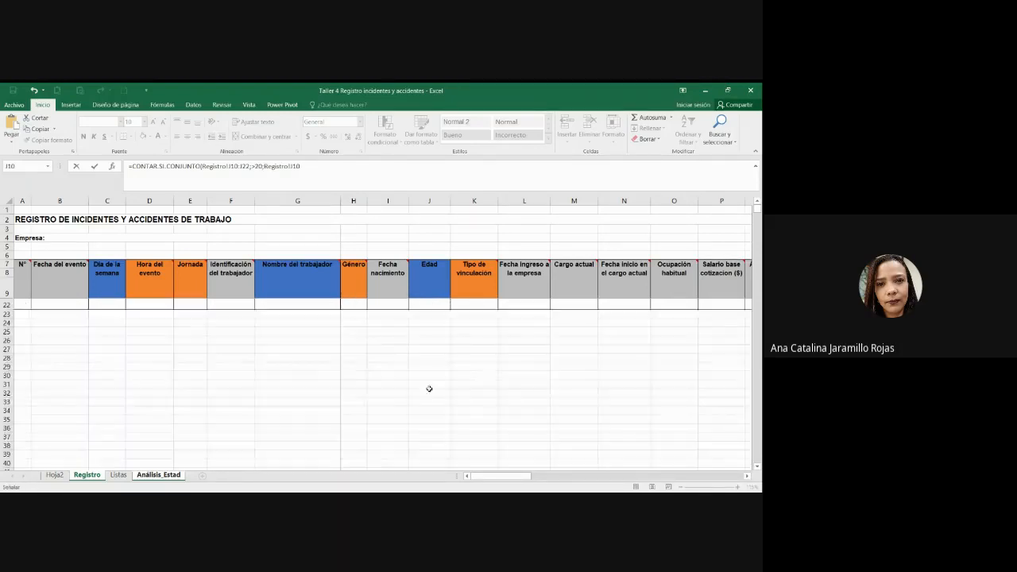
scroll(430, 381, up, 2)
shift+click(430, 361)
Step: Fix the quotes on the ">20" and "<=30" criteria so D39 shows 7
text(<=30")
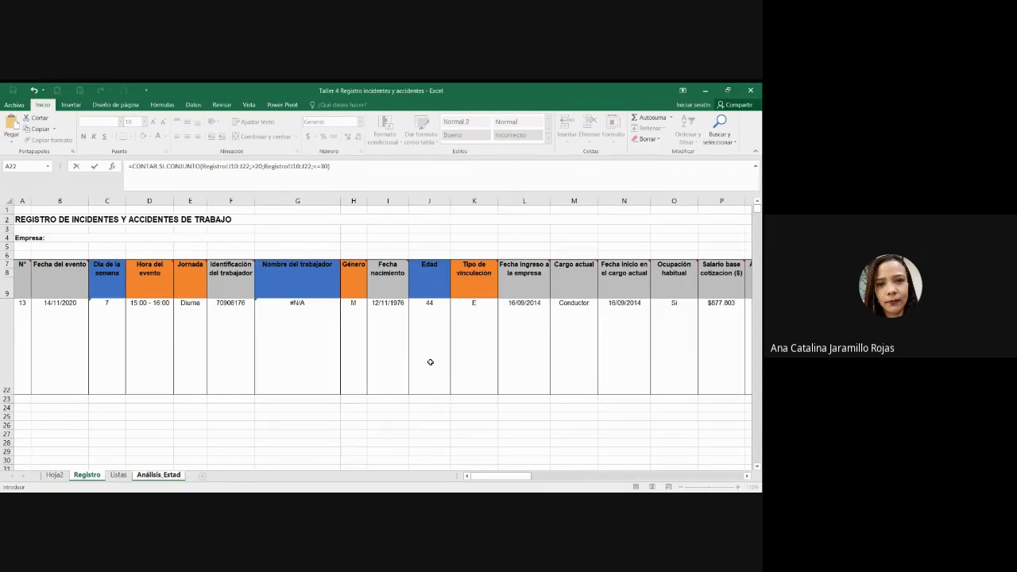
key(Return)
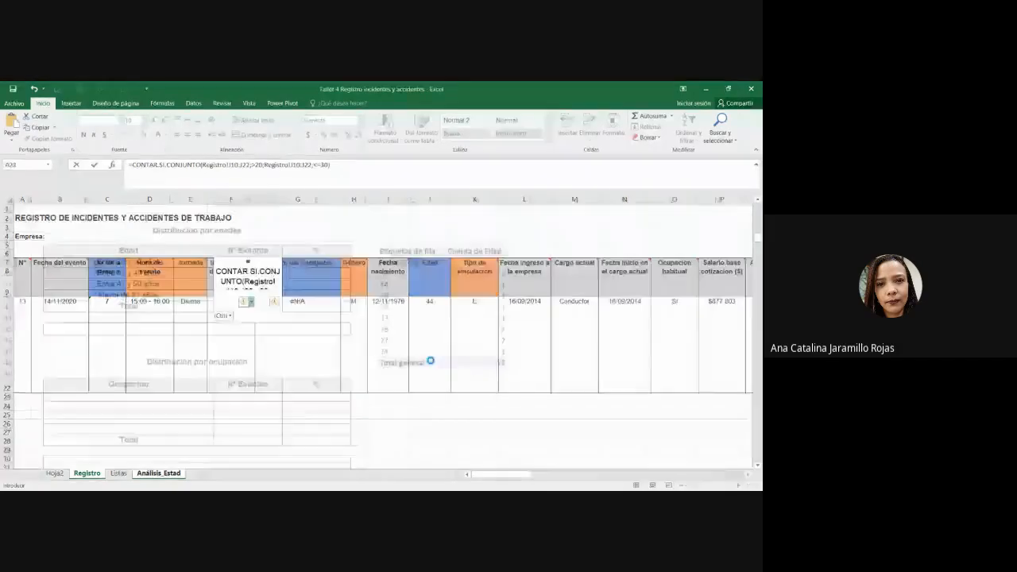
key(Return)
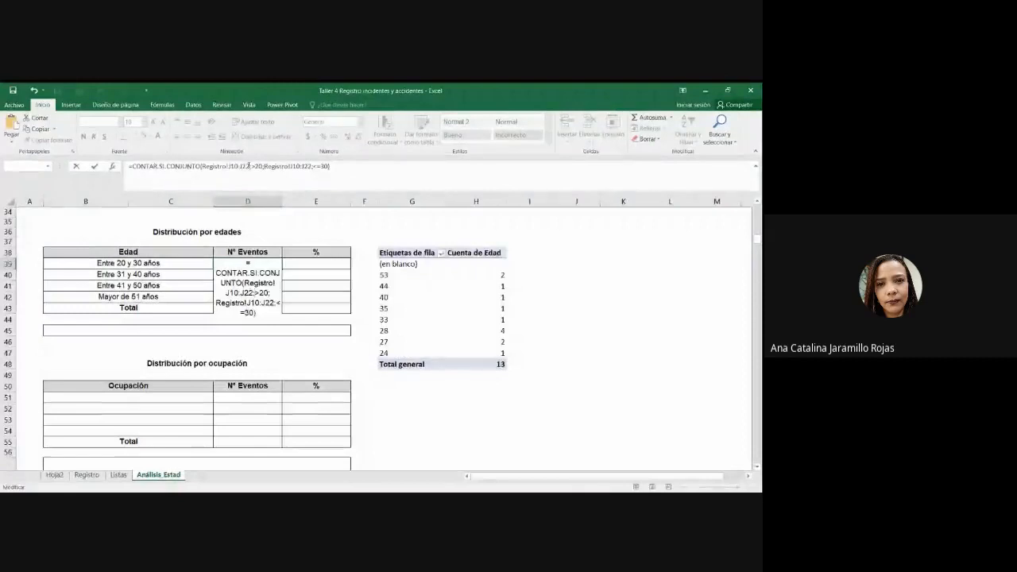
text(")
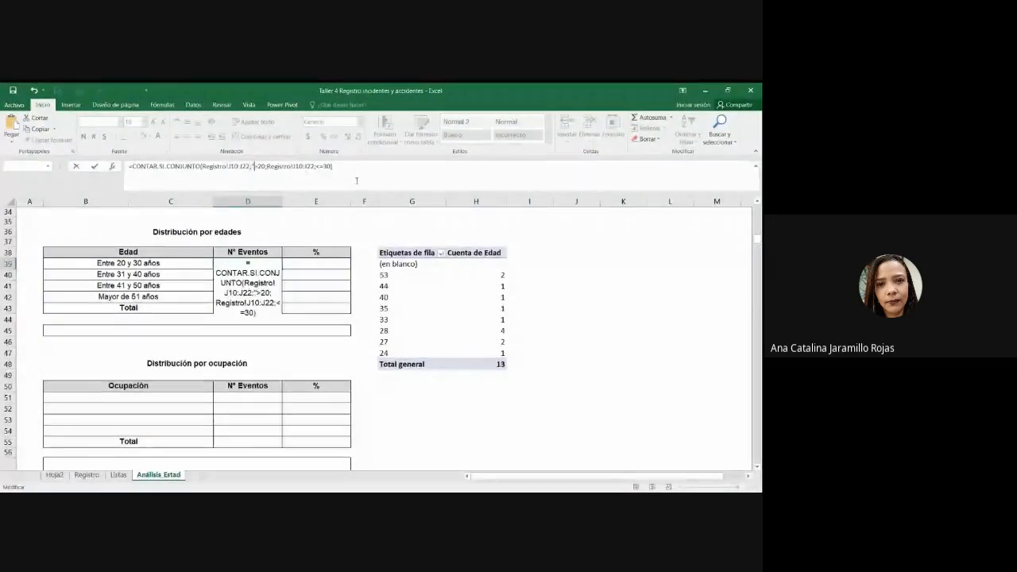
key(Right)
key(Right)
key(Right)
text(")
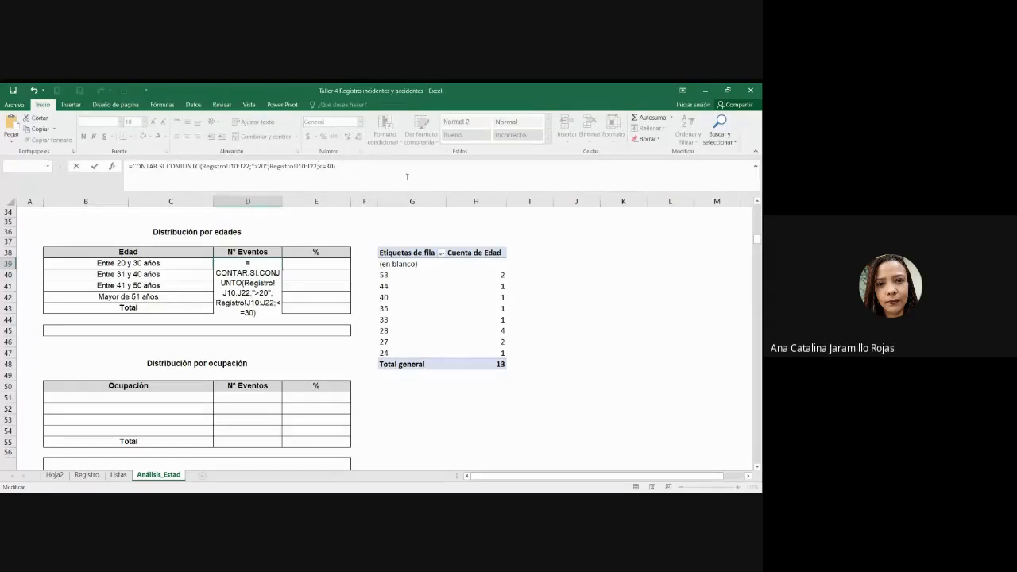
text(")
text(")
key(Return)
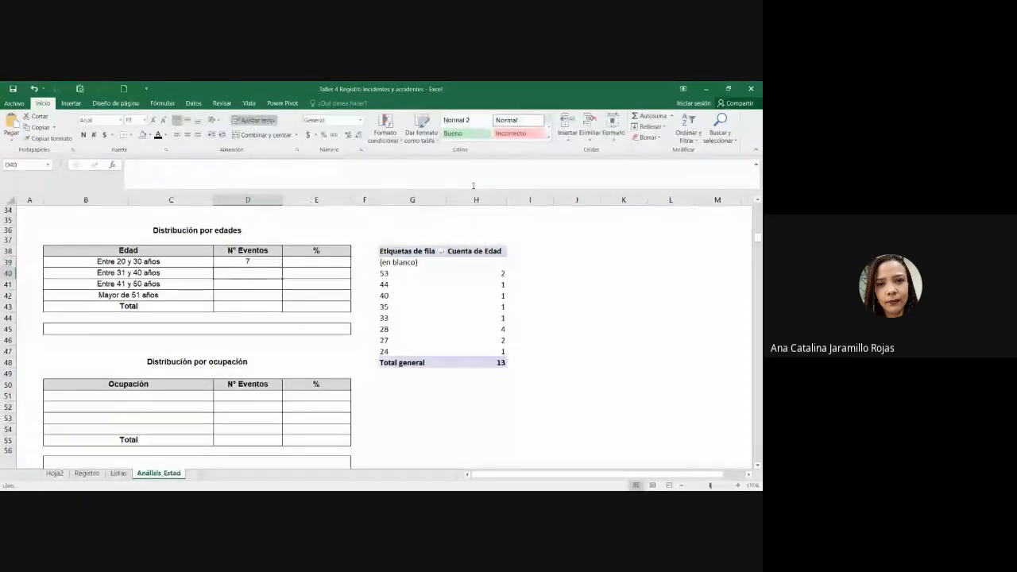
key(Up)
Step: Review D39's count formula against the pivot table's age counts, including age 28
drag(251, 167, 269, 166)
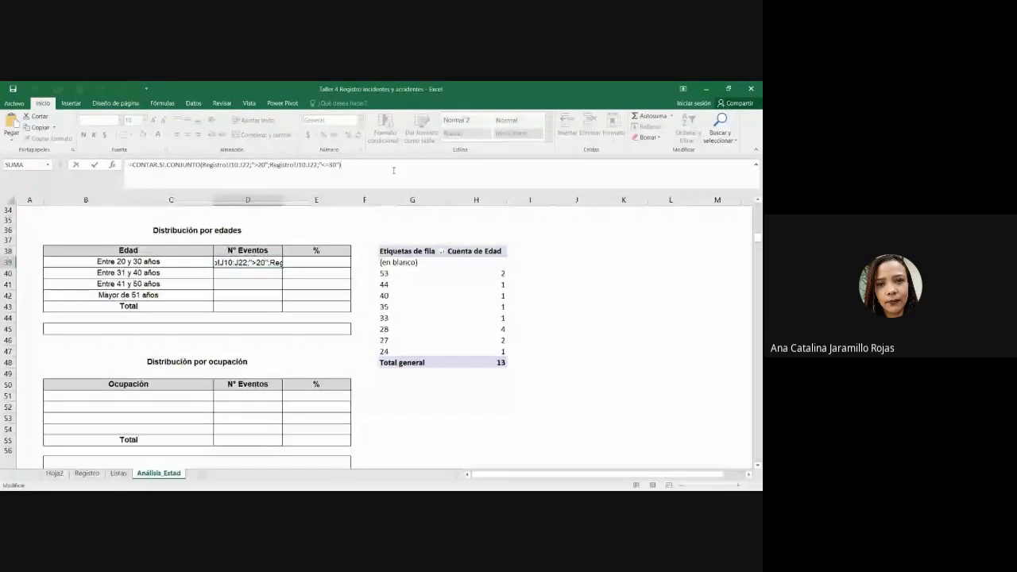
key(Return)
click(260, 263)
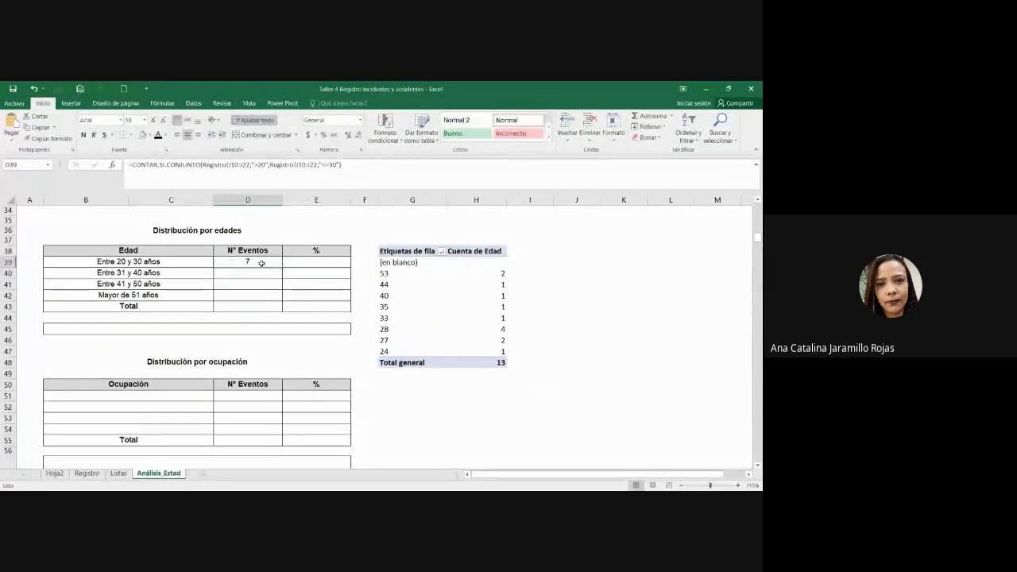
click(495, 352)
click(498, 339)
click(496, 329)
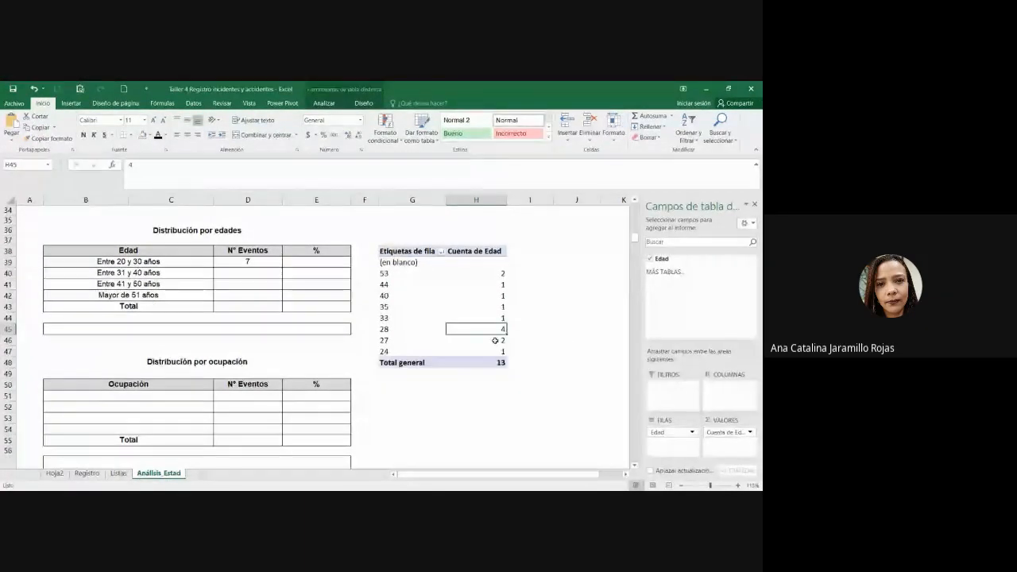
click(246, 261)
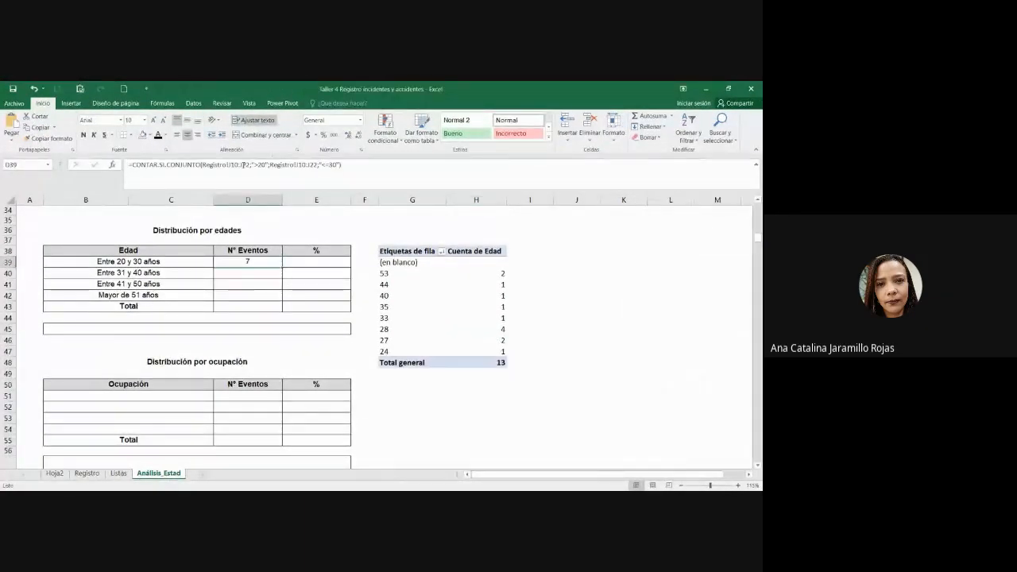
Step: Make the J10 and J22 references in both D39 age ranges absolute, keeping the count at 7
click(234, 167)
key(F4)
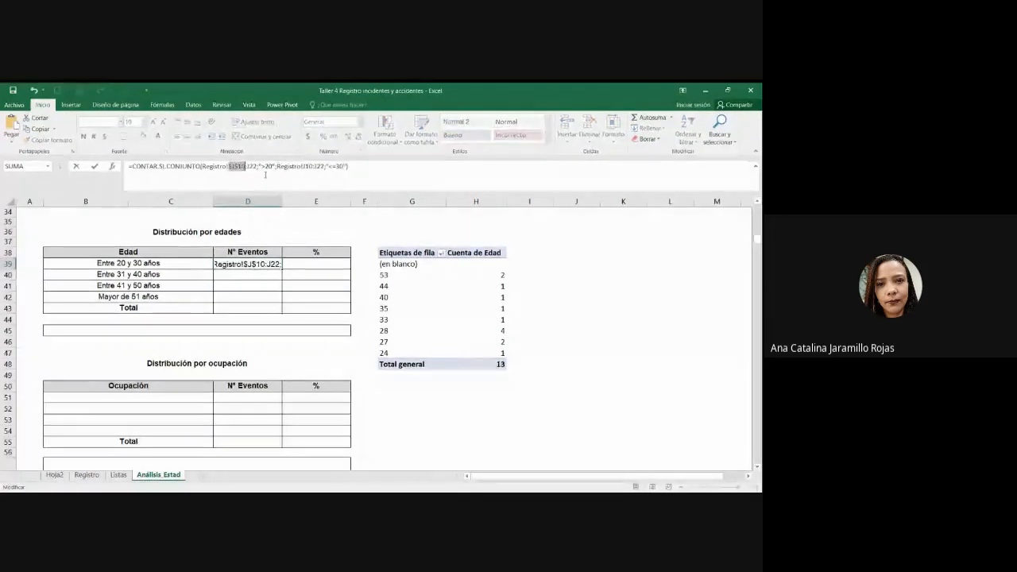
click(312, 166)
key(F4)
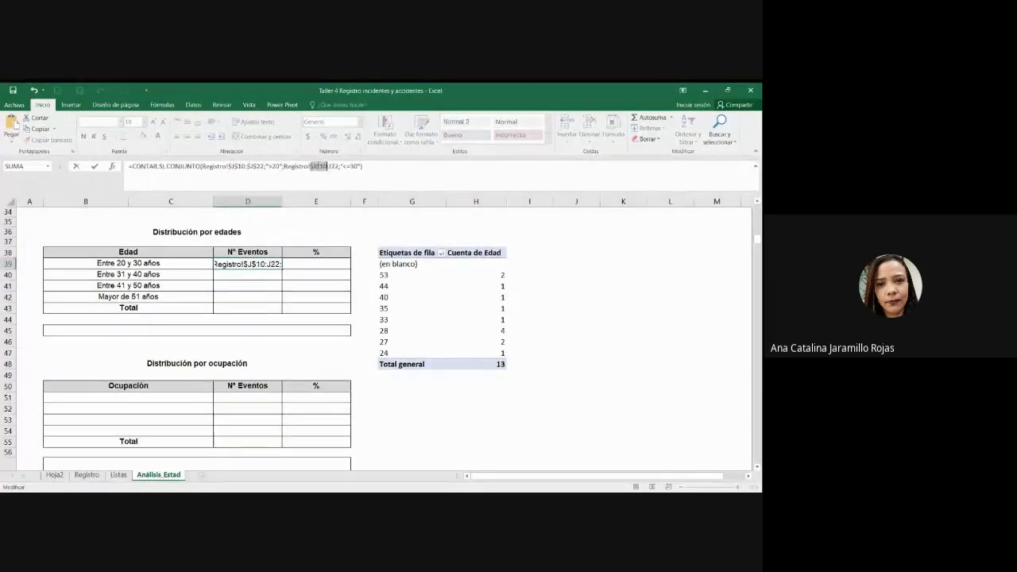
click(332, 166)
key(F4)
key(Return)
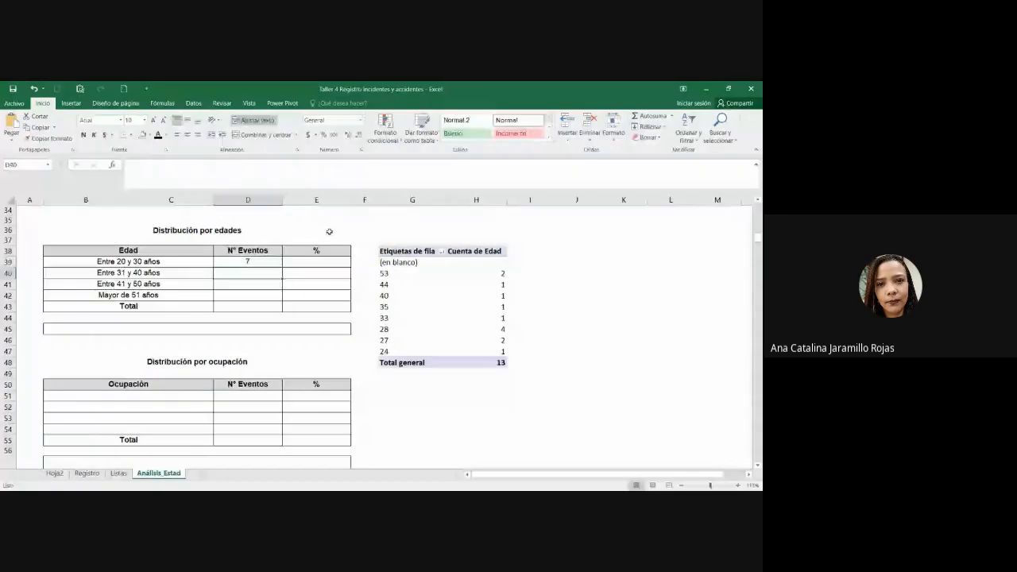
click(267, 261)
Step: Copy the count formula to D40 and change its bounds to ages 31–40, giving 3 events, checked against the pivot
drag(281, 268, 279, 277)
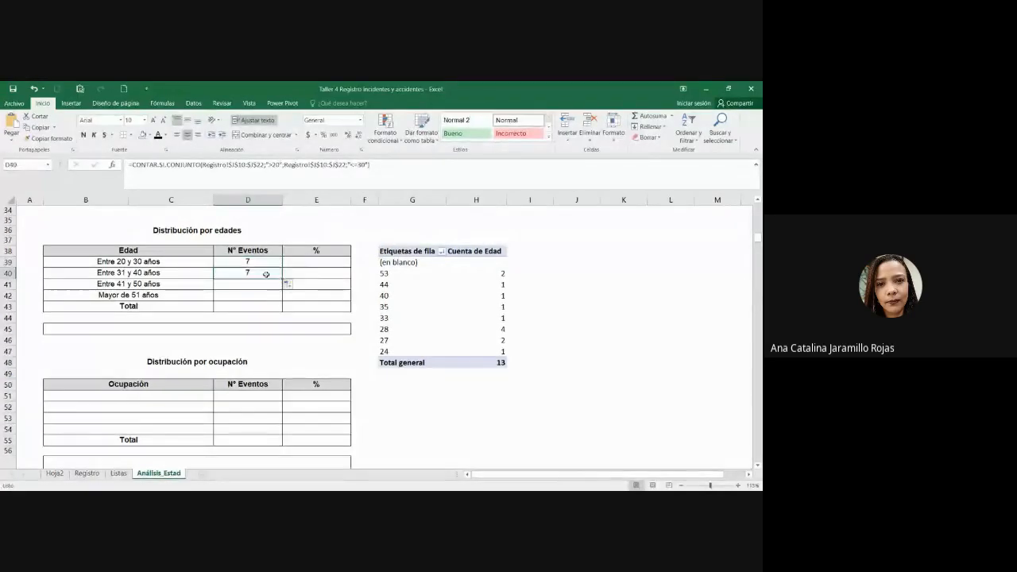
click(280, 163)
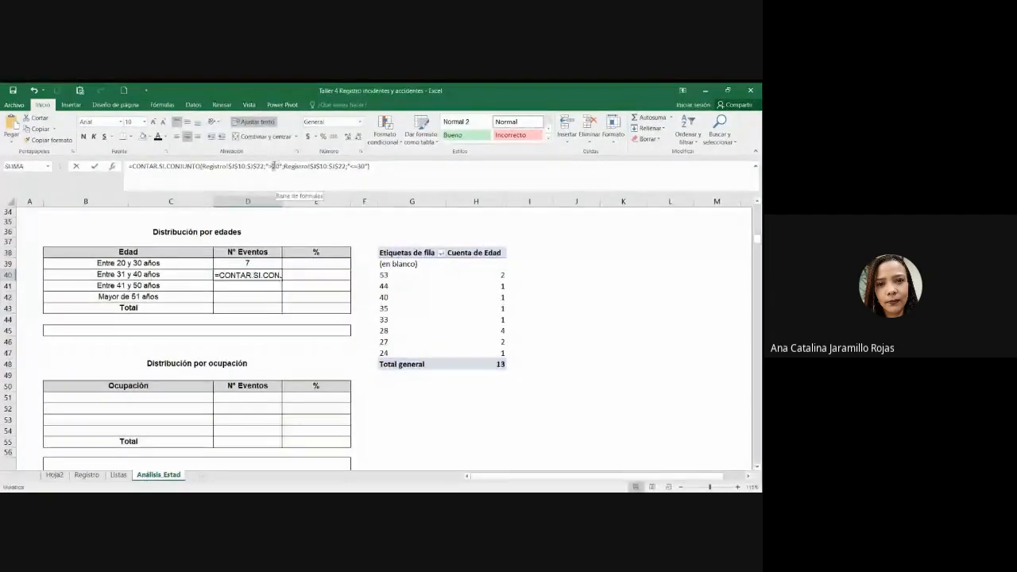
key(BackSpace)
text(3)
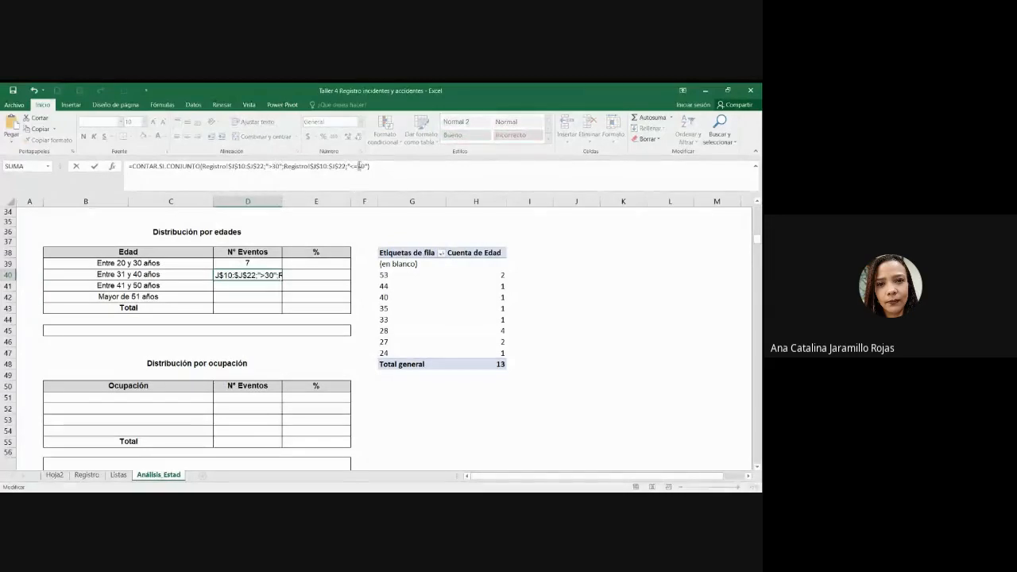
click(360, 166)
key(BackSpace)
text(4)
key(ctrl+Return)
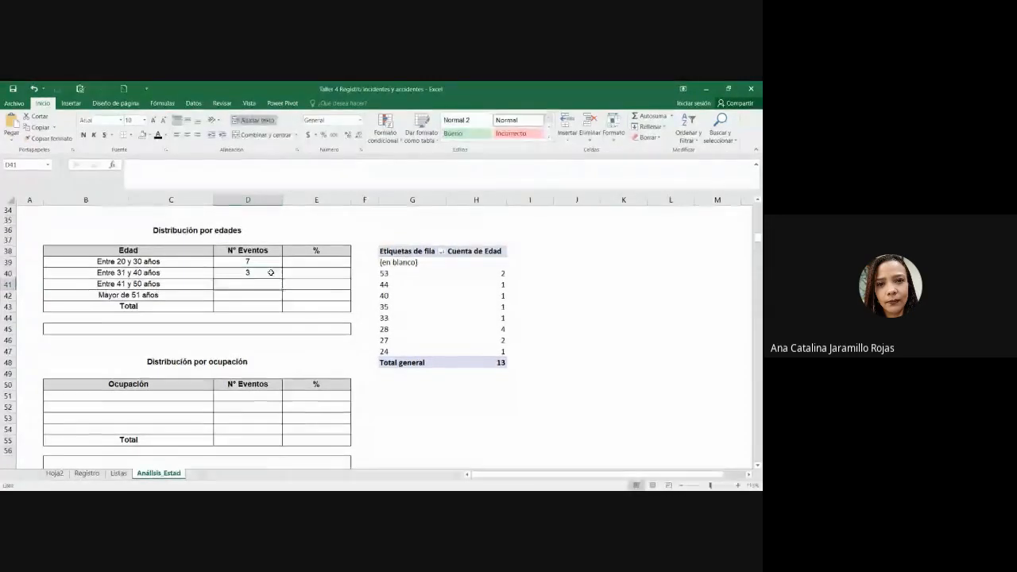
click(165, 271)
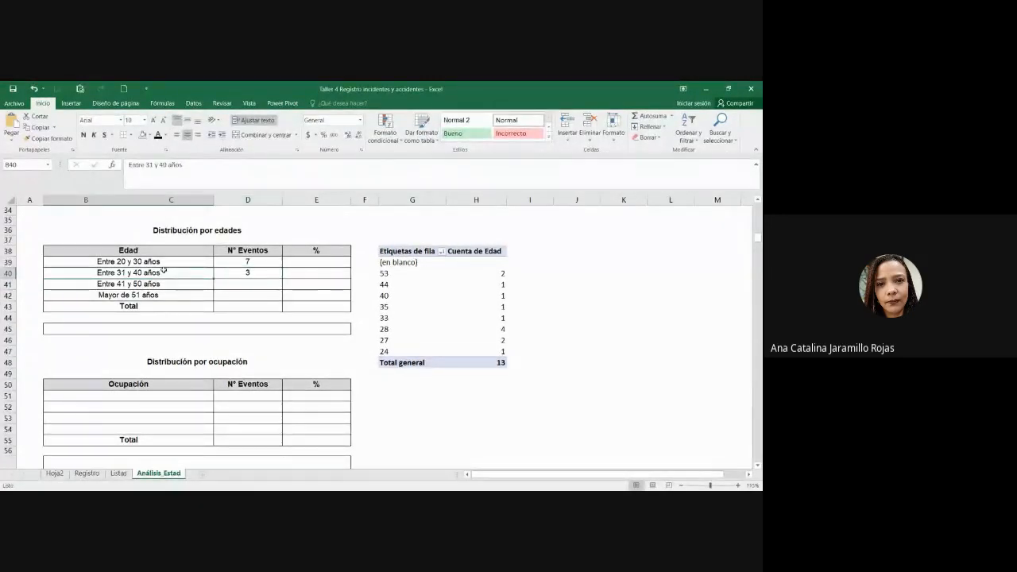
click(252, 273)
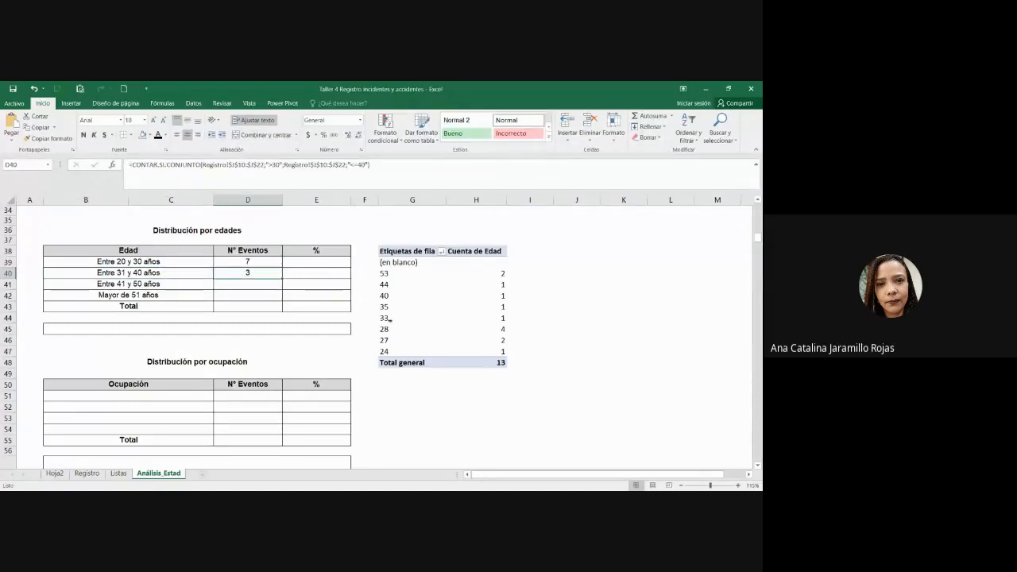
drag(390, 319, 501, 319)
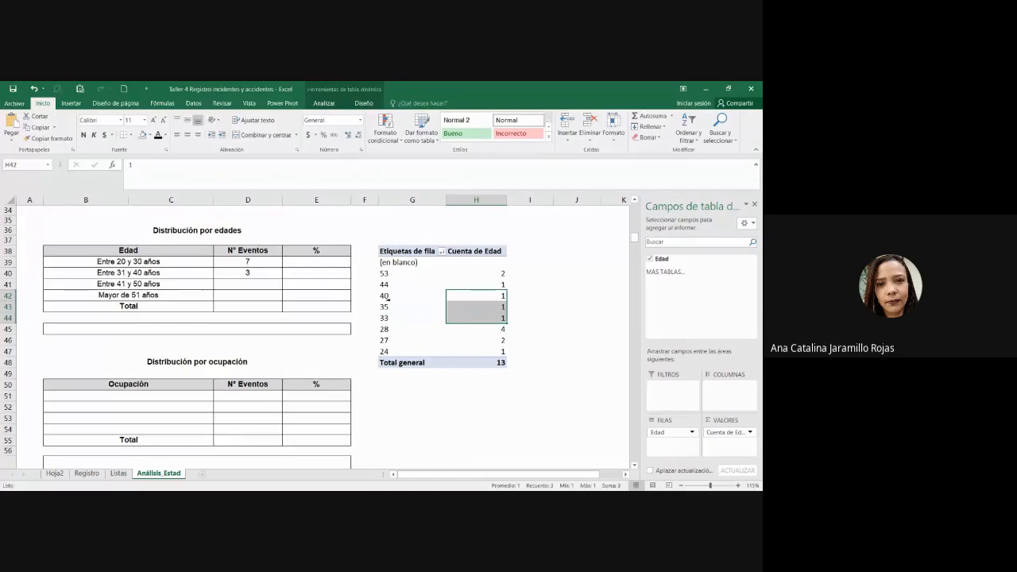
click(248, 274)
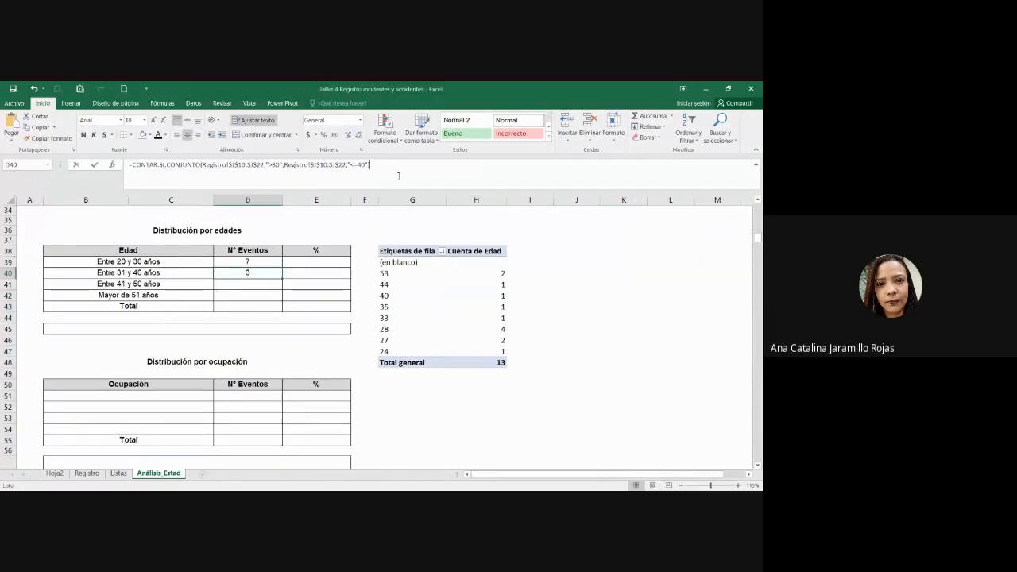
key(Escape)
Step: Copy the formula to D41 and change its bounds to ages 41–50, giving 1 event for age 44
drag(282, 277, 284, 288)
click(269, 286)
click(274, 165)
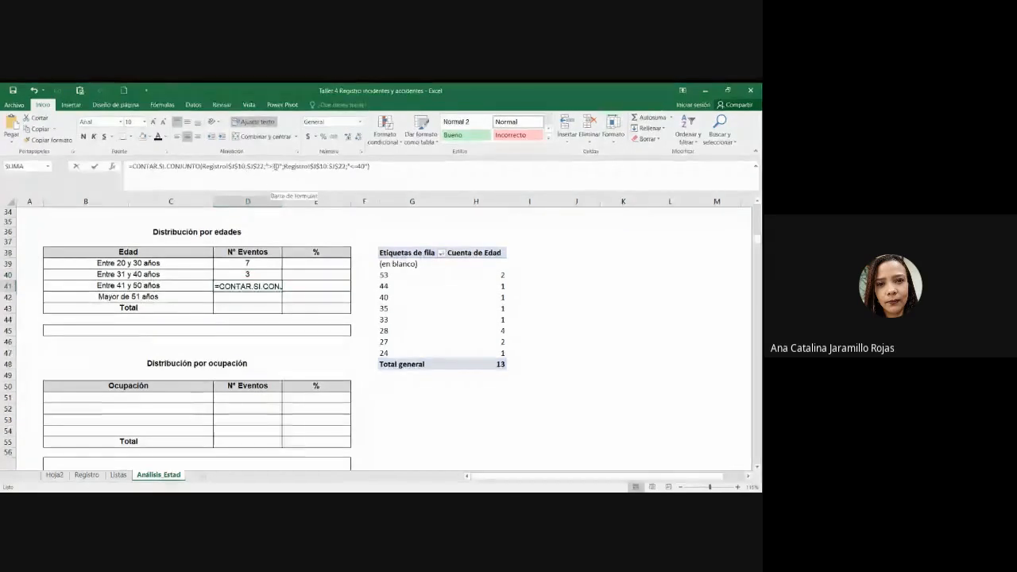
text(4)
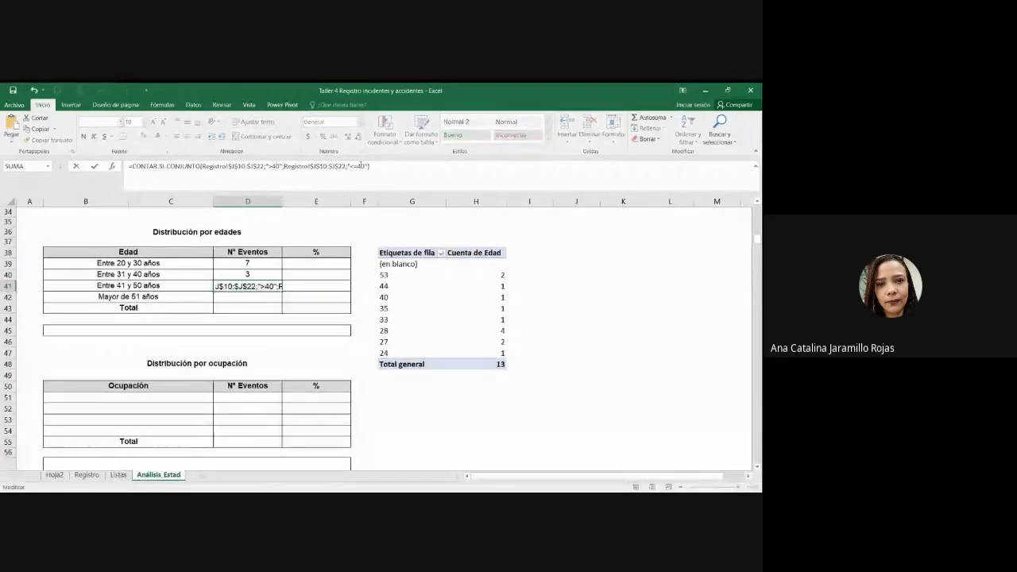
drag(363, 166, 359, 166)
text(5)
key(Return)
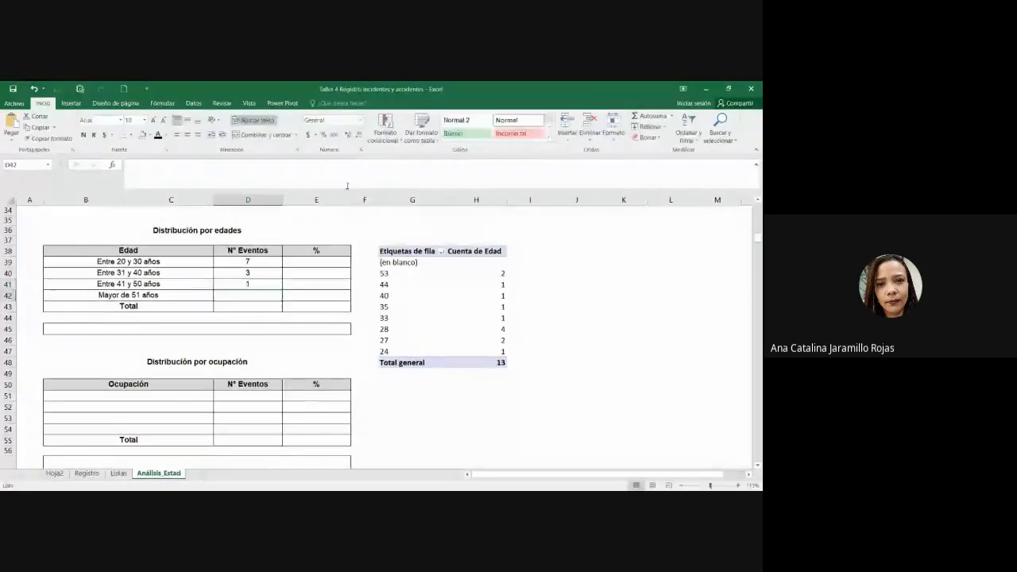
drag(403, 285, 496, 284)
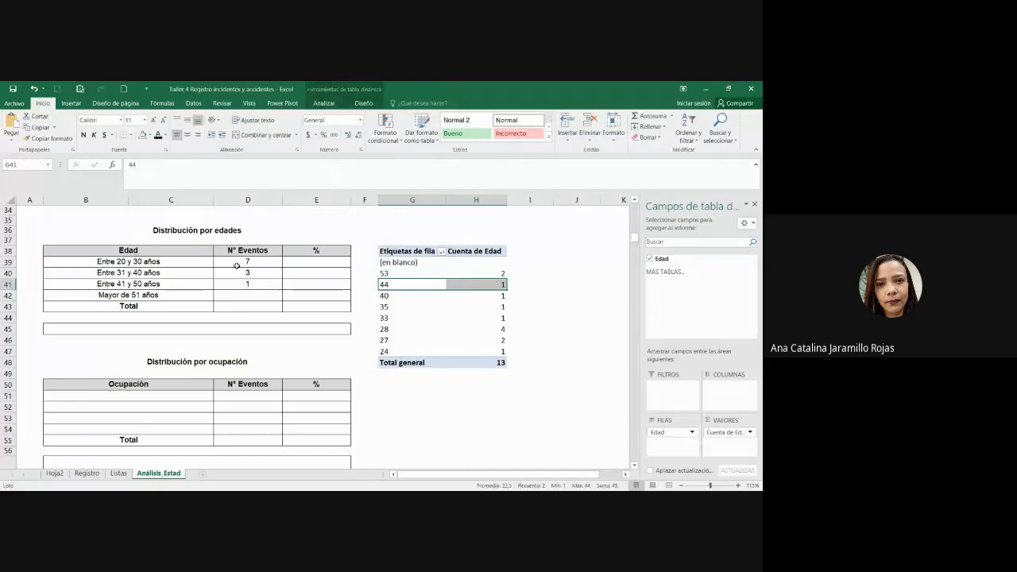
click(250, 283)
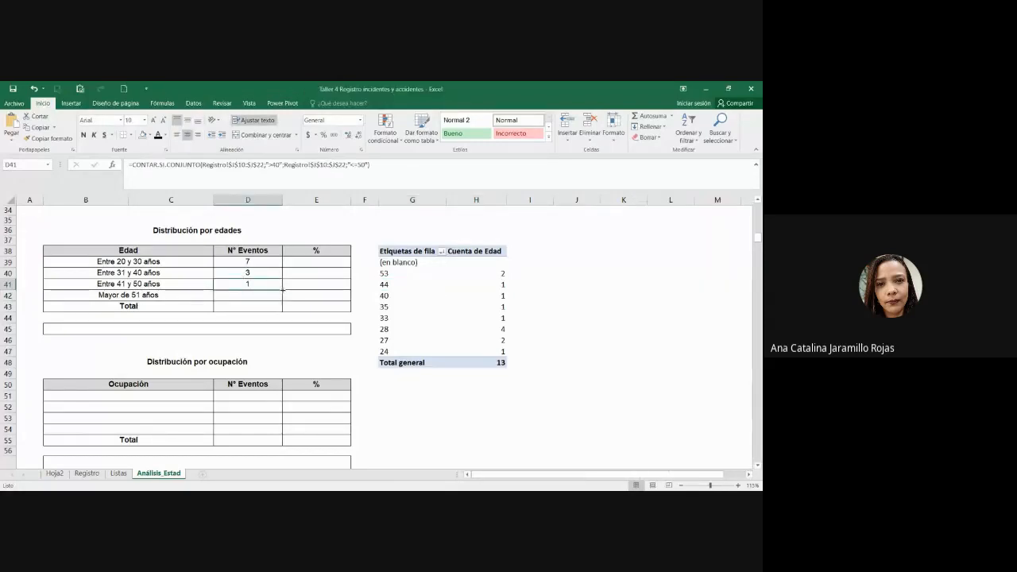
click(270, 294)
Step: Start a CONTAR.SI formula in D42 over Registro!J10:J22 with a >50 criterion
click(266, 283)
click(266, 293)
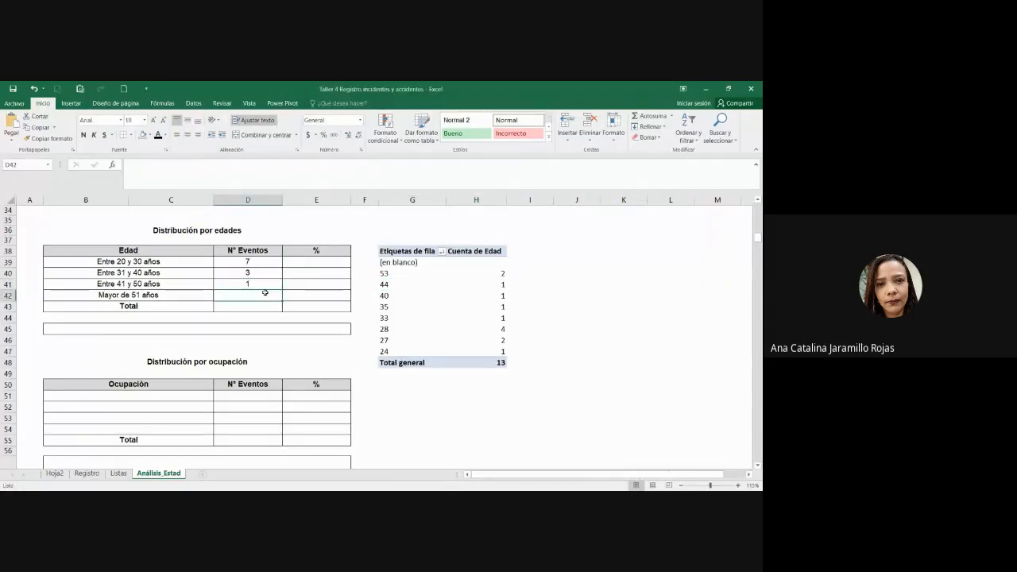
text(=CONTAR.SI()
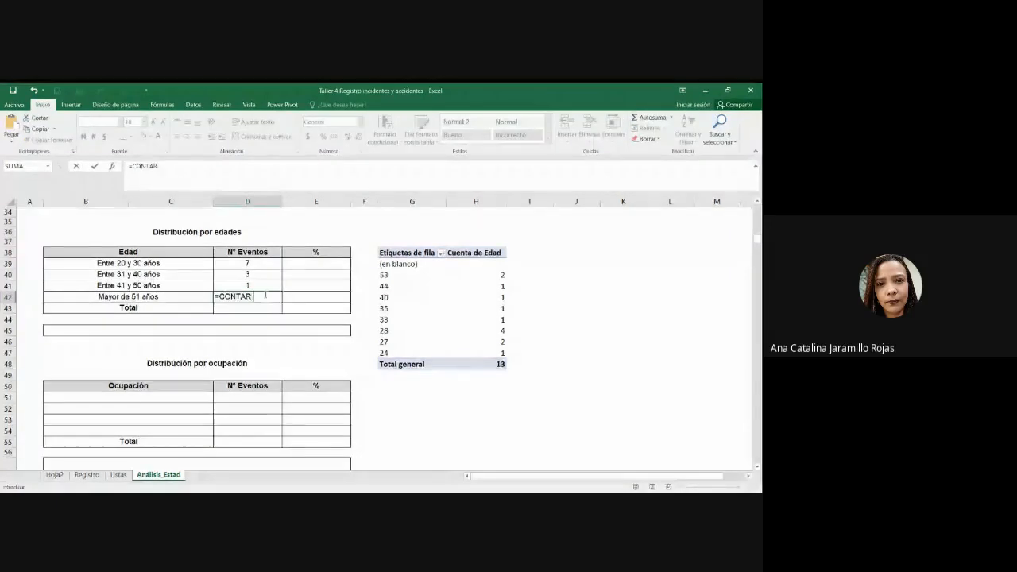
click(87, 474)
click(421, 321)
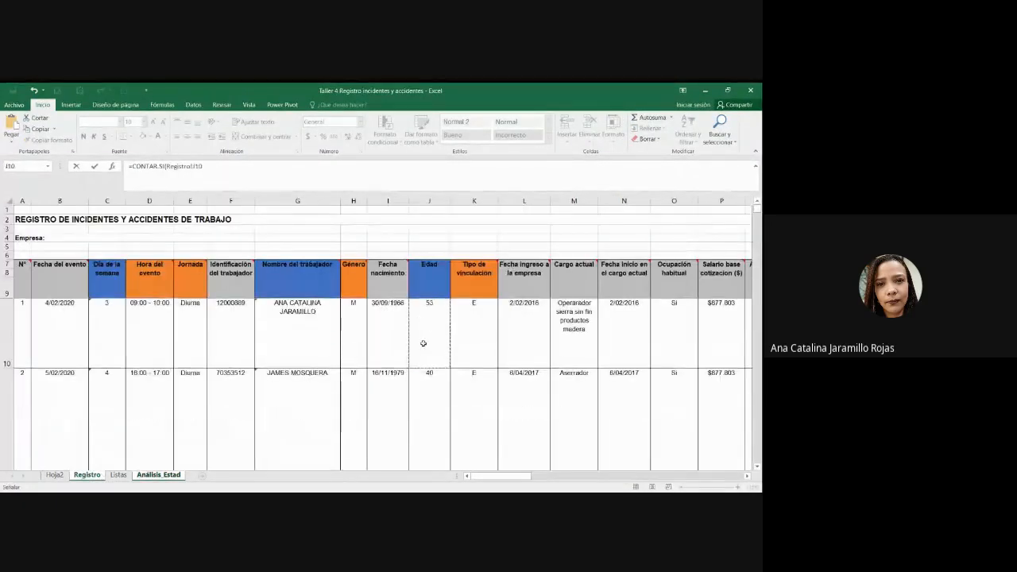
scroll(422, 353, down, 4)
shift+click(422, 365)
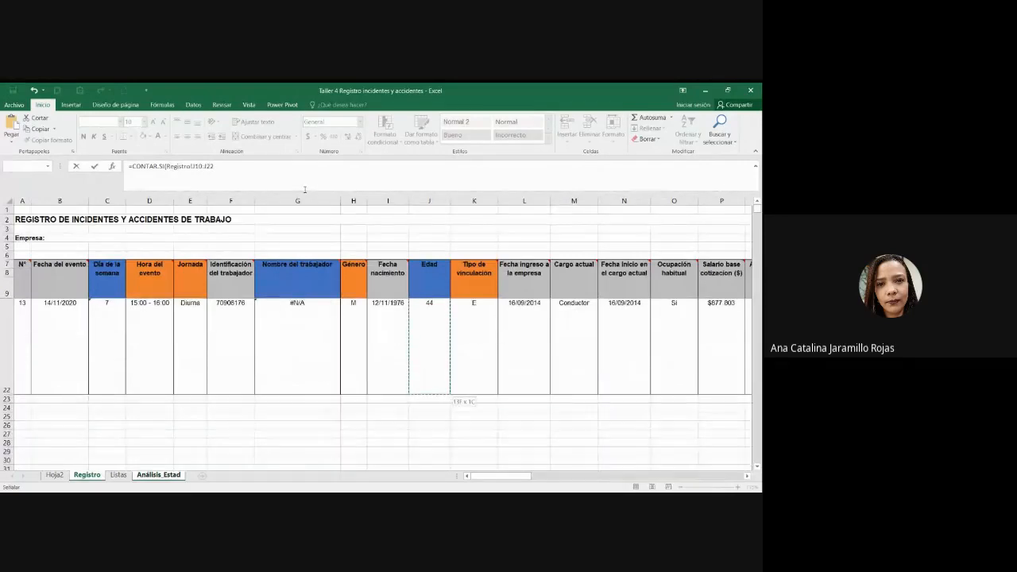
text(;>50))
key(Return)
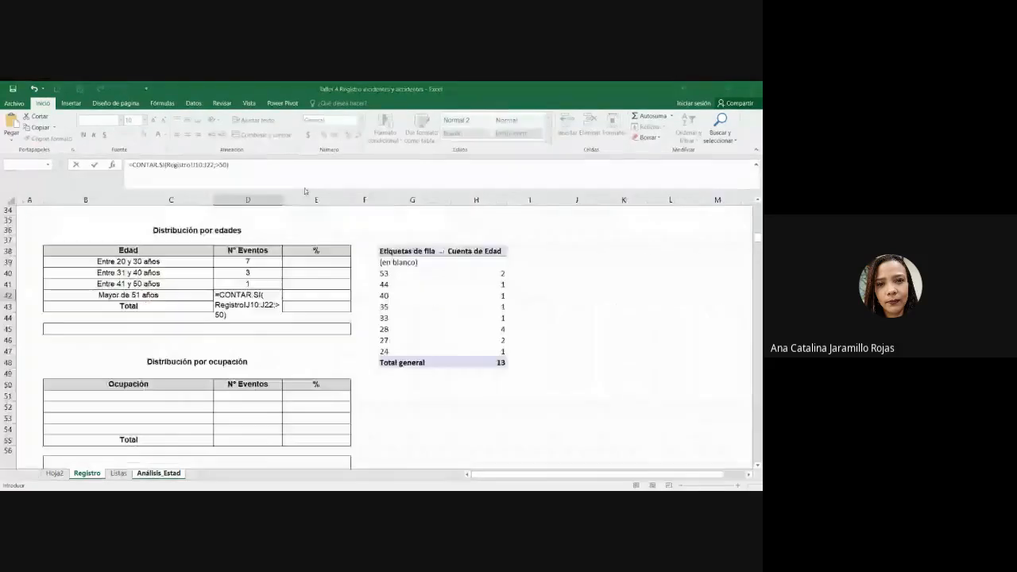
Step: Add the missing quote around ">50" so D42 counts 2 events, matching the pivot's age 53
click(362, 345)
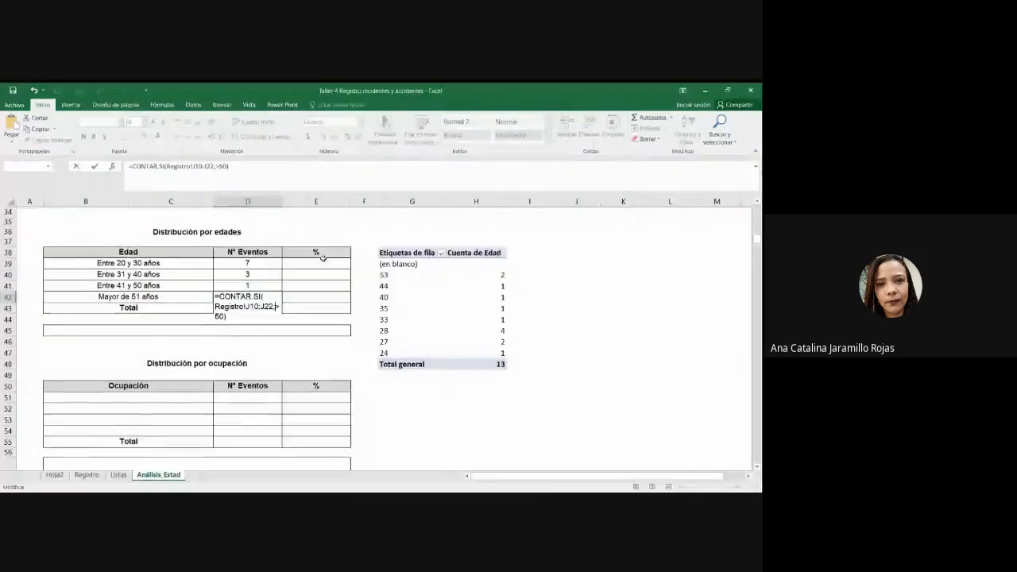
click(217, 167)
text(")
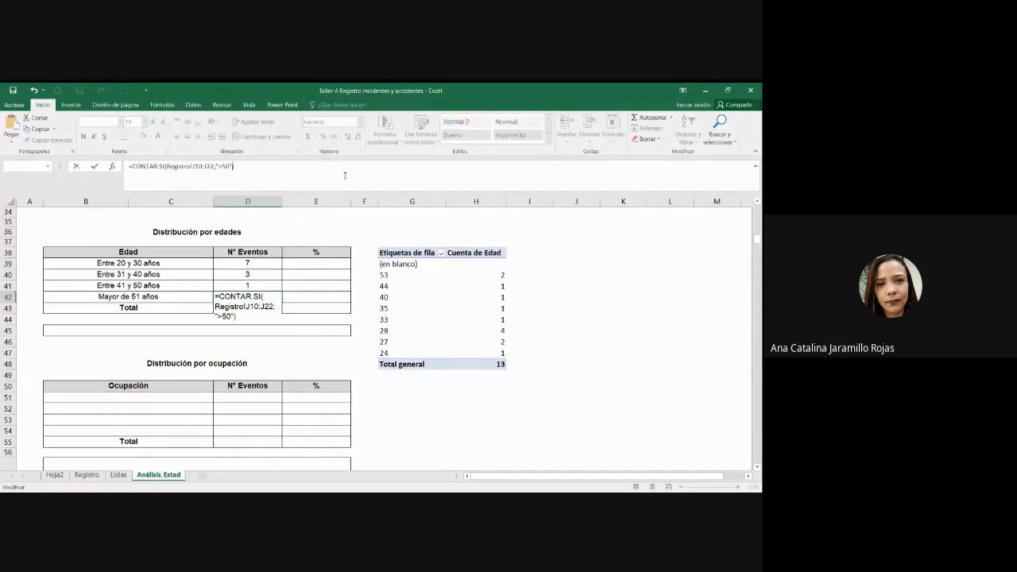
key(Return)
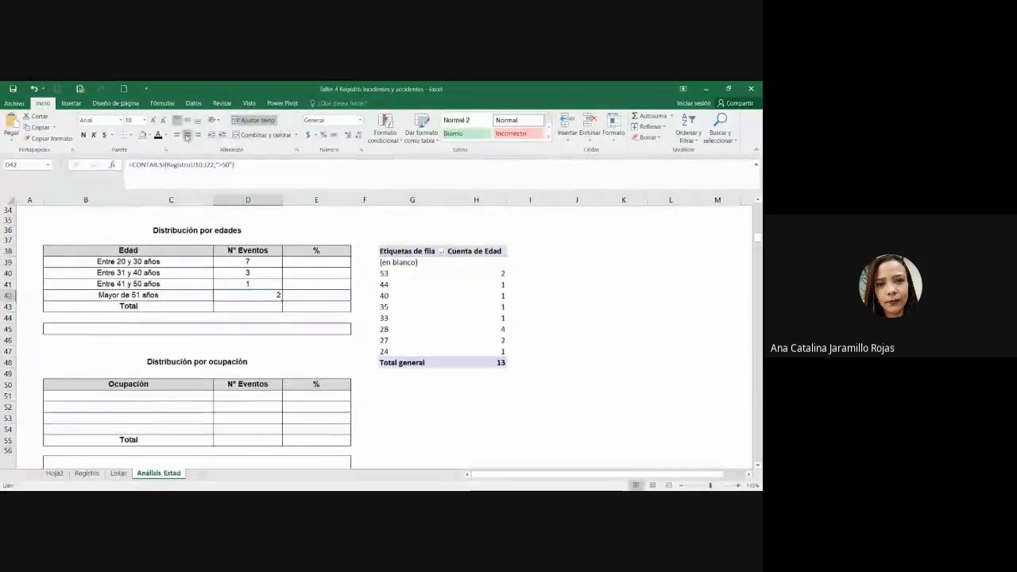
click(400, 275)
click(492, 274)
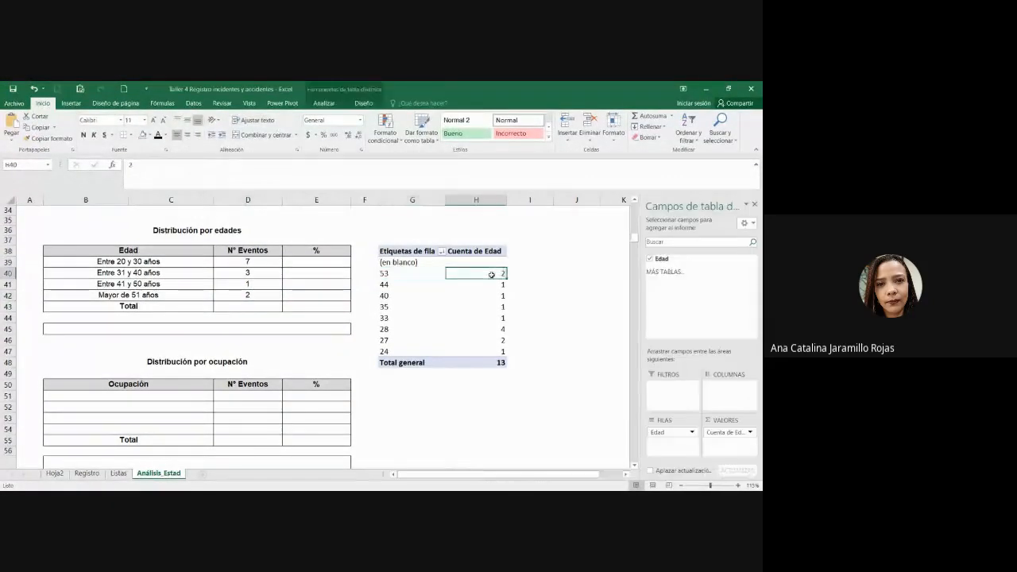
click(272, 308)
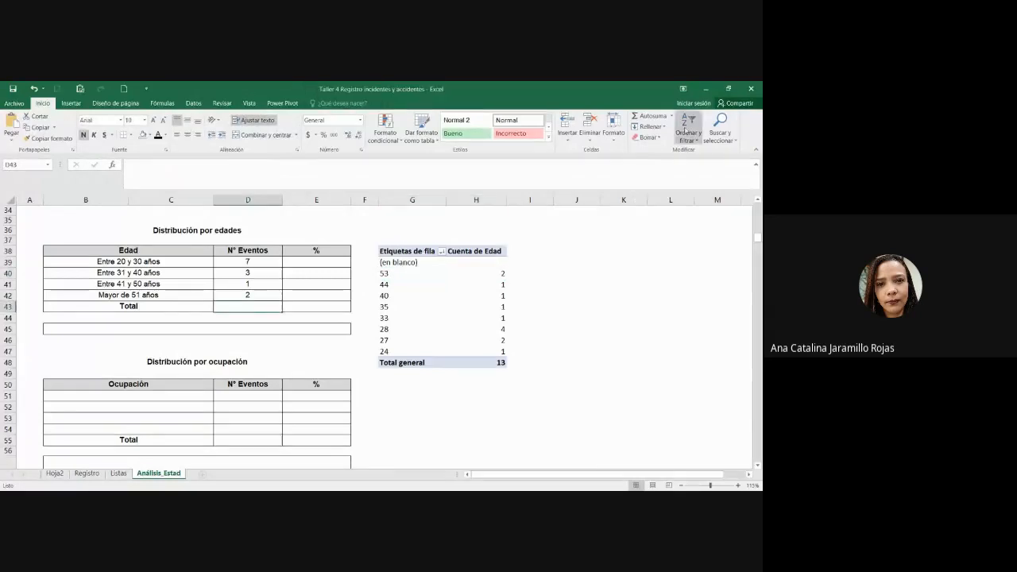
Step: Total the four age-band counts in D43 with AutoSum, giving 13, and centre it
click(650, 117)
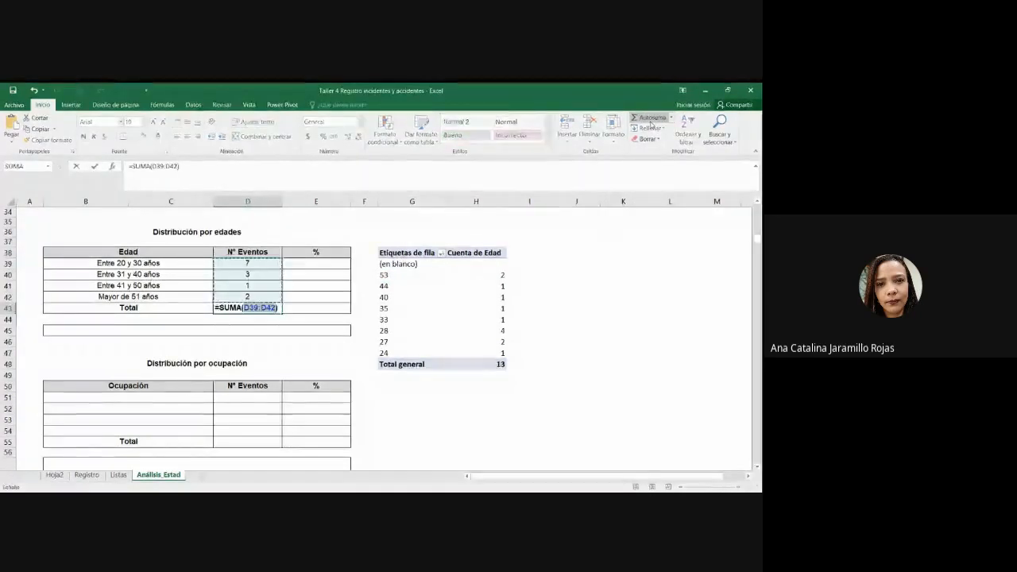
click(650, 120)
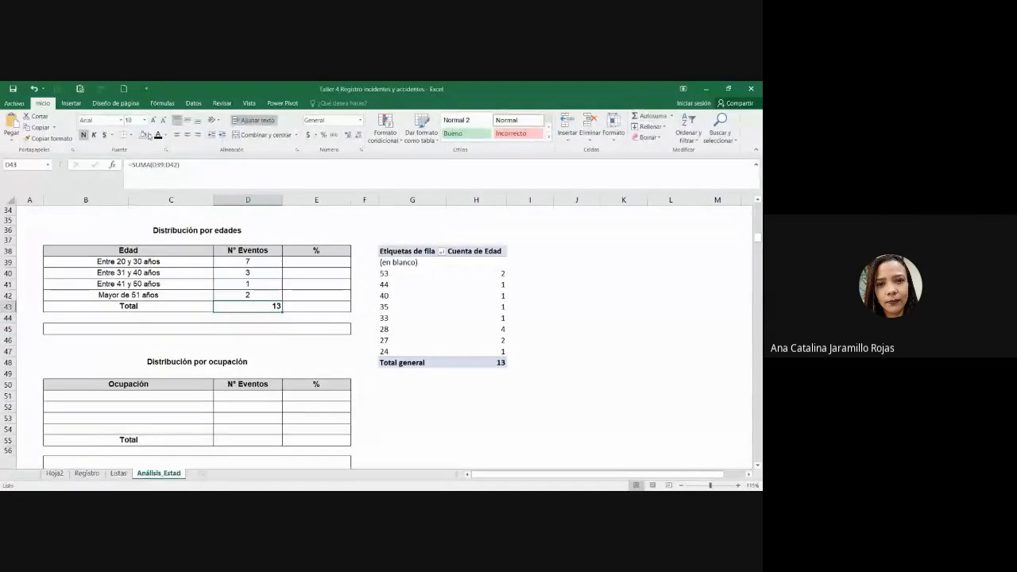
click(187, 134)
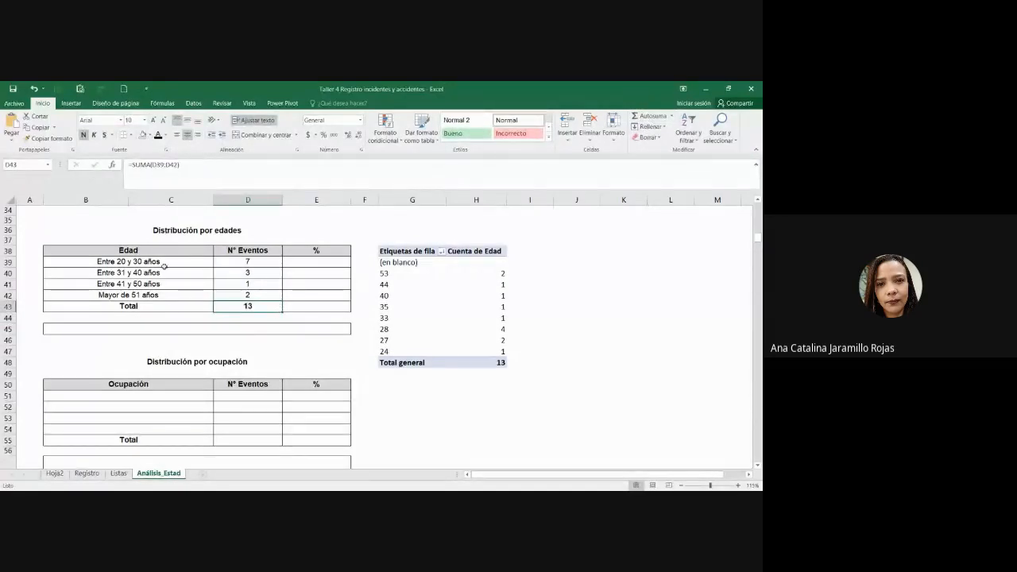
Step: Review the age-band labels and count formulas against the pivot entries for ages 33 and 35
drag(165, 264, 226, 294)
click(226, 294)
click(185, 299)
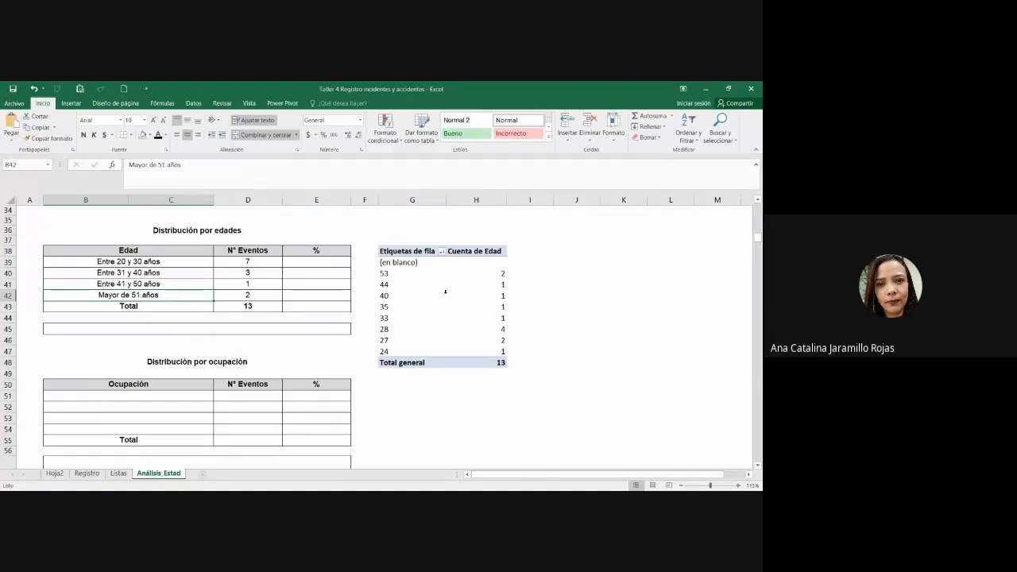
click(436, 316)
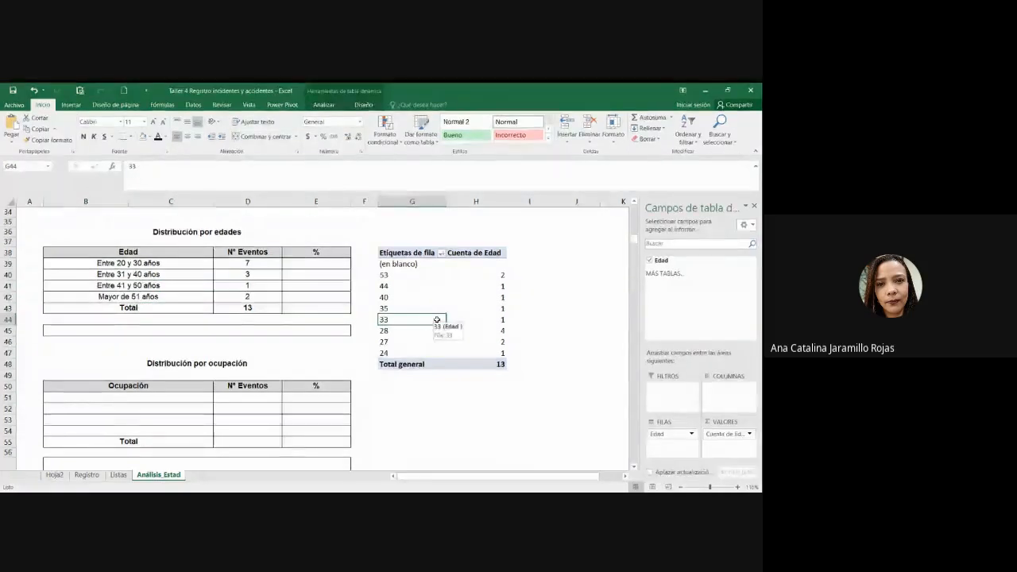
click(254, 285)
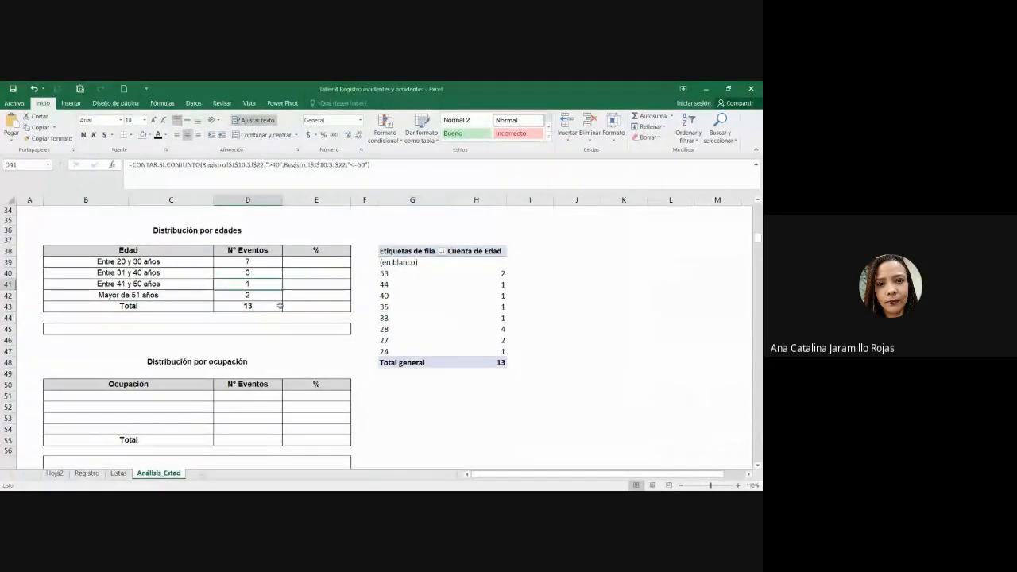
click(152, 294)
click(238, 294)
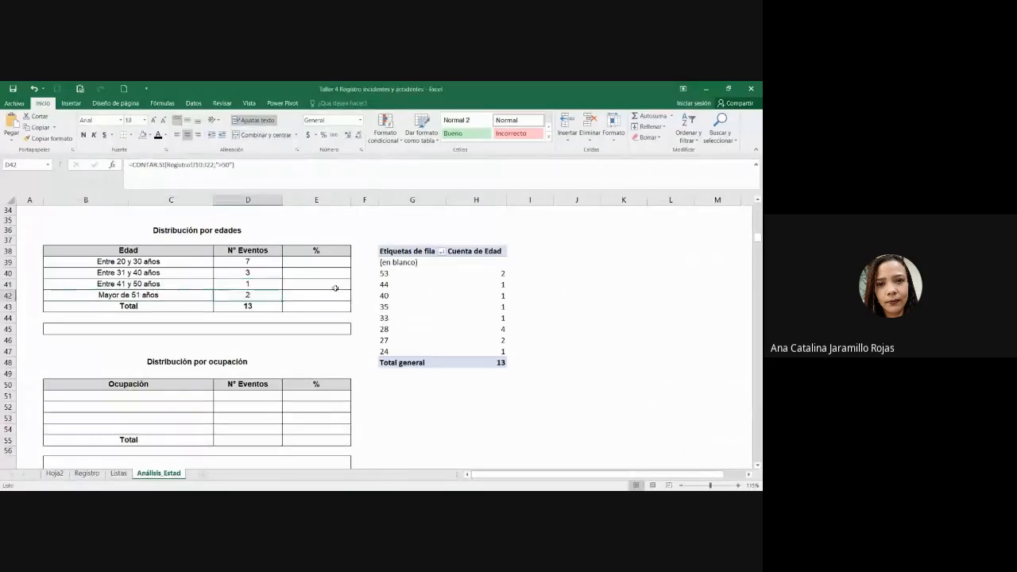
click(421, 309)
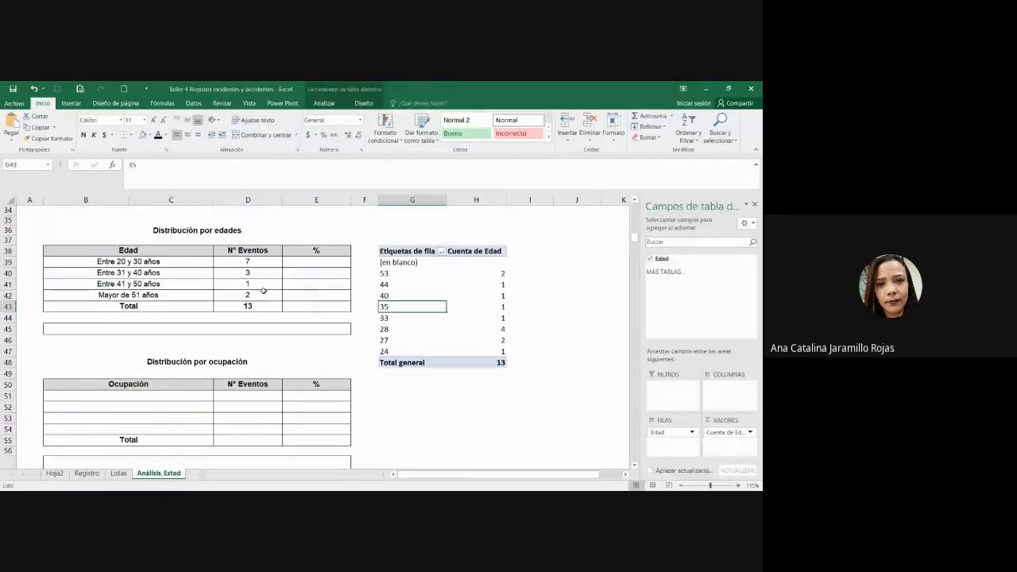
drag(171, 262, 170, 297)
click(171, 297)
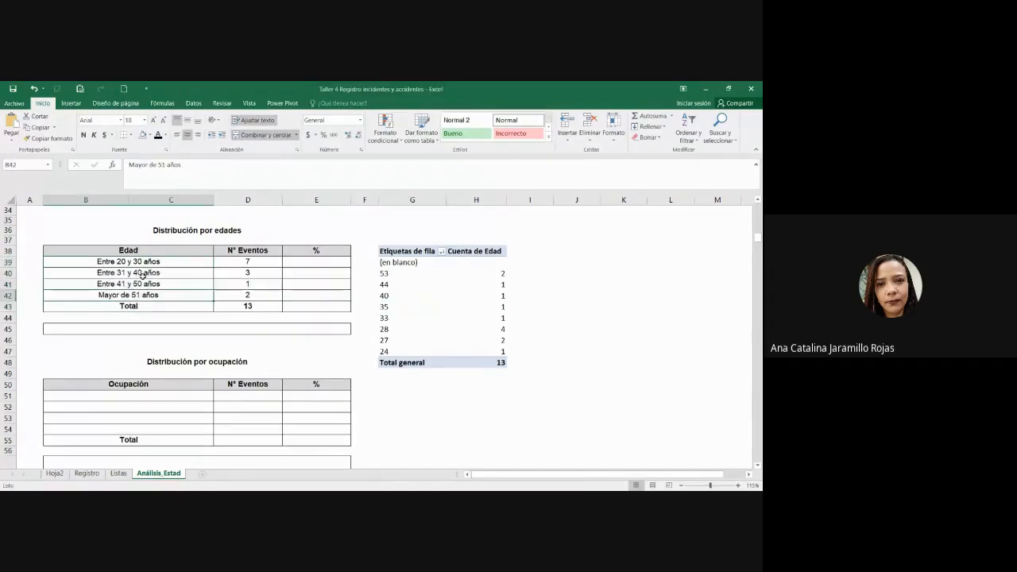
click(107, 249)
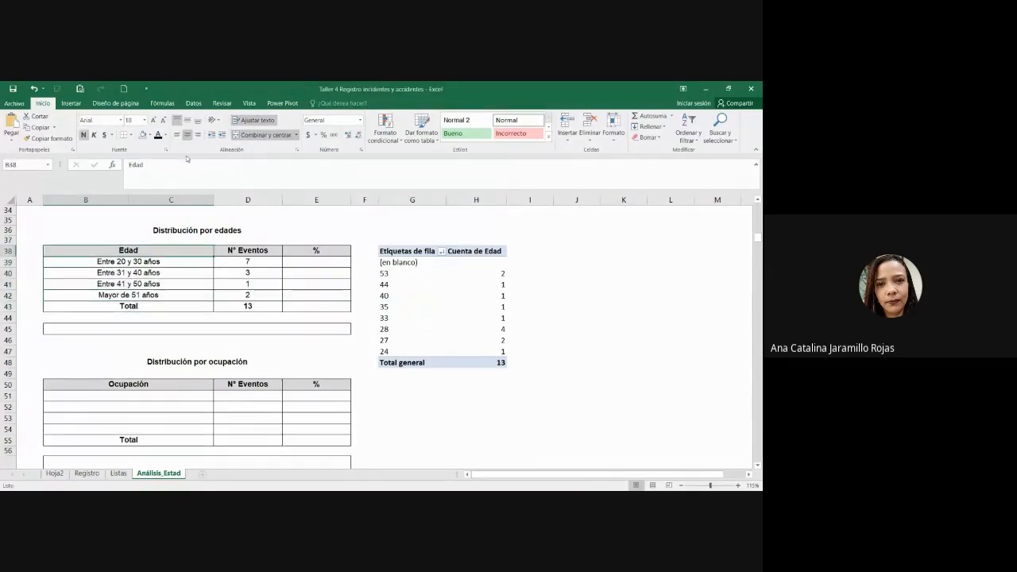
click(441, 250)
Step: Remove the Edad field from the helper pivot rows, leaving only Cuenta de Edad totalling 13
right_click(429, 284)
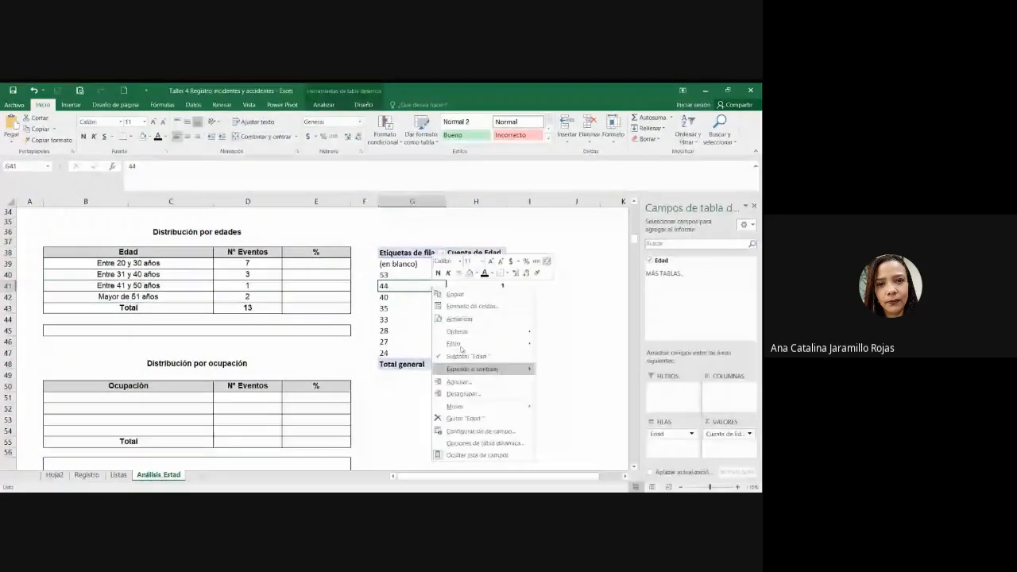
click(465, 417)
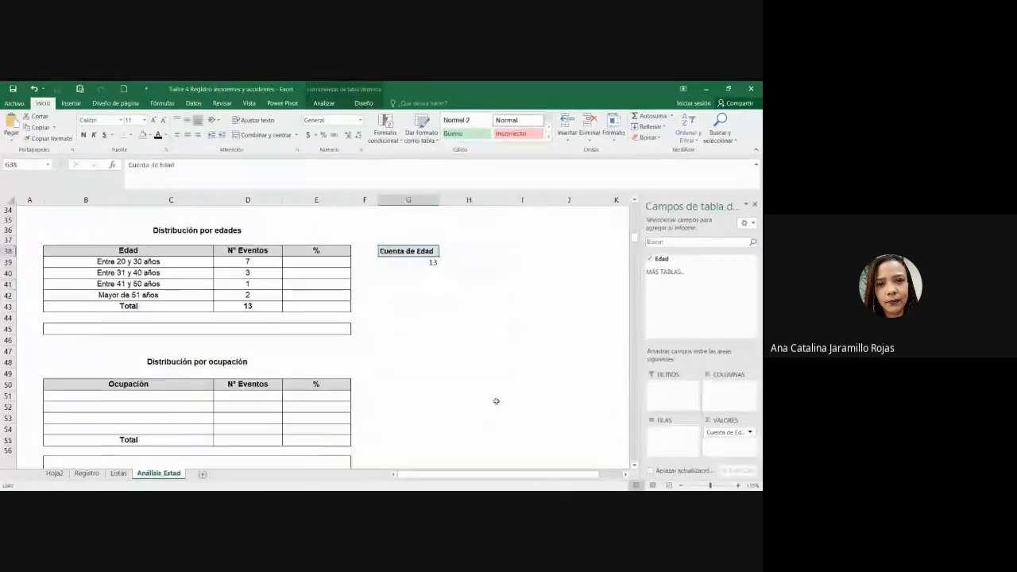
click(565, 371)
click(429, 262)
click(248, 339)
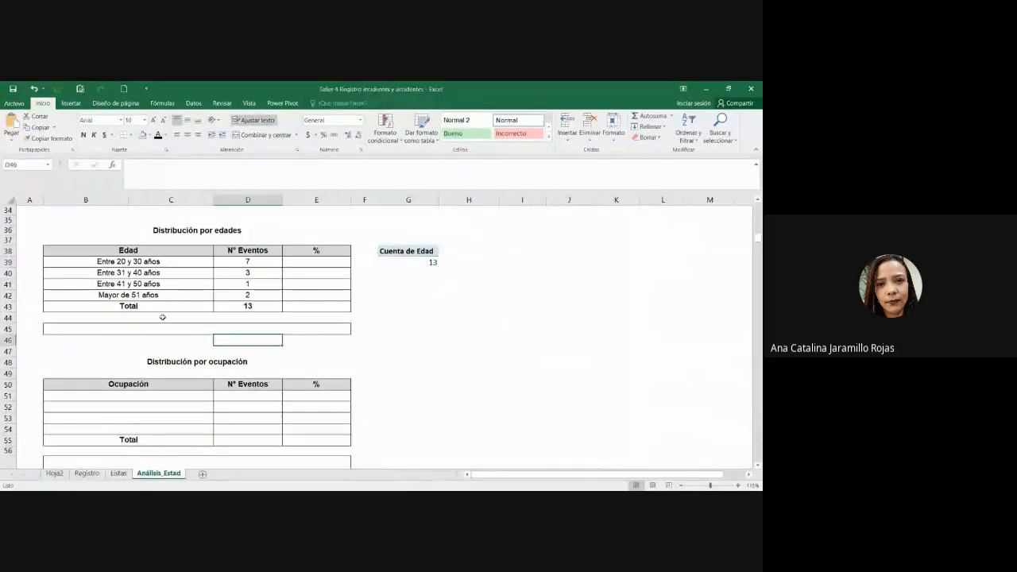
Step: Make row 45 much taller, about 97 points, to enlarge the box below the age table
scroll(162, 317, up, 5)
scroll(162, 317, down, 6)
scroll(162, 317, up, 1)
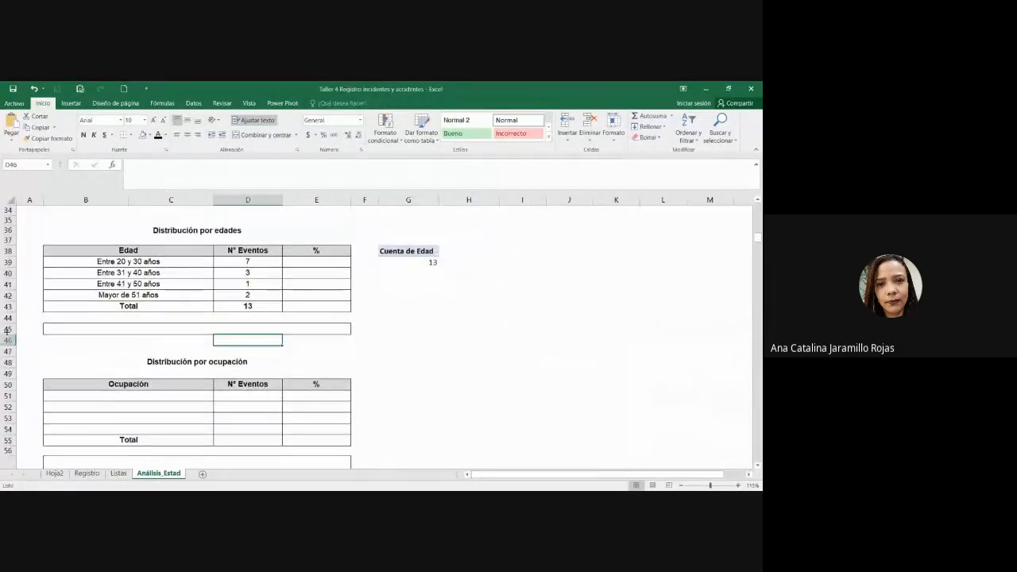
drag(7, 329, 10, 396)
Step: Enter =D39 divided by absolute D43 in E39 as a centred percentage, filled down to E42 (54%, 23%, 8%, 15%)
click(306, 263)
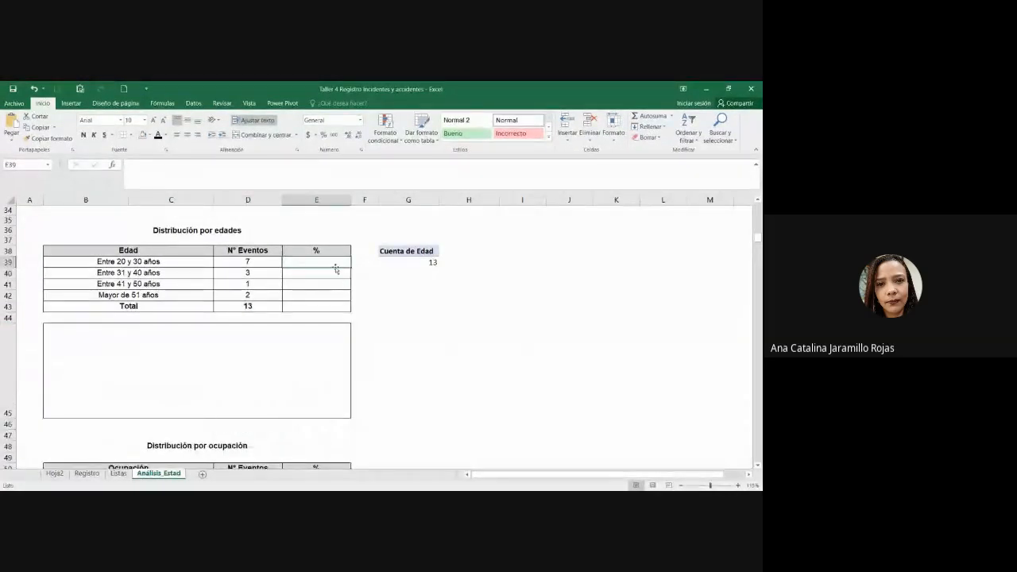
text(=)
click(264, 262)
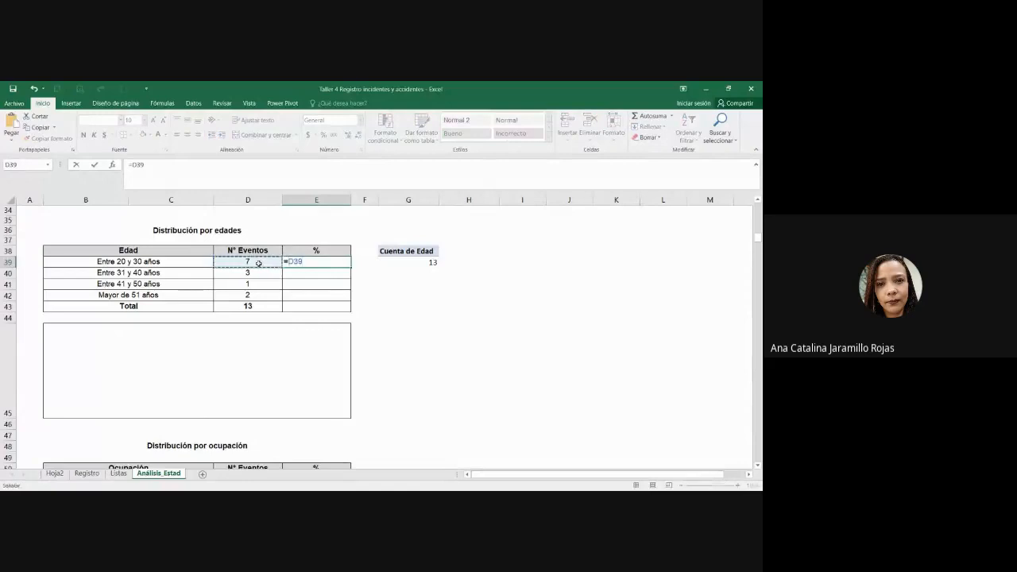
text(/)
click(233, 306)
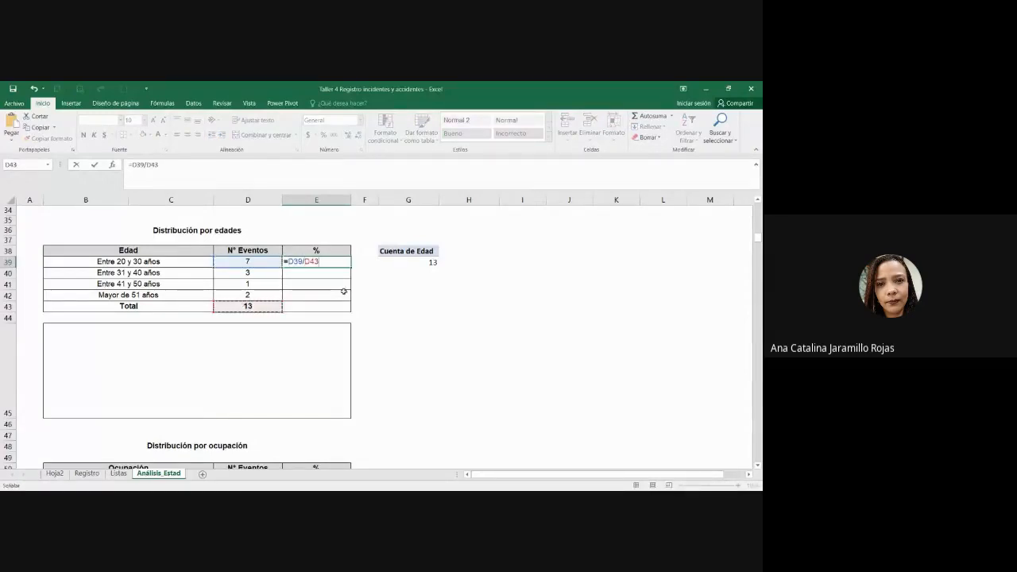
key(F4)
key(Return)
click(336, 265)
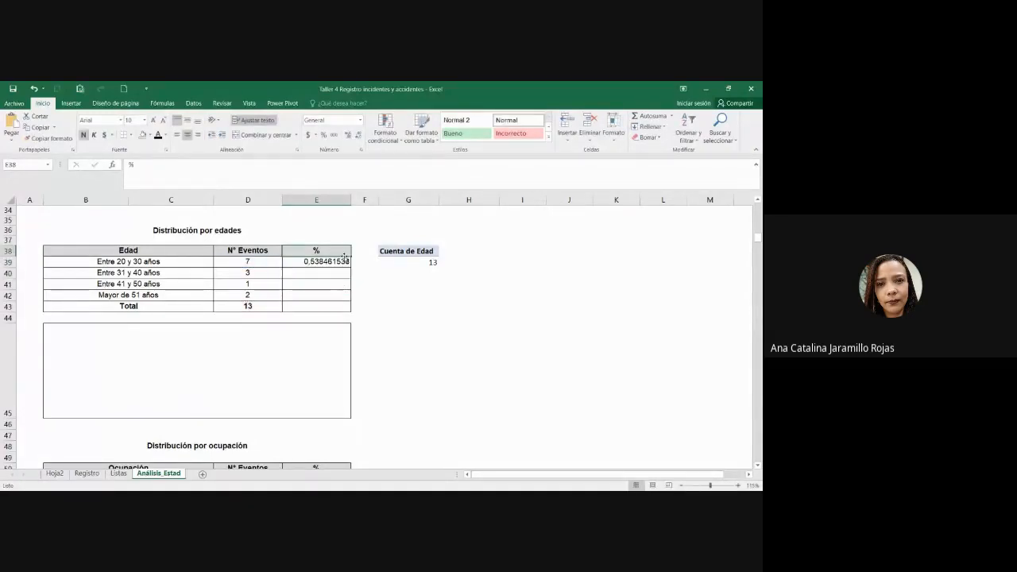
key(ctrl+shift+5)
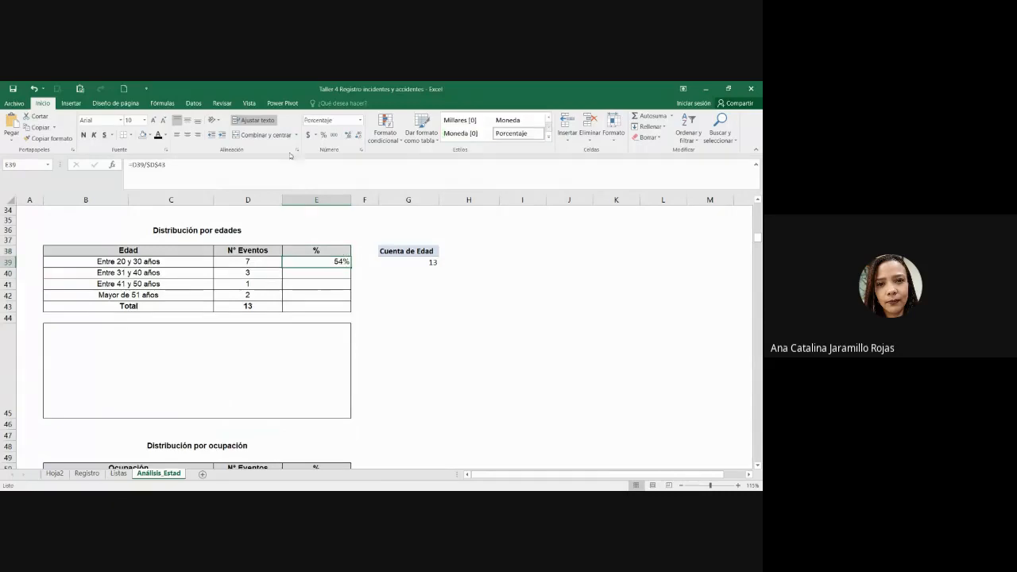
click(188, 134)
drag(354, 287, 353, 298)
drag(322, 262, 327, 295)
click(322, 306)
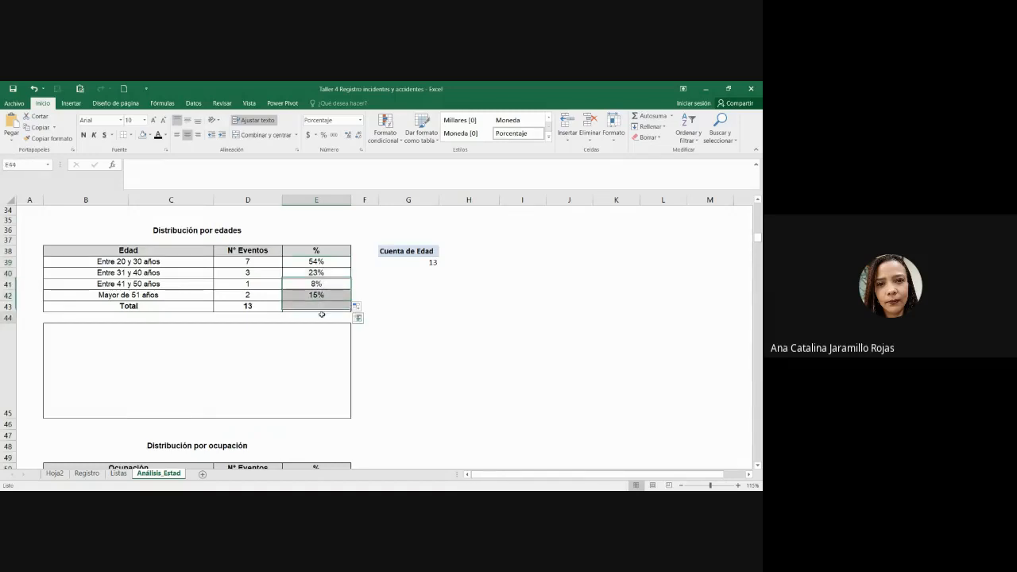
Step: Total the gender table's percentages in E31 with AutoSum, giving 100%
scroll(320, 306, up, 5)
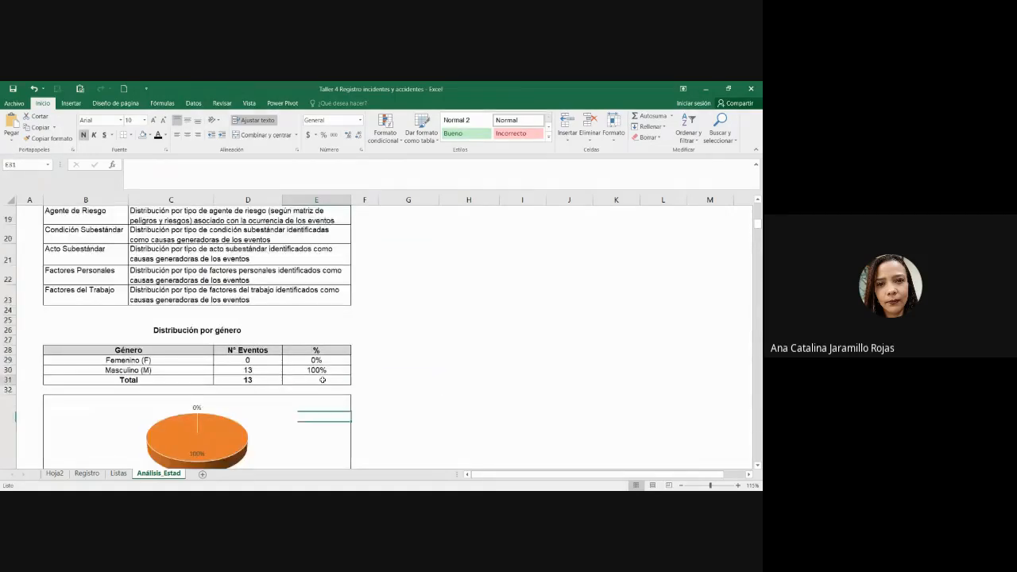
click(322, 380)
click(641, 117)
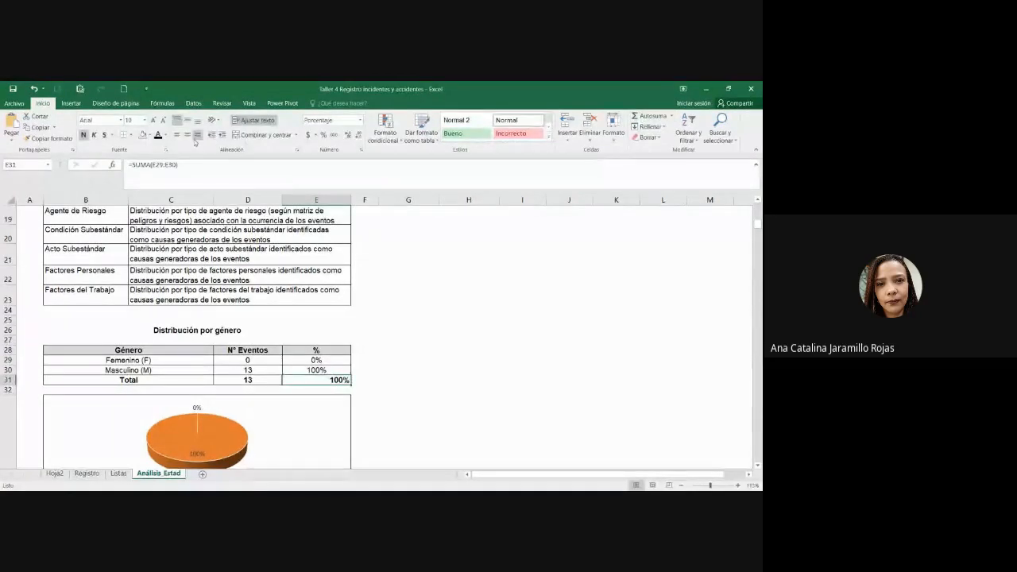
scroll(313, 299, down, 6)
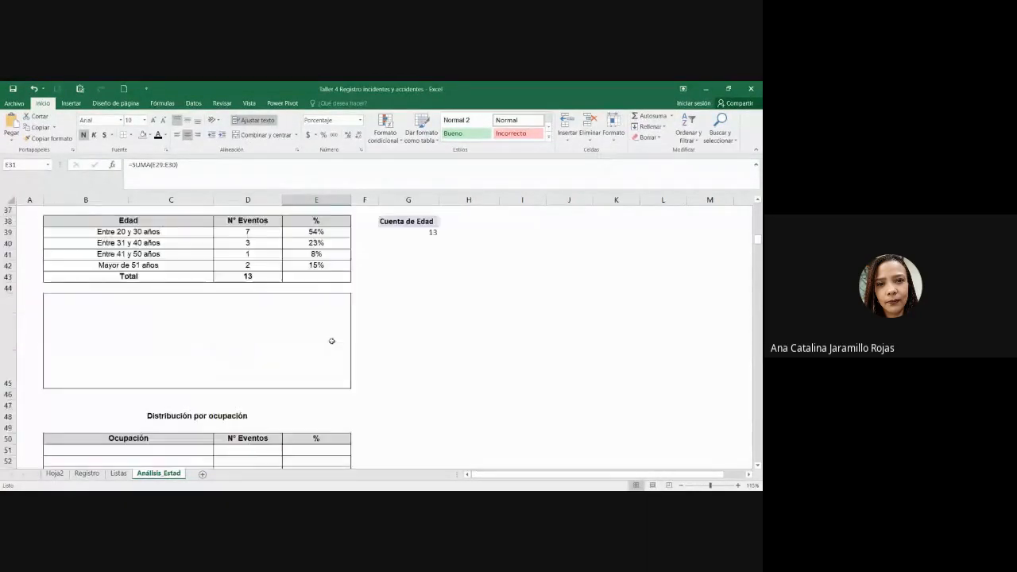
Step: Copy D43's SUMA formula into E43 and format it as a percentage, showing 100%
click(330, 276)
click(267, 276)
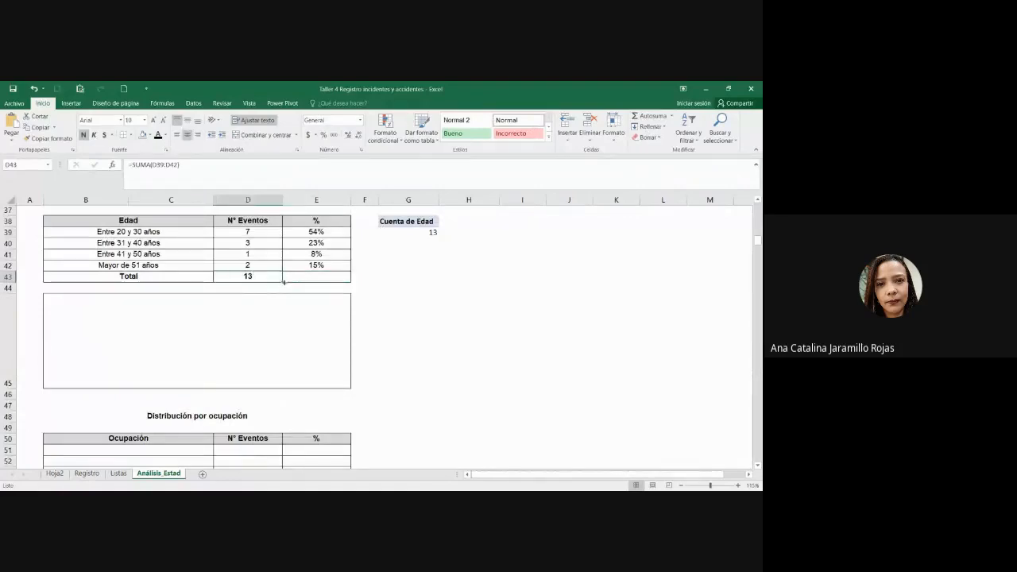
click(285, 281)
click(275, 282)
drag(275, 282, 355, 274)
click(324, 135)
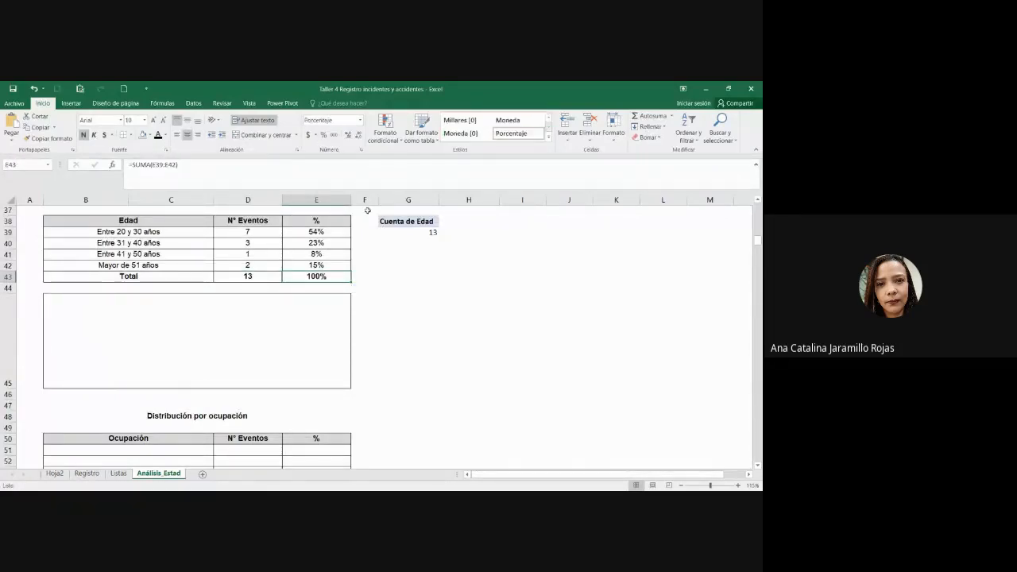
click(409, 276)
drag(299, 232, 304, 263)
click(345, 280)
click(247, 232)
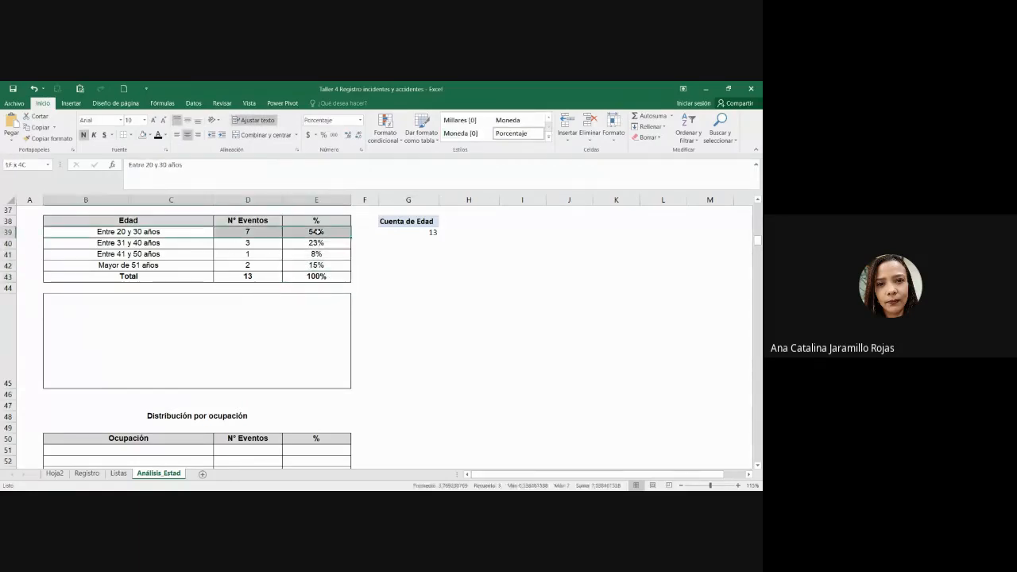
click(318, 231)
Step: Heighten row 45 to enlarge the empty box below the age table
click(291, 327)
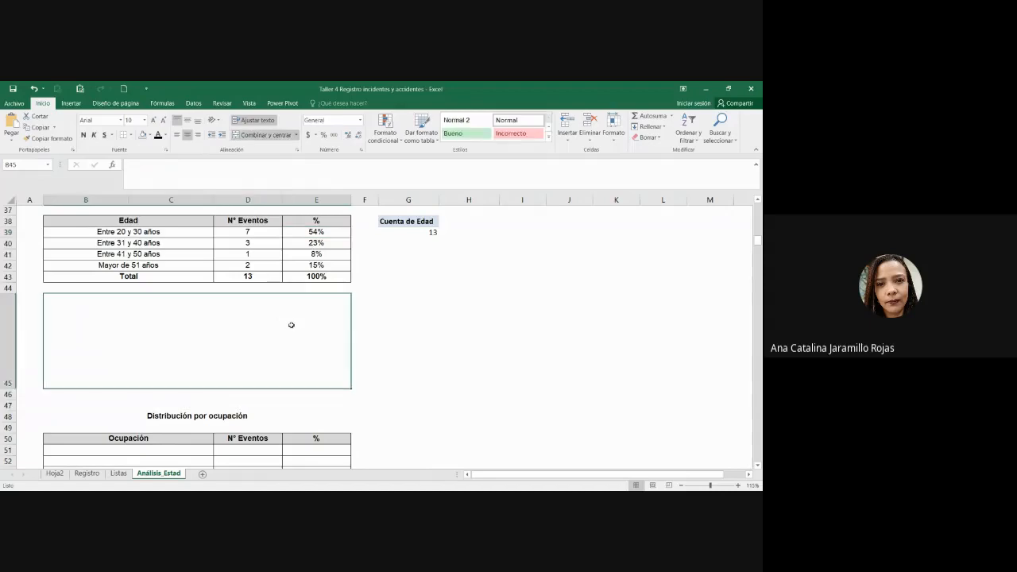
drag(14, 390, 14, 402)
scroll(230, 348, up, 1)
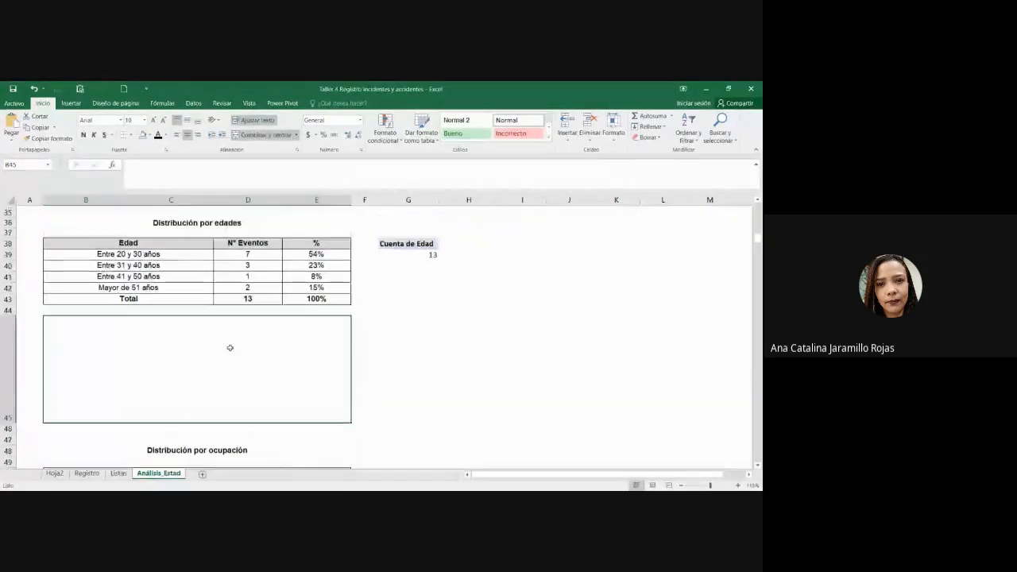
Step: Select the age percentages E39:E42 as the data to chart
click(157, 263)
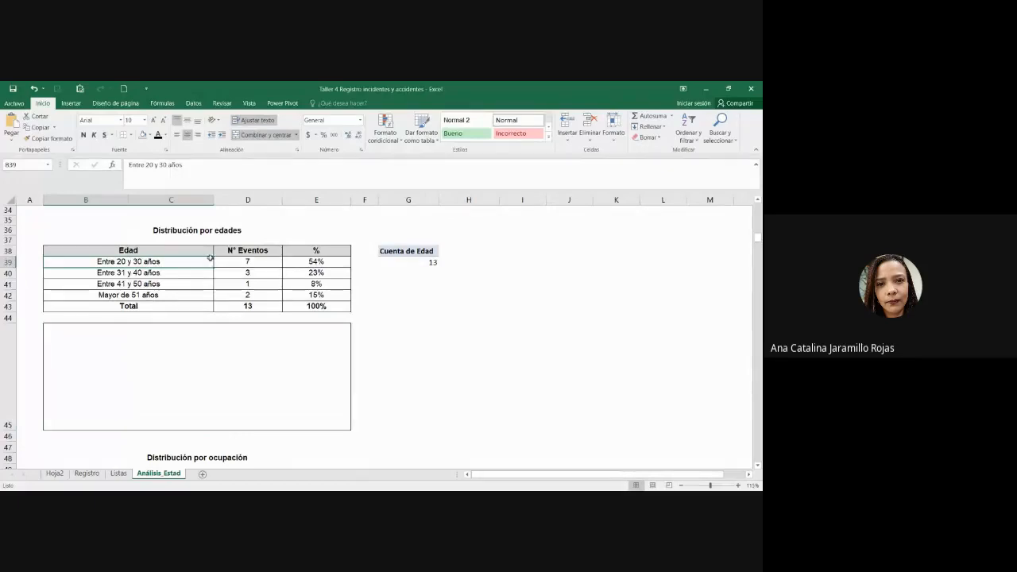
drag(205, 260, 326, 252)
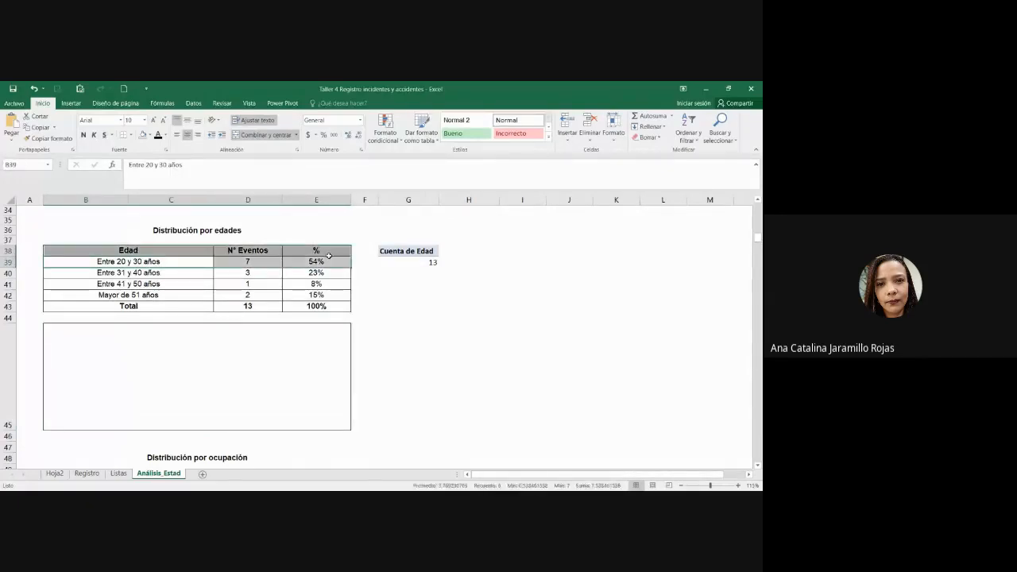
click(328, 255)
click(204, 260)
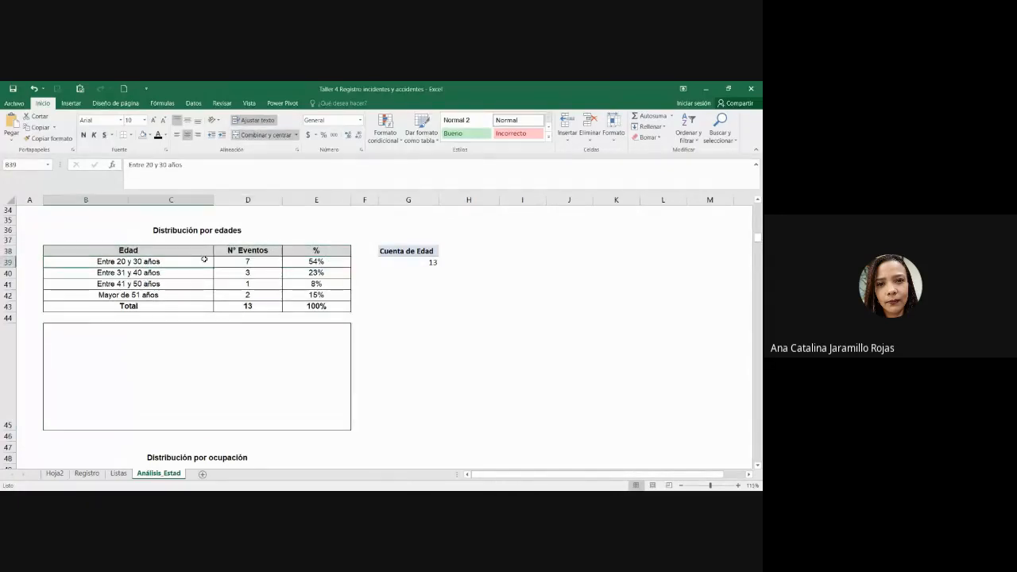
click(249, 323)
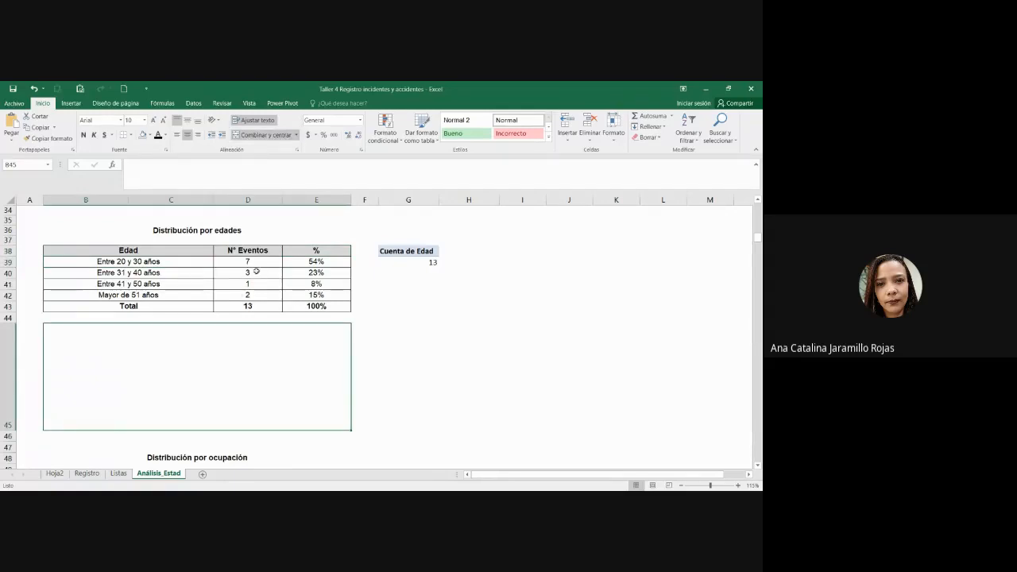
drag(255, 261, 259, 286)
drag(335, 263, 330, 294)
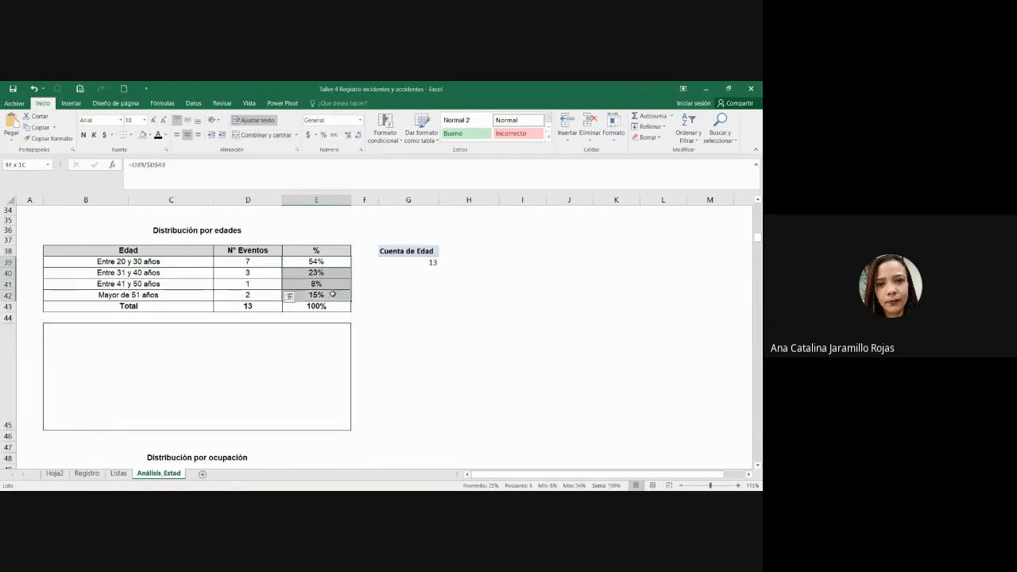
Step: Insert a 2-D bar chart of the age percentages and delete its title
click(71, 104)
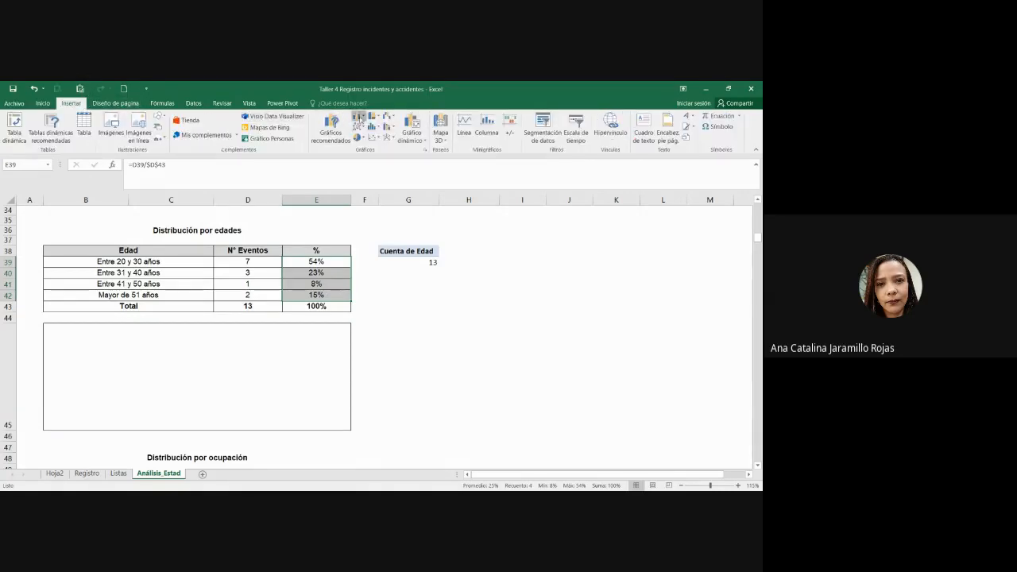
click(357, 117)
click(376, 235)
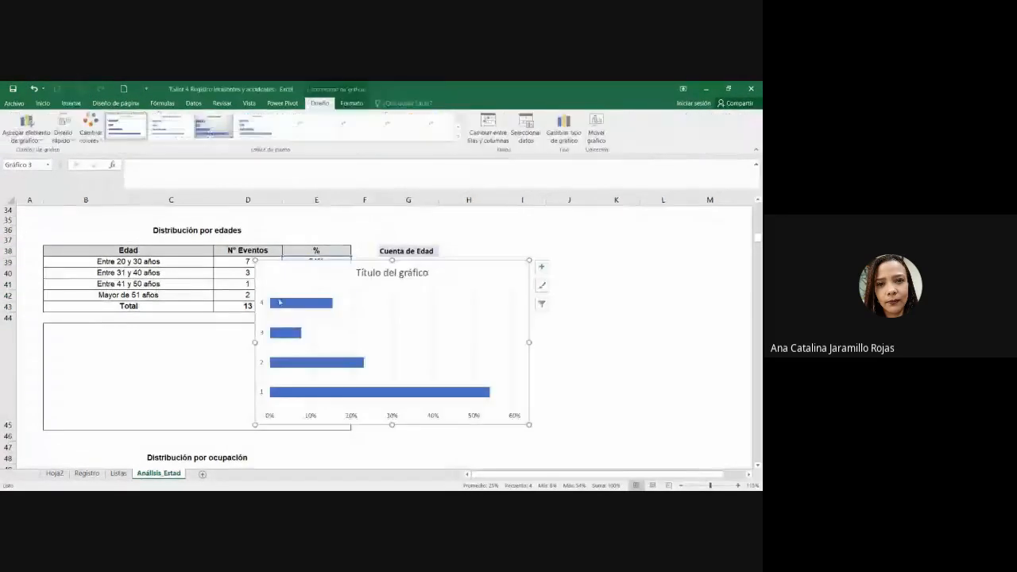
click(413, 275)
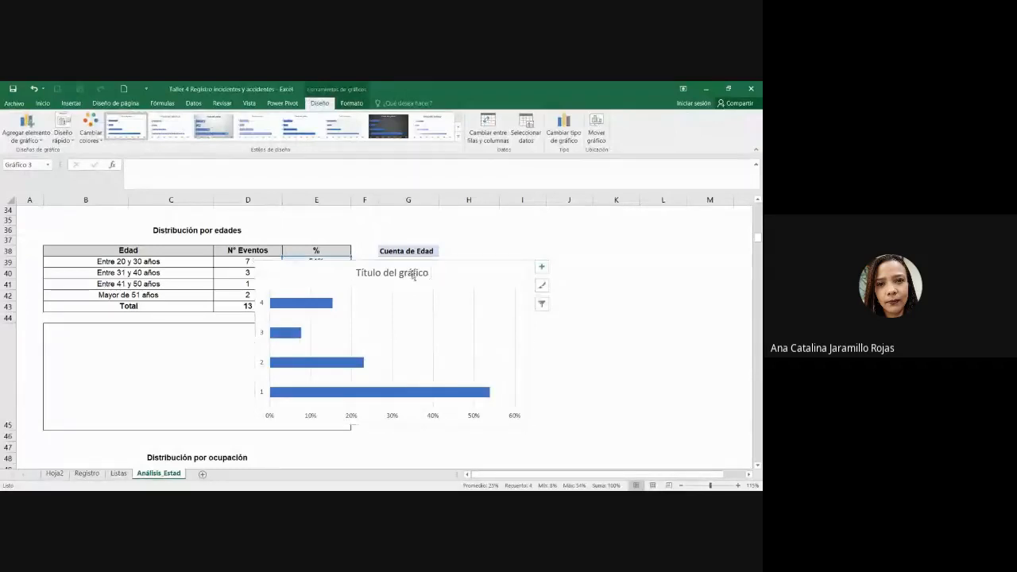
key(Delete)
Step: Shrink the bar chart and fit it into the taller box under the age table
drag(530, 426, 480, 379)
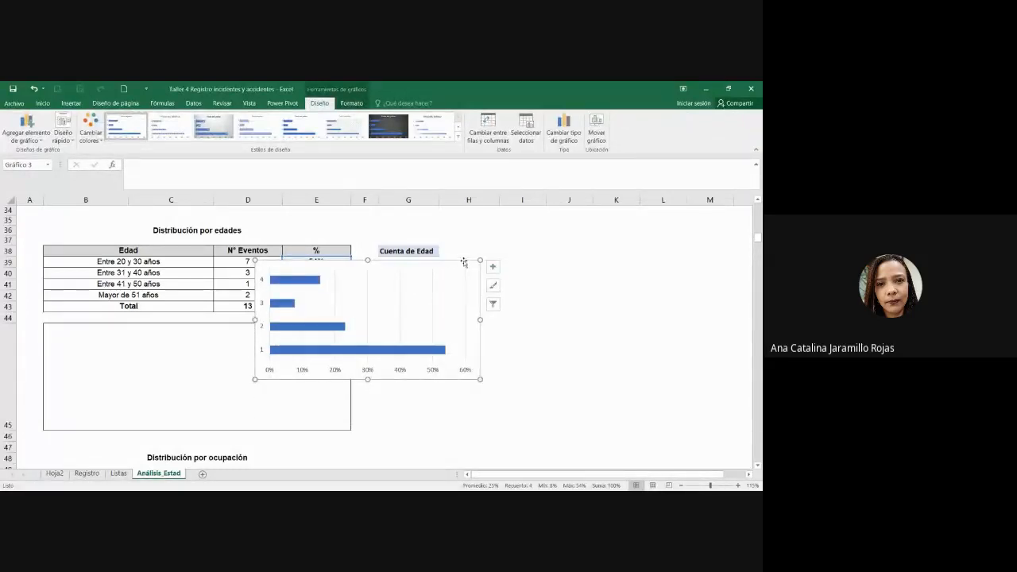
drag(469, 273, 302, 273)
click(468, 376)
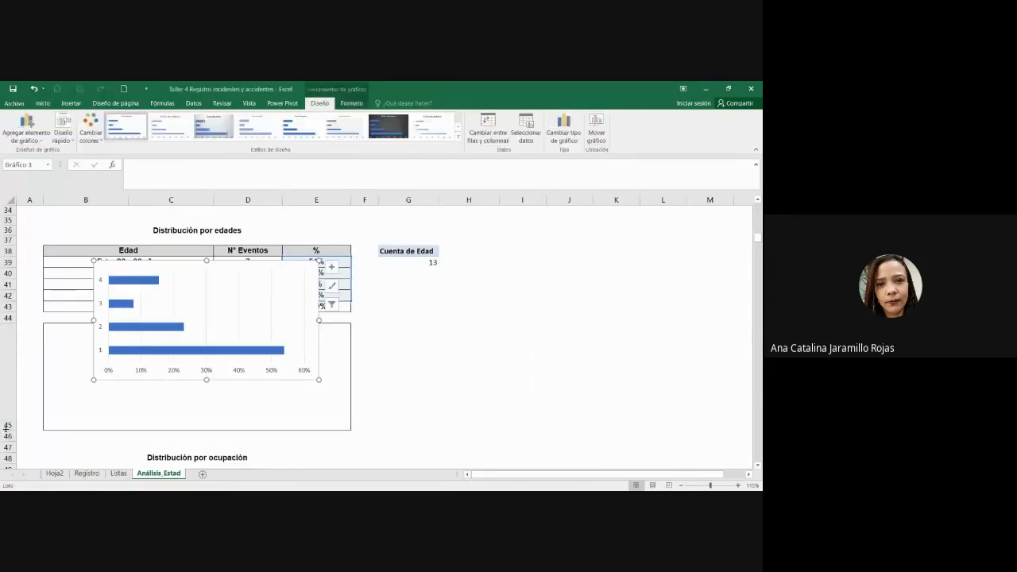
drag(6, 430, 8, 450)
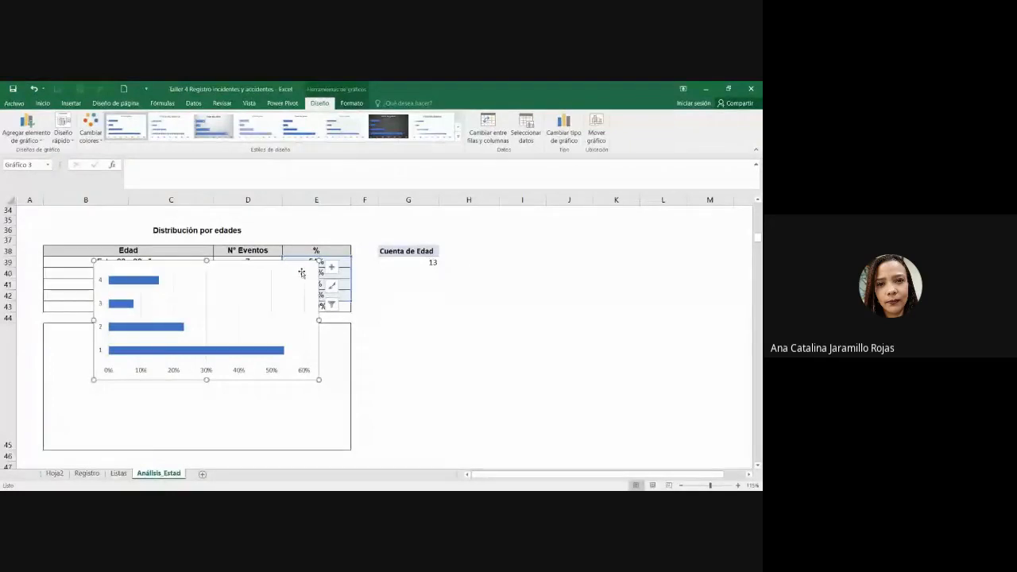
drag(302, 270, 298, 331)
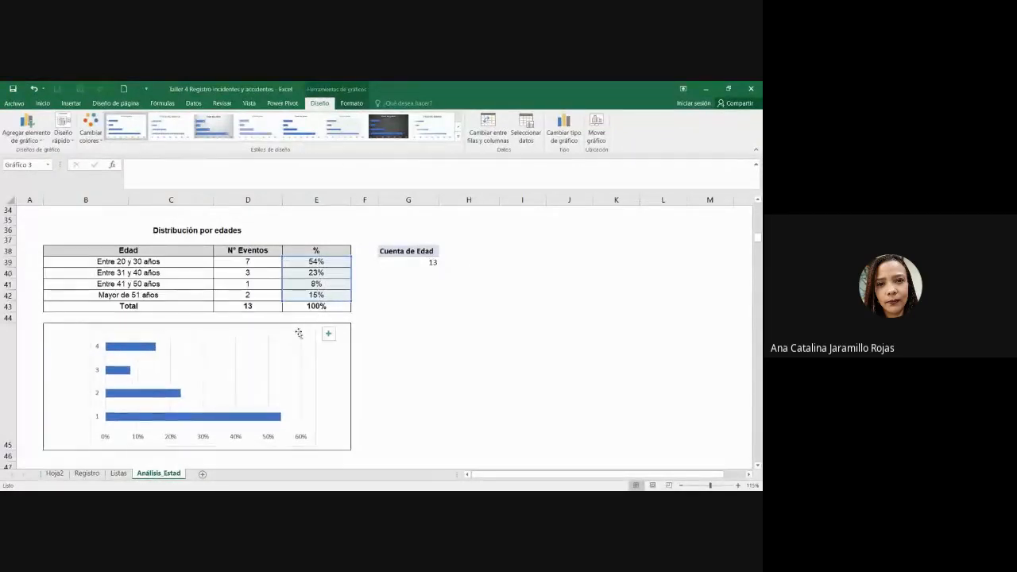
click(432, 352)
scroll(397, 345, down, 1)
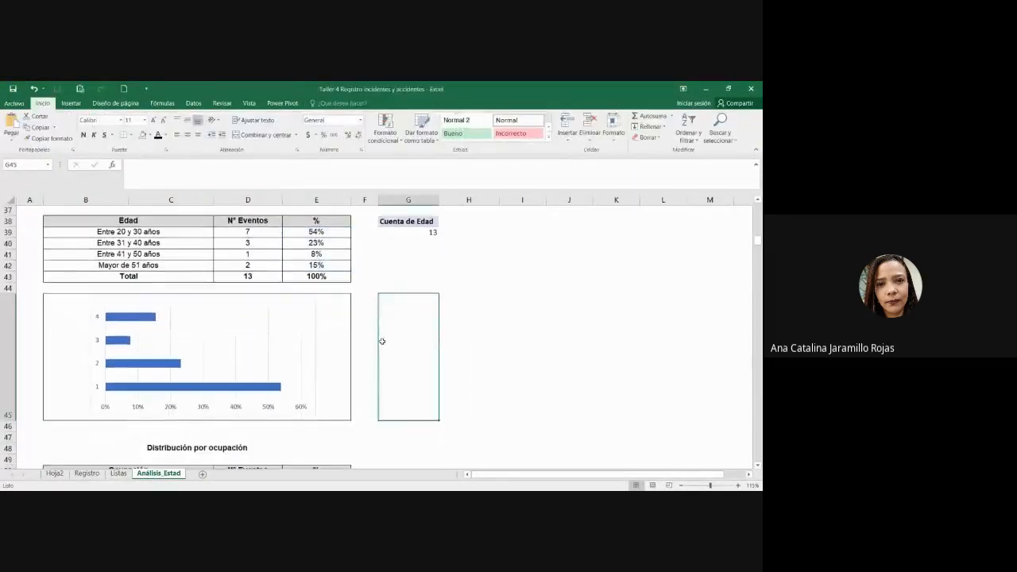
Step: Open the bar chart's Select Data source settings
click(316, 303)
click(347, 85)
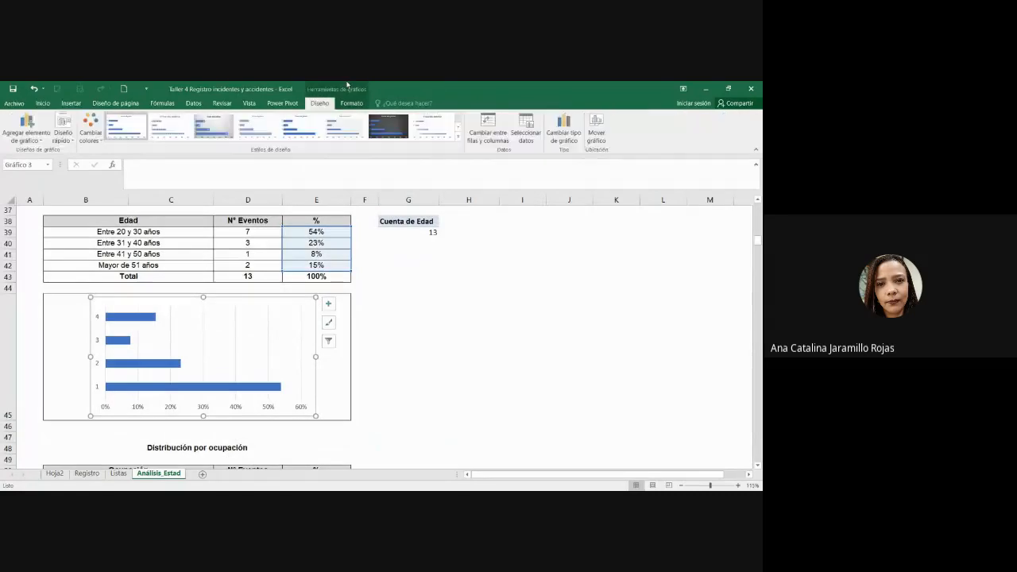
click(526, 128)
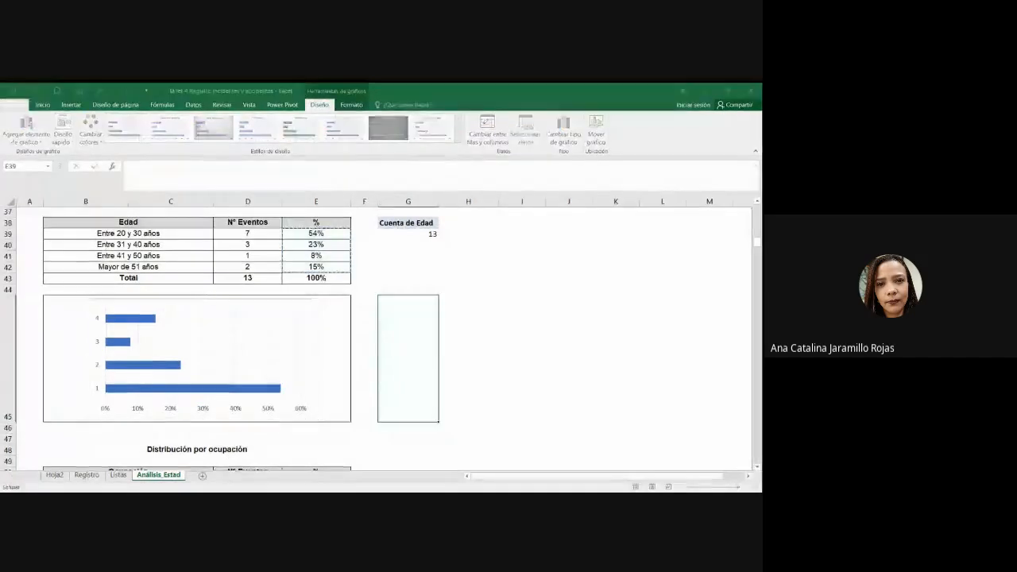
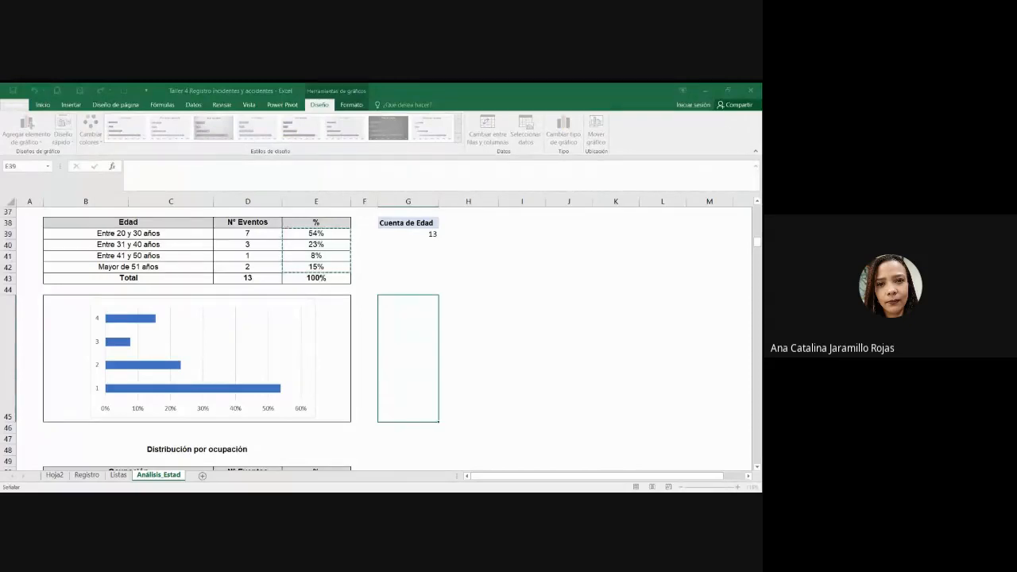
Step: Label the bars with the Edad ranges B39:C42 and delete the percentage axis
drag(155, 235, 217, 268)
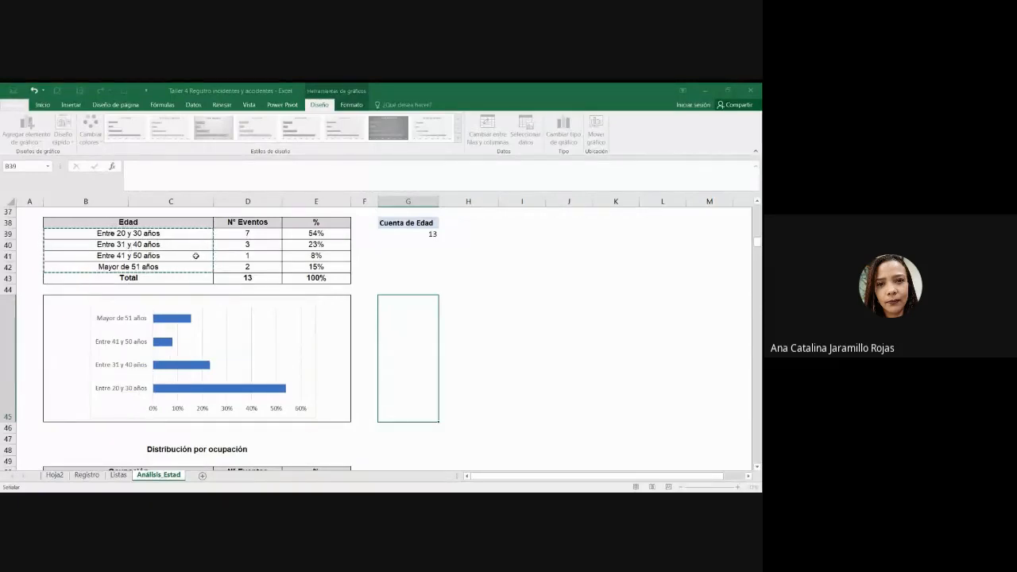
click(364, 323)
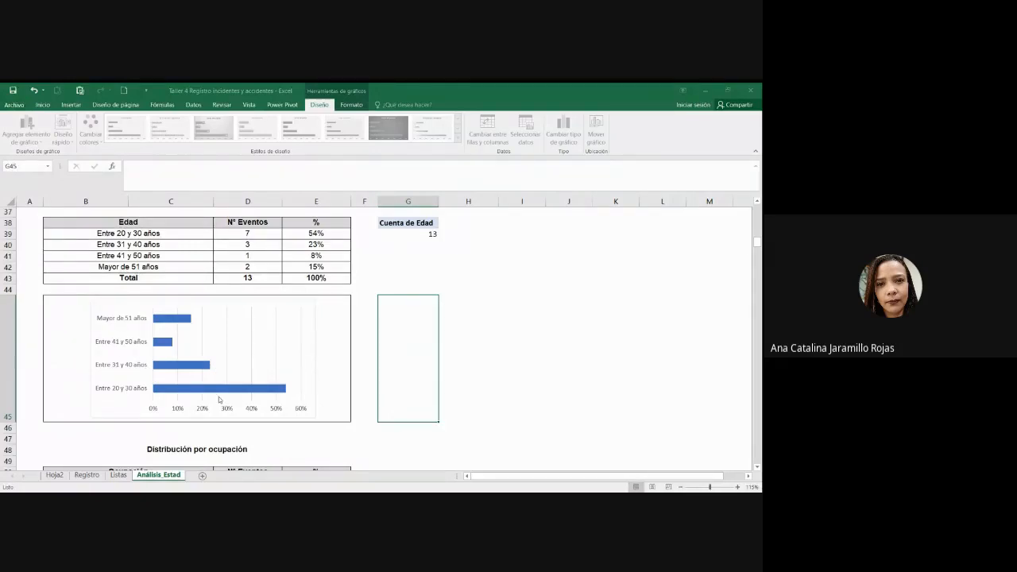
click(271, 410)
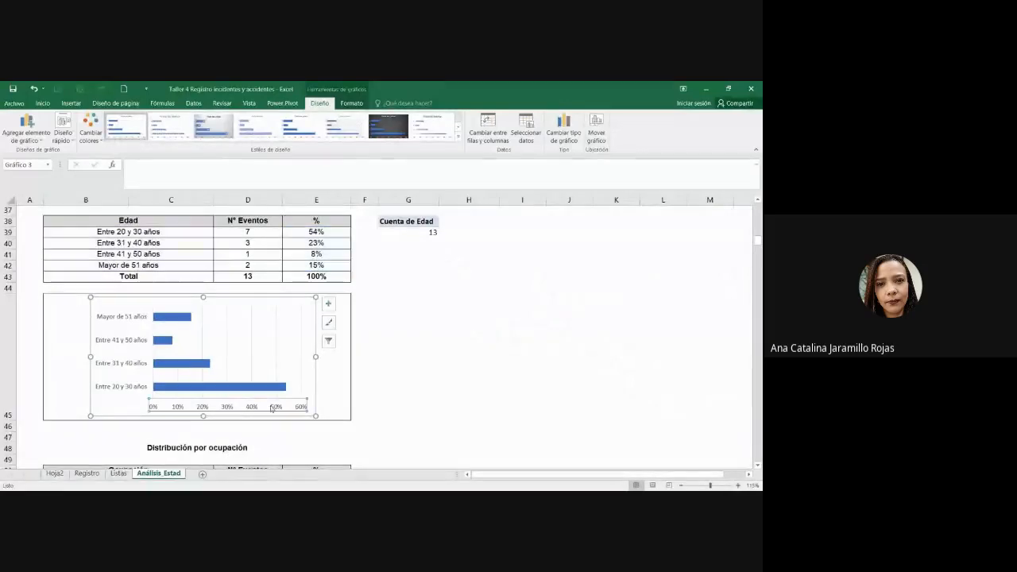
key(Delete)
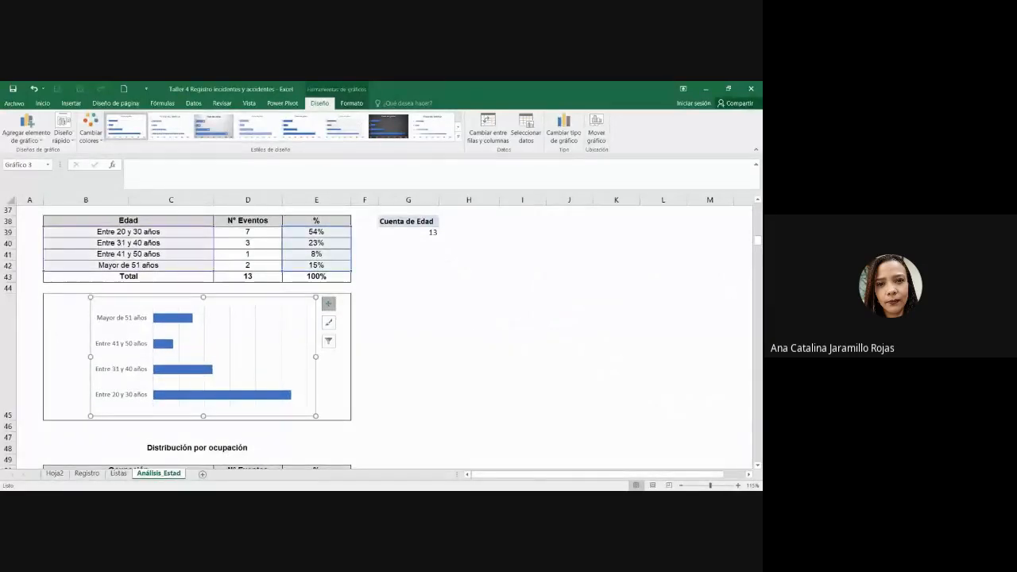
Step: Add percentage data labels to the age chart's bars
click(328, 304)
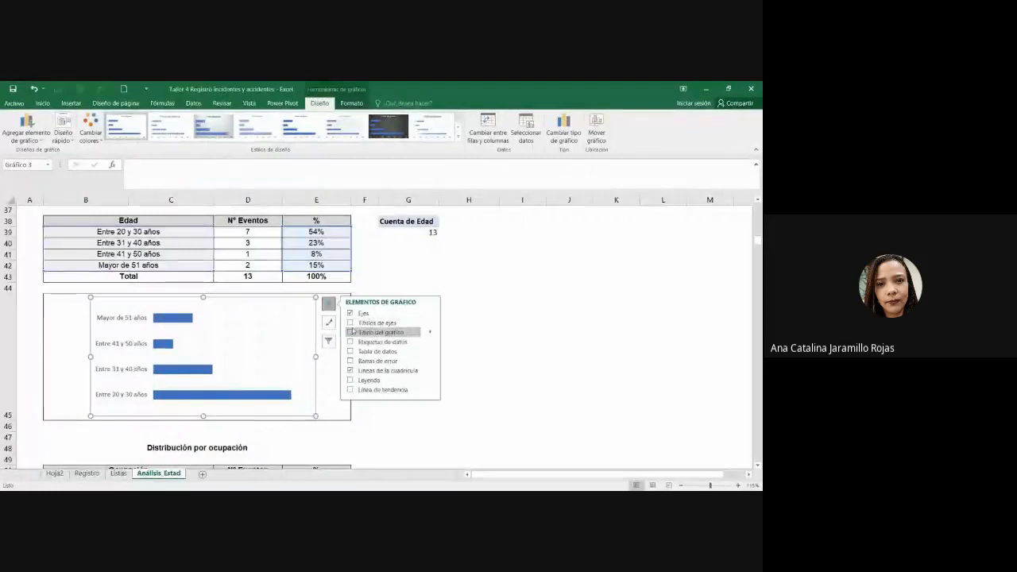
click(350, 323)
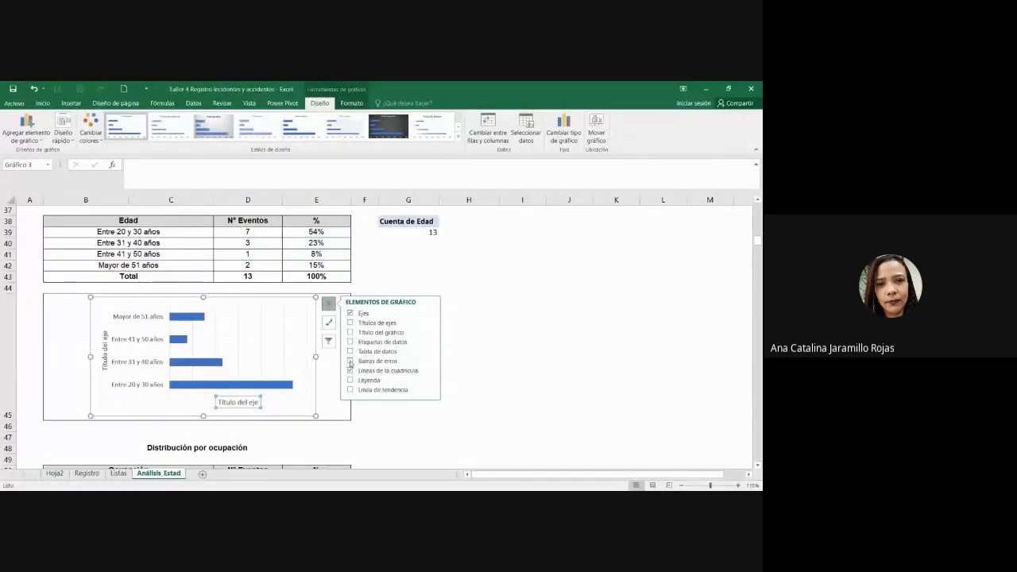
click(351, 342)
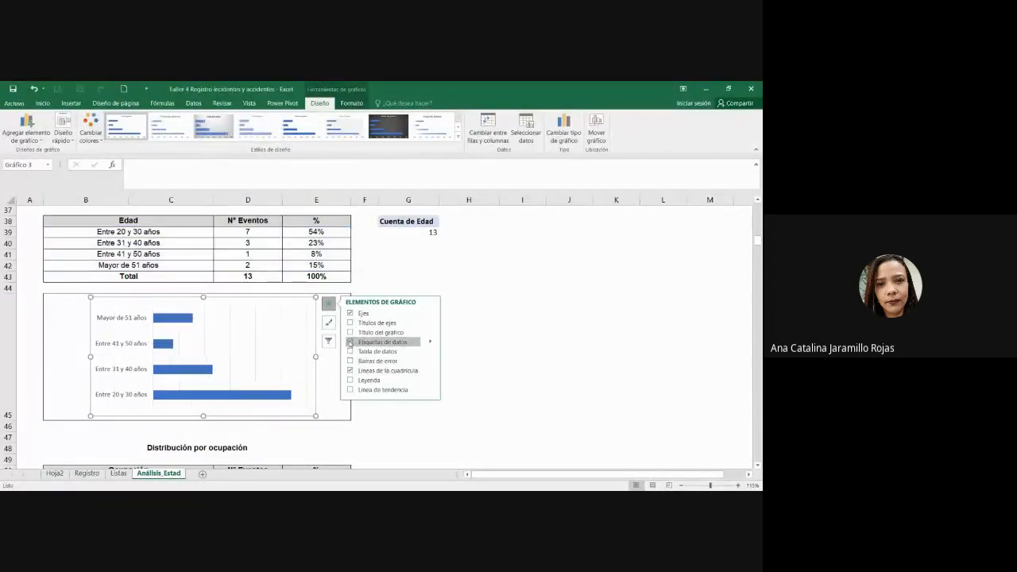
click(386, 426)
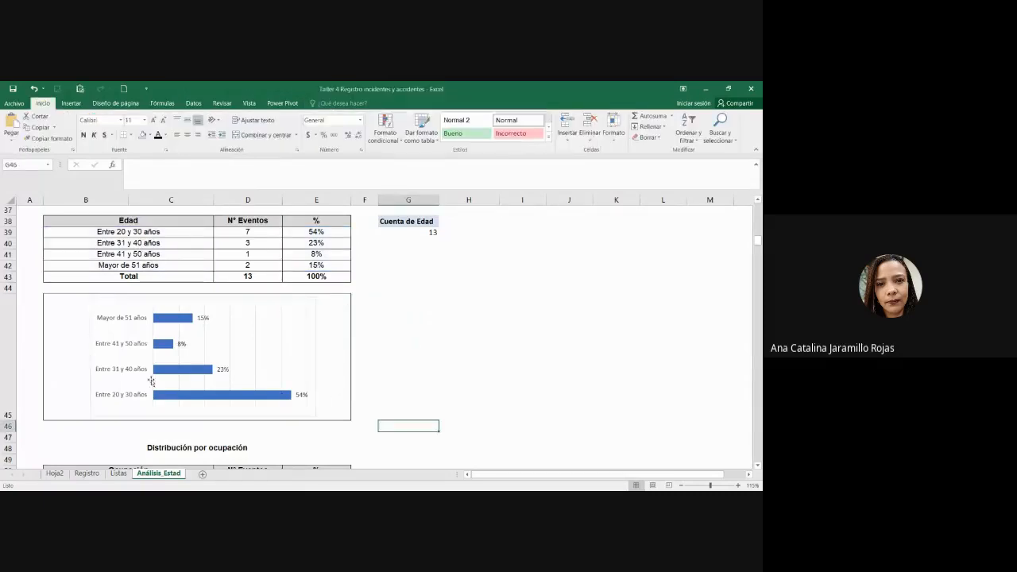
Step: Make the chart's percentage data labels bold
click(144, 401)
click(305, 396)
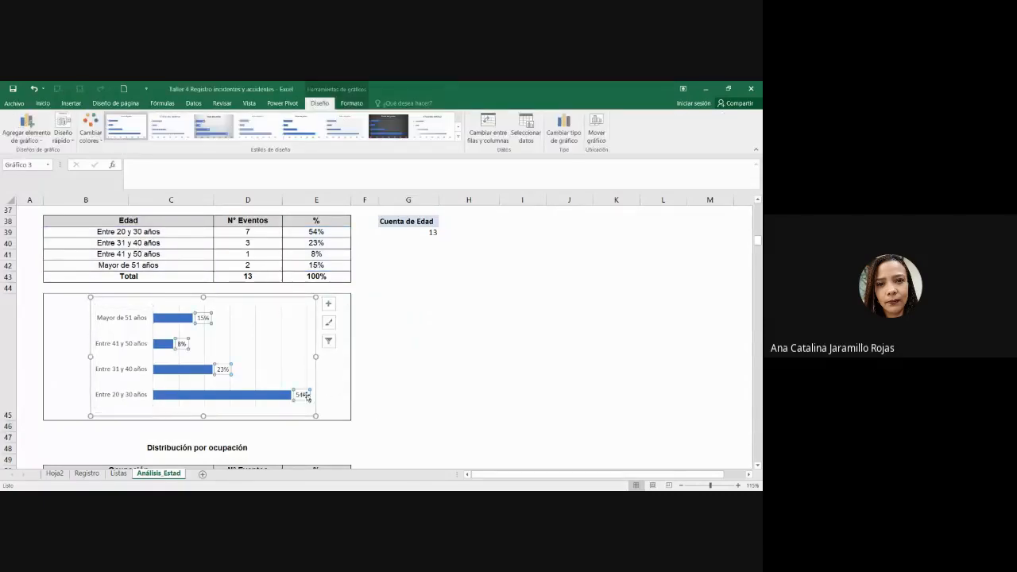
click(401, 412)
click(203, 325)
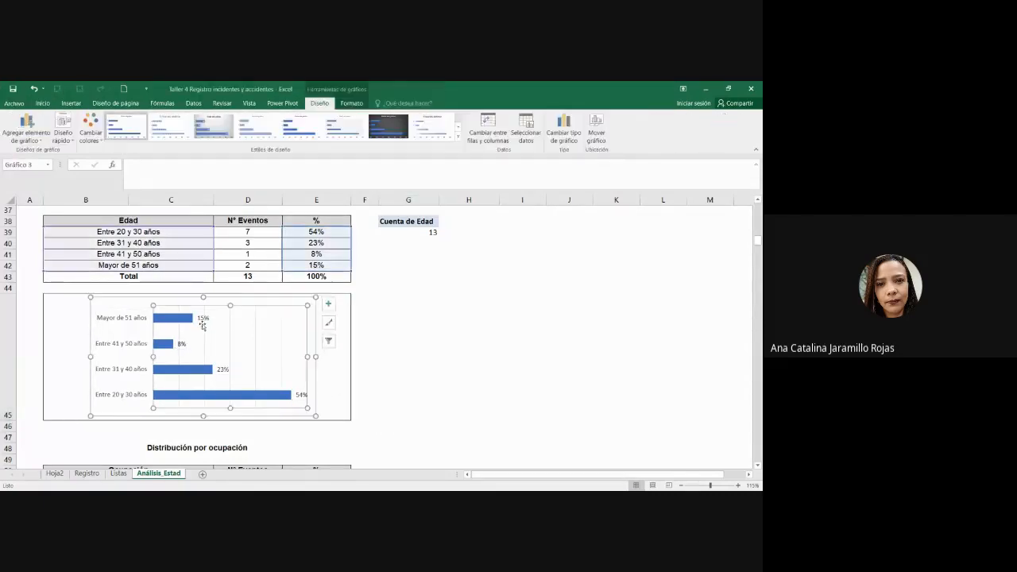
scroll(203, 324, up, 1)
scroll(202, 324, up, 5)
scroll(220, 362, down, 4)
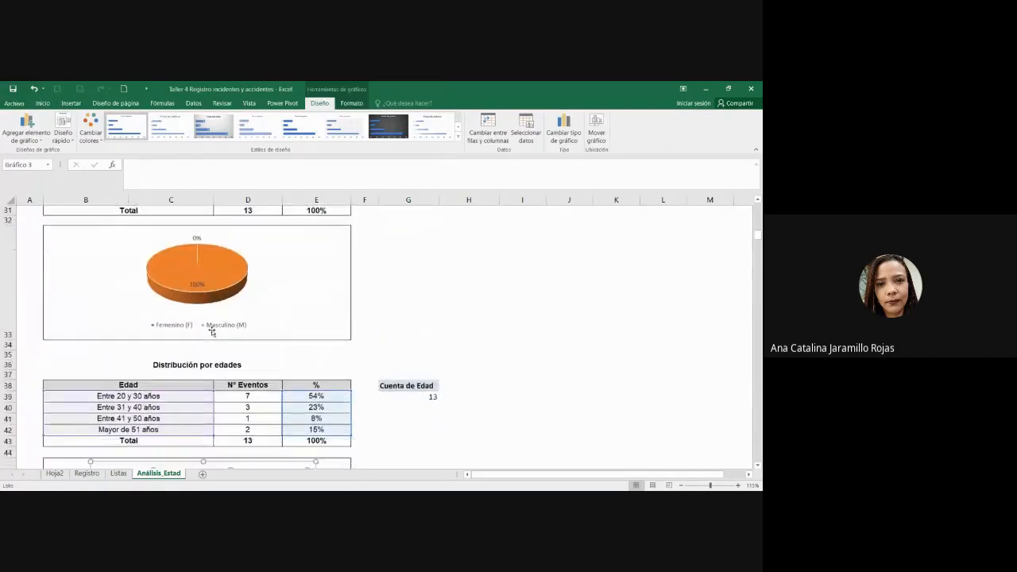
scroll(220, 363, down, 2)
click(405, 378)
click(205, 287)
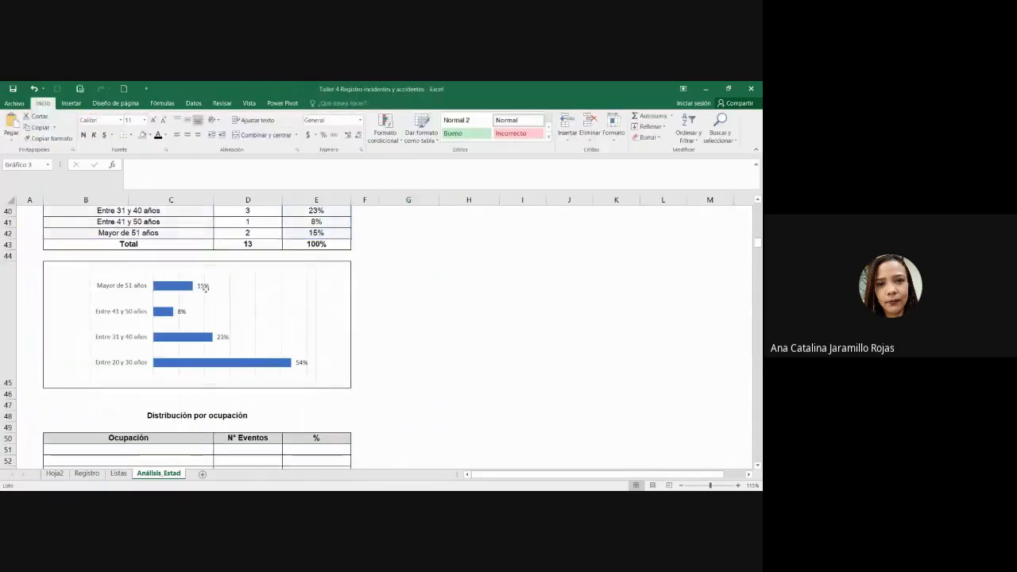
click(42, 103)
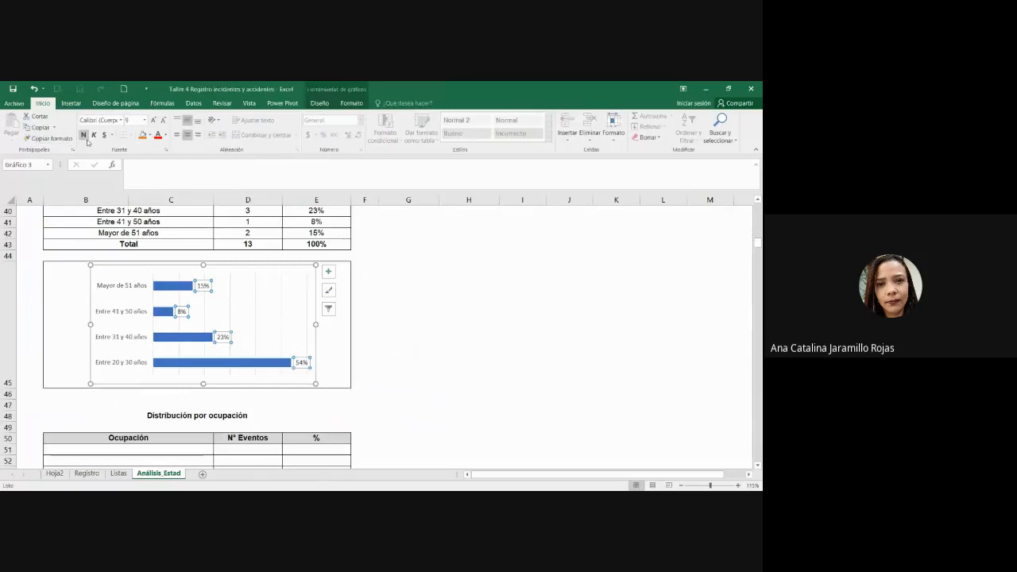
click(384, 334)
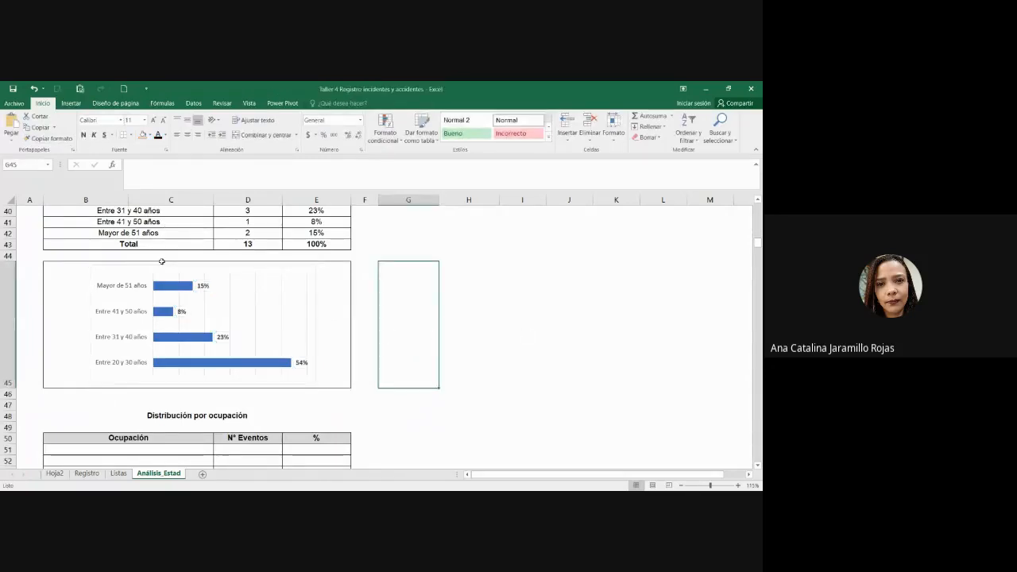
Step: Make the chart's age-range axis labels bold
click(169, 268)
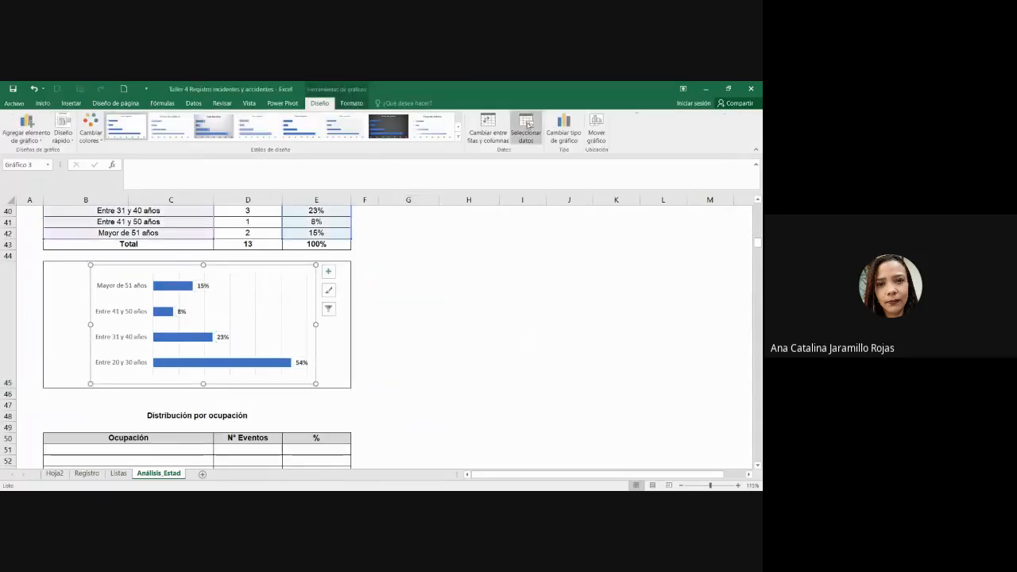
click(352, 103)
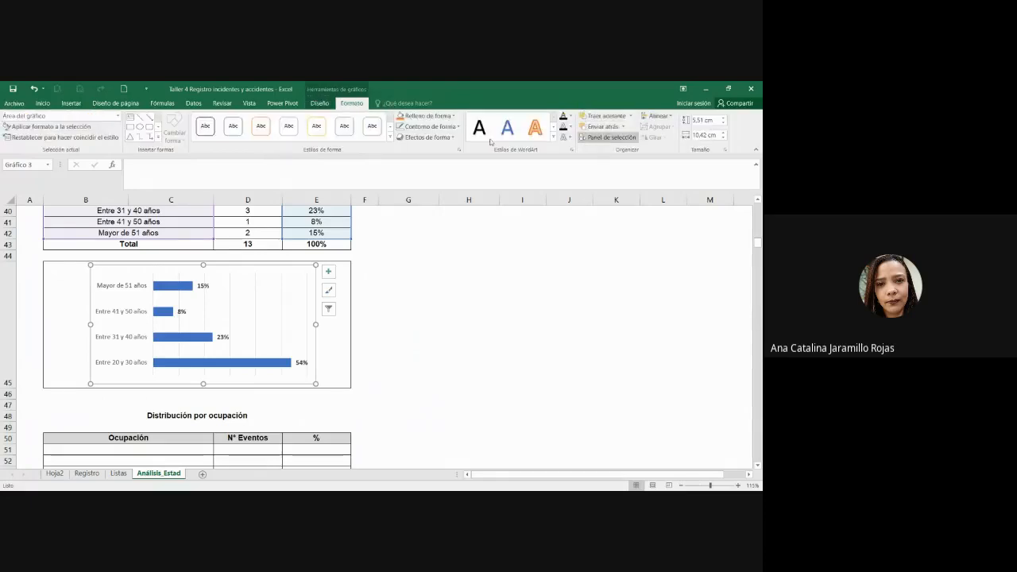
click(481, 290)
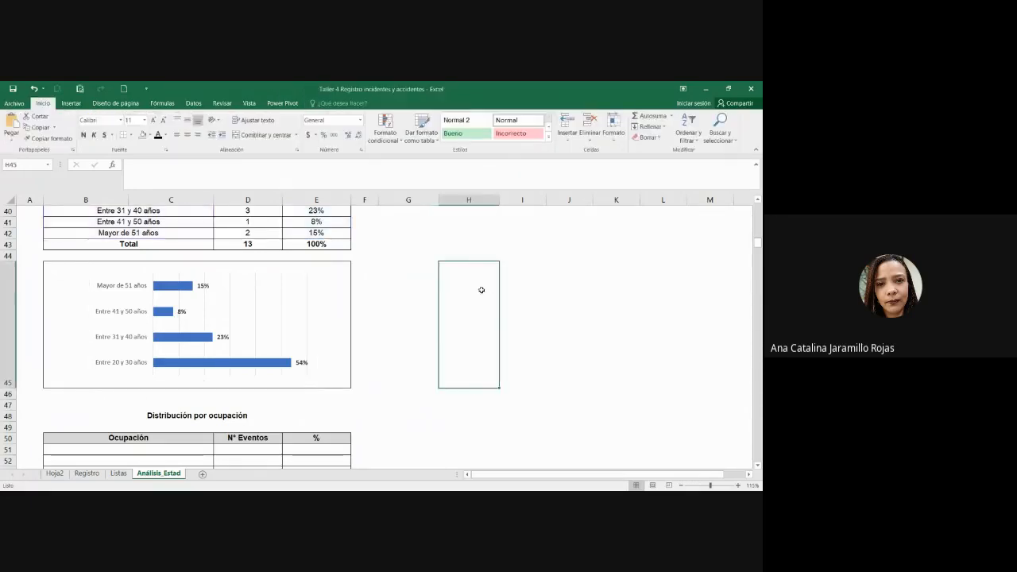
scroll(441, 321, up, 1)
click(120, 357)
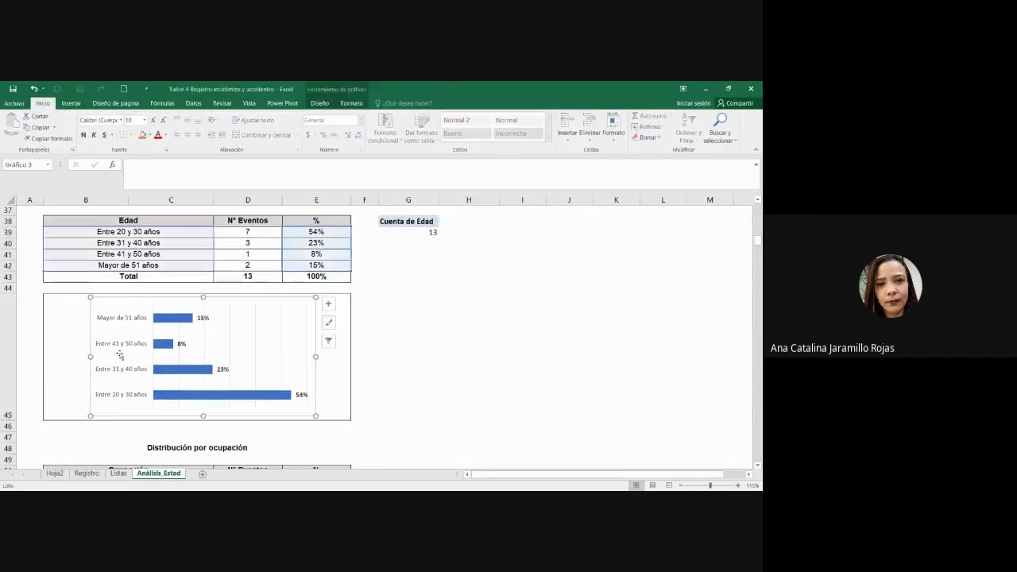
click(402, 320)
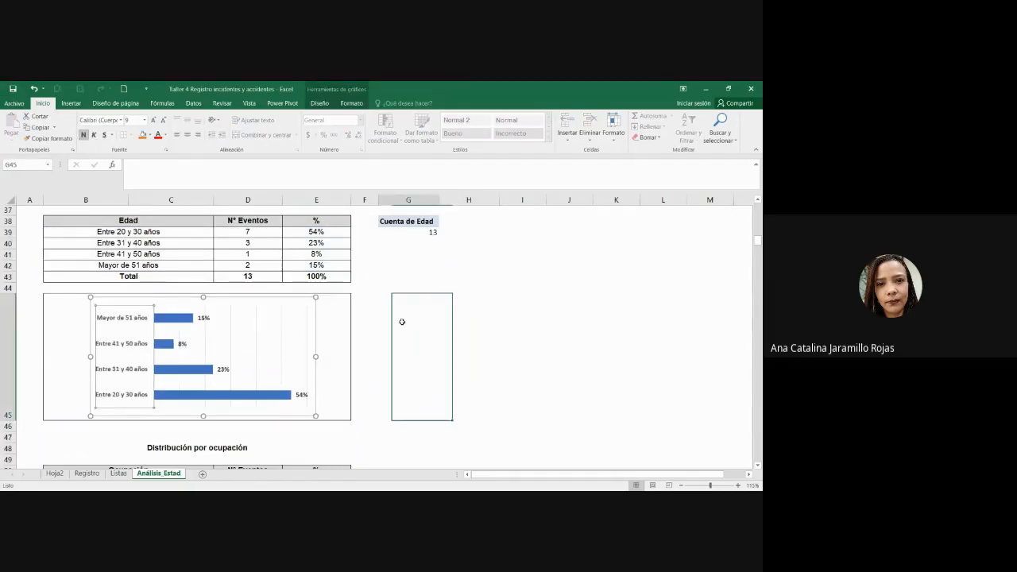
scroll(414, 364, up, 5)
scroll(418, 318, down, 5)
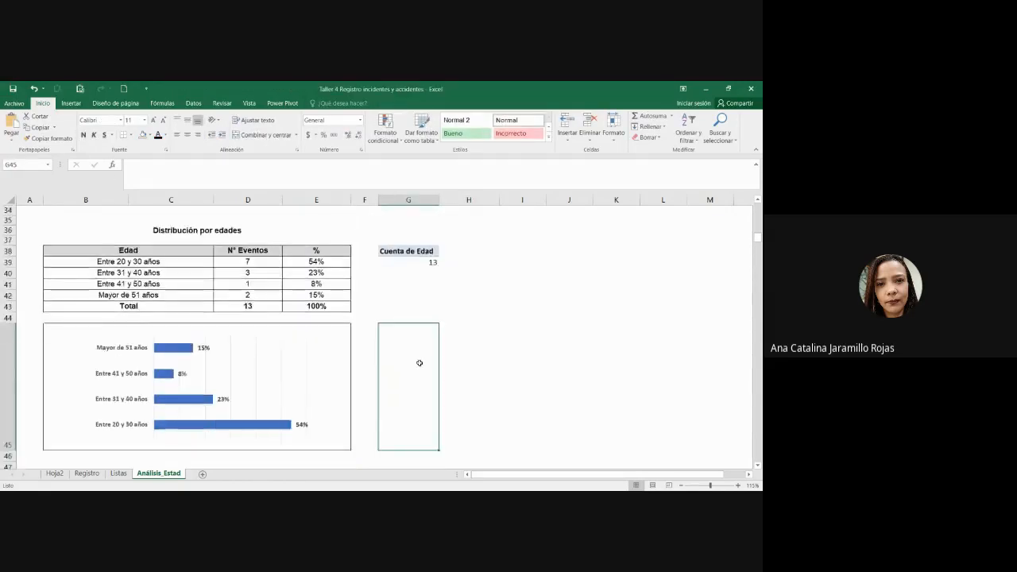
Step: Delete column G holding the Cuenta de Edad pivot count
click(411, 220)
click(408, 200)
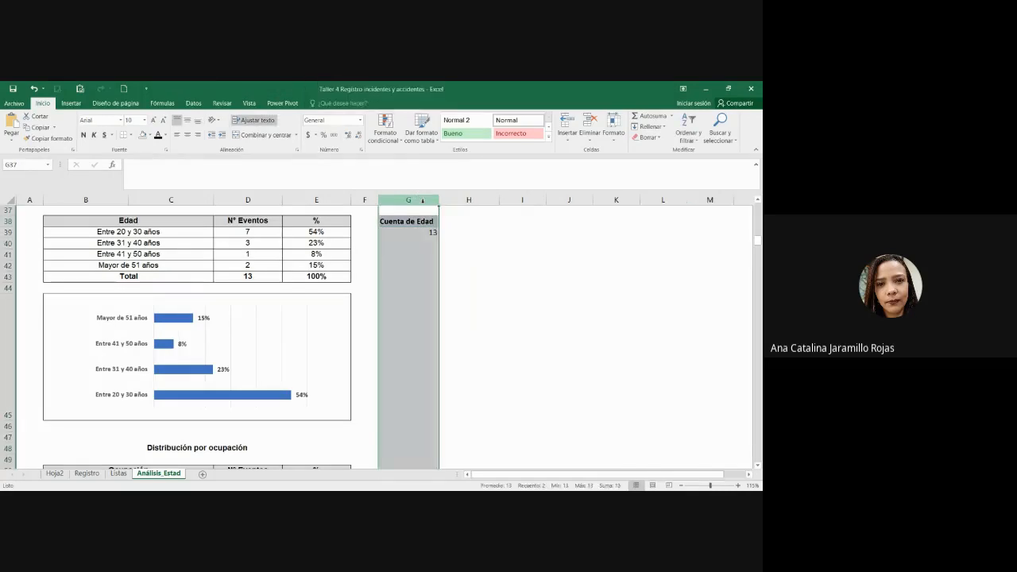
right_click(424, 202)
click(457, 287)
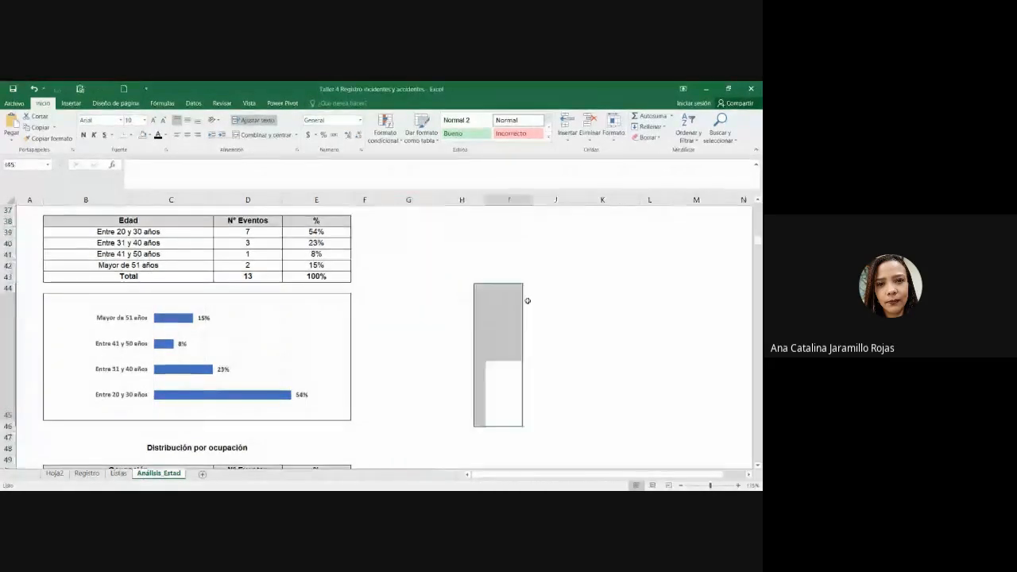
click(328, 372)
Step: Select the whole age section, from title to chart, to check its layout
click(311, 220)
scroll(300, 227, up, 1)
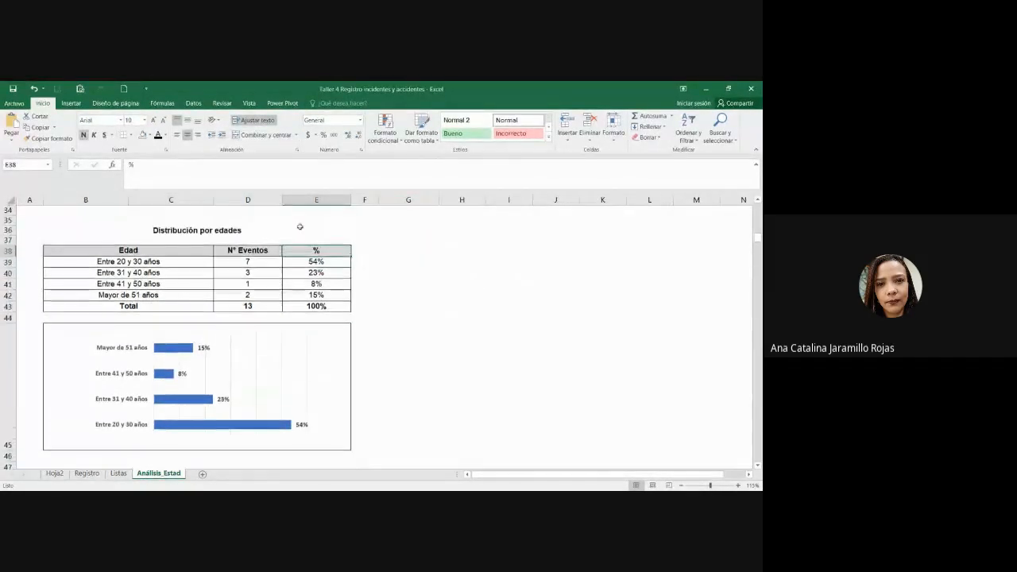
drag(227, 231, 222, 447)
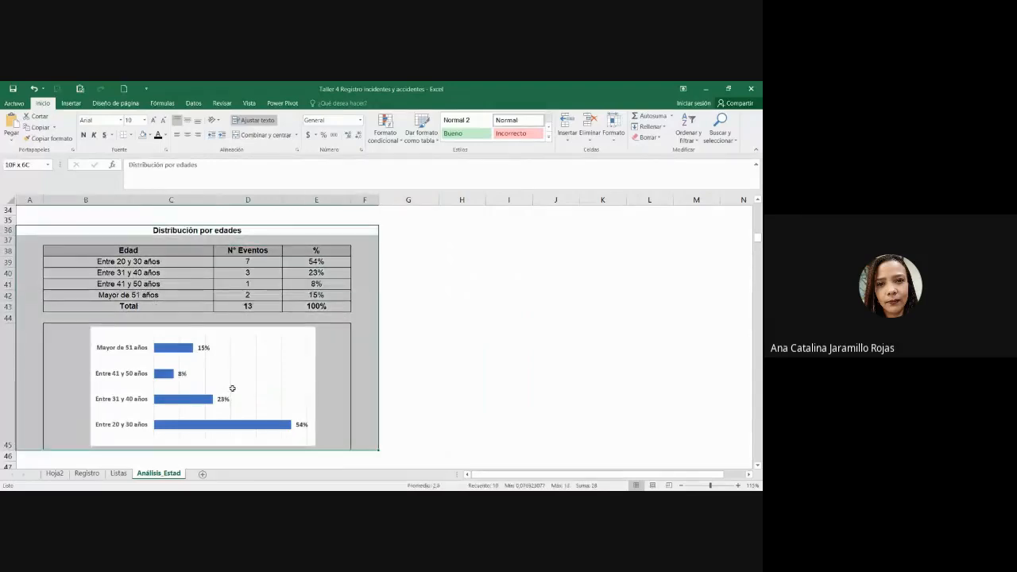
click(340, 357)
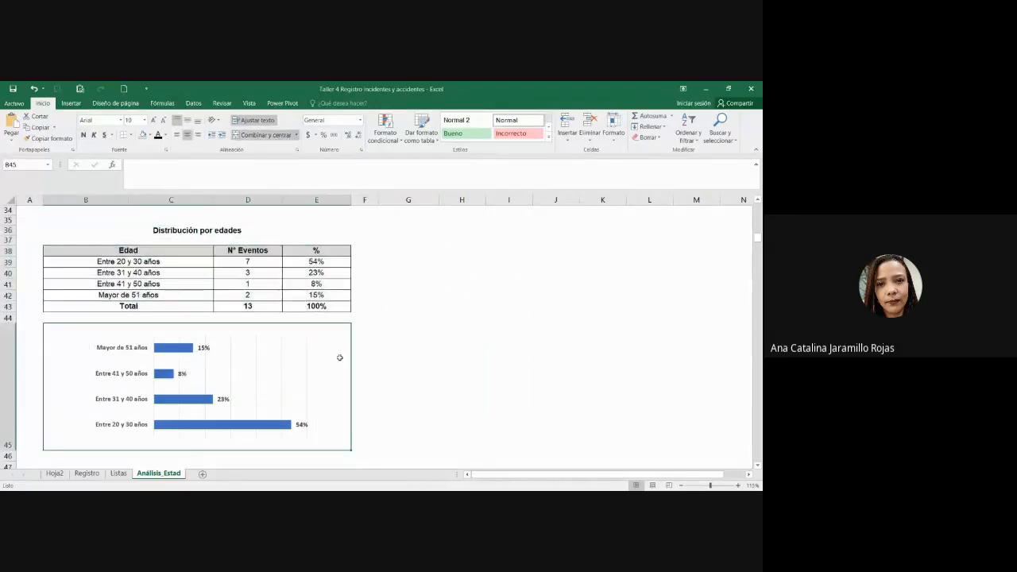
scroll(339, 358, down, 3)
scroll(340, 358, down, 1)
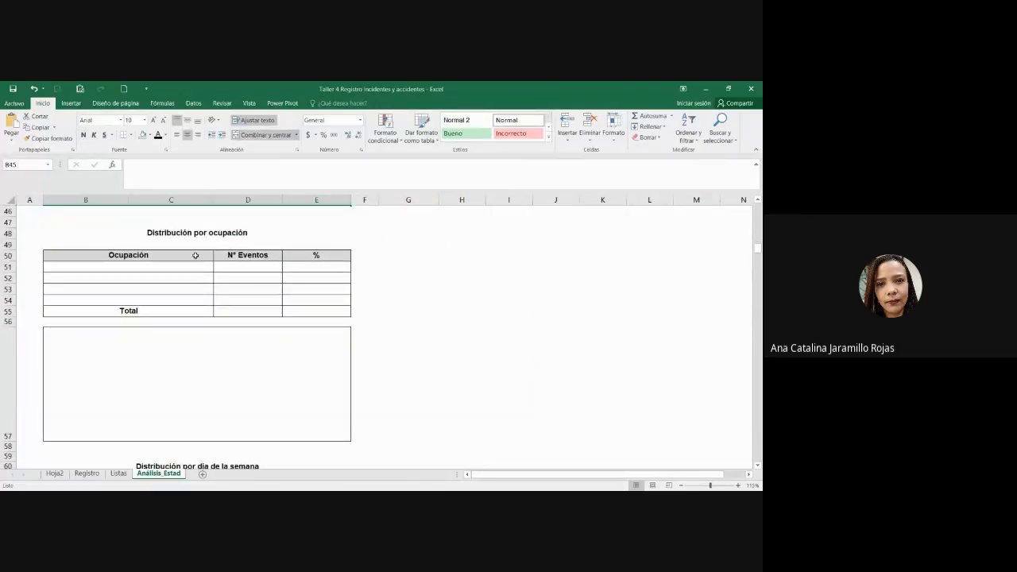
drag(195, 255, 343, 308)
click(342, 308)
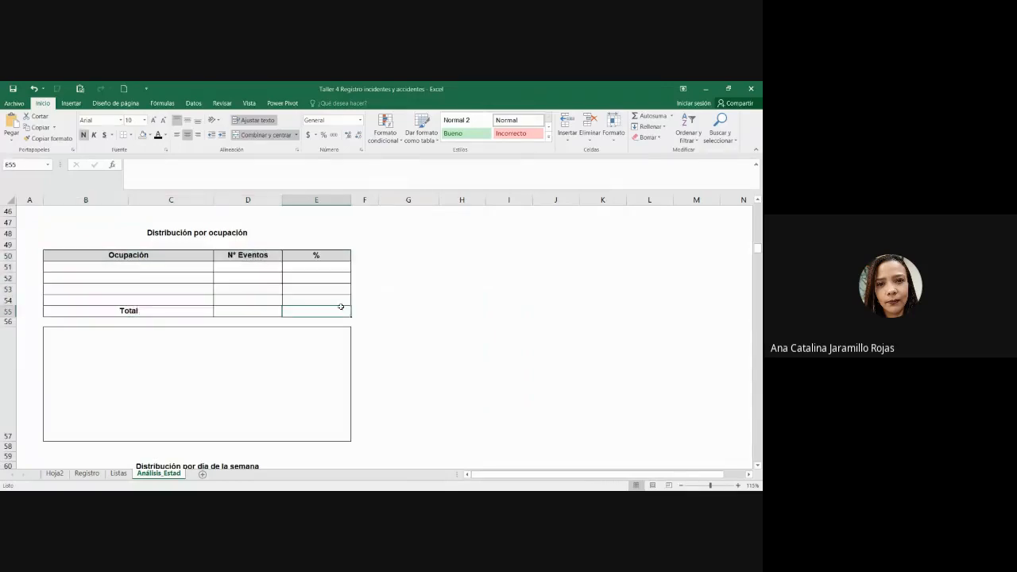
click(86, 472)
click(520, 290)
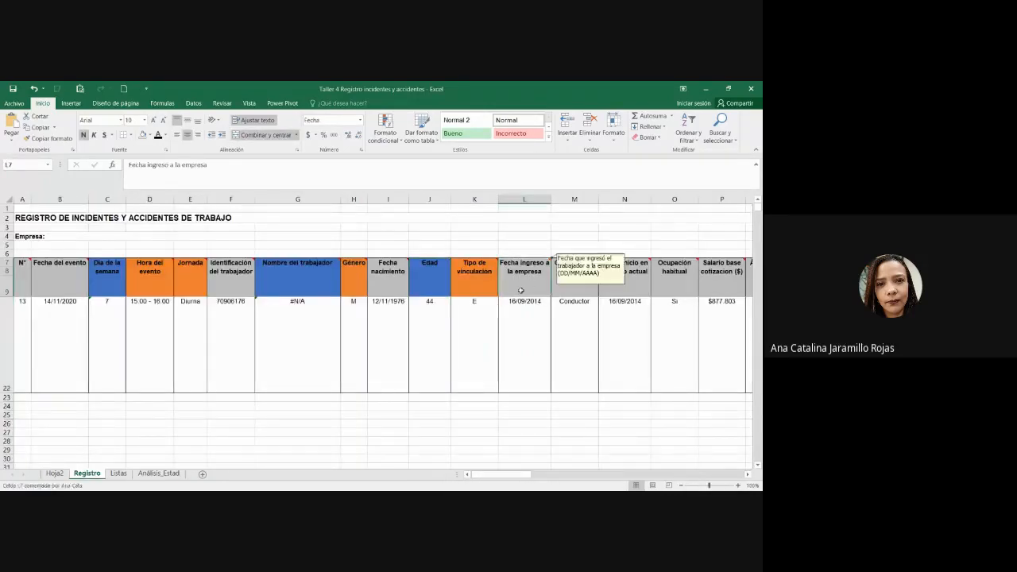
scroll(521, 290, up, 4)
click(580, 275)
key(Right)
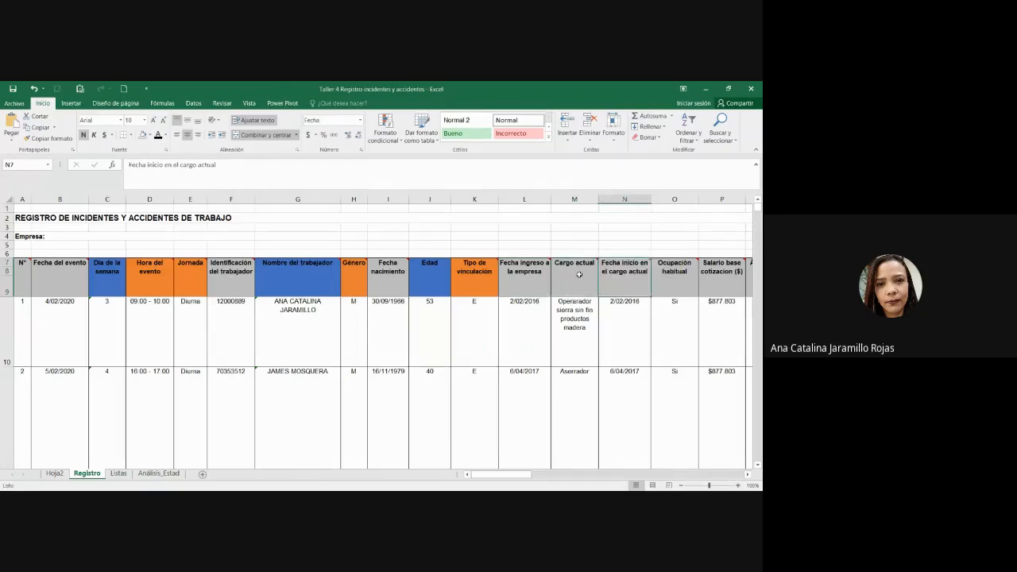
key(Right)
key(Right)
click(586, 283)
key(Right)
key(Right)
key(Right)
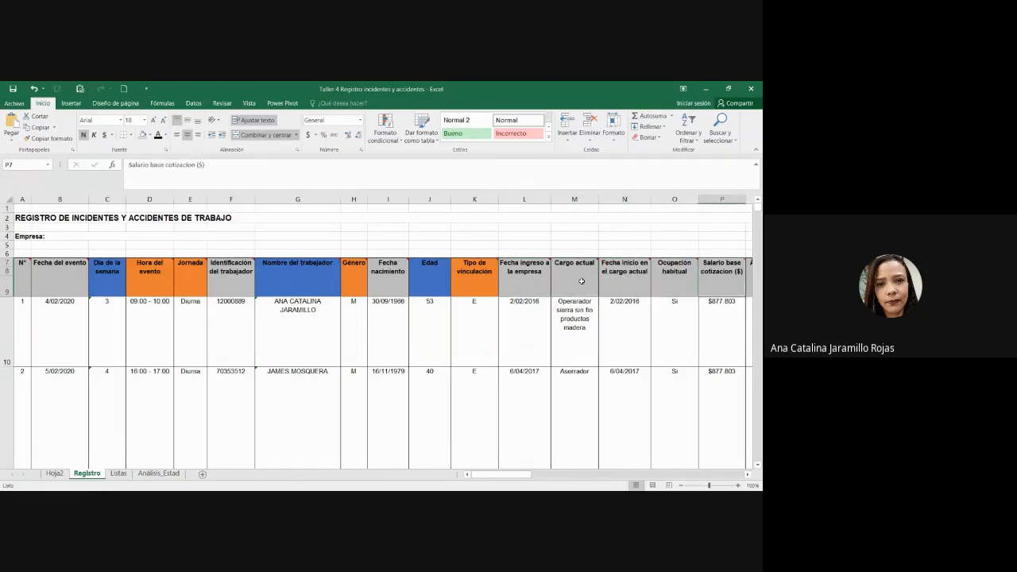
click(748, 476)
click(749, 476)
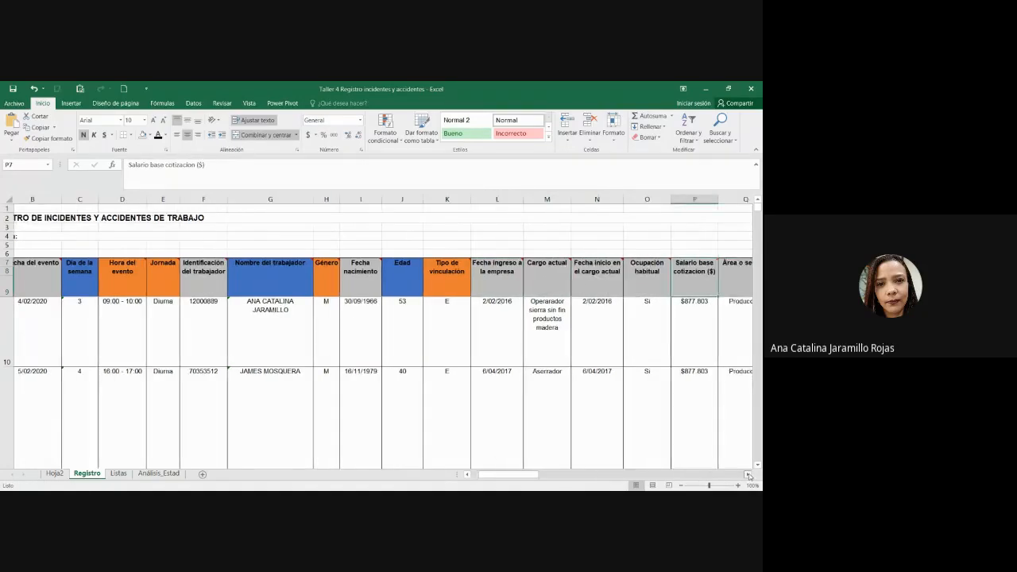
click(748, 476)
click(749, 475)
click(415, 322)
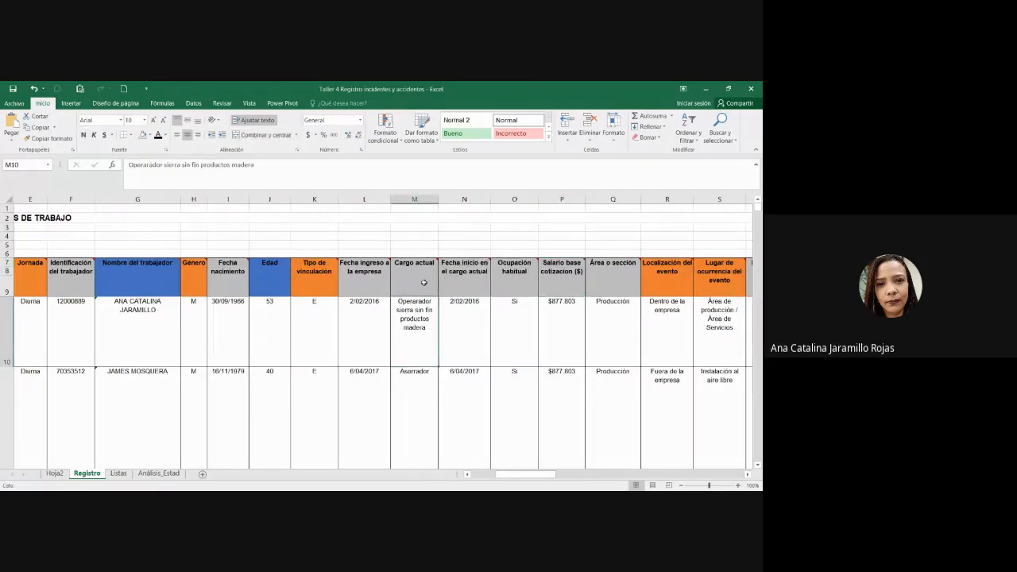
scroll(422, 318, down, 4)
scroll(417, 328, up, 4)
scroll(417, 318, down, 4)
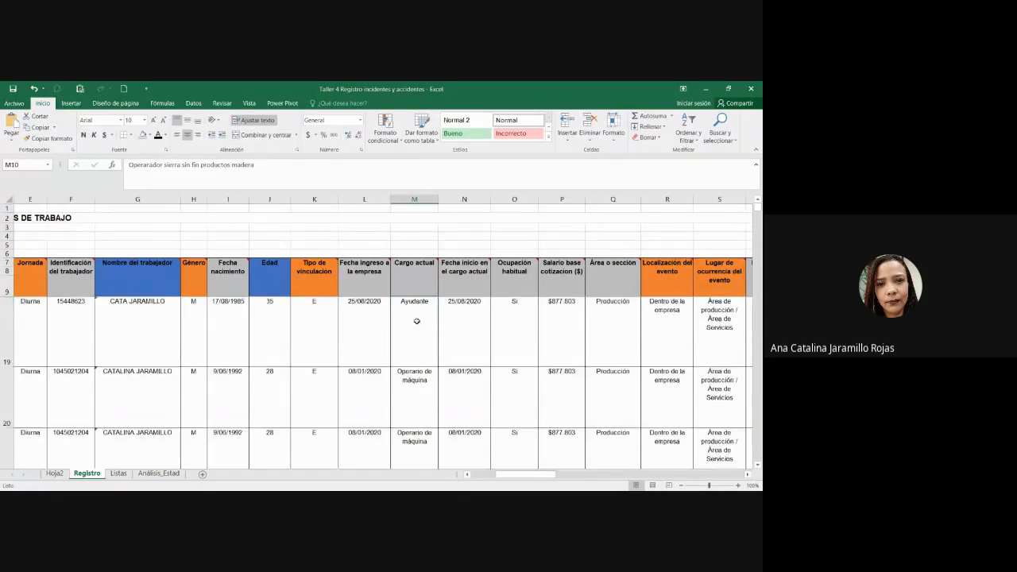
click(158, 472)
drag(205, 271, 209, 301)
click(508, 321)
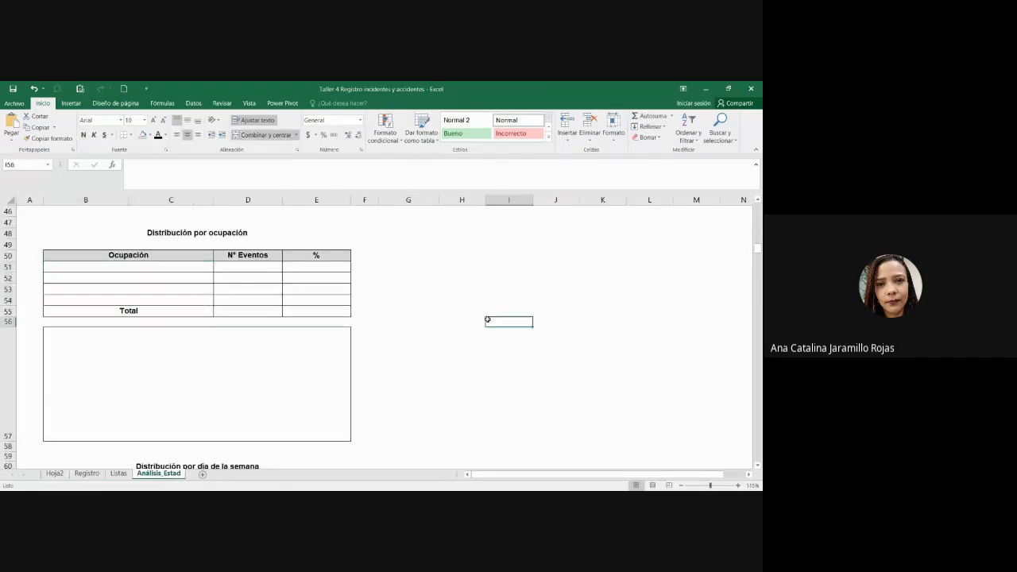
scroll(306, 397, up, 1)
scroll(191, 413, up, 3)
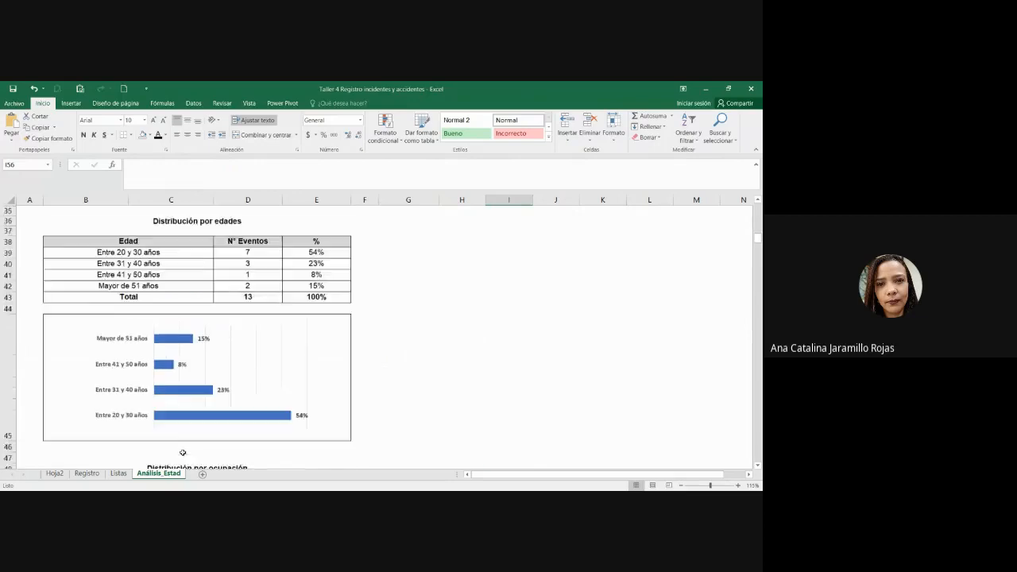
scroll(199, 382, down, 5)
scroll(328, 354, up, 1)
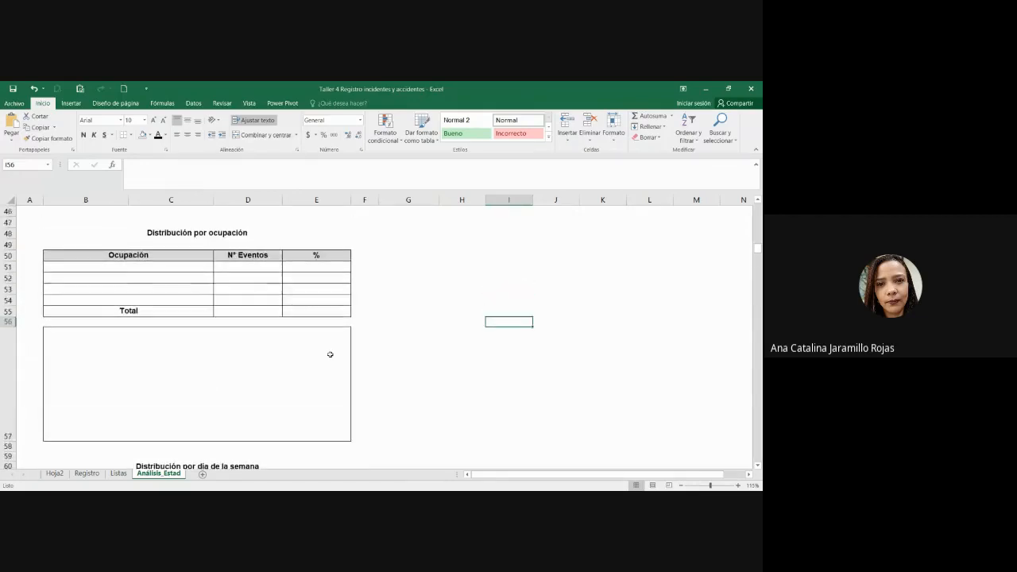
drag(231, 234, 237, 395)
click(236, 405)
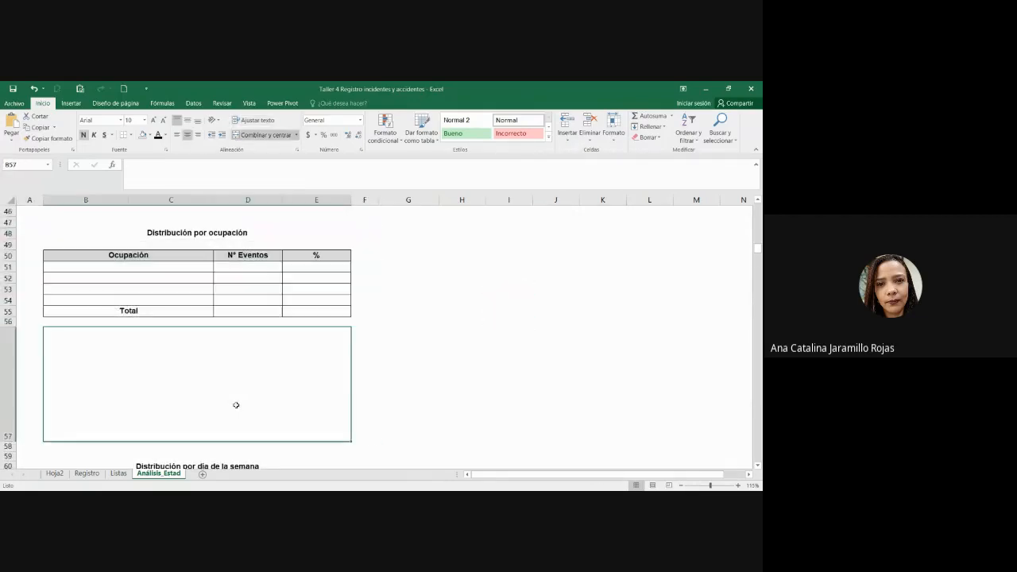
click(534, 356)
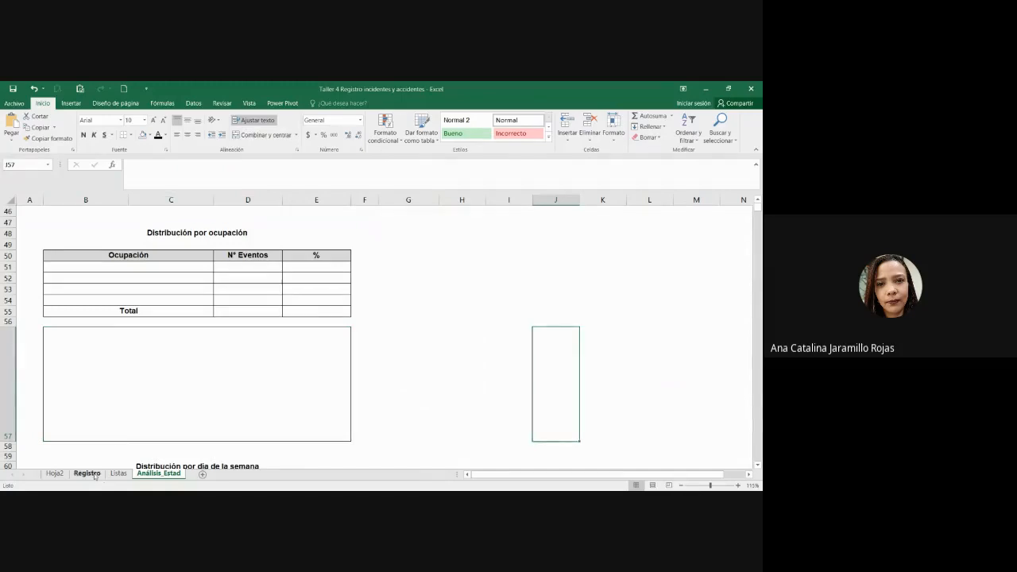
click(86, 473)
click(407, 280)
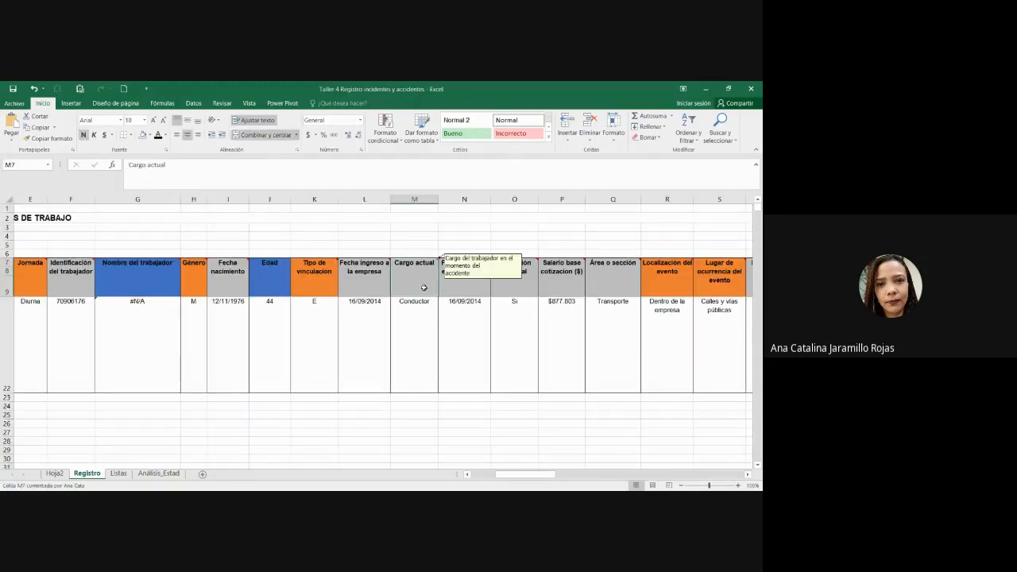
drag(424, 287, 418, 385)
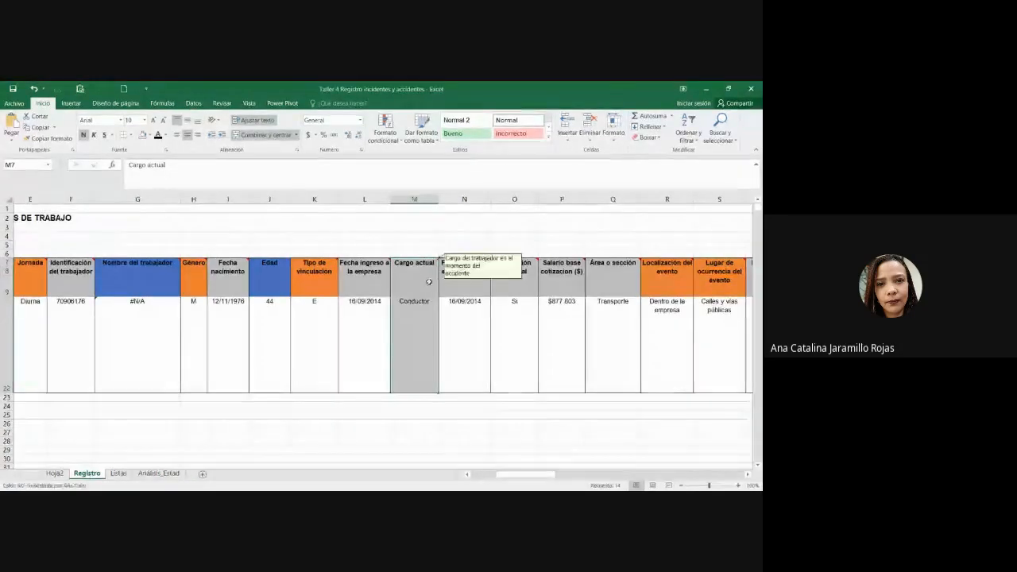
Step: Filter the Cargo actual column to the Ayudante and Ayudante operario de máquina variants
click(193, 103)
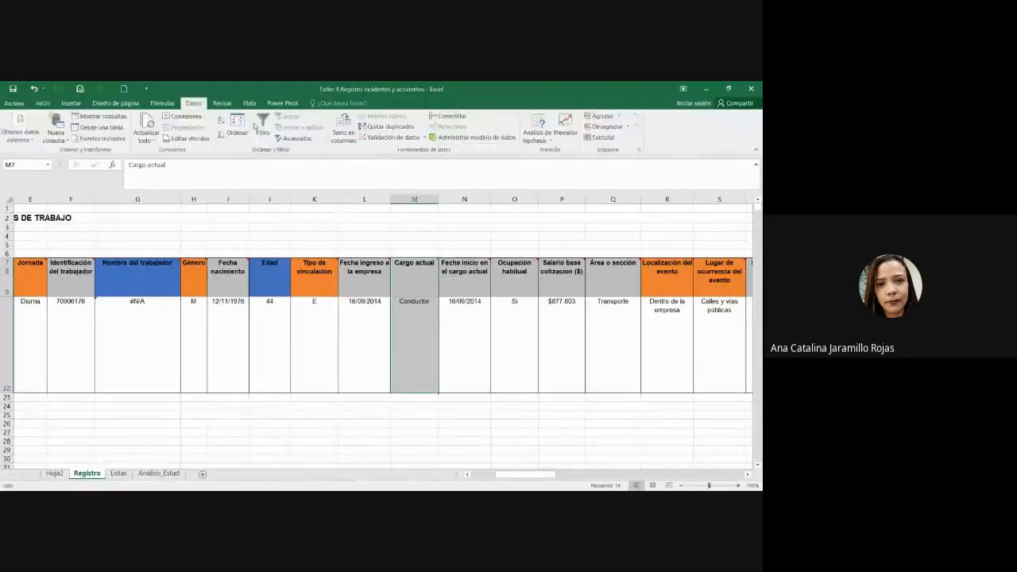
click(460, 327)
click(433, 262)
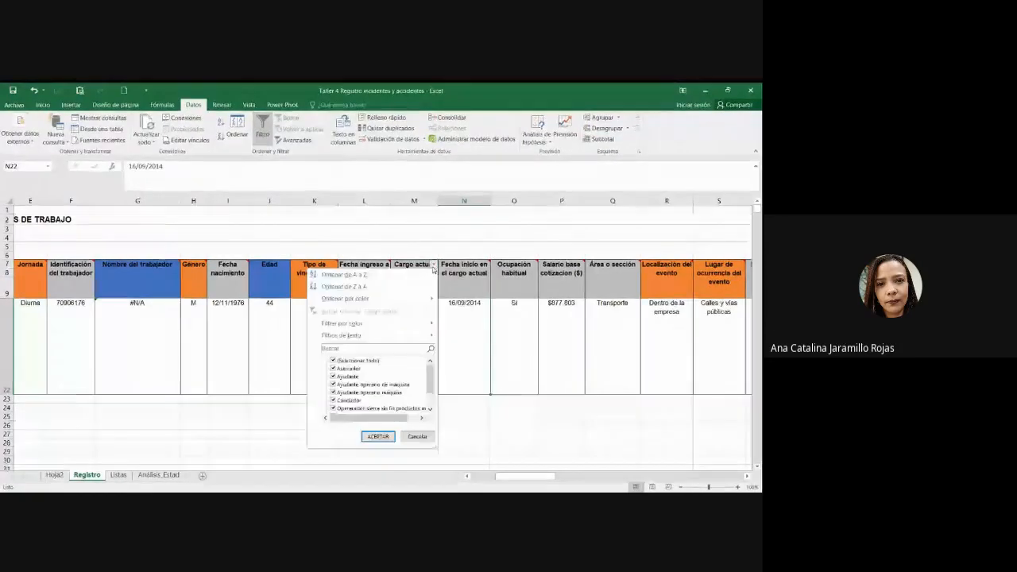
drag(433, 446, 569, 480)
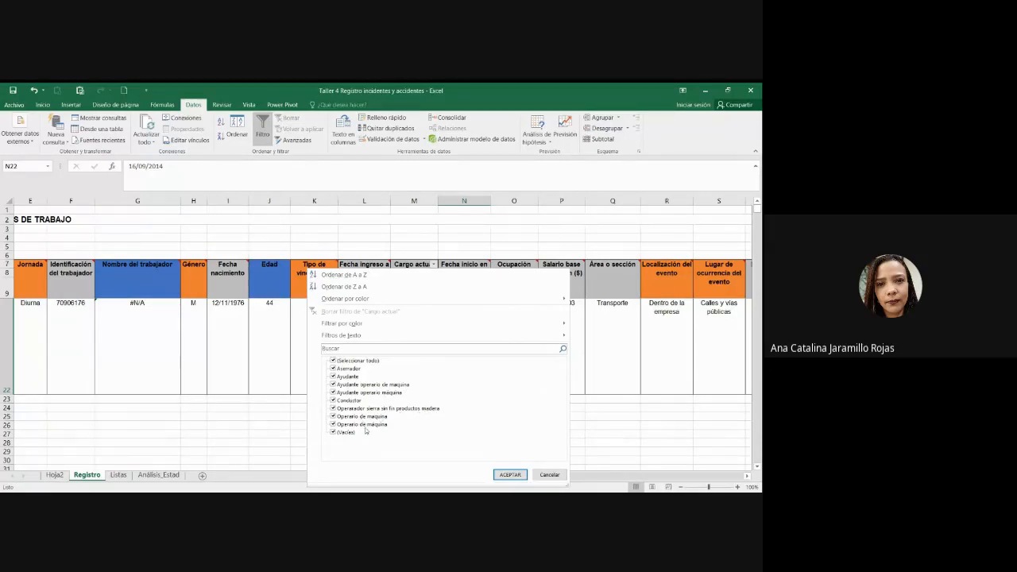
click(361, 361)
click(356, 376)
click(358, 385)
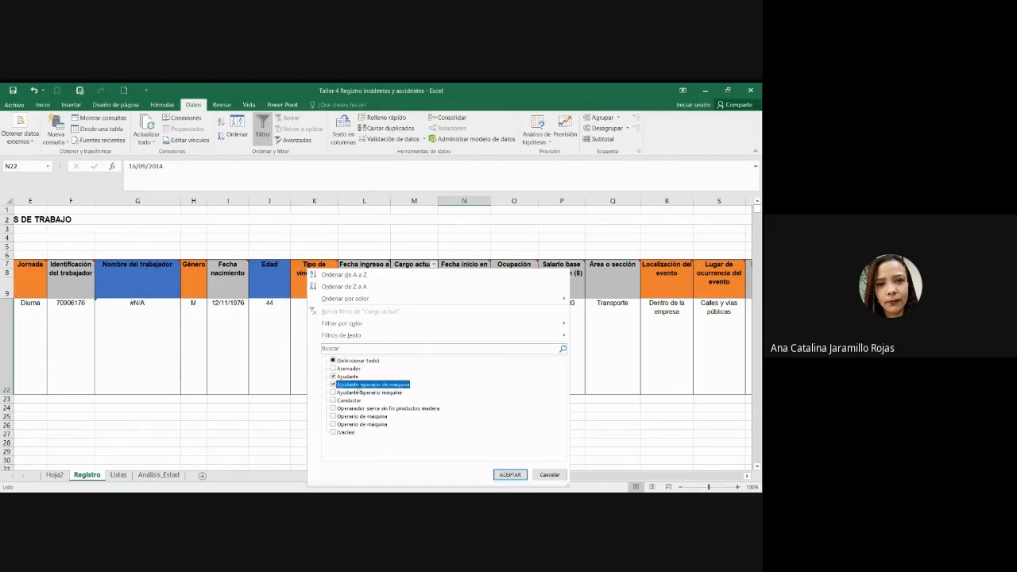
click(357, 393)
click(509, 475)
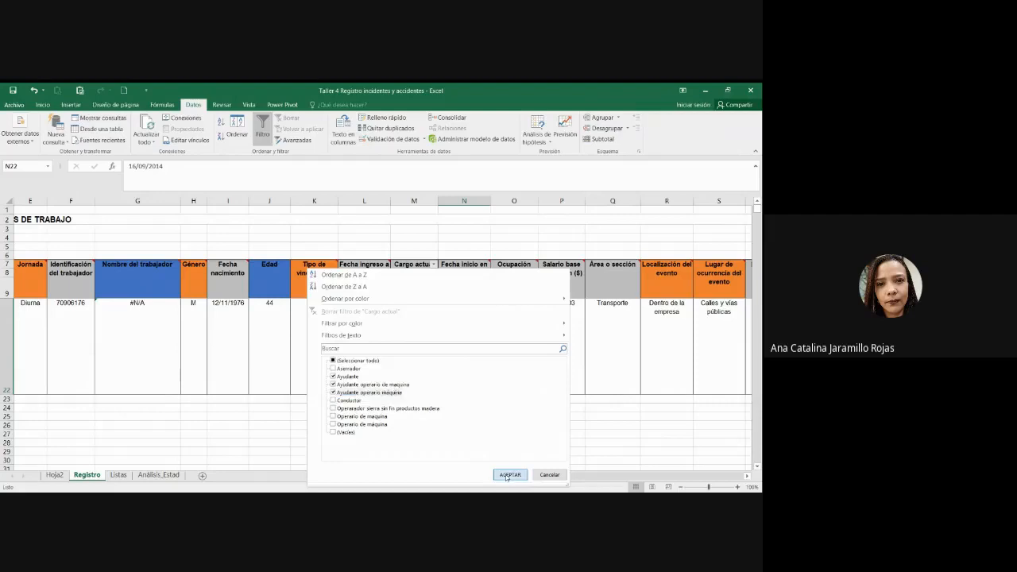
Step: Copy Ayudante over the other helper variants so they share one title
click(422, 342)
drag(422, 342, 433, 310)
key(ctrl+c)
scroll(424, 391, down, 1)
scroll(425, 391, down, 2)
key(ctrl+v)
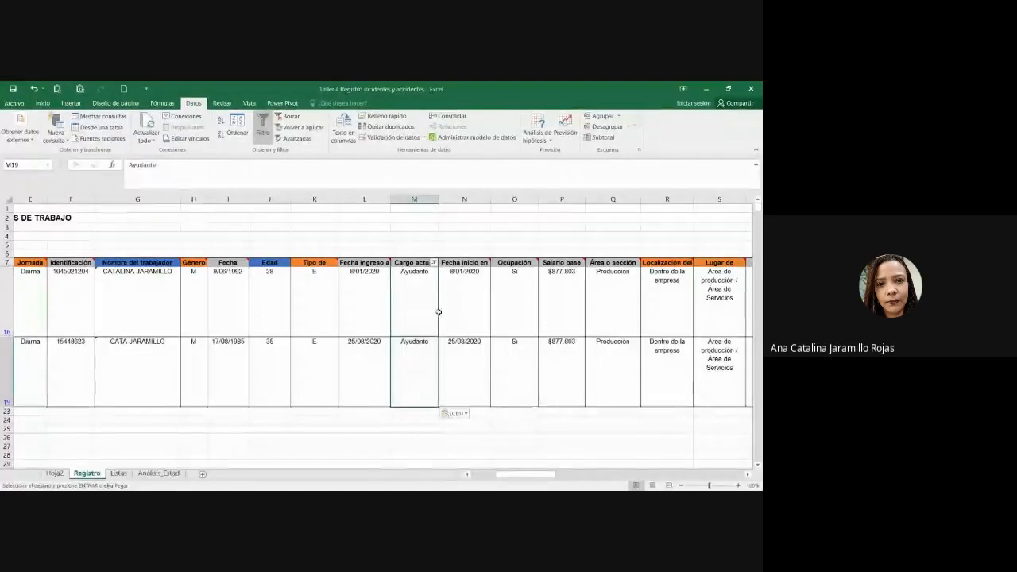
Step: Filter Cargo actual to the sierra sin fin and Operario de máquina variants
click(433, 263)
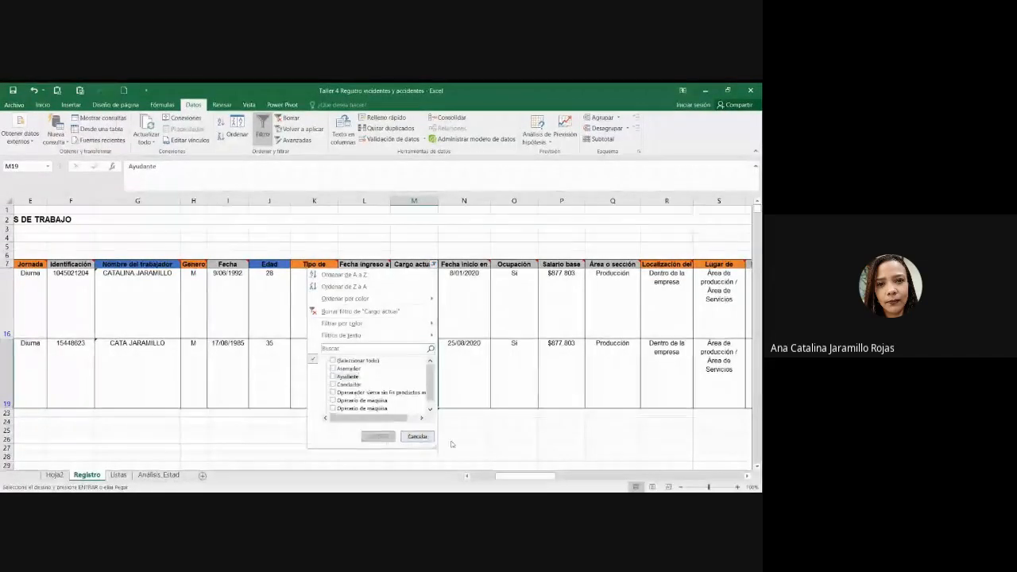
drag(436, 451, 609, 487)
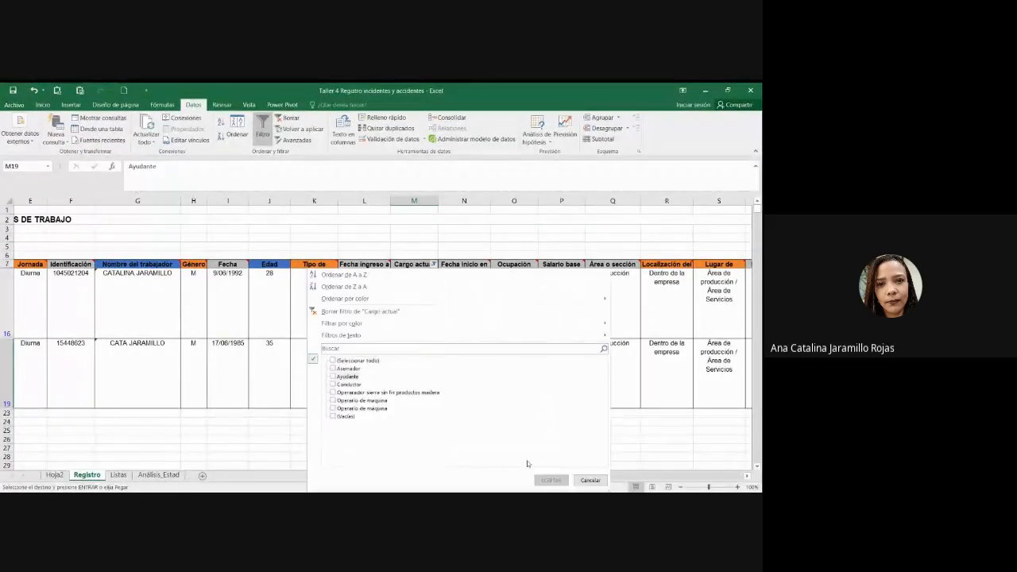
click(382, 401)
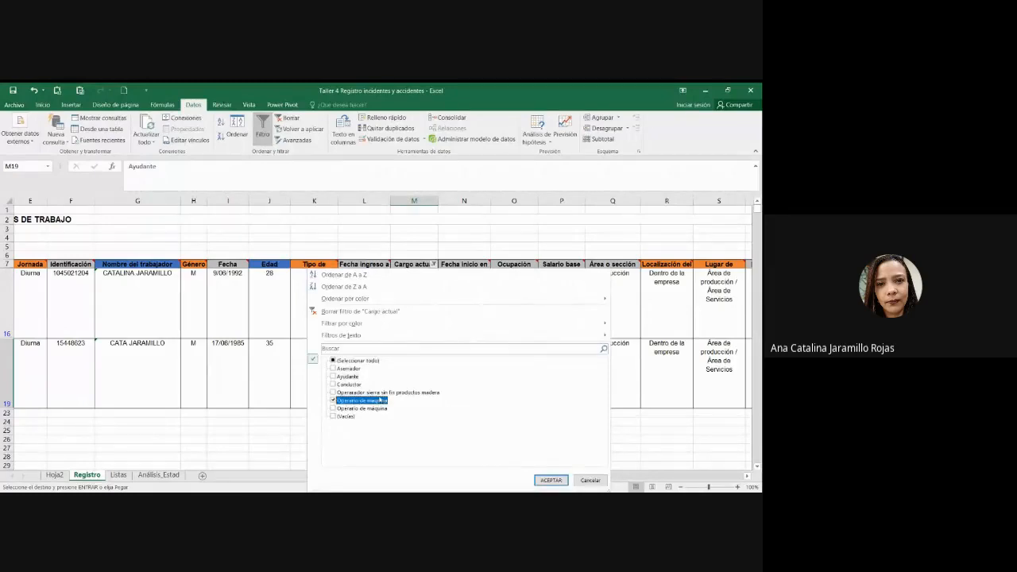
click(379, 410)
click(551, 480)
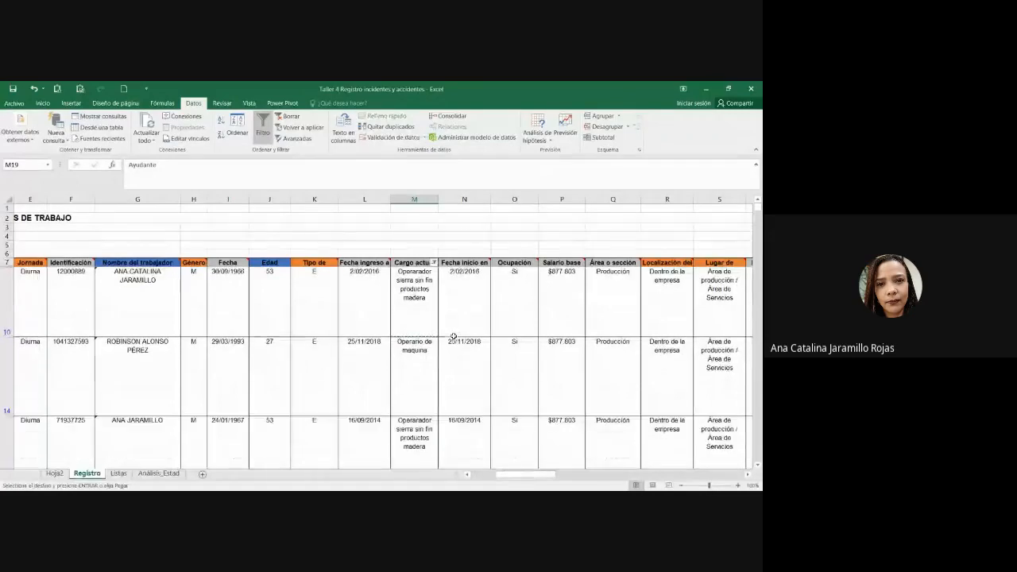
Step: Correct the spelling to Operario de máquina and paste it into the filtered rows
click(414, 349)
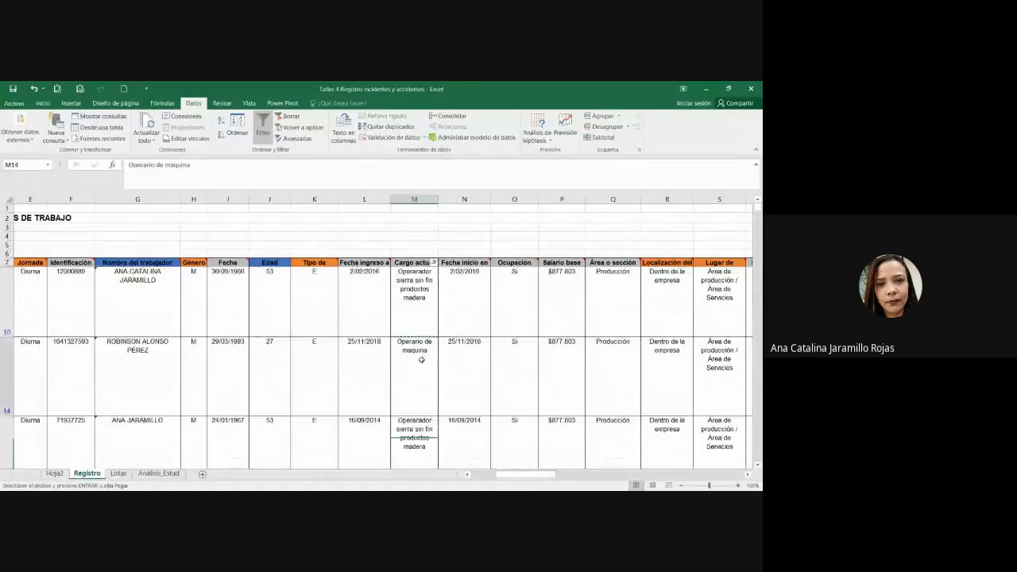
click(172, 164)
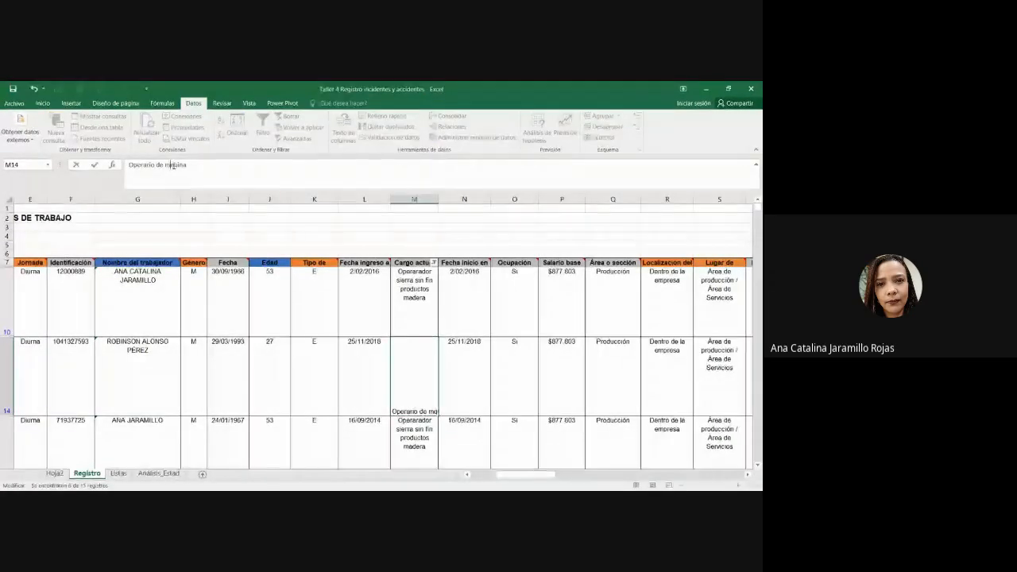
key(Return)
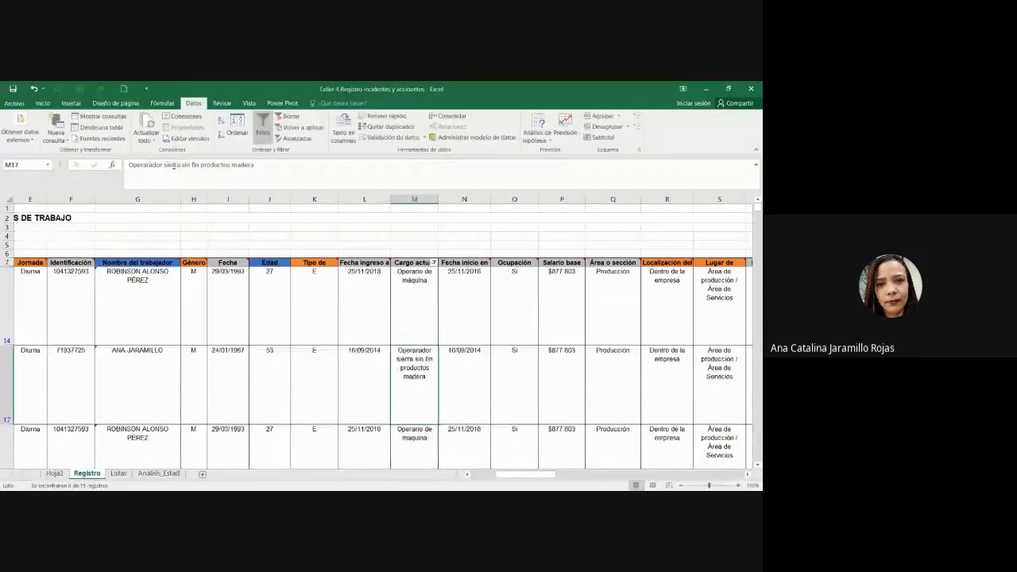
click(422, 309)
click(421, 305)
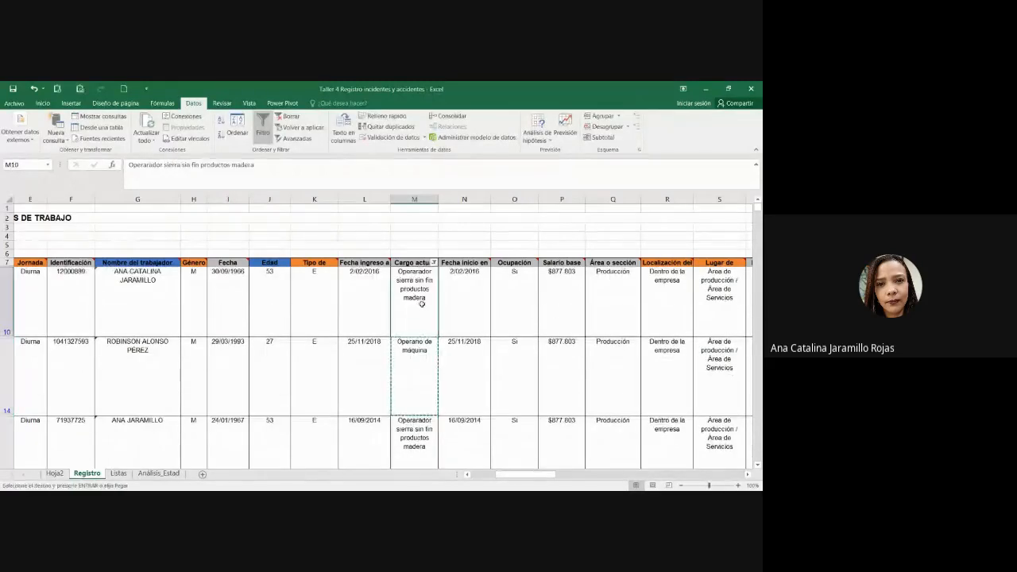
scroll(420, 307, down, 3)
shift+click(409, 363)
key(ctrl+v)
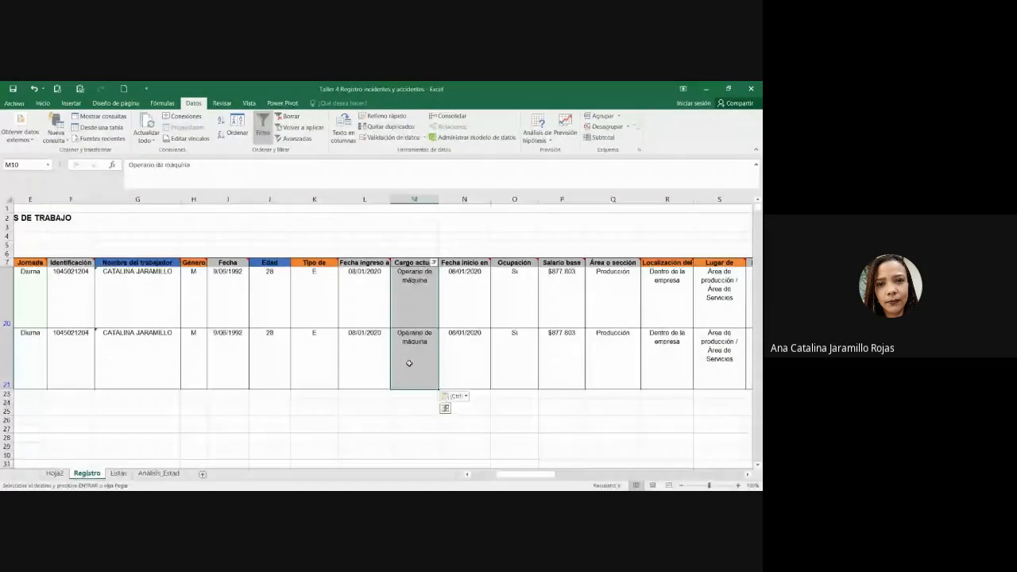
key(Escape)
Step: Remove the Cargo actual filter so all records show again
click(434, 263)
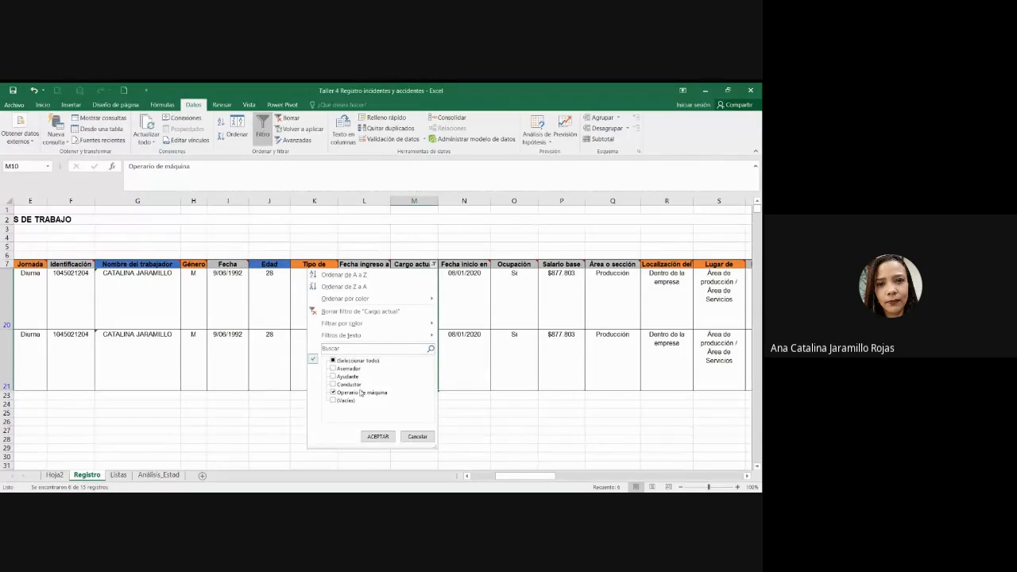
click(390, 312)
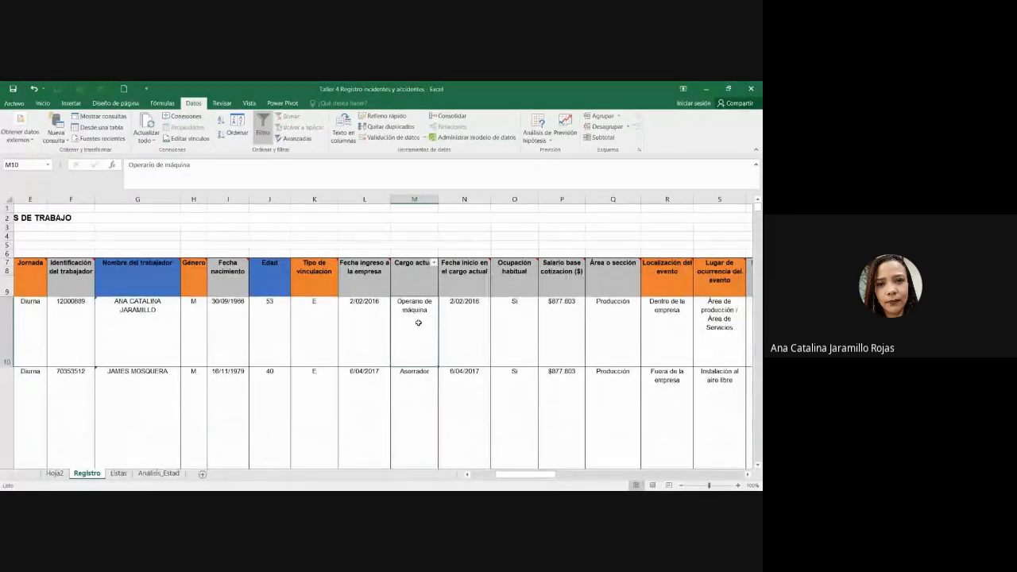
key(alt+Tab)
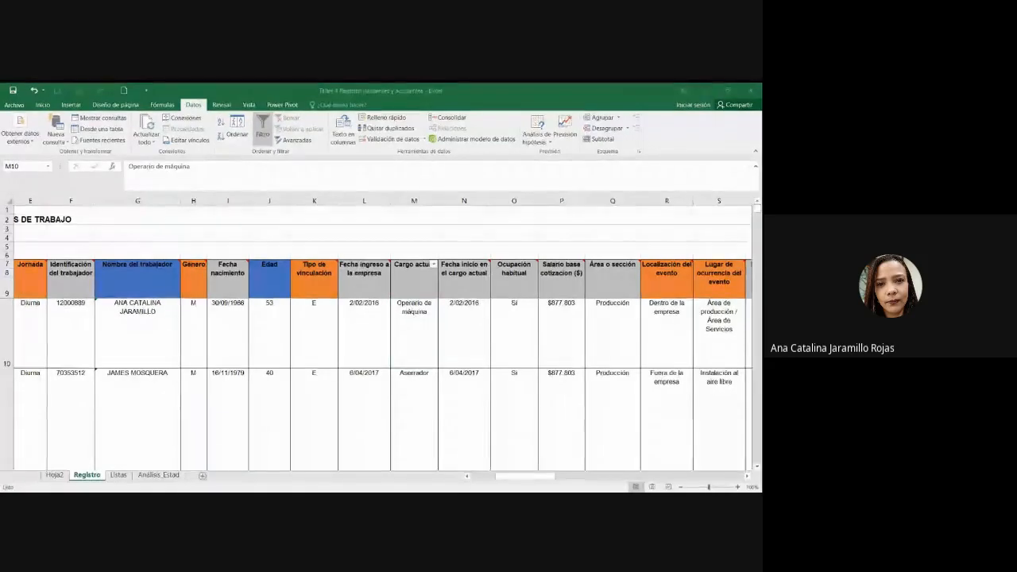
key(alt+Tab)
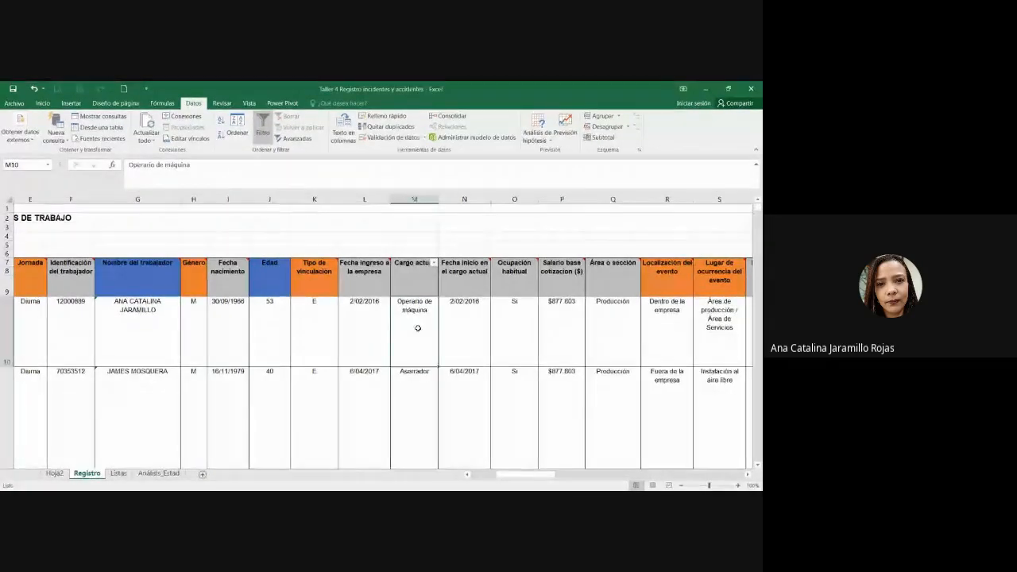
Step: Select the Cargo actual range M7:M22 from header to last record
click(410, 281)
scroll(413, 383, down, 2)
scroll(413, 386, down, 3)
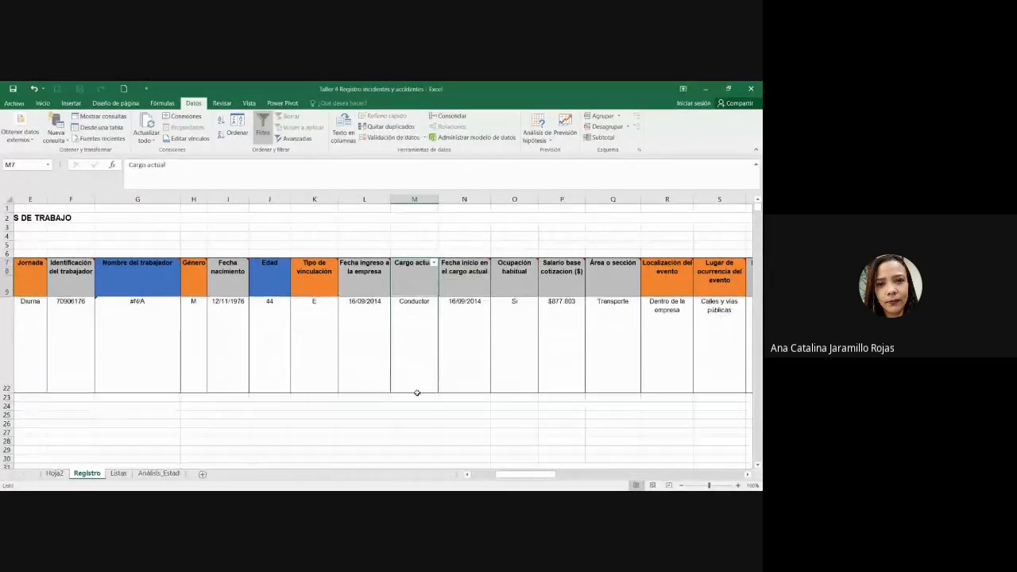
shift+click(425, 358)
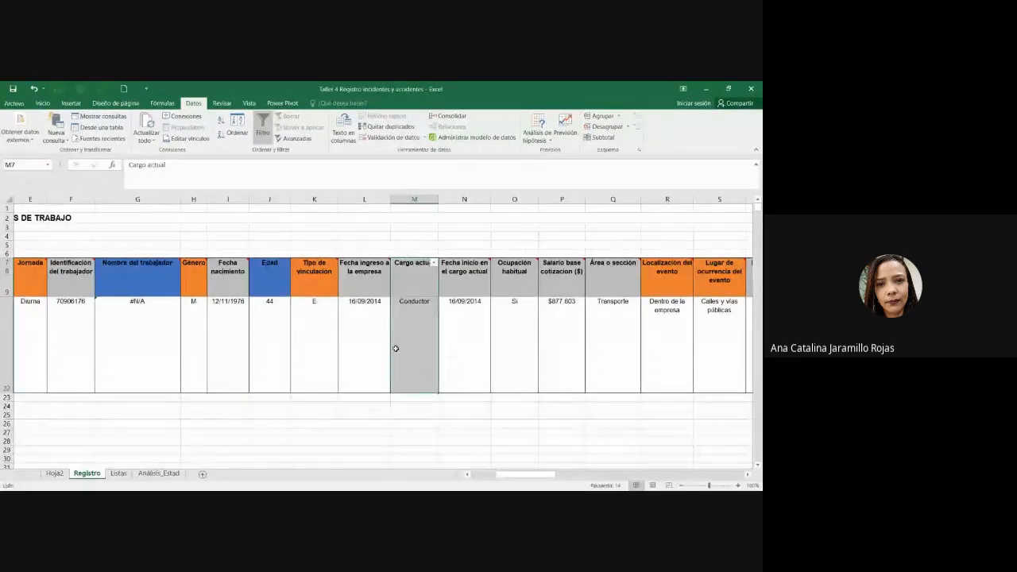
mouse_move(428, 274)
scroll(427, 274, up, 5)
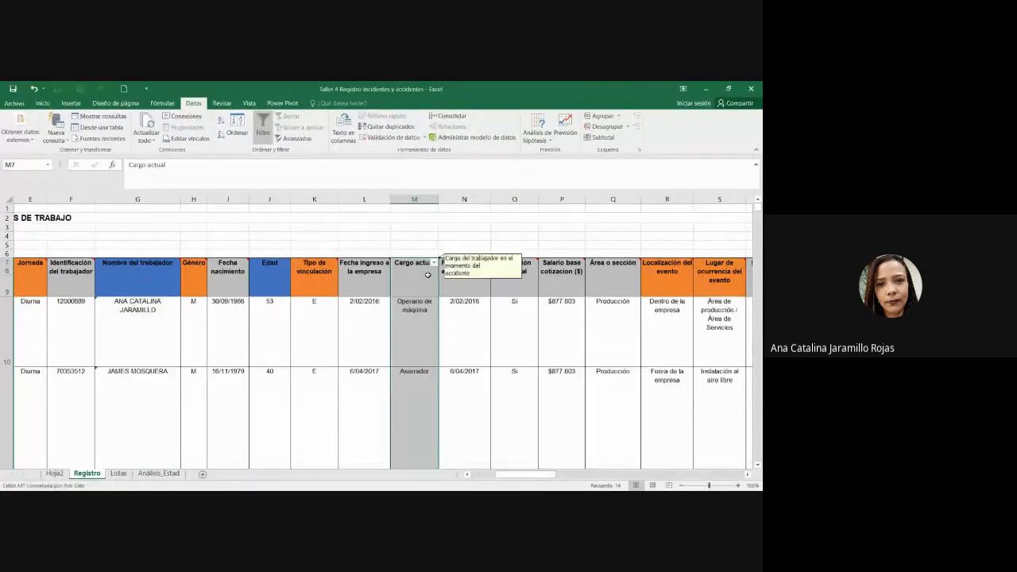
click(71, 103)
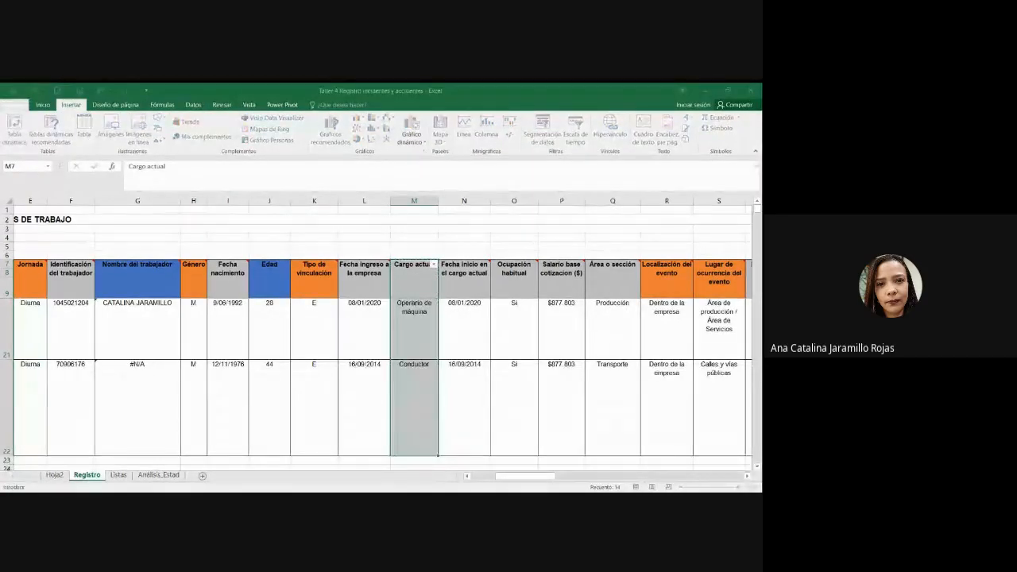
Step: Create a pivot table at Análisis_Estad!G48 with Cargo actual as rows and count
click(159, 474)
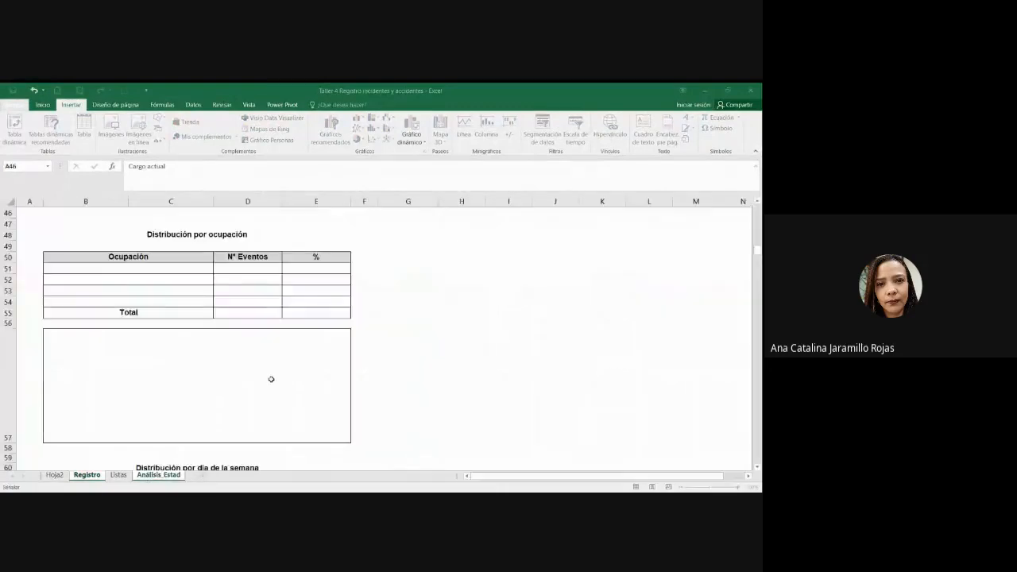
scroll(271, 379, up, 2)
scroll(345, 375, down, 2)
drag(399, 272, 405, 232)
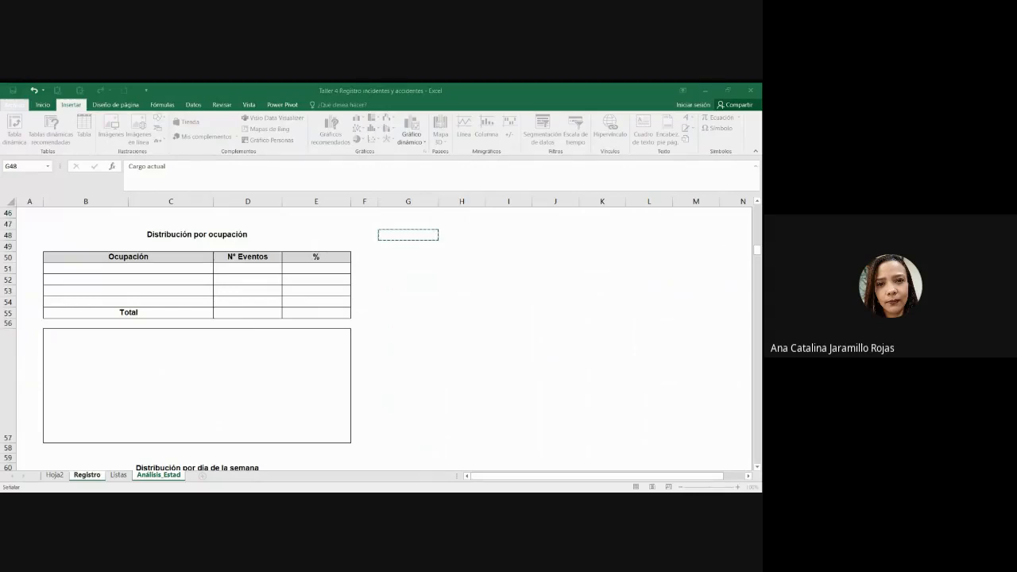
key(Return)
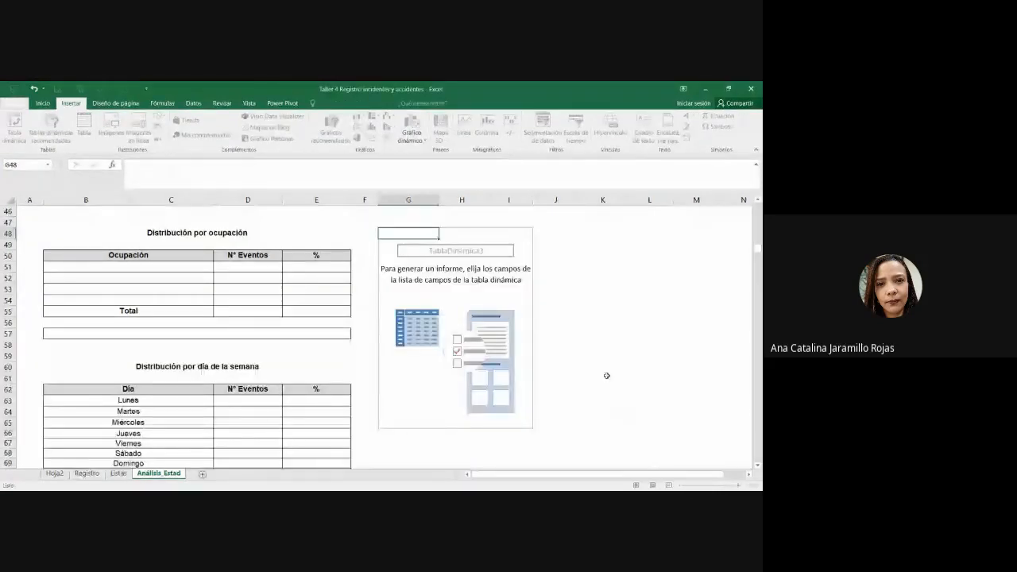
drag(667, 259, 674, 433)
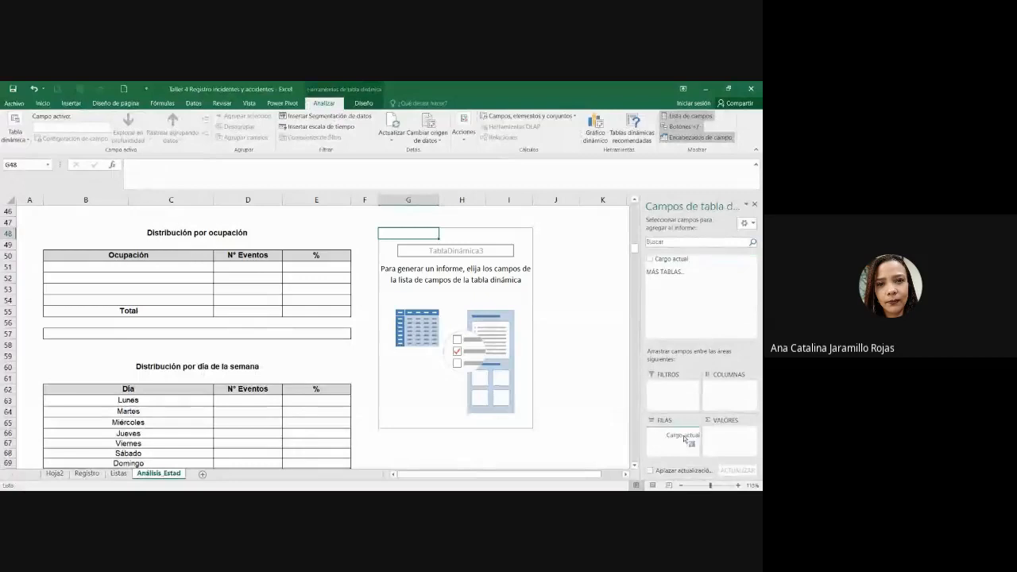
drag(672, 259, 731, 438)
Step: Review the pivot's occupation labels and their counts
click(538, 354)
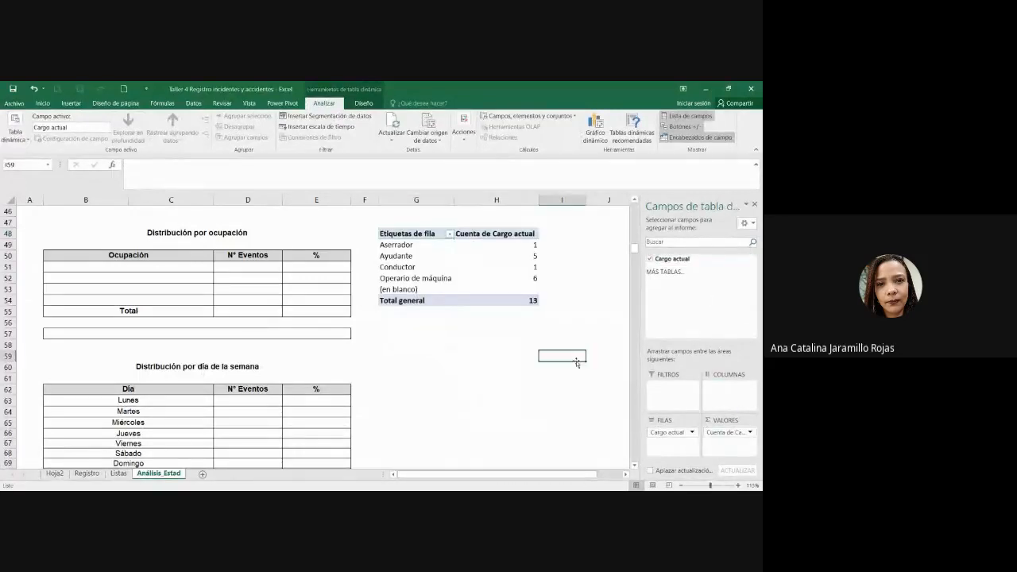
click(500, 278)
click(399, 245)
drag(401, 248, 507, 279)
click(522, 278)
click(513, 244)
click(518, 256)
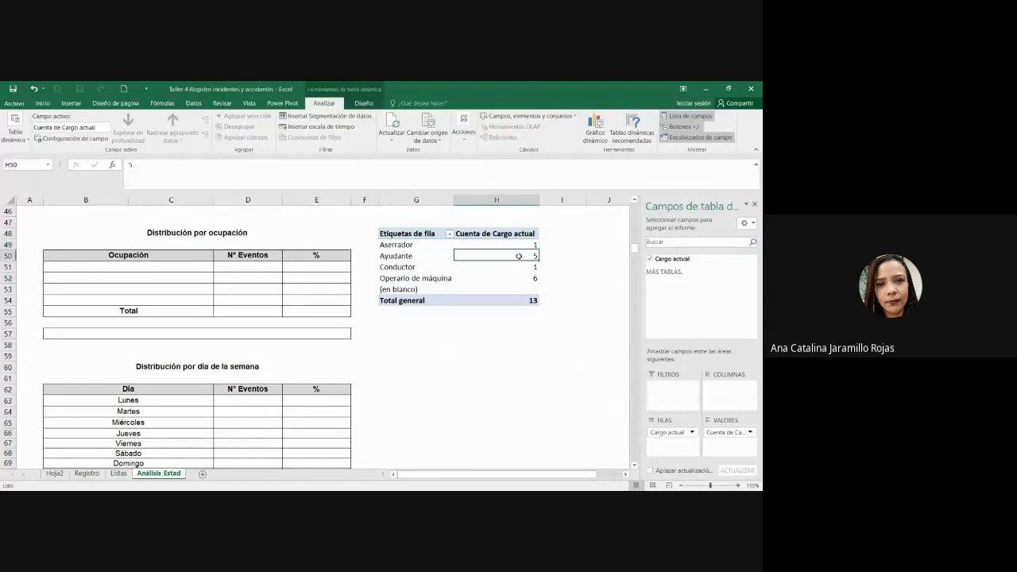
click(415, 263)
click(511, 270)
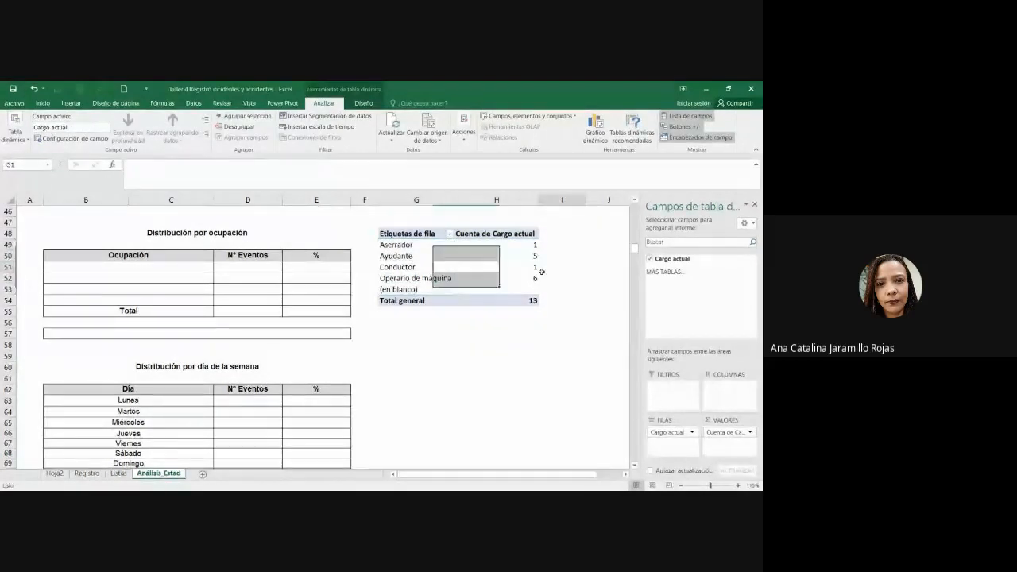
click(527, 280)
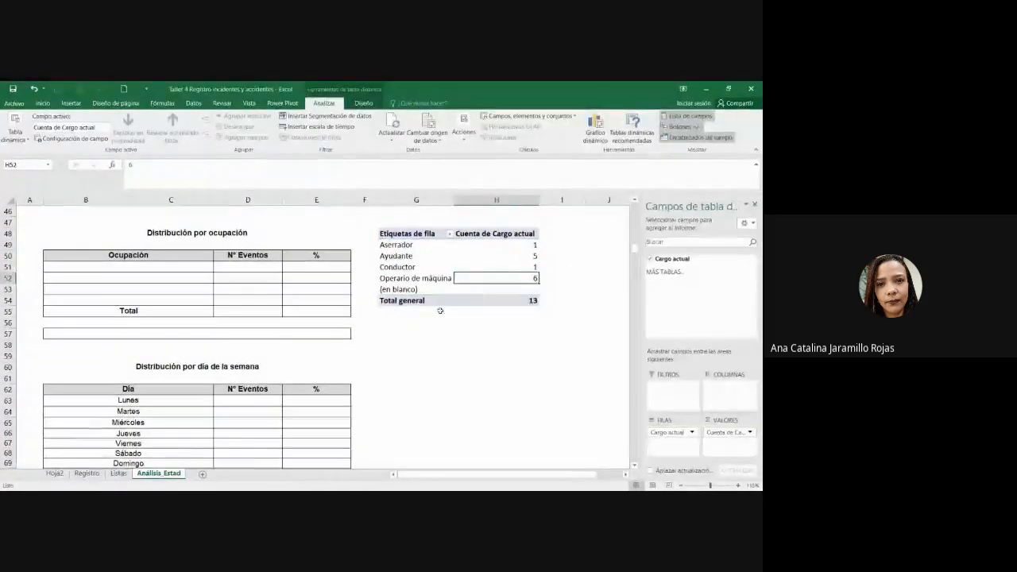
Step: Sort the pivot counts from most to fewest events
click(416, 312)
click(415, 279)
click(518, 244)
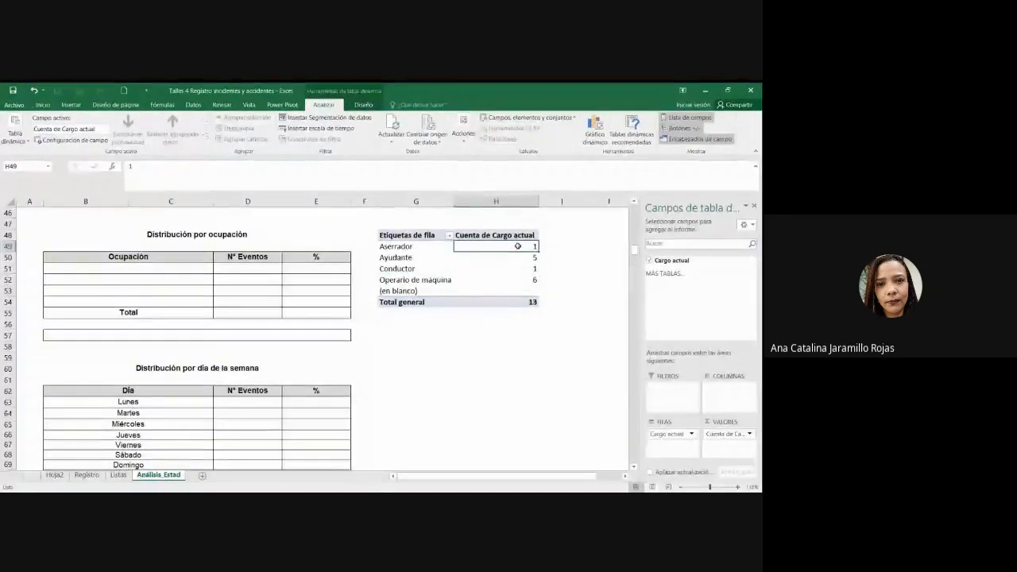
right_click(518, 244)
mouse_move(559, 304)
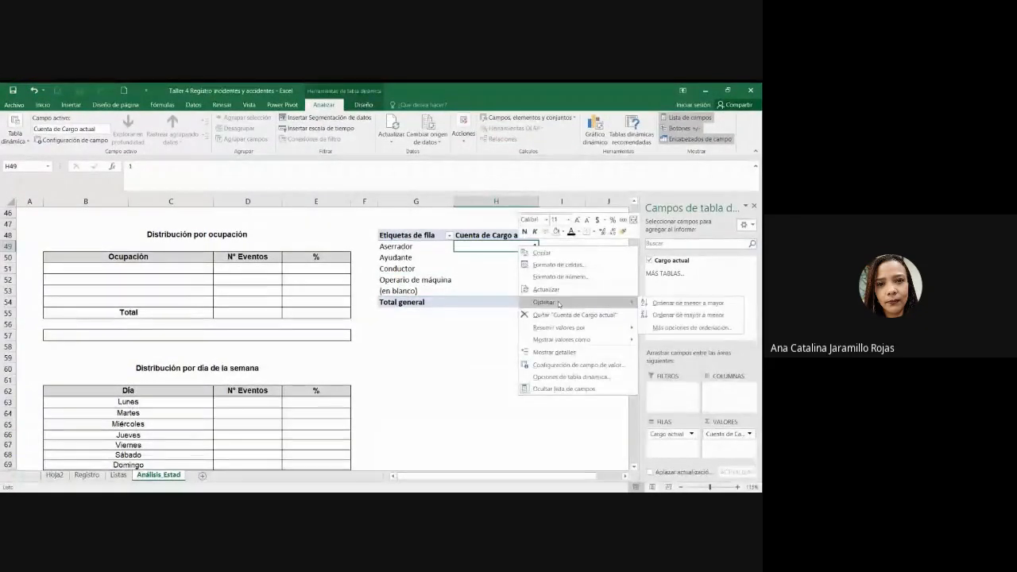
click(720, 316)
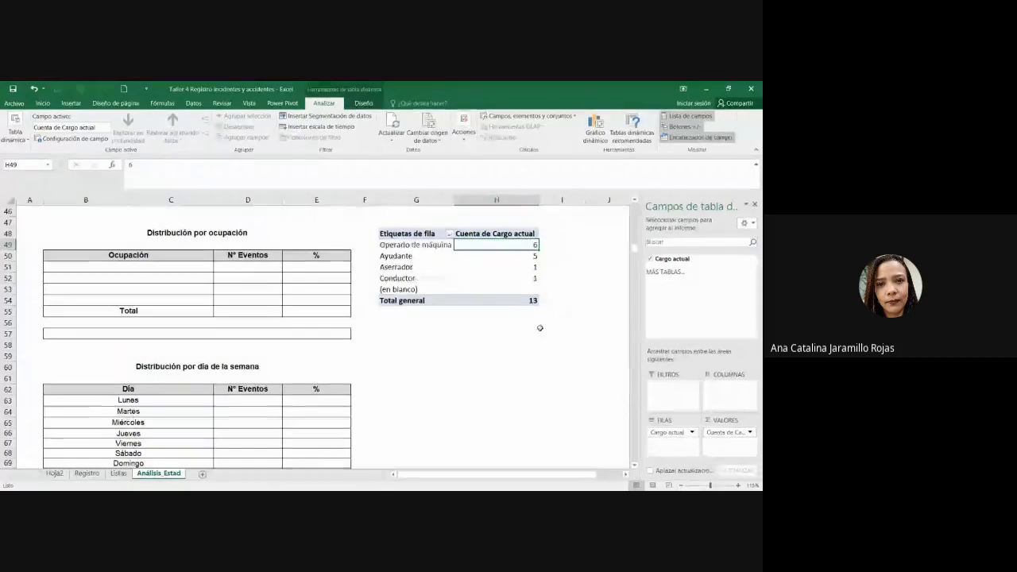
Step: Compare the sorted pivot with the empty occupation table and select its first occupation cell
click(497, 352)
drag(155, 267, 334, 302)
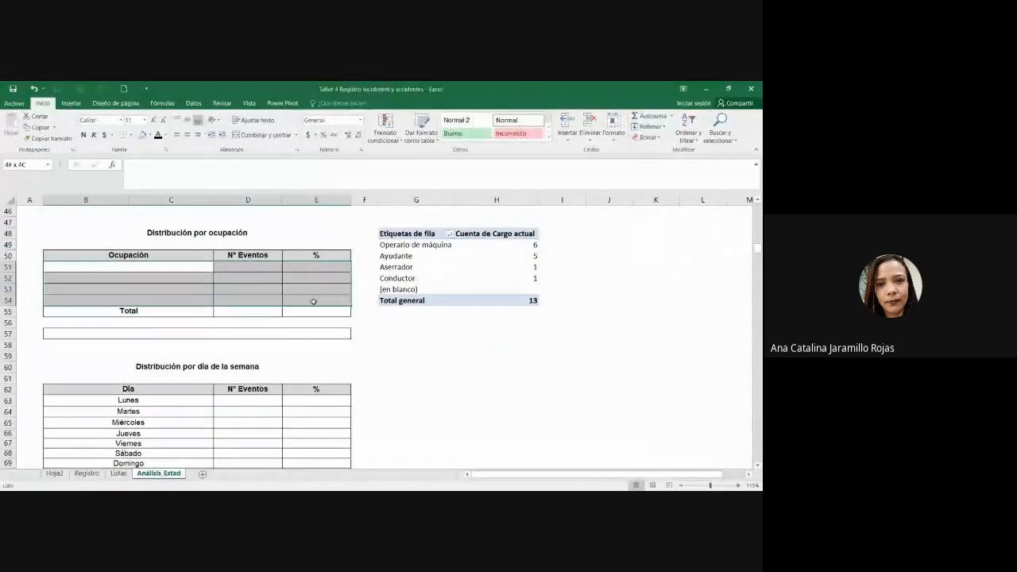
click(316, 299)
drag(402, 240, 513, 280)
click(513, 275)
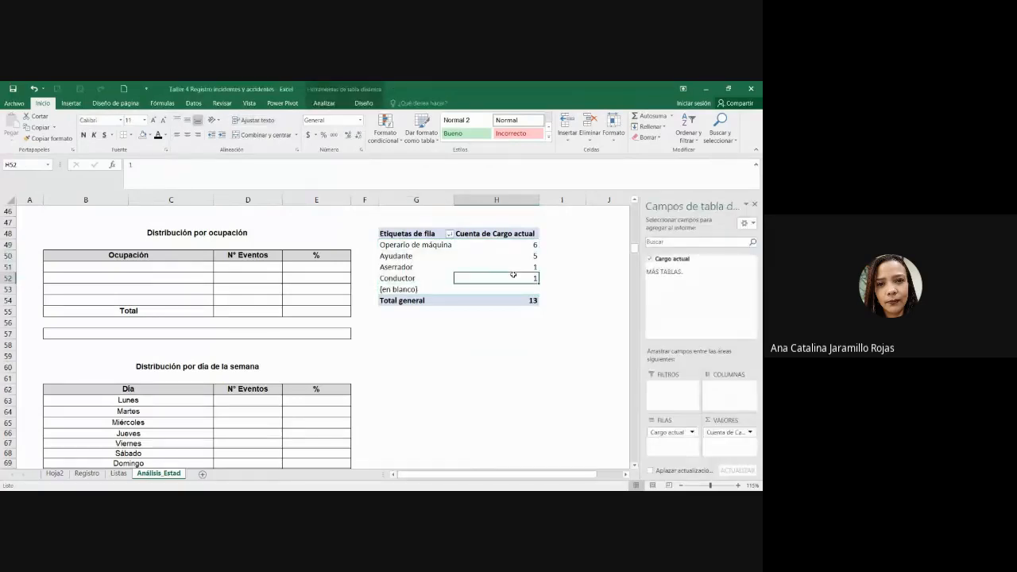
click(232, 299)
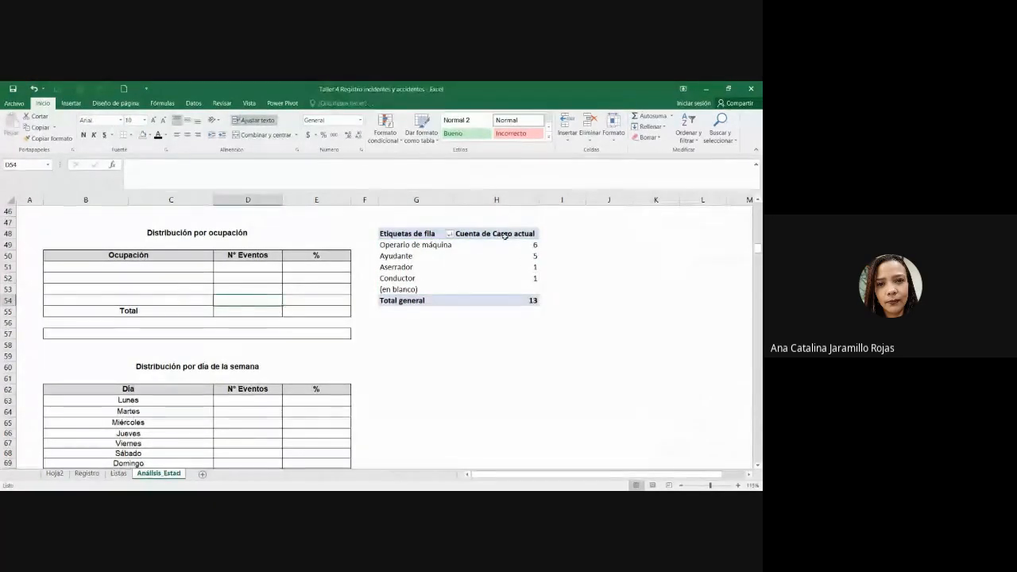
scroll(633, 337, up, 2)
scroll(636, 339, up, 3)
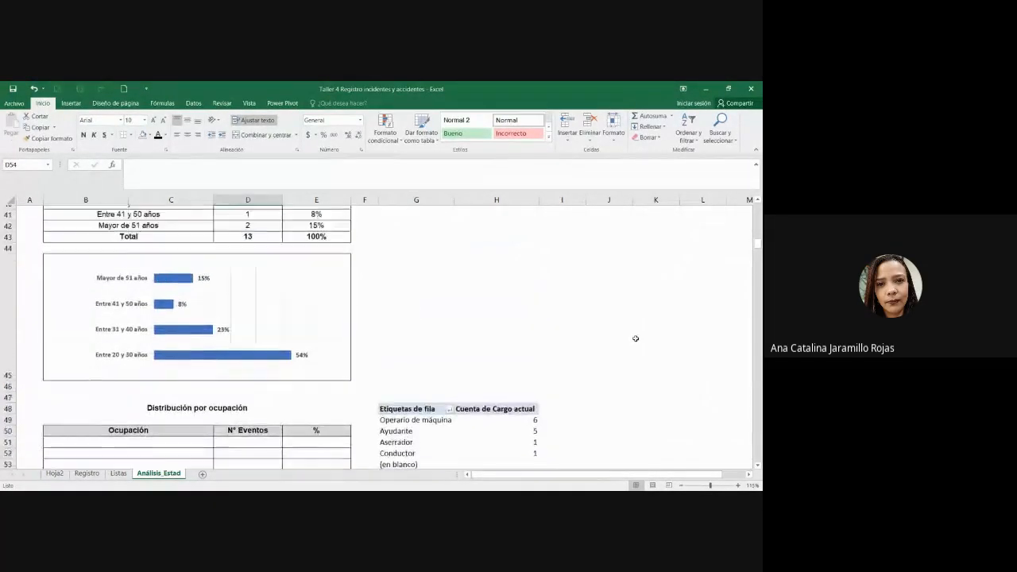
scroll(212, 309, down, 4)
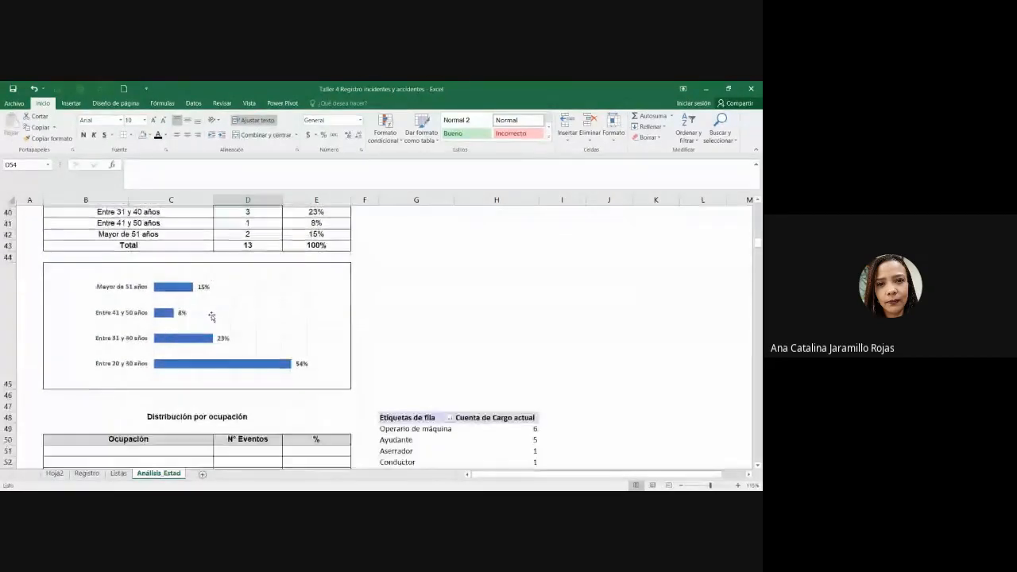
click(183, 280)
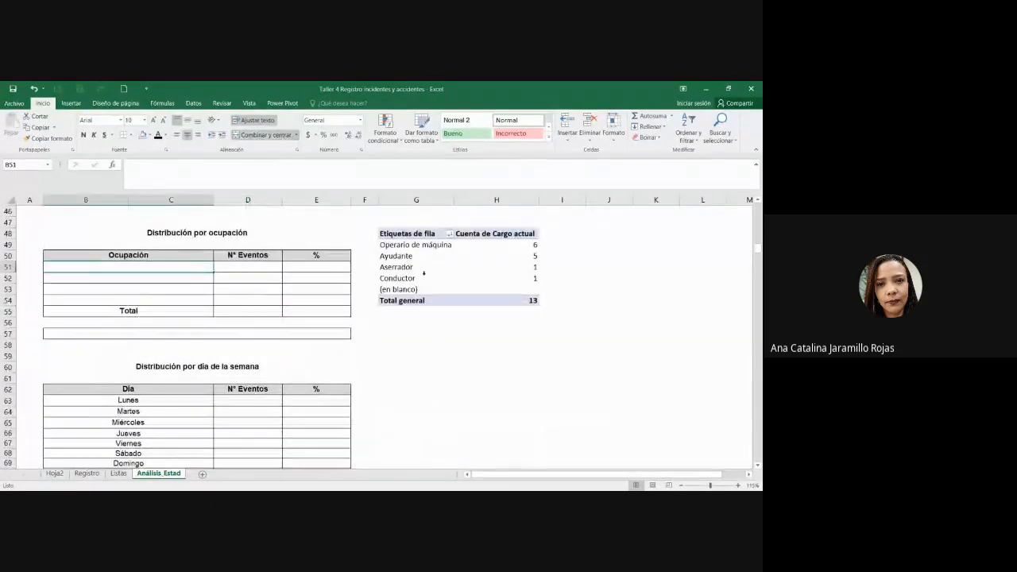
Step: Link the occupation names B51:B54 to the pivot table's occupation labels
text(=)
click(411, 244)
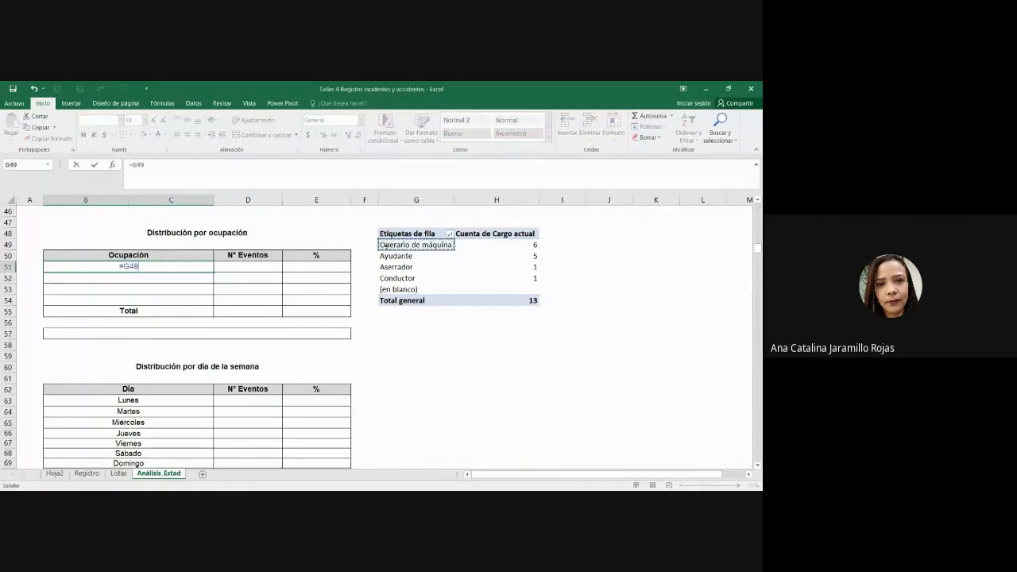
key(Return)
click(183, 267)
drag(215, 273, 216, 301)
click(220, 299)
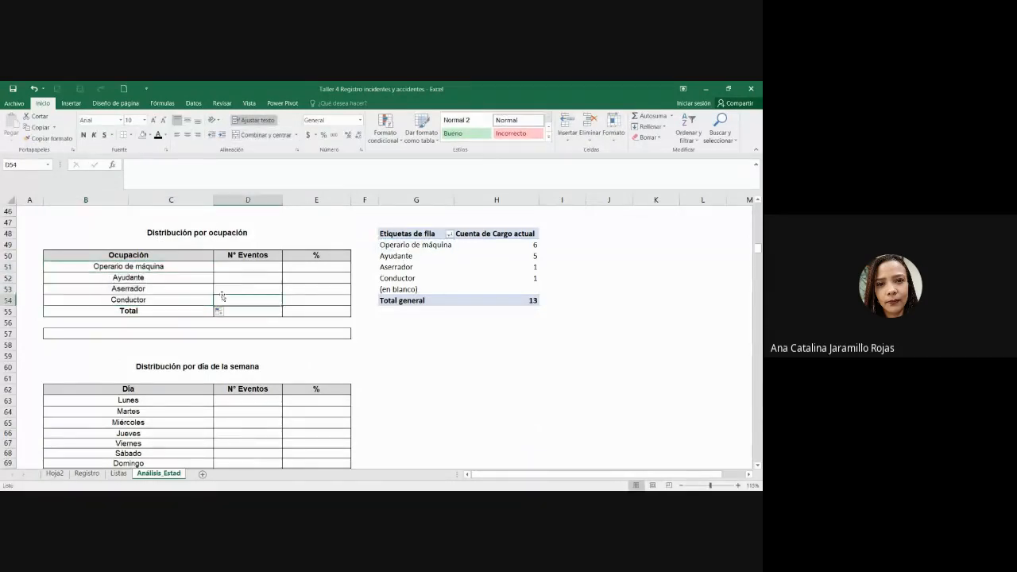
Step: Link D51 to the pivot's Operario de máquina count and fill it down to D54
click(235, 267)
text(=)
click(505, 244)
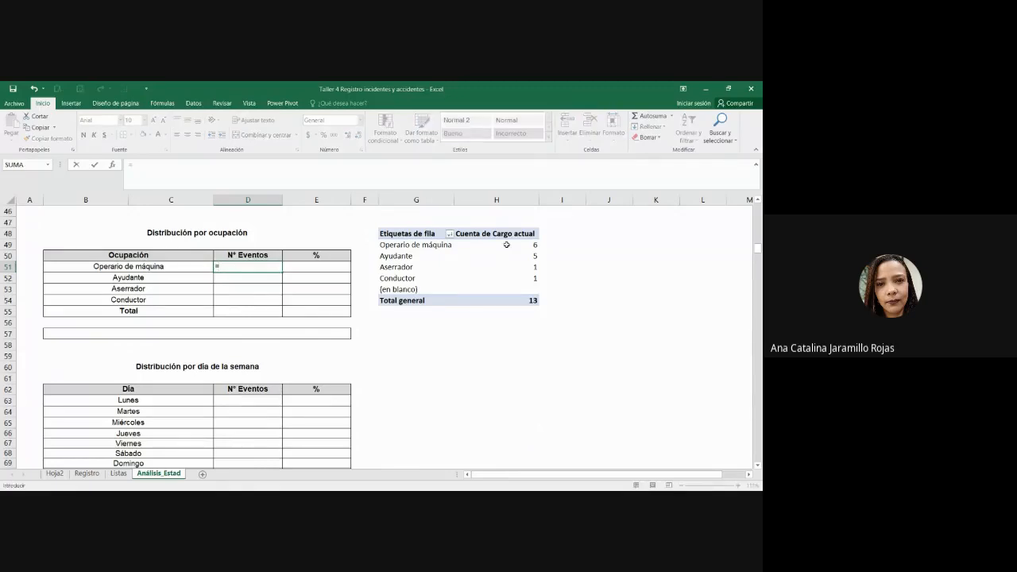
key(Return)
click(279, 267)
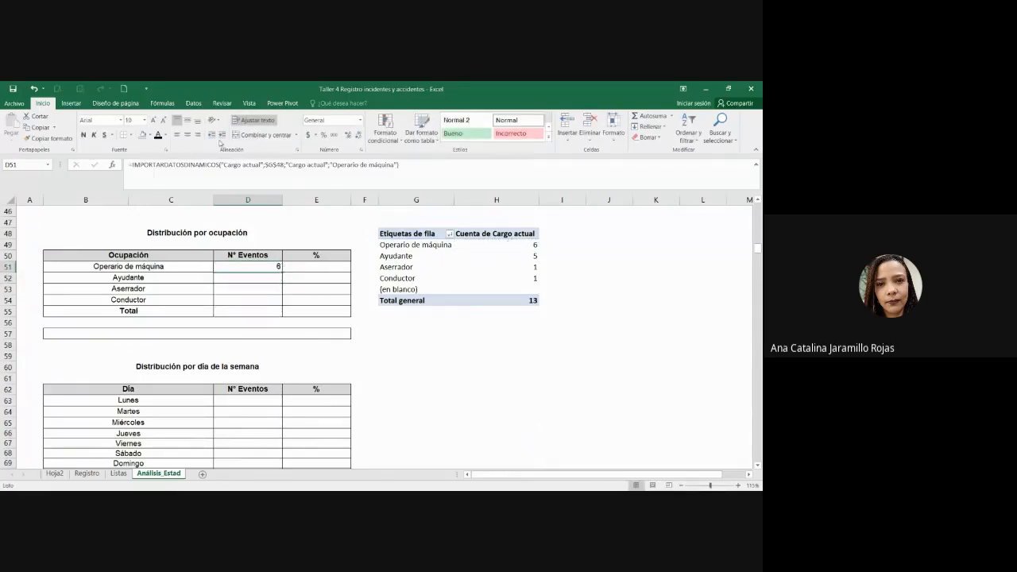
drag(281, 272, 280, 306)
click(257, 269)
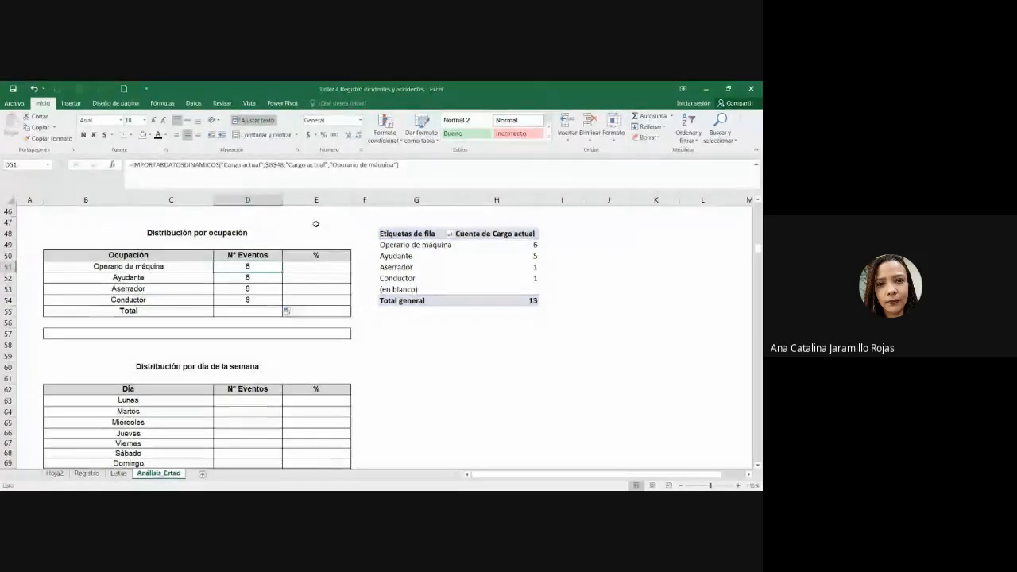
Step: Change D51's pivot reference addressing with F4, recopy it, then clear the wrong counts in D52:D54
click(271, 165)
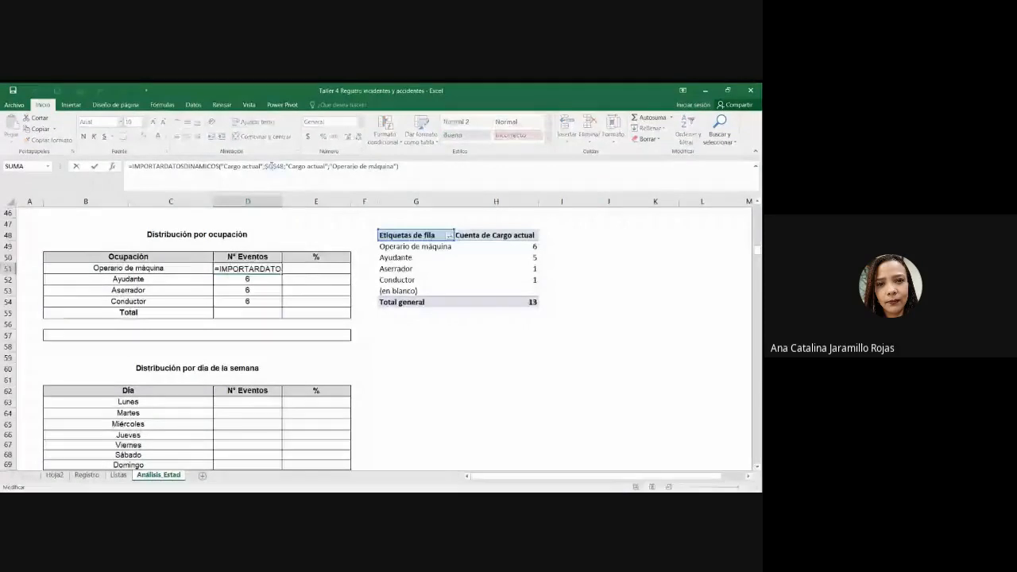
key(F5)
key(Escape)
click(271, 164)
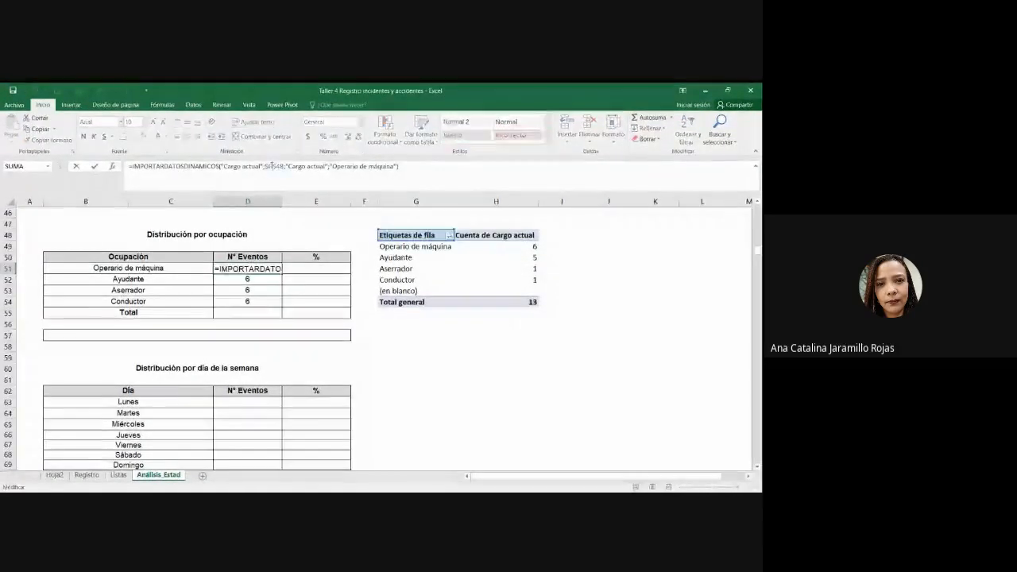
key(F4)
key(F4)
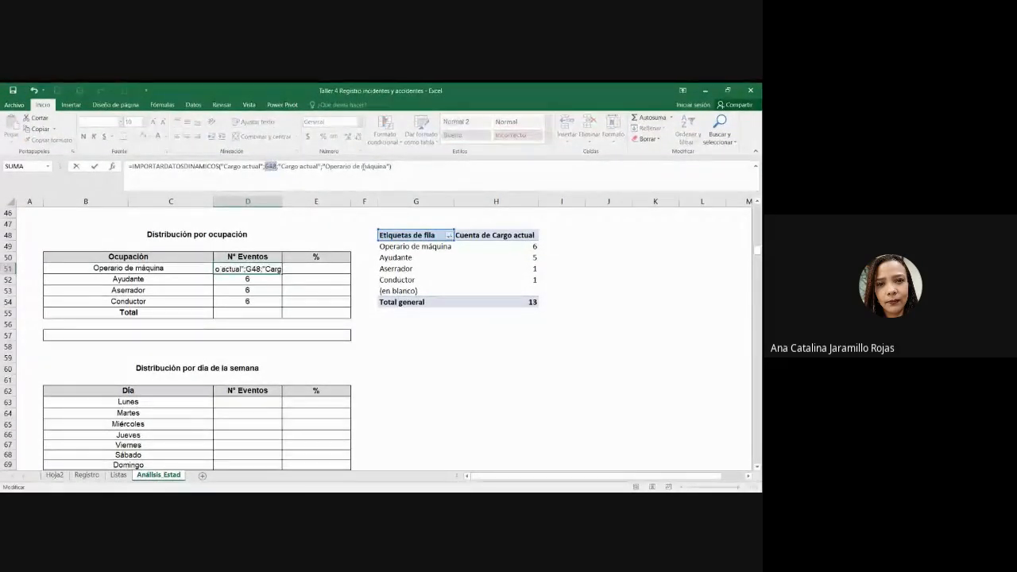
key(Return)
click(260, 259)
click(270, 268)
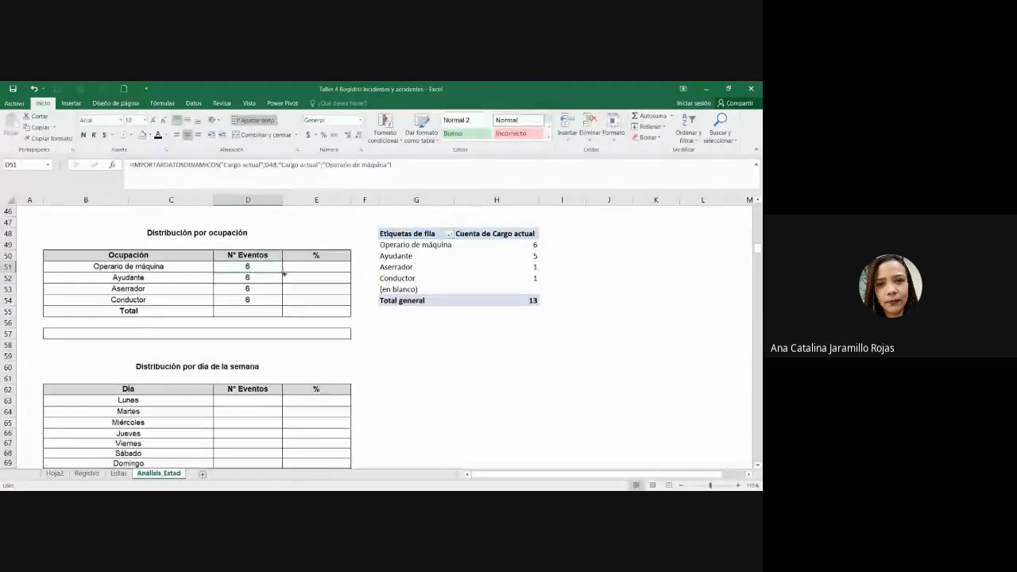
drag(282, 272, 272, 299)
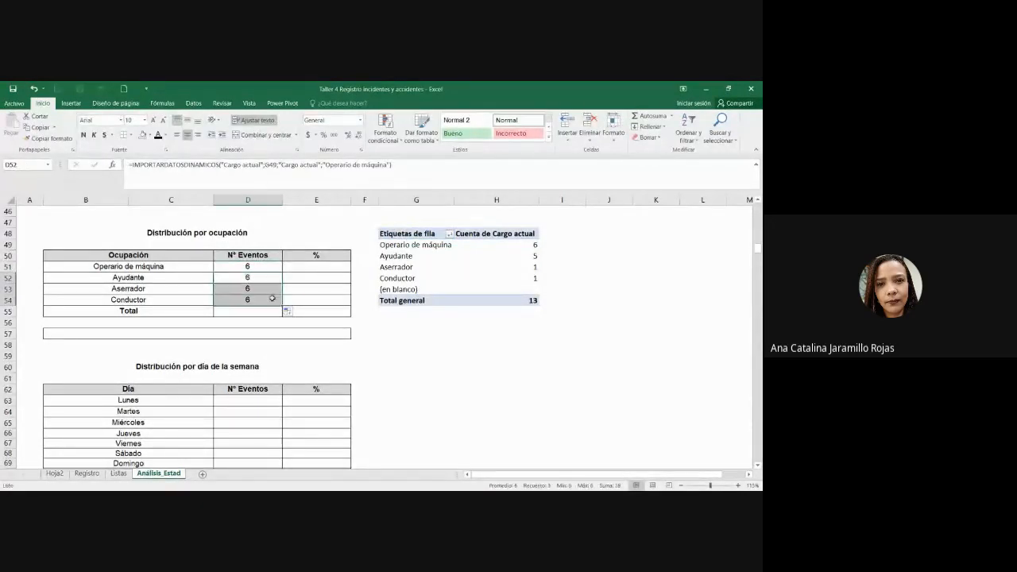
key(Delete)
Step: Reference the pivot counts for Ayudante (5), Aserrador (1) and Conductor (1) in D52:D54
click(258, 277)
text(=)
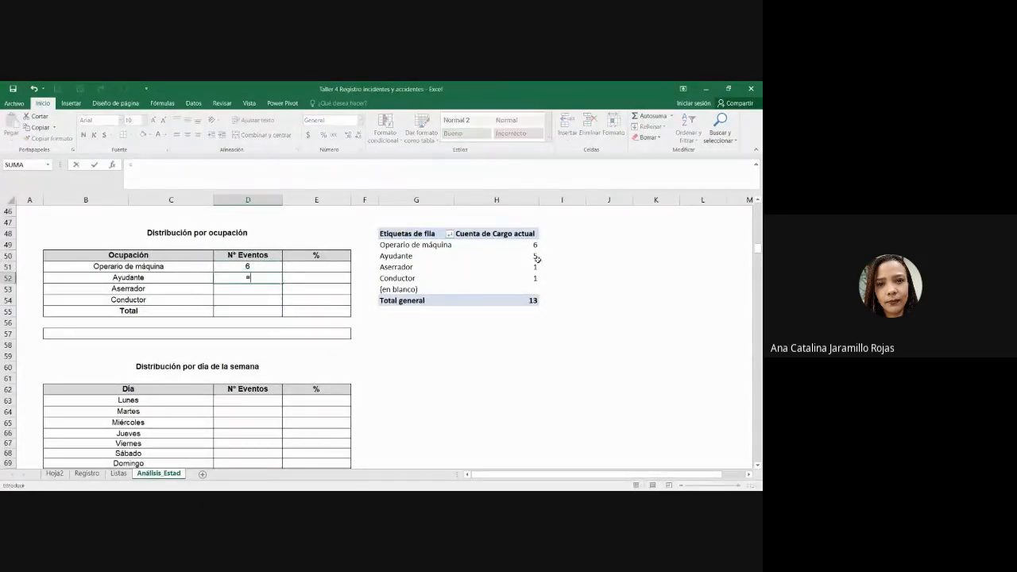
click(535, 256)
key(Return)
text(=)
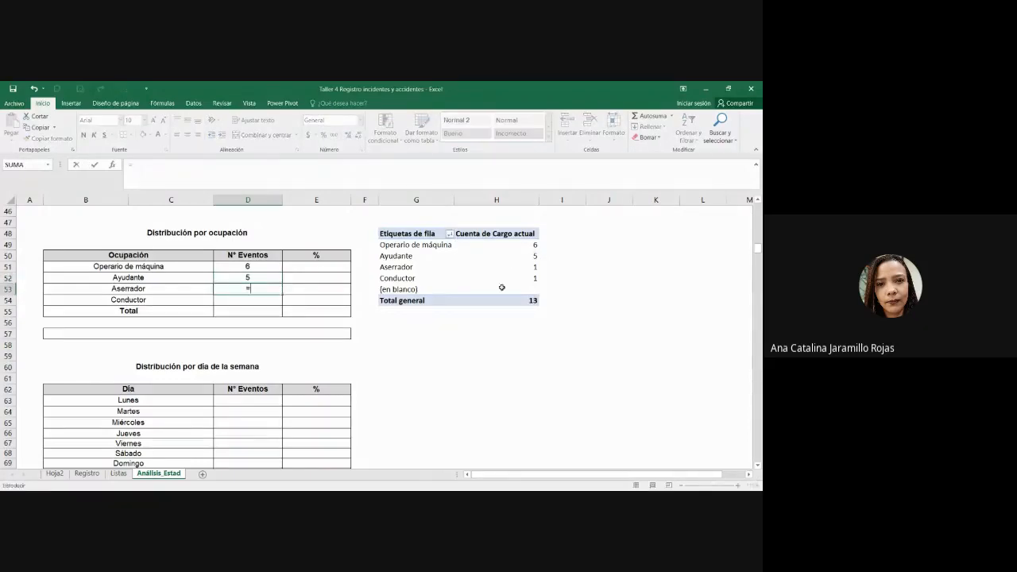
click(515, 269)
key(Return)
text(=)
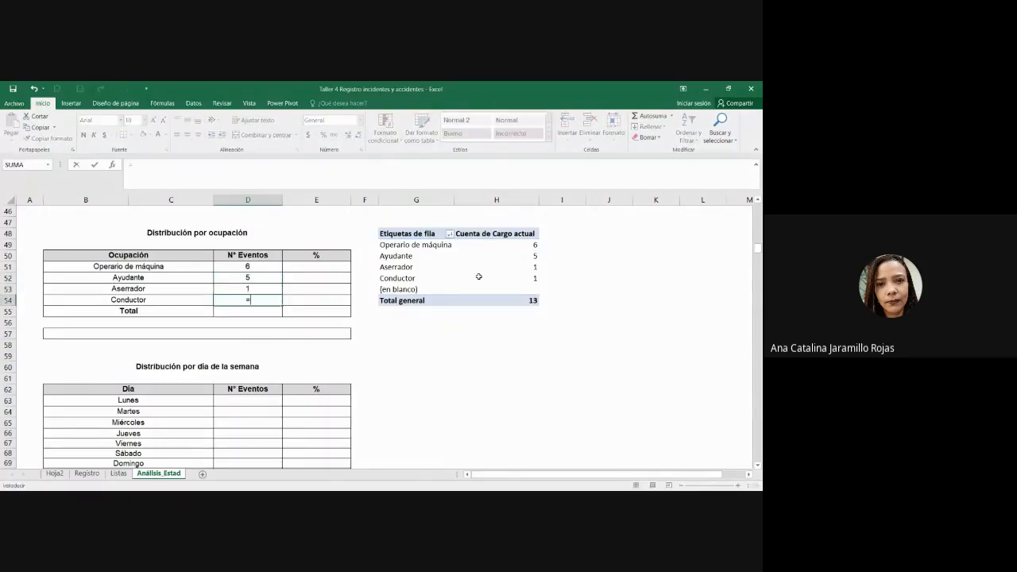
click(479, 277)
key(Return)
click(610, 311)
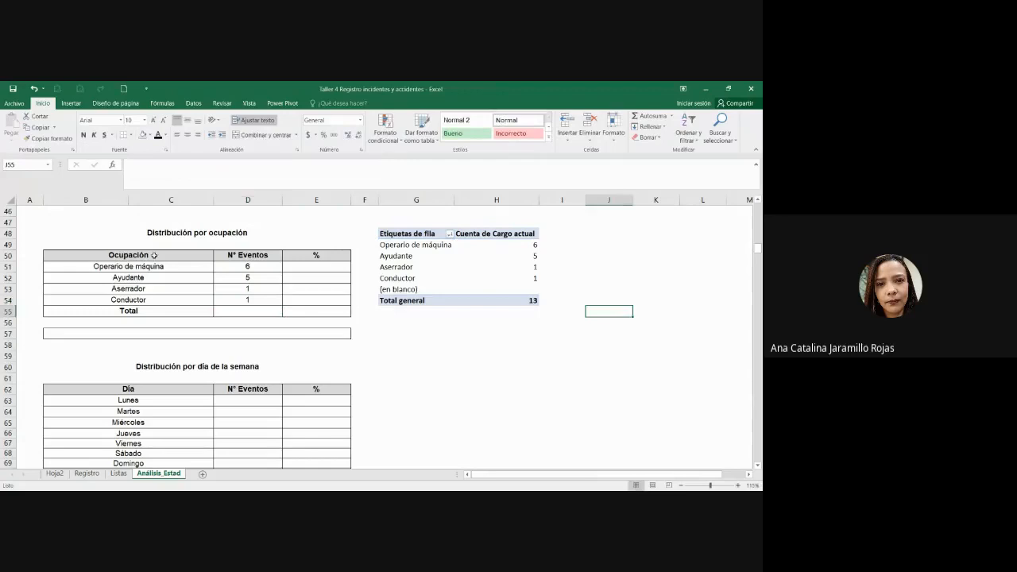
Step: Copy the pivot occupation labels G49:G52 into B51, dismissing the merged-cell warning
drag(191, 272, 191, 302)
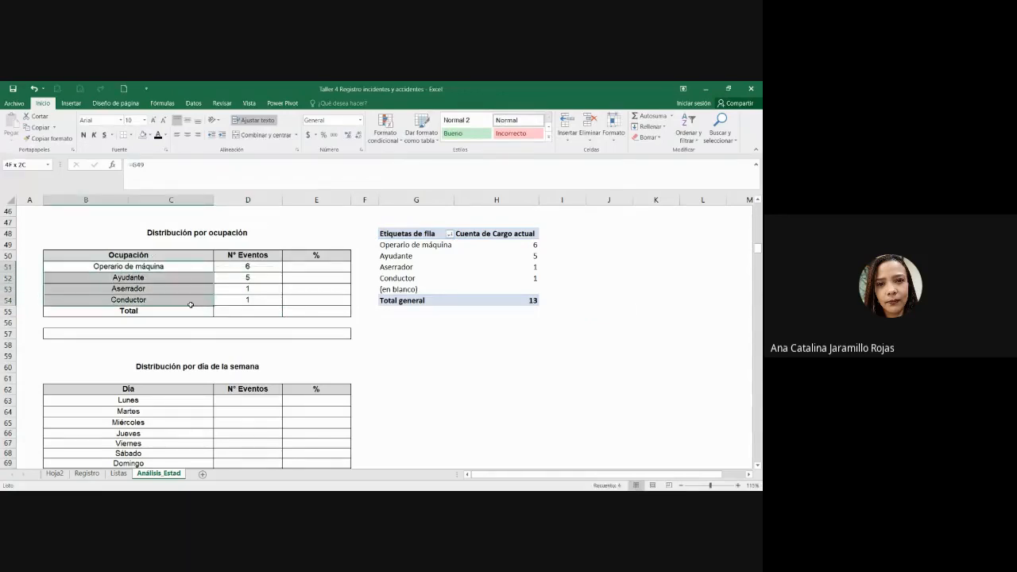
click(494, 300)
click(499, 358)
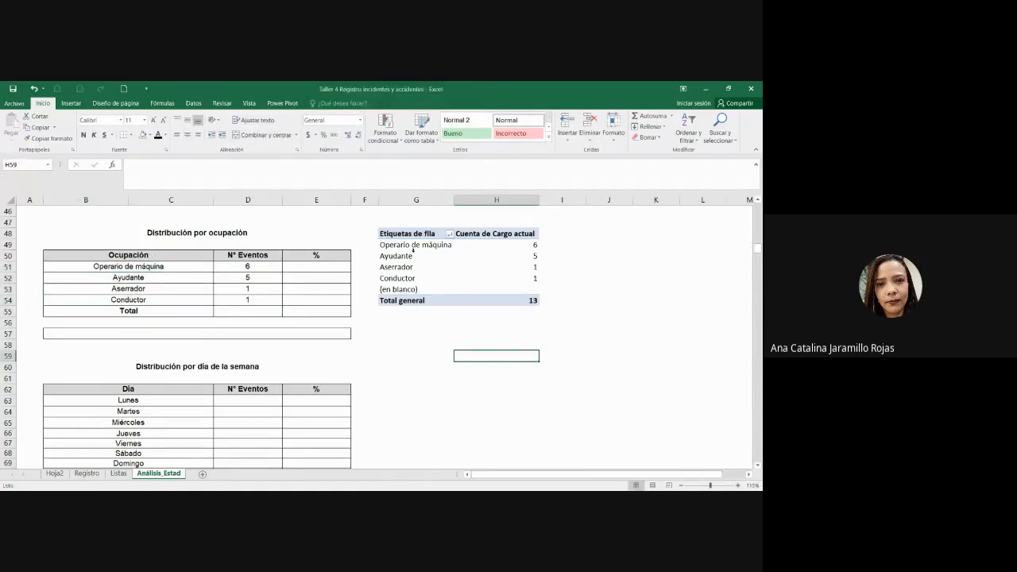
drag(413, 244, 427, 277)
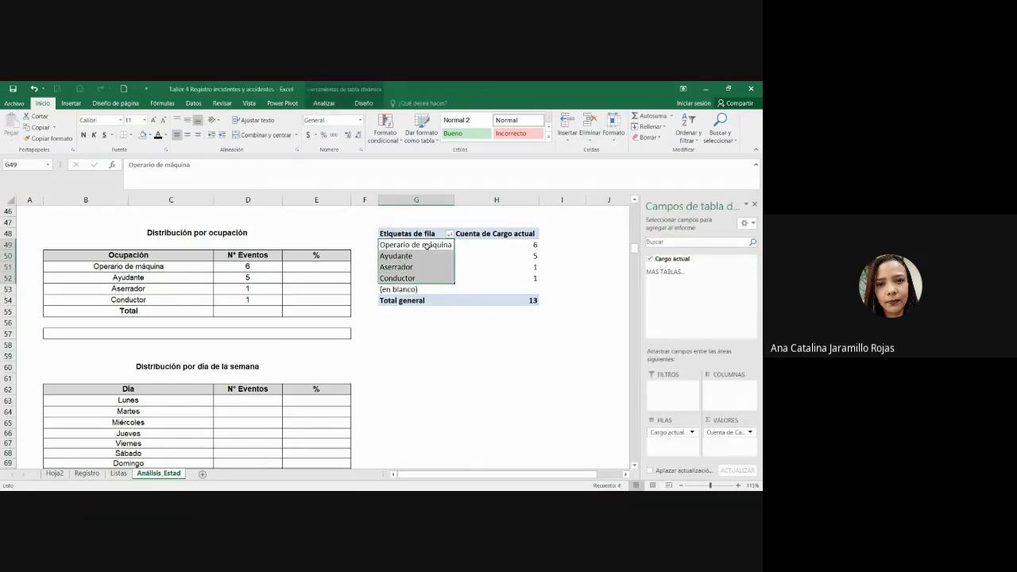
drag(413, 247, 430, 274)
key(ctrl+c)
click(172, 269)
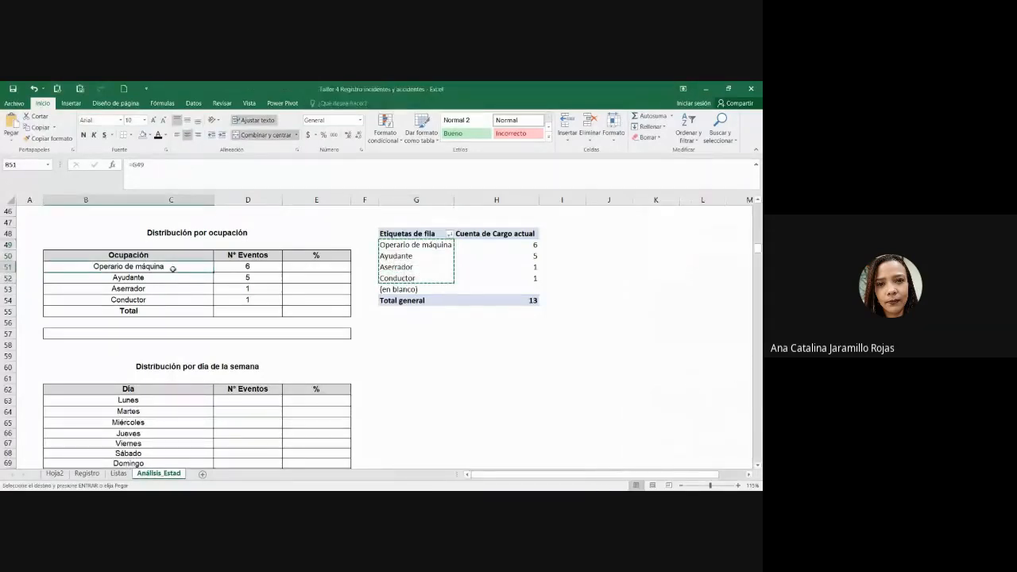
key(ctrl+v)
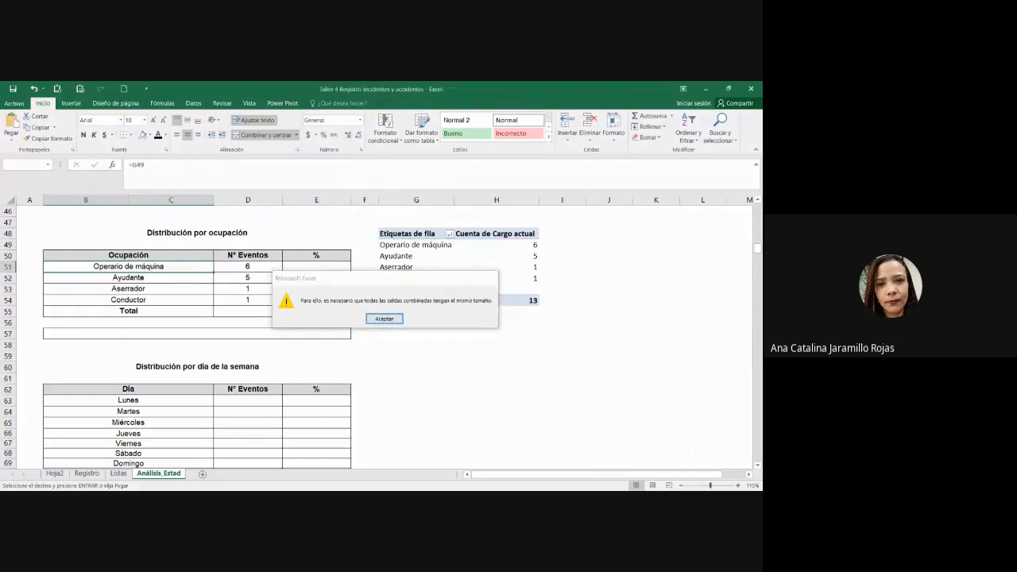
click(387, 323)
key(Escape)
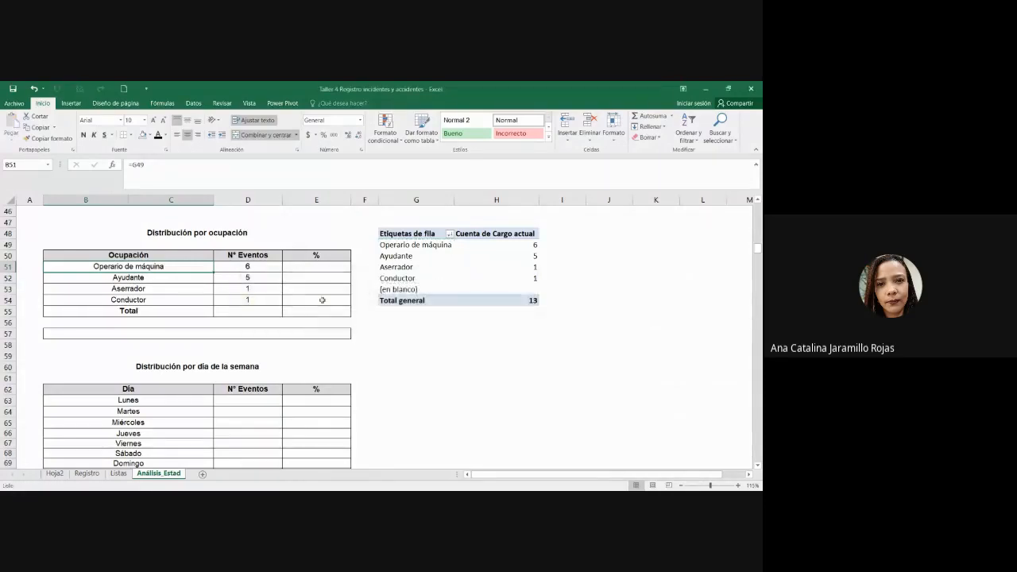
Step: Paste the occupation names B51:B54 back over themselves as plain values
drag(166, 267, 179, 302)
key(ctrl+c)
click(157, 267)
key(alt+3)
Step: Review the occupation name cells and cancel the pending copy
double_click(165, 274)
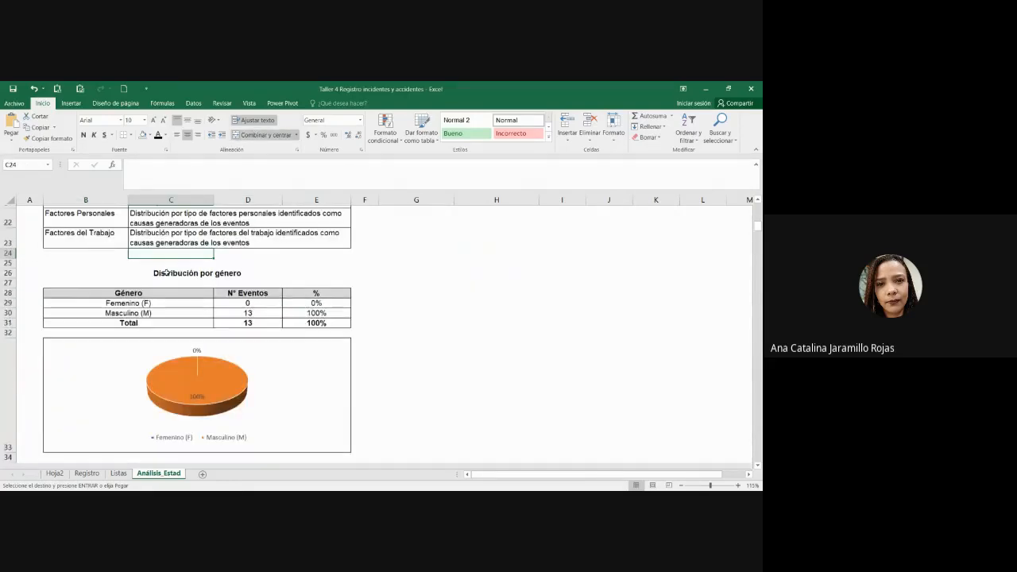
scroll(247, 347, up, 2)
scroll(246, 347, down, 11)
scroll(247, 347, down, 1)
scroll(198, 347, up, 3)
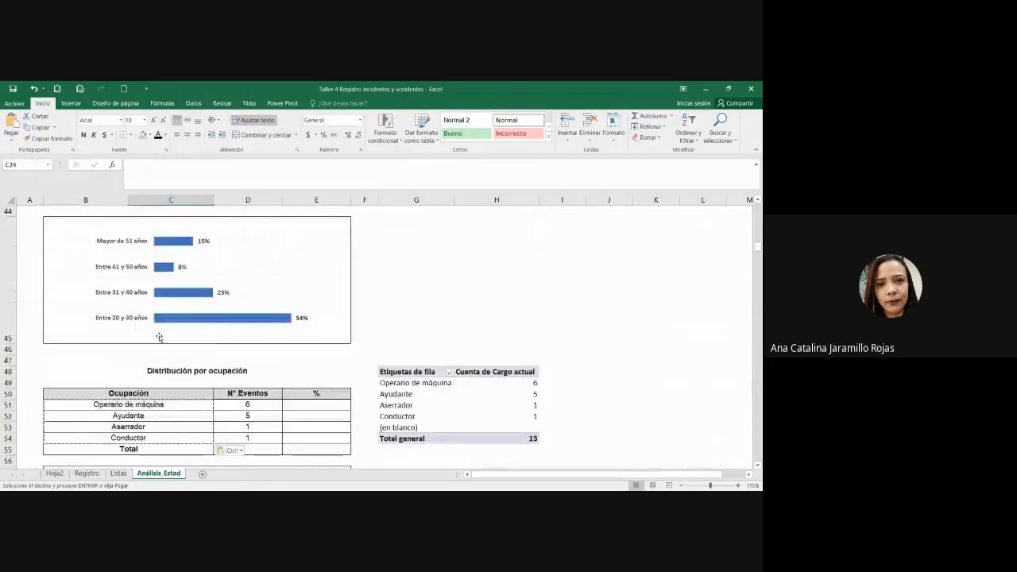
click(146, 422)
click(146, 427)
click(147, 439)
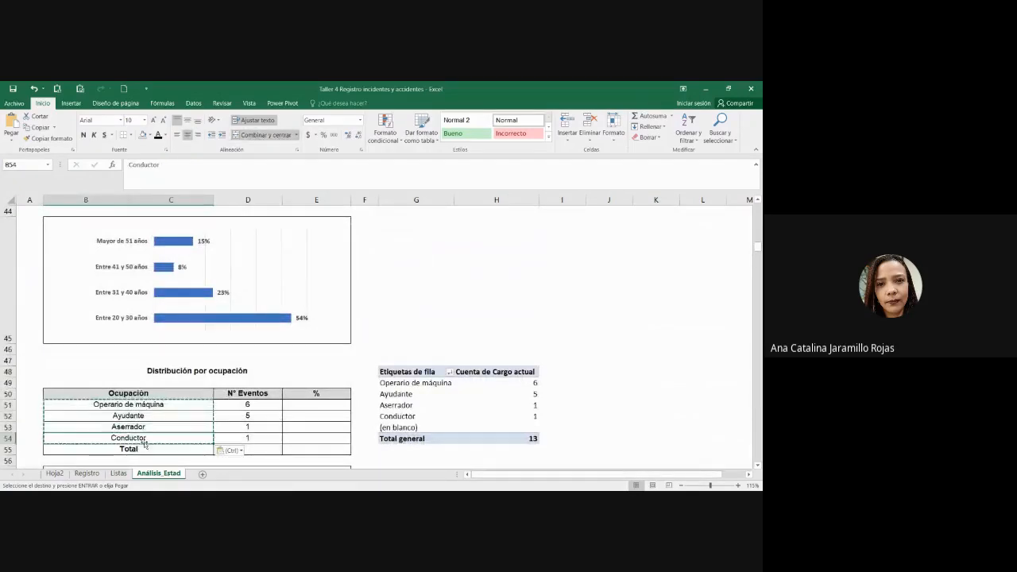
key(Escape)
Step: Start a CONTAR.SI formula in D51 counting the Registro range M10:M22
drag(206, 405, 214, 405)
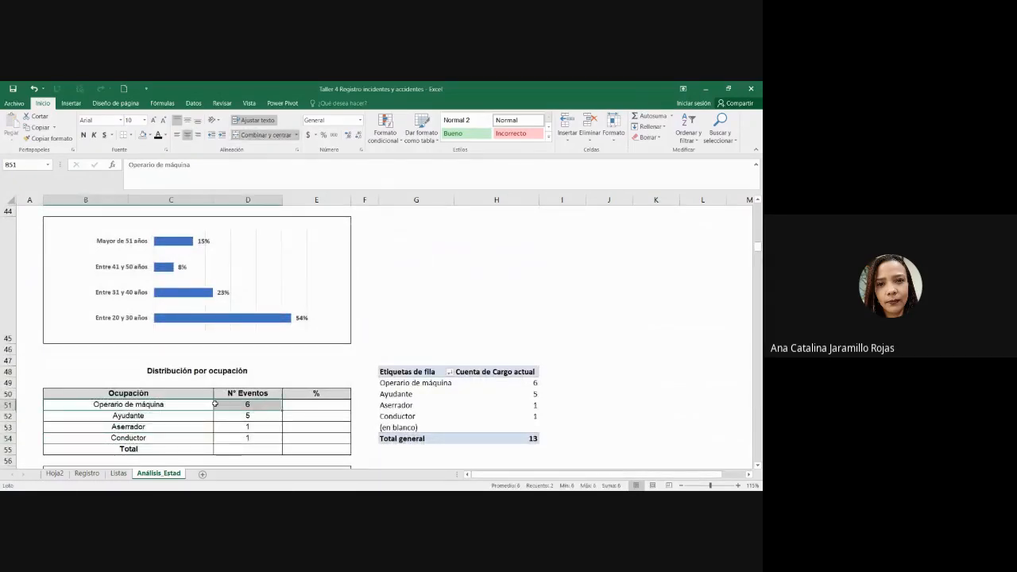
click(214, 404)
text(=co)
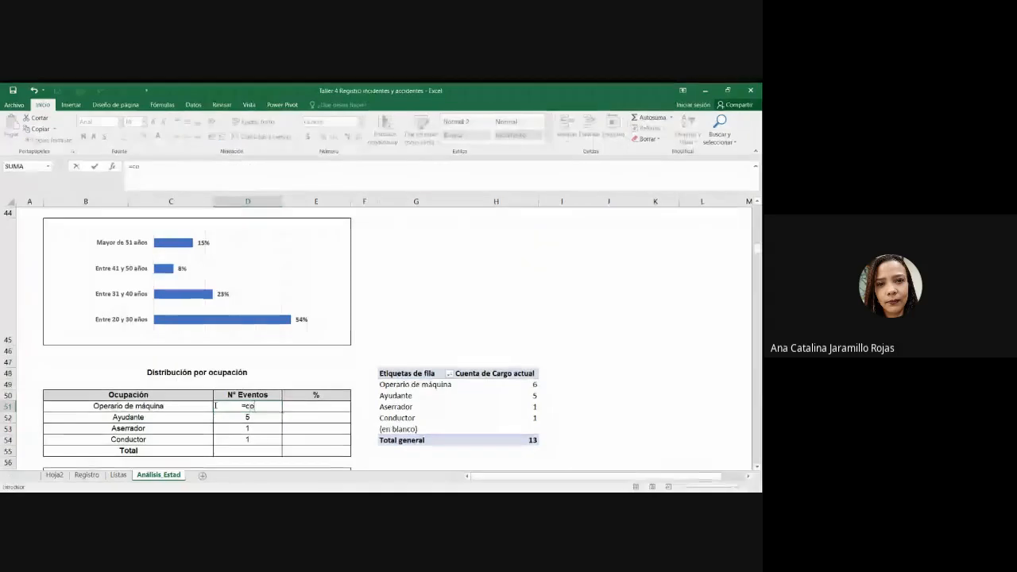
text(ntar)
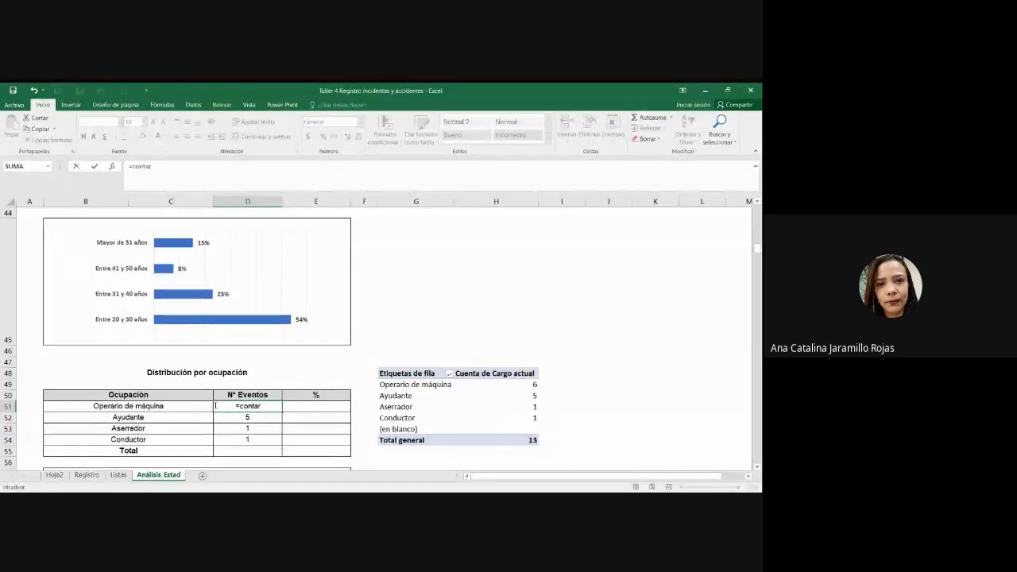
text(.si()
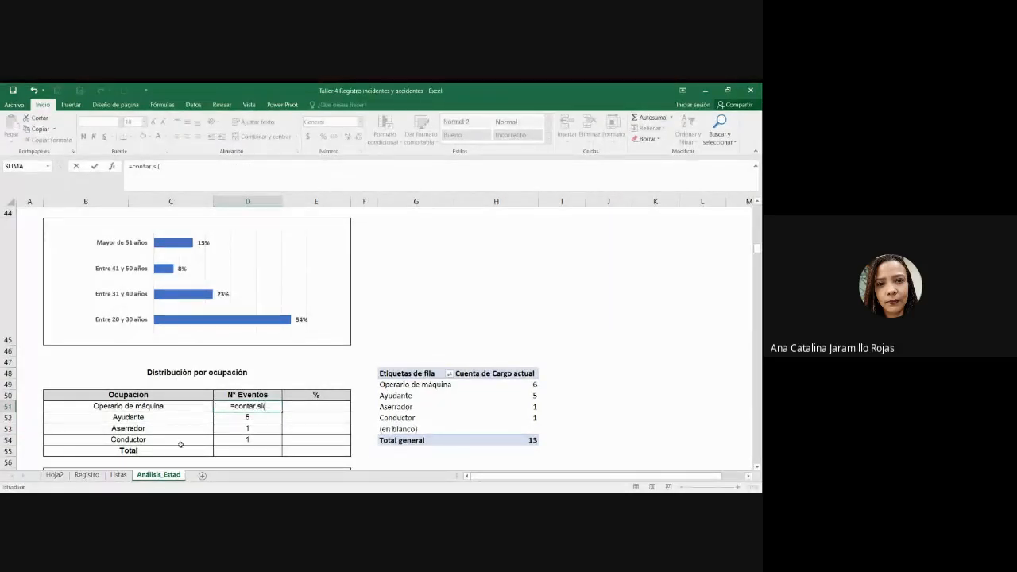
click(86, 474)
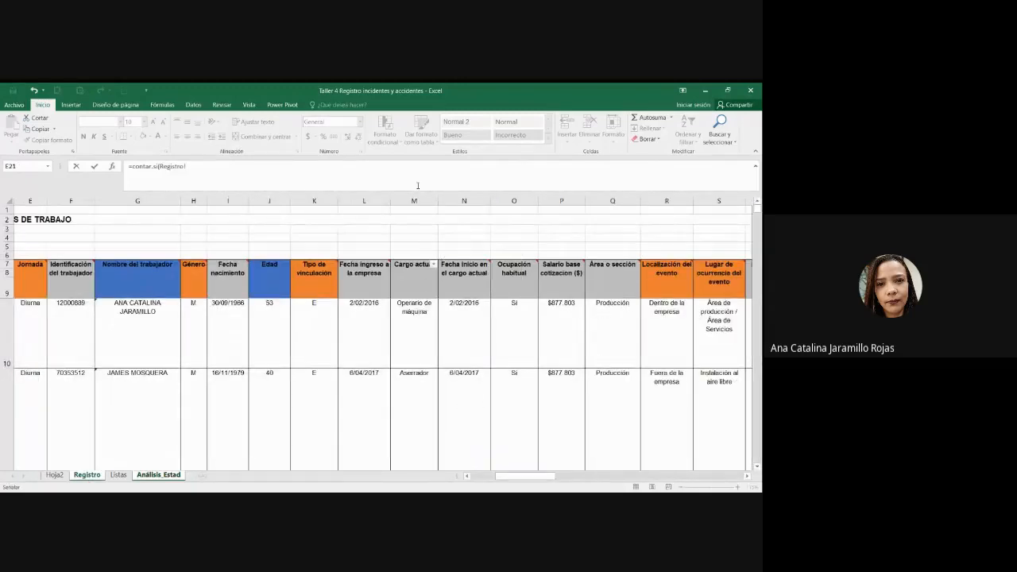
click(412, 322)
key(ctrl+shift+Down)
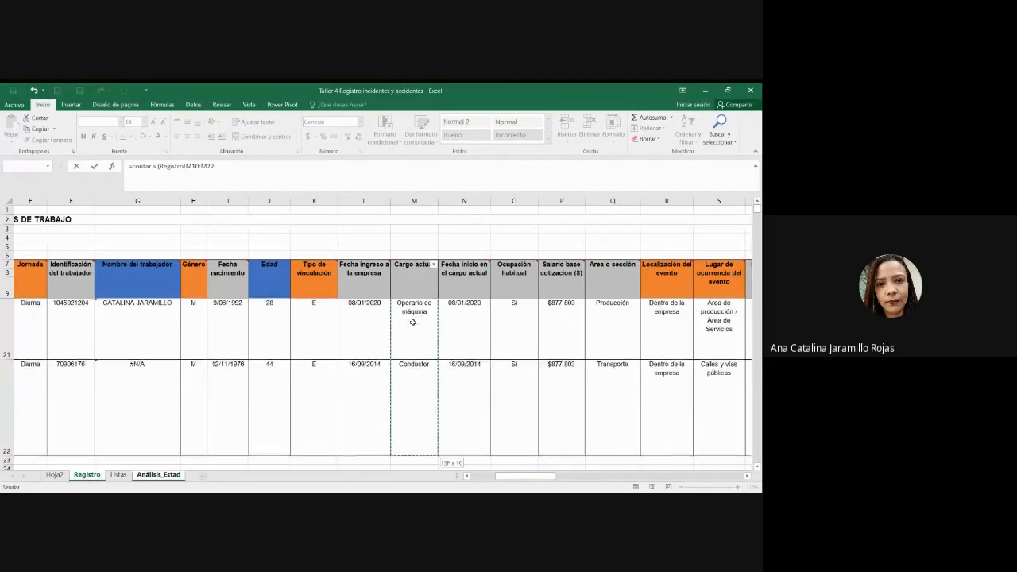
text(;)
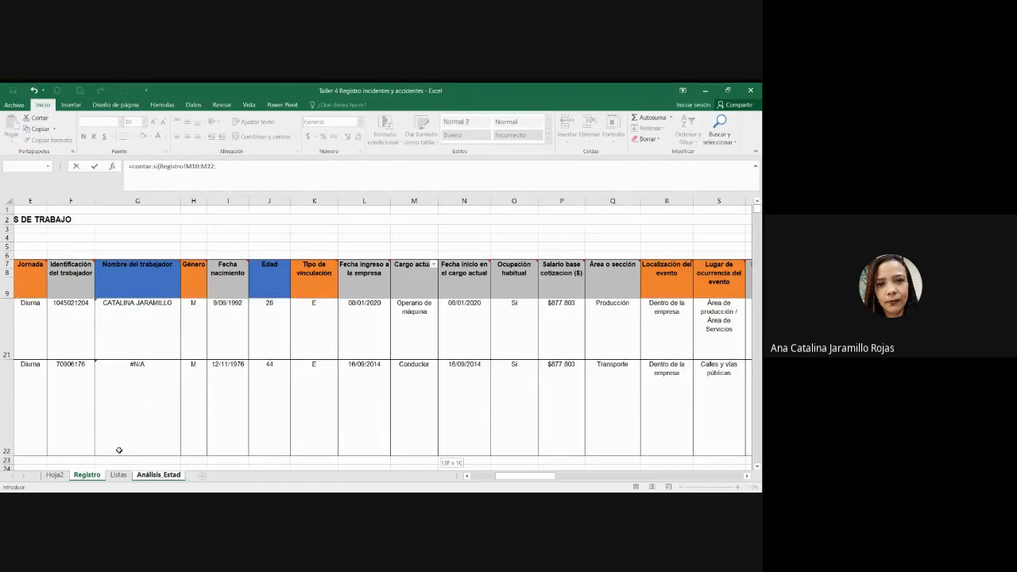
click(149, 474)
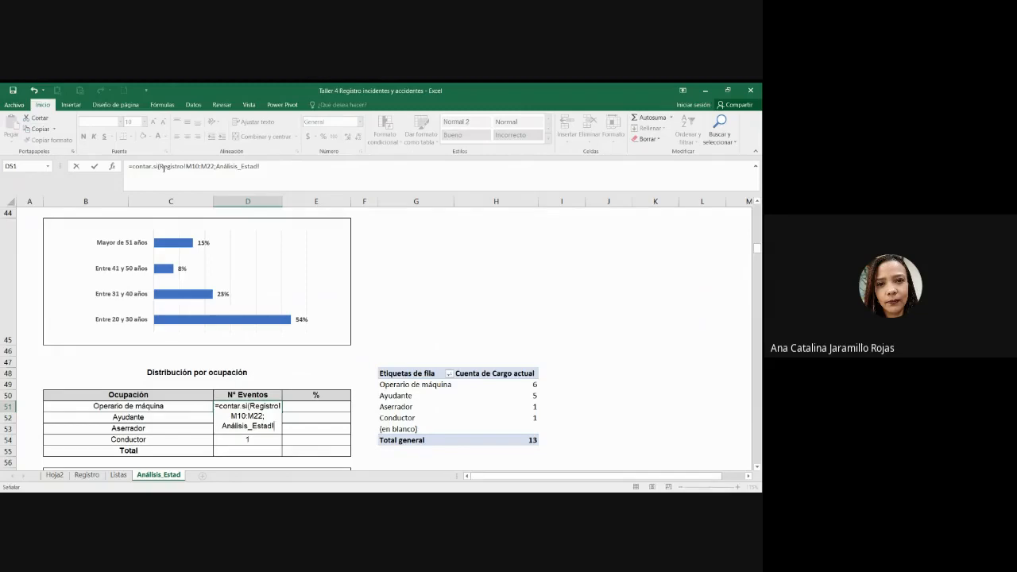
Step: Trim the sheet reference from the formula and add B51 as the criterion
double_click(154, 167)
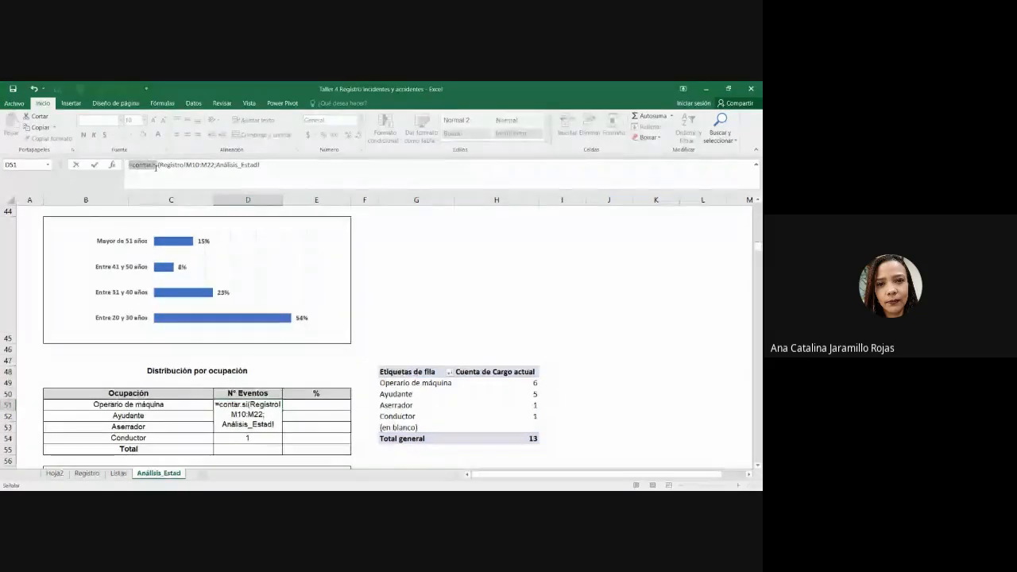
click(310, 171)
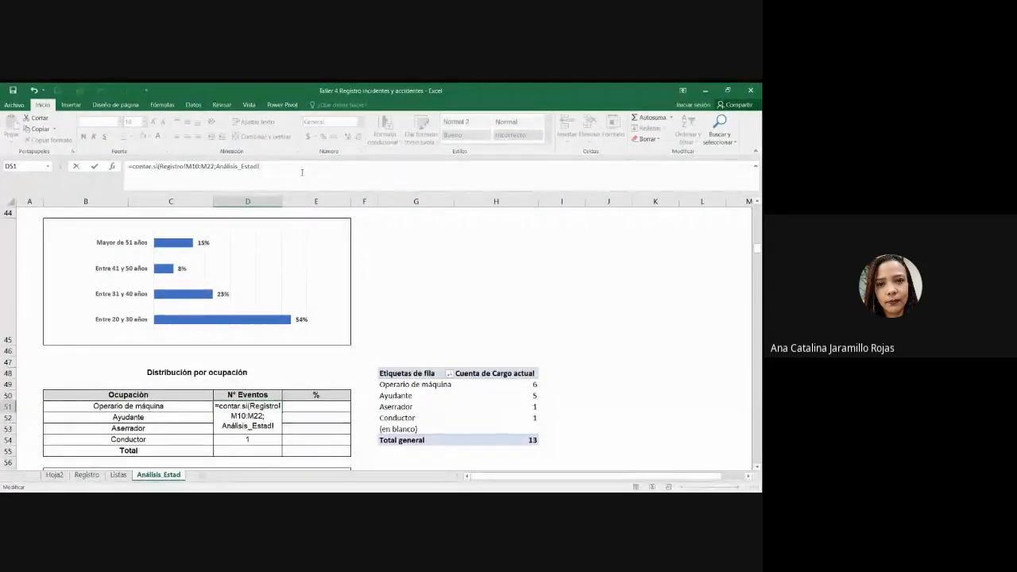
key(BackSpace)
key(BackSpace)
key(BackSpace)
key(BackSpace)
key(BackSpace)
key(BackSpace)
key(BackSpace)
key(BackSpace)
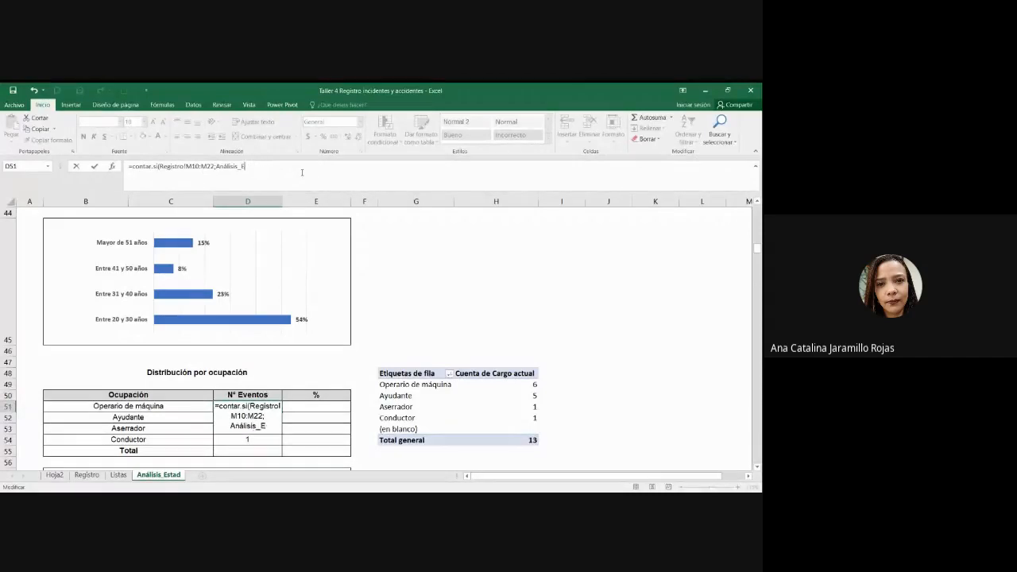
key(BackSpace)
key(BackSpace)
key(BackSpace)
key(BackSpace)
key(BackSpace)
key(BackSpace)
key(BackSpace)
click(183, 408)
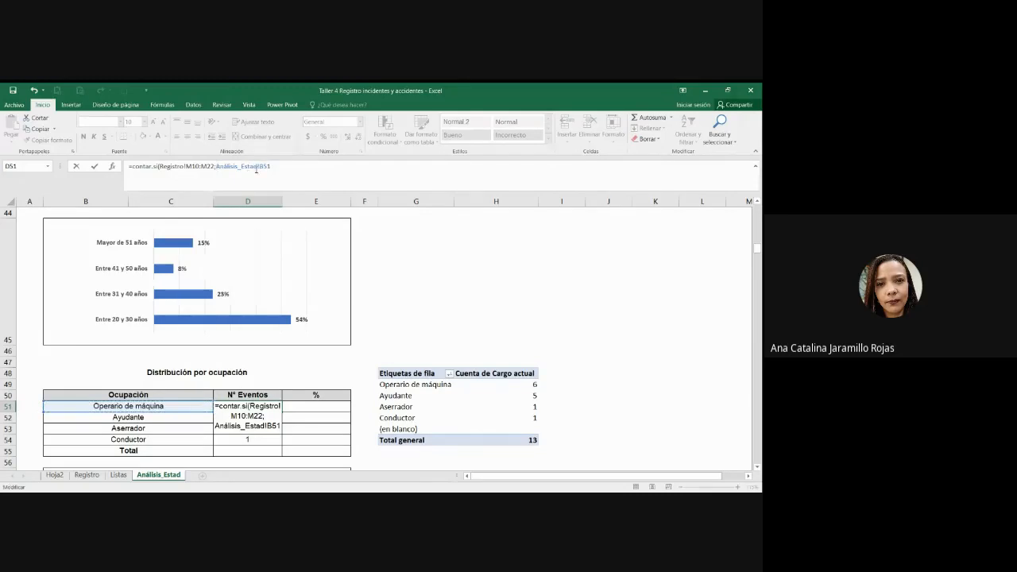
text(=)
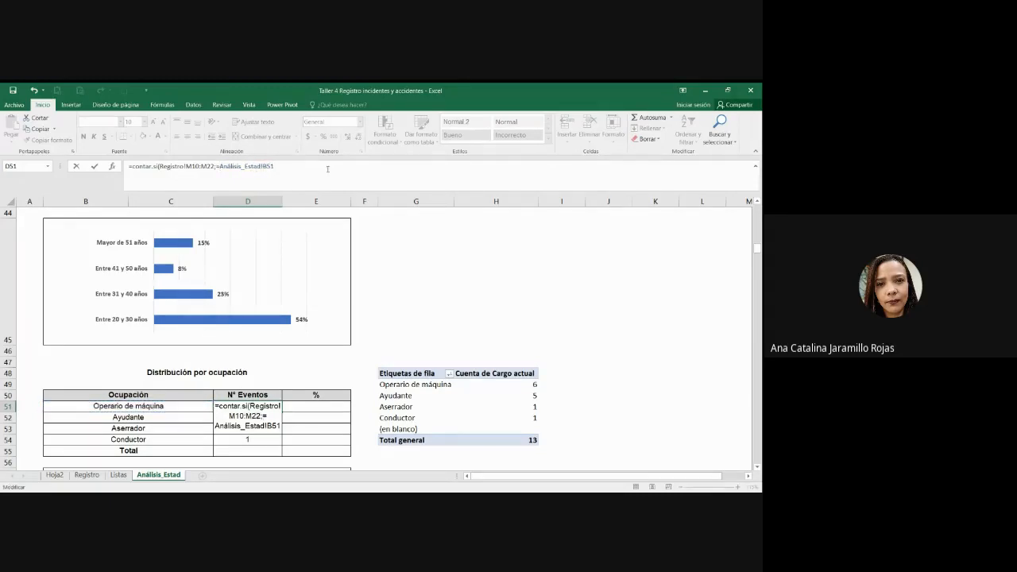
text())
key(Return)
key(Return)
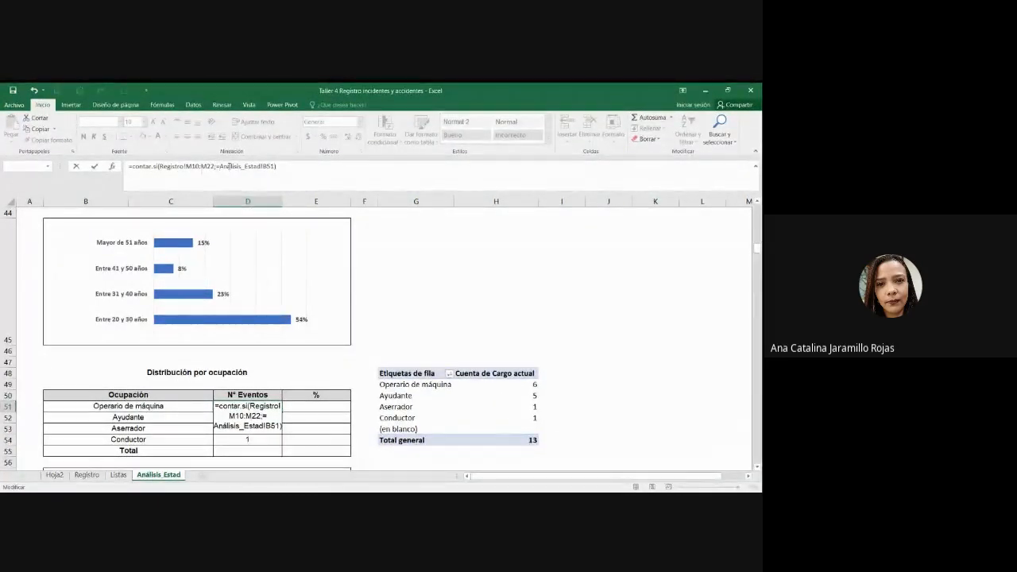
Step: Remove the leftover sheet reference, re-enter B51 as criterion, and confirm D51 showing 6
drag(220, 167, 263, 168)
key(BackSpace)
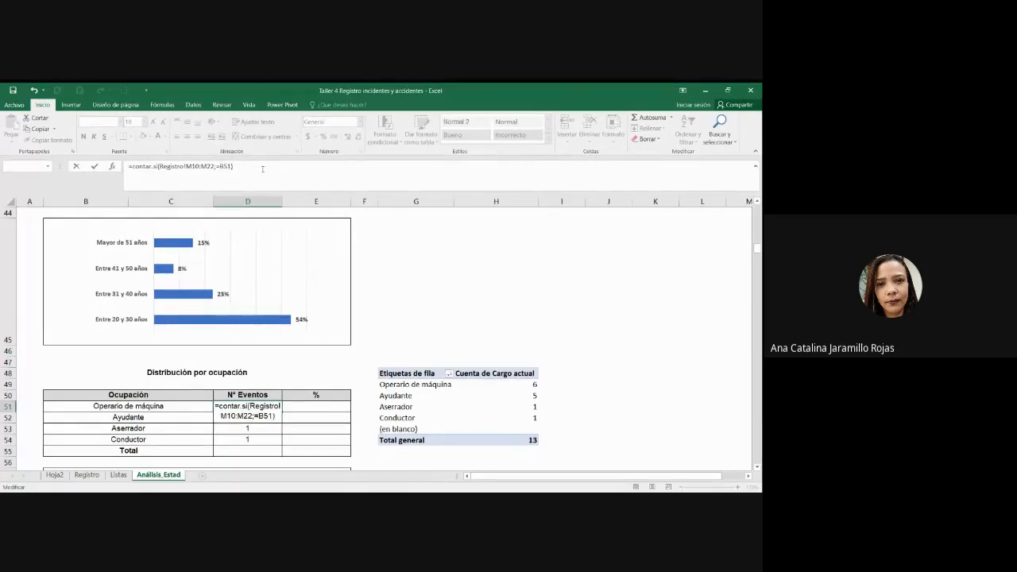
key(Return)
key(Return)
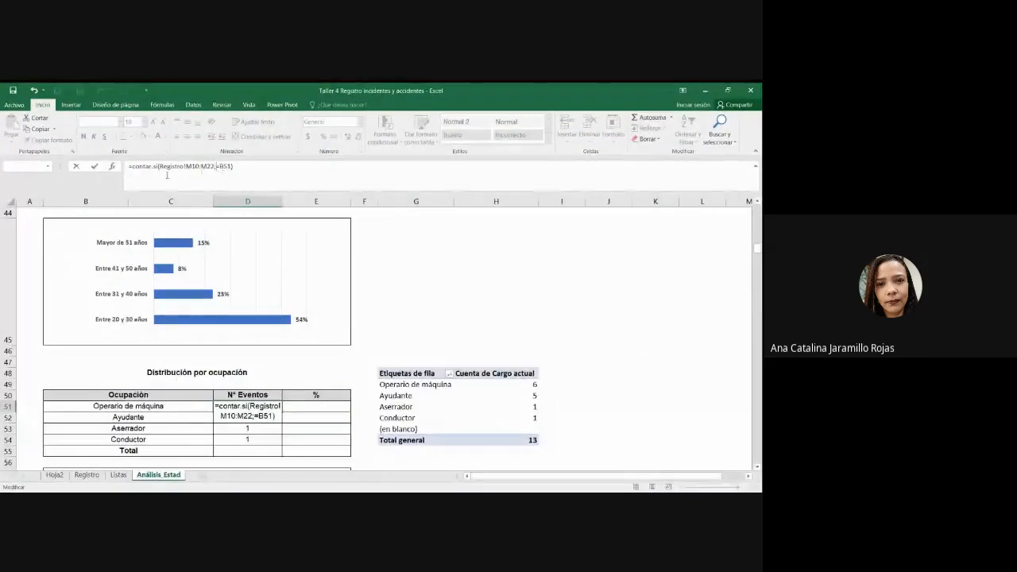
click(114, 168)
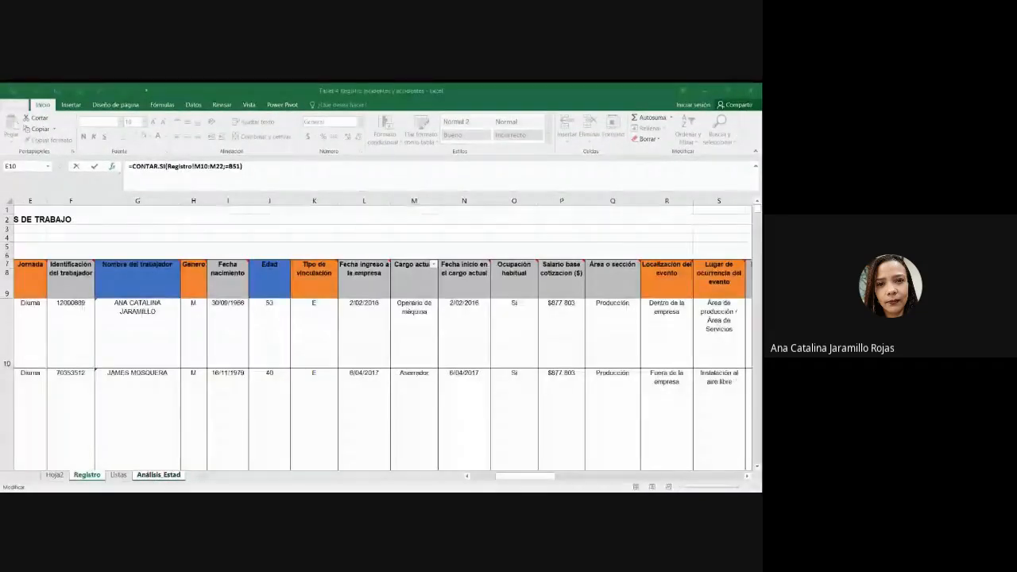
key(Return)
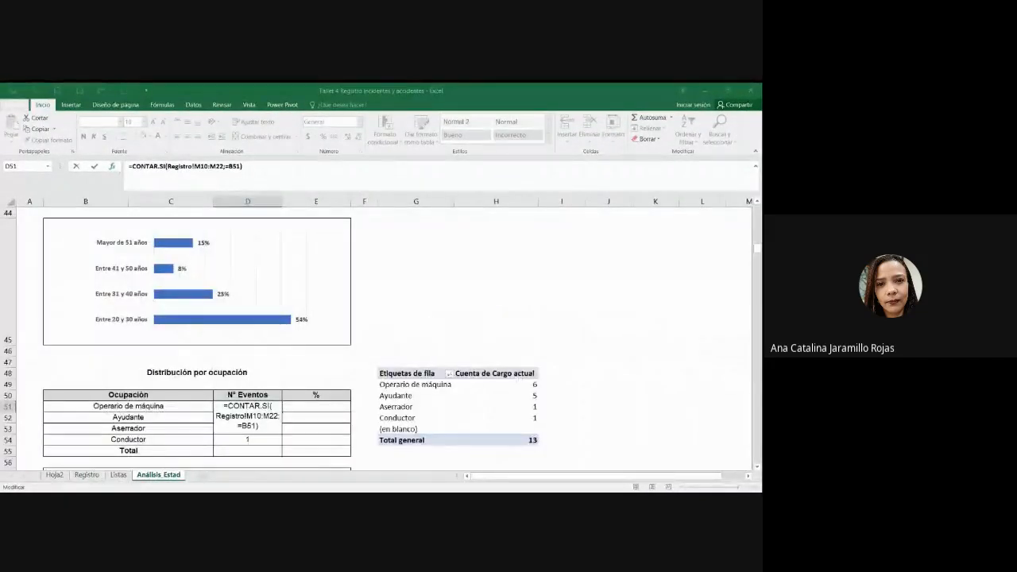
key(BackSpace)
key(BackSpace)
key(BackSpace)
key(BackSpace)
key(BackSpace)
text(;)
click(159, 407)
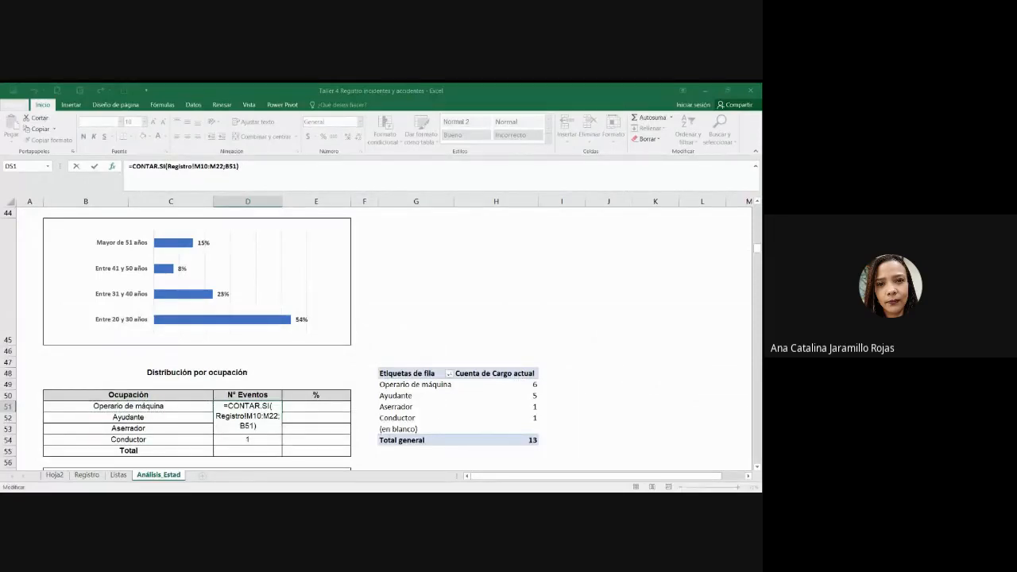
key(ctrl+Return)
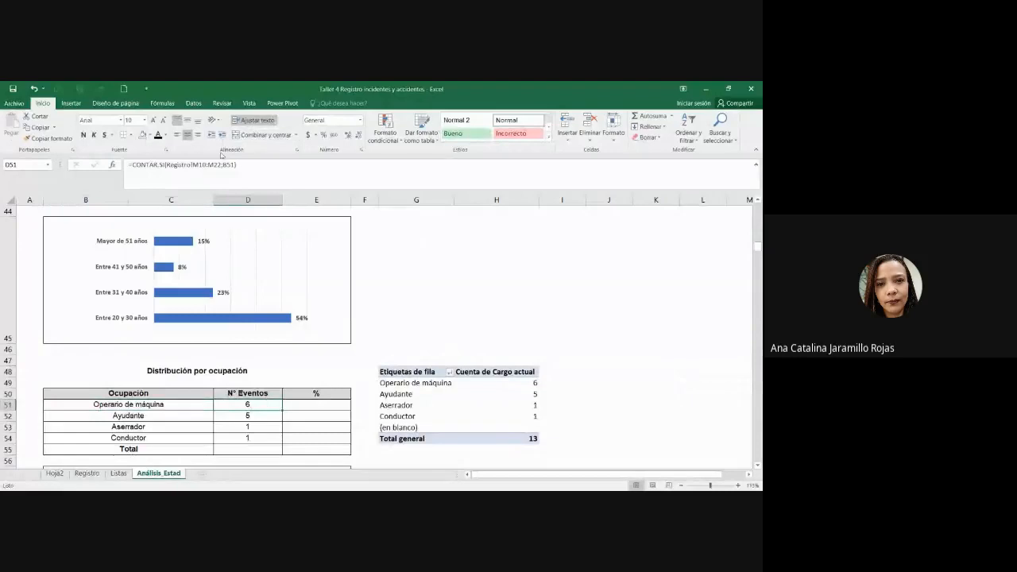
Step: Lock the Registro range in D51's formula as $M$10:$M$22
double_click(249, 404)
drag(132, 165, 203, 165)
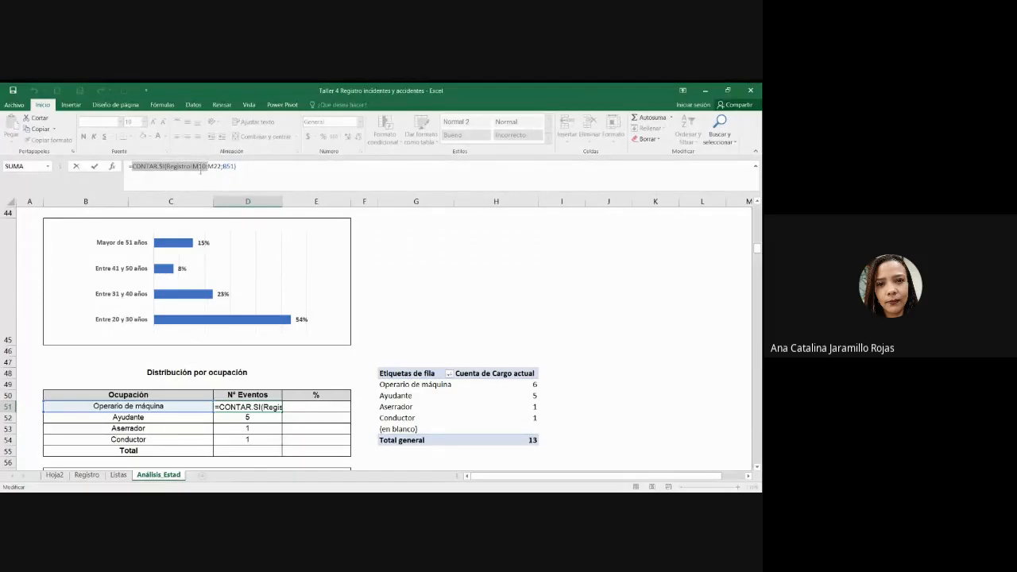
click(199, 169)
key(F4)
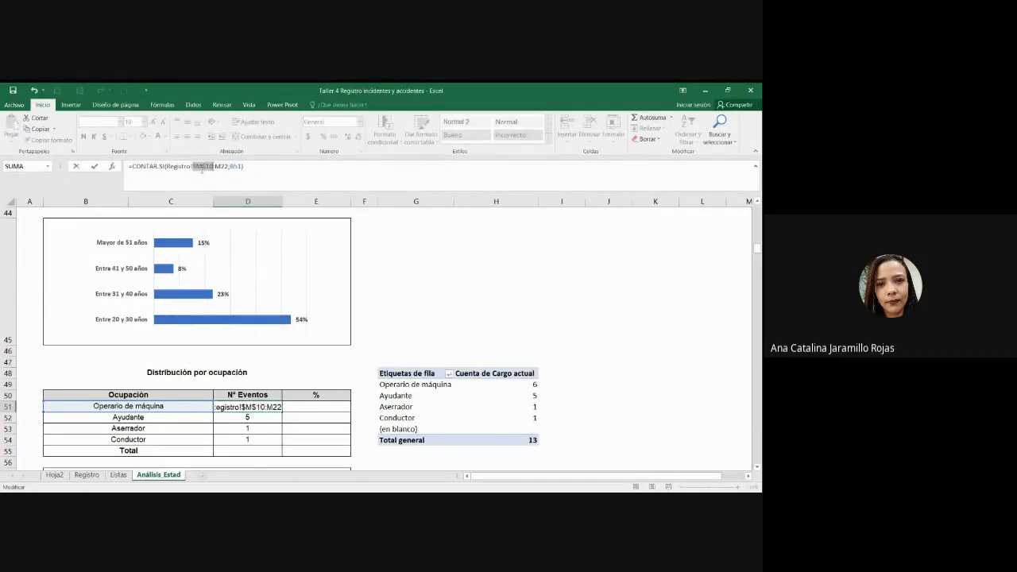
click(221, 167)
key(F4)
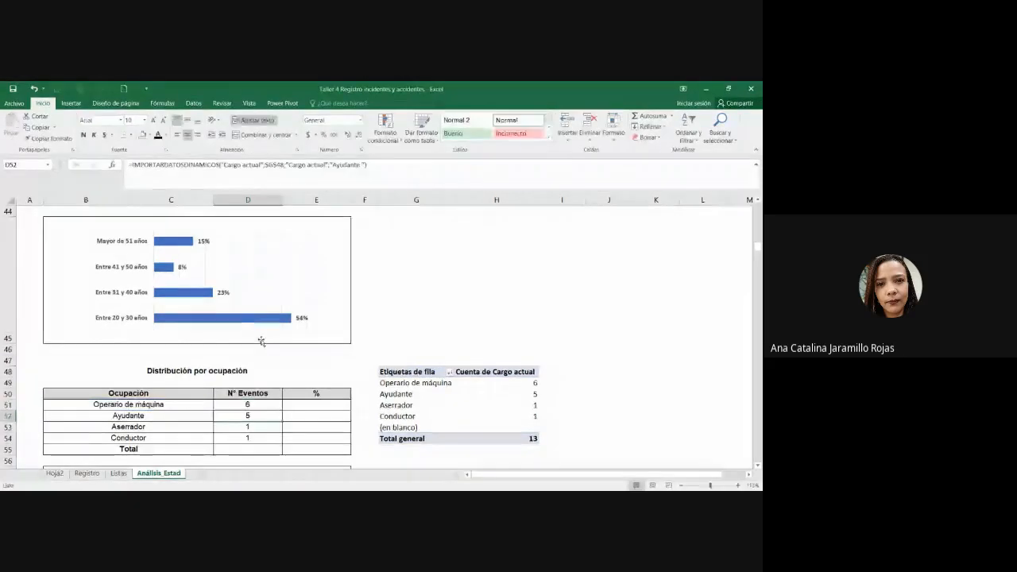
key(Return)
Step: Fill the D51 count formula down to D54
click(163, 404)
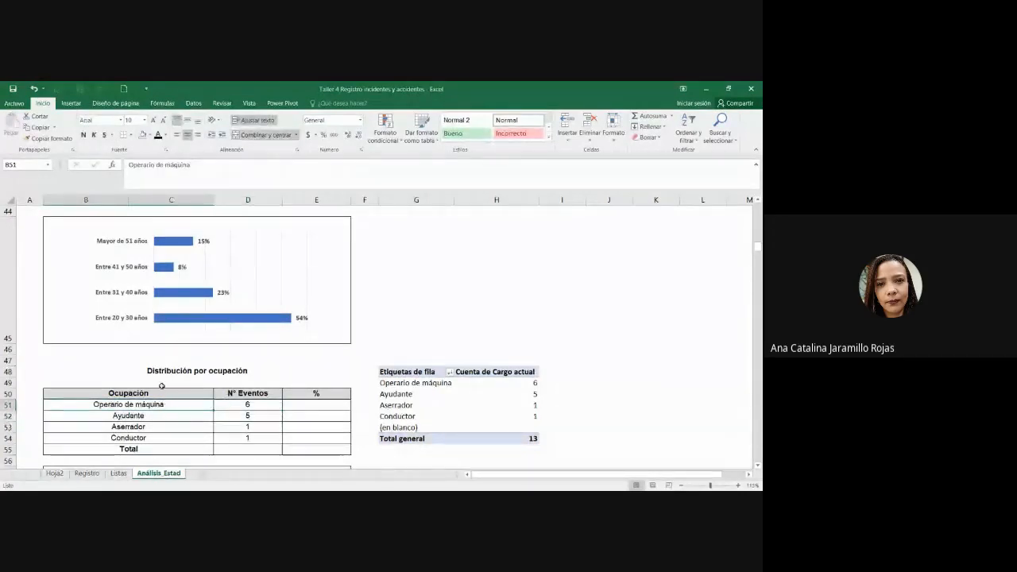
click(236, 402)
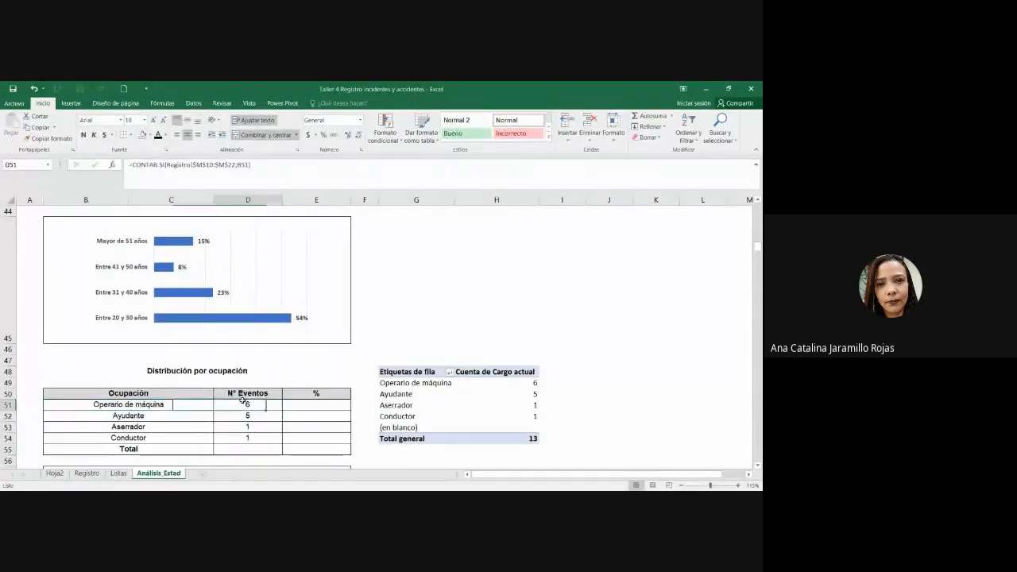
click(262, 178)
key(Escape)
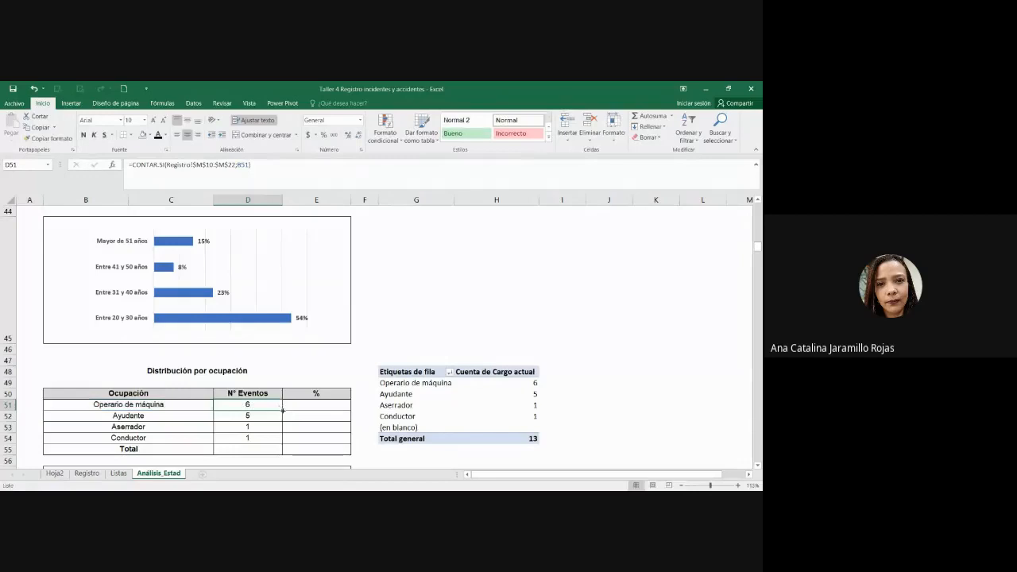
drag(282, 410, 279, 441)
Step: Check the copied count formulas in D52, D53 and D54
click(266, 418)
click(166, 416)
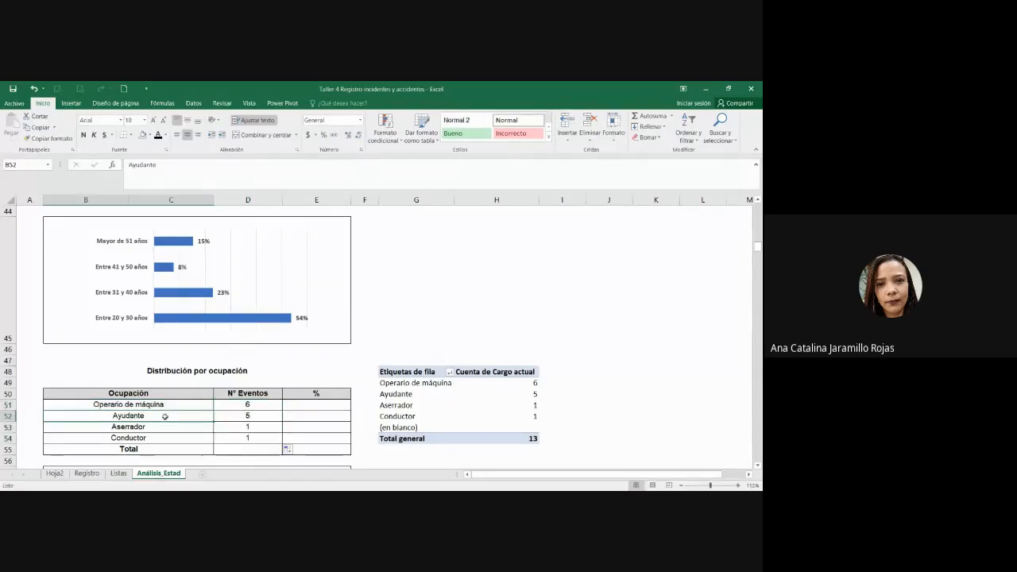
click(223, 419)
double_click(223, 420)
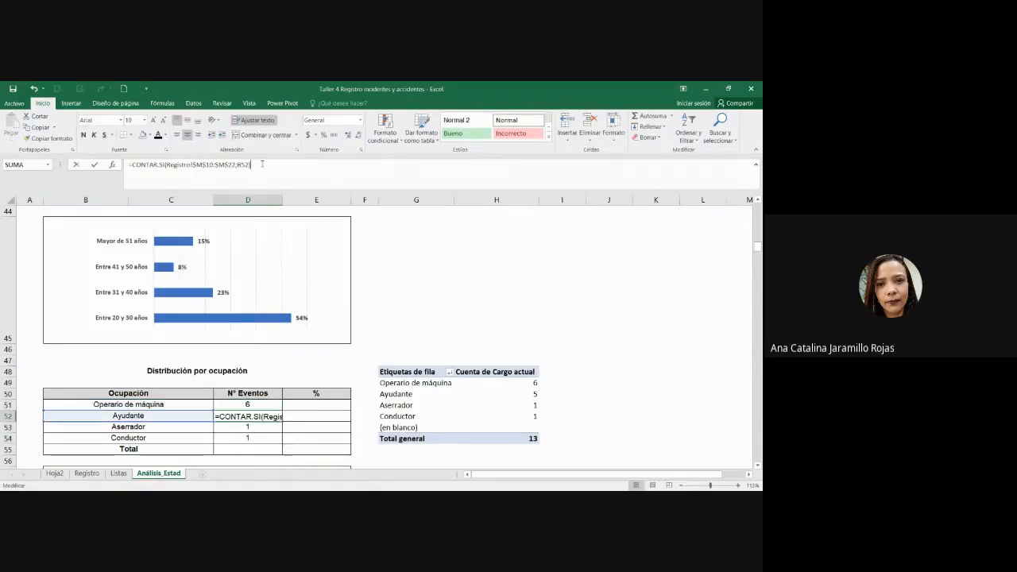
key(Return)
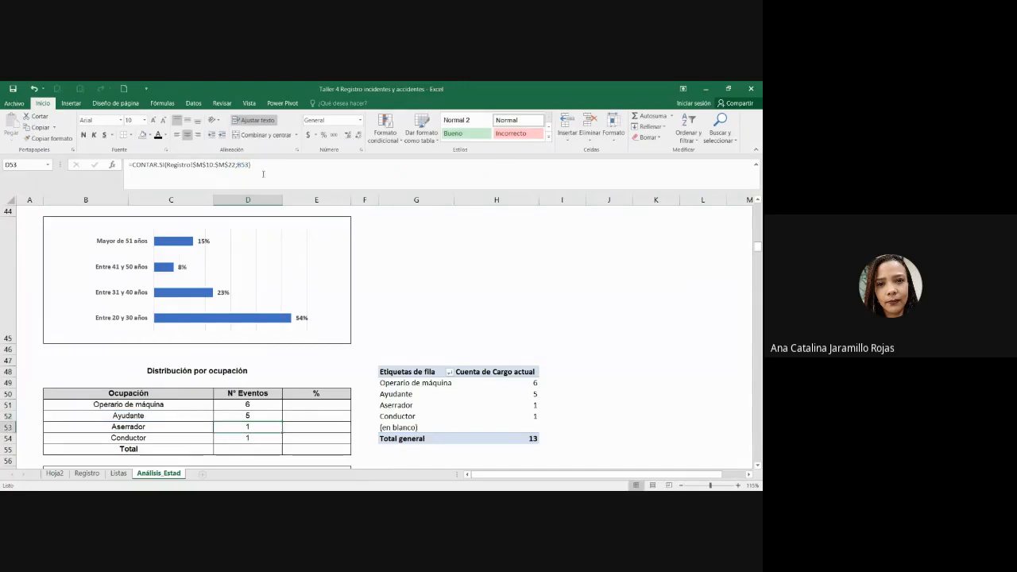
click(276, 160)
key(Return)
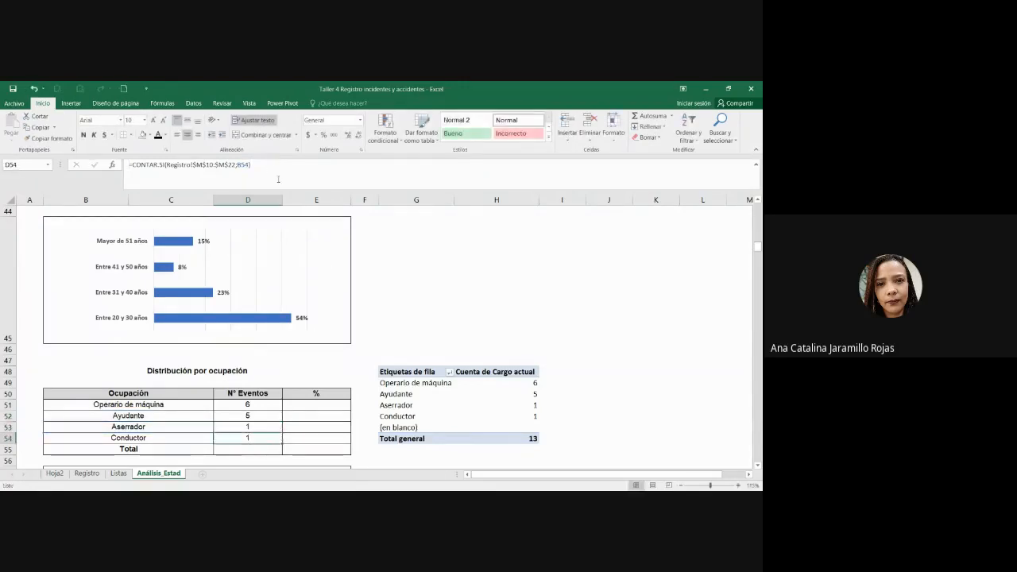
click(278, 179)
key(Return)
Step: Review the D51 formula and the occupation table counts 6, 5, 1 and 1
click(587, 356)
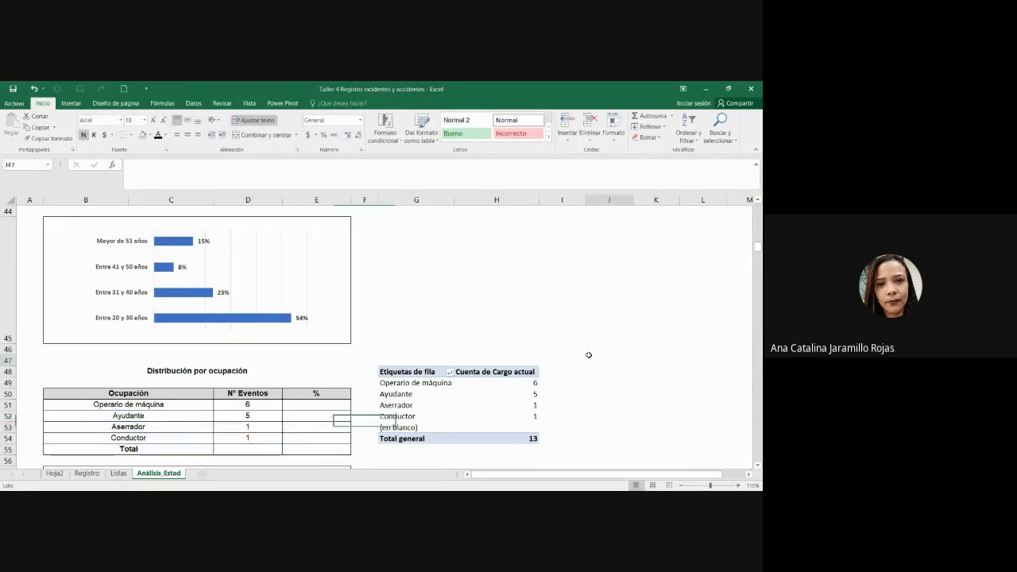
scroll(585, 350, down, 2)
scroll(585, 350, up, 1)
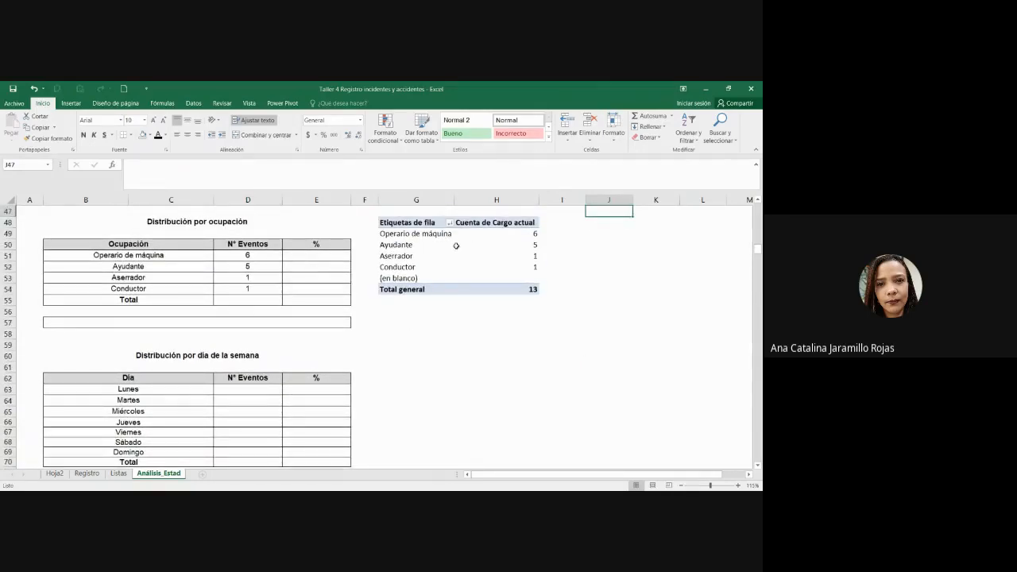
drag(193, 246, 248, 291)
click(259, 252)
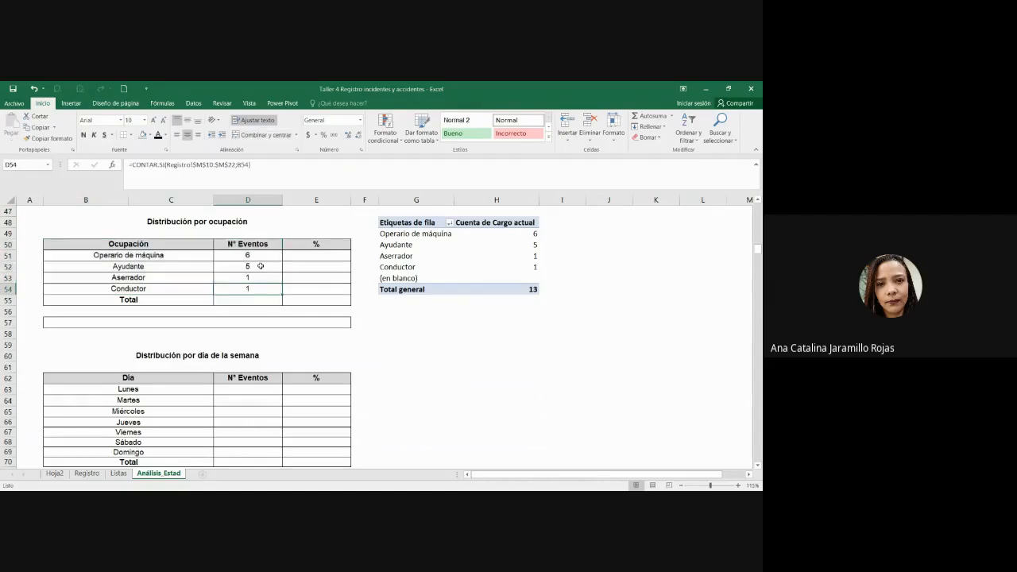
double_click(259, 251)
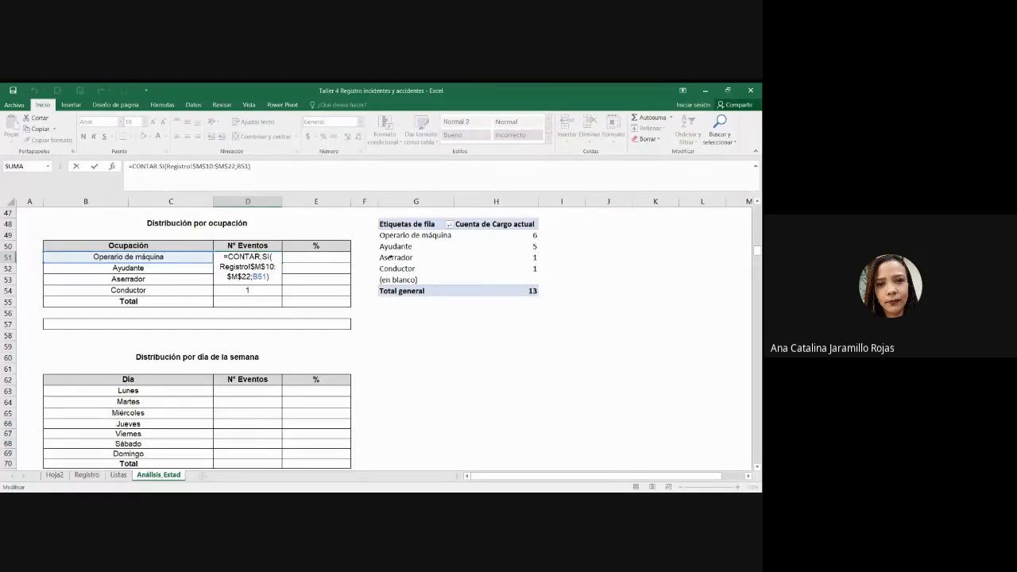
key(Return)
click(170, 256)
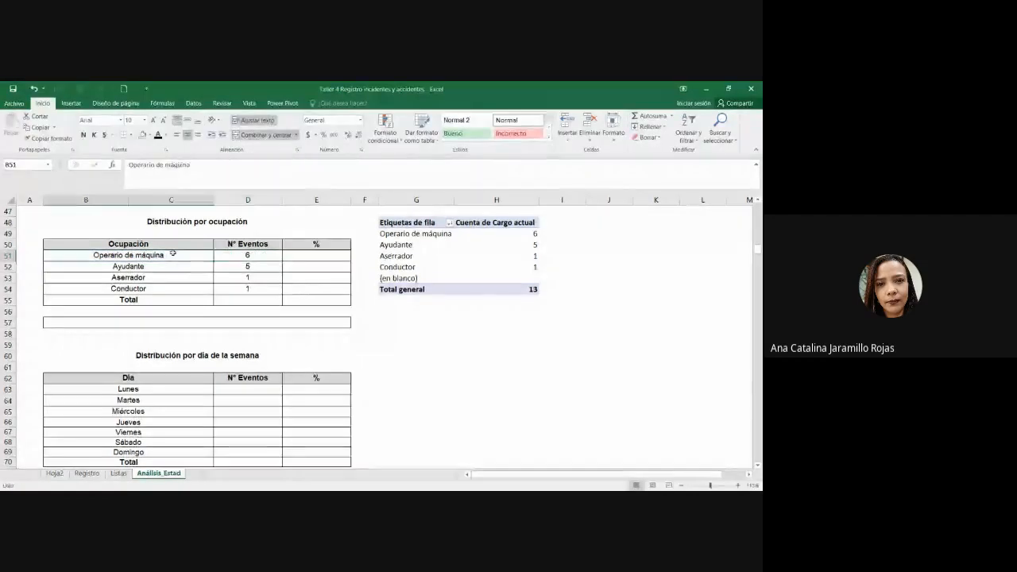
click(225, 255)
drag(149, 267, 248, 288)
Step: Sum the four occupation counts into the Total cell D55, giving 13
click(251, 288)
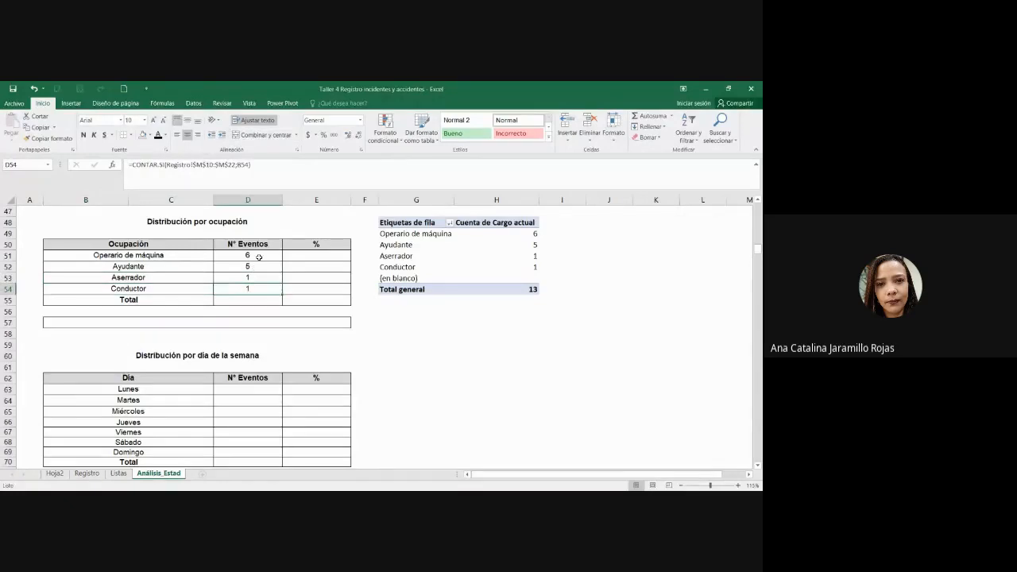
click(256, 299)
click(642, 120)
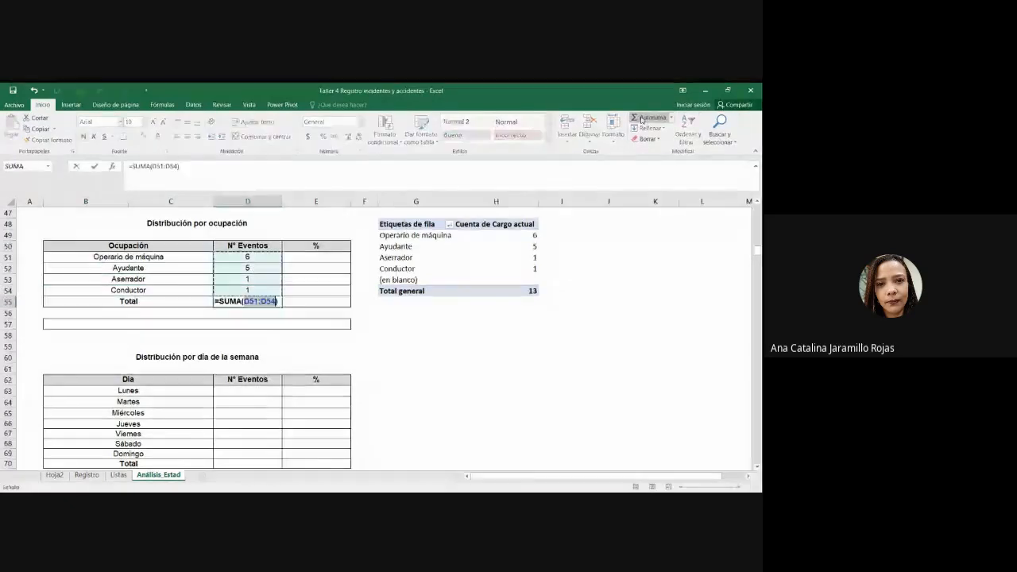
click(642, 119)
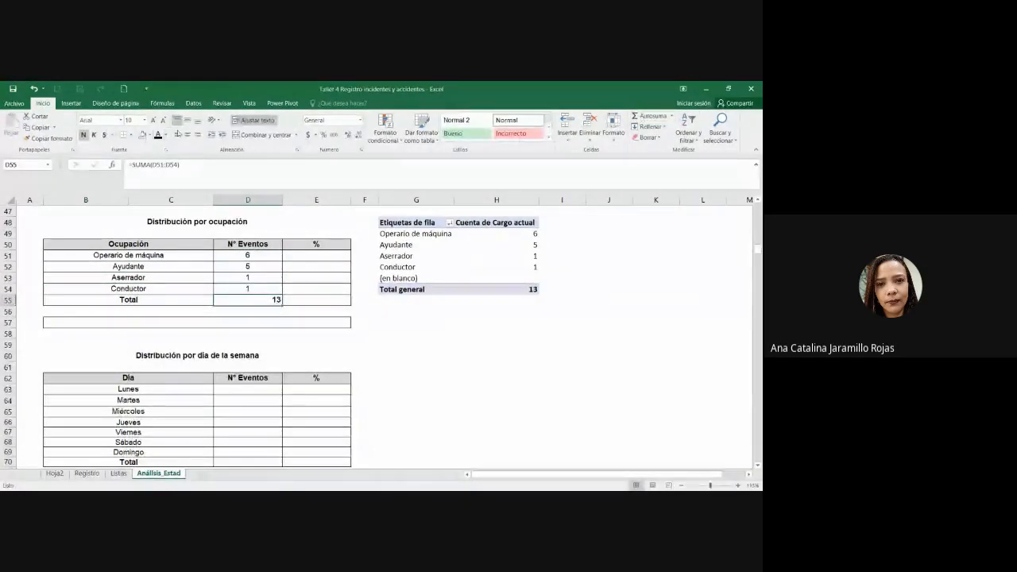
Step: Divide D51 by the D55 total in E51, shown as a centred 46% percentage
click(325, 256)
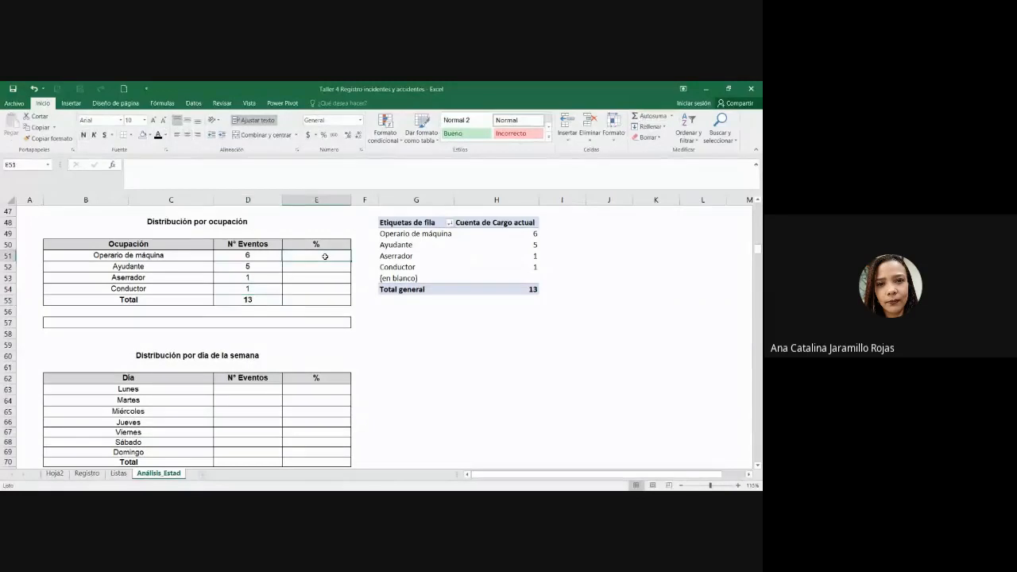
text(=)
click(255, 254)
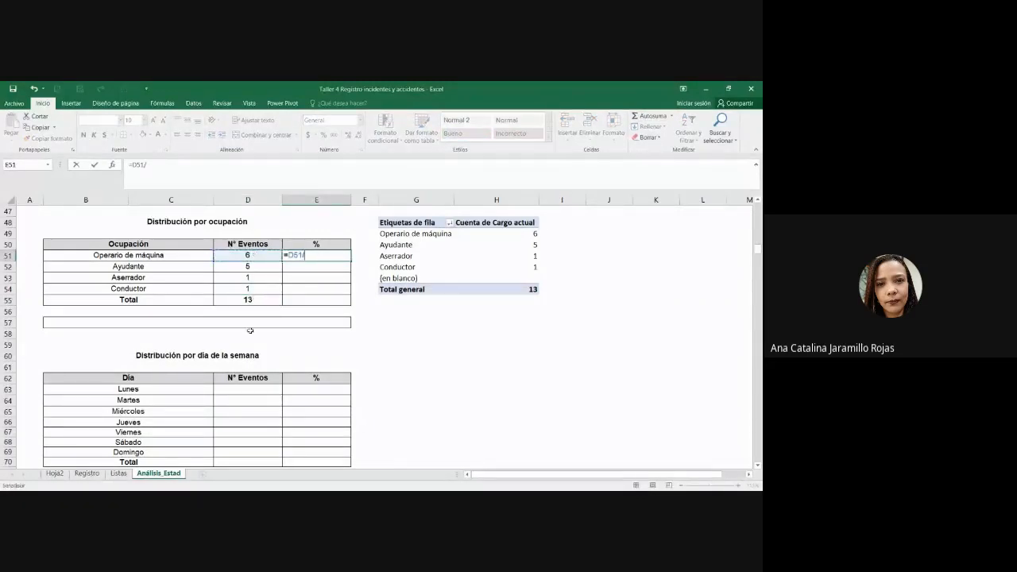
text(/)
click(249, 299)
key(Return)
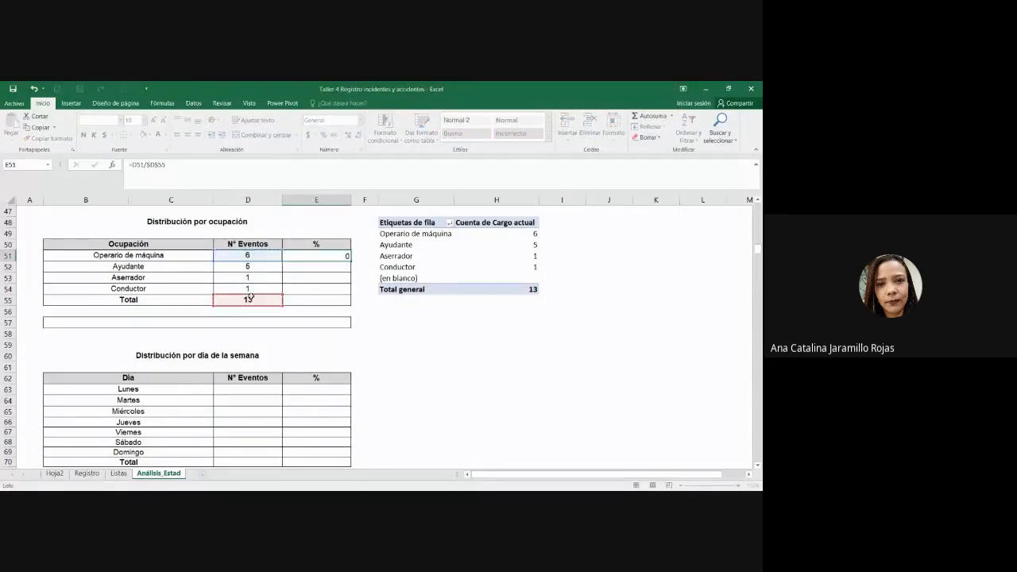
click(329, 255)
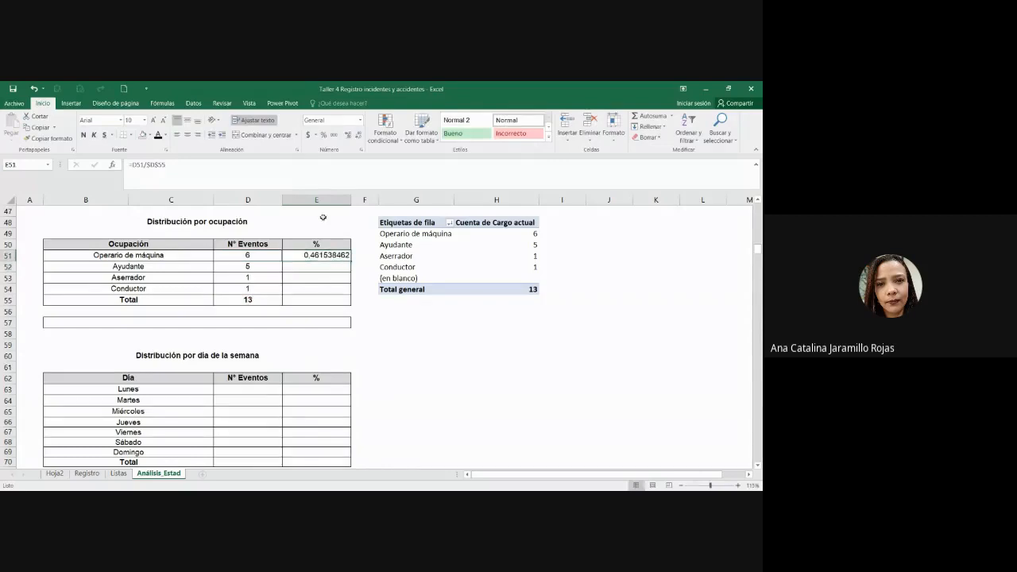
click(323, 134)
click(187, 135)
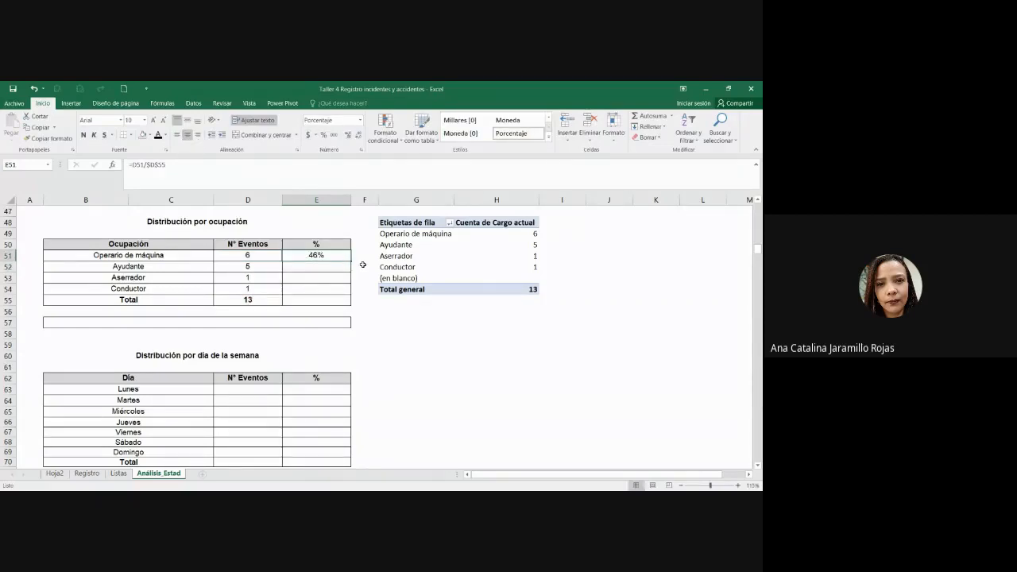
Step: Fill the percentage down to E54 and copy the total into E55 as 100%
drag(352, 260, 351, 293)
click(248, 300)
key(ctrl+c)
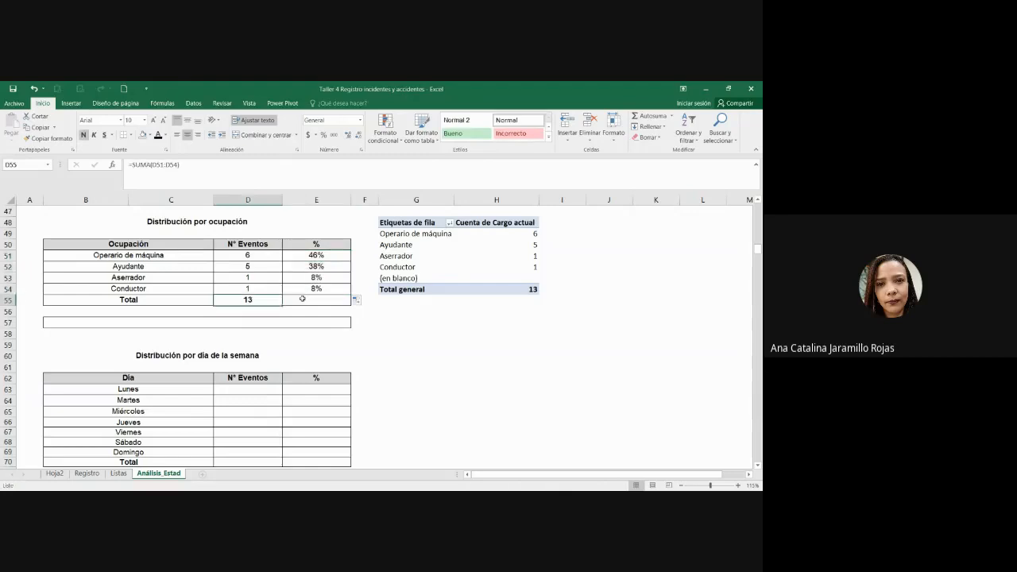
click(309, 302)
key(ctrl+v)
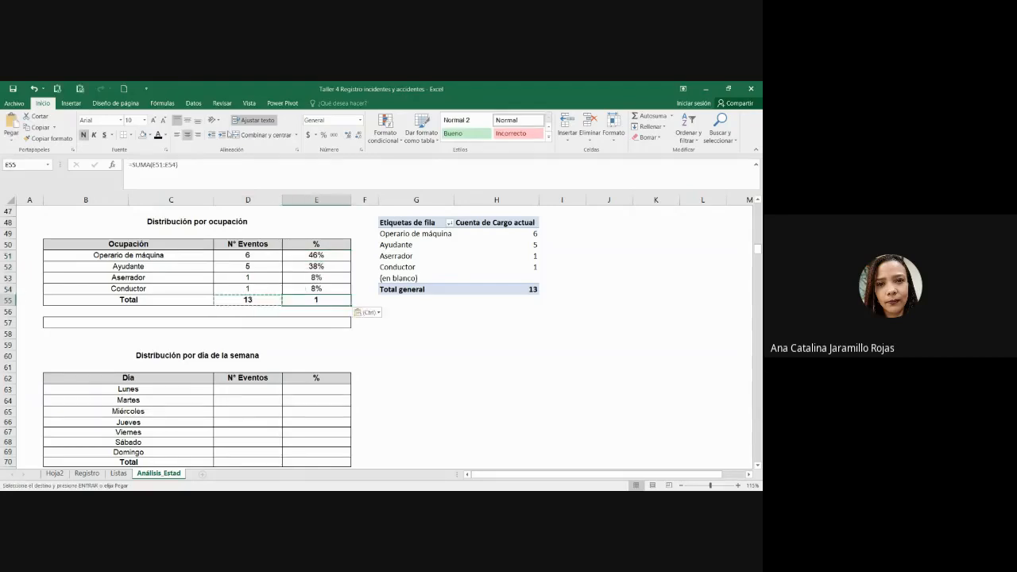
click(324, 134)
click(385, 356)
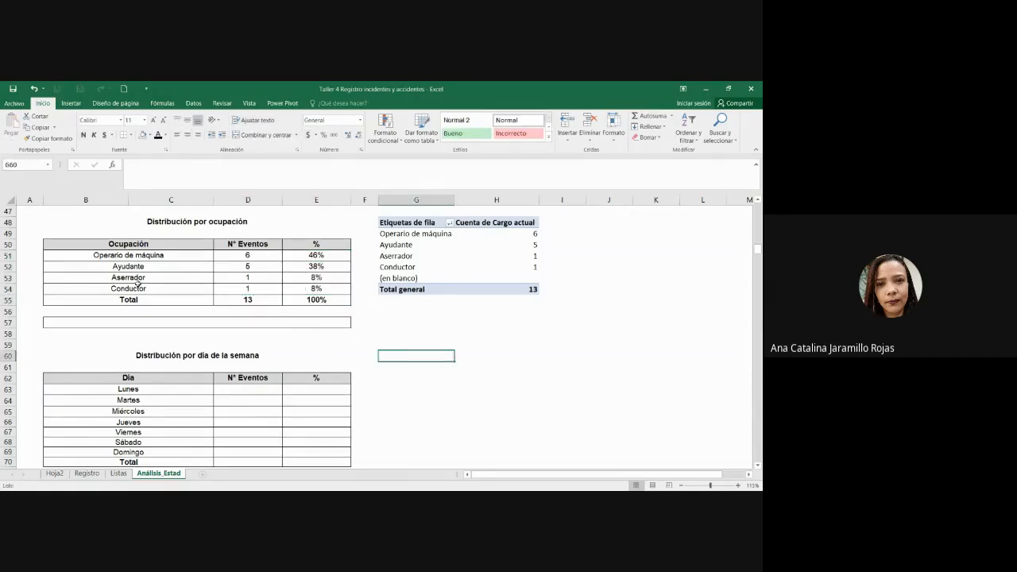
drag(131, 255, 326, 258)
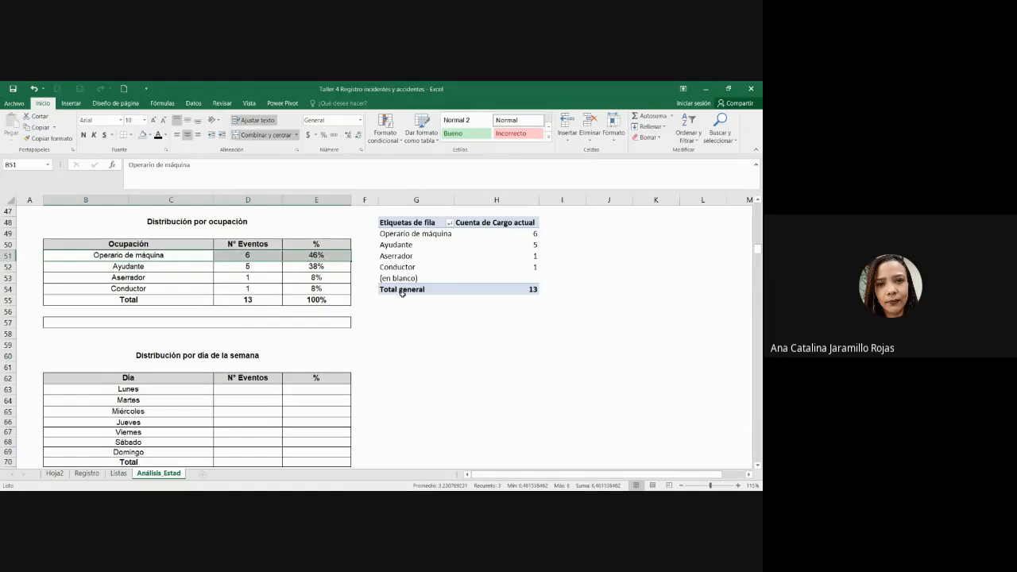
Step: Delete columns G:H to remove the pivot table beside the occupation table
click(443, 334)
click(485, 322)
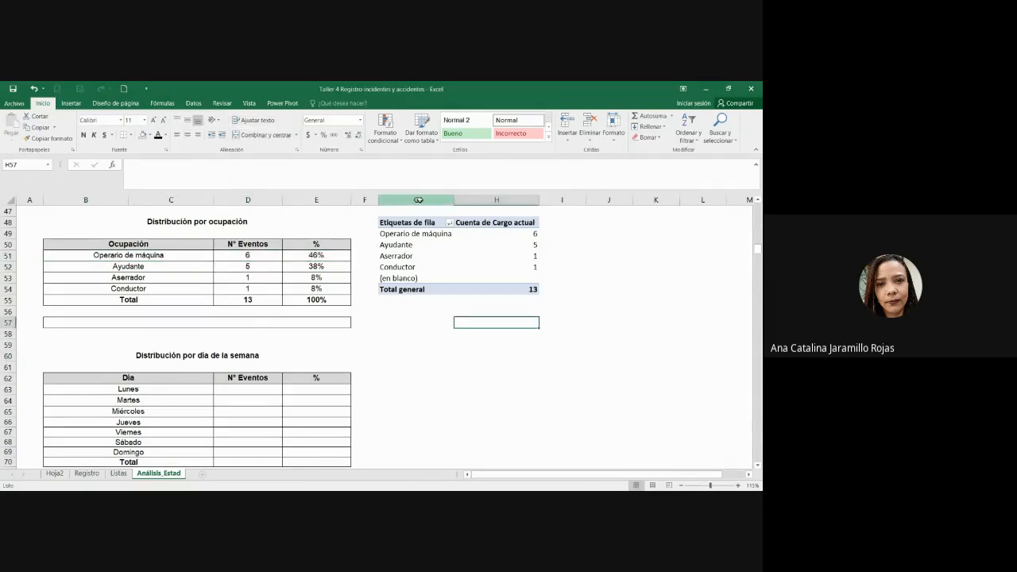
drag(415, 199, 492, 200)
right_click(493, 200)
click(533, 281)
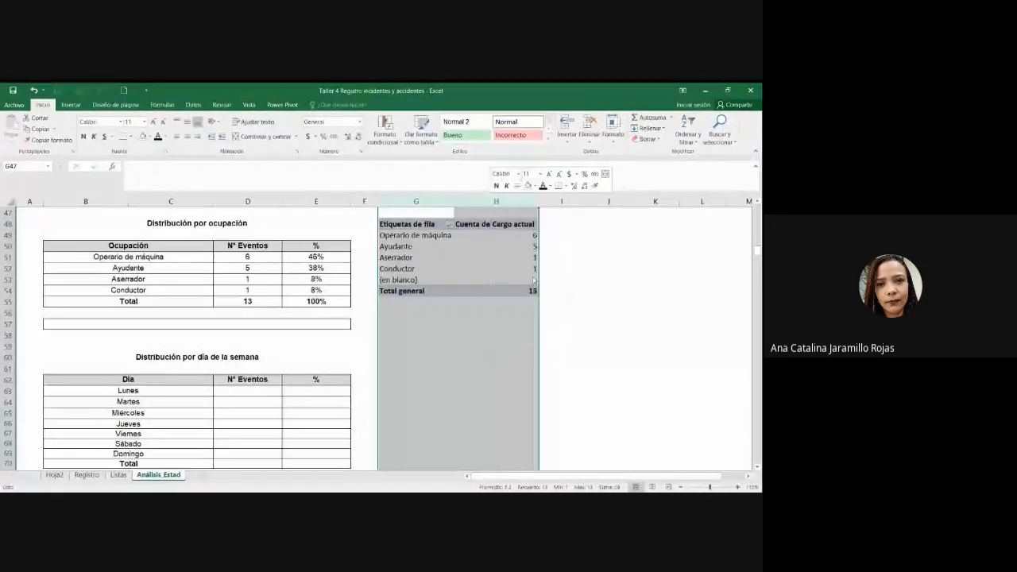
click(448, 299)
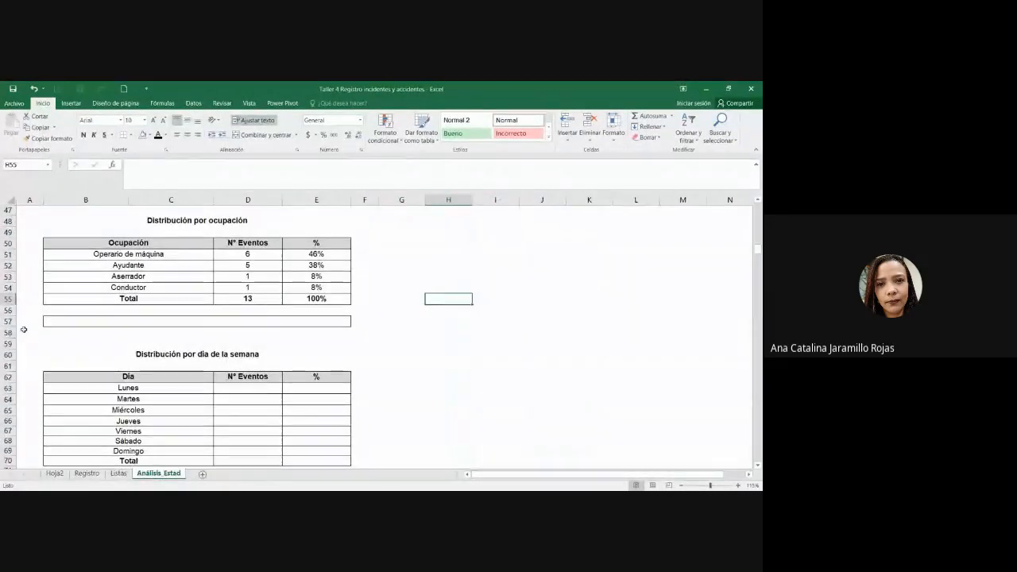
Step: Drag row 57 much taller to leave room for a chart
drag(10, 326, 9, 417)
click(60, 384)
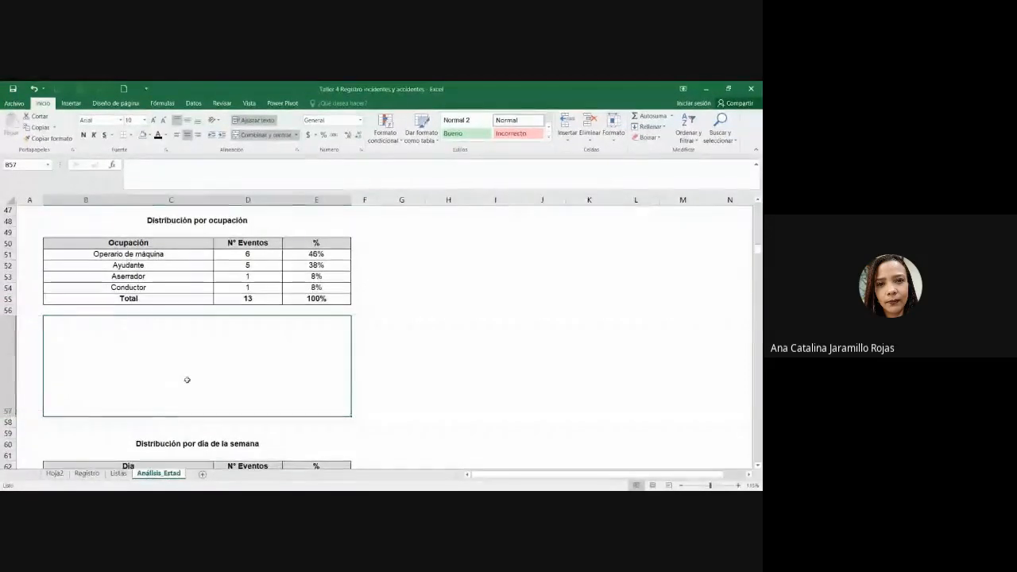
scroll(186, 377, down, 1)
scroll(189, 376, up, 1)
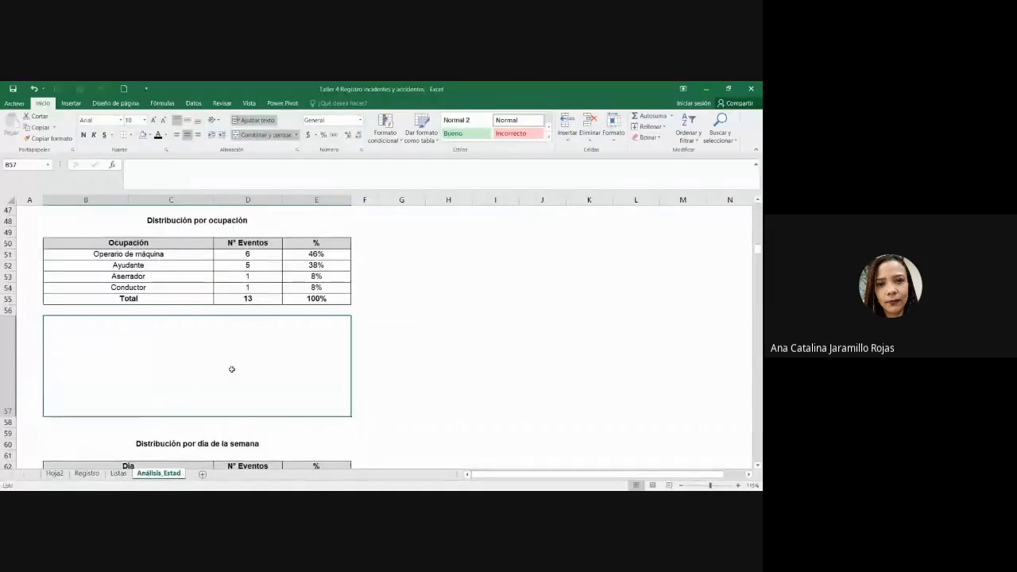
scroll(311, 347, up, 1)
scroll(311, 348, down, 2)
scroll(313, 349, up, 2)
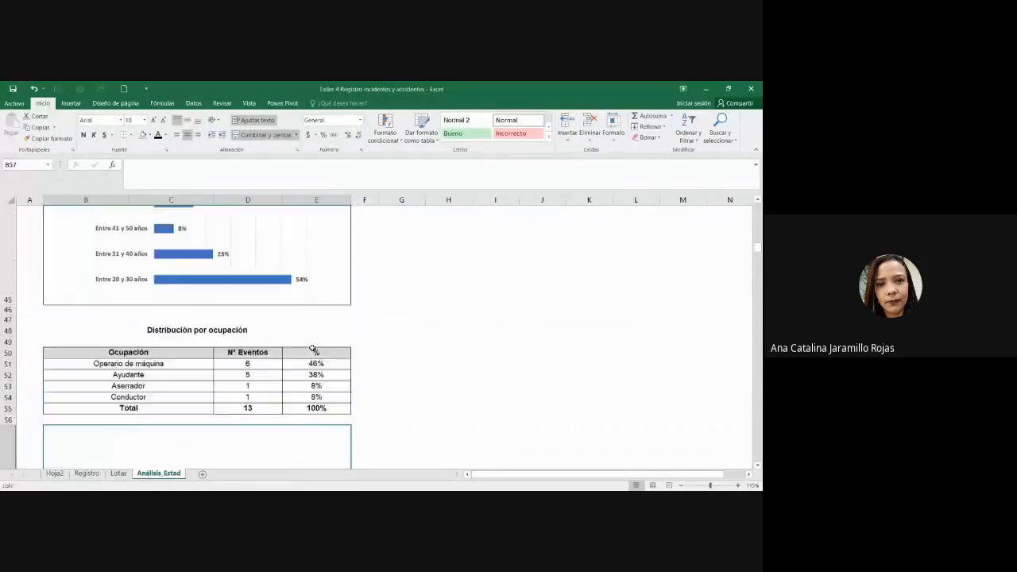
scroll(311, 348, up, 2)
scroll(314, 348, down, 3)
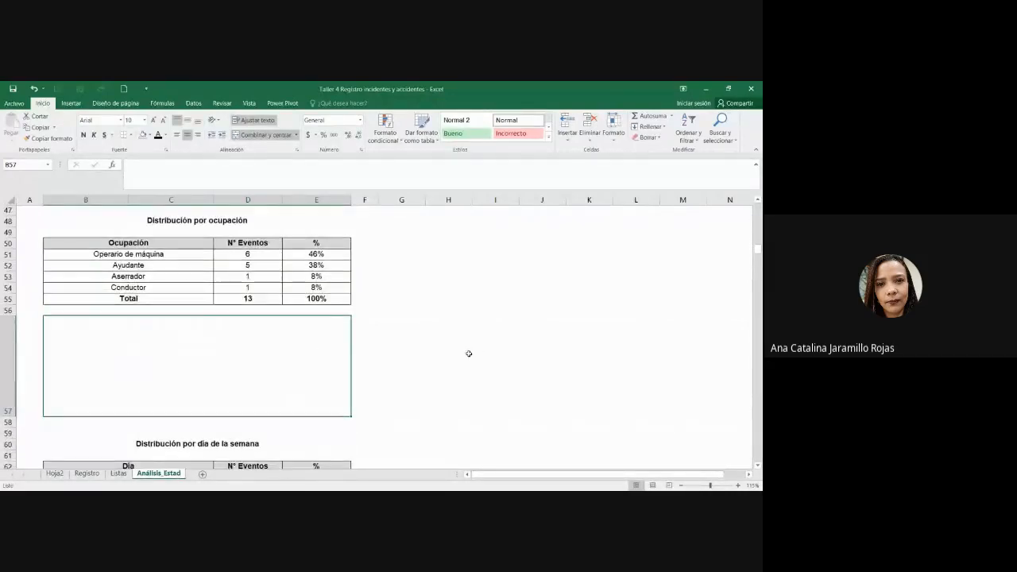
drag(9, 418, 10, 426)
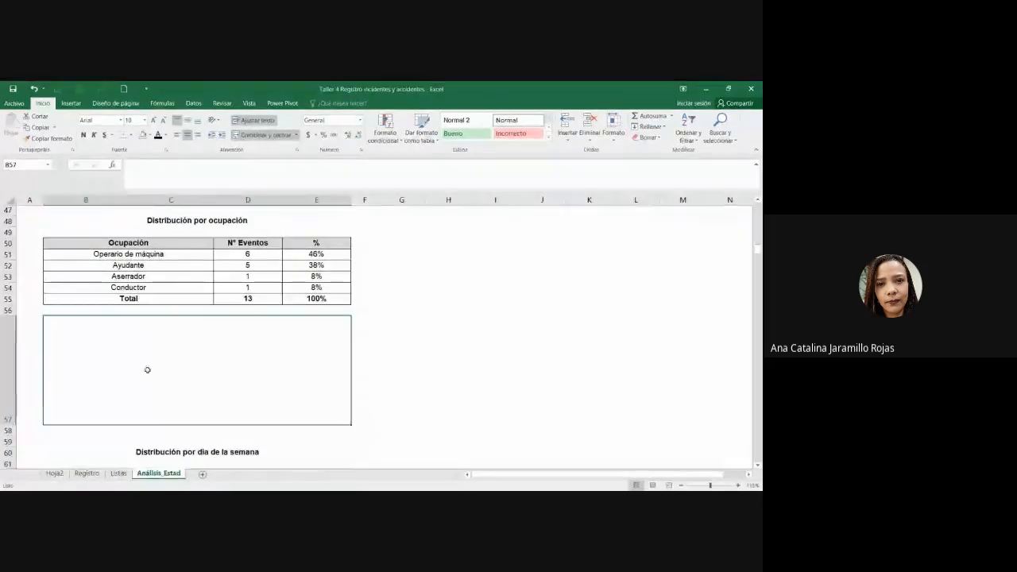
Step: Select the occupation event counts in D51:D54
drag(274, 255, 271, 289)
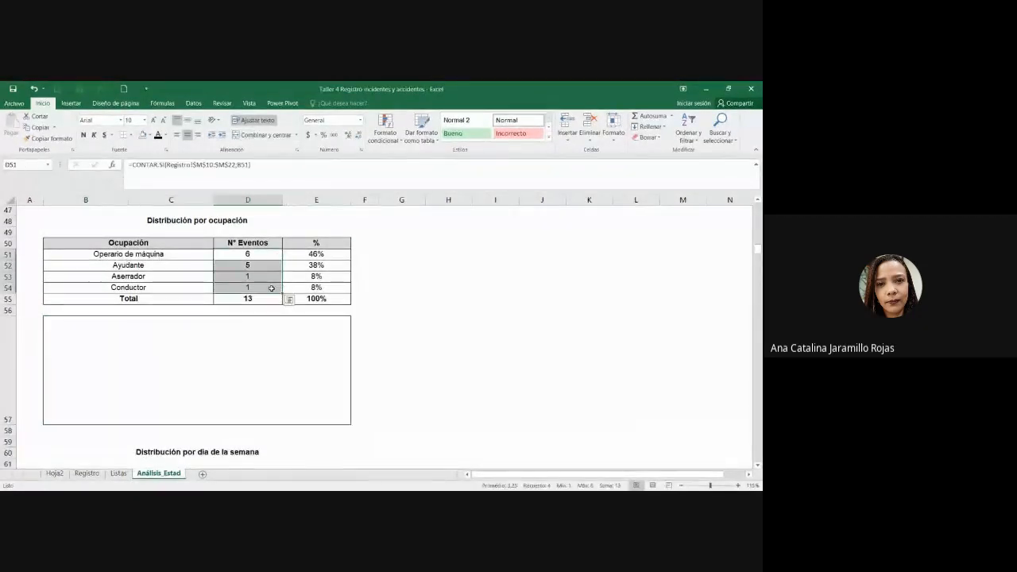
scroll(230, 384, up, 2)
scroll(230, 384, down, 3)
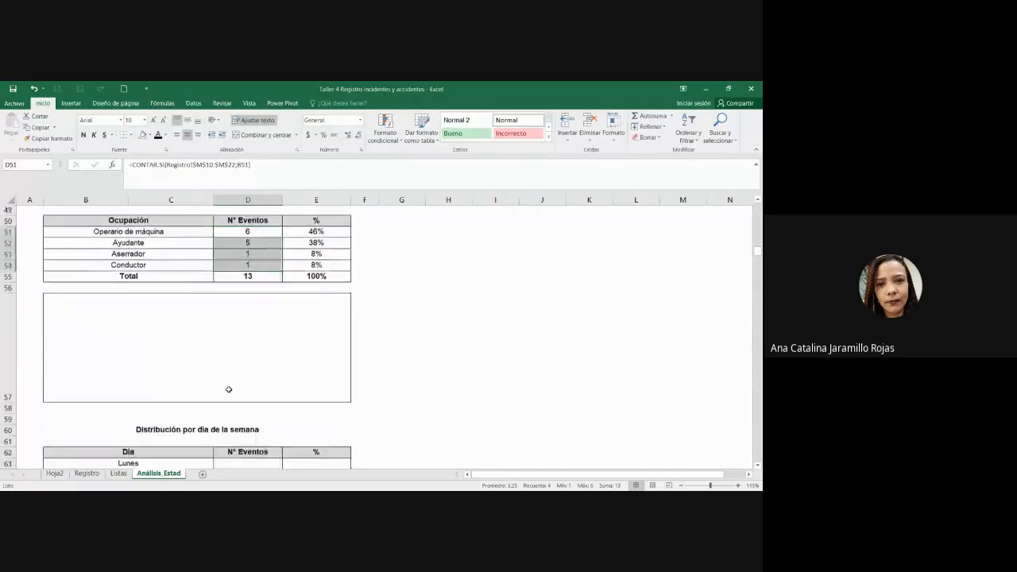
scroll(227, 389, up, 1)
drag(252, 259, 250, 289)
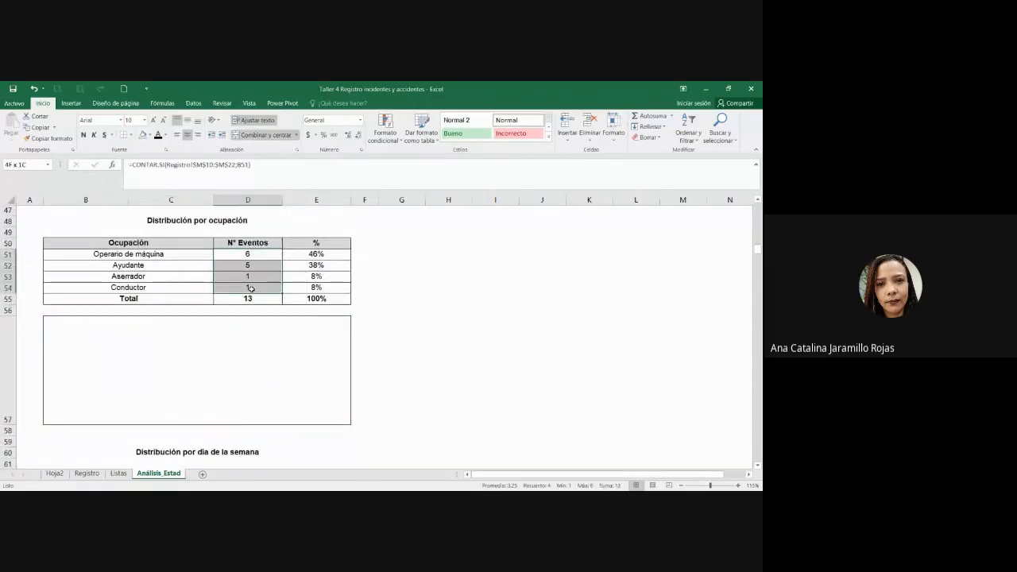
Step: Insert a 2-D clustered bar chart of the counts and move it below the table
click(71, 103)
click(359, 117)
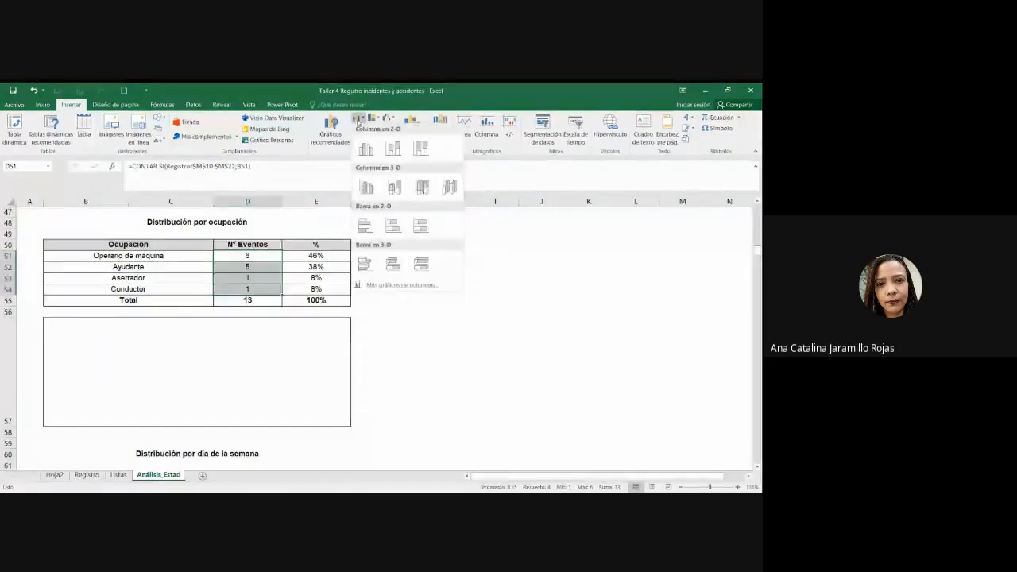
click(363, 226)
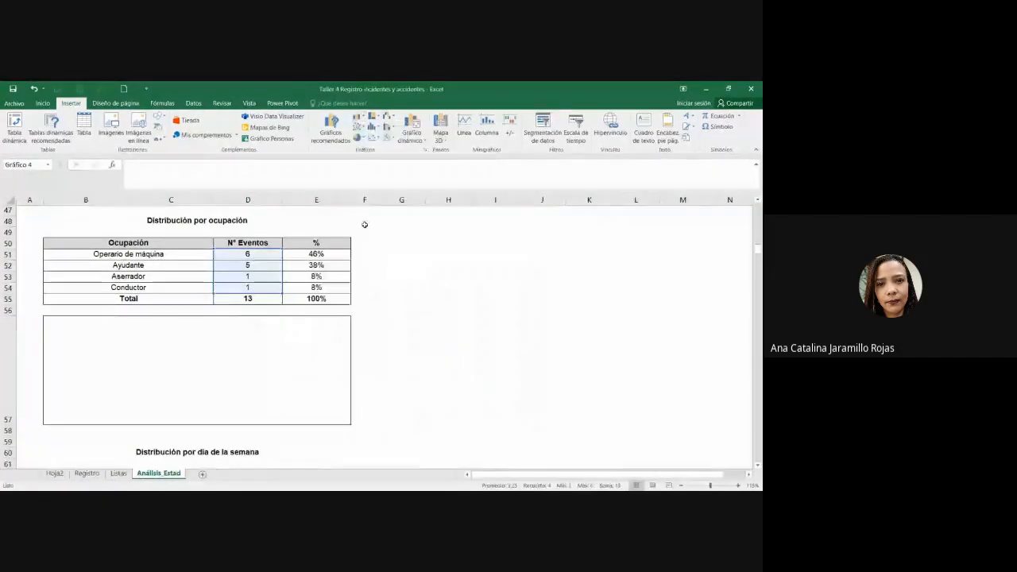
drag(515, 289, 322, 292)
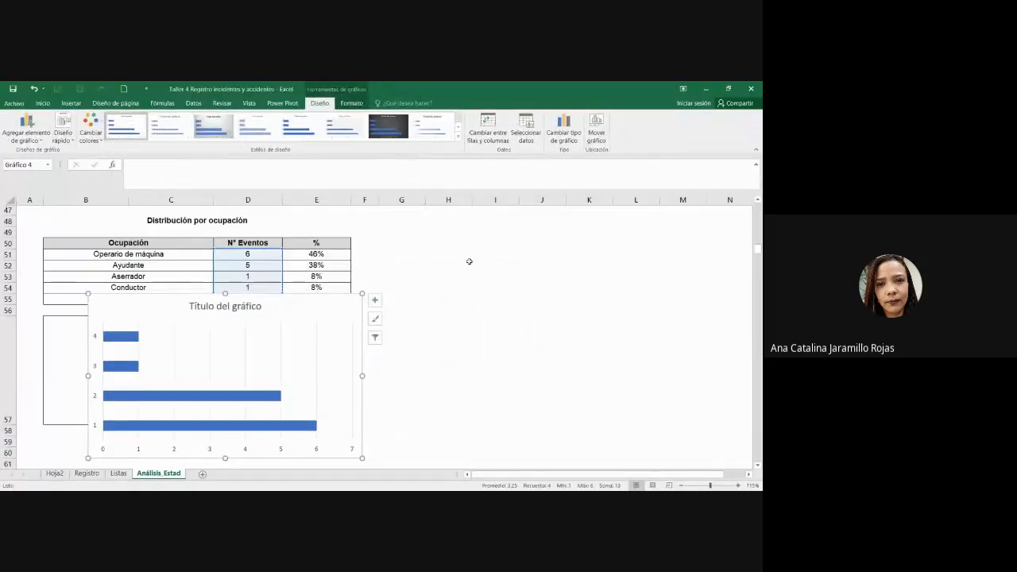
Step: Set the chart's category labels to the occupation names in B51:C54
click(526, 129)
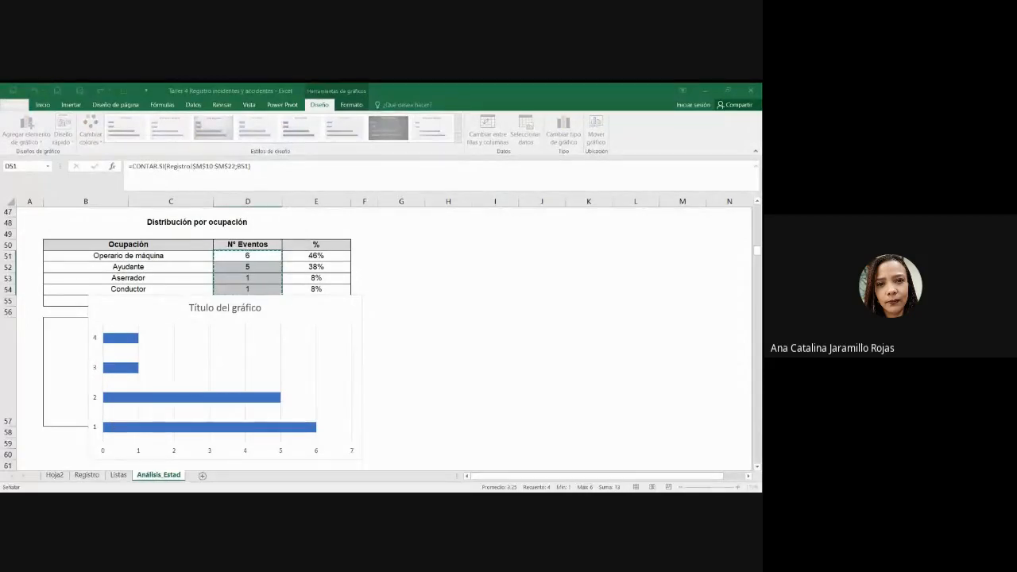
click(627, 334)
drag(164, 255, 155, 293)
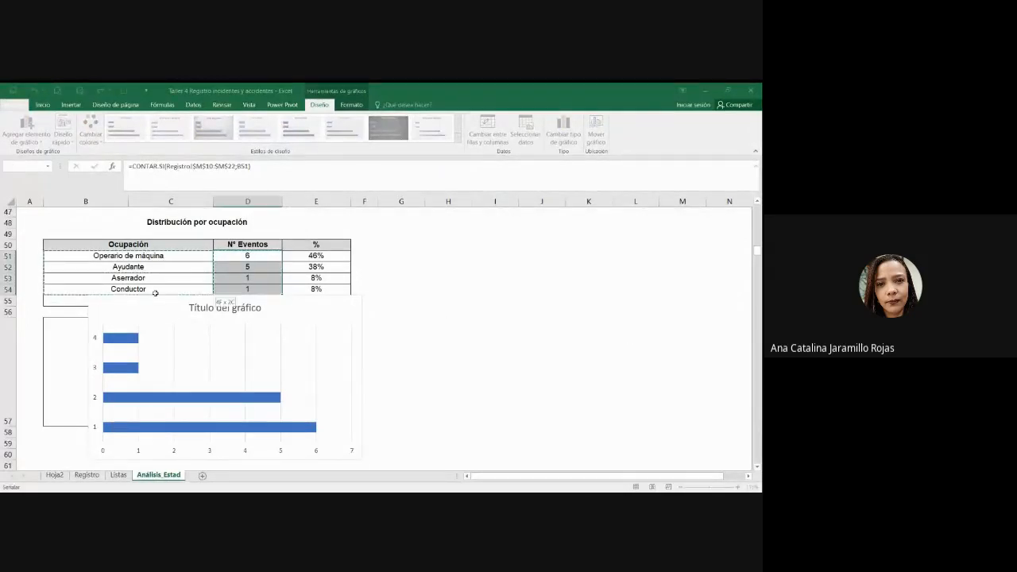
key(Return)
key(Return)
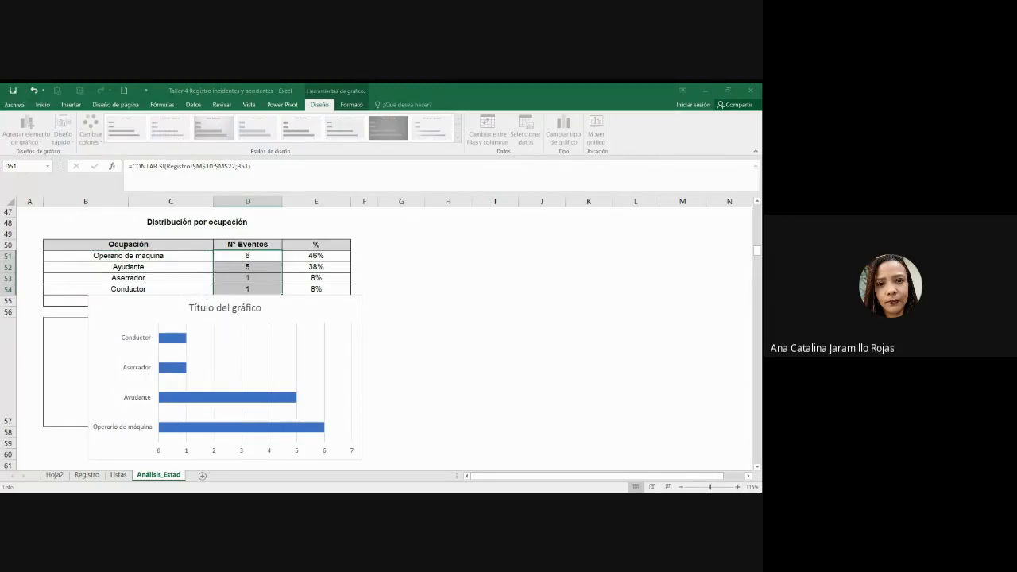
Step: Delete the chart title and horizontal value axis, then shrink the chart
click(251, 310)
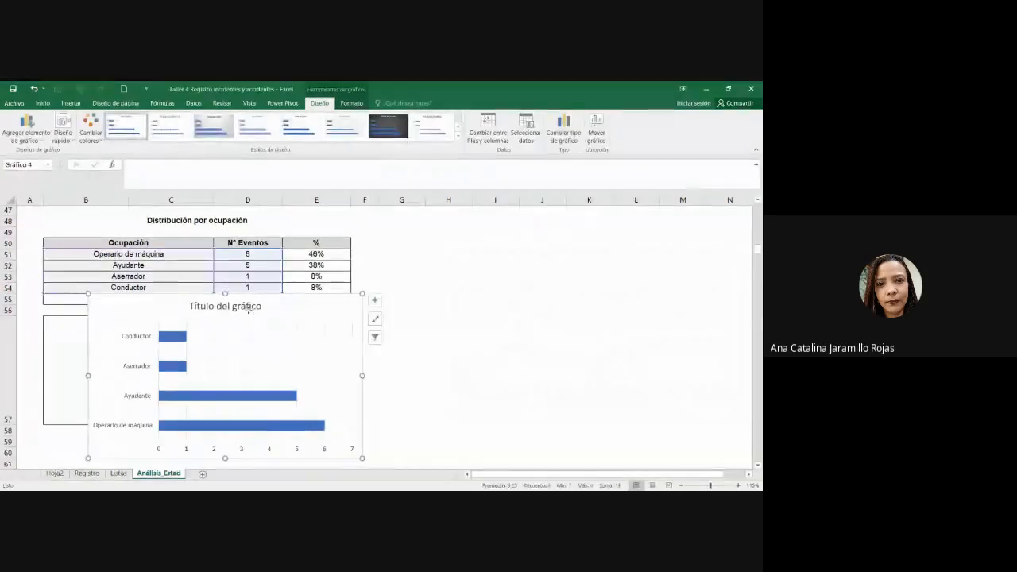
key(Delete)
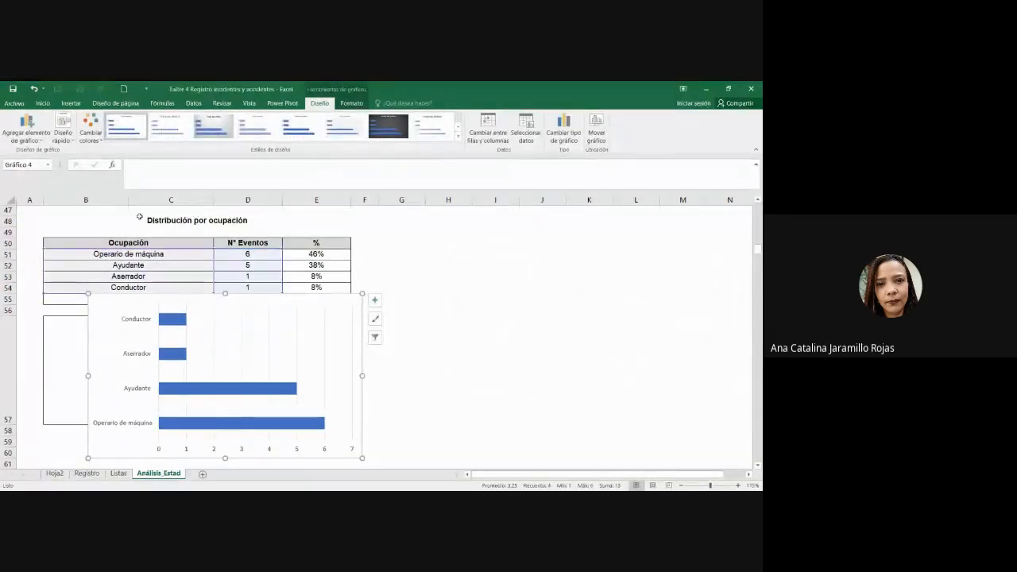
click(402, 310)
click(321, 450)
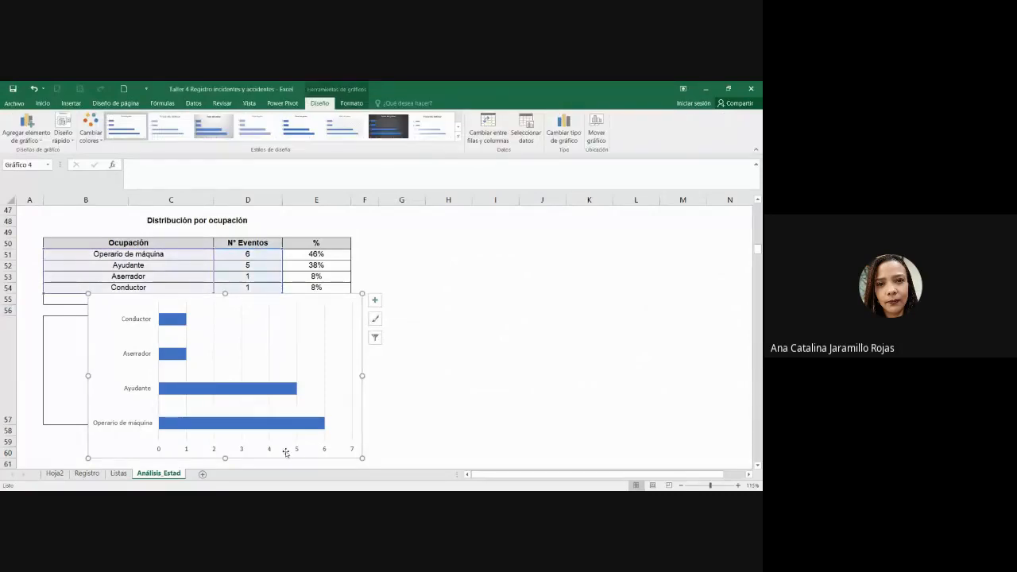
click(298, 452)
key(Delete)
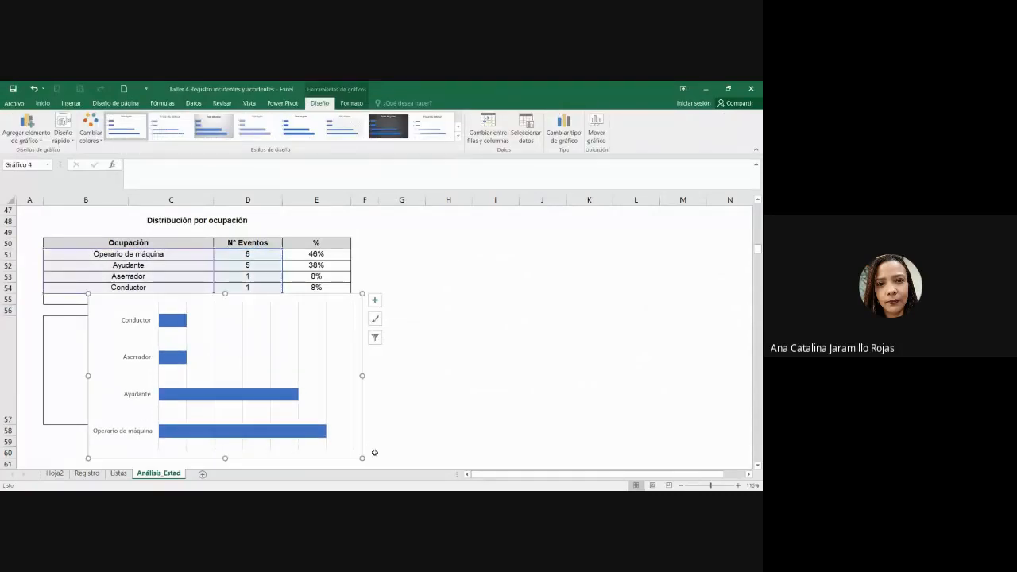
drag(360, 458, 261, 392)
click(375, 400)
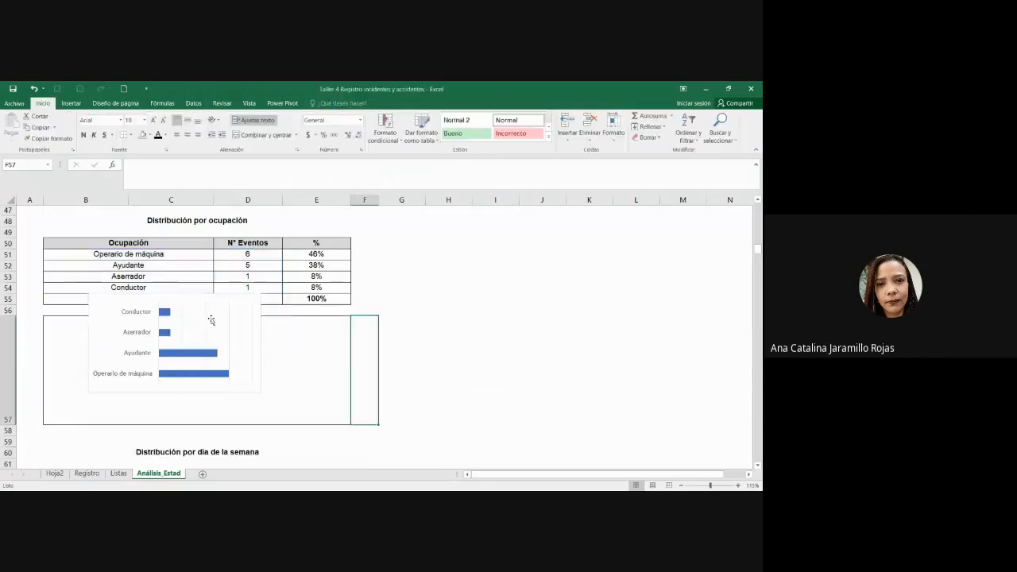
Step: Fit the chart into the taller row 57 and enlarge its plot area
drag(209, 296, 235, 321)
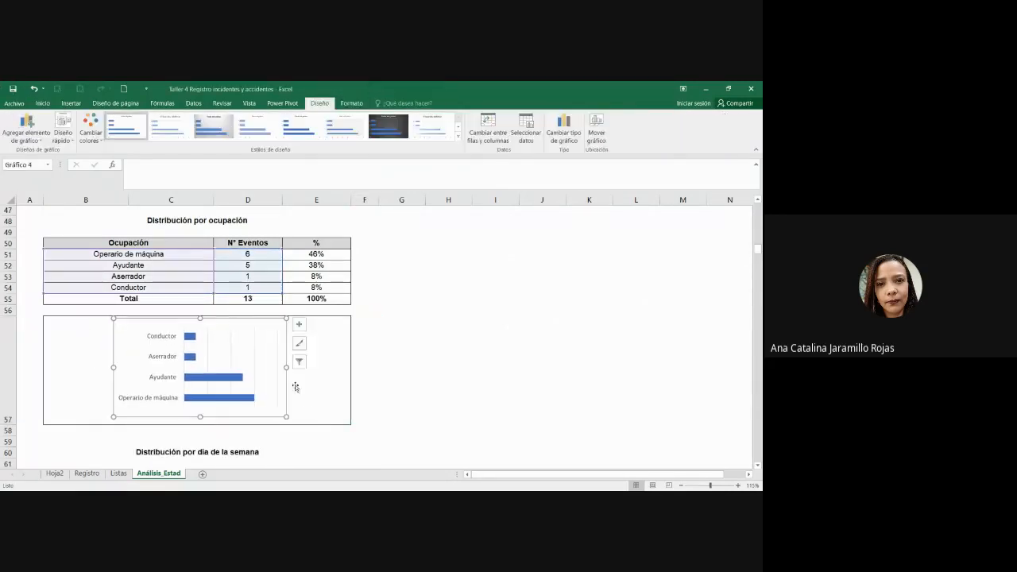
drag(286, 416, 299, 422)
click(20, 426)
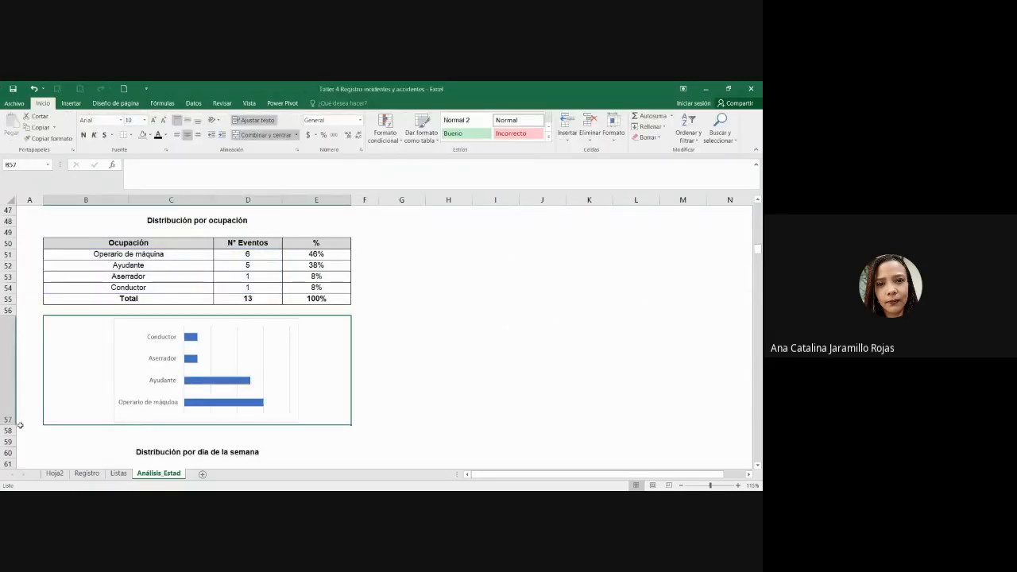
drag(20, 425, 19, 446)
click(284, 395)
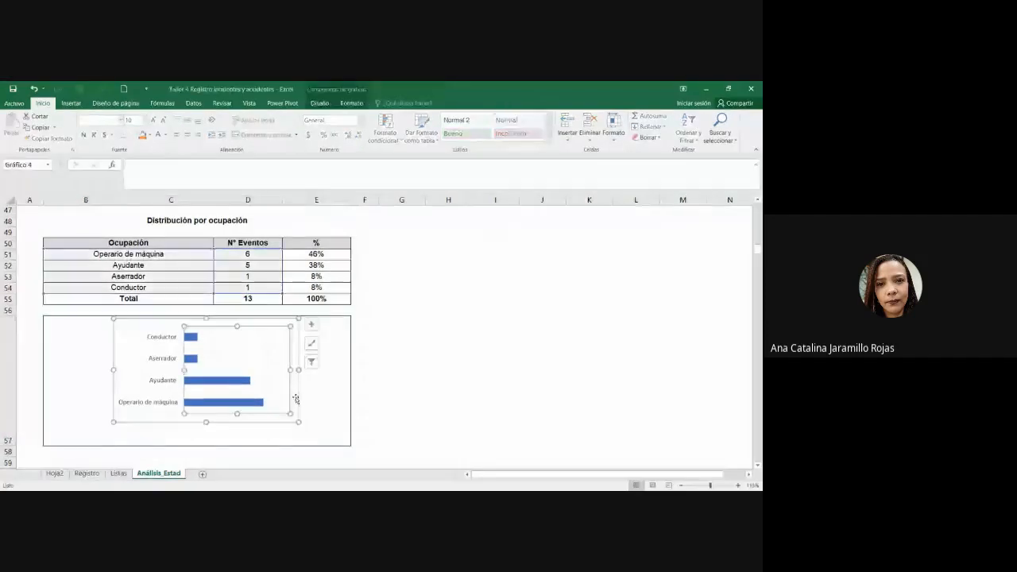
drag(296, 399, 307, 438)
click(380, 424)
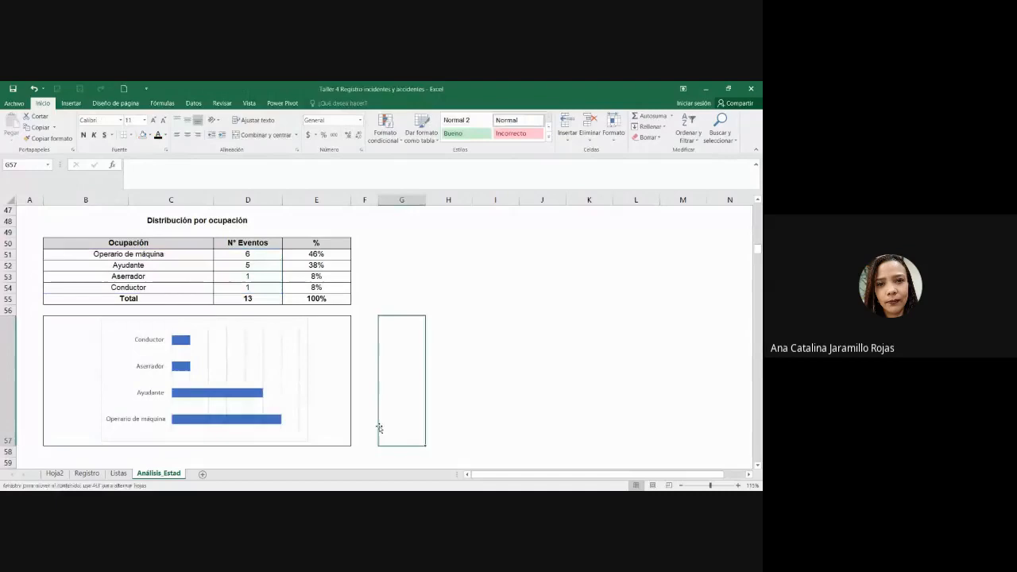
Step: Add data labels showing each bar's count (6, 5, 1, 1)
click(296, 342)
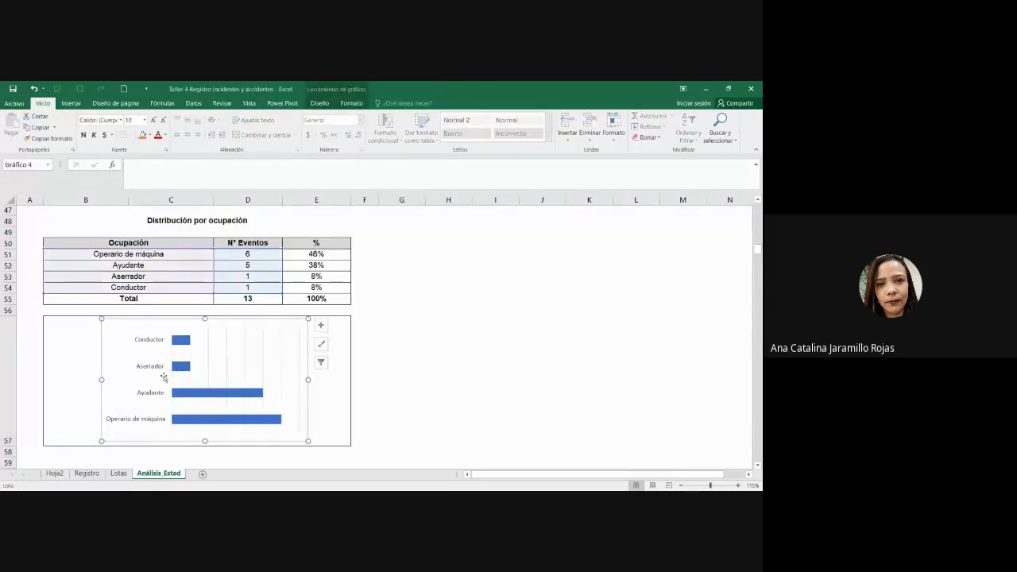
click(321, 325)
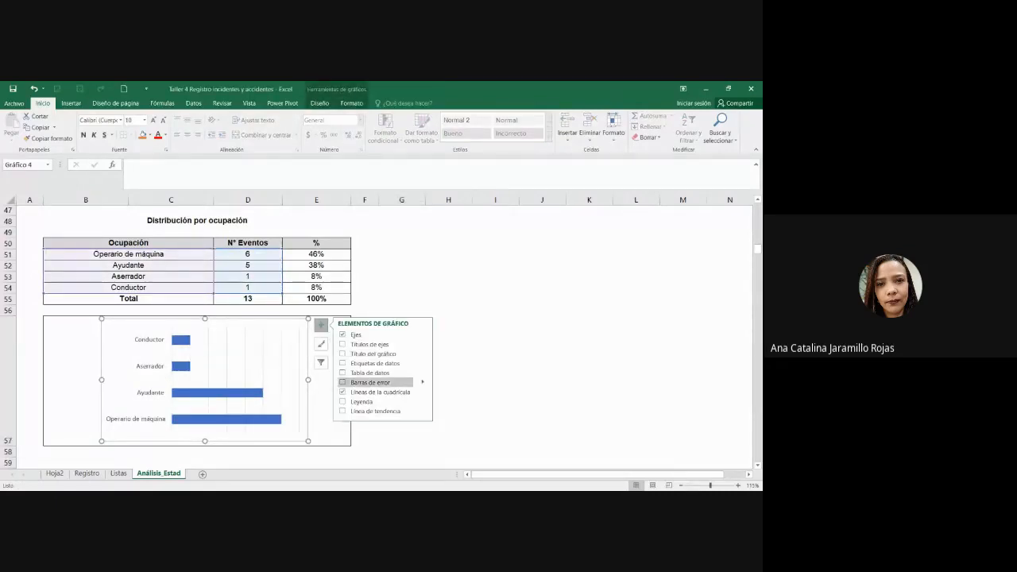
click(362, 363)
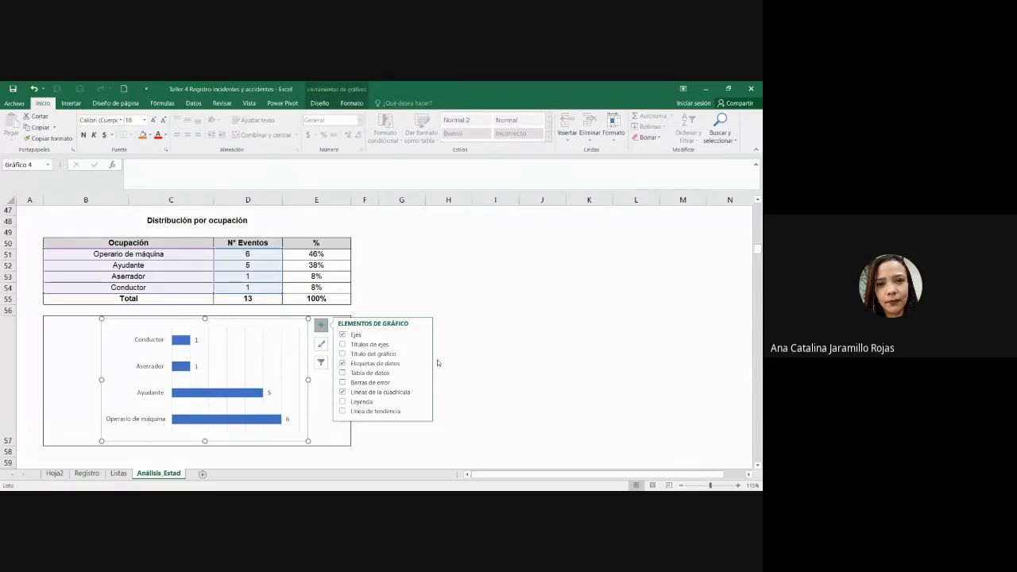
click(457, 360)
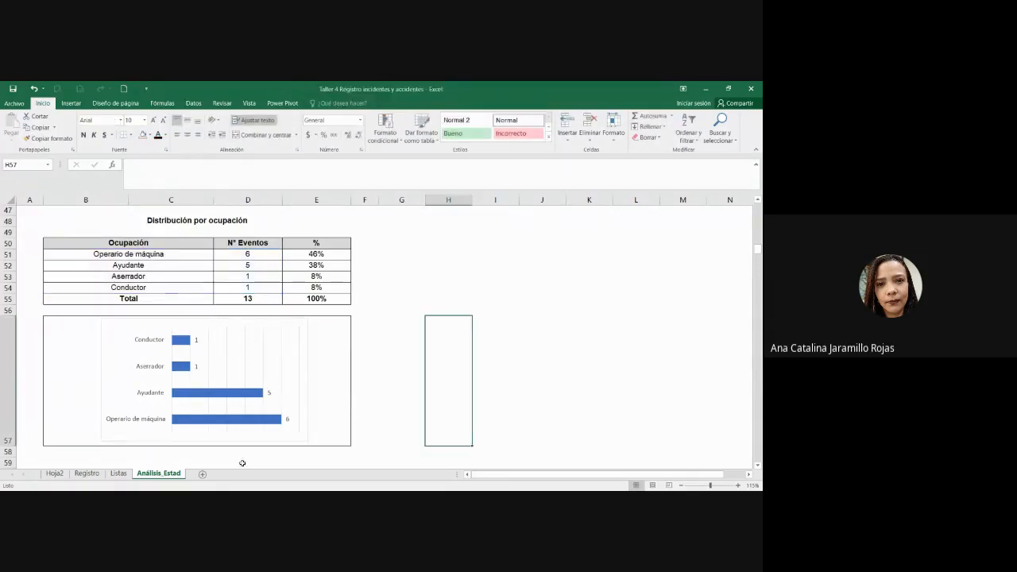
Step: Make the occupation chart's category labels bold
click(289, 422)
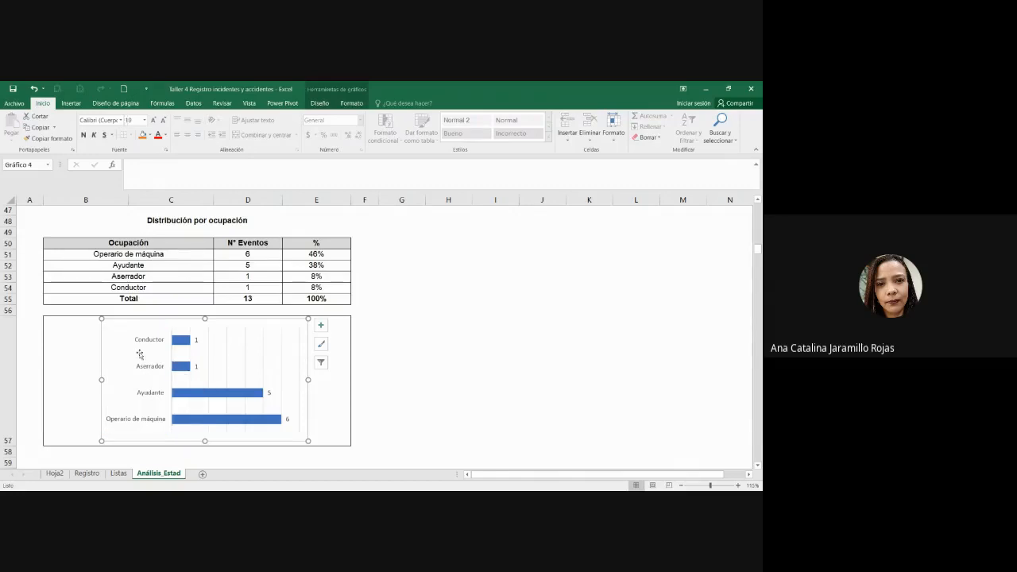
click(84, 135)
click(415, 319)
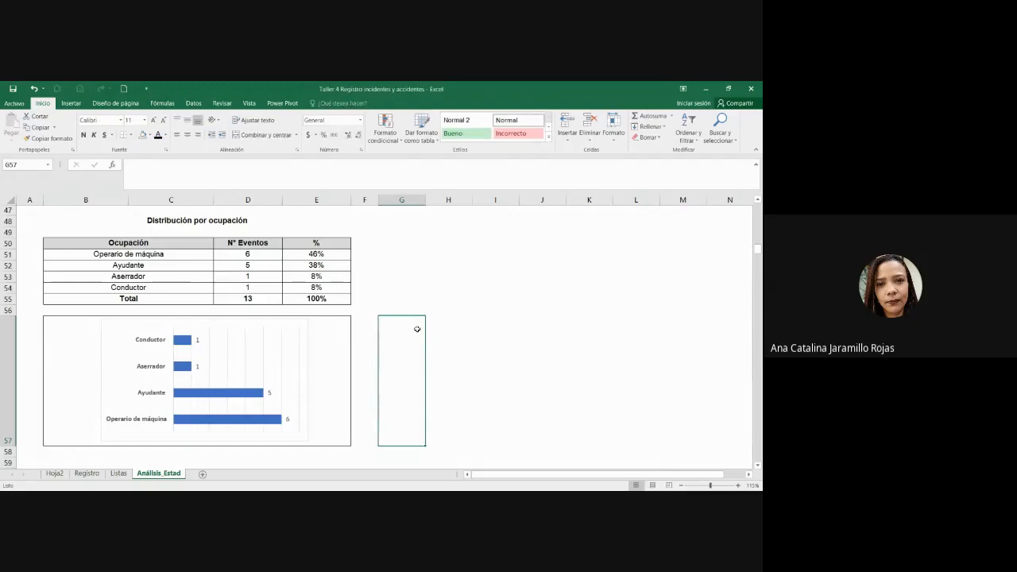
click(303, 326)
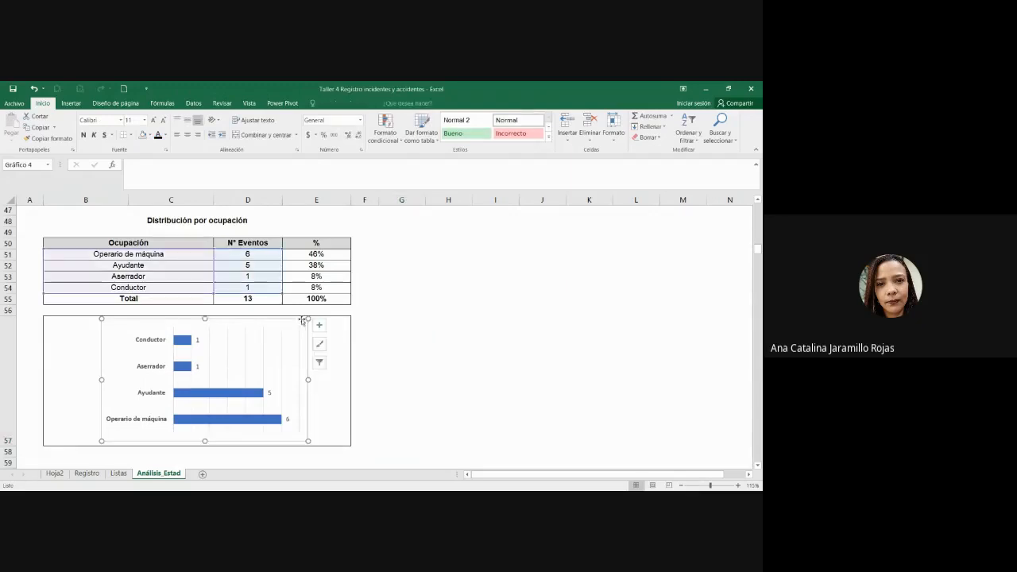
click(350, 86)
click(351, 104)
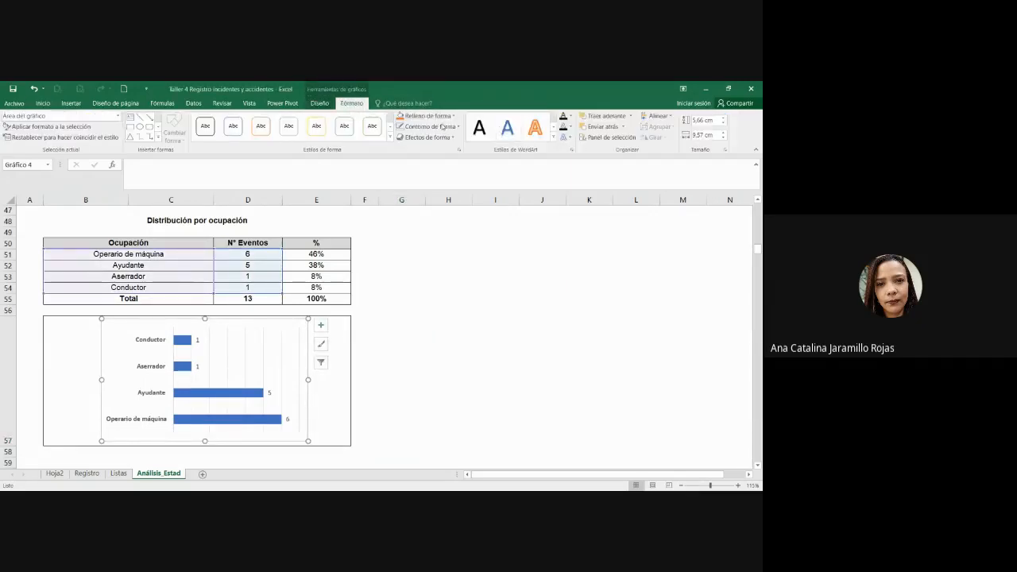
click(502, 276)
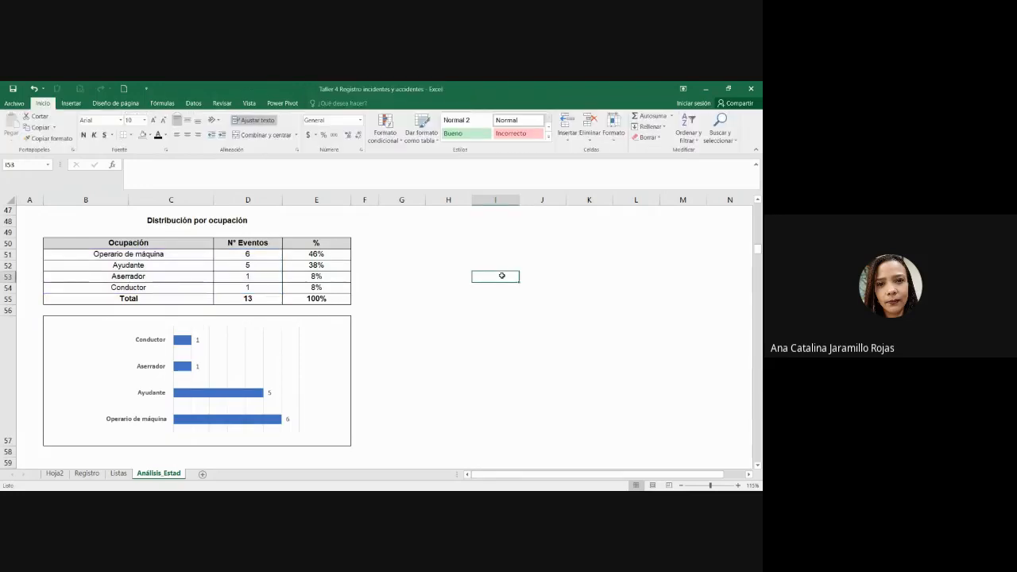
drag(147, 222, 193, 372)
click(384, 399)
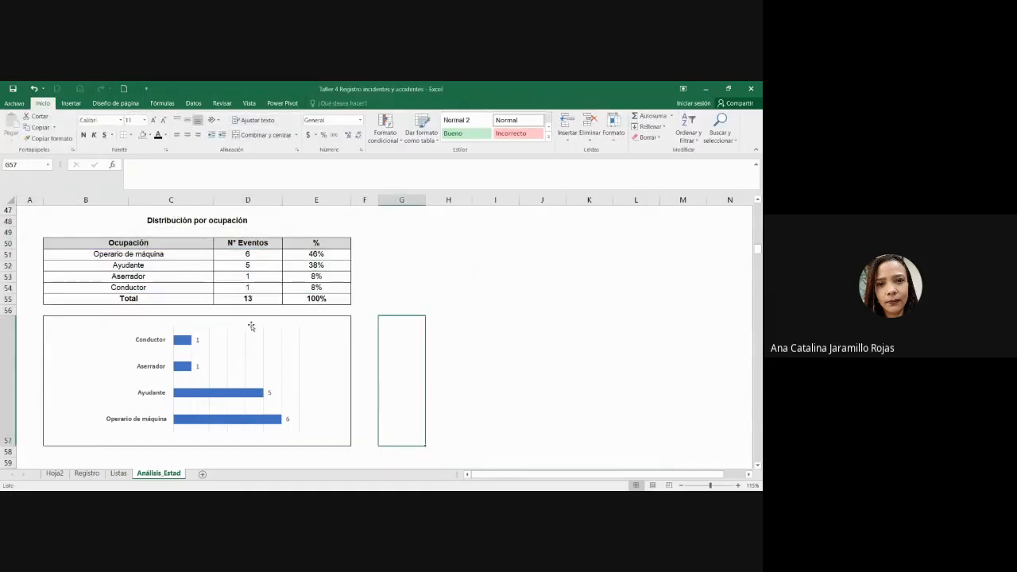
key(alt+Tab)
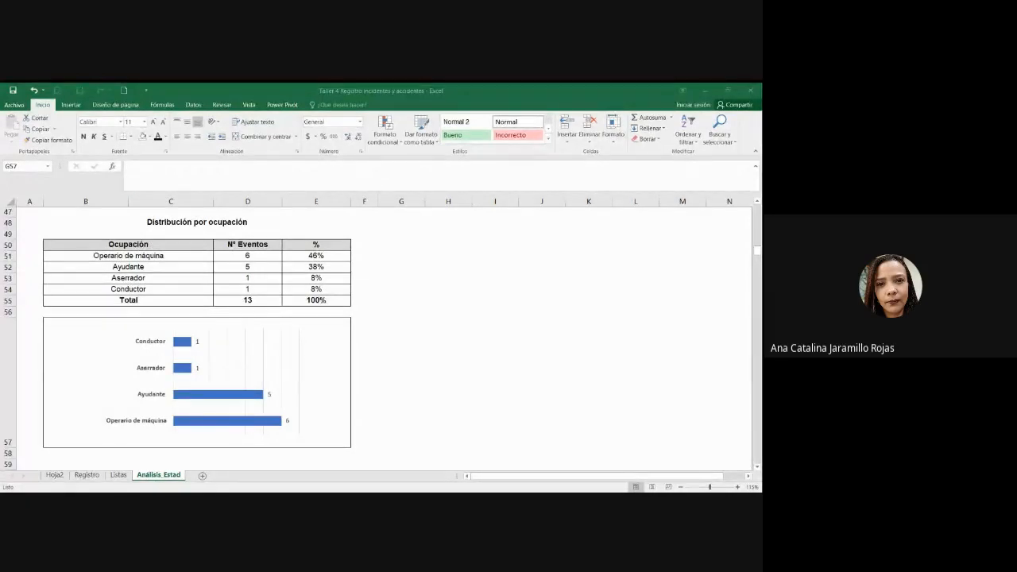
key(alt+Tab)
scroll(375, 365, down, 3)
Step: Relabel the Domingo cell as 'Domingo (1)' in the weekday list
click(202, 384)
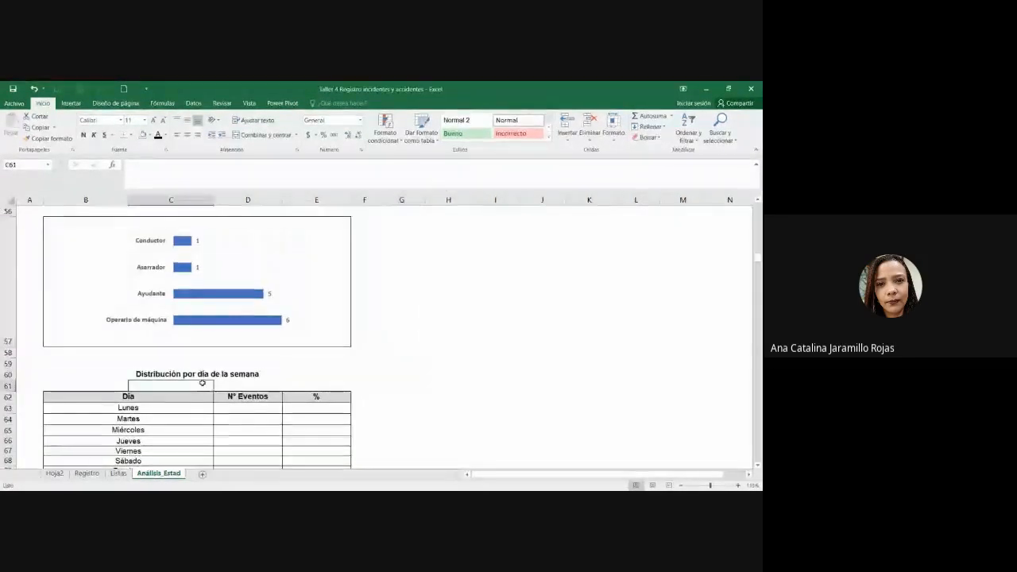
scroll(194, 391, down, 1)
scroll(195, 390, down, 2)
scroll(193, 397, up, 1)
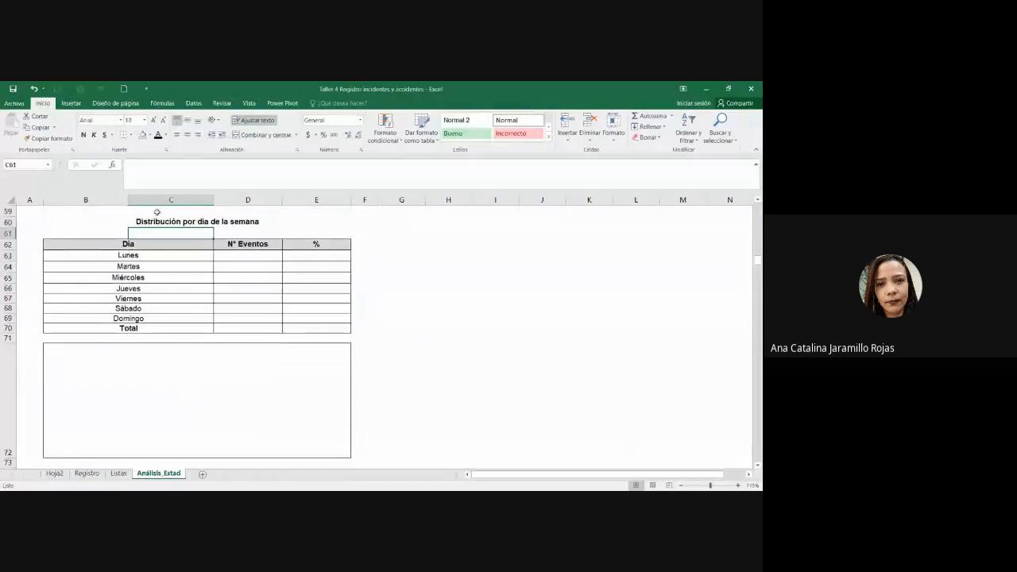
click(161, 256)
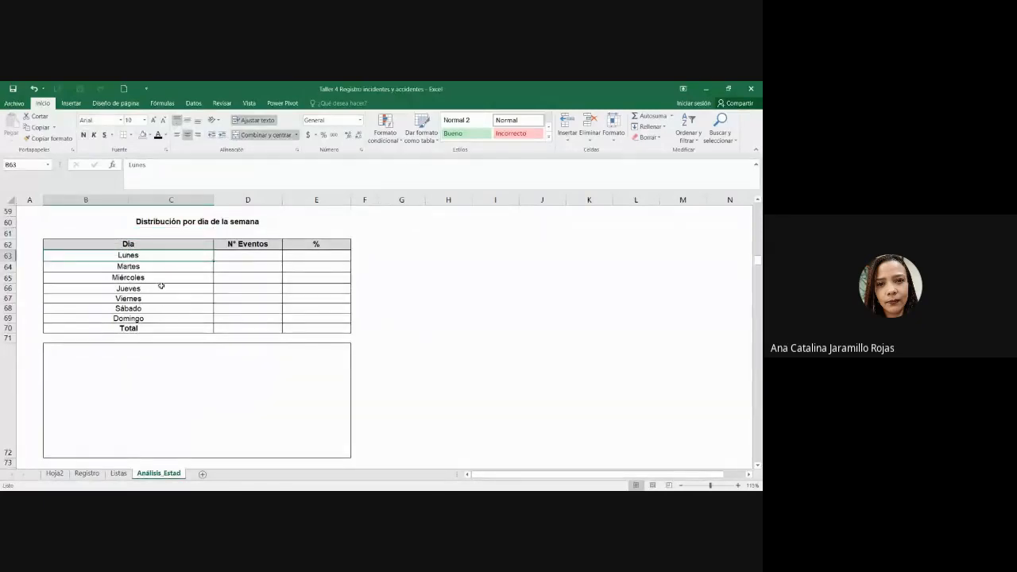
drag(165, 253, 175, 316)
click(175, 316)
double_click(175, 316)
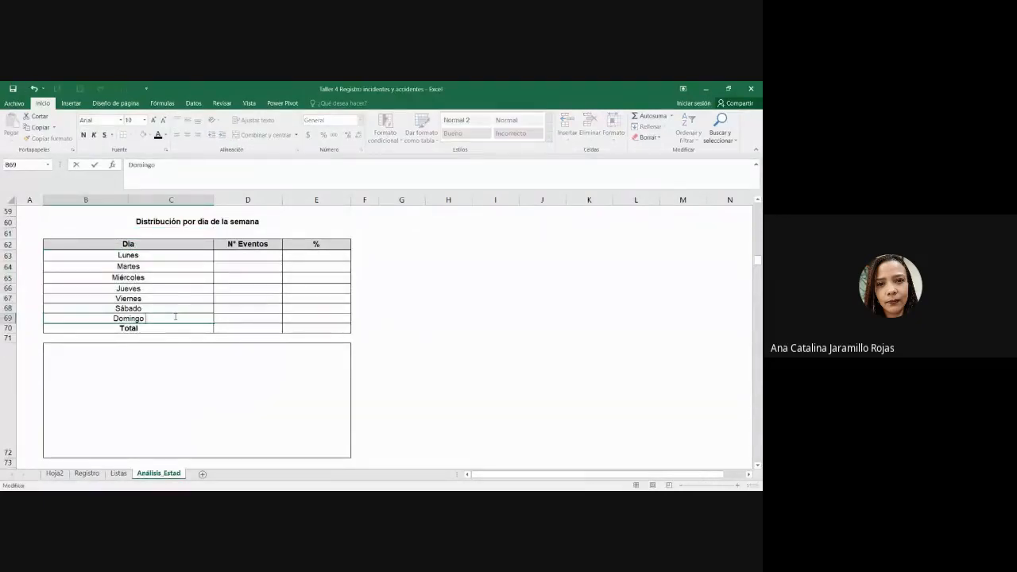
text((1))
key(Return)
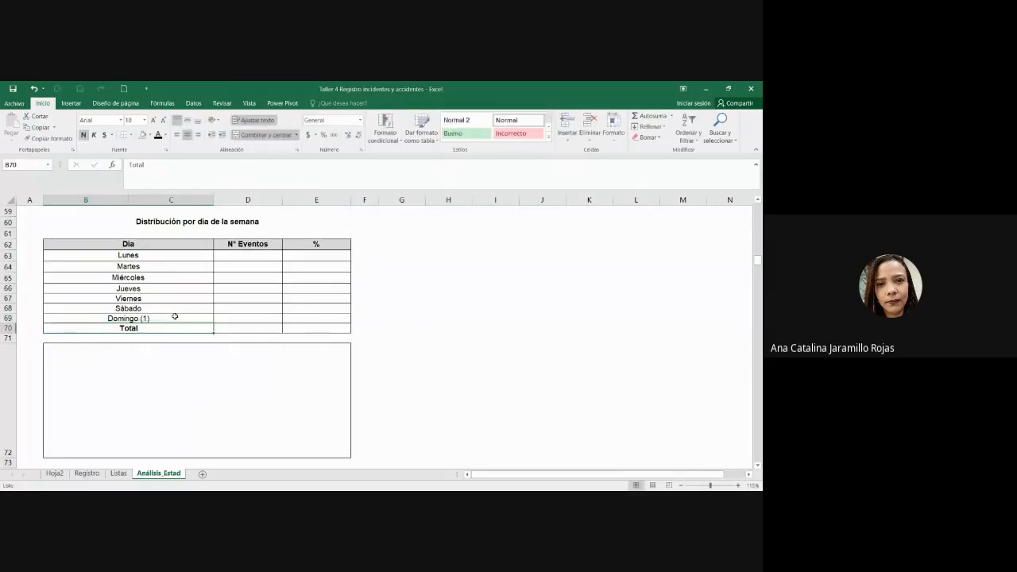
Step: Add '(2)' and '(3)' to Lunes and Martes, then undo the numbered suffixes
double_click(169, 257)
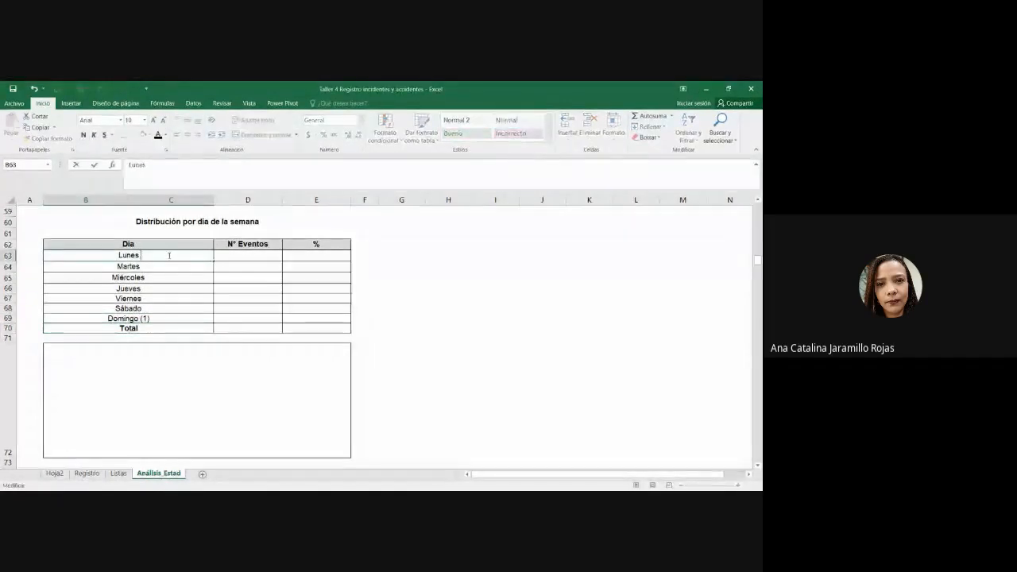
text((2))
key(Return)
key(F2)
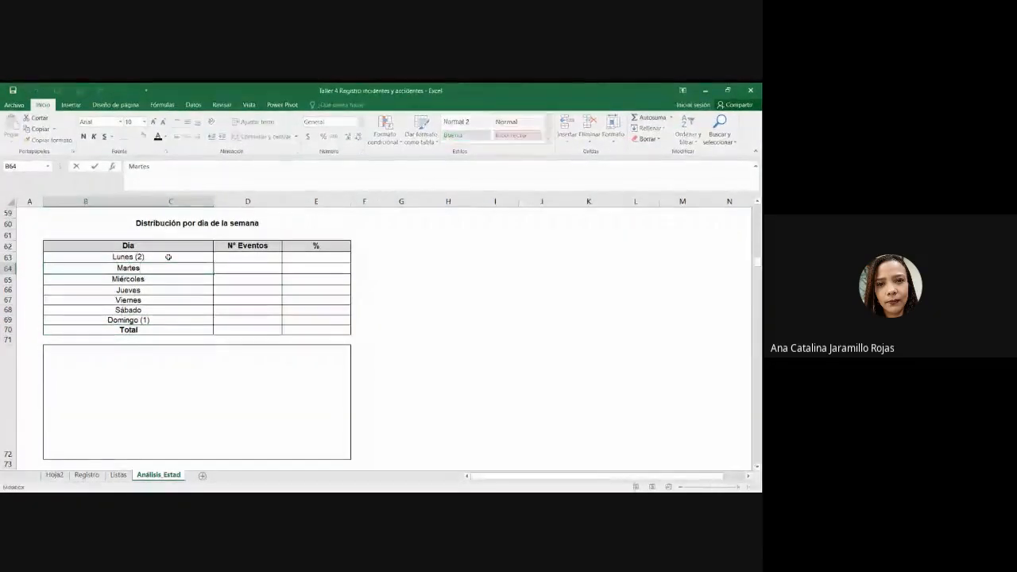
text((3))
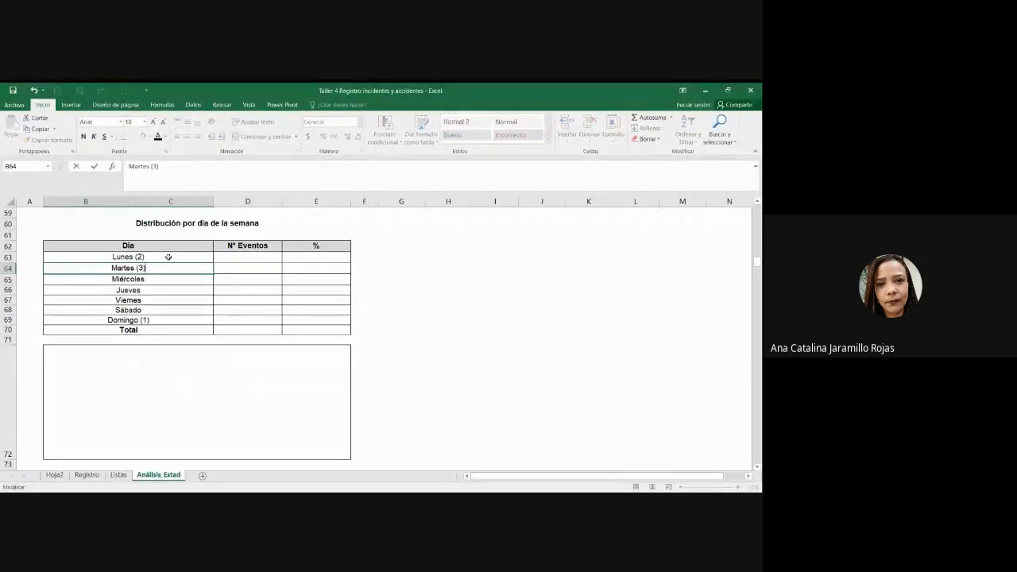
key(Return)
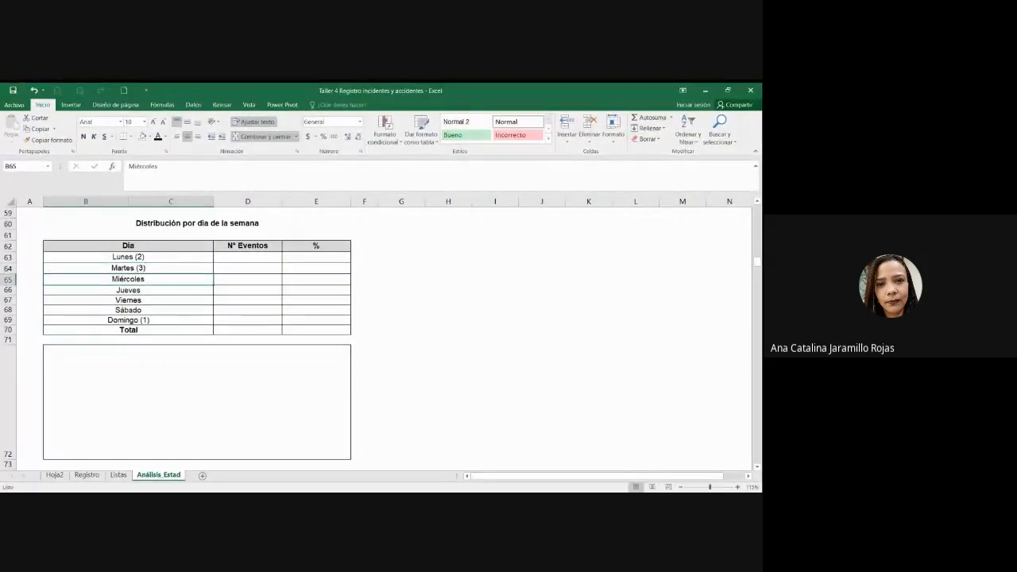
key(ctrl+z)
key(ctrl+z)
key(ctrl+z)
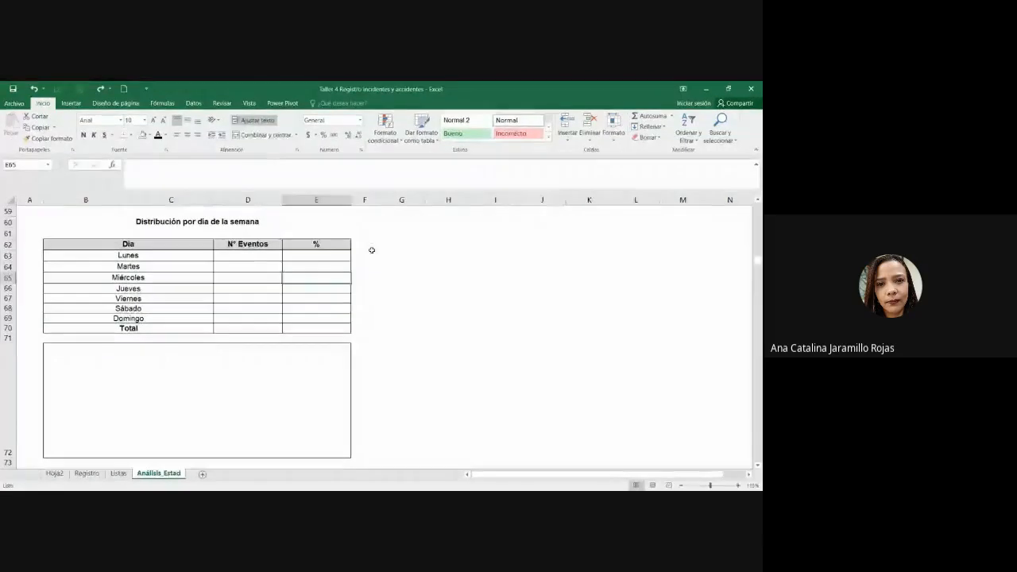
Step: Enter weekday codes 2–7 beside Lunes through Sábado and 1 beside Domingo
click(372, 252)
key(Down)
key(Down)
key(Down)
key(Down)
key(Down)
key(Down)
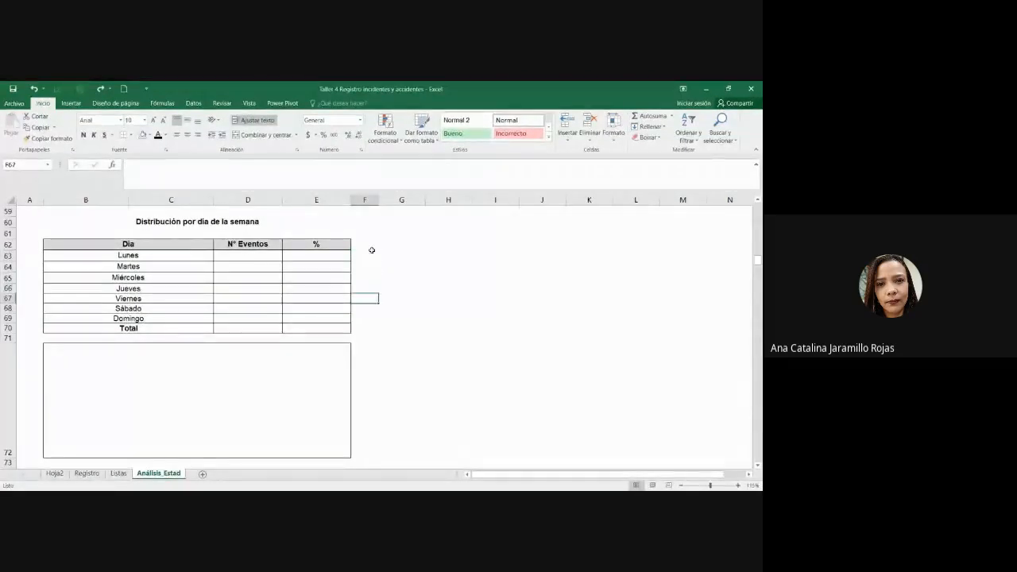
text(1)
key(Up)
key(Up)
key(Up)
key(Up)
key(Up)
key(Up)
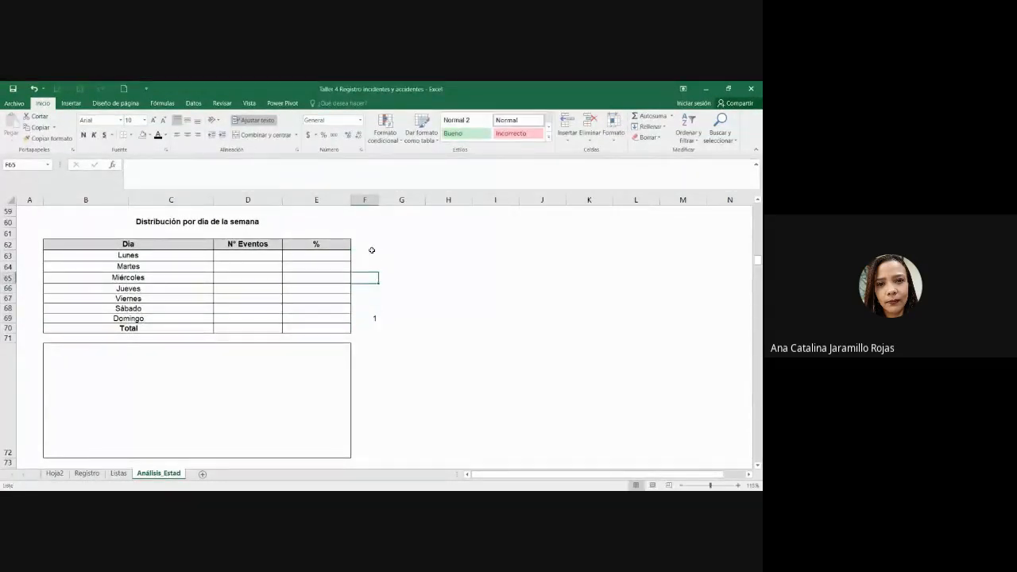
text(2)
key(Return)
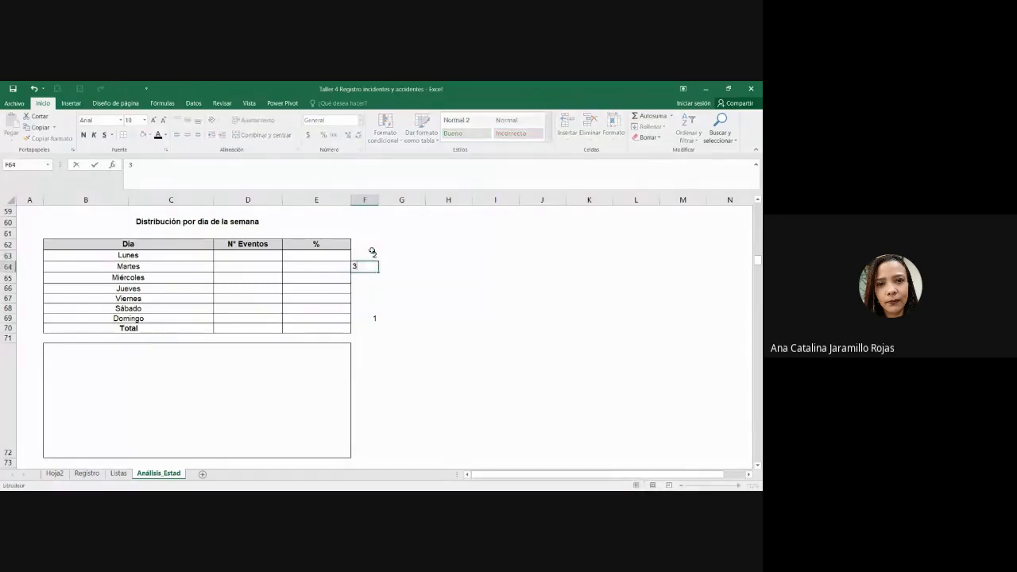
text(3)
key(Return)
text(4)
key(Return)
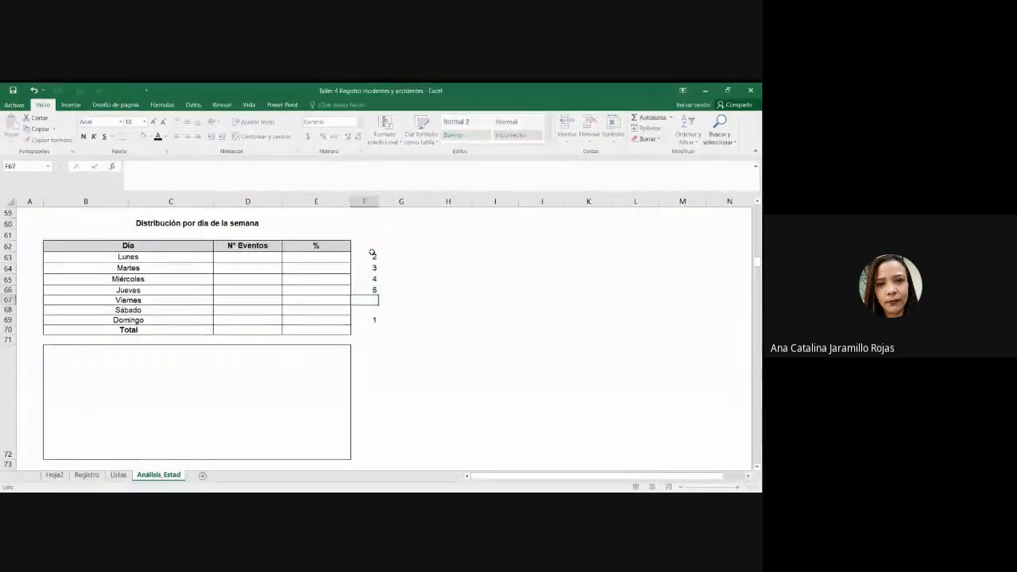
text(6)
key(Return)
text(7)
key(Return)
text(1)
key(ctrl+Return)
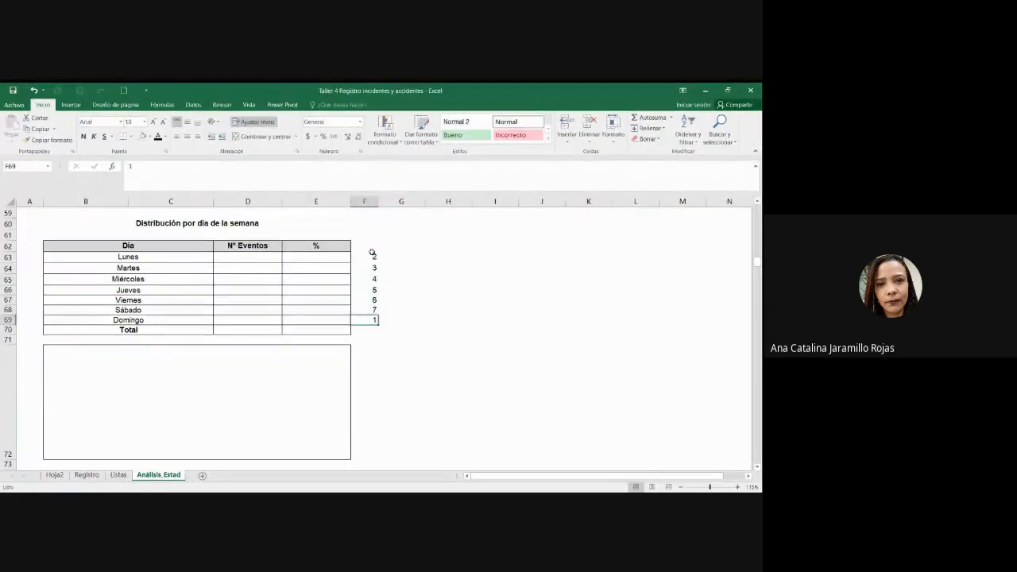
Step: Center the day numbers and go to the Registro sheet
drag(375, 250, 377, 329)
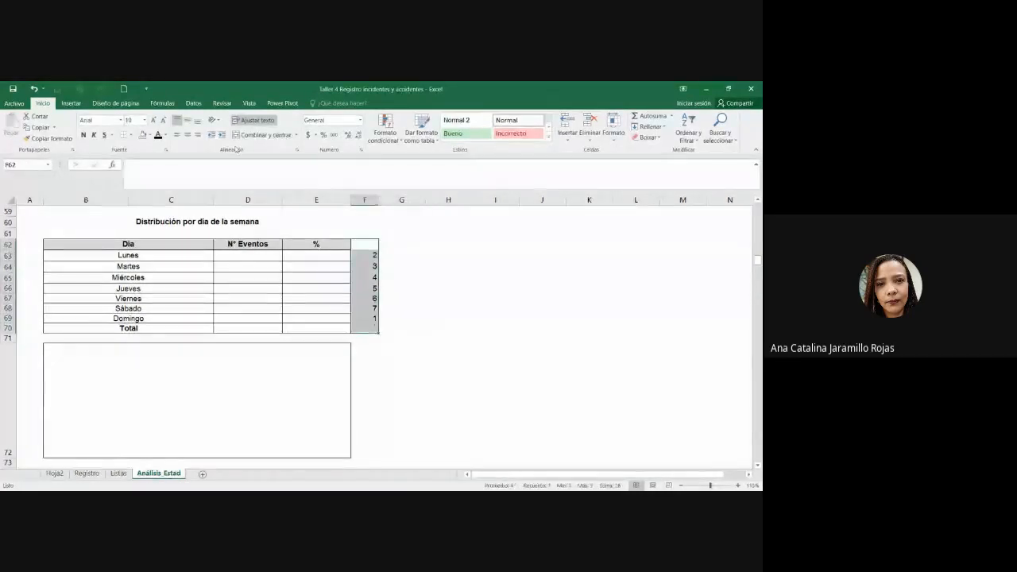
click(187, 136)
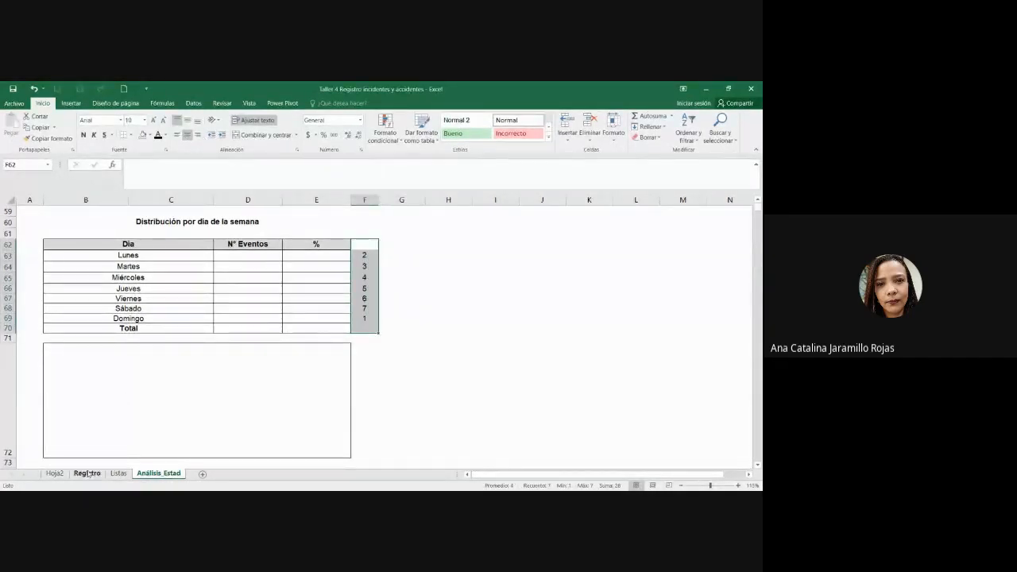
click(87, 473)
Step: Check the =DIASEM(B10;1) formula in Registro C10 against the Análisis_Estad weekday codes
click(58, 281)
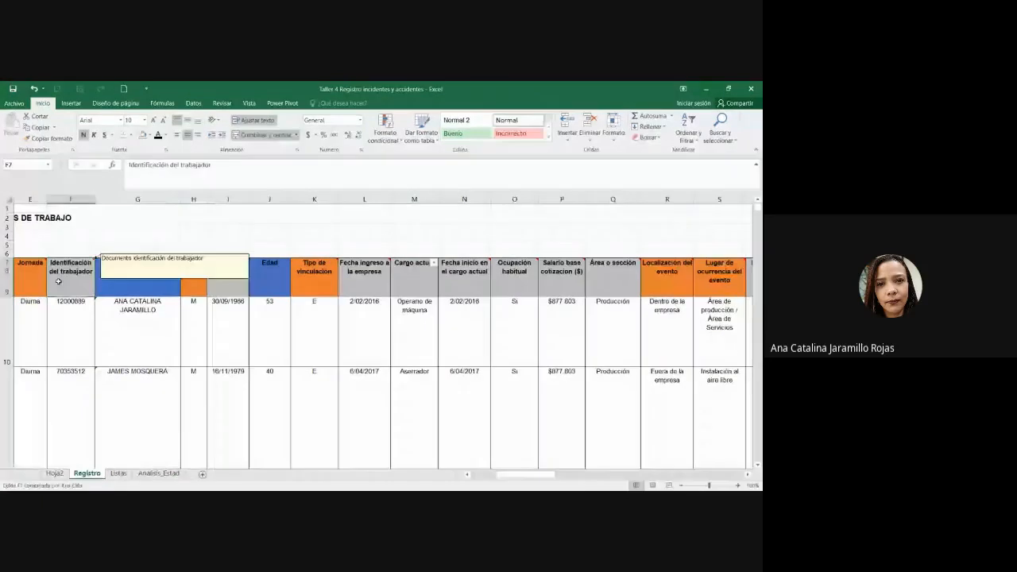
key(Left)
key(Left)
key(Left)
key(Left)
key(Left)
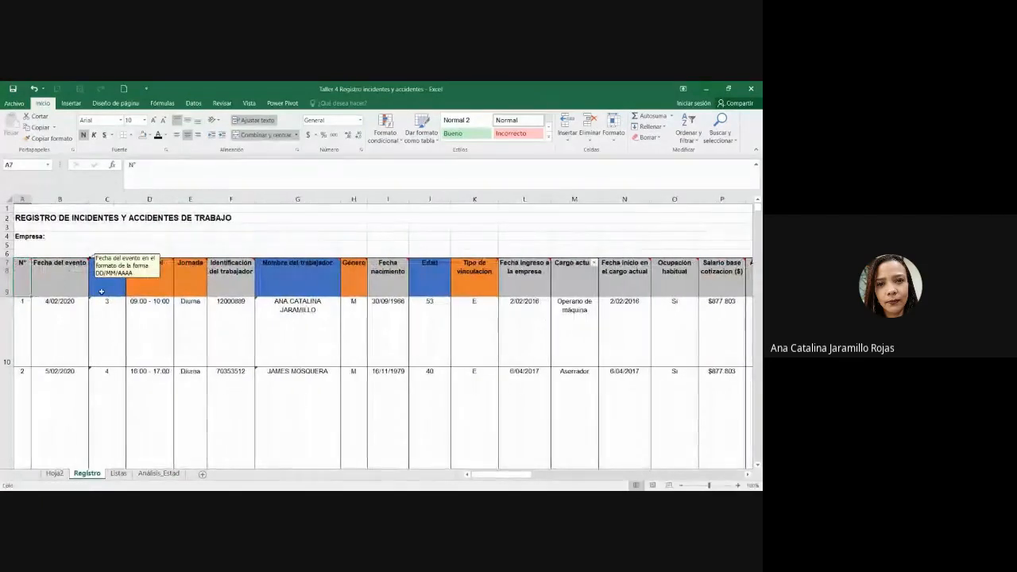
double_click(103, 309)
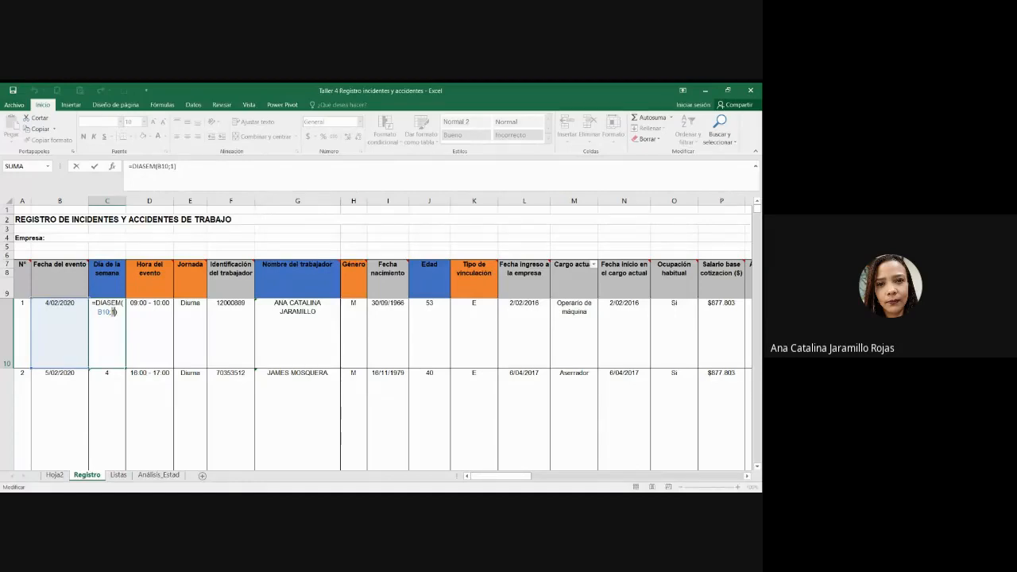
key(ctrl+Return)
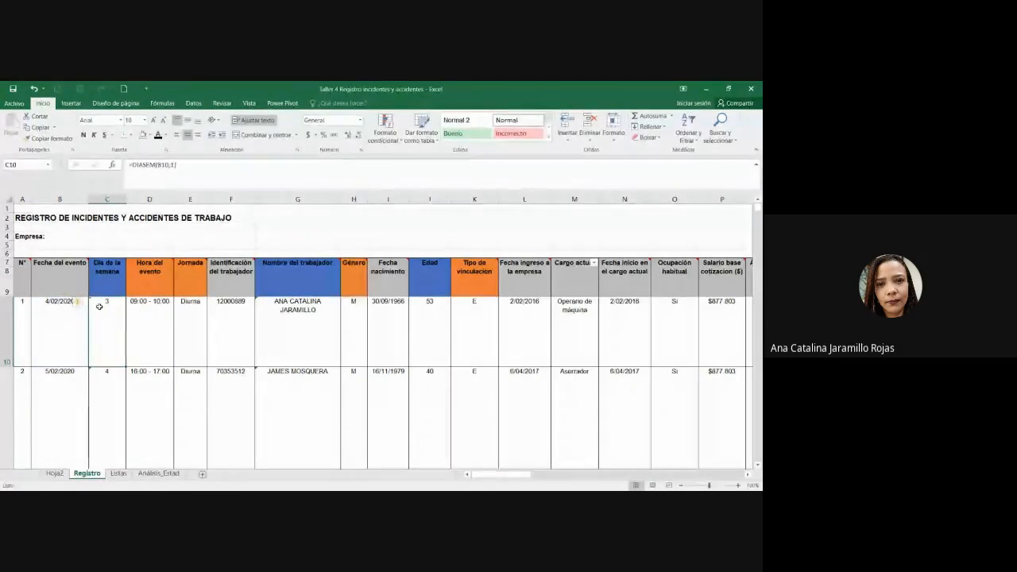
click(159, 473)
click(488, 395)
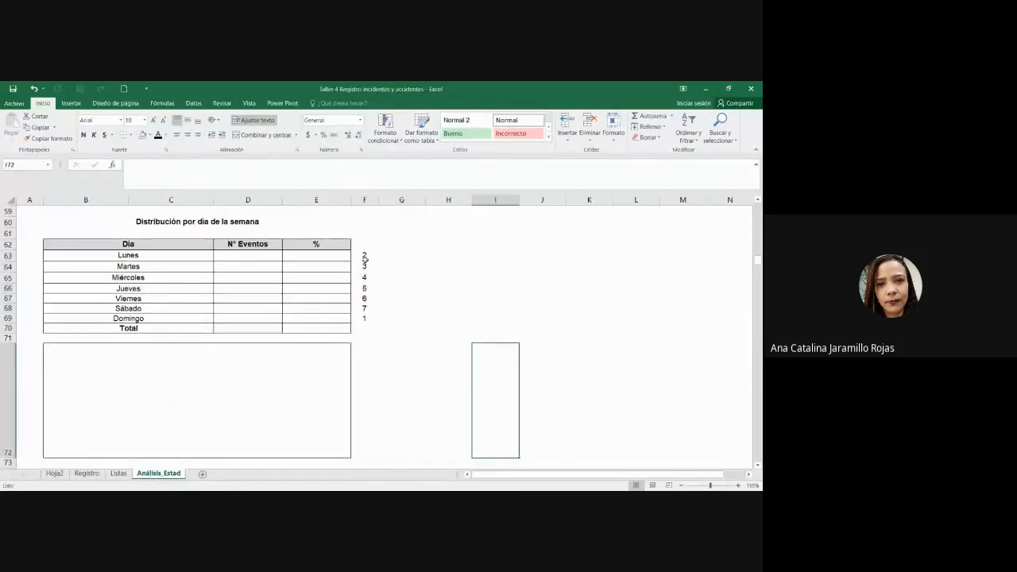
drag(365, 258, 365, 318)
click(367, 319)
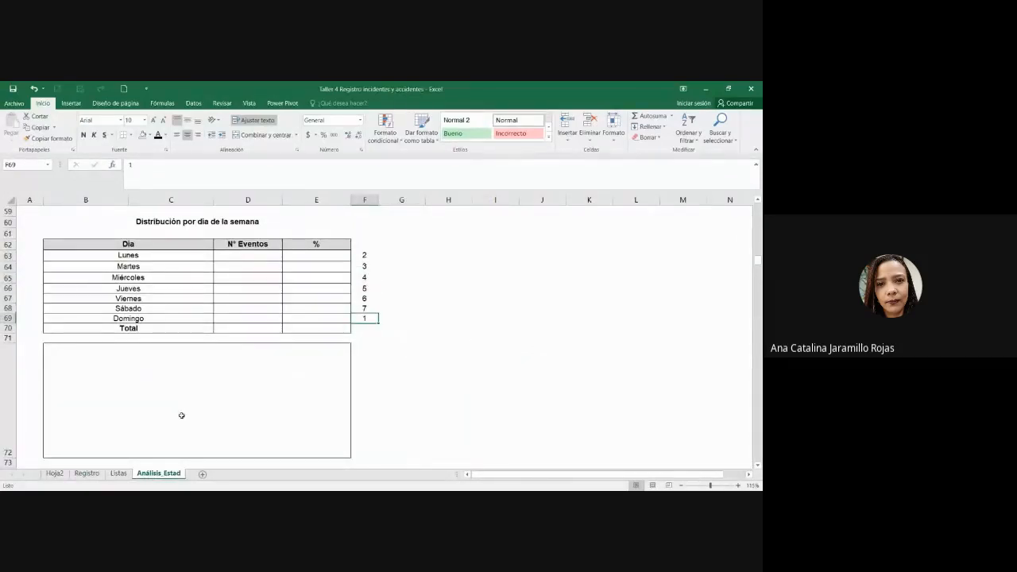
Step: Check the weekday numbers in further Registro rows, including the C17 formula
click(88, 474)
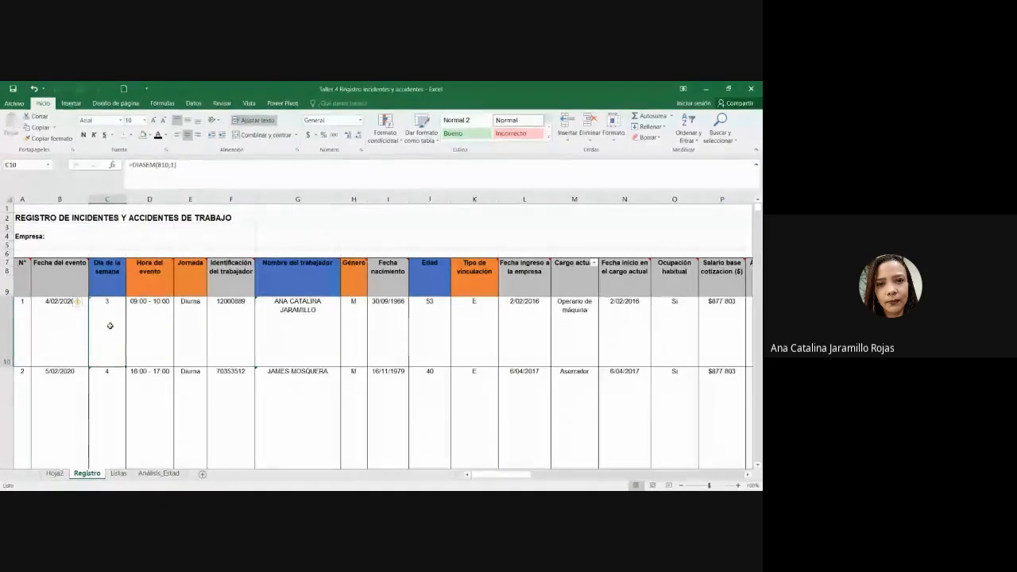
scroll(110, 325, down, 2)
scroll(111, 326, up, 2)
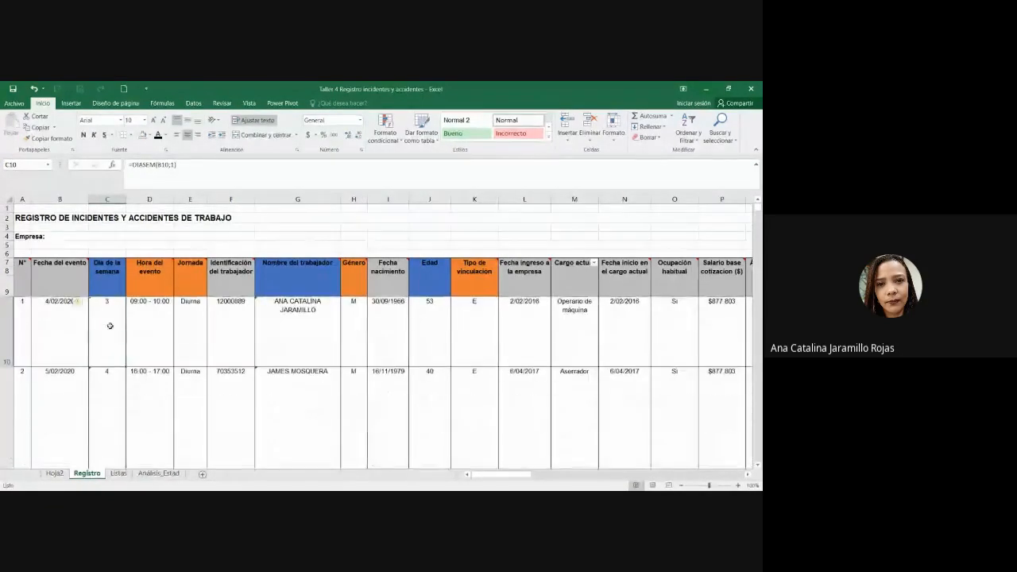
click(110, 394)
scroll(116, 383, down, 1)
click(116, 354)
click(118, 413)
scroll(118, 413, down, 1)
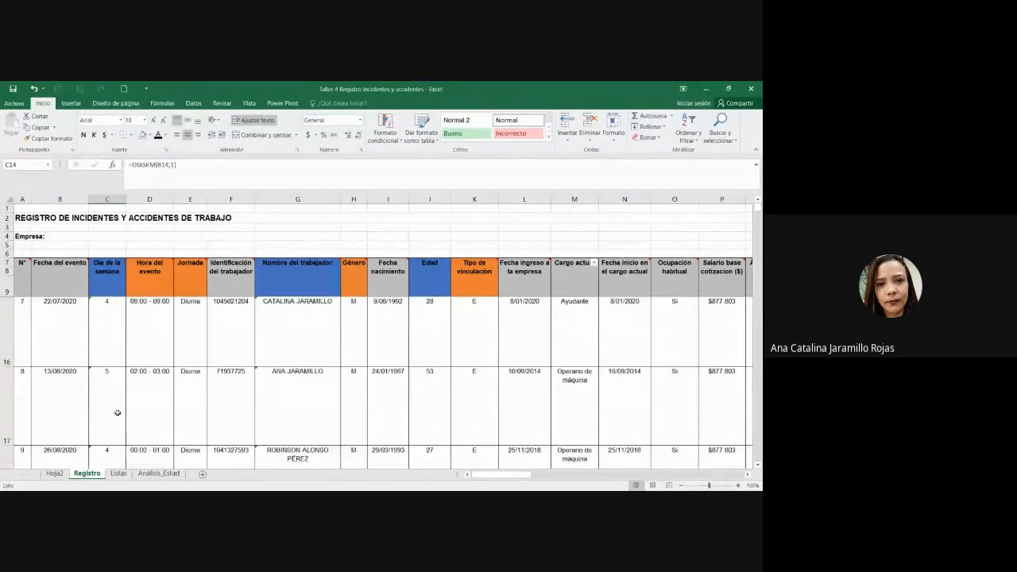
click(118, 413)
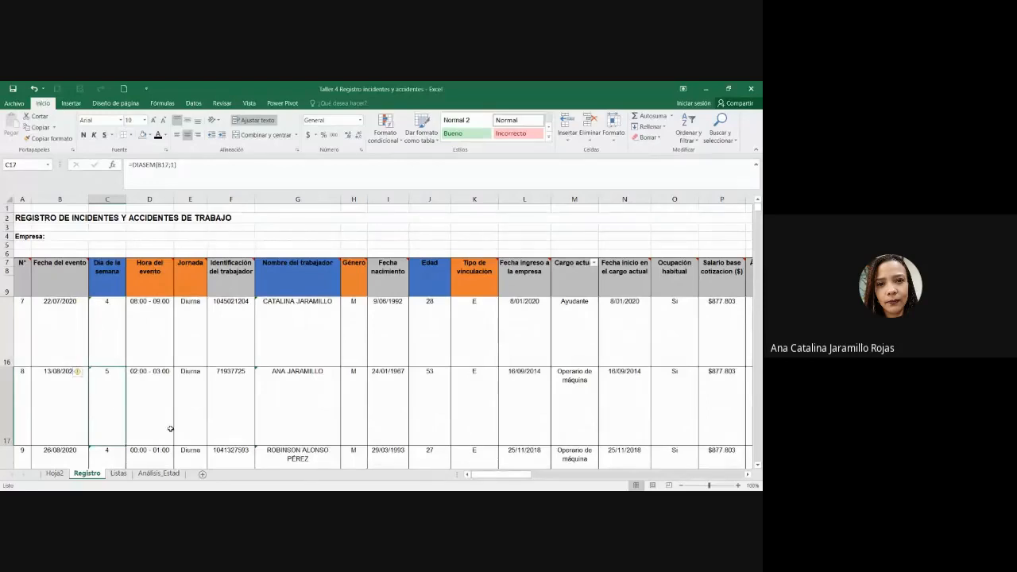
scroll(171, 426, up, 2)
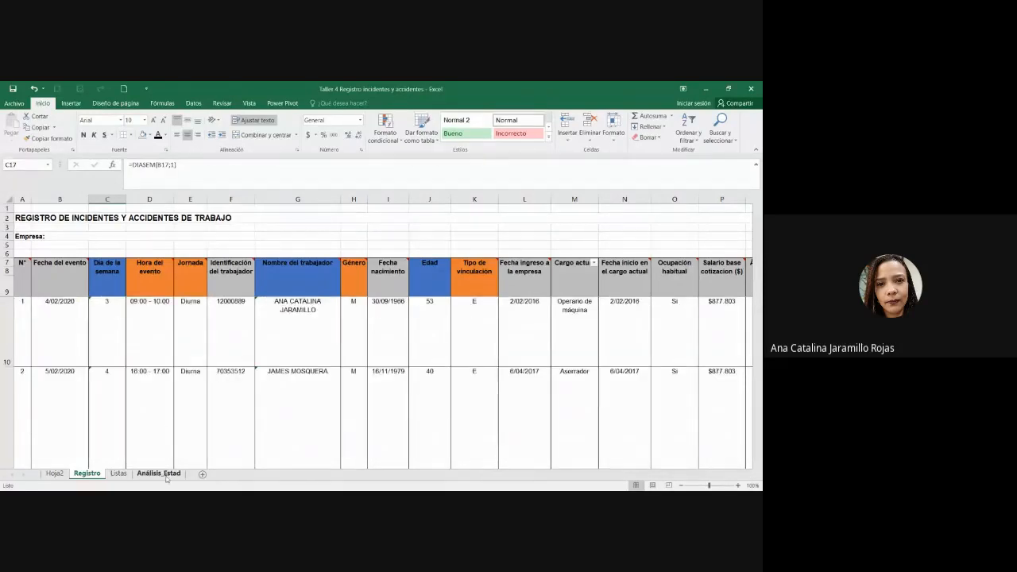
Step: Return to Análisis_Estad and select the Lunes row of the day-of-week table
click(166, 477)
click(411, 355)
drag(364, 318, 128, 327)
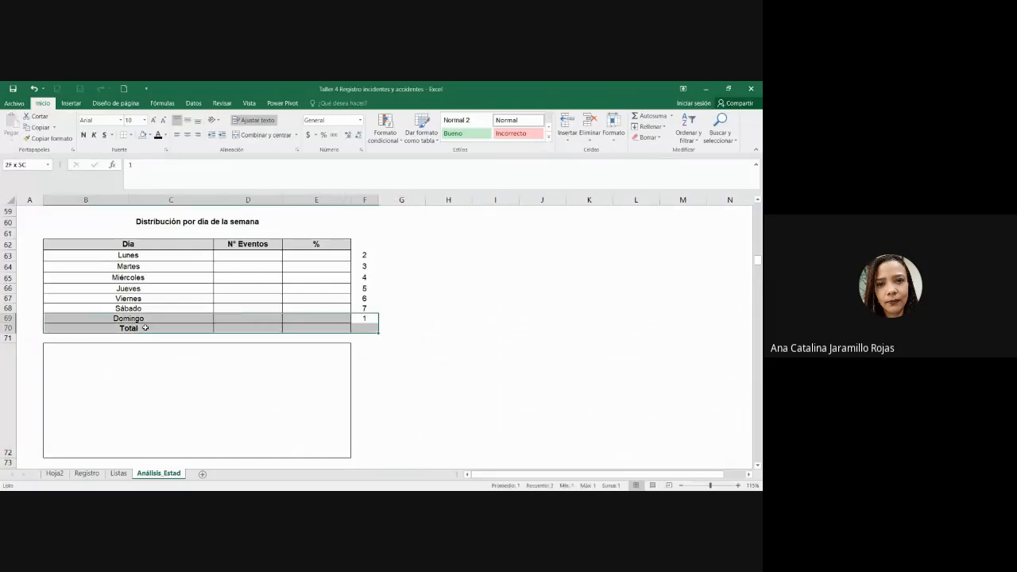
drag(356, 253, 209, 258)
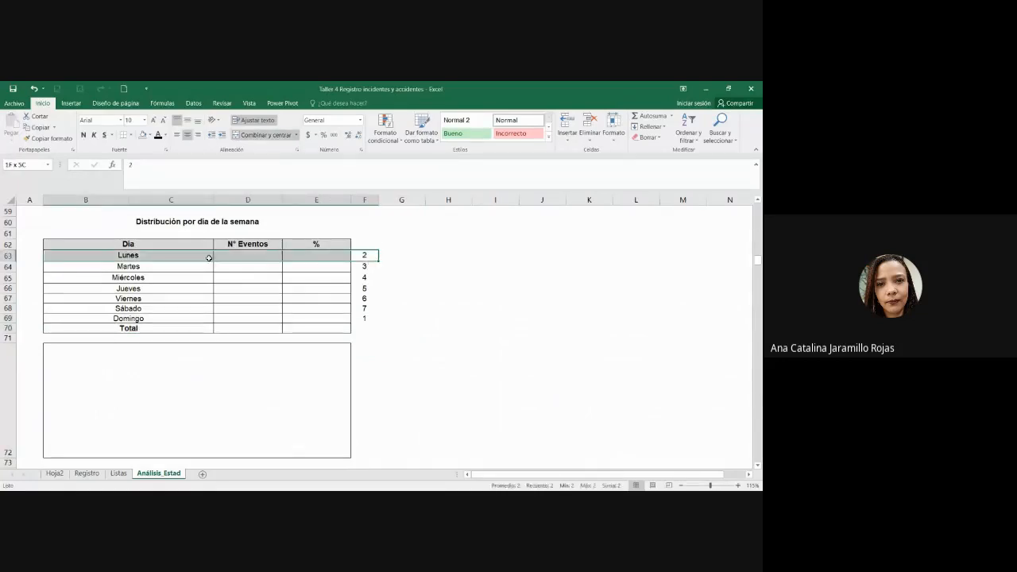
Step: Start a =contar.si formula in cell D63 for the Lunes count
click(207, 258)
click(281, 256)
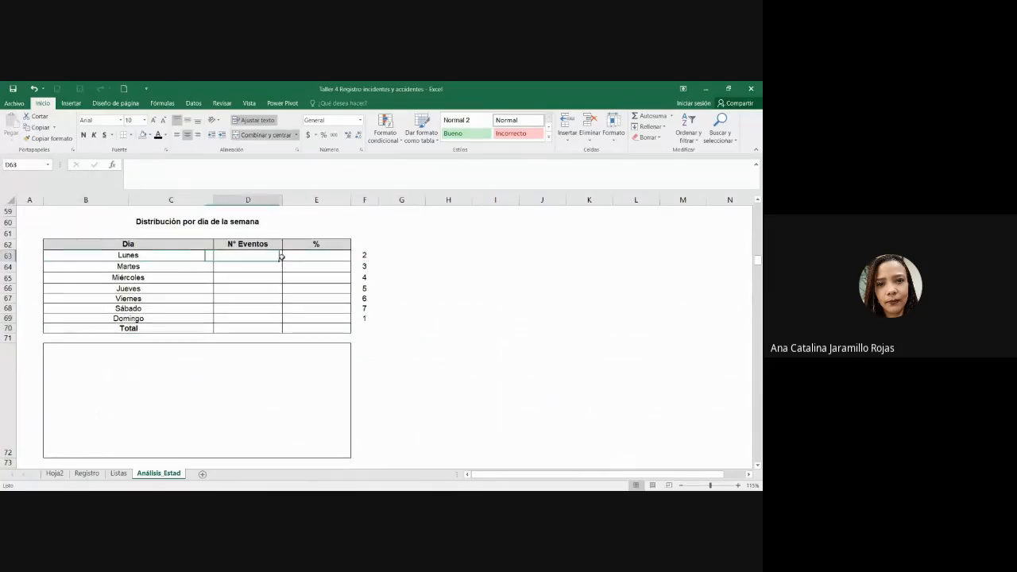
key(alt+Tab)
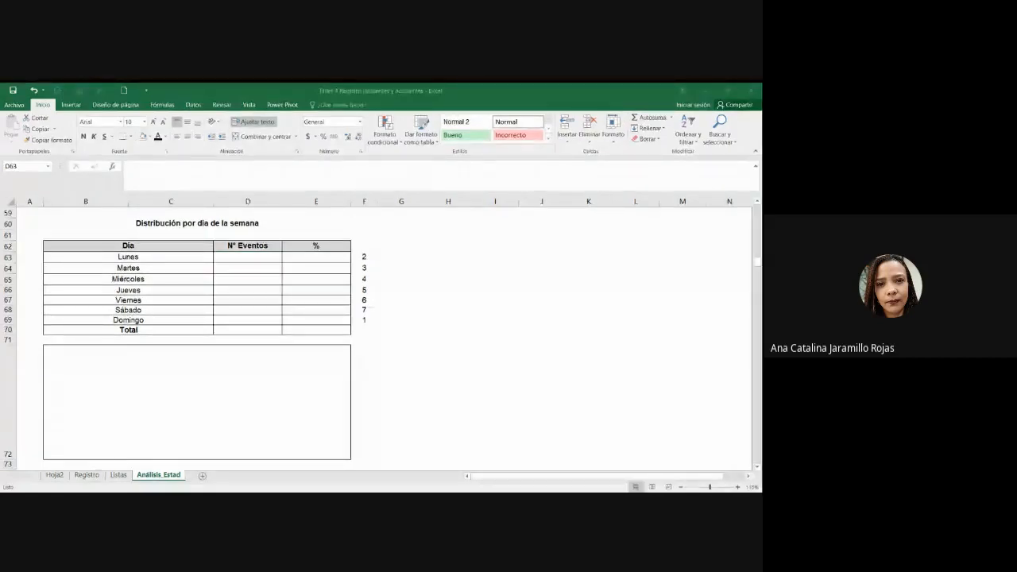
click(279, 256)
text(=)
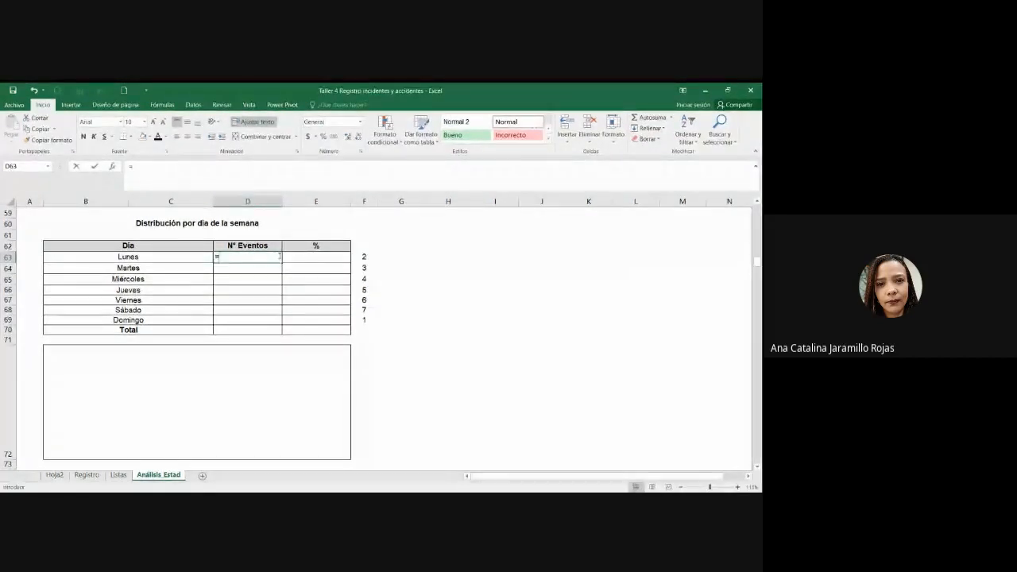
text(contar.)
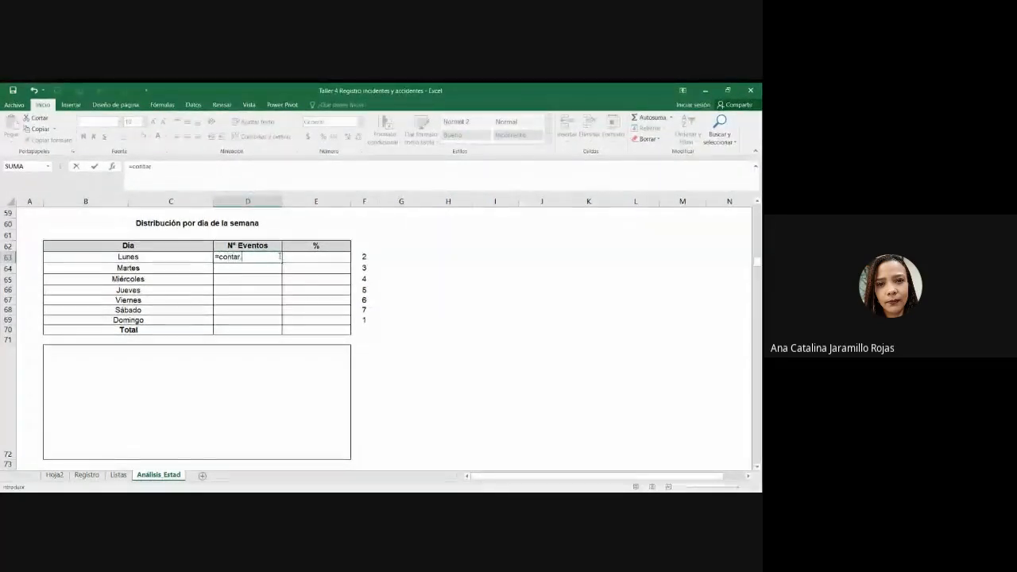
text(si()
scroll(252, 243, up, 2)
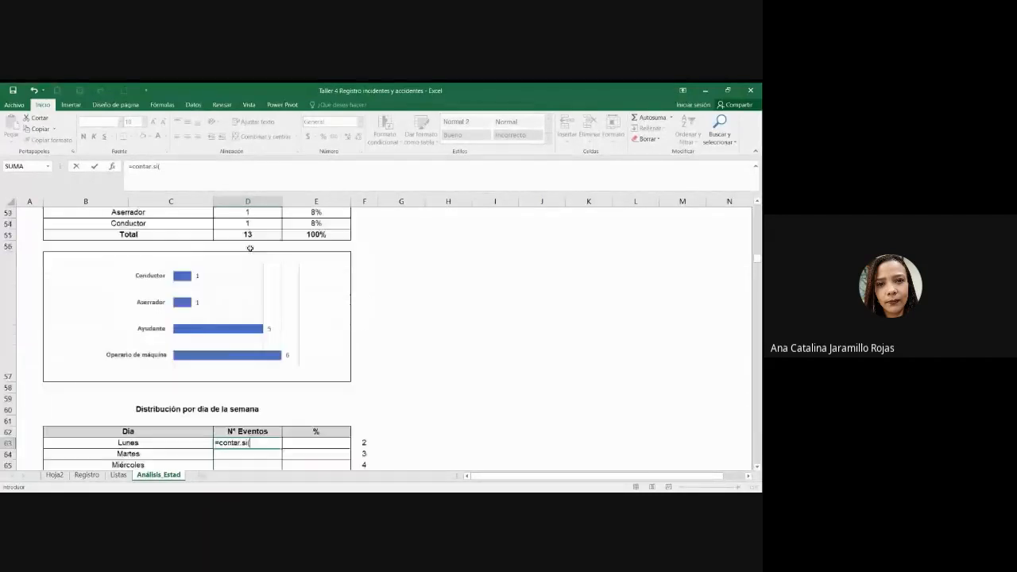
scroll(210, 386, down, 2)
Step: Use Registro C10:C22 as the count range and add the ';' separator
click(85, 475)
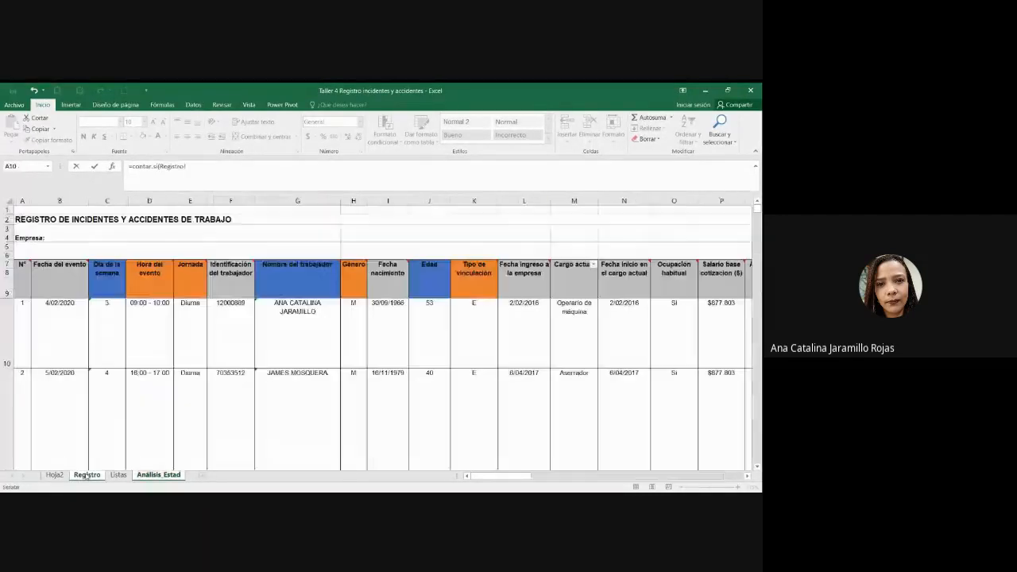
click(114, 343)
scroll(113, 344, down, 2)
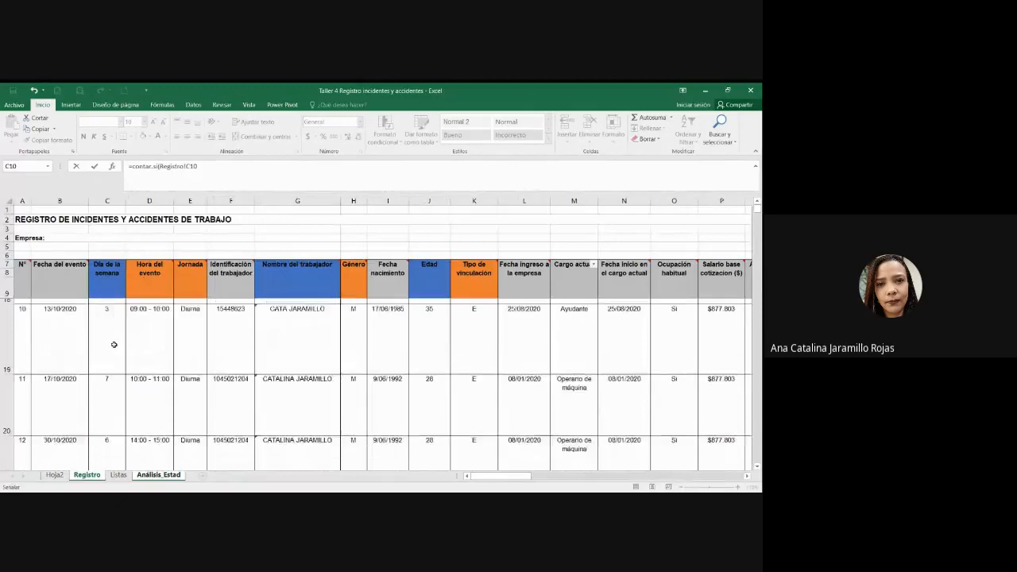
shift+click(113, 345)
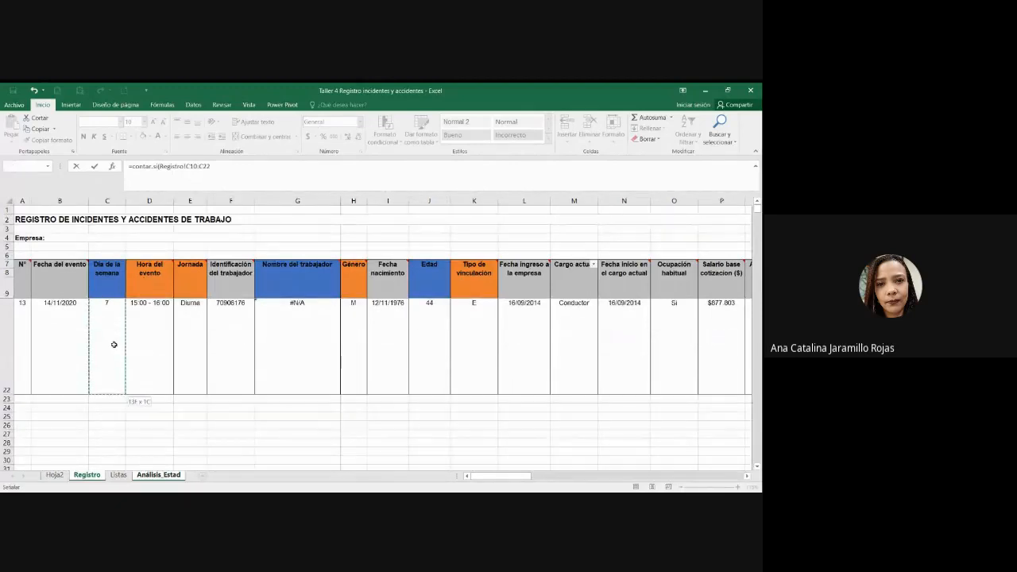
text(;"2)
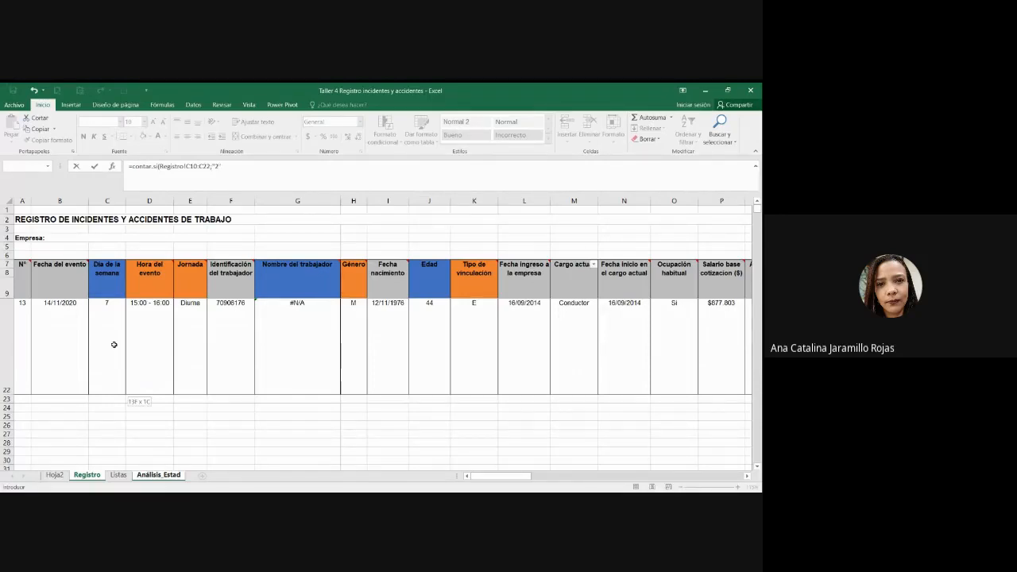
Step: Remove the quotes around the criterion so the Lunes formula counts the number 2
key(Return)
click(270, 258)
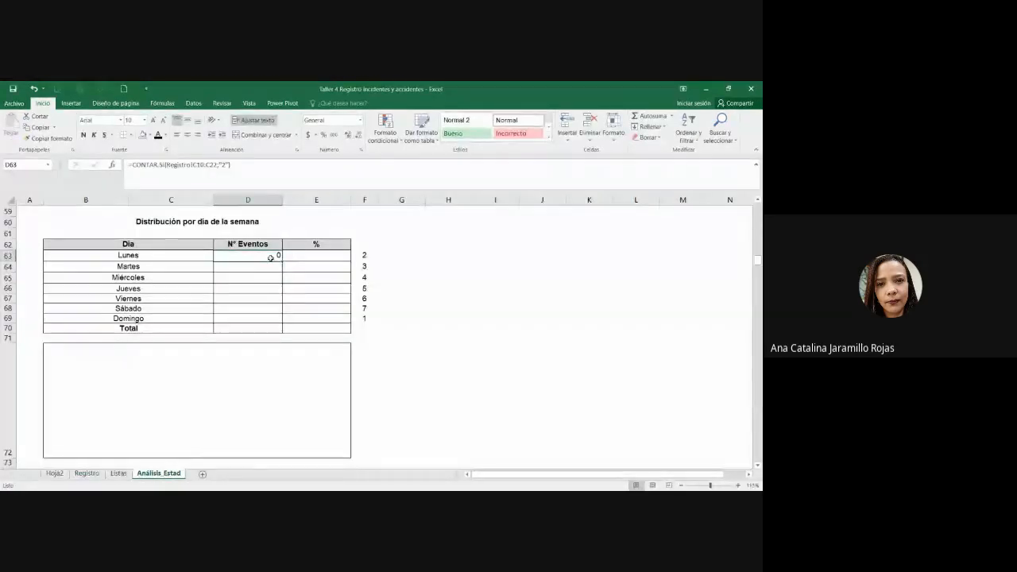
double_click(271, 255)
click(325, 300)
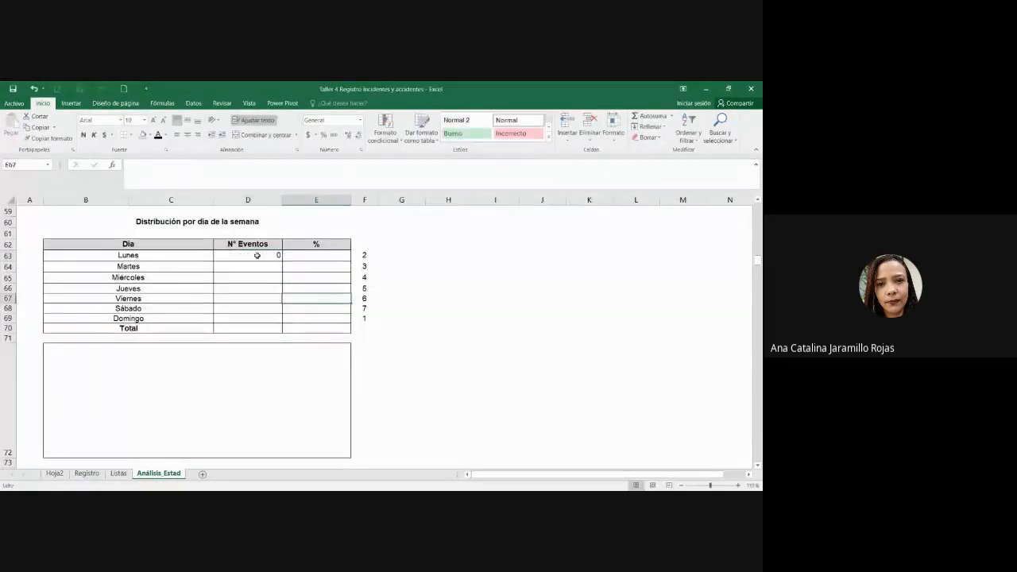
click(257, 255)
click(223, 166)
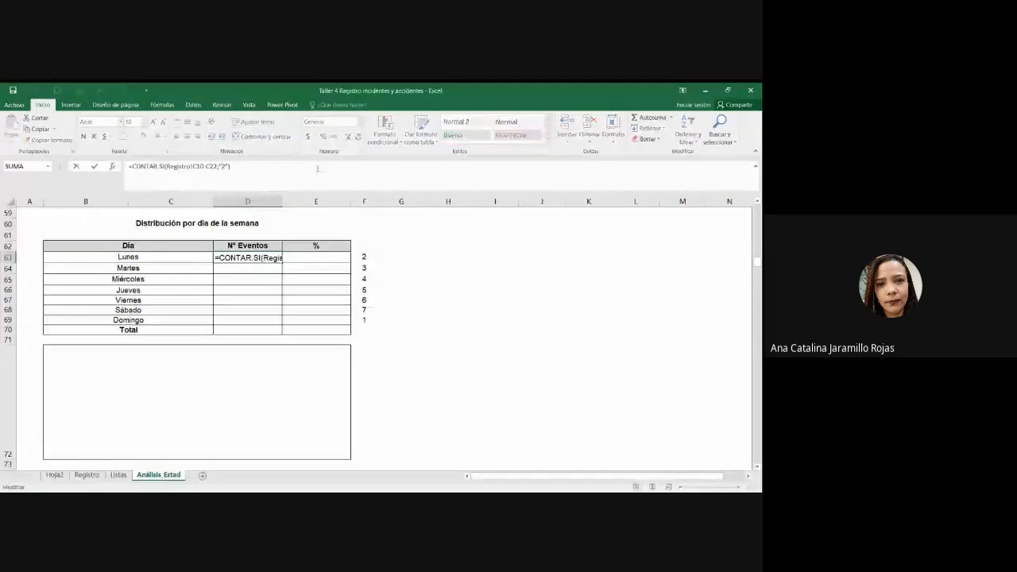
key(BackSpace)
key(Right)
key(Right)
key(BackSpace)
key(Return)
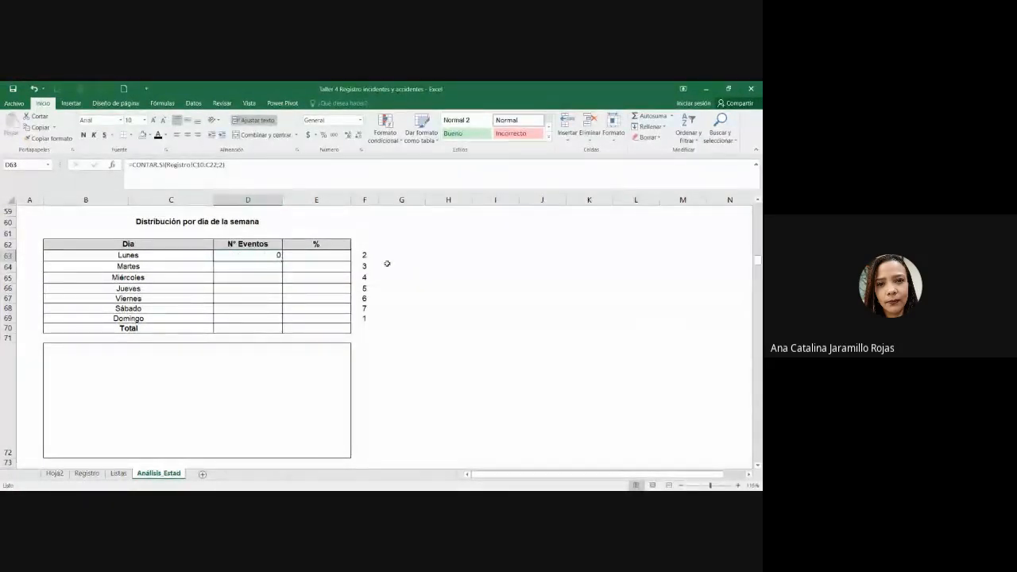
Step: Make the range absolute as Registro!$C$10:$C$22 and fill the Lunes formula down to Martes
drag(258, 174, 58, 162)
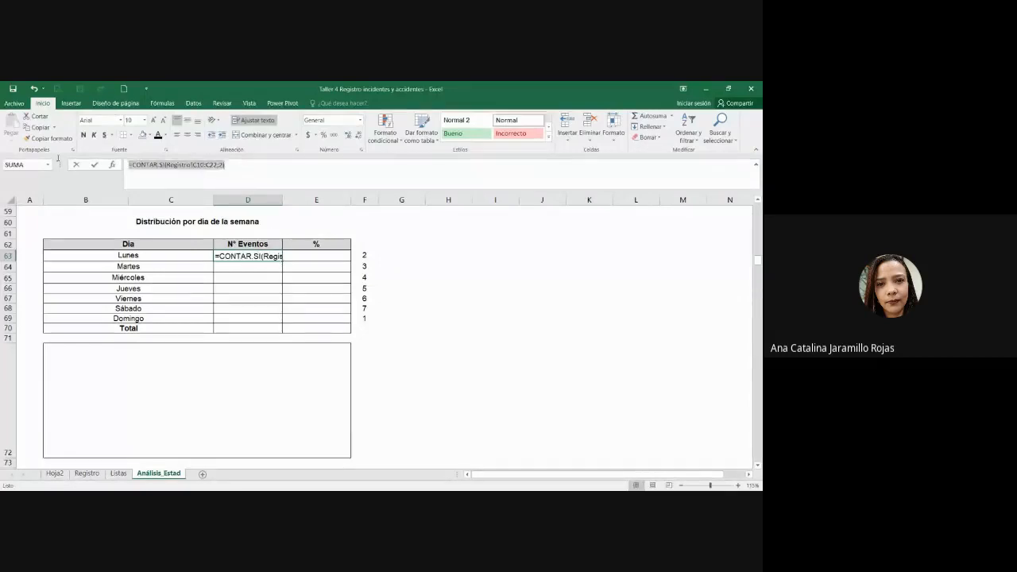
key(ctrl+c)
click(199, 165)
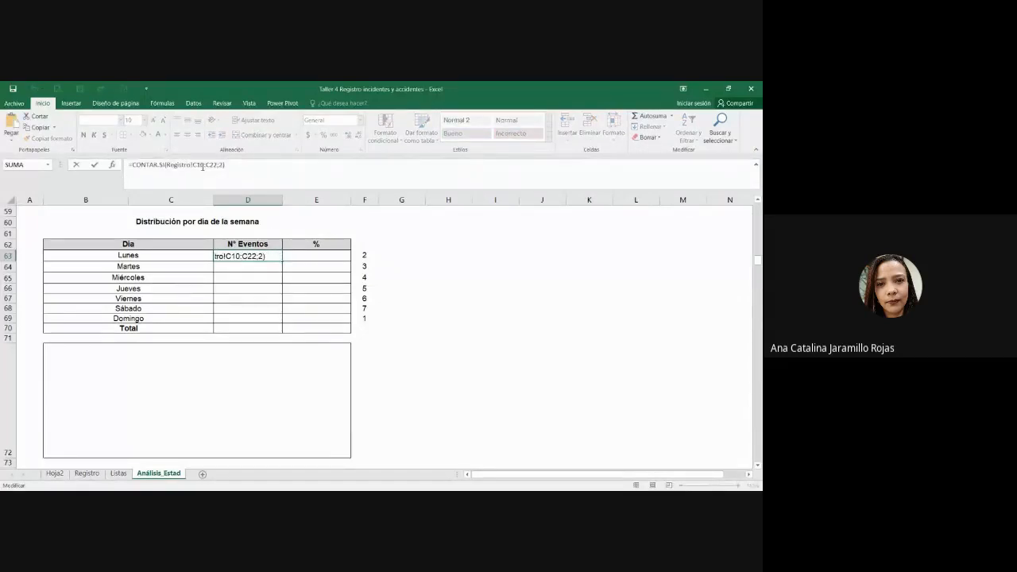
key(F4)
click(218, 166)
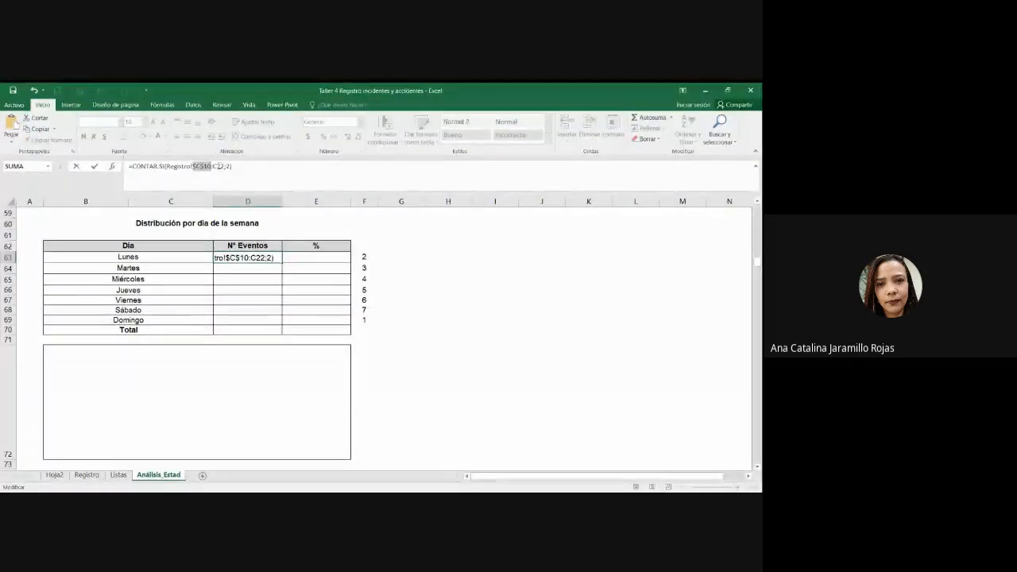
key(F4)
key(Return)
click(274, 255)
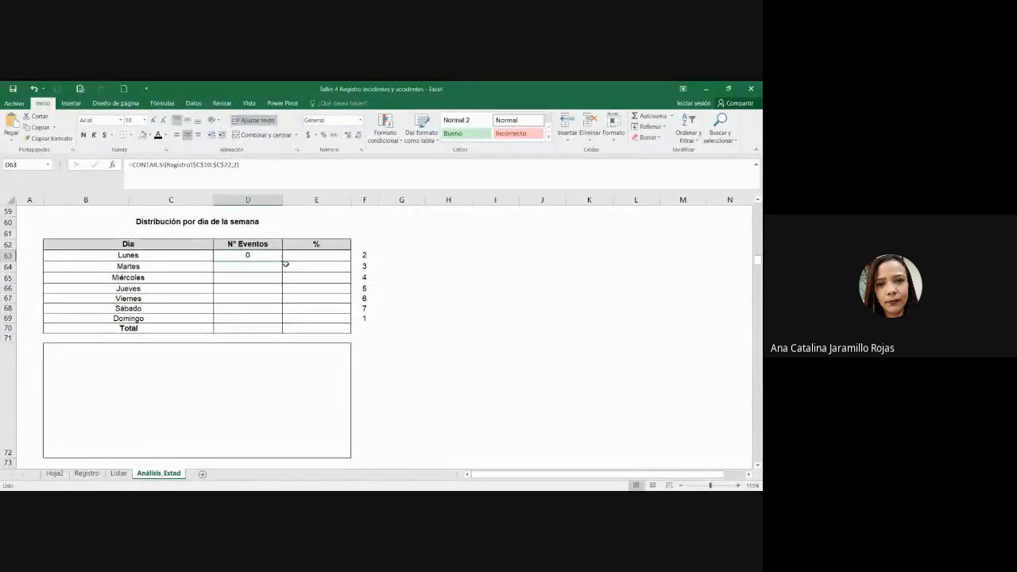
drag(285, 262, 284, 274)
Step: Change the Martes count criterion to day code 3
click(236, 165)
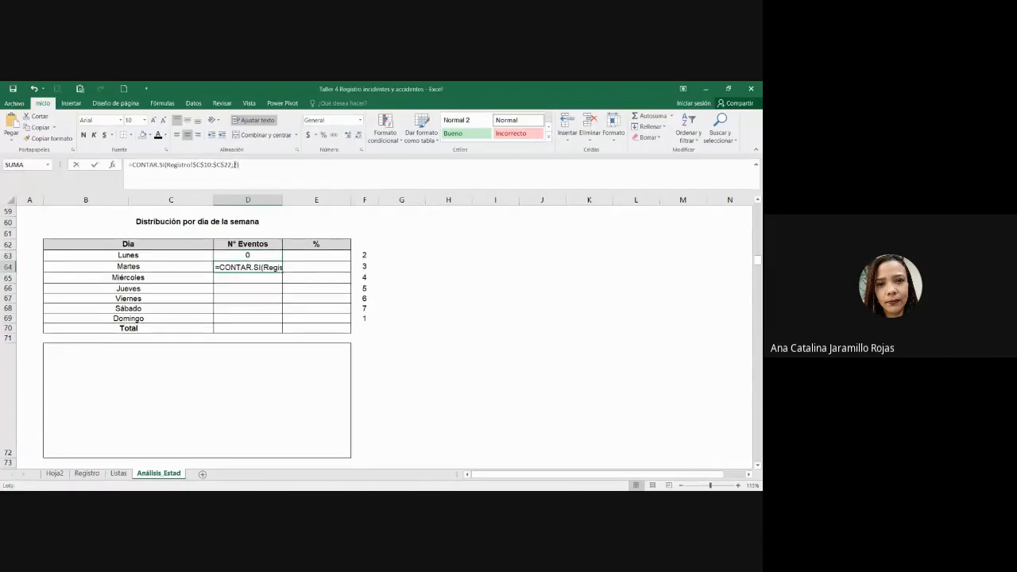
text(3)
key(ctrl+Return)
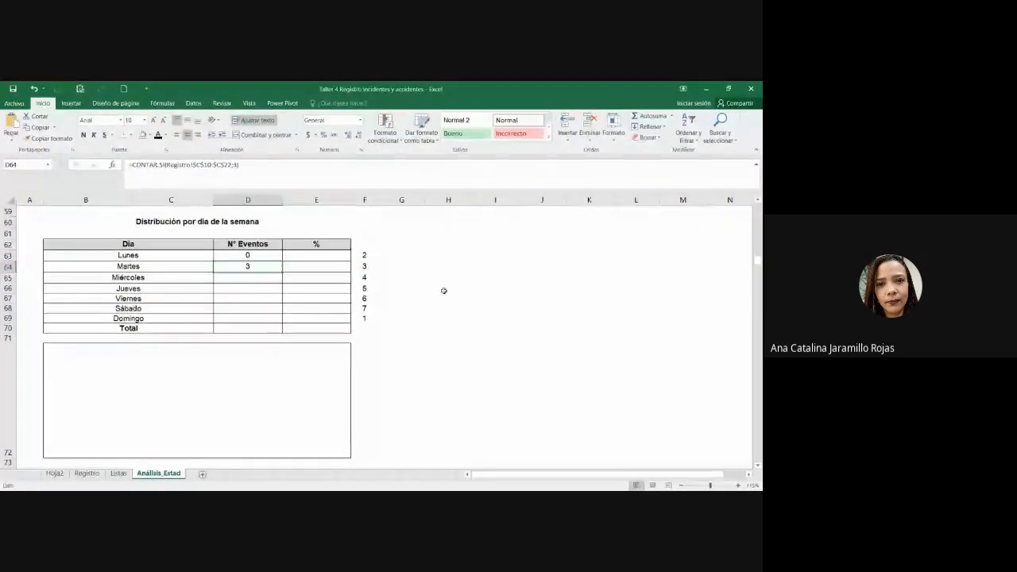
click(361, 267)
double_click(264, 265)
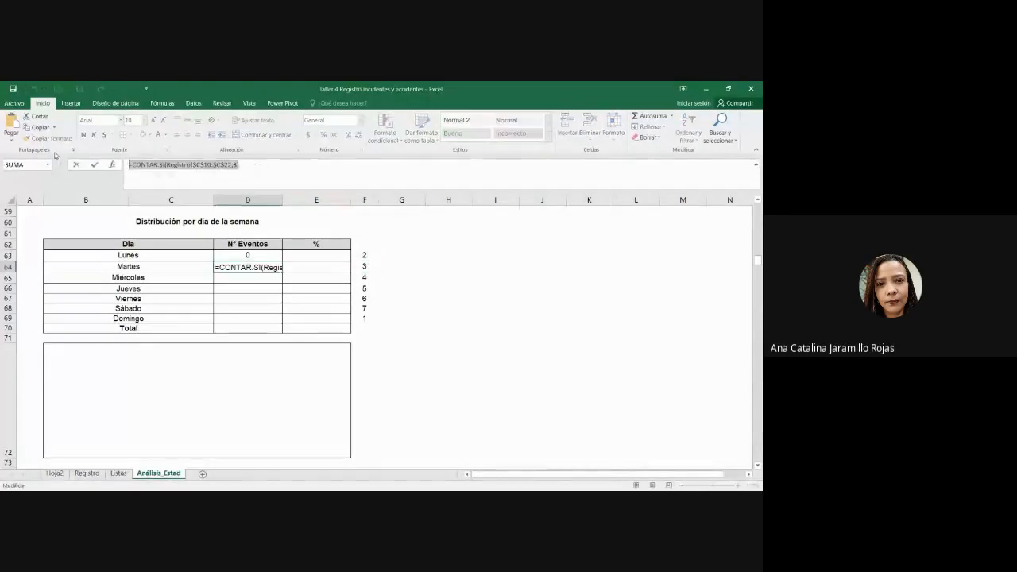
key(Escape)
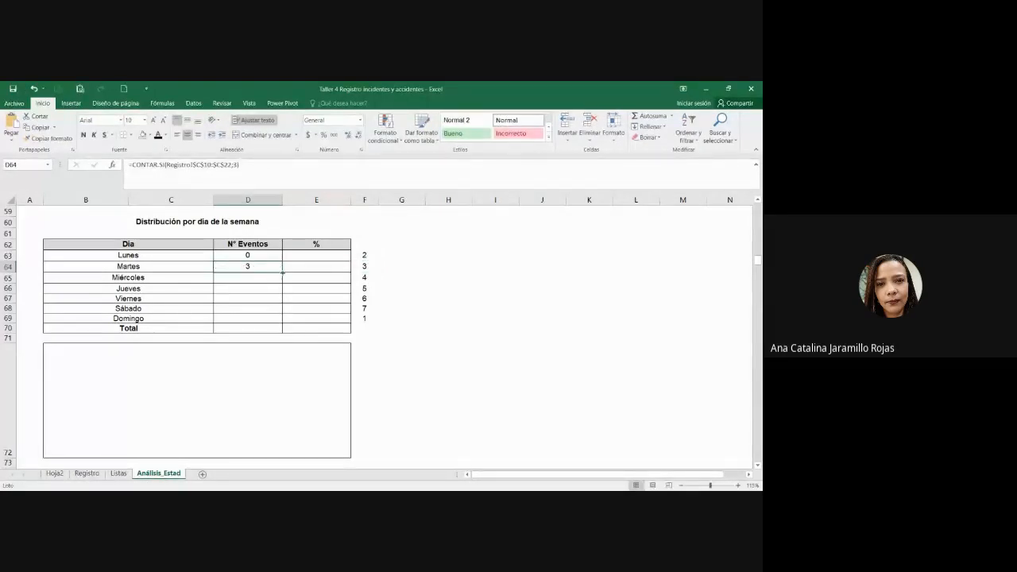
Step: Fill the formula to Miércoles with criterion 4, then copy it down through Domingo
drag(282, 271, 284, 283)
double_click(236, 166)
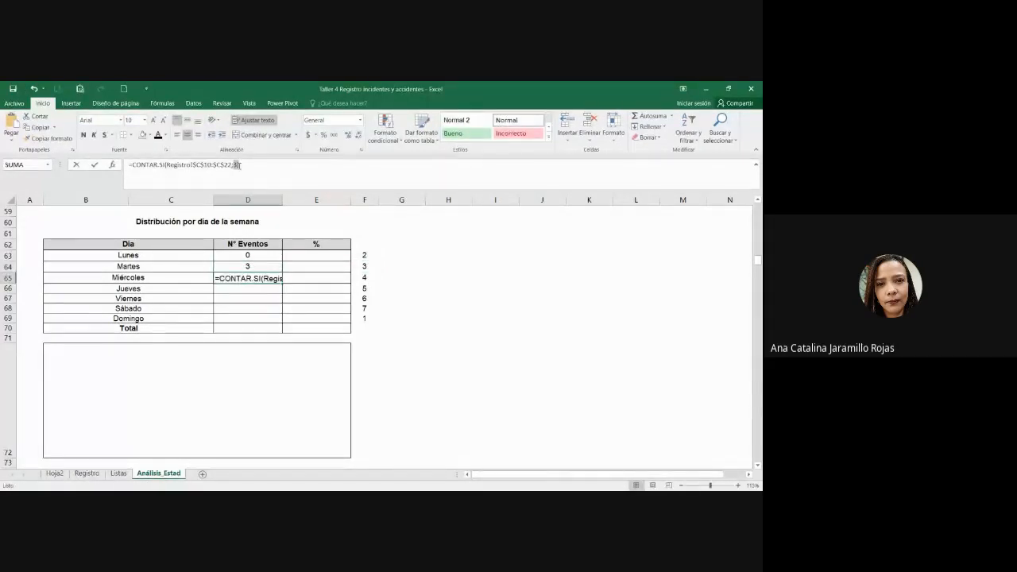
text(4)
key(Return)
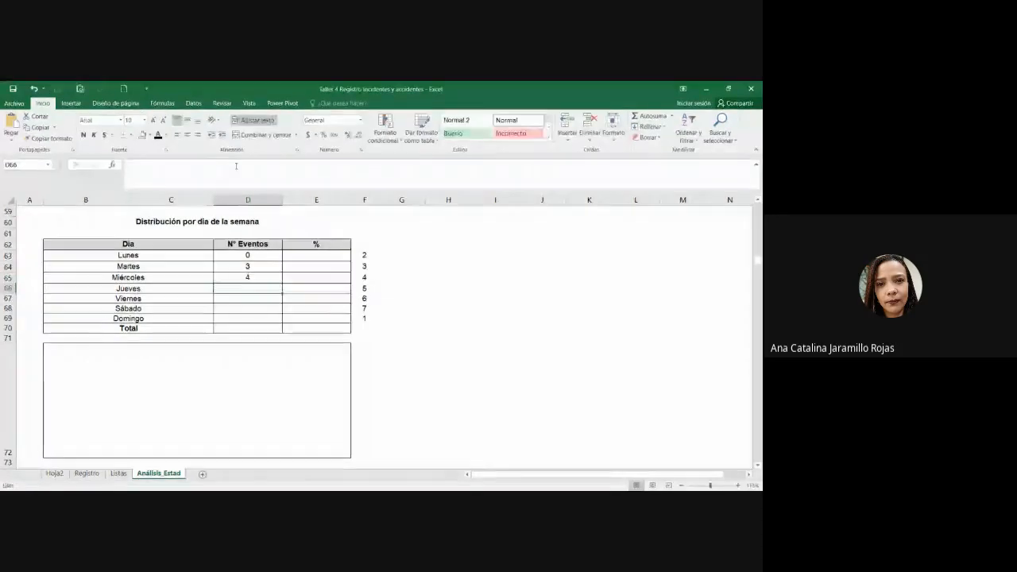
click(231, 276)
drag(282, 283, 280, 323)
Step: Set the Jueves criterion to 5 and the Viernes criterion to 6
click(271, 287)
click(236, 166)
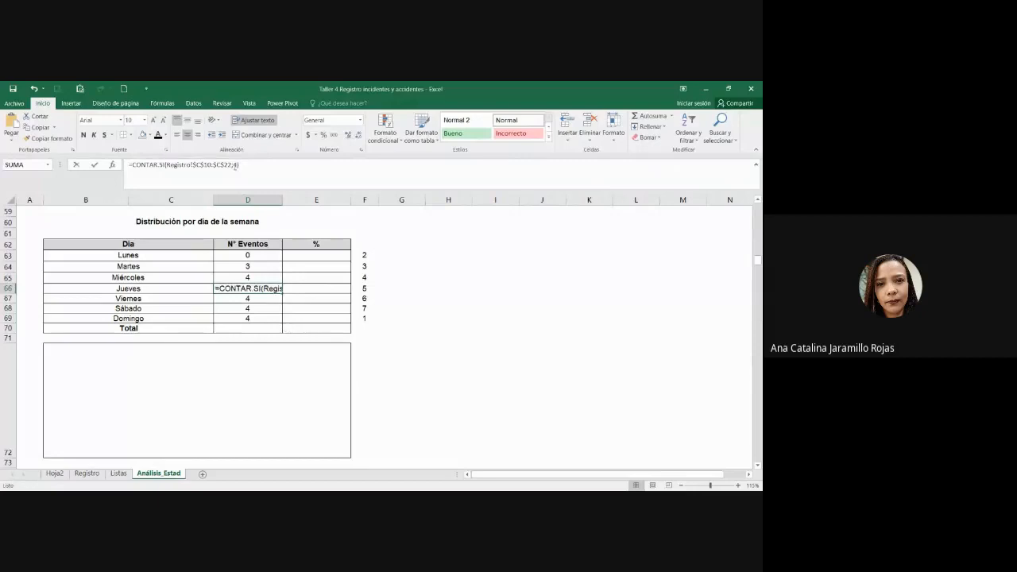
key(BackSpace)
text(5)
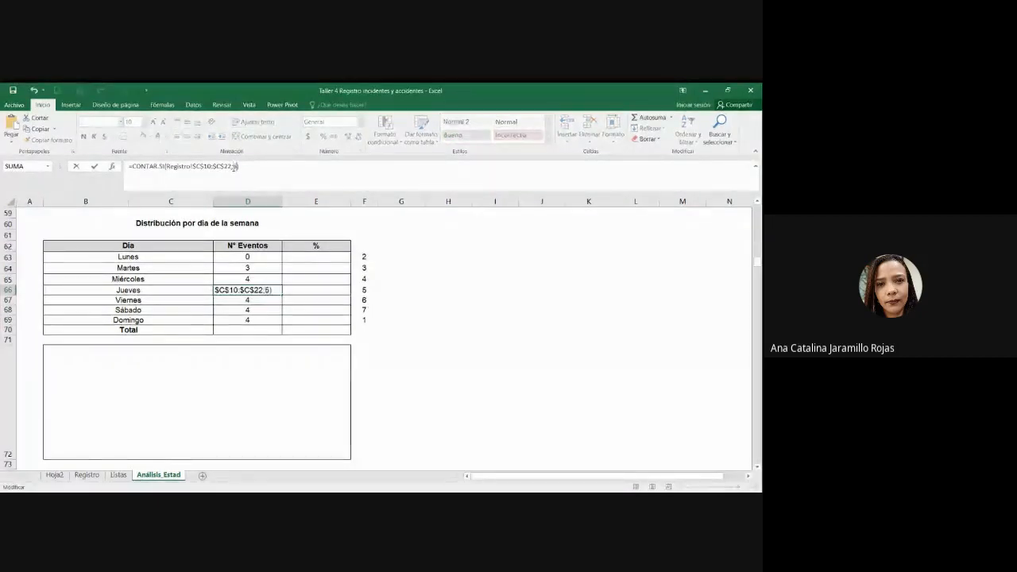
key(Return)
double_click(235, 166)
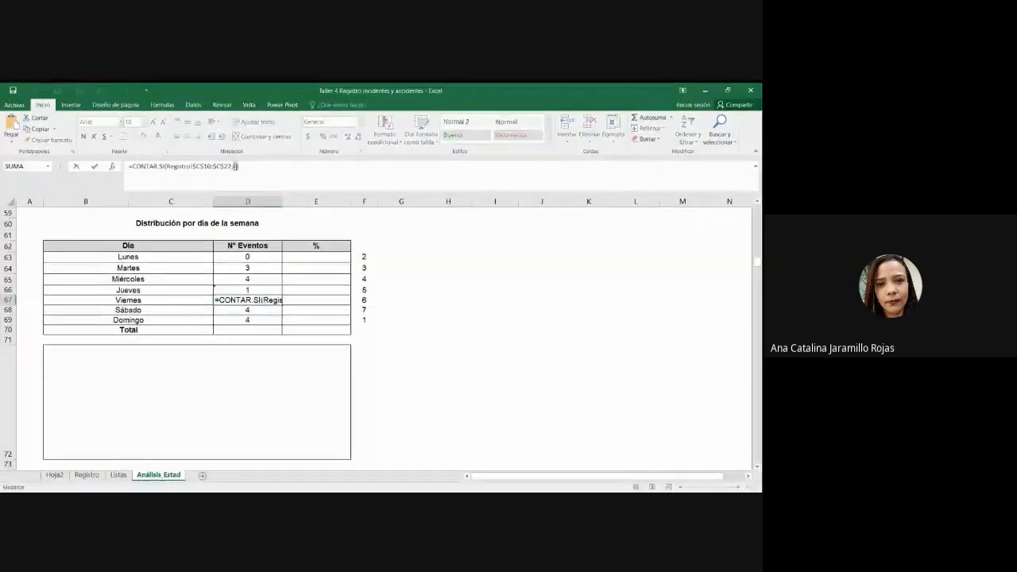
text(6)
key(Return)
Step: Set the Sábado criterion to 7 and the Domingo criterion to 1
double_click(235, 166)
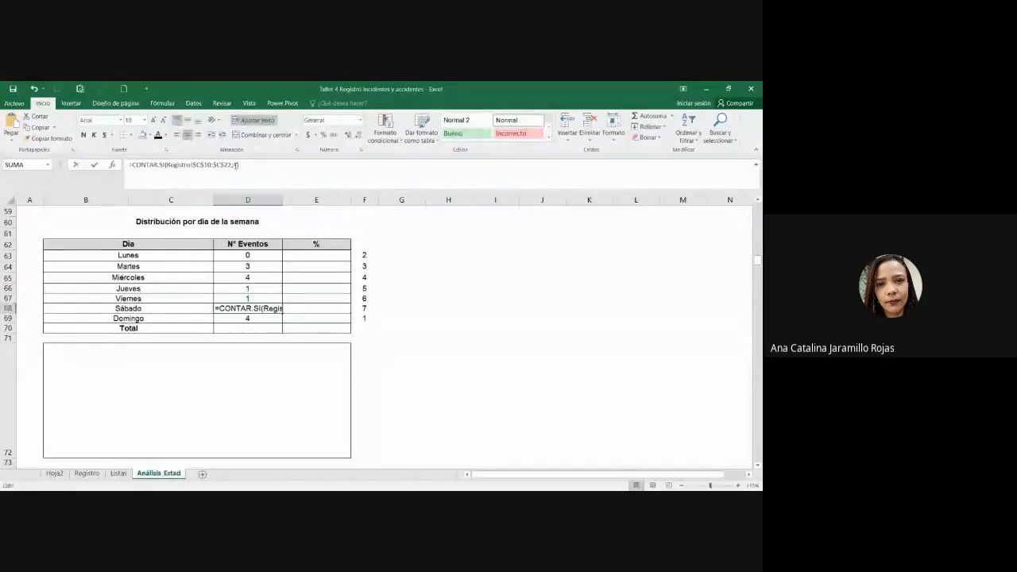
text(7)
key(Return)
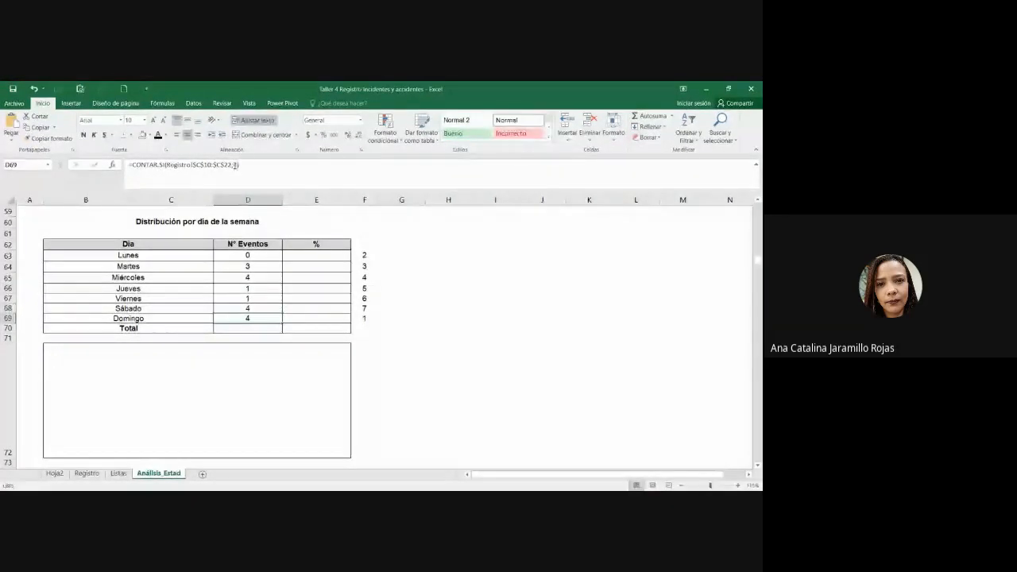
double_click(235, 165)
text(1)
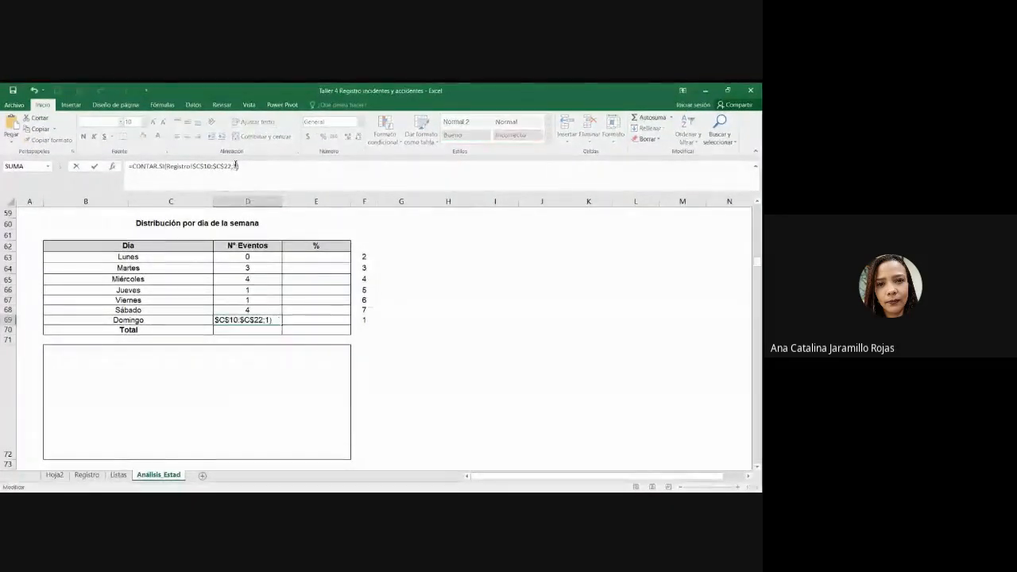
key(Return)
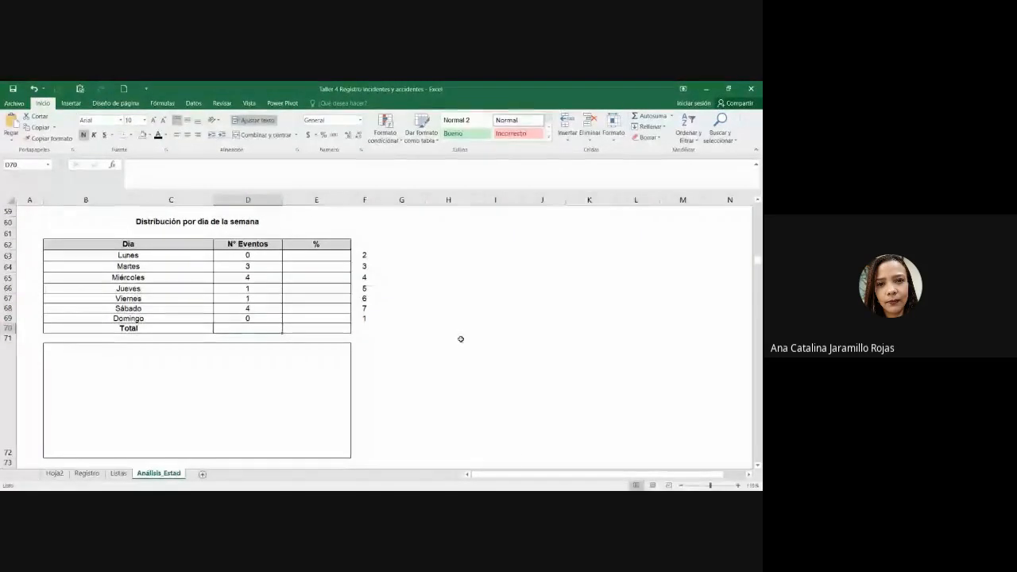
click(257, 306)
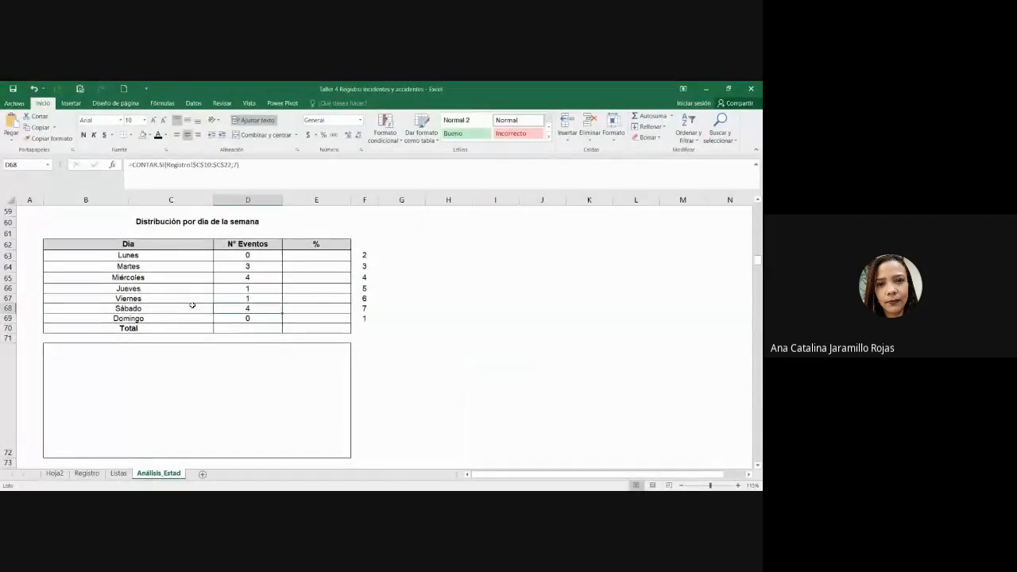
Step: Put =SUMA(D63:D69) in D70 with Autosuma and centre the total of 13
click(254, 329)
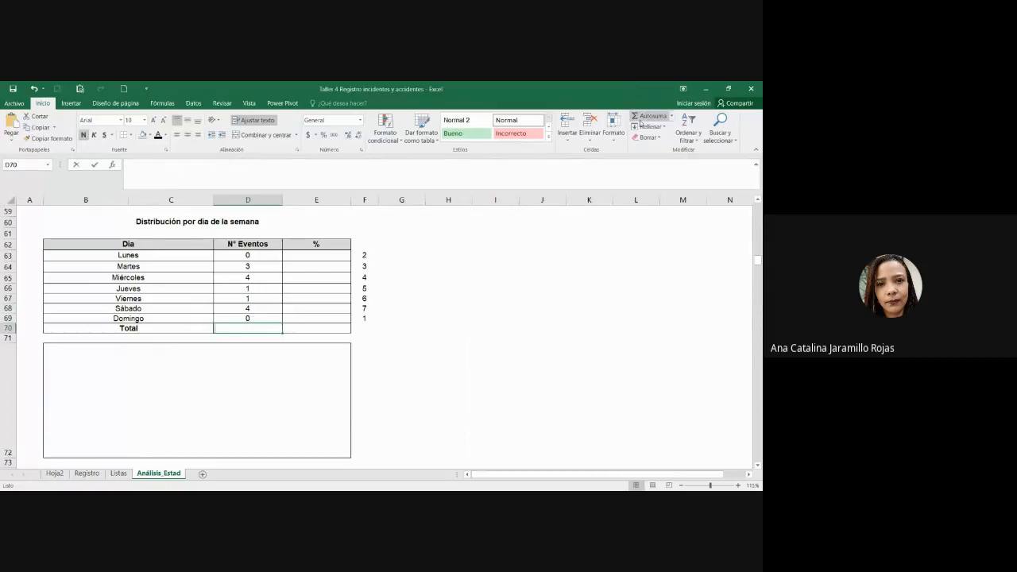
click(641, 121)
click(641, 121)
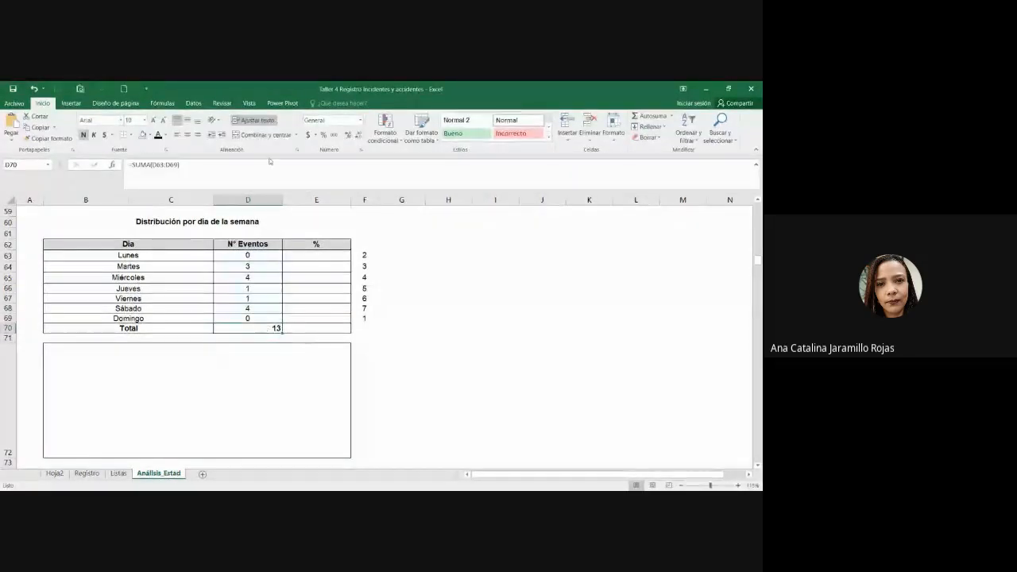
click(187, 134)
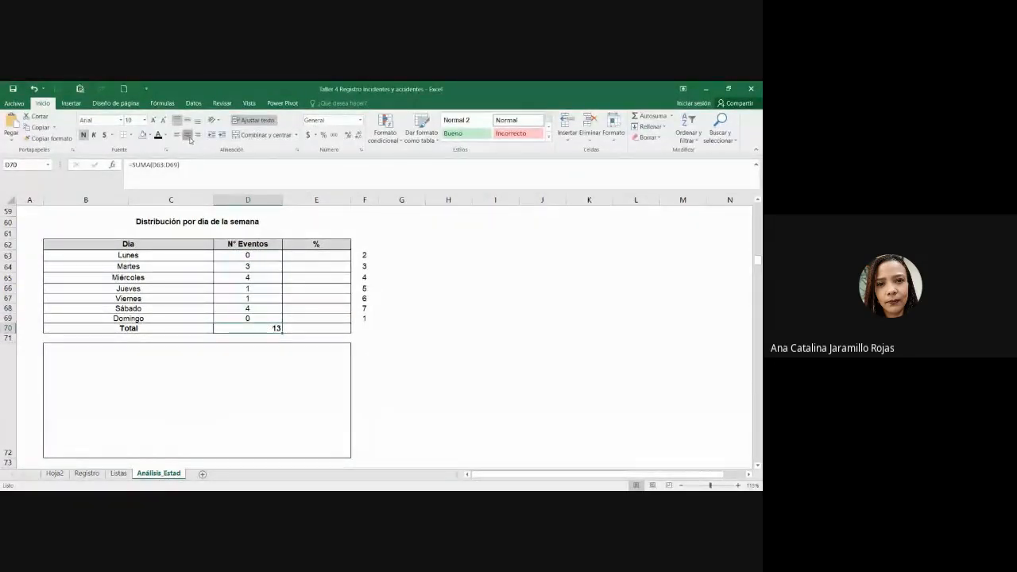
Step: Review the event counts and weekday rows of the table
drag(267, 256, 268, 326)
click(272, 330)
drag(211, 276, 232, 276)
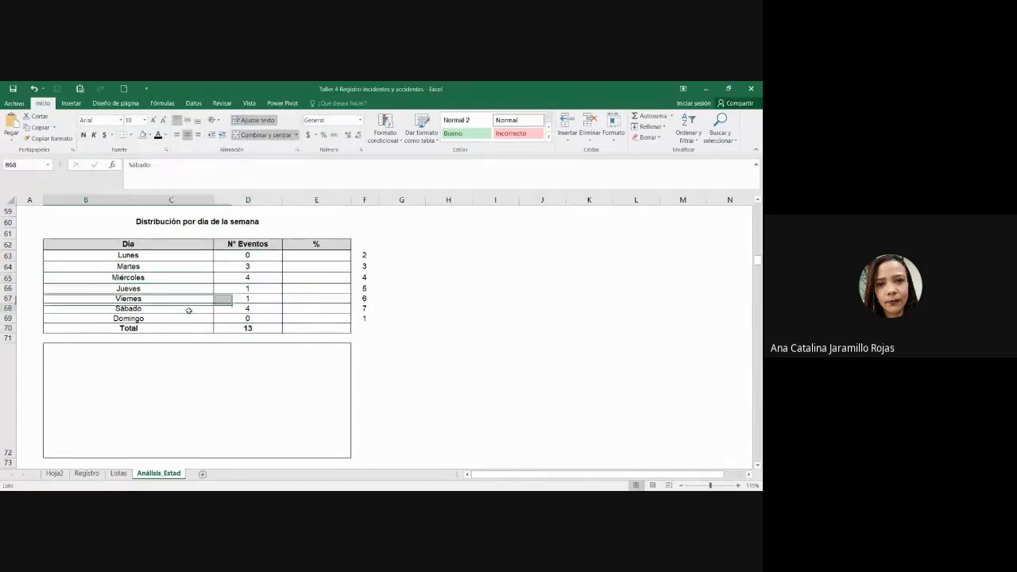
drag(182, 309, 252, 314)
click(249, 310)
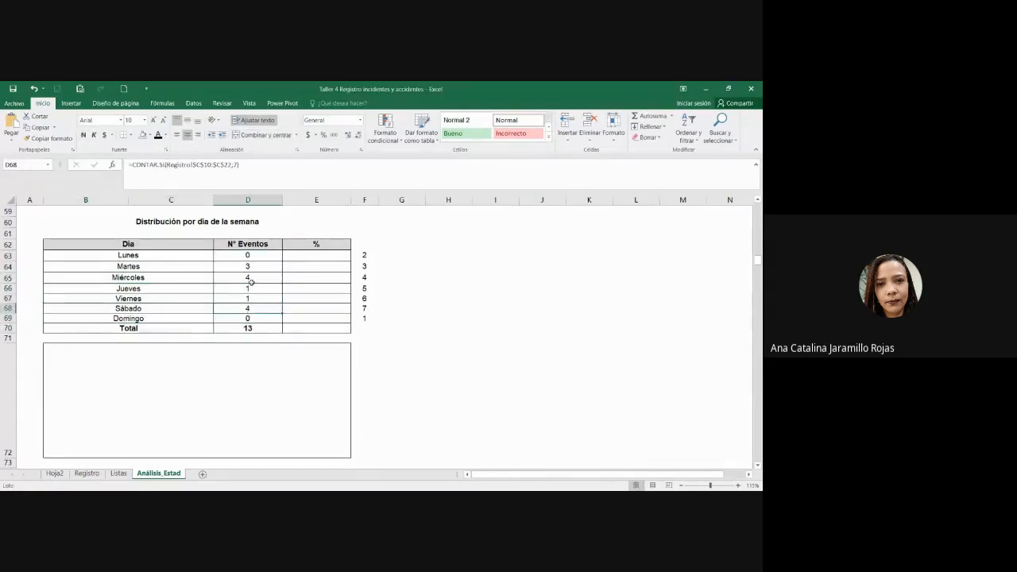
drag(250, 270, 161, 266)
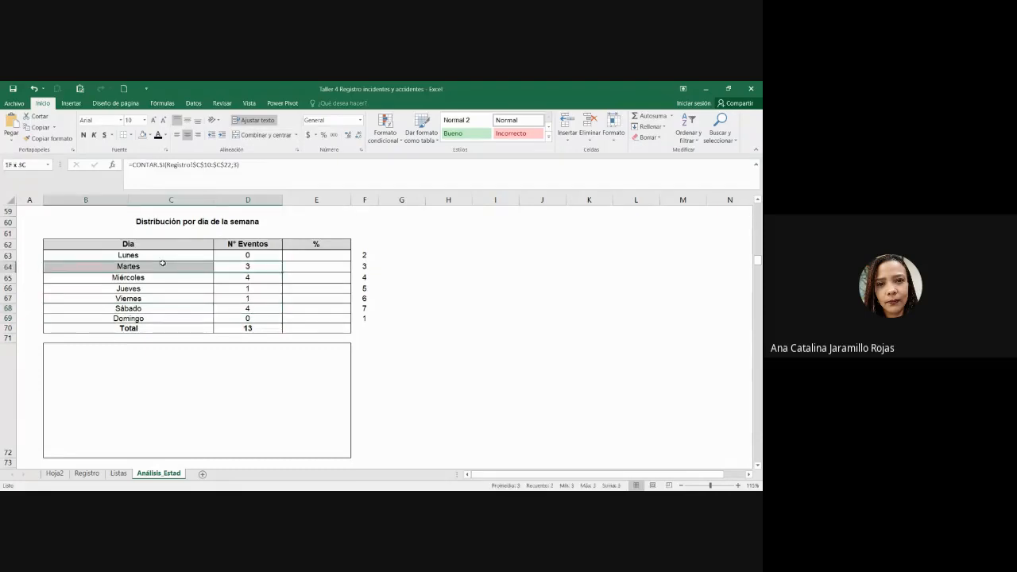
mouse_move(246, 308)
mouse_down()
mouse_move(170, 302)
mouse_move(222, 291)
mouse_move(260, 296)
mouse_up()
Step: Enter =D63/$D$70 in E63, centre it as a percentage, and fill it down to E69
click(317, 253)
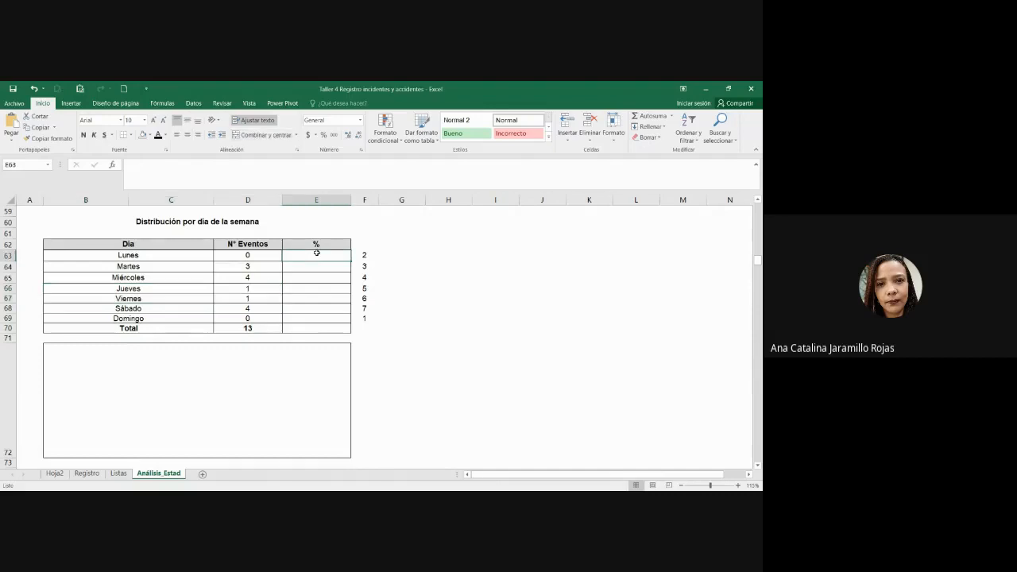
text(=)
click(268, 254)
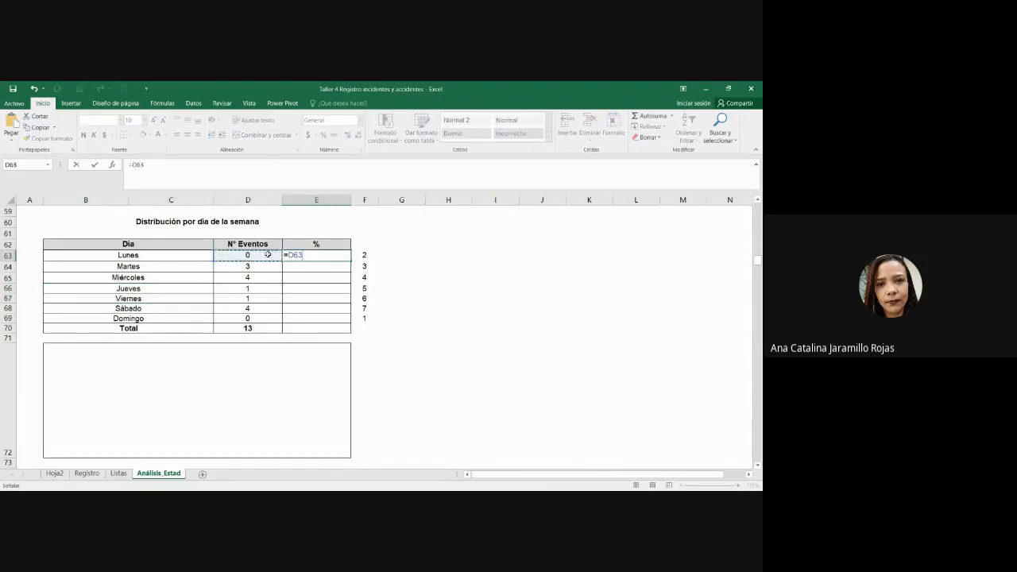
text(/)
click(250, 331)
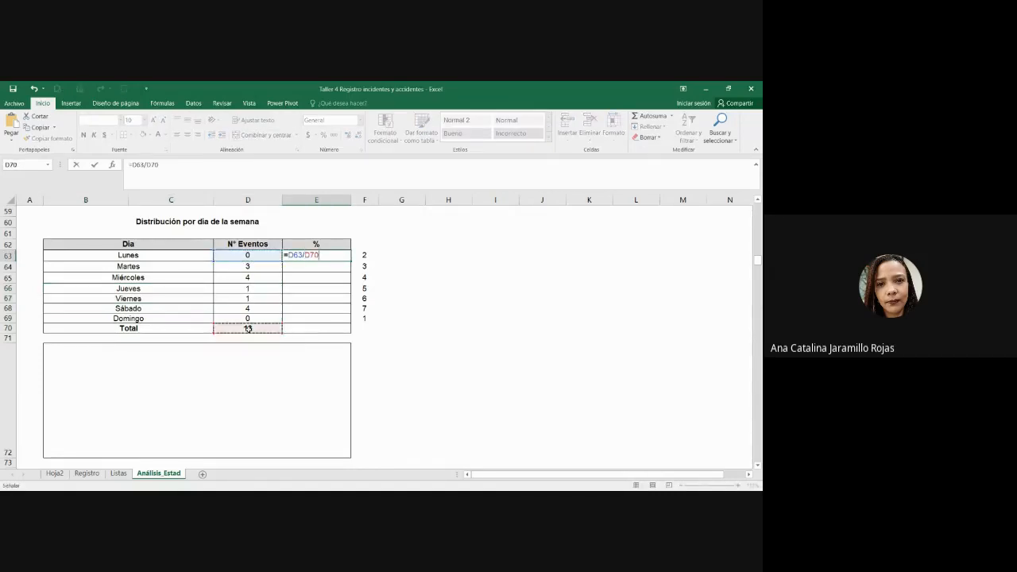
key(Return)
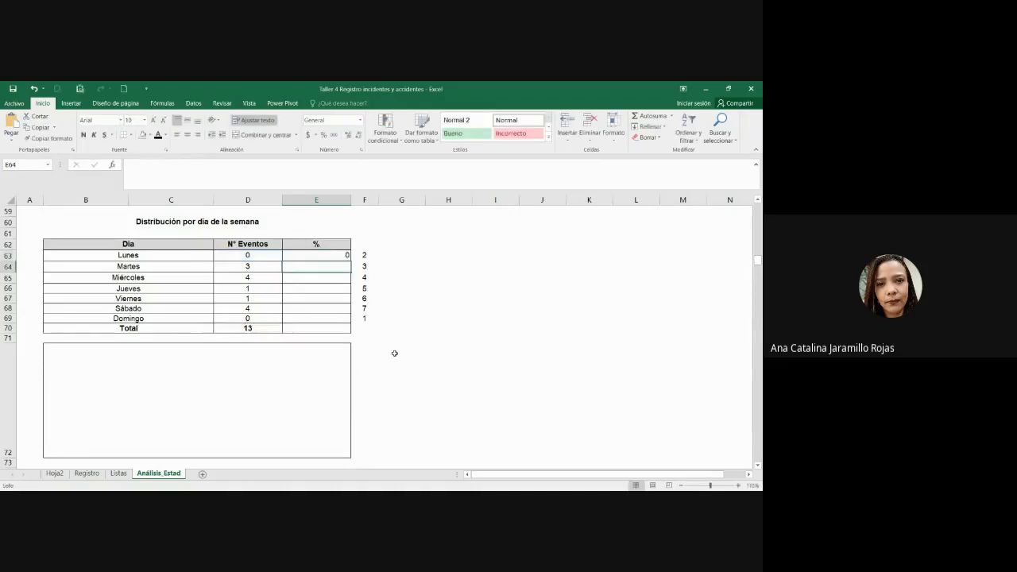
click(334, 256)
click(186, 135)
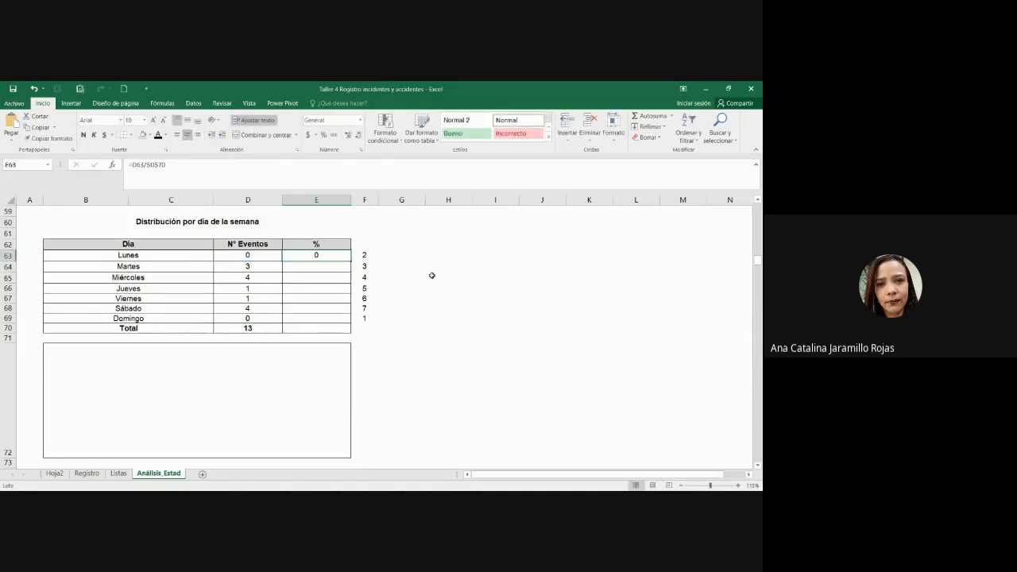
click(323, 135)
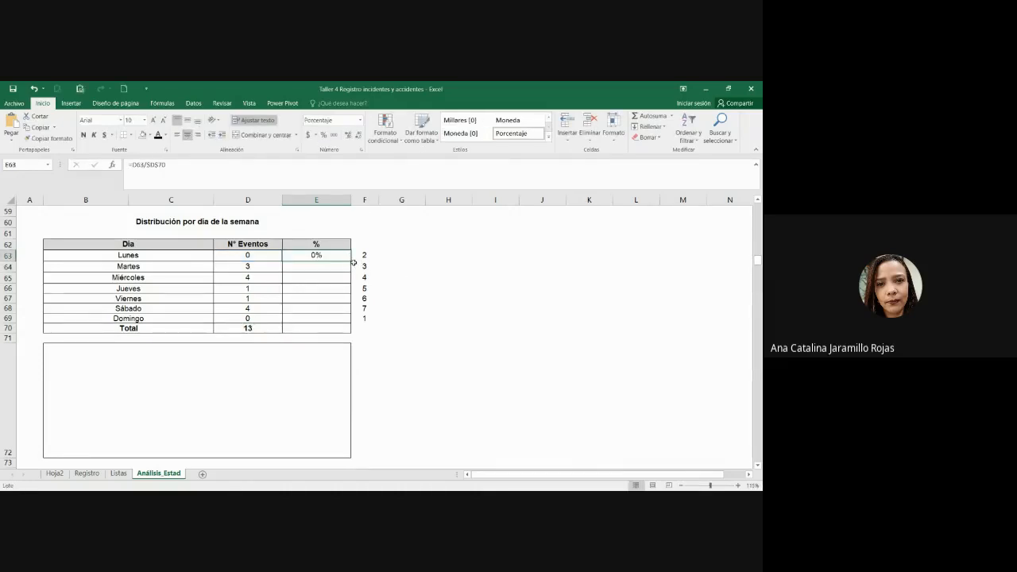
drag(353, 262, 339, 322)
Step: Copy the SUMA total into E70 and format it as a percentage showing 100%
click(272, 326)
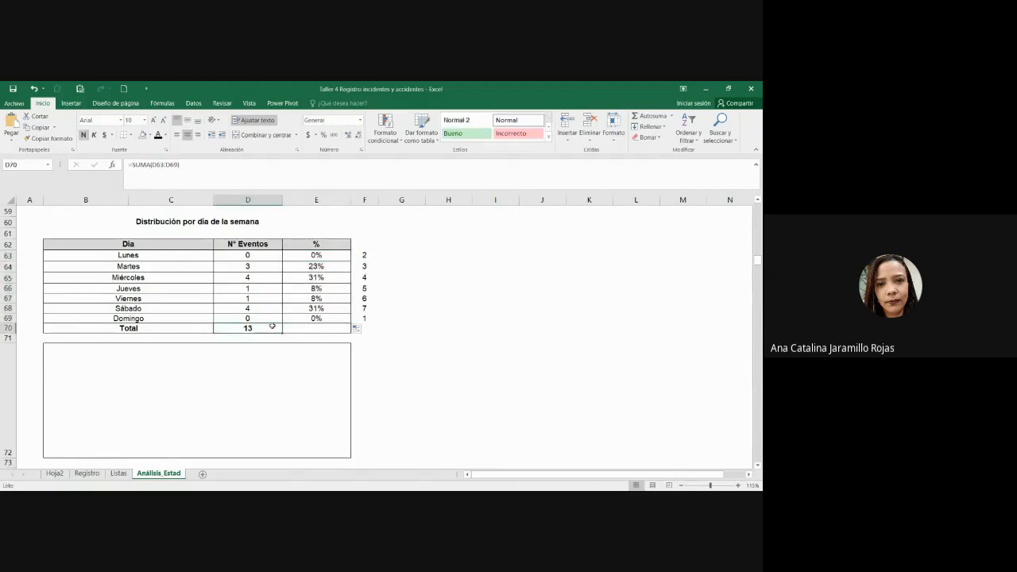
key(ctrl+c)
click(315, 336)
key(ctrl+v)
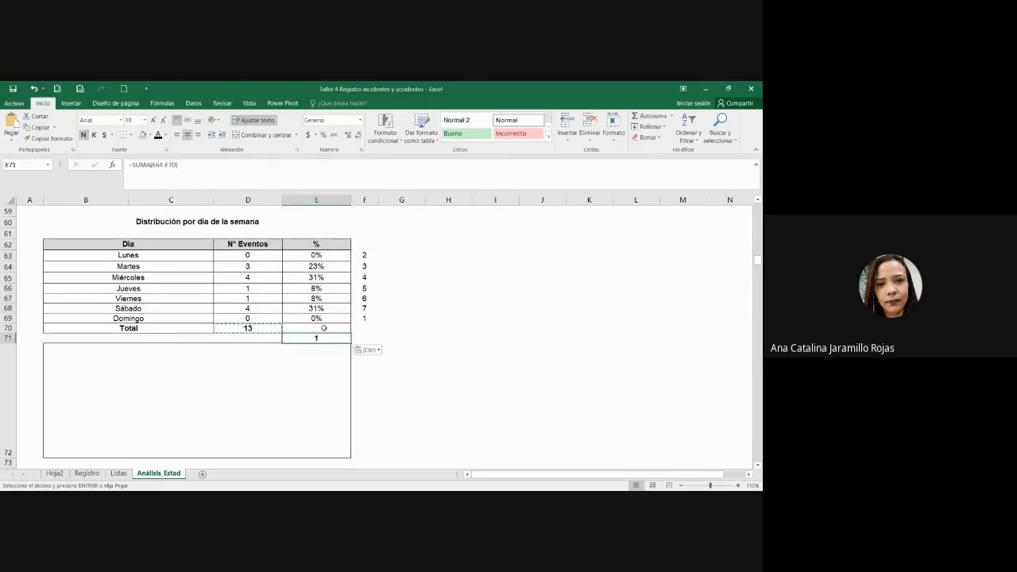
key(ctrl+z)
click(326, 328)
key(ctrl+v)
click(305, 167)
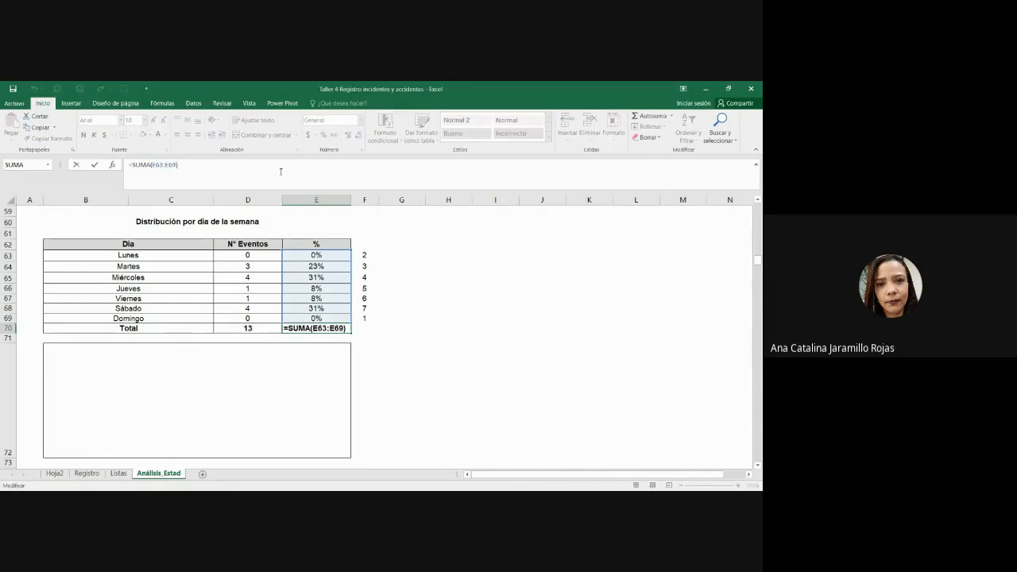
key(Escape)
click(323, 135)
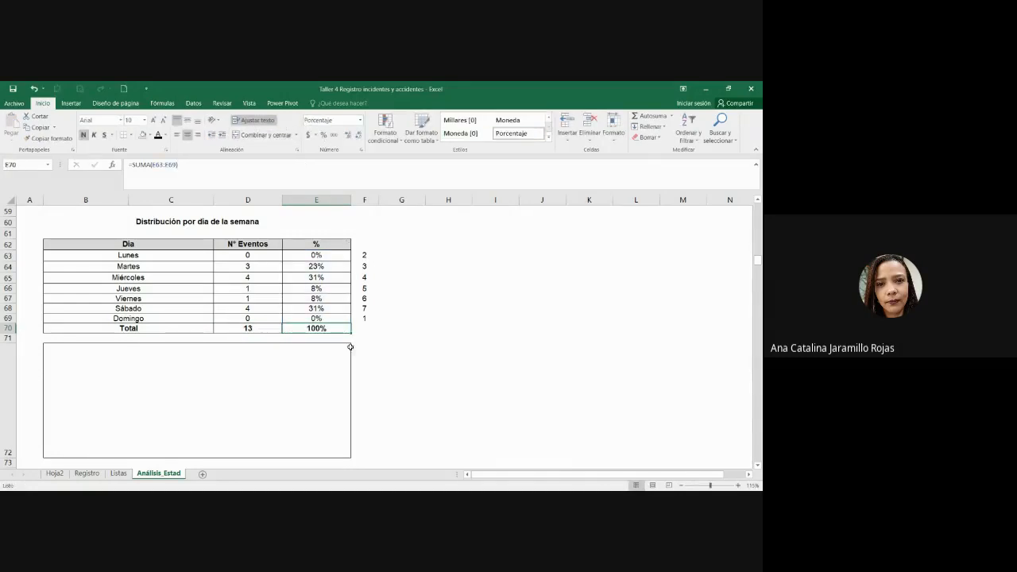
click(352, 302)
click(341, 307)
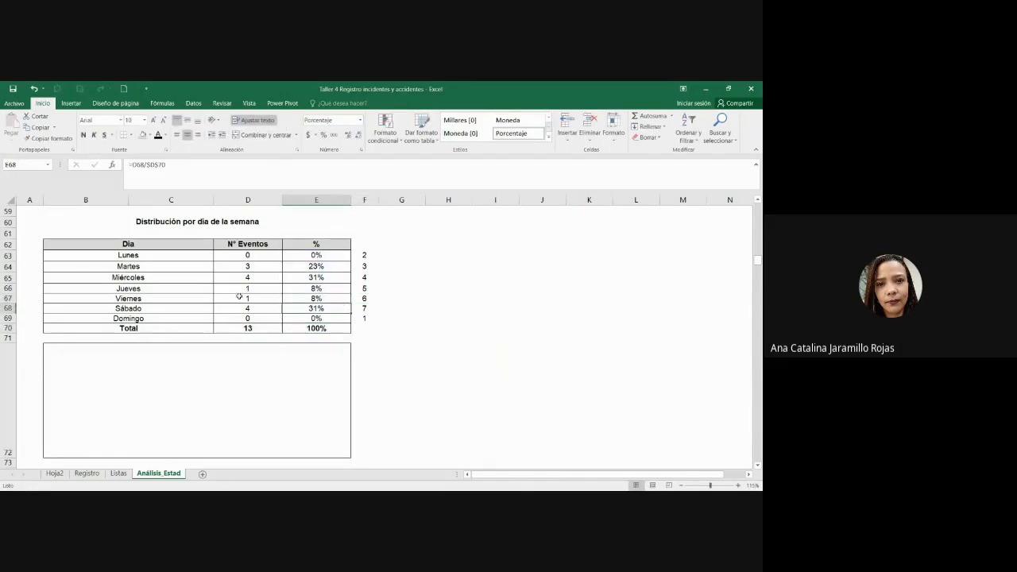
drag(179, 310, 306, 308)
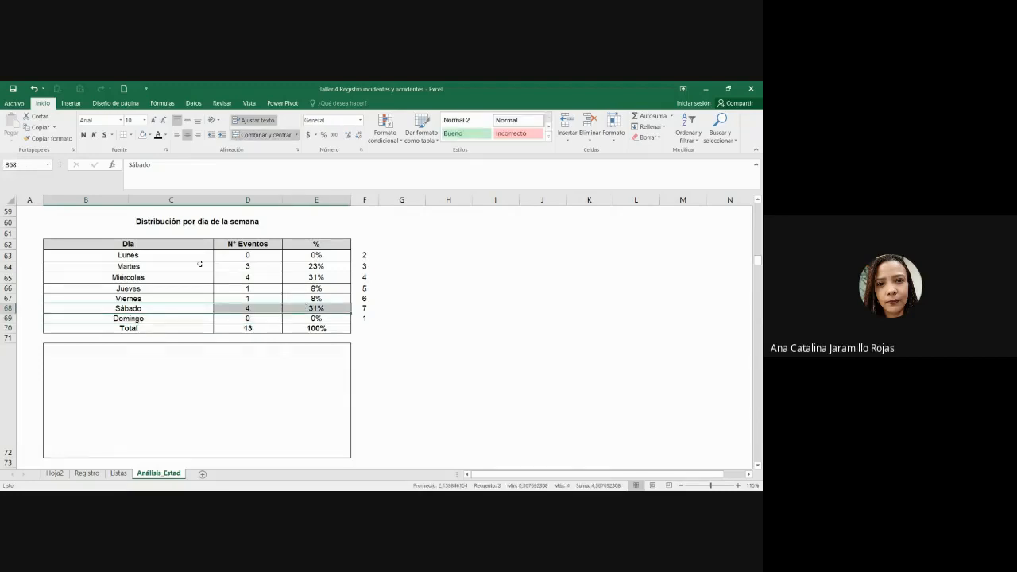
ctrl+drag(199, 277, 290, 276)
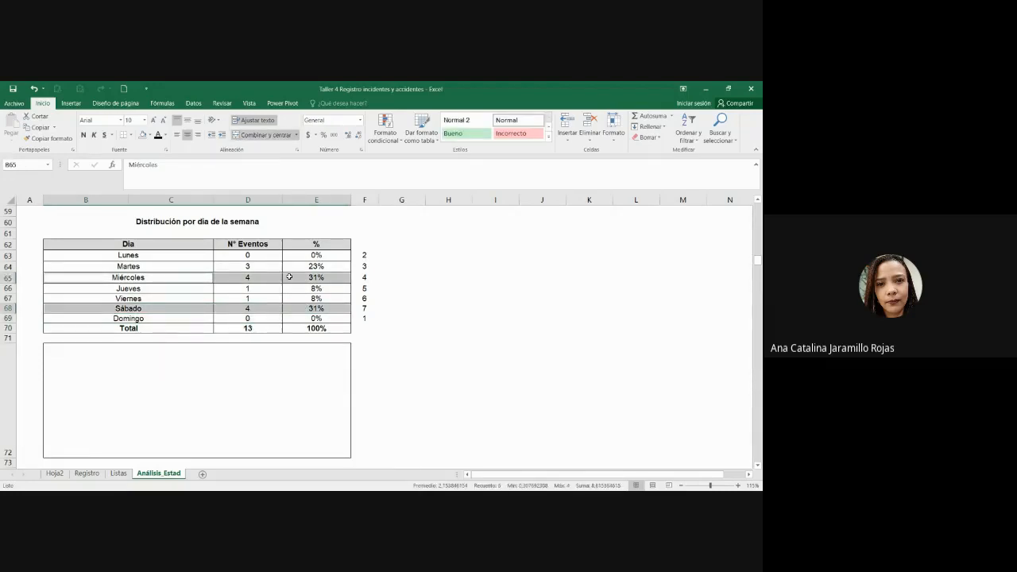
click(542, 328)
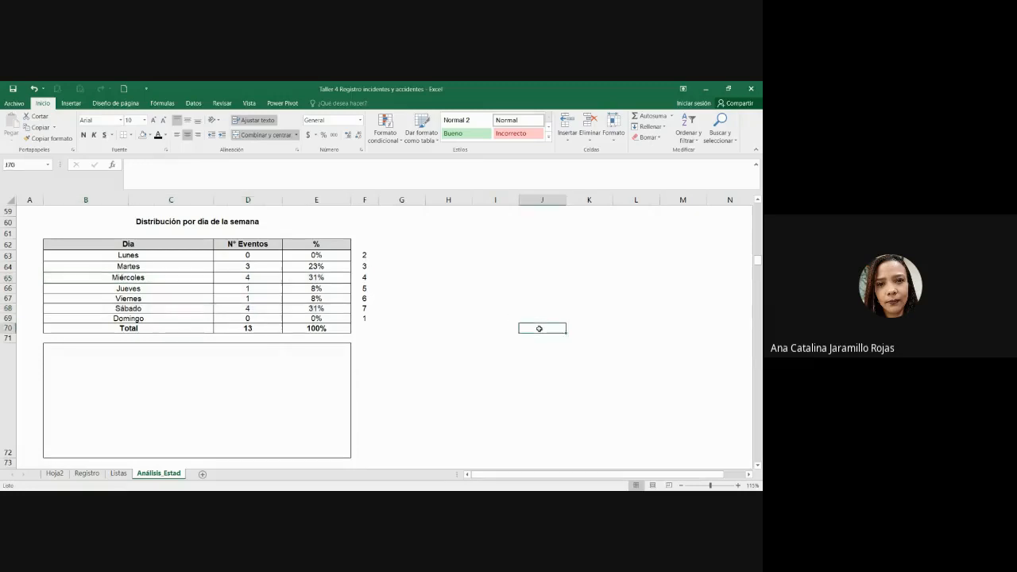
key(alt+Tab)
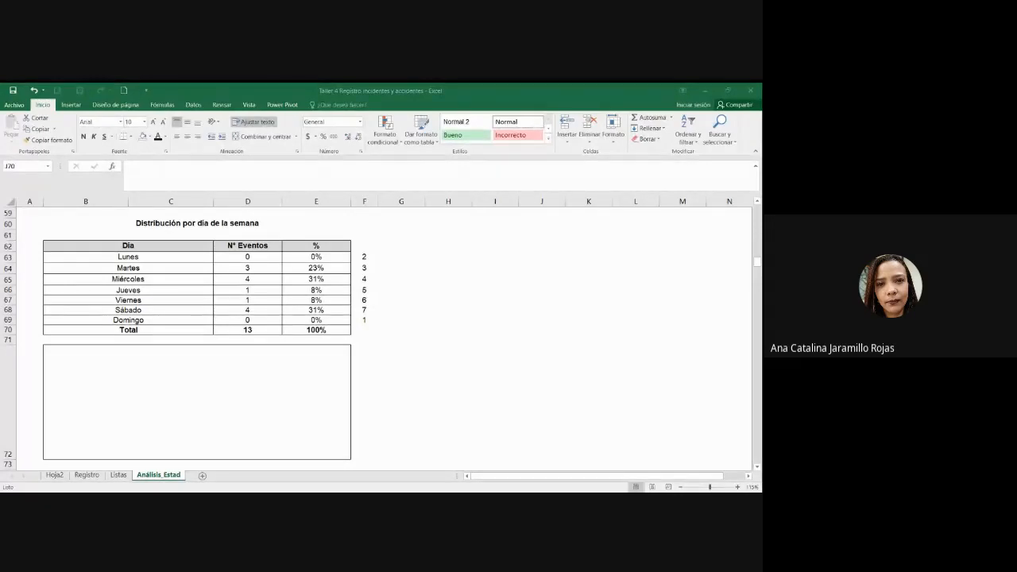
key(alt+Tab)
click(265, 379)
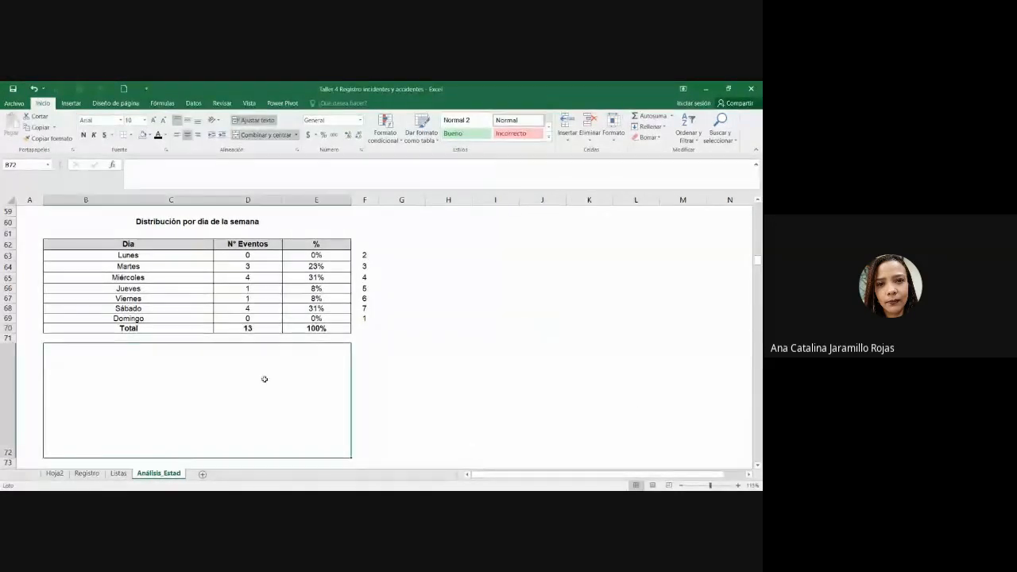
scroll(265, 379, down, 1)
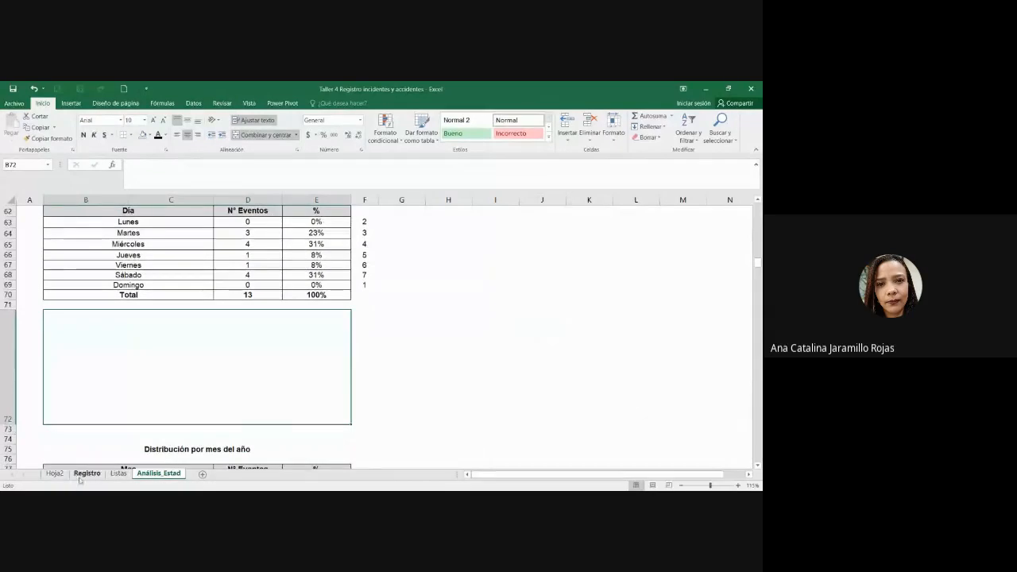
click(86, 474)
click(119, 292)
key(Down)
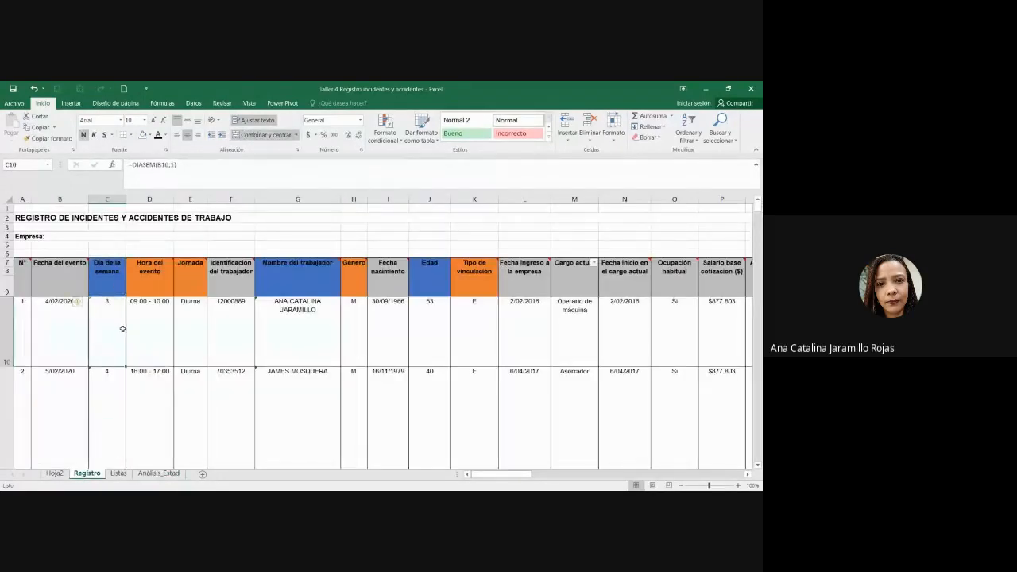
scroll(105, 440, down, 4)
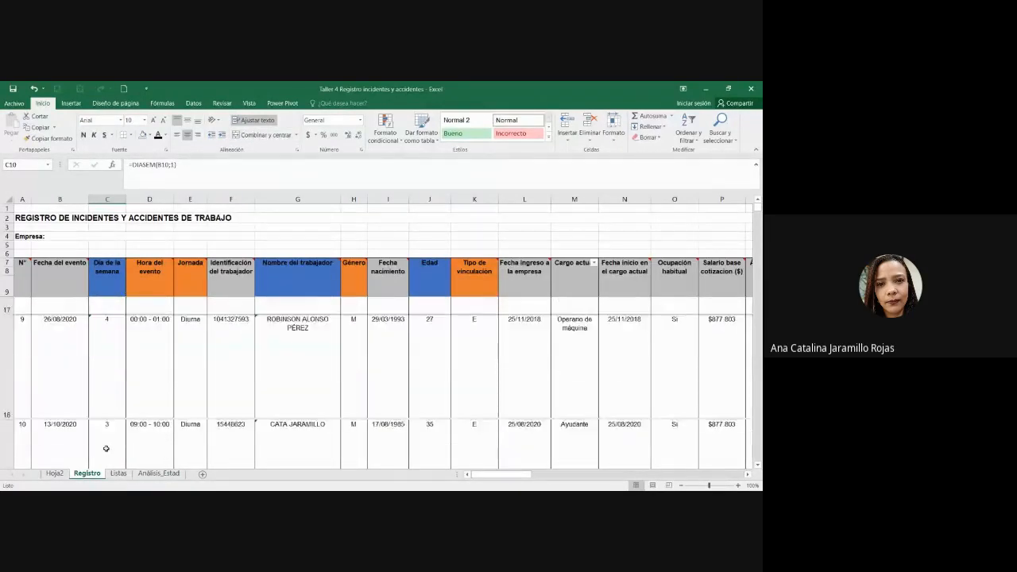
scroll(111, 446, up, 4)
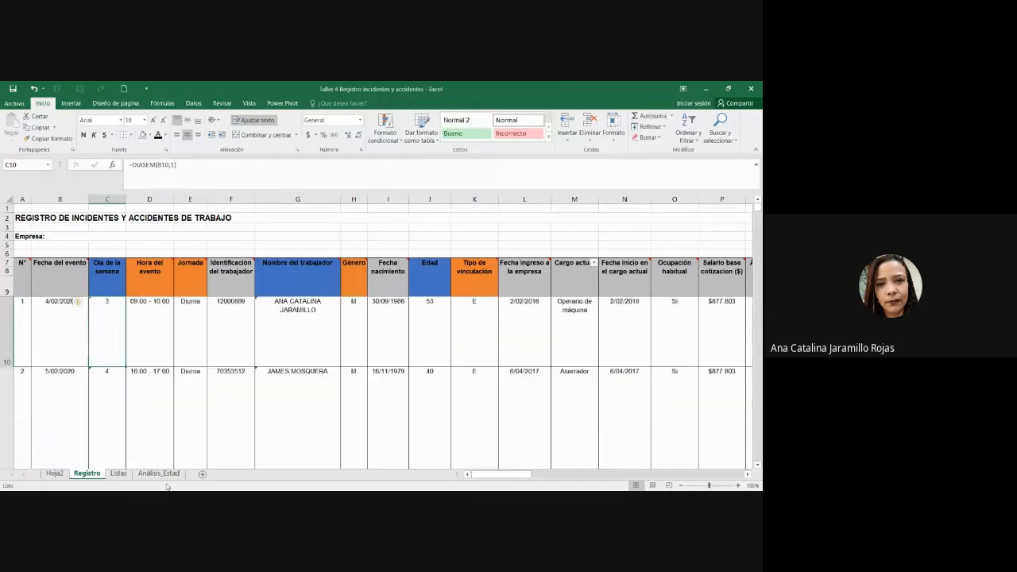
click(158, 473)
scroll(268, 377, up, 4)
scroll(268, 377, down, 4)
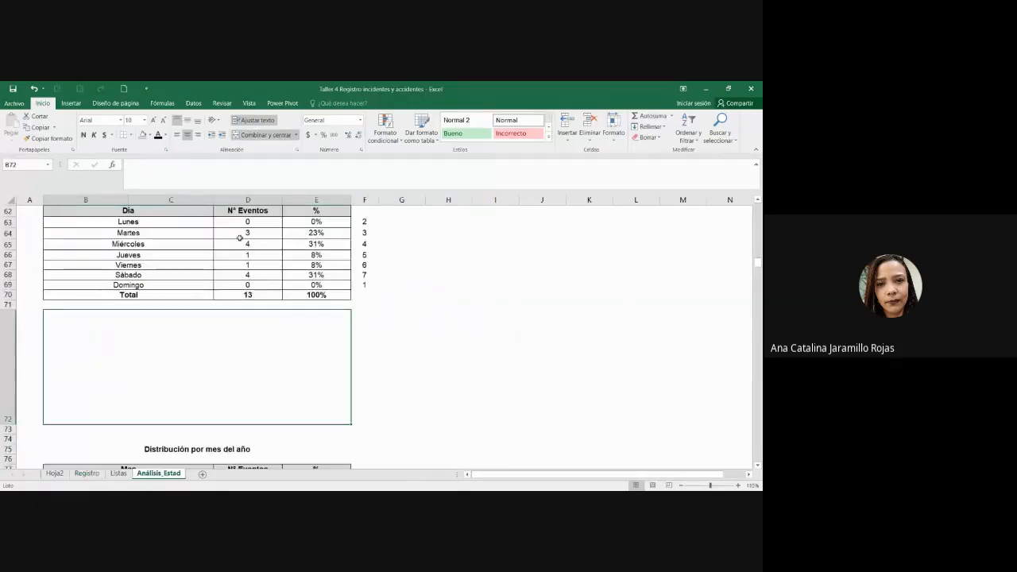
drag(241, 224, 250, 284)
click(260, 285)
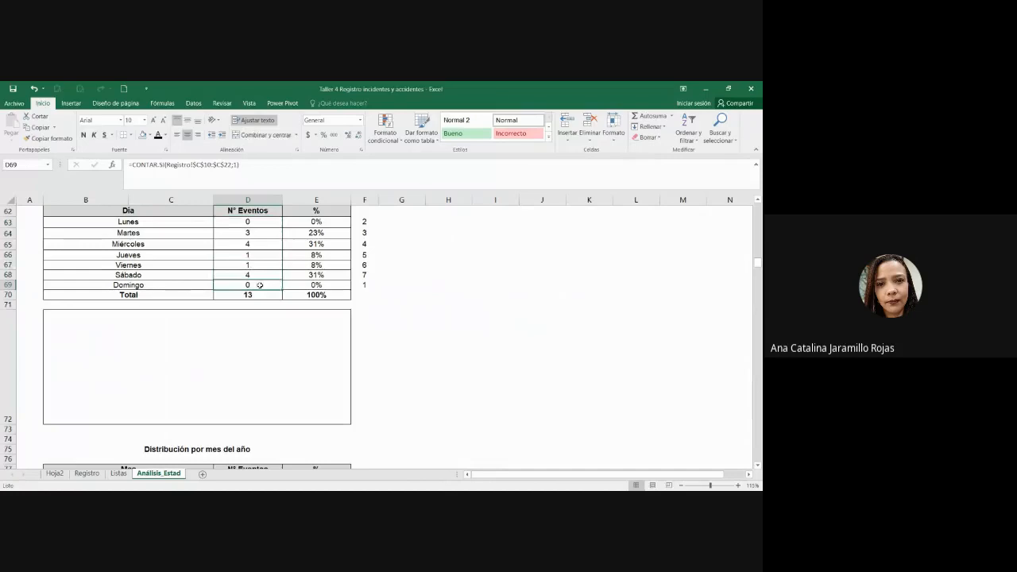
click(291, 381)
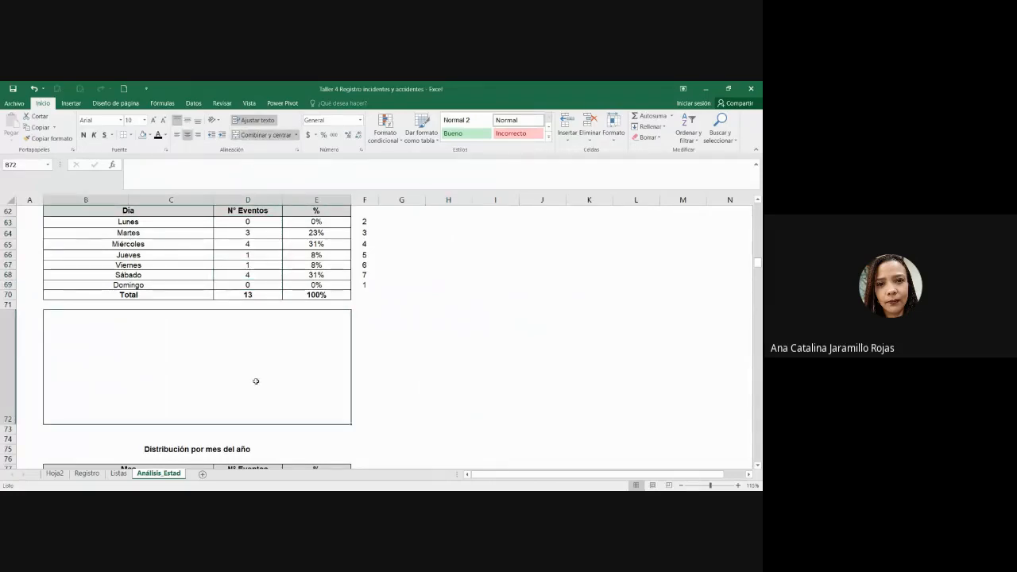
scroll(213, 346, up, 1)
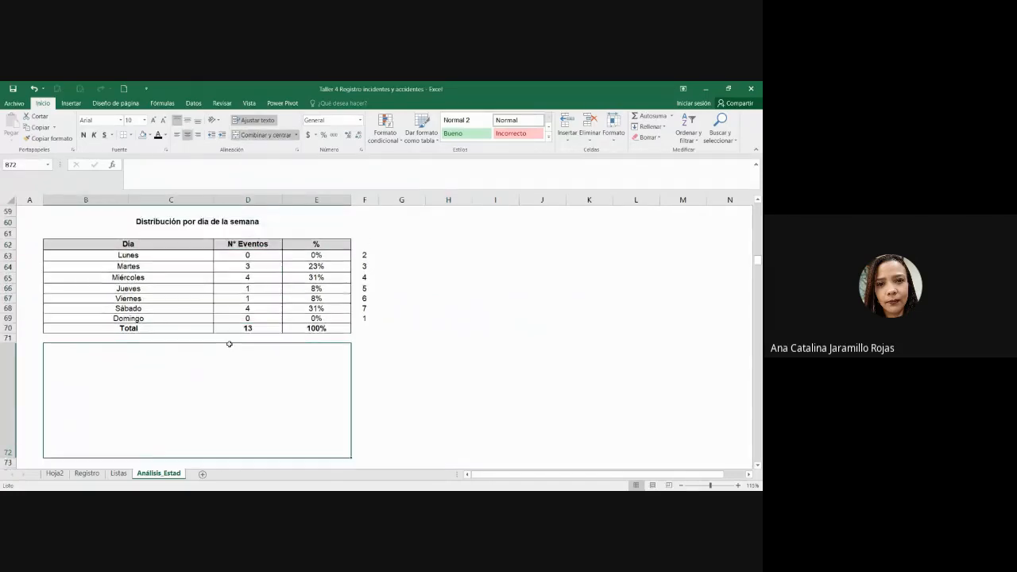
scroll(227, 345, down, 1)
drag(179, 211, 312, 295)
click(312, 295)
click(293, 361)
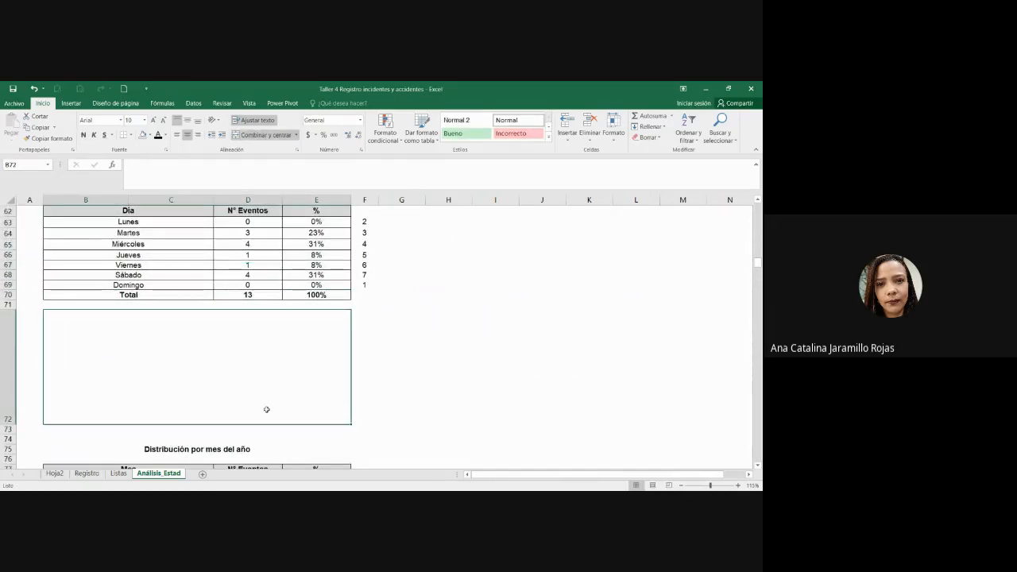
scroll(325, 369, up, 1)
scroll(326, 369, down, 1)
drag(172, 222, 238, 288)
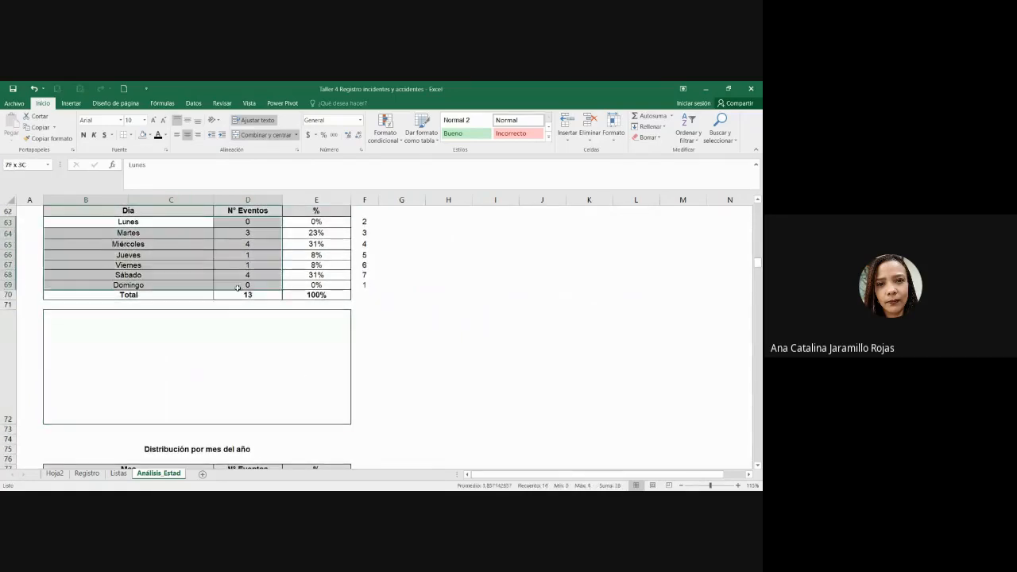
Step: Select the counts D63:D69 and insert a Columna agrupada chart from Insertar
click(237, 288)
drag(264, 282, 264, 282)
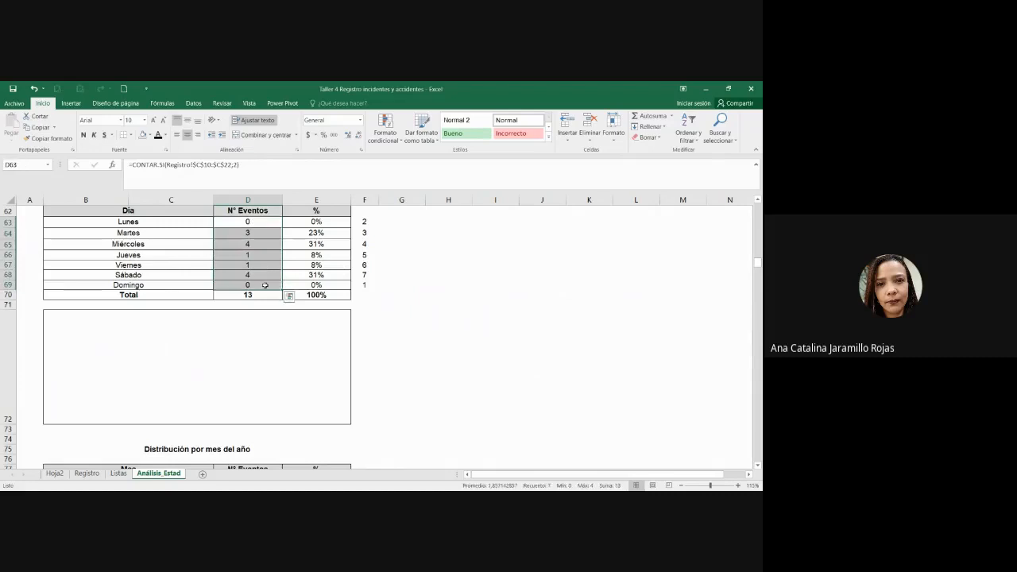
click(71, 104)
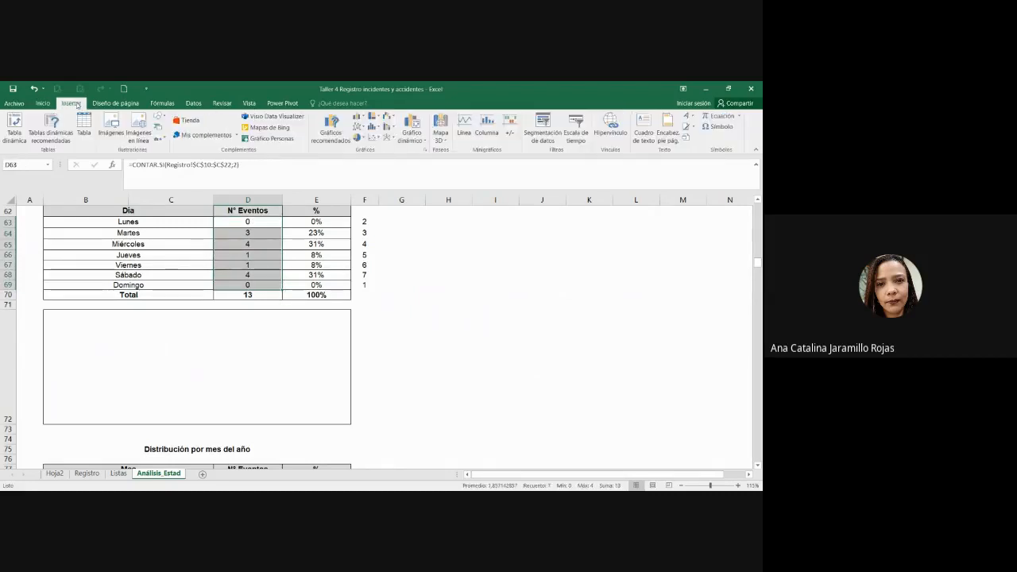
click(358, 126)
click(382, 286)
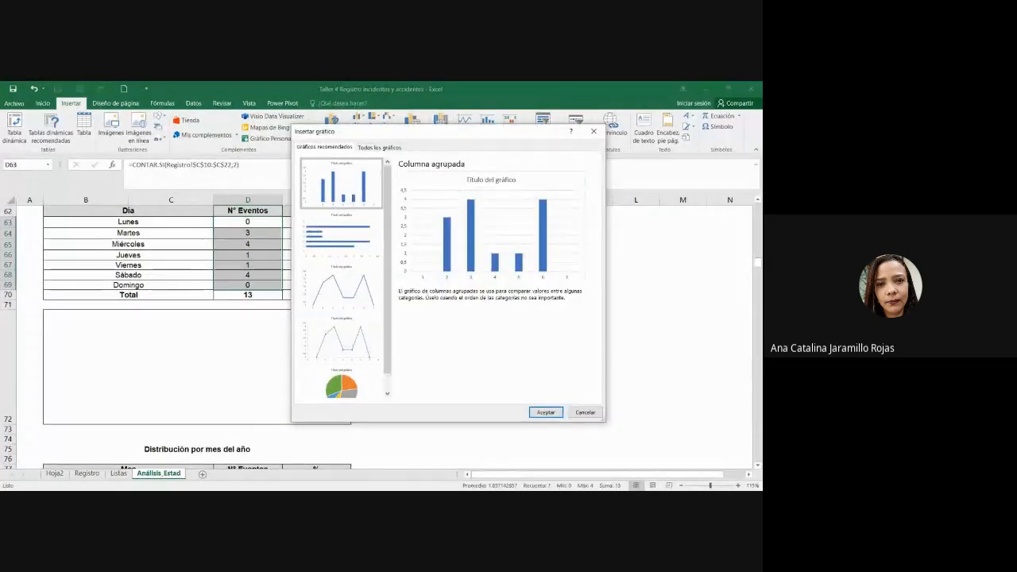
click(546, 411)
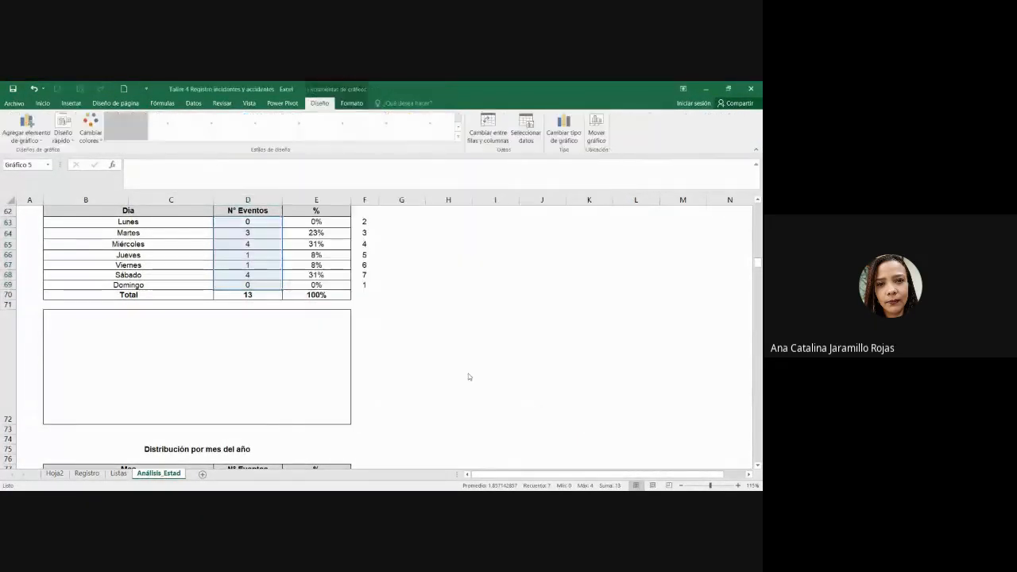
Step: Move the chart into the bordered box under the table, delete its title, and resize it to fit
click(146, 403)
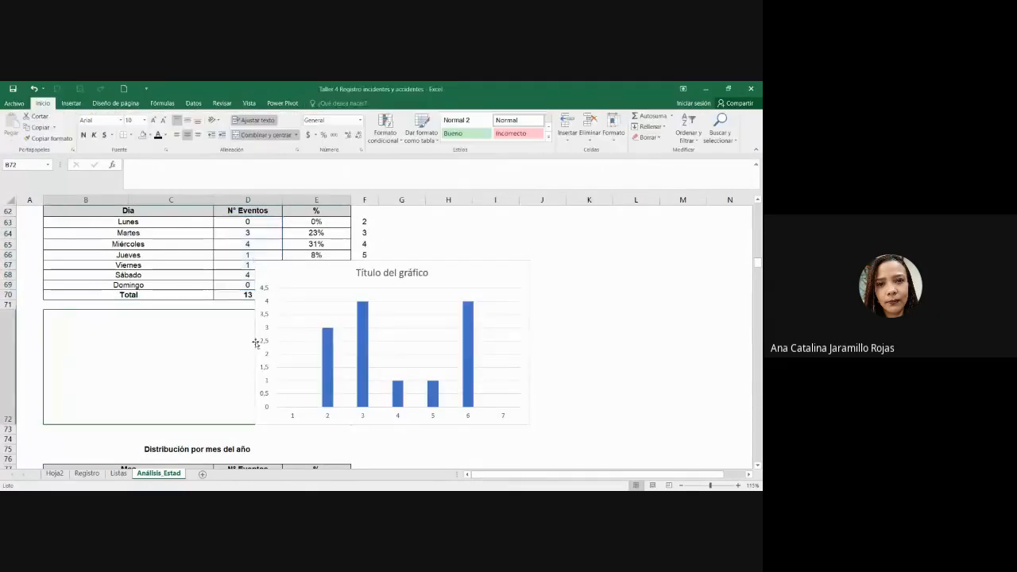
drag(333, 263, 358, 213)
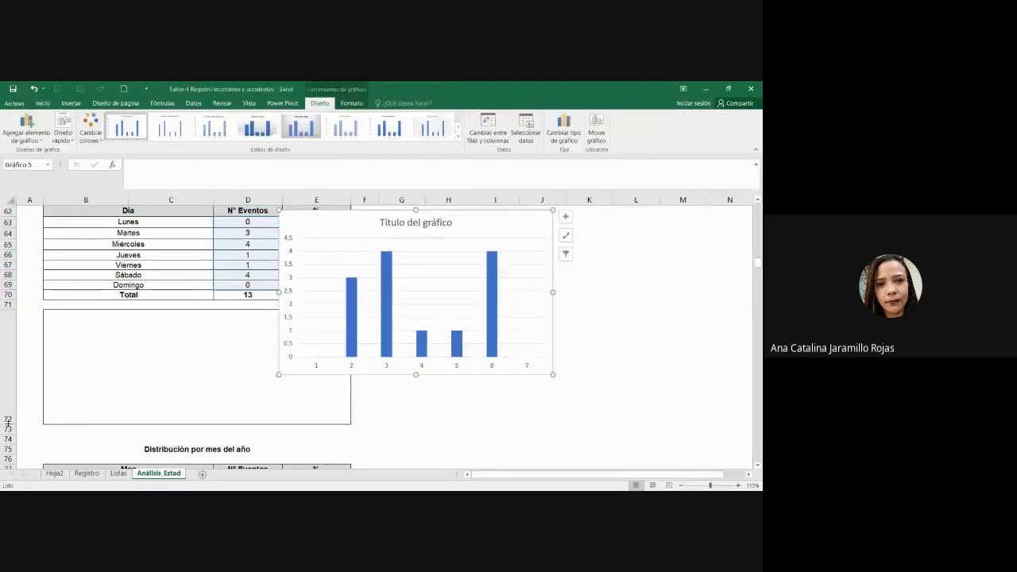
scroll(399, 352, down, 2)
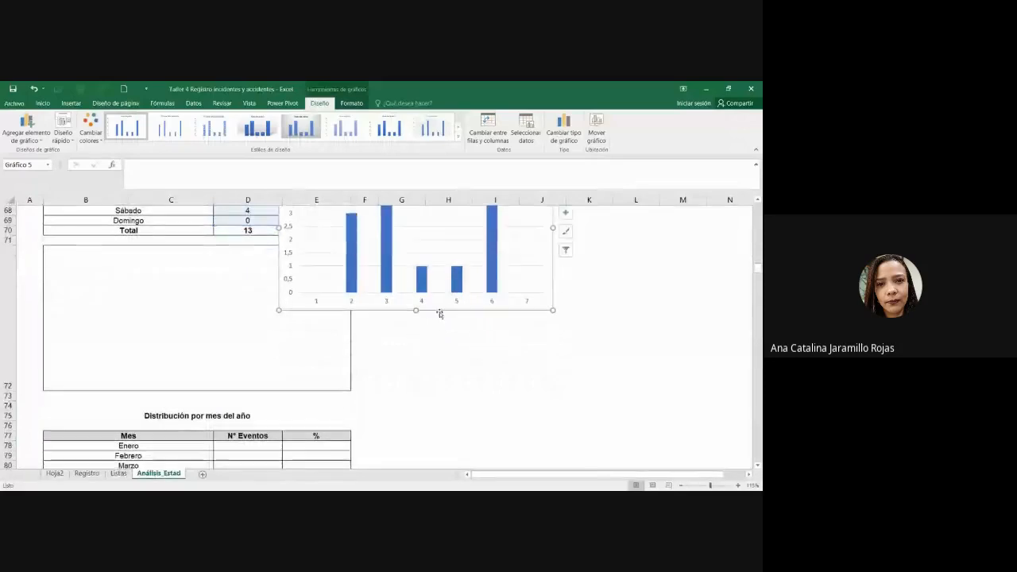
drag(439, 314, 237, 416)
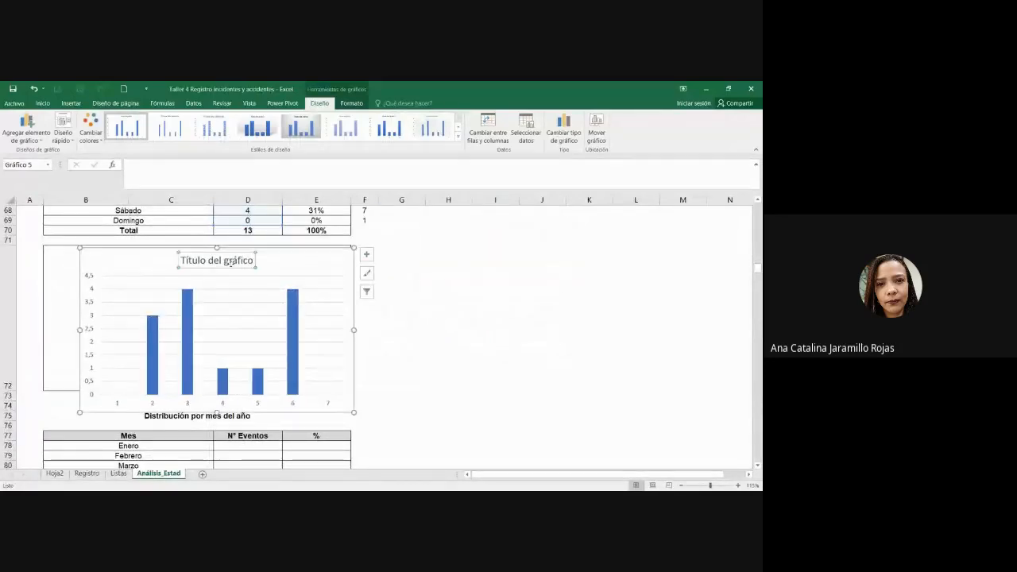
key(Delete)
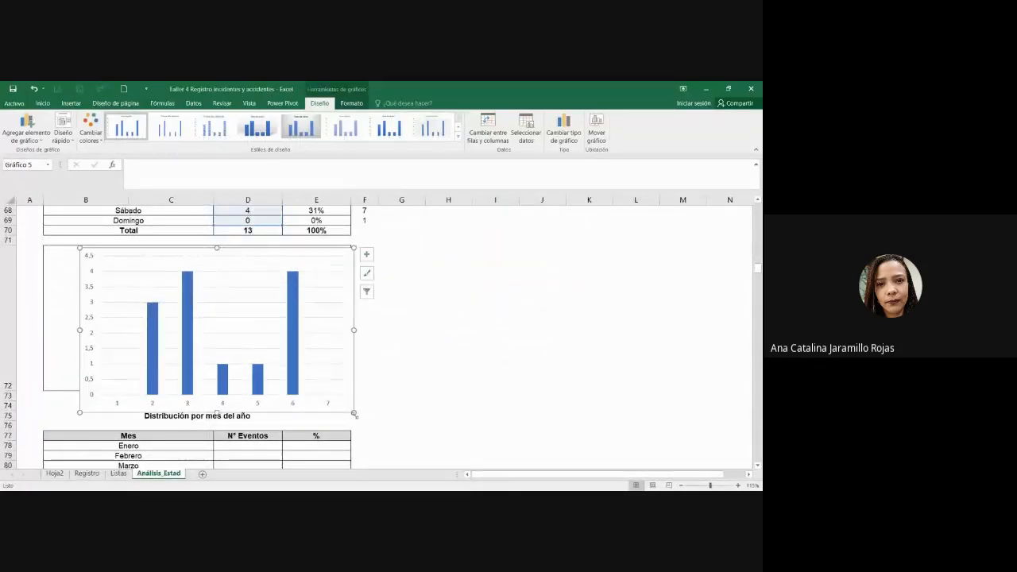
drag(353, 412, 324, 369)
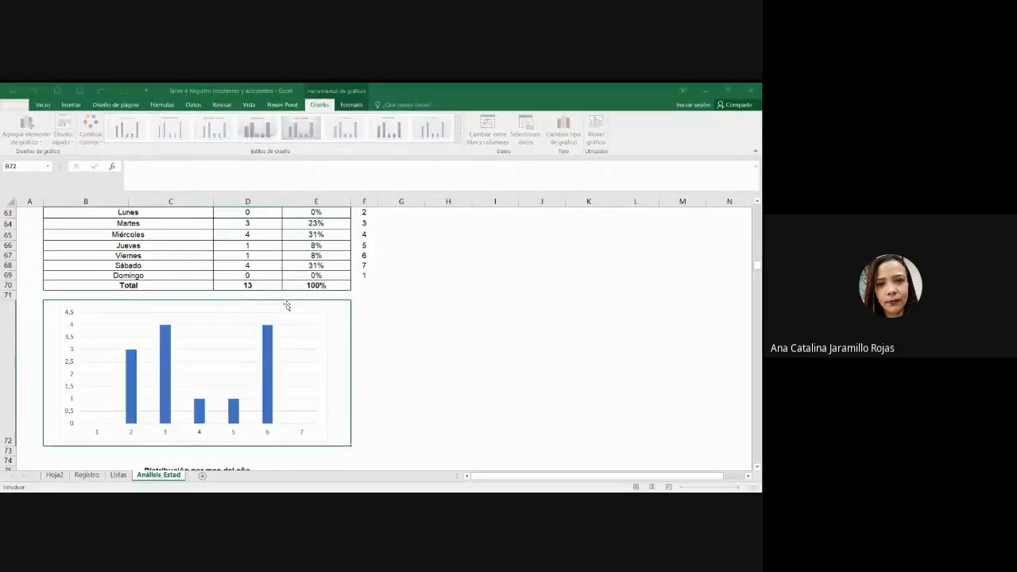
scroll(177, 234, up, 1)
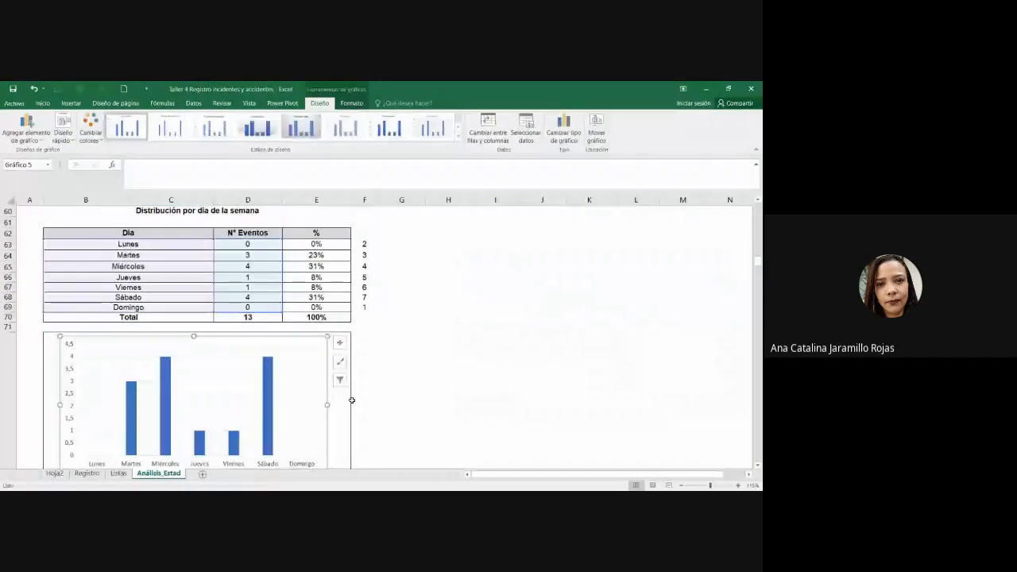
Step: Delete the chart's vertical value axis
scroll(398, 404, down, 1)
click(450, 411)
click(294, 430)
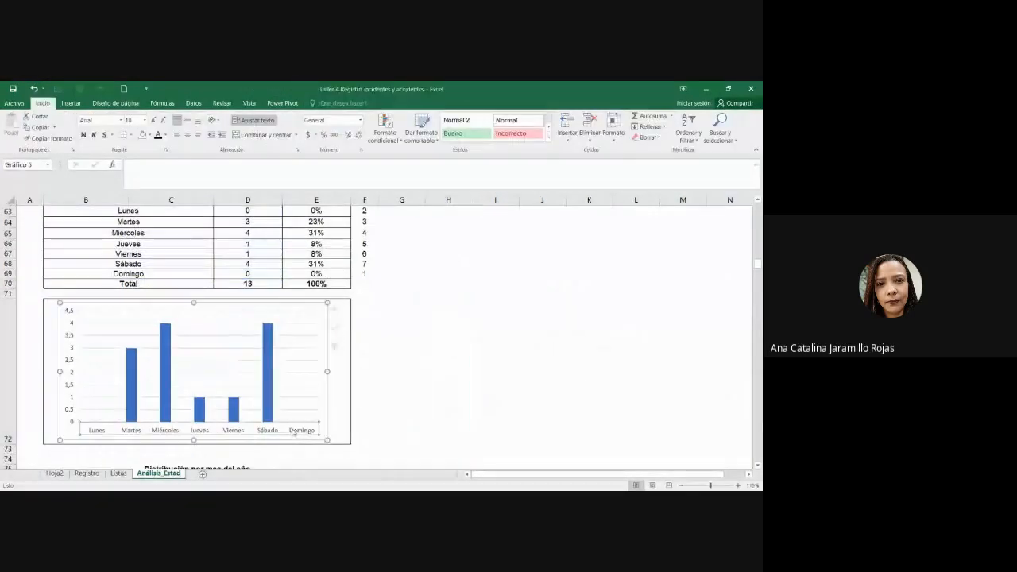
click(70, 391)
key(Delete)
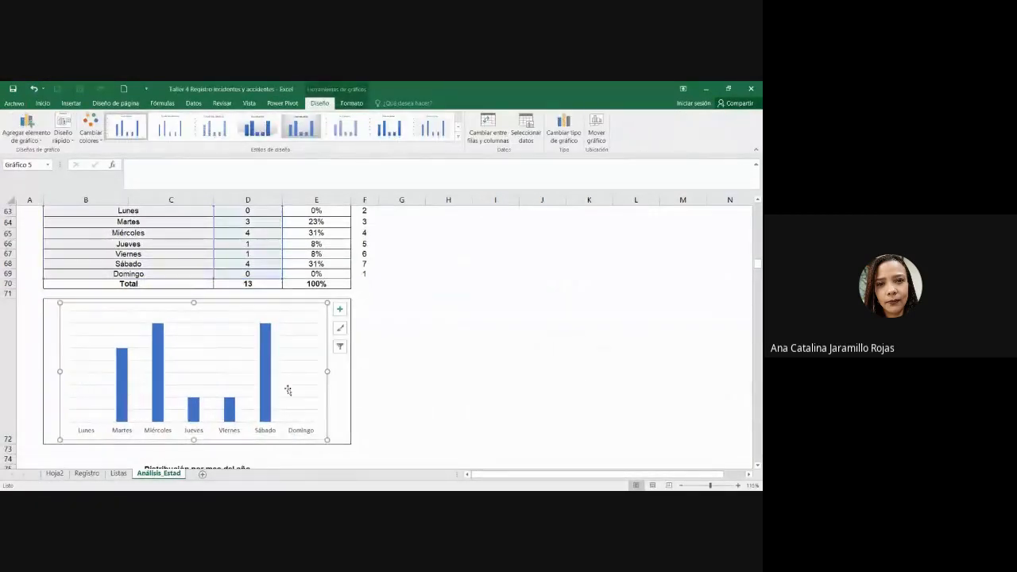
Step: Turn on data labels for the bars and make the weekday axis labels bold
click(339, 309)
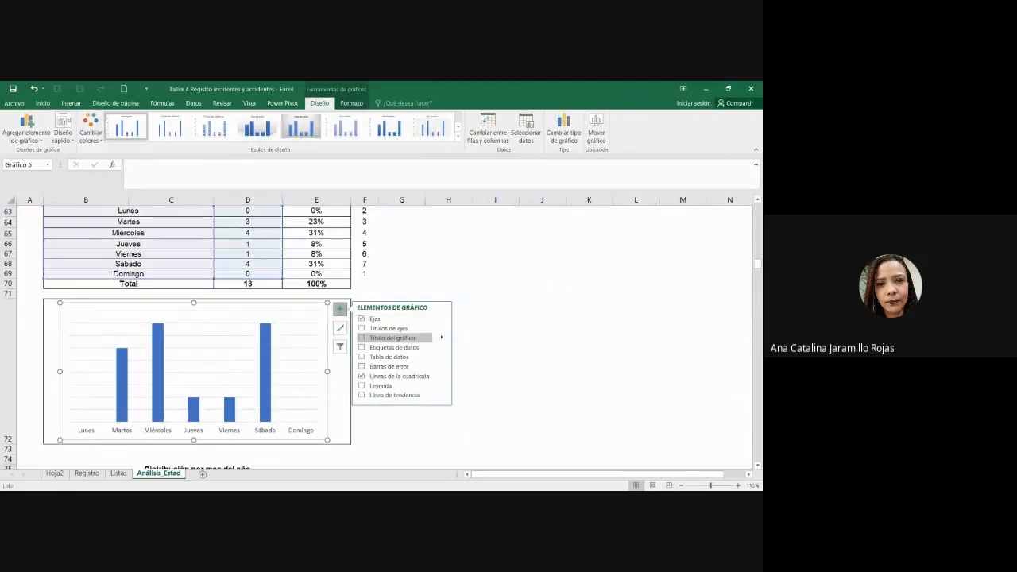
click(390, 348)
click(541, 375)
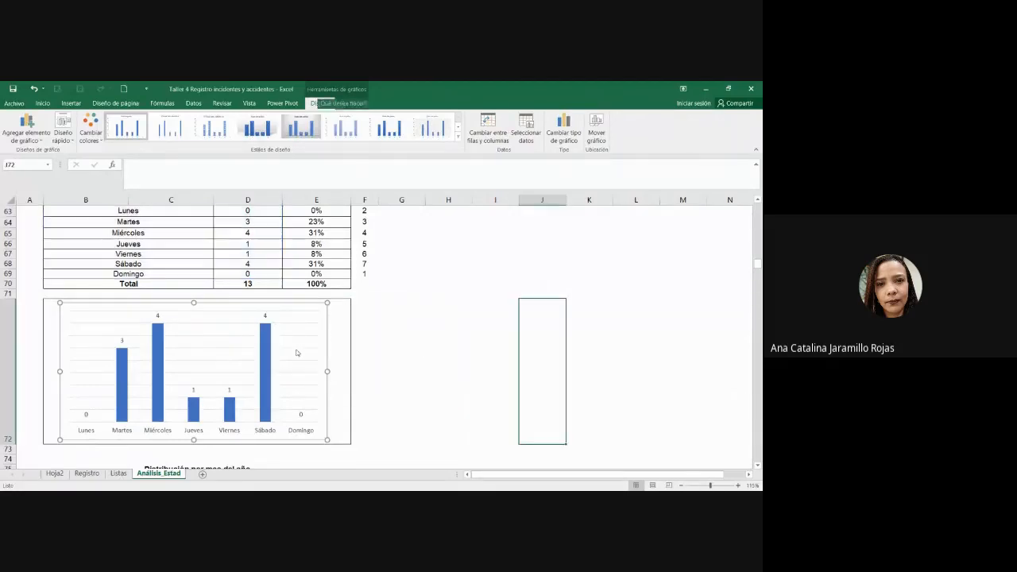
click(89, 433)
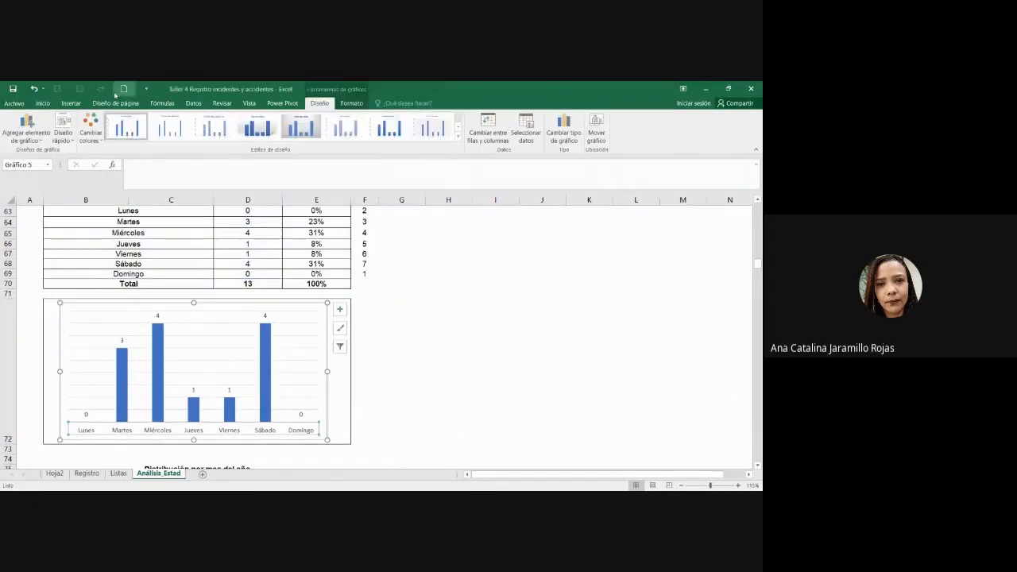
click(42, 103)
click(83, 136)
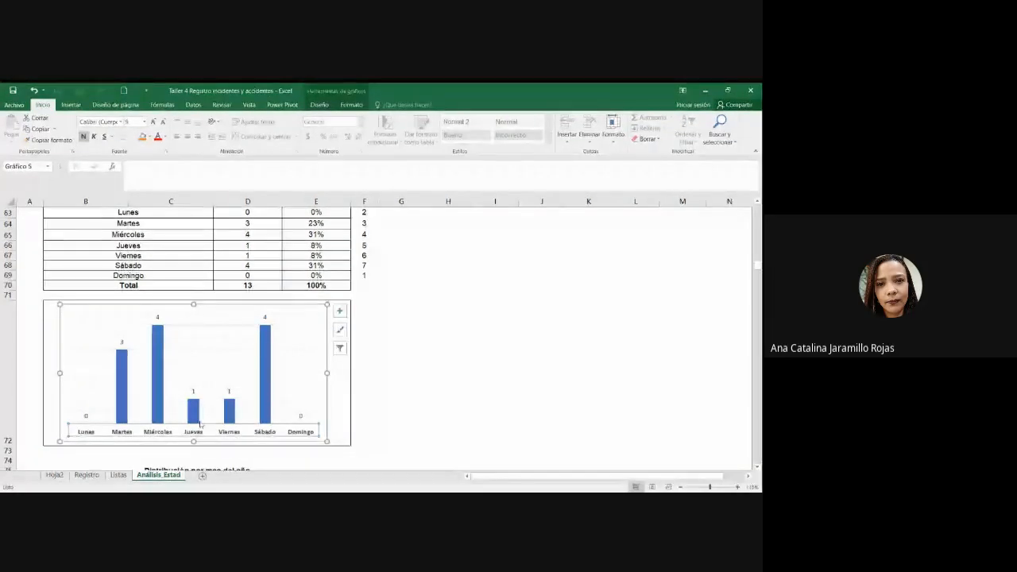
Step: Delete the helper day codes in F63:F69 beside the table
click(387, 429)
click(325, 427)
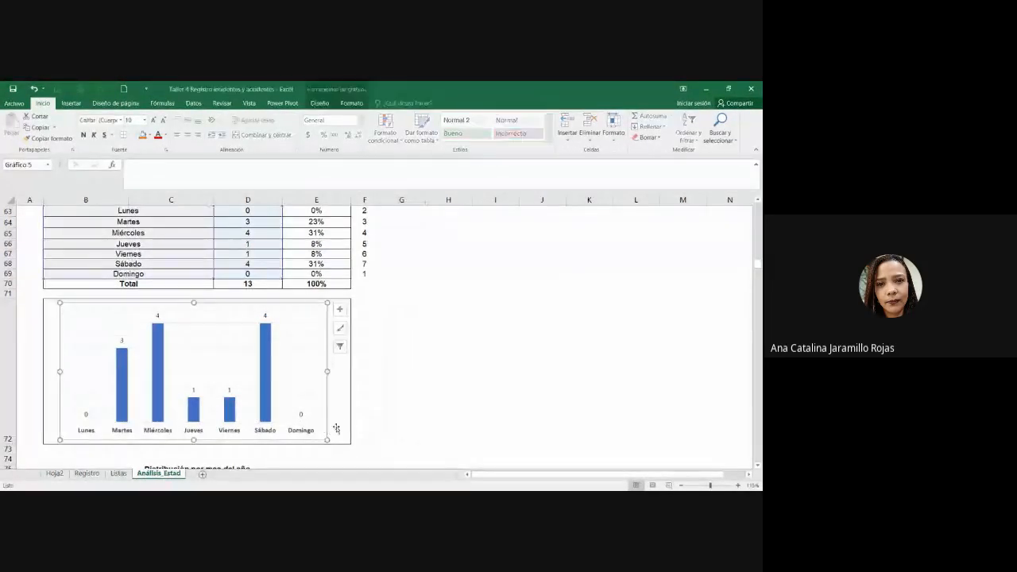
click(344, 421)
click(328, 411)
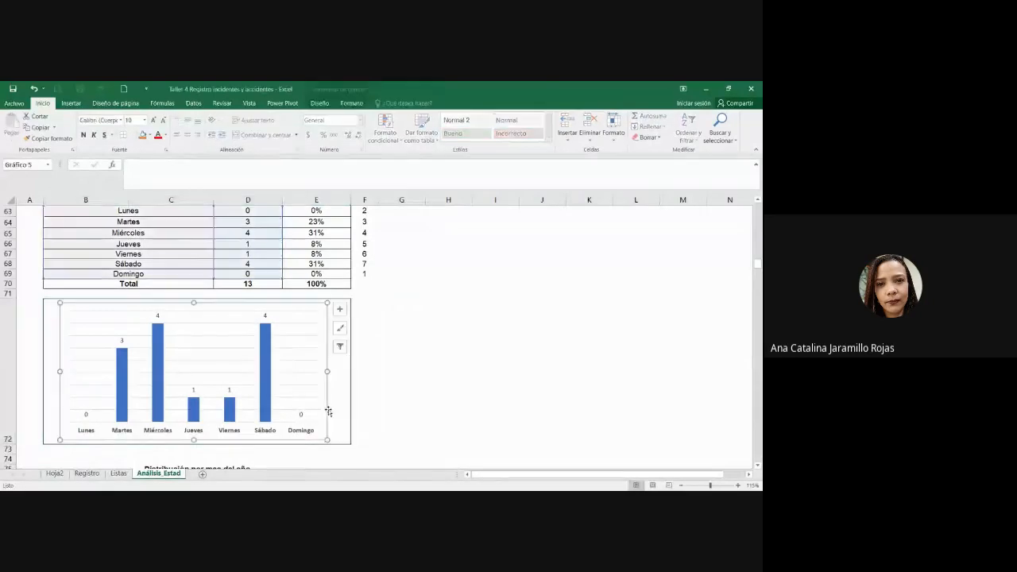
scroll(468, 279, up, 1)
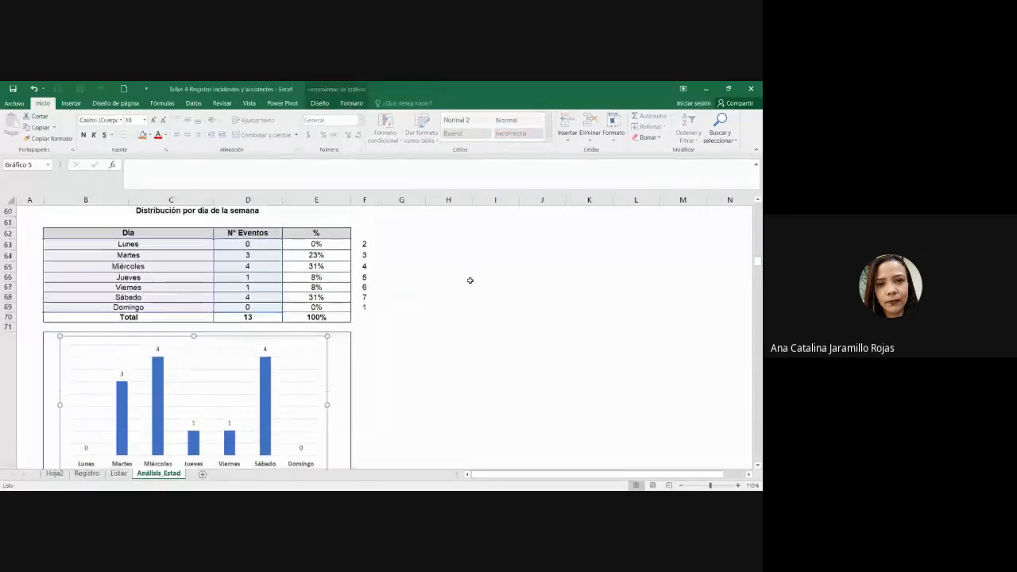
click(270, 212)
drag(359, 248, 365, 314)
key(Delete)
click(413, 351)
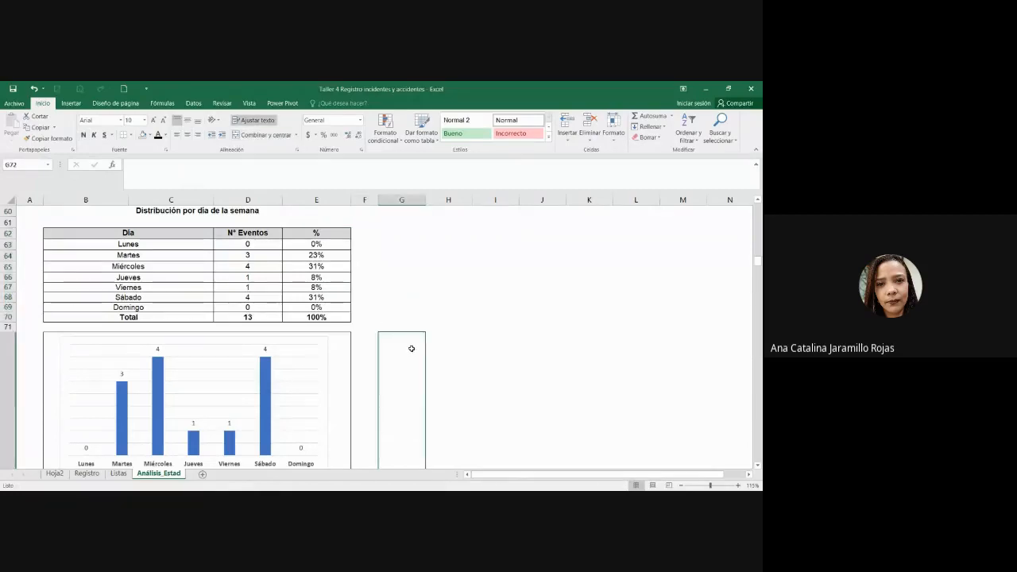
Step: Check the chart's Design and Format tool tabs, then deselect the chart
scroll(412, 348, down, 1)
click(321, 301)
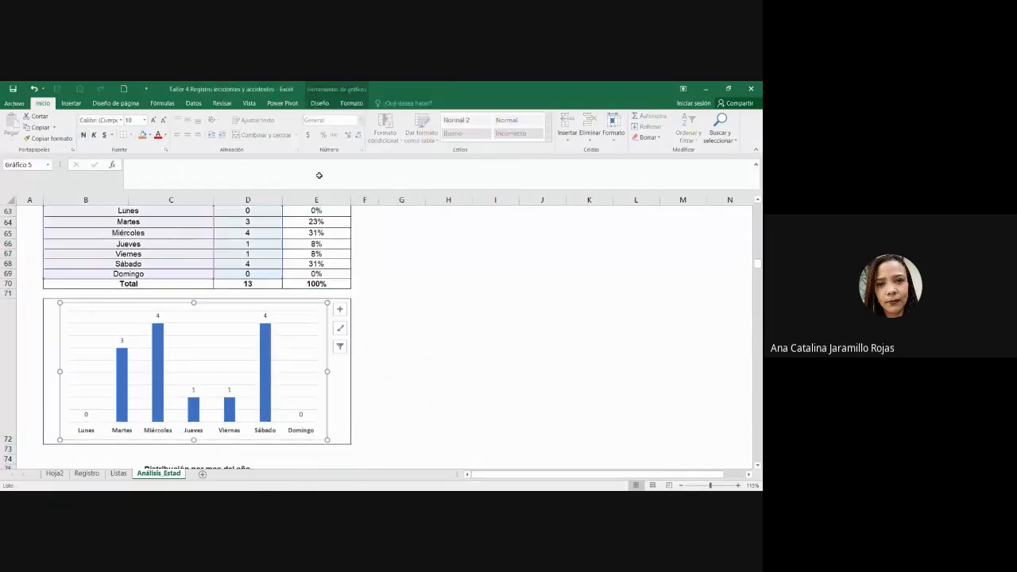
click(320, 103)
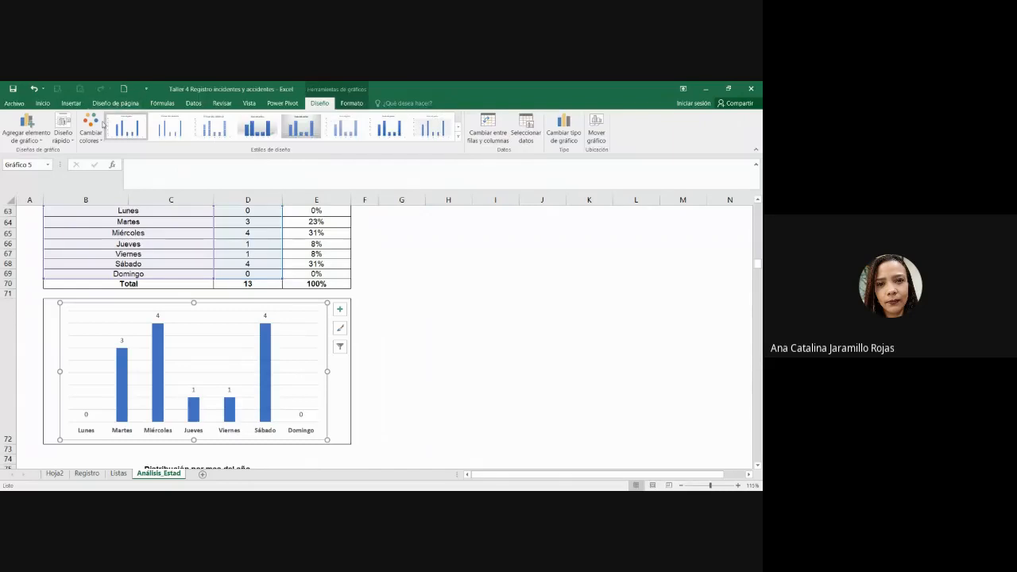
click(352, 103)
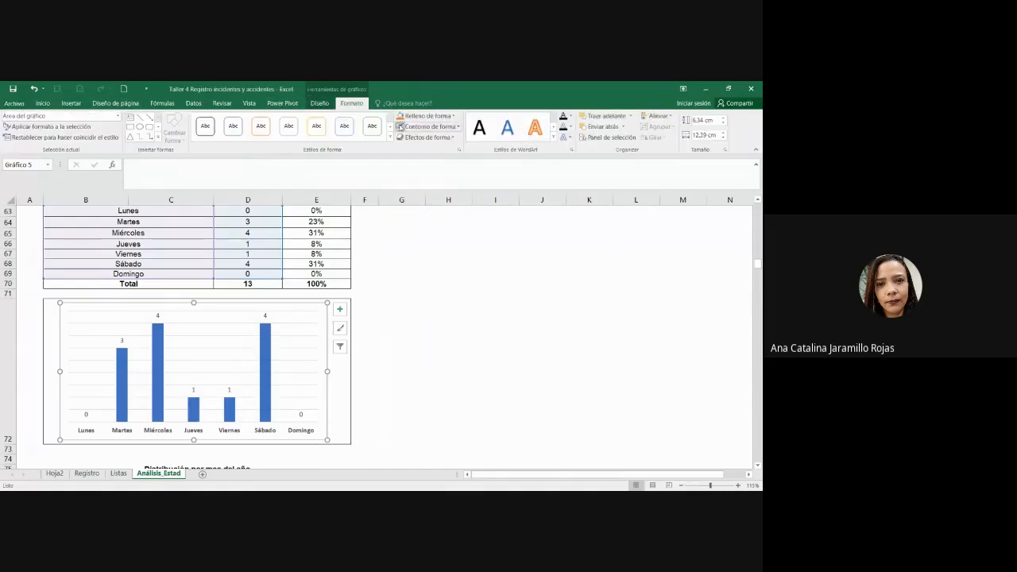
click(481, 291)
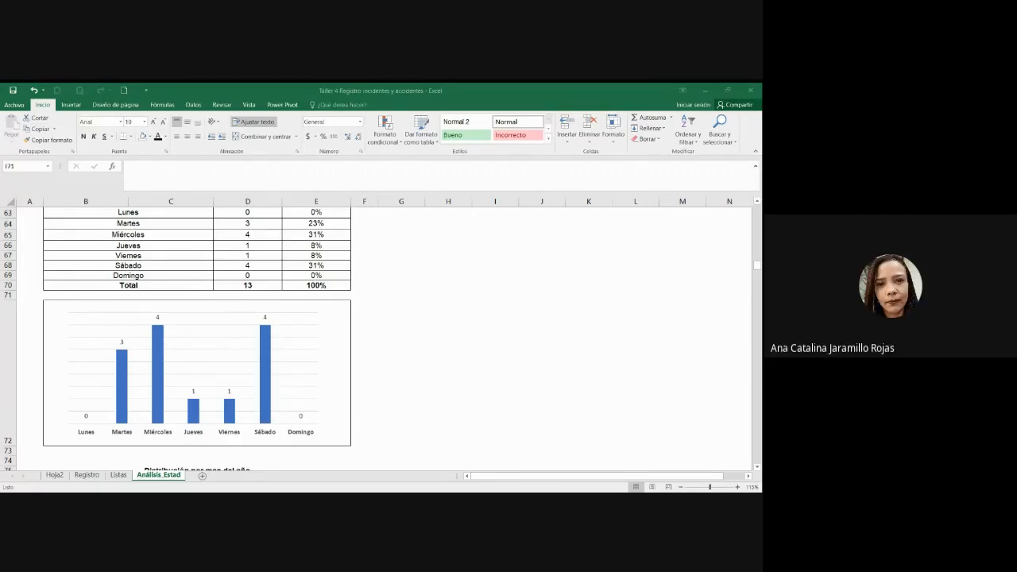
click(632, 293)
click(525, 338)
scroll(525, 339, up, 2)
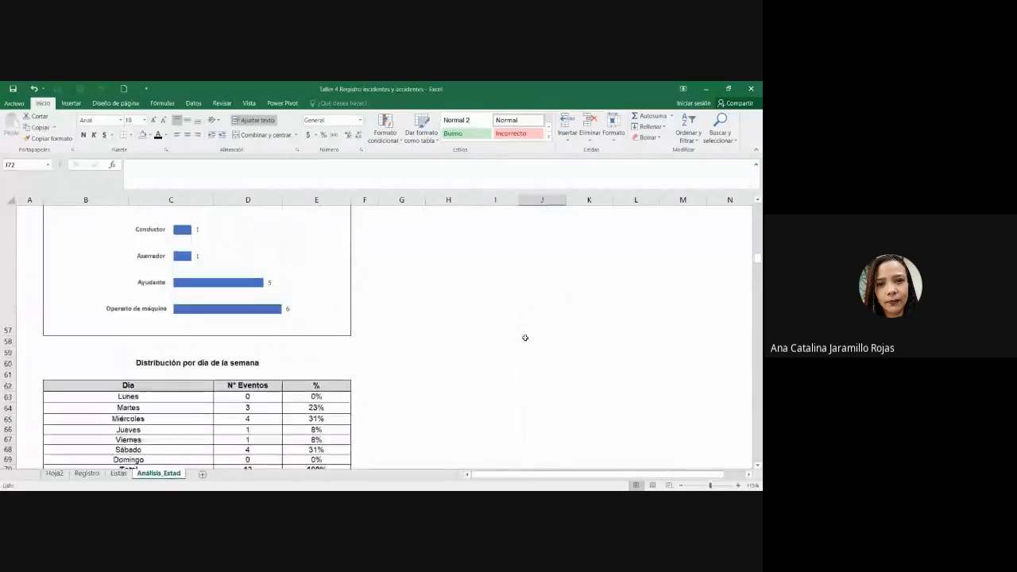
scroll(526, 339, down, 5)
scroll(526, 341, up, 1)
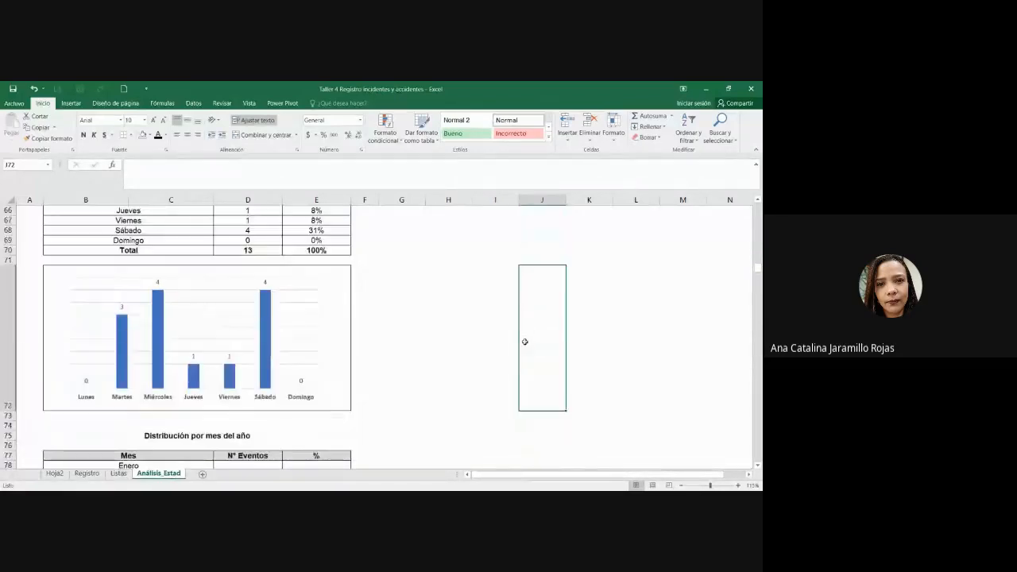
key(alt+Tab)
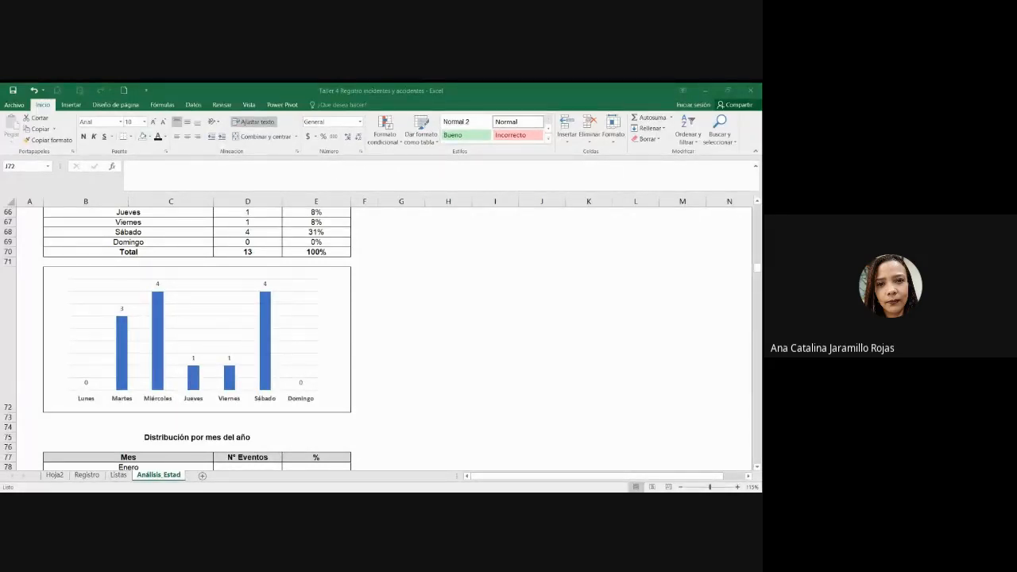
key(alt+Tab)
click(371, 358)
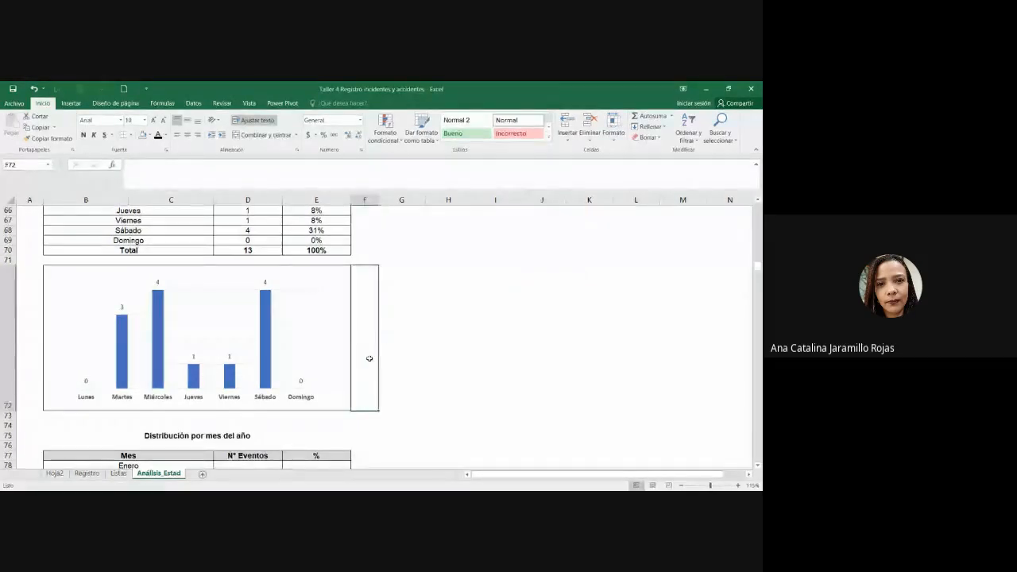
scroll(370, 359, up, 2)
scroll(369, 359, up, 1)
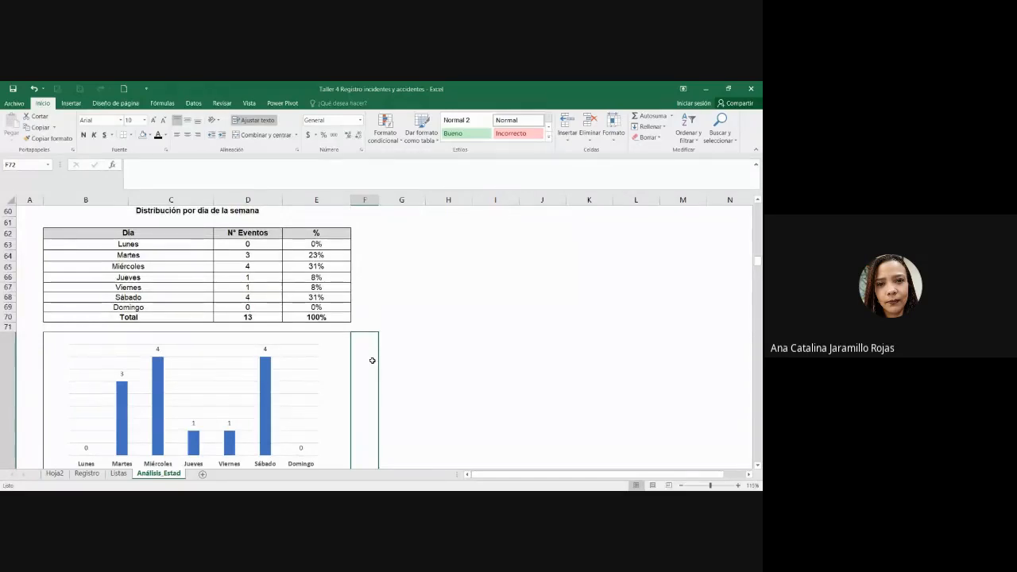
key(alt+Tab)
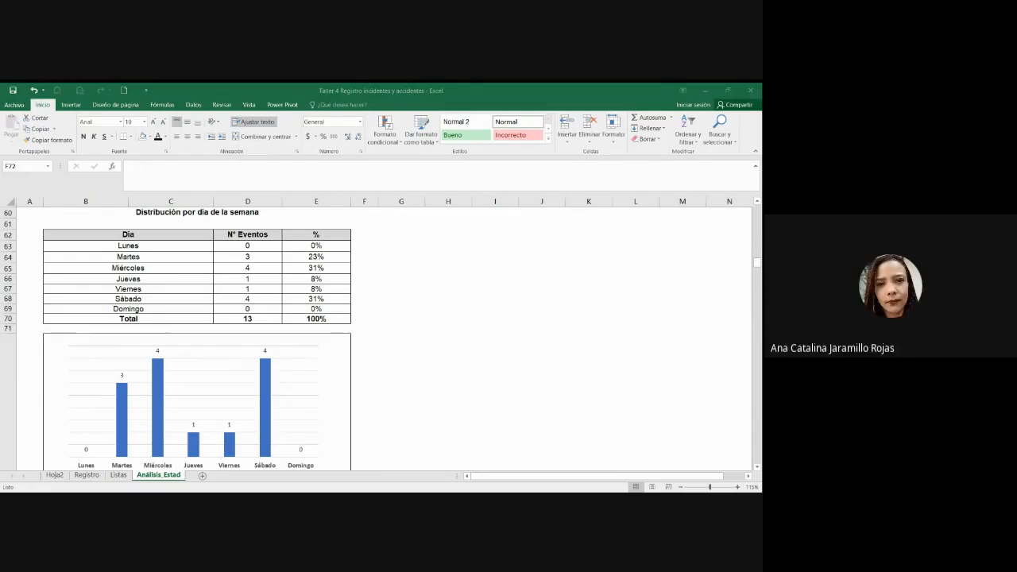
click(680, 319)
scroll(679, 320, up, 4)
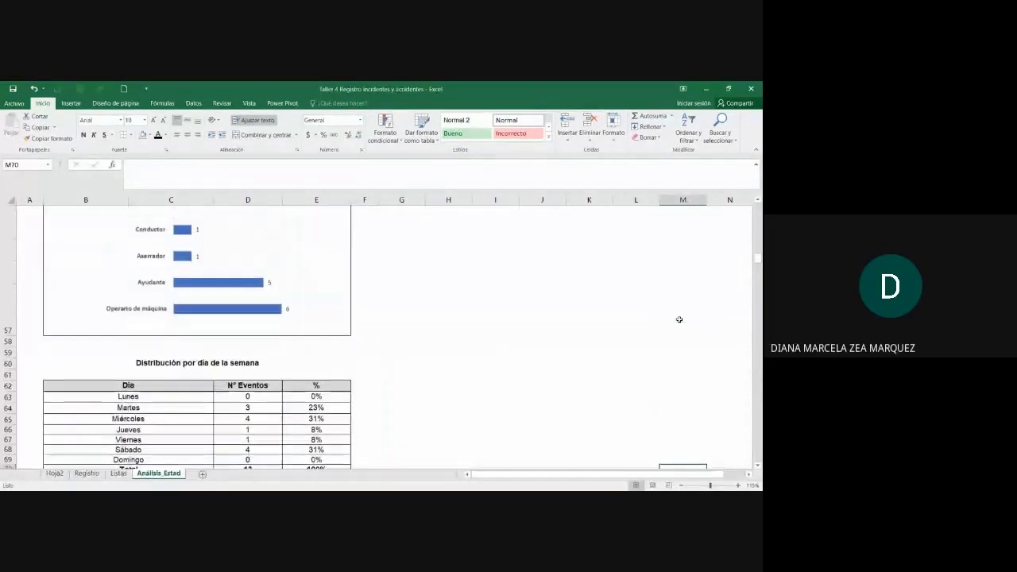
click(274, 362)
scroll(418, 365, down, 5)
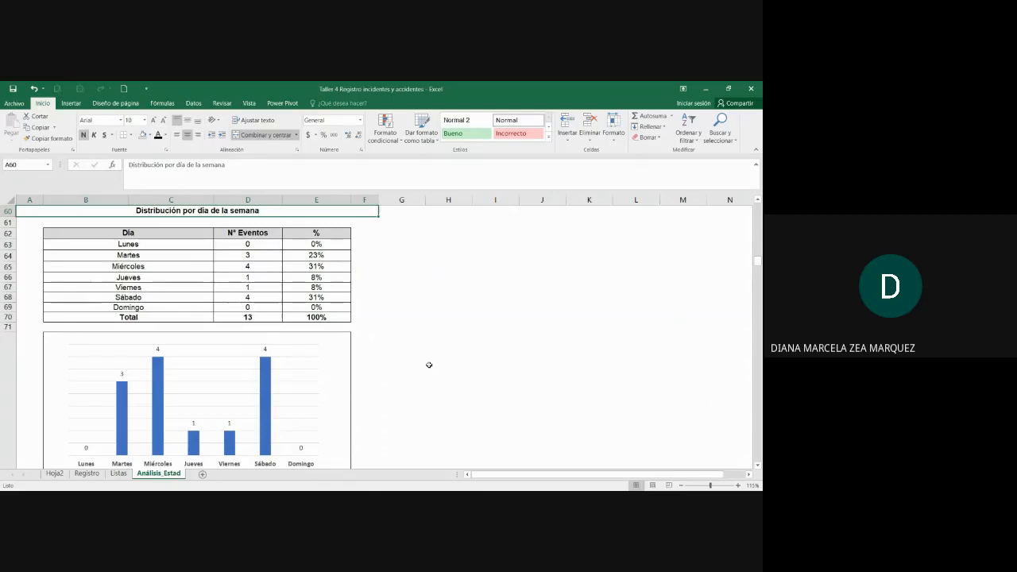
scroll(429, 365, down, 1)
key(alt+Tab)
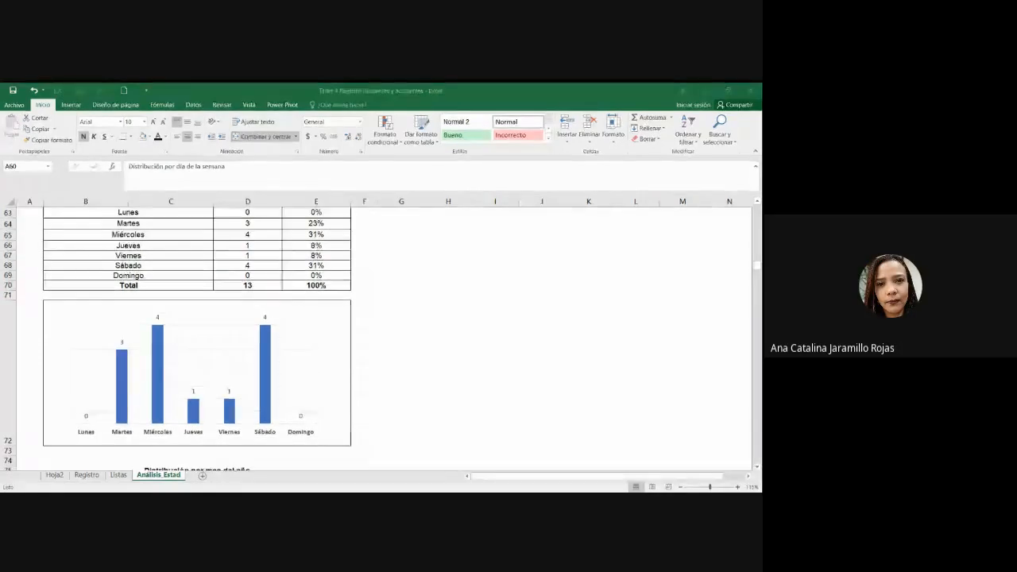
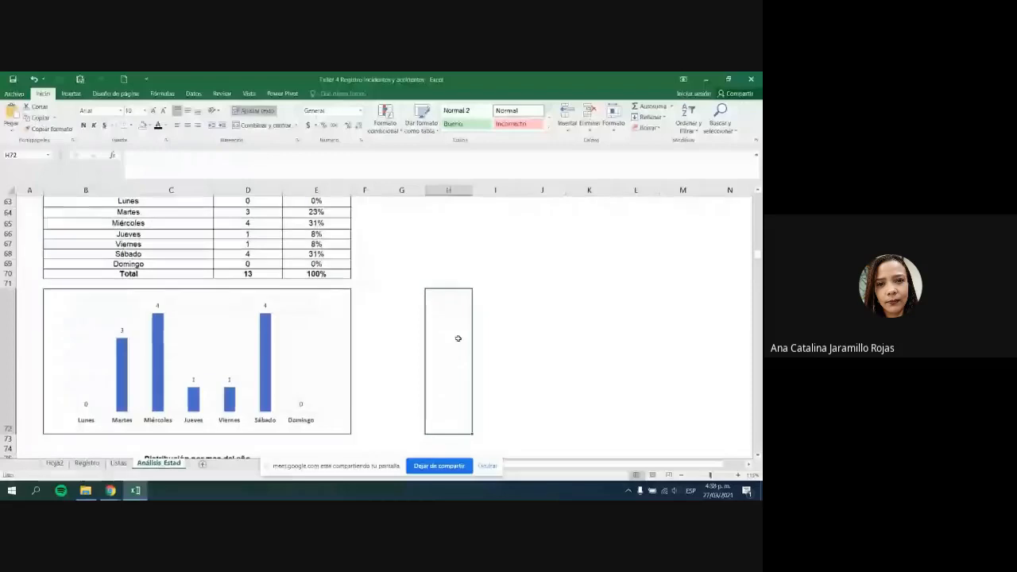
Step: Scroll down from the day-of-week table to review the still-empty month distribution table
scroll(458, 338, down, 1)
scroll(456, 338, up, 3)
scroll(456, 337, down, 2)
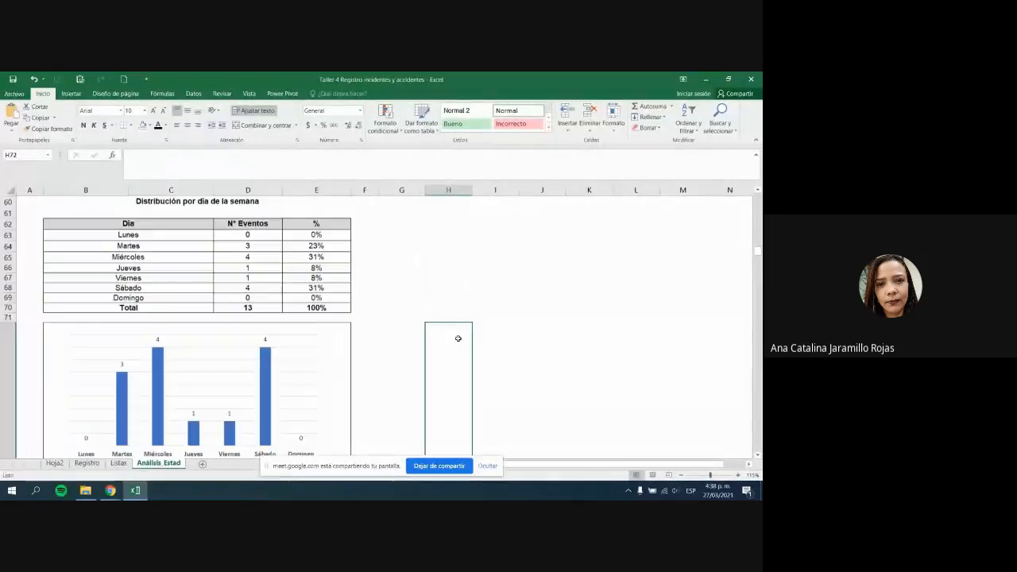
scroll(456, 336, up, 1)
click(280, 202)
scroll(334, 322, down, 3)
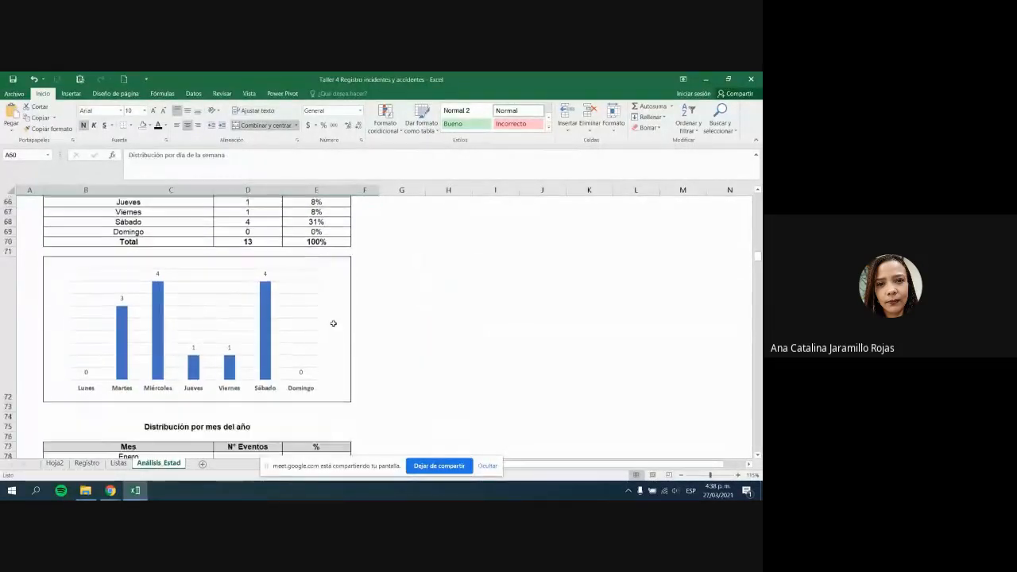
scroll(333, 325, down, 2)
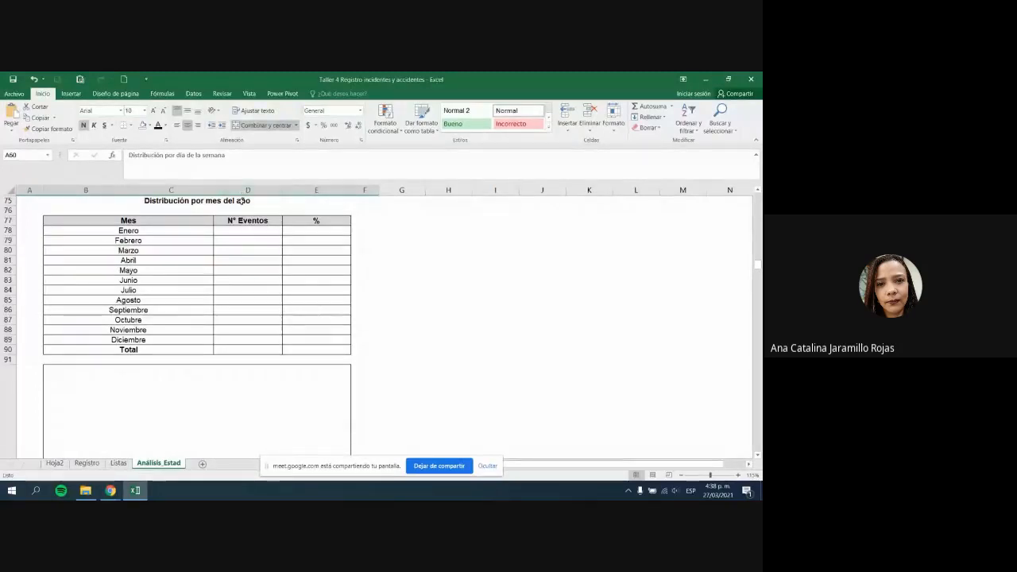
drag(241, 200, 250, 348)
click(481, 374)
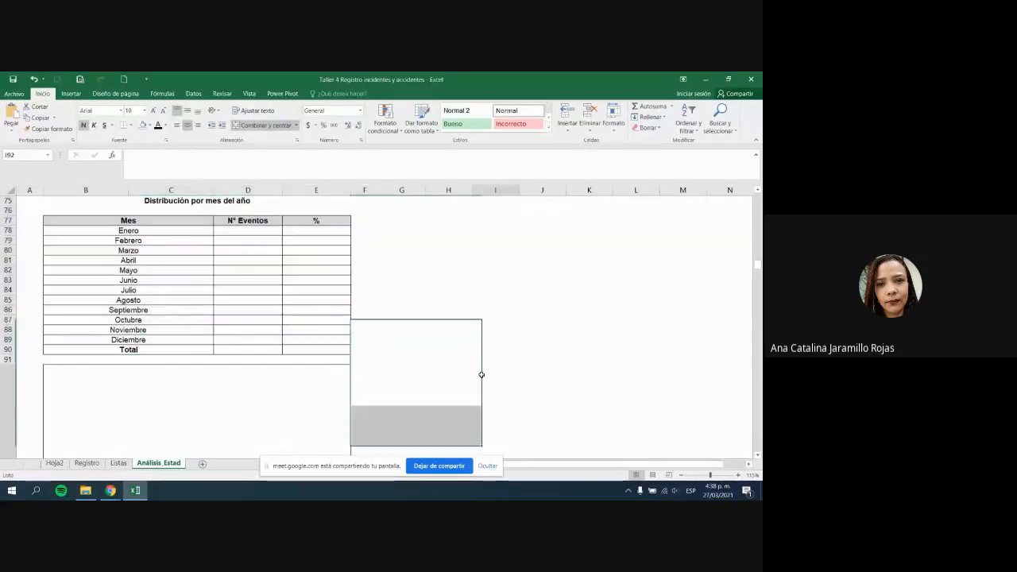
Step: Hide the screen-sharing notice and switch to the Registro sheet
click(488, 466)
click(523, 409)
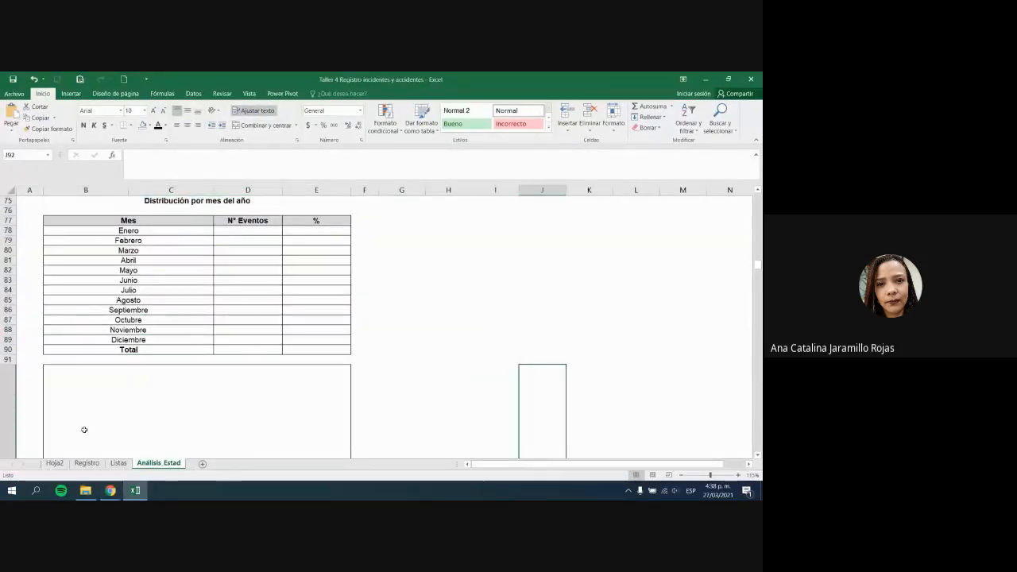
click(86, 462)
Step: Insert a blank column before Hora del evento in the Registro table
click(69, 267)
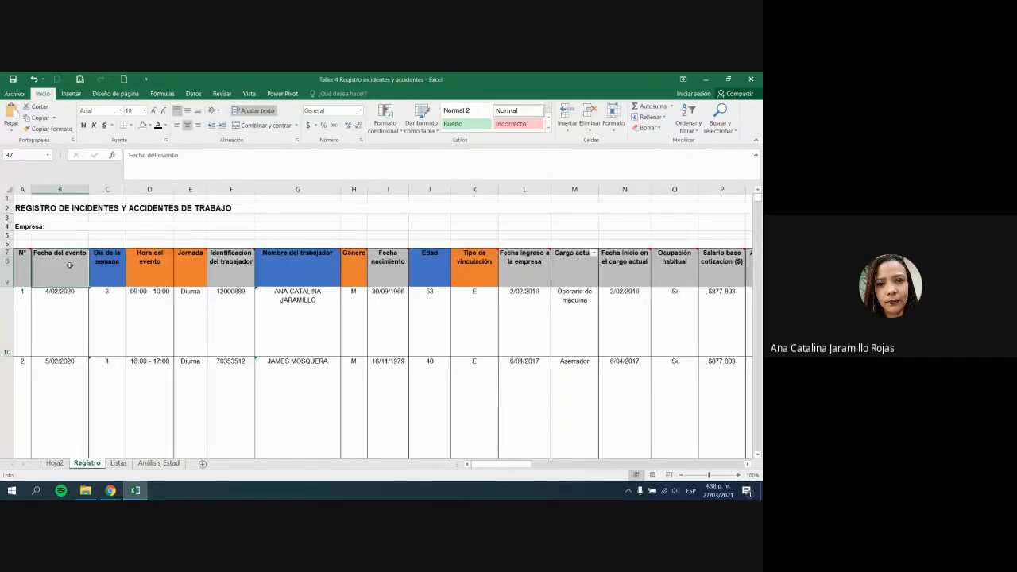
click(101, 270)
click(149, 268)
click(155, 189)
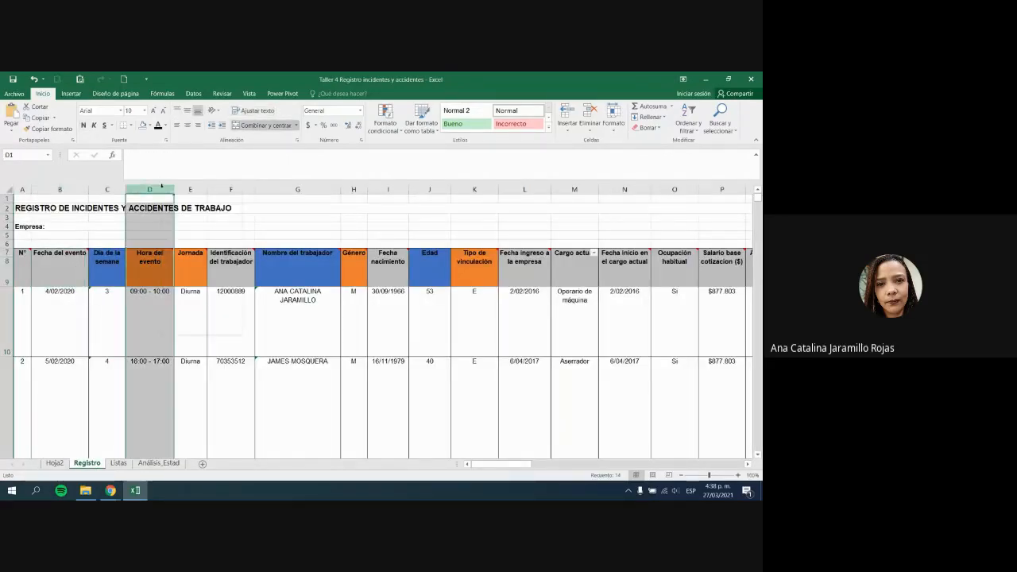
right_click(163, 191)
key(Escape)
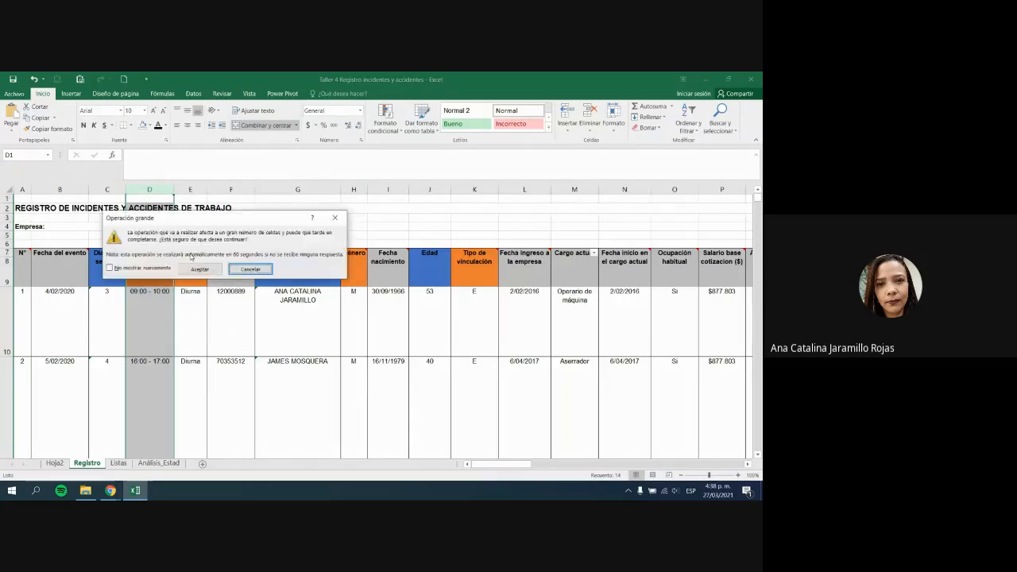
click(214, 268)
Step: Head the new column D7 'Mes', reusing the Día de la semana header styling
click(110, 261)
key(ctrl+c)
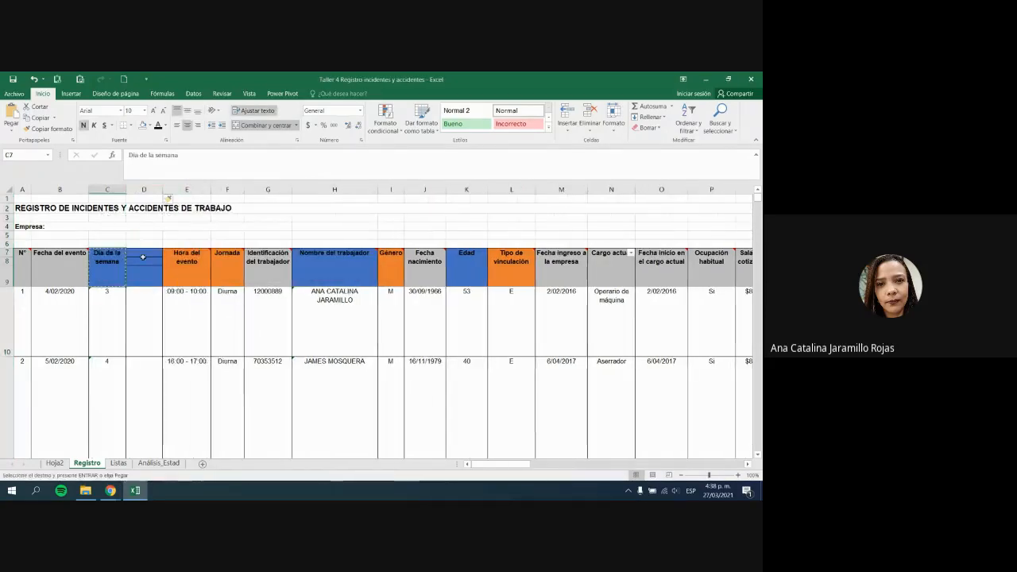
click(143, 263)
key(ctrl+v)
text(Mes)
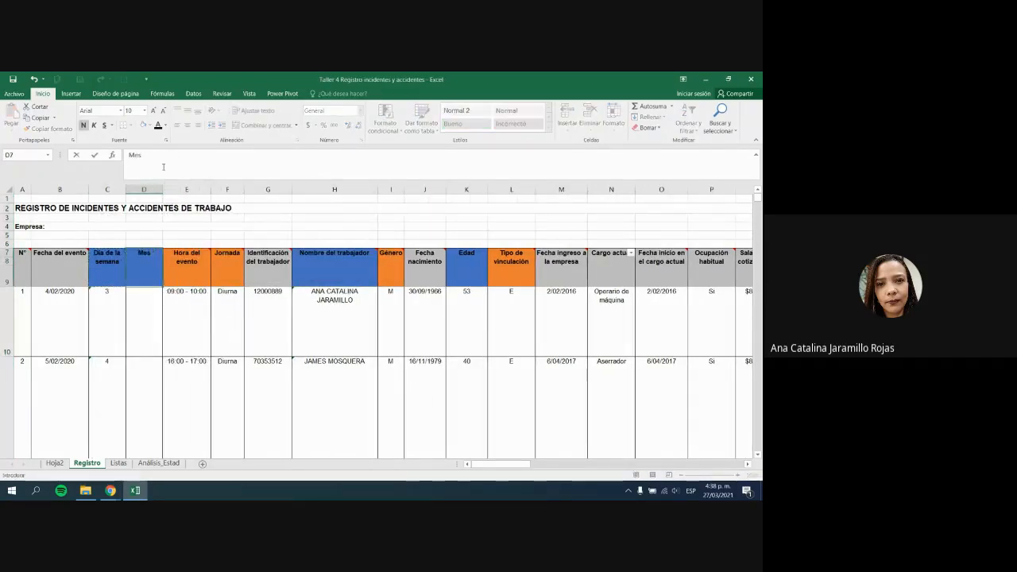
key(Return)
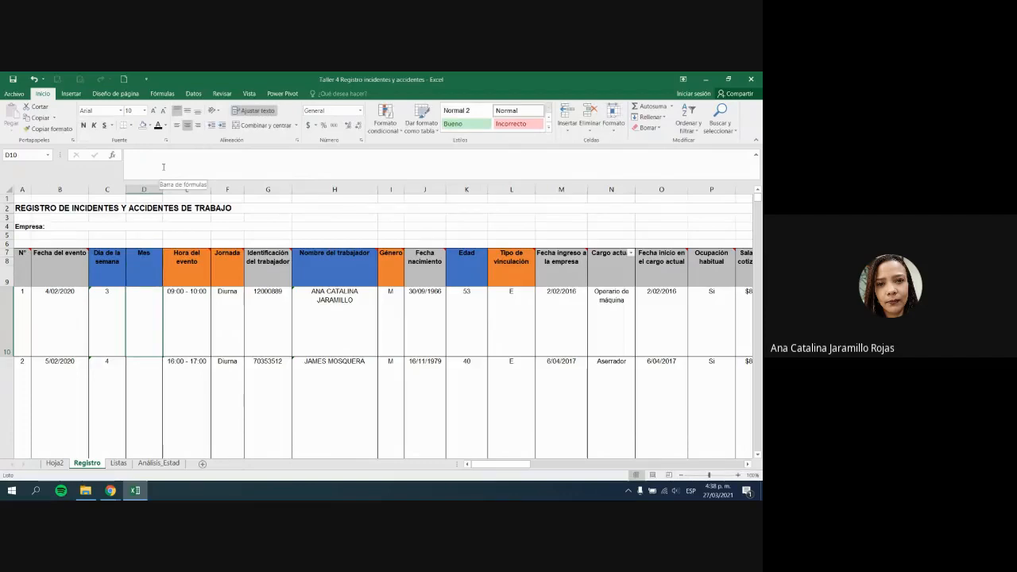
Step: Enter =MES(B10) in D10, fill it down to D22, and return to Análisis_Estad
text(=mes()
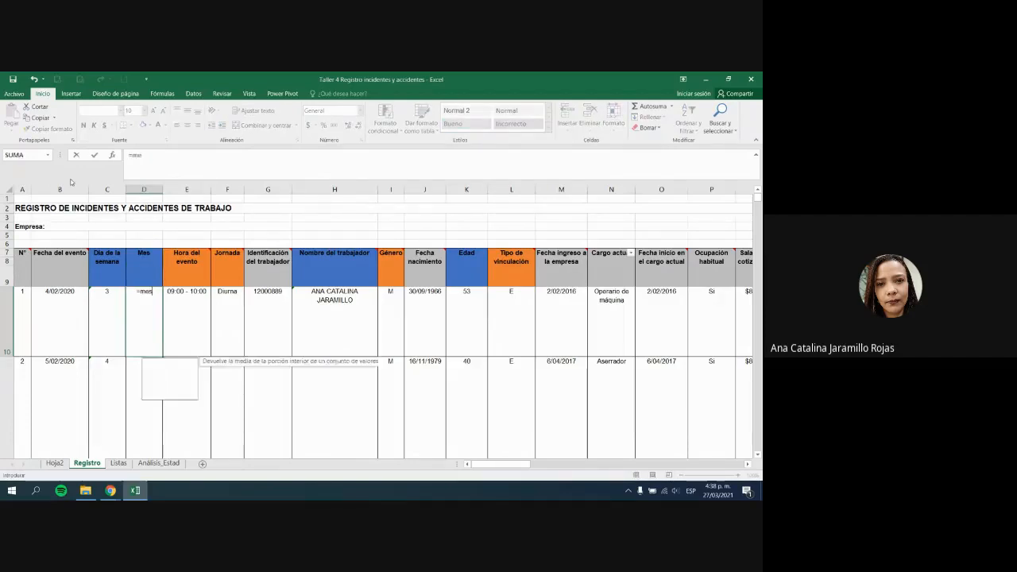
click(66, 309)
key(Return)
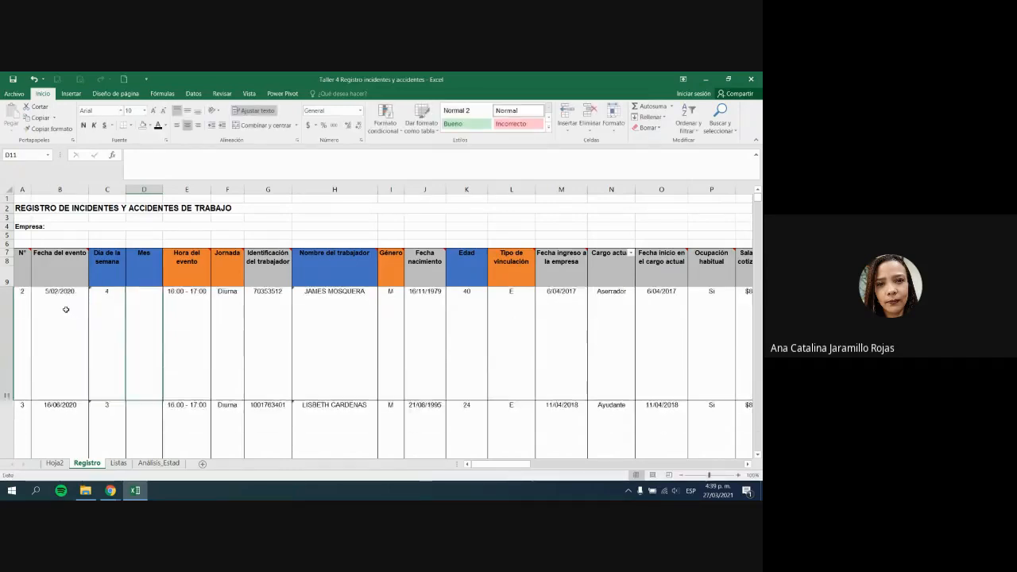
key(Up)
key(Up)
click(162, 334)
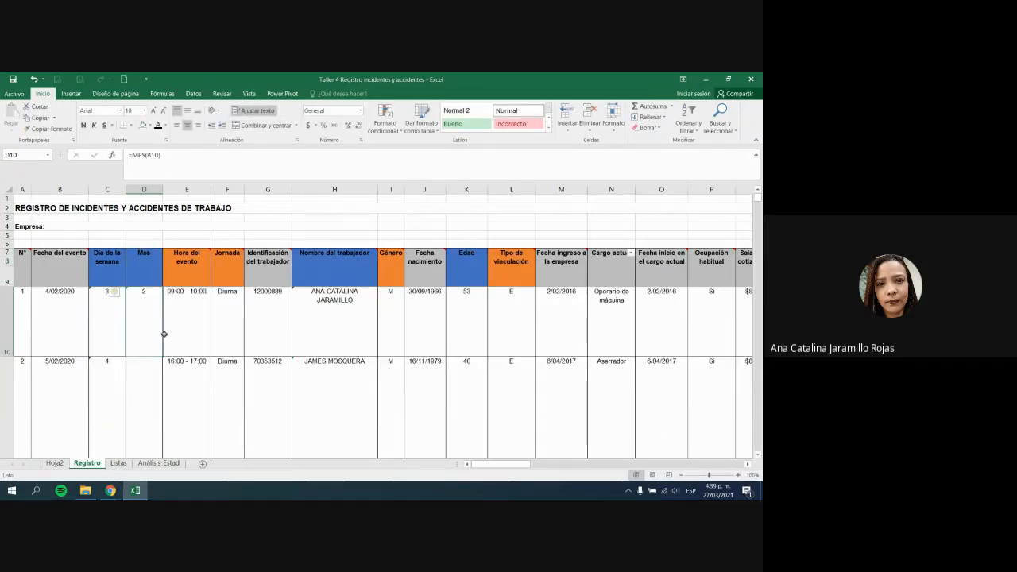
drag(163, 356, 147, 459)
scroll(128, 402, up, 4)
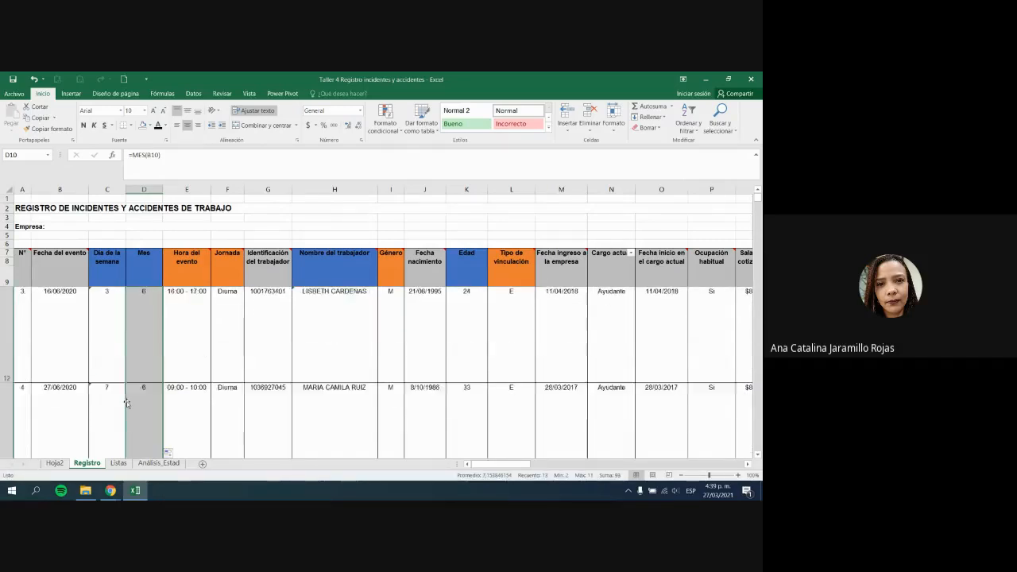
click(144, 291)
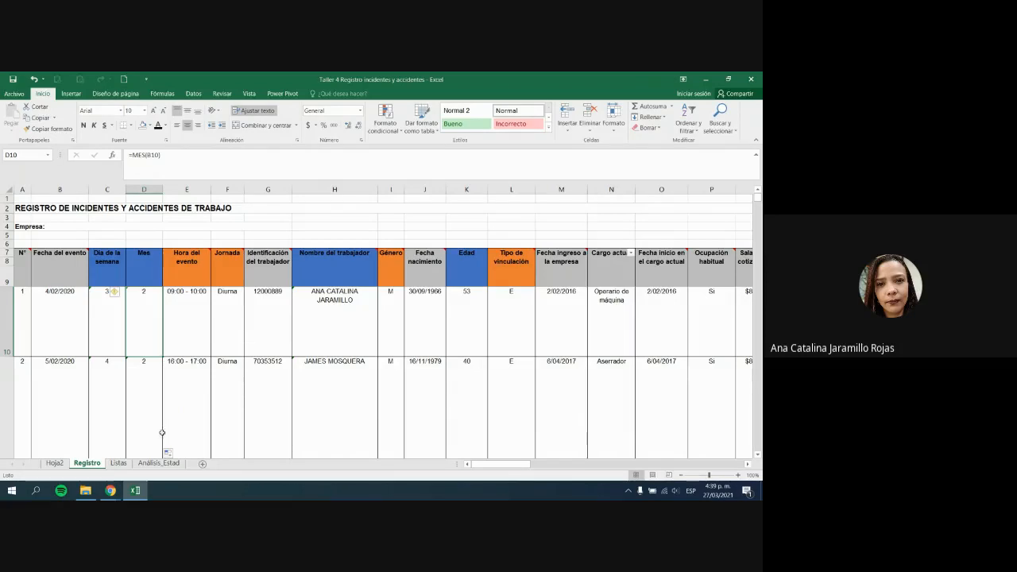
click(159, 462)
click(406, 362)
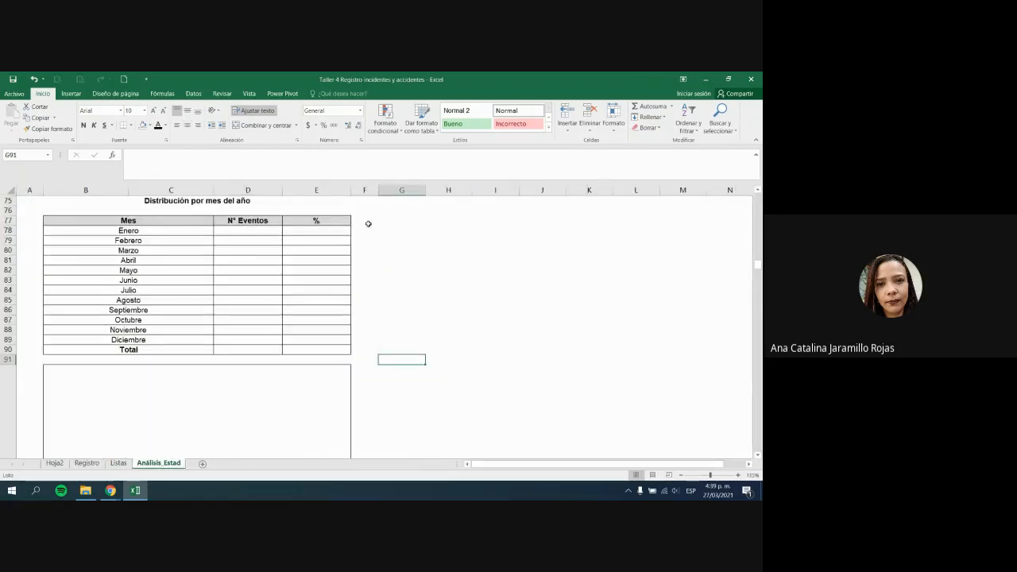
Step: Type month numbers 1 through 6 into F78:F83 beside the month table
click(369, 229)
text(1)
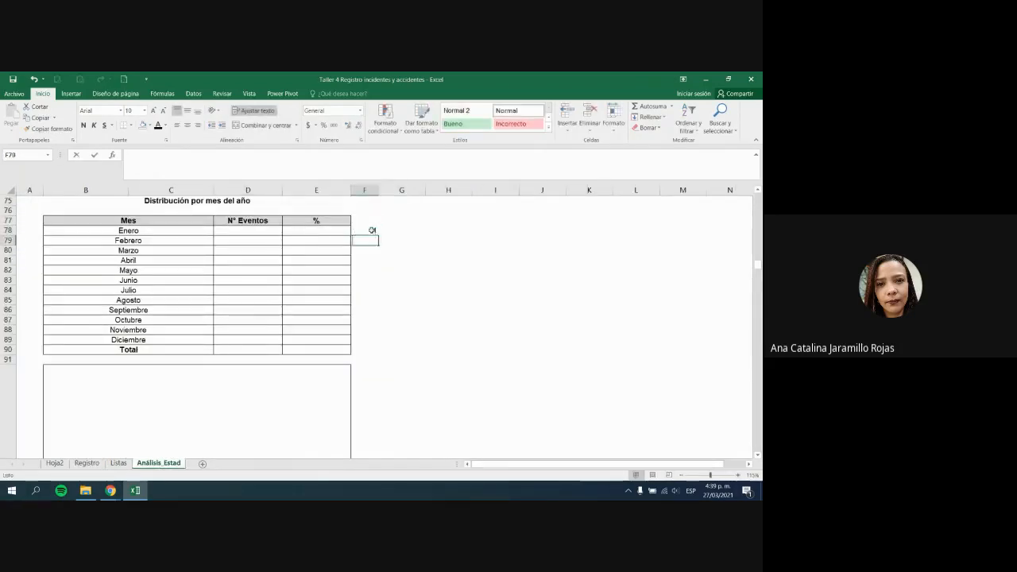
key(Return)
text(2)
key(Return)
text(3)
key(Return)
text(4)
key(Return)
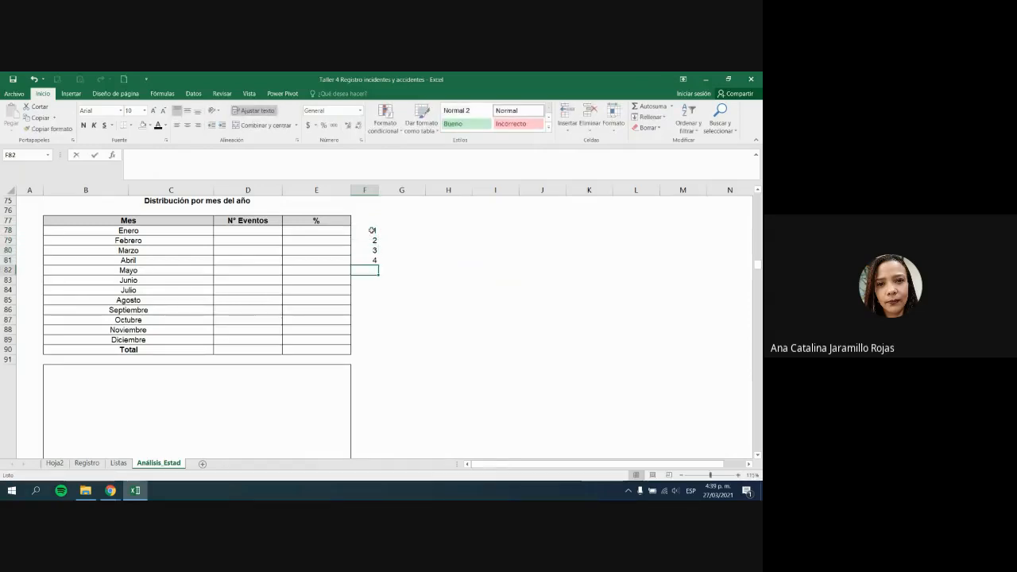
text(5)
key(Return)
text(56)
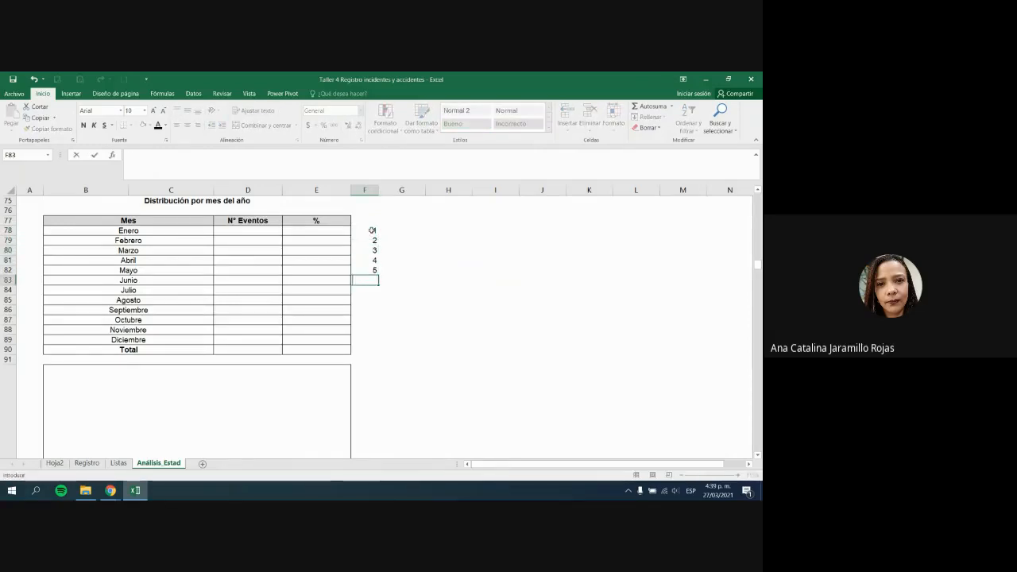
key(BackSpace)
text(6)
key(Return)
Step: Continue with month numbers 7 through 12 in F84:F89, then highlight the month table
text(7)
key(Return)
text(8)
key(Return)
text(9)
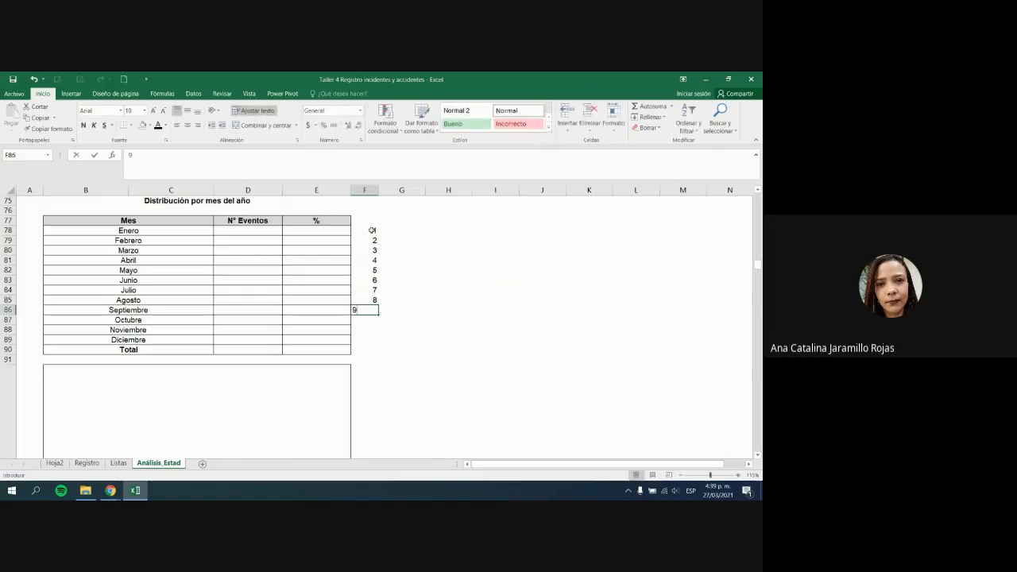
key(Return)
text(10)
key(Return)
text(11)
key(Return)
text(12)
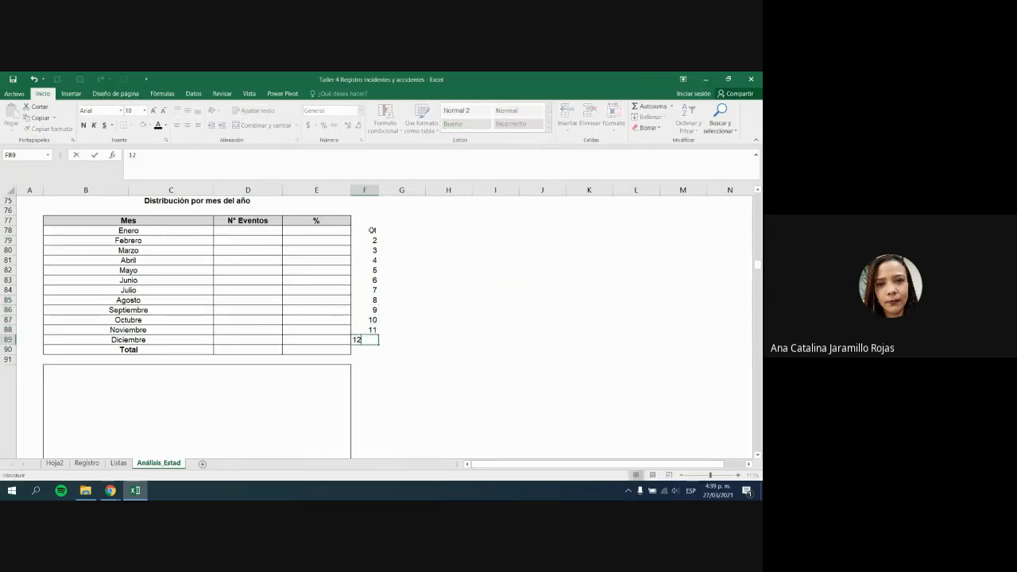
key(Return)
click(258, 240)
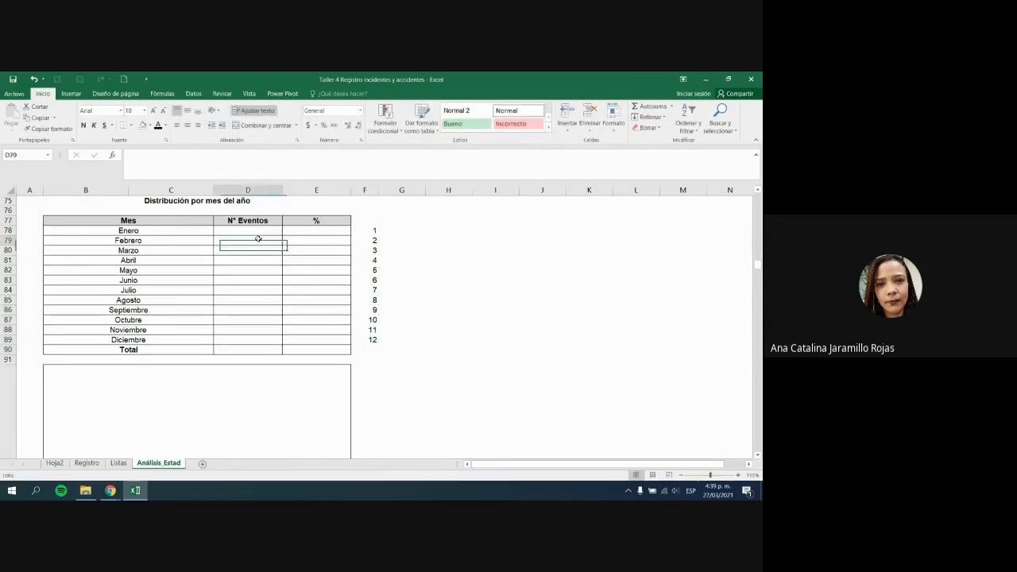
drag(222, 200, 228, 351)
Step: Enter a CONTAR.SI formula in D78 counting Registro's Mes column for month 1
click(229, 350)
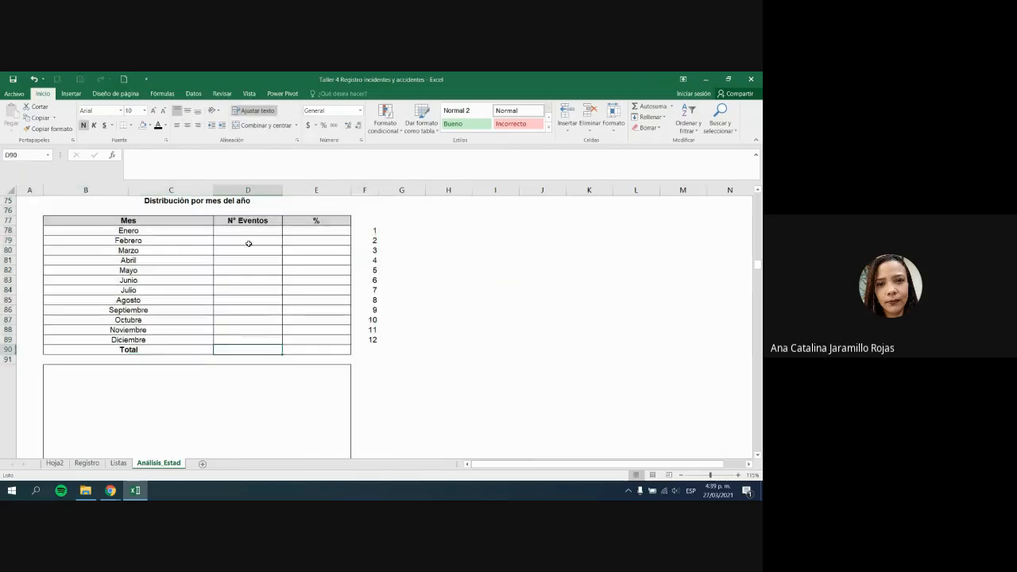
click(251, 223)
click(261, 233)
text(=con)
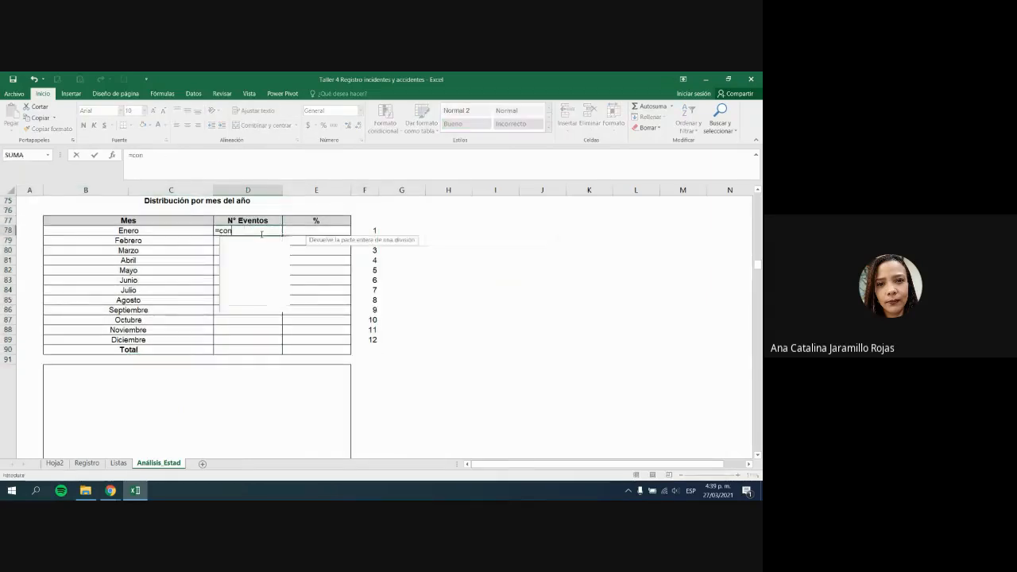
text(tar.si()
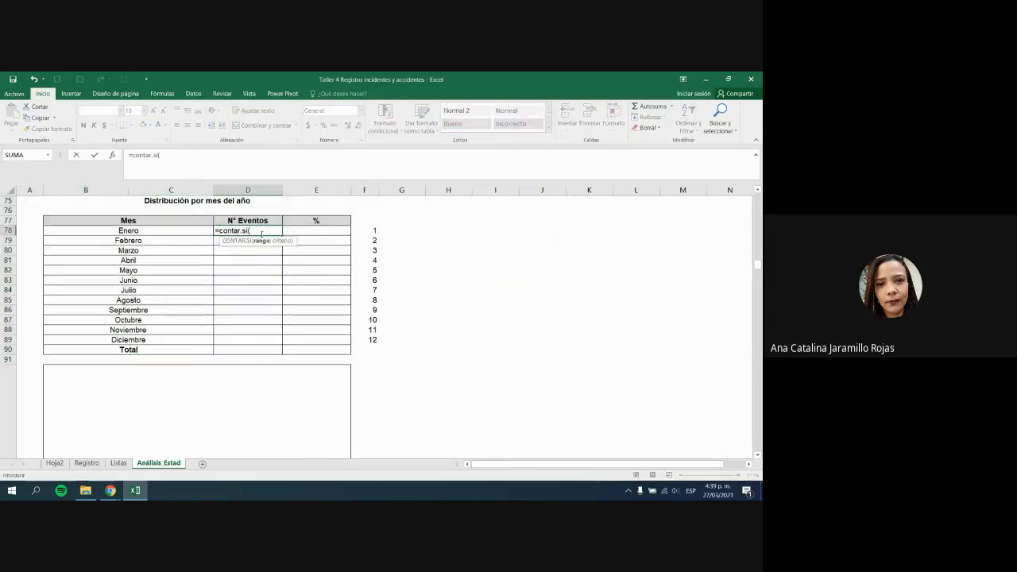
click(91, 467)
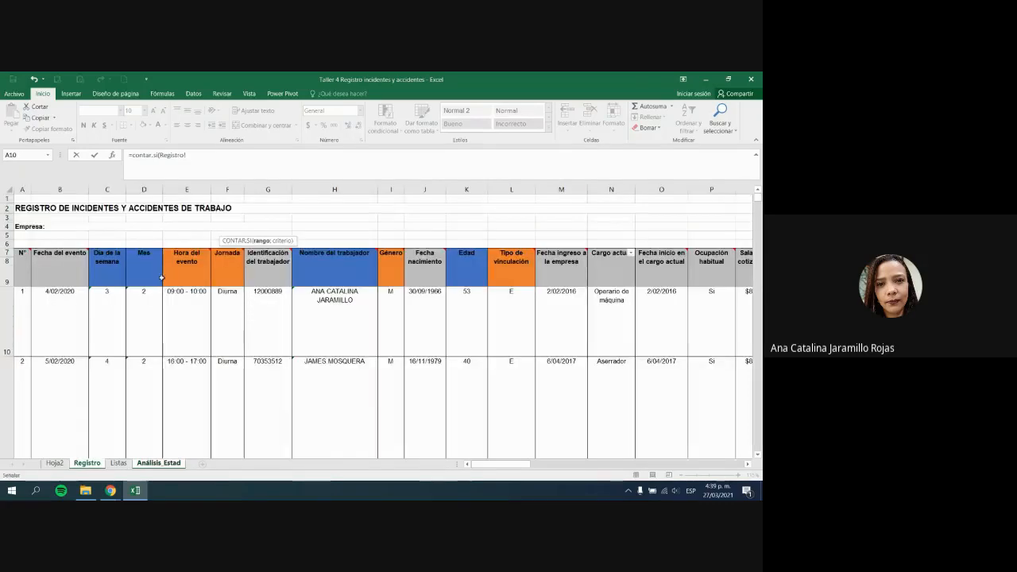
scroll(154, 329, down, 4)
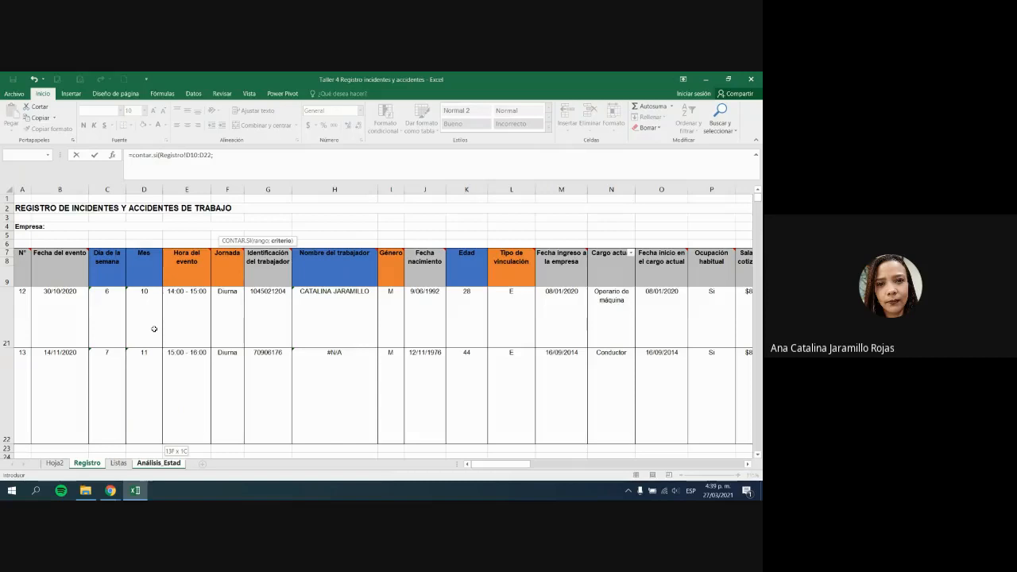
text(;1))
key(Return)
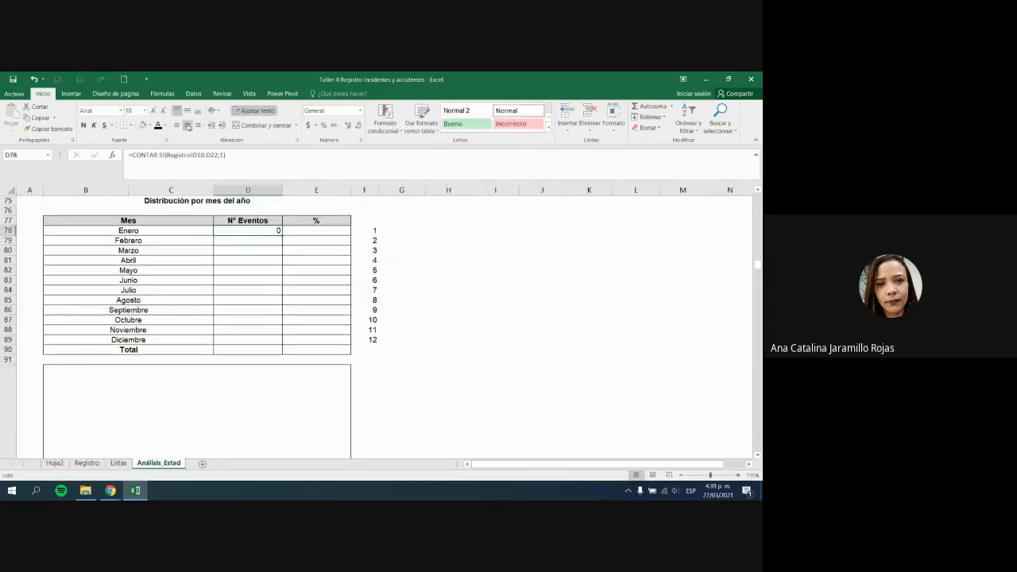
Step: Copy the count to Febrero with criterion 2, inspect it, then clear D79
drag(281, 232, 283, 243)
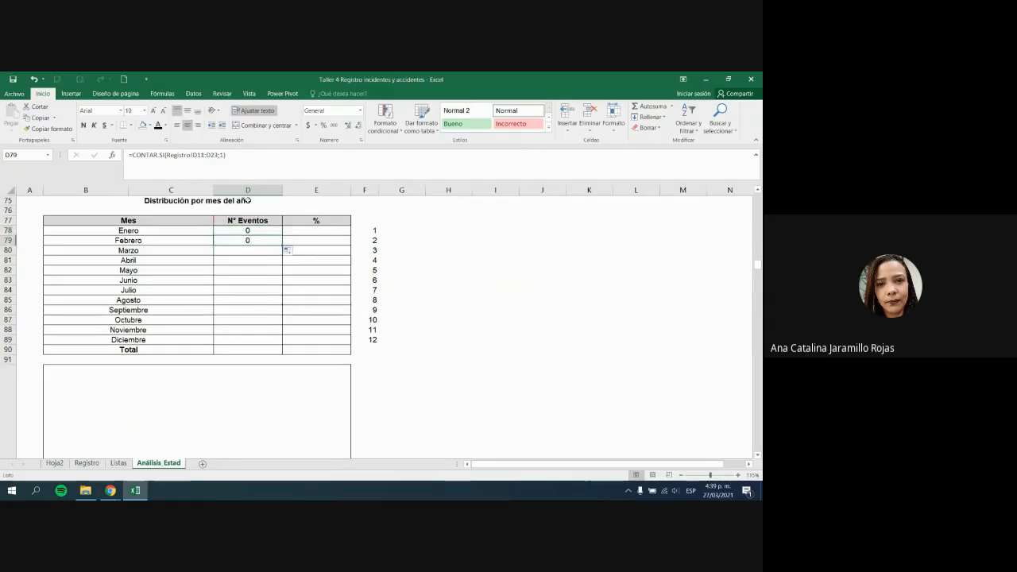
click(221, 155)
text(2)
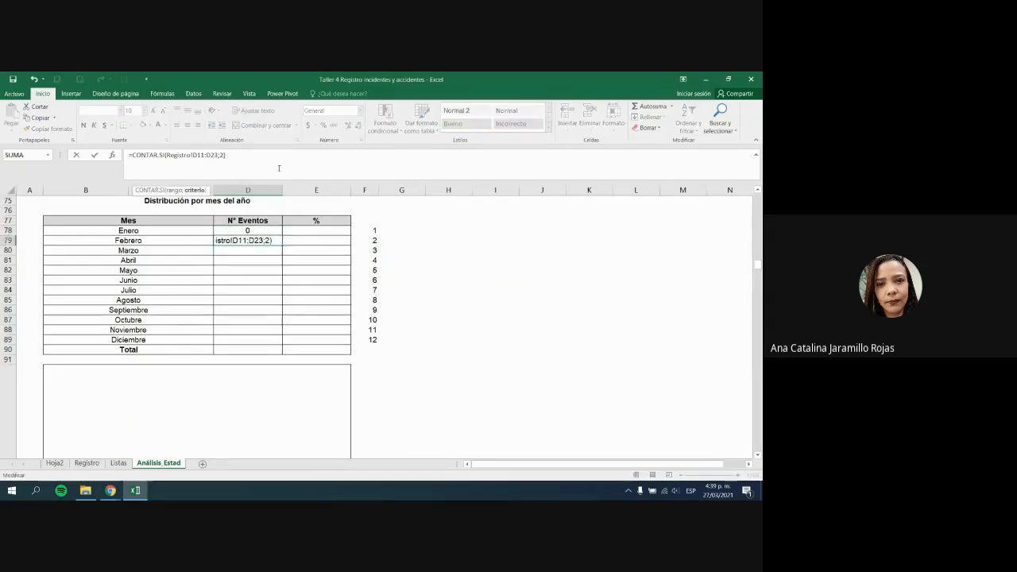
key(Return)
click(253, 241)
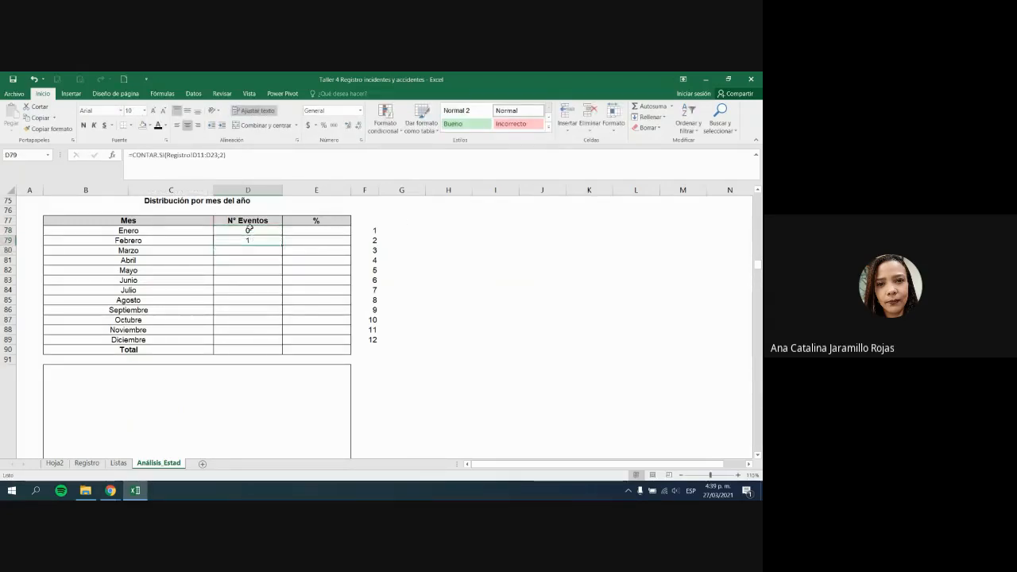
double_click(253, 241)
key(Escape)
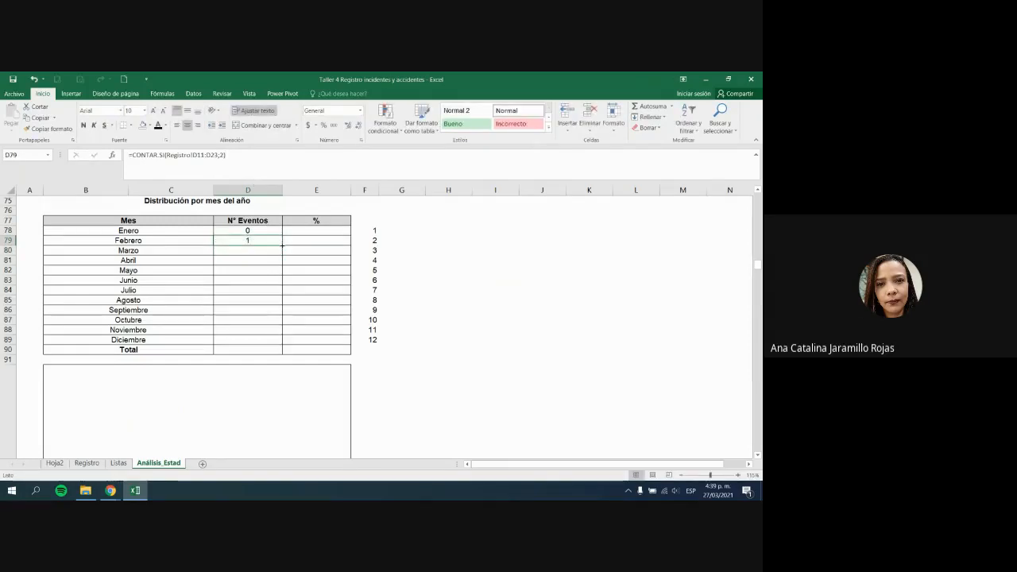
click(255, 231)
click(255, 239)
key(Delete)
Step: Lock the Enero formula's range as $D$10:$D$22 and copy it down to D79
click(256, 230)
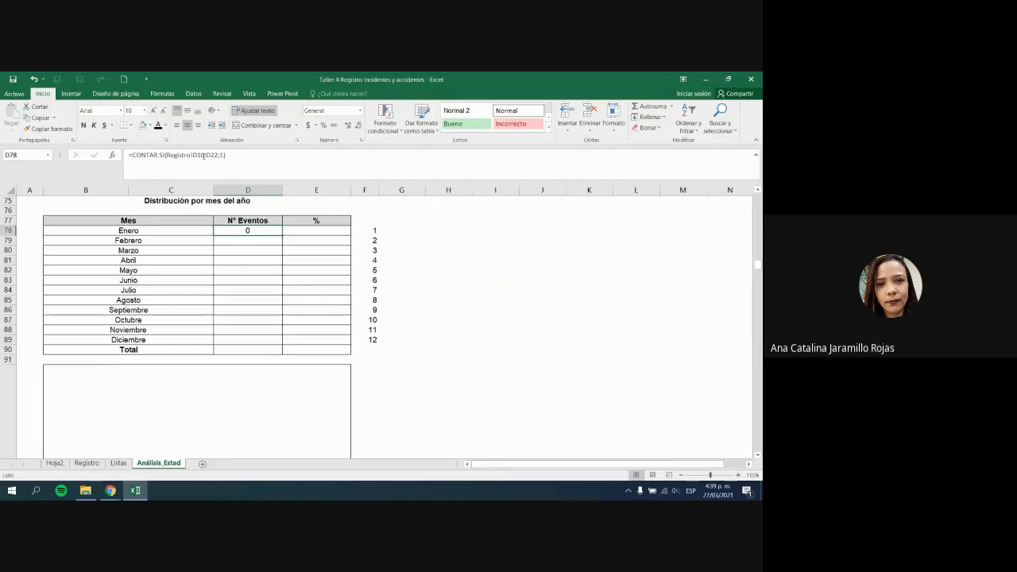
click(204, 156)
key(F4)
click(217, 155)
key(F4)
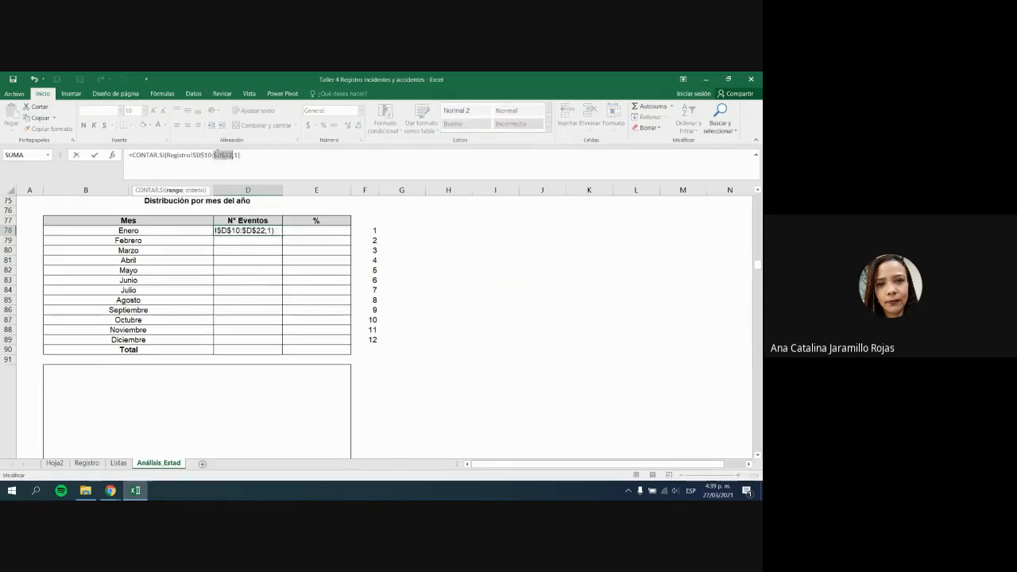
key(Return)
click(254, 230)
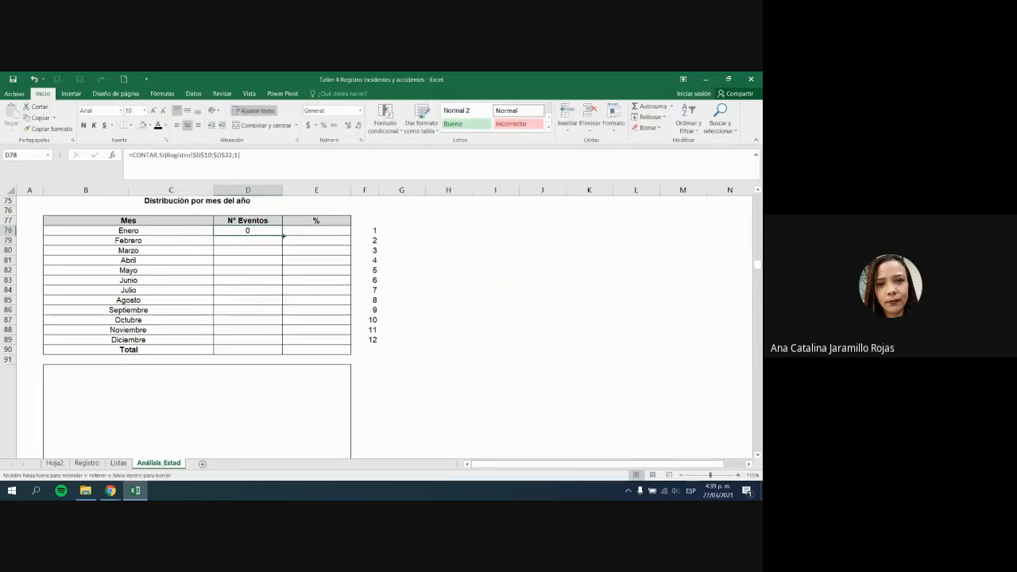
drag(282, 236, 277, 241)
Step: Set Febrero's criterion to 2, fill down to Diciembre, and set Marzo's criterion to 3
click(275, 240)
click(235, 156)
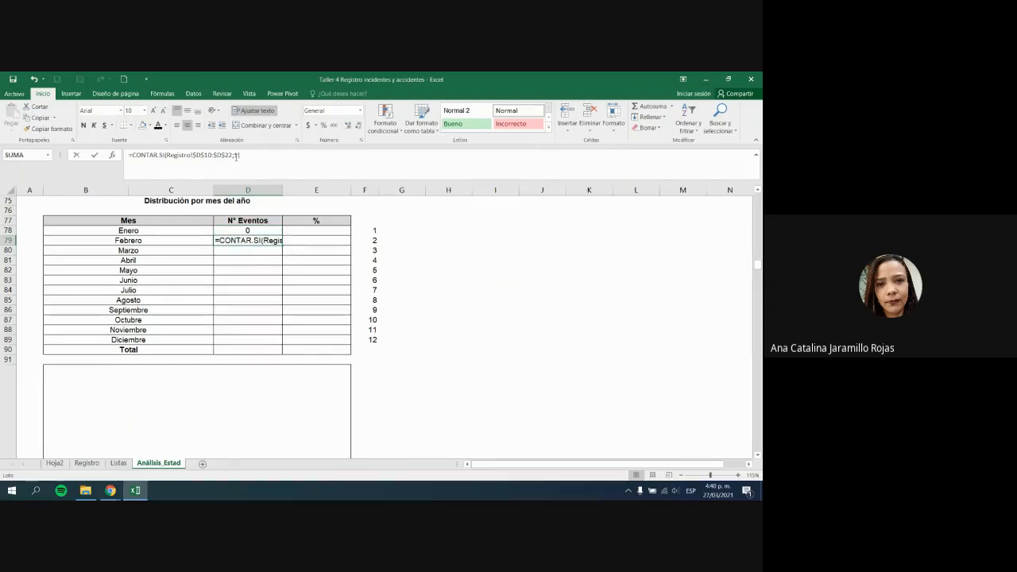
key(Return)
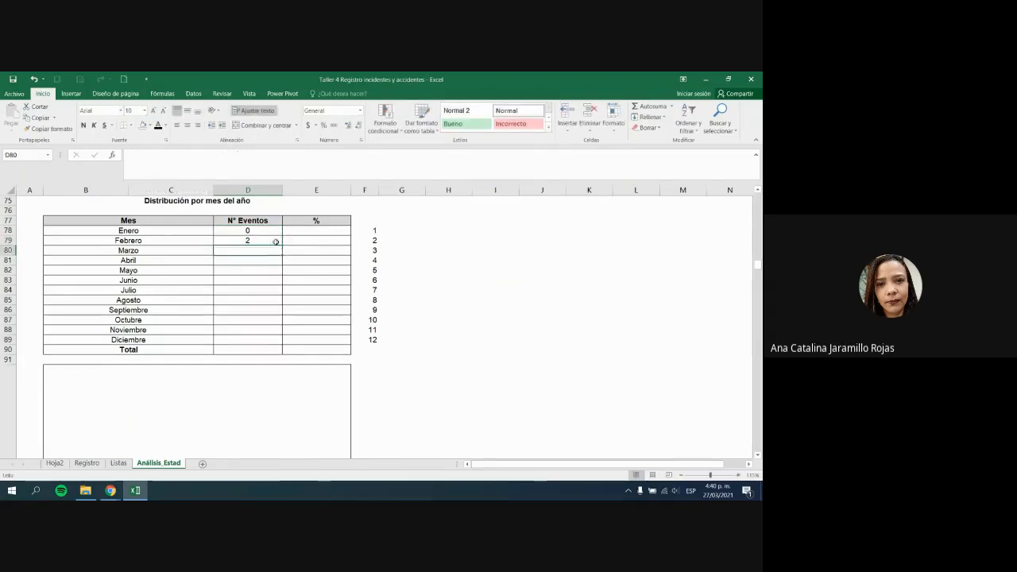
click(275, 241)
drag(281, 245, 281, 344)
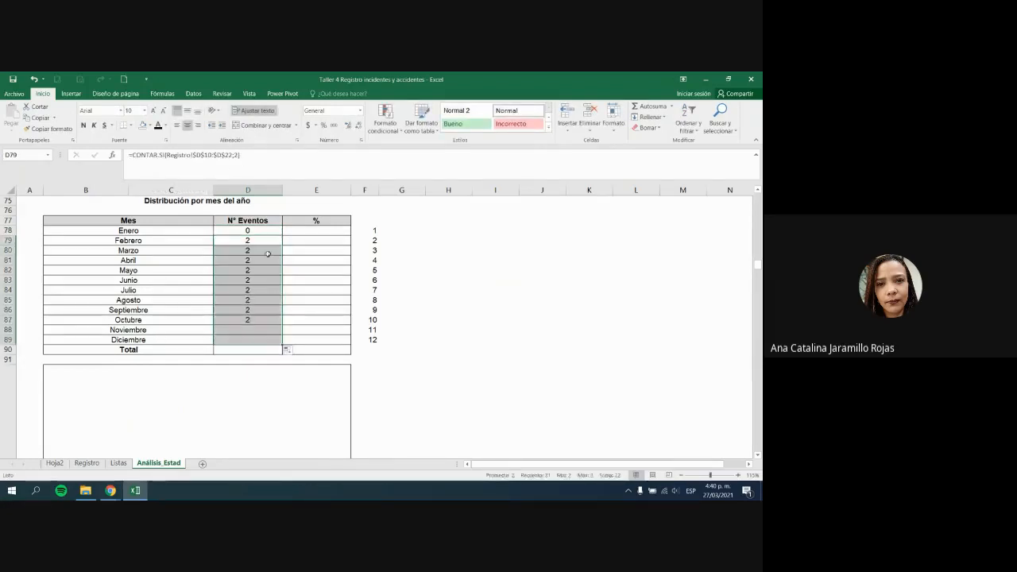
click(268, 254)
click(236, 156)
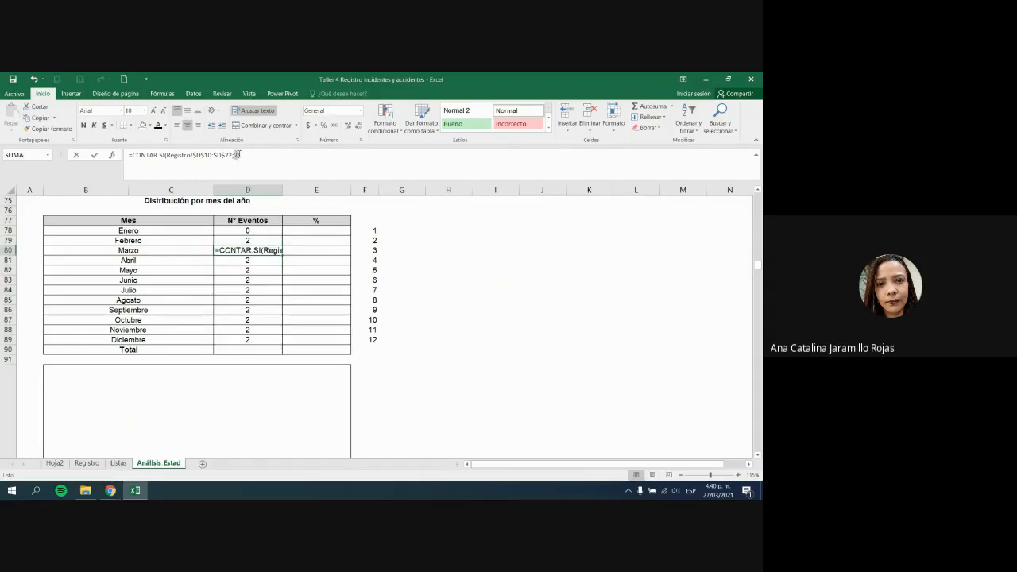
click(237, 155)
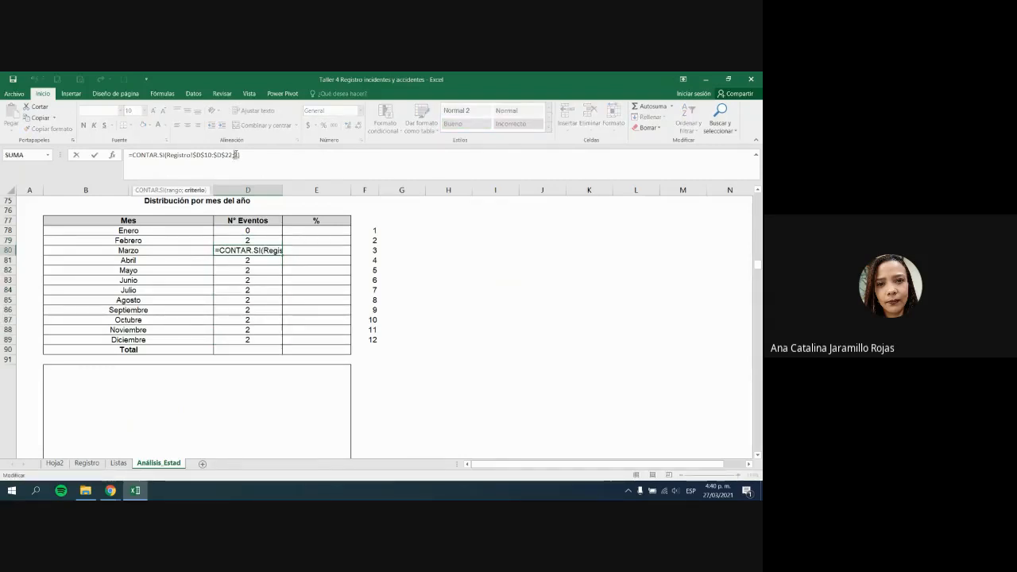
key(Return)
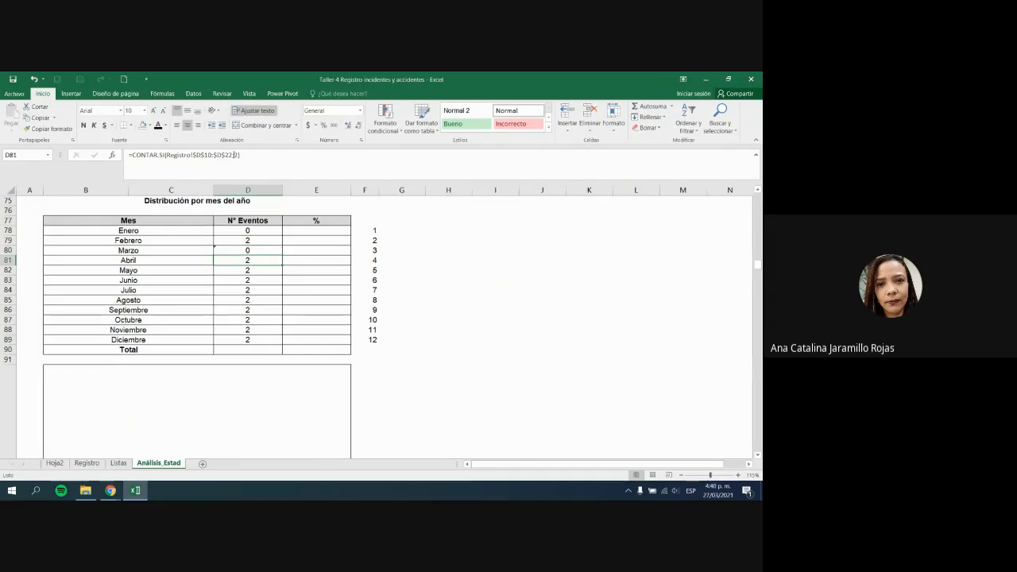
Step: Change the criteria for Abril, Mayo and Junio to 4, 5 and 6
click(235, 155)
key(BackSpace)
text(4)
key(Return)
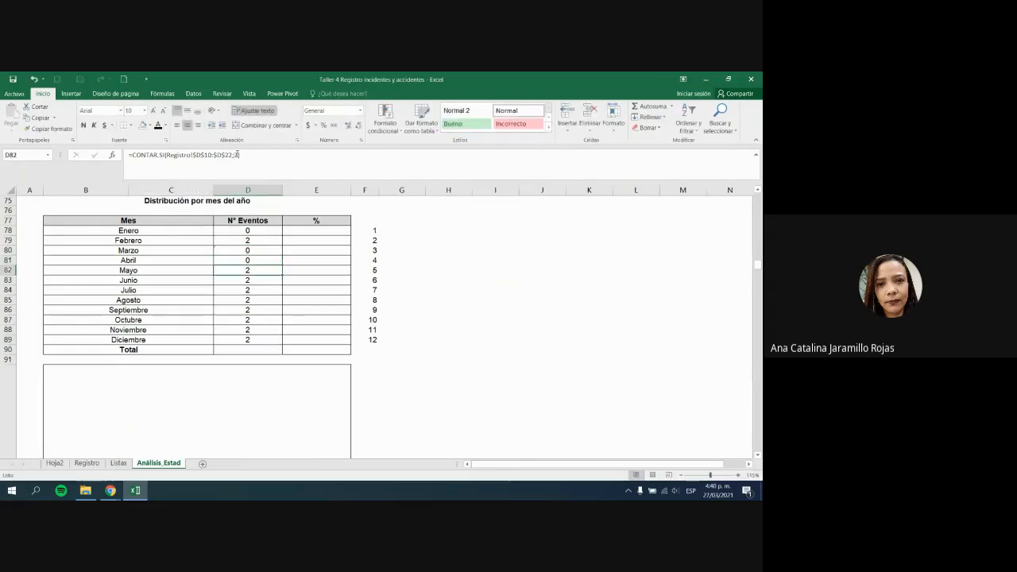
click(236, 154)
key(BackSpace)
text(5)
key(Return)
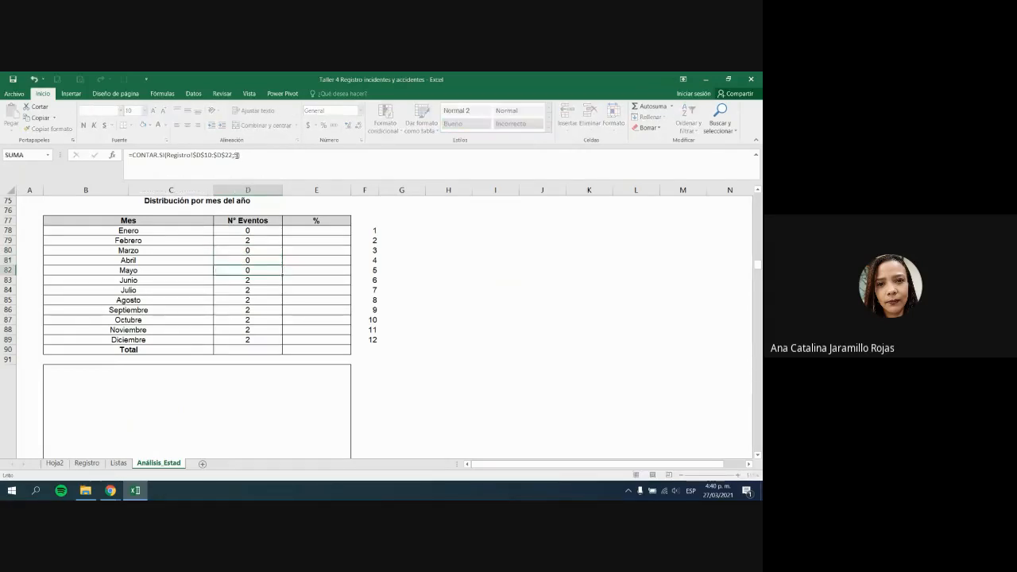
click(236, 154)
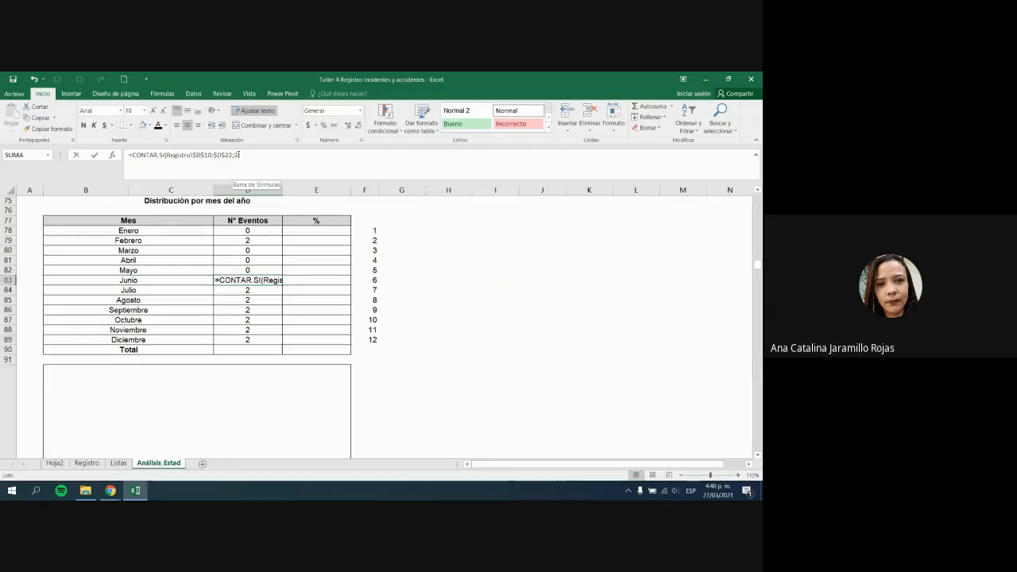
click(236, 154)
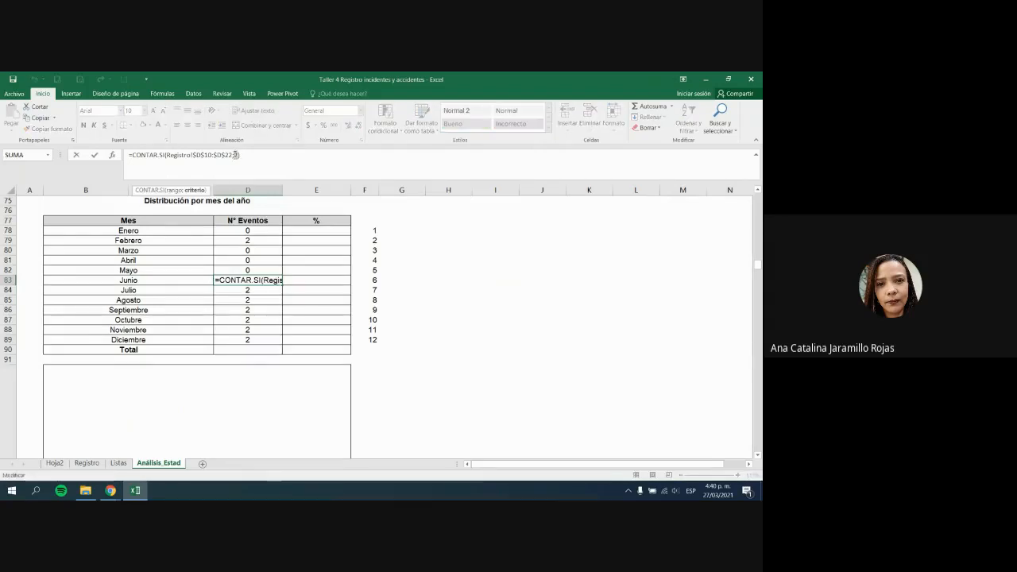
key(BackSpace)
text(6)
key(Return)
Step: Change the criteria for Julio, Agosto and Septiembre to 7, 8 and 9
click(236, 154)
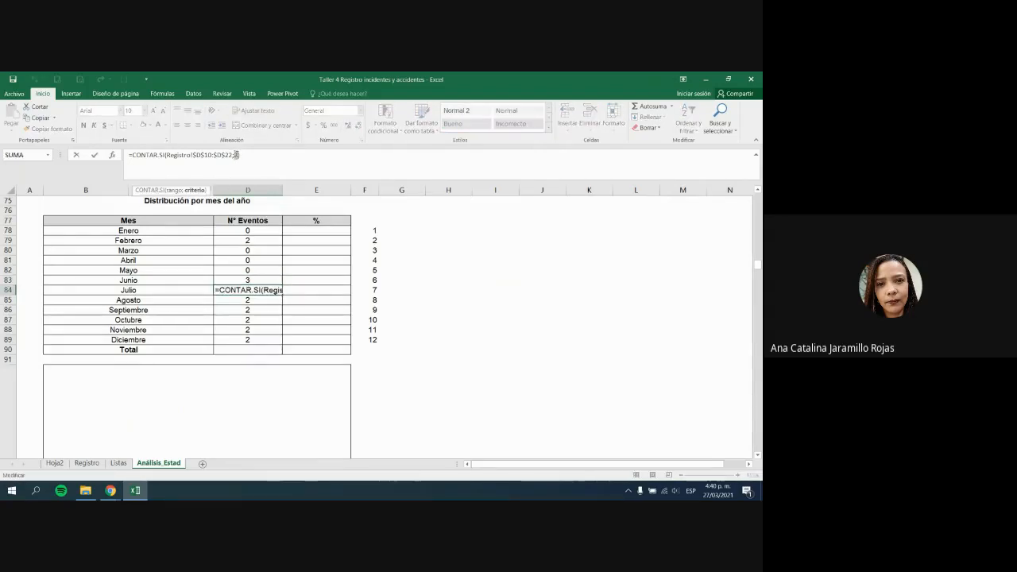
key(BackSpace)
text(7)
key(Return)
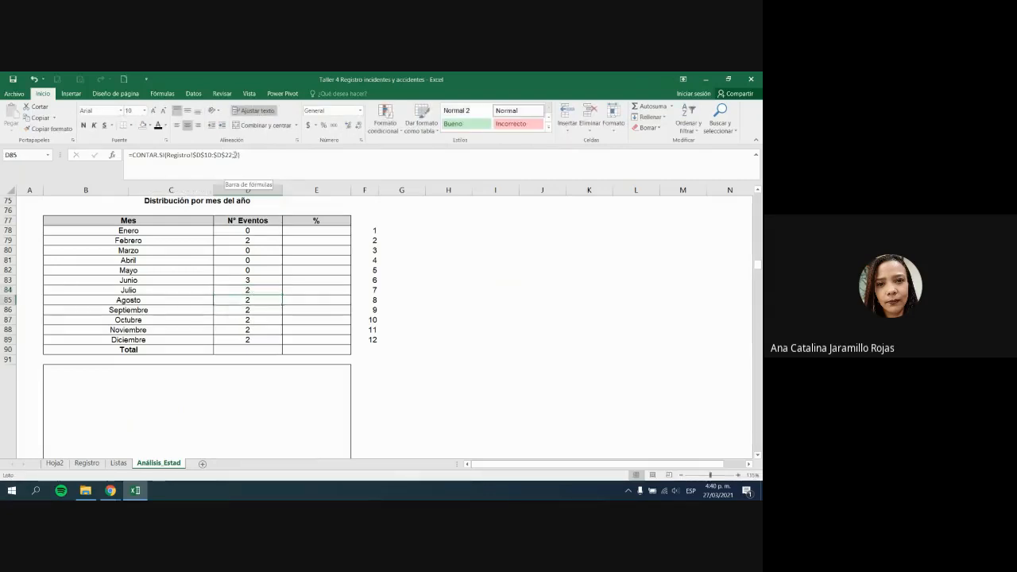
click(236, 155)
key(BackSpace)
text(8)
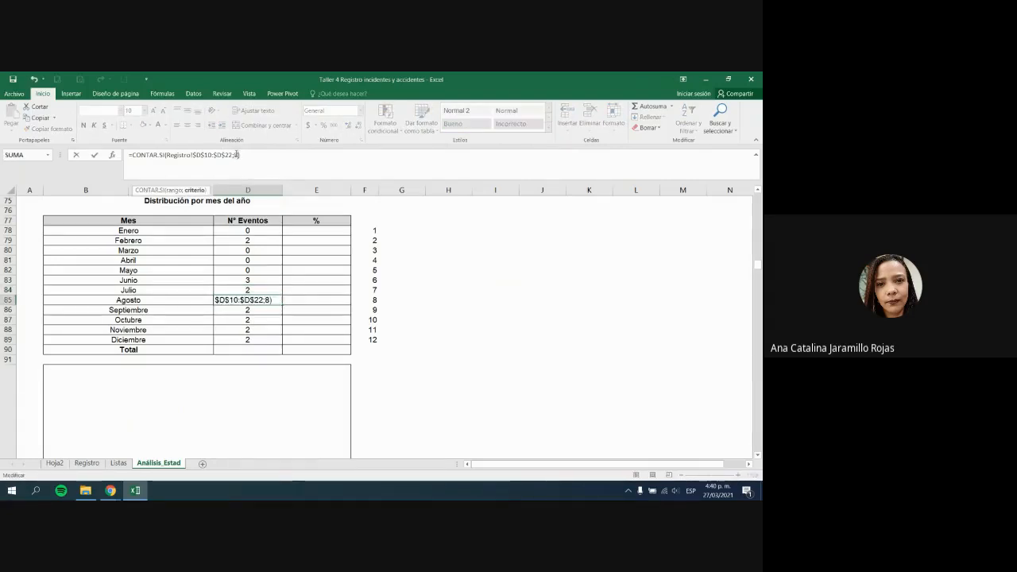
key(Return)
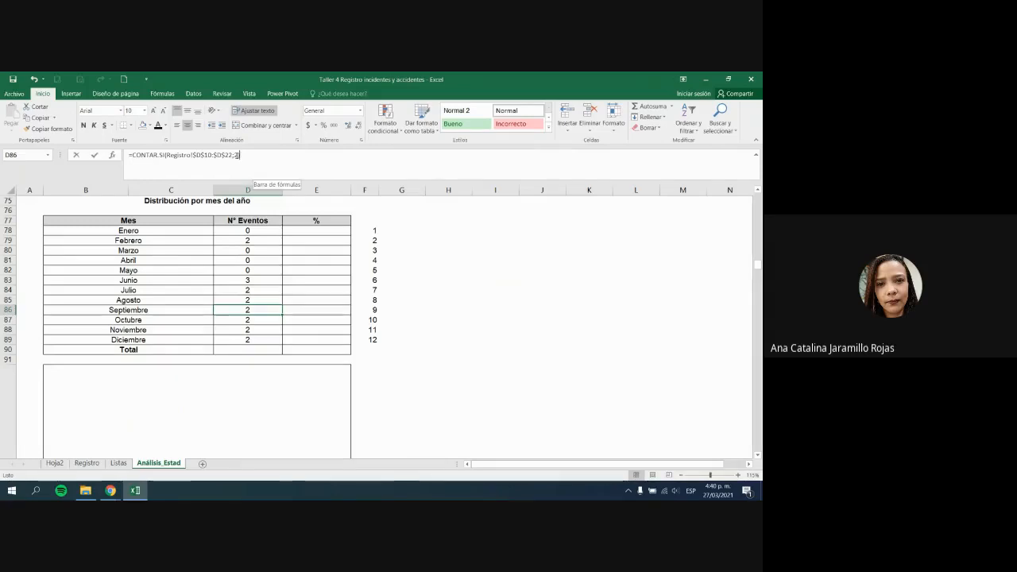
click(236, 154)
key(BackSpace)
text(9)
key(Return)
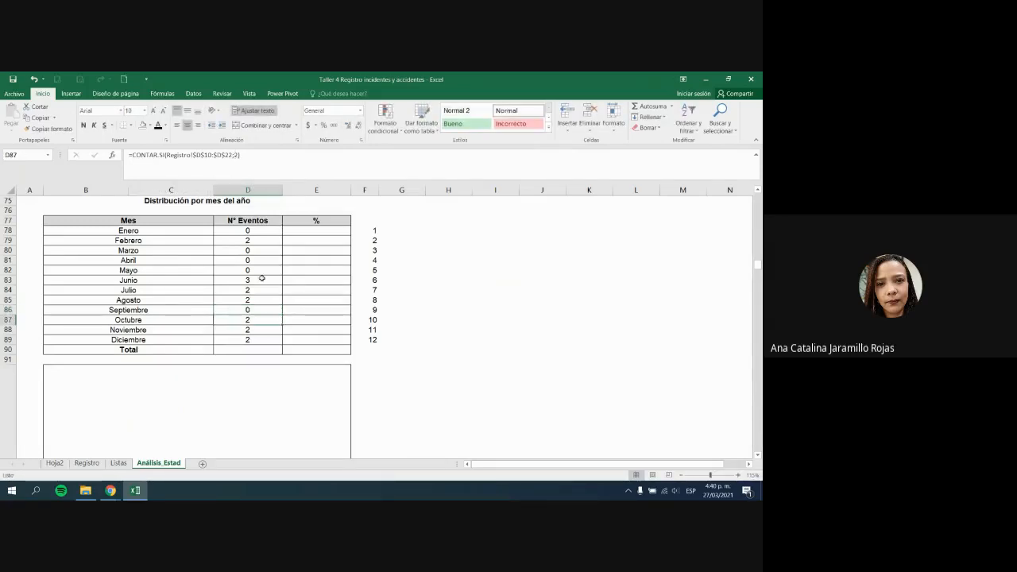
Step: Change the criteria for Octubre, Noviembre and Diciembre to 10, 11 and 12
click(236, 154)
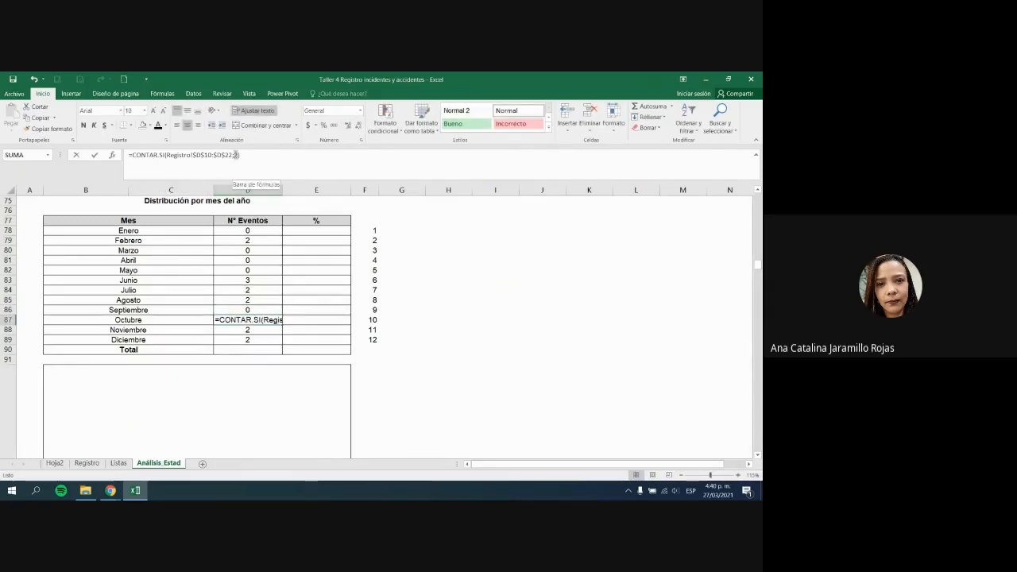
key(BackSpace)
text(10)
key(Return)
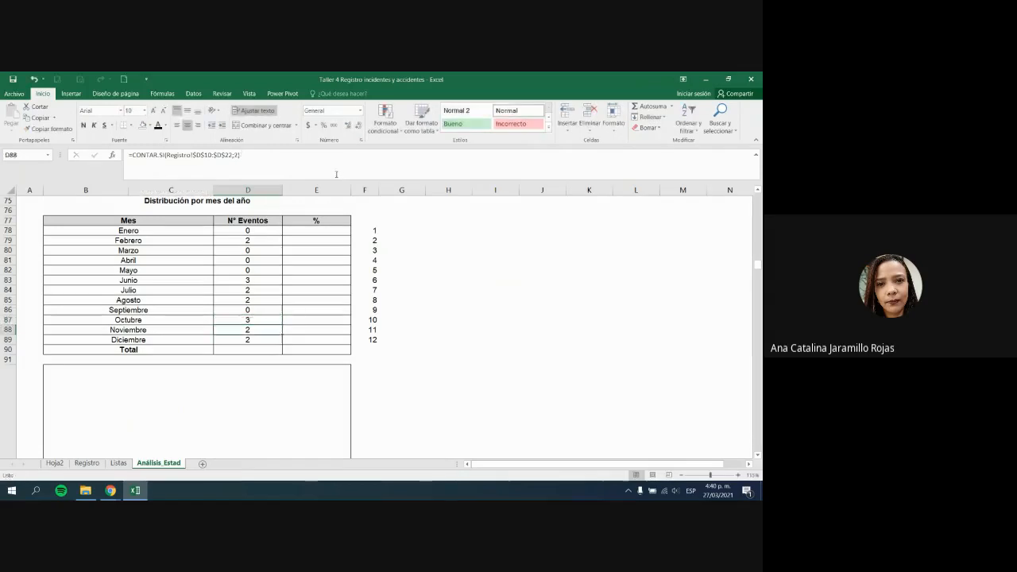
click(236, 155)
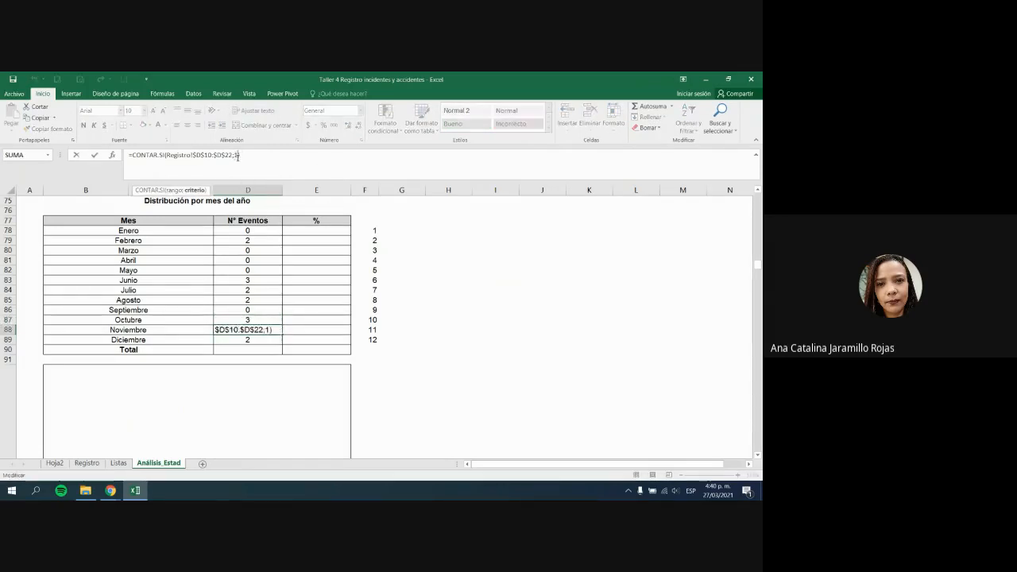
text(1)
key(Return)
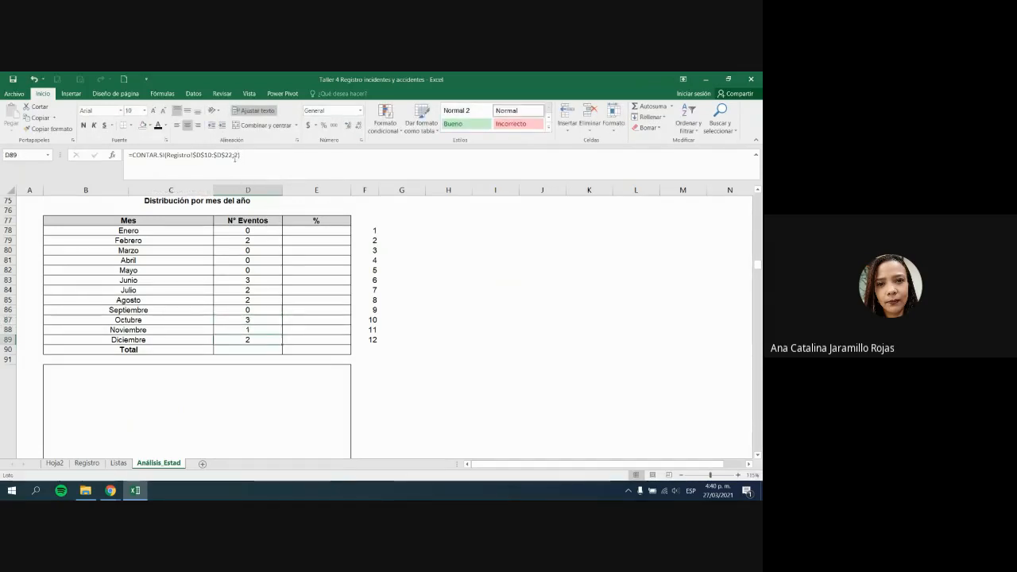
click(231, 156)
text(1)
key(Return)
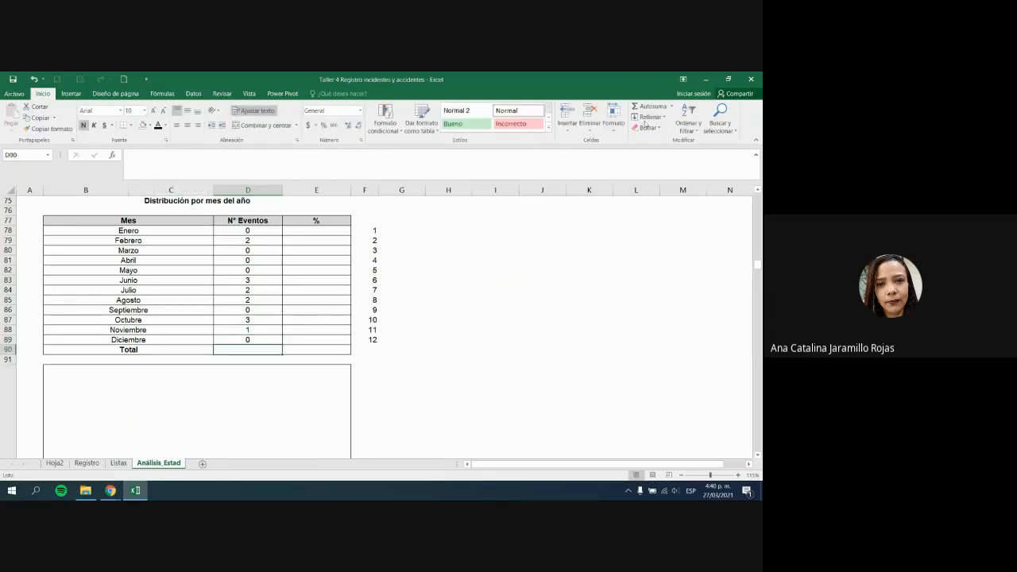
Step: Sum the monthly event counts in the Total row, giving 13 events
click(648, 106)
key(Return)
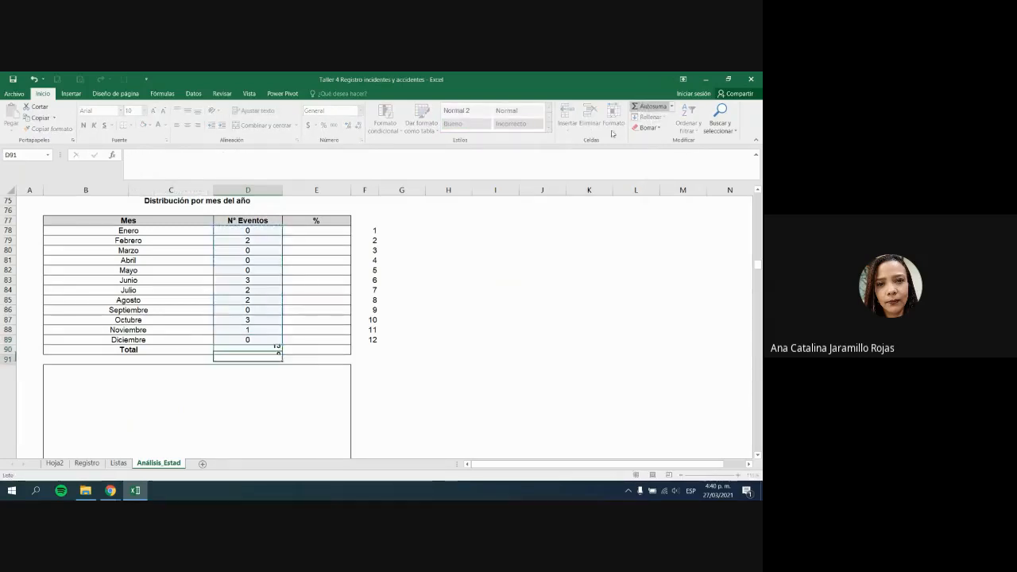
key(Up)
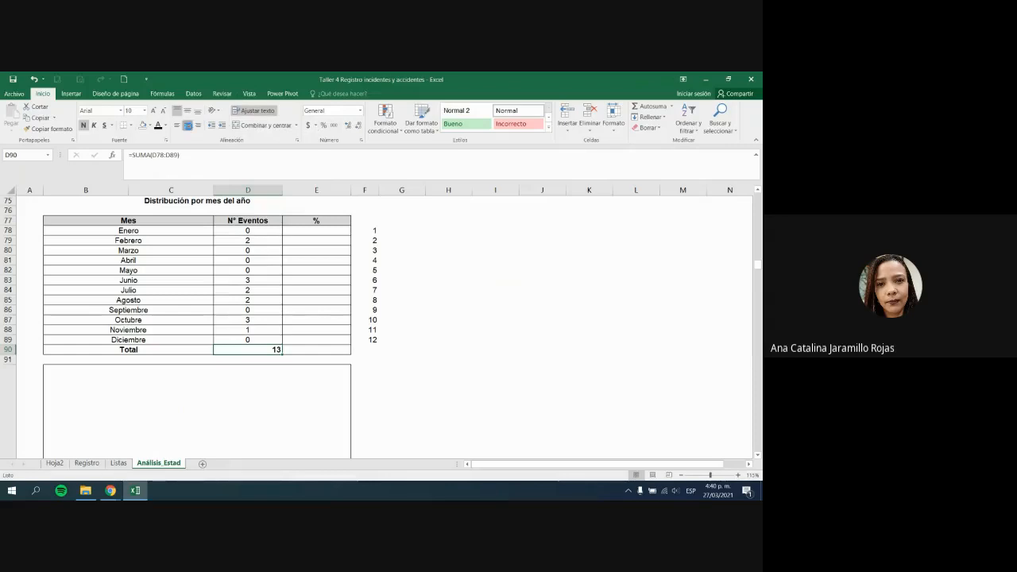
click(239, 317)
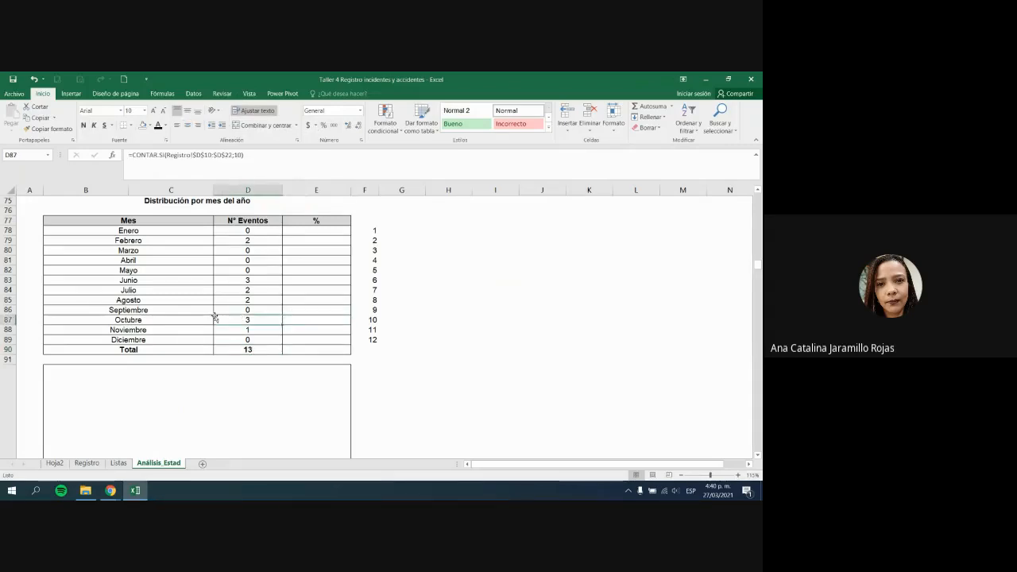
drag(200, 272, 236, 280)
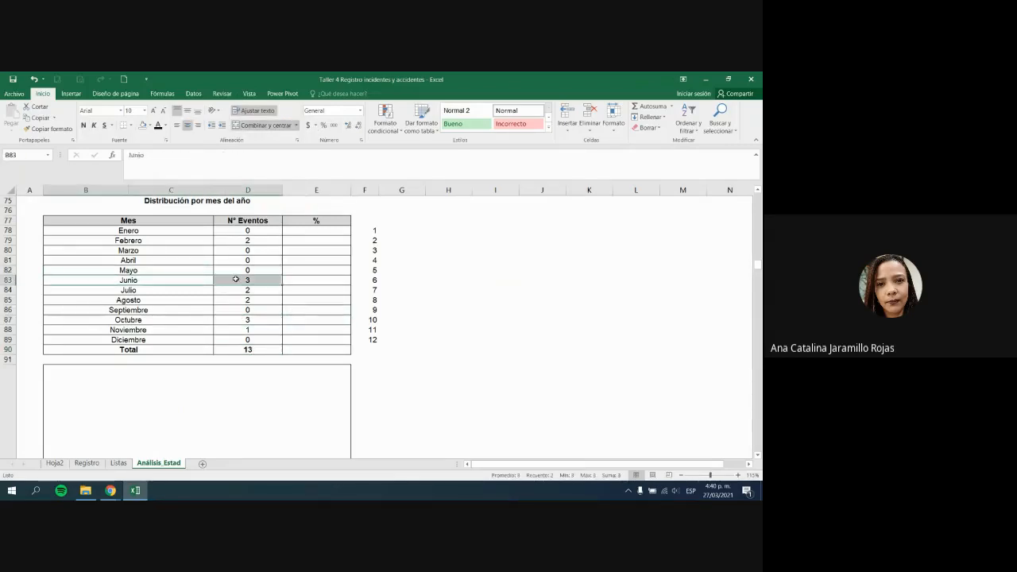
ctrl+drag(195, 324, 243, 322)
Step: Enter =D78/$D$90 in E78 as a percentage and fill it down to Diciembre
click(315, 230)
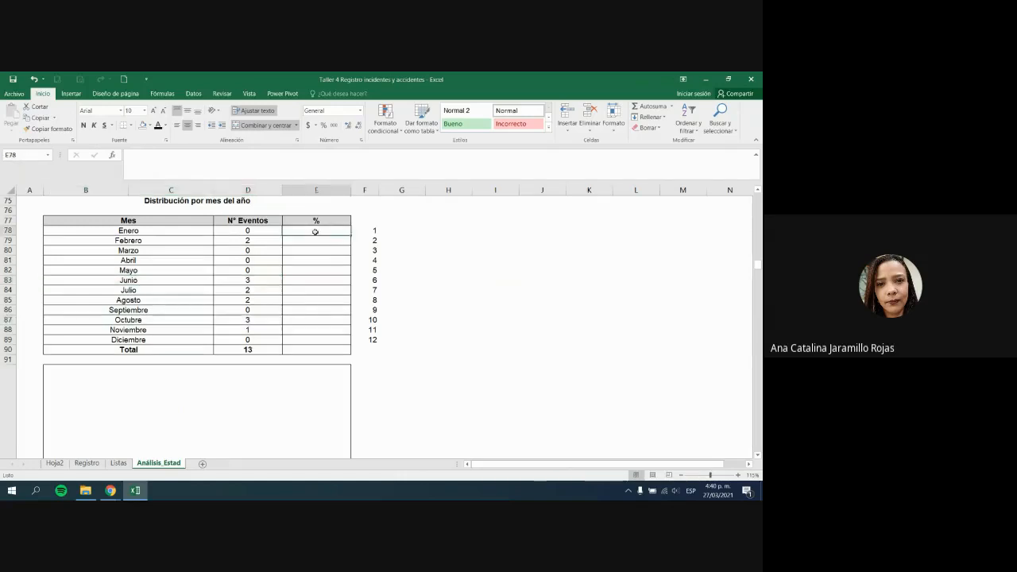
text(=)
click(257, 230)
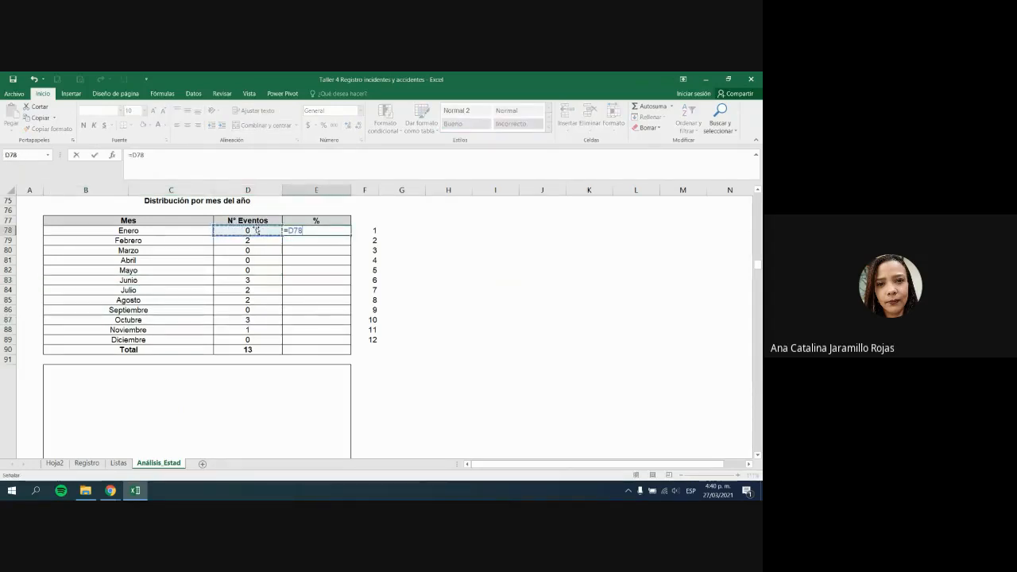
text(/)
click(257, 348)
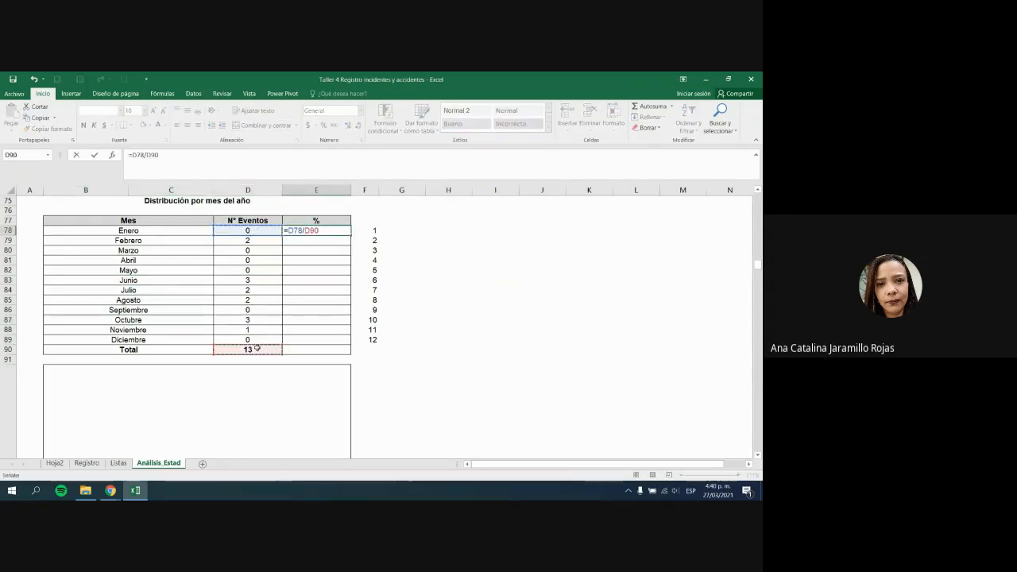
key(F4)
key(Return)
click(334, 231)
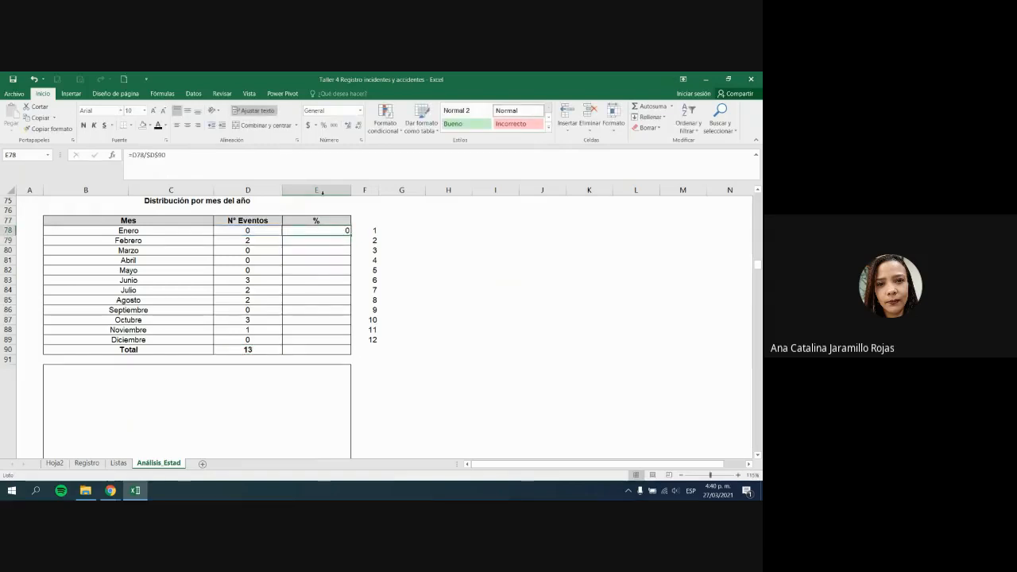
click(323, 125)
drag(353, 231, 329, 342)
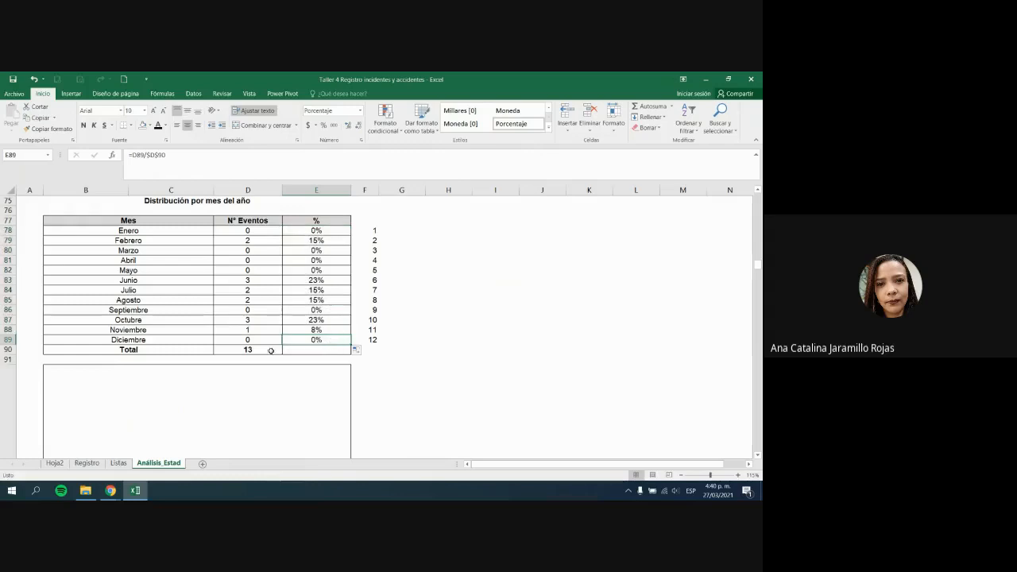
Step: Copy the Total SUM into the % total cell E90, formatted as 100%
click(270, 352)
key(ctrl+c)
click(333, 350)
key(ctrl+v)
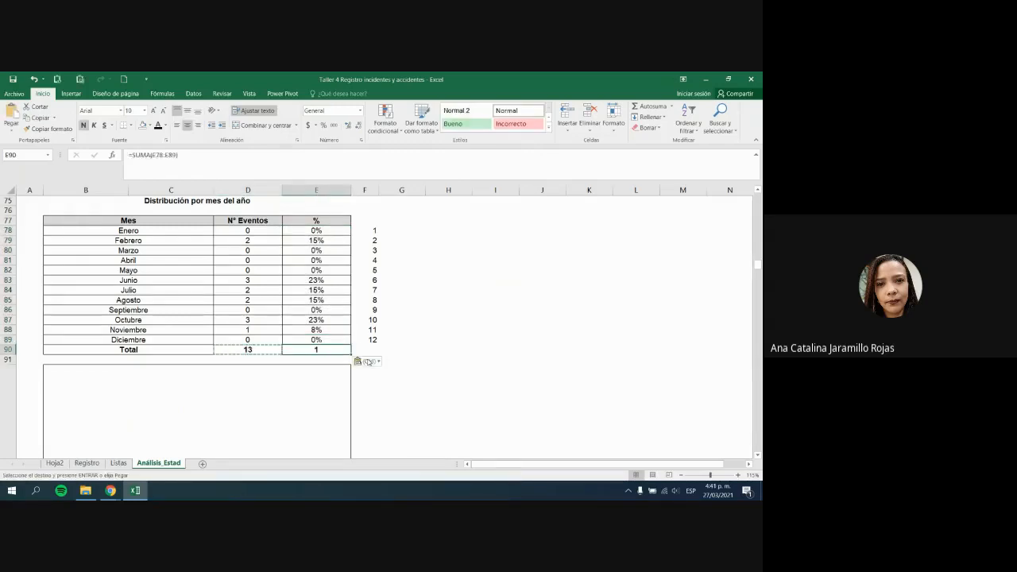
click(323, 125)
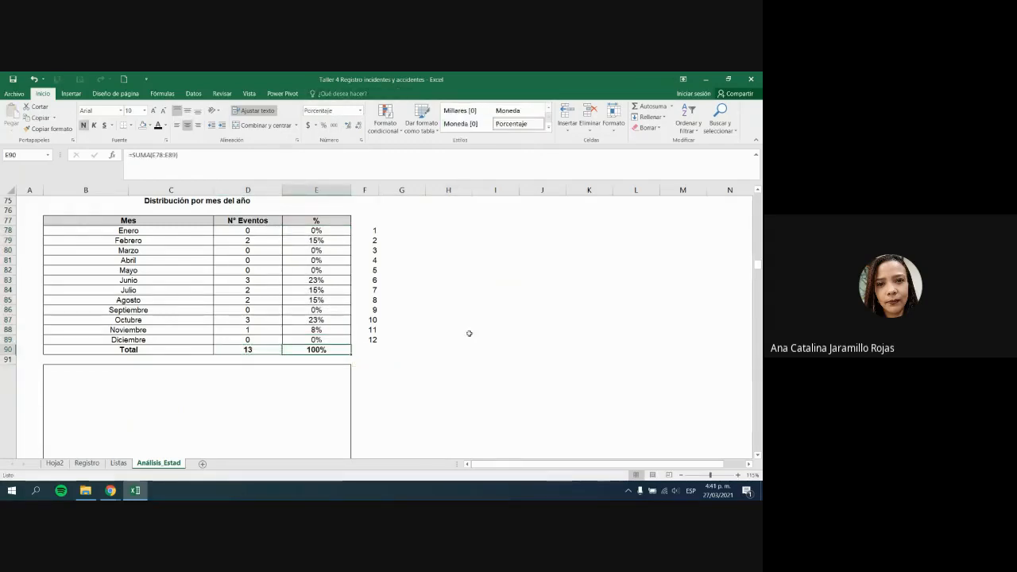
Step: Delete the helper numbers 1–12 in F78:F89
drag(465, 330, 465, 340)
drag(367, 230, 368, 339)
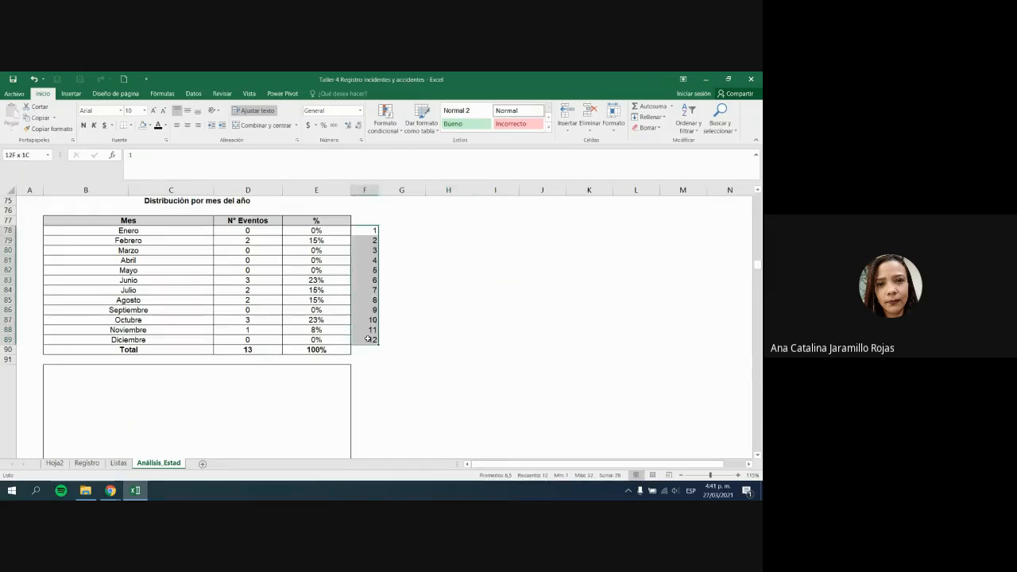
key(Delete)
click(391, 349)
Step: Select the monthly event counts D78:D89 for charting
drag(228, 202, 218, 349)
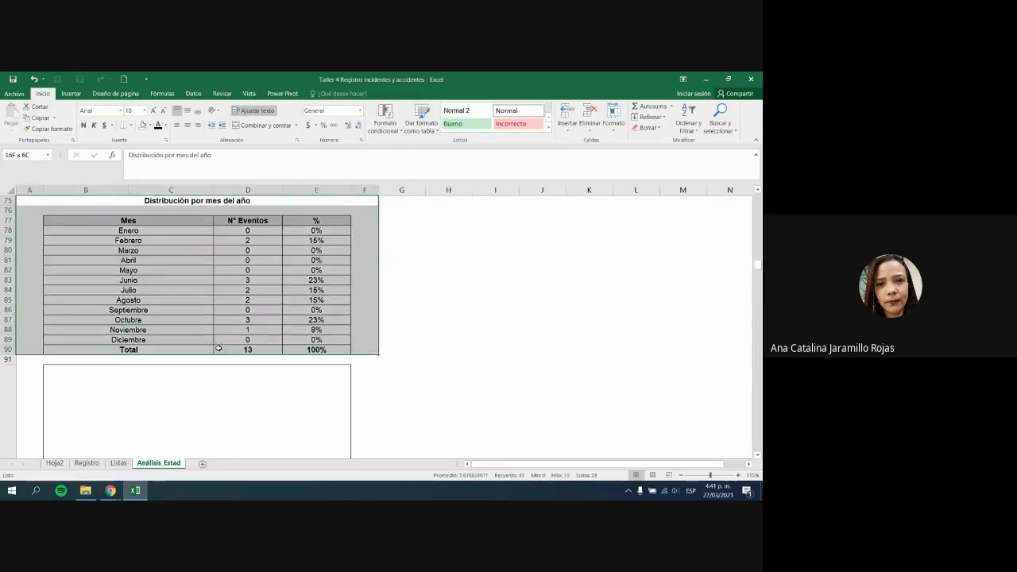
click(219, 348)
click(353, 351)
drag(183, 281, 318, 281)
click(442, 323)
drag(255, 230, 252, 341)
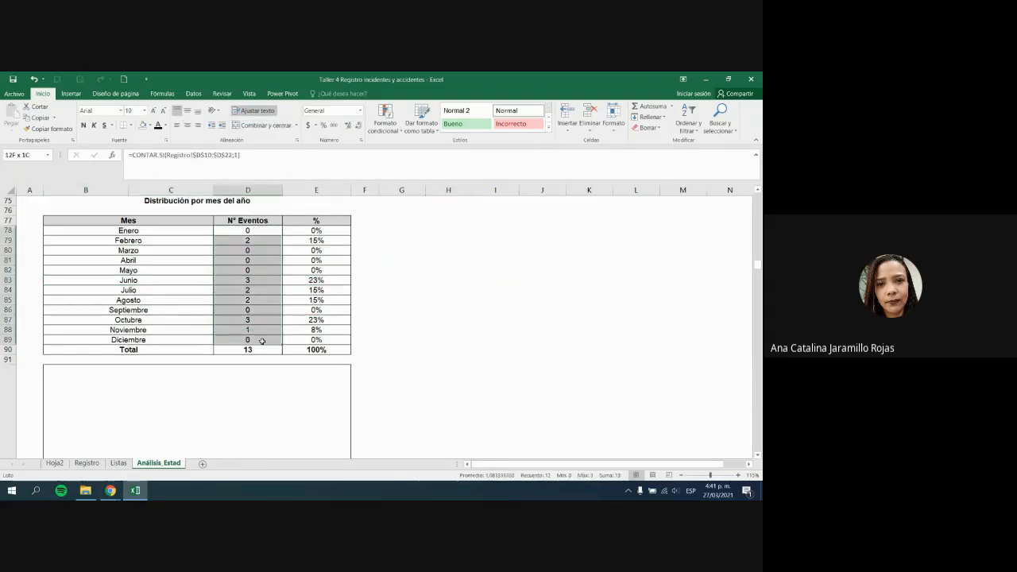
Step: Insert a 3-D Clustered Column chart of the monthly event counts
click(70, 95)
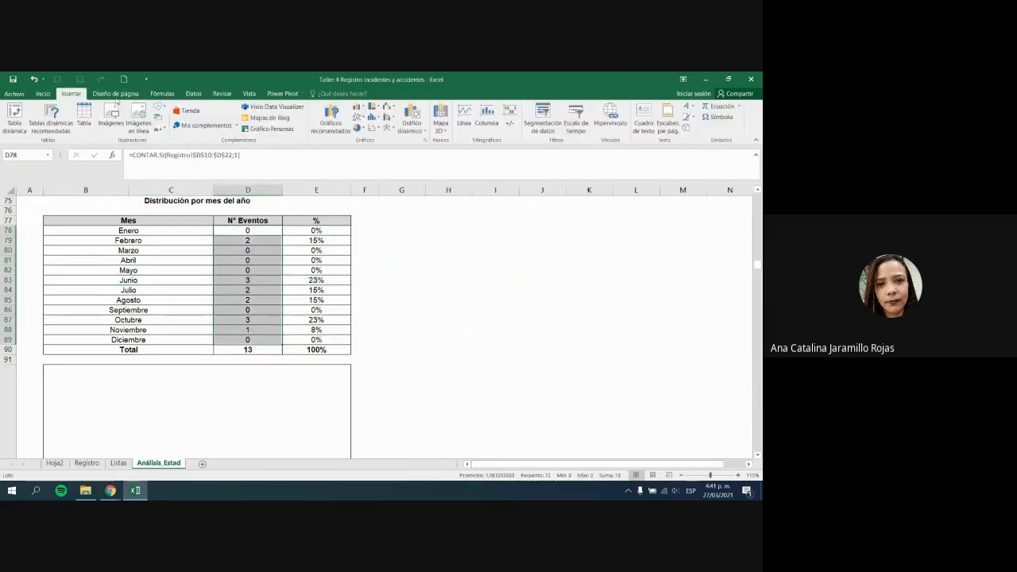
click(358, 107)
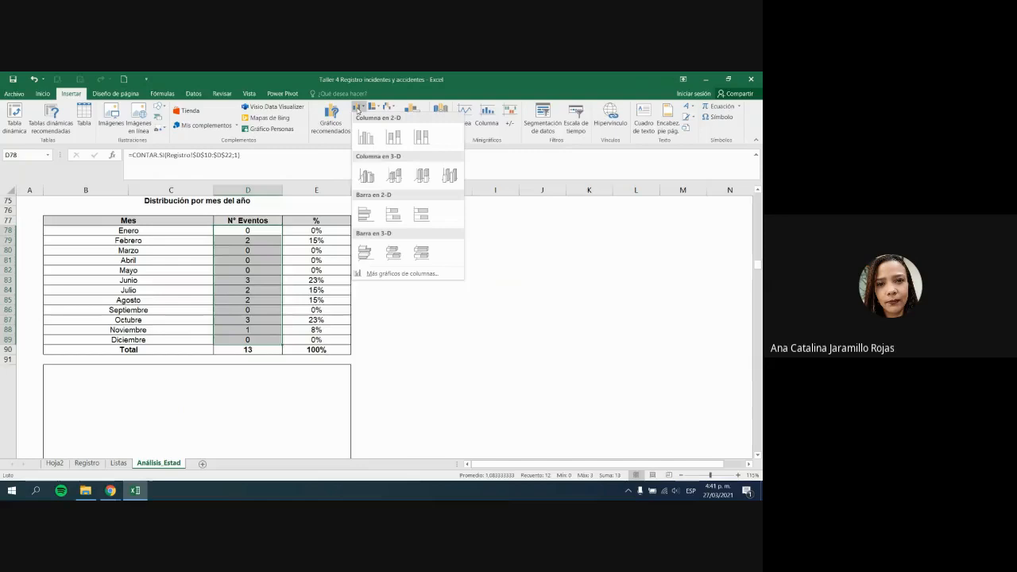
click(367, 175)
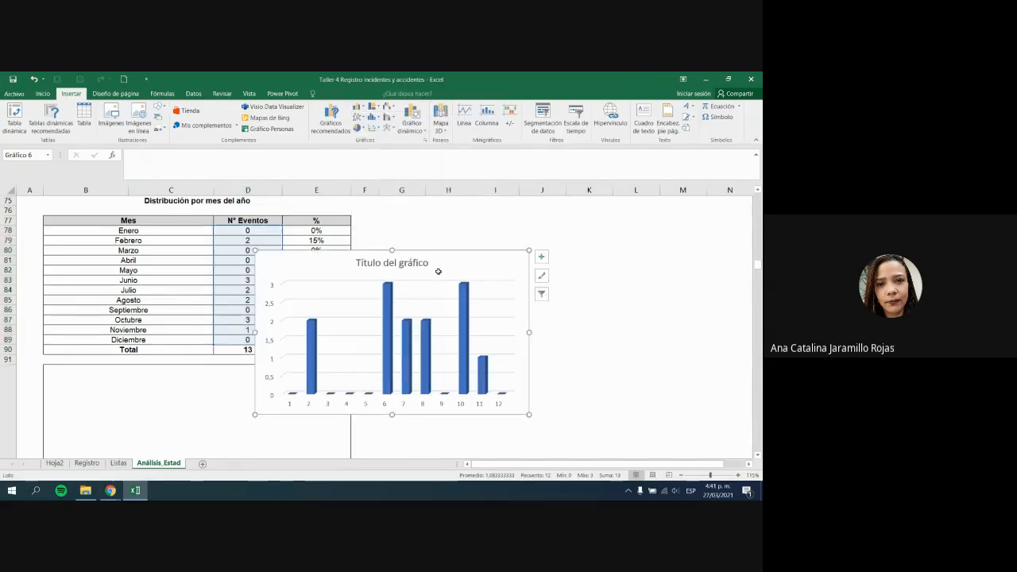
scroll(525, 284, down, 2)
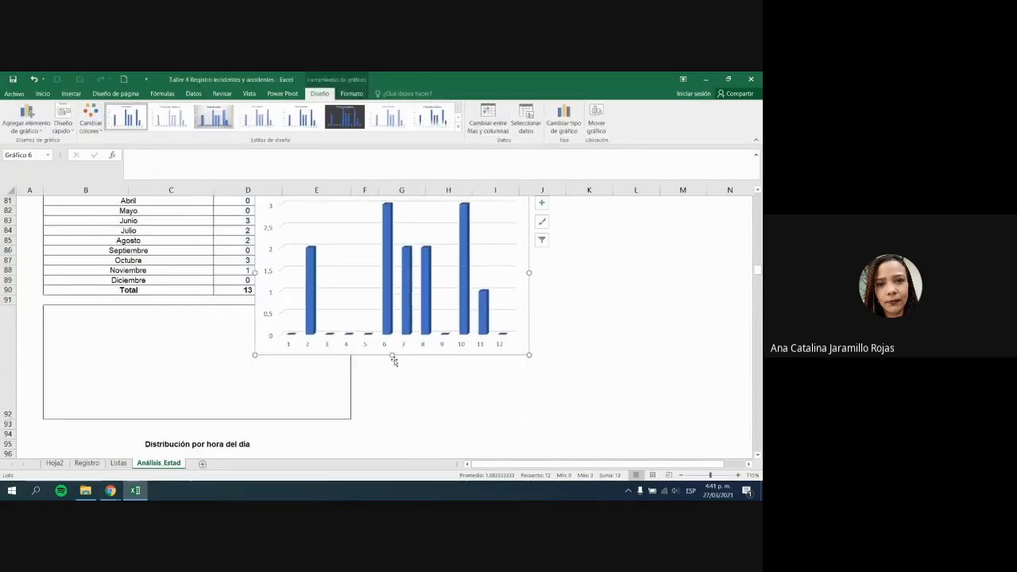
Step: Make row 92 taller and place the chart in the box below the month table
drag(377, 355, 197, 416)
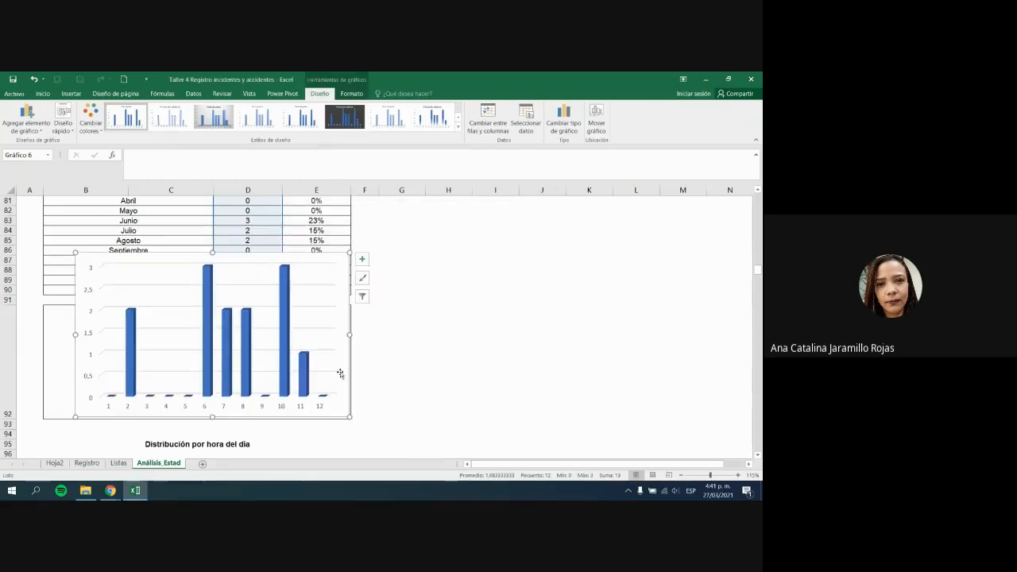
key(ctrl+z)
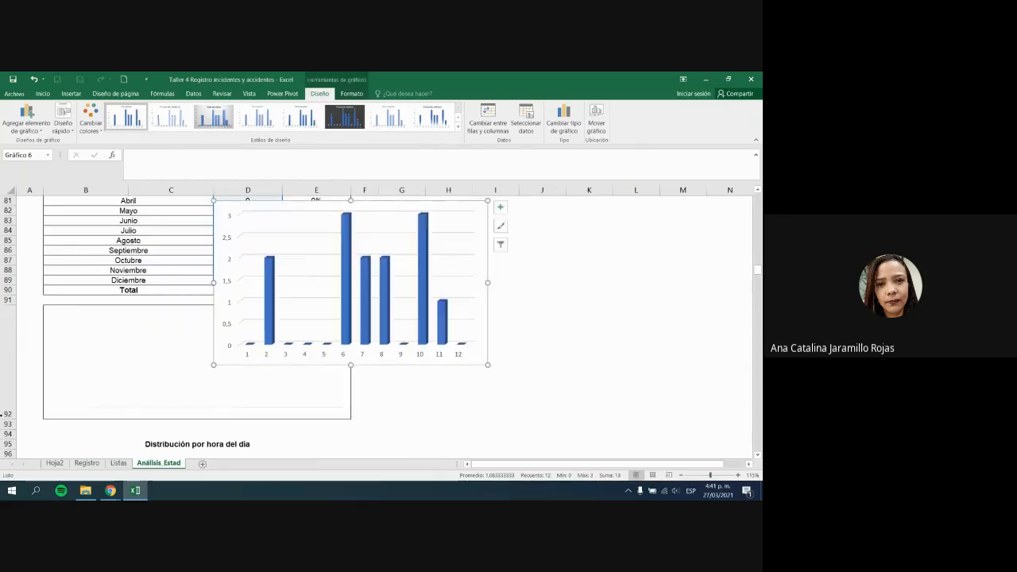
drag(4, 419, 5, 457)
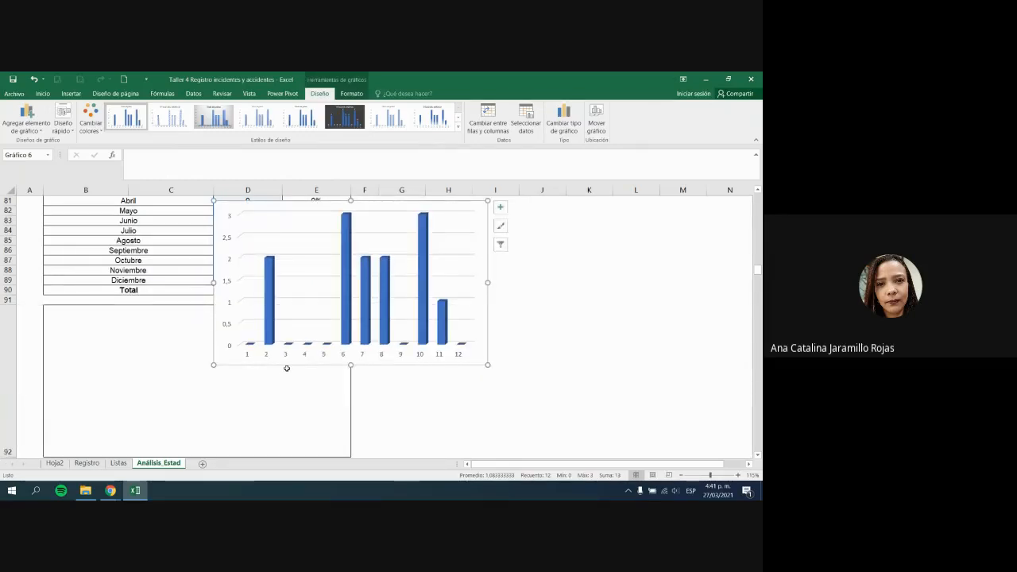
click(287, 369)
drag(286, 365, 148, 451)
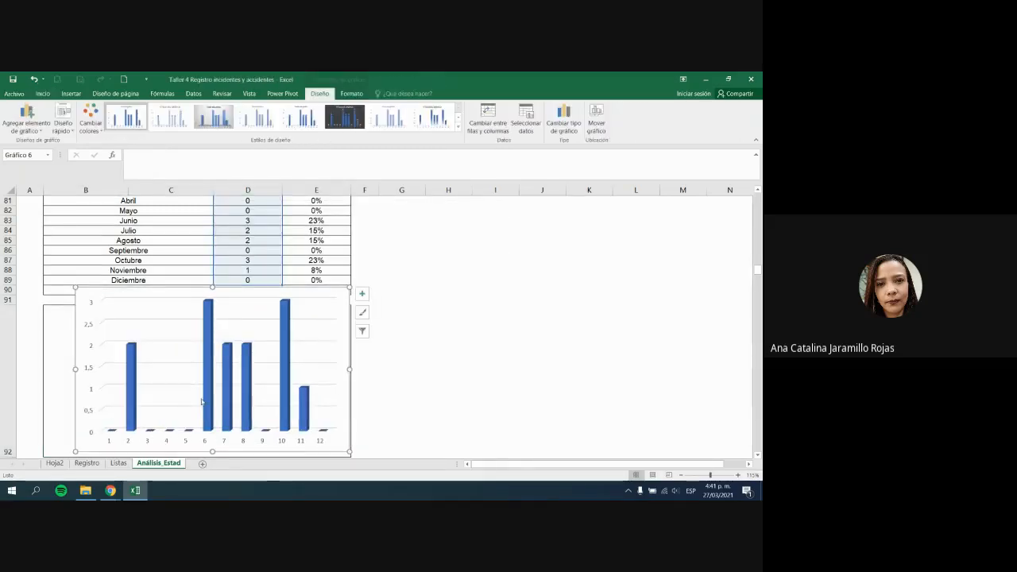
scroll(202, 403, down, 1)
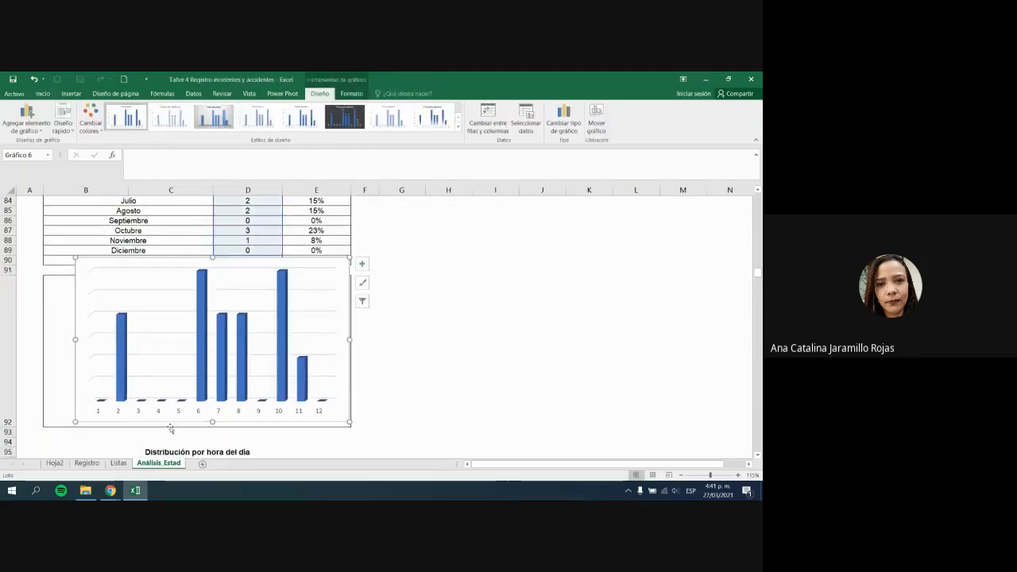
drag(297, 422, 312, 399)
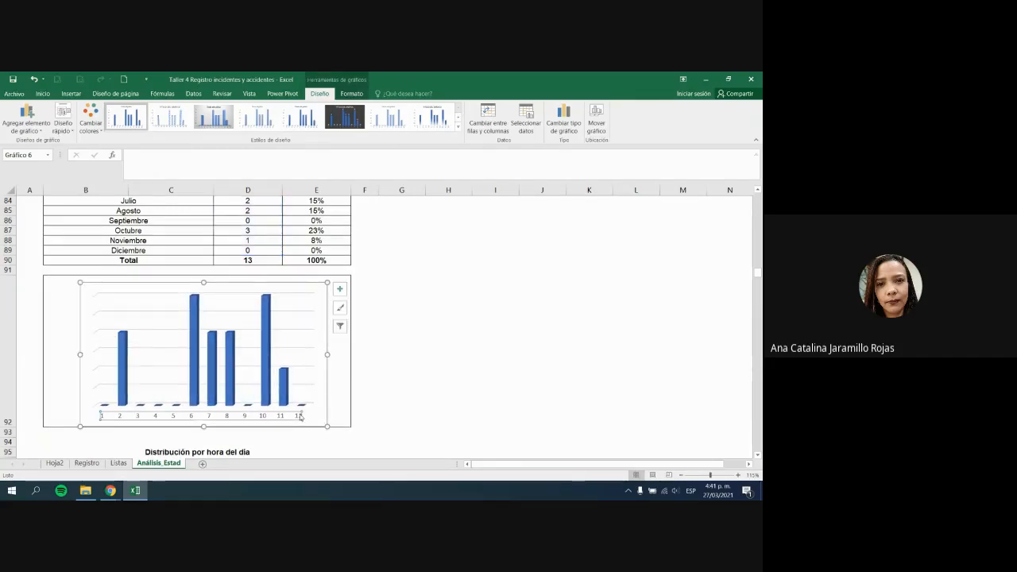
Step: Set the chart's horizontal axis labels to the month names in B78:B89
click(525, 120)
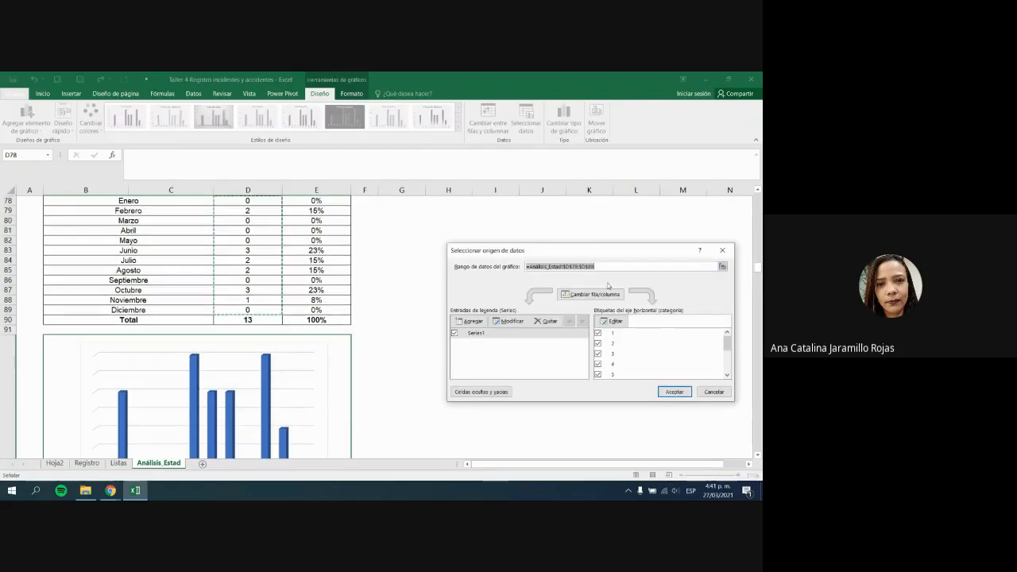
scroll(655, 353, down, 11)
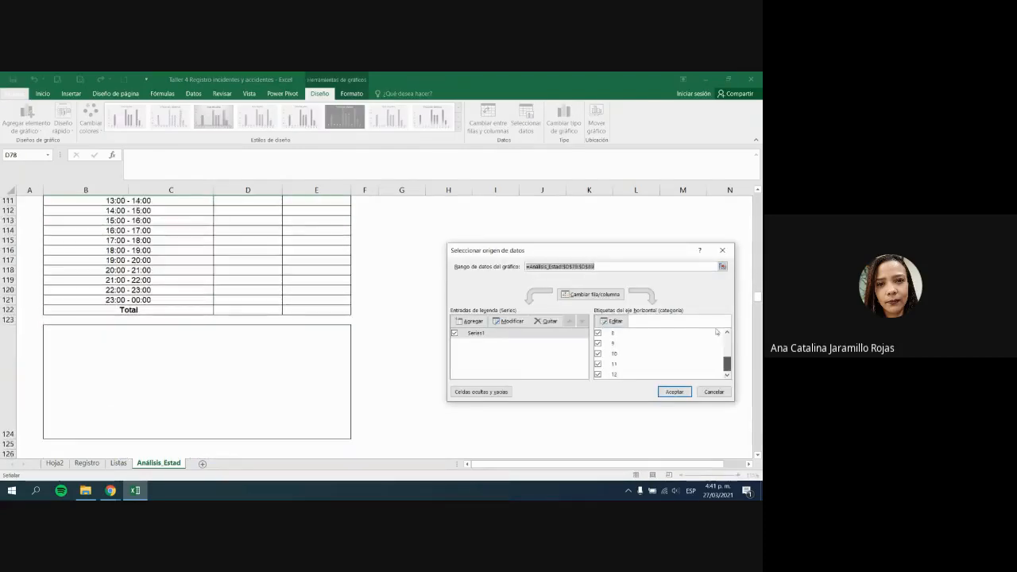
scroll(717, 332, up, 5)
click(614, 320)
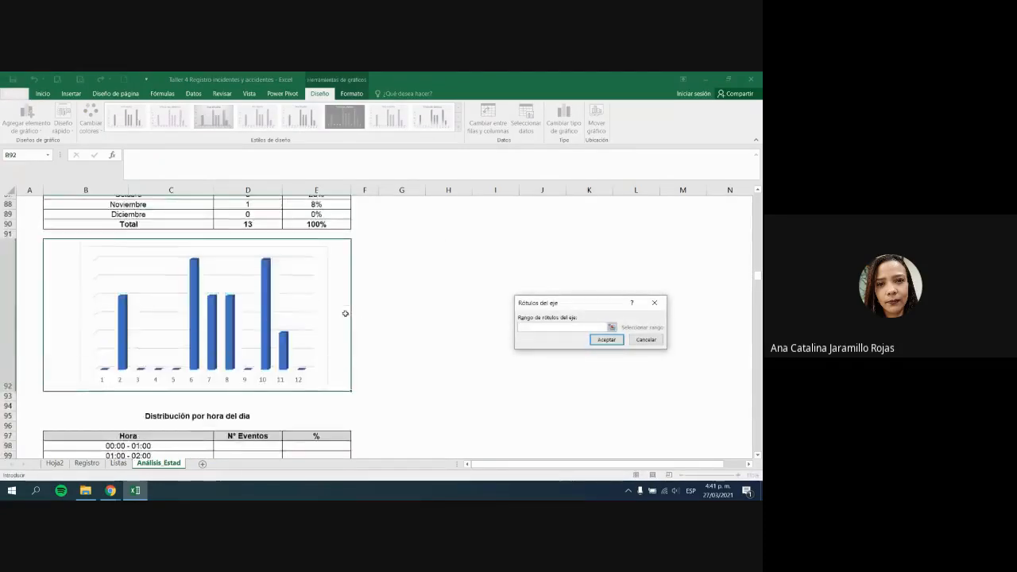
scroll(151, 230, up, 4)
drag(154, 199, 172, 302)
key(Return)
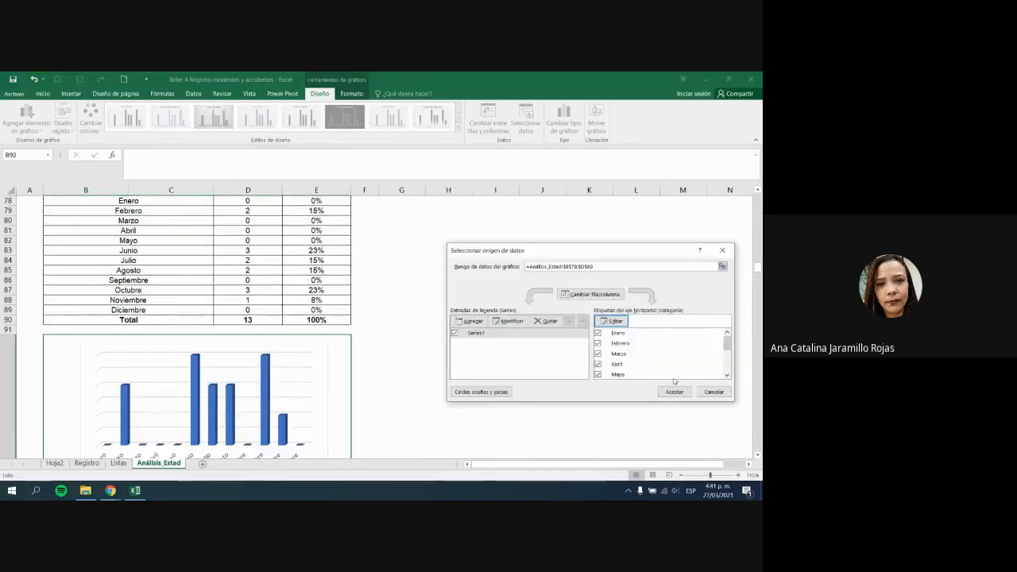
click(675, 392)
click(665, 390)
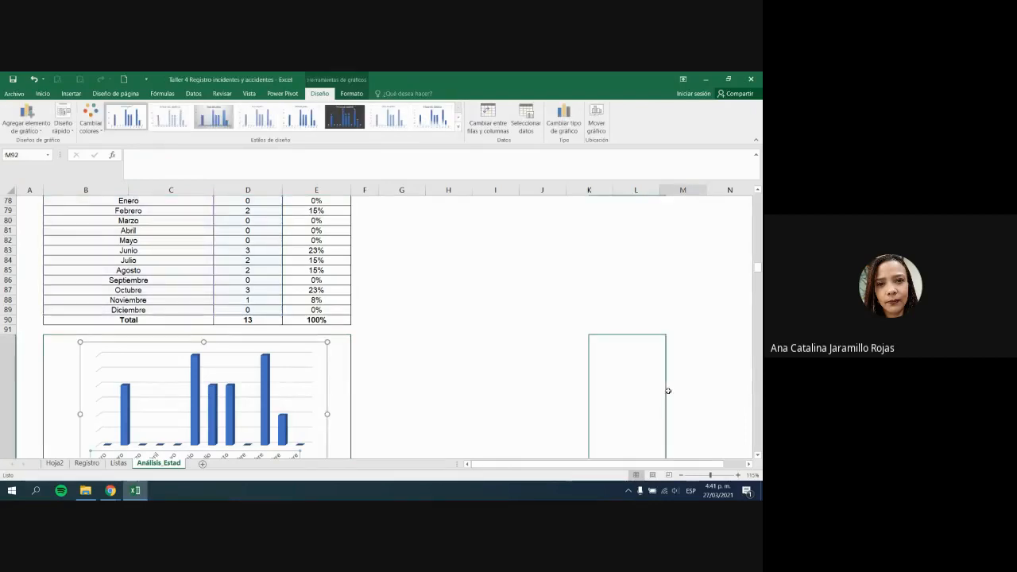
Step: Add data labels showing each month's event count on the bars
scroll(453, 374, down, 1)
click(320, 415)
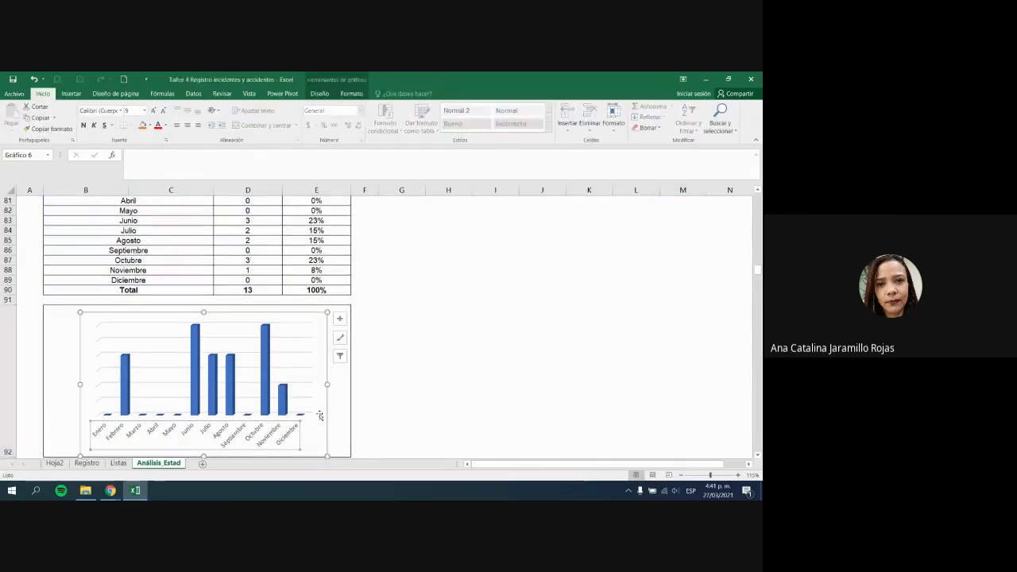
click(340, 318)
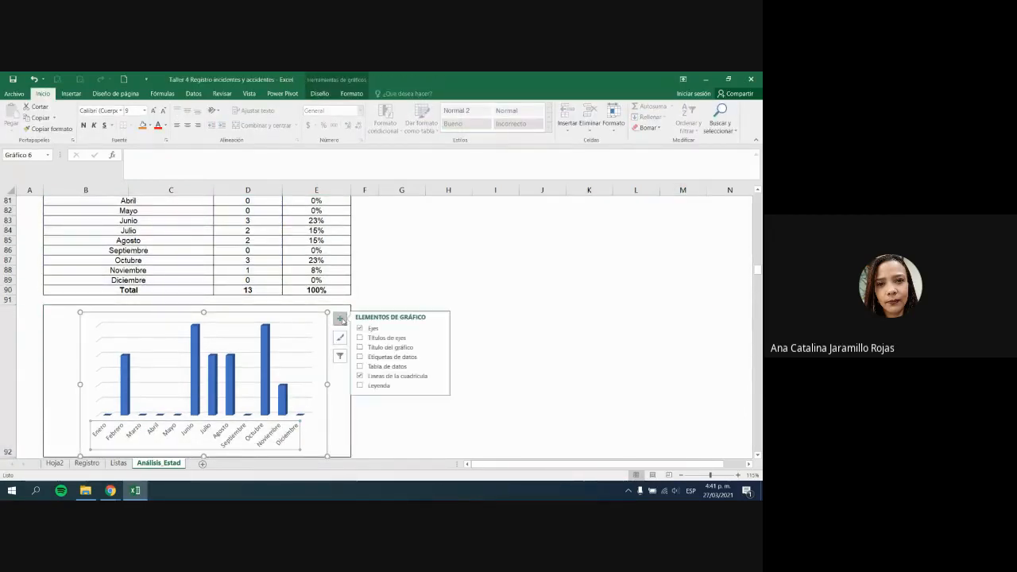
click(362, 357)
click(491, 354)
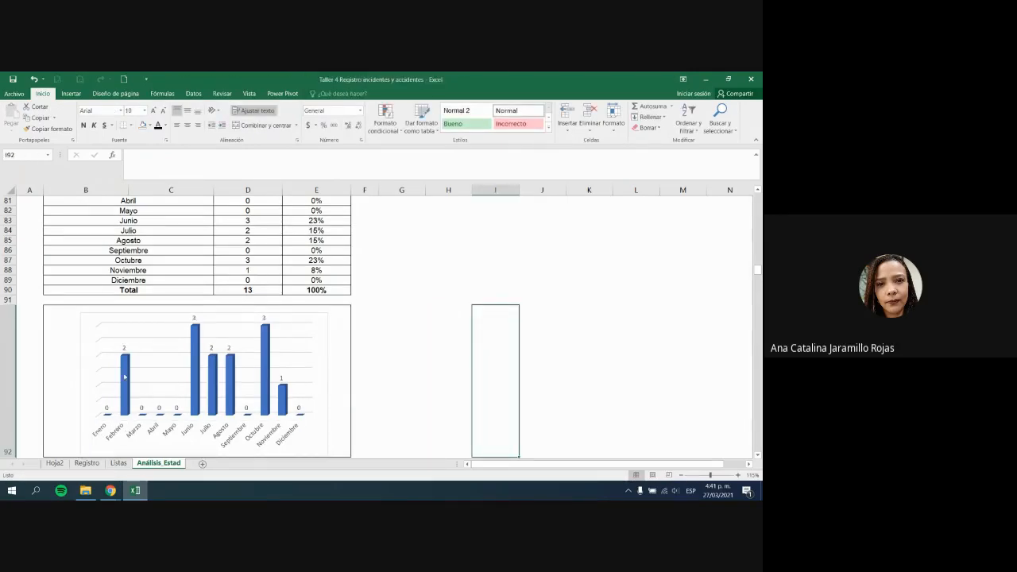
scroll(205, 368, up, 3)
click(264, 402)
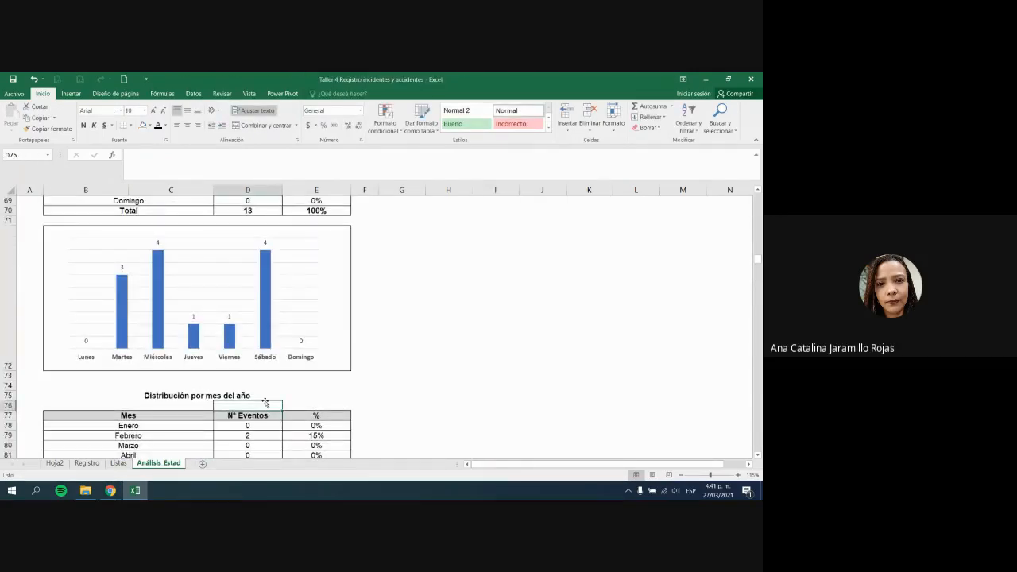
scroll(266, 404, down, 2)
scroll(239, 378, down, 2)
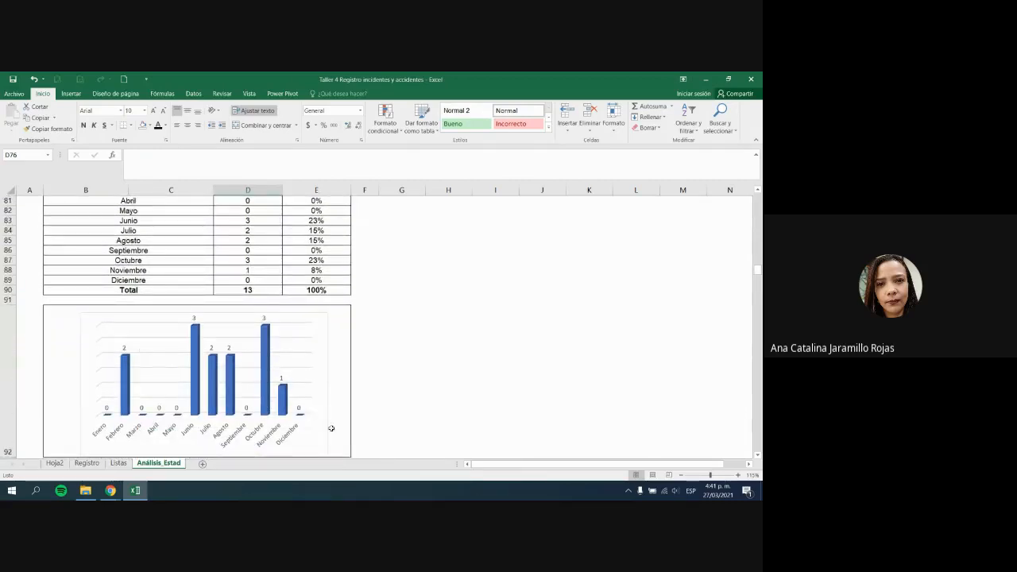
click(376, 428)
scroll(375, 428, down, 1)
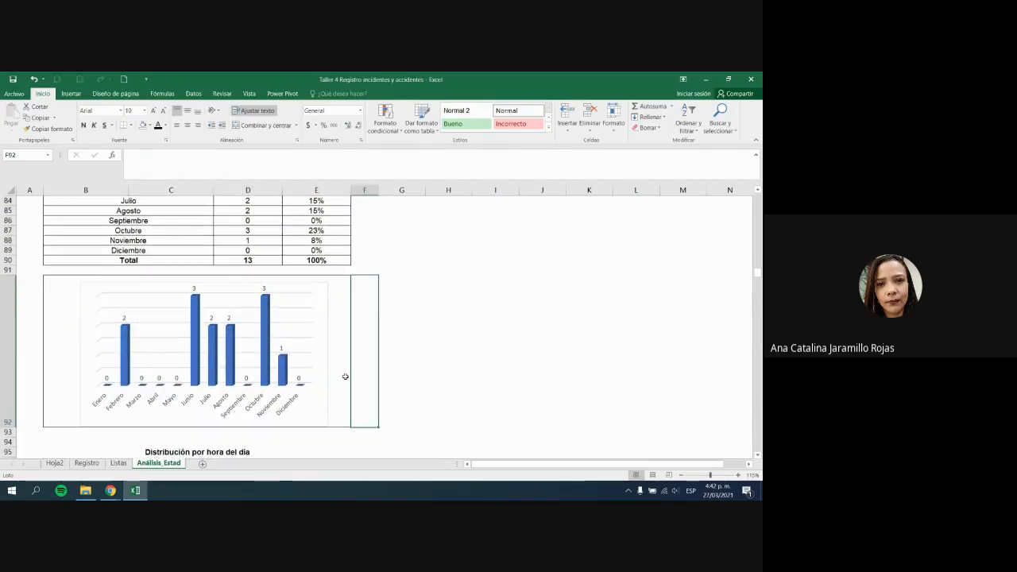
click(325, 351)
click(334, 352)
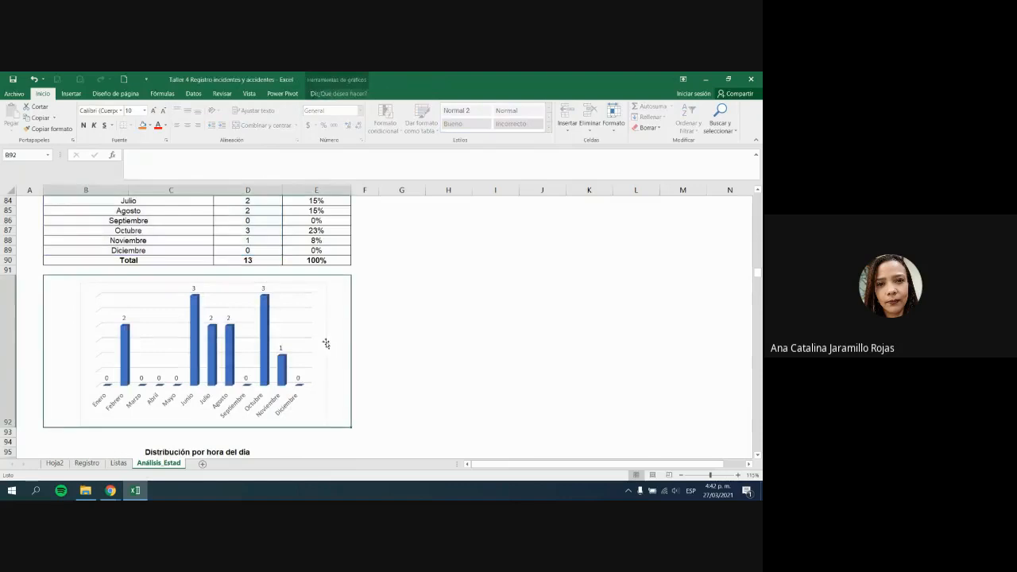
drag(325, 342, 326, 337)
click(452, 352)
scroll(454, 355, down, 4)
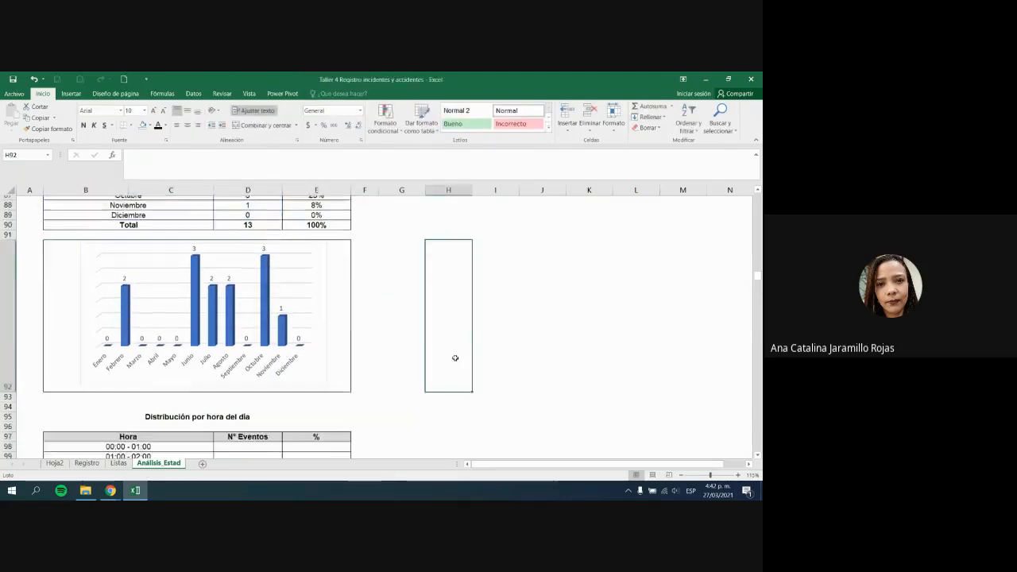
scroll(456, 358, up, 2)
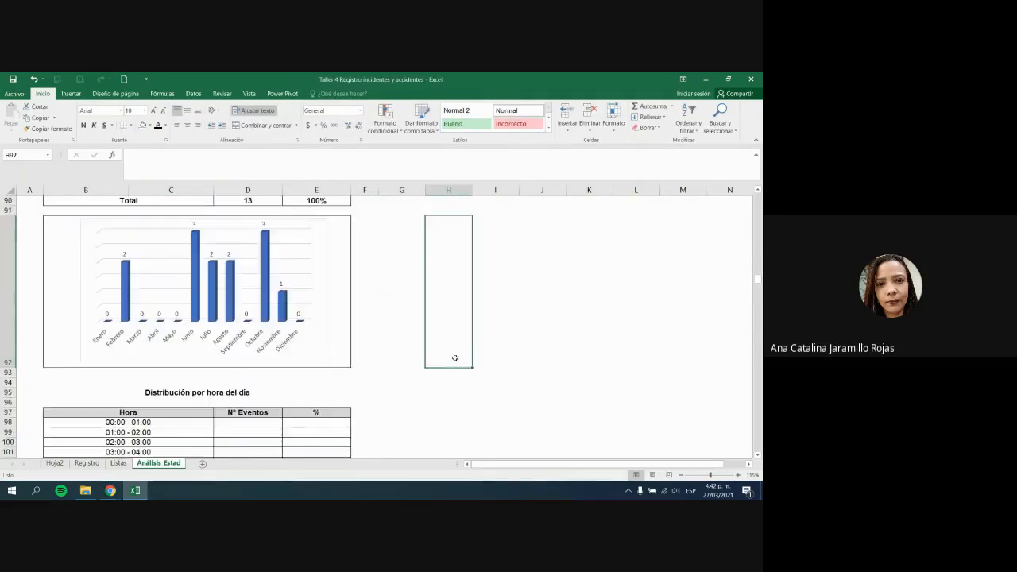
click(209, 394)
scroll(209, 391, down, 1)
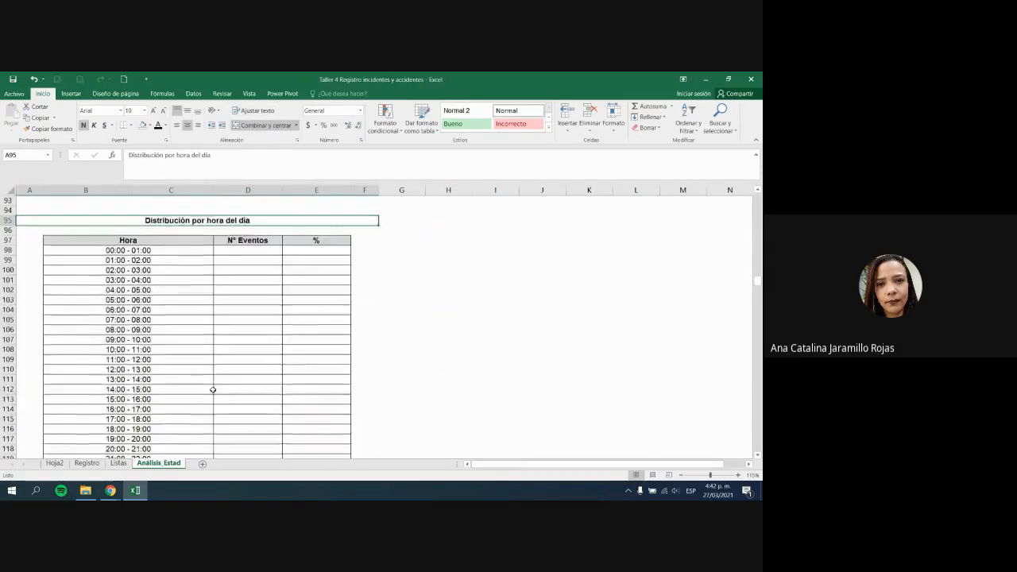
ctrl+scroll(196, 285, down, 1)
drag(158, 242, 159, 402)
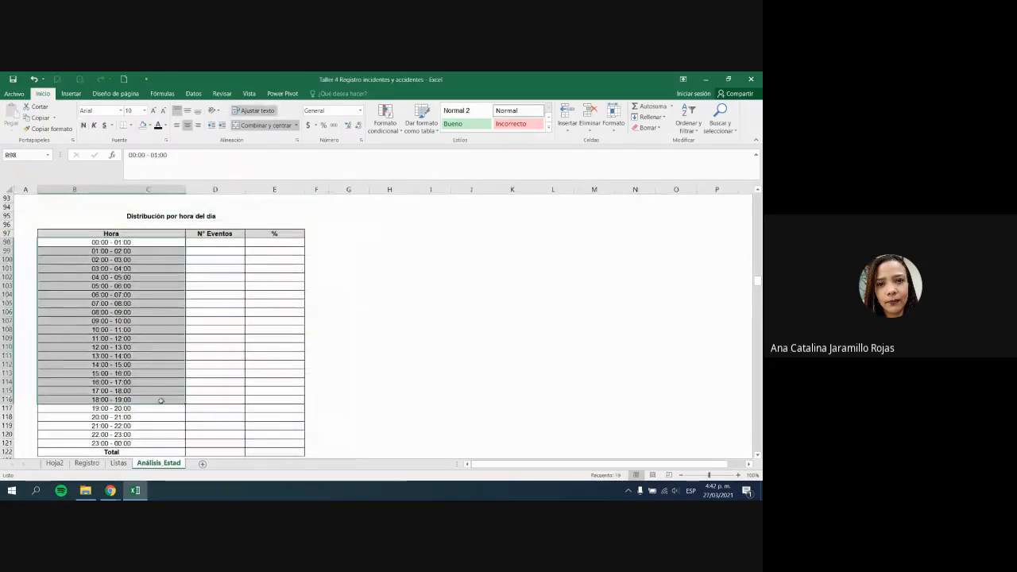
scroll(172, 402, down, 2)
click(87, 462)
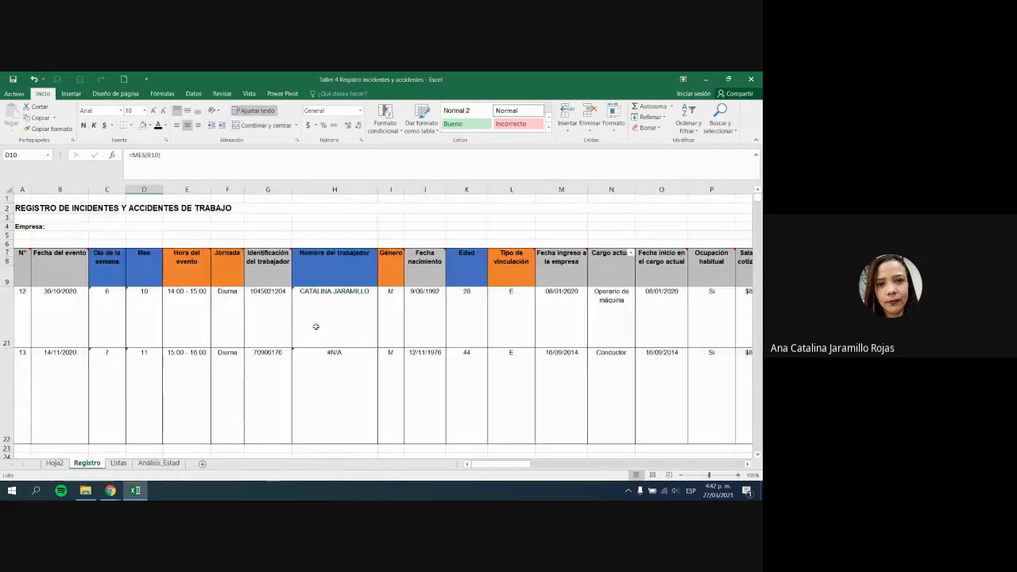
click(169, 311)
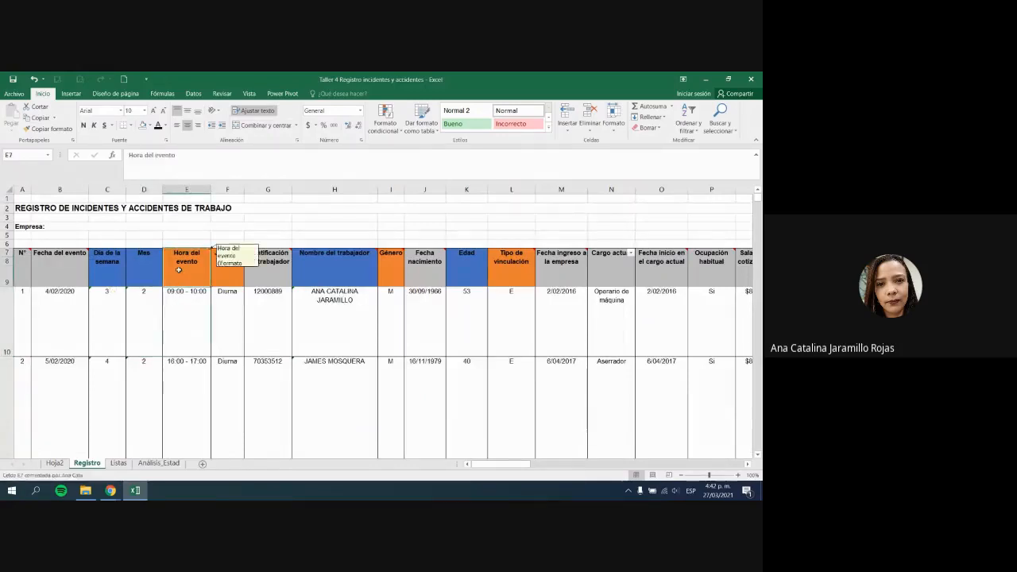
scroll(191, 333, down, 4)
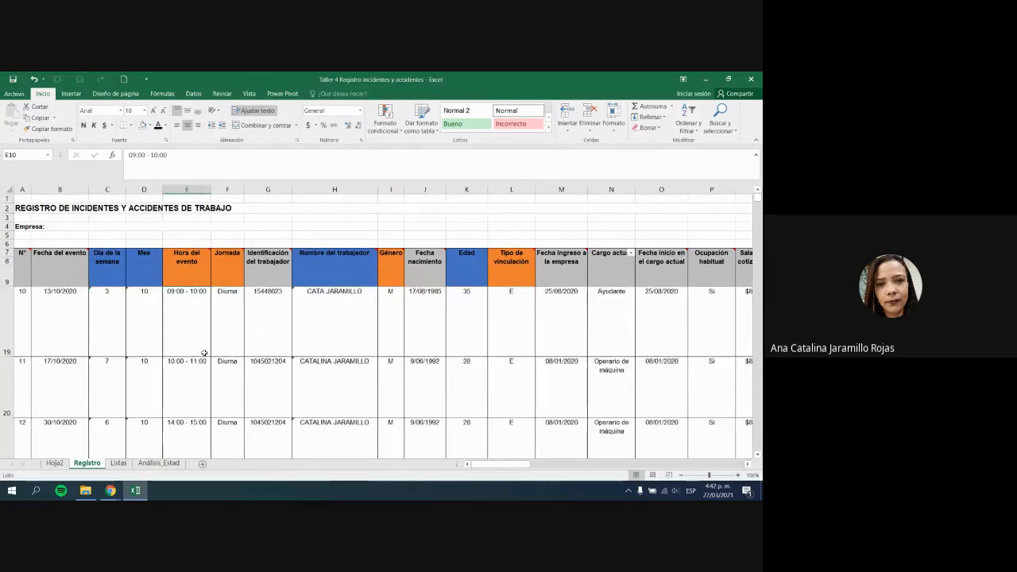
scroll(199, 397, up, 4)
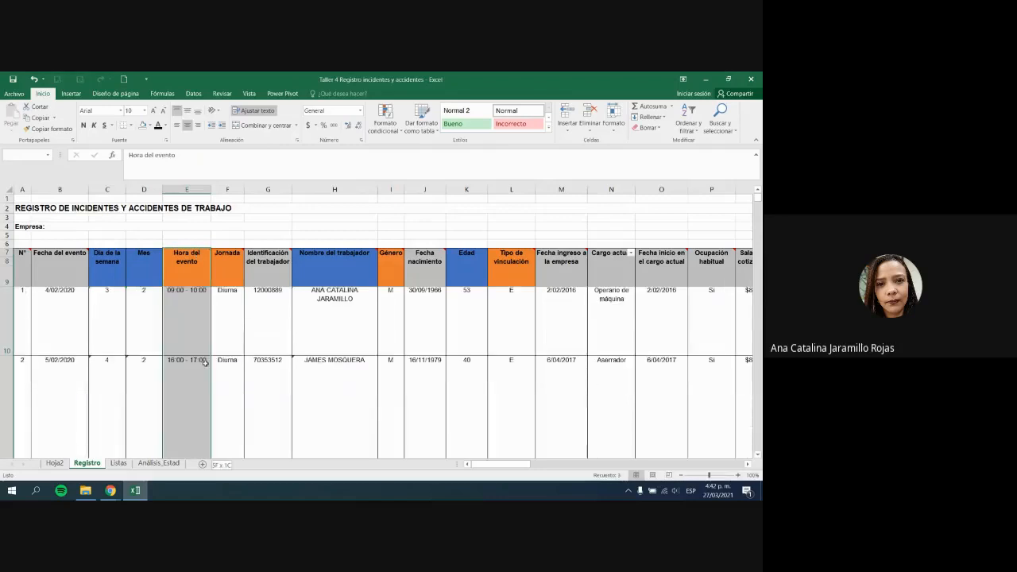
click(192, 437)
click(167, 321)
scroll(178, 339, down, 4)
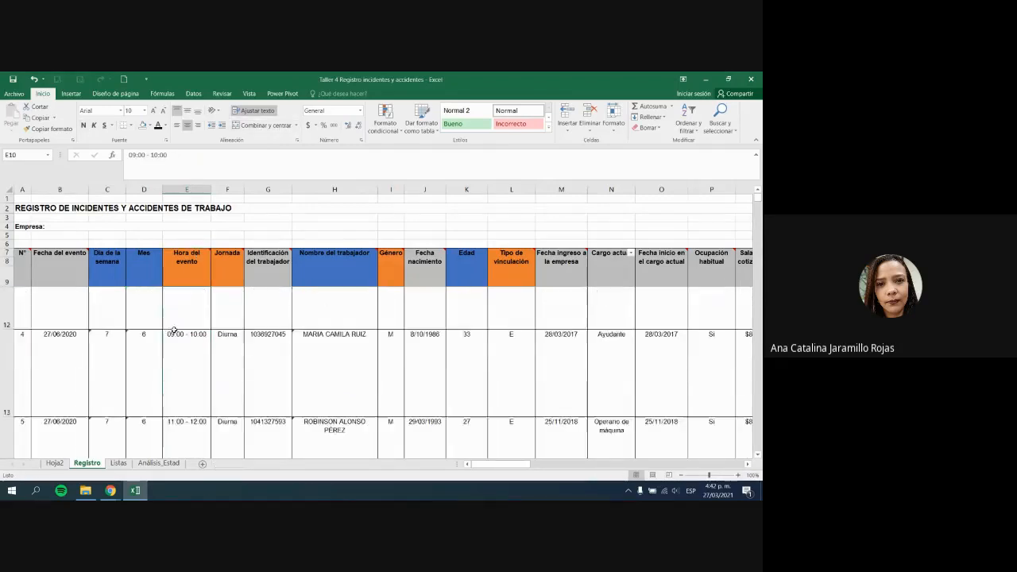
shift+click(178, 340)
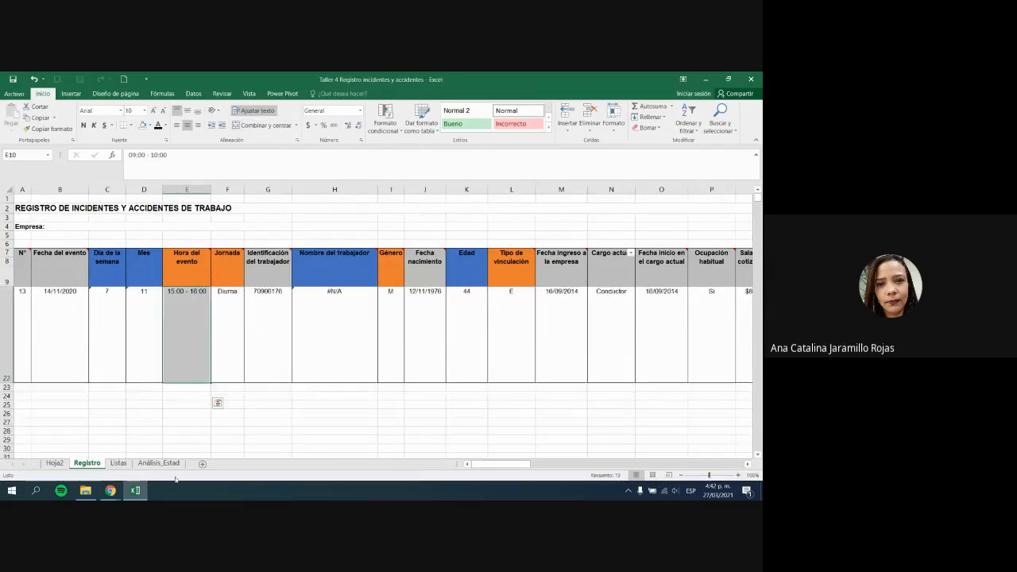
click(151, 462)
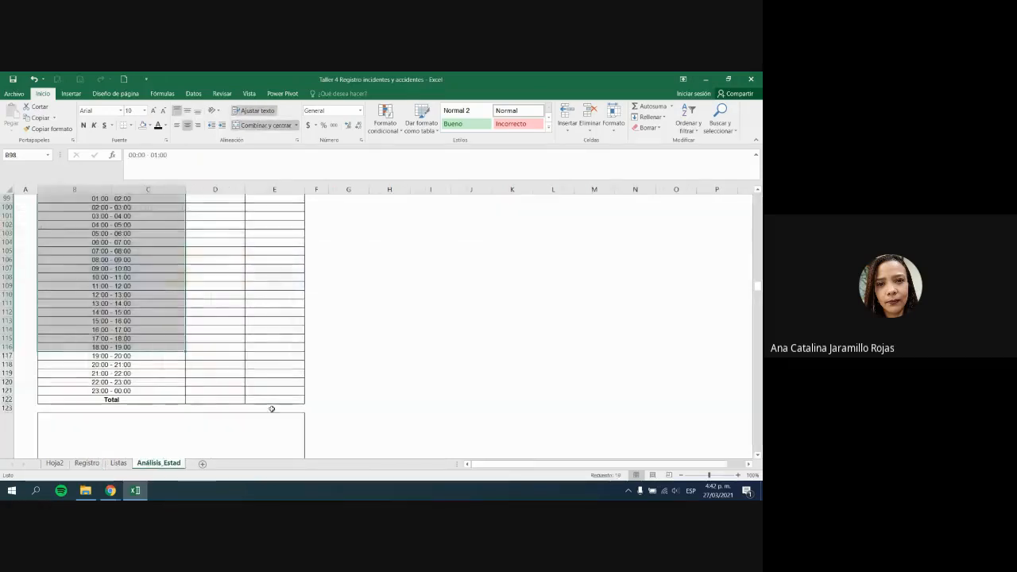
Step: Enter =CONTAR.SI(Registro!E10:E22;B98) in D98 to count 00:00 - 01:00 events
click(225, 213)
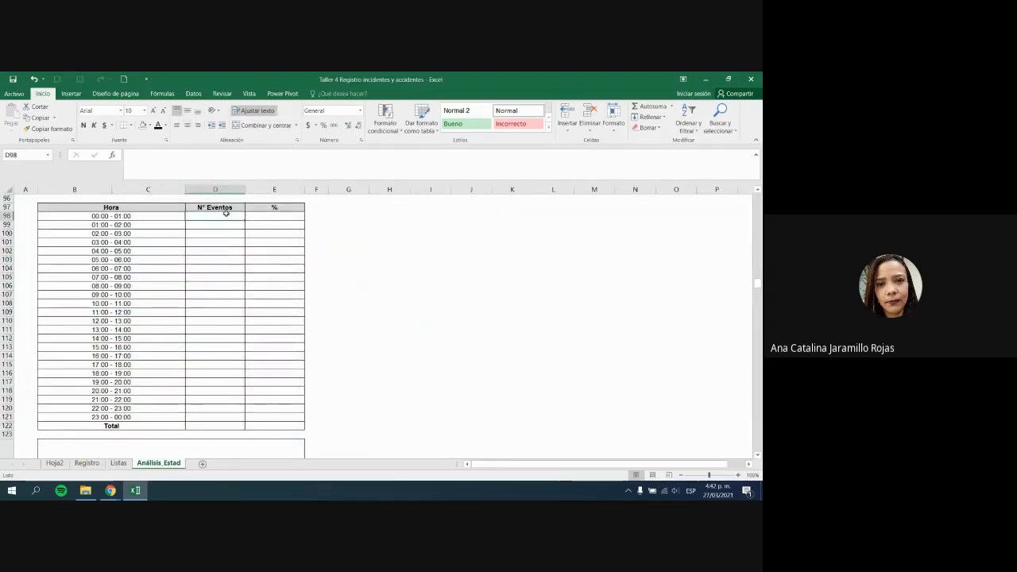
text(=contar.)
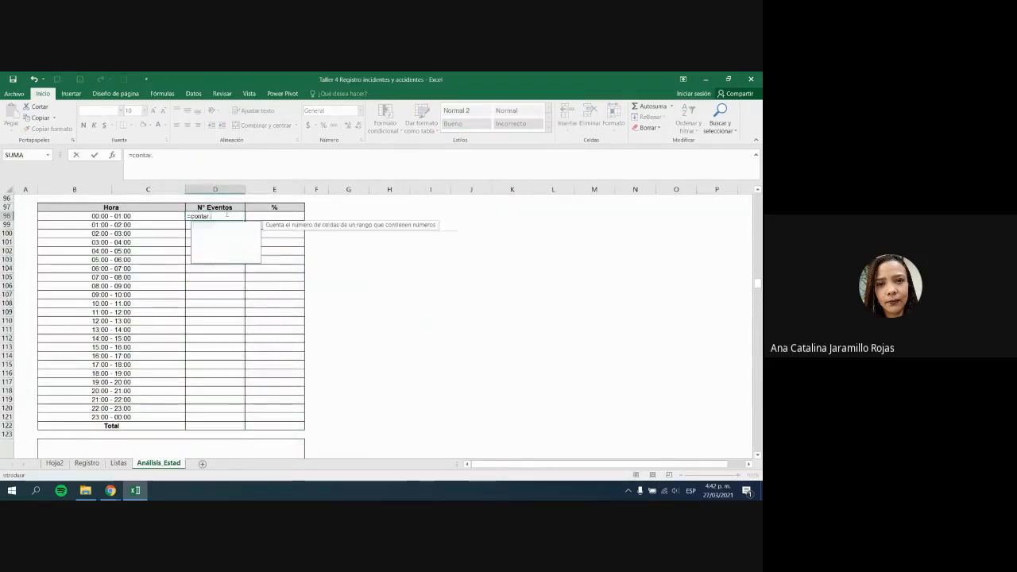
text(si()
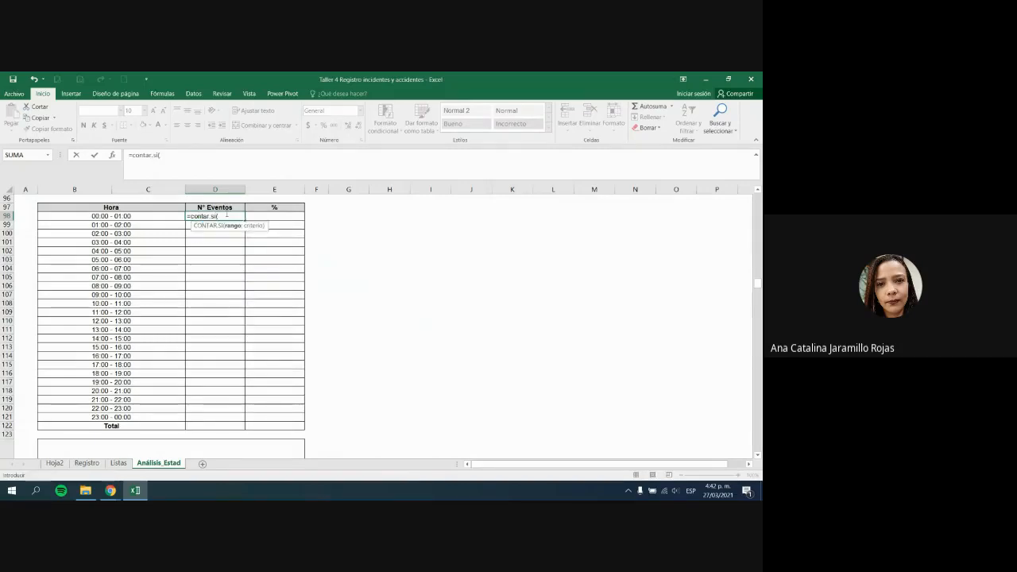
click(87, 462)
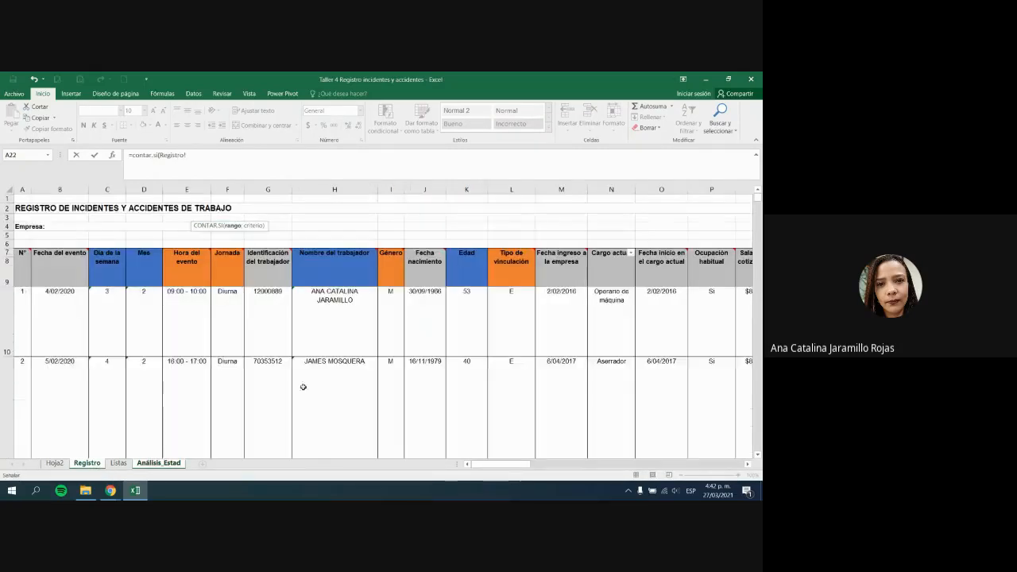
key(ctrl+shift+Down)
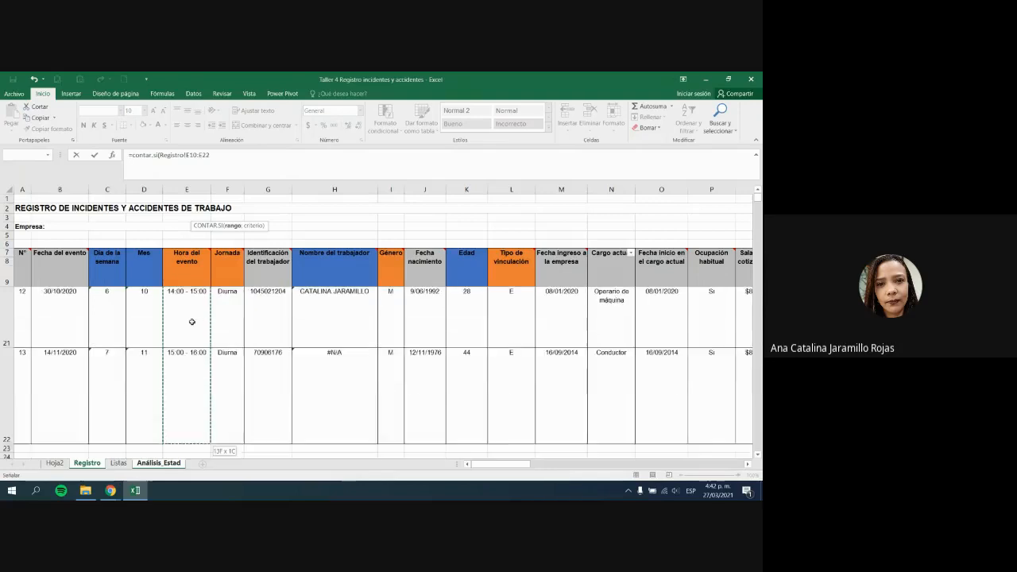
text(;)
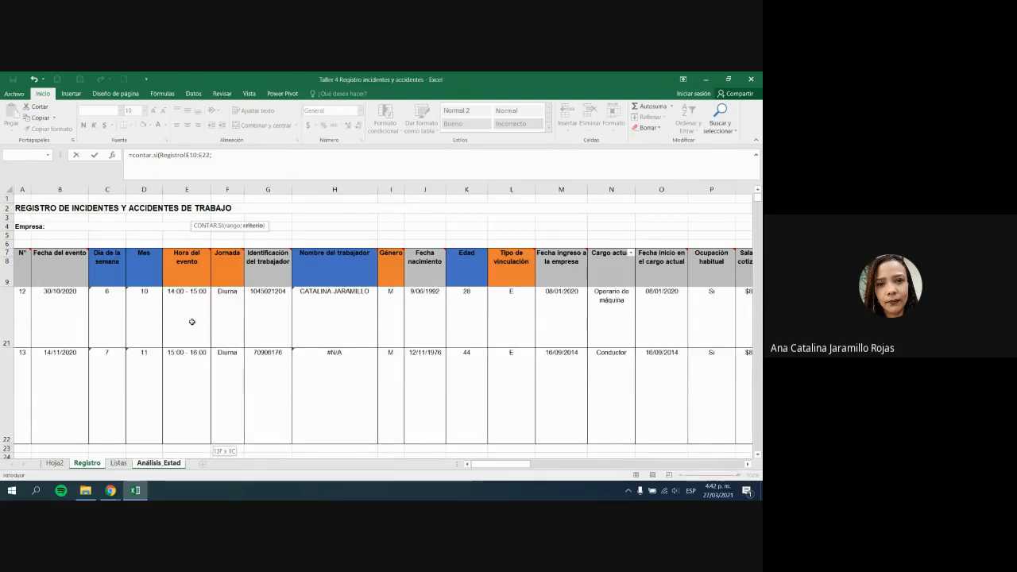
click(117, 462)
click(158, 462)
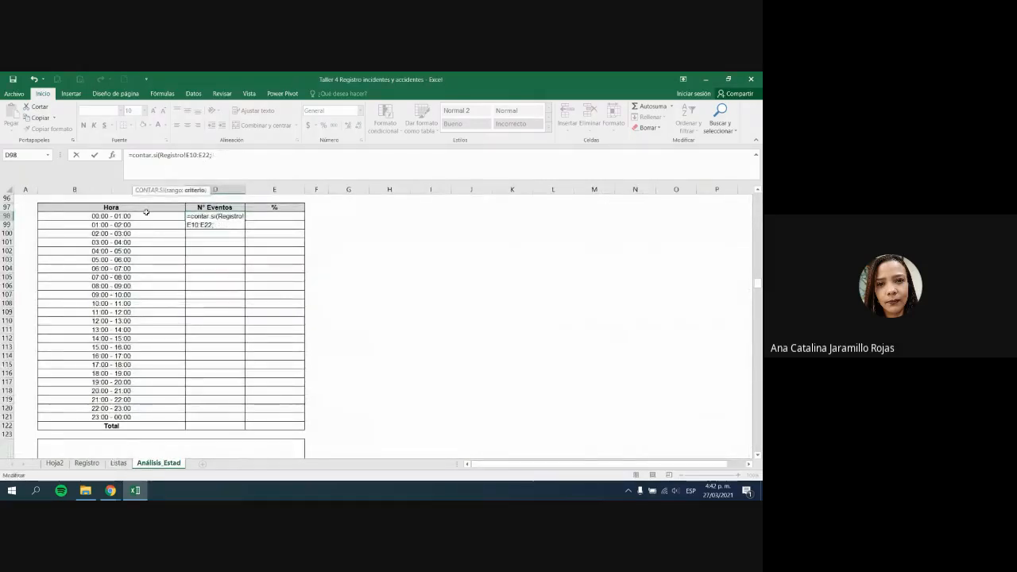
click(147, 221)
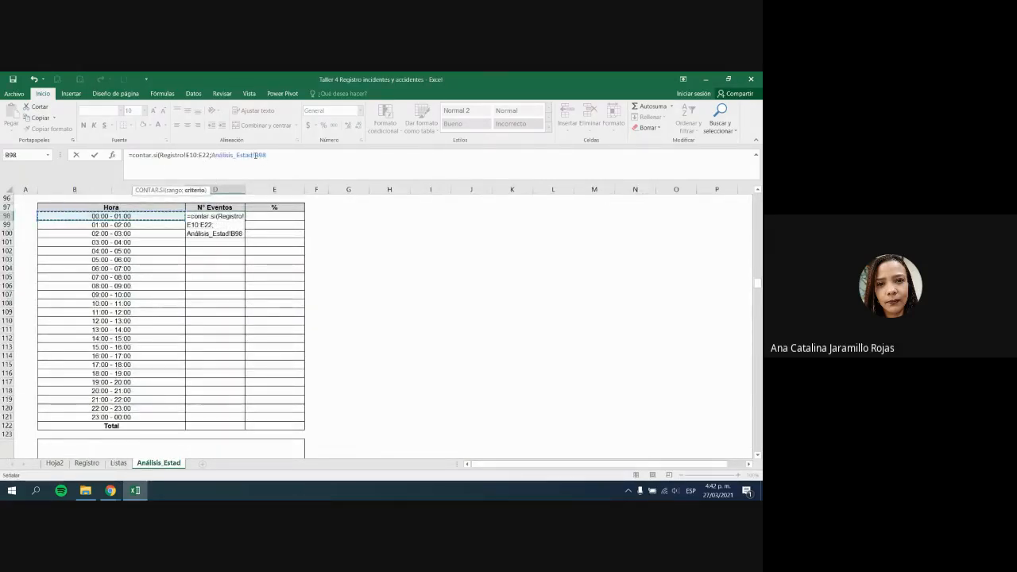
drag(255, 155, 211, 155)
key(BackSpace)
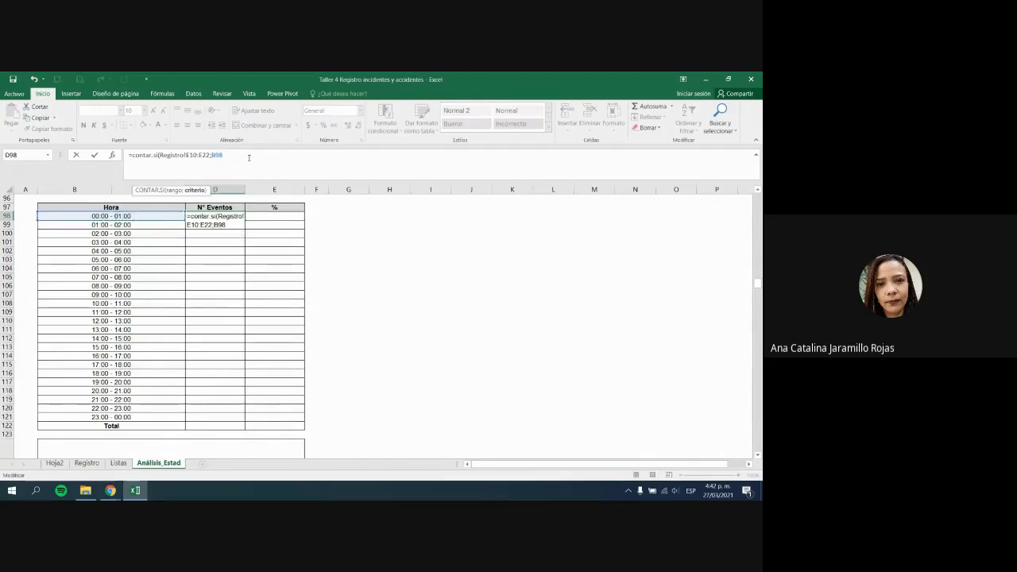
key(ctrl+Return)
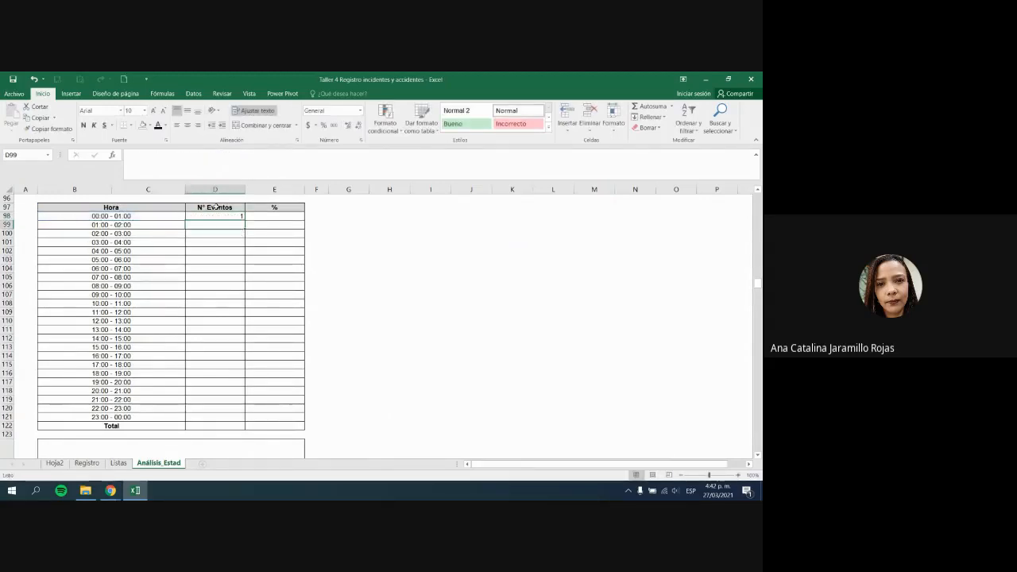
Step: Centre the count of 1 in D98 and switch to the Registro sheet
click(187, 124)
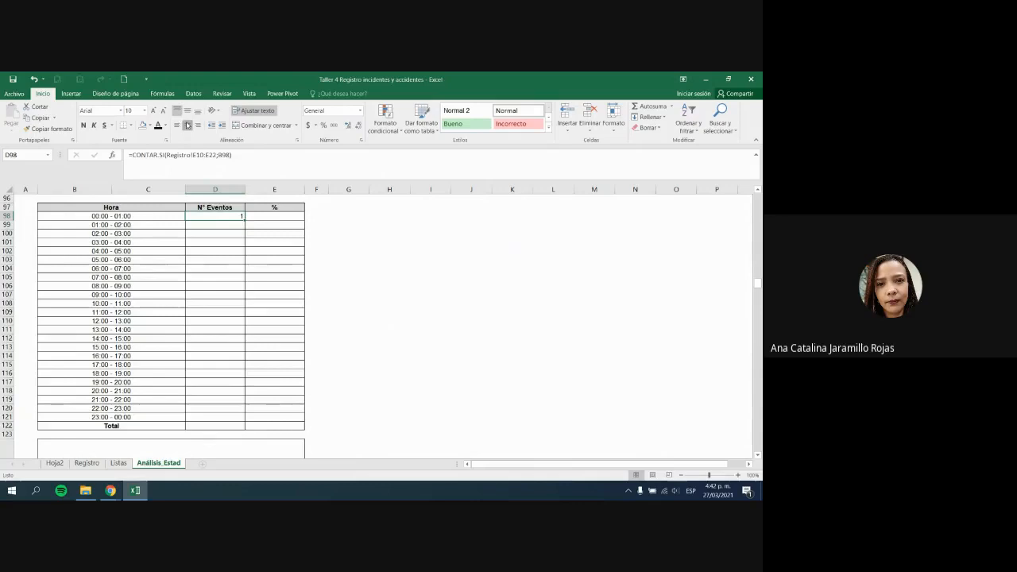
click(265, 156)
key(Escape)
click(94, 465)
scroll(245, 340, up, 5)
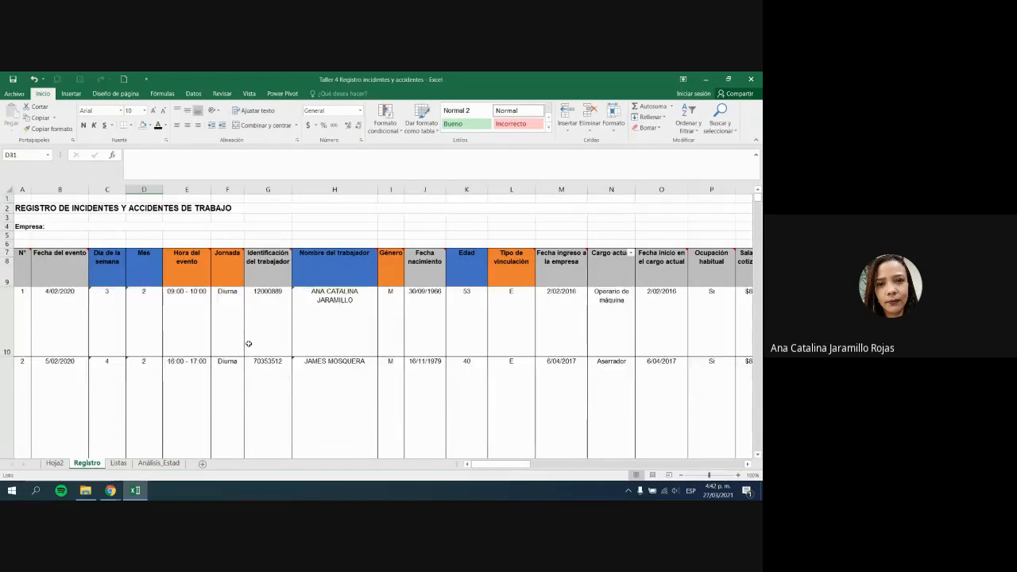
Step: Add filters to Registro header row 9 and show only 00:00 - 01:00 records
scroll(244, 340, up, 3)
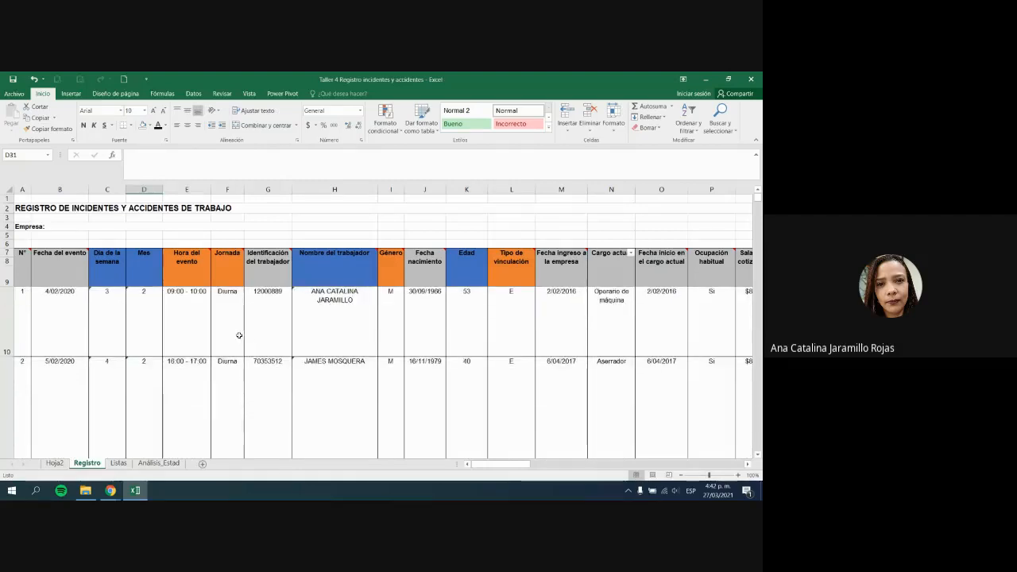
click(183, 274)
click(7, 280)
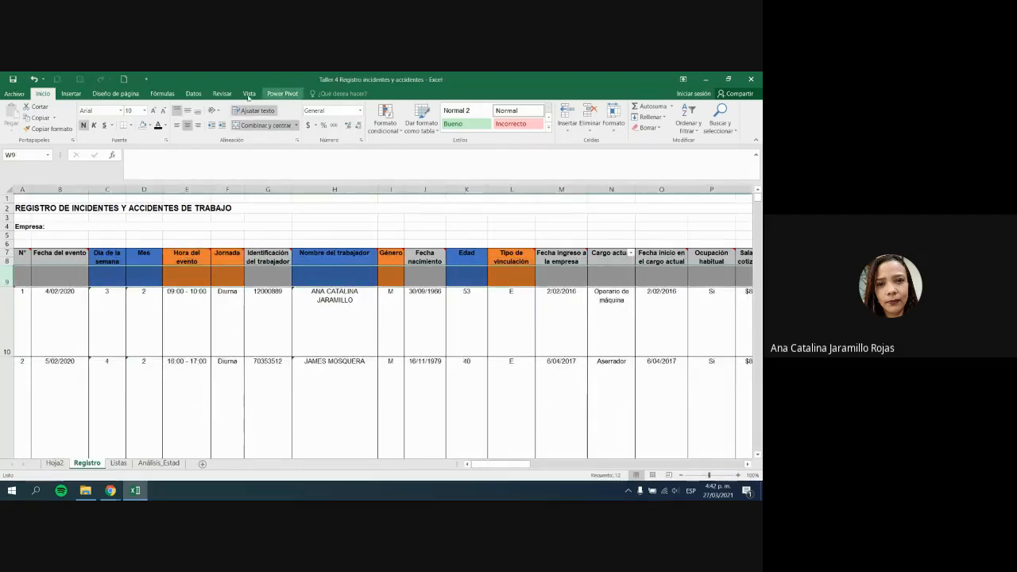
click(191, 94)
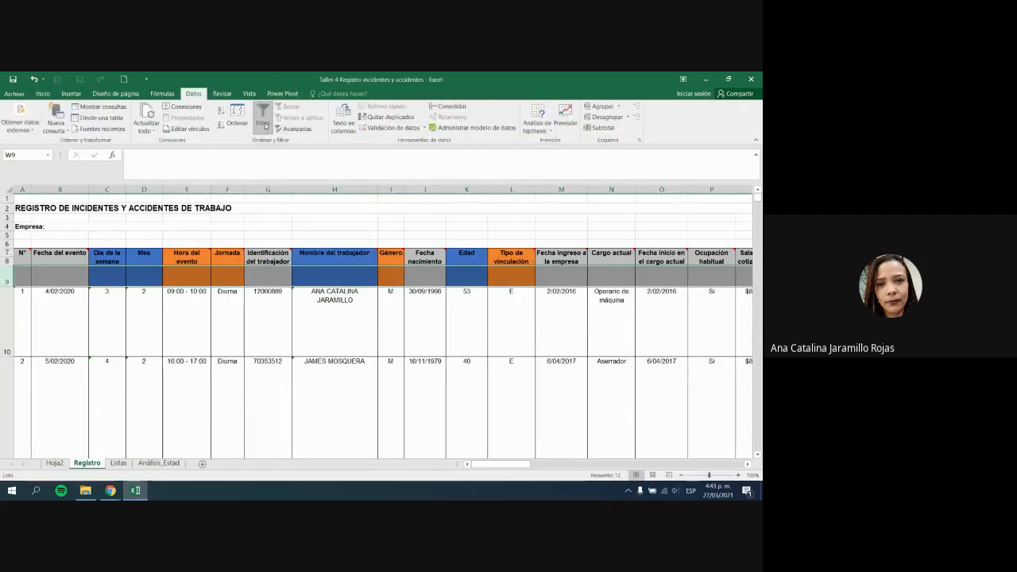
scroll(409, 349, right, 10)
scroll(409, 349, left, 10)
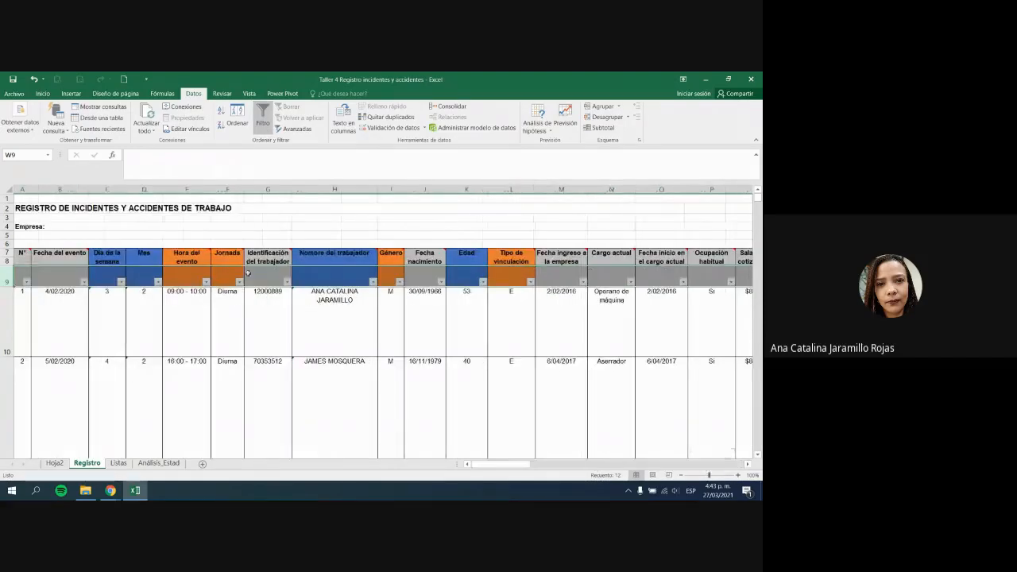
click(206, 281)
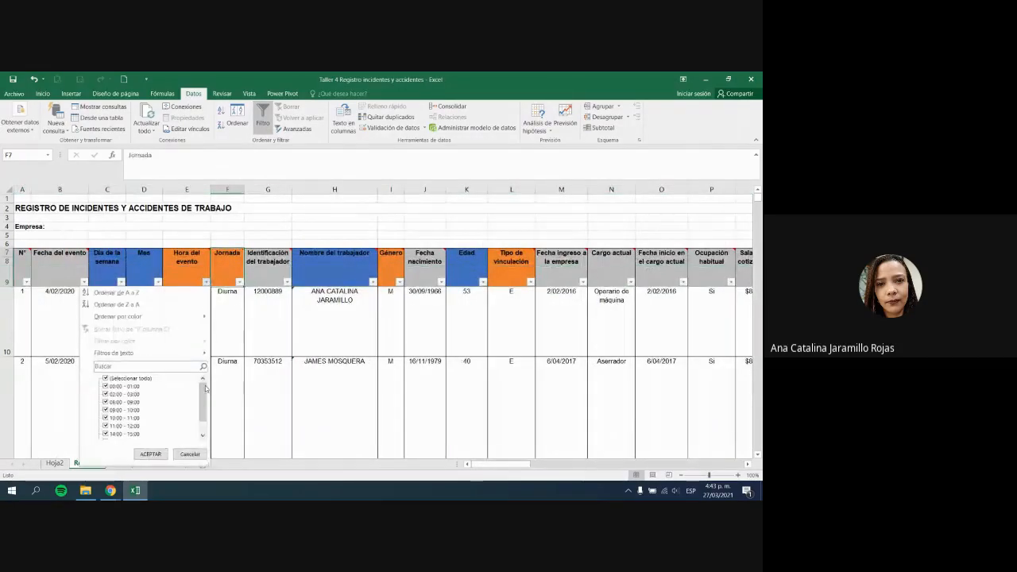
click(151, 454)
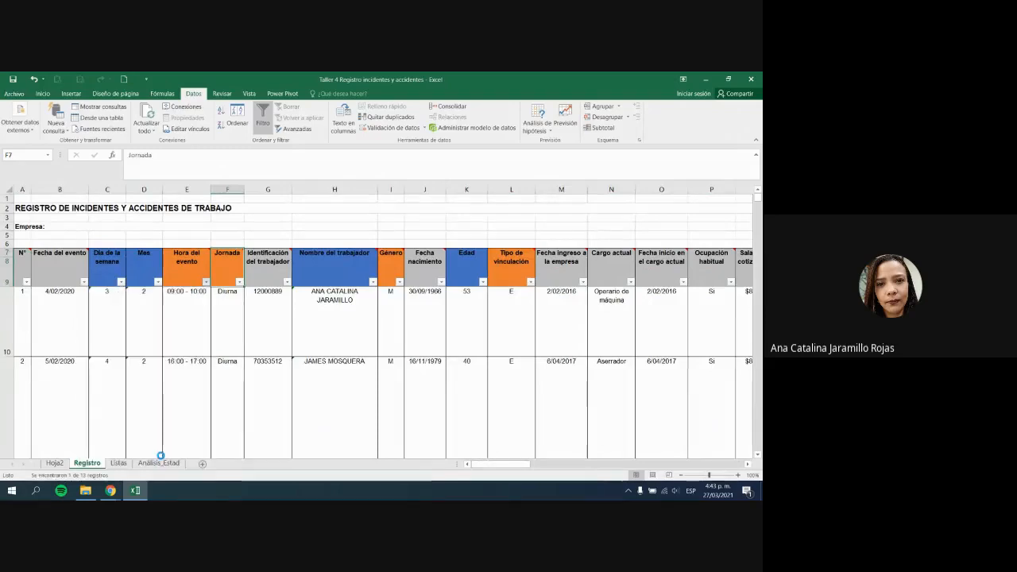
click(282, 420)
Step: Check the single matching record, then clear the Hora del evento filter
click(177, 336)
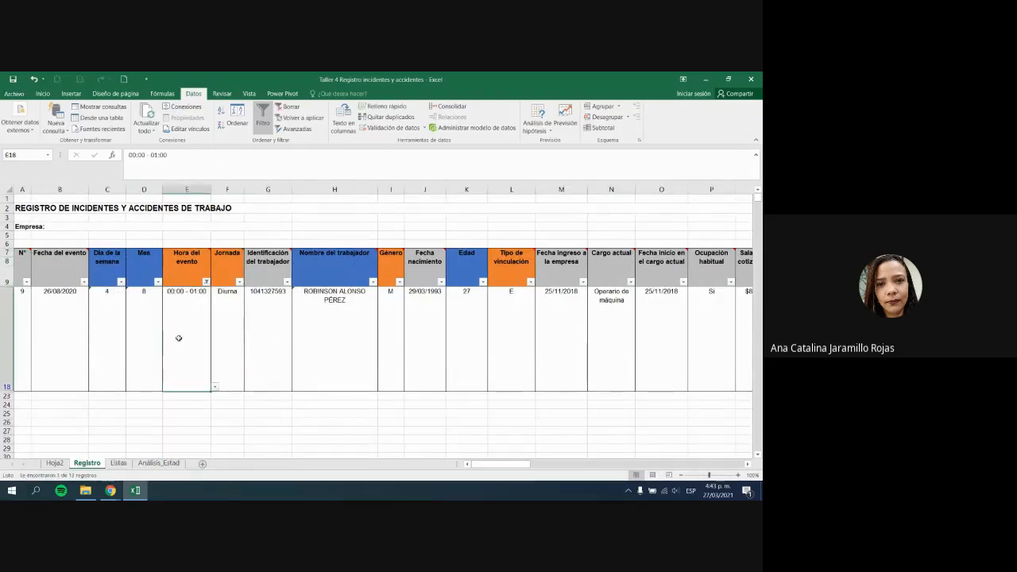
click(326, 325)
click(591, 335)
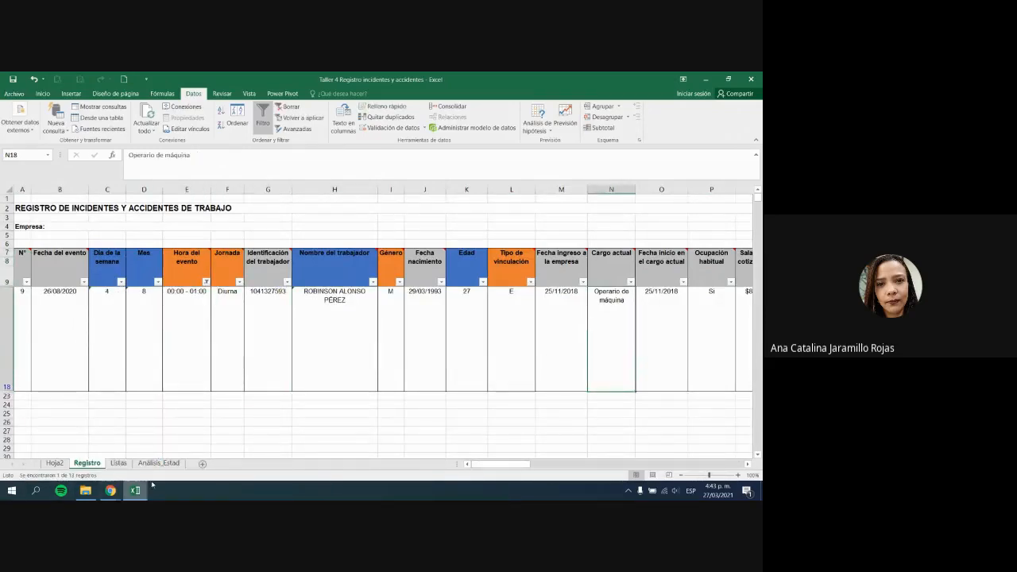
click(207, 281)
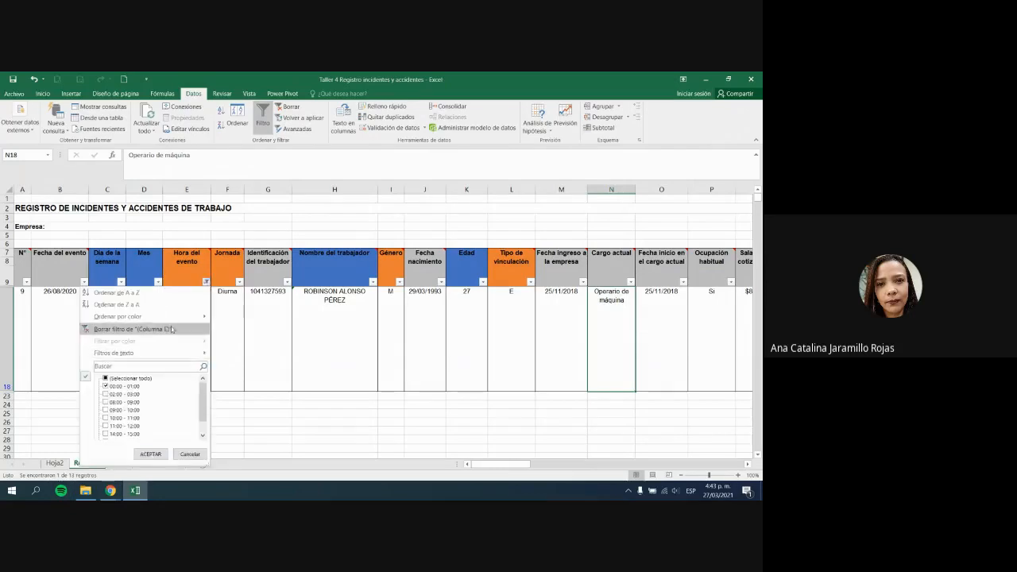
click(183, 329)
click(316, 342)
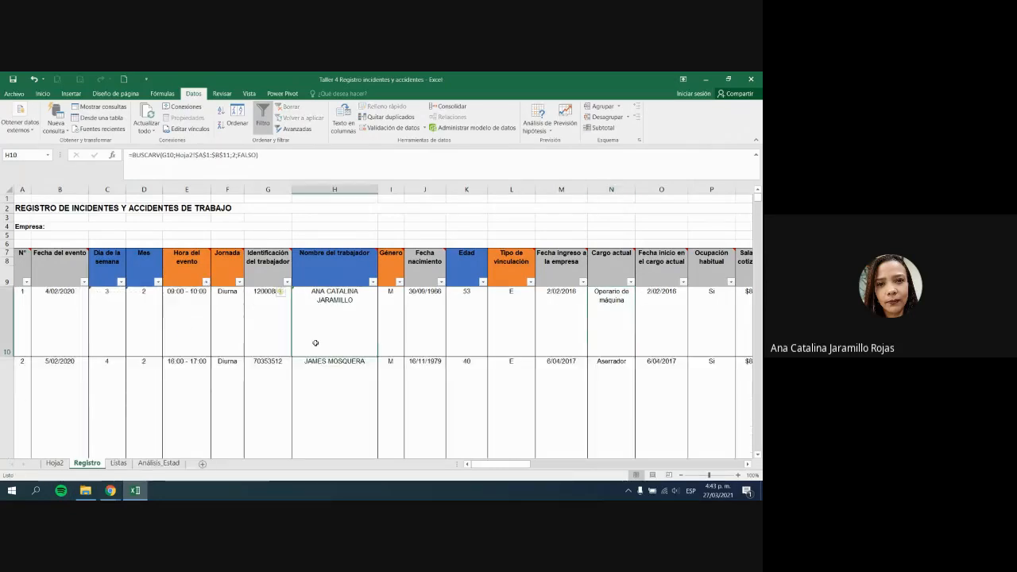
click(119, 464)
Step: Make the range absolute as Registro!$E$10:$E$22 in D98's CONTAR.SI formula
click(158, 463)
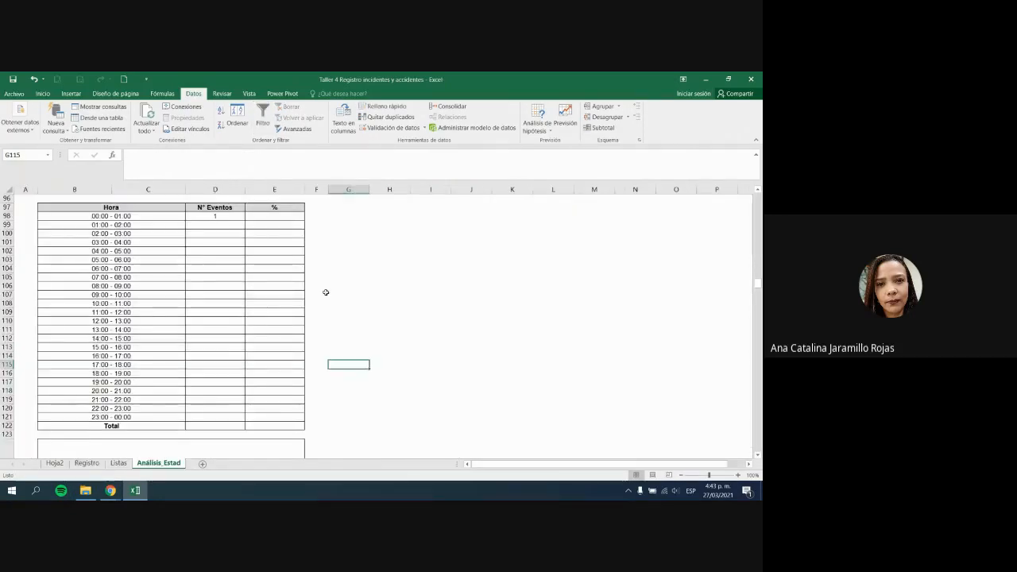
click(215, 216)
click(193, 155)
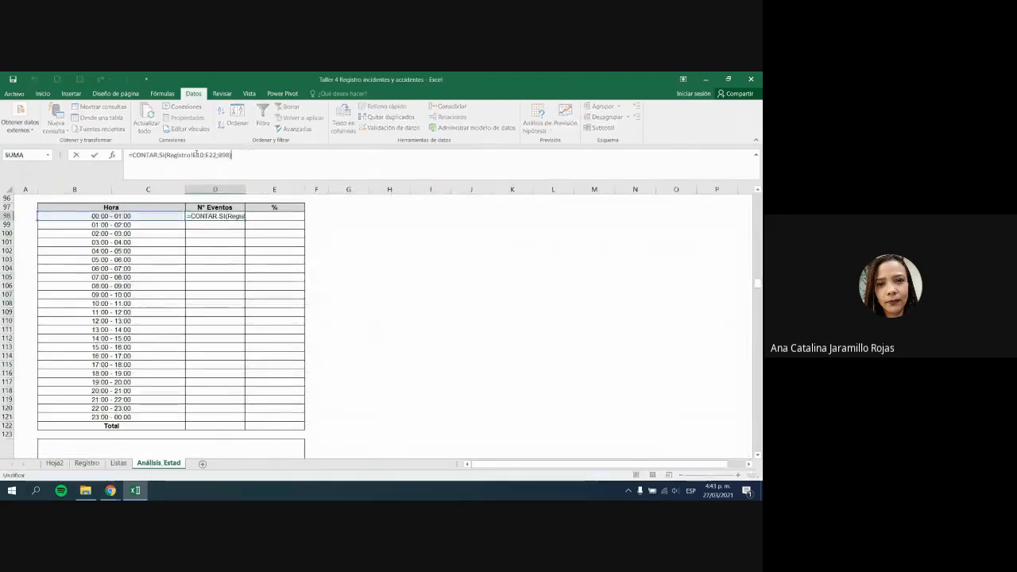
click(200, 155)
key(F4)
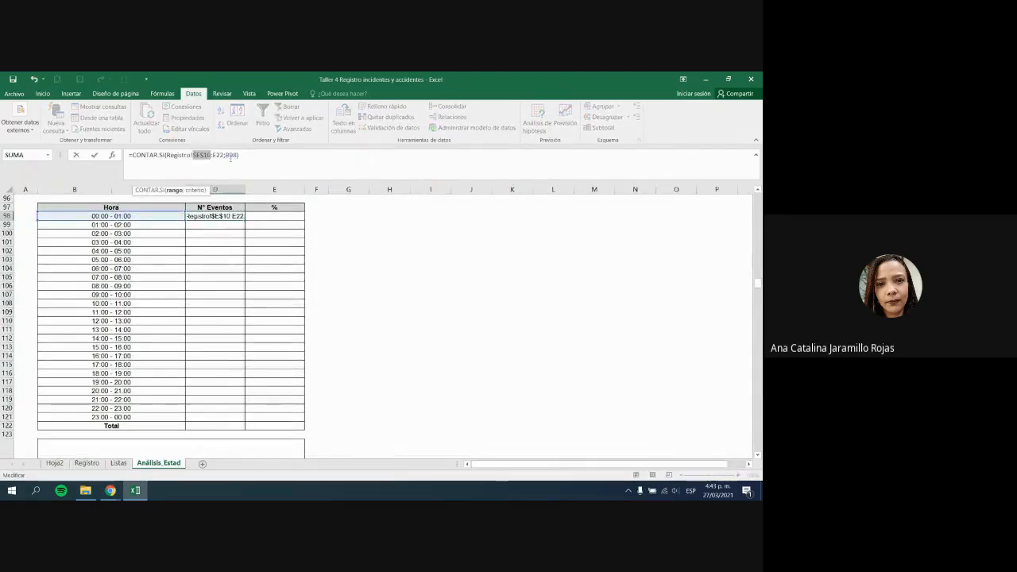
click(216, 155)
key(F4)
key(Return)
click(214, 216)
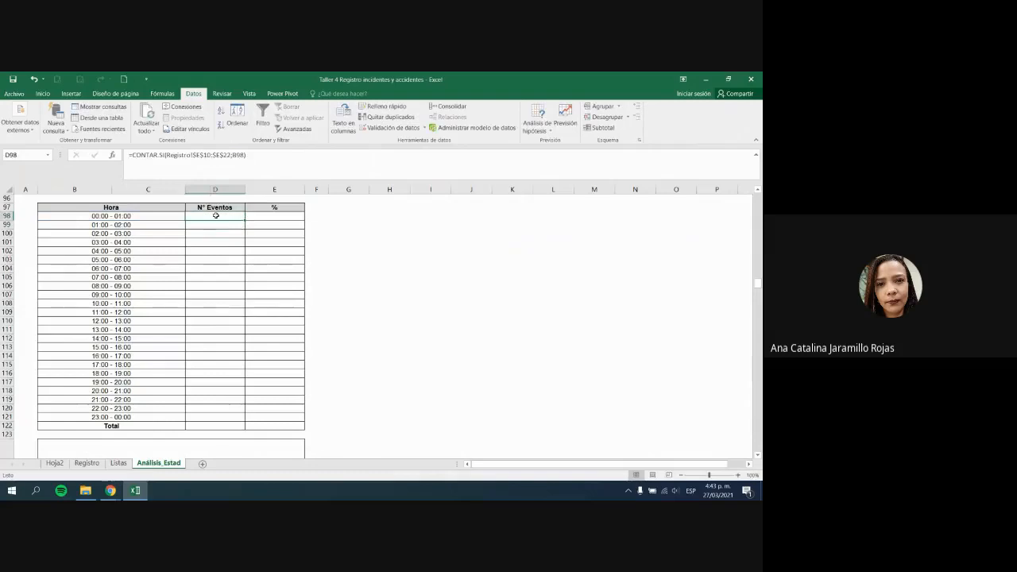
click(248, 158)
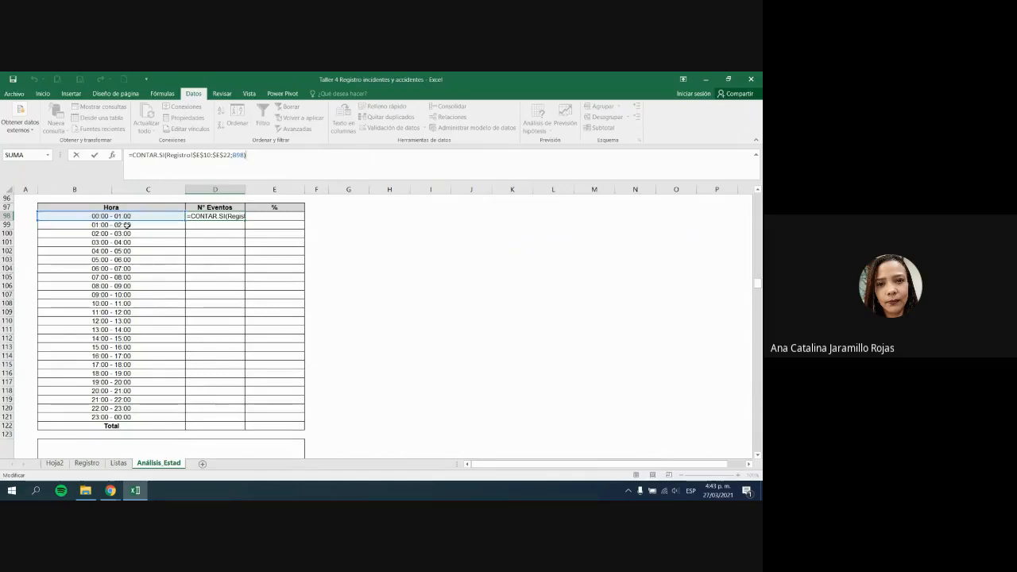
key(Return)
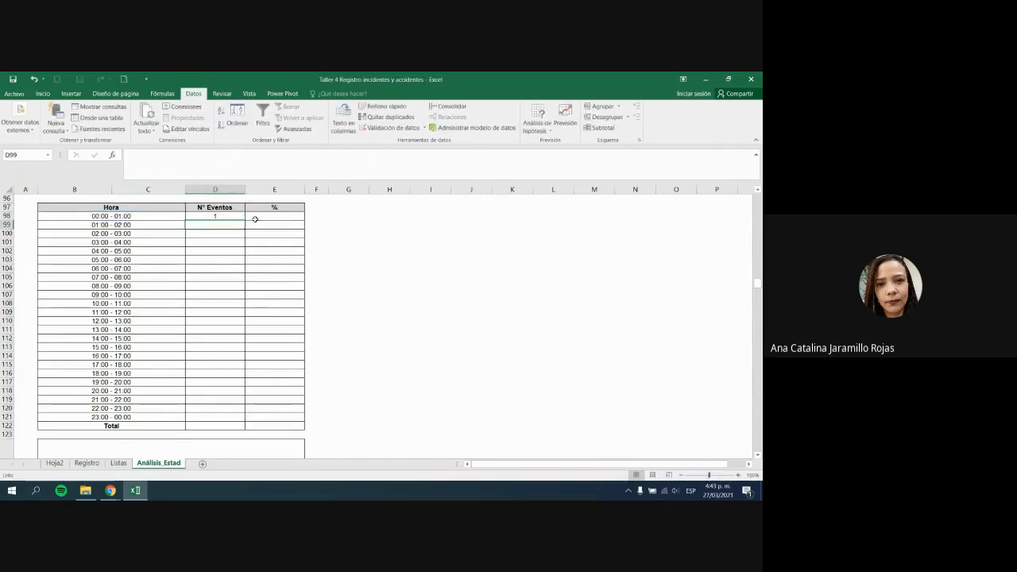
click(231, 216)
double_click(230, 216)
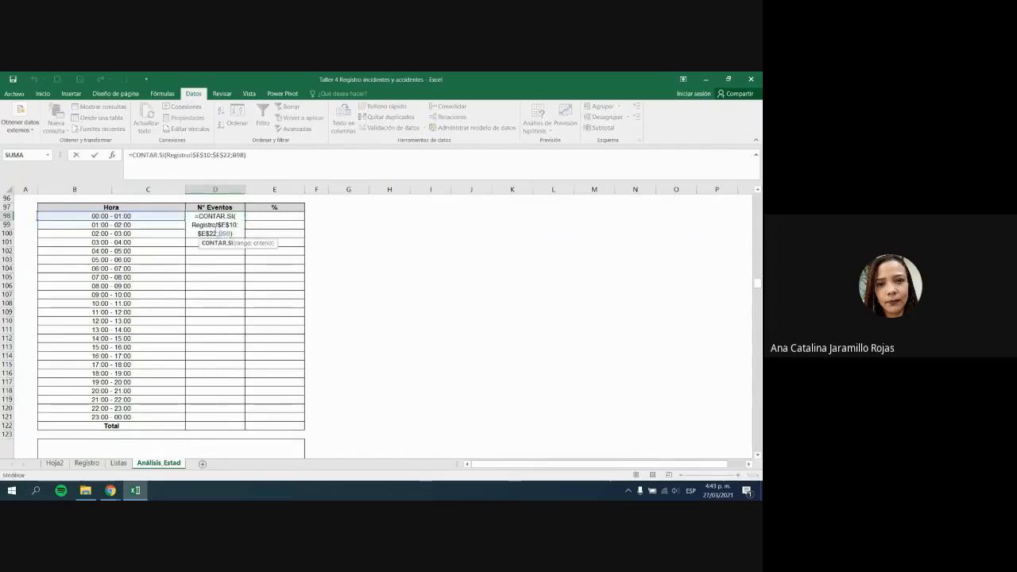
drag(193, 225, 216, 234)
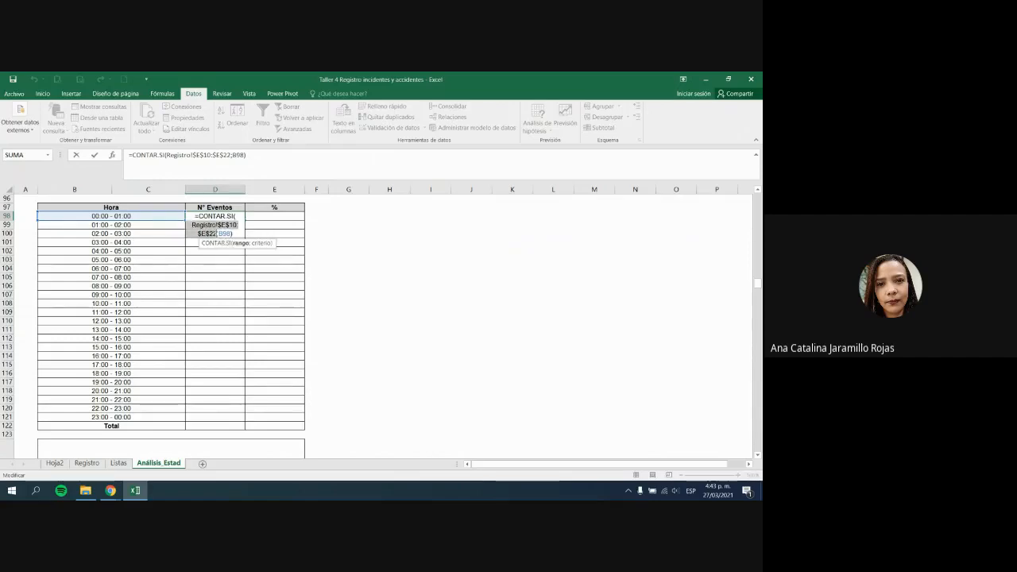
click(237, 234)
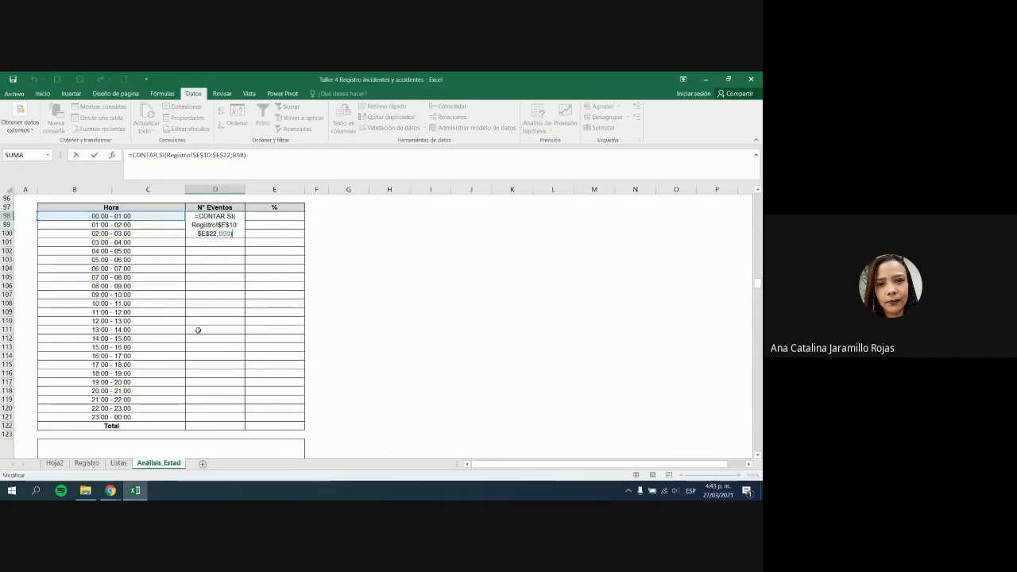
key(Return)
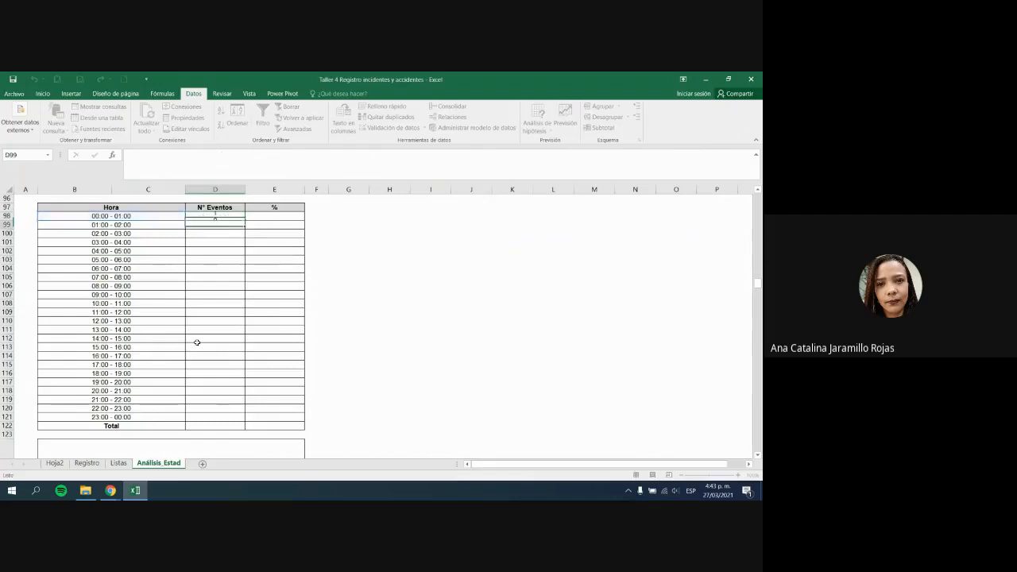
Step: Fill the count formula down to D121, covering every hour through 23:00 - 00:00
click(235, 216)
drag(247, 220, 221, 424)
click(216, 408)
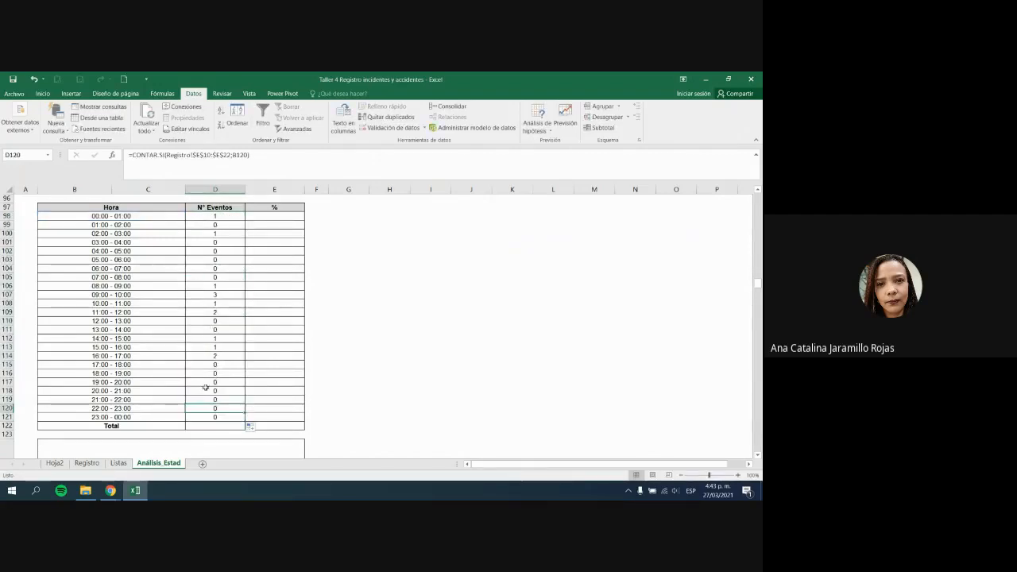
click(232, 427)
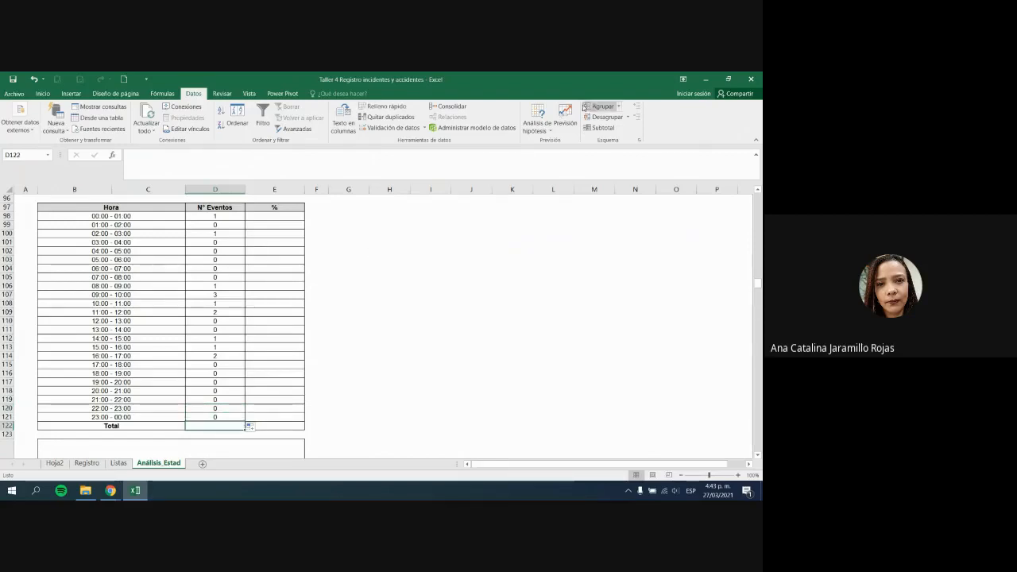
Step: AutoSum the hourly event counts into D122, giving a Total of 13
click(42, 93)
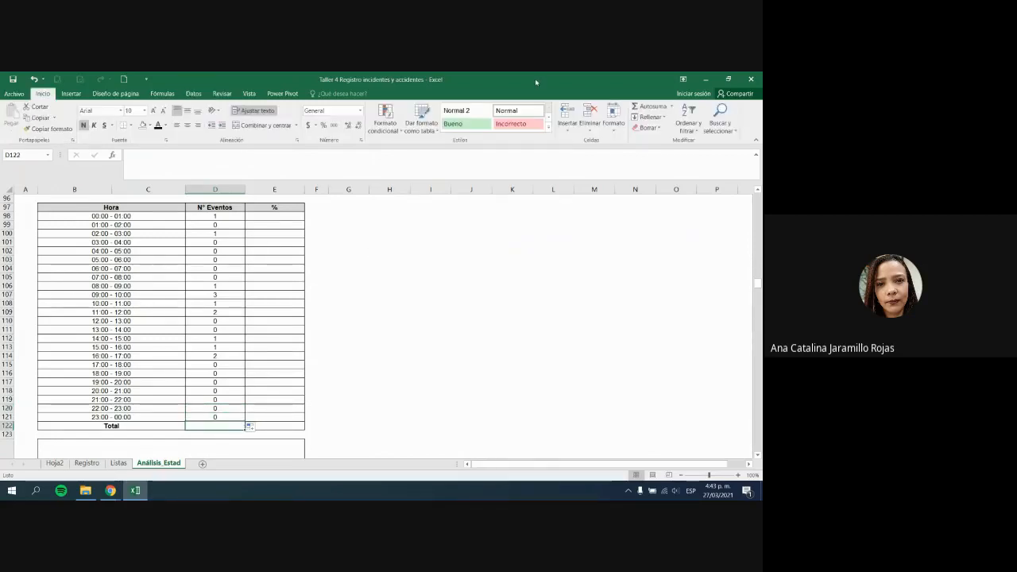
click(648, 106)
click(648, 106)
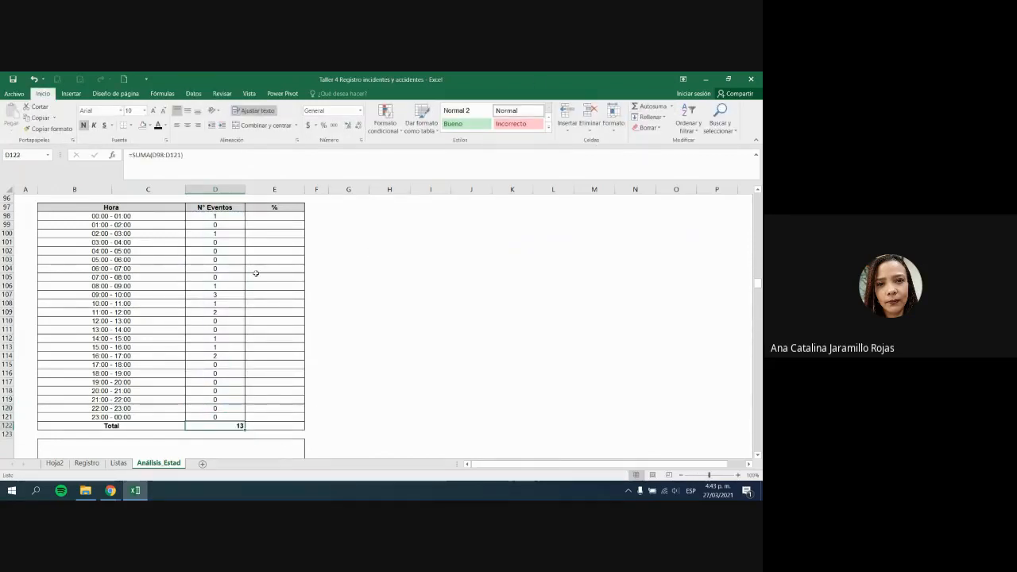
click(355, 365)
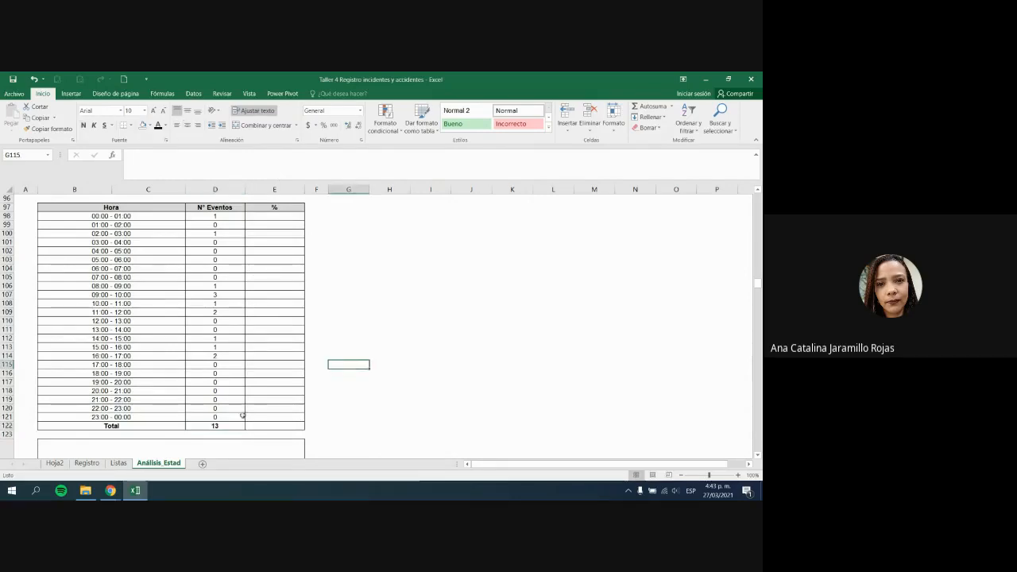
click(227, 428)
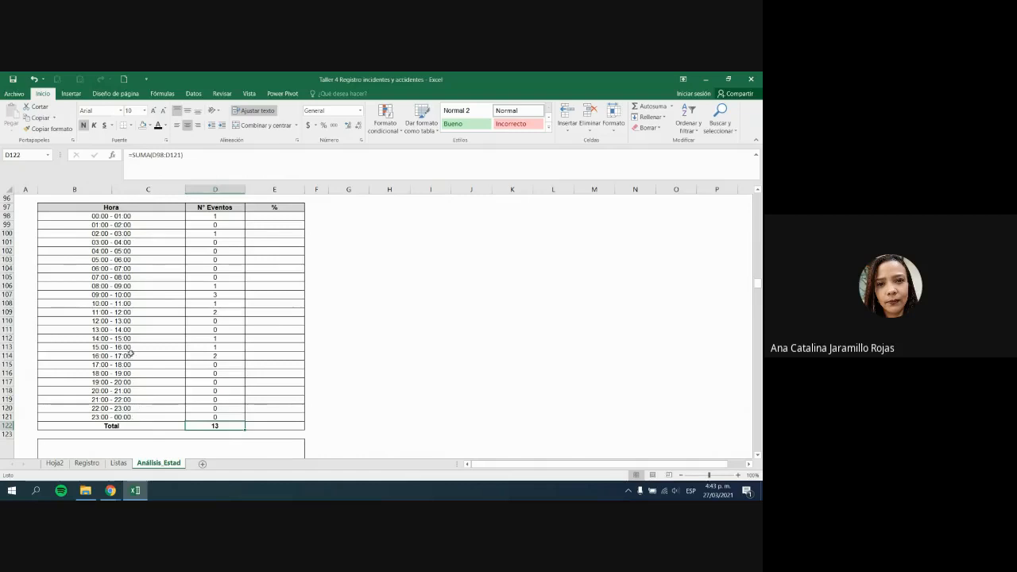
drag(158, 296, 228, 315)
ctrl+click(161, 316)
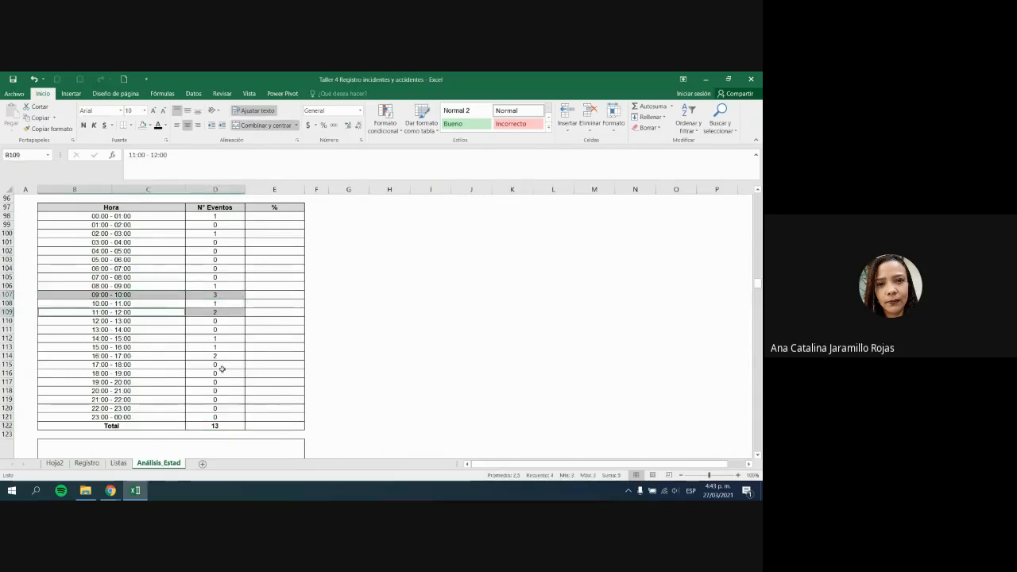
drag(163, 357, 217, 357)
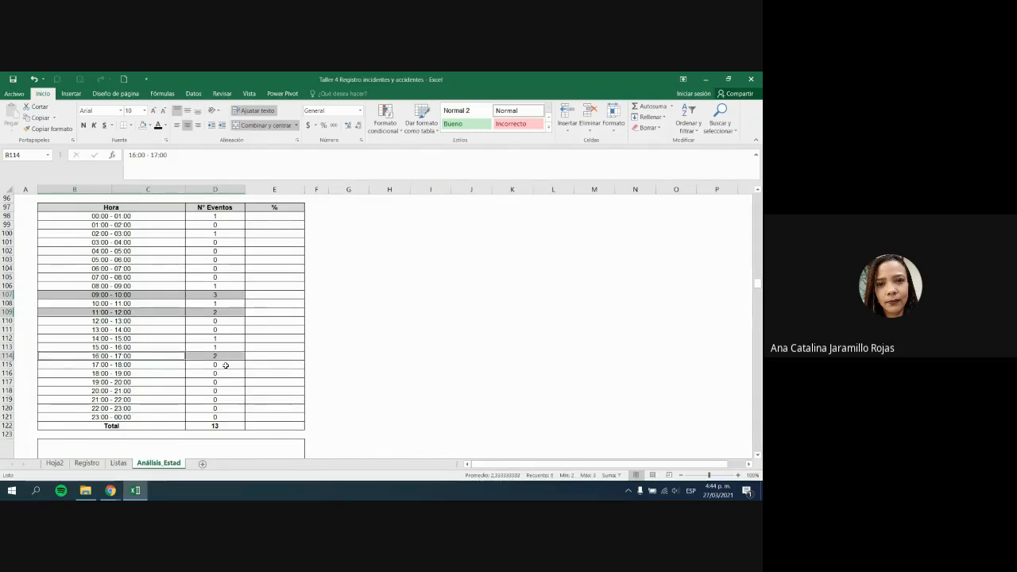
drag(226, 365, 228, 413)
click(300, 389)
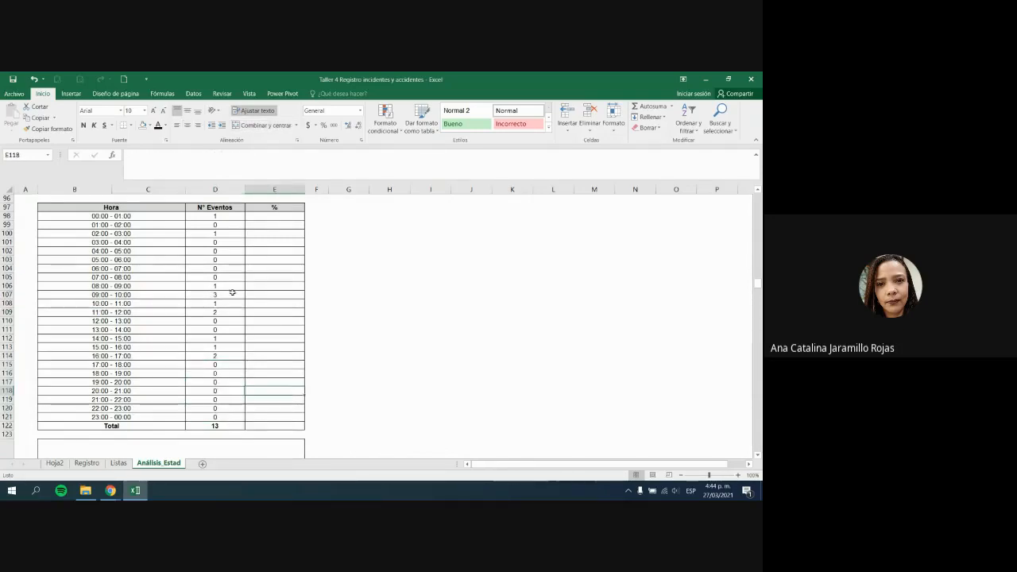
click(210, 297)
drag(135, 295, 231, 303)
click(231, 303)
Step: Enter =D98/$D$122 in E98, formatted as a centred percentage
click(275, 219)
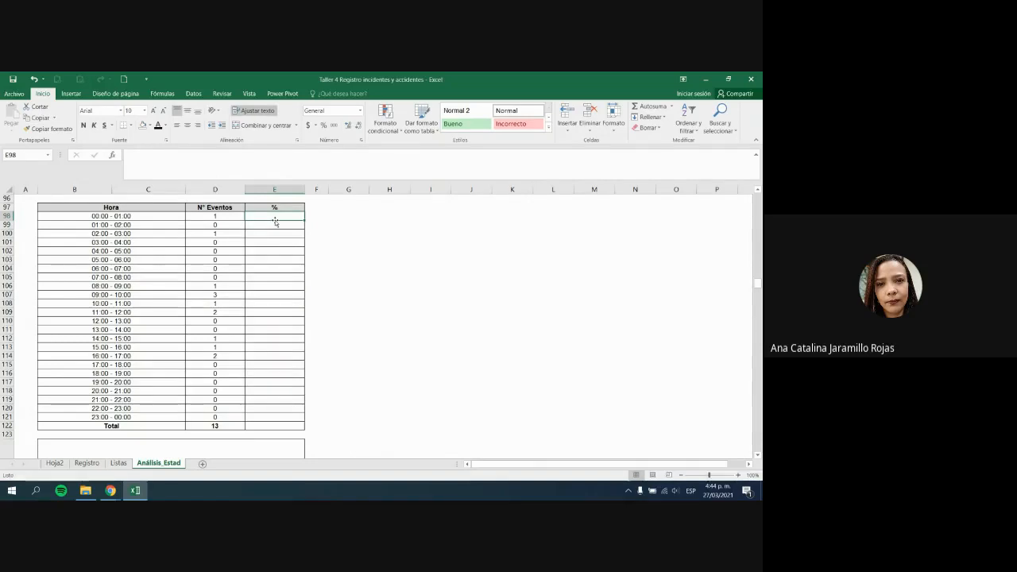
text(=)
click(220, 218)
text(/)
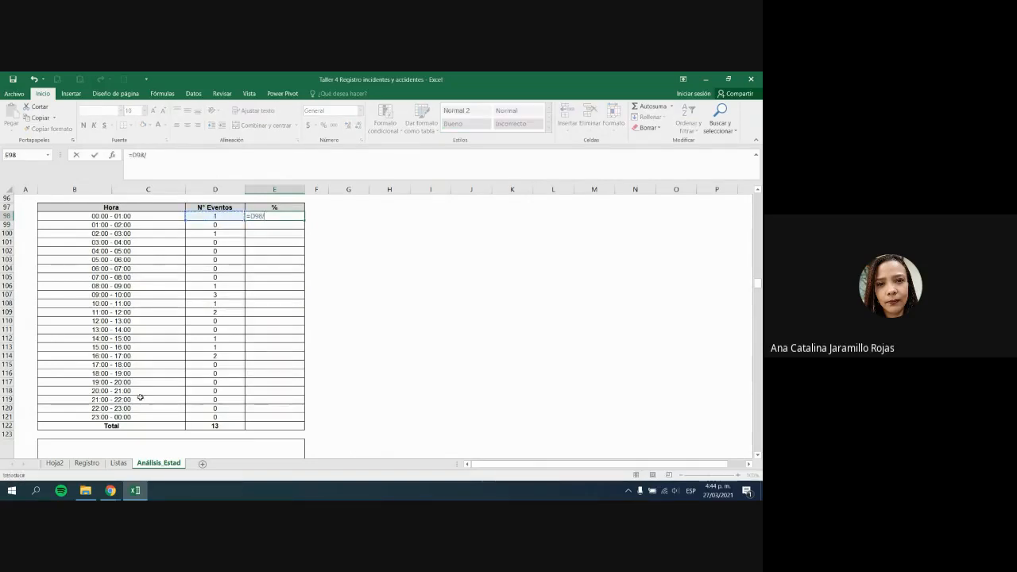
click(214, 426)
key(F4)
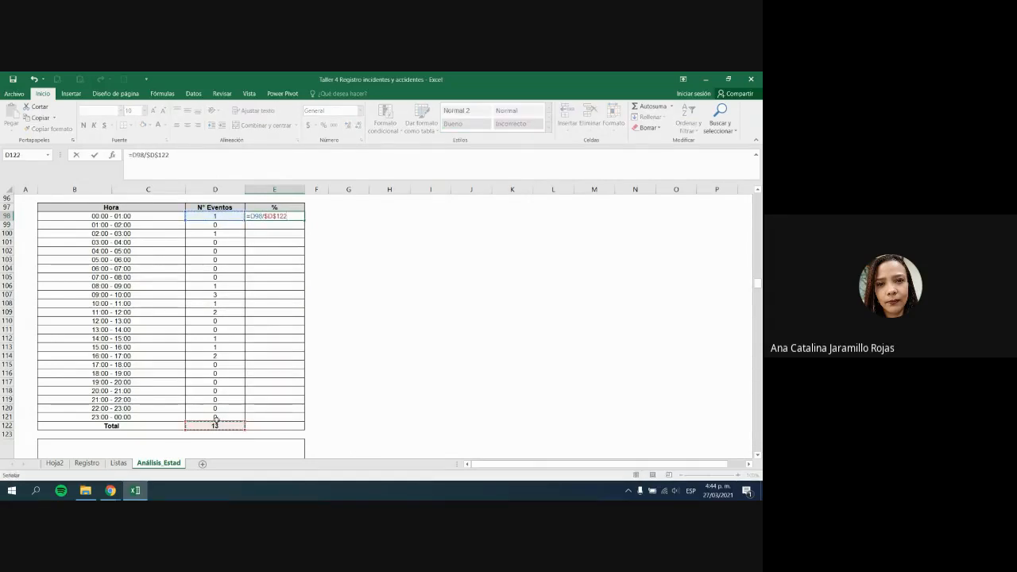
key(Return)
click(297, 215)
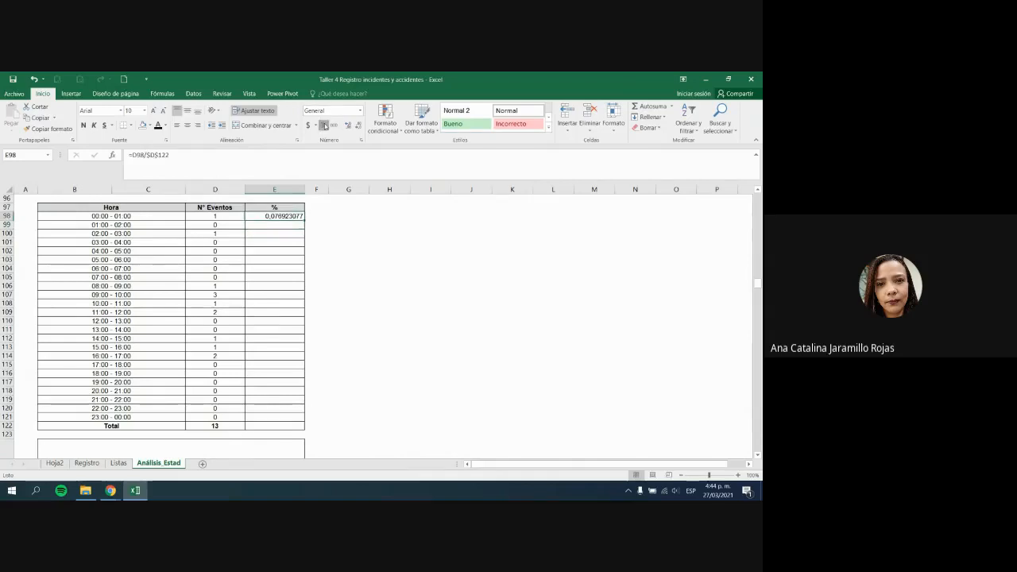
click(325, 125)
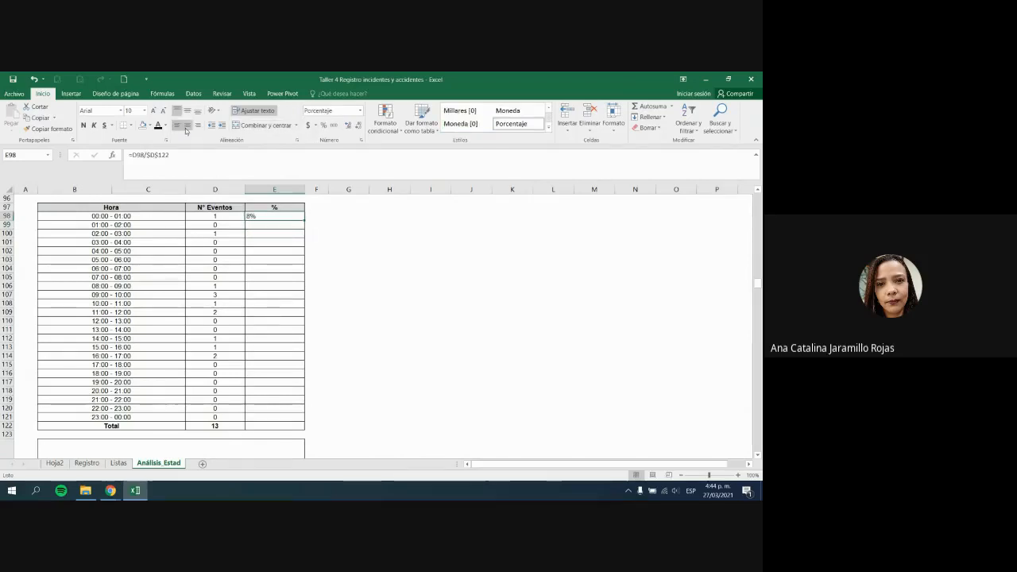
click(186, 129)
Step: Fill the percentage formula down to E121 and AutoSum E122 to 100%
drag(304, 217, 296, 425)
click(297, 429)
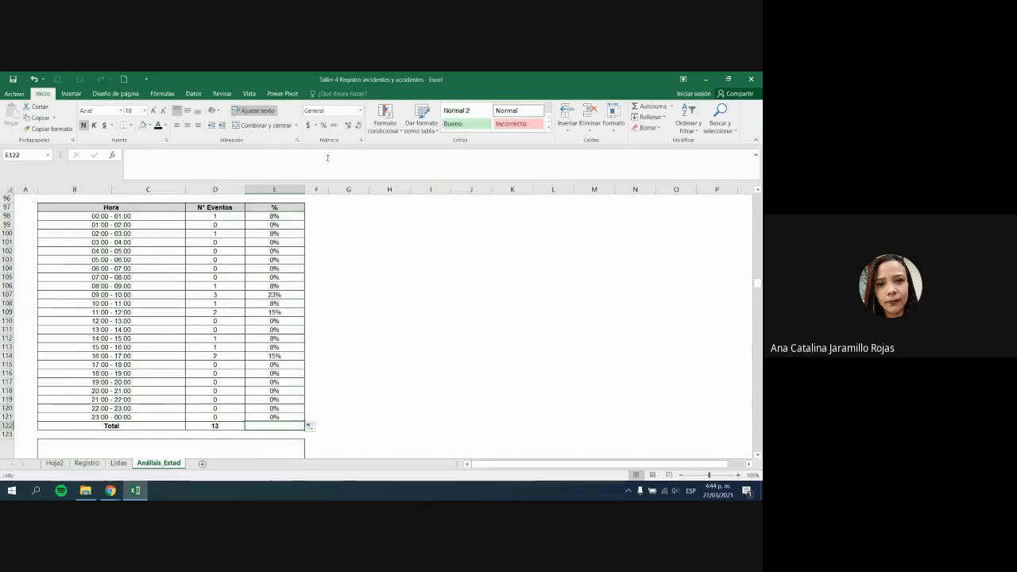
click(635, 105)
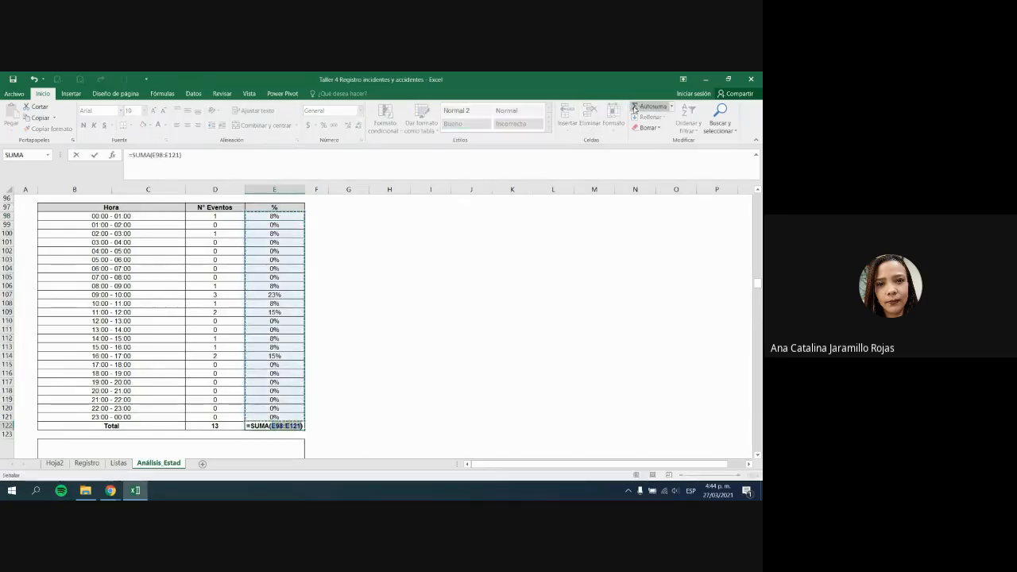
click(635, 106)
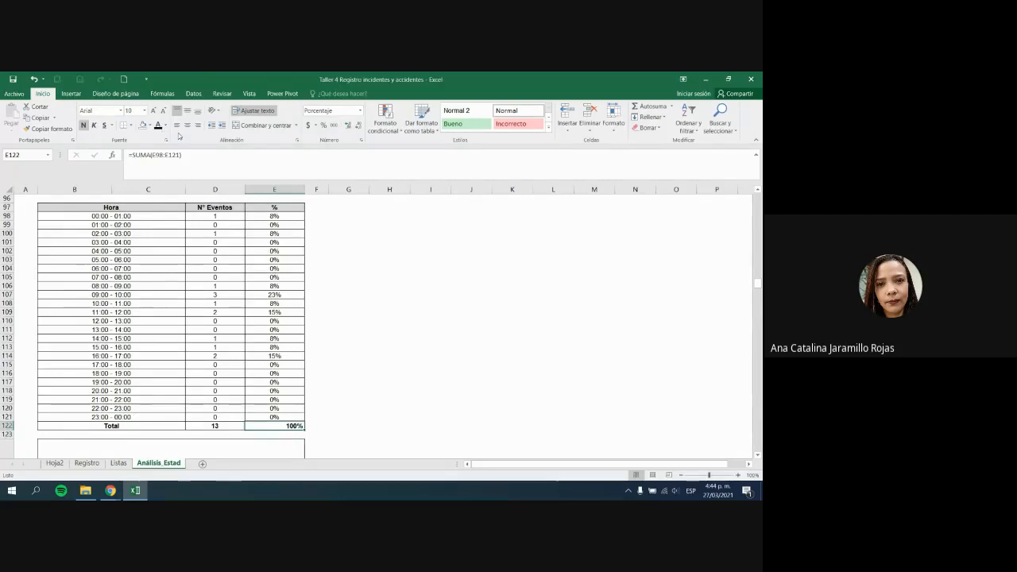
click(428, 348)
click(368, 334)
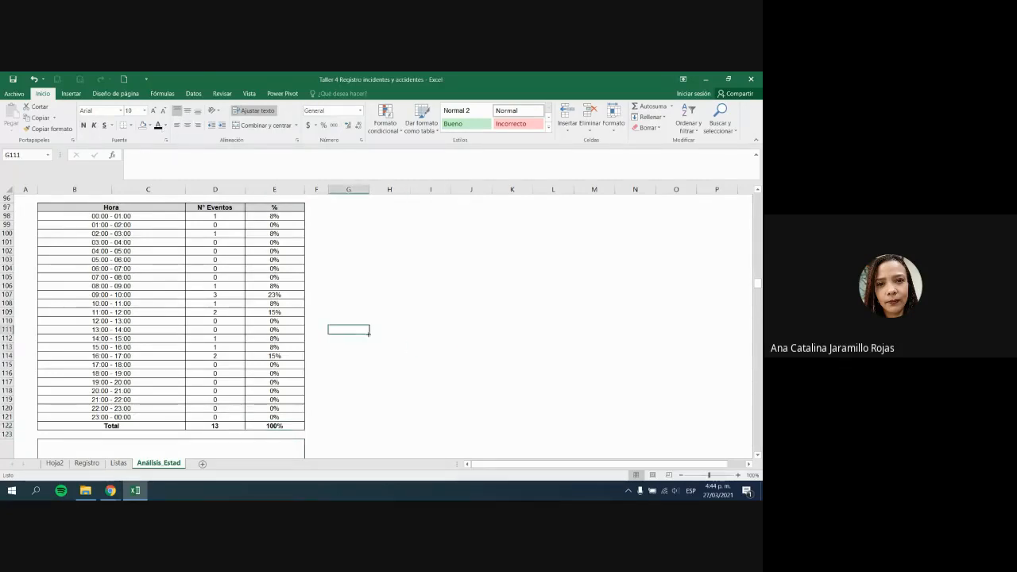
scroll(368, 334, up, 5)
scroll(368, 334, down, 6)
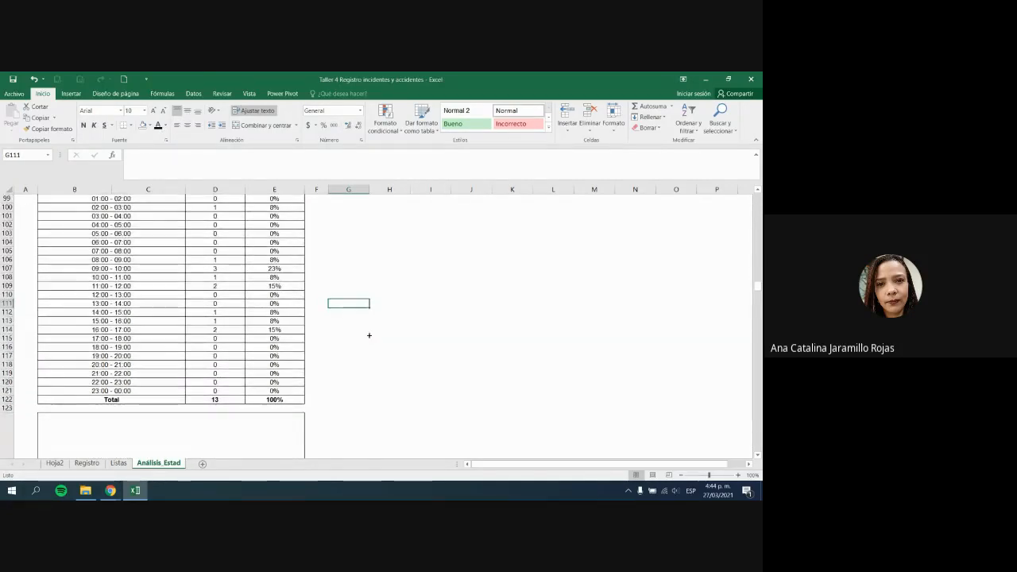
Step: Select the whole Hora table, including its % column
scroll(369, 335, up, 1)
drag(170, 208, 210, 419)
click(317, 418)
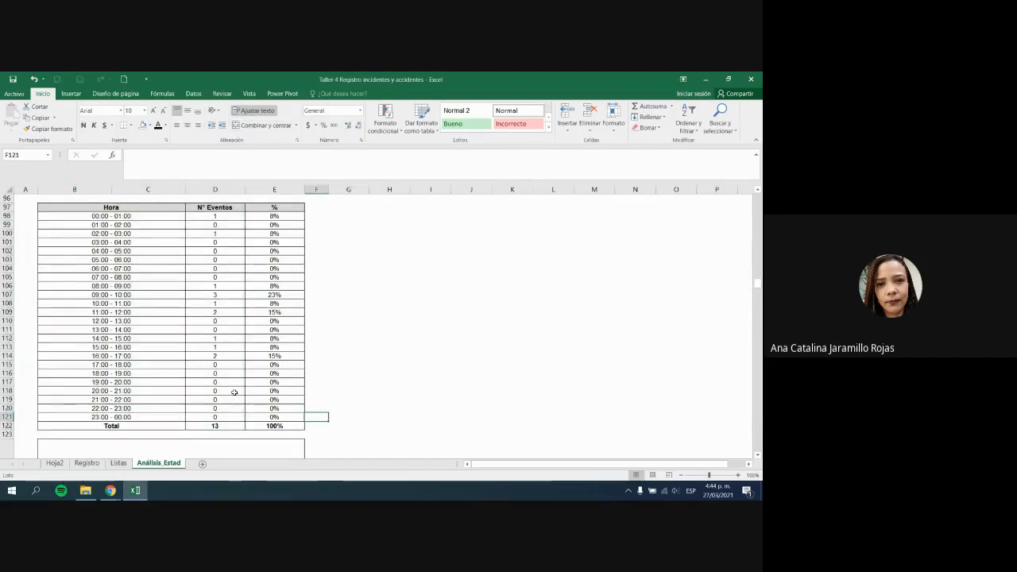
drag(162, 209, 211, 420)
click(214, 417)
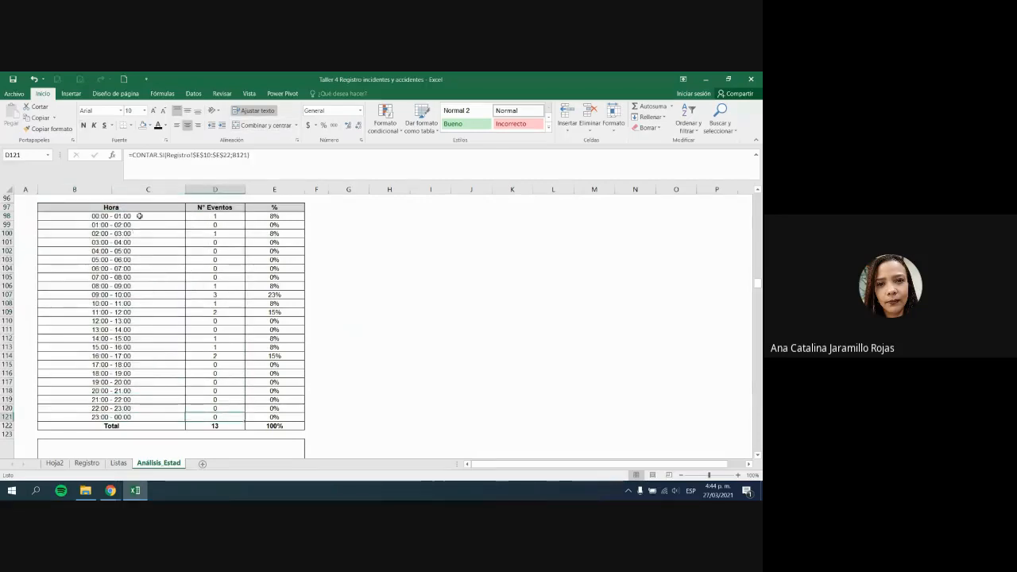
drag(143, 207, 245, 416)
click(420, 409)
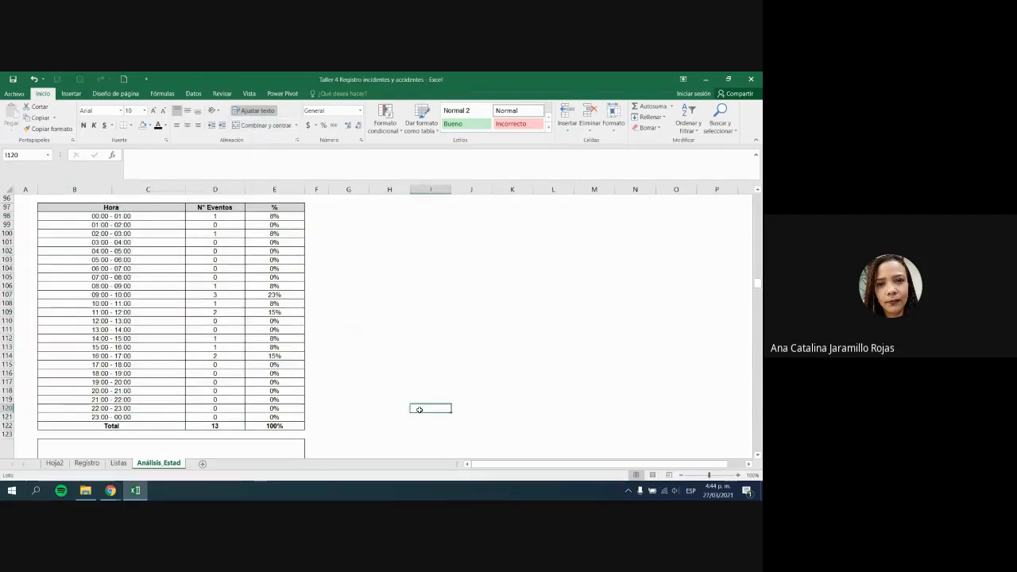
scroll(419, 411, up, 7)
scroll(332, 400, down, 7)
click(236, 220)
drag(125, 209, 274, 426)
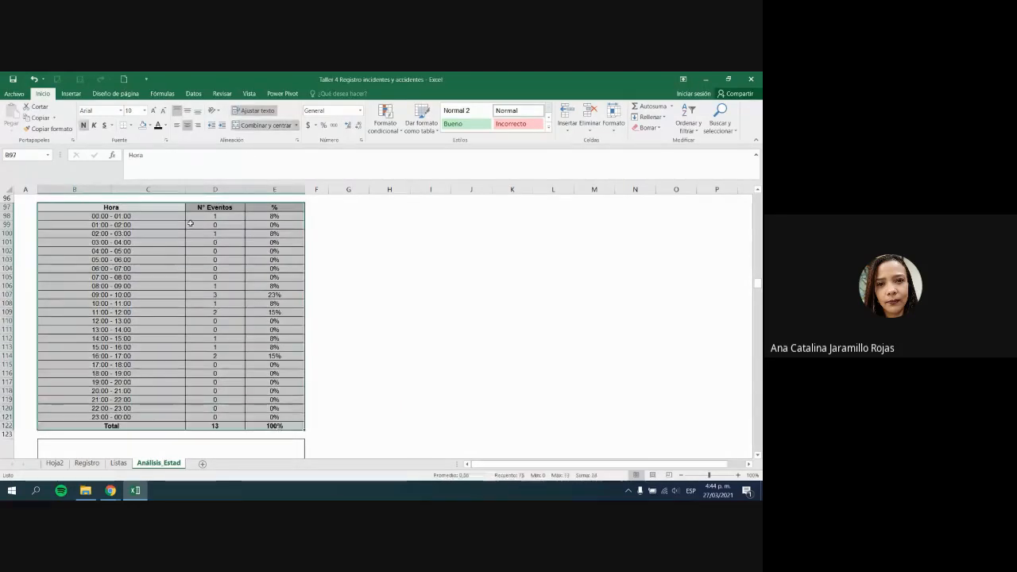
Step: Turn on Data Filter and exclude 0 from the N° Eventos filter
click(193, 94)
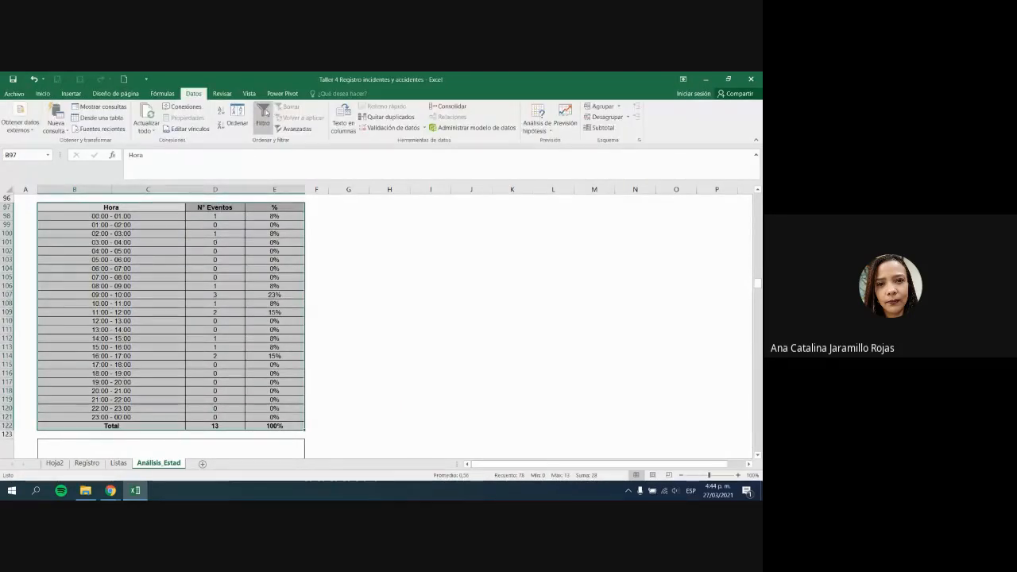
click(263, 116)
click(348, 259)
click(240, 207)
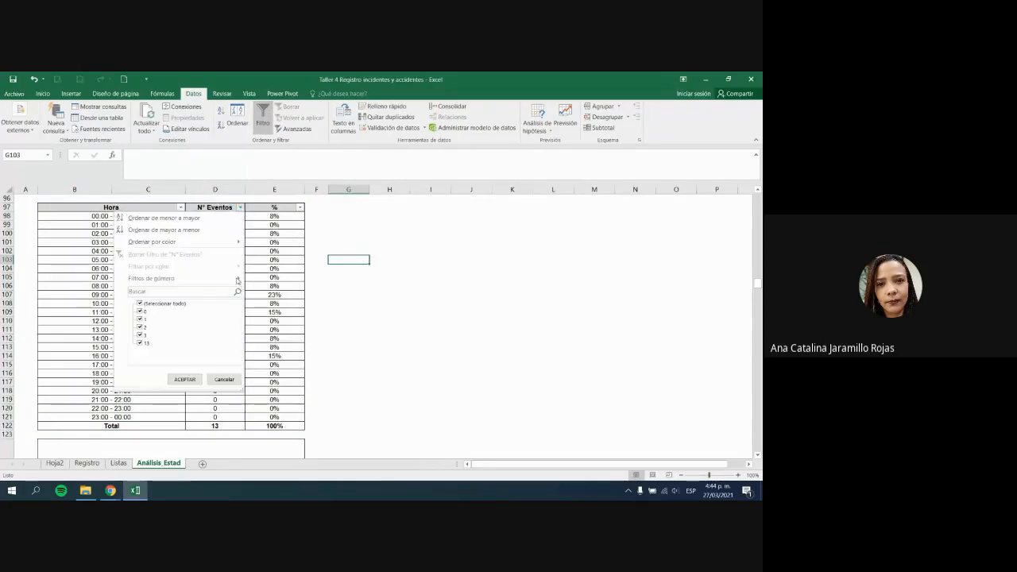
click(140, 311)
click(184, 380)
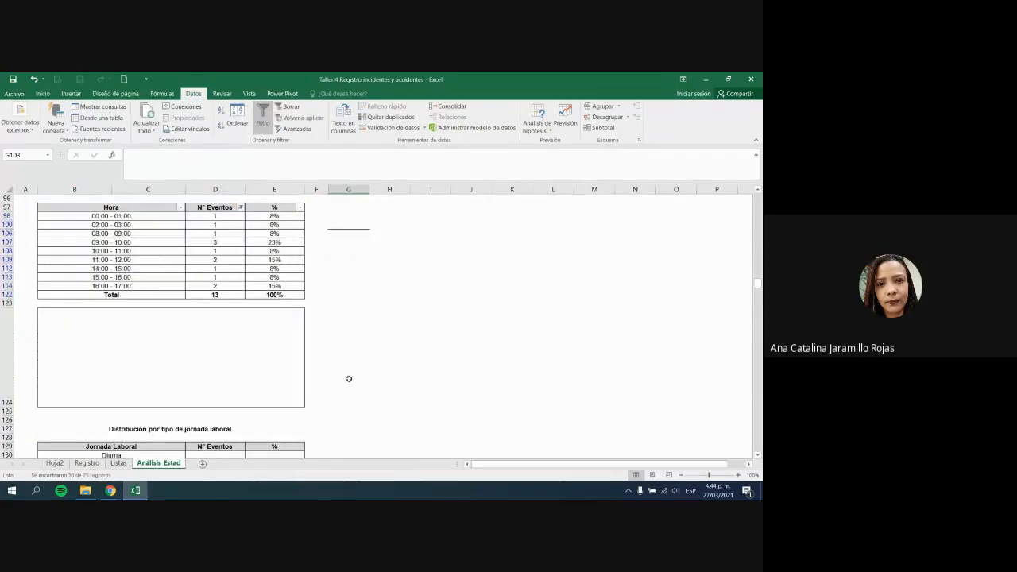
Step: Mark the 00:00 - 01:00 and 02:00 - 03:00 rows in the hour table
click(348, 378)
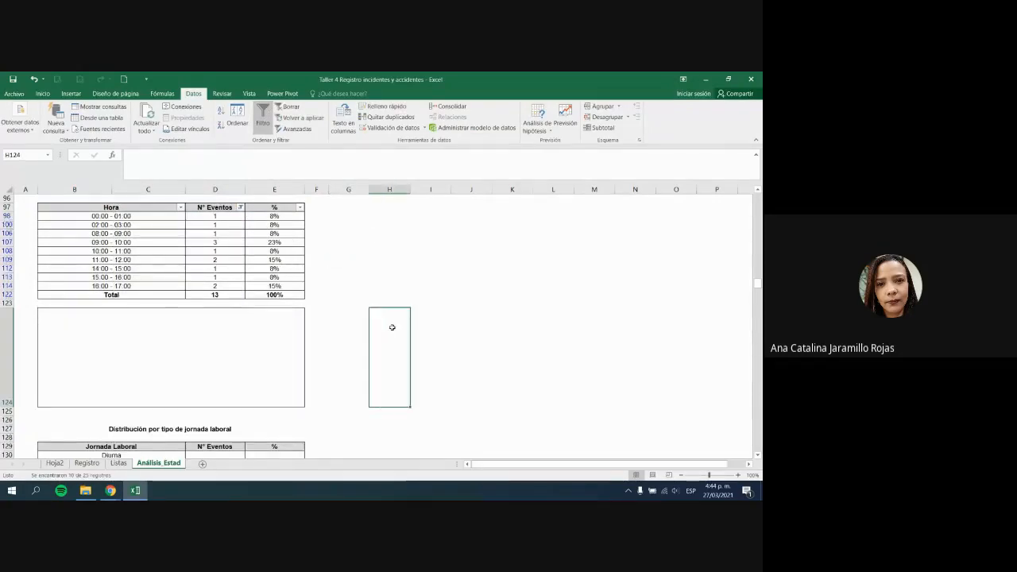
click(307, 286)
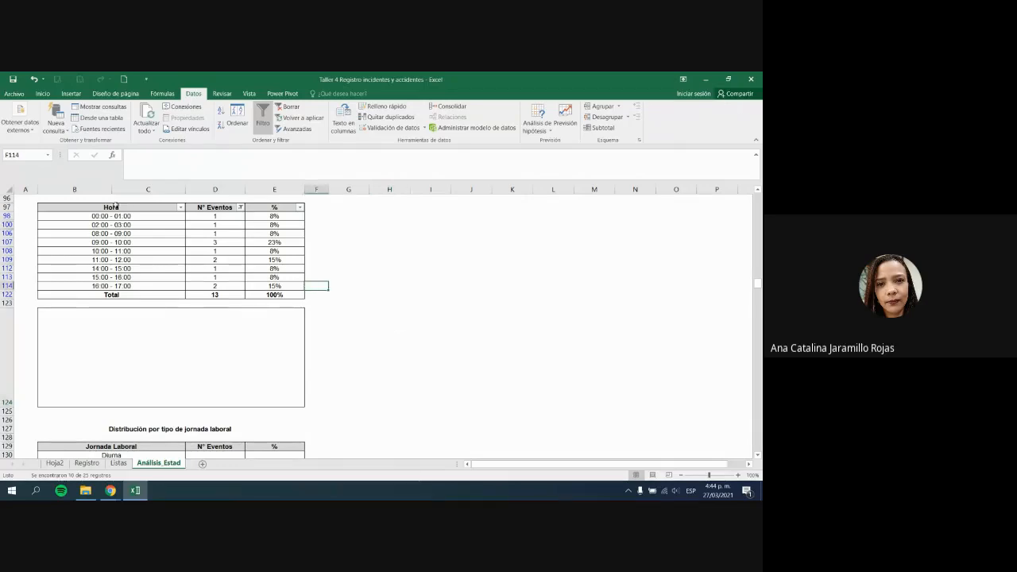
drag(138, 216, 212, 224)
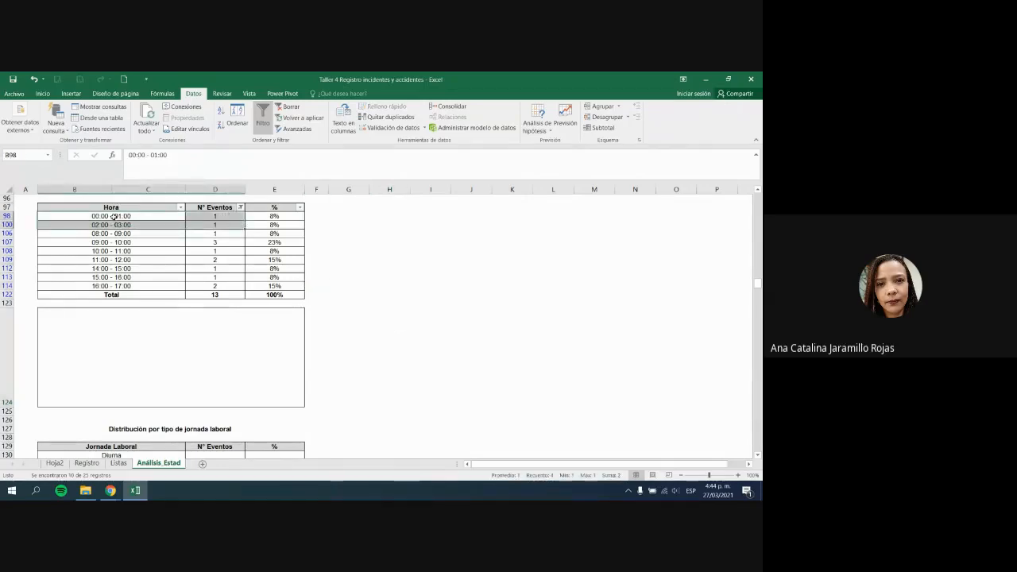
drag(113, 216, 213, 225)
Step: On Registro, filter Hora del evento to 00:00 - 01:00 and review that incident's details
click(89, 464)
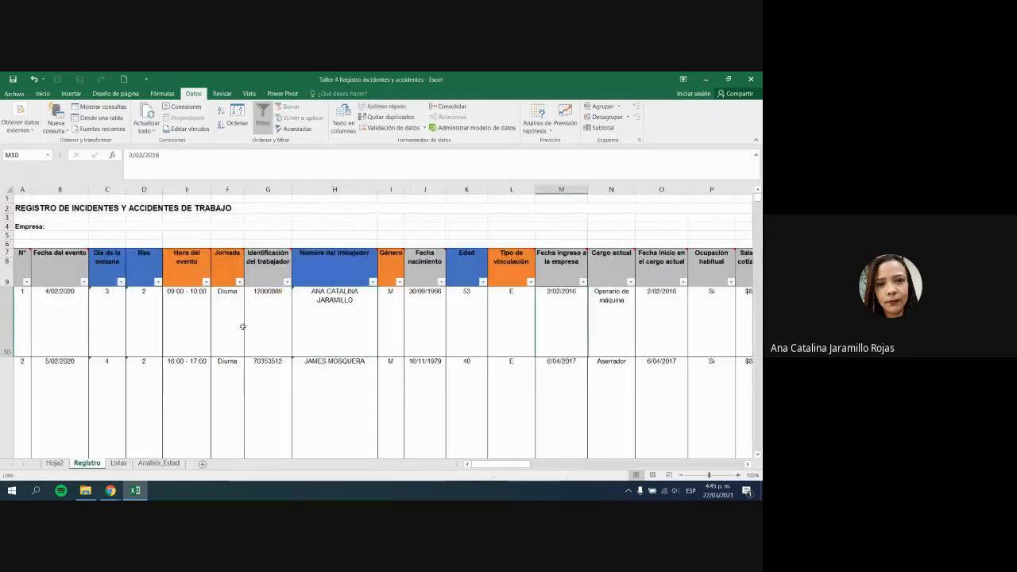
click(206, 288)
click(206, 282)
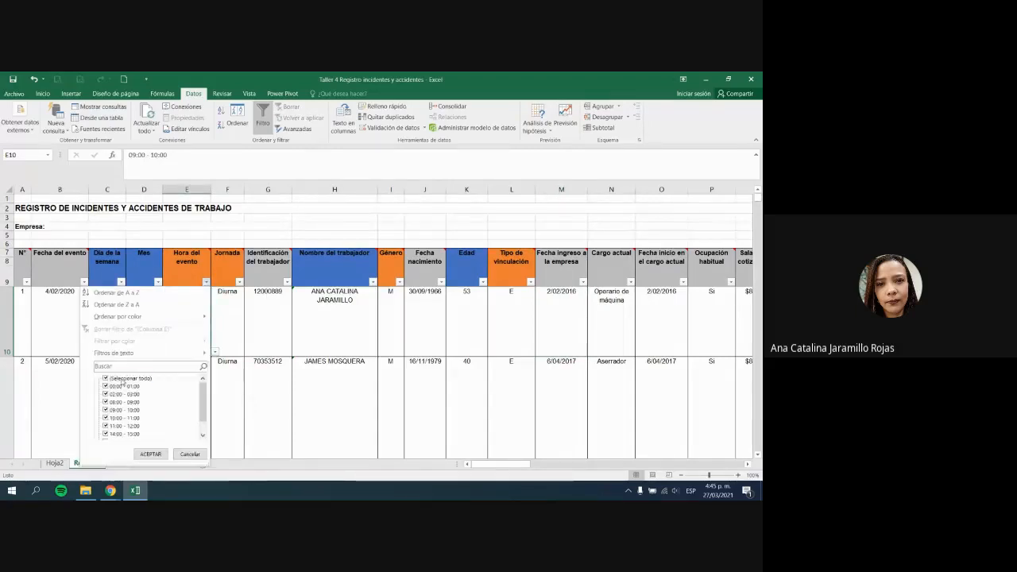
click(127, 386)
click(151, 454)
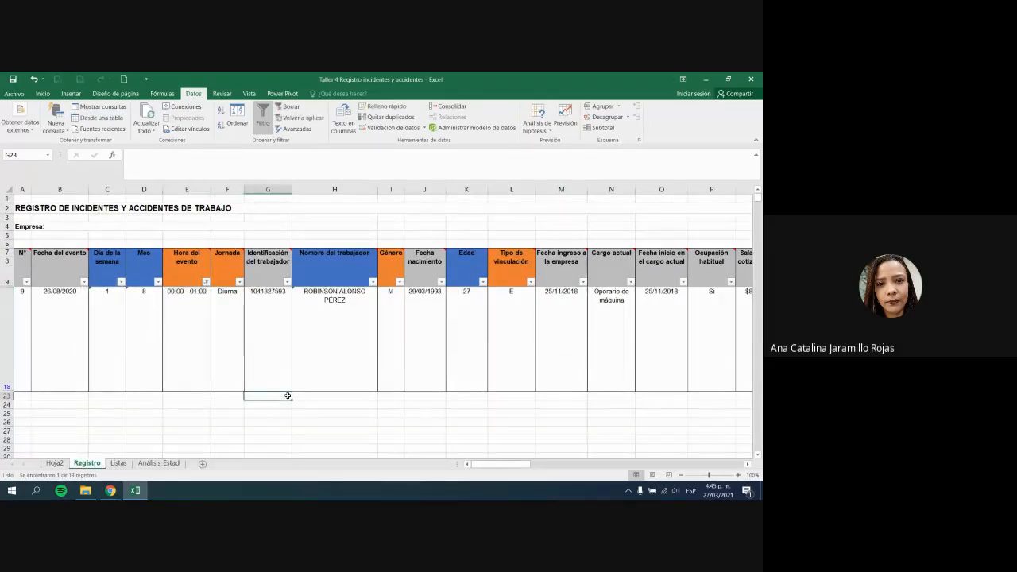
click(192, 334)
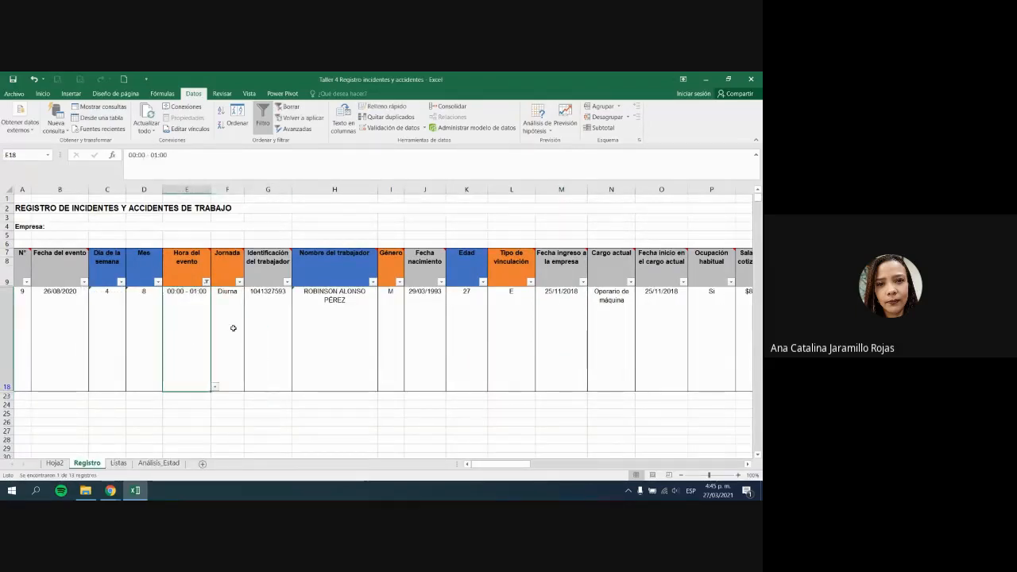
key(Right)
key(Right)
key(Right)
key(Right)
key(Right)
key(Right)
key(Right)
key(Right)
key(Right)
key(Right)
key(Right)
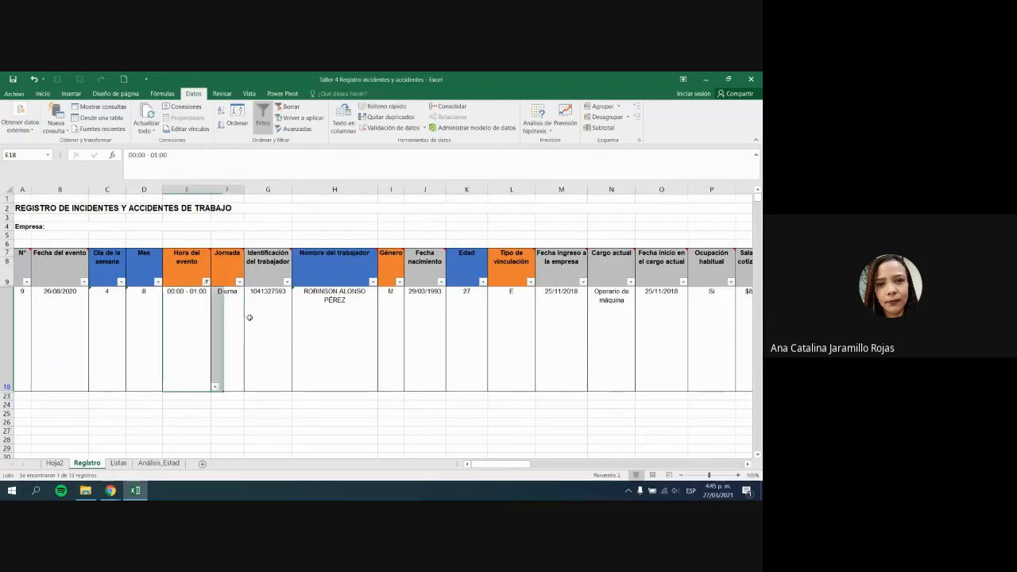
key(Right)
key(Right)
key(Right)
key(Right)
key(Right)
key(Right)
key(Right)
key(Right)
key(Right)
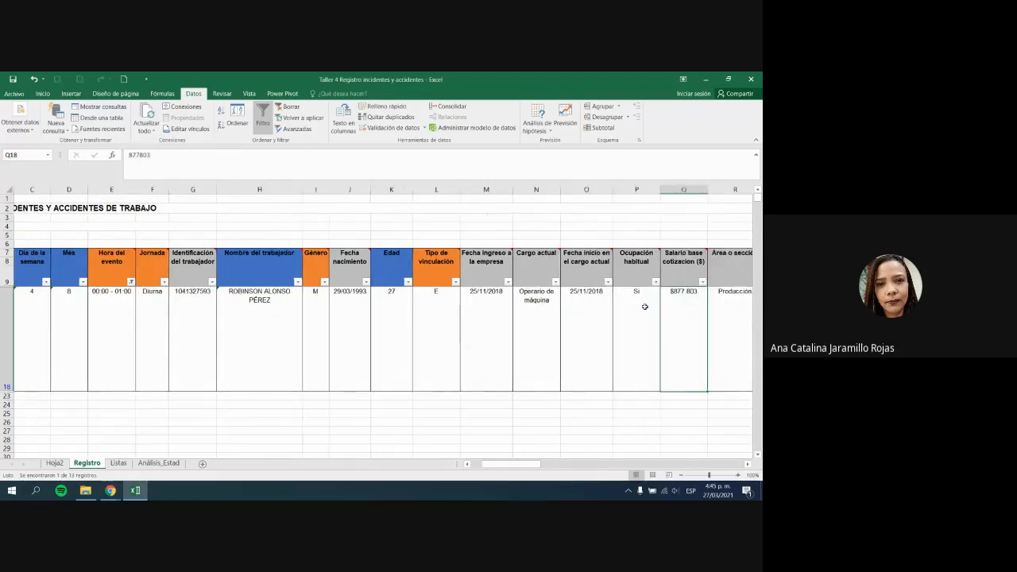
key(Right)
key(Right)
key(Right)
key(Right)
key(Right)
key(Right)
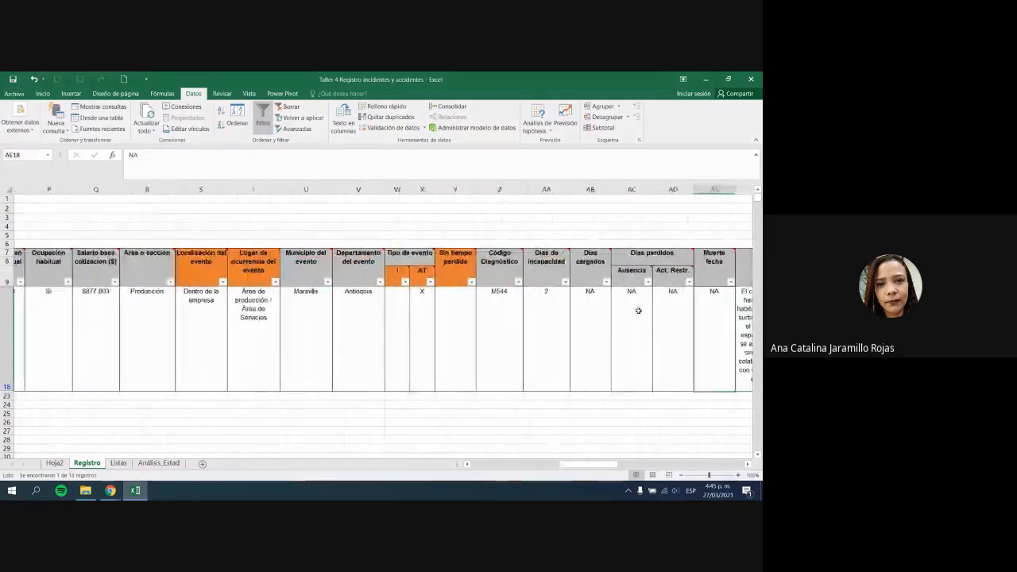
click(528, 330)
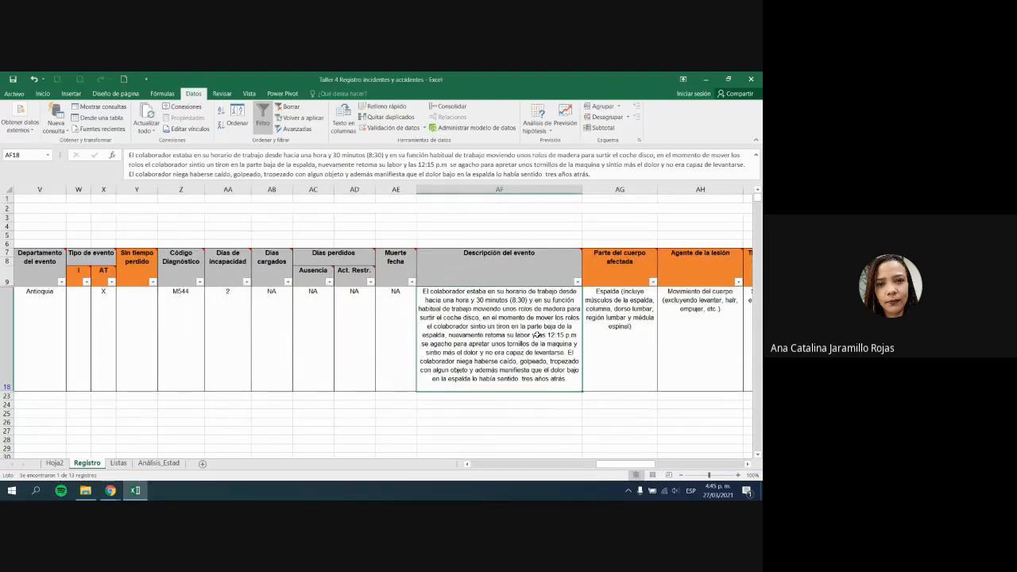
drag(625, 468, 501, 468)
Step: Change that incident's event hour to 12:00 - 13:00 from the dropdown
click(185, 323)
click(214, 387)
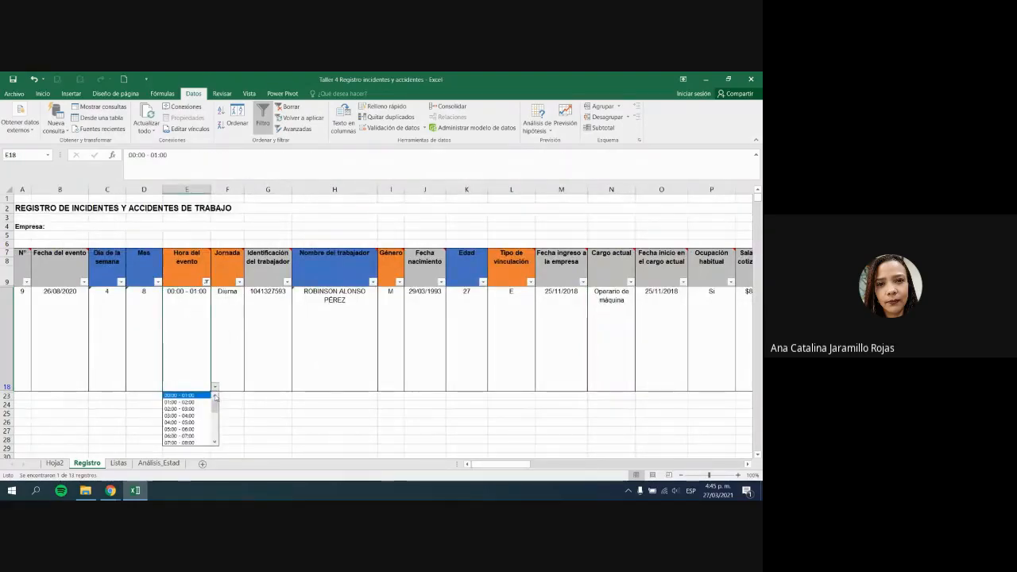
drag(217, 420, 216, 423)
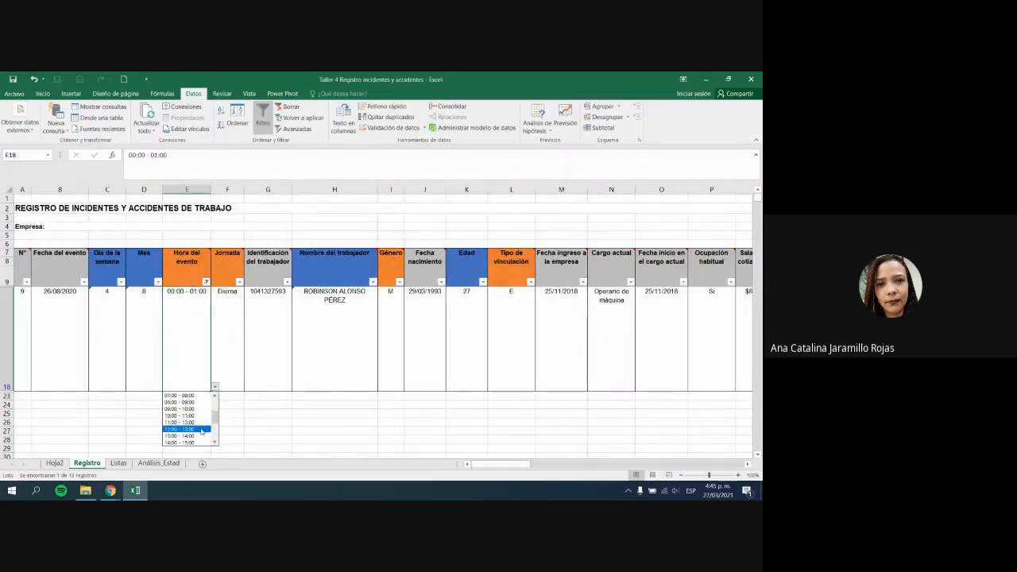
click(184, 429)
drag(494, 463, 640, 463)
click(424, 325)
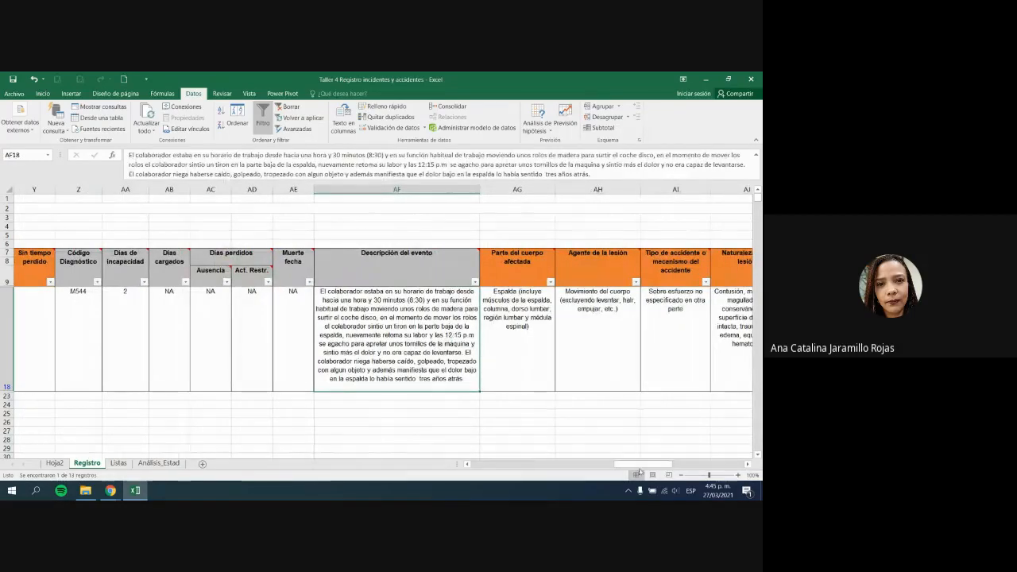
drag(625, 465, 476, 461)
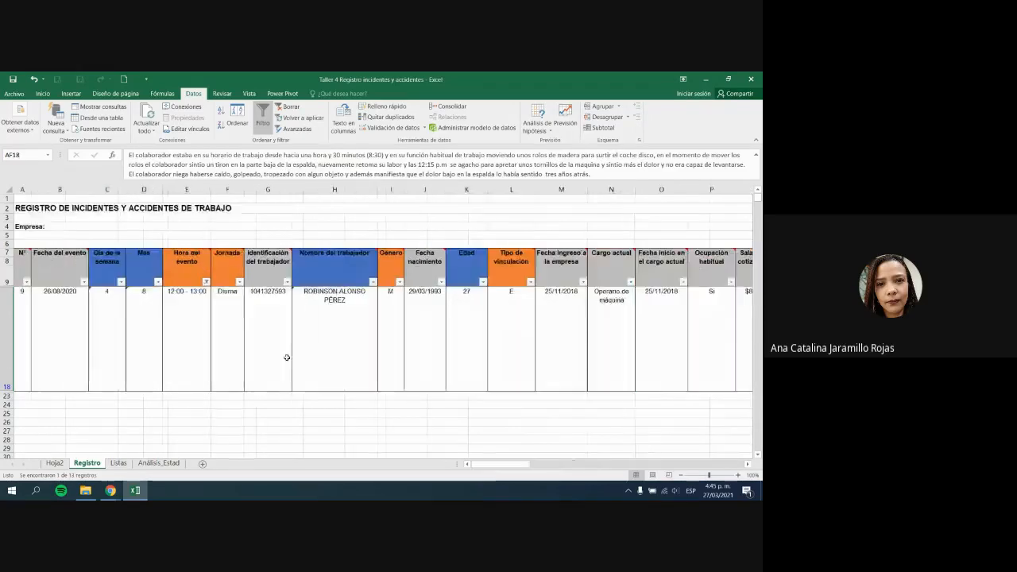
Step: Filter to the 02:00 - 03:00 incident and change its hour to 14:00 - 15:00
click(193, 306)
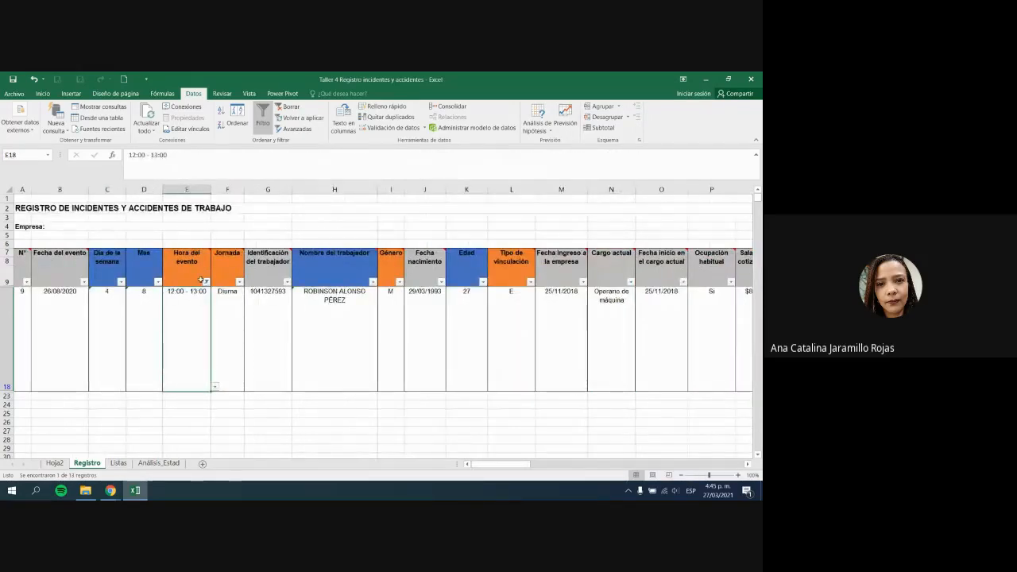
click(206, 281)
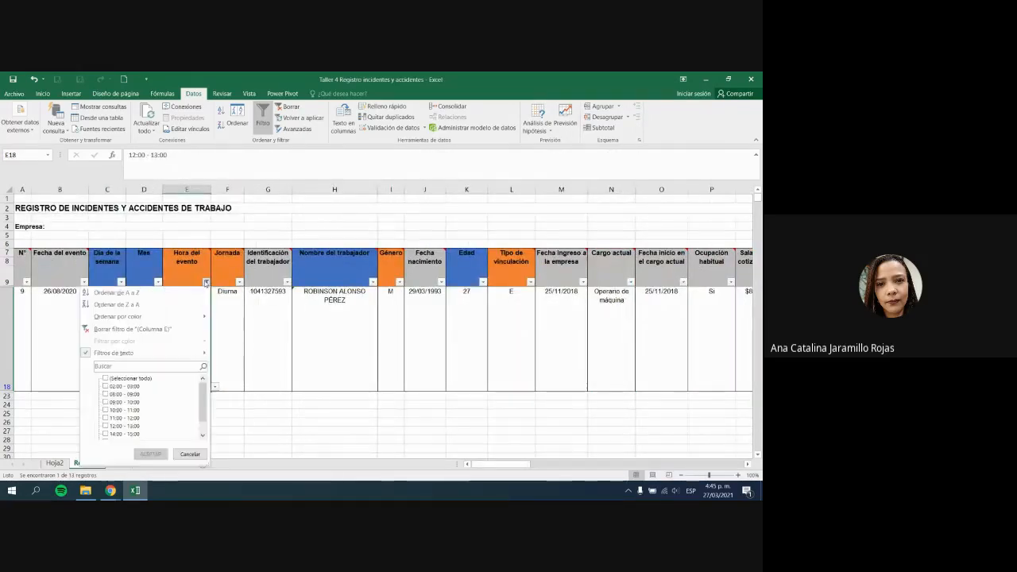
click(133, 388)
click(151, 454)
click(505, 397)
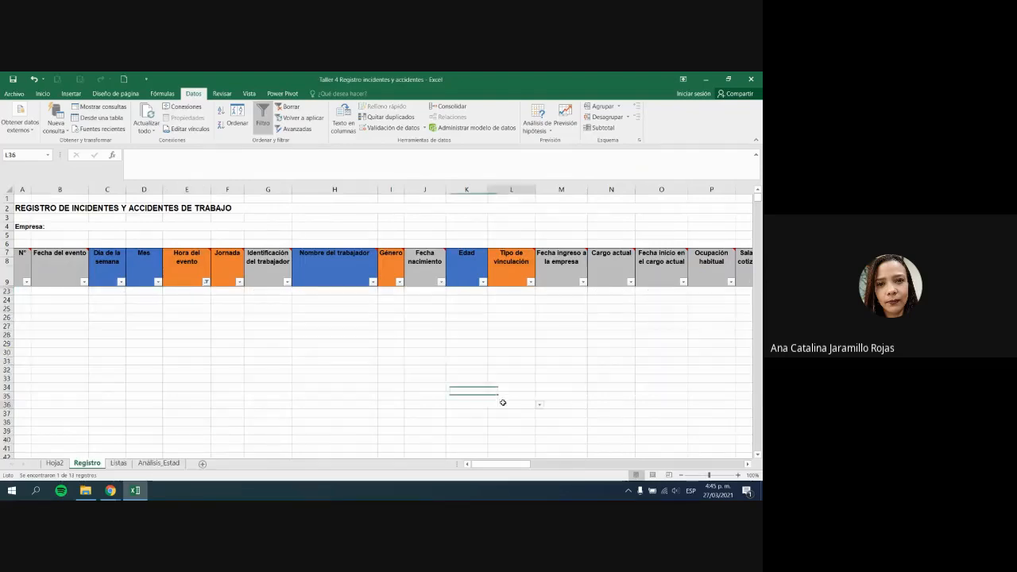
click(199, 306)
drag(512, 467, 656, 464)
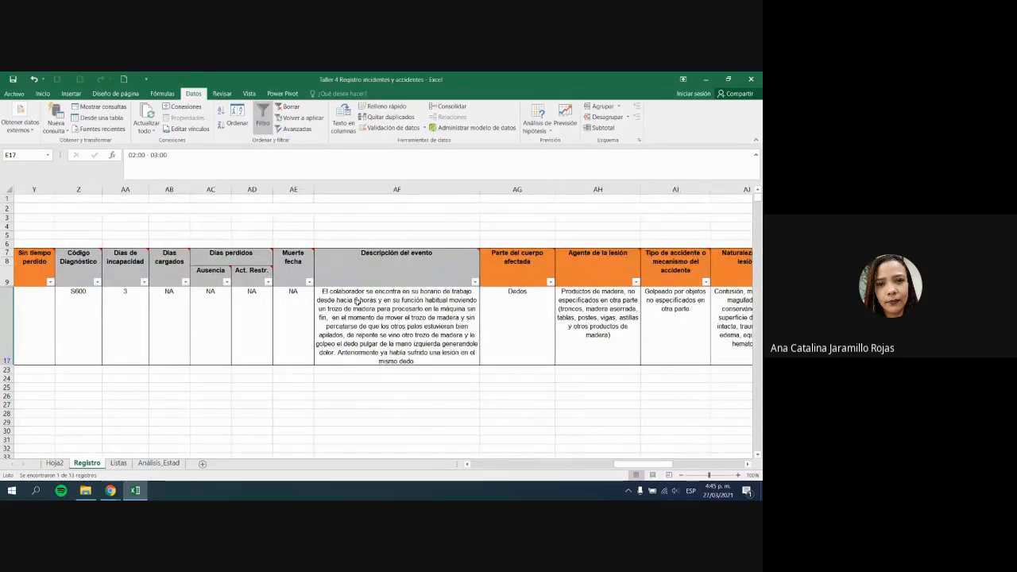
drag(624, 467, 460, 464)
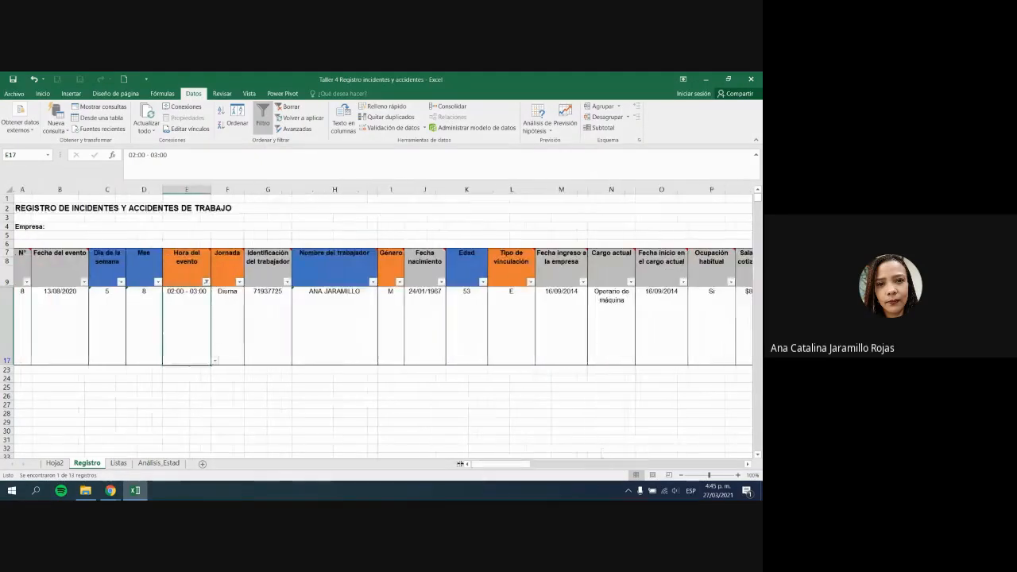
click(215, 361)
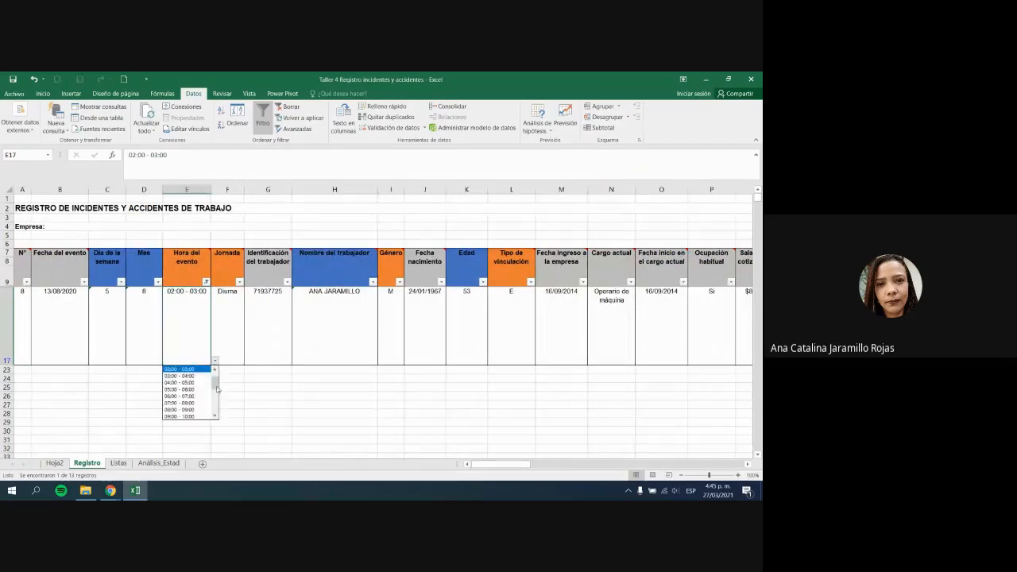
drag(217, 388, 221, 402)
click(204, 404)
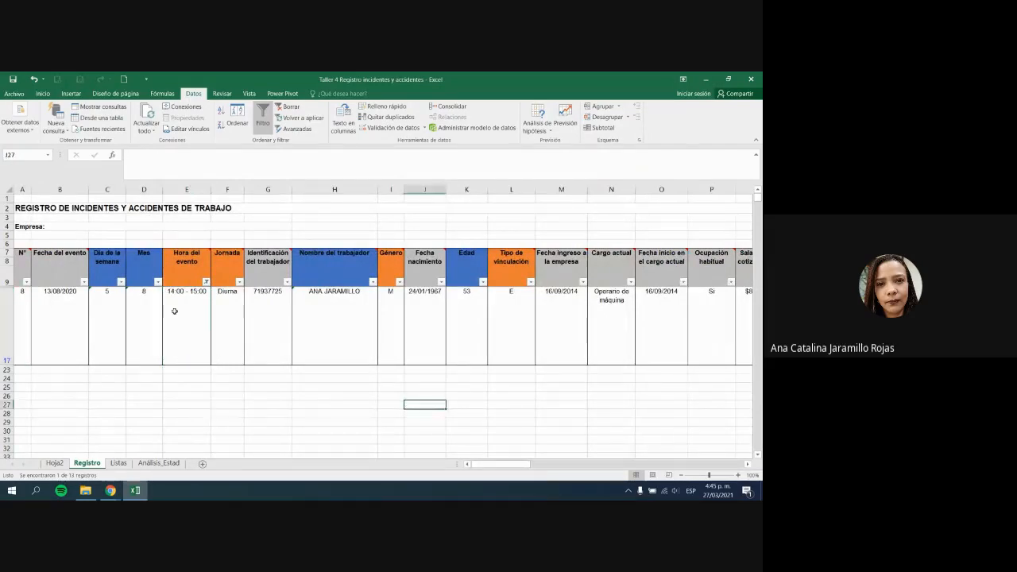
click(117, 464)
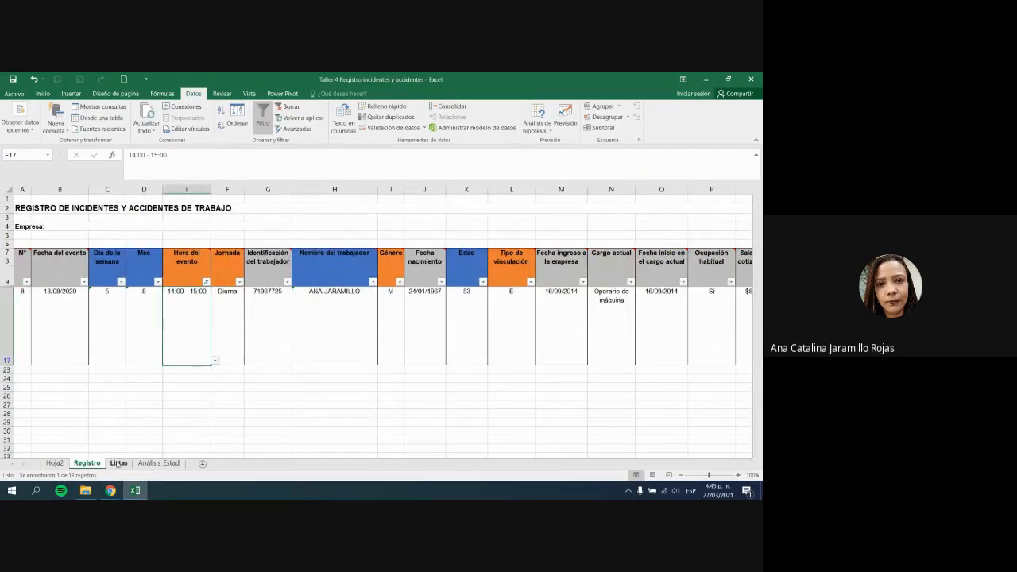
Step: On Análisis_Estad, reapply the N° Eventos filter to hide zero-event hours
click(159, 463)
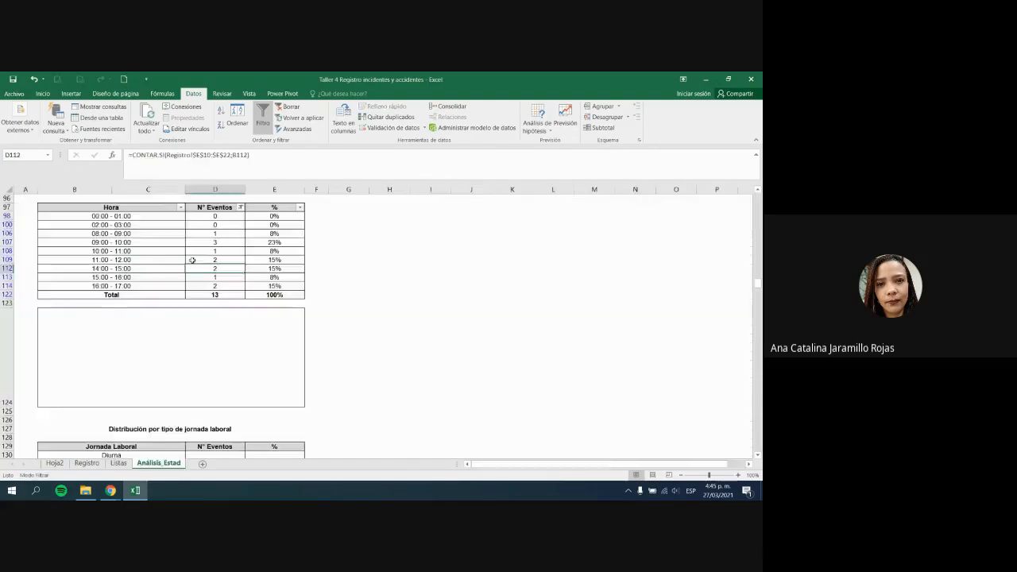
click(240, 207)
click(148, 312)
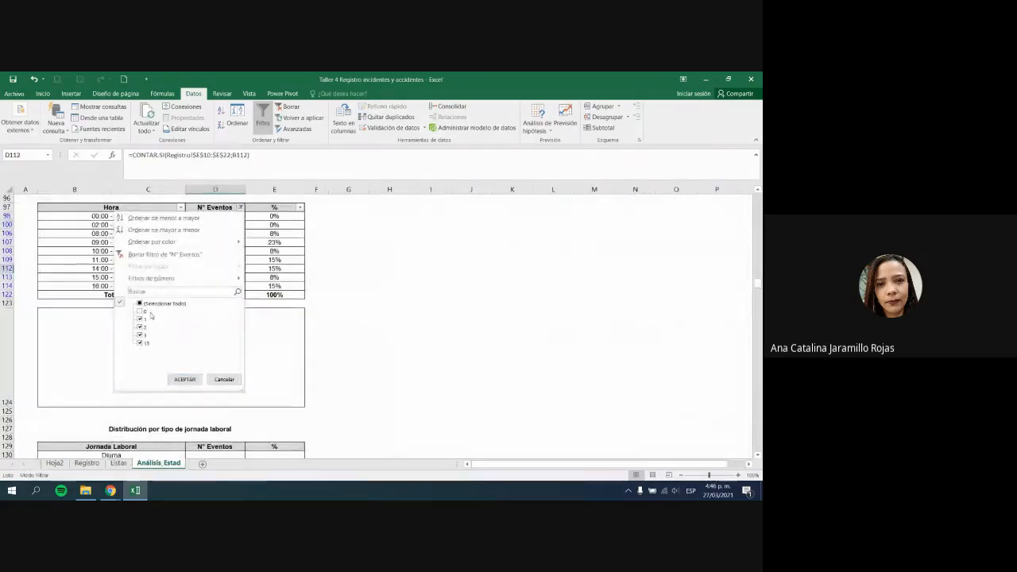
click(185, 379)
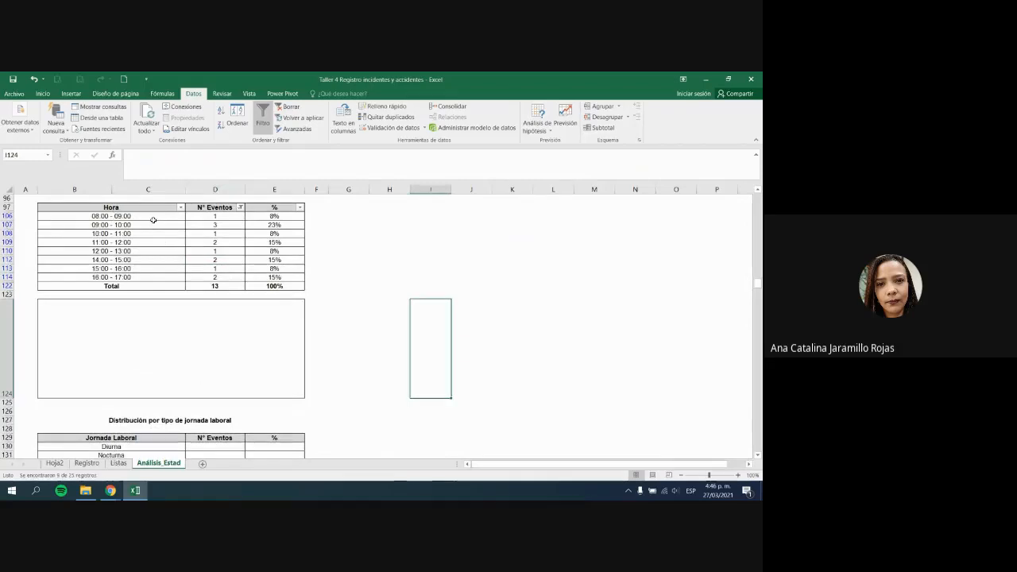
Step: Review the nine filtered hour rows, 08:00 - 09:00 to 16:00 - 17:00, and their CONTAR.SI counts
click(154, 217)
click(216, 226)
drag(155, 219, 228, 279)
click(227, 278)
click(138, 217)
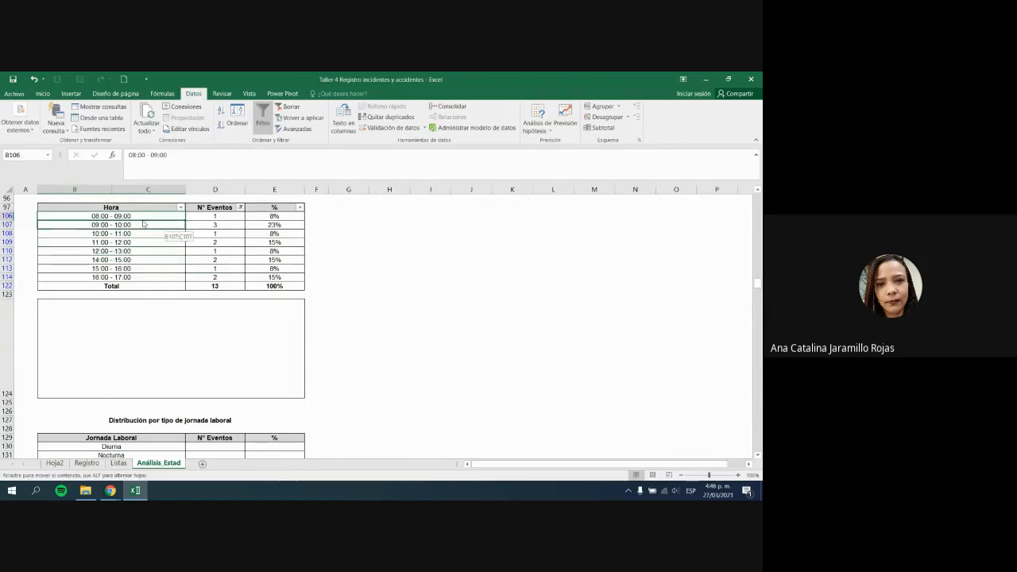
click(153, 224)
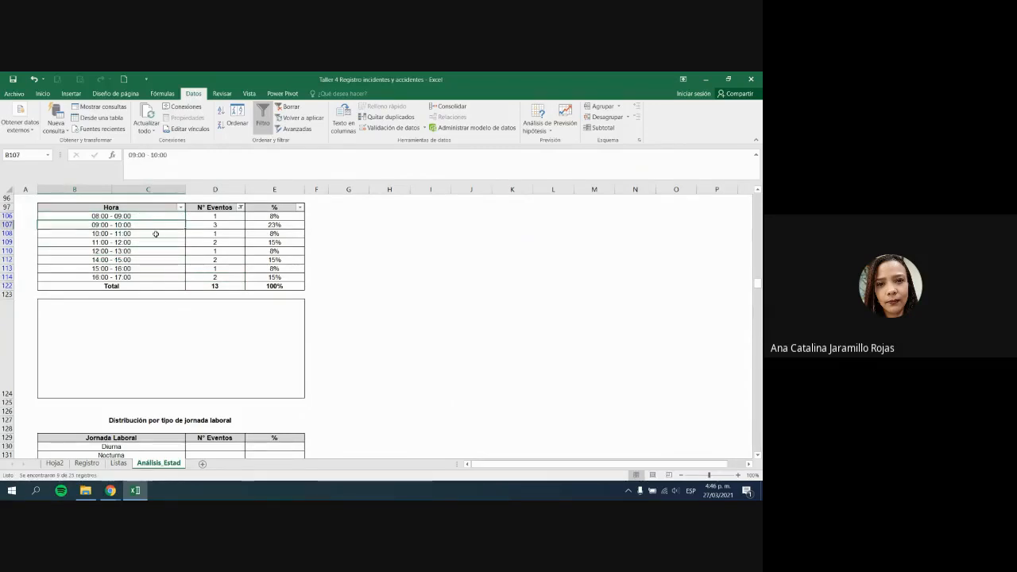
click(155, 233)
click(158, 241)
click(160, 250)
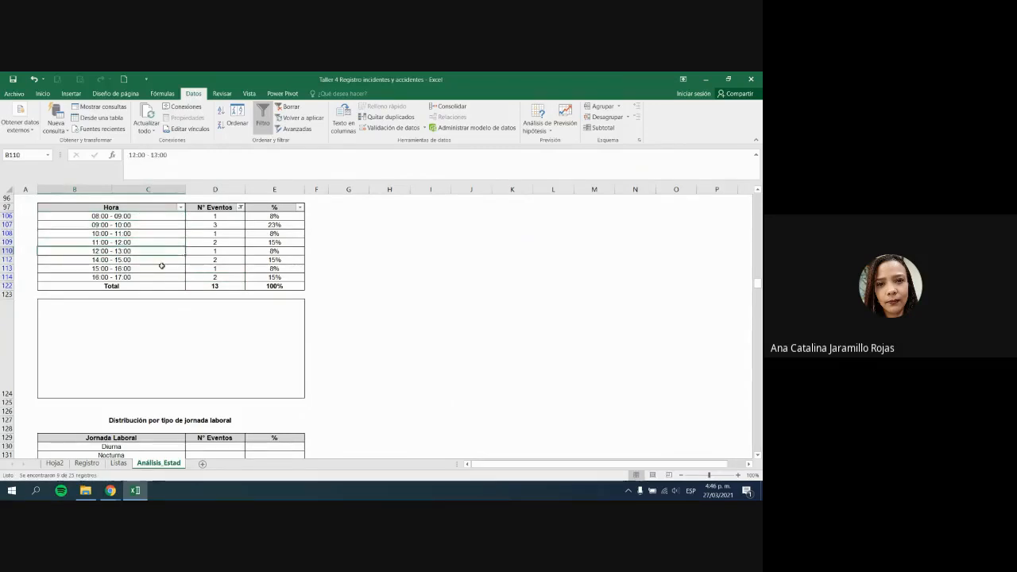
click(159, 259)
click(158, 269)
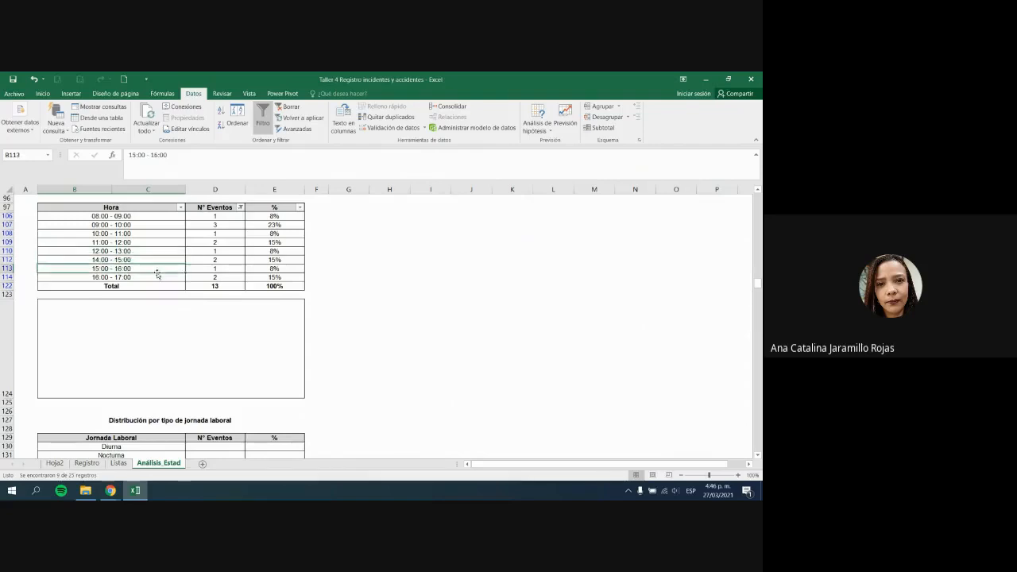
click(157, 277)
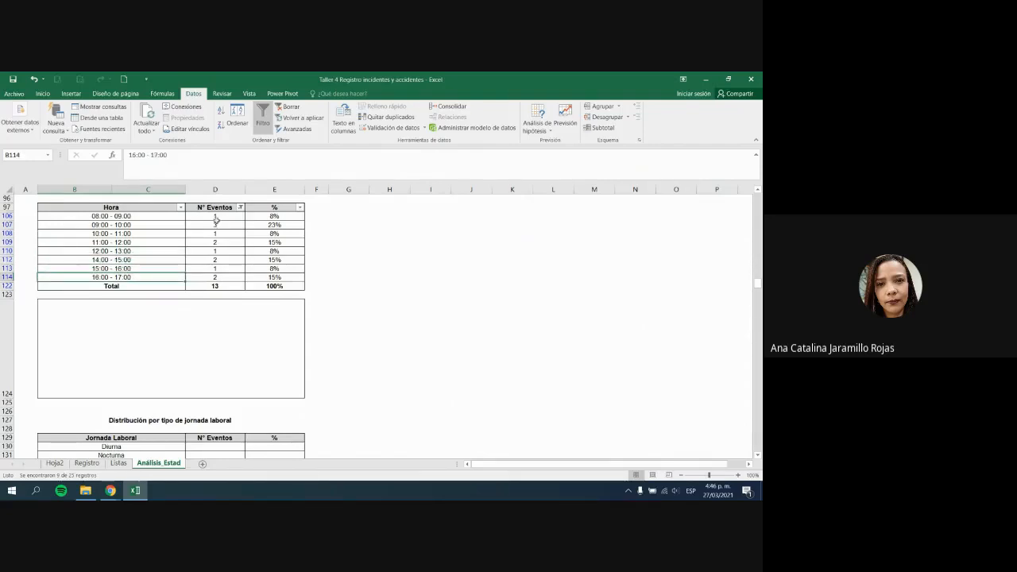
click(214, 222)
drag(152, 224, 274, 223)
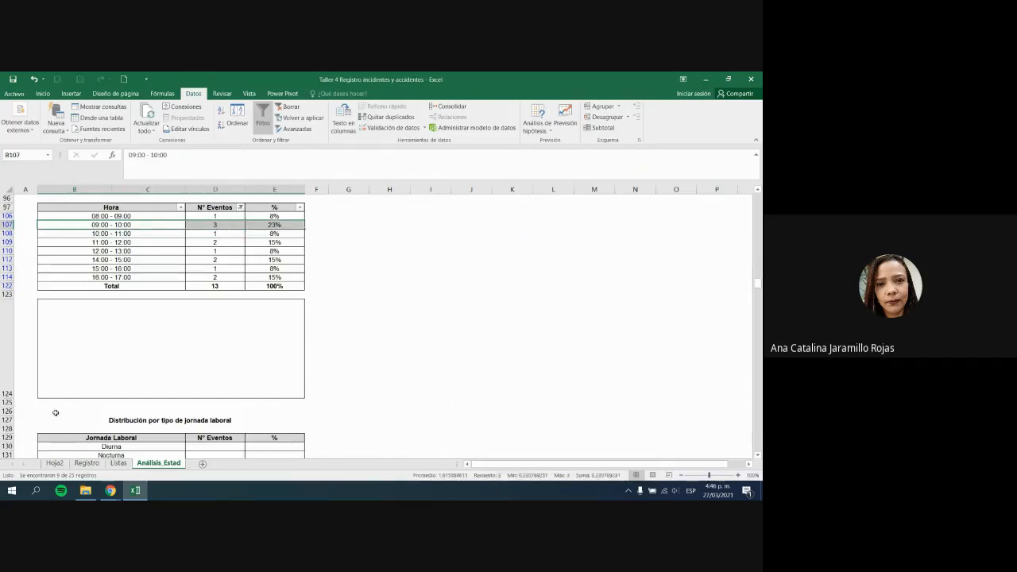
Step: Drag row 124's lower border down so the chart box under the table is taller
drag(10, 400, 9, 429)
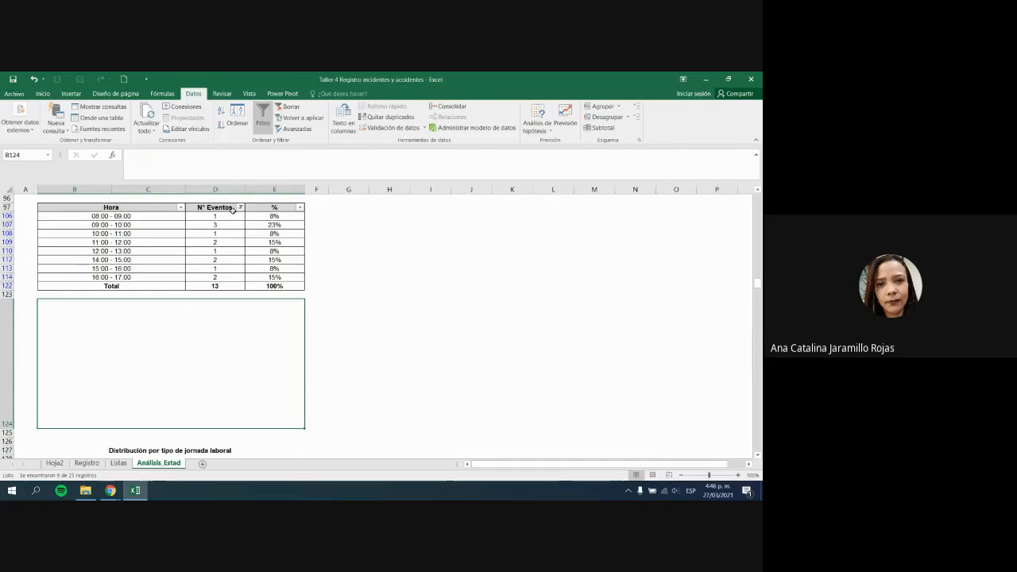
click(238, 208)
click(310, 335)
click(268, 276)
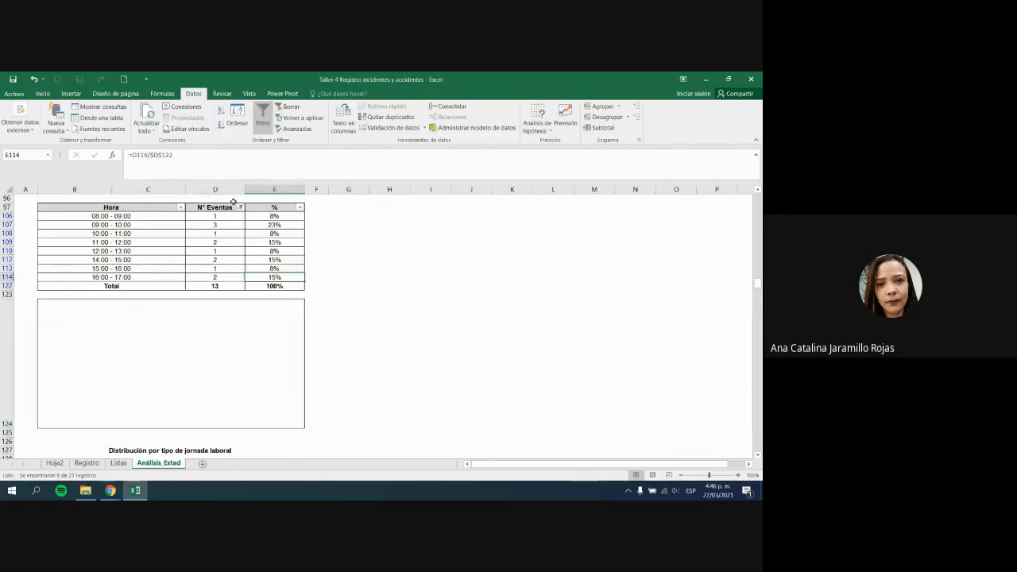
Step: Select the event counts D106:D114 for the chart
drag(164, 203, 238, 286)
click(328, 277)
drag(141, 217, 225, 276)
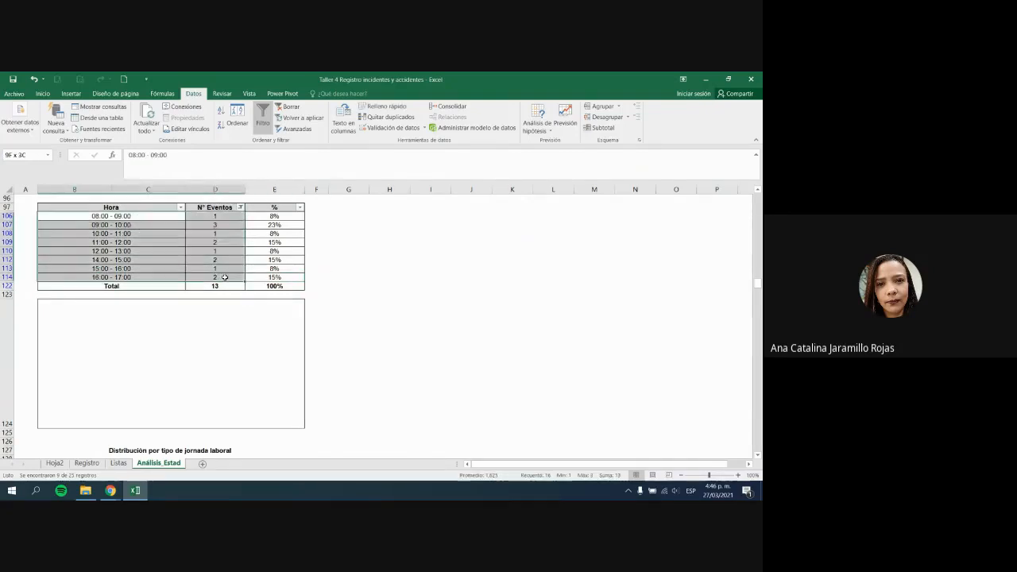
click(225, 277)
drag(215, 220, 223, 273)
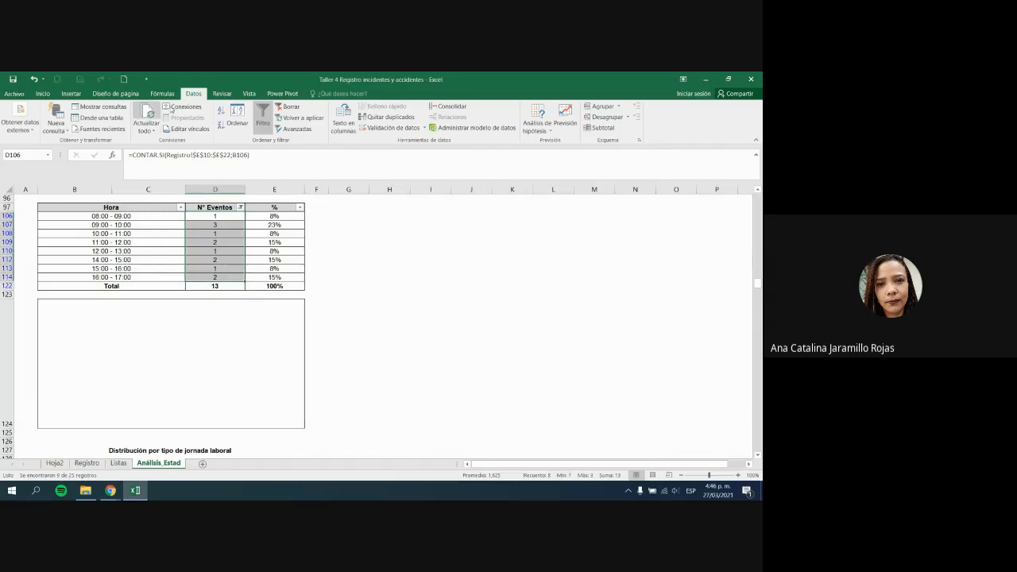
click(70, 93)
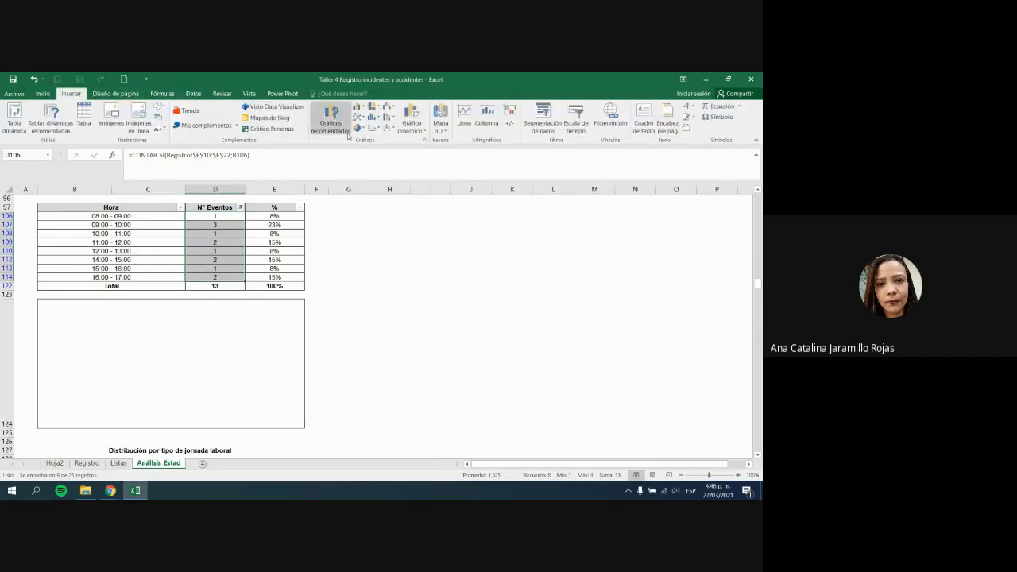
Step: Insert a 2-D clustered bar chart of the counts, removing its value axis and title
click(358, 106)
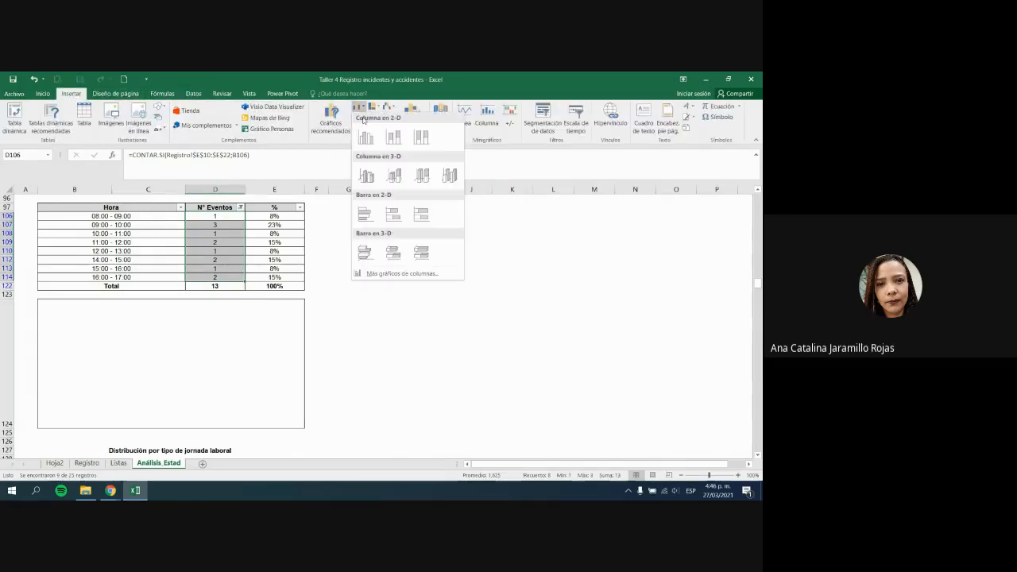
click(365, 211)
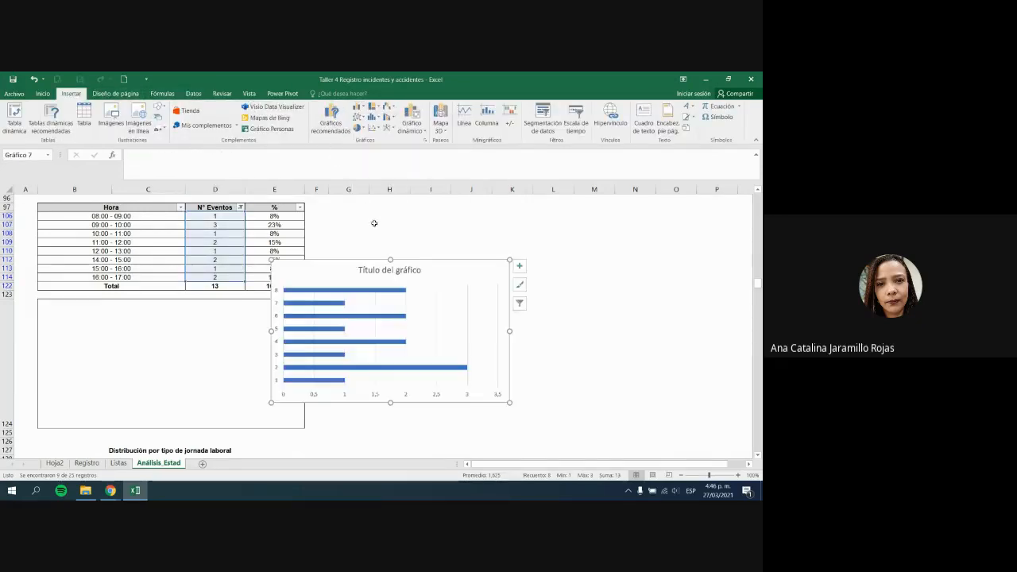
click(379, 396)
key(Delete)
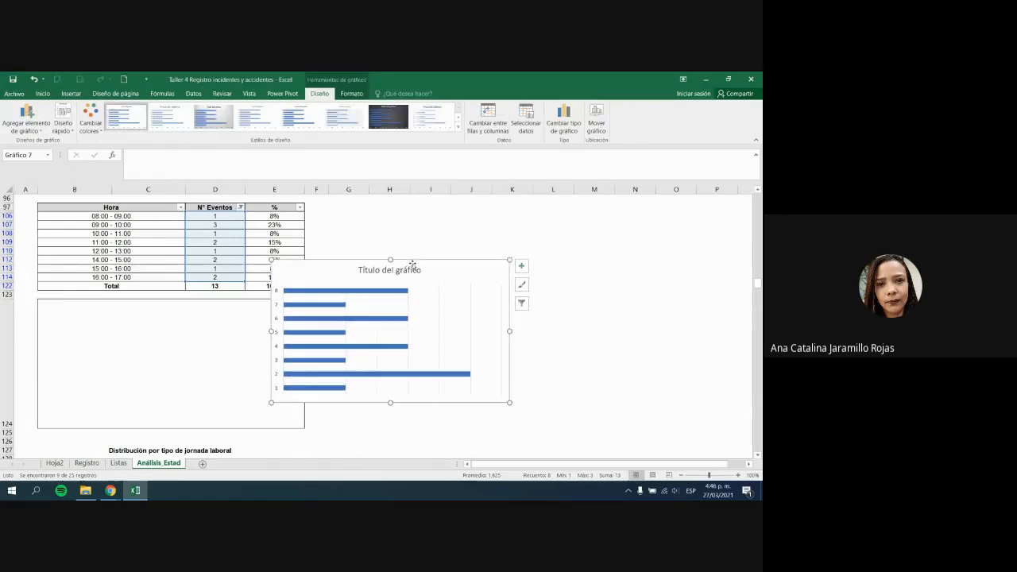
click(411, 266)
key(Delete)
Step: Set the chart's category labels to the hour ranges B106:C114
click(526, 119)
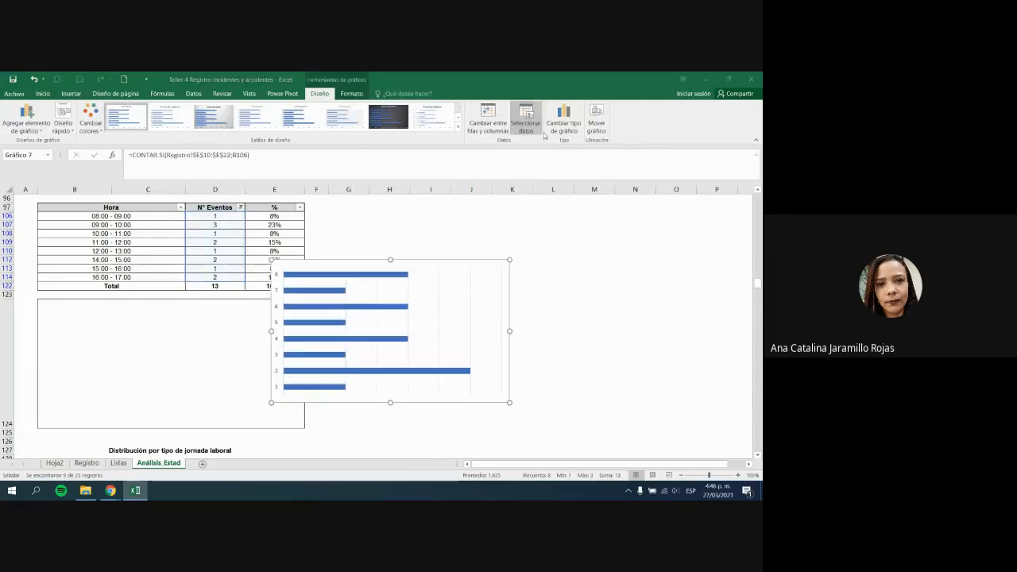
click(612, 321)
drag(115, 217, 137, 277)
key(Return)
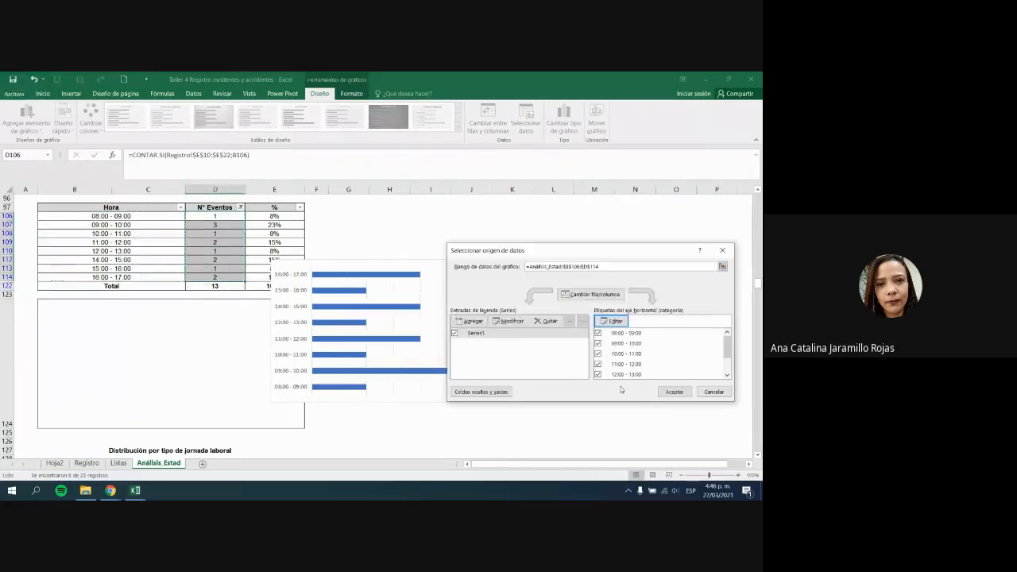
click(673, 392)
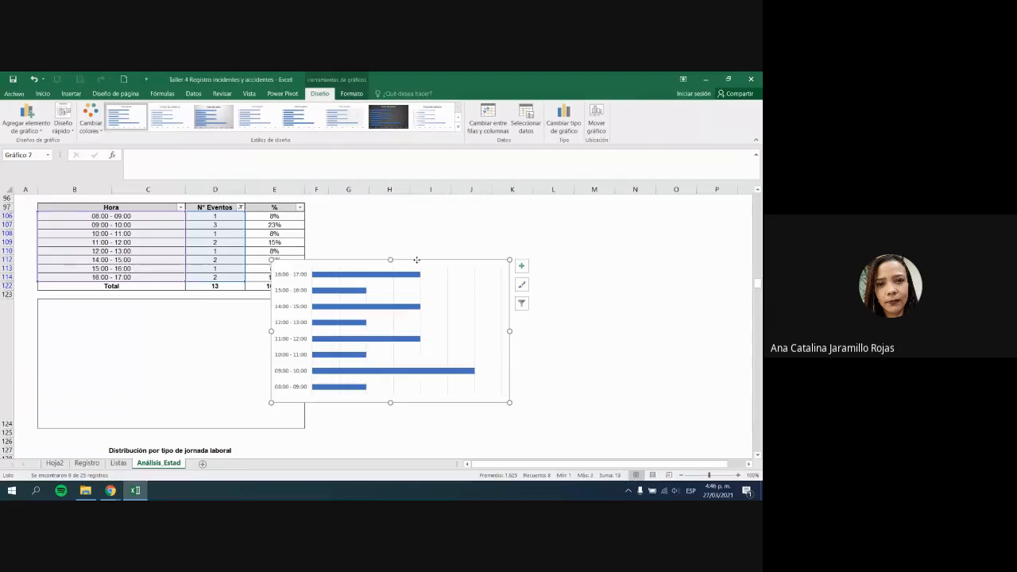
Step: Fit the chart into the box below the table and add data labels
drag(416, 259, 210, 296)
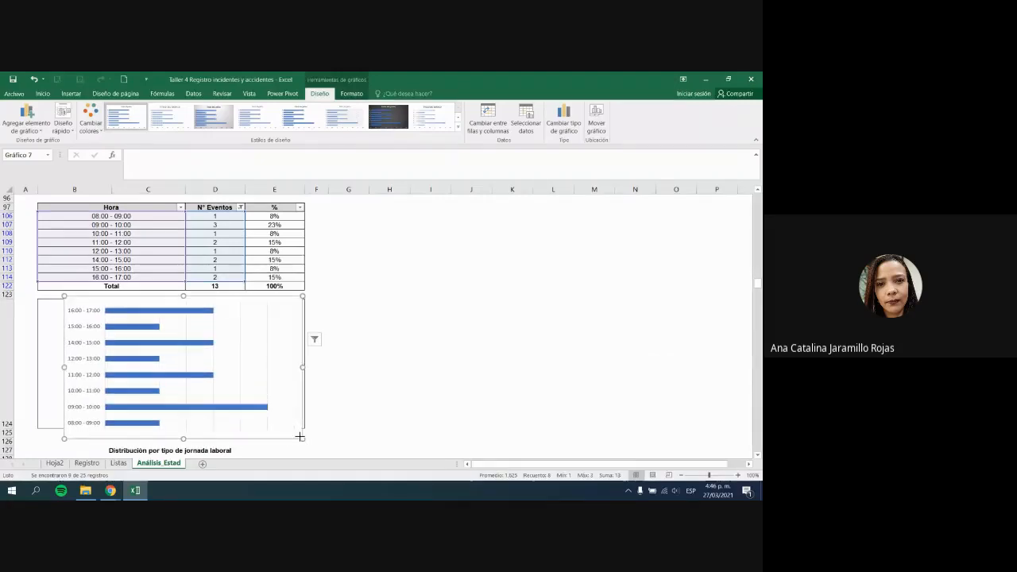
mouse_move(300, 437)
mouse_down()
mouse_move(279, 412)
mouse_move(286, 401)
mouse_up()
click(298, 312)
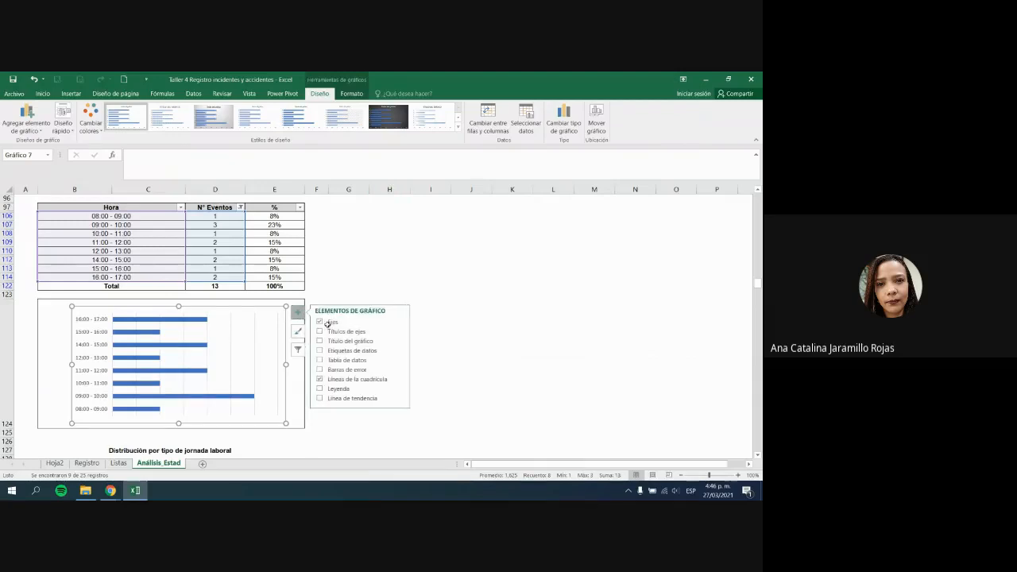
click(319, 353)
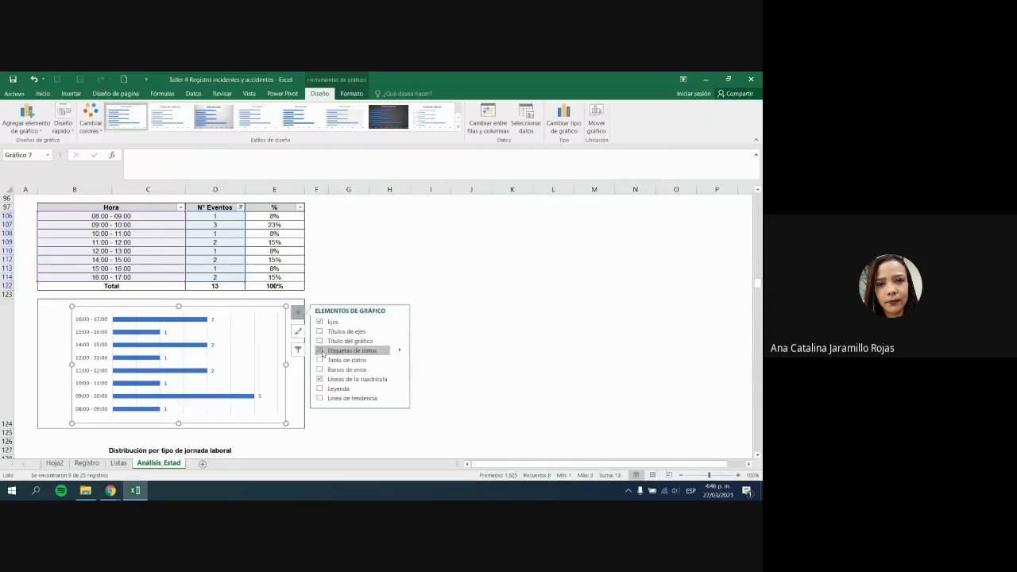
click(479, 349)
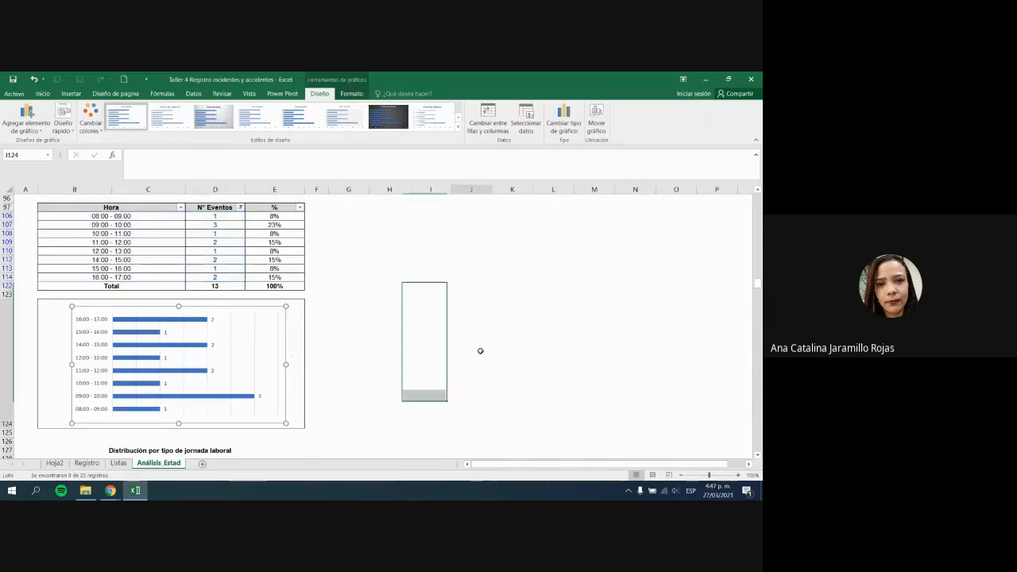
Step: Fine-tune the chart's position and size within the box
click(90, 403)
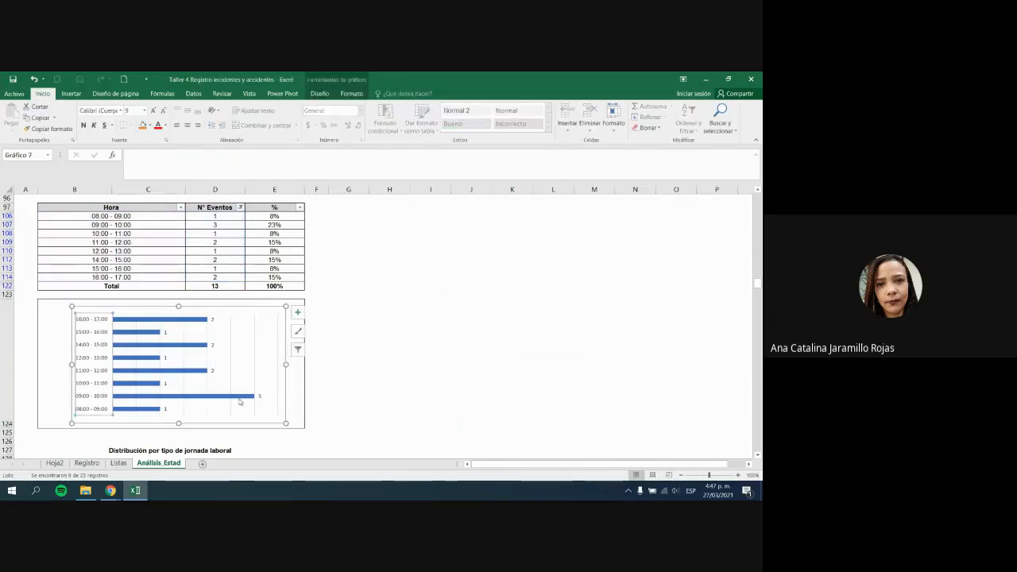
click(320, 347)
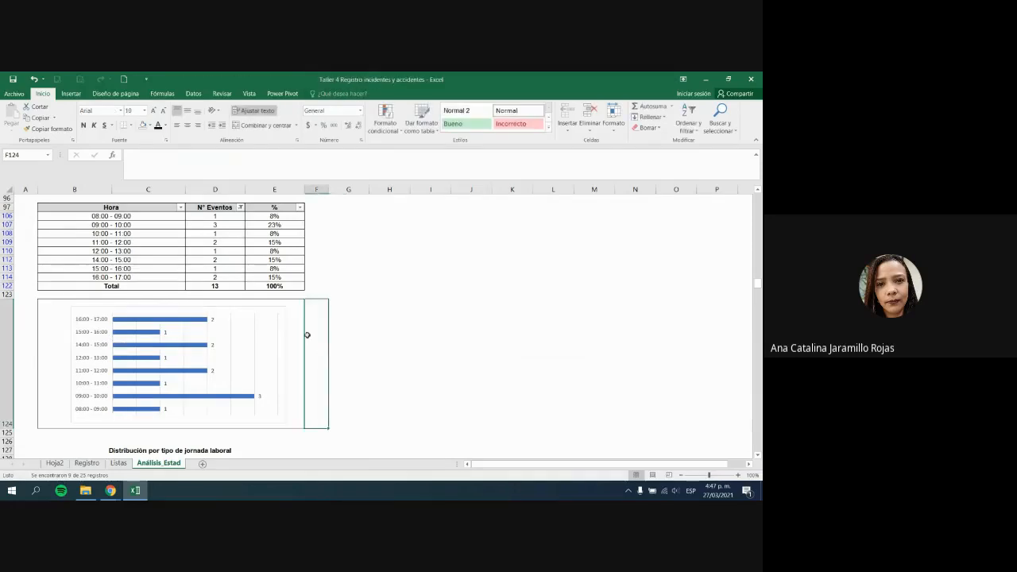
drag(277, 307, 273, 304)
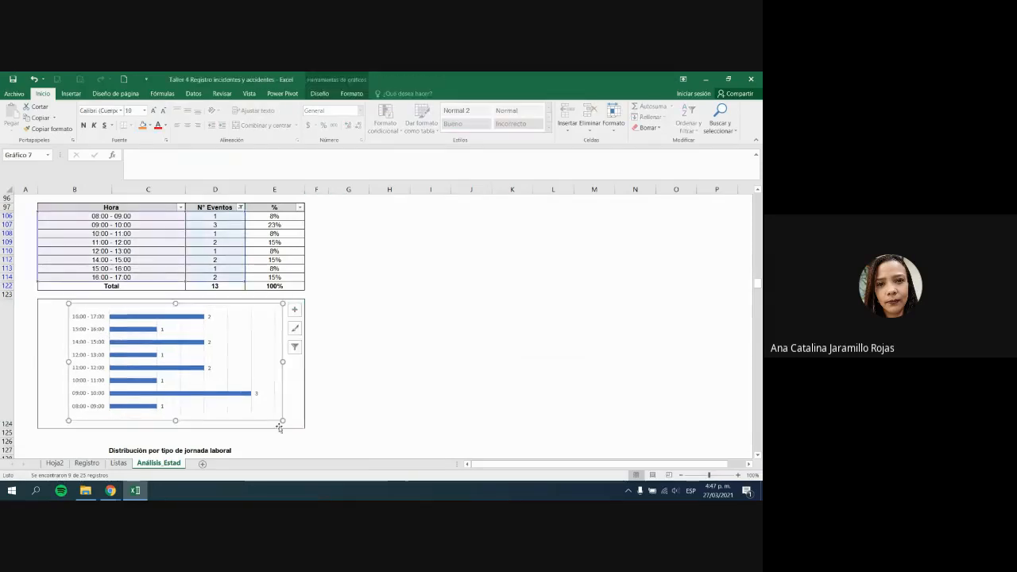
drag(282, 421, 296, 424)
click(342, 431)
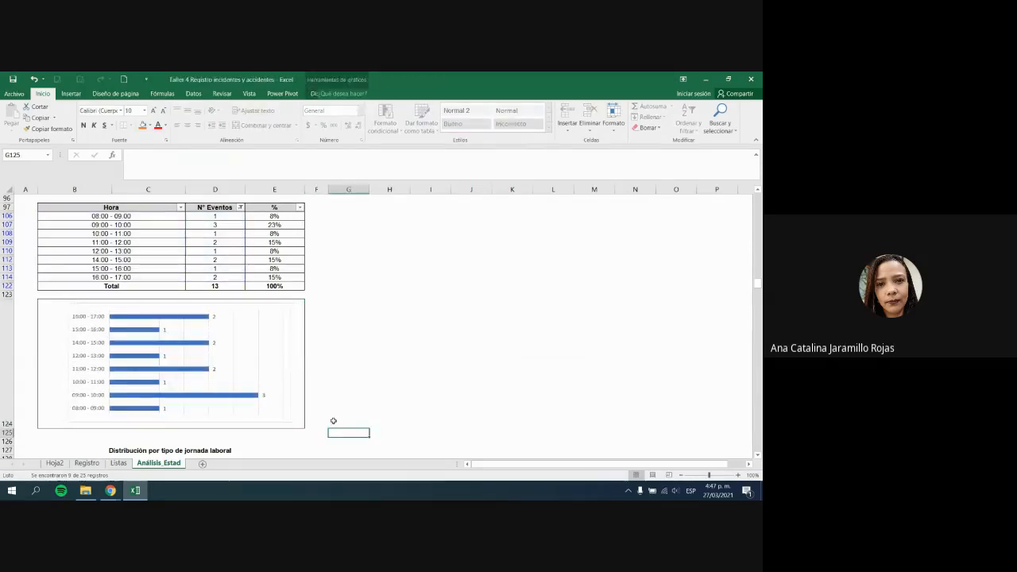
click(270, 423)
click(319, 93)
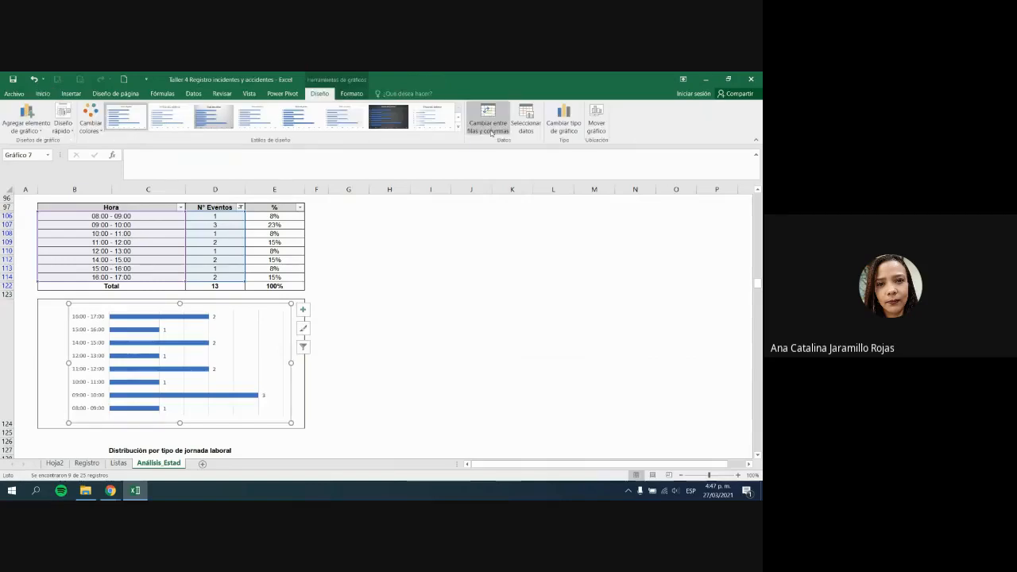
click(362, 94)
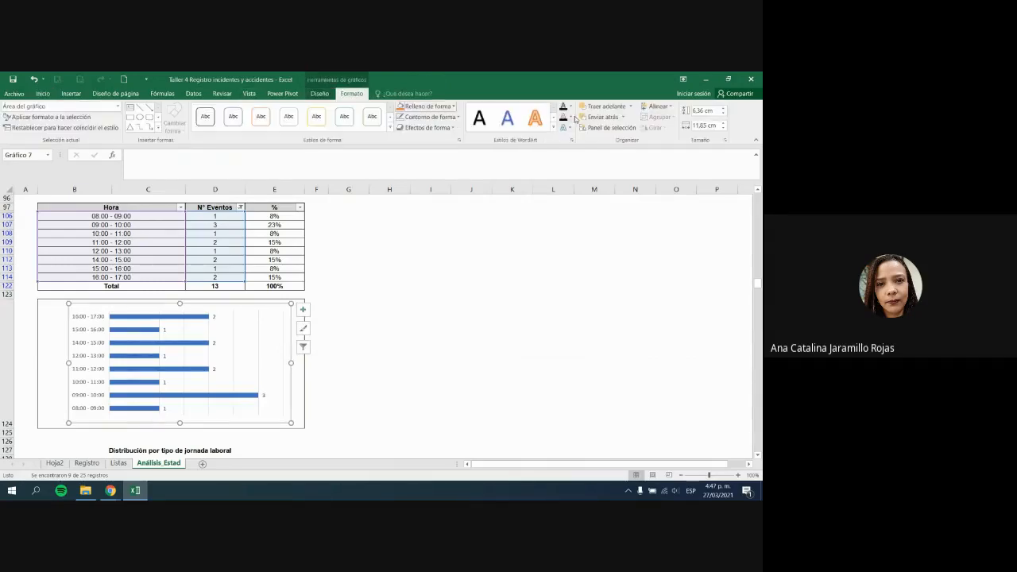
click(466, 334)
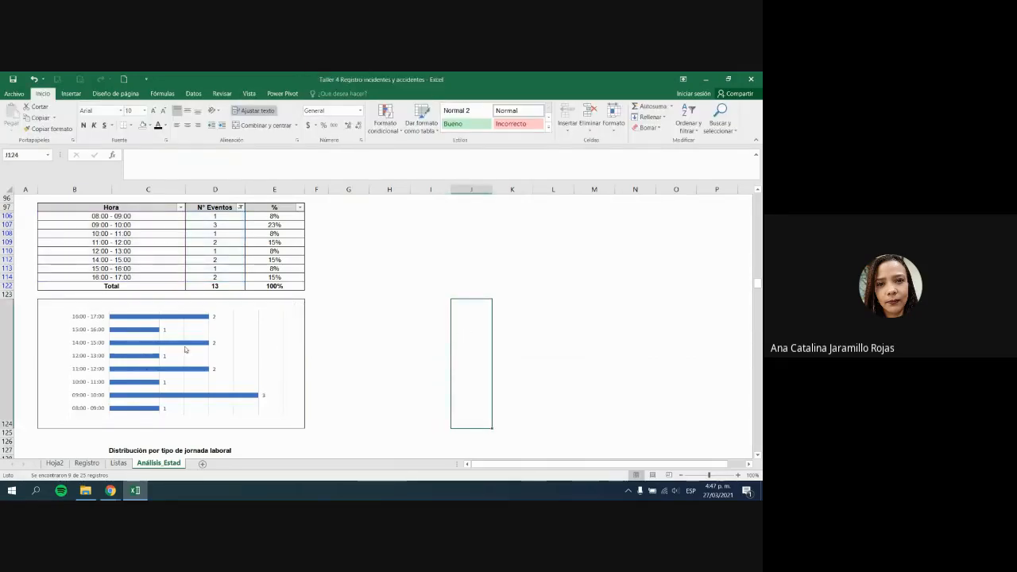
click(438, 356)
scroll(438, 356, down, 5)
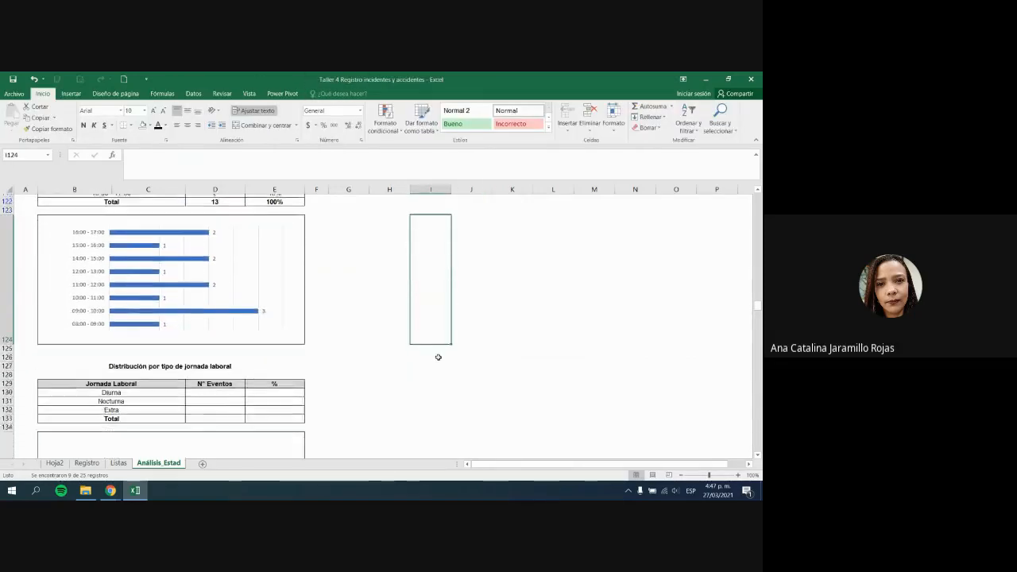
click(203, 305)
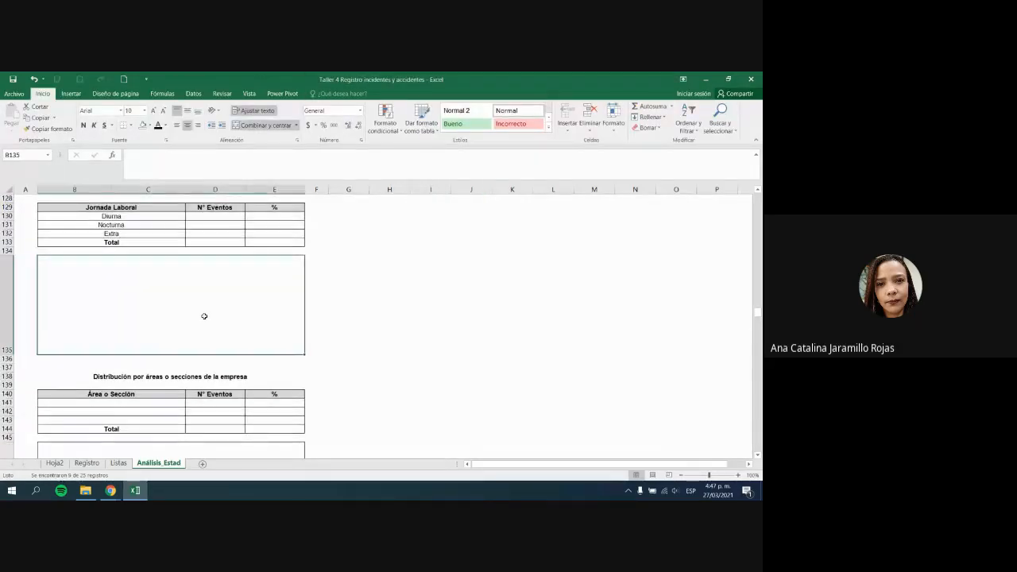
click(223, 365)
scroll(222, 365, down, 5)
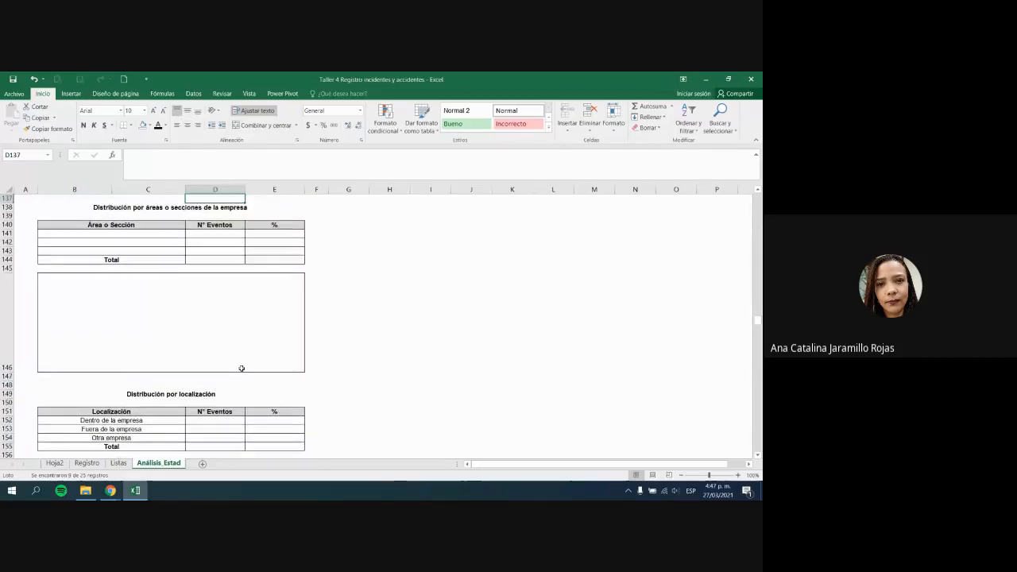
scroll(243, 364, down, 12)
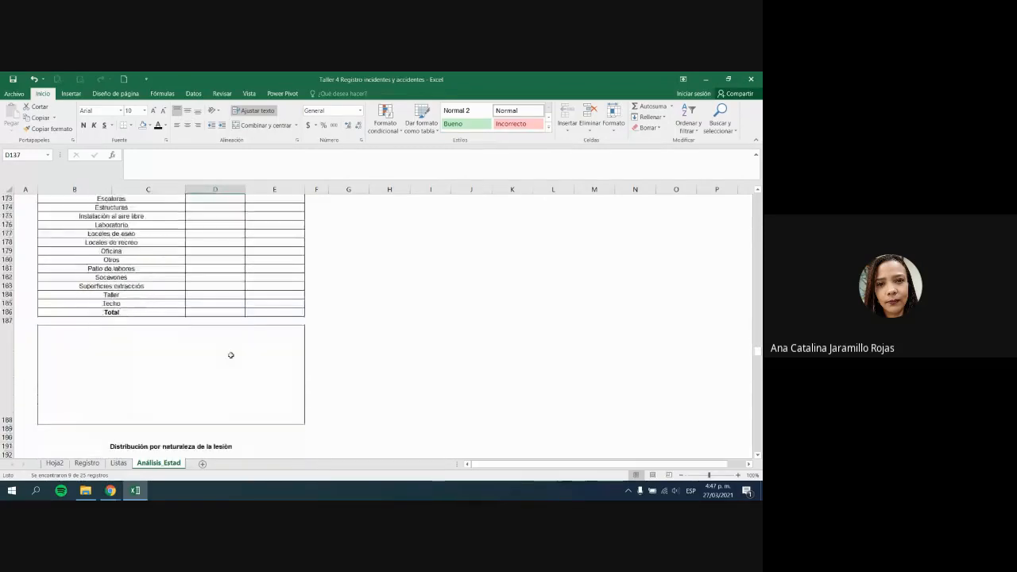
scroll(230, 356, down, 9)
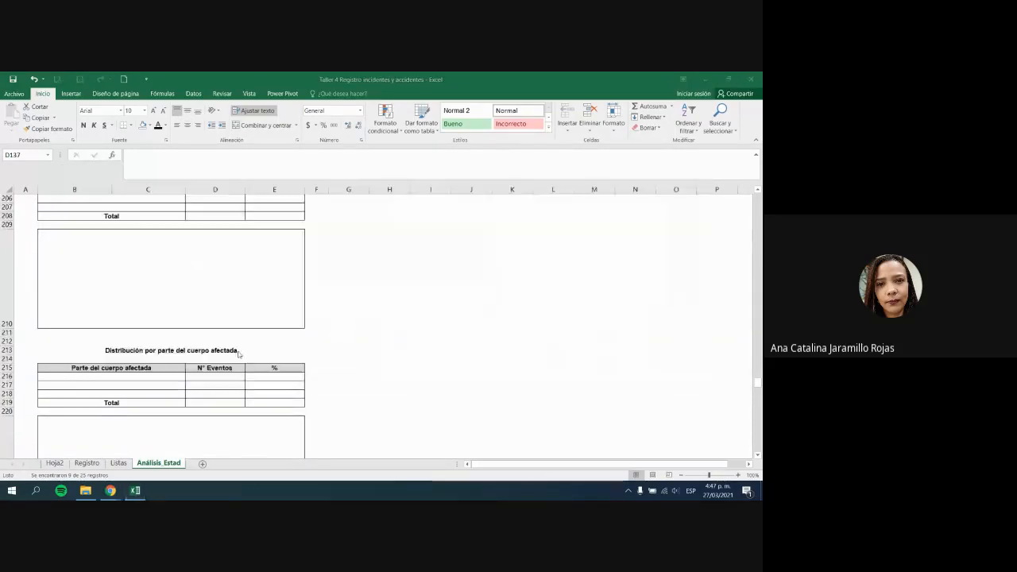
key(alt+Tab)
key(alt+Tab)
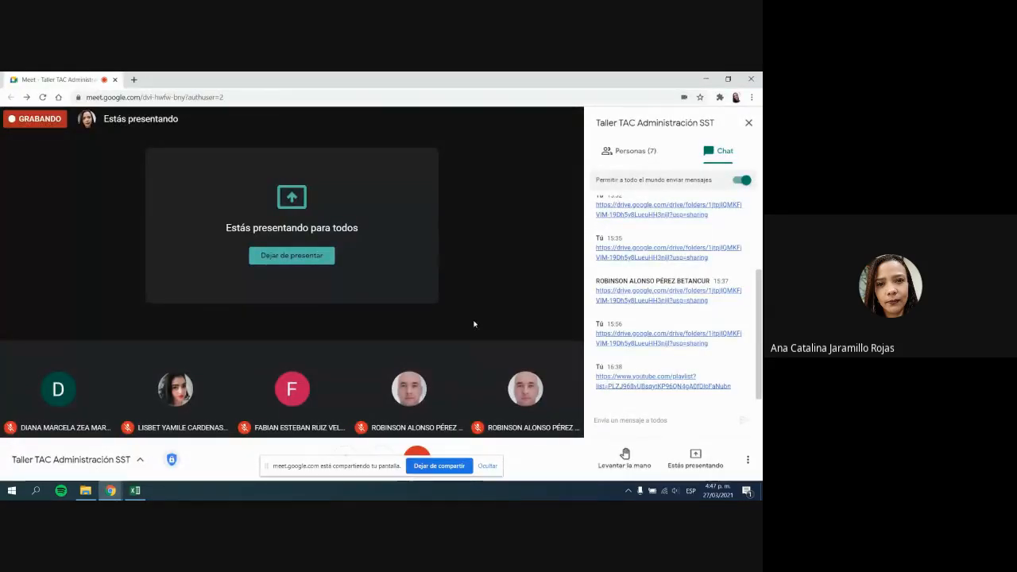
key(alt+Tab)
key(alt+Tab)
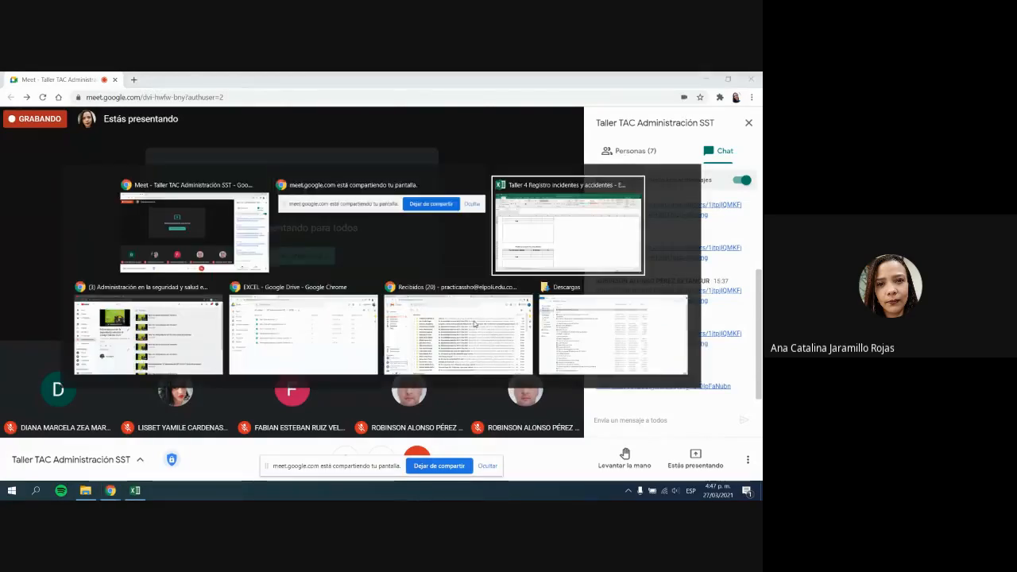
scroll(452, 307, down, 8)
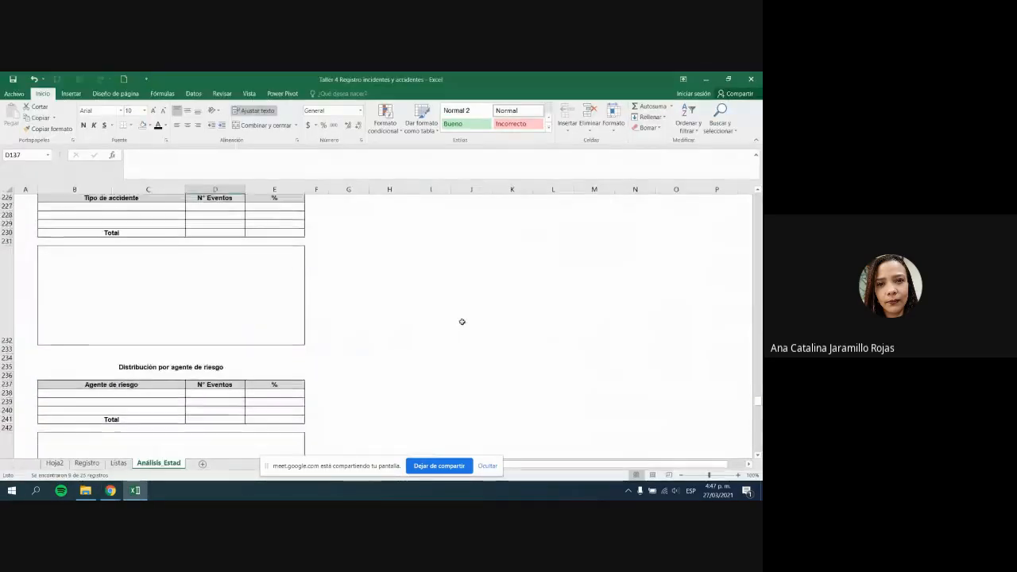
Step: Scroll past the empty category tables, then switch to the Registro sheet
scroll(463, 325, down, 4)
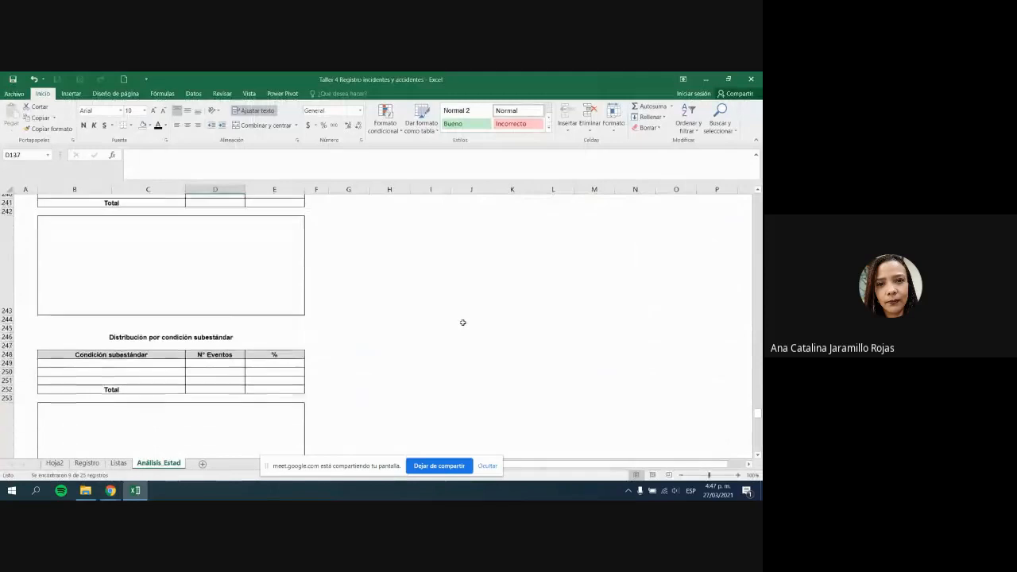
scroll(464, 325, down, 9)
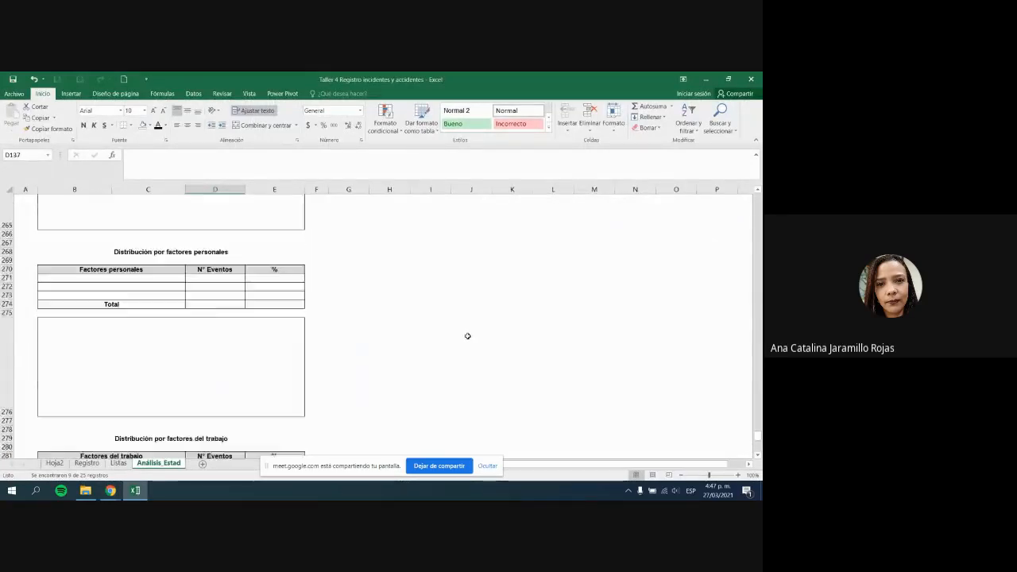
scroll(467, 336, up, 20)
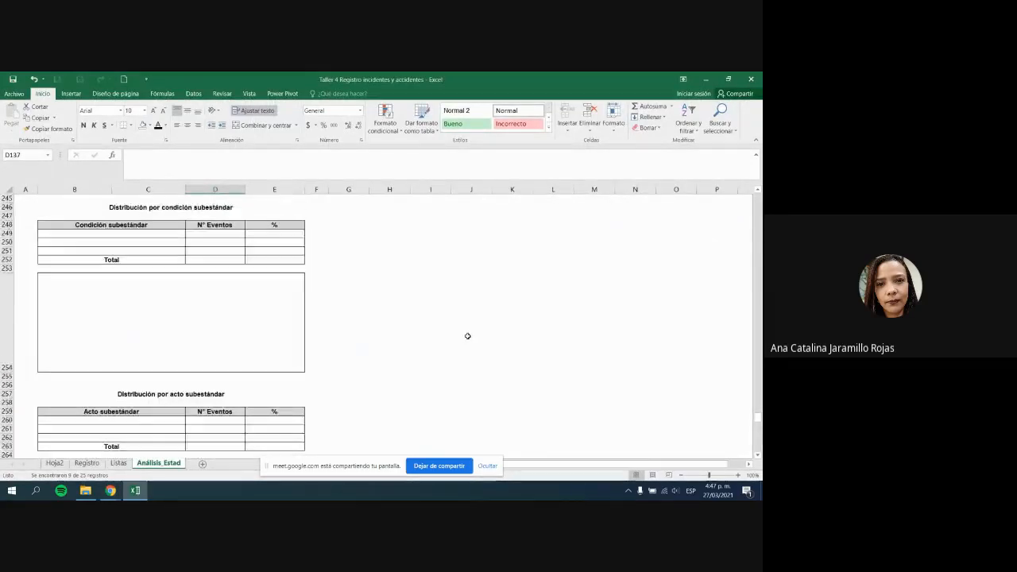
scroll(467, 336, up, 15)
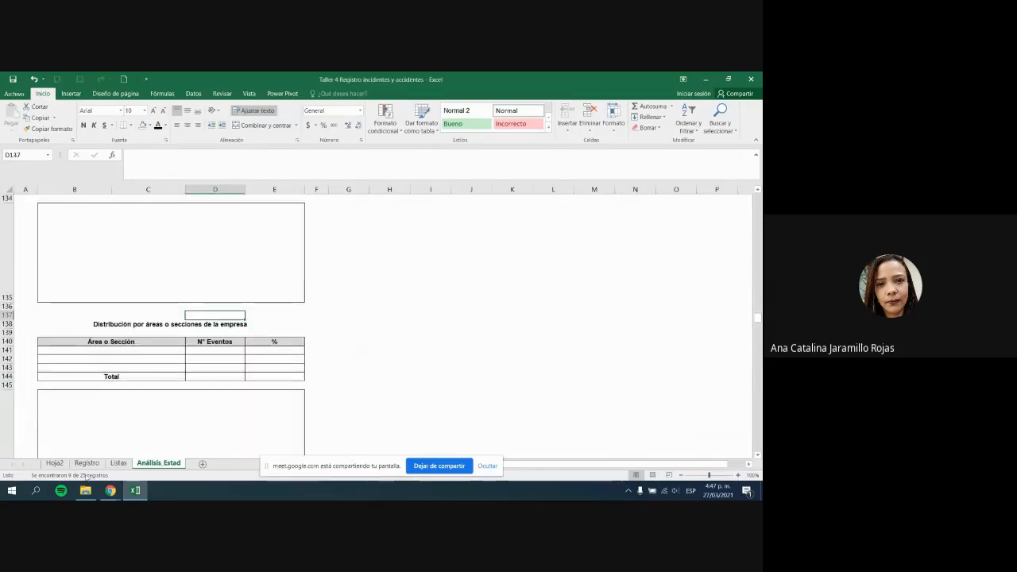
click(87, 462)
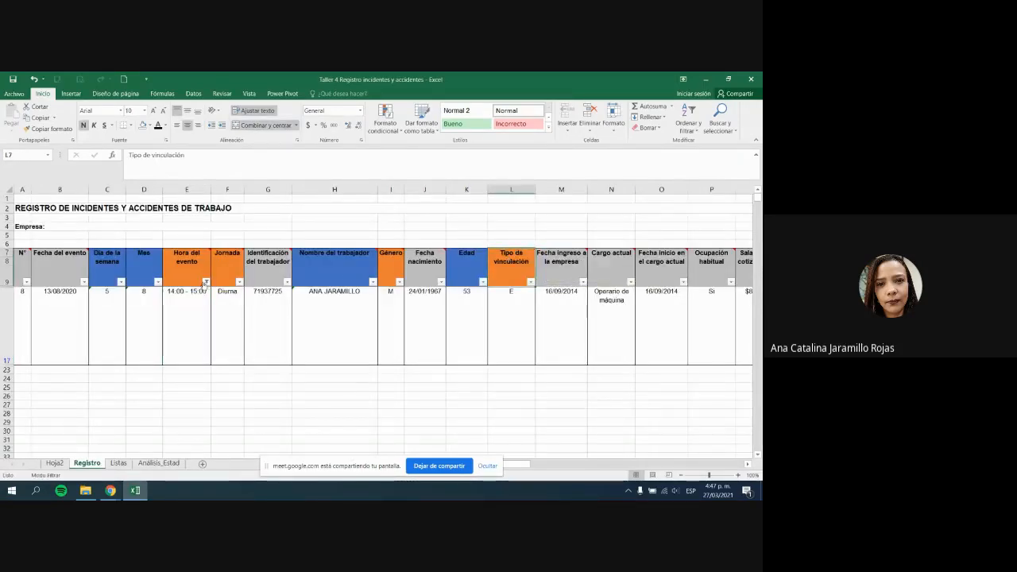
Step: Clear the Hora del evento filter in Registro so every incident shows again
click(205, 282)
click(162, 331)
click(289, 320)
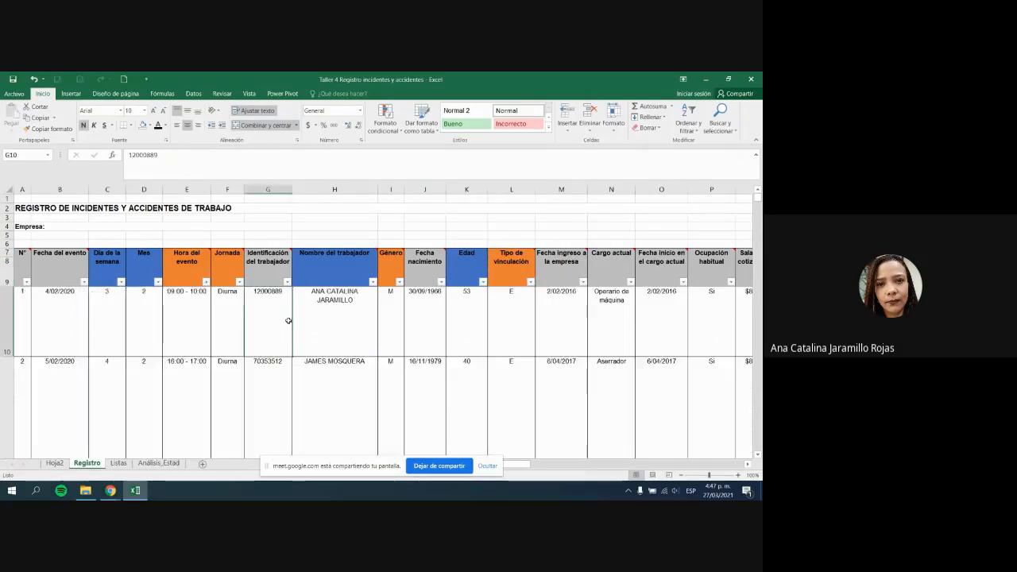
Step: Browse the Registro header row and the first incident's diagnosis and description cells
click(347, 259)
key(Right)
key(Right)
key(Right)
key(Right)
key(Right)
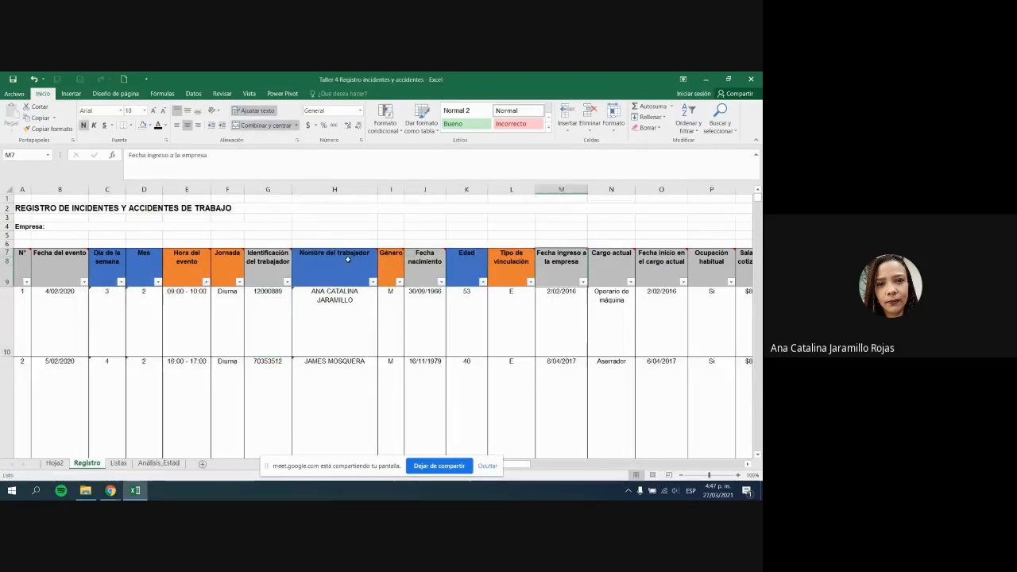
key(Right)
key(Right)
key(Right)
key(Right)
key(Right)
key(Right)
key(Right)
key(Right)
key(Right)
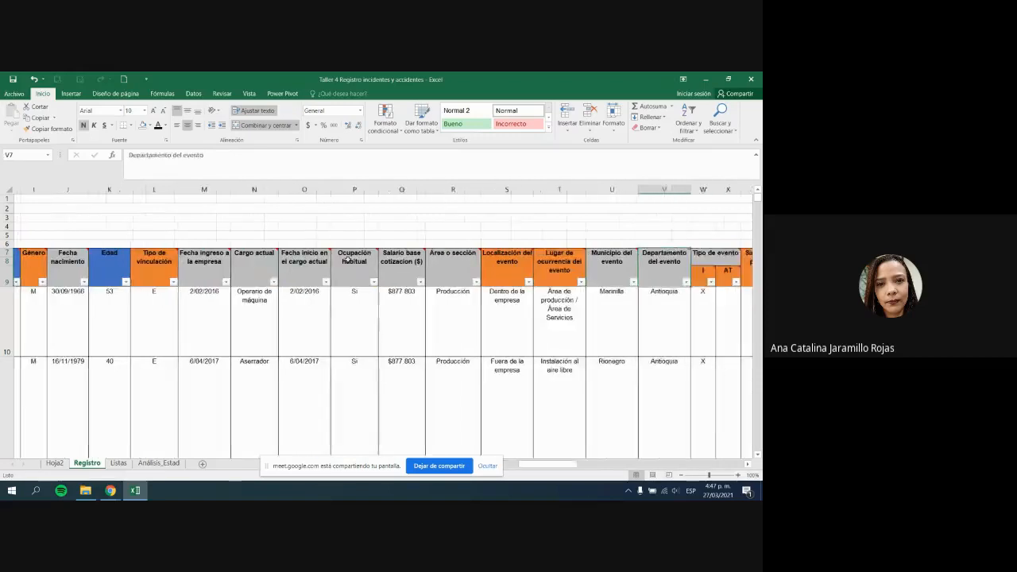
key(Right)
key(Right)
key(Right)
key(Right)
key(Right)
key(Right)
key(Right)
click(628, 345)
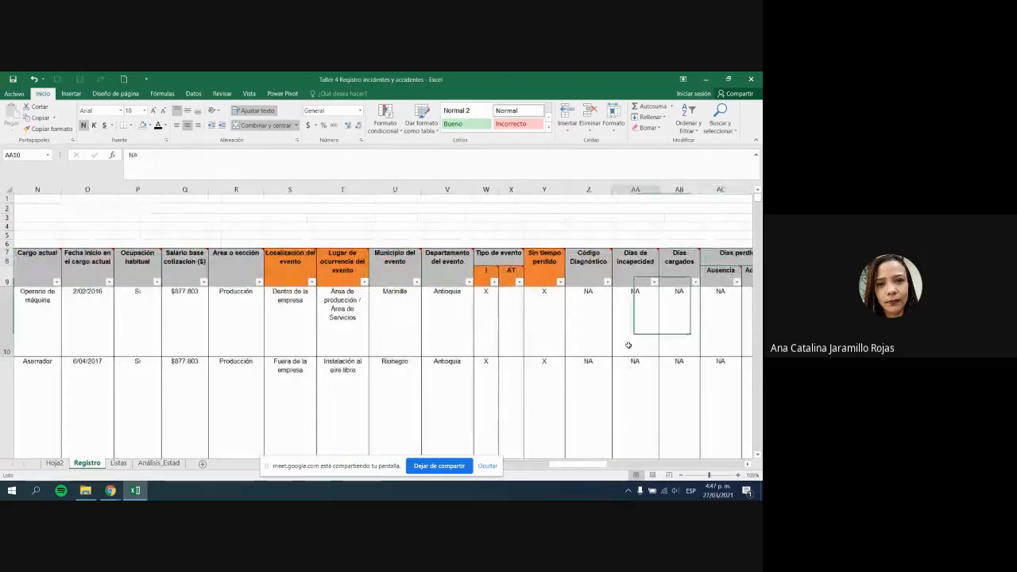
click(571, 345)
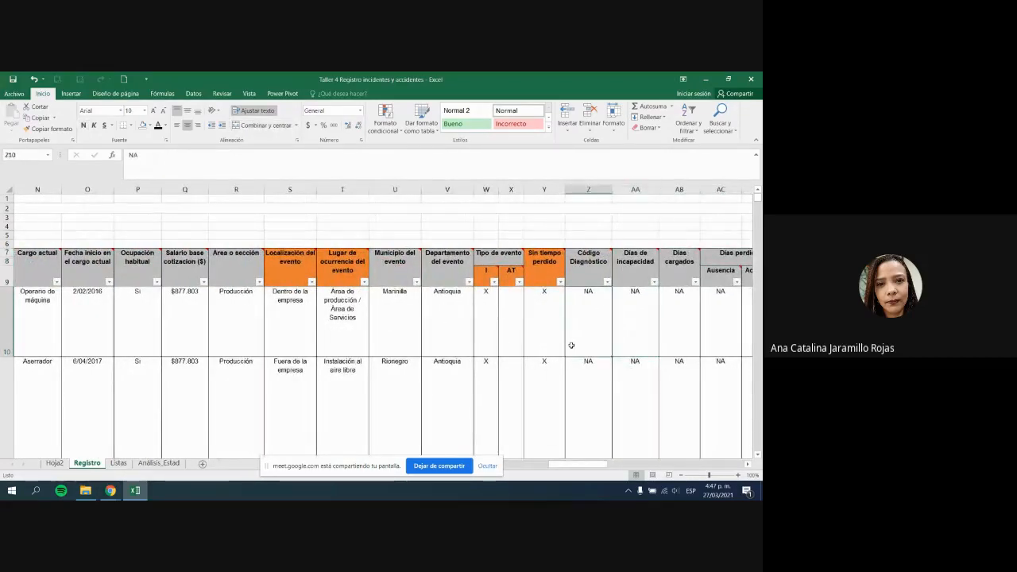
key(Right)
key(Right)
key(Right)
key(Right)
key(Right)
key(Right)
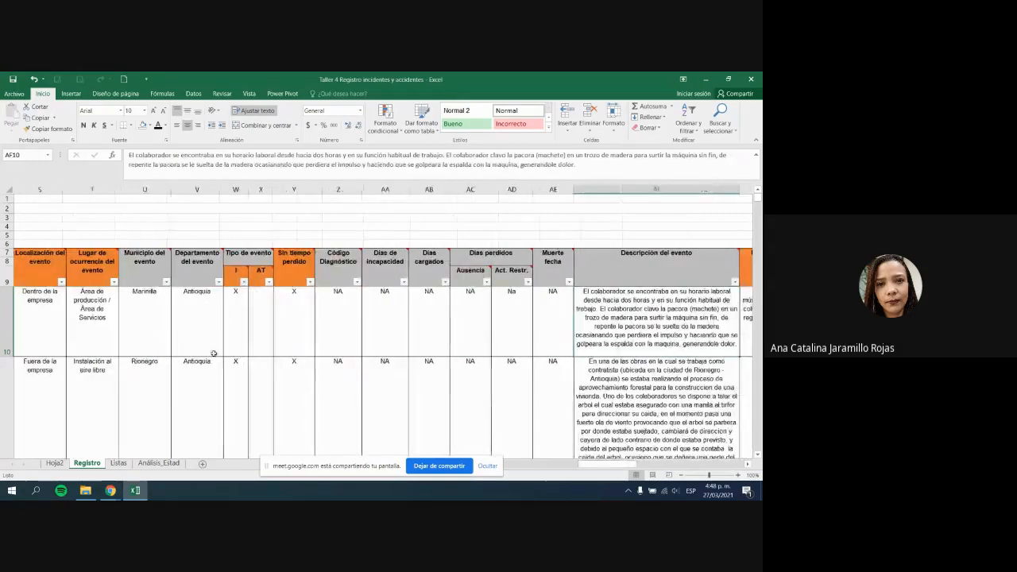
drag(170, 319, 172, 319)
key(Tab)
Step: Review the first incident's event-type and injury columns, then return to Análisis_Estad
click(240, 312)
key(Tab)
key(Tab)
key(Tab)
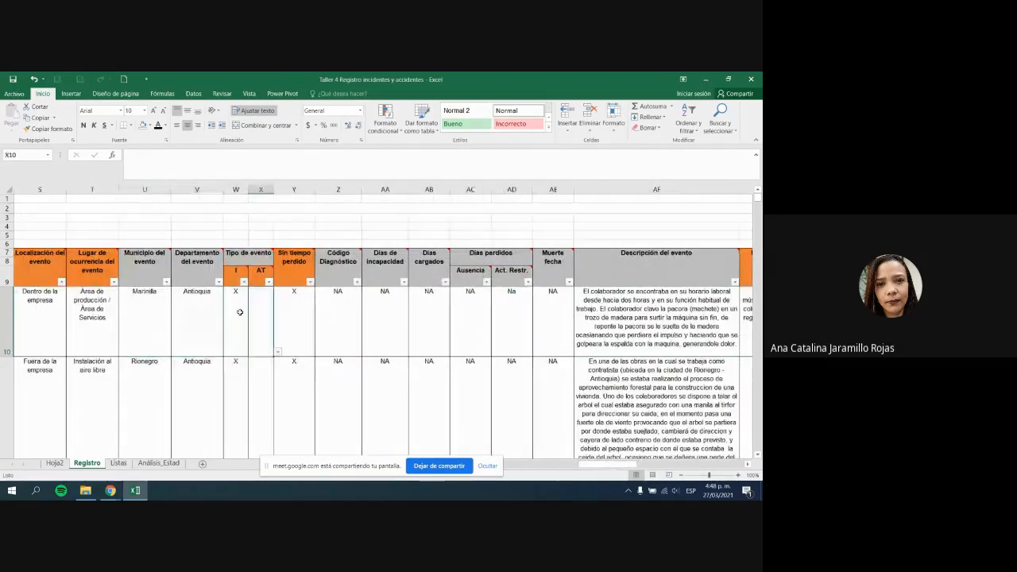
key(Right)
key(Right)
key(Right)
key(Right)
key(Right)
key(Right)
key(Right)
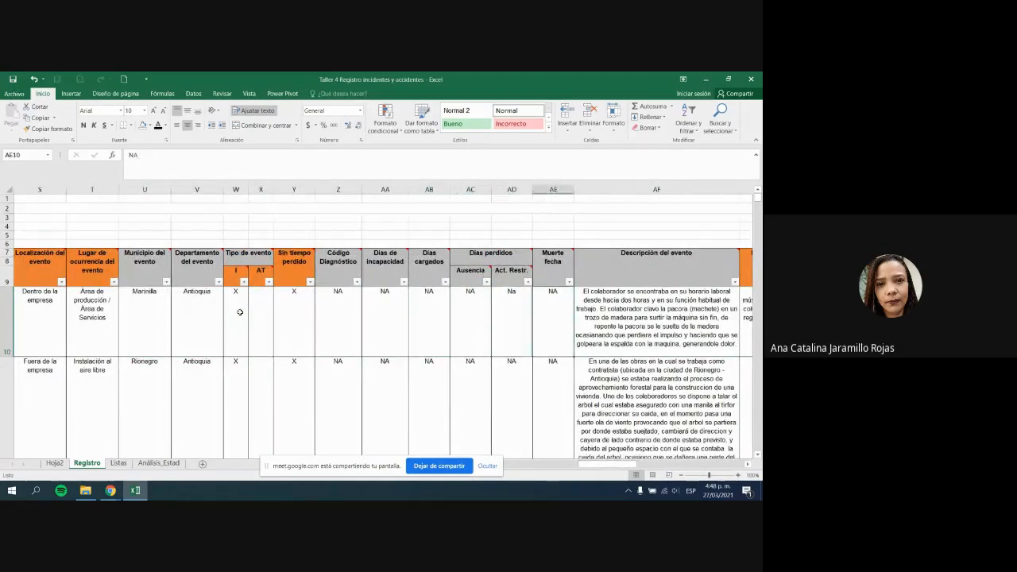
key(Right)
key(Right)
key(Right)
key(Right)
click(540, 336)
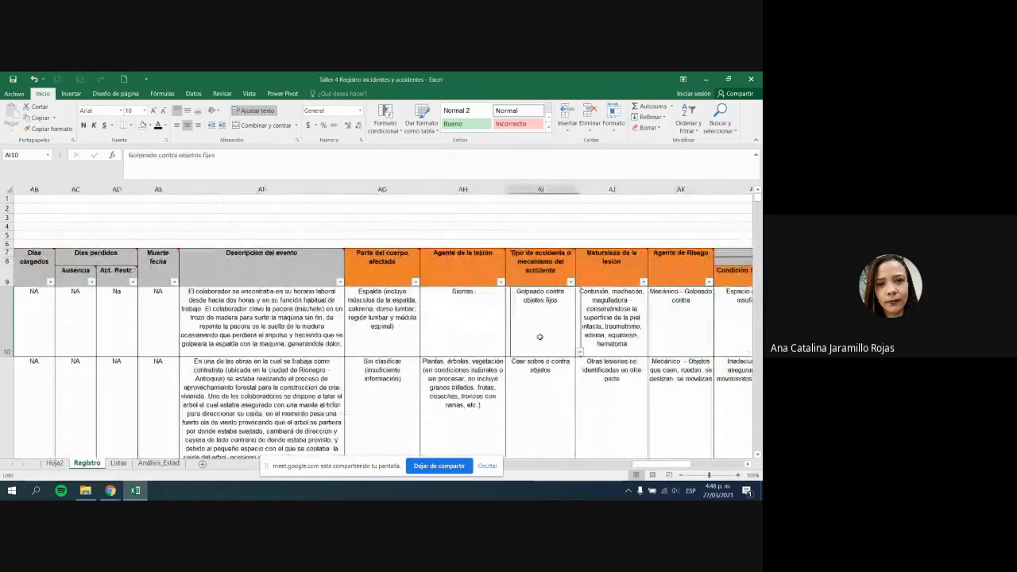
scroll(552, 343, down, 5)
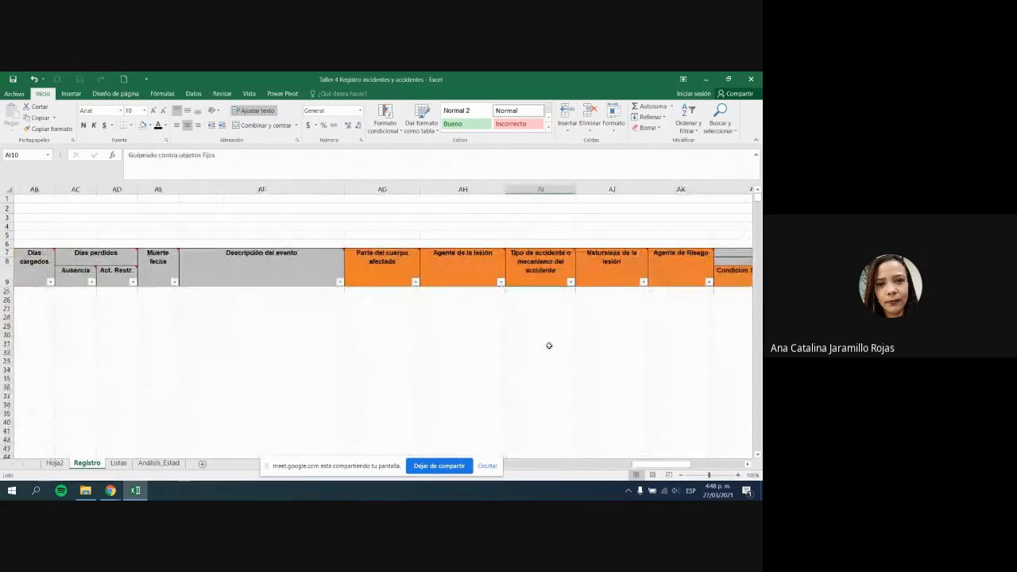
scroll(549, 345, up, 5)
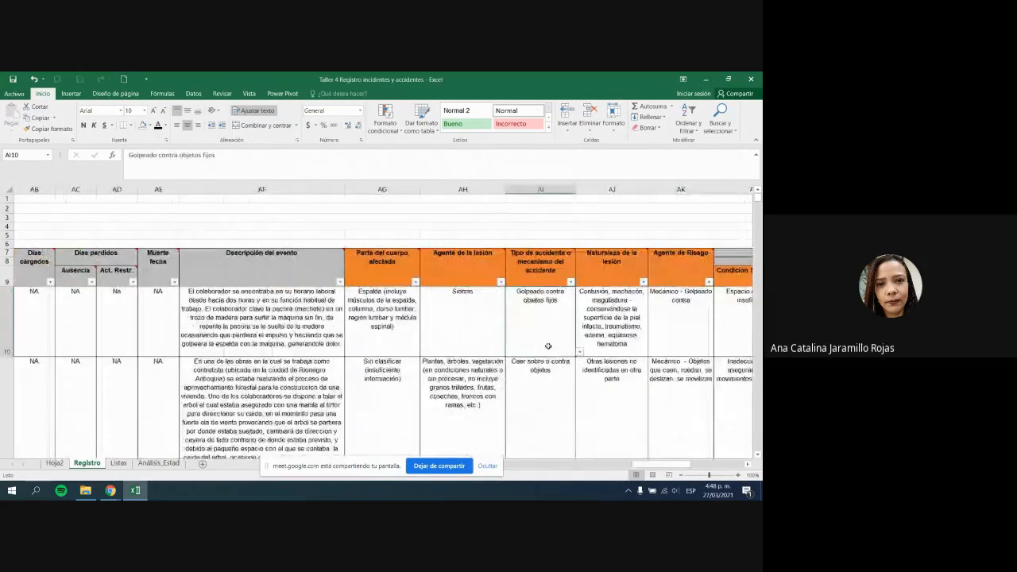
click(156, 462)
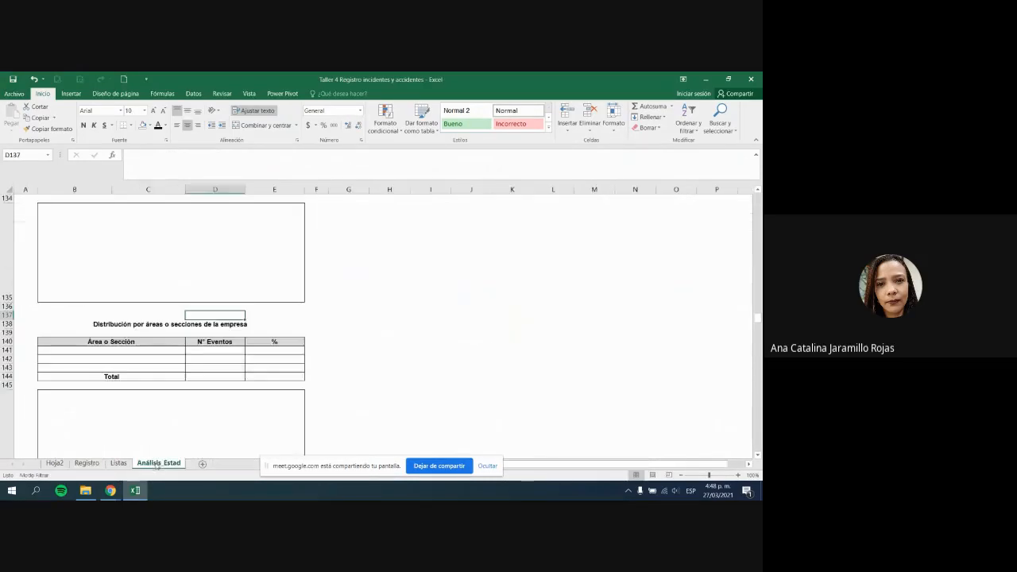
Step: Inspect the still-empty areas table and the hourly counts such as 15:00 - 16:00
click(315, 397)
scroll(315, 397, down, 4)
scroll(316, 398, down, 1)
scroll(317, 396, up, 2)
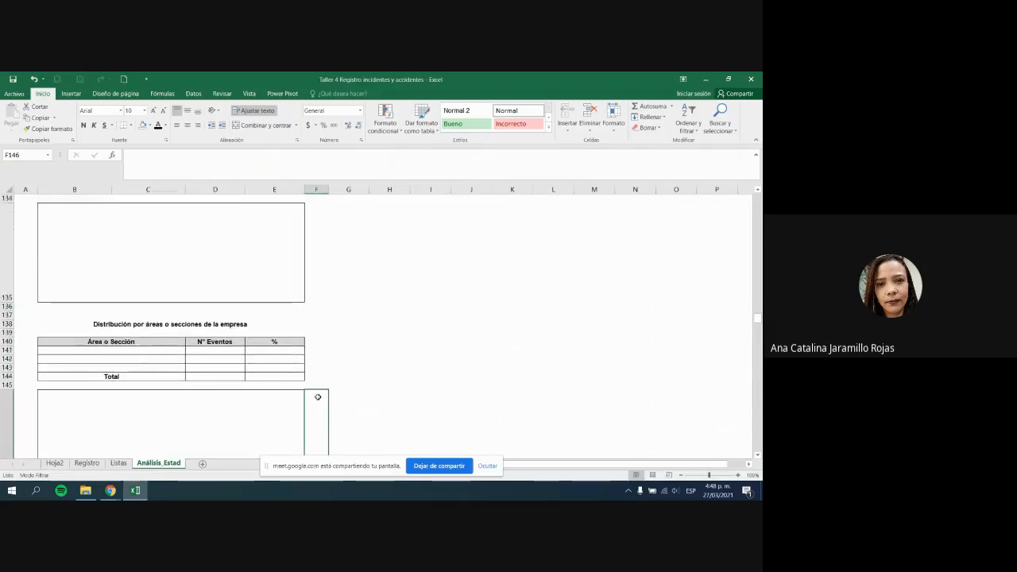
drag(151, 353, 161, 375)
click(230, 368)
scroll(237, 369, up, 7)
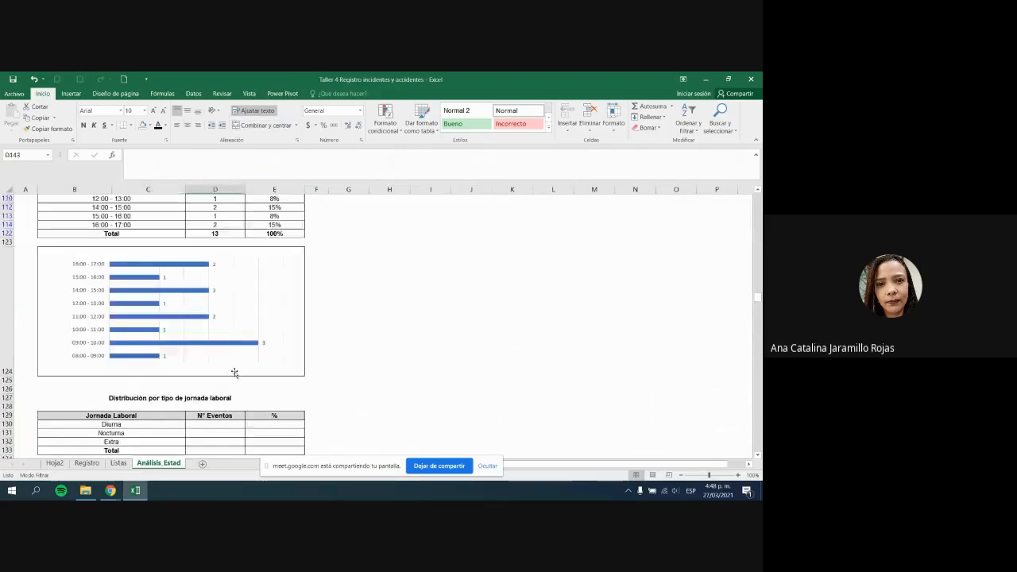
scroll(235, 378, down, 1)
scroll(235, 377, up, 8)
scroll(156, 387, down, 1)
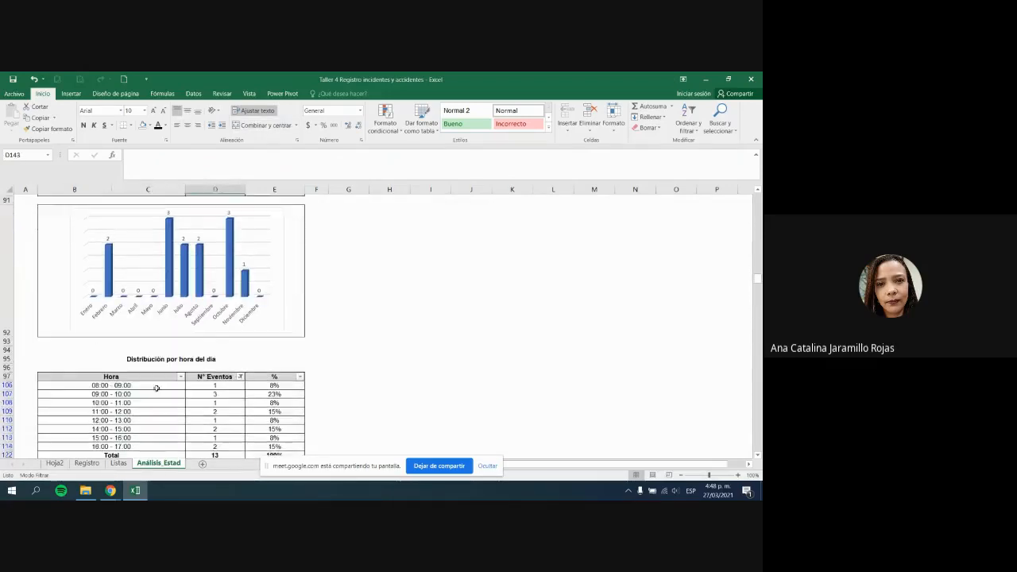
drag(157, 387, 234, 450)
click(235, 435)
Step: Review the weekday table and hourly bar chart, then switch to the Google Meet window
scroll(260, 422, up, 5)
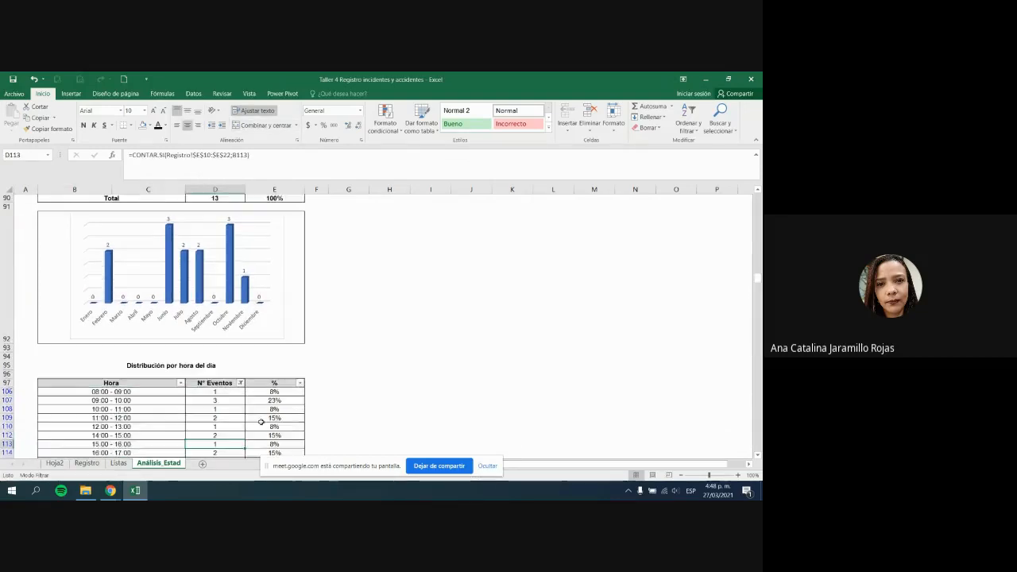
drag(130, 268, 131, 312)
scroll(160, 326, up, 4)
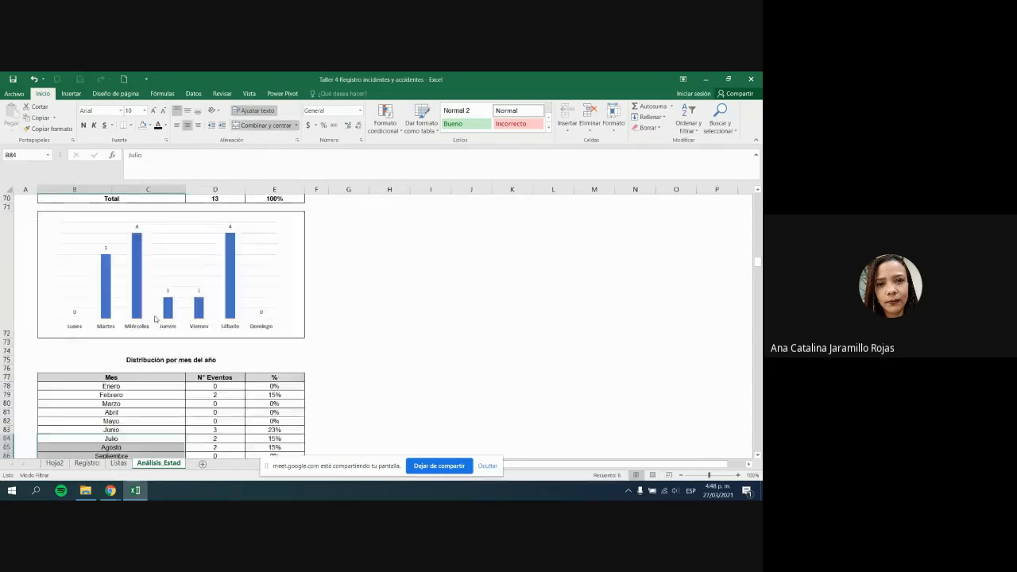
drag(160, 218, 159, 232)
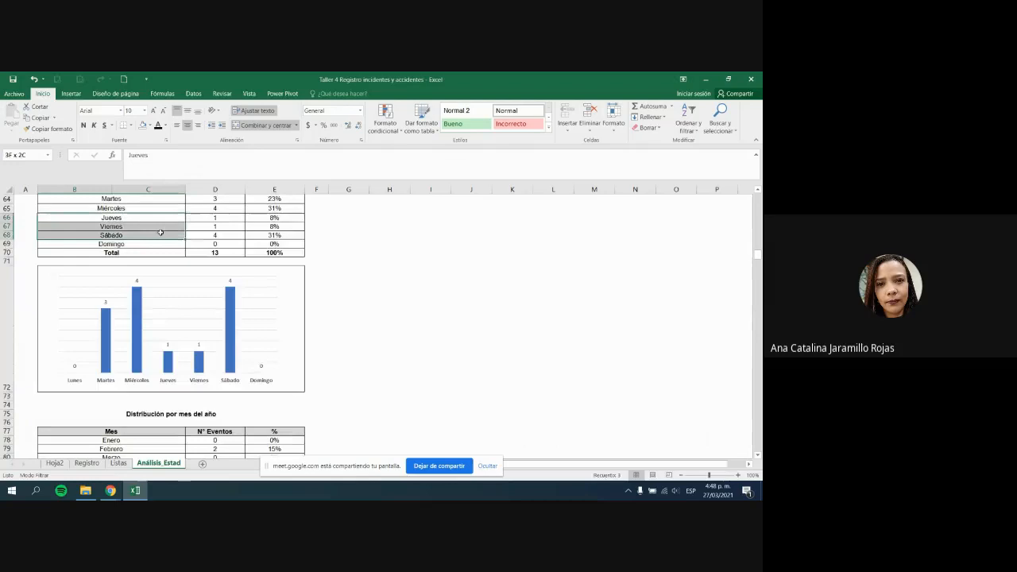
click(350, 246)
scroll(375, 292, up, 1)
scroll(382, 296, down, 4)
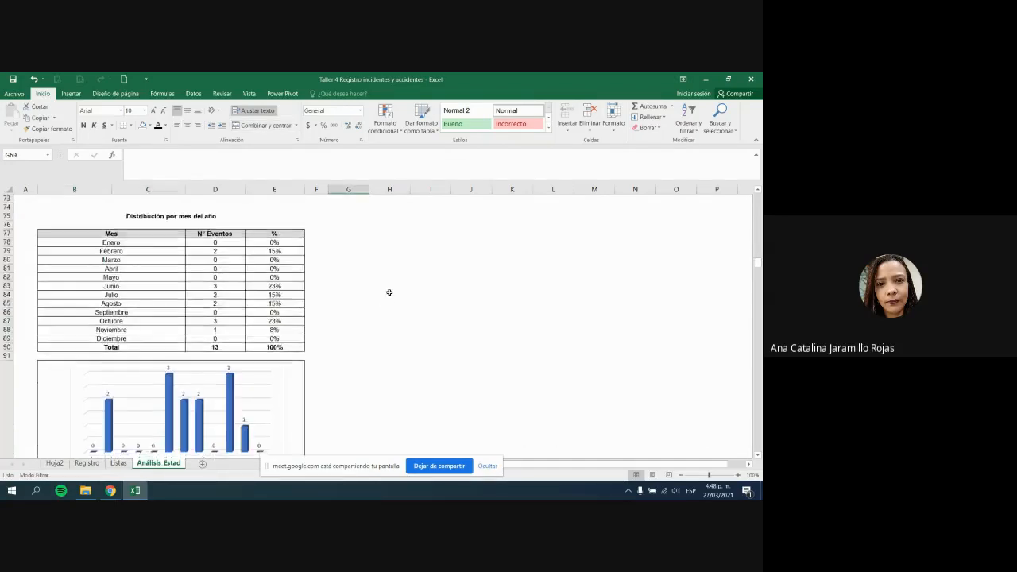
scroll(389, 293, down, 5)
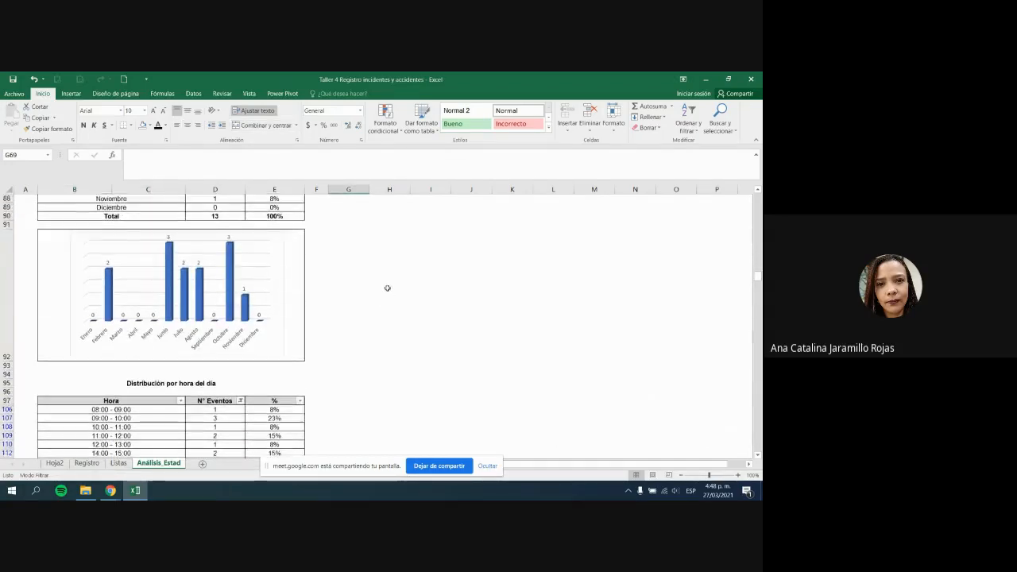
scroll(385, 285, down, 3)
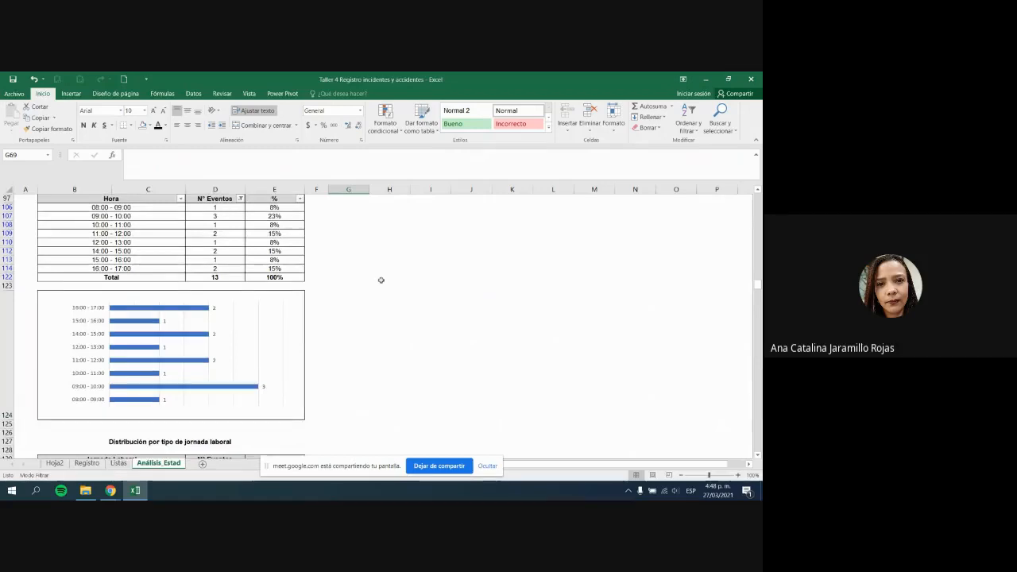
click(94, 374)
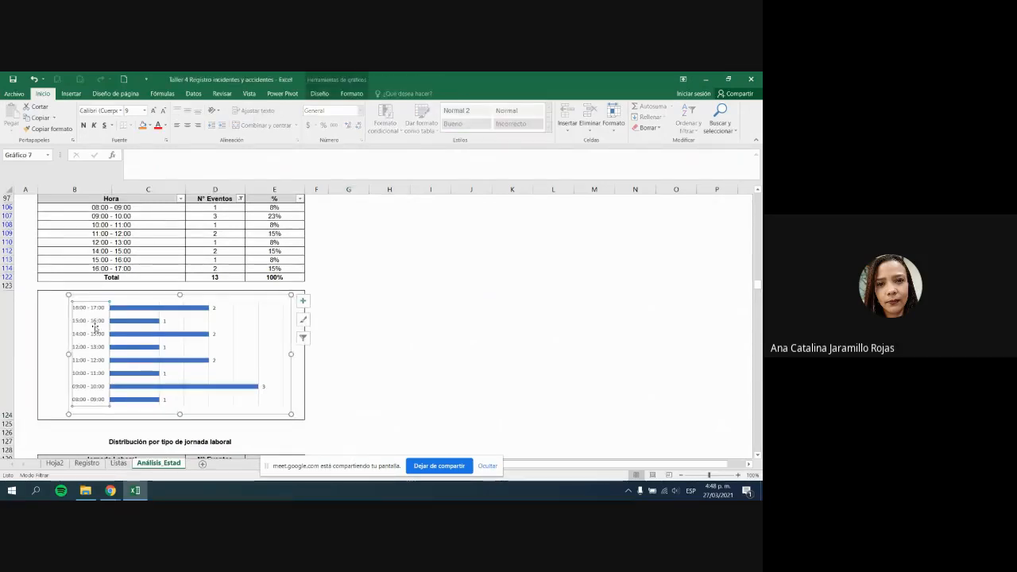
key(alt+Tab)
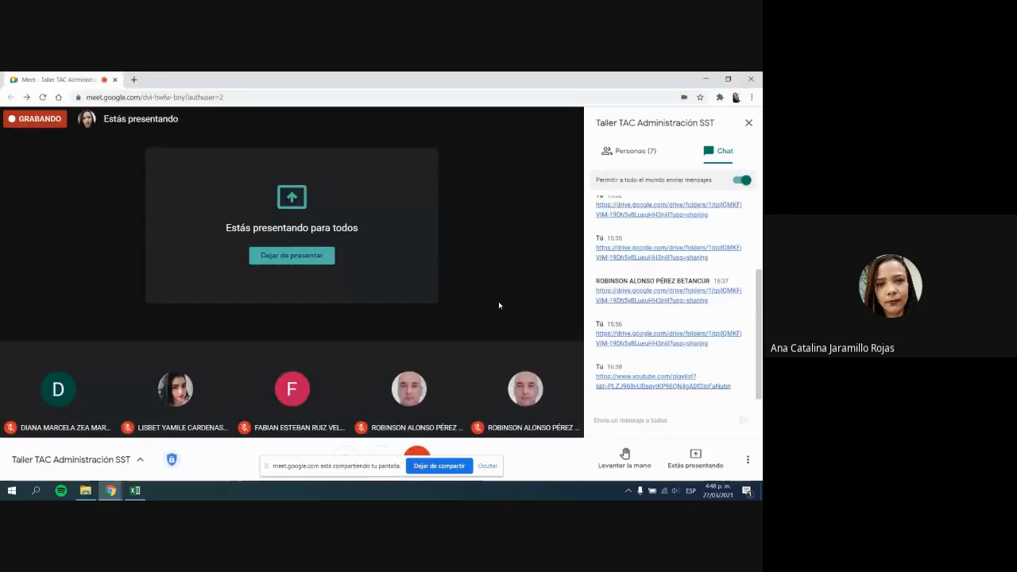
click(649, 158)
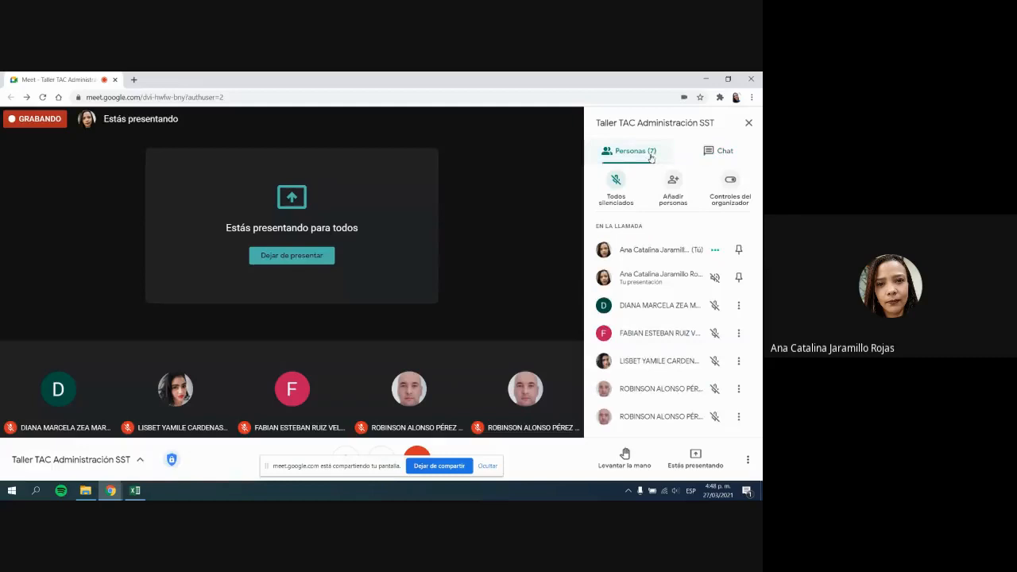
click(702, 151)
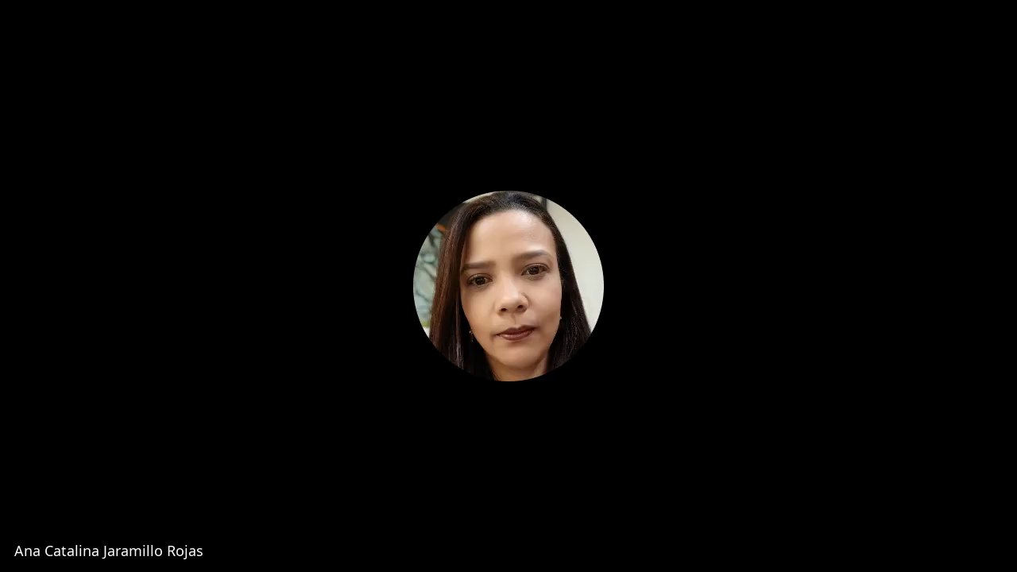
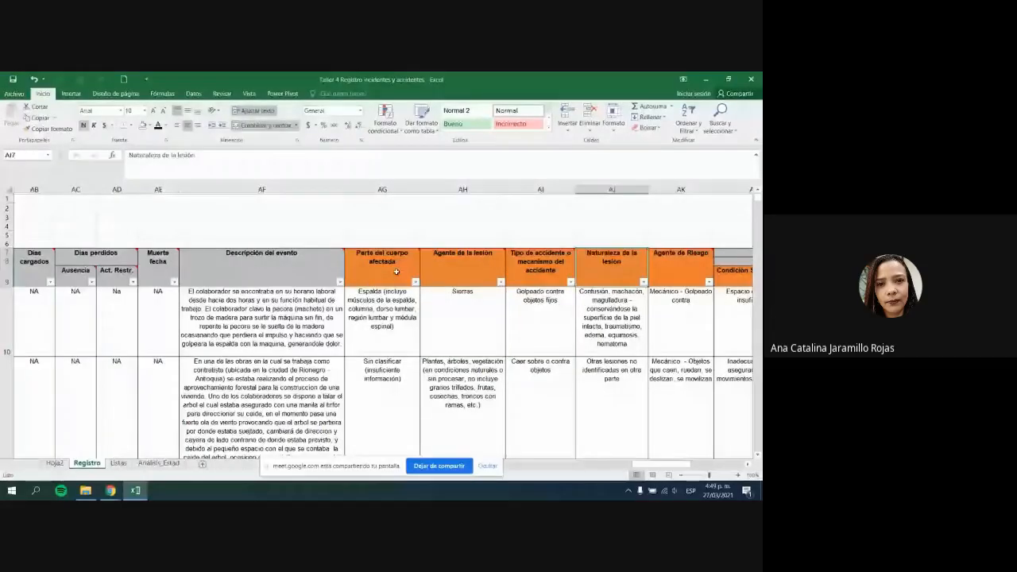
Step: Review the Registro headers and notes for body part, accident type, lesion nature and agents
mouse_move(660, 464)
mouse_down()
mouse_move(693, 471)
mouse_move(676, 471)
mouse_up()
click(230, 261)
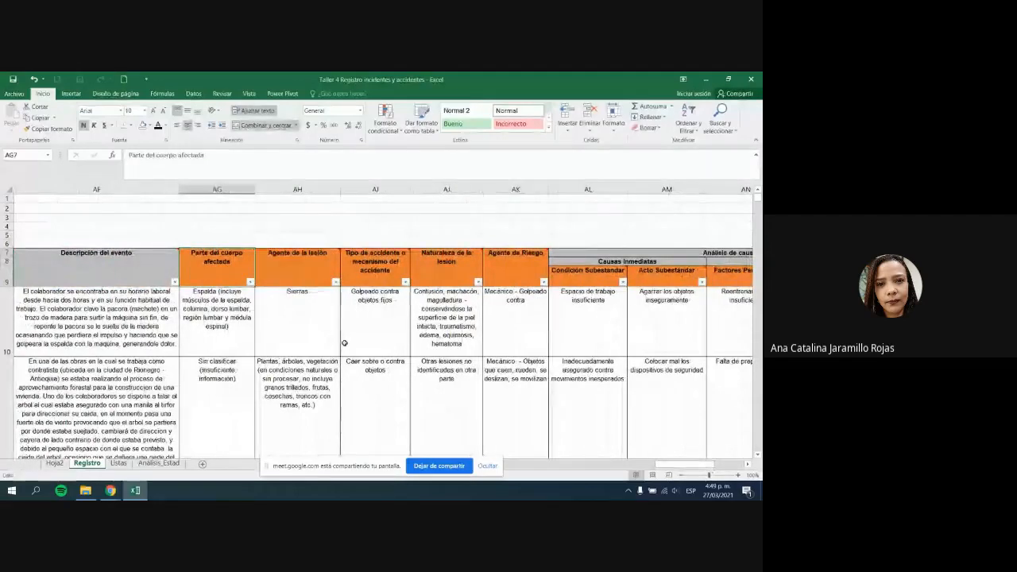
click(396, 274)
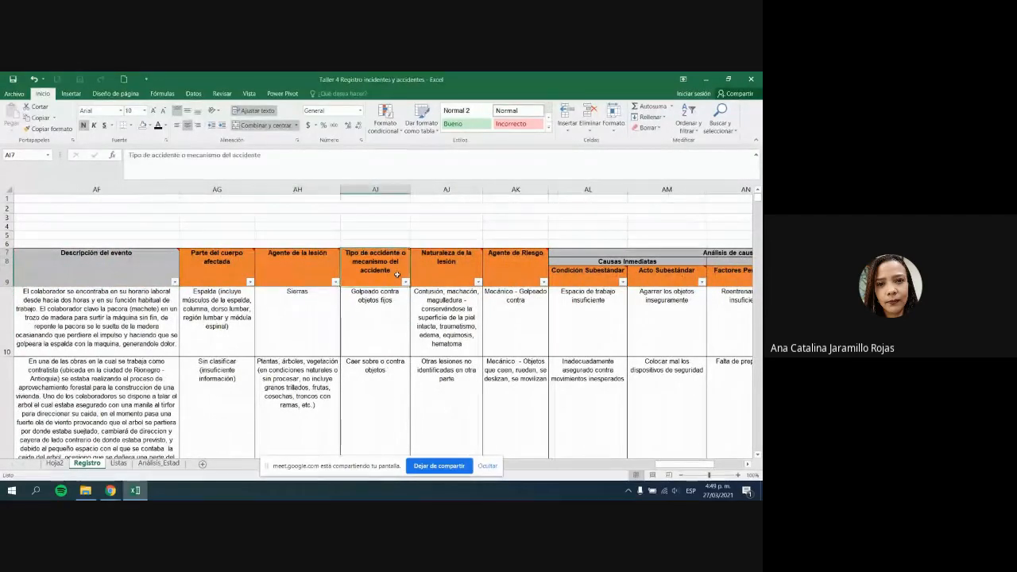
click(445, 266)
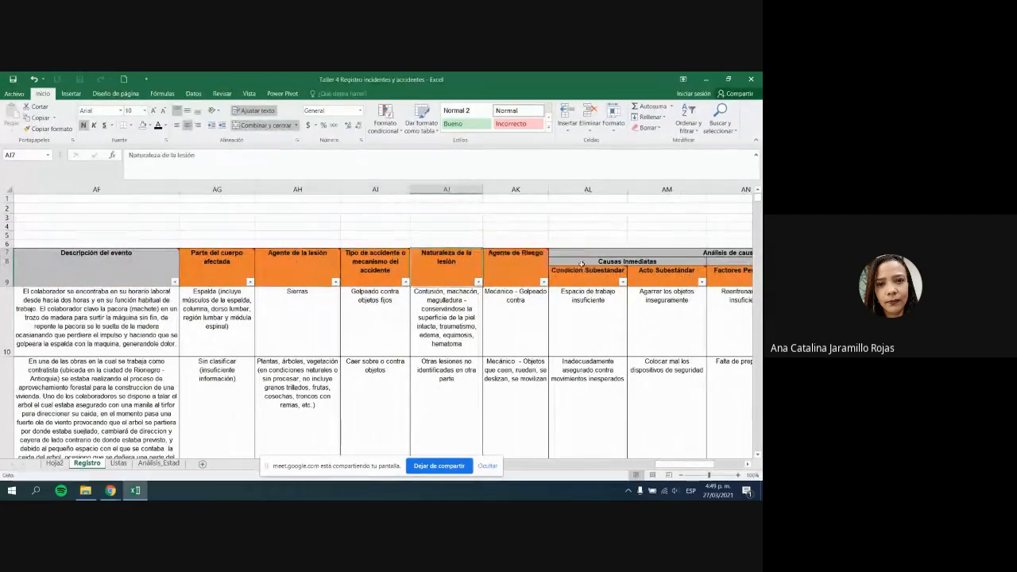
click(511, 258)
click(518, 317)
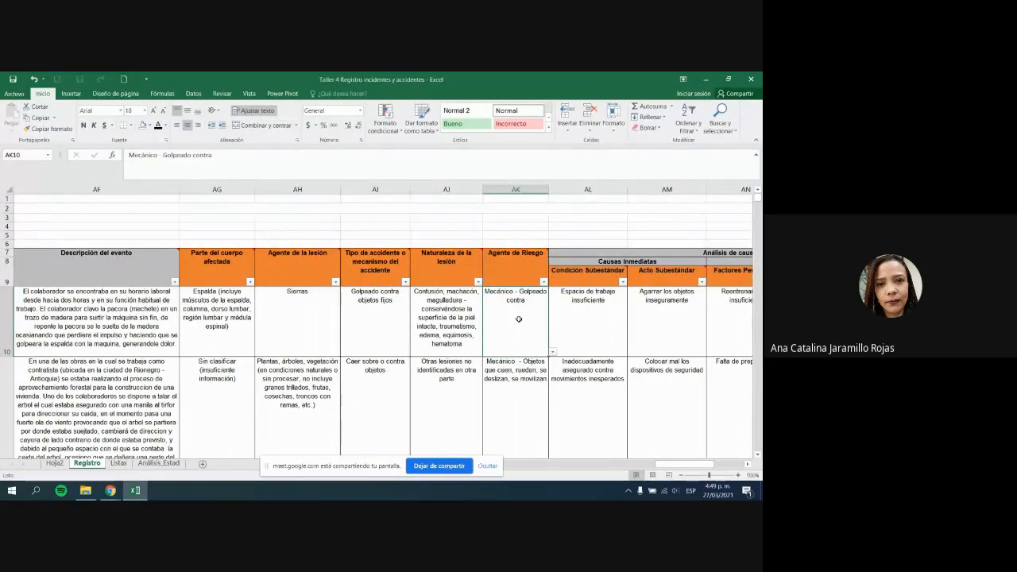
click(296, 270)
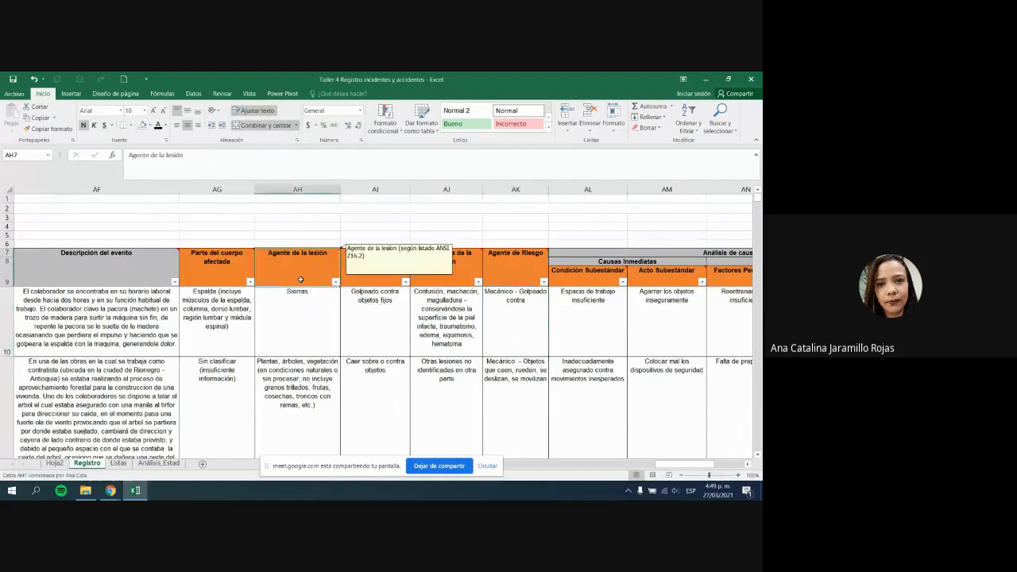
click(231, 279)
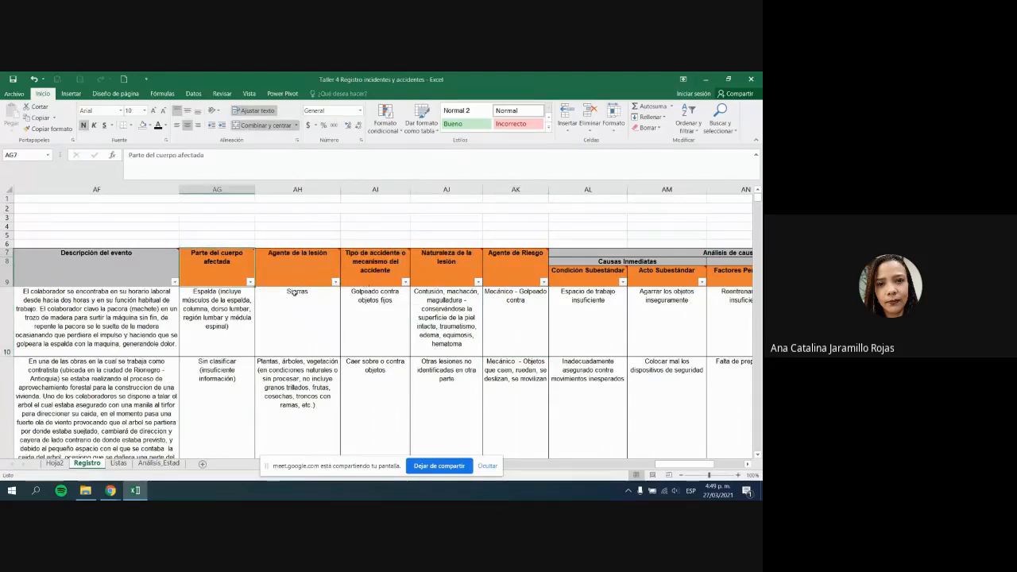
Step: Check the Parte del cuerpo afectada filter values and header note, then go to Listas
mouse_move(245, 283)
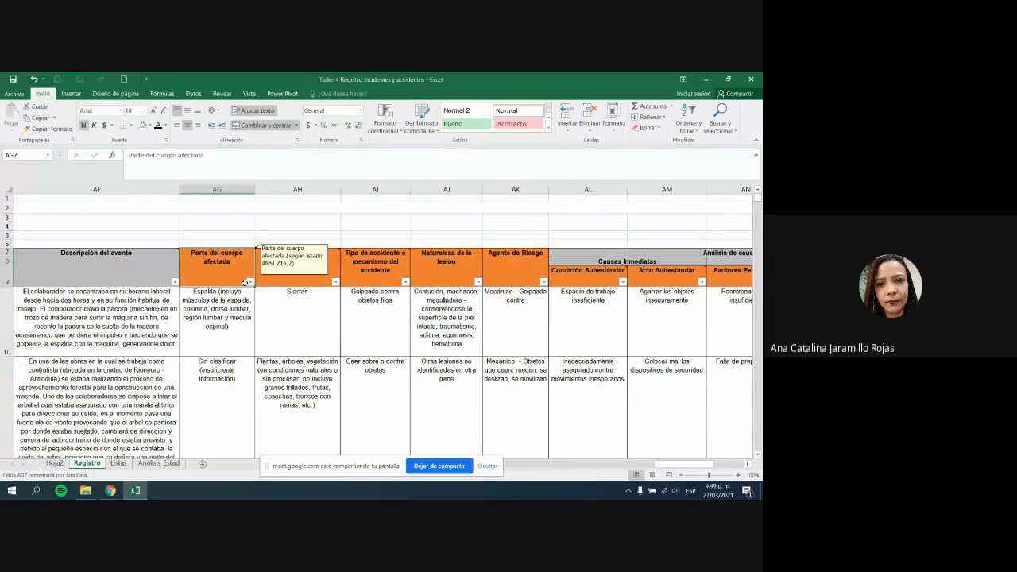
click(251, 283)
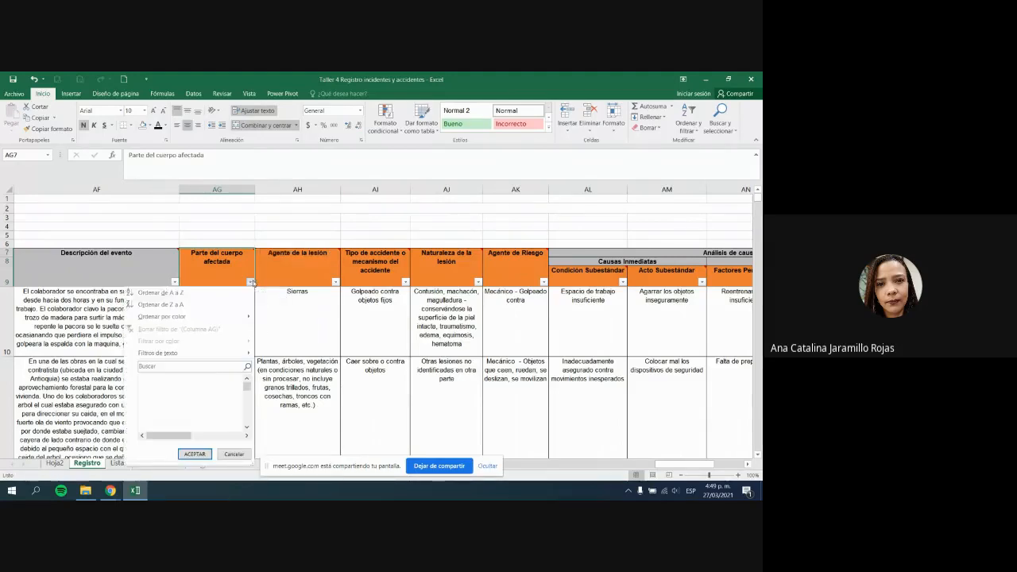
drag(248, 396, 250, 417)
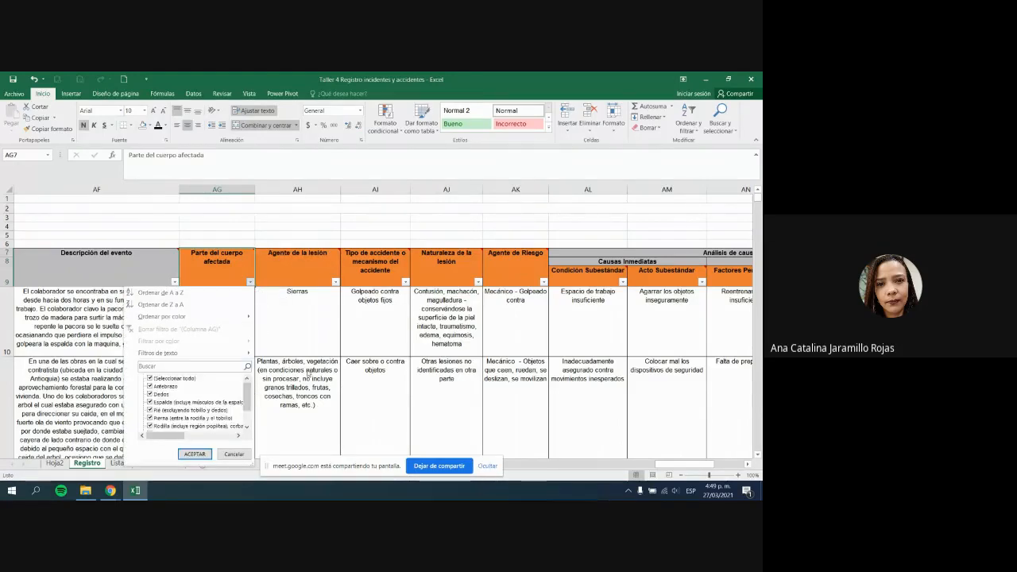
click(216, 310)
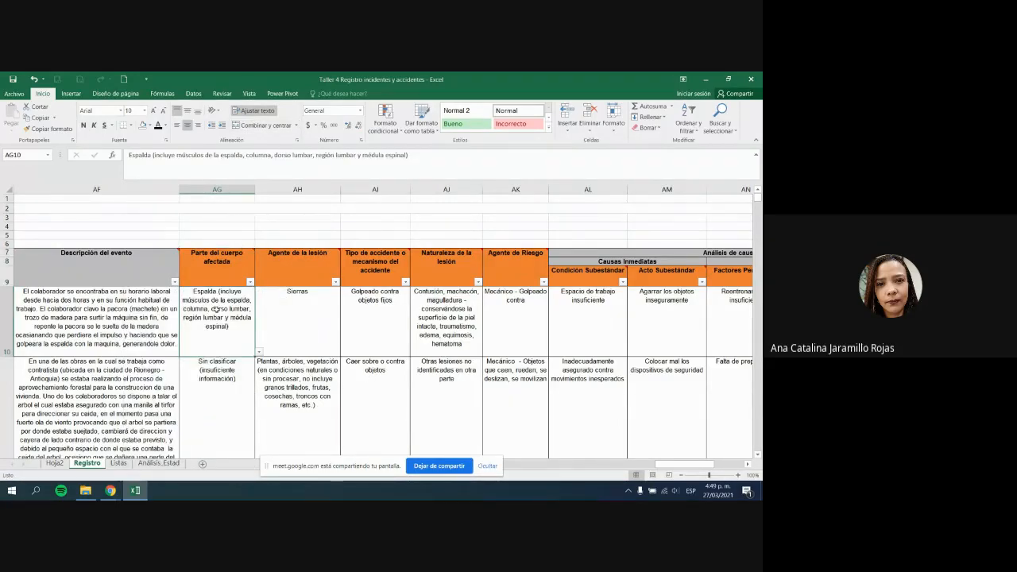
click(482, 466)
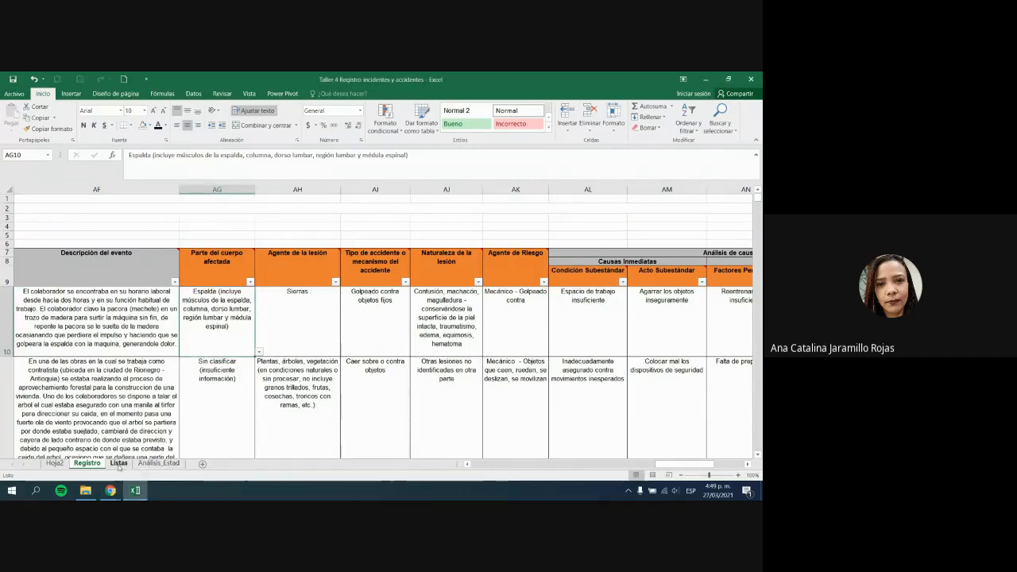
click(225, 273)
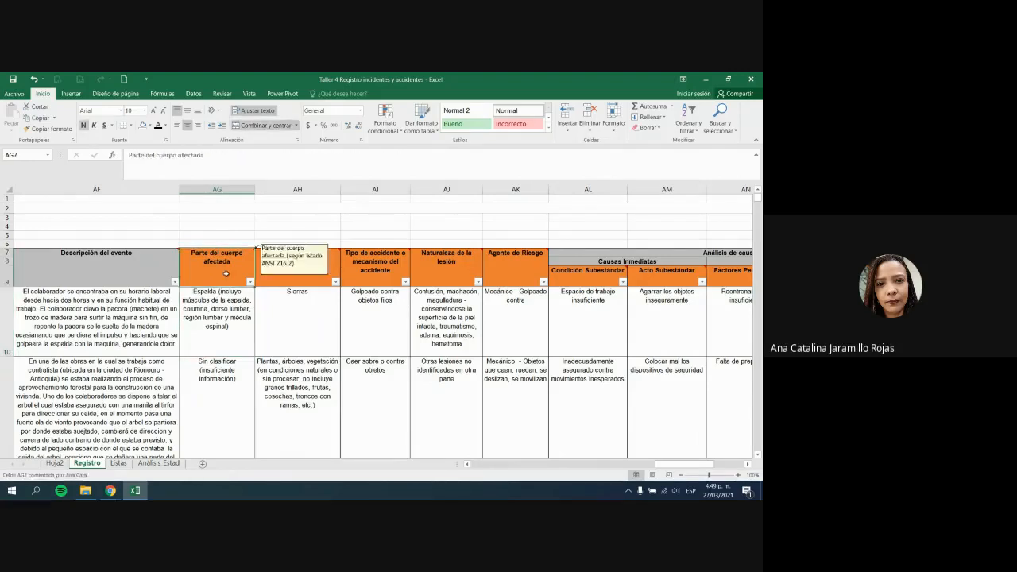
click(224, 327)
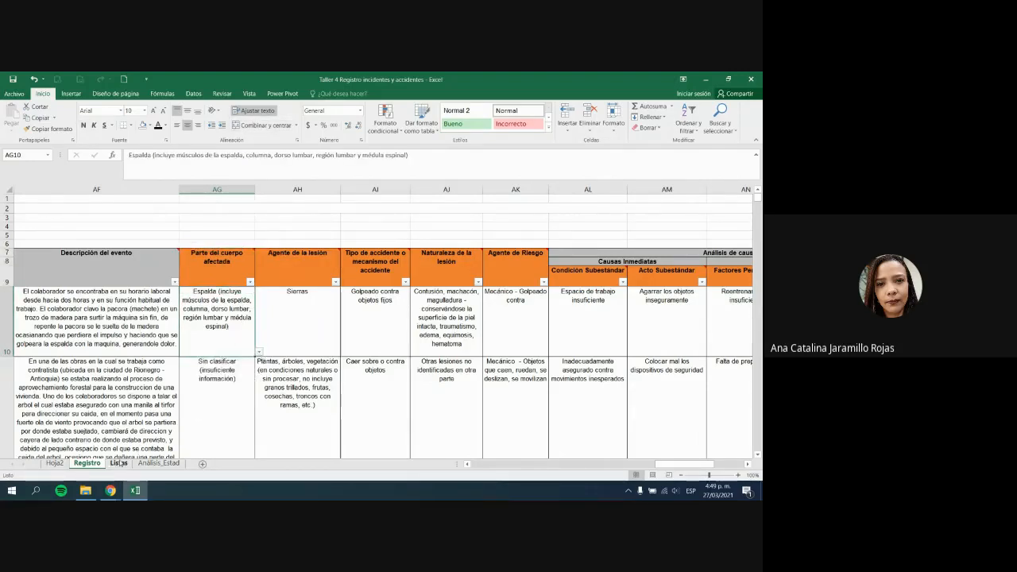
click(119, 462)
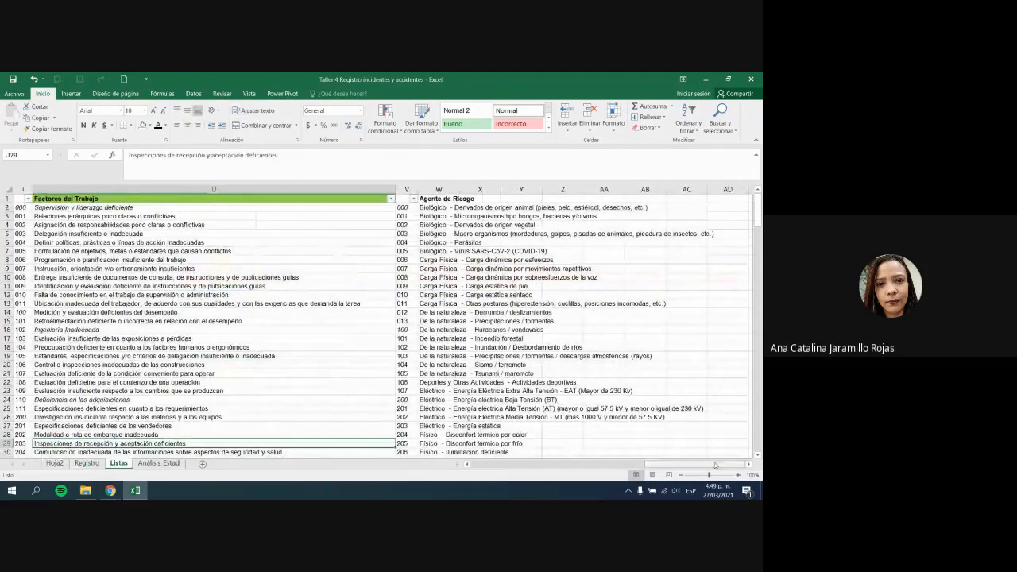
Step: Select the body-part list on Listas from Cerebro to its last entry, then return to Análisis_Estad
drag(715, 465, 576, 474)
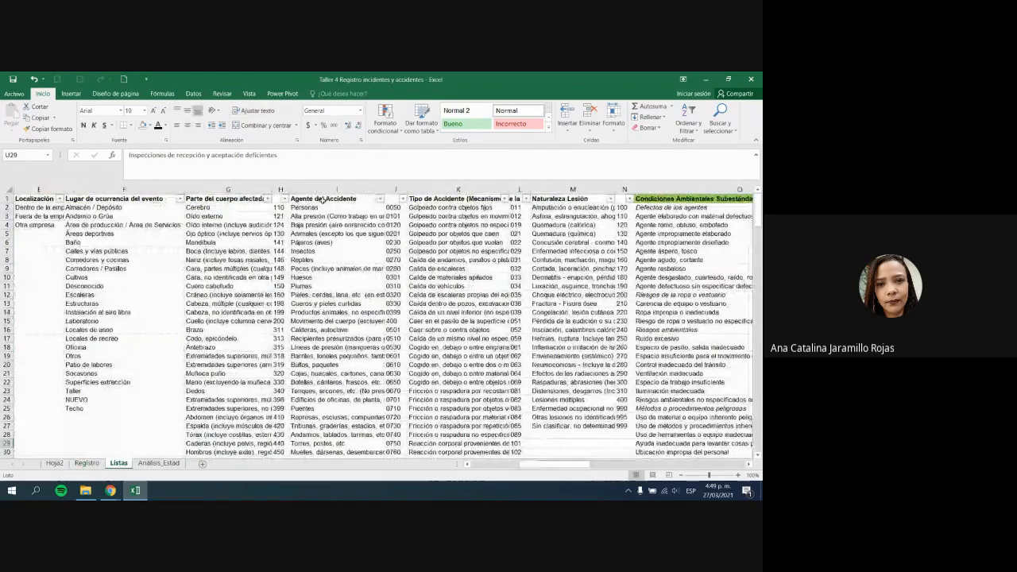
click(257, 202)
key(ctrl+shift+Down)
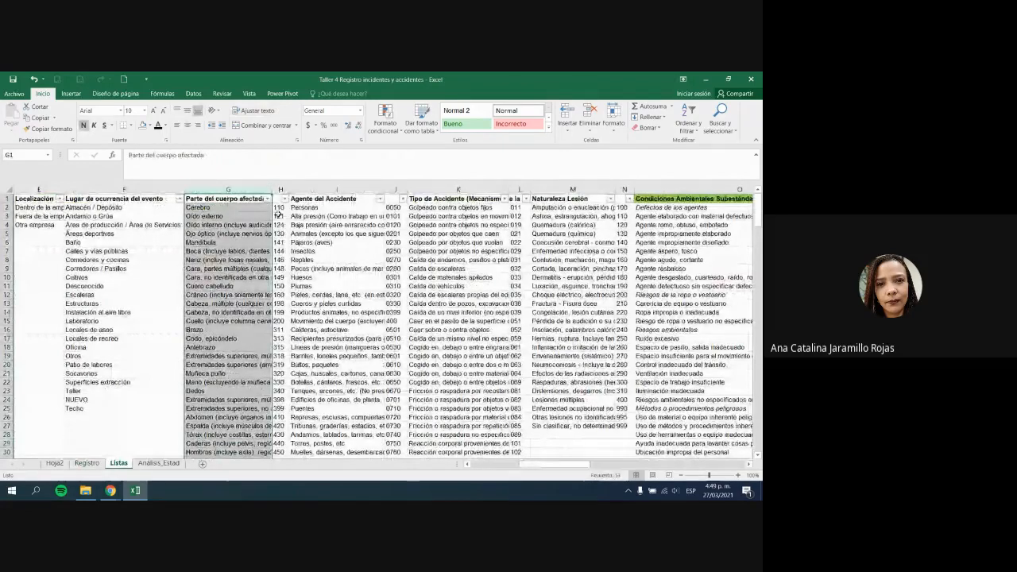
click(238, 208)
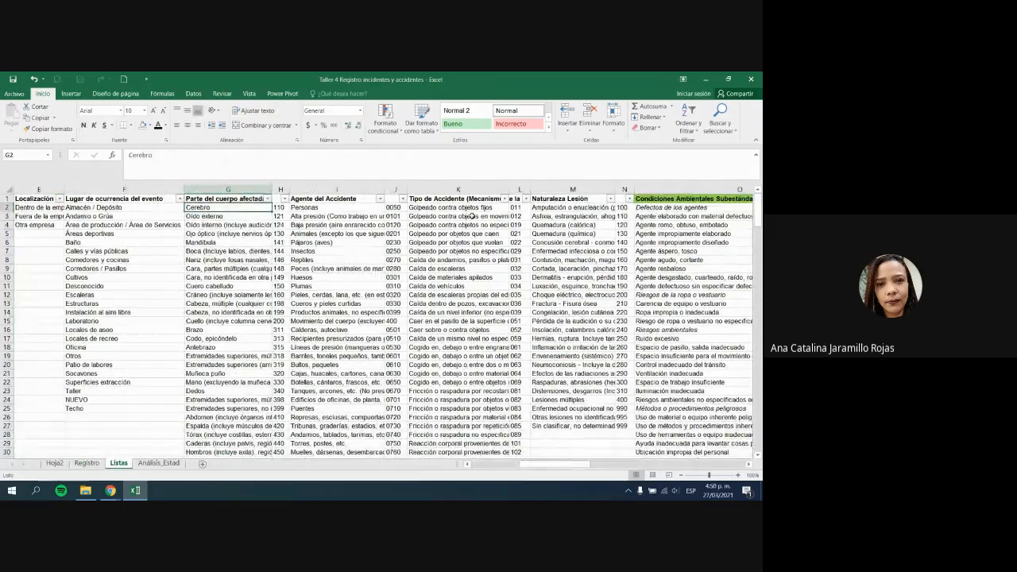
key(ctrl+shift+Down)
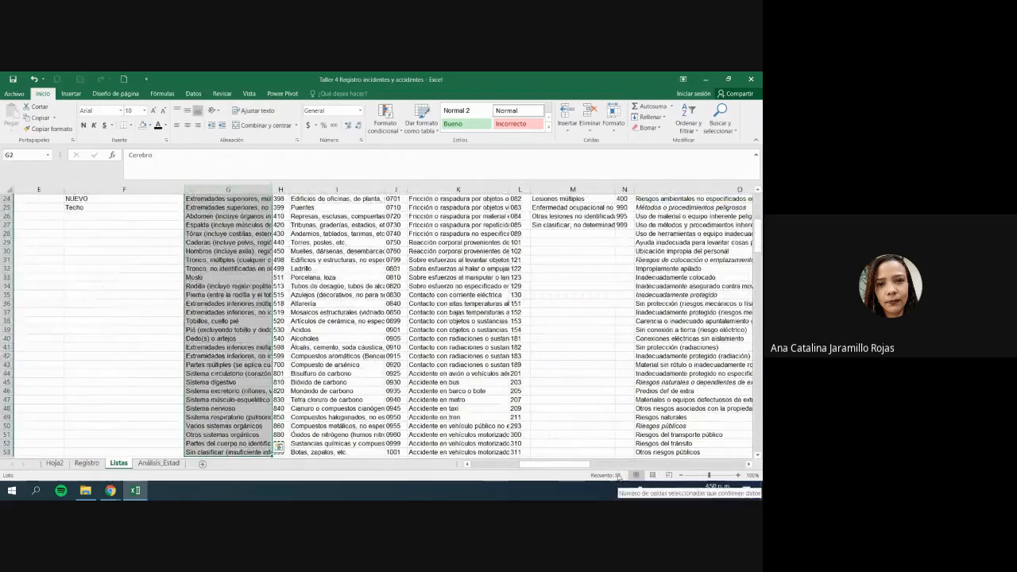
click(159, 461)
scroll(157, 418, up, 5)
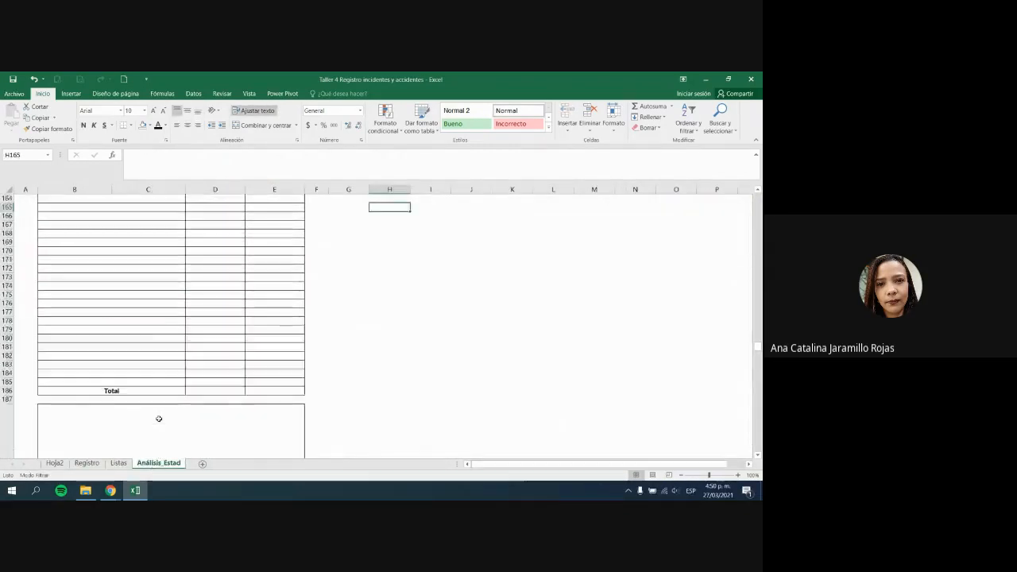
scroll(159, 417, down, 6)
scroll(160, 417, down, 6)
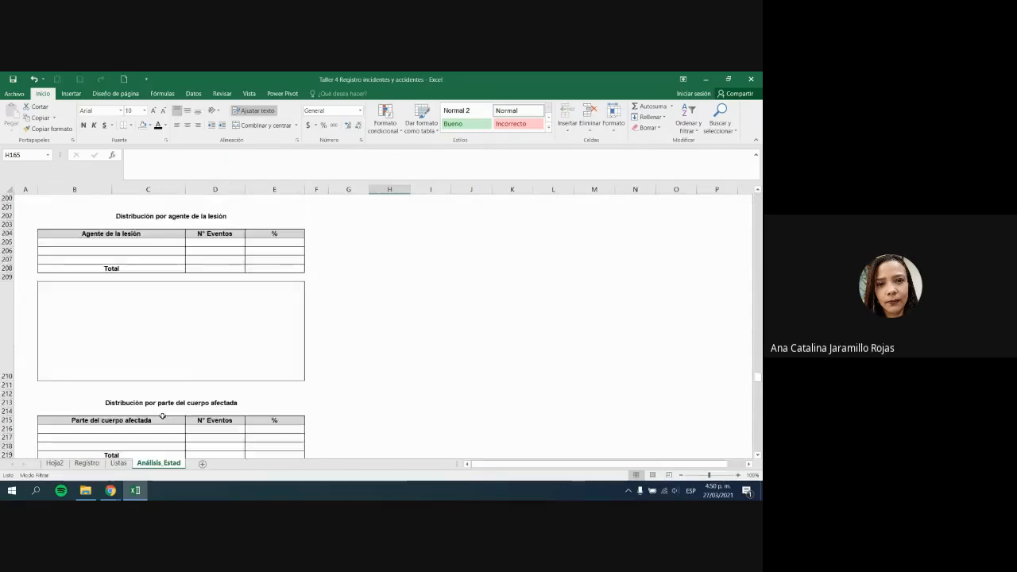
scroll(162, 417, down, 4)
click(177, 223)
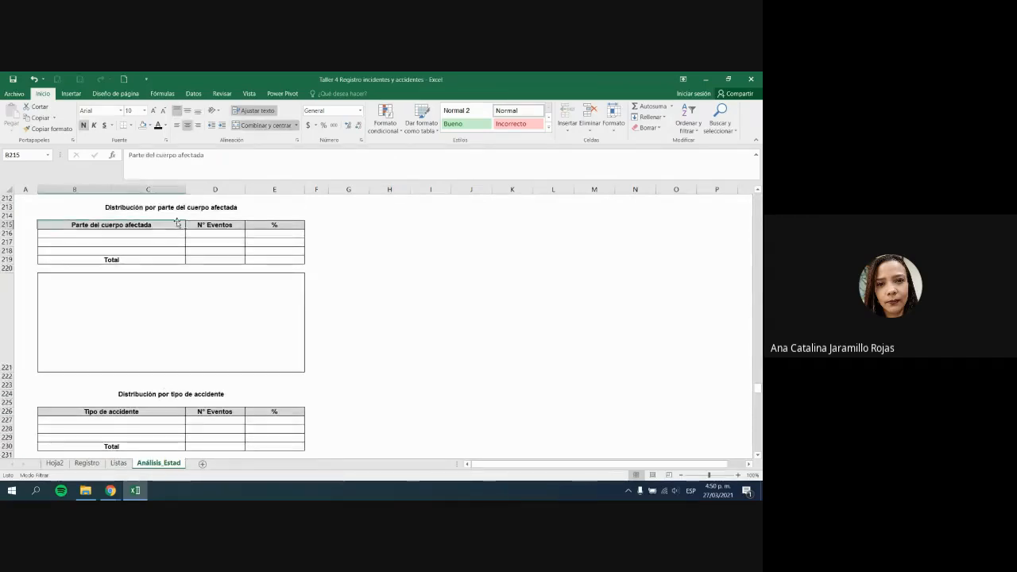
click(175, 208)
scroll(183, 252, up, 1)
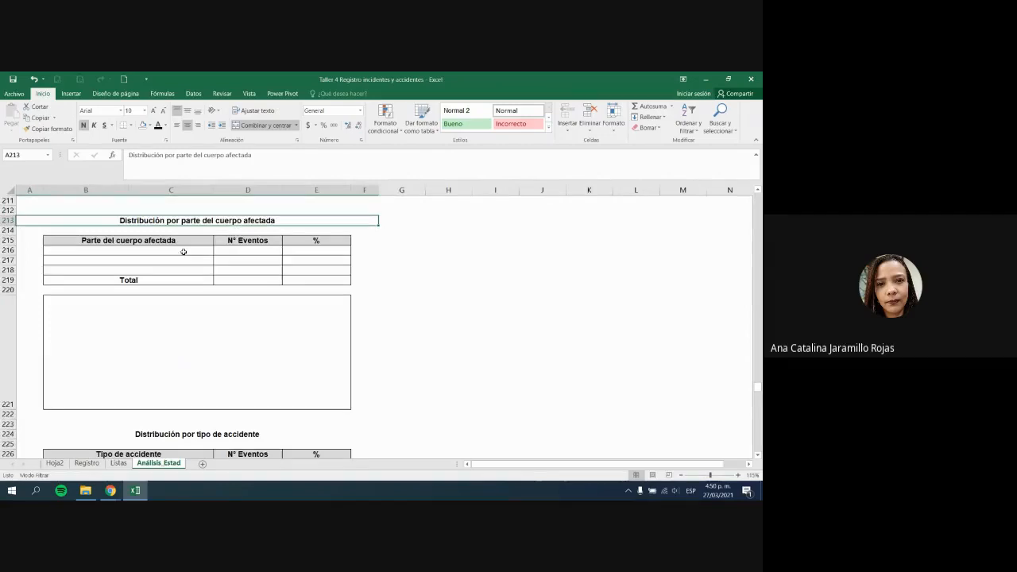
drag(183, 252, 183, 270)
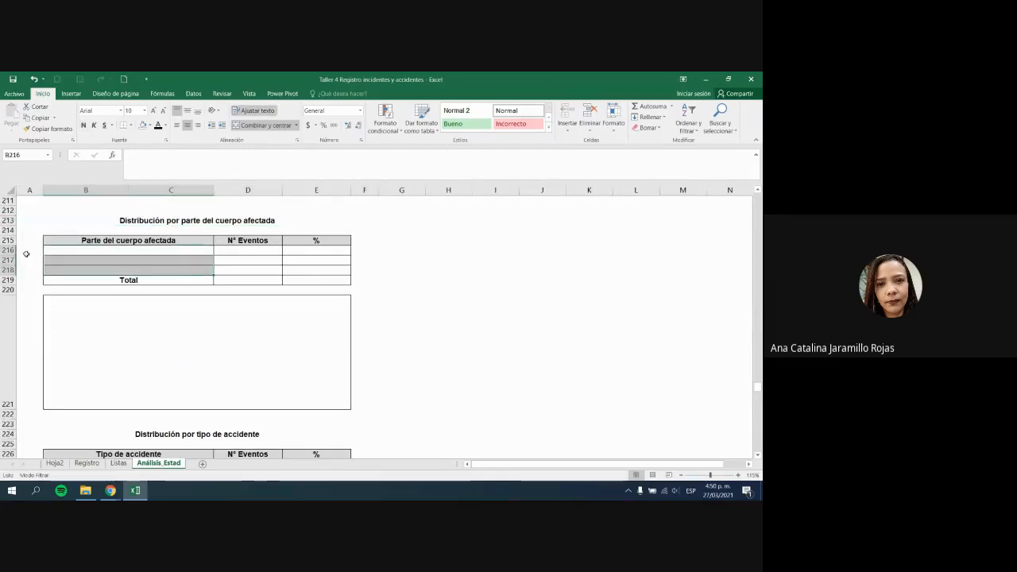
drag(10, 260, 1, 367)
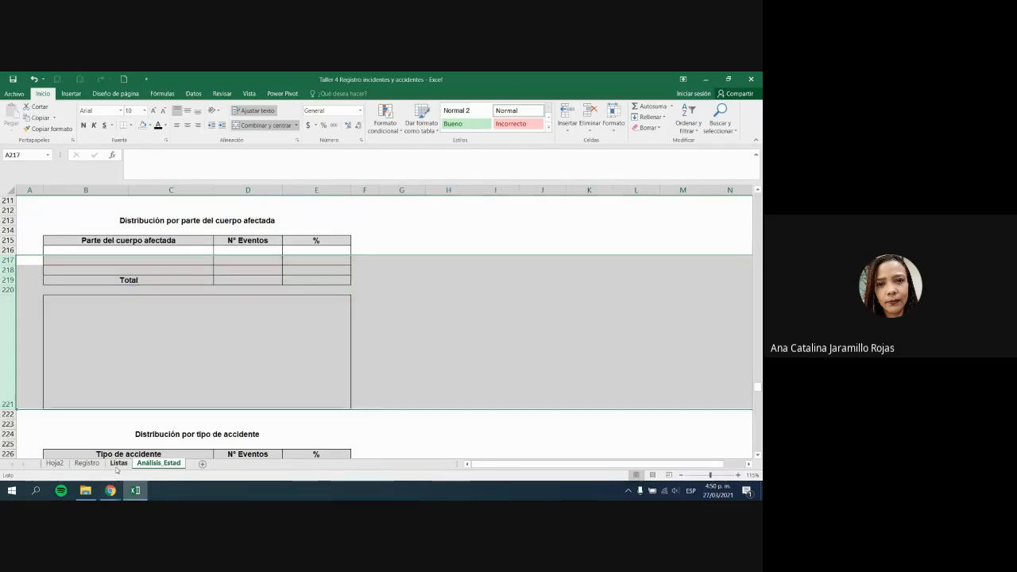
click(118, 463)
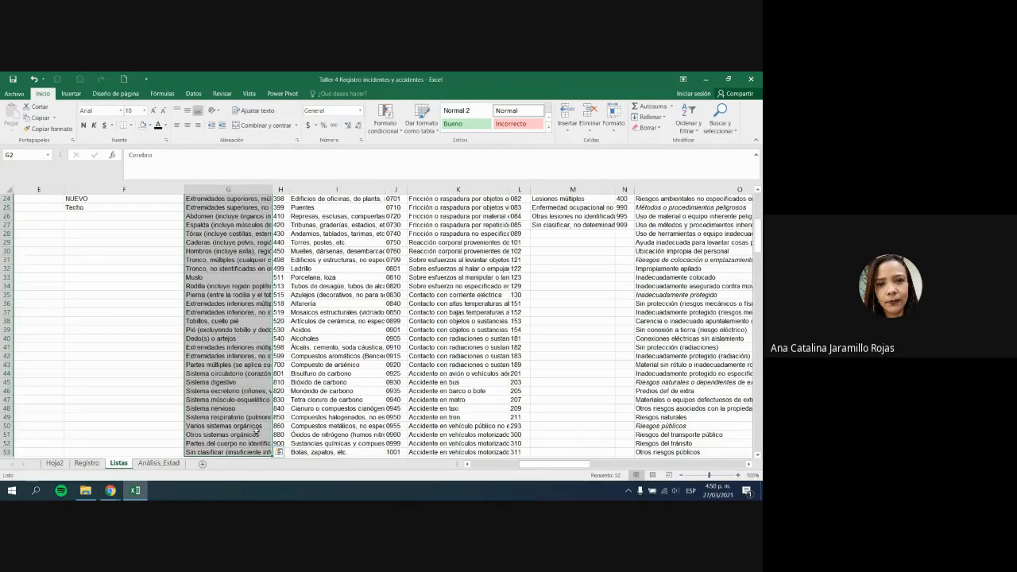
scroll(253, 430, up, 8)
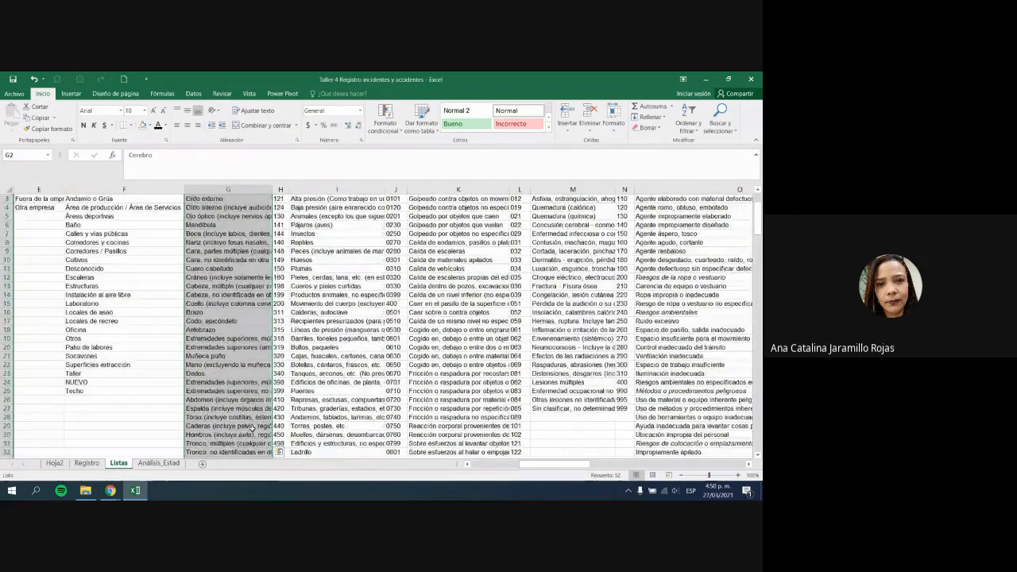
scroll(247, 430, down, 3)
click(160, 463)
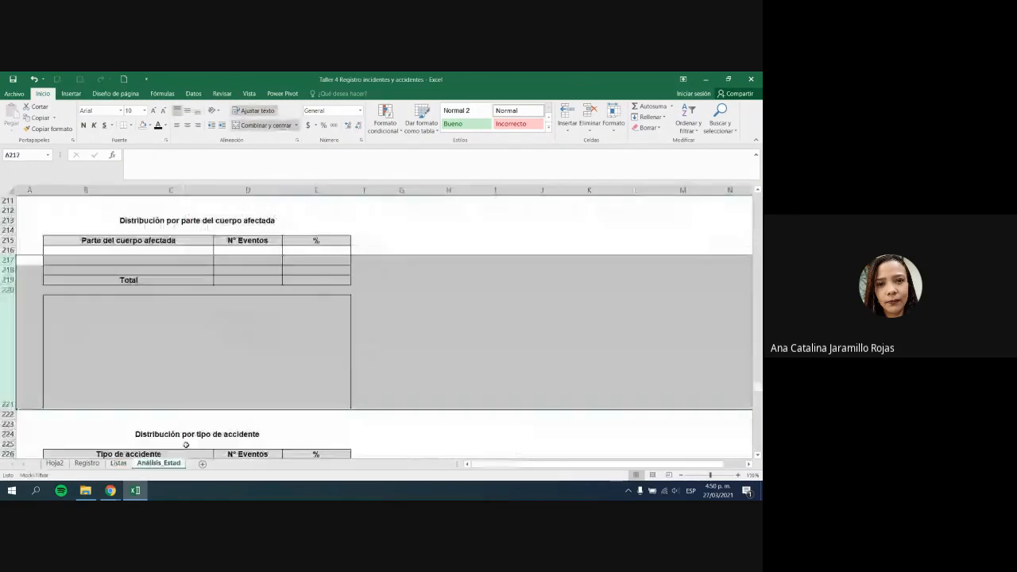
click(359, 354)
click(504, 239)
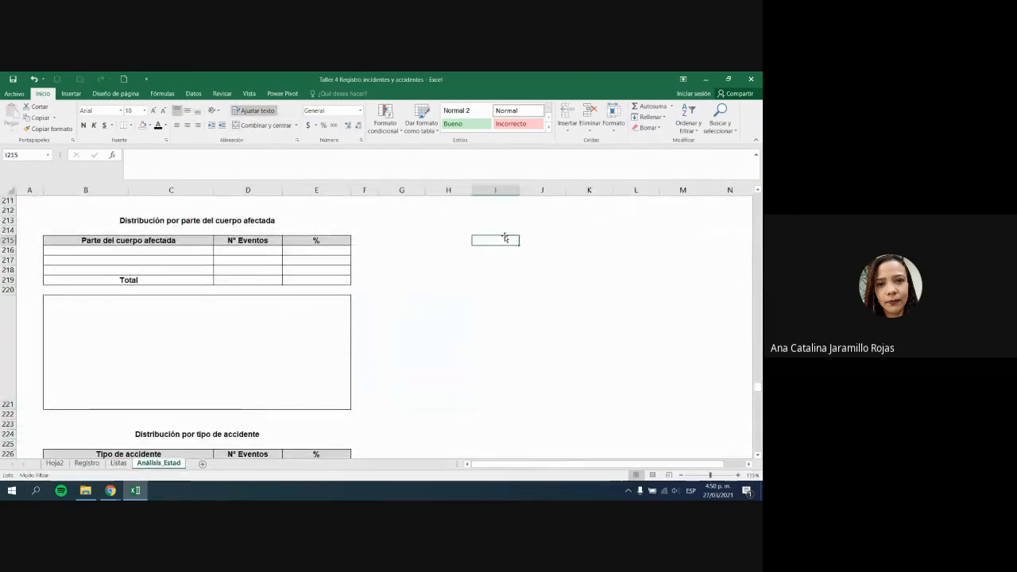
click(437, 250)
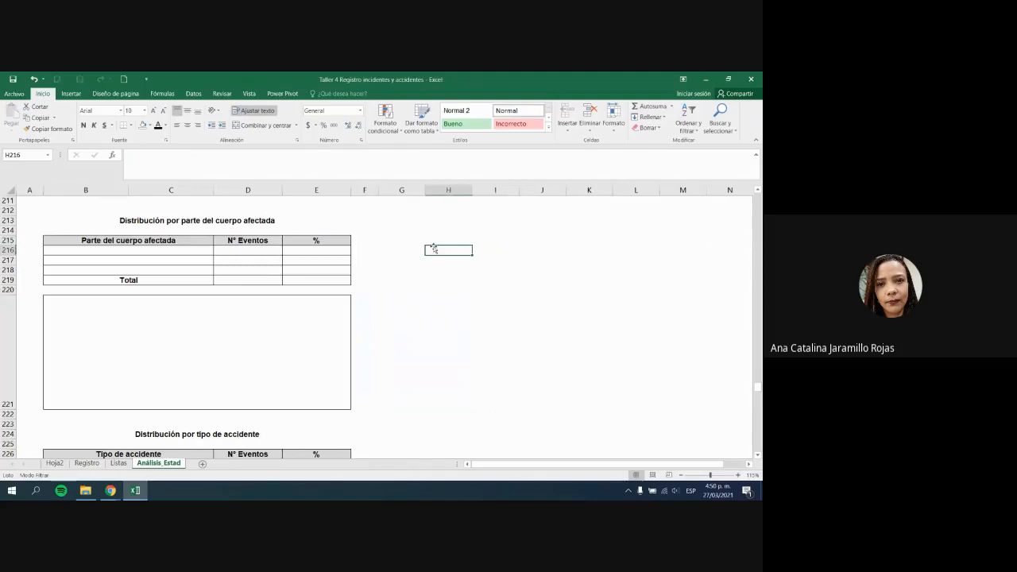
click(455, 230)
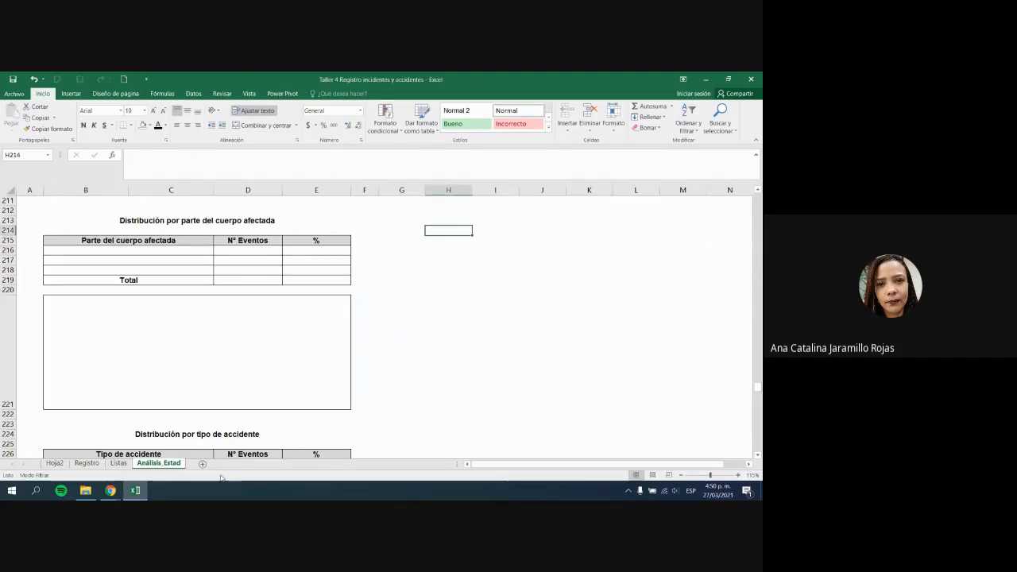
drag(180, 222, 199, 337)
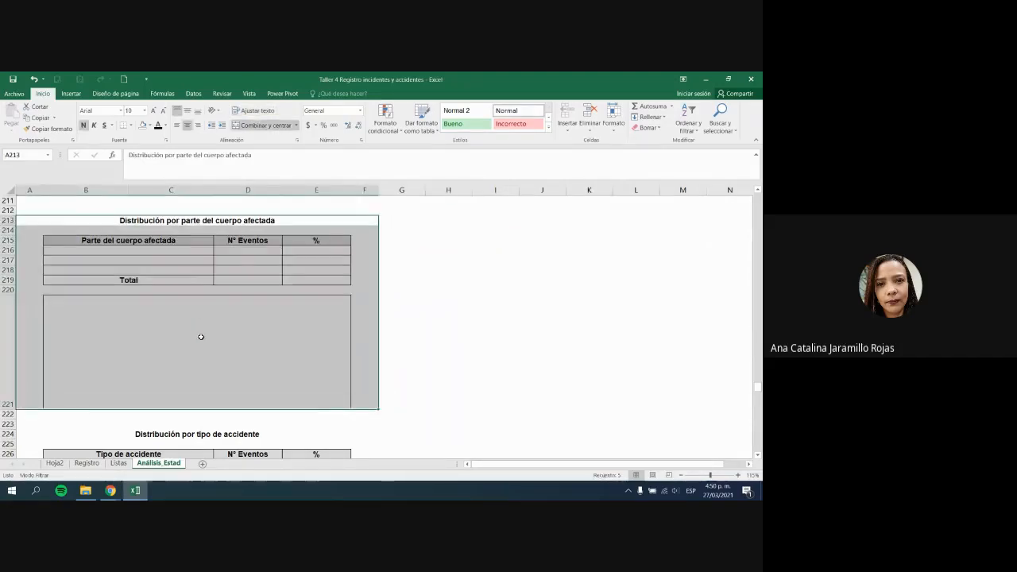
click(200, 337)
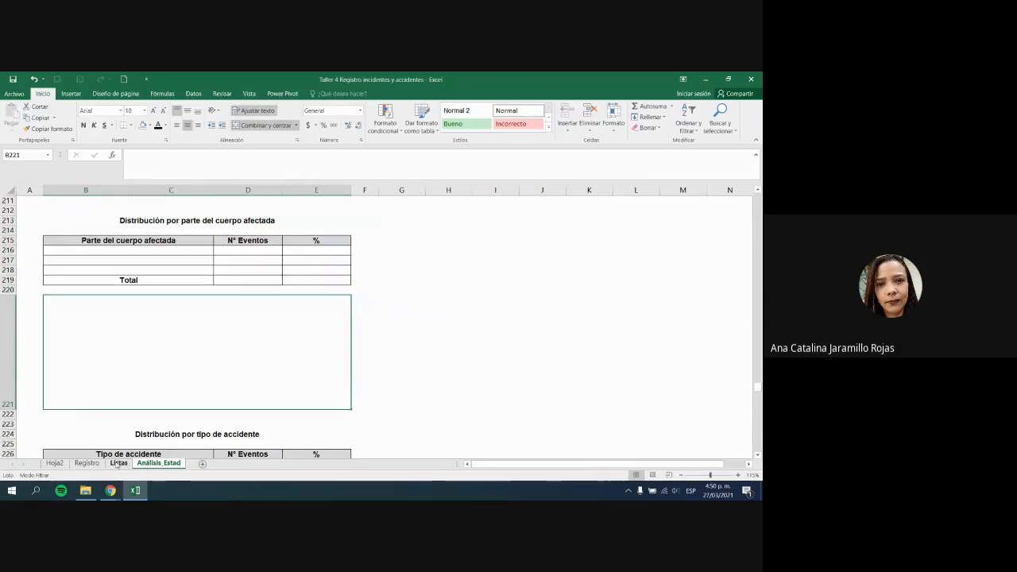
click(118, 463)
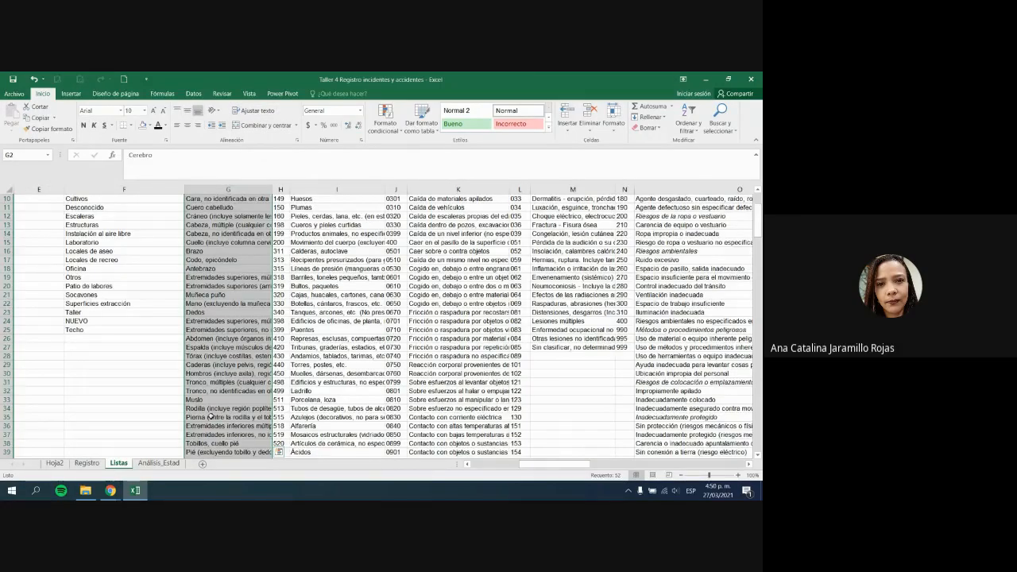
scroll(211, 416, up, 3)
click(349, 190)
click(355, 199)
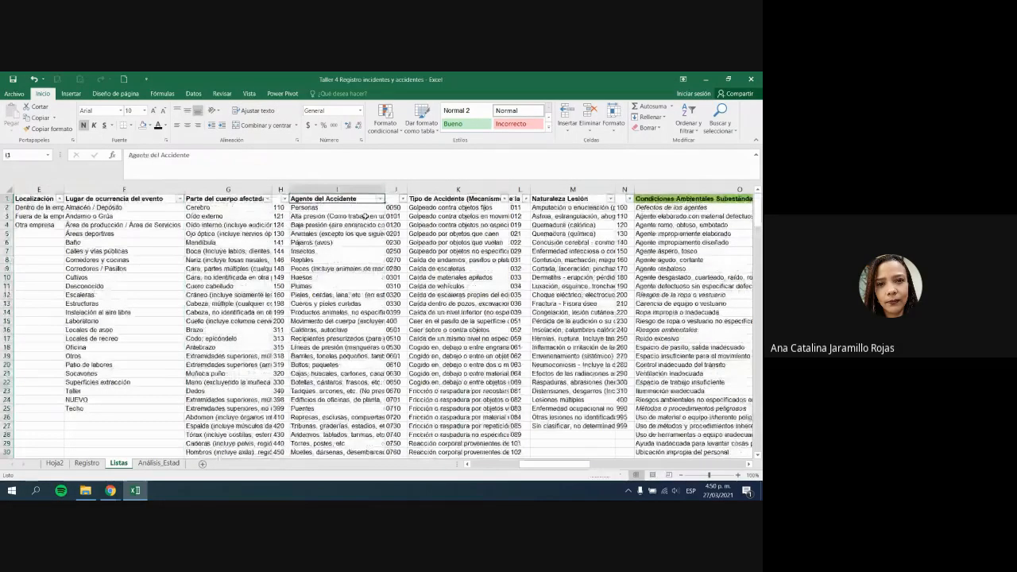
click(364, 209)
key(ctrl+shift+Down)
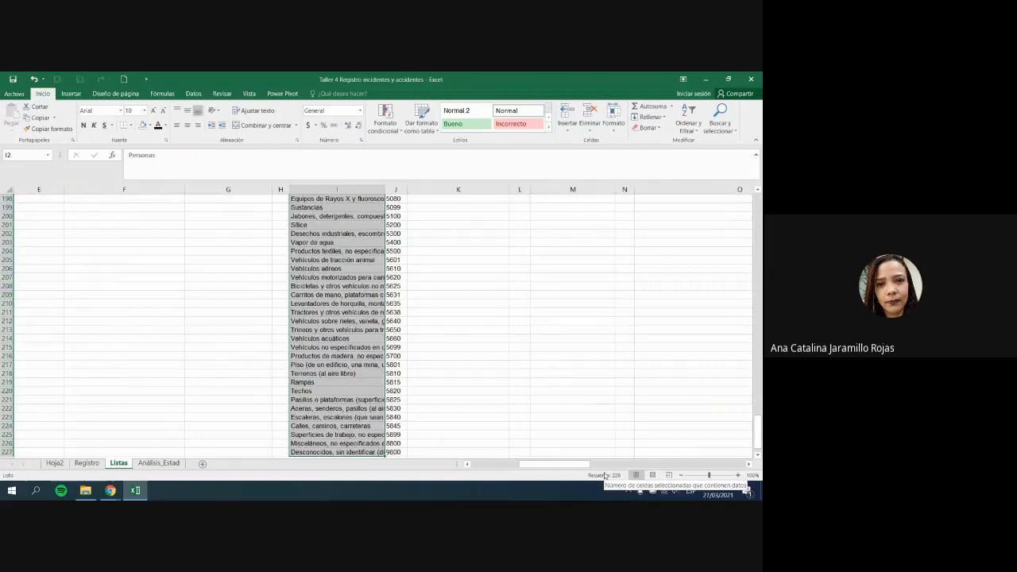
click(158, 463)
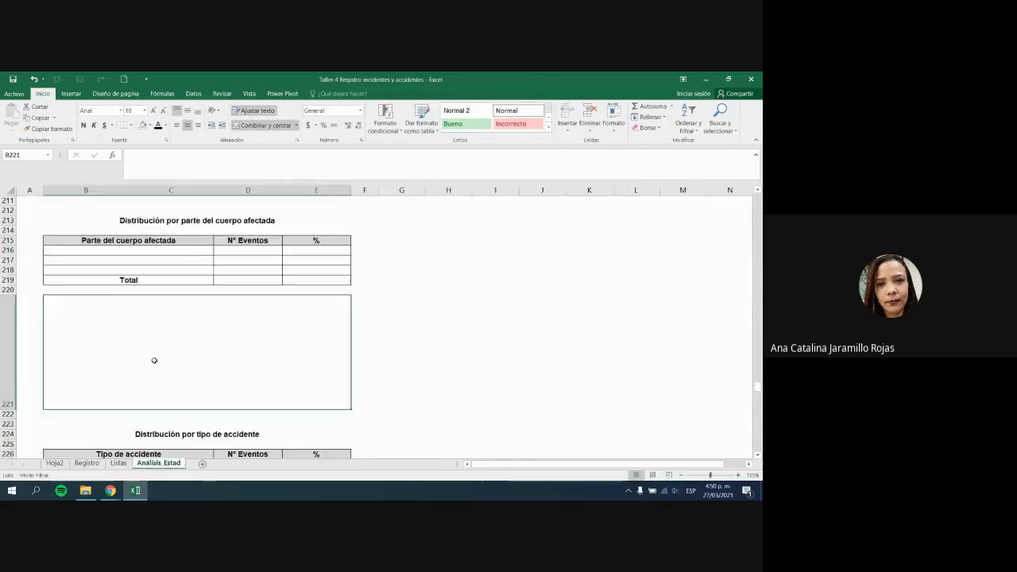
scroll(155, 360, down, 1)
scroll(159, 385, up, 4)
scroll(166, 404, down, 1)
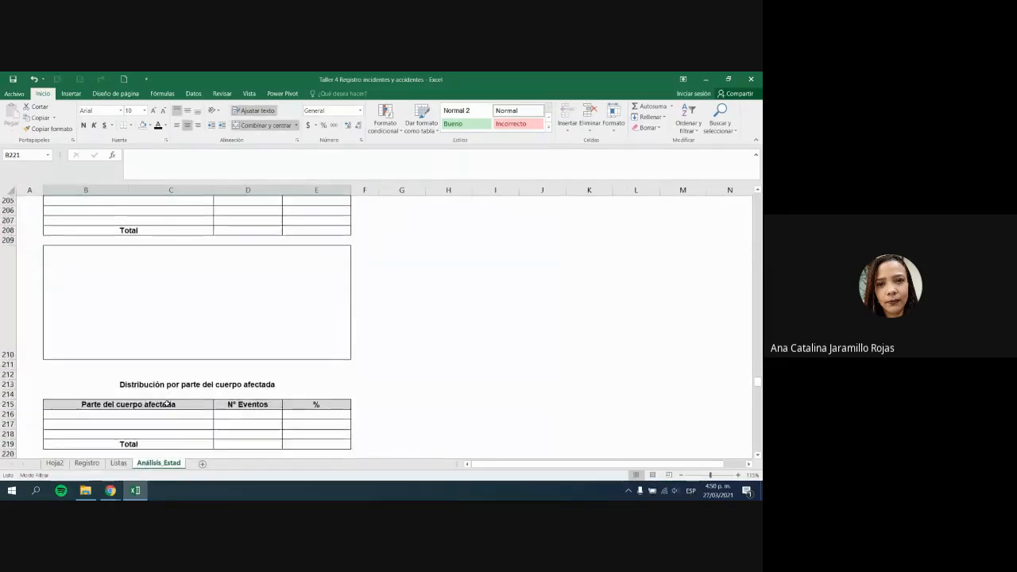
scroll(171, 370, up, 2)
drag(211, 340, 215, 399)
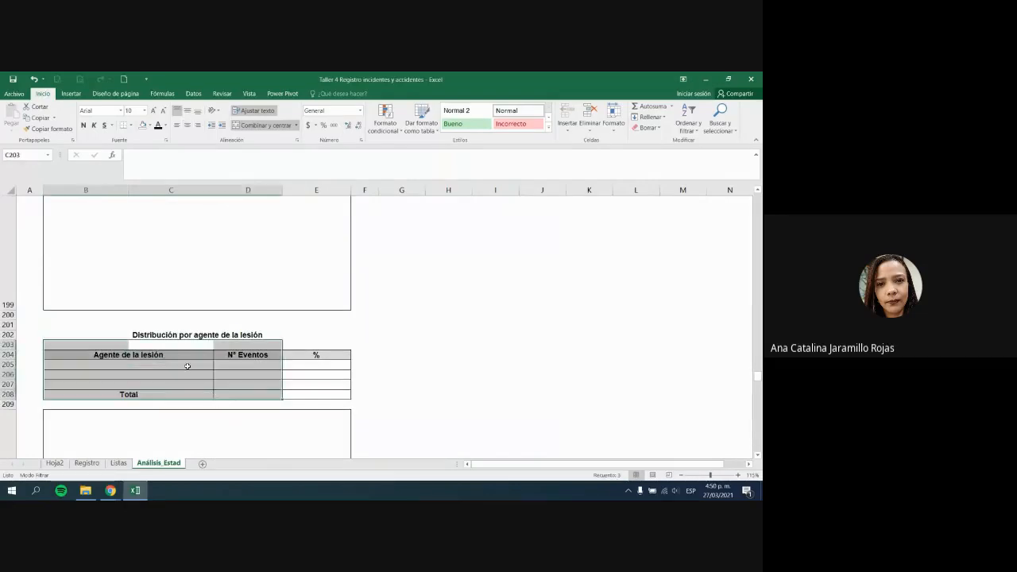
drag(188, 365, 191, 445)
click(198, 427)
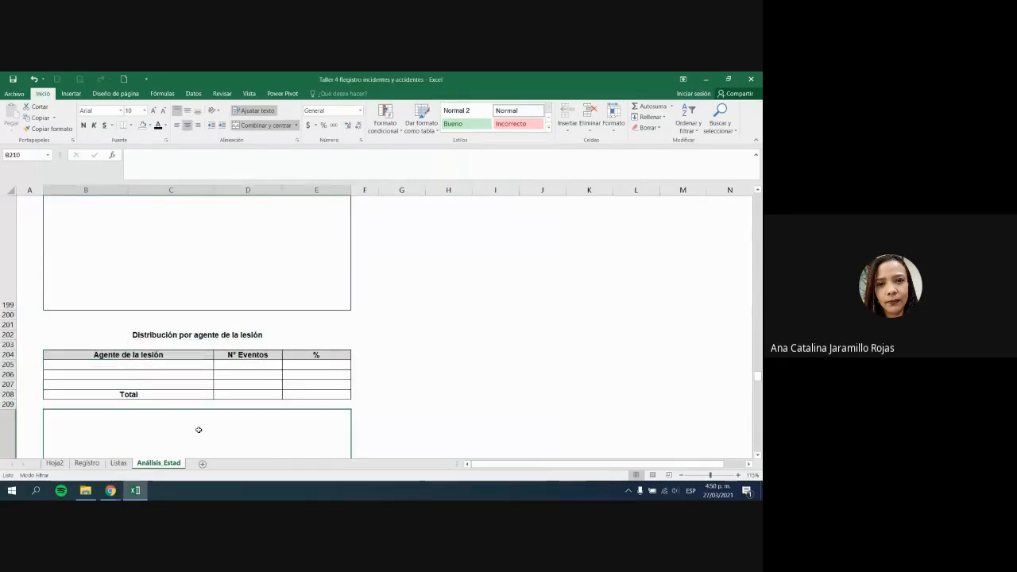
click(435, 373)
scroll(435, 373, up, 3)
scroll(435, 373, down, 1)
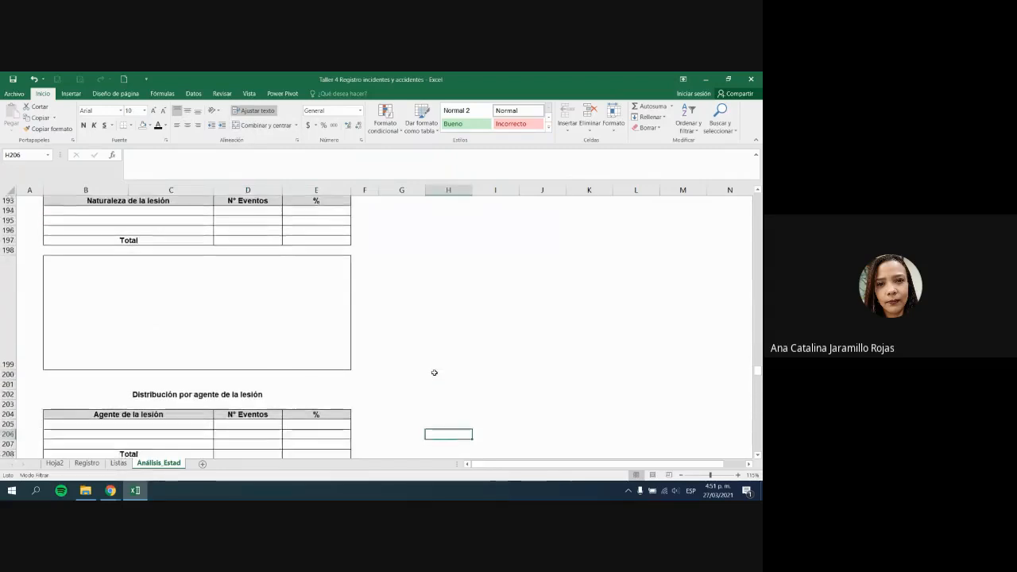
scroll(434, 372, up, 6)
scroll(435, 372, up, 5)
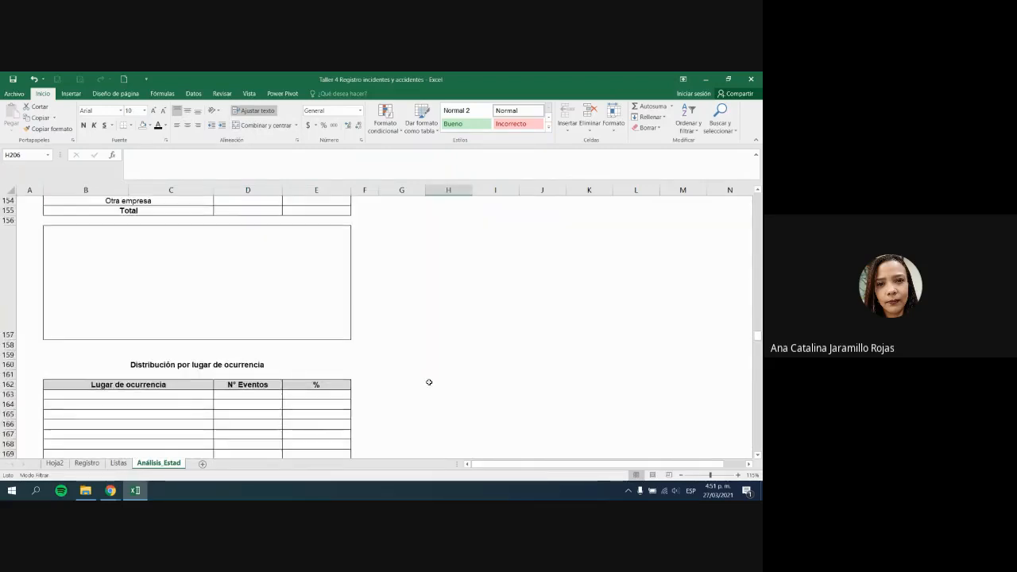
scroll(429, 381, down, 8)
scroll(425, 388, down, 3)
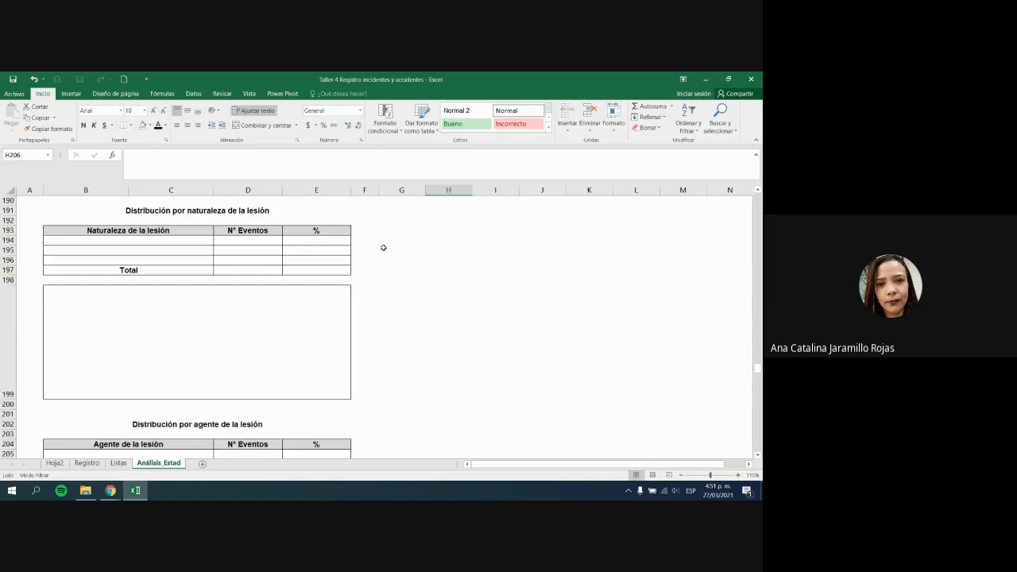
Step: Look over the nature-of-injury section around G191 and G199 on Análisis_Estad
click(385, 210)
click(657, 318)
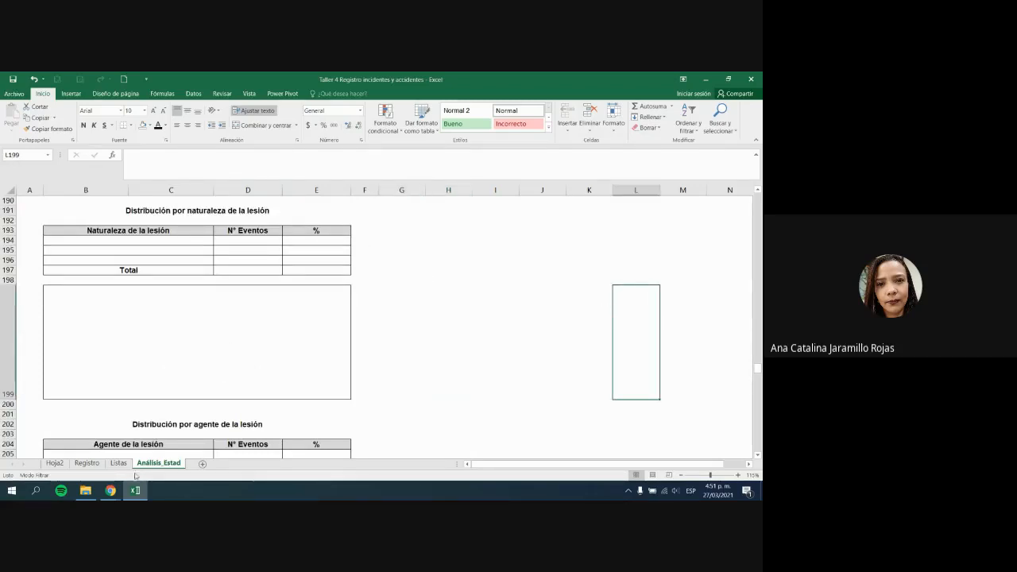
click(382, 360)
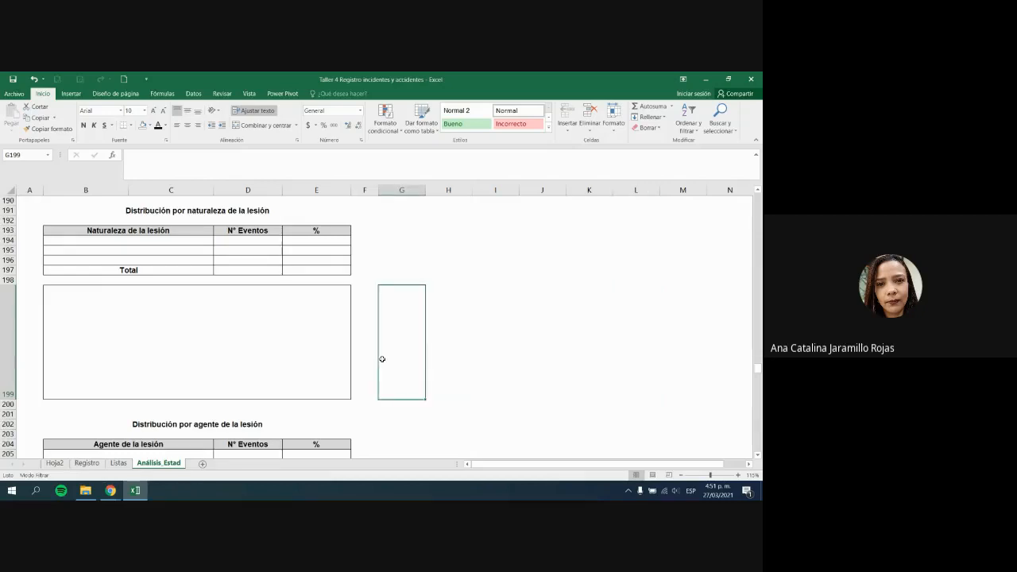
click(241, 213)
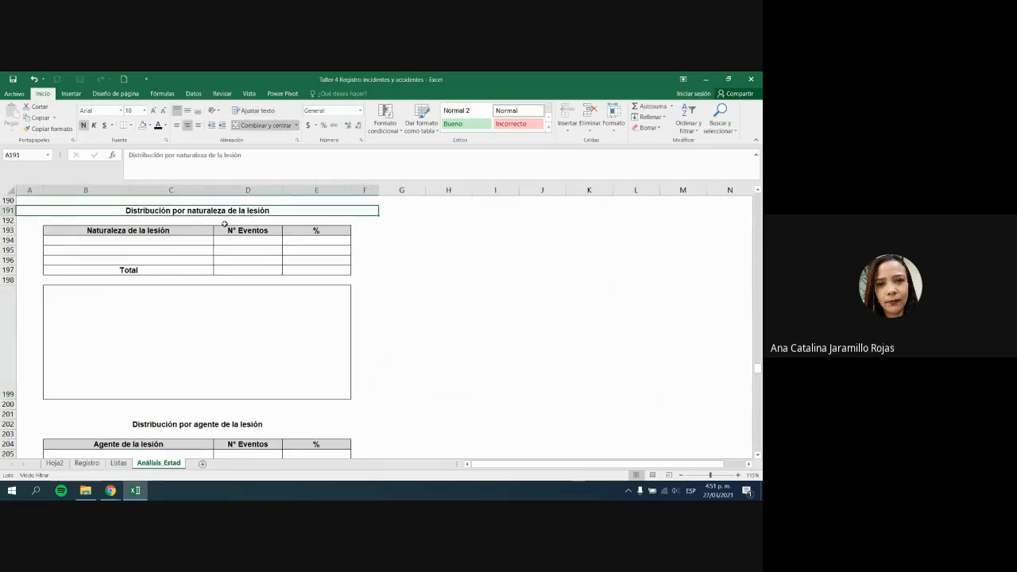
Step: Select the Naturaleza de la lesión records AJ7 to AJ22 on the Registro sheet
click(87, 464)
click(342, 425)
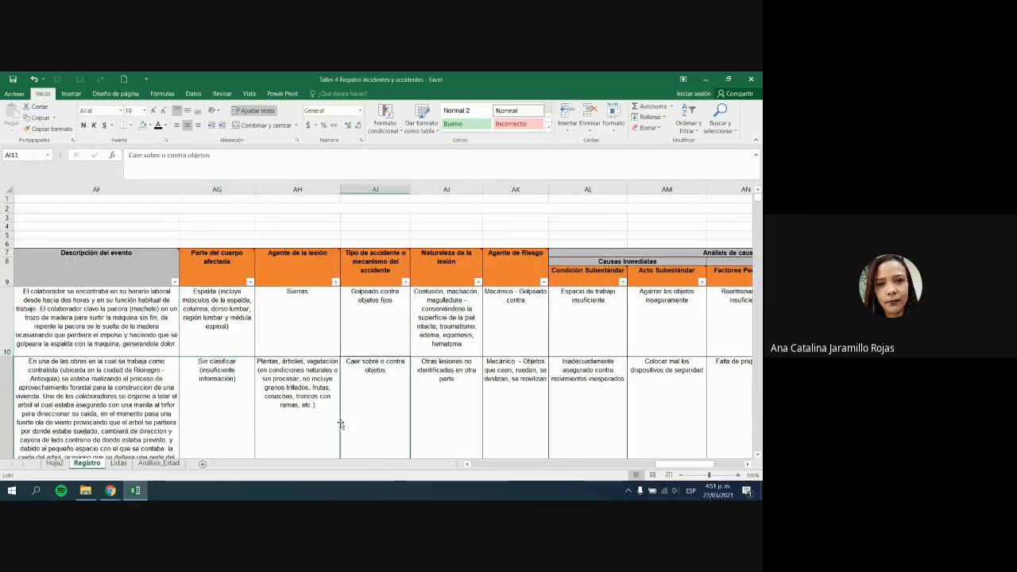
click(457, 254)
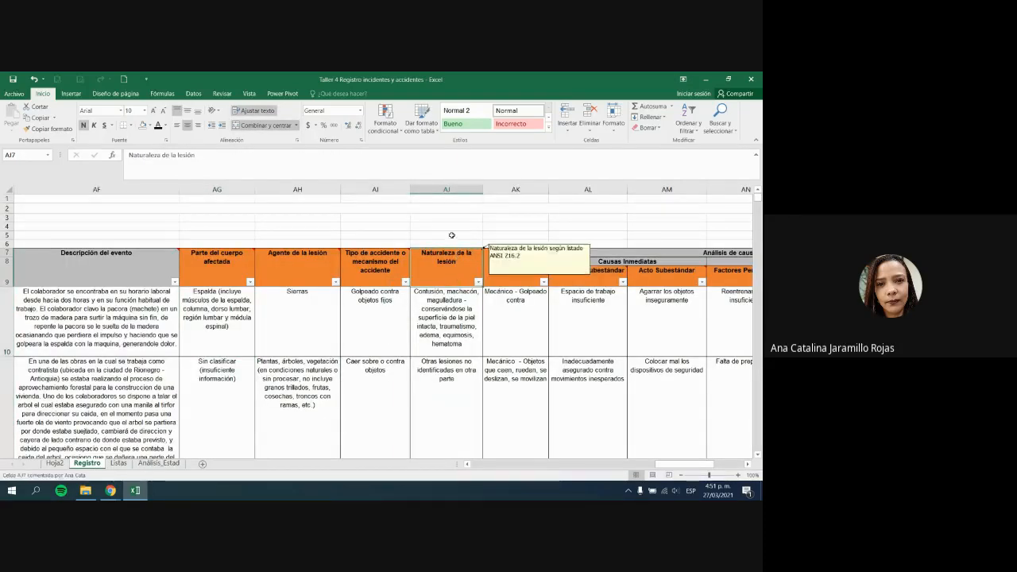
mouse_move(447, 277)
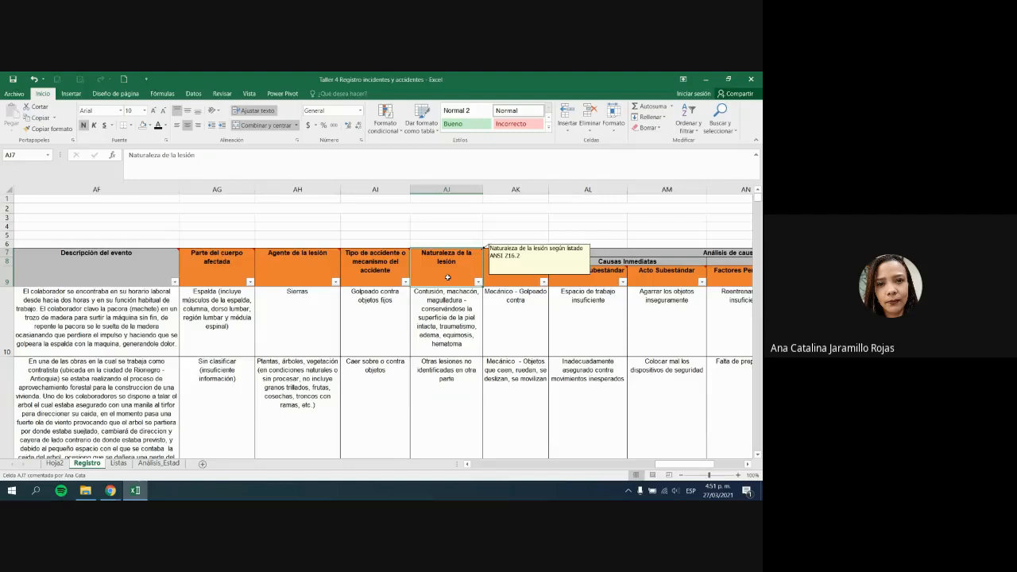
key(shift+Down)
key(ctrl+shift+Down)
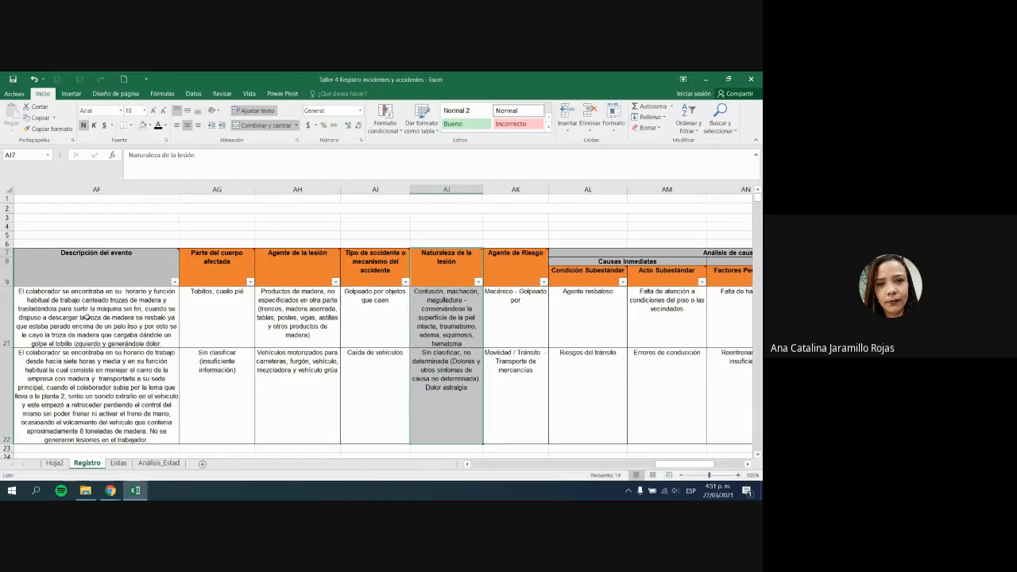
click(71, 93)
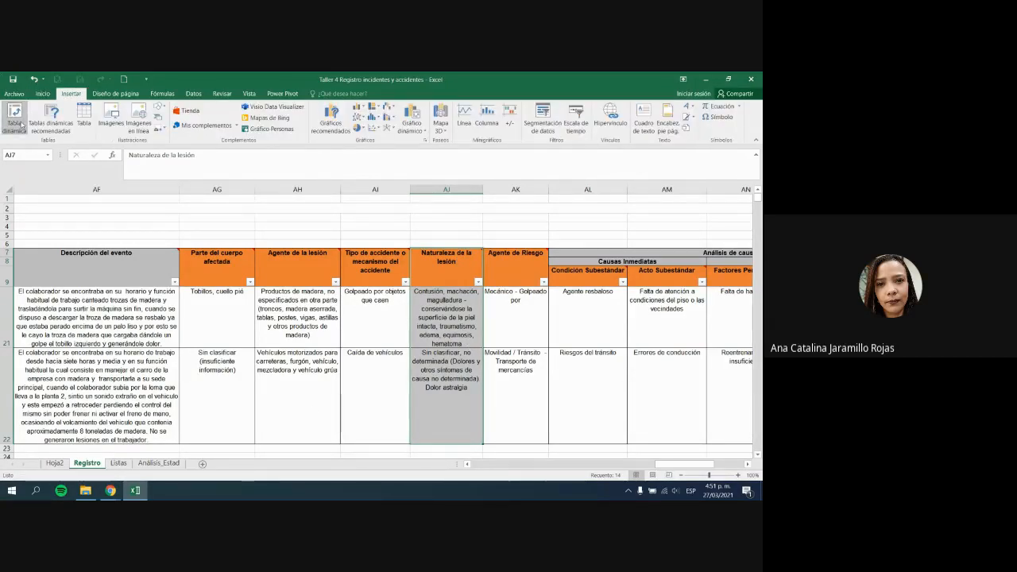
Step: Create an empty pivot table from the selection at Análisis_Estad!G191
click(14, 119)
click(524, 335)
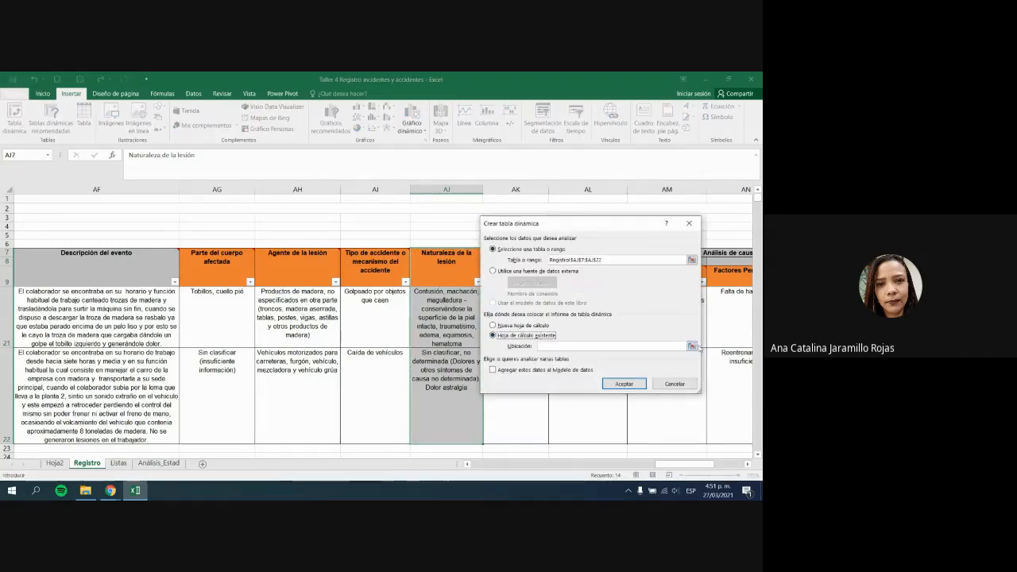
click(692, 346)
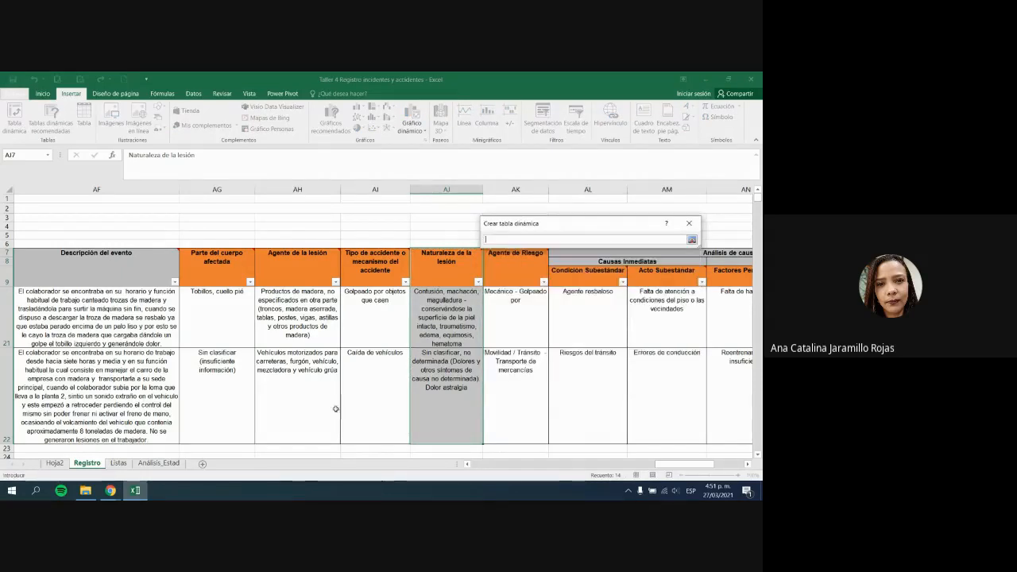
click(168, 464)
click(421, 224)
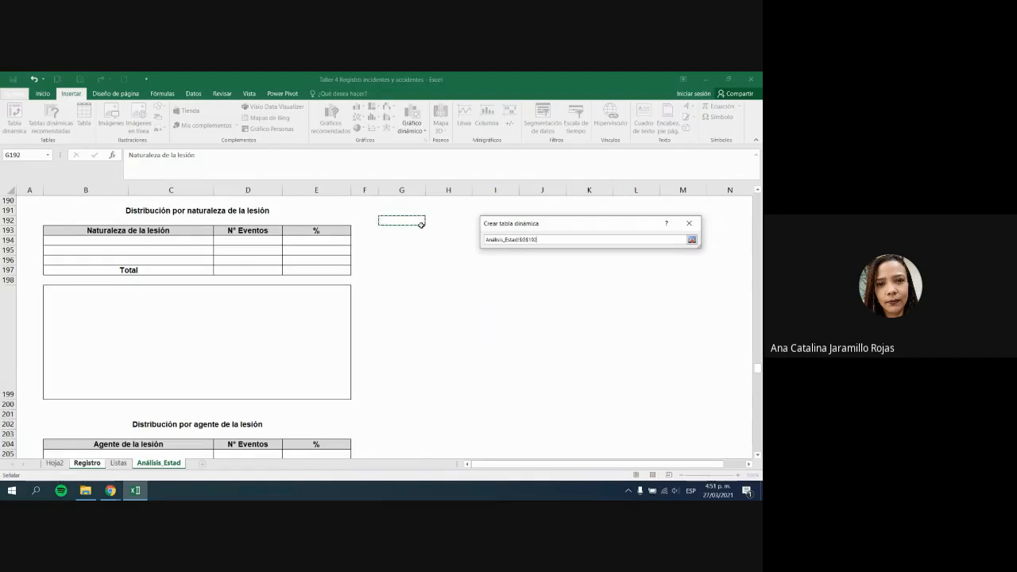
click(416, 210)
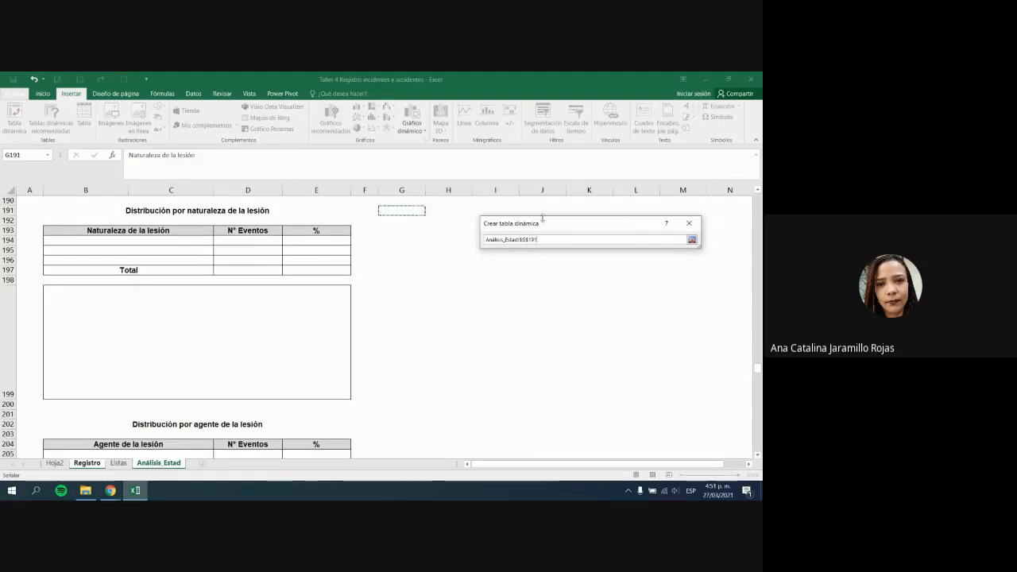
click(691, 240)
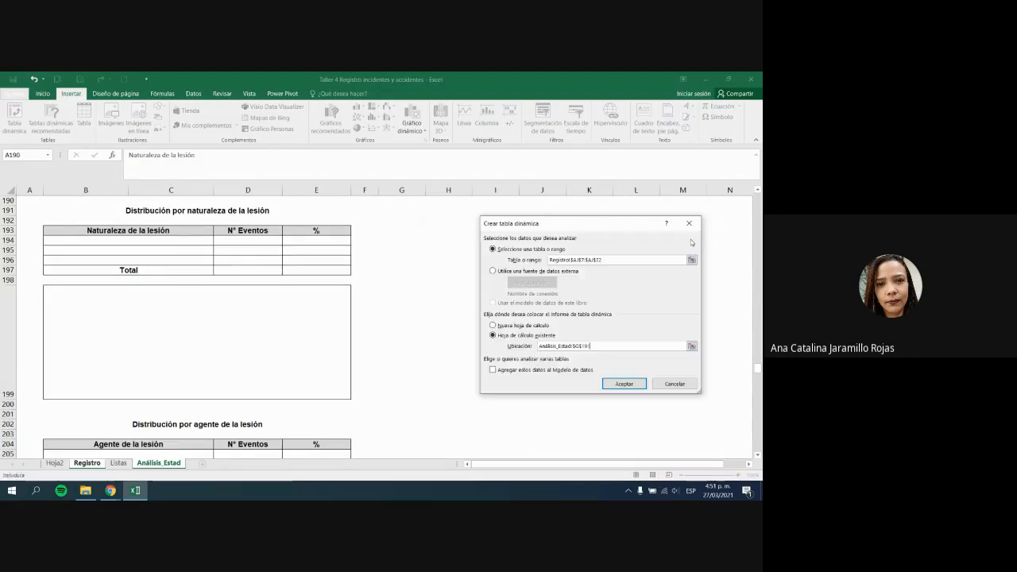
click(630, 385)
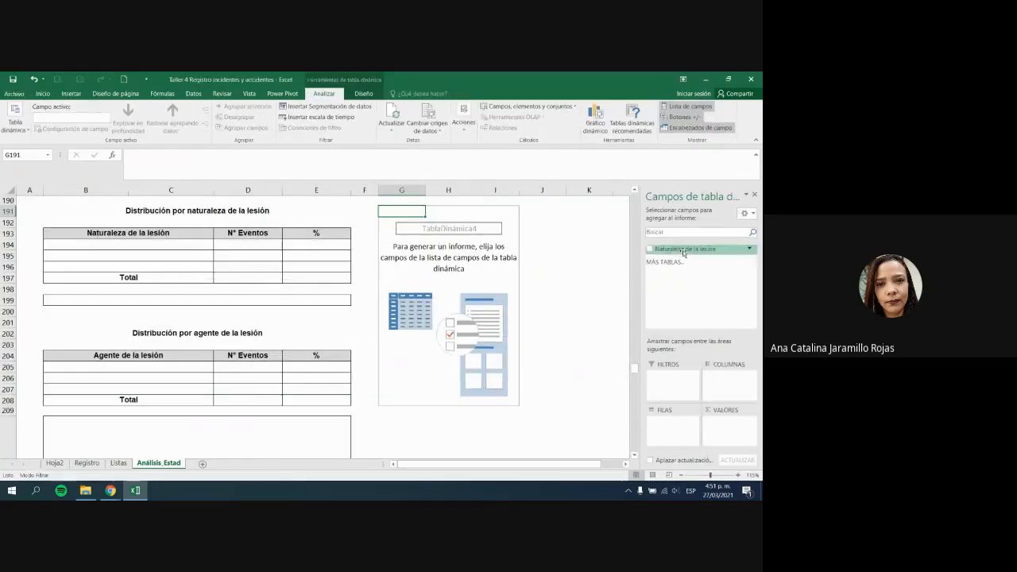
Step: Add Naturaleza de la lesión as rows and counted values, giving a Total general of 13
drag(684, 249, 679, 432)
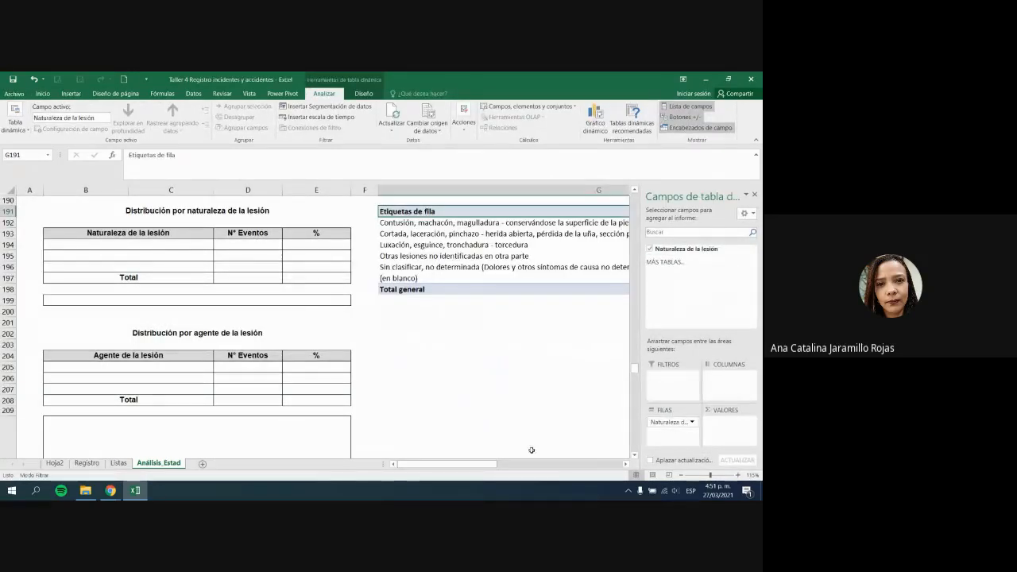
drag(489, 465, 562, 465)
drag(685, 248, 719, 425)
click(584, 390)
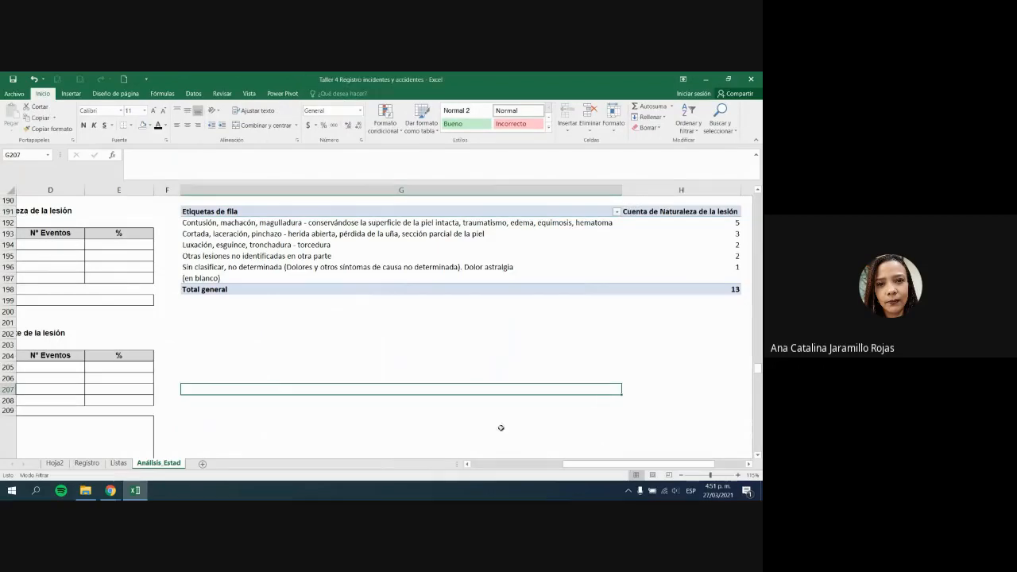
click(734, 289)
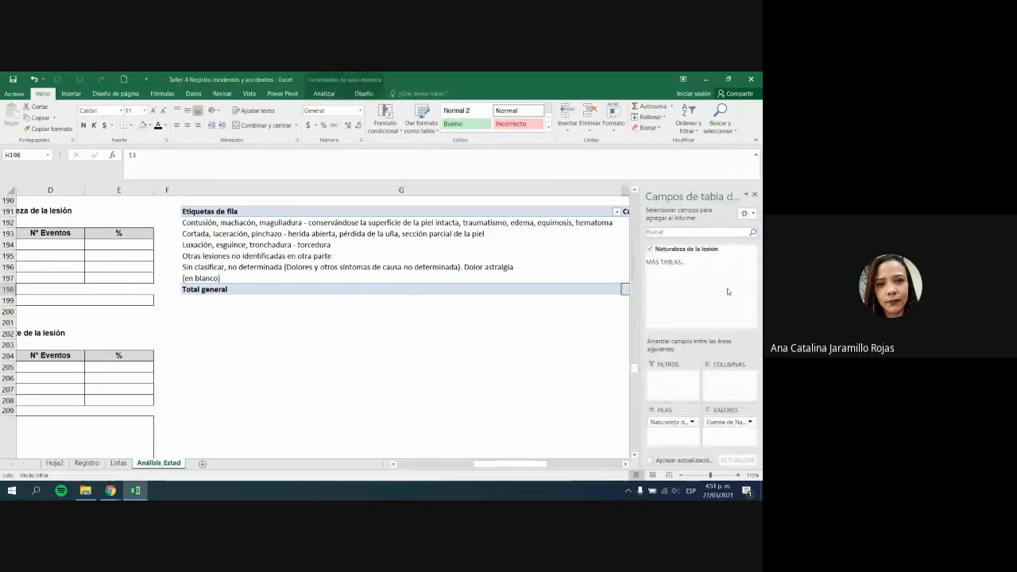
drag(290, 223, 254, 267)
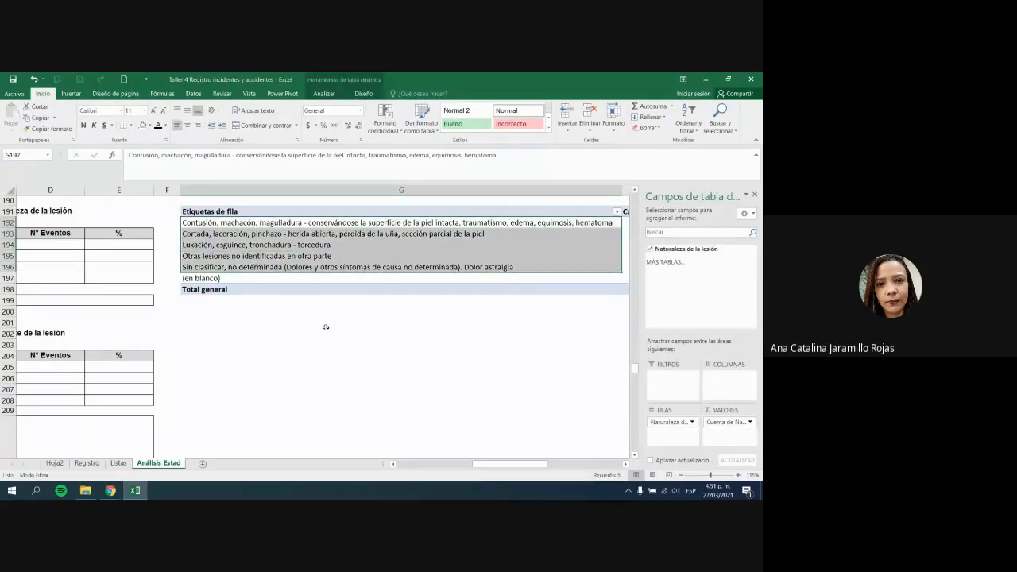
drag(525, 464, 574, 466)
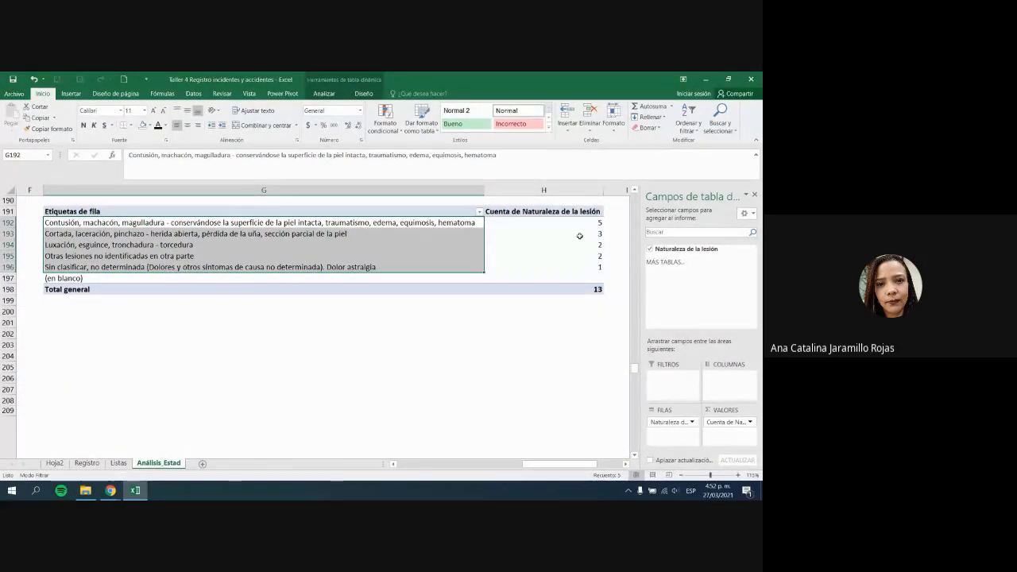
mouse_move(580, 236)
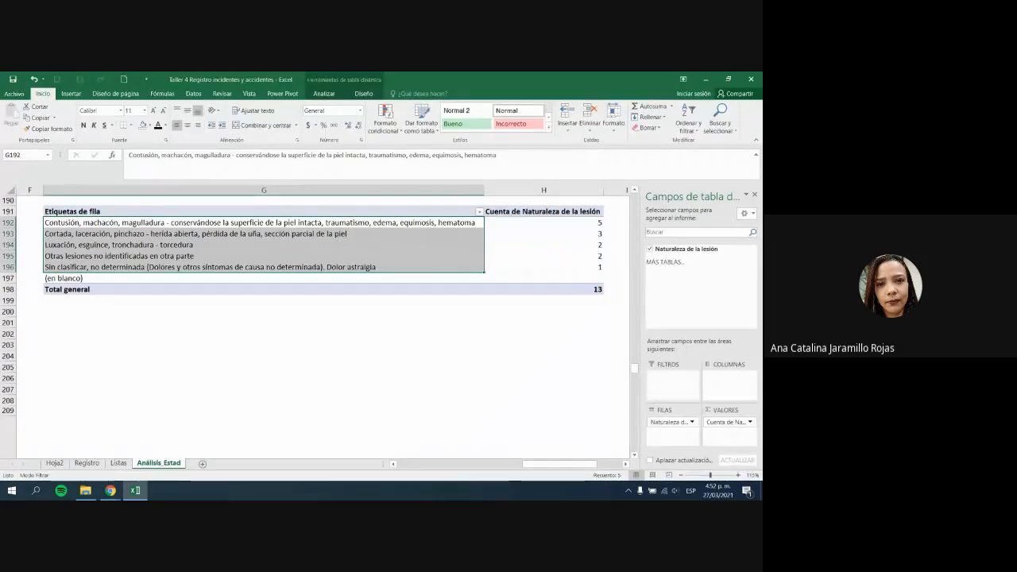
drag(571, 469, 434, 469)
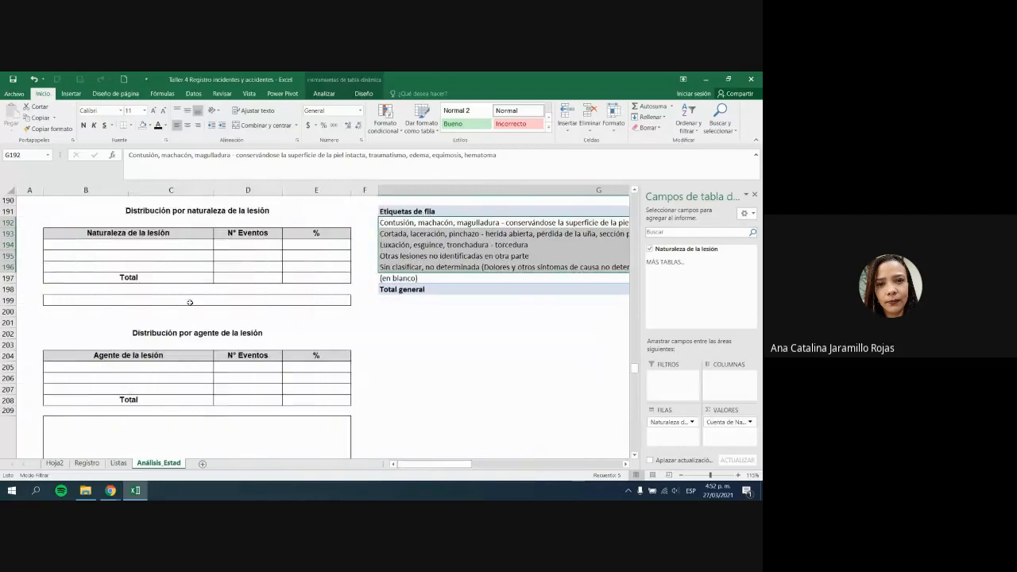
drag(131, 239, 310, 274)
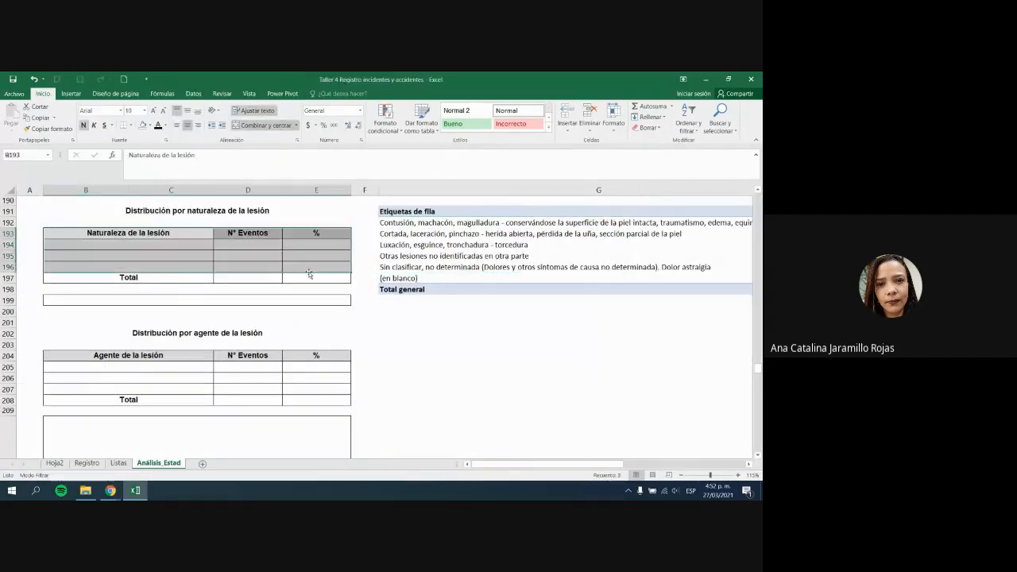
Step: Try inserting rows into the nature table, which the pivot-table warning blocks
click(232, 280)
drag(8, 267, 5, 278)
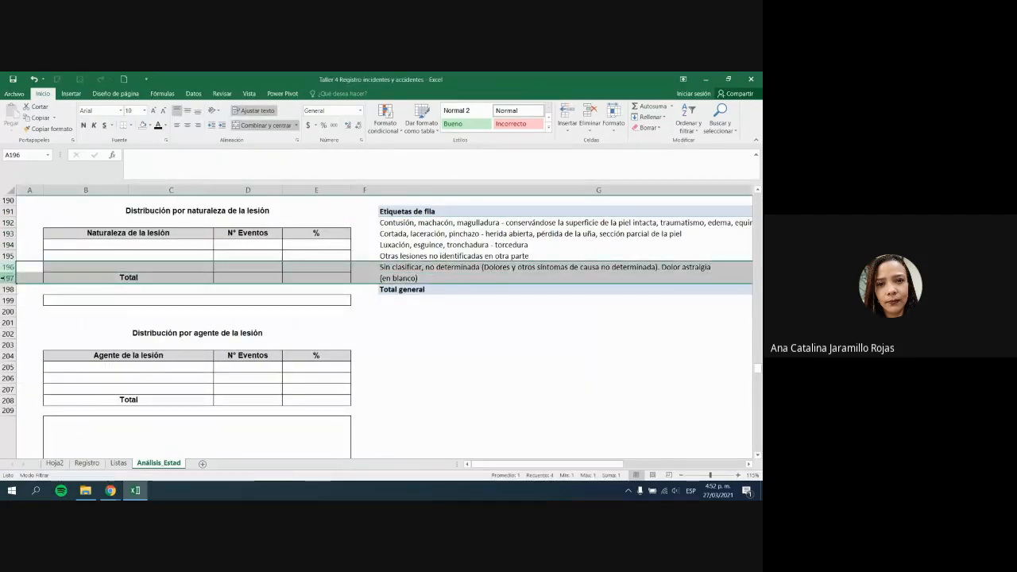
right_click(5, 278)
click(65, 348)
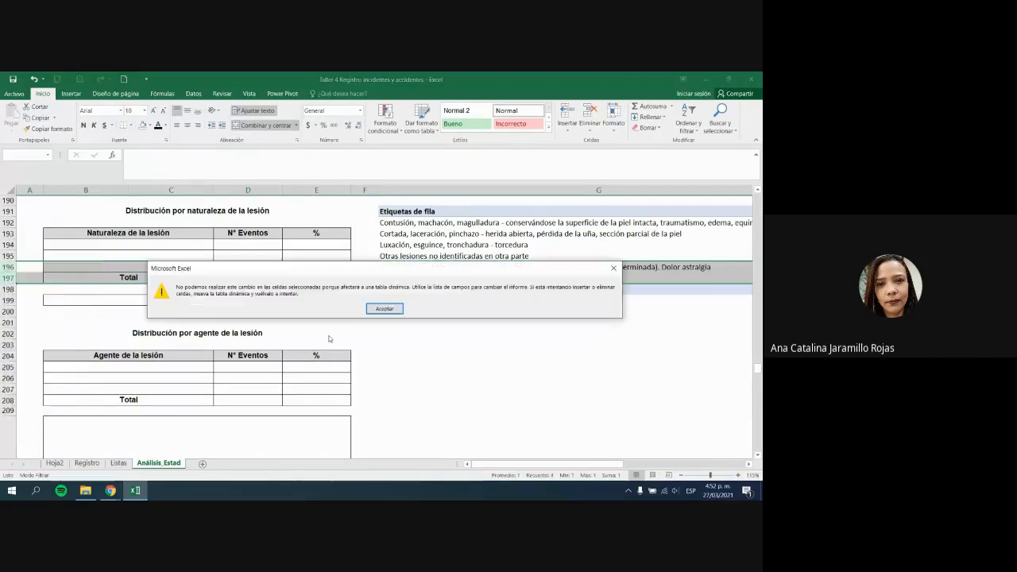
click(397, 310)
drag(163, 269, 307, 256)
right_click(307, 256)
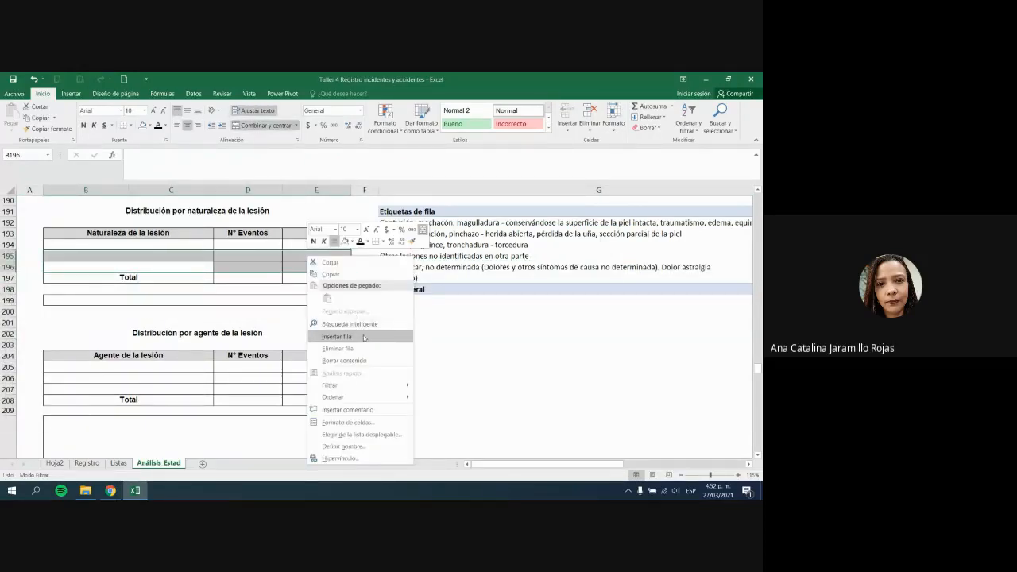
click(350, 337)
click(385, 308)
Step: Attempt to move the pivot table down, then undo with Ctrl+Z until it is removed
click(481, 223)
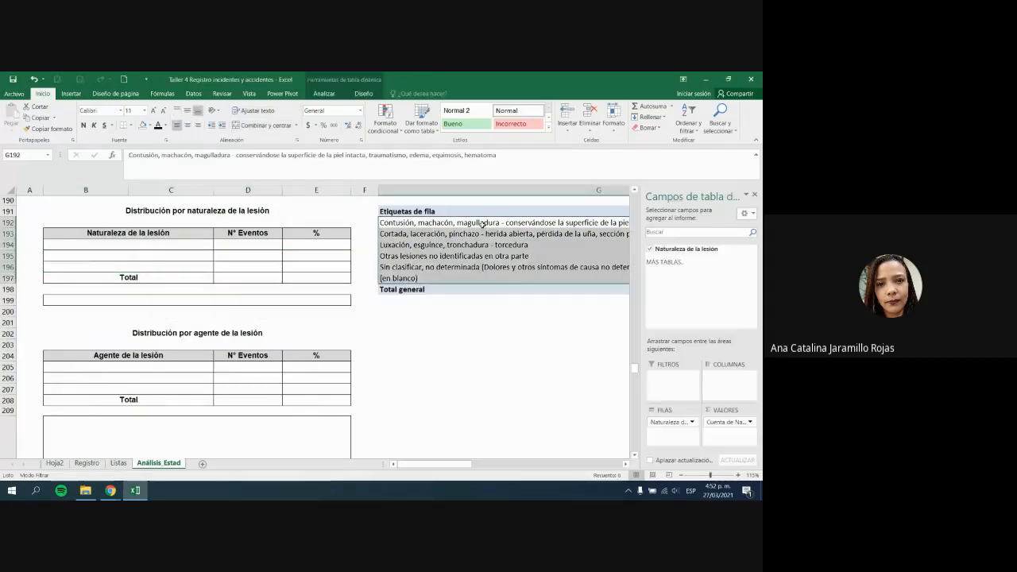
click(443, 210)
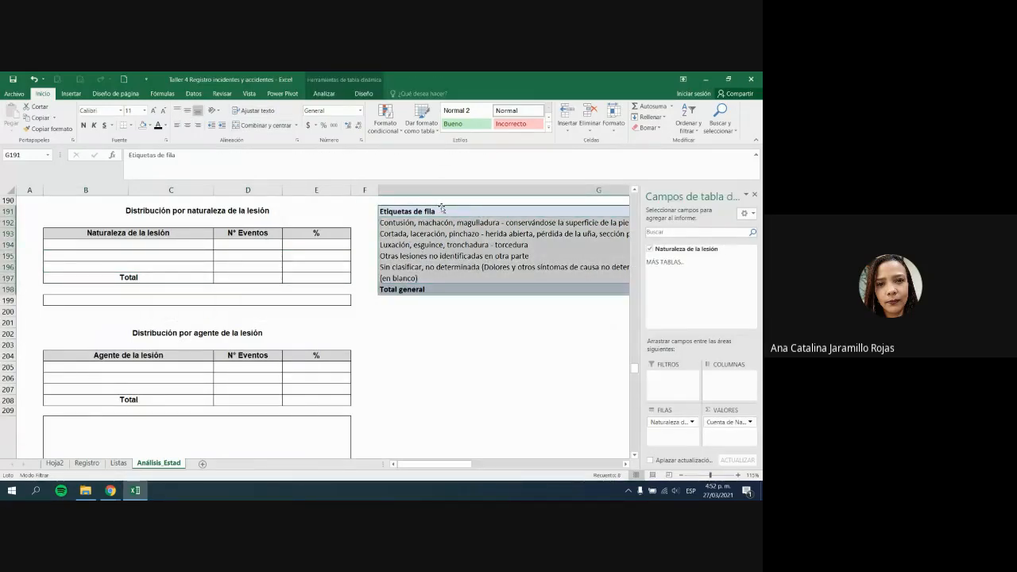
drag(441, 208, 453, 341)
click(385, 308)
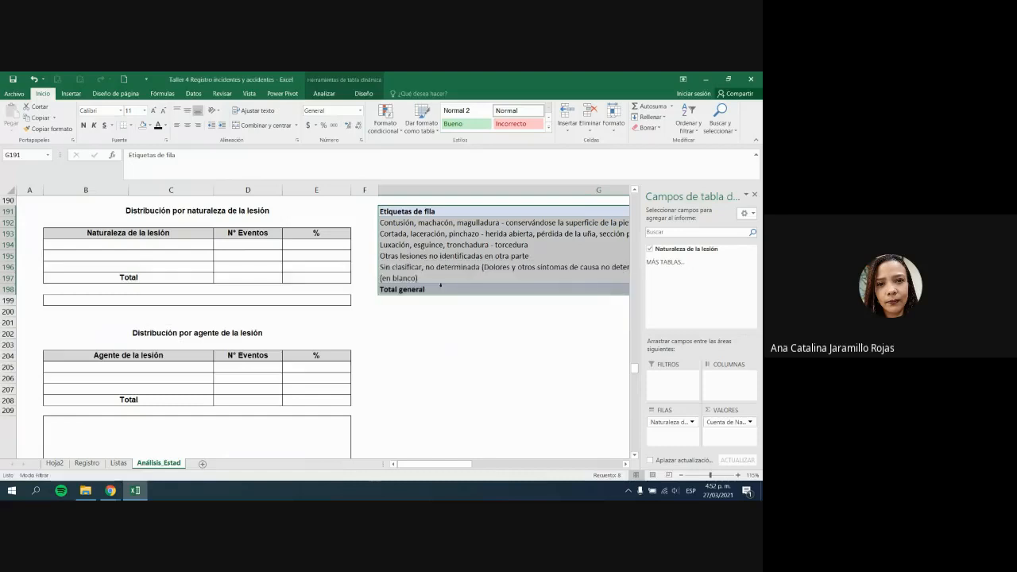
right_click(450, 279)
click(595, 376)
key(ctrl+z)
key(ctrl+z)
click(485, 359)
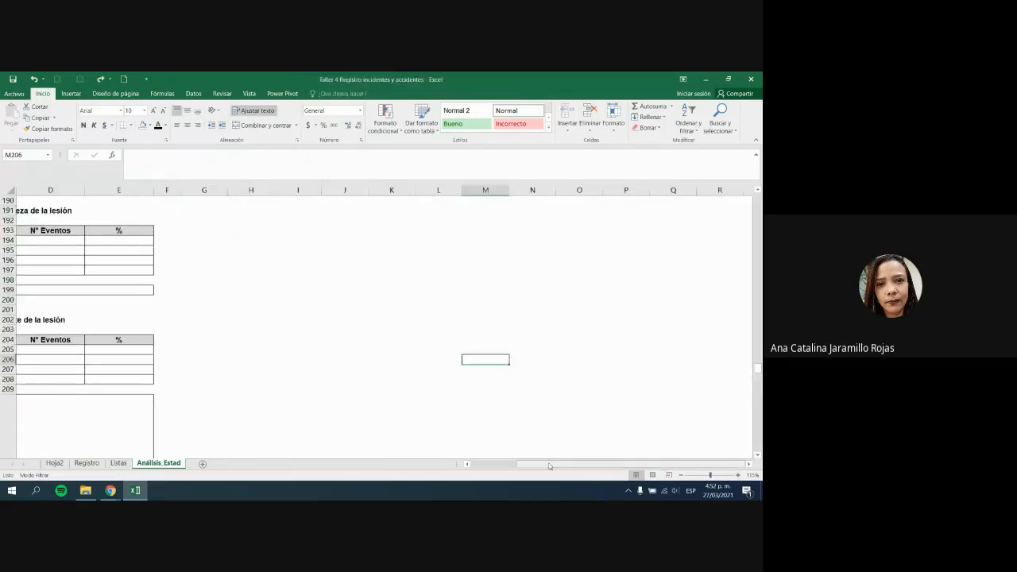
Step: Insert four blank rows at rows 196–199 in the lesion-nature table
drag(8, 259, 8, 290)
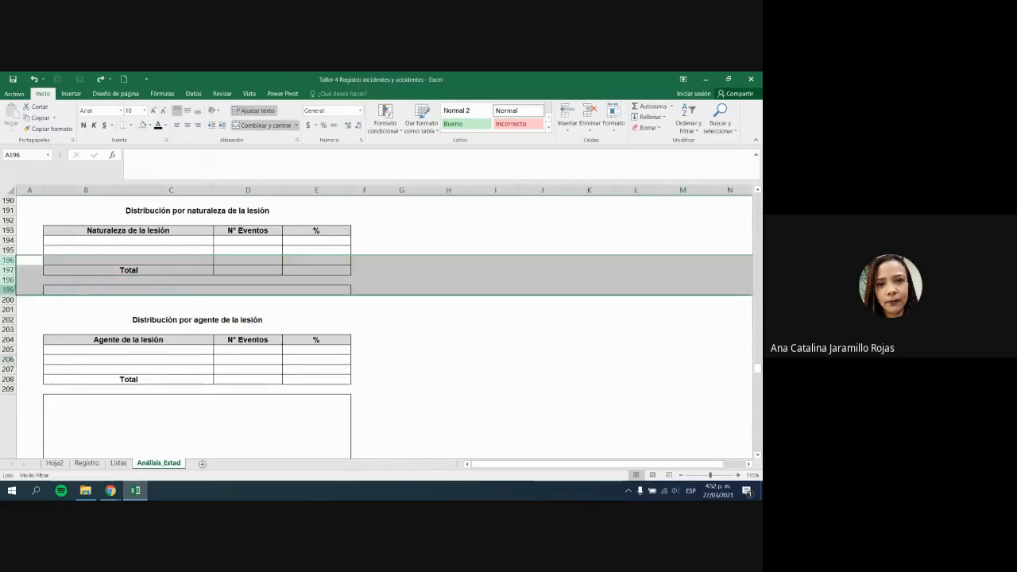
right_click(8, 284)
click(27, 357)
click(447, 309)
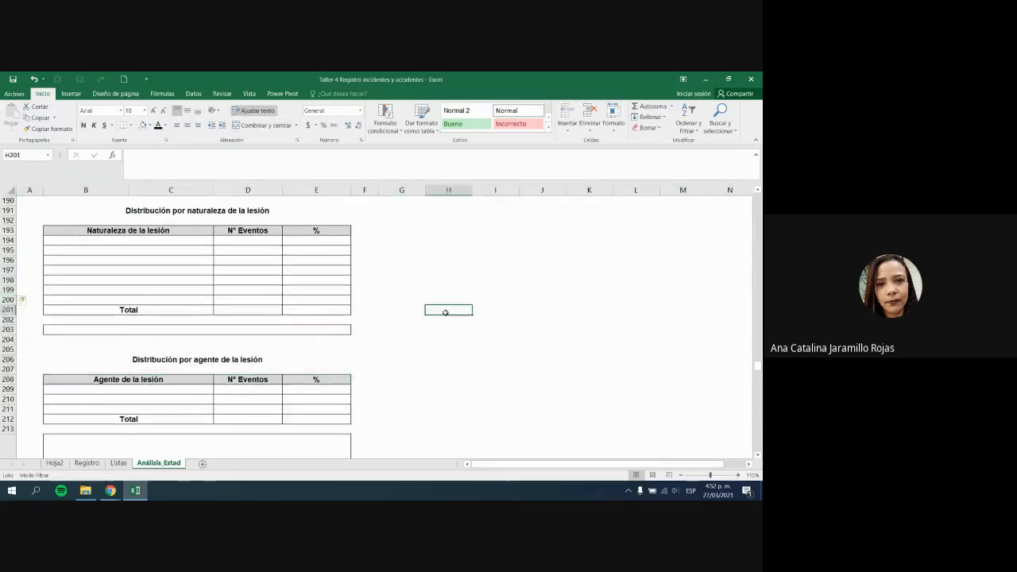
scroll(445, 311, up, 5)
scroll(431, 316, down, 6)
scroll(419, 326, up, 1)
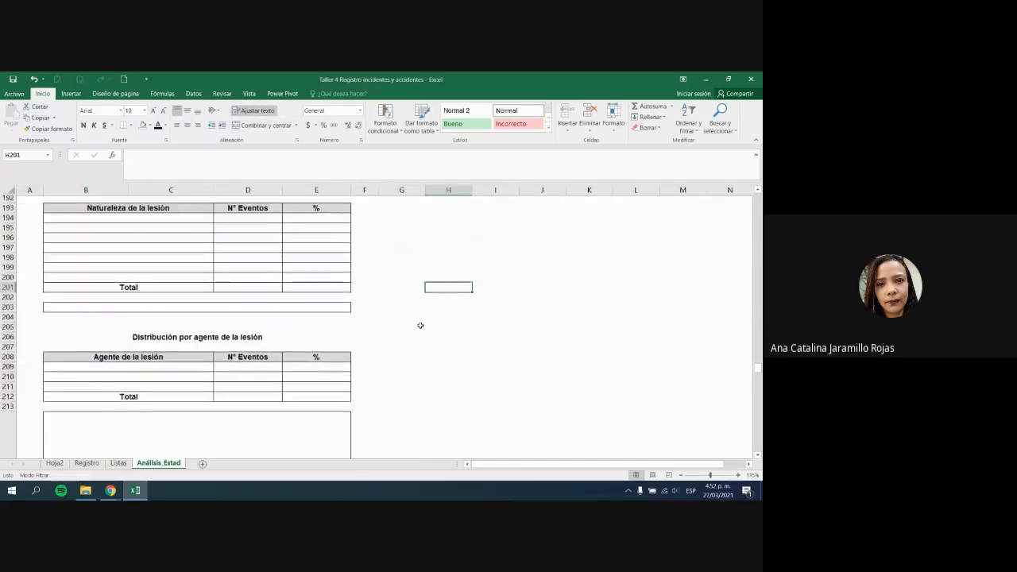
click(431, 219)
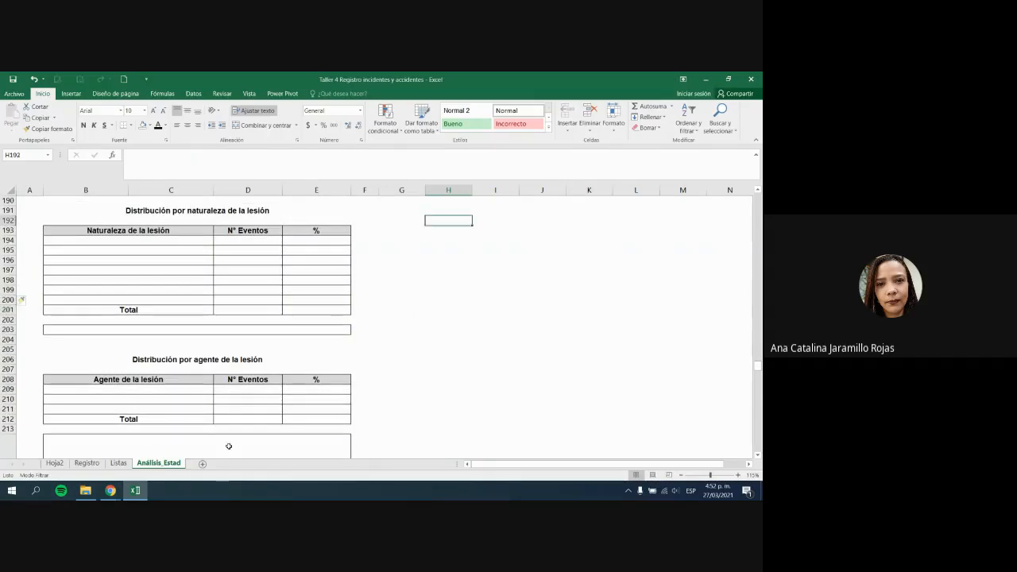
click(87, 464)
Step: Create a pivot table from the lesion-nature column at Análisis_Estad!G193
click(70, 94)
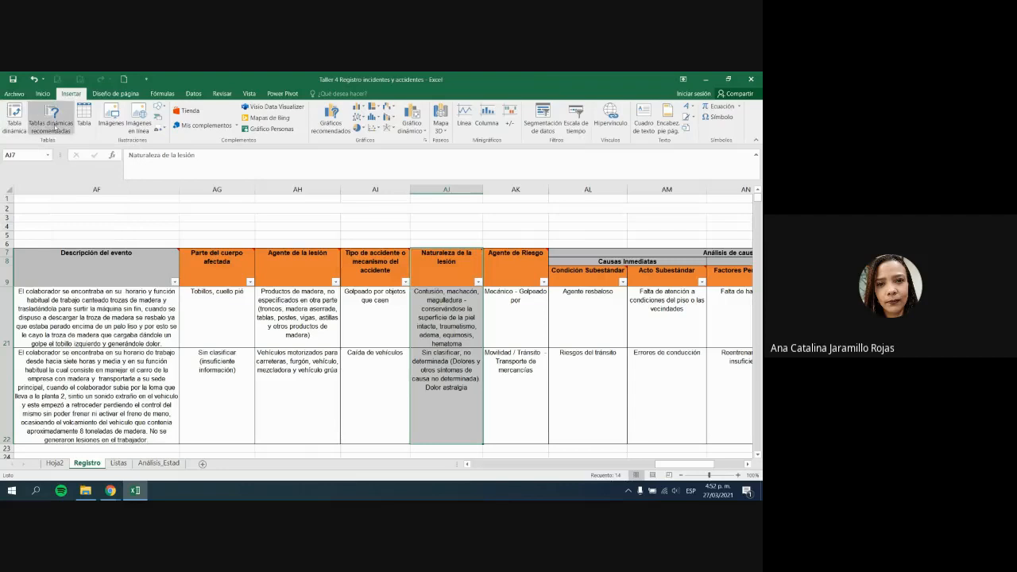
click(14, 121)
click(535, 337)
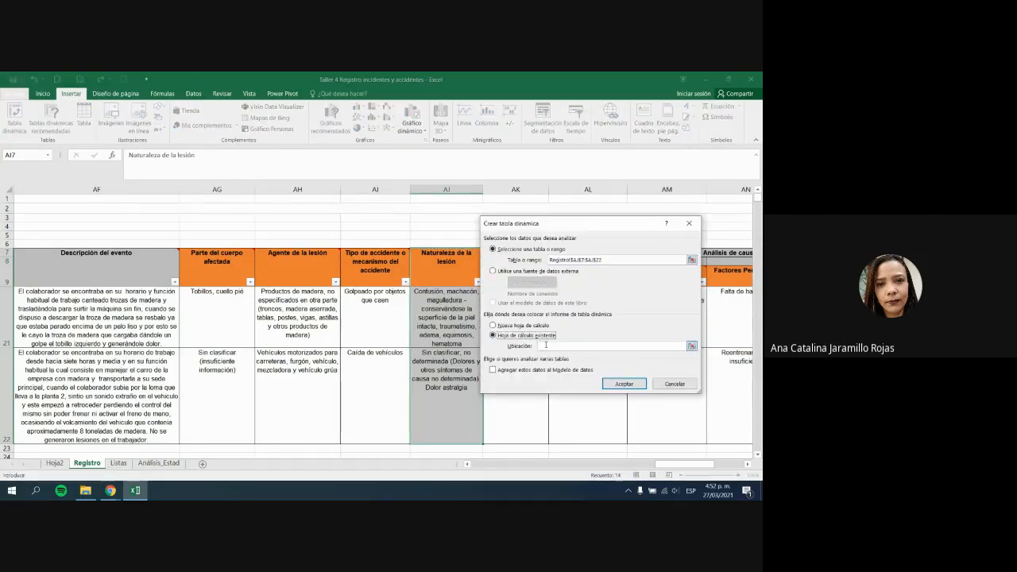
click(157, 464)
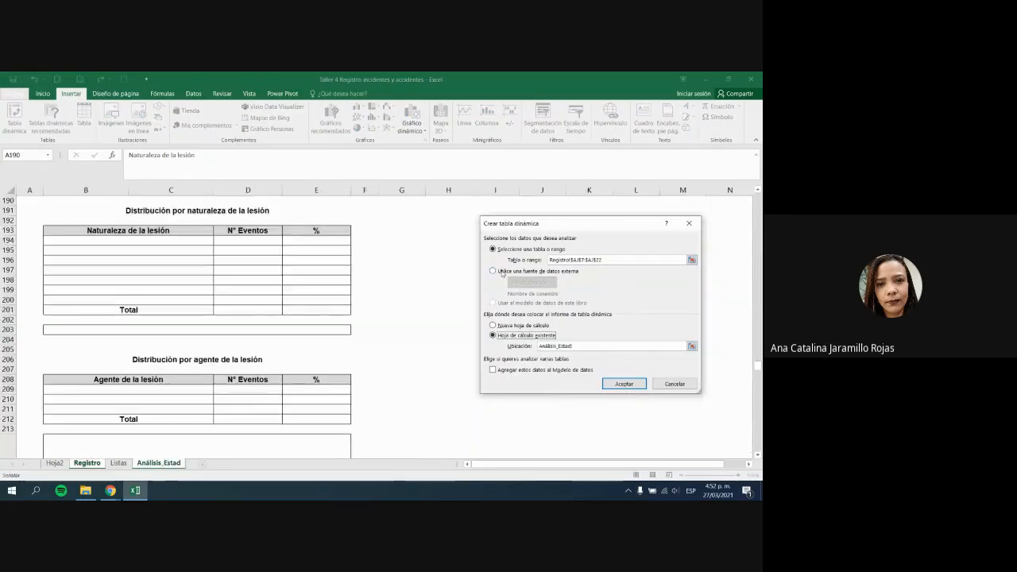
click(424, 227)
click(632, 386)
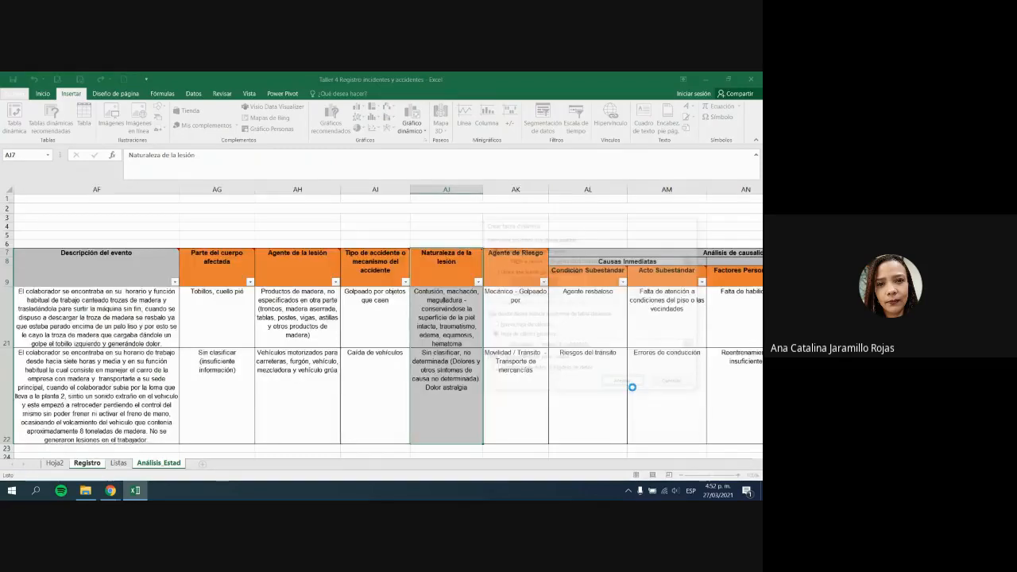
Step: Put Naturaleza de la lesión in rows and values, totalling 13, and select labels G194:G198
drag(670, 251, 676, 425)
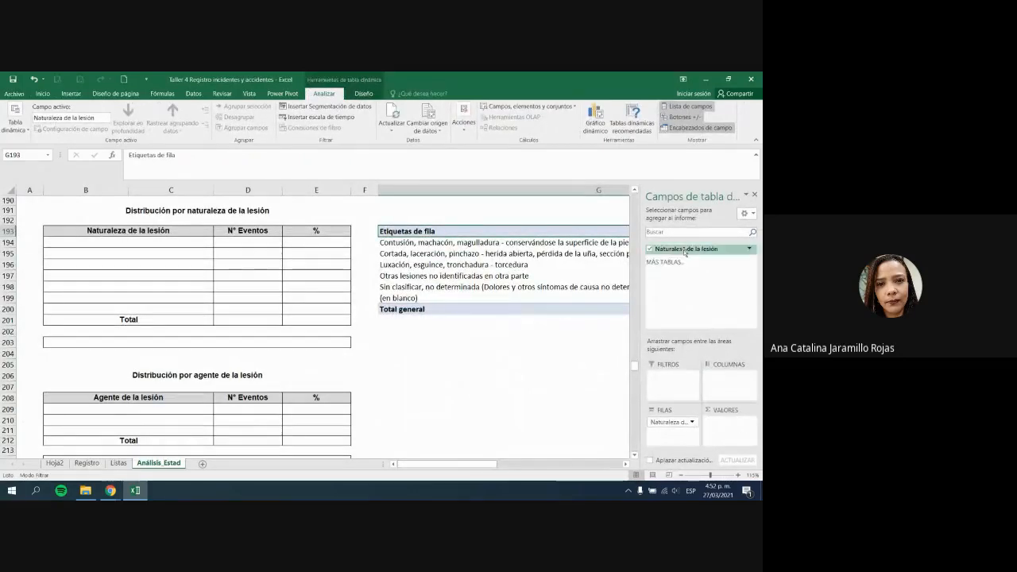
drag(685, 251, 728, 425)
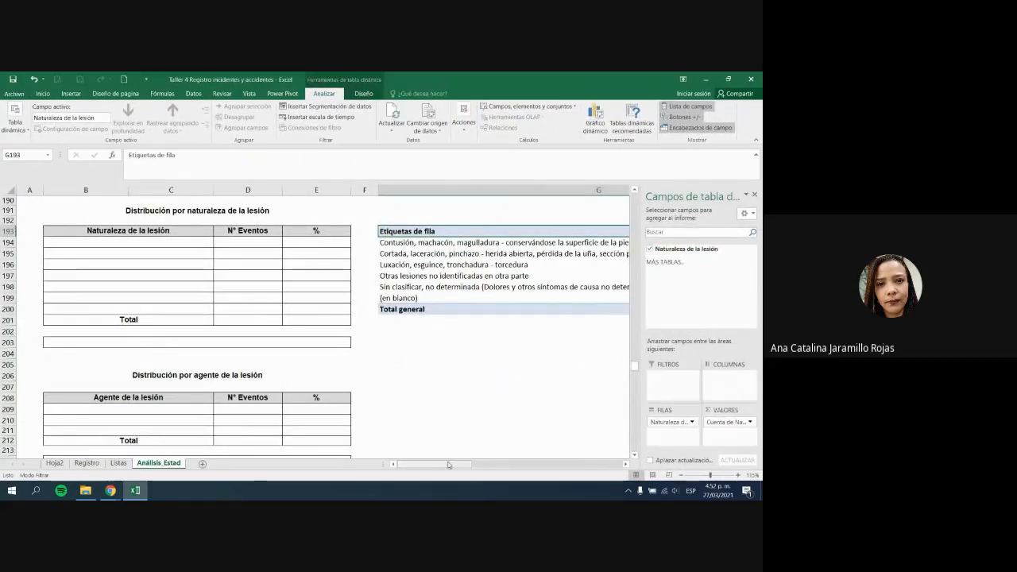
drag(449, 465, 509, 465)
click(600, 398)
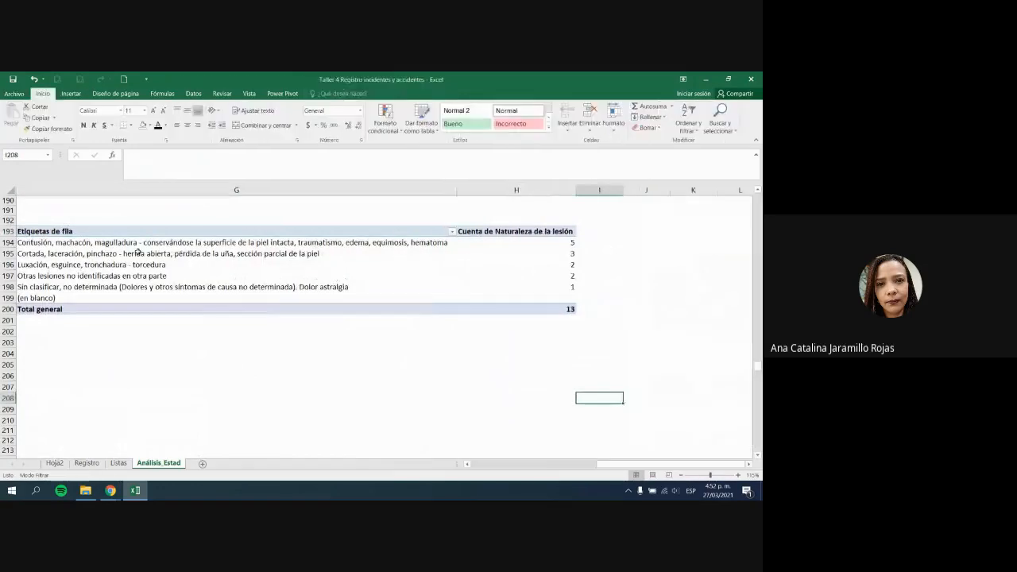
drag(108, 241, 114, 276)
click(114, 275)
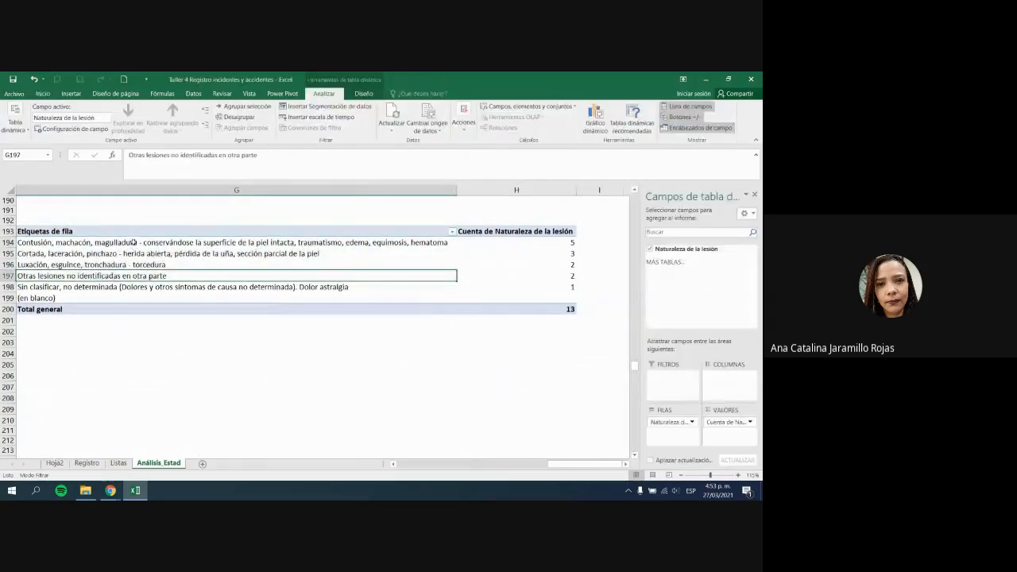
drag(133, 242, 147, 289)
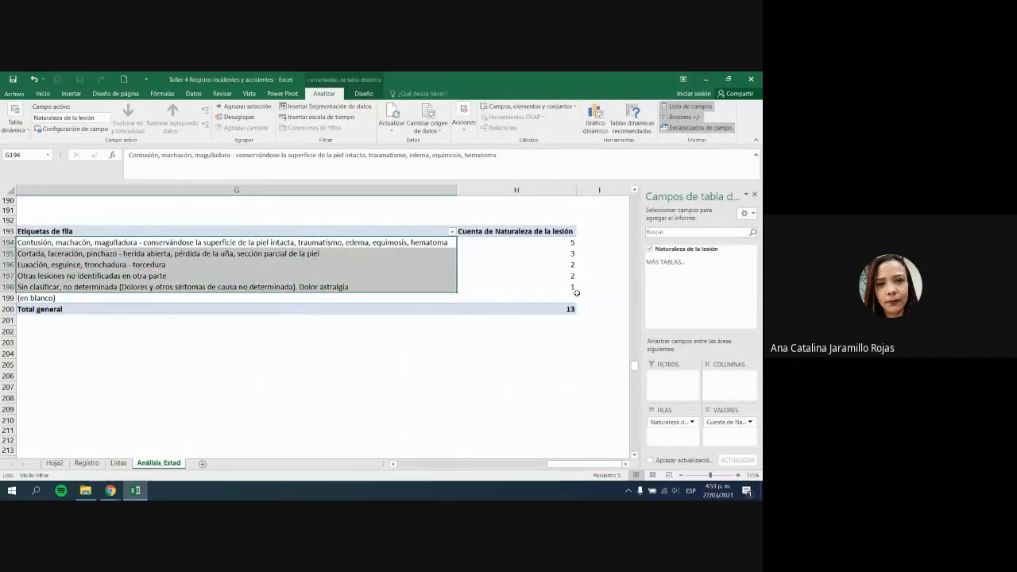
Step: Copy the five pivot injury-nature labels and paste into B194, which fails on merged cells
click(550, 307)
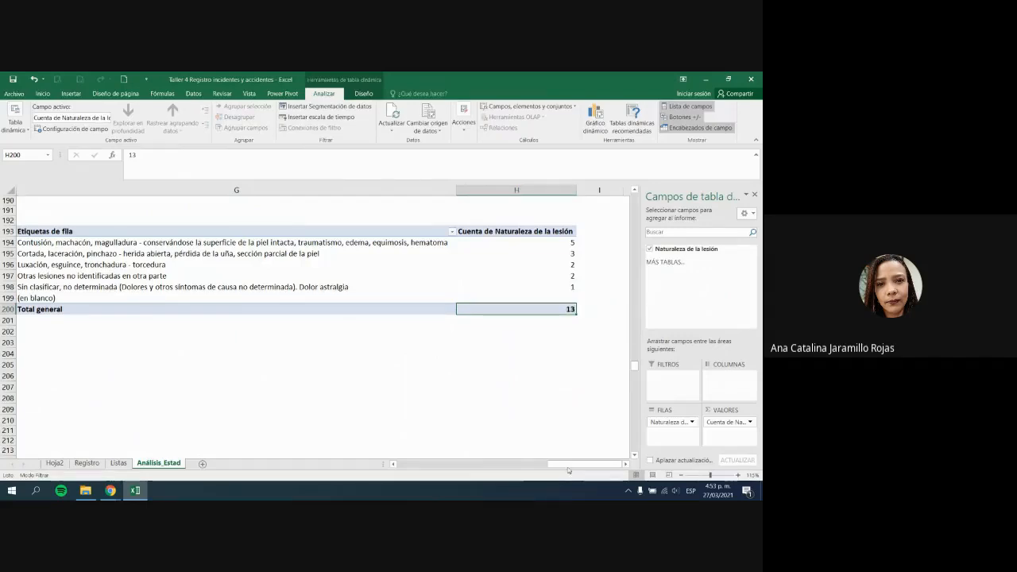
drag(567, 464, 481, 465)
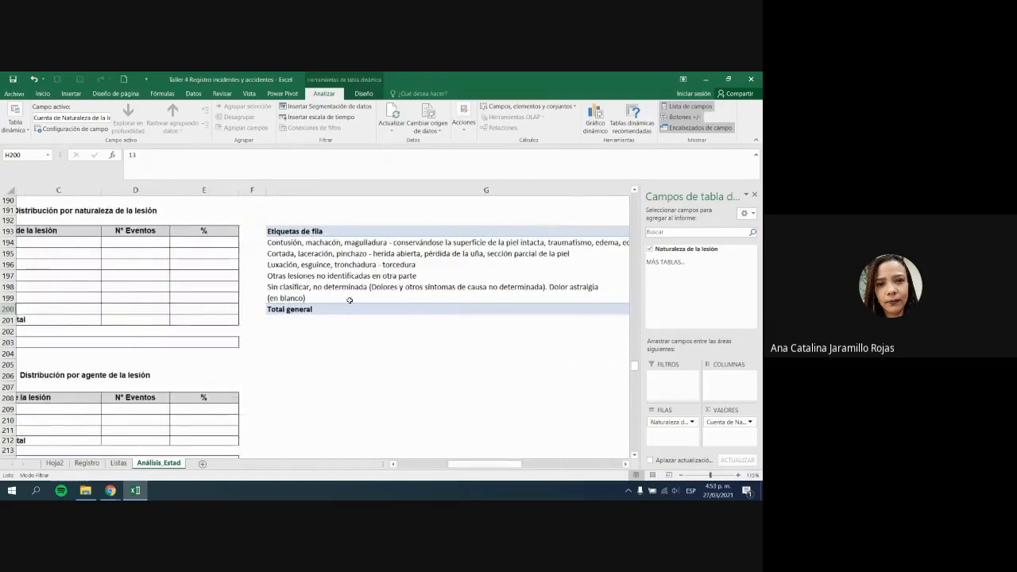
drag(307, 239, 312, 291)
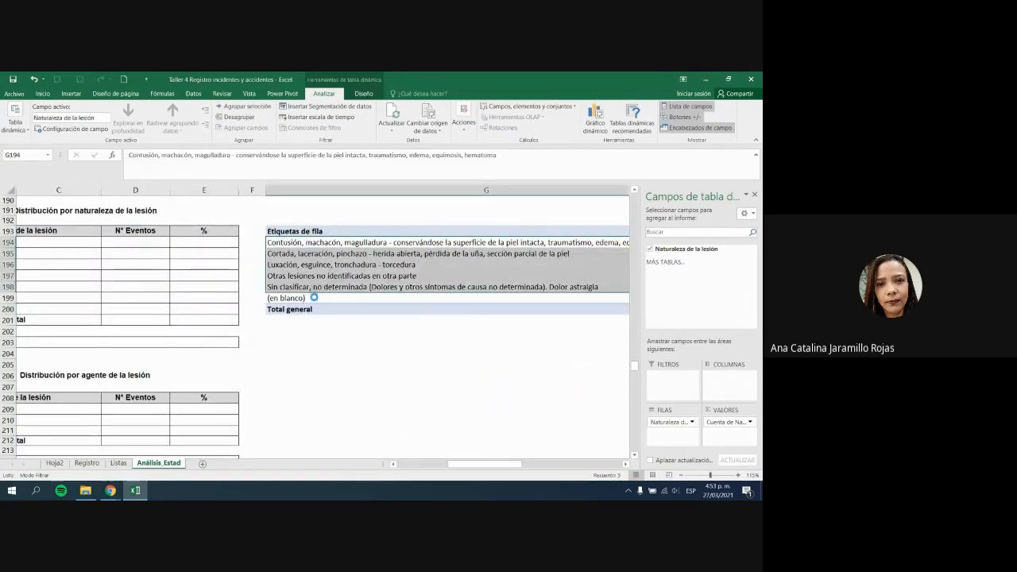
key(ctrl+c)
drag(484, 464, 434, 464)
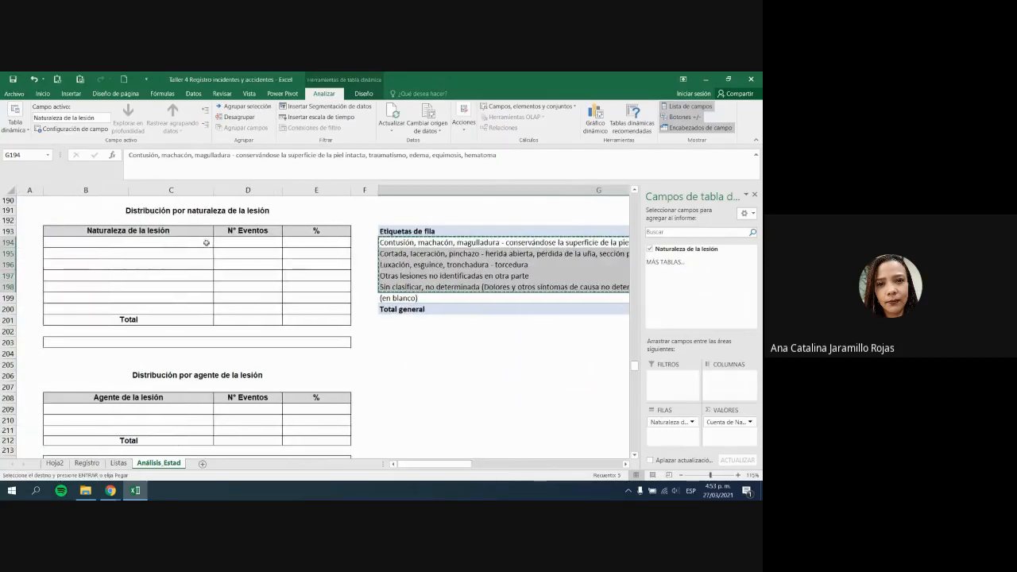
click(195, 242)
key(ctrl+v)
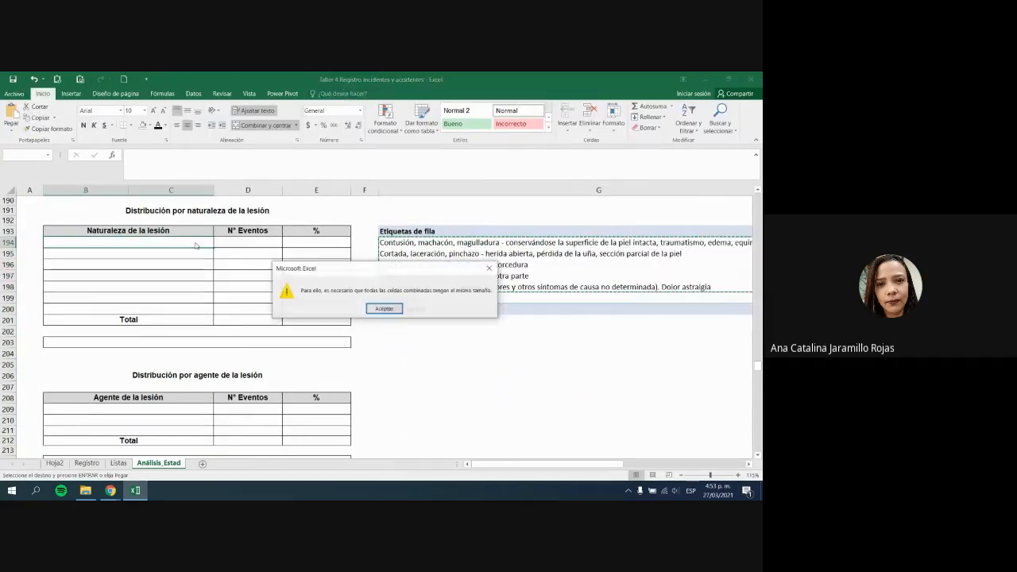
click(387, 308)
click(367, 311)
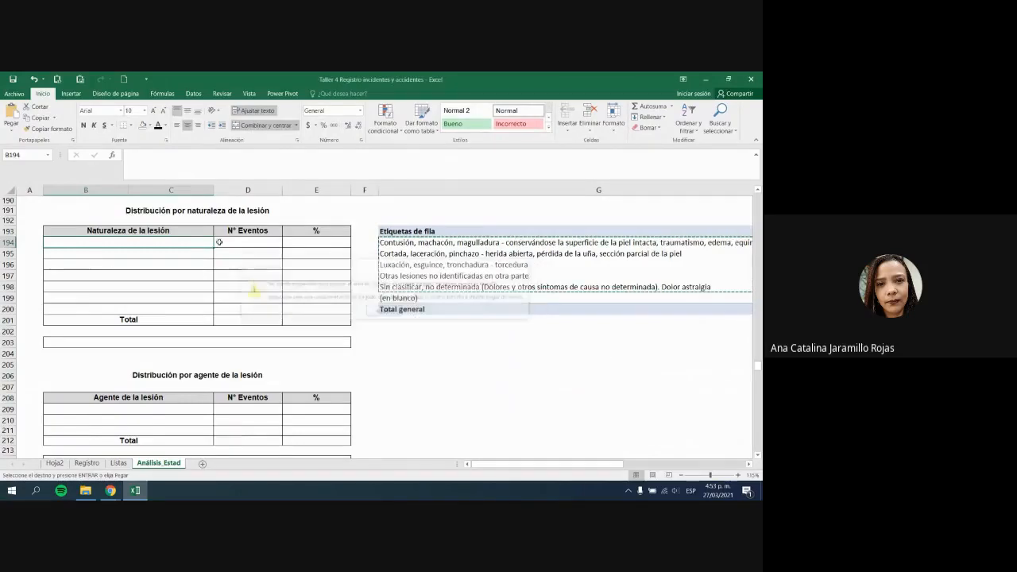
Step: Retry pasting the labels into B194 as values, dismissing the repeated merged-cell errors
click(11, 130)
click(11, 192)
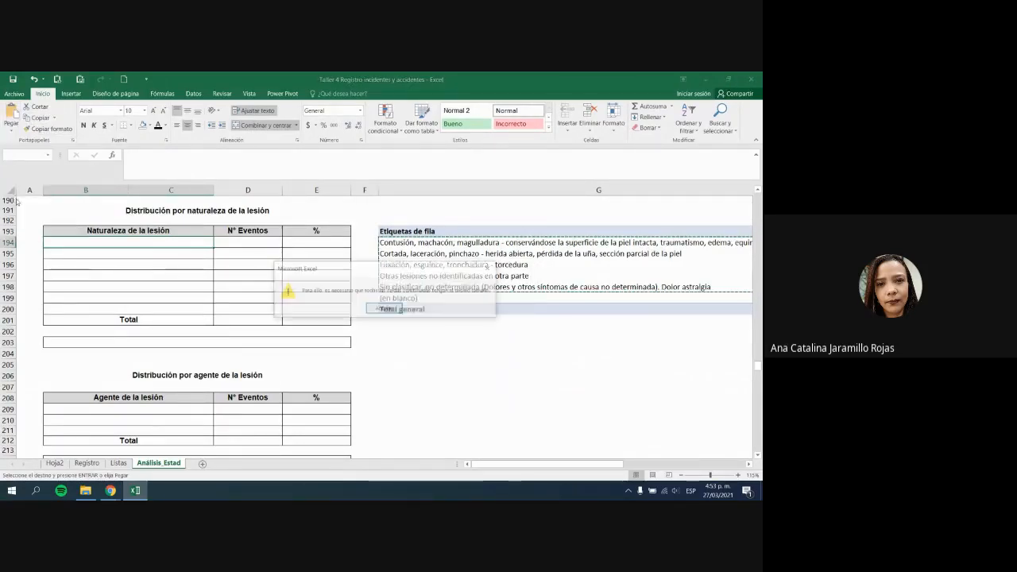
click(385, 309)
click(386, 311)
drag(418, 242, 418, 287)
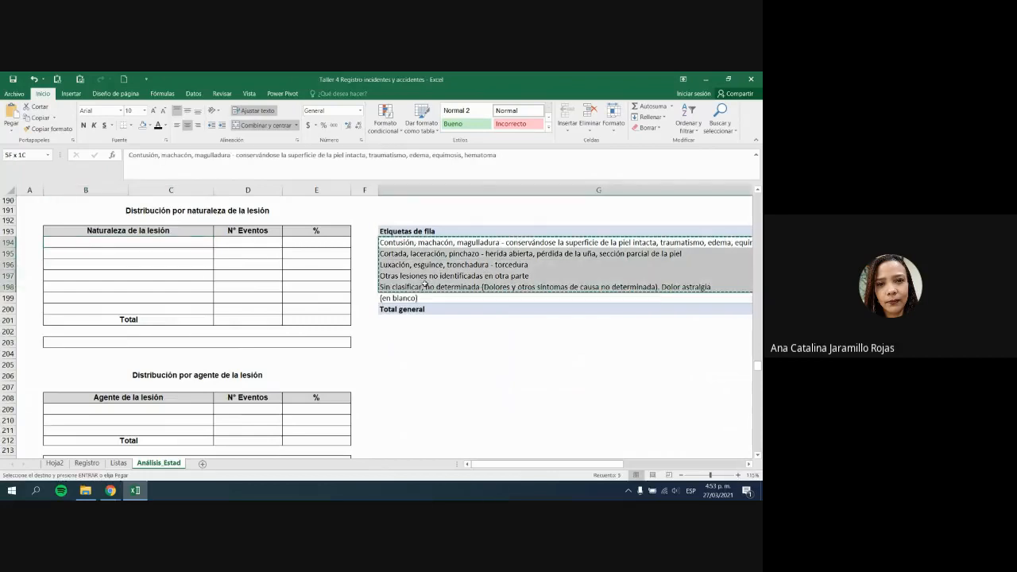
click(117, 241)
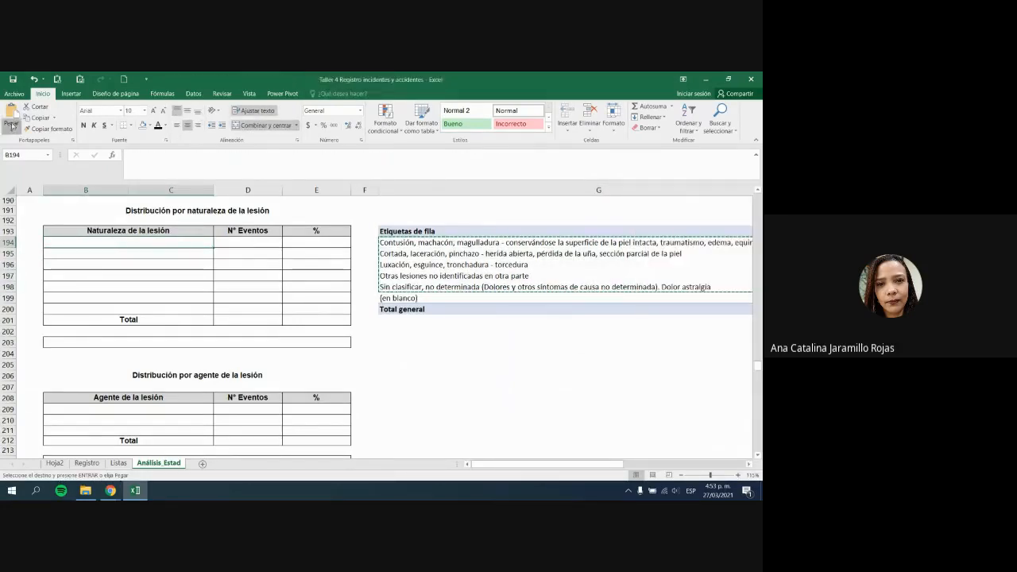
click(12, 126)
click(374, 313)
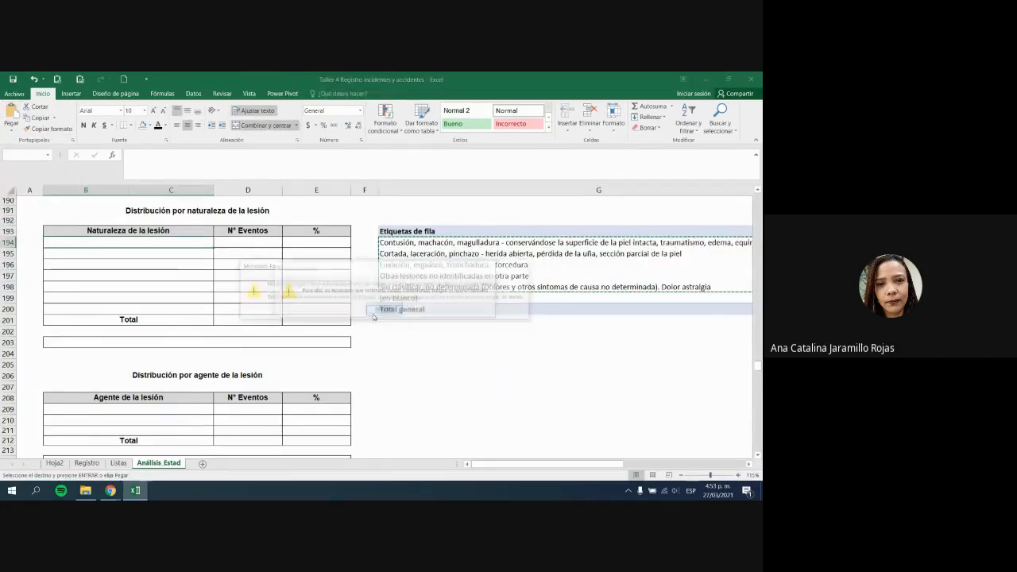
key(Return)
Step: Unmerge the name cells B194:C199 and copy the pivot labels G194:G198 again
drag(208, 241, 180, 312)
click(259, 127)
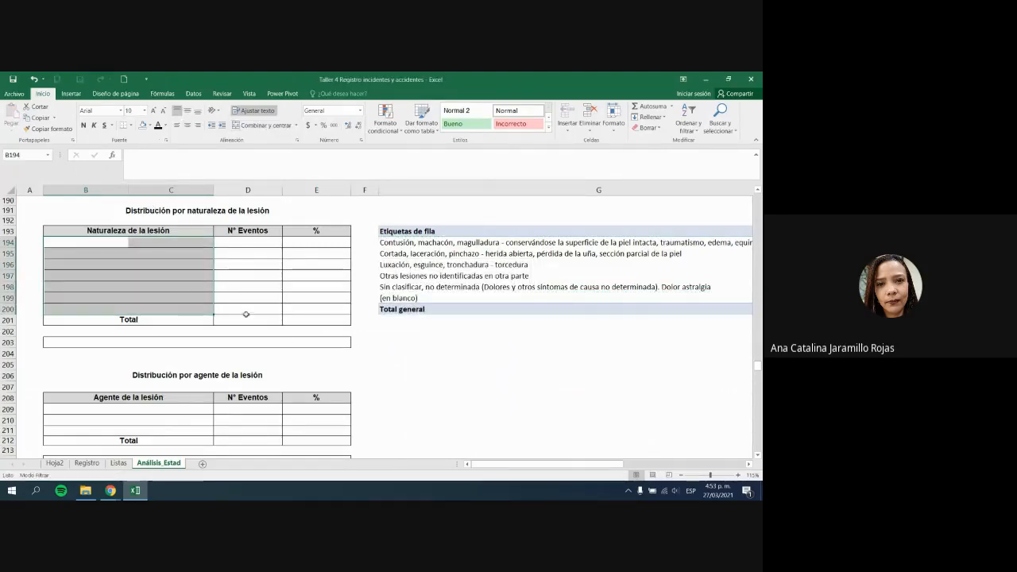
drag(171, 252, 171, 298)
drag(431, 243, 432, 287)
key(ctrl+c)
click(95, 243)
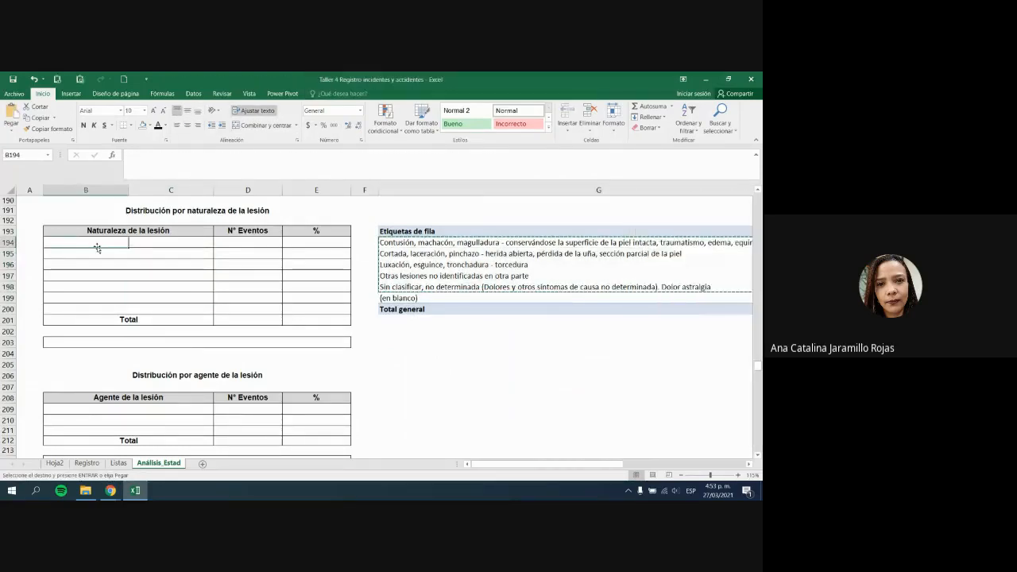
Step: Paste the five injury-nature labels into B194:B198
key(ctrl+v)
click(236, 352)
click(107, 280)
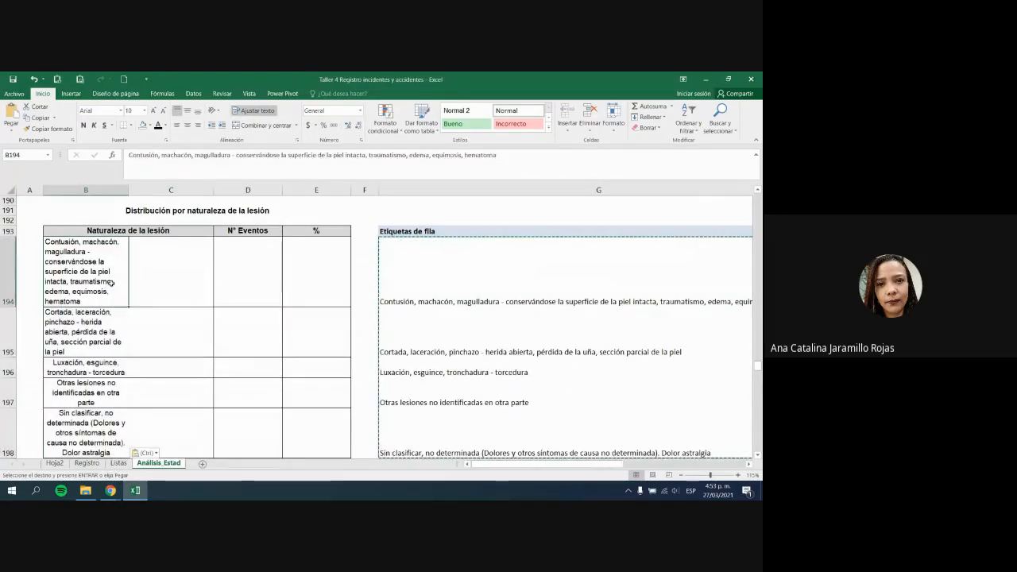
scroll(113, 297, down, 1)
drag(103, 258, 110, 379)
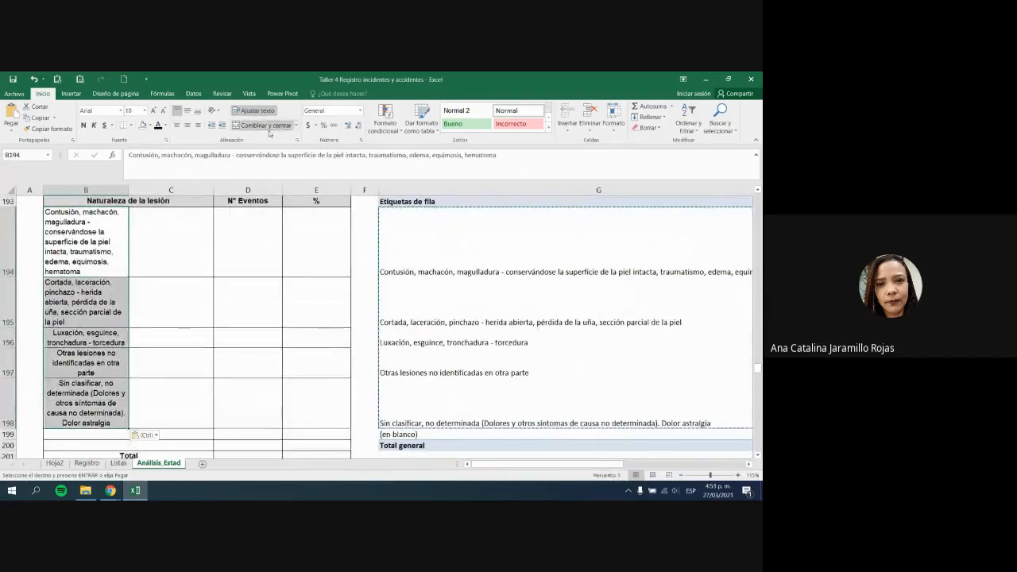
Step: Turn off text wrapping on B194:B198 and left-align the labels
click(252, 110)
click(391, 330)
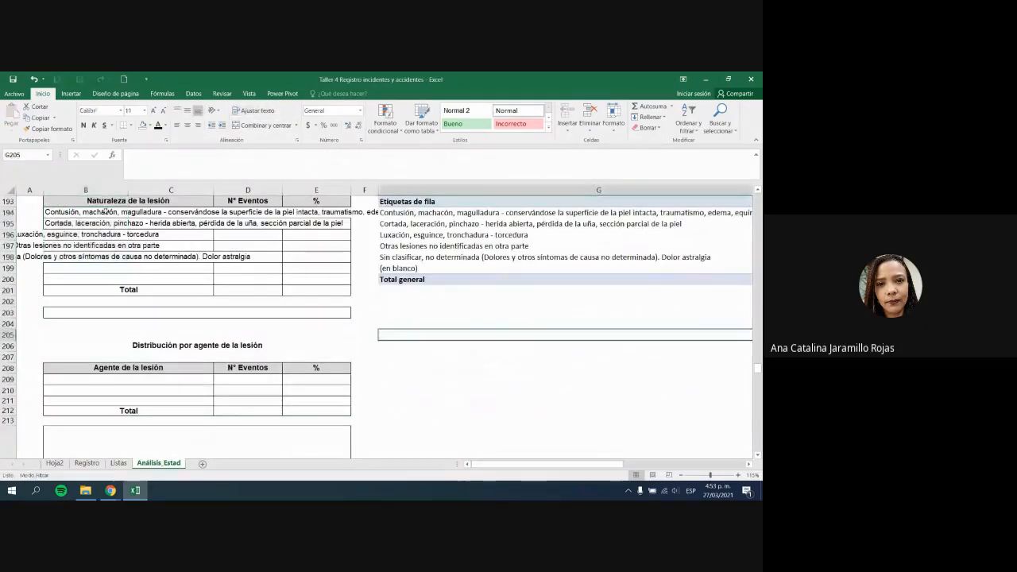
drag(105, 212, 107, 256)
click(177, 124)
click(530, 379)
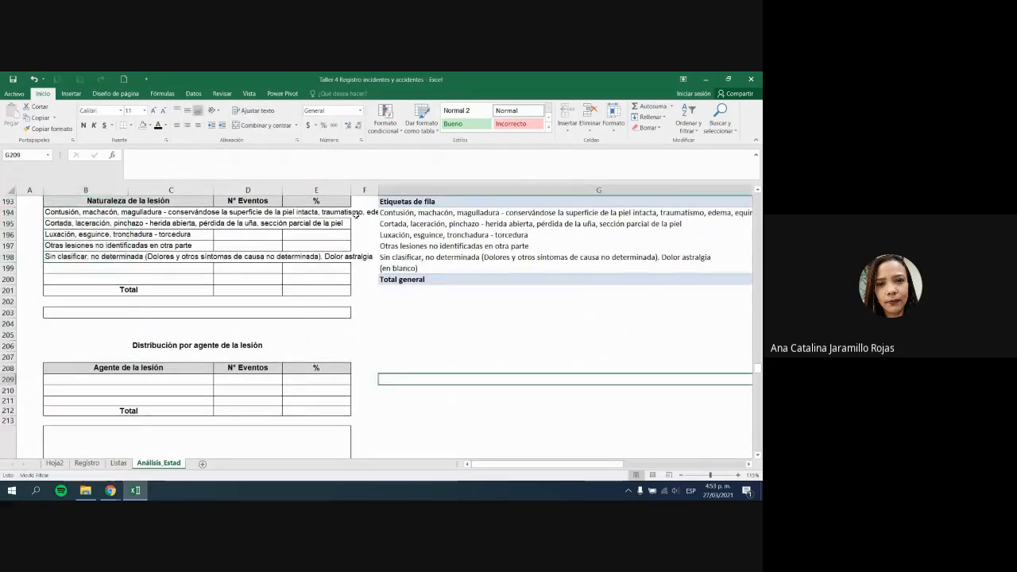
scroll(191, 293, up, 1)
drag(92, 244, 118, 288)
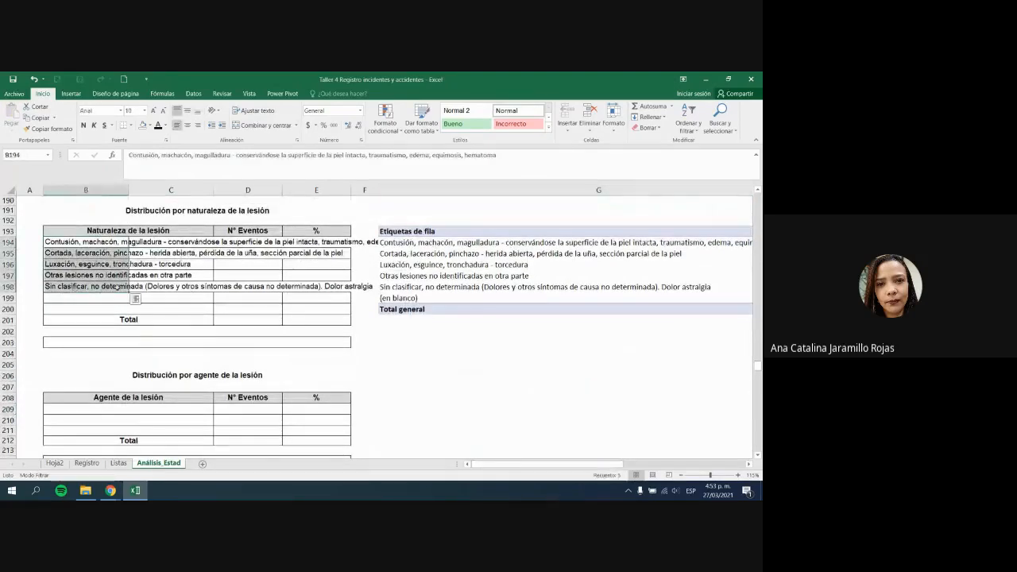
drag(409, 241, 410, 289)
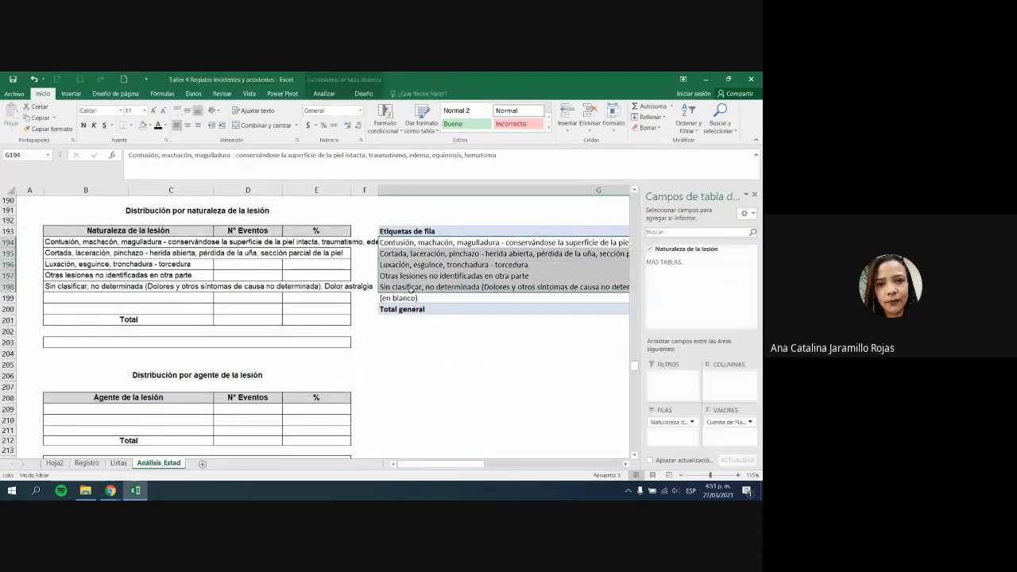
Step: Paste the nature pivot's counts H194:H198 into D194 of the N° Eventos column
click(224, 291)
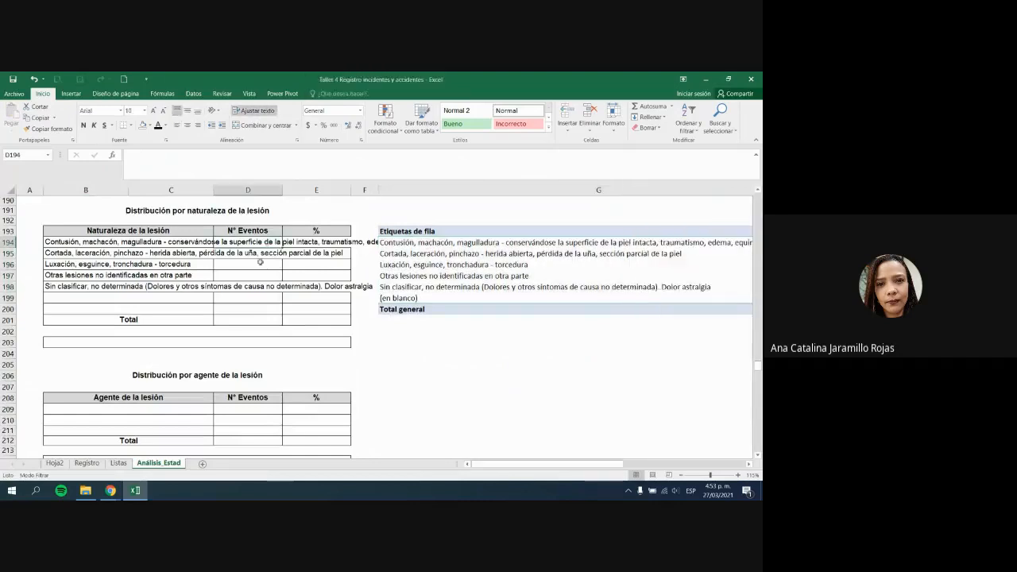
key(Up)
drag(556, 464, 677, 474)
drag(663, 242, 664, 288)
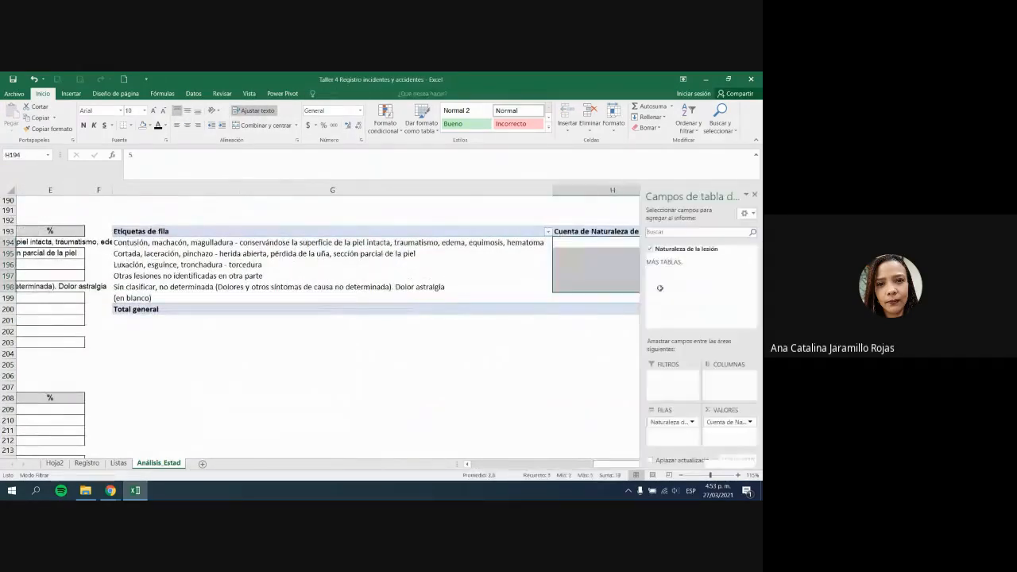
drag(549, 465, 421, 464)
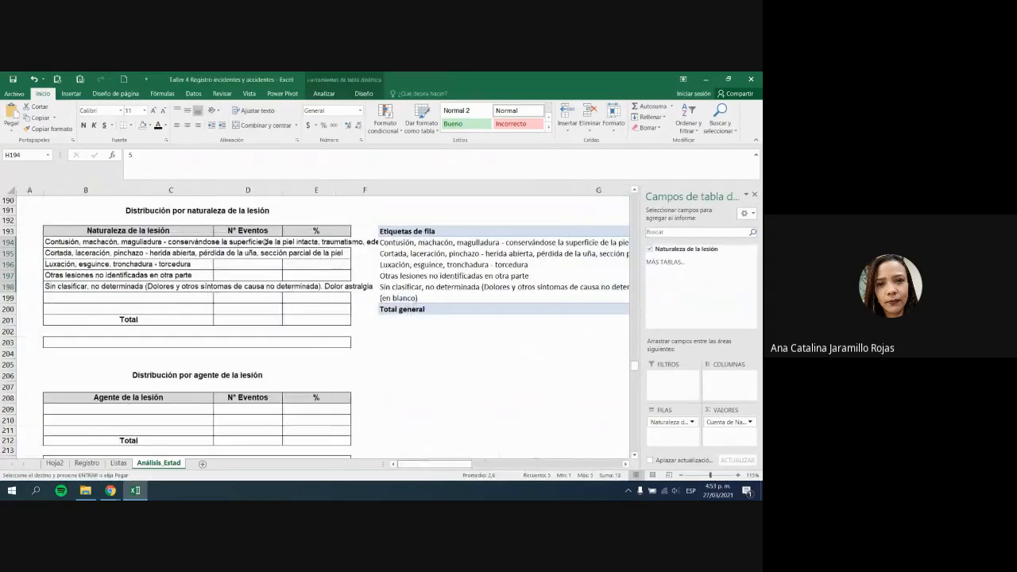
click(266, 241)
key(ctrl+v)
click(171, 237)
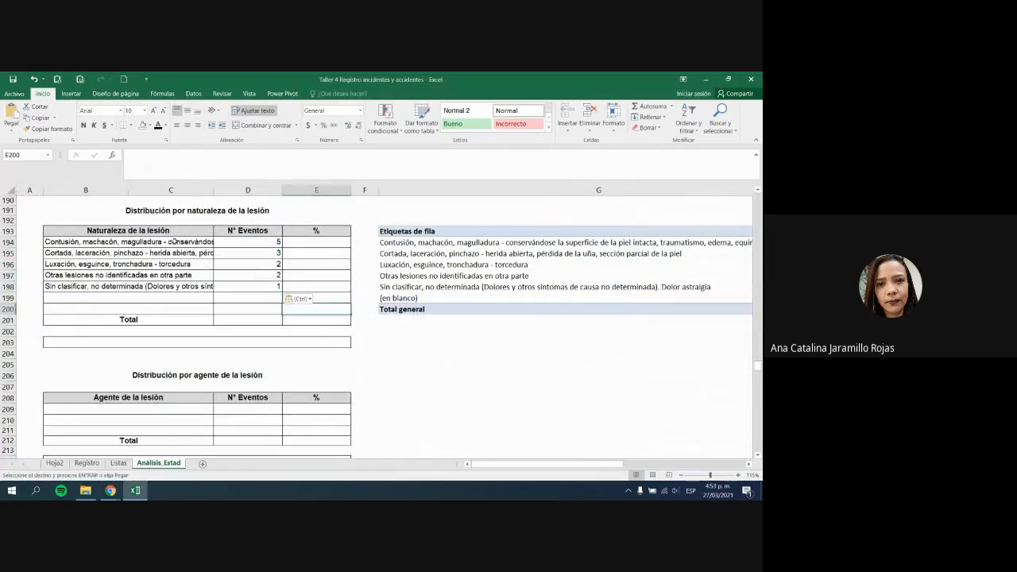
Step: Check each pasted injury-nature label in B194:B198 against its count
drag(57, 243, 183, 288)
click(188, 303)
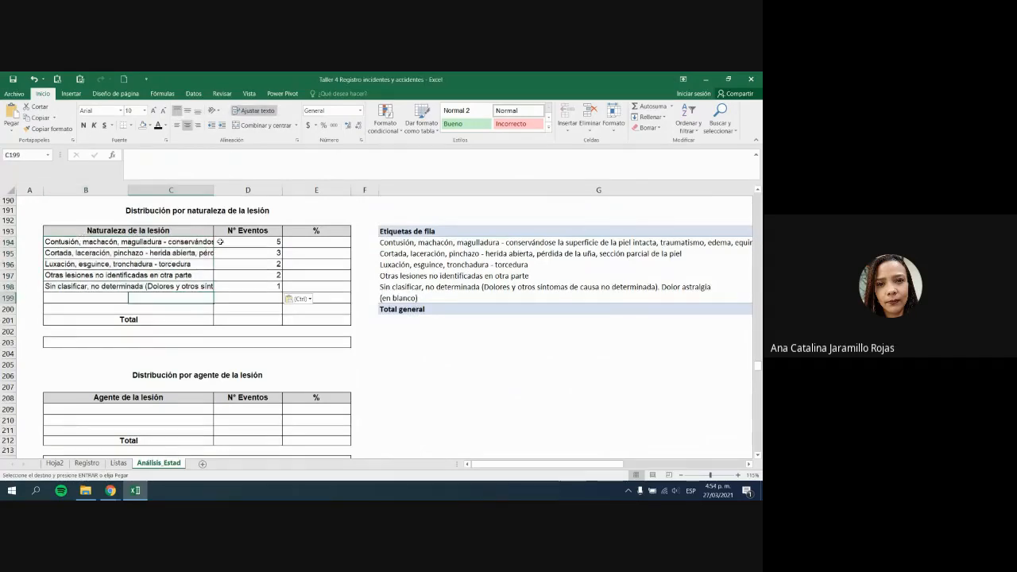
click(56, 245)
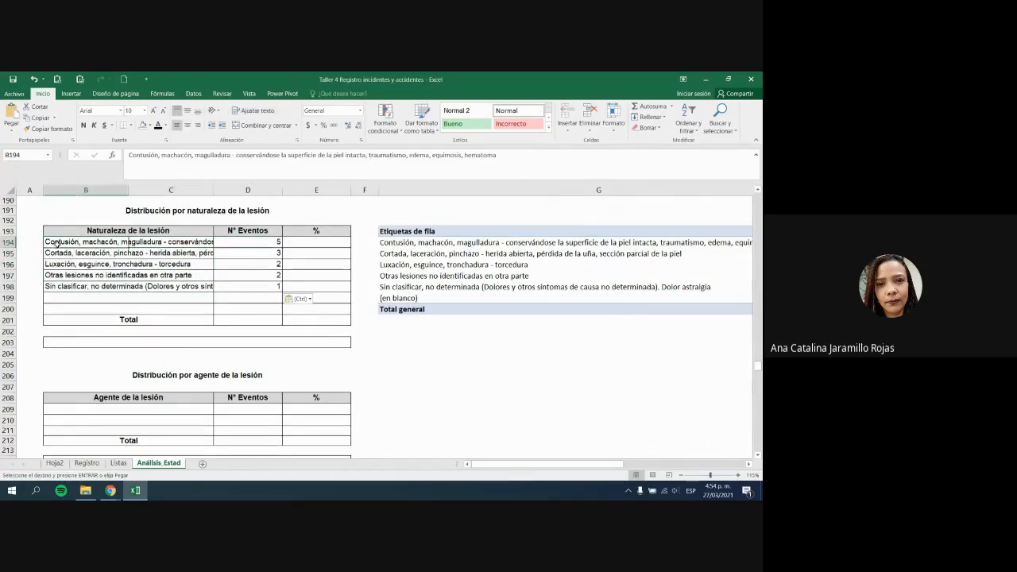
click(63, 253)
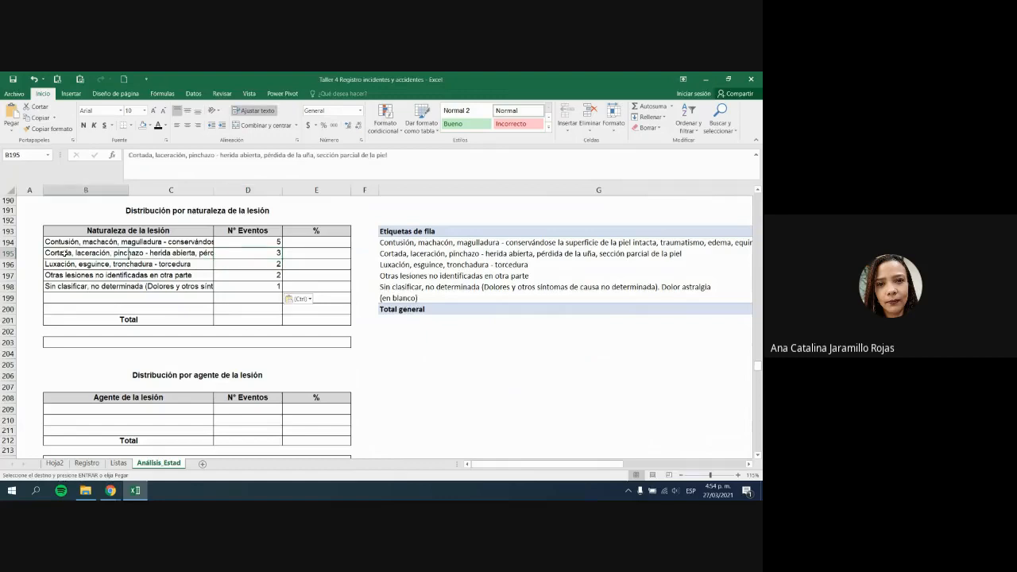
click(255, 266)
click(58, 263)
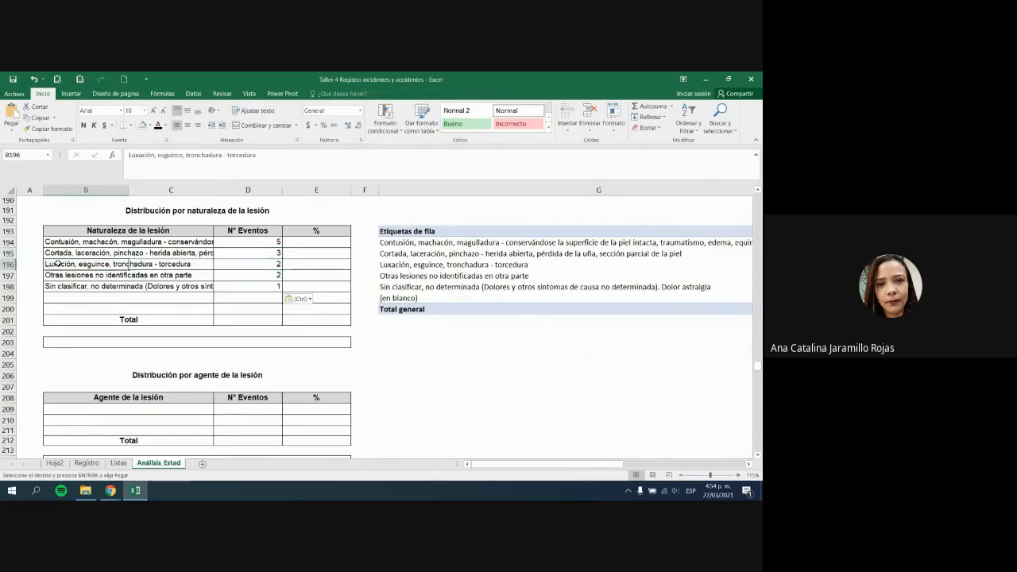
click(276, 287)
click(270, 275)
click(72, 274)
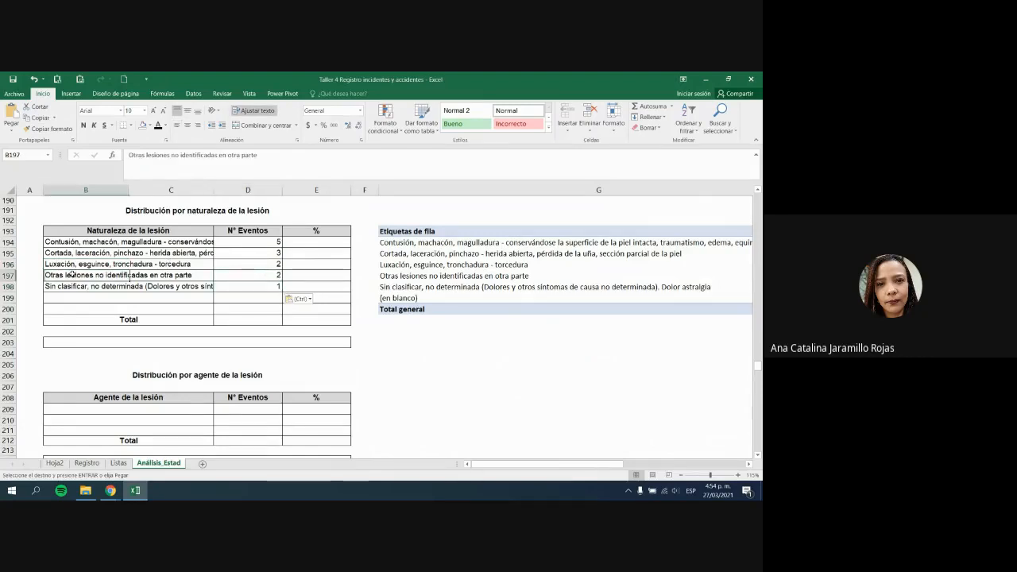
click(270, 286)
click(117, 289)
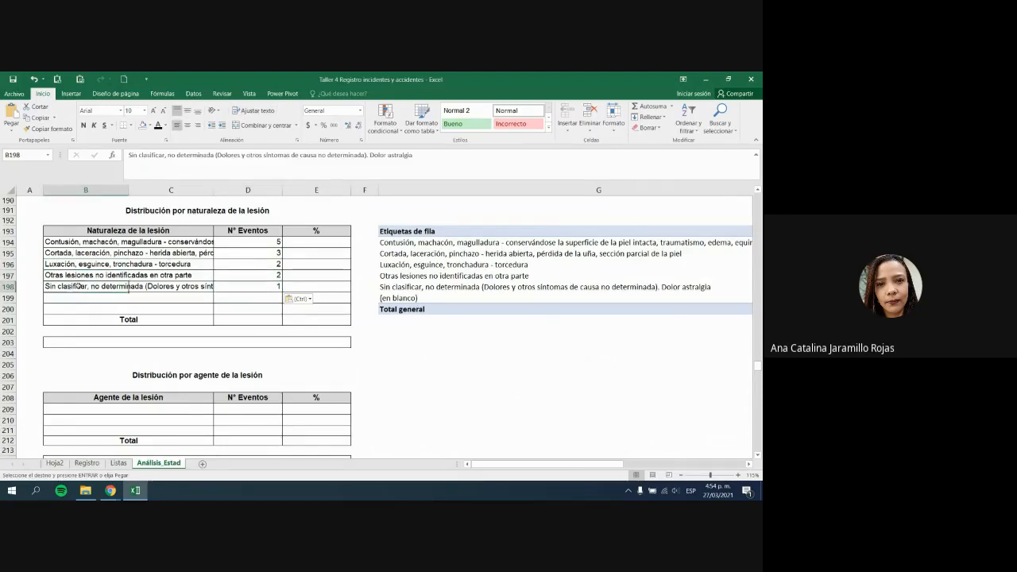
click(245, 288)
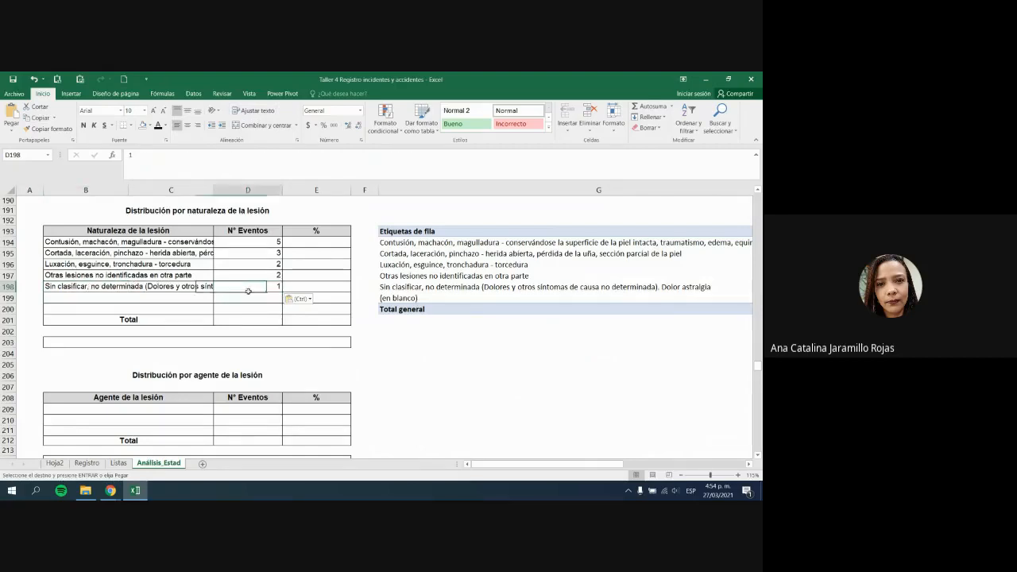
click(62, 277)
click(72, 285)
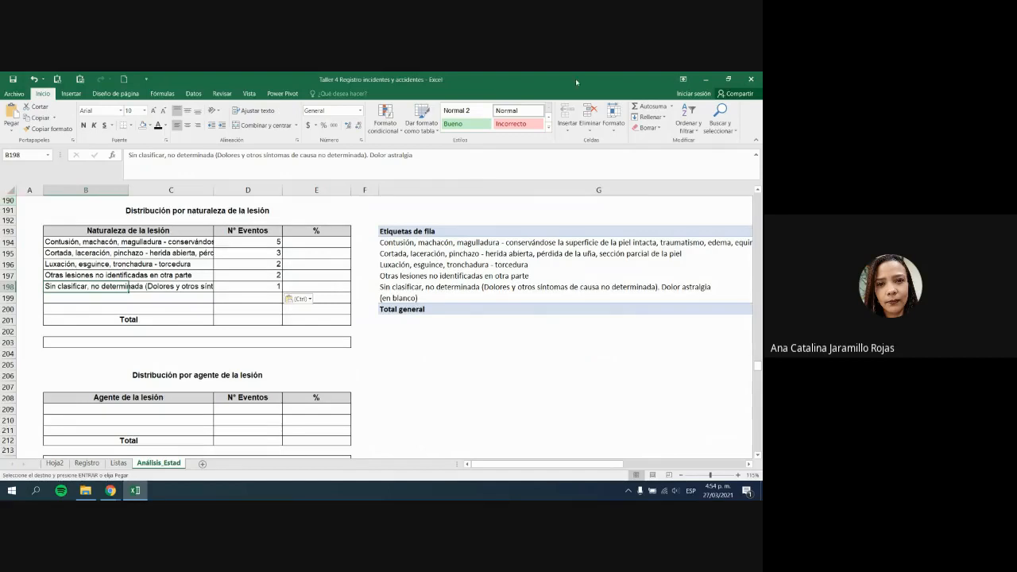
Step: Select the nature pivot's row labels G194:G199 and cancel the pending copy
click(602, 295)
click(572, 272)
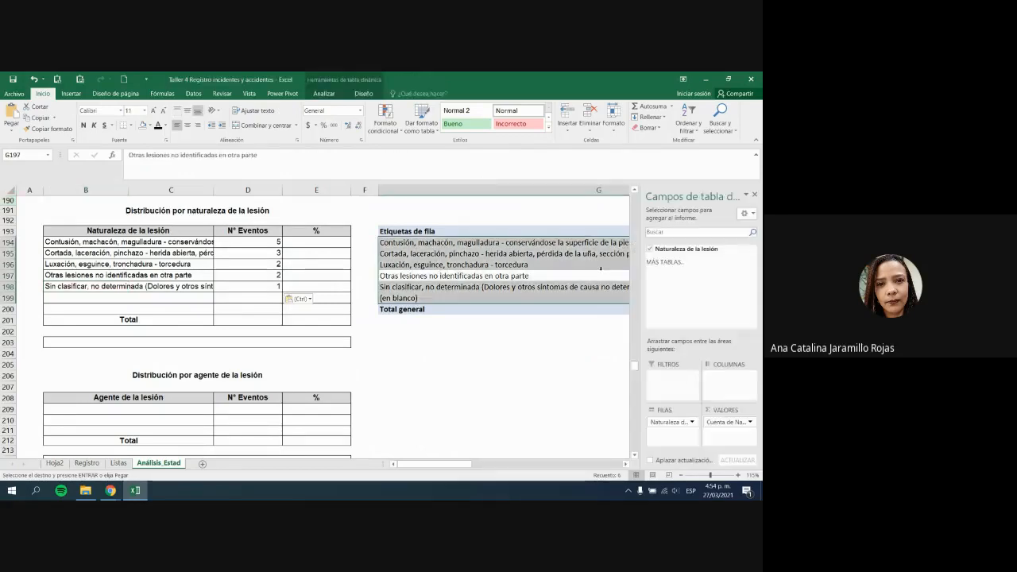
click(565, 267)
scroll(564, 265, down, 1)
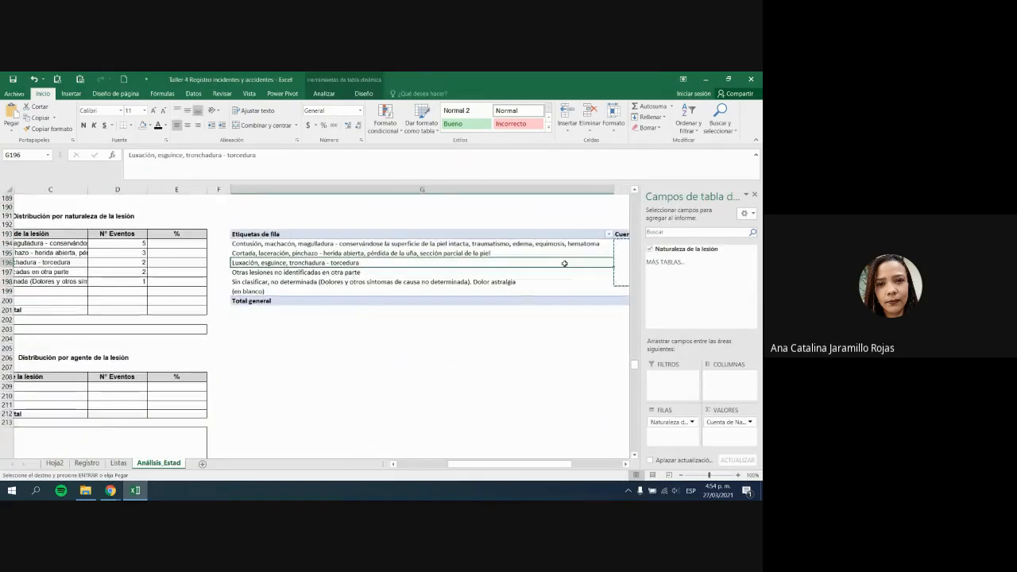
click(570, 278)
key(Escape)
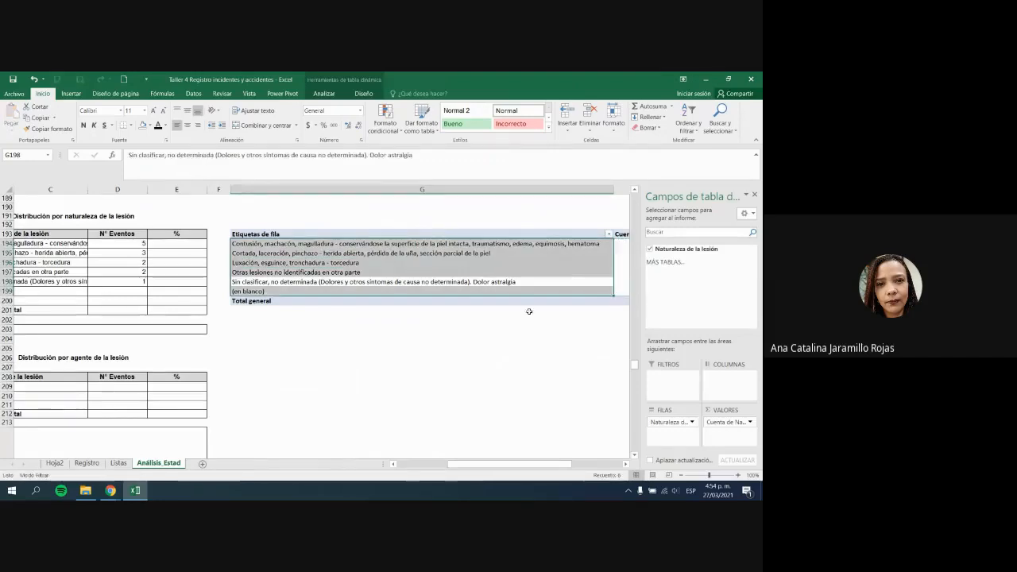
Step: Insert blank rows 209–215 into the agente de la lesión table, pushing Total to row 216
drag(534, 465, 484, 466)
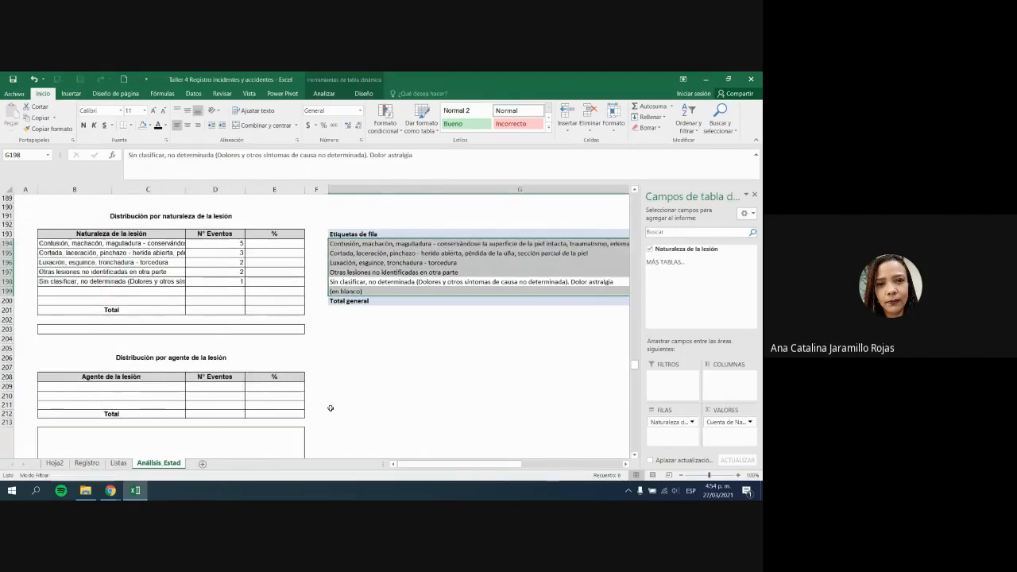
click(182, 364)
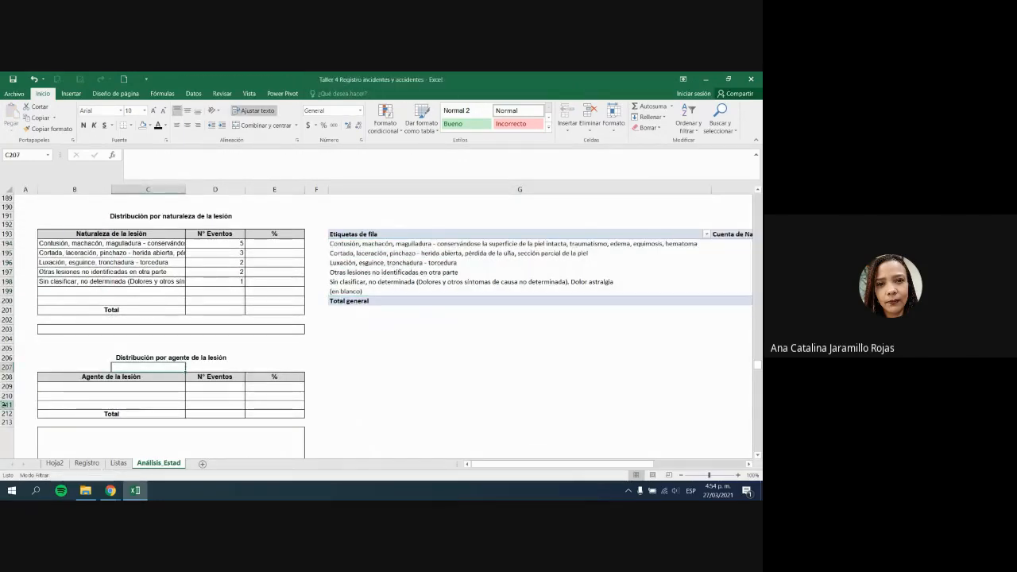
drag(6, 405, 5, 457)
right_click(6, 445)
click(51, 353)
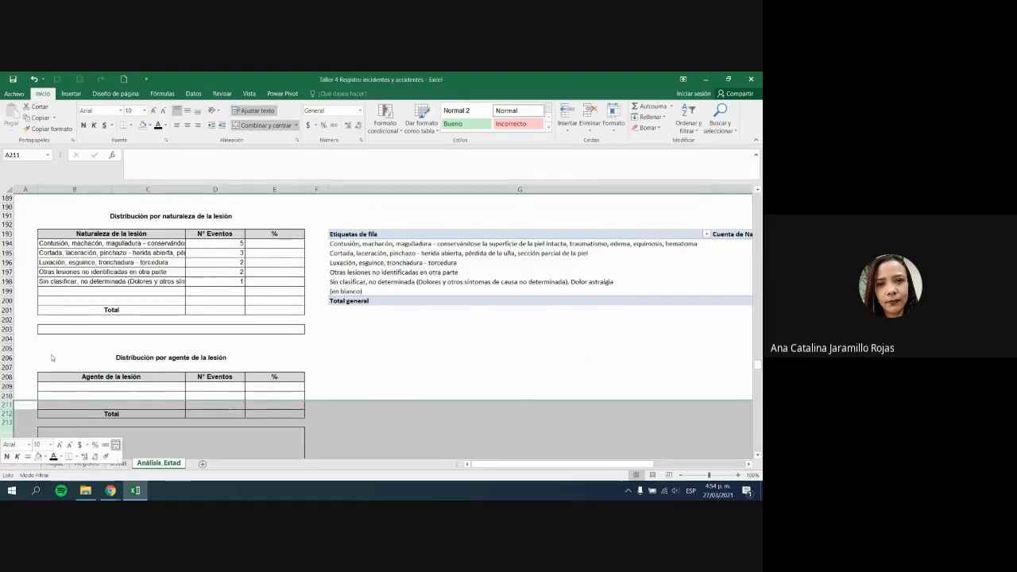
click(445, 370)
scroll(445, 371, up, 3)
scroll(445, 371, down, 2)
scroll(583, 395, down, 1)
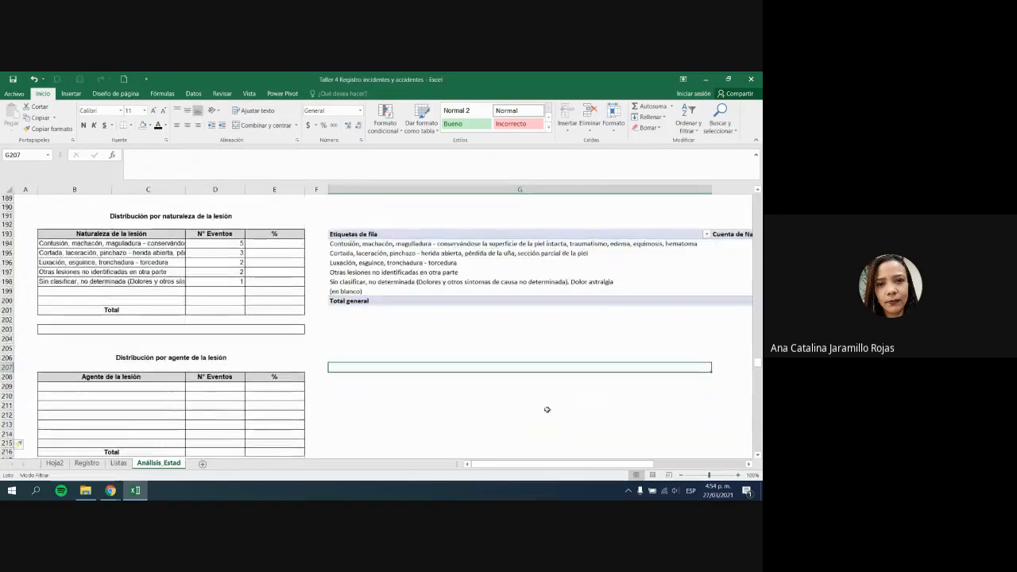
click(228, 366)
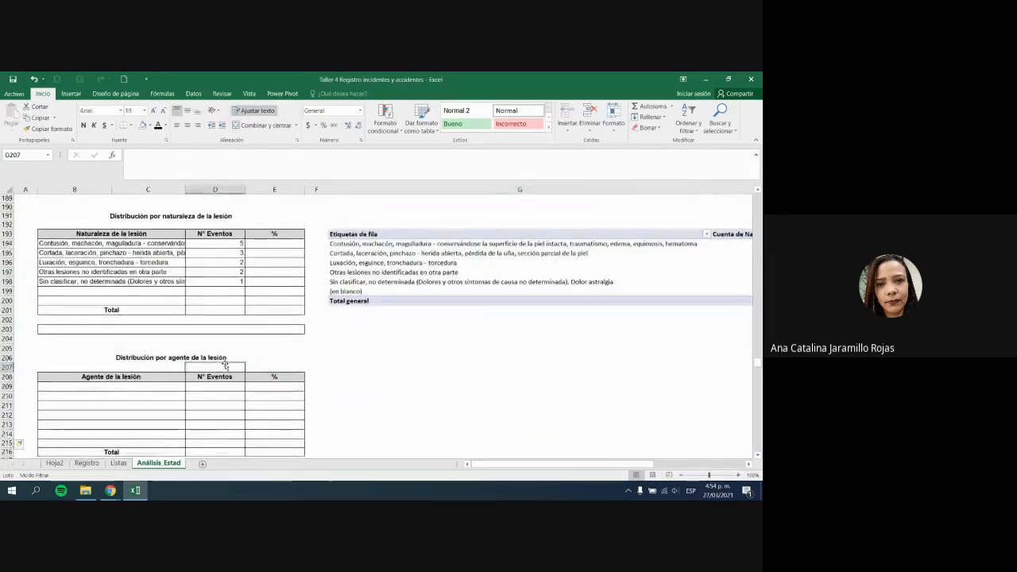
Step: Select the Agente de la lesión column data AH7:AH22 on the Registro sheet
click(86, 462)
scroll(310, 276, up, 2)
click(309, 276)
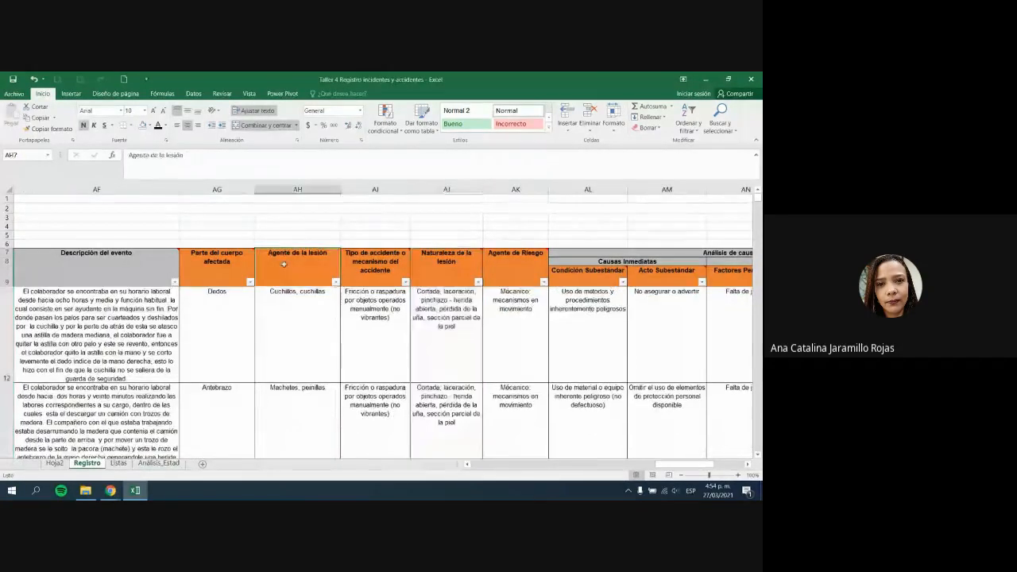
scroll(309, 276, up, 2)
scroll(318, 286, down, 8)
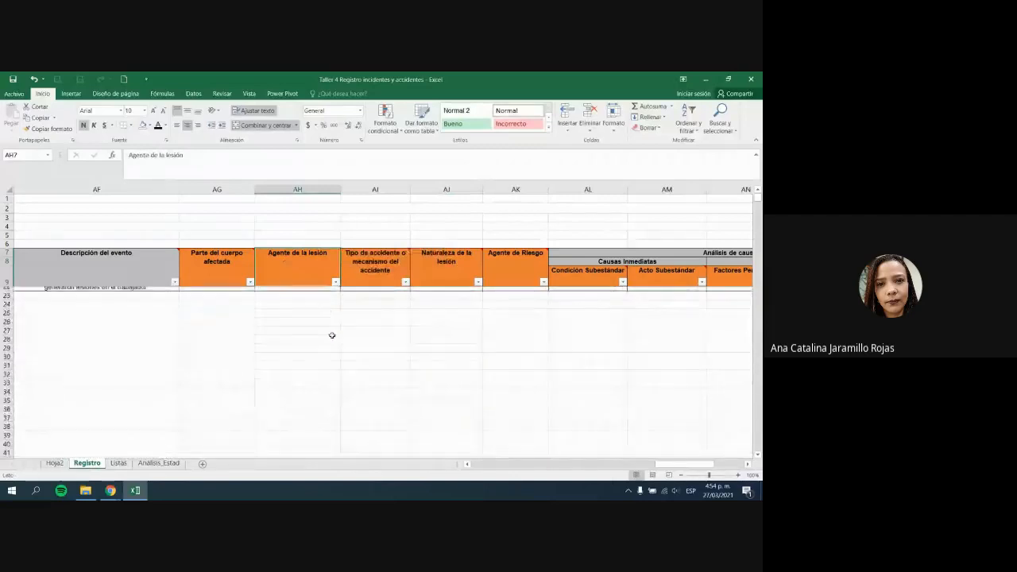
scroll(332, 337, up, 6)
scroll(315, 382, down, 3)
click(293, 348)
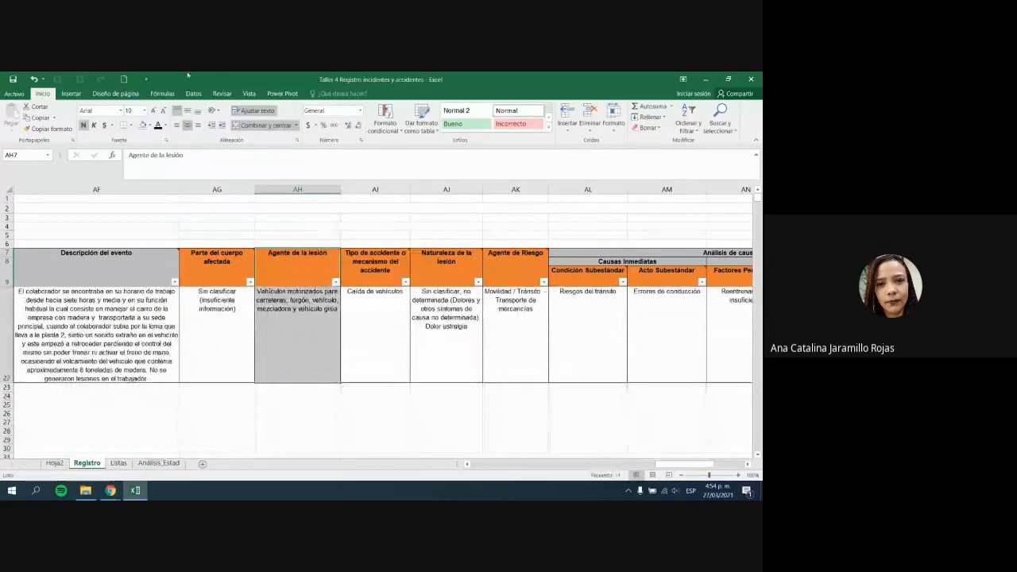
Step: Create a pivot at Análisis_Estad!G206 with Agente de la lesión in Filas and Valores
click(71, 93)
click(16, 121)
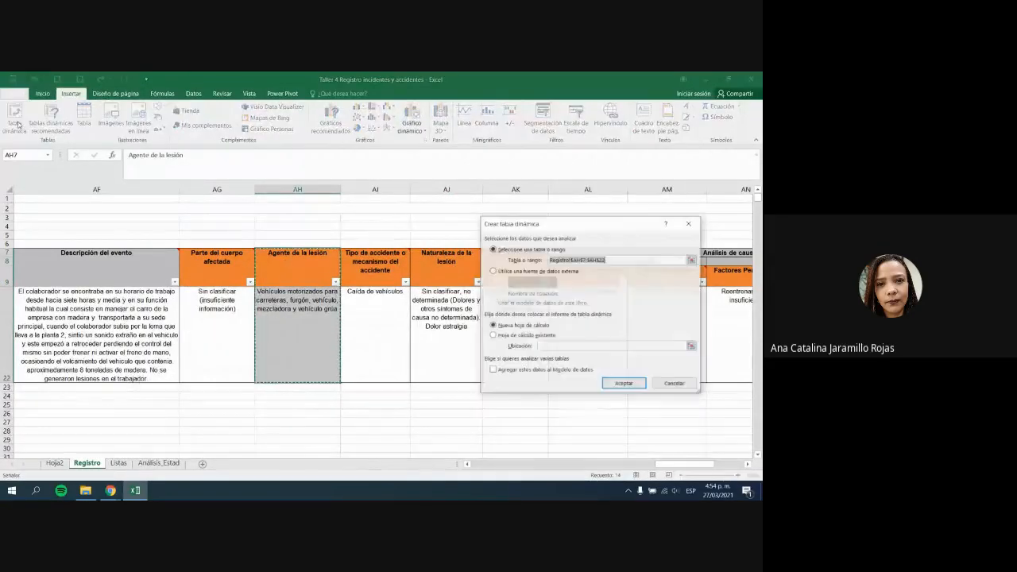
click(543, 337)
click(691, 346)
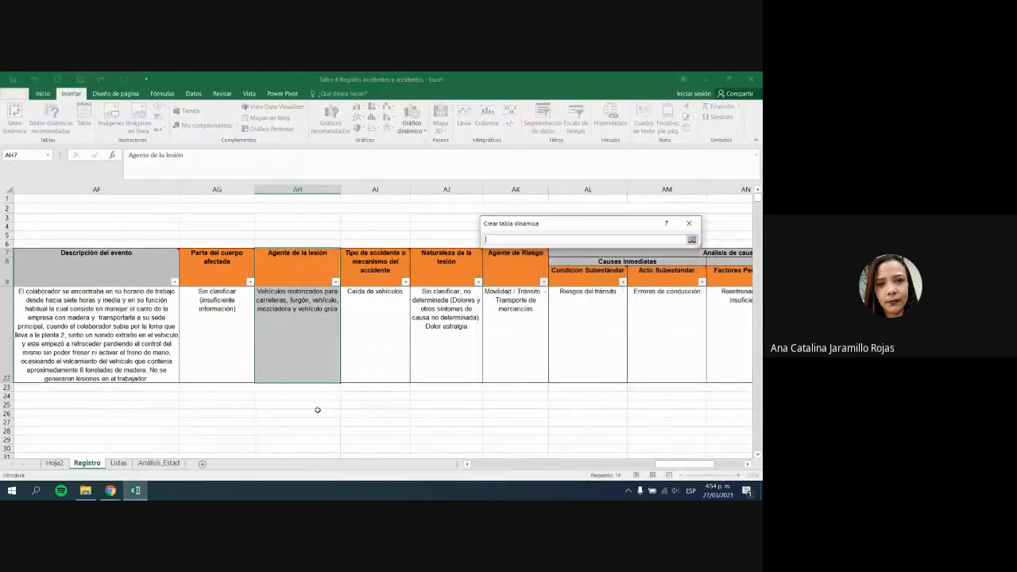
click(159, 462)
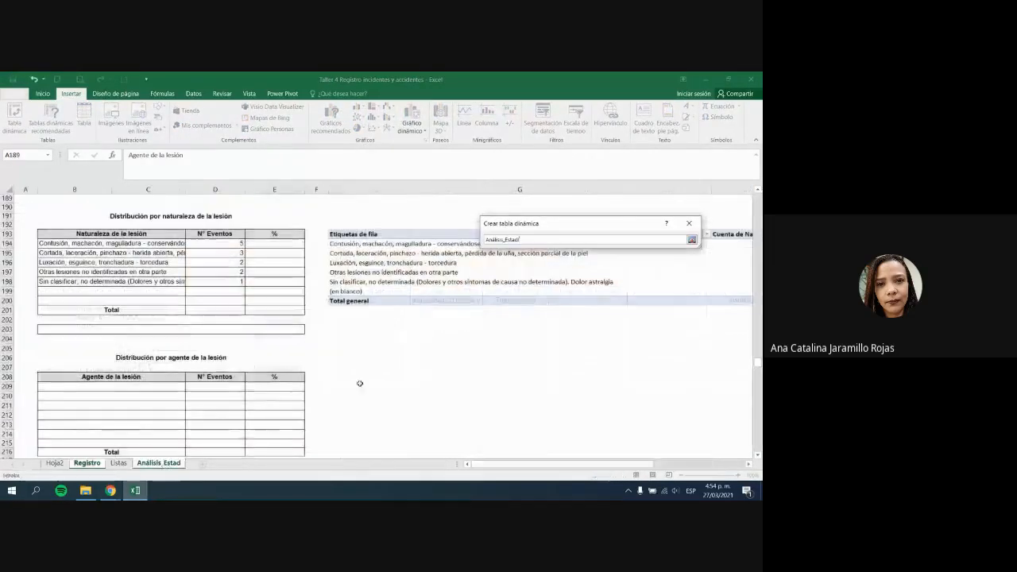
click(399, 366)
click(387, 356)
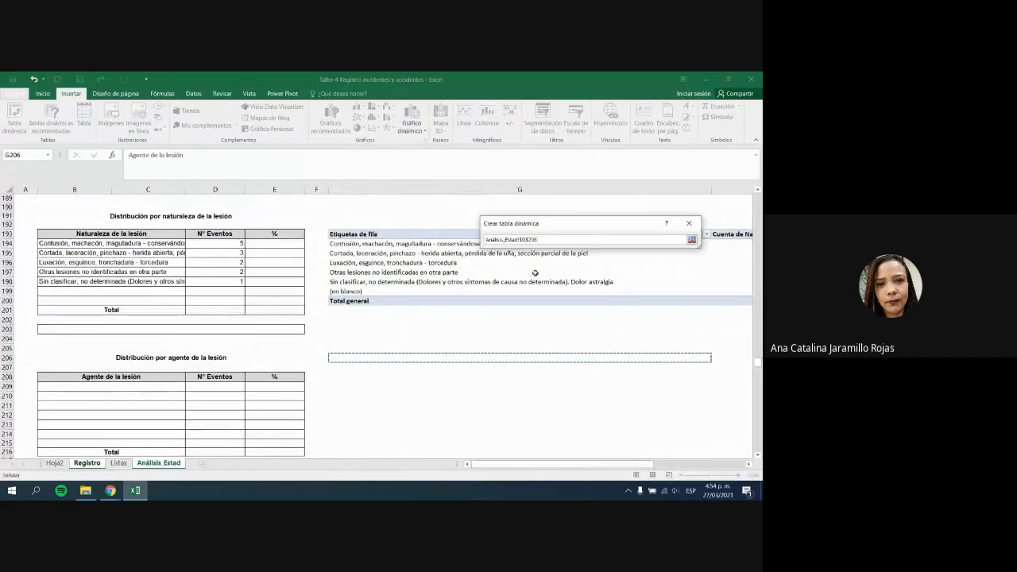
click(692, 240)
click(624, 384)
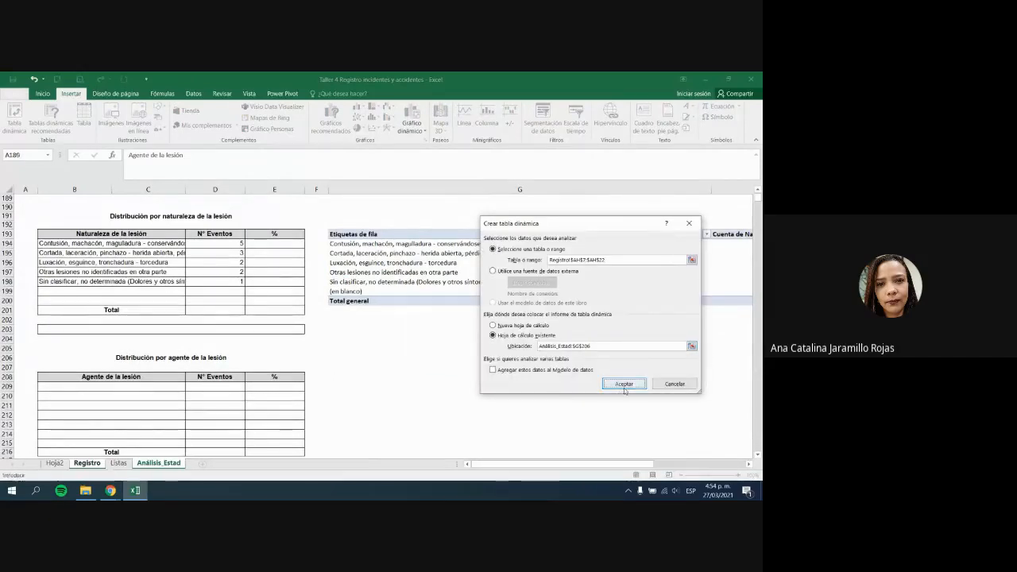
drag(680, 248, 672, 420)
drag(686, 249, 728, 430)
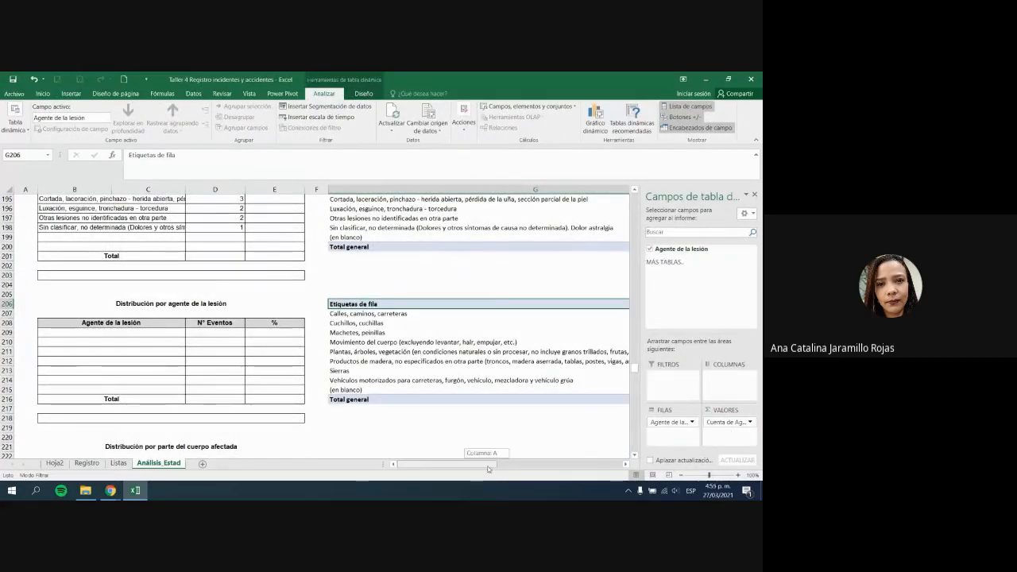
Step: Review the agent pivot's eight lesion-agent labels and its grand total of 13
drag(481, 465, 581, 465)
click(600, 399)
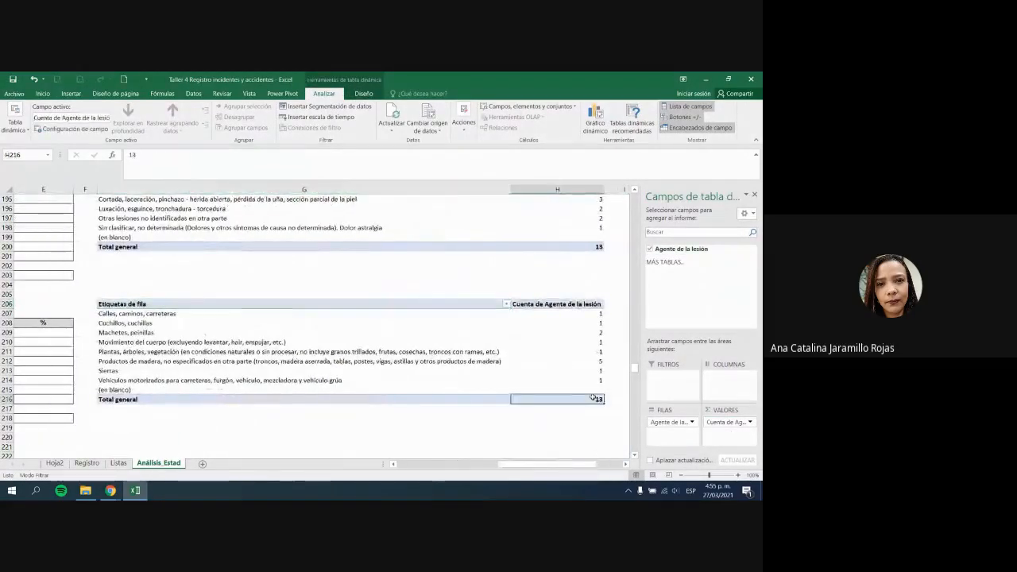
drag(116, 314, 318, 380)
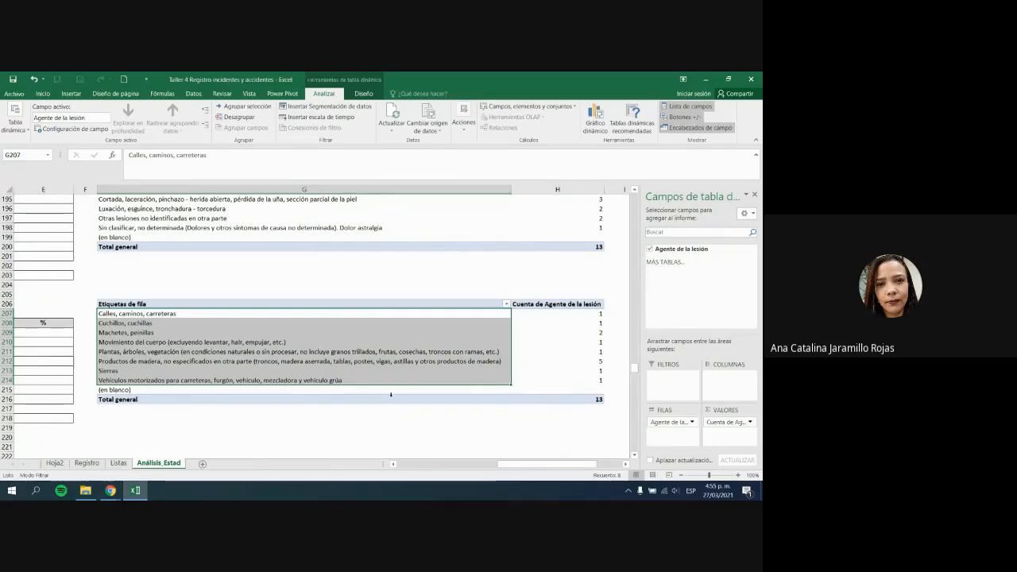
click(499, 354)
click(386, 342)
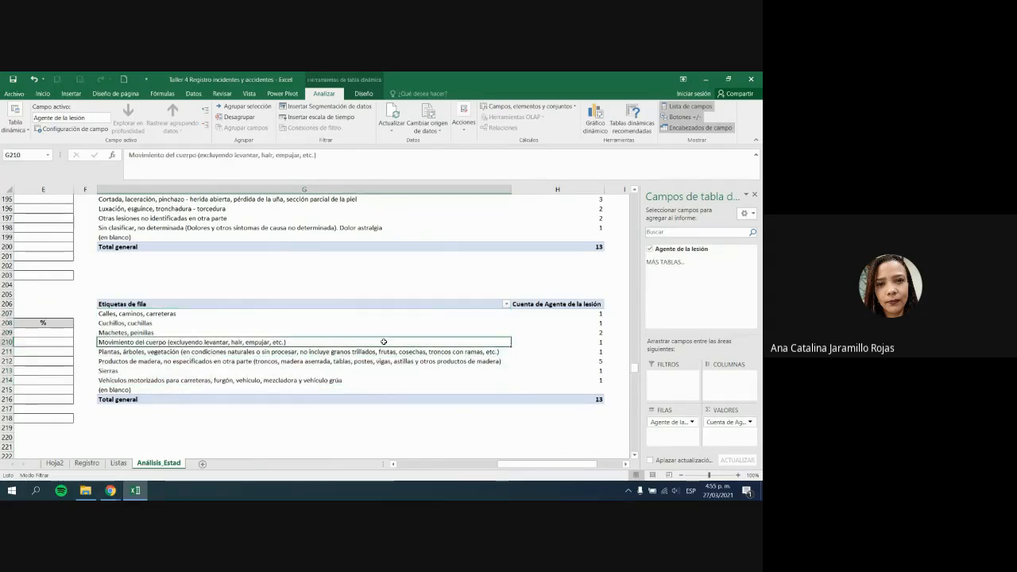
click(439, 314)
click(443, 352)
click(447, 362)
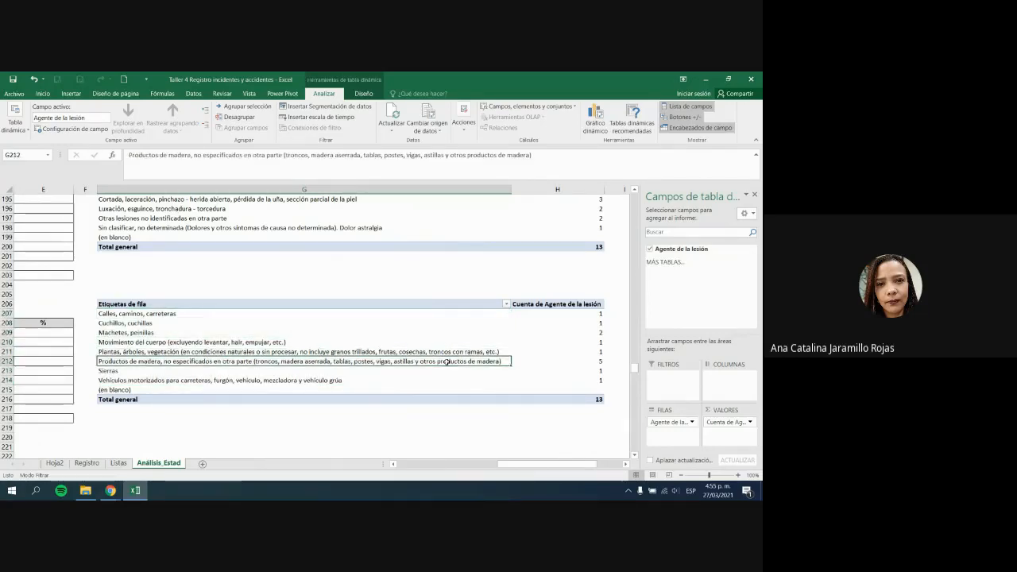
scroll(447, 363, up, 1)
scroll(447, 362, down, 1)
Step: Centre the lesion-nature event counts in D194:D198
drag(561, 466, 460, 465)
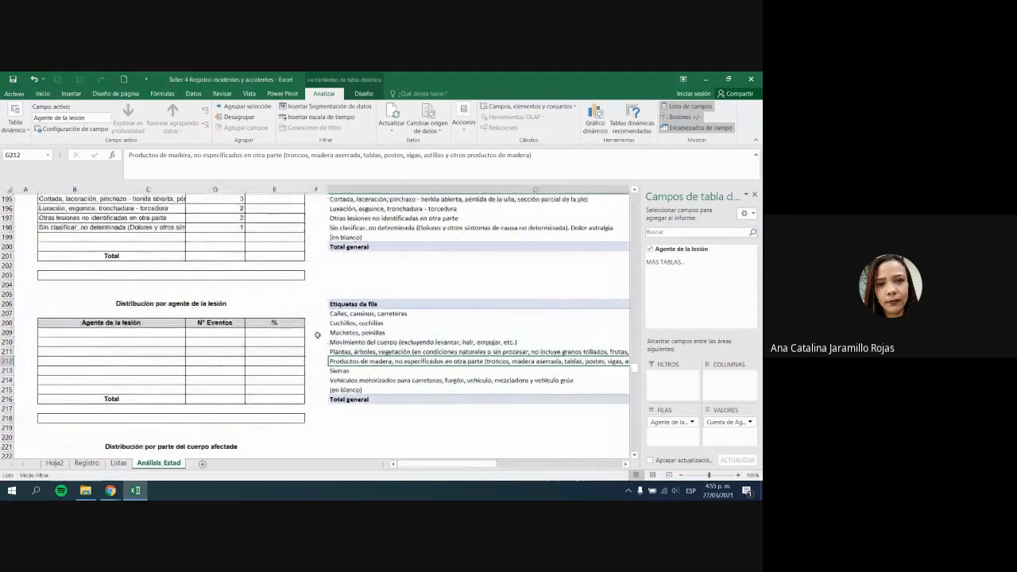
scroll(217, 249, up, 2)
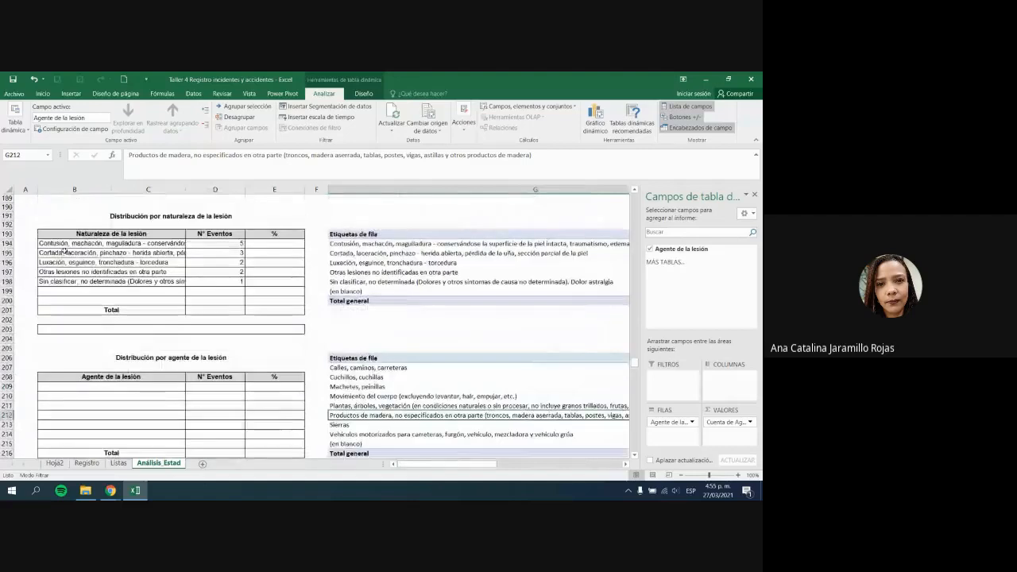
click(239, 280)
drag(213, 243, 216, 281)
click(176, 125)
Step: Merge B194:C194 and left-align the first lesion-nature label
click(249, 318)
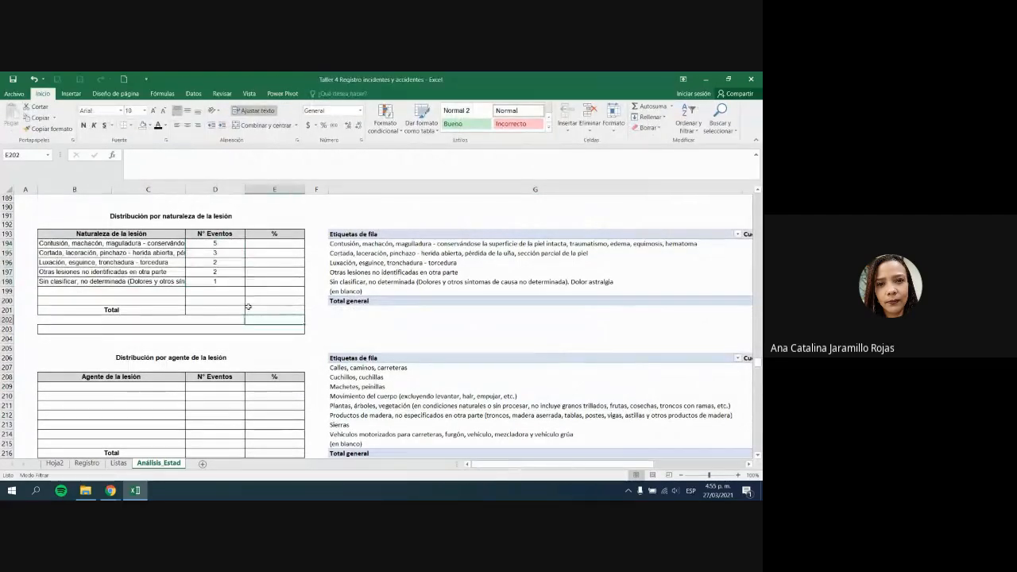
drag(54, 243, 165, 282)
click(166, 282)
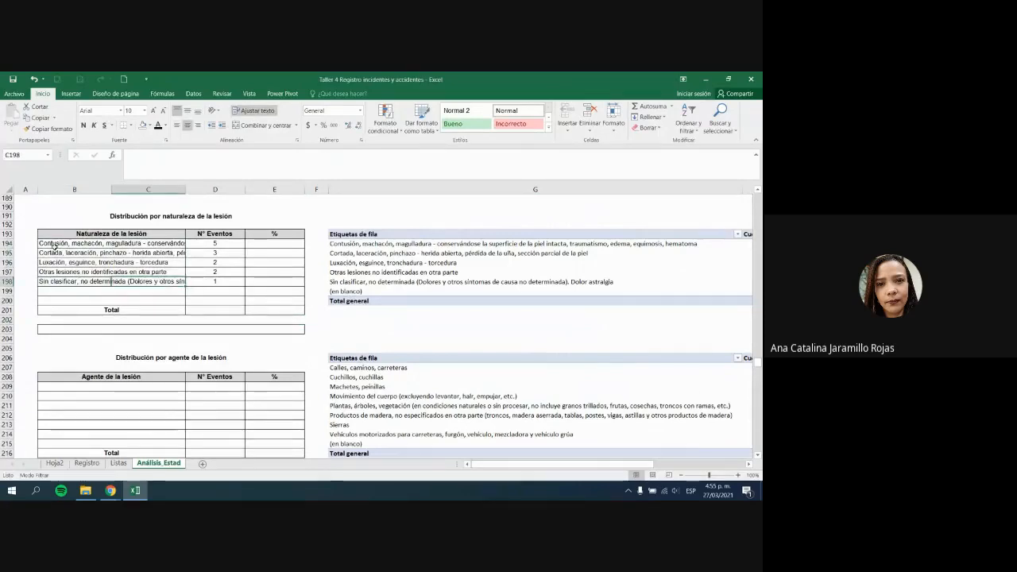
click(53, 244)
click(263, 125)
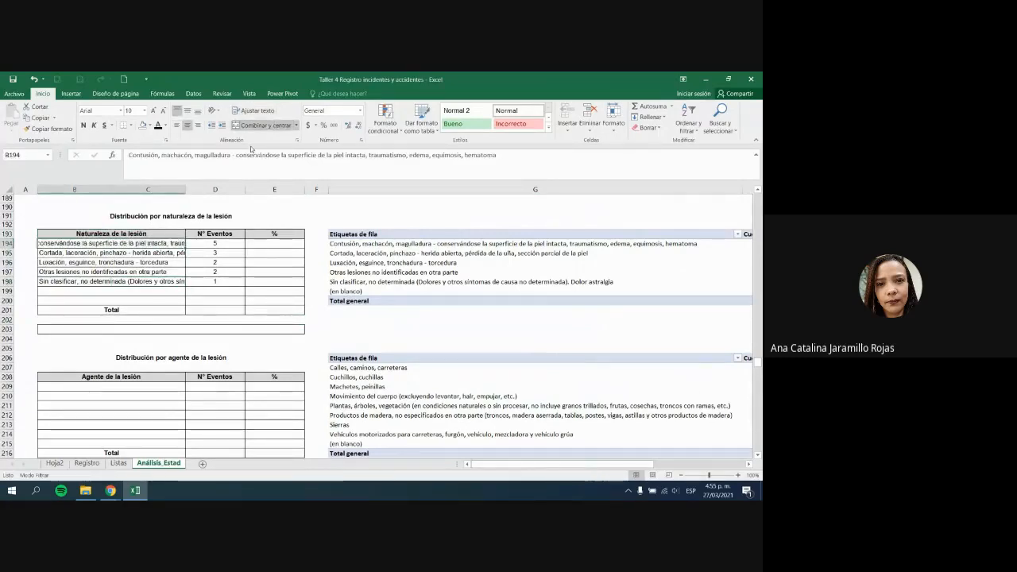
click(176, 125)
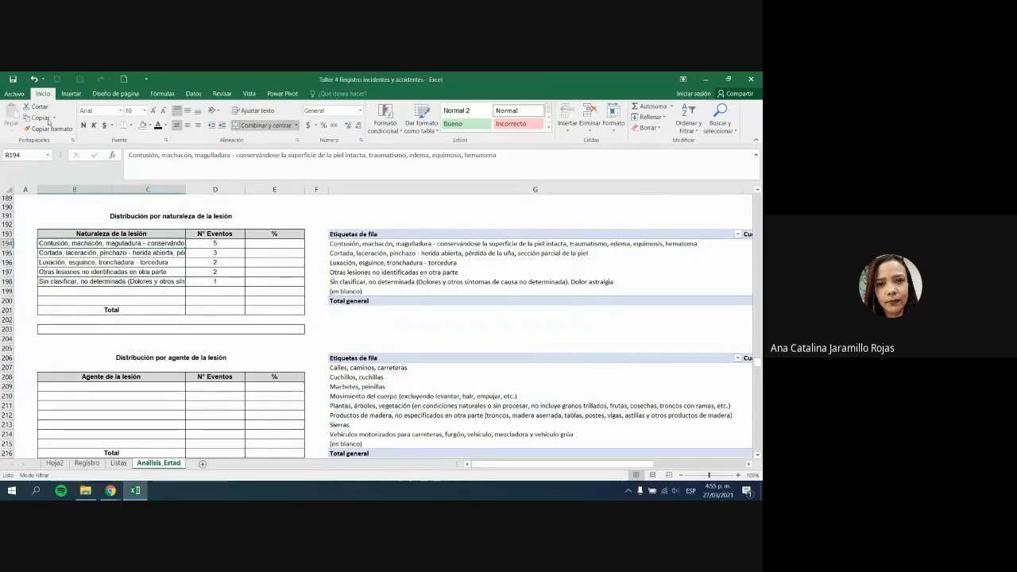
Step: Cross-check the table's labels and counts against the nature pivot and the Registro sheet
drag(52, 252, 153, 281)
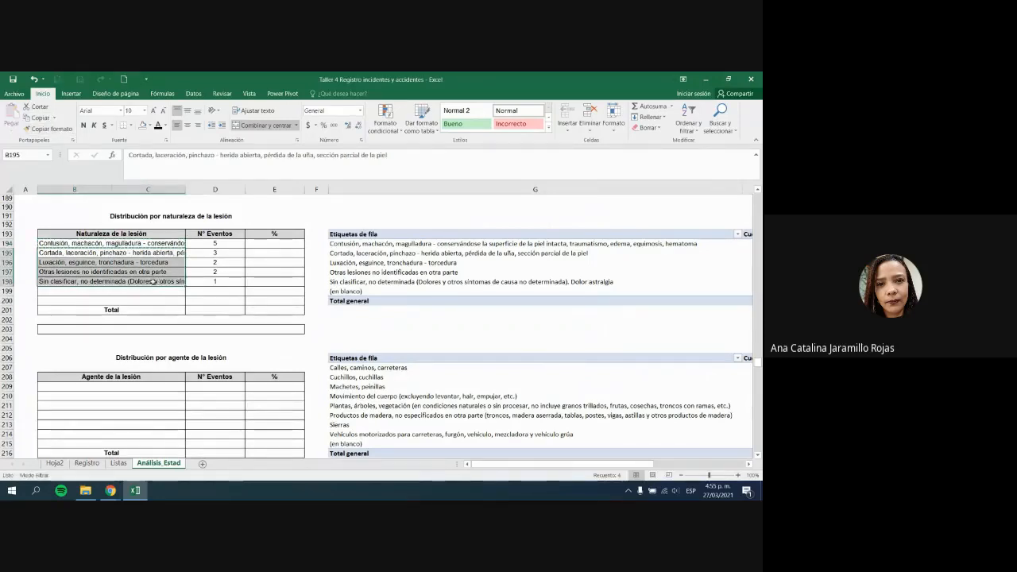
click(216, 273)
click(447, 277)
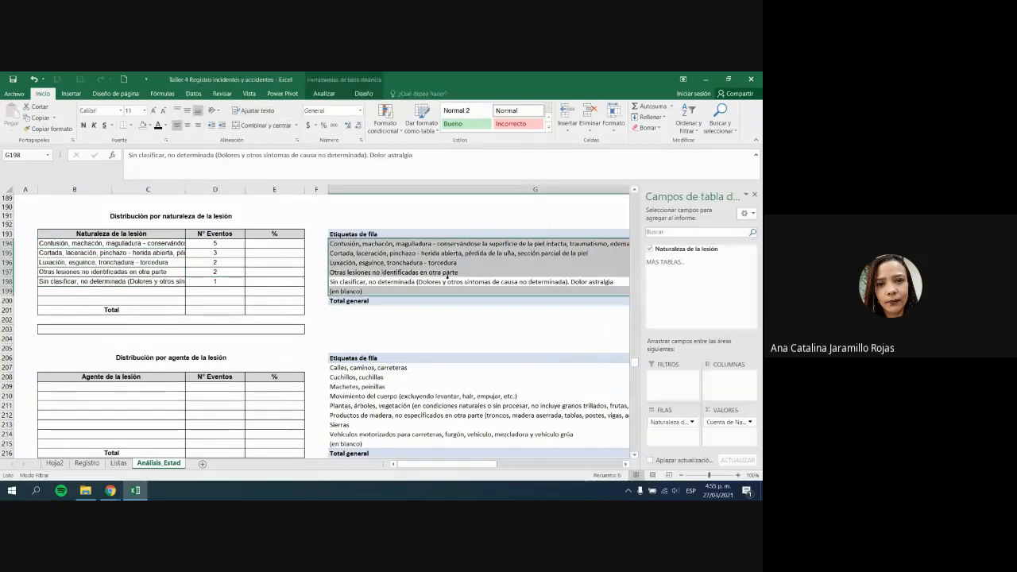
click(218, 281)
drag(214, 244, 214, 300)
click(430, 283)
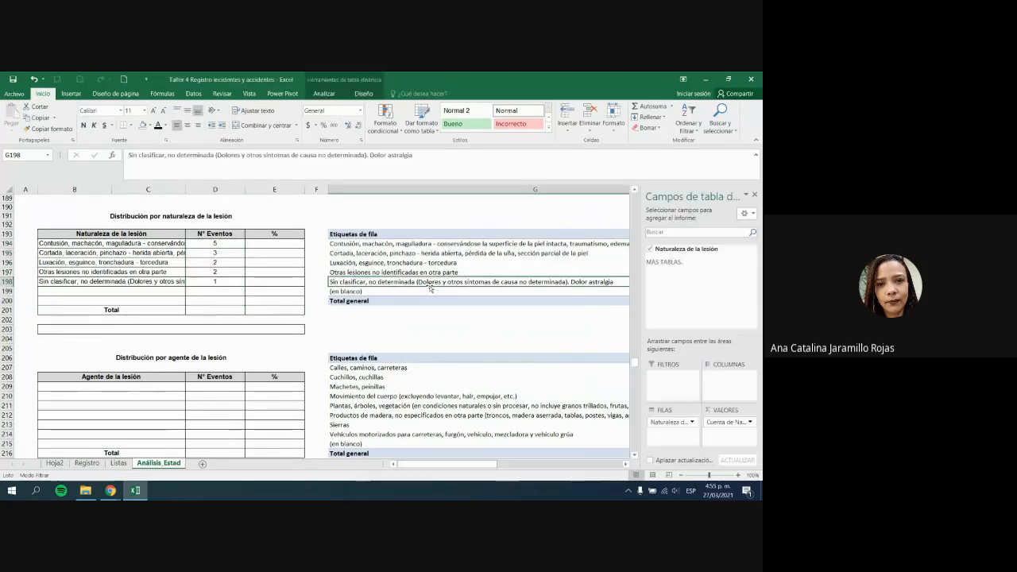
click(88, 463)
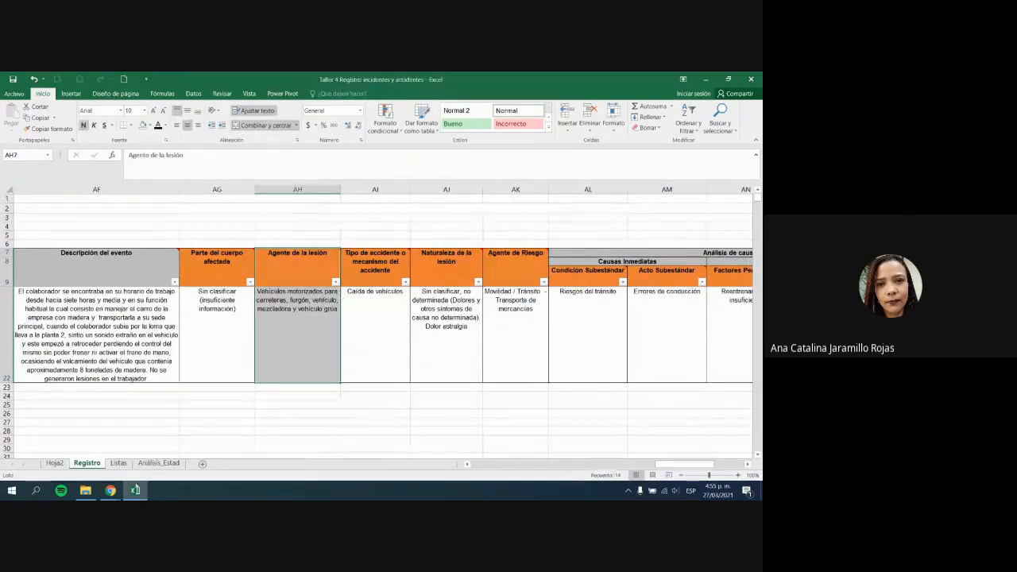
click(158, 462)
click(405, 349)
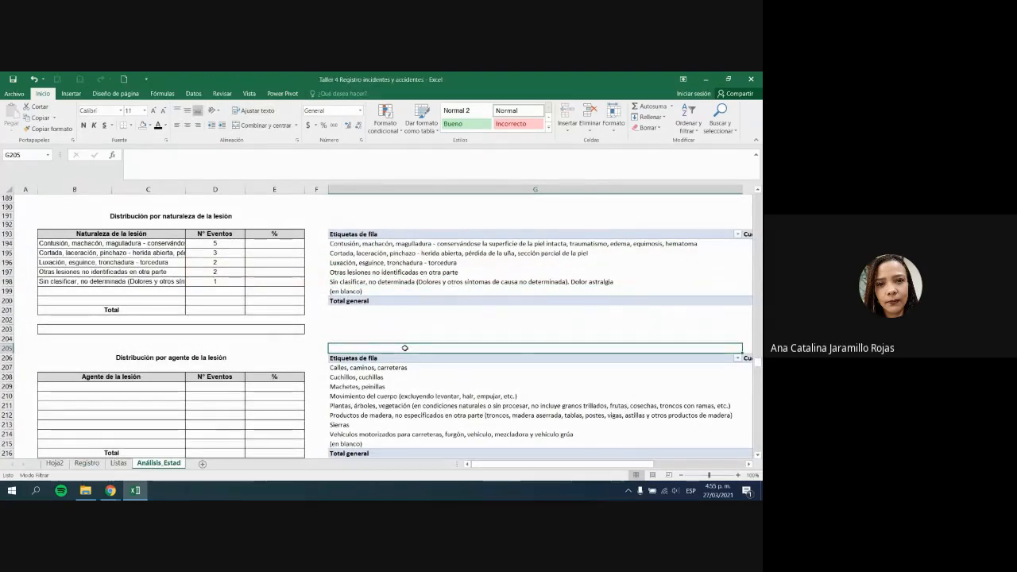
Step: Sort the agent pivot largest to smallest, Productos de madera (5) first, and select G207:H214
scroll(404, 348, down, 1)
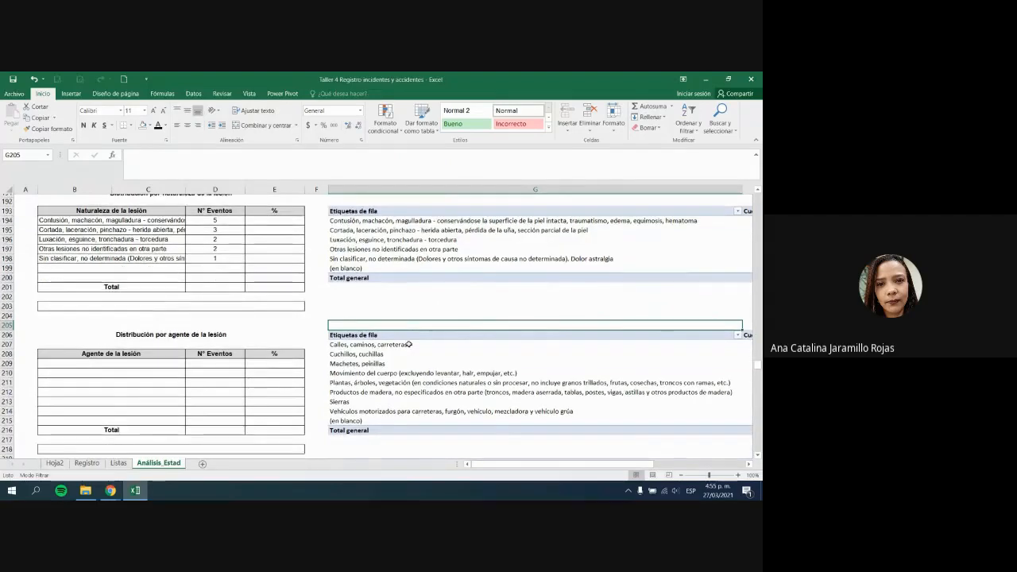
drag(405, 341, 414, 408)
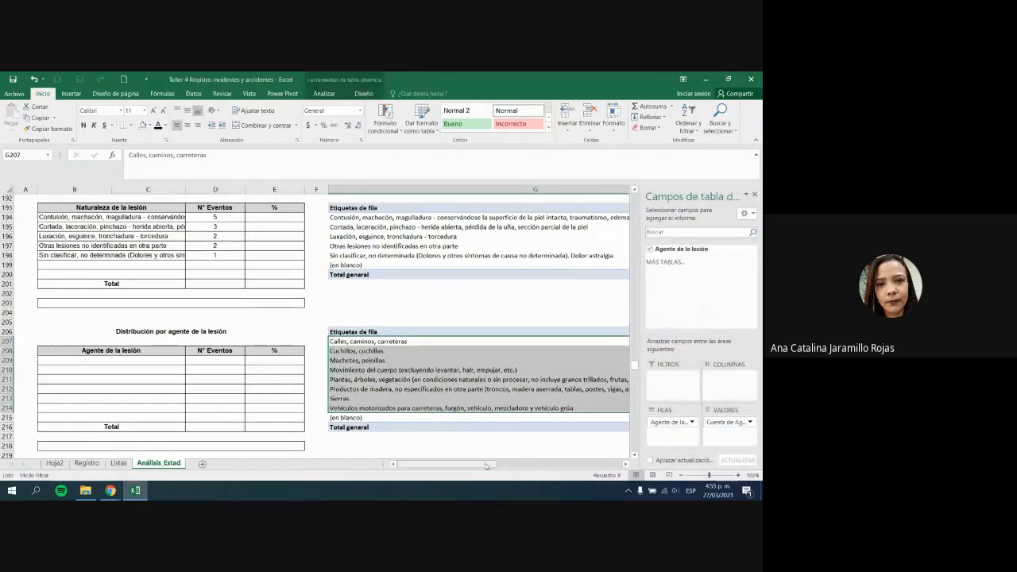
drag(489, 466, 592, 465)
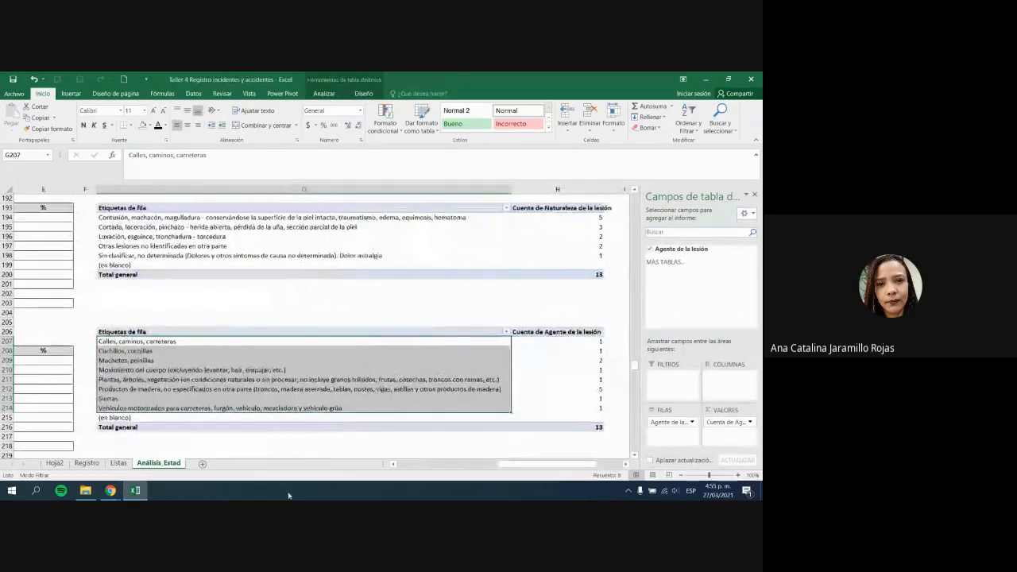
click(582, 357)
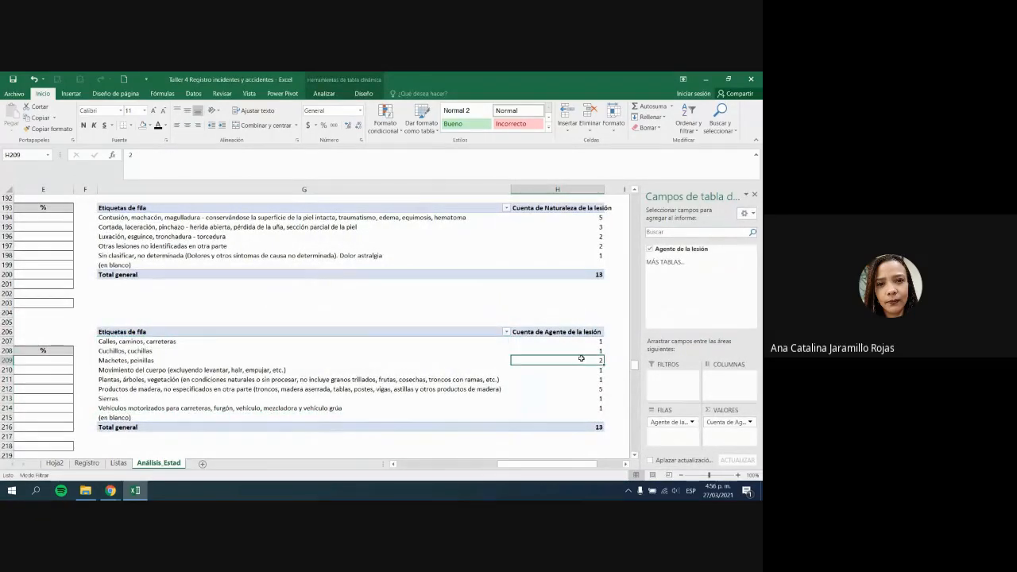
right_click(580, 357)
mouse_move(608, 266)
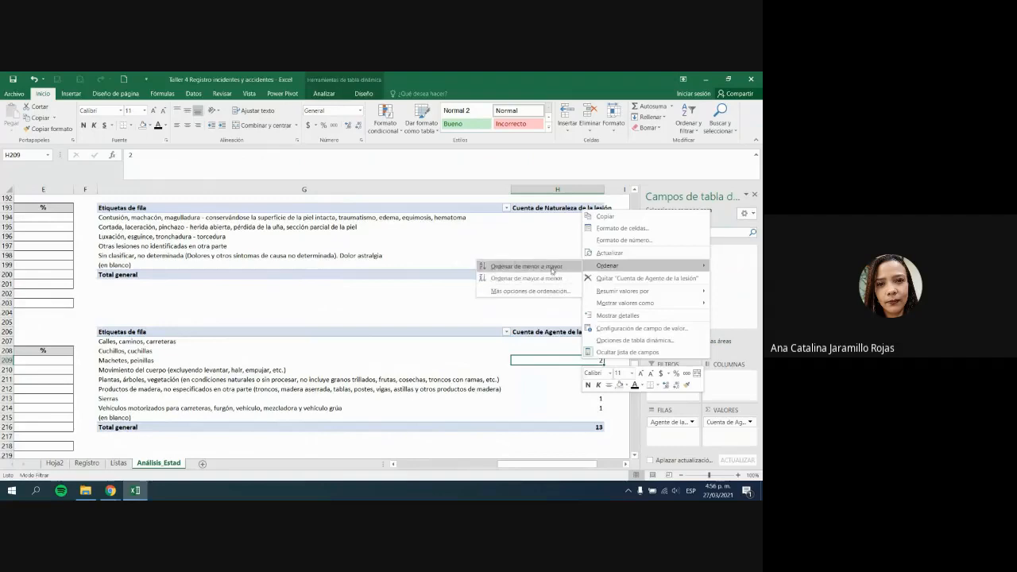
click(560, 278)
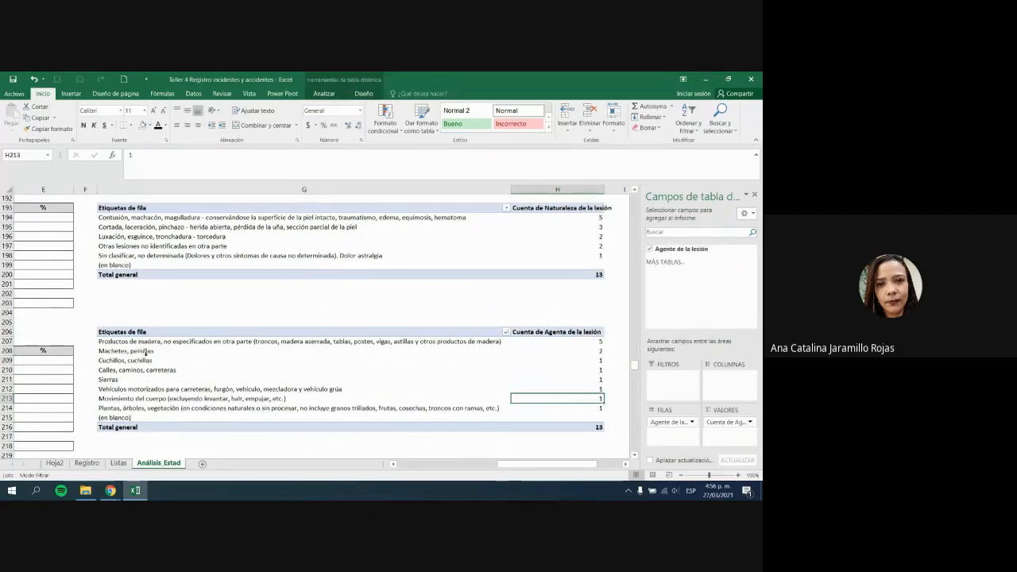
drag(132, 342, 486, 408)
drag(518, 464, 450, 471)
Step: Copy the sorted lesion-agent labels G207:G214
key(ctrl+c)
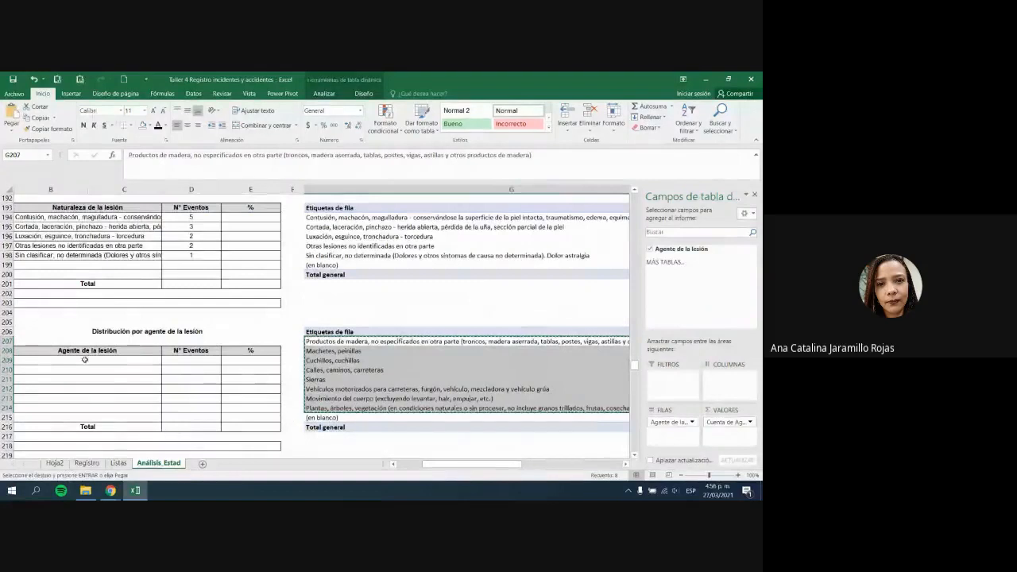
drag(85, 360, 103, 418)
click(103, 421)
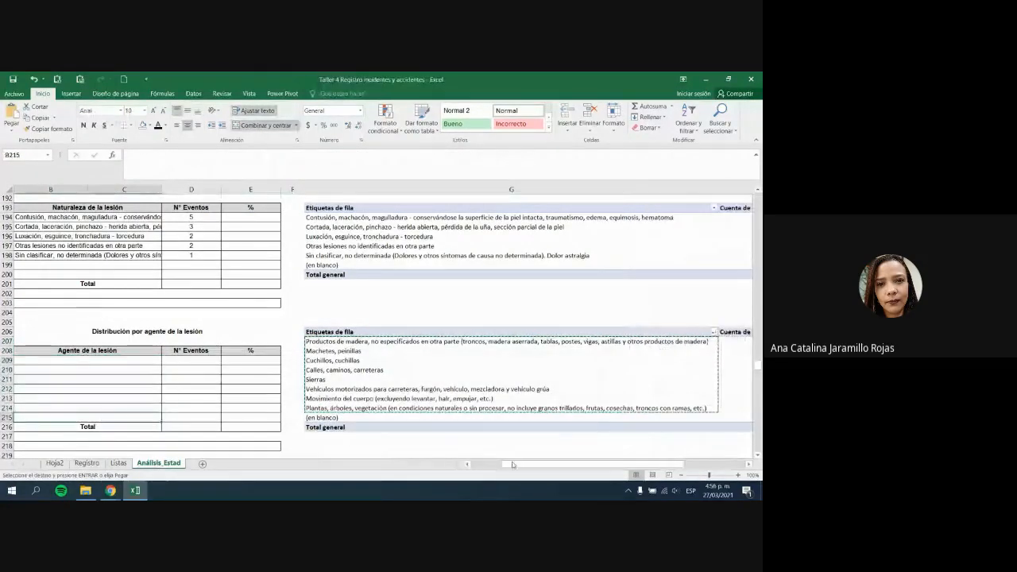
drag(513, 465, 489, 466)
Step: Check the empty agent rows B209 to B215, then switch to Meet and back to Excel
click(120, 362)
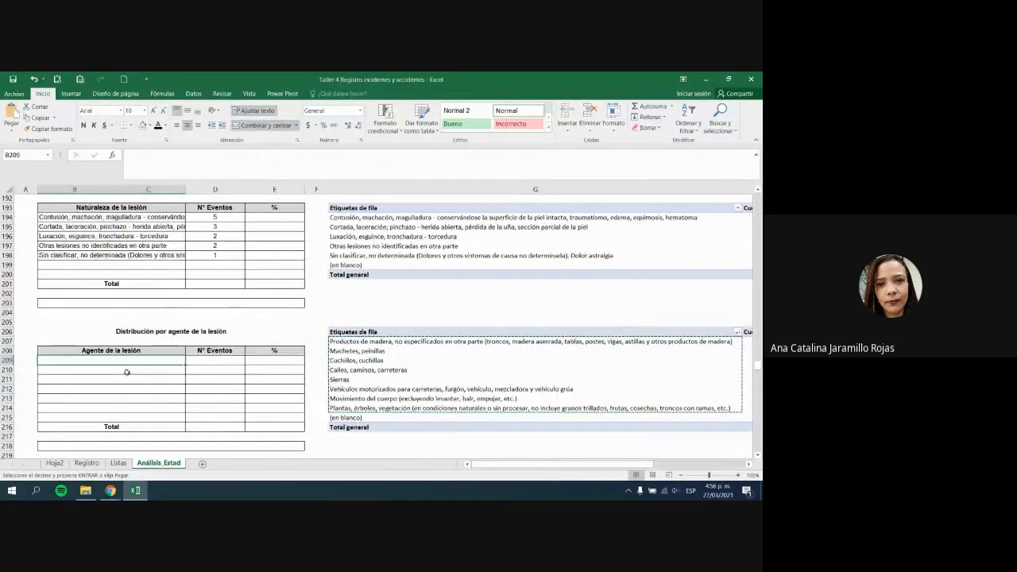
click(128, 371)
click(127, 381)
click(128, 390)
click(127, 399)
click(126, 410)
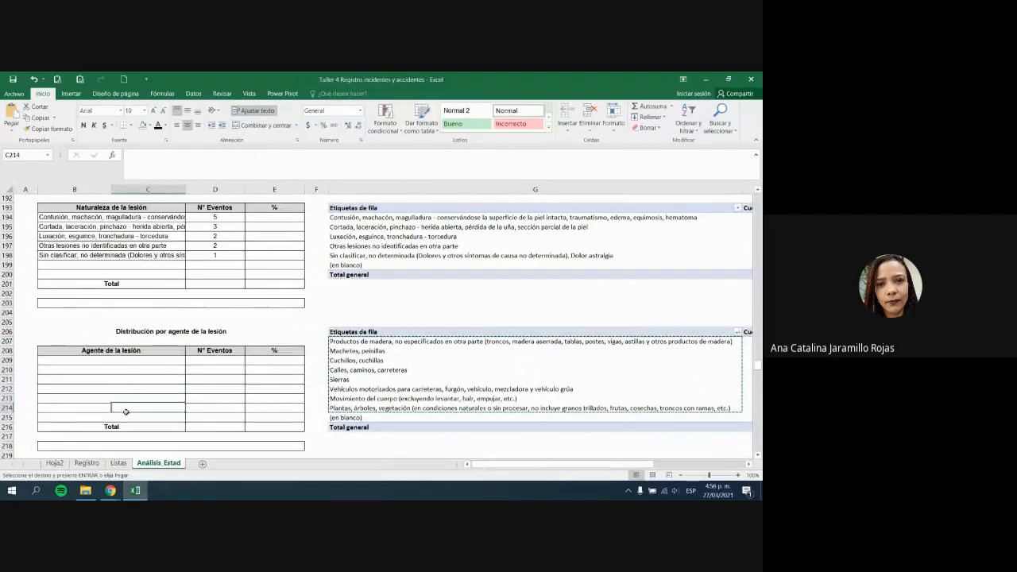
click(127, 418)
click(395, 446)
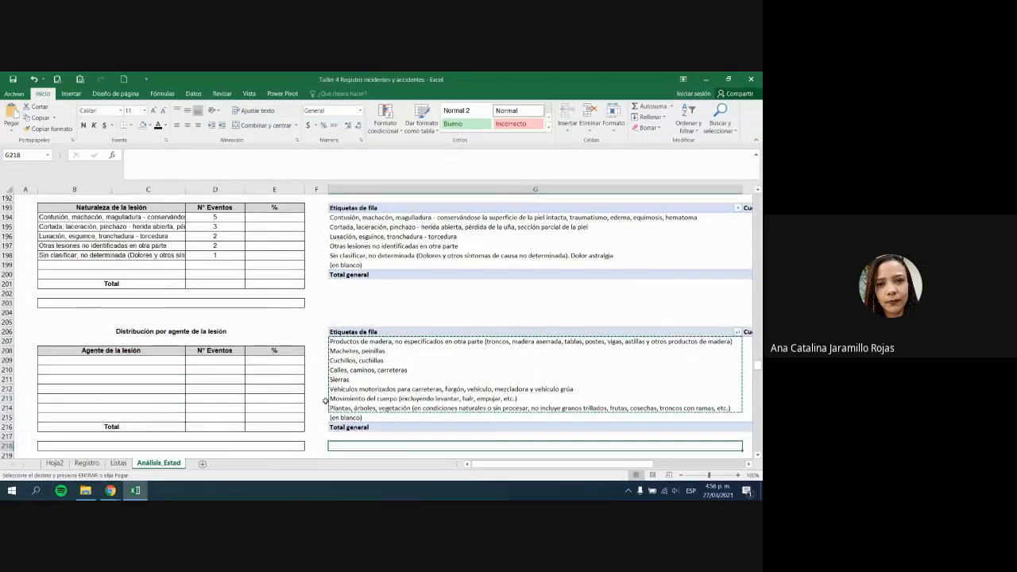
key(alt+Tab)
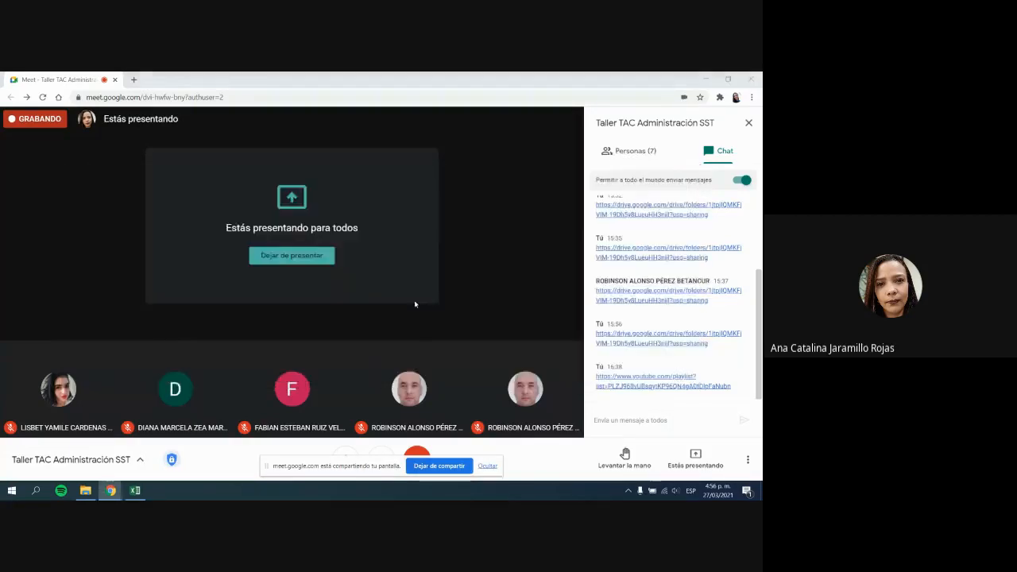
key(alt+Tab)
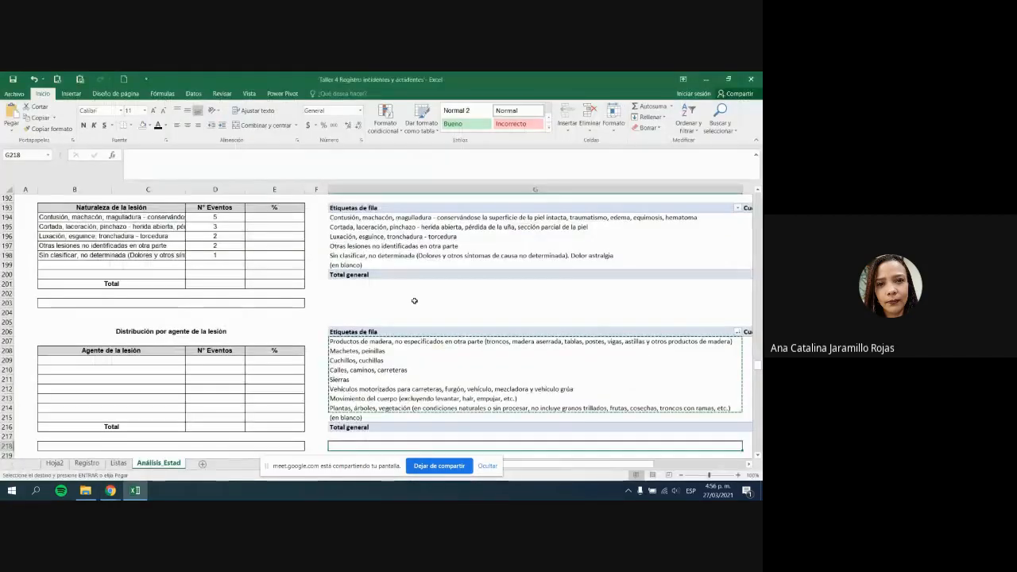
Step: Review row 22's lesion entries on Registro and the Listas sheet, then return to Análisis_Estad
scroll(414, 300, down, 8)
scroll(418, 306, up, 6)
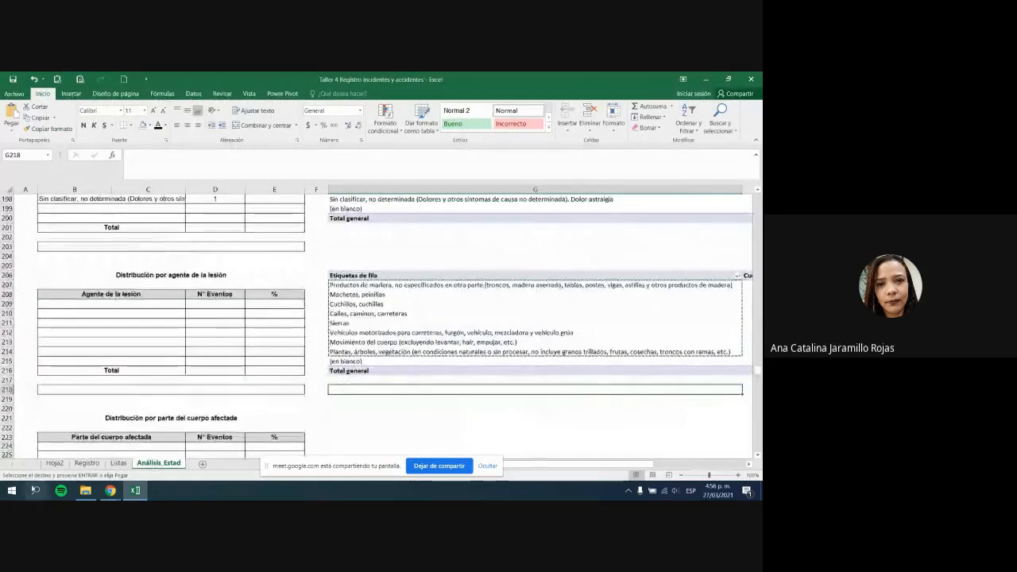
click(87, 463)
click(419, 339)
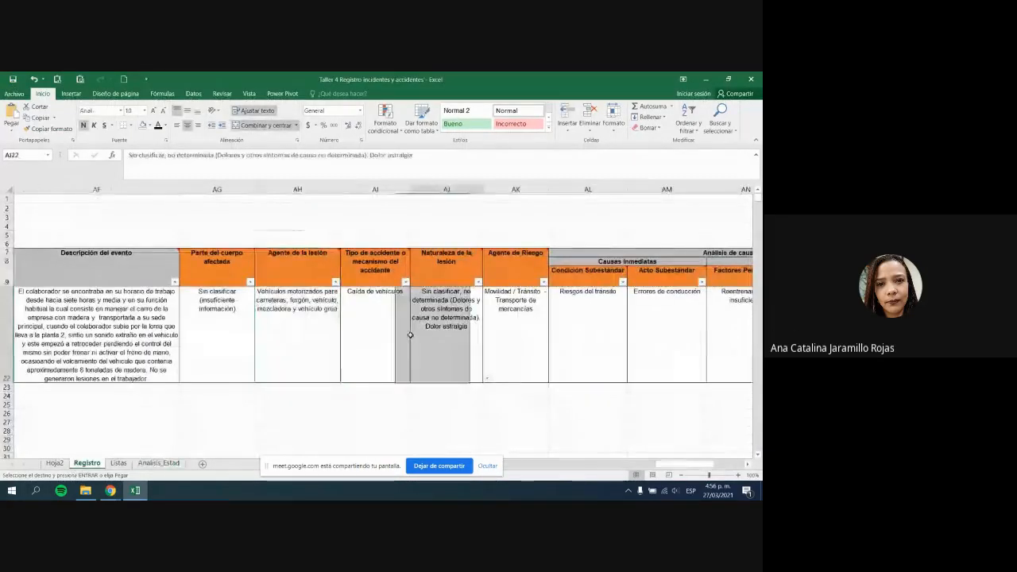
click(310, 334)
click(118, 463)
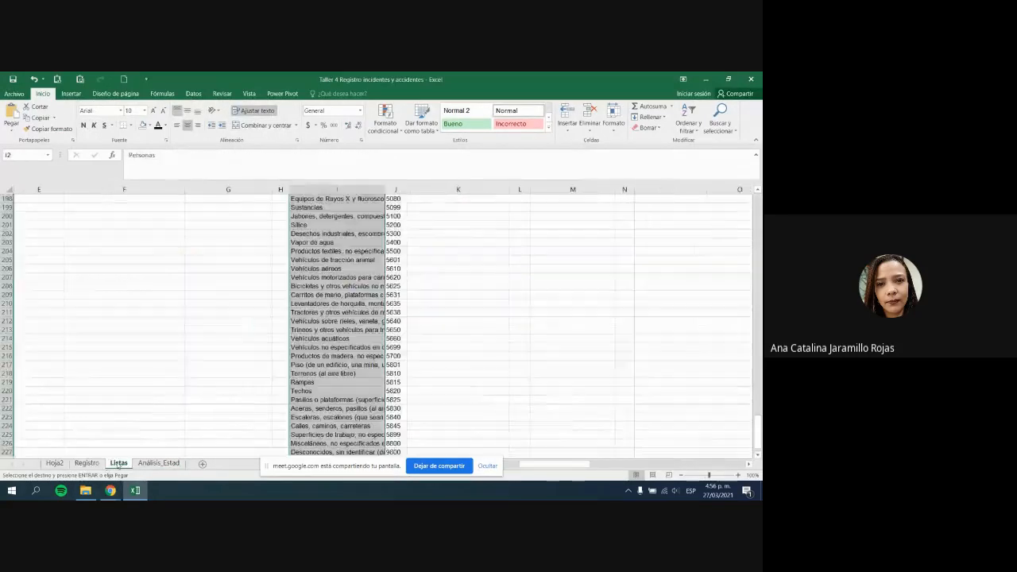
scroll(368, 335, down, 5)
scroll(368, 335, up, 20)
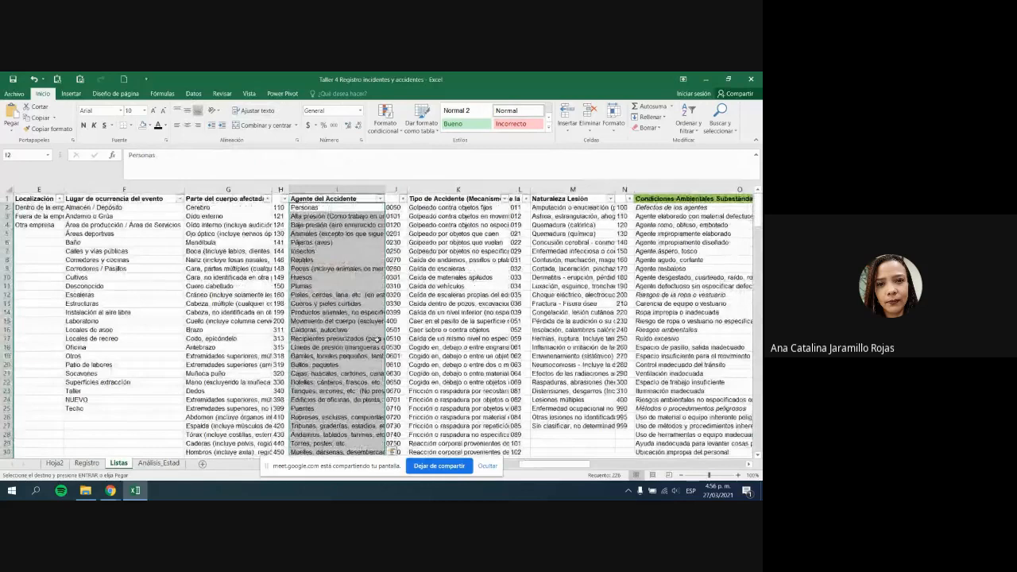
click(143, 463)
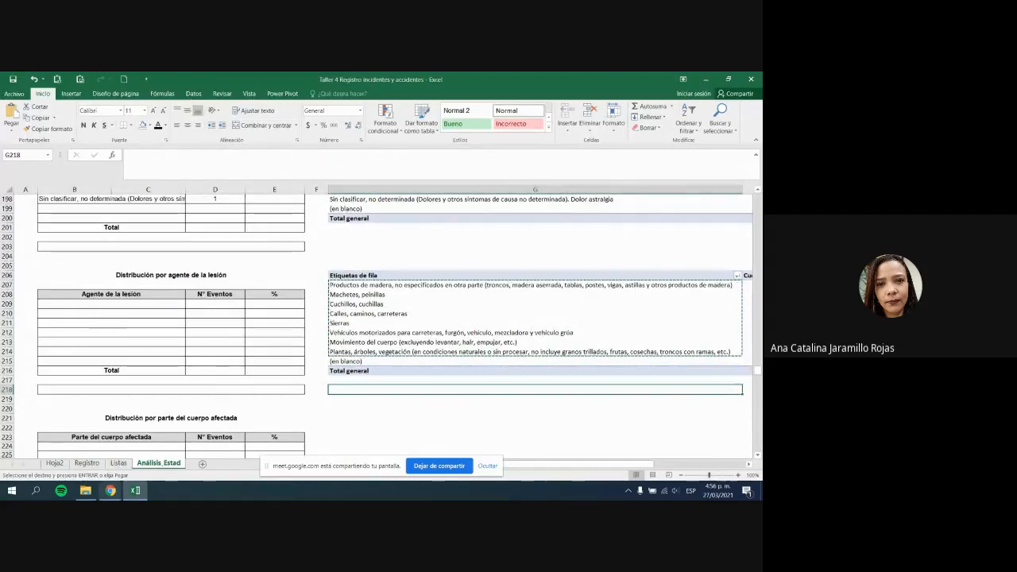
Step: Check the Caída de vehículos entry on Registro and stop sharing the screen in Meet
click(87, 463)
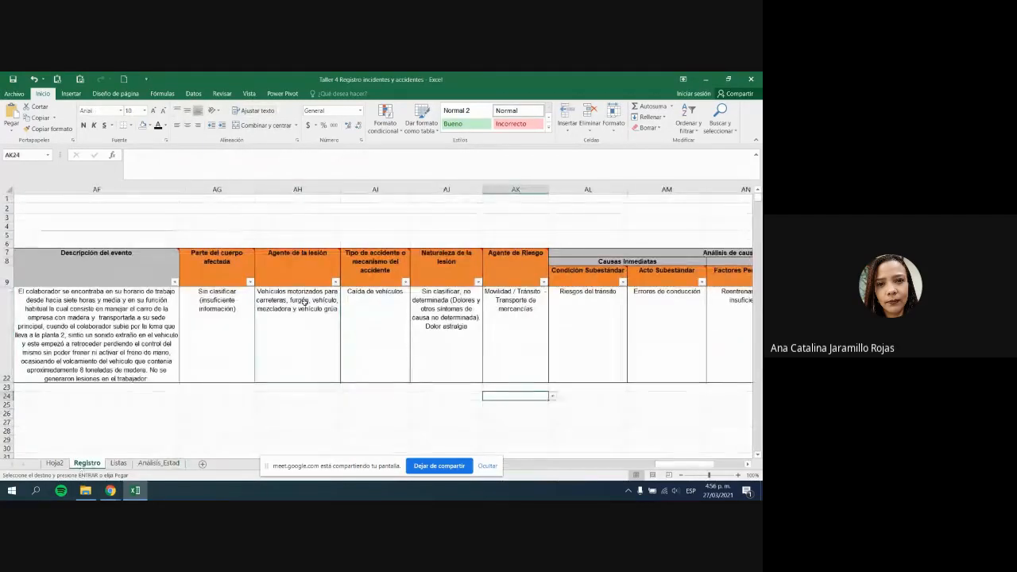
click(393, 340)
scroll(392, 340, up, 4)
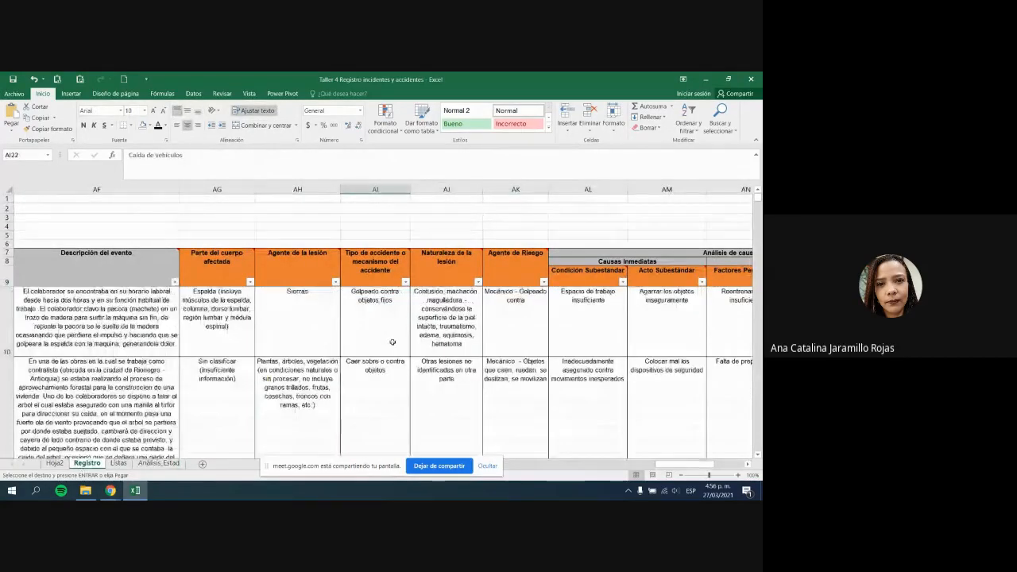
click(463, 467)
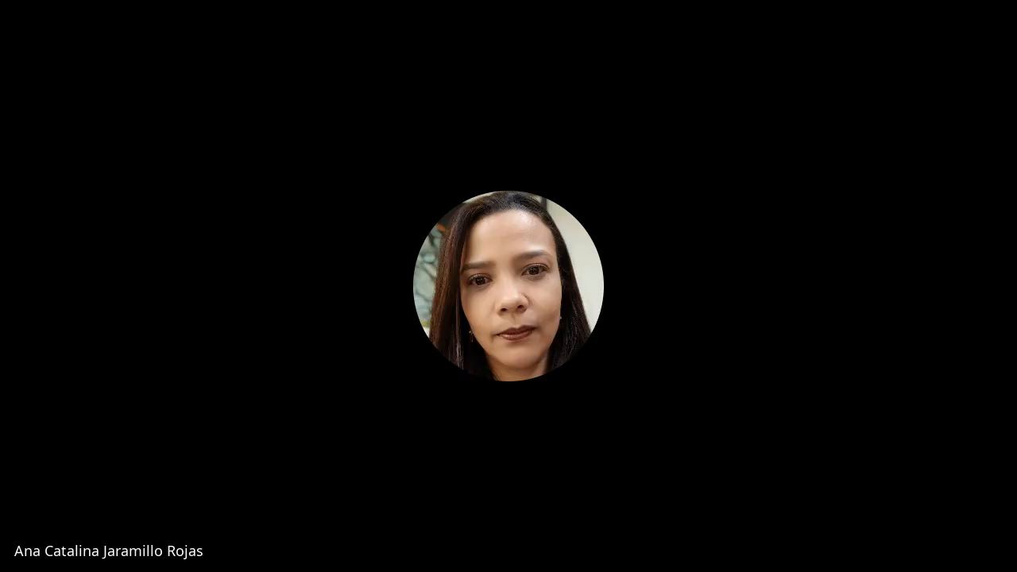